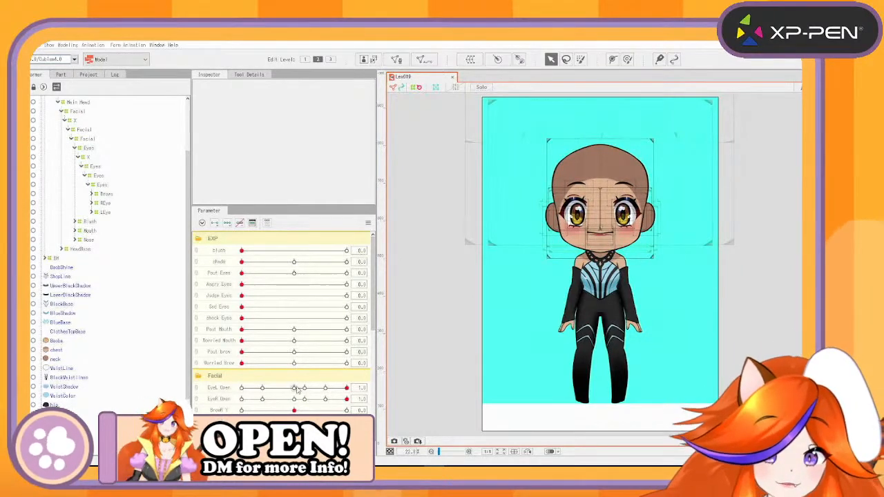
mouse_move(347, 387)
mouse_down()
mouse_move(249, 389)
mouse_move(342, 391)
mouse_up()
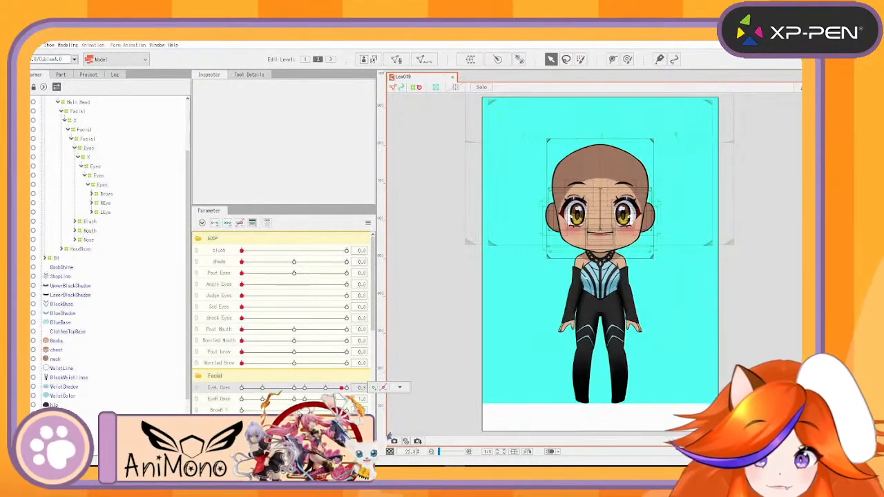
scroll(293, 366, down, 3)
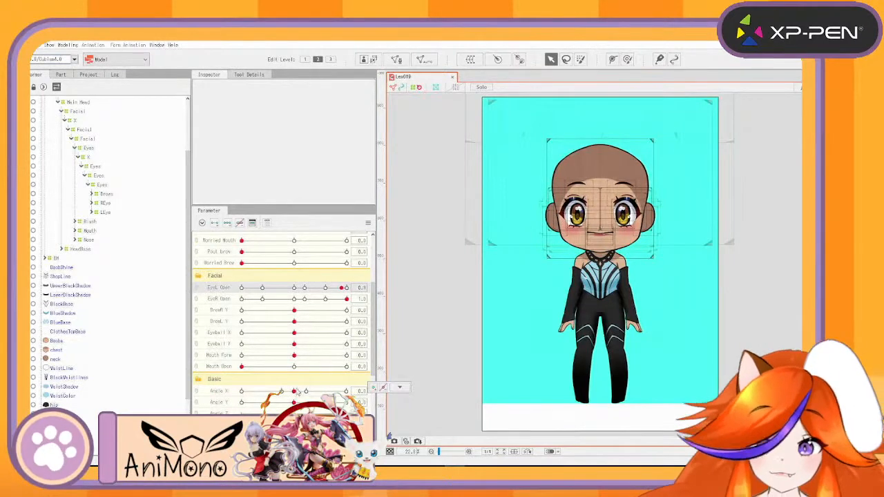
mouse_move(296, 391)
mouse_down()
mouse_move(324, 392)
mouse_move(267, 392)
mouse_move(329, 401)
mouse_move(266, 402)
mouse_move(339, 398)
mouse_move(241, 403)
mouse_move(342, 402)
mouse_move(236, 407)
mouse_move(304, 394)
mouse_move(235, 407)
mouse_move(294, 403)
mouse_up()
click(295, 392)
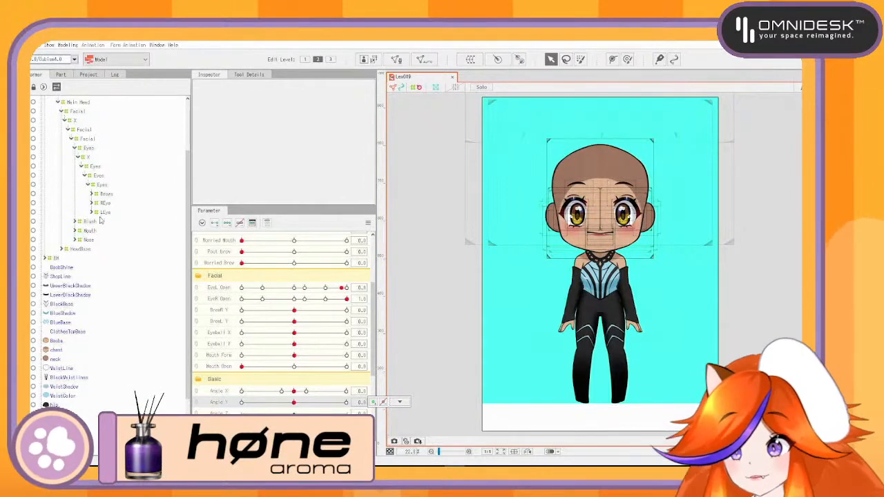
Collapse the Main Head group and set the Fronts warp deformer's opacity to 100%
scroll(101, 219, up, 3)
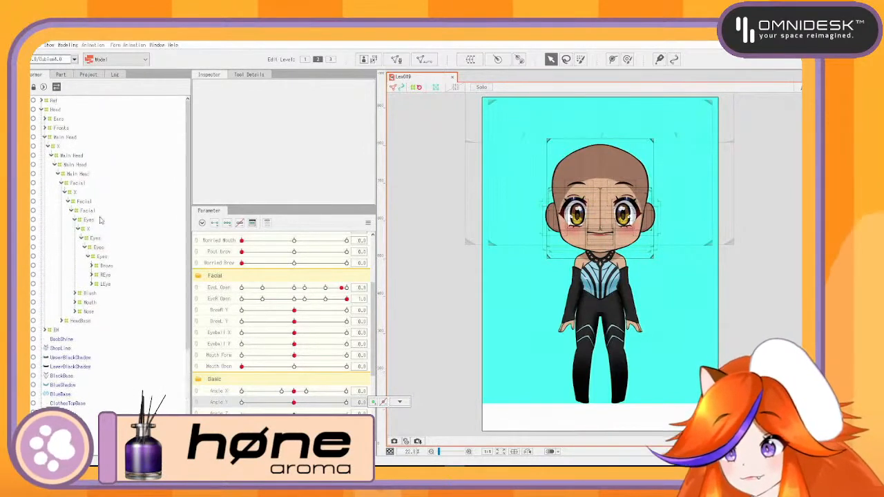
click(60, 129)
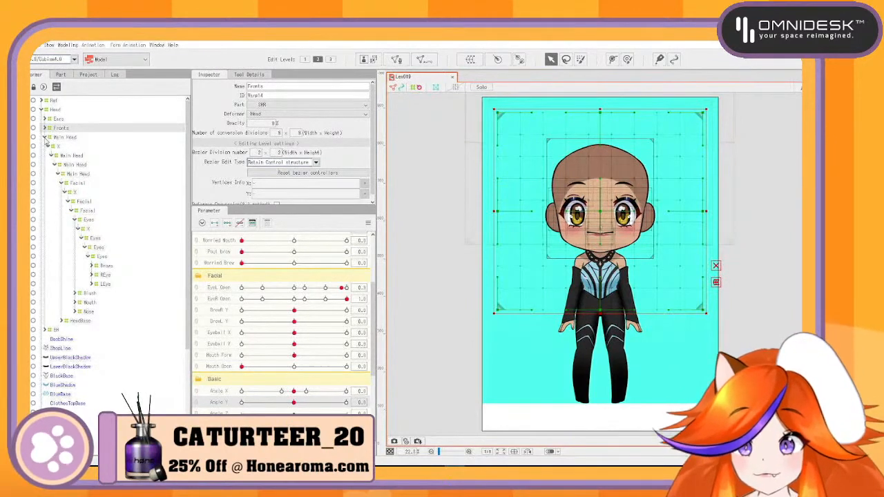
click(46, 138)
click(275, 124)
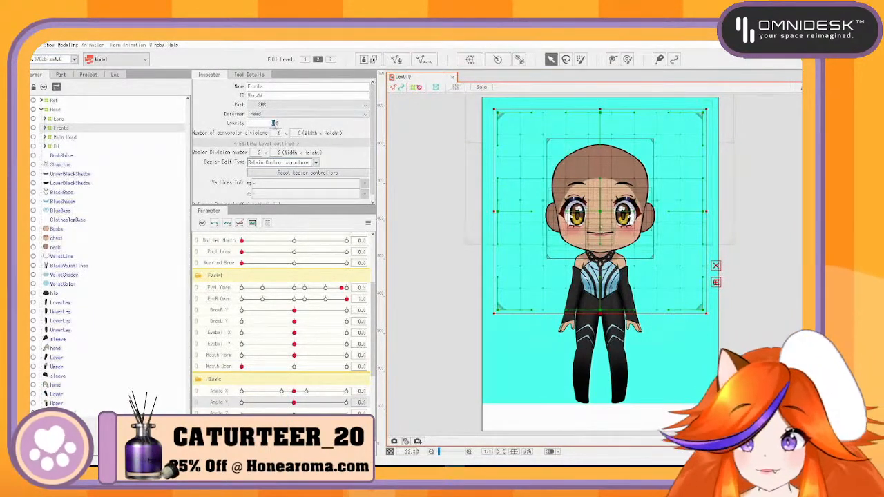
text(100)
key(Return)
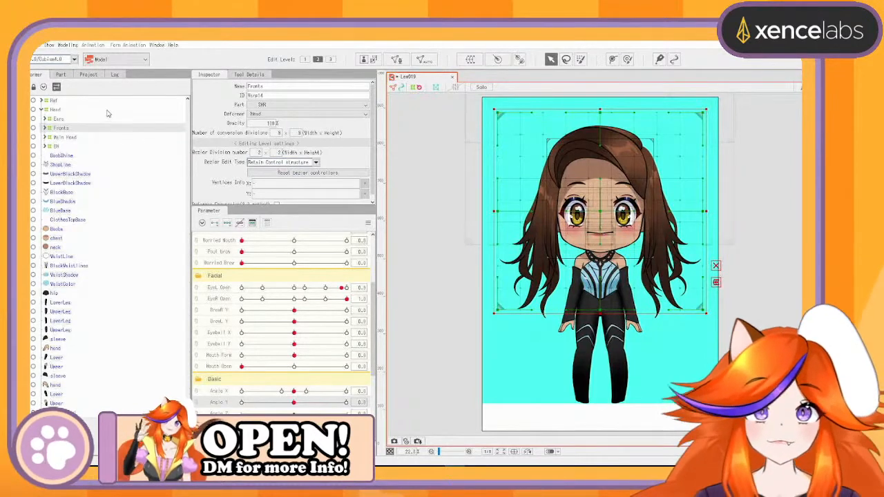
Expand the Fronts deformer and inspect its child hair deformers on the canvas, including FrontHair
click(45, 128)
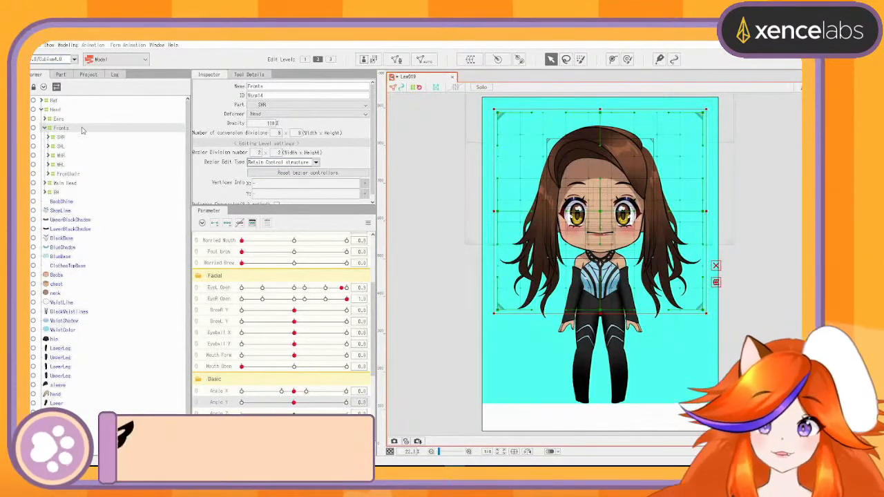
click(72, 138)
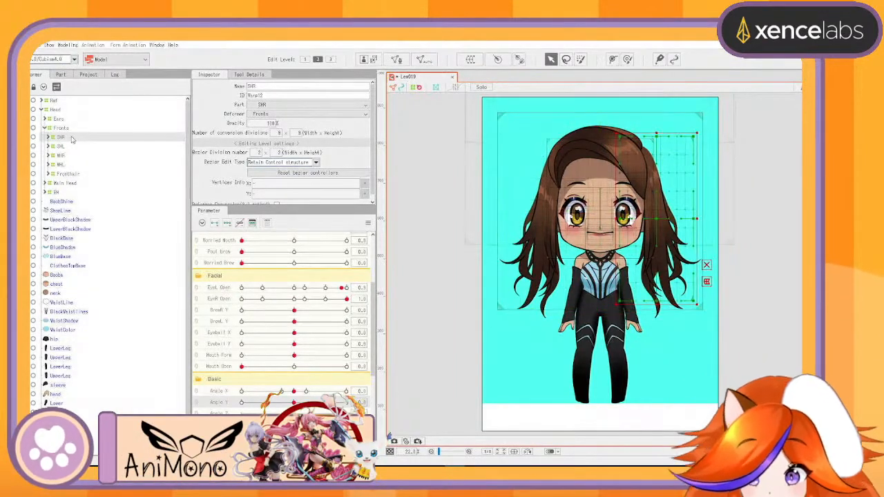
ctrl+click(66, 147)
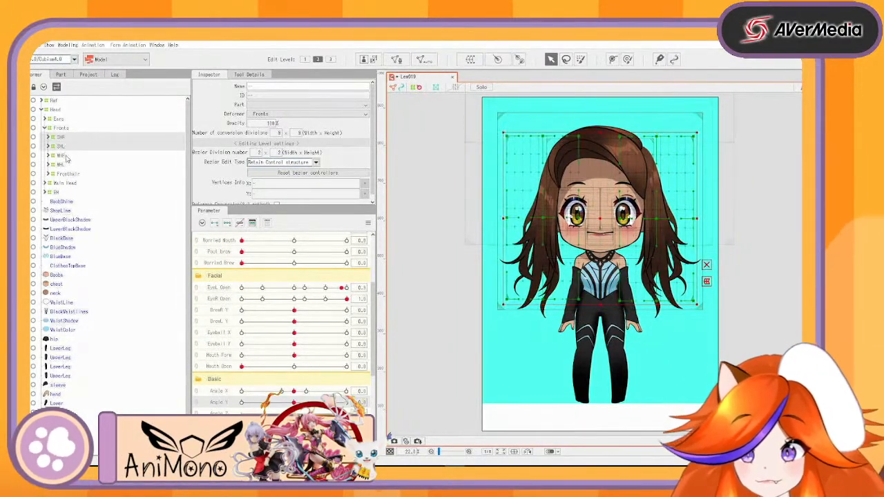
ctrl+click(66, 157)
ctrl+click(65, 165)
click(64, 175)
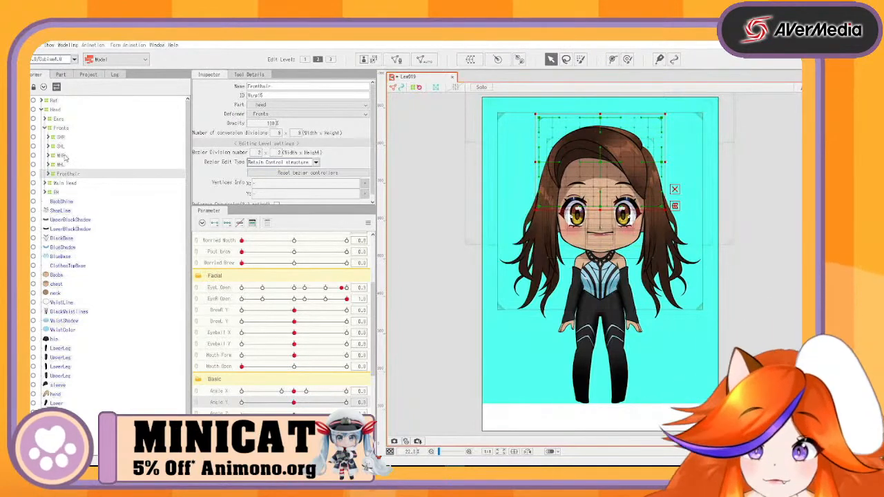
Nest the Fronts deformer under two pasted copies of itself and rename the inner copy X
click(68, 131)
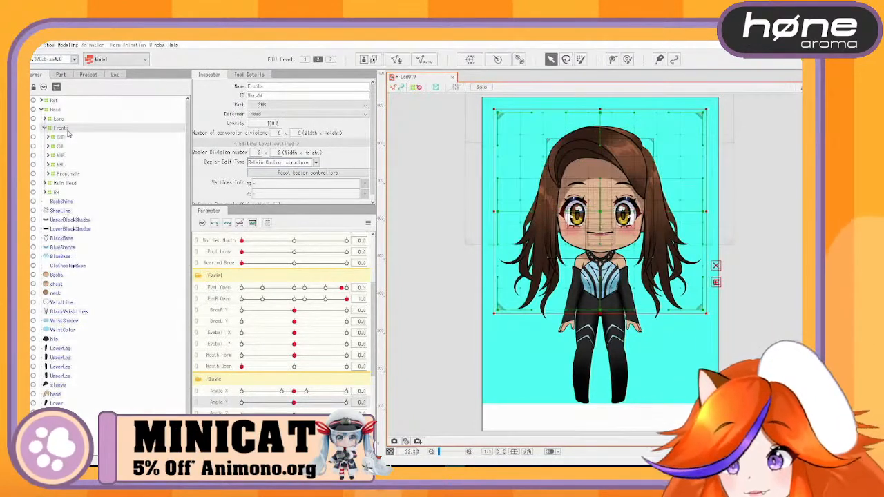
key(ctrl+c)
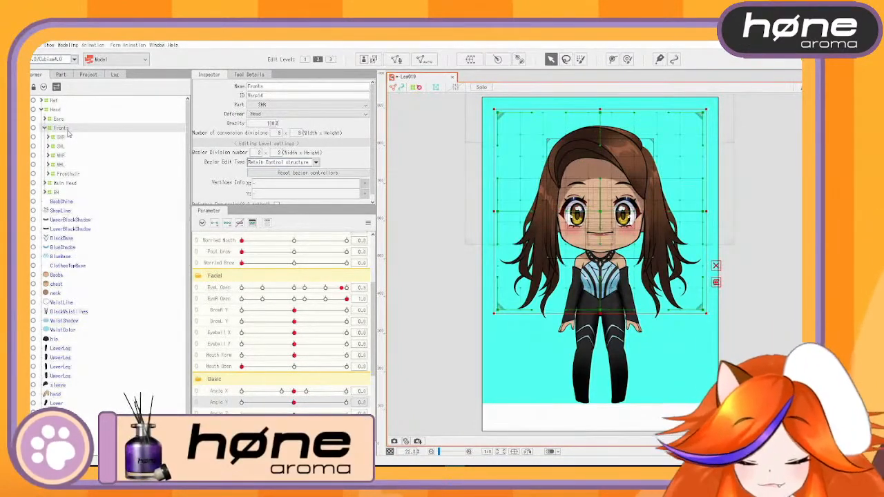
key(ctrl+v)
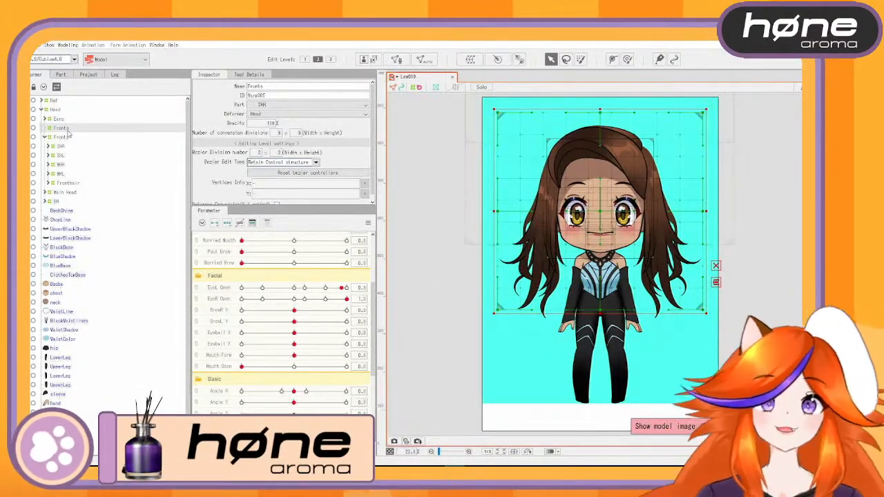
key(ctrl+v)
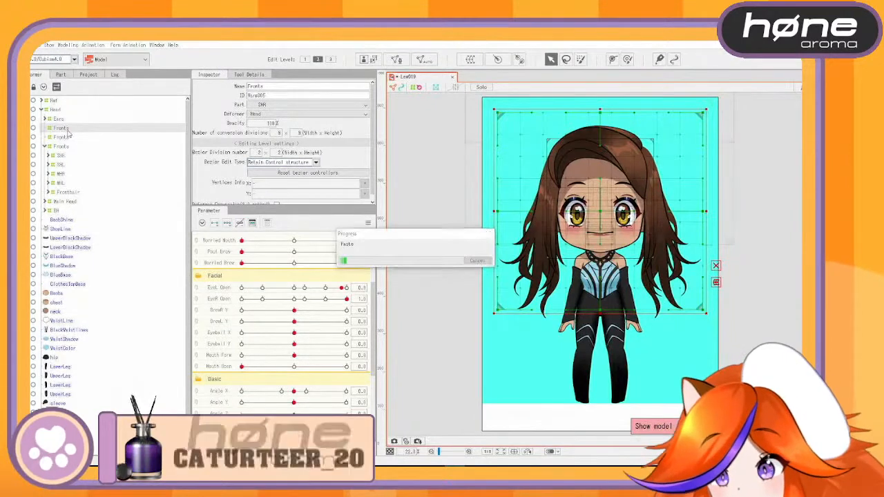
mouse_move(63, 148)
mouse_down()
mouse_move(72, 140)
mouse_move(64, 140)
mouse_up()
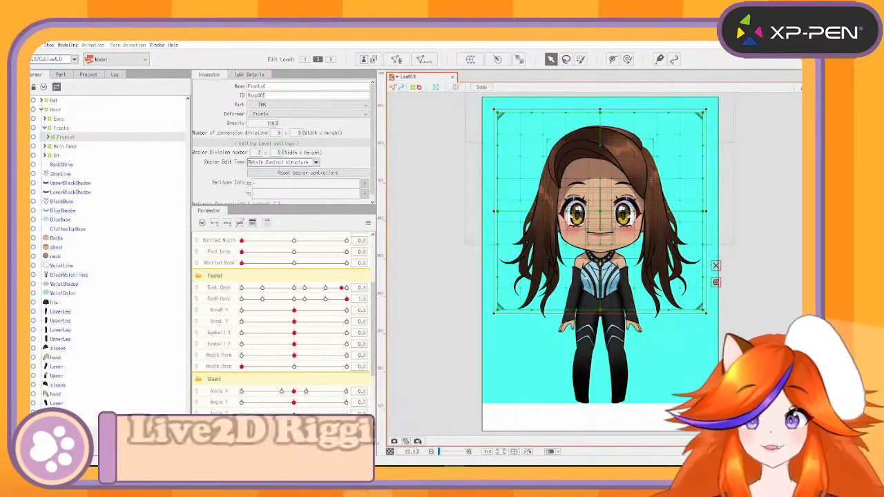
drag(274, 87, 203, 86)
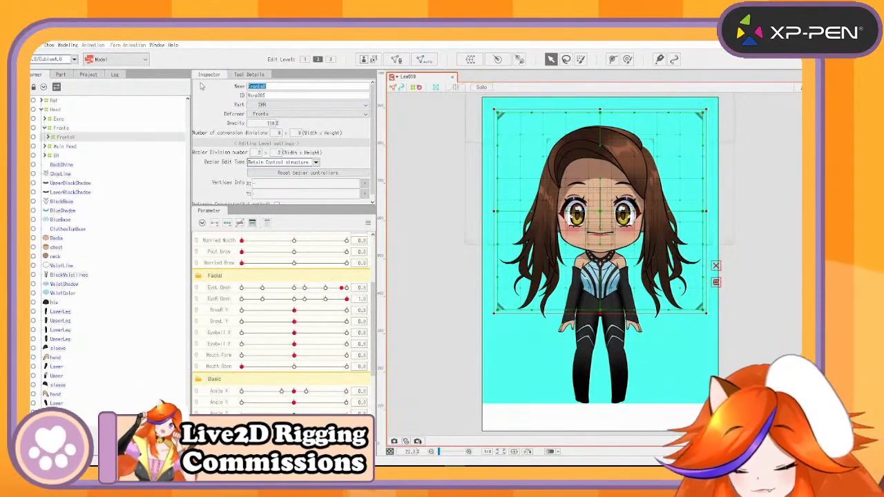
key(BackSpace)
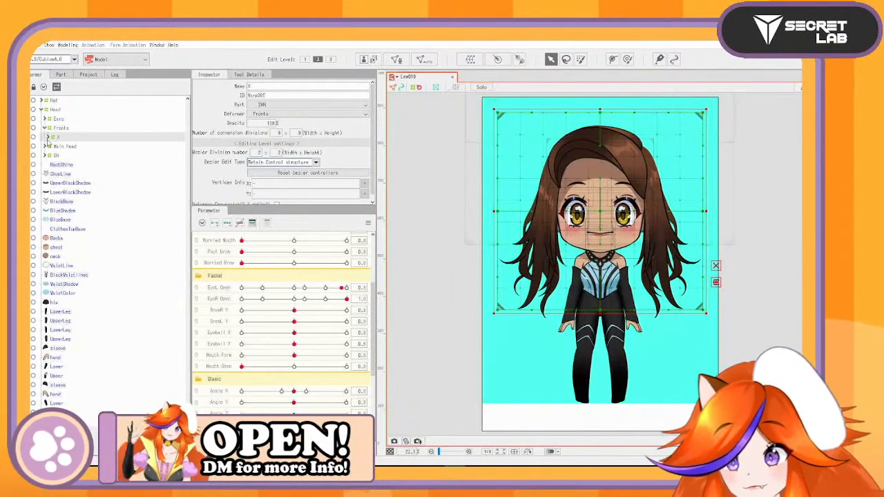
Paste another copy of the Fronts deformer under X and parent the original Fronts deformer to it
click(47, 137)
double_click(58, 147)
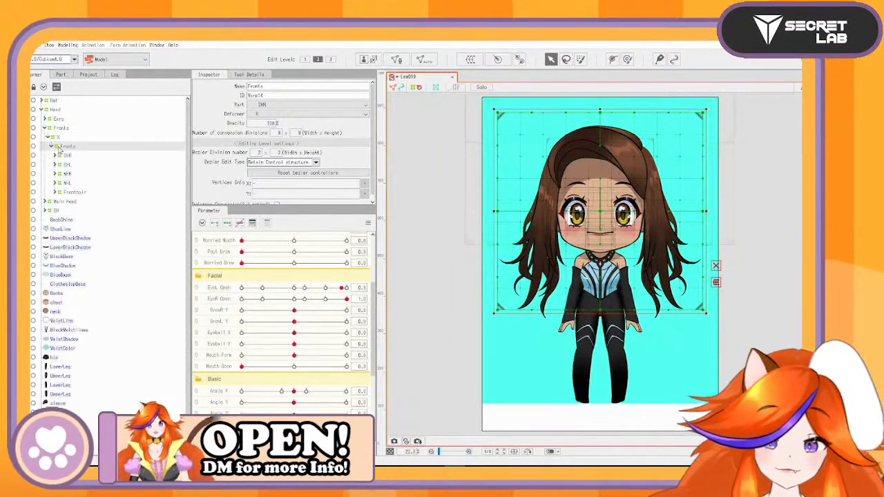
key(ctrl+v)
click(67, 158)
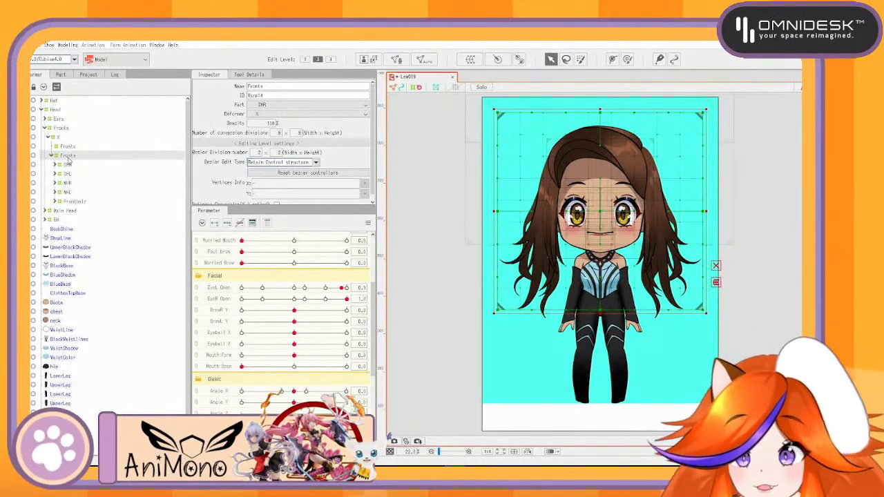
drag(68, 161, 61, 150)
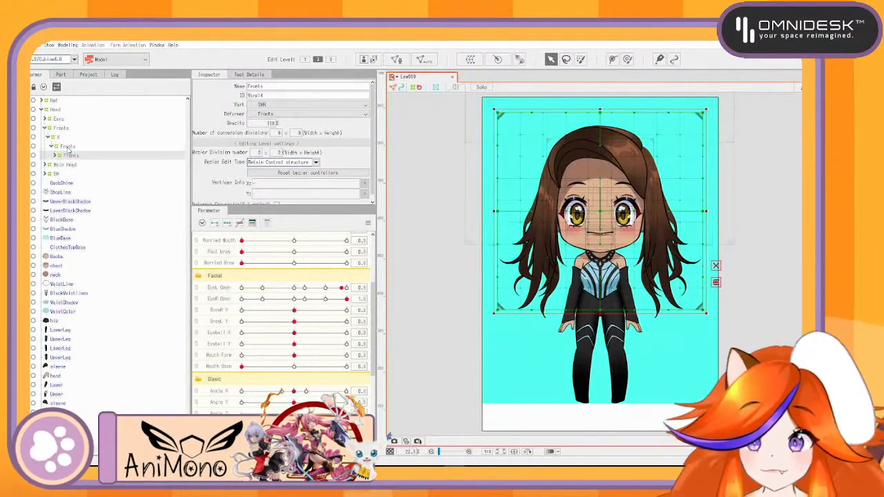
Add three Angle X keys to the X deformer and shift it left over the turned head at Angle X -30
click(60, 137)
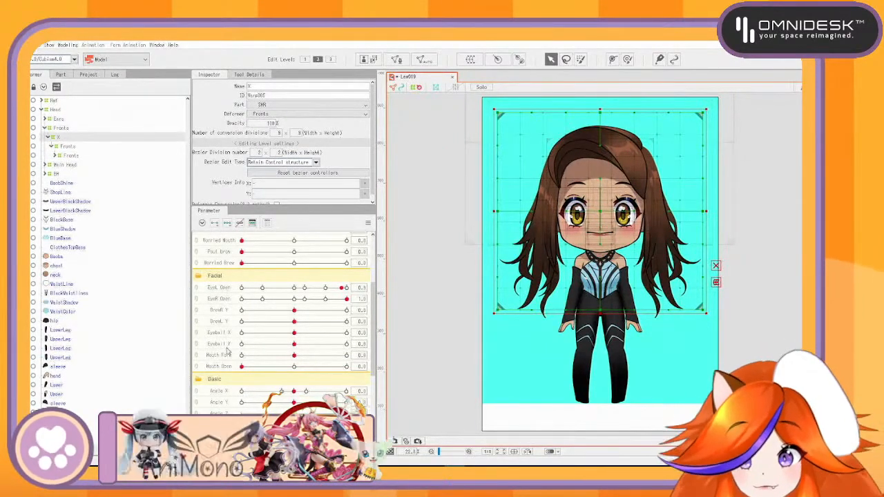
click(225, 391)
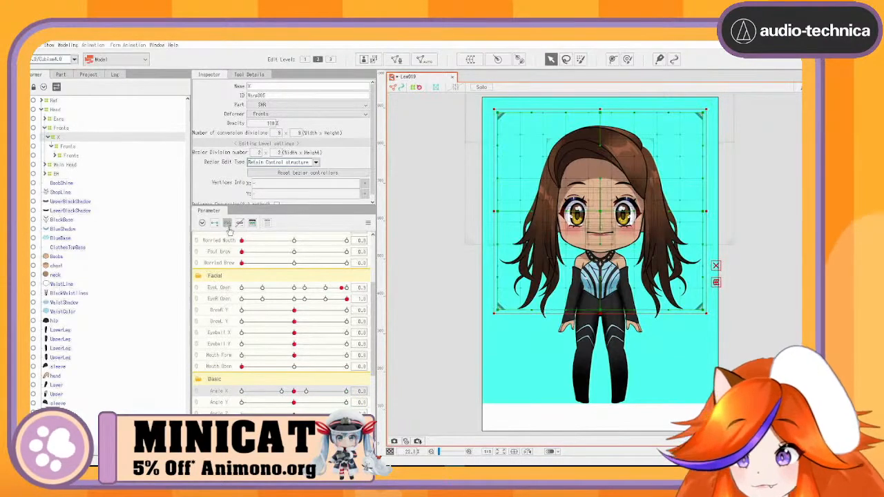
drag(294, 392, 206, 391)
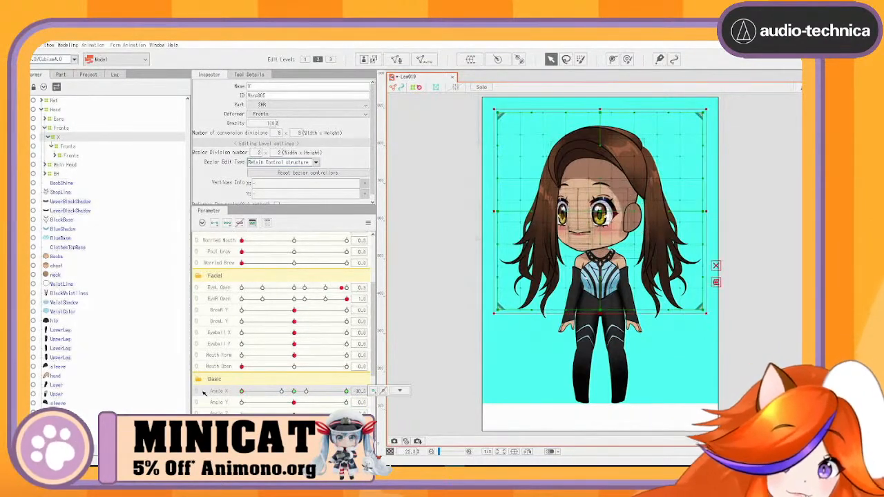
drag(605, 211, 585, 212)
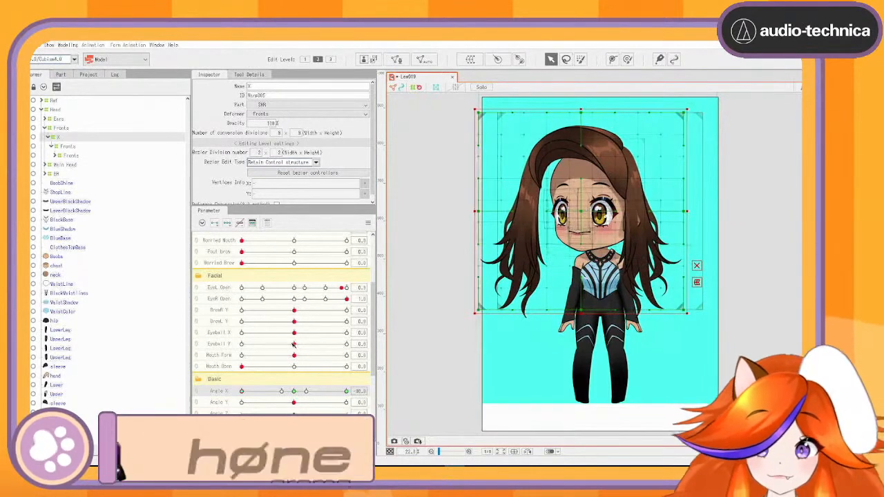
Reflect the X deformer's Angle X -30 pose horizontally onto the opposite key
drag(243, 392, 208, 392)
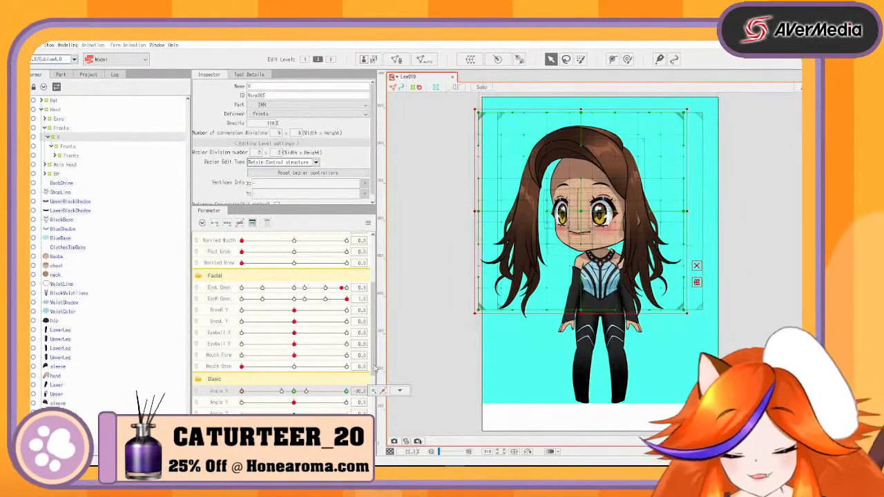
click(369, 223)
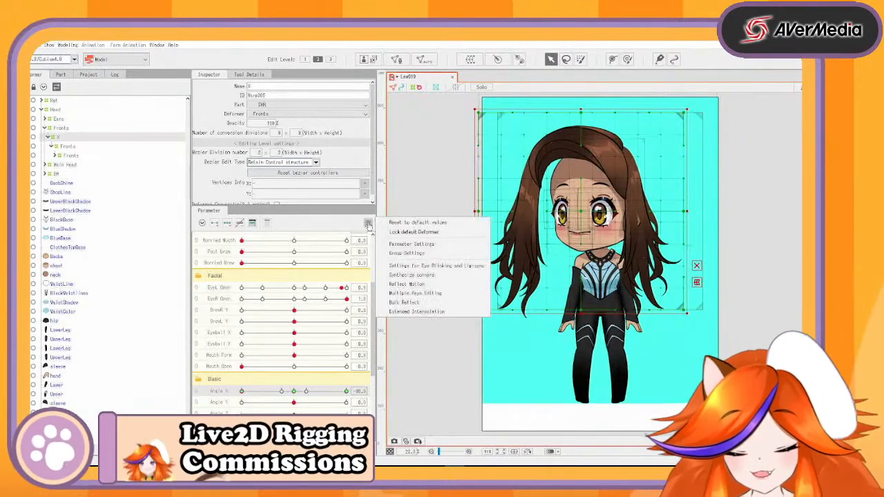
click(443, 284)
click(399, 333)
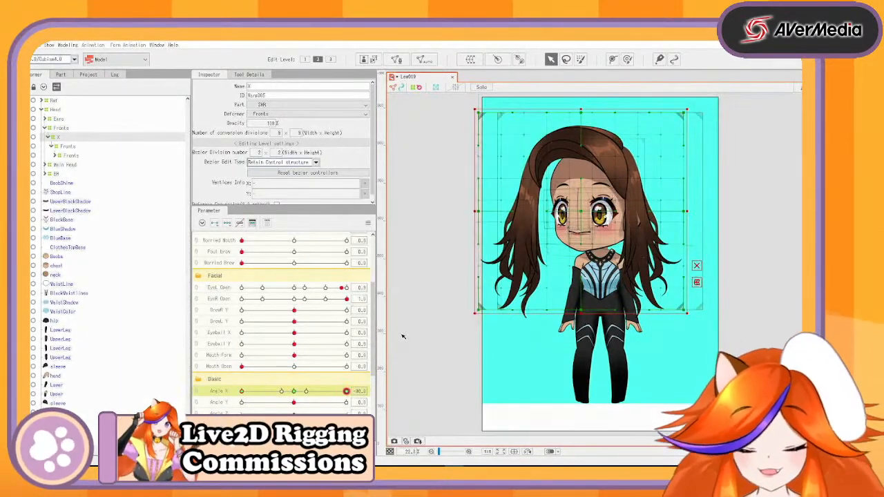
Nudge the X deformer slightly further left at Angle X -30 and reflect that motion horizontally to the opposite key
drag(285, 394, 240, 414)
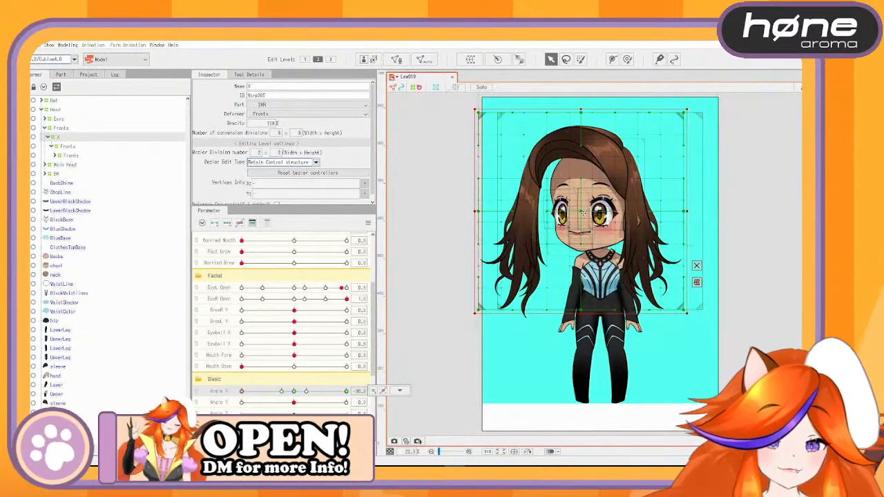
drag(582, 213, 581, 214)
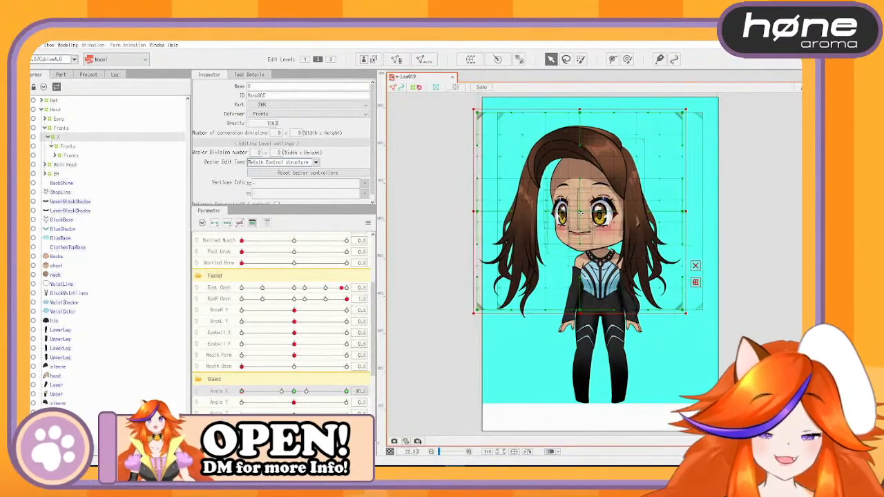
click(368, 223)
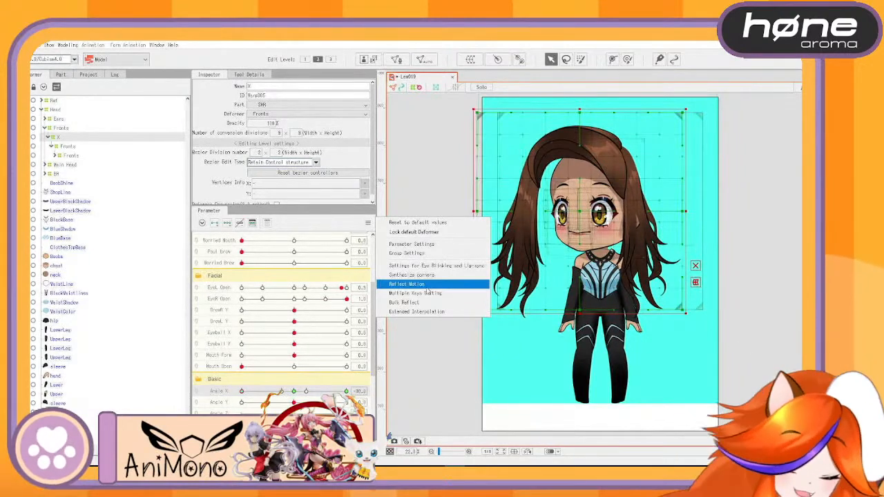
click(429, 285)
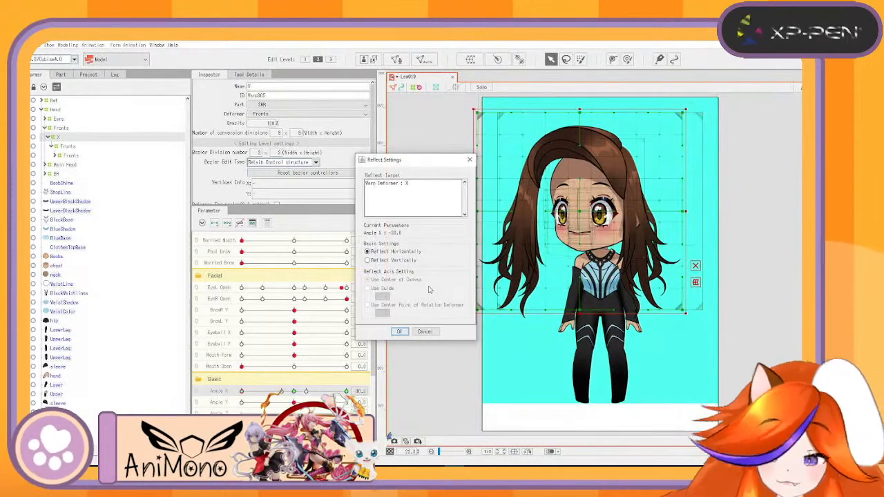
click(399, 332)
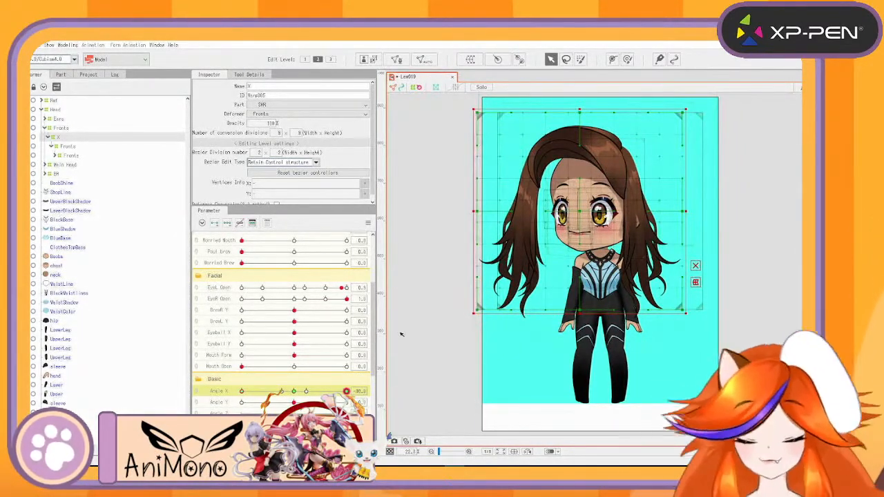
drag(260, 387, 237, 391)
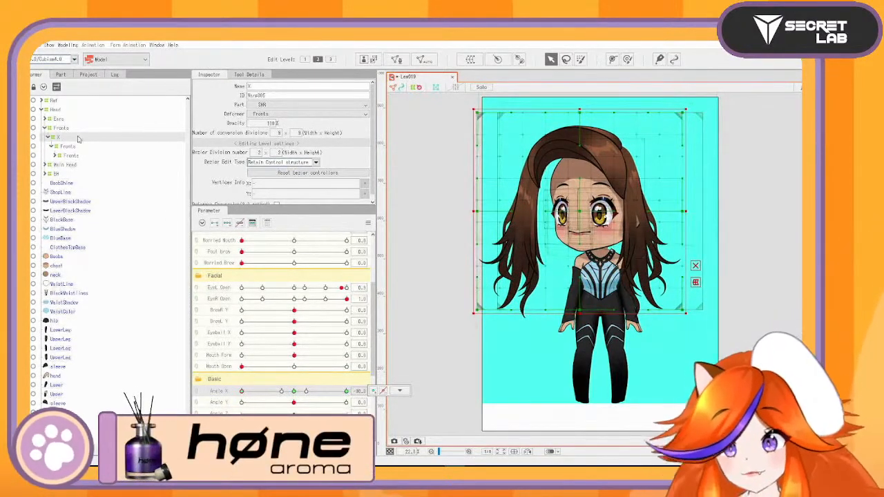
Paste copies of the two nested Fronts deformers under X and parent the existing Fronts chain to the innermost copy
click(57, 156)
click(55, 156)
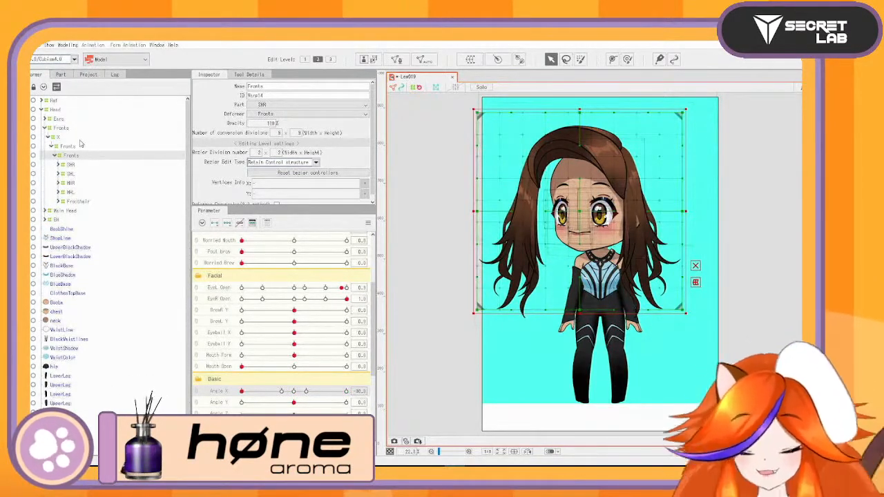
click(79, 146)
key(ctrl+v)
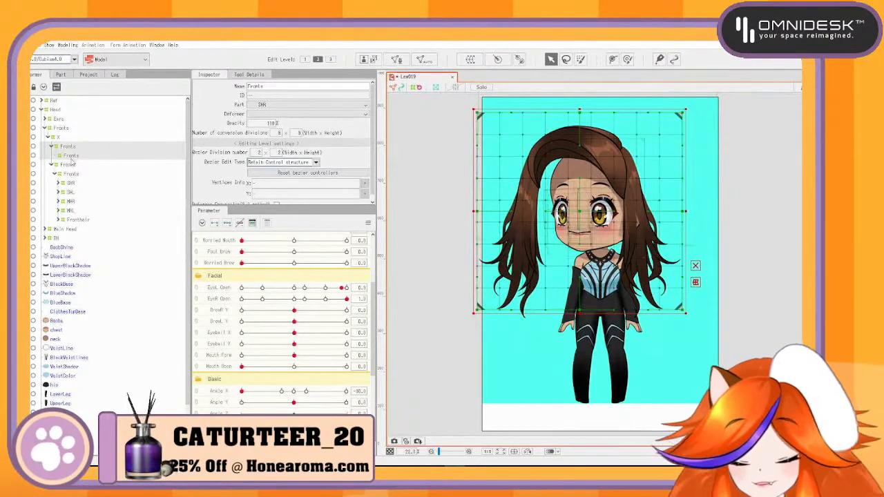
click(73, 165)
drag(76, 166, 75, 157)
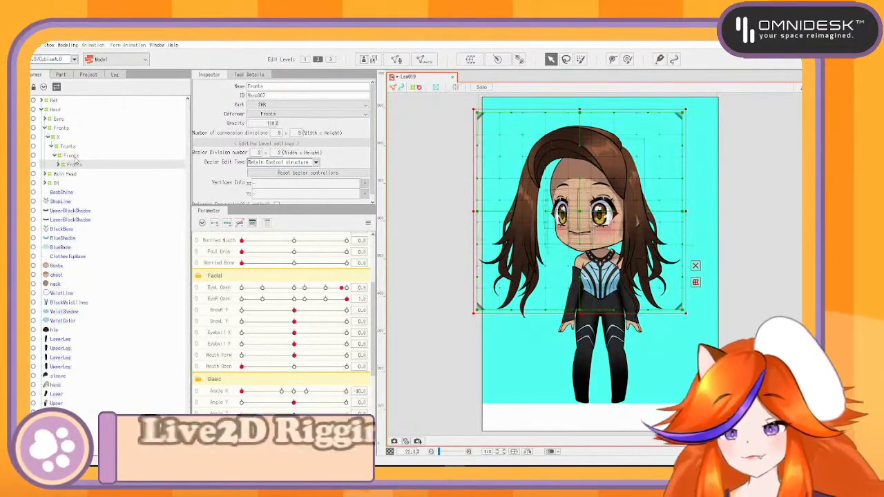
Check the X deformer's motion between Angle X -30 and 0, leaving Angle X at 0
click(67, 139)
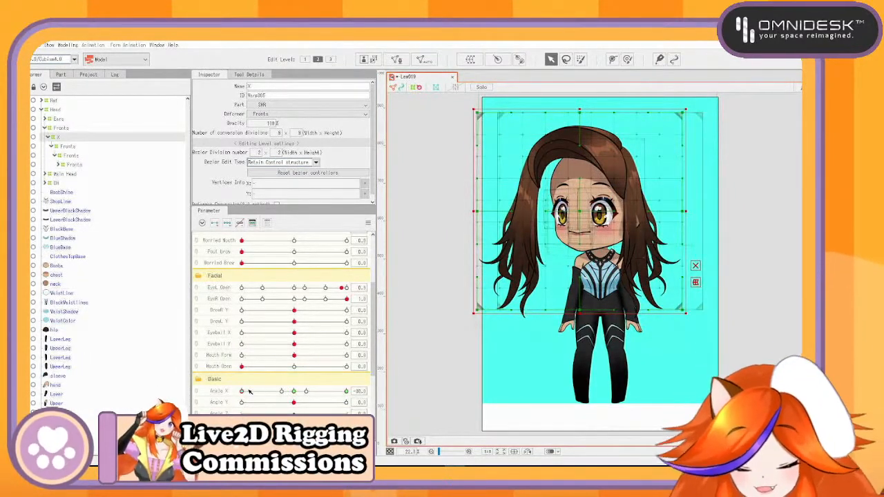
drag(249, 392, 223, 394)
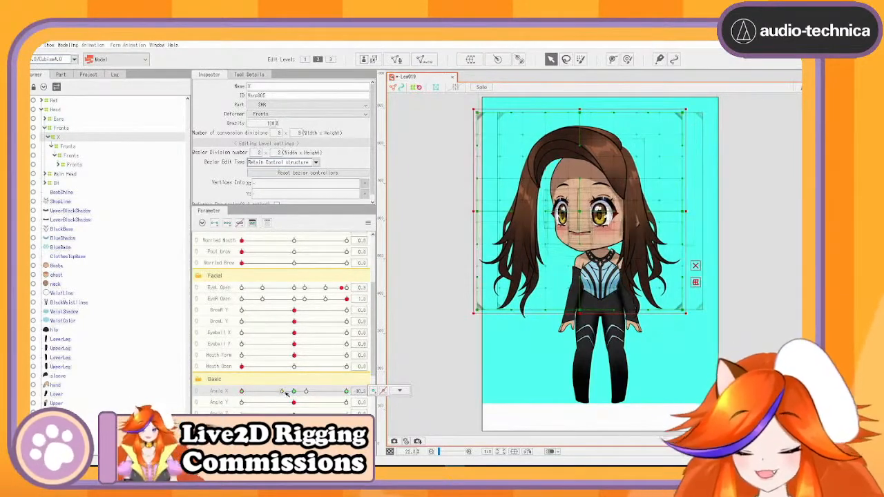
drag(286, 393, 294, 393)
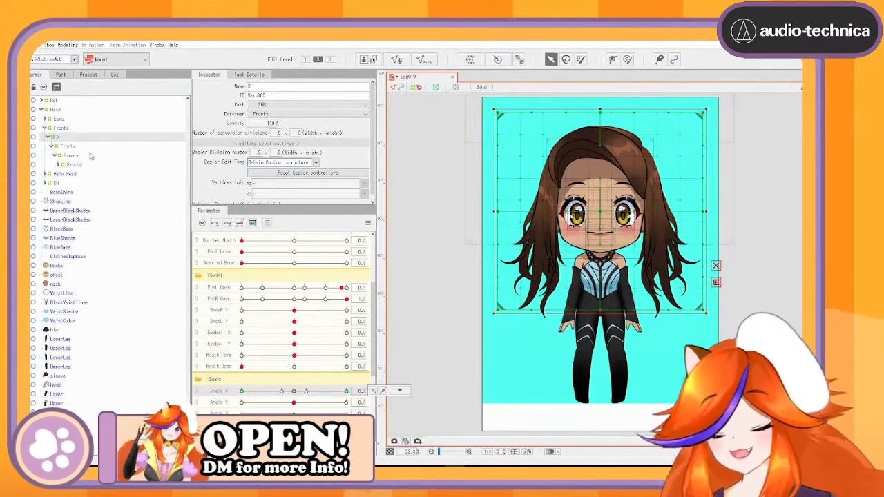
Expand the nested Fronts deformers down to SHR and create a parent warp deformer named SHR1 for strand SH1
click(59, 165)
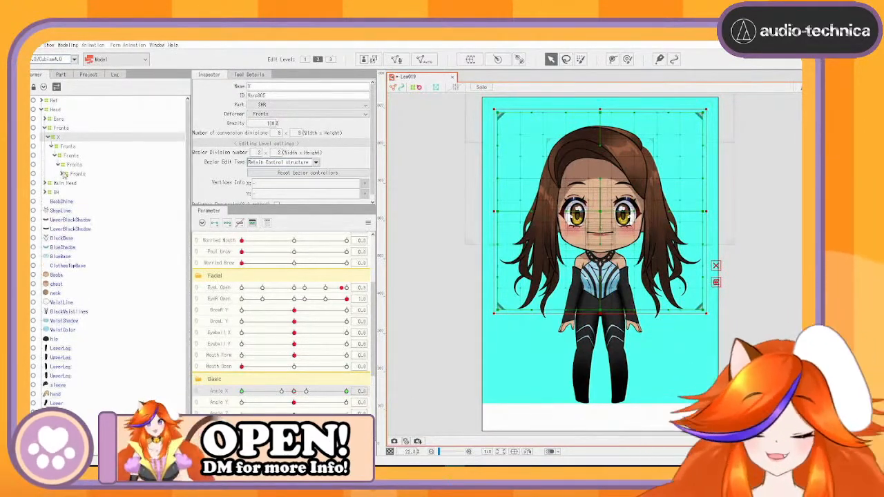
click(66, 173)
click(62, 175)
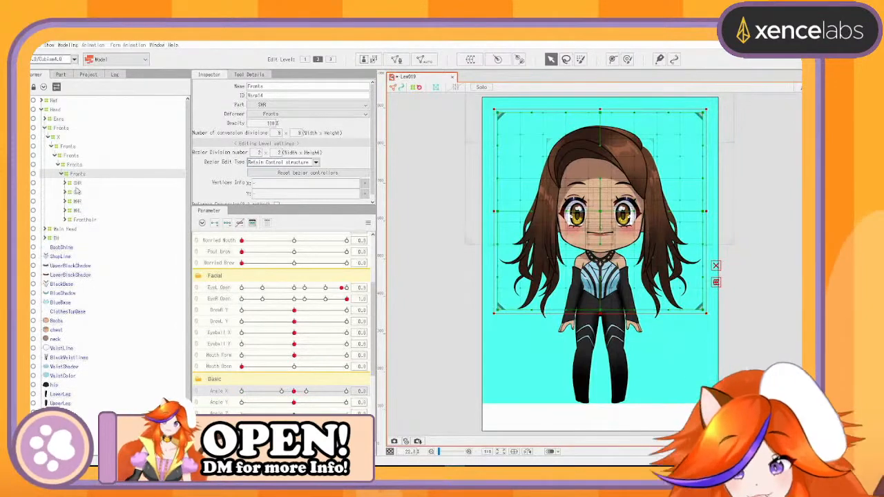
click(73, 183)
click(65, 183)
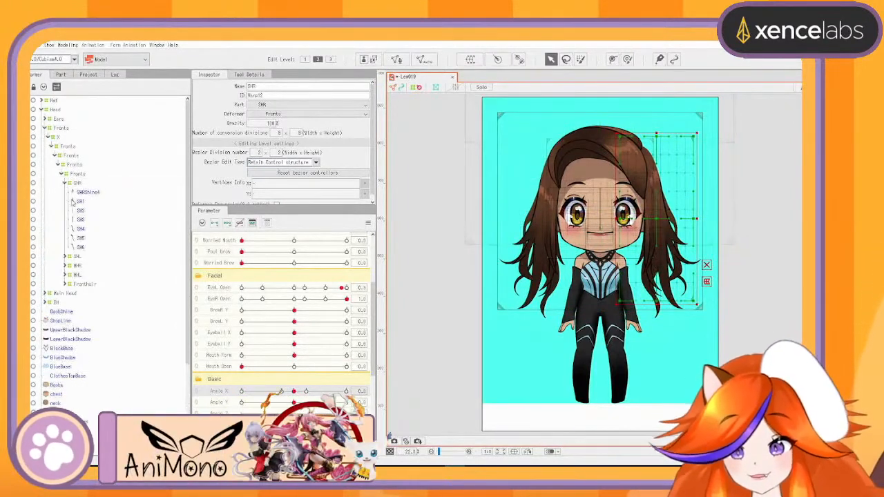
click(88, 192)
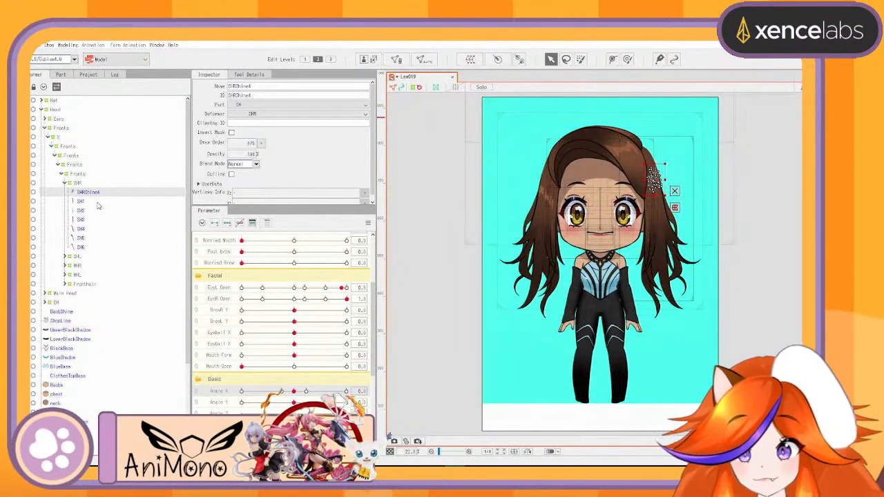
click(97, 202)
click(470, 59)
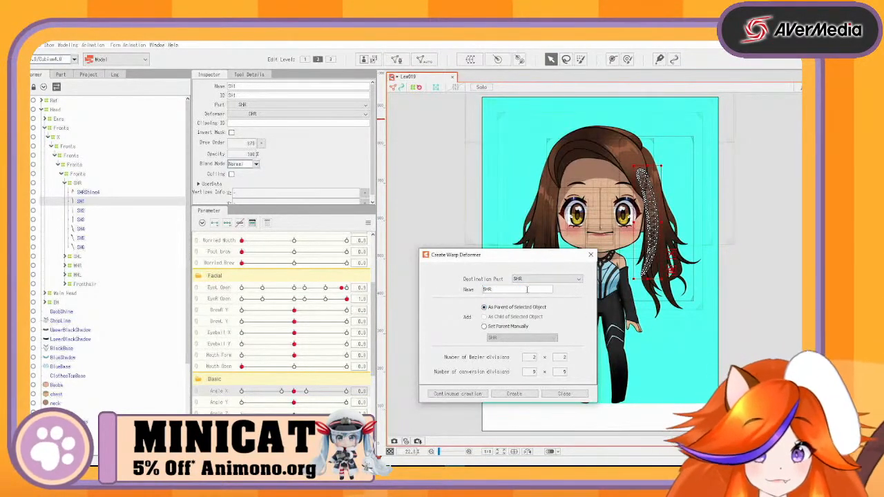
click(472, 395)
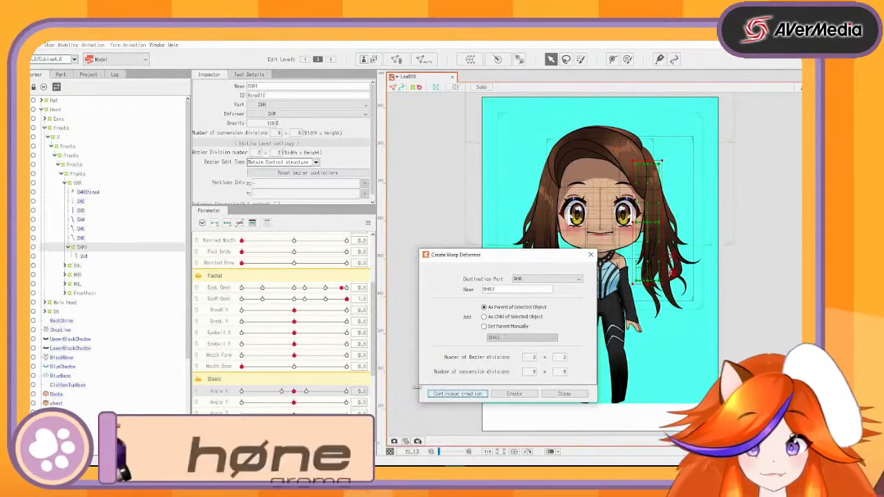
Create parent warp deformers SHR2, SHR3 and SHR4 for strands SH2, SH3 and SH4 with continuous creation
click(83, 202)
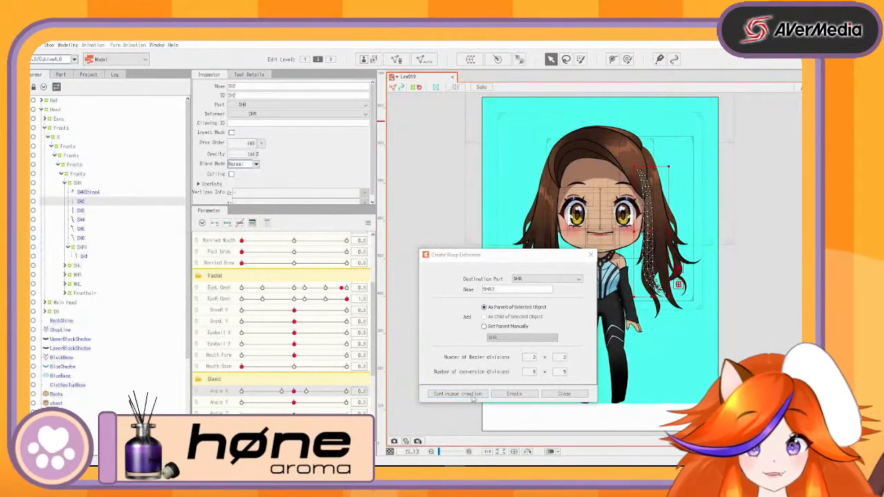
click(473, 394)
click(81, 201)
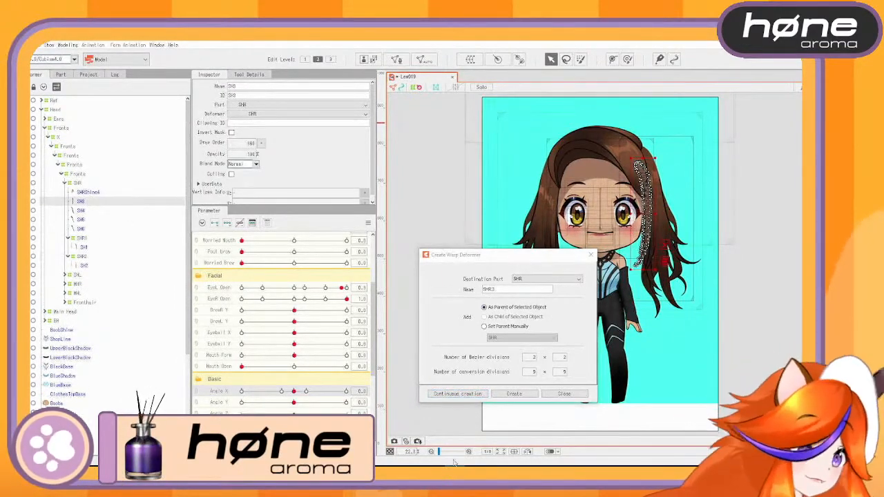
click(477, 394)
click(87, 201)
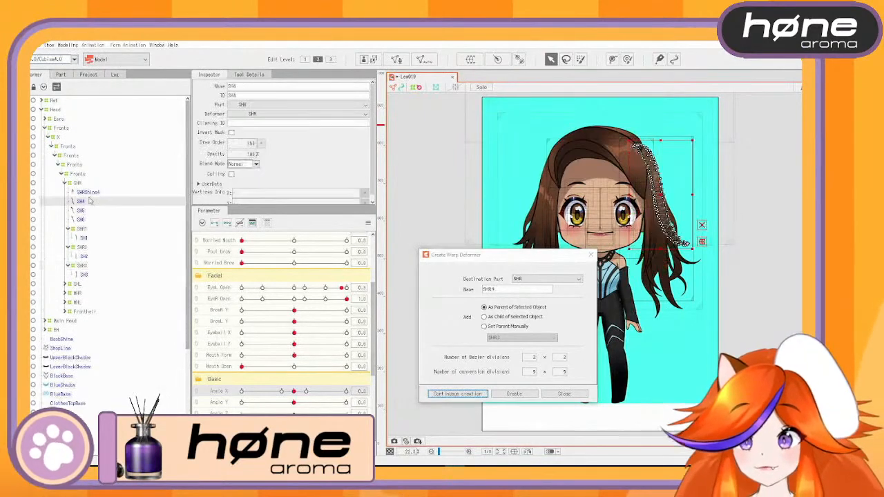
click(477, 395)
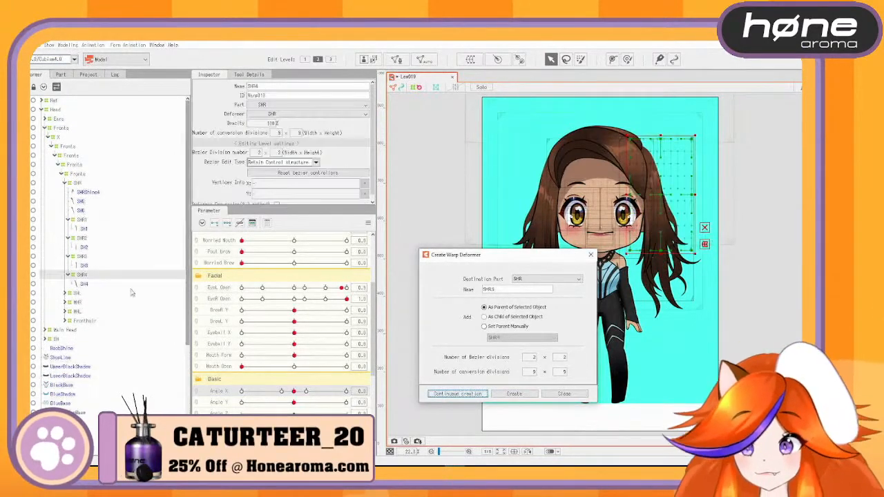
Create parent warp deformers SHR5 and SHR6 for strands SH5 and SH6, and parent the SHRShine4 mesh to SHR4
click(83, 201)
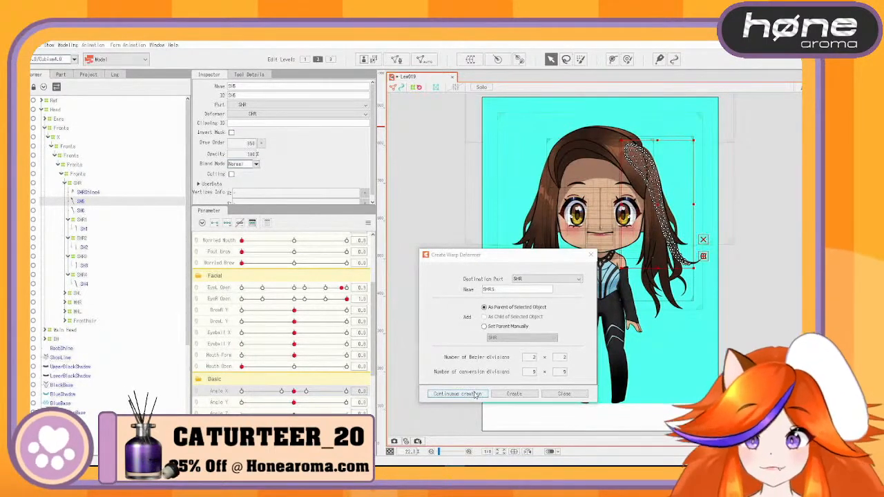
click(476, 394)
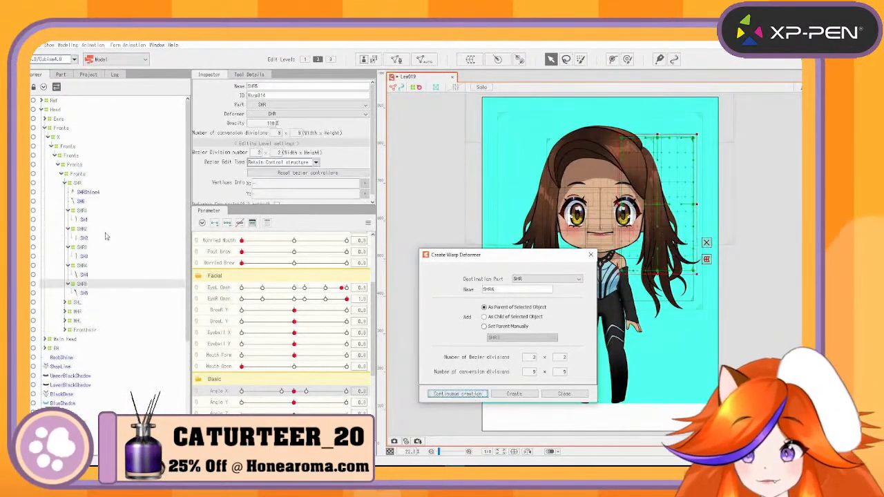
click(81, 201)
click(475, 394)
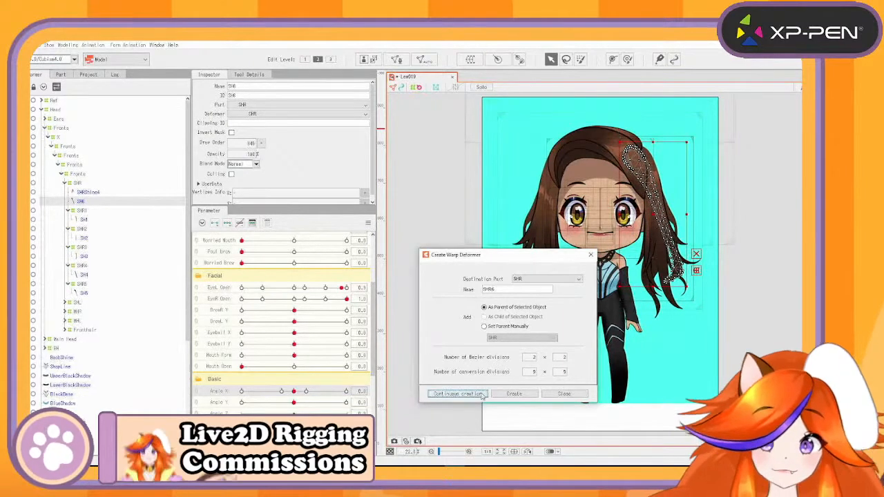
drag(96, 198, 88, 268)
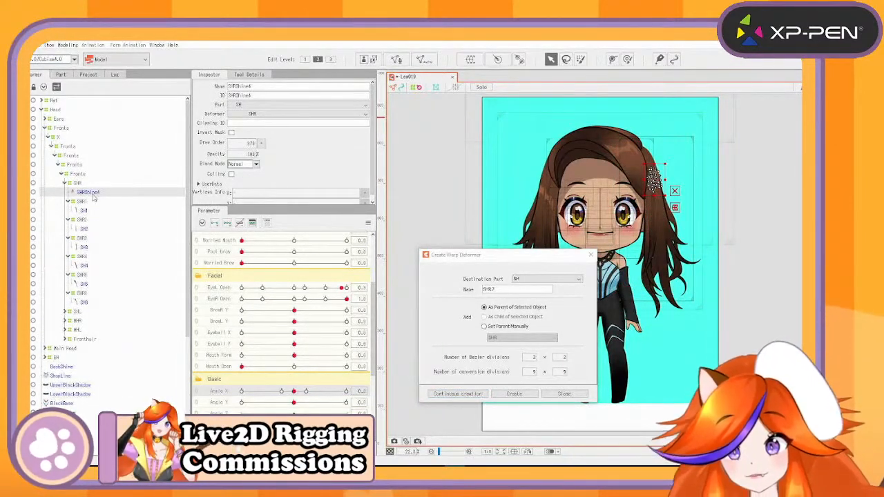
drag(93, 198, 83, 264)
Select the SHR1 to SHR6 warp deformers together and paste three sets of copies under SHR
click(82, 247)
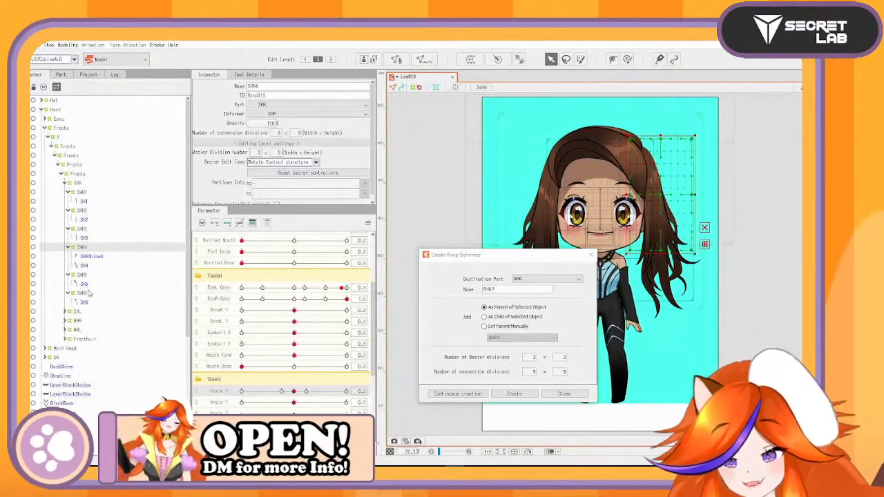
click(84, 229)
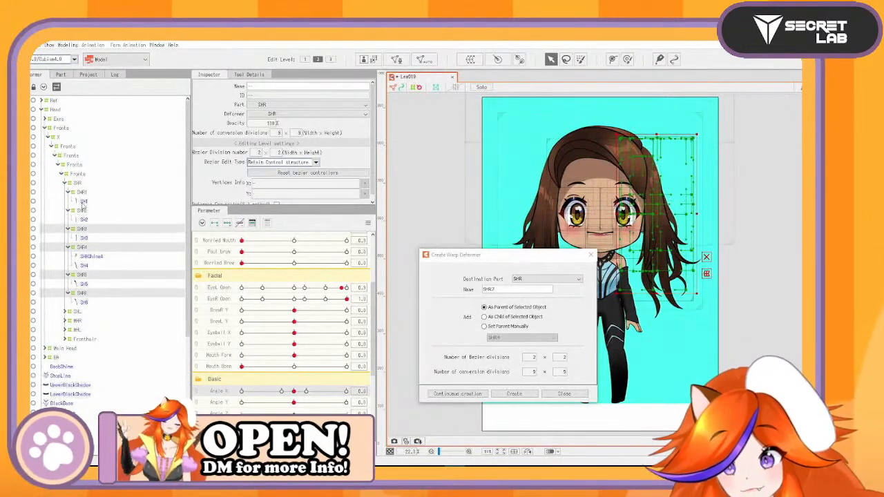
click(82, 210)
click(83, 194)
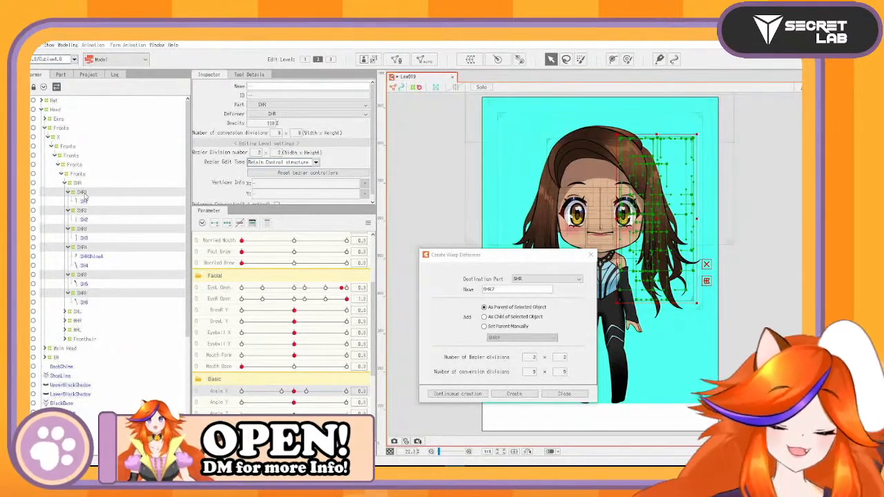
key(ctrl+v)
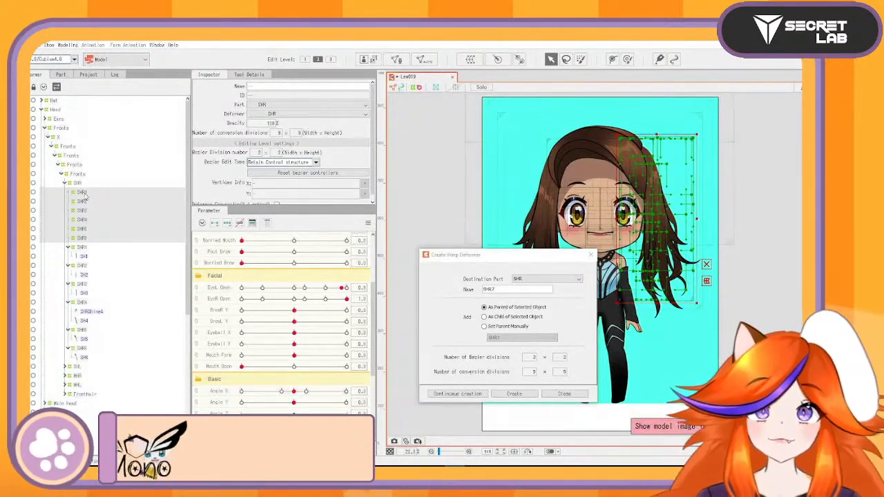
key(ctrl+v)
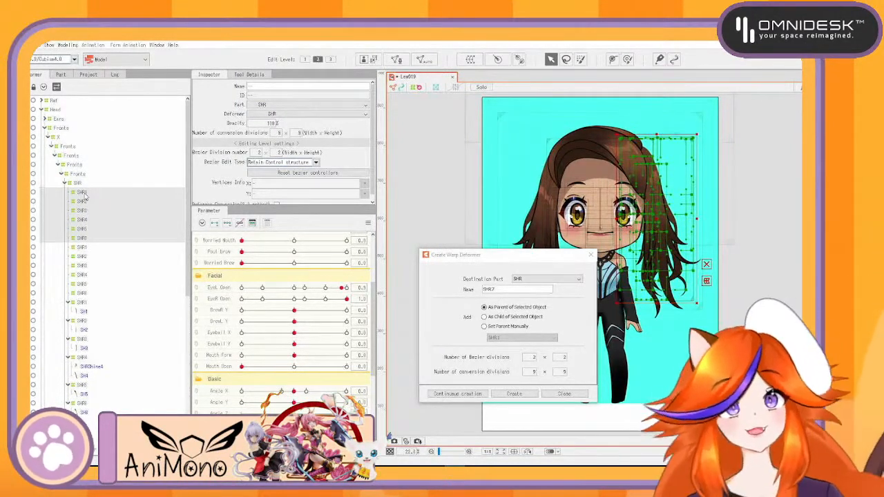
key(ctrl+v)
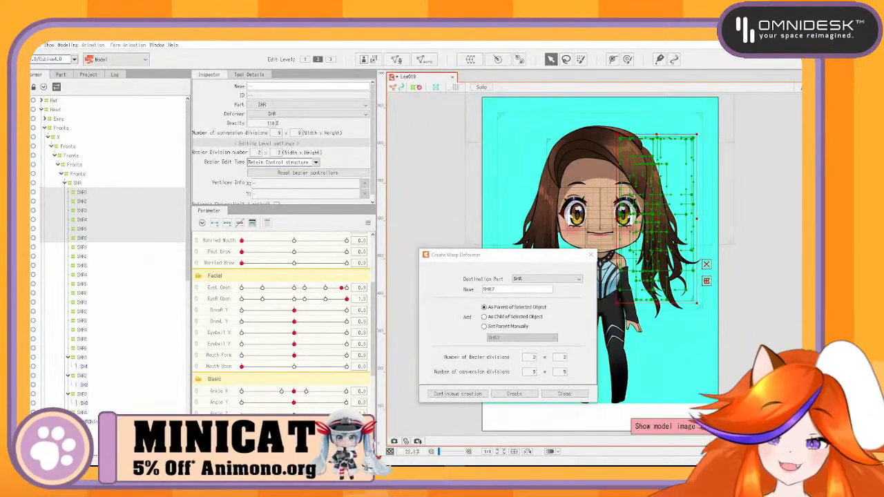
Nest the original SHR1 to SHR6 deformers and their copies into one parent-child chain per matching number
drag(86, 359, 84, 196)
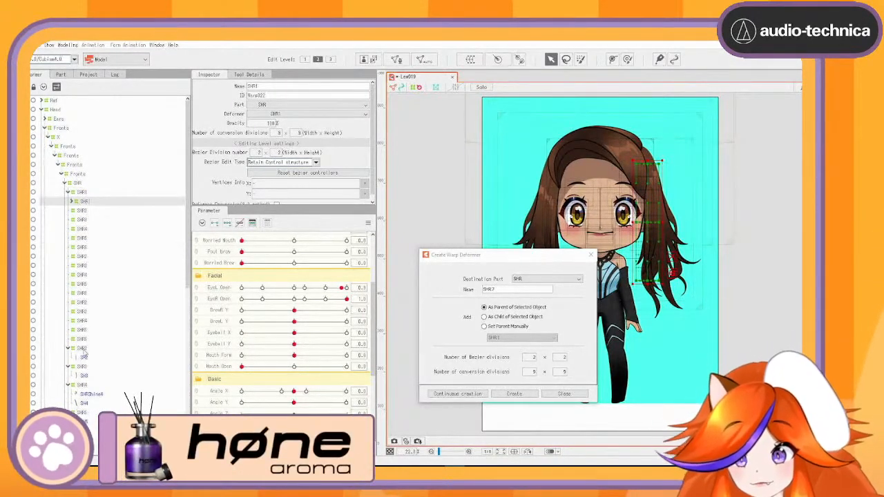
drag(83, 353, 84, 217)
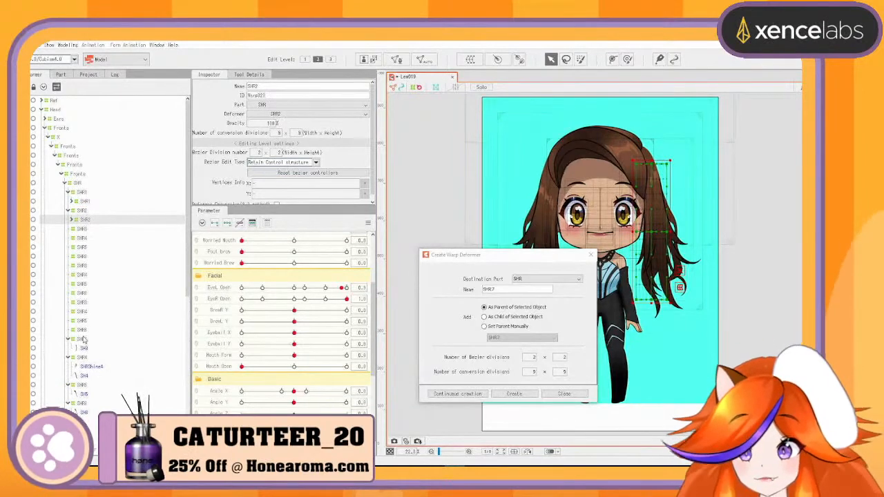
drag(84, 339, 87, 238)
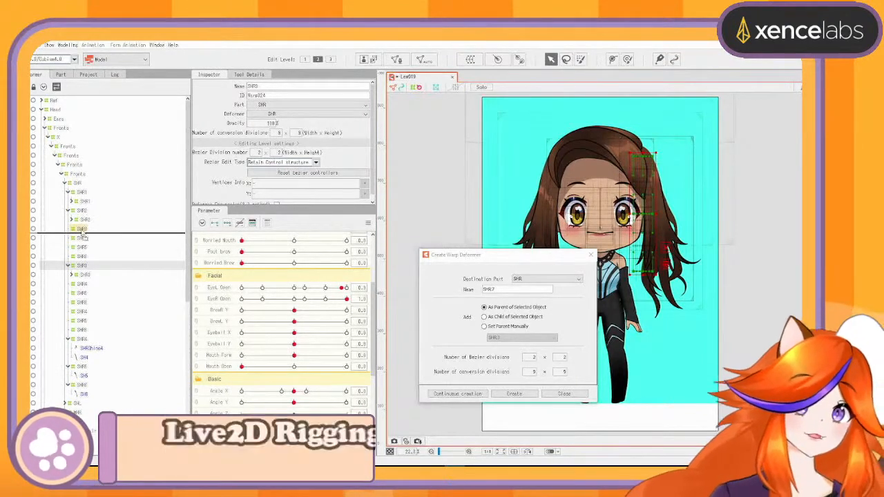
drag(81, 234, 82, 235)
drag(89, 335, 83, 256)
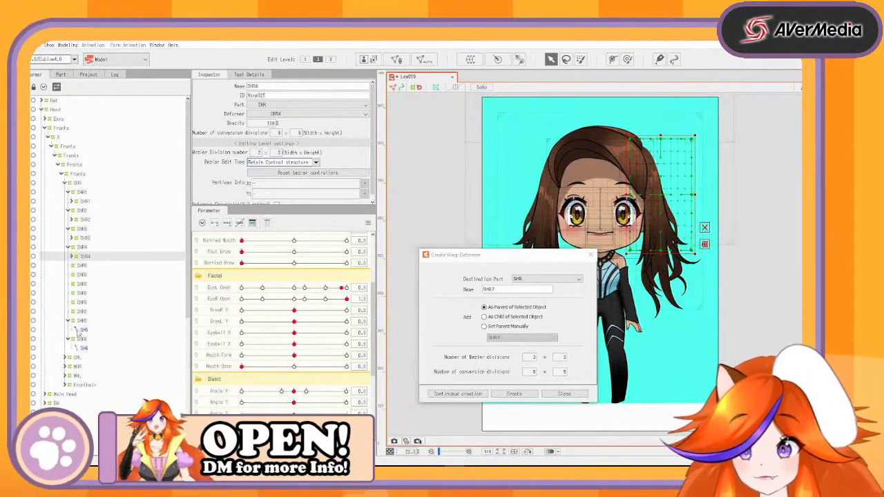
click(85, 321)
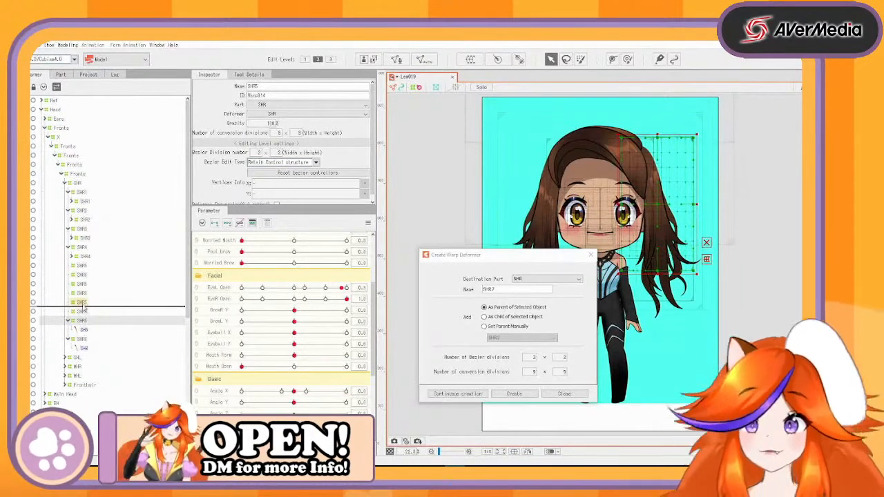
mouse_move(83, 308)
mouse_down()
mouse_move(84, 271)
mouse_move(83, 313)
mouse_move(83, 294)
mouse_up()
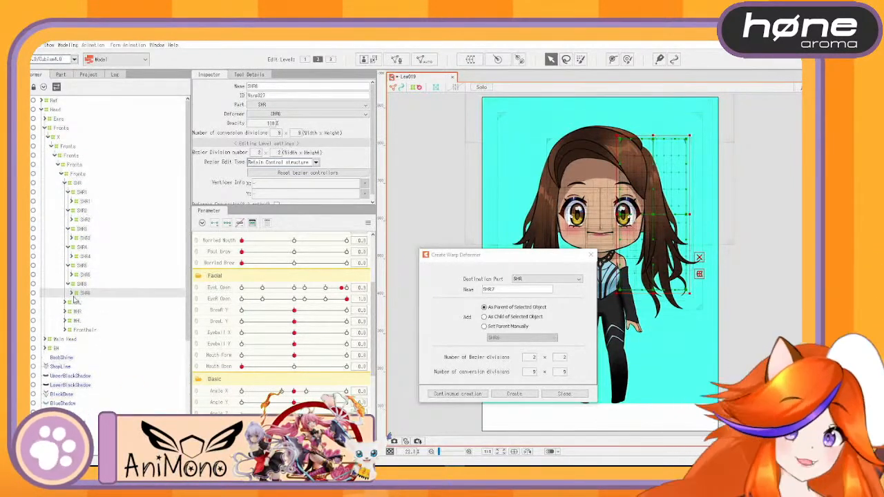
Close the Create Warp Deformer dialog and inspect the X deformer's Angle X keys
click(59, 138)
click(591, 256)
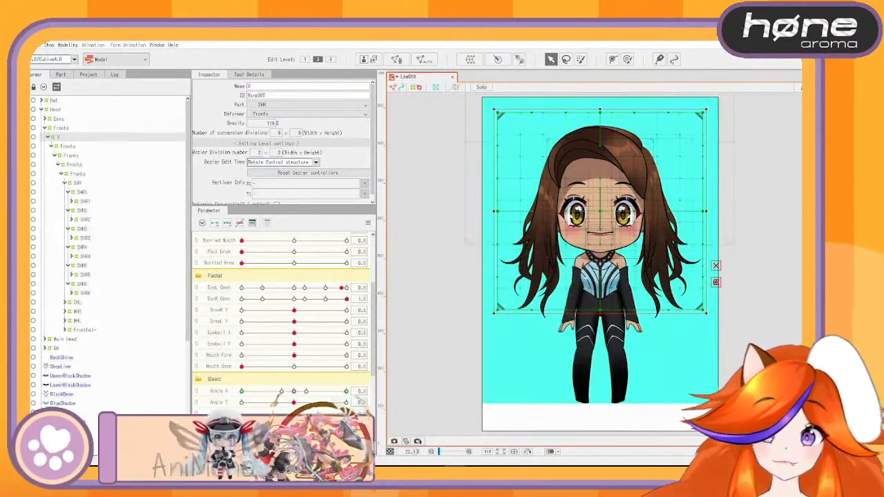
mouse_move(294, 392)
mouse_down()
mouse_move(224, 392)
mouse_move(327, 401)
mouse_move(241, 391)
mouse_move(330, 392)
mouse_move(297, 391)
mouse_up()
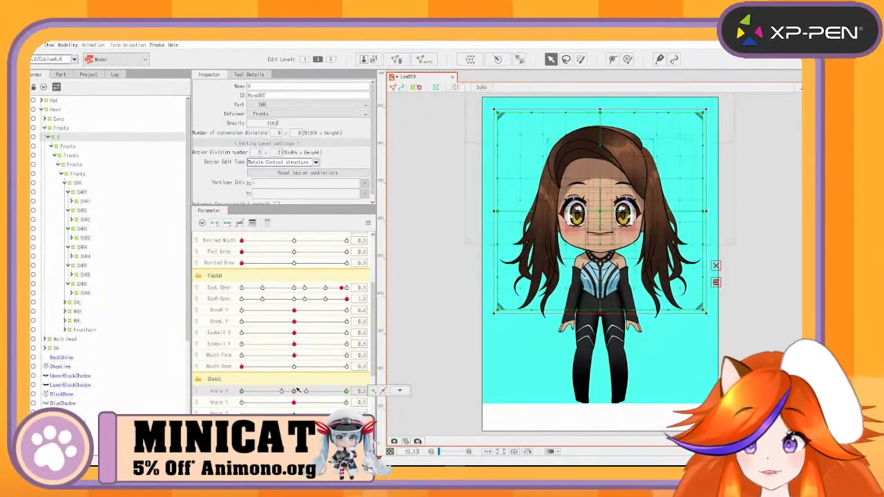
click(65, 130)
drag(543, 132, 416, 179)
key(ctrl+z)
key(ctrl+z)
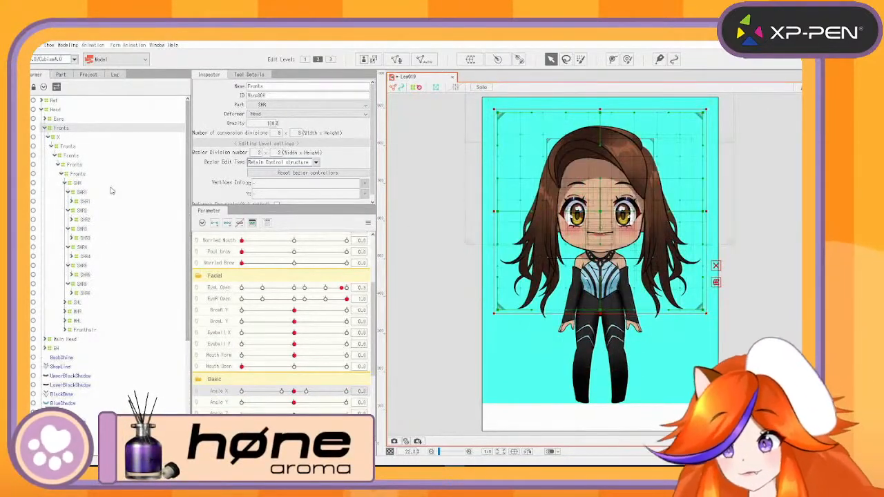
click(77, 183)
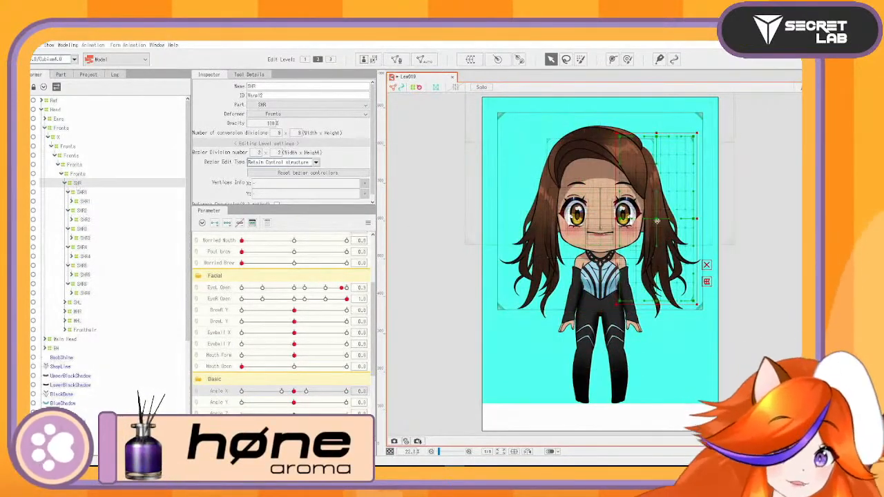
drag(650, 211, 749, 214)
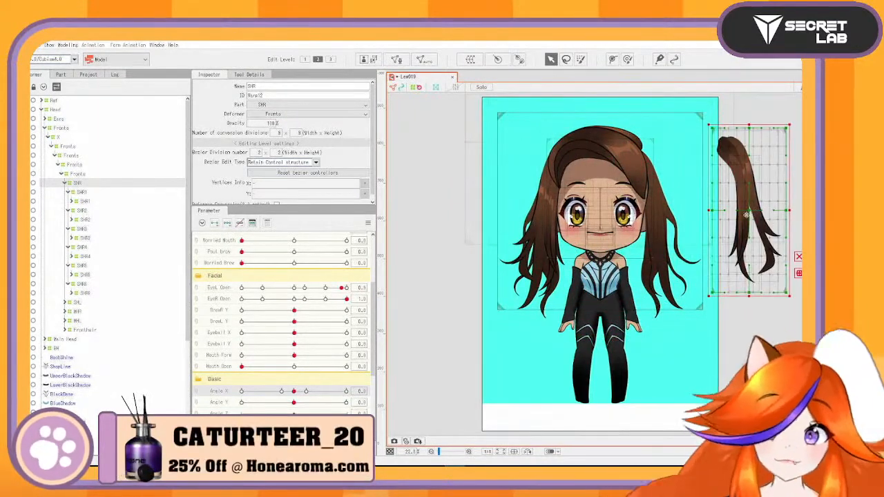
key(ctrl+z)
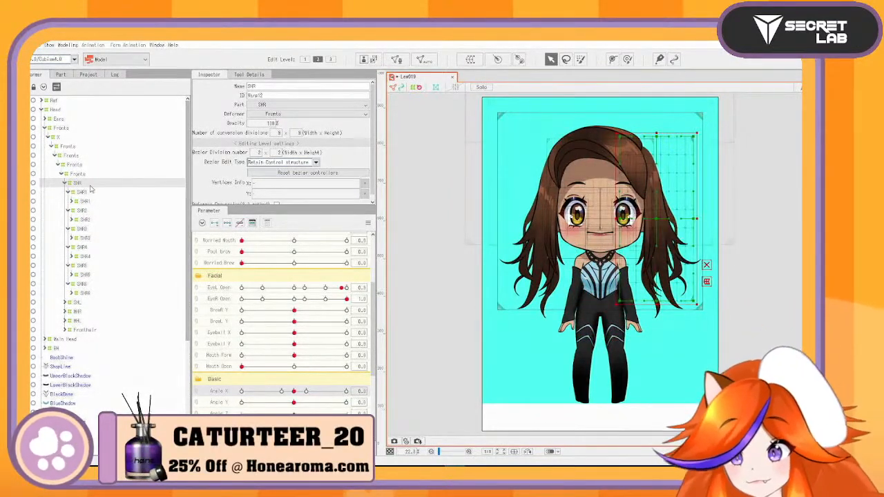
Paste two copies of the SHR warp deformer and nest the original and its copies into one parent-child chain
key(ctrl+v)
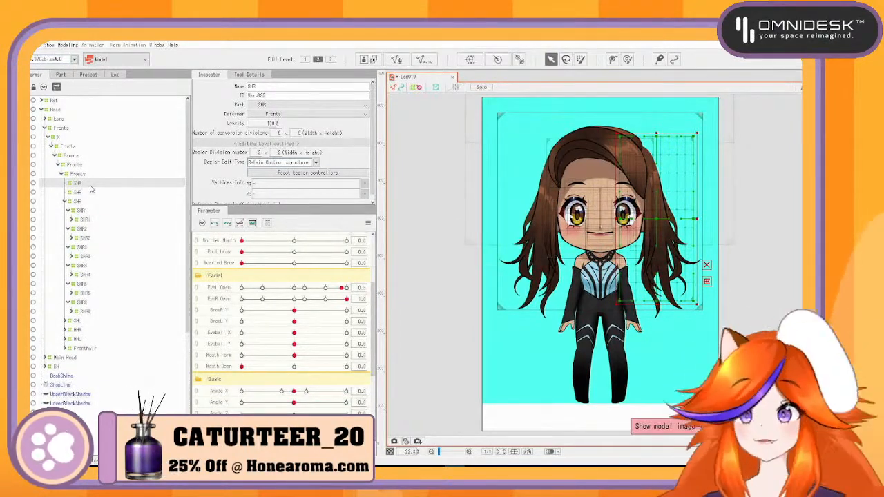
drag(77, 202, 76, 188)
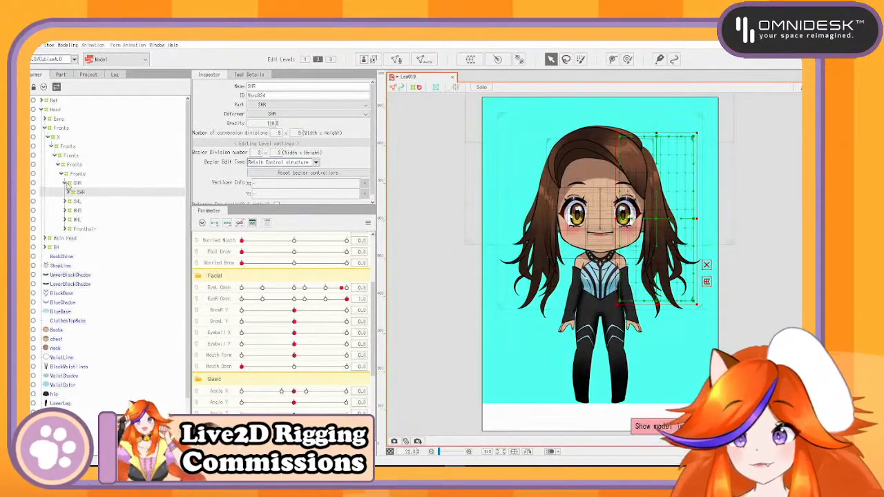
click(65, 183)
Examine which strand meshes sit inside the SHL, MHR and MHL warp deformers
click(64, 193)
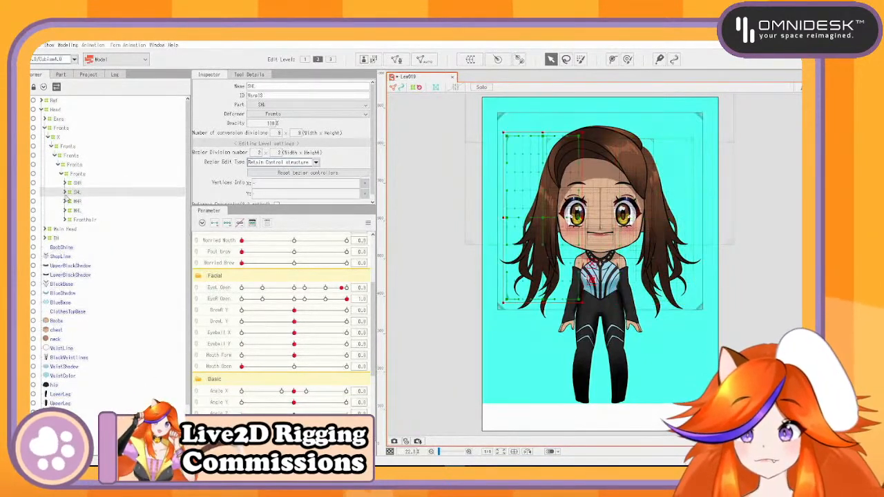
click(65, 193)
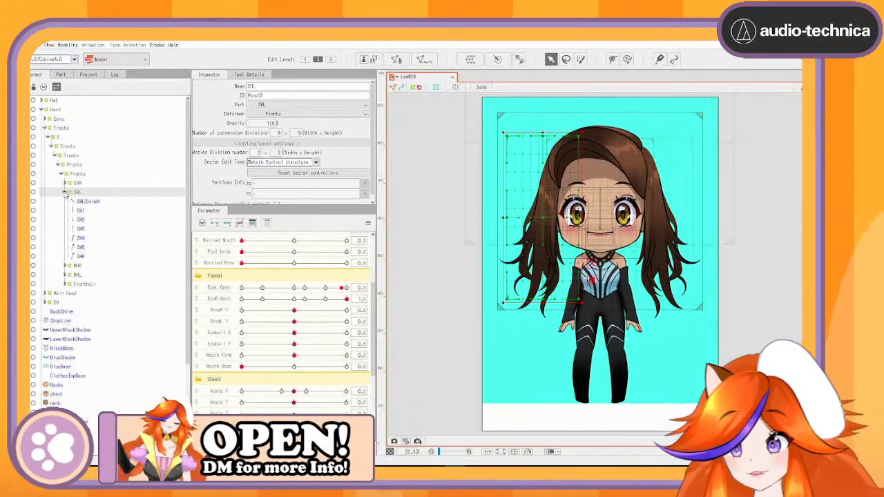
click(64, 192)
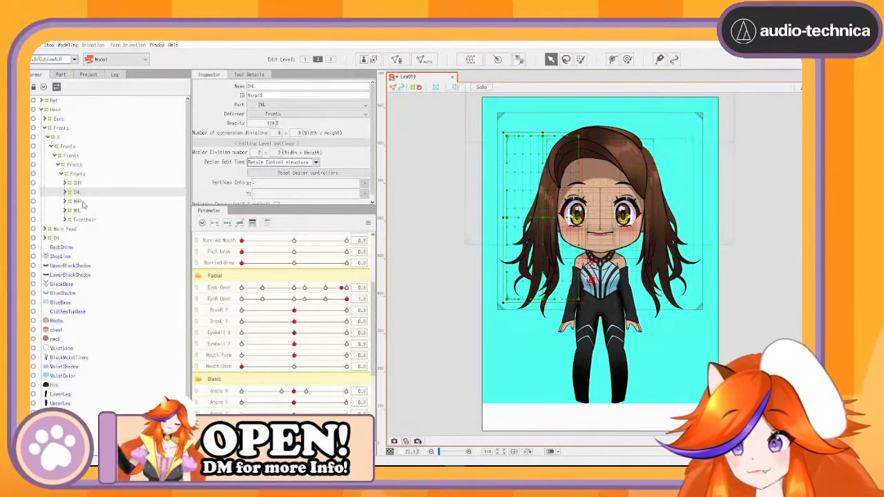
click(80, 202)
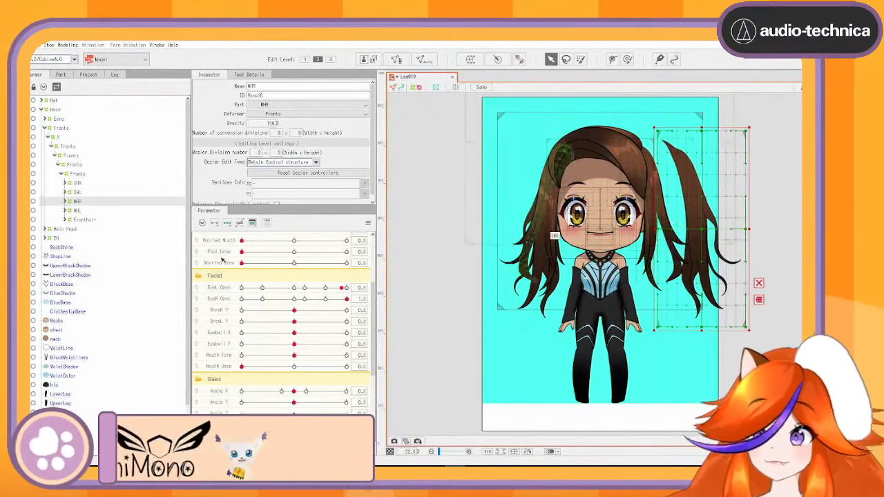
click(64, 201)
click(64, 257)
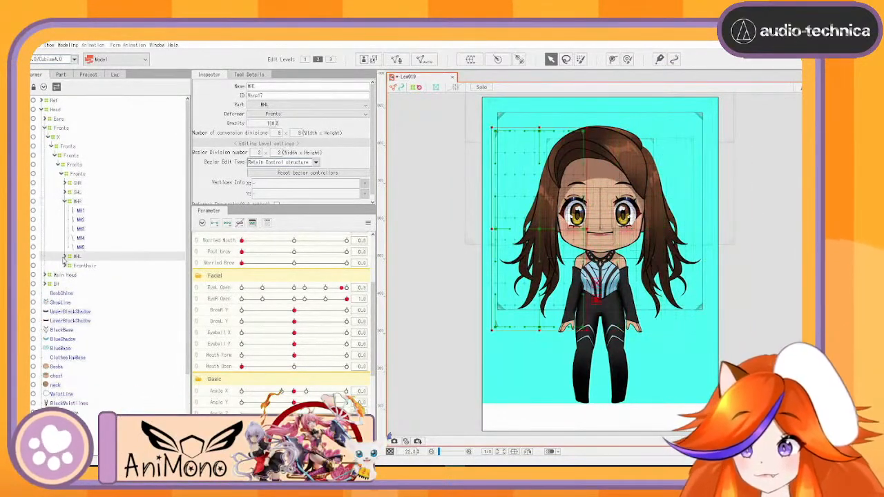
click(64, 257)
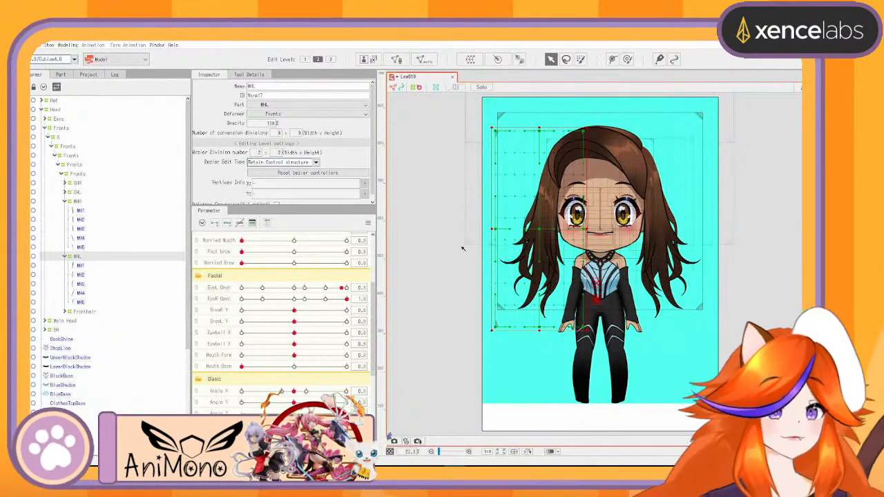
Create a parent warp deformer named MHR1 for strand MH1 of the MHR group
click(78, 211)
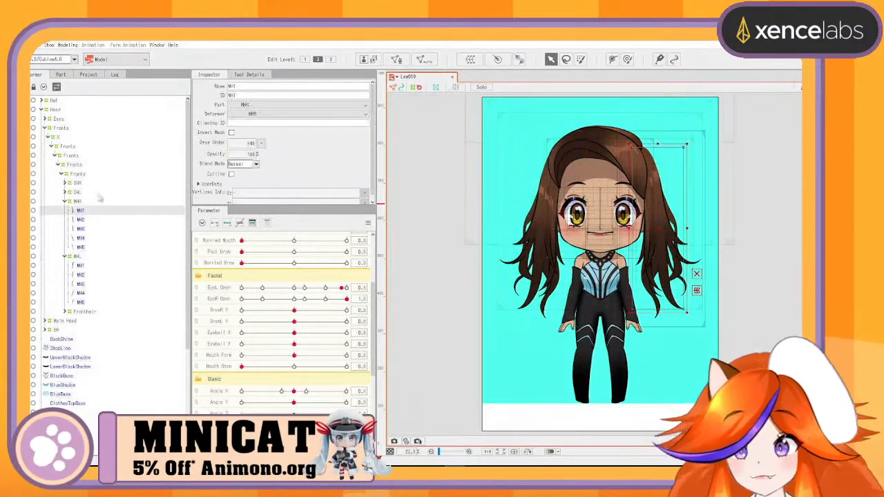
click(472, 60)
click(525, 290)
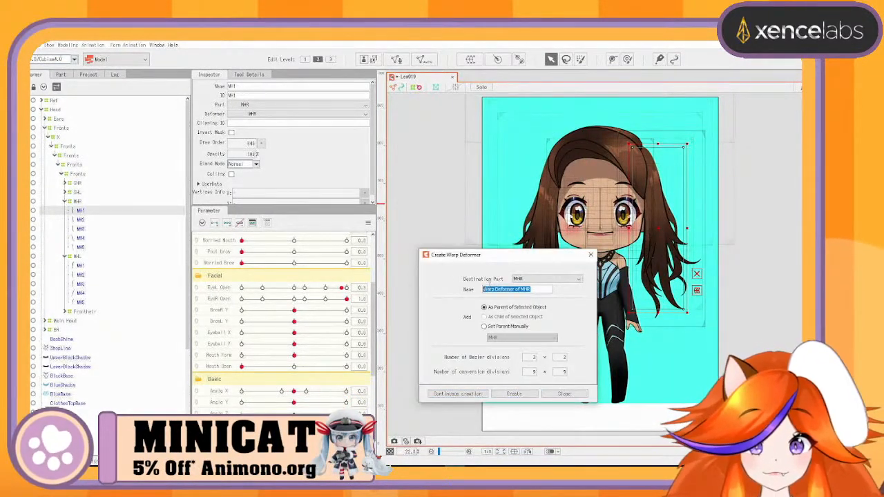
double_click(525, 291)
key(Right)
drag(531, 289, 456, 279)
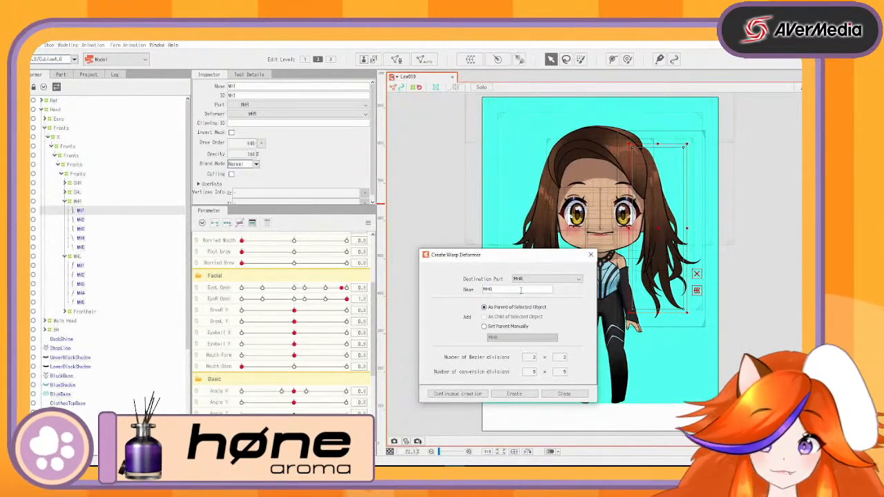
click(457, 394)
Create parent warp deformers MHR2 to MHR5 for the MHR strands MH2 to MH5
click(86, 217)
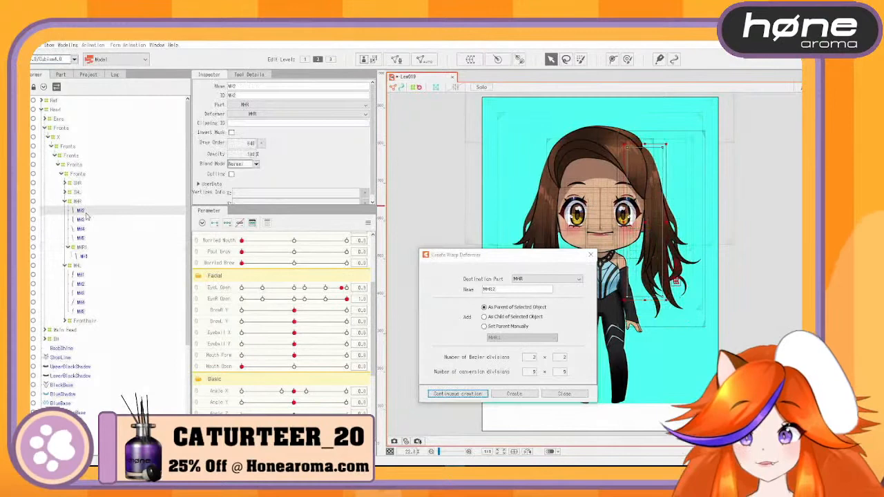
click(482, 394)
click(77, 210)
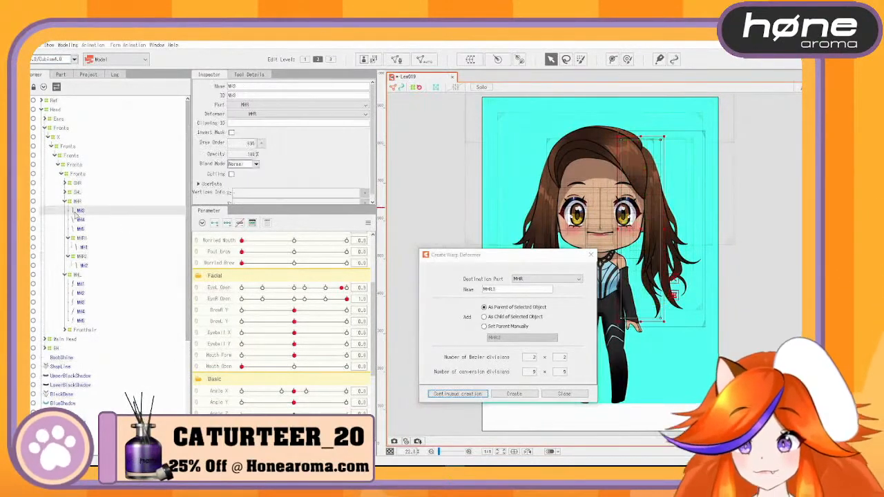
click(470, 396)
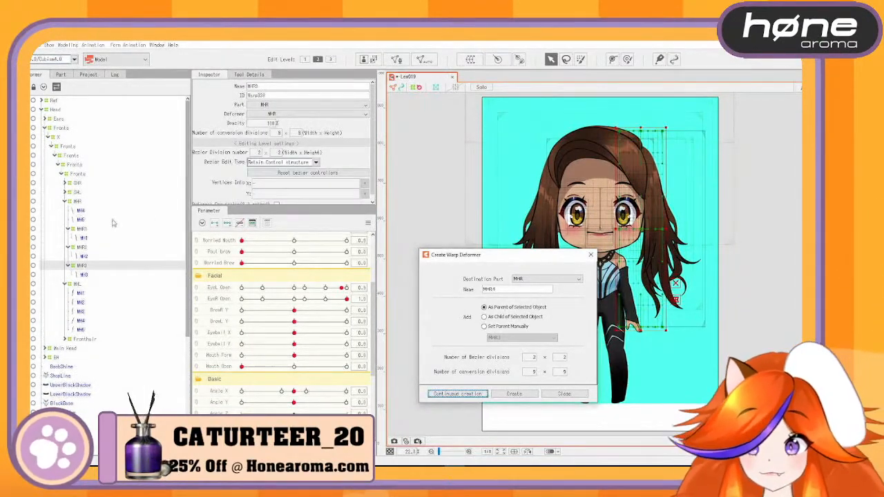
click(80, 210)
click(477, 395)
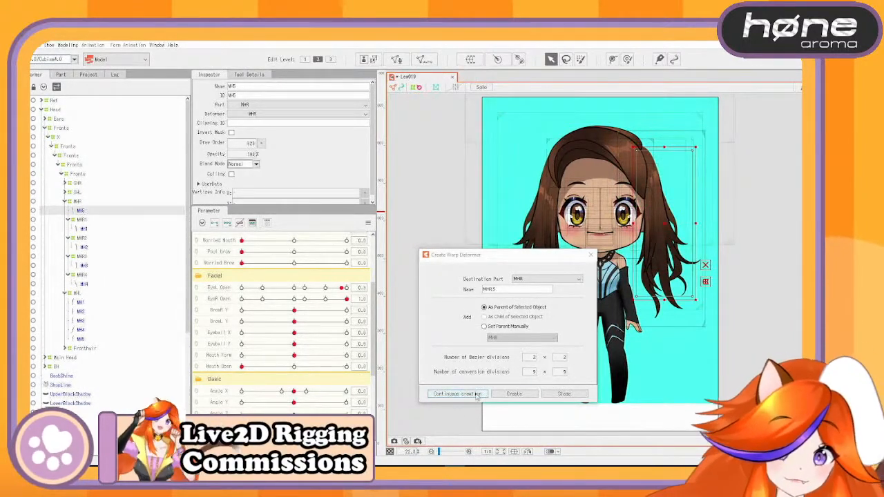
click(477, 395)
Select the MHR1 to MHR5 warp deformers together and paste three sets of copies under MHR
ctrl+click(81, 265)
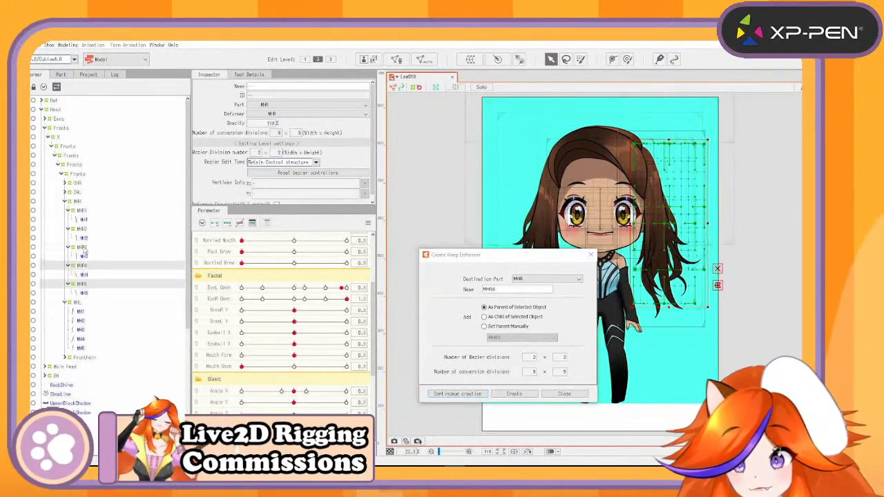
ctrl+click(82, 246)
ctrl+click(82, 229)
ctrl+click(83, 211)
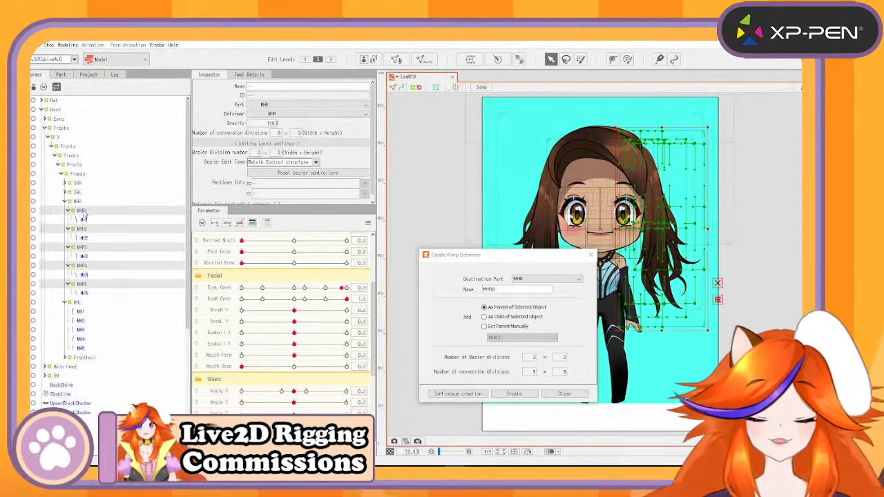
key(ctrl+v)
key(ctrl+v)
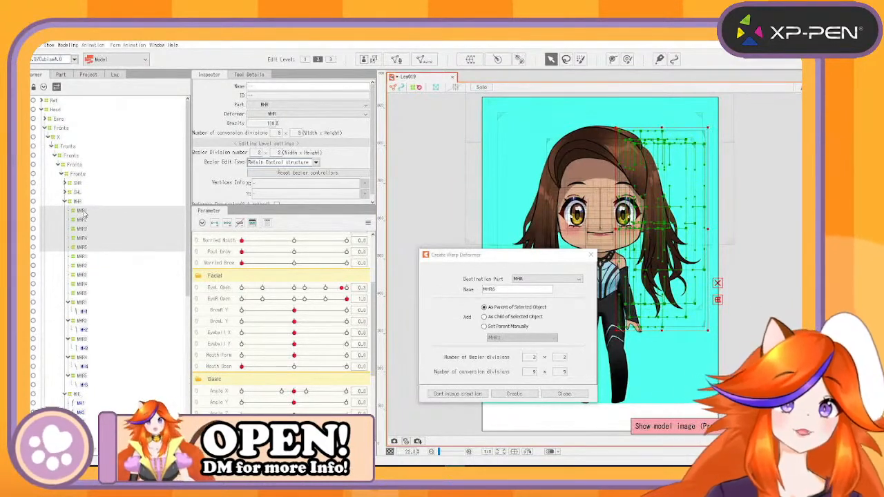
key(ctrl+v)
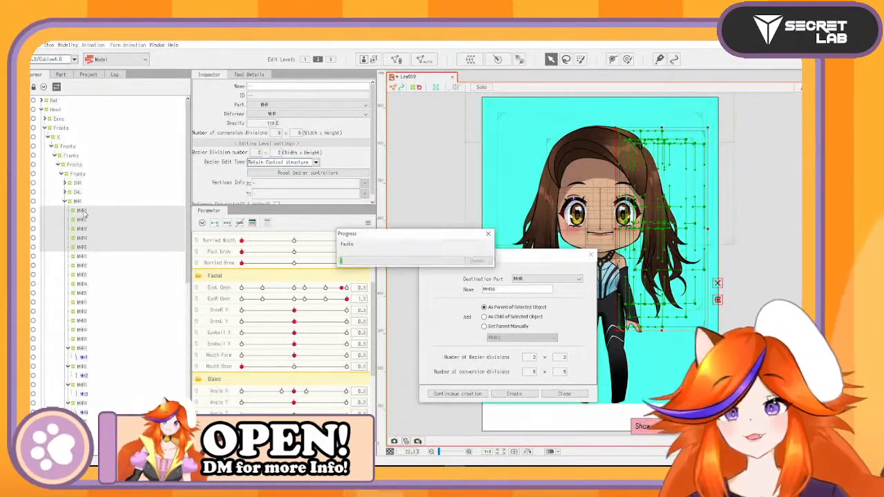
Nest the original MHR1 to MHR5 deformers and their copies into one parent-child chain per matching number
click(79, 350)
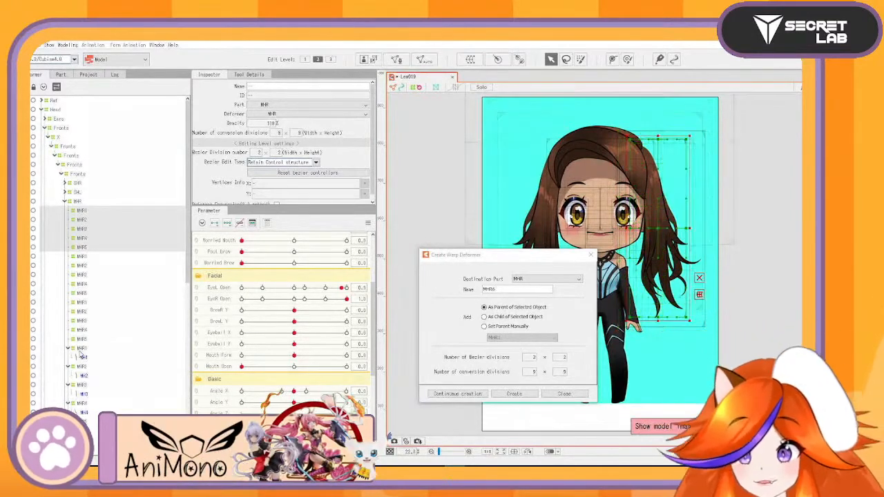
drag(81, 352, 83, 258)
drag(83, 257, 81, 214)
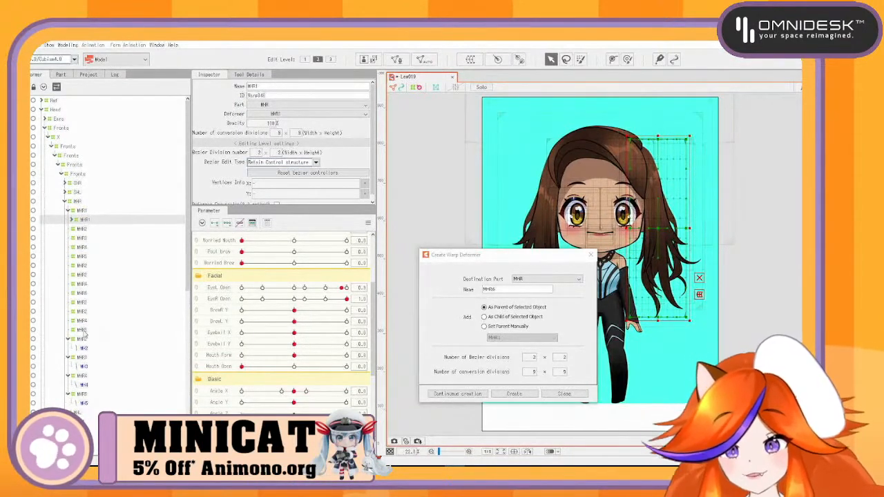
drag(82, 340, 82, 304)
drag(82, 302, 80, 235)
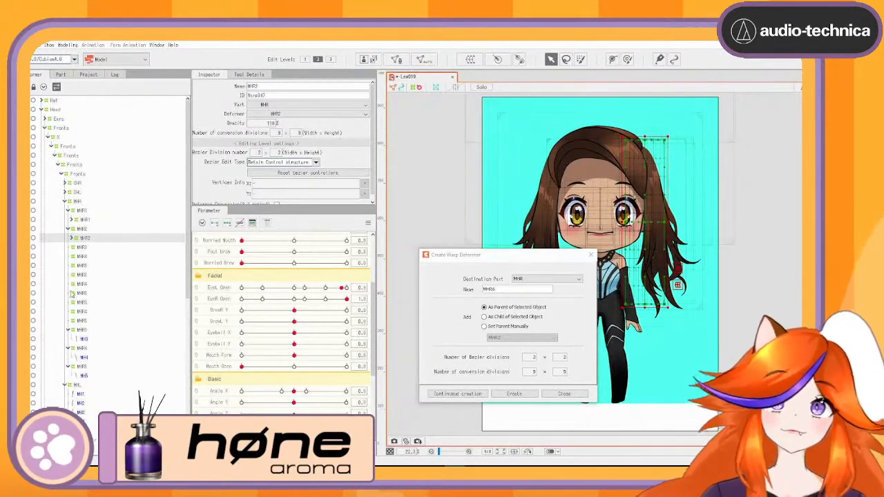
drag(87, 332, 82, 257)
drag(88, 329, 82, 267)
drag(83, 313, 85, 286)
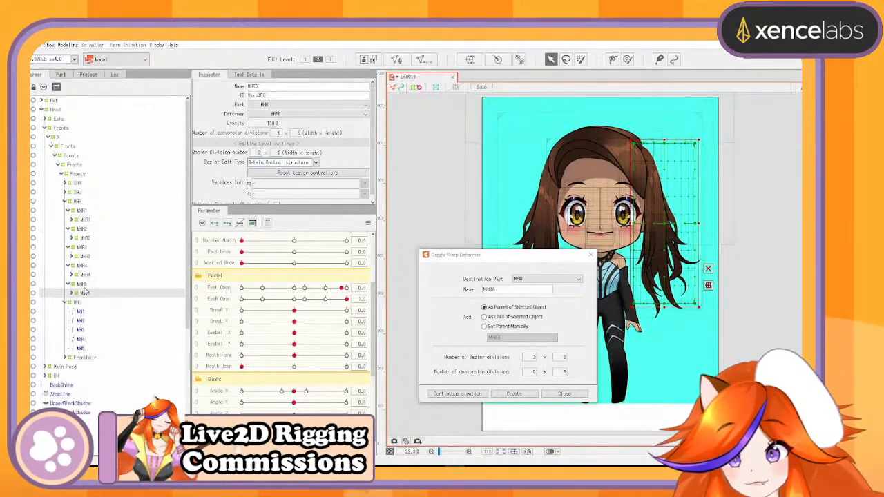
Paste three copies of the MHR warp deformer and nest the original MHR and its copies into one chain
click(64, 202)
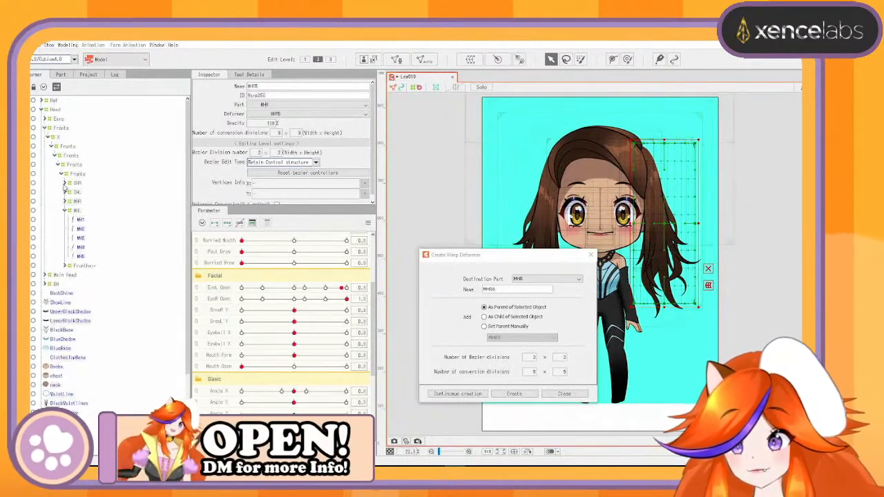
click(78, 201)
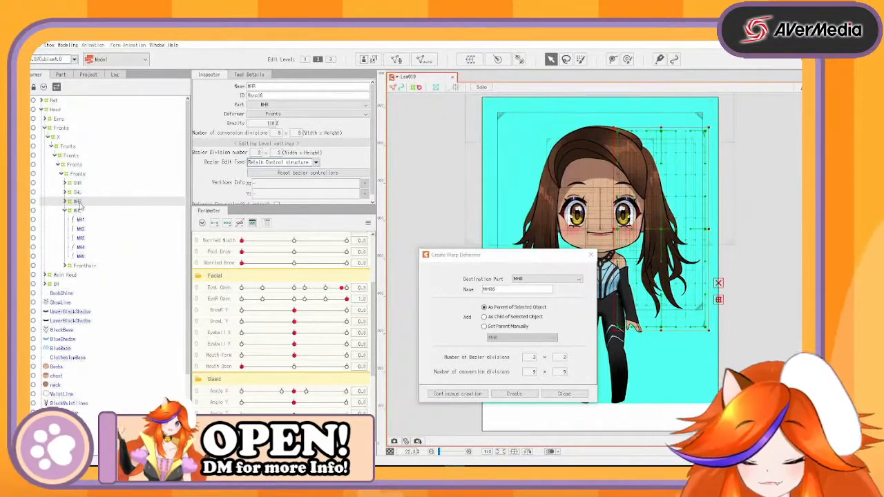
key(ctrl+c)
key(ctrl+v)
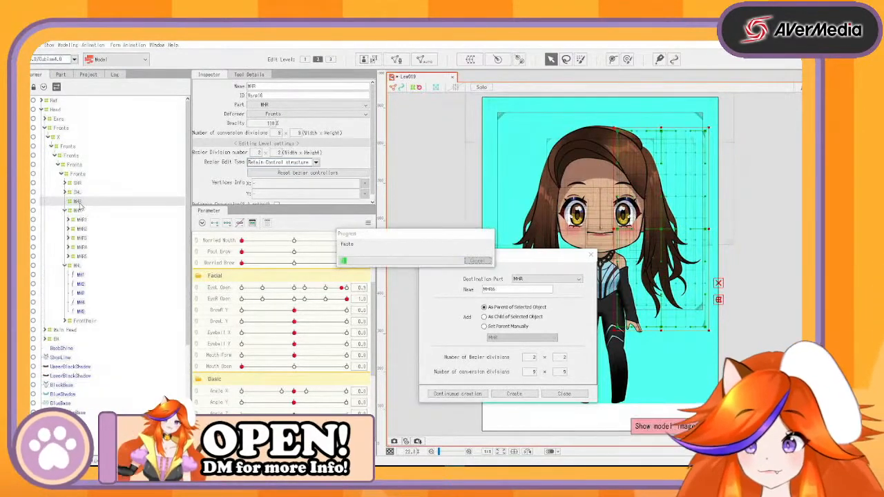
key(ctrl+v)
key(ctrl+v)
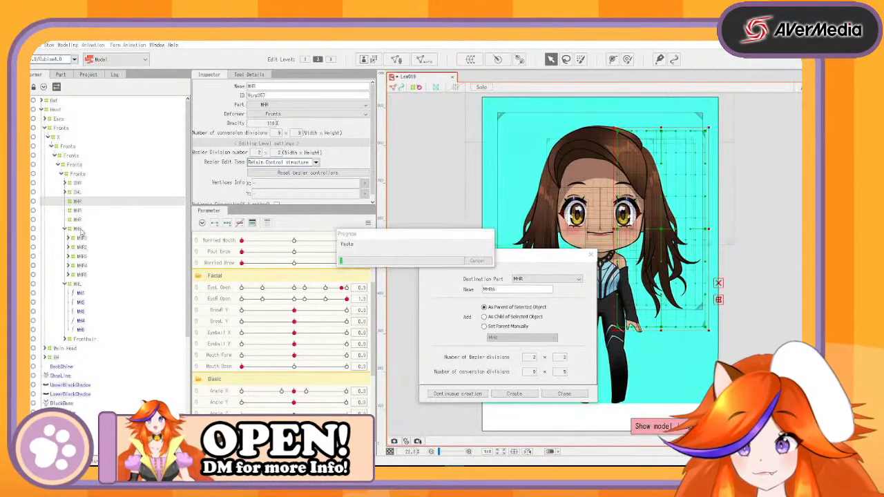
drag(81, 231, 78, 211)
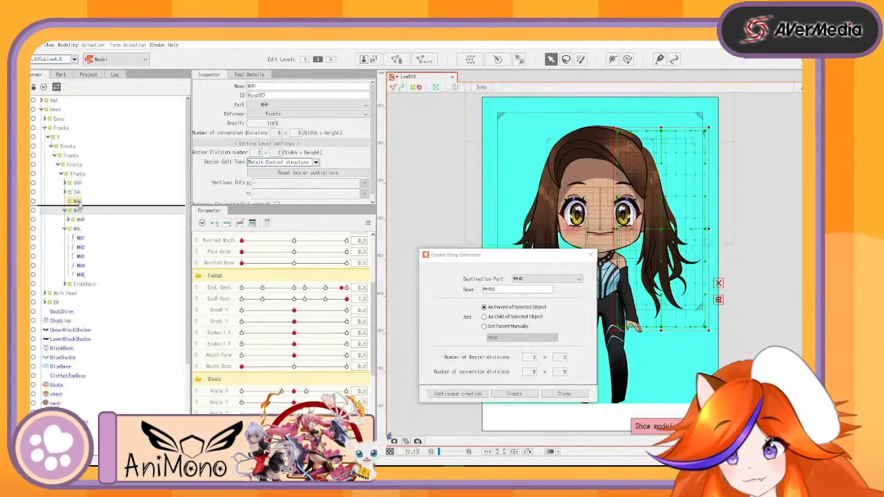
Copy and paste the two inner SHR warp deformers and nest the existing ones inside the copies to extend the SHR chain
click(69, 183)
click(68, 193)
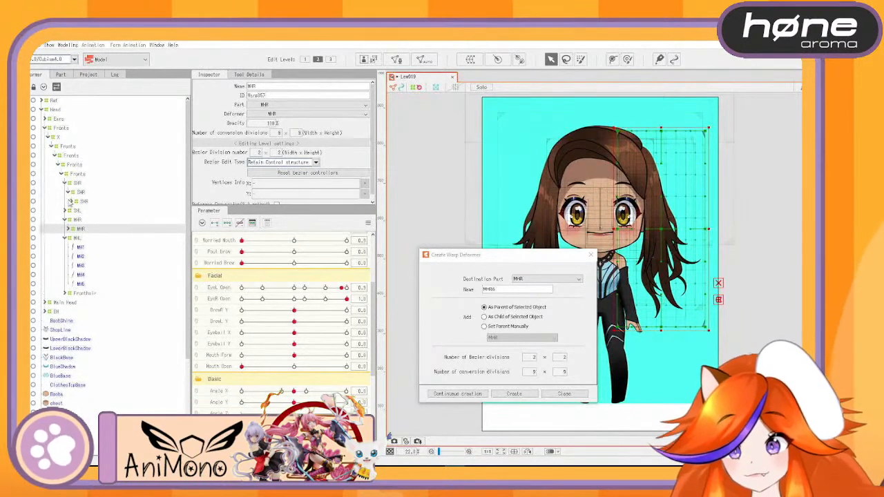
click(71, 201)
click(83, 194)
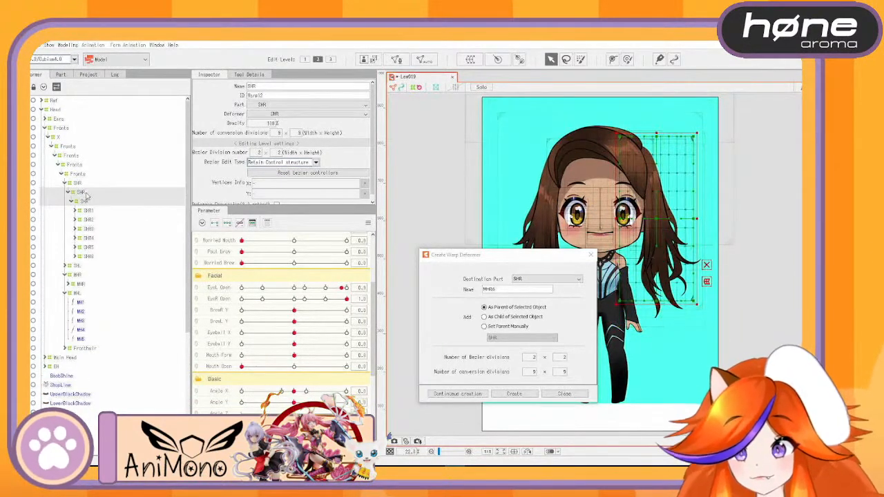
key(ctrl+c)
key(ctrl+v)
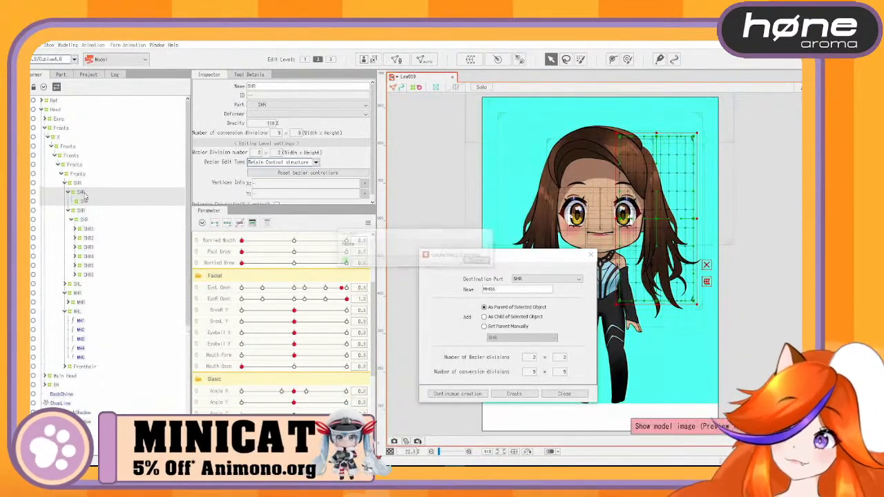
drag(79, 212, 84, 201)
click(83, 194)
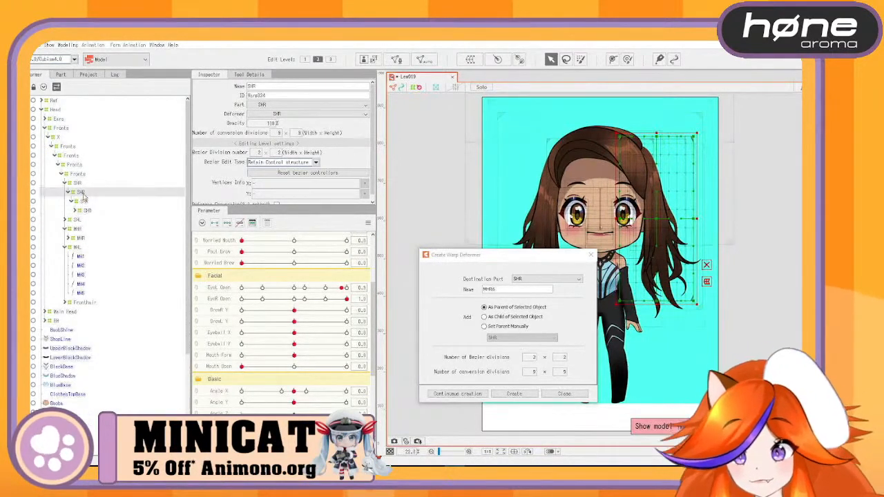
Expand the SHR chain and rename its four inner nested warp deformers to SH
click(76, 211)
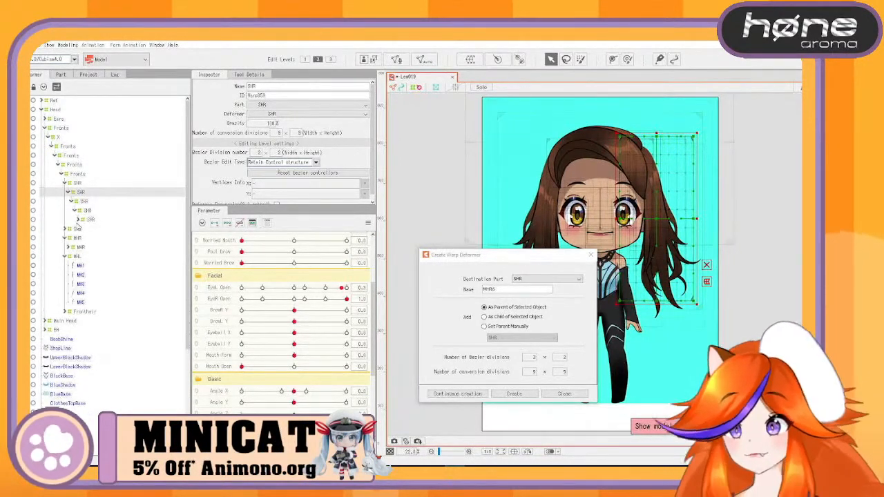
click(79, 219)
click(90, 220)
shift+click(83, 194)
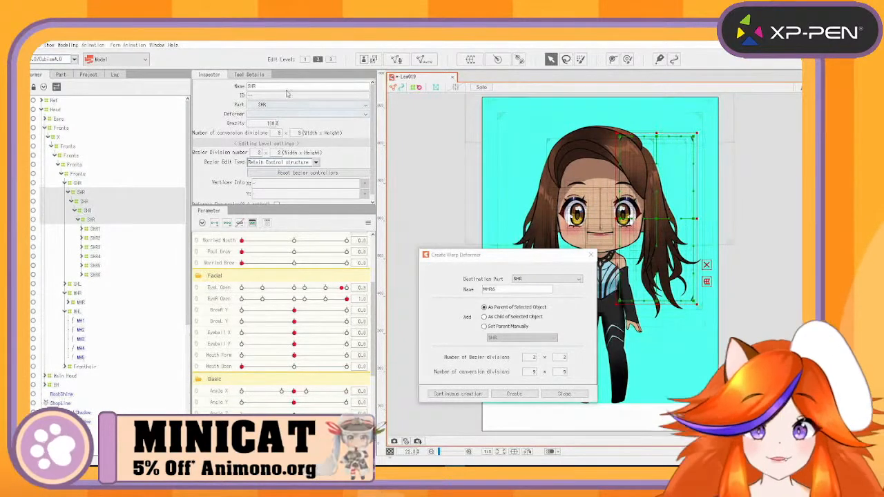
key(Return)
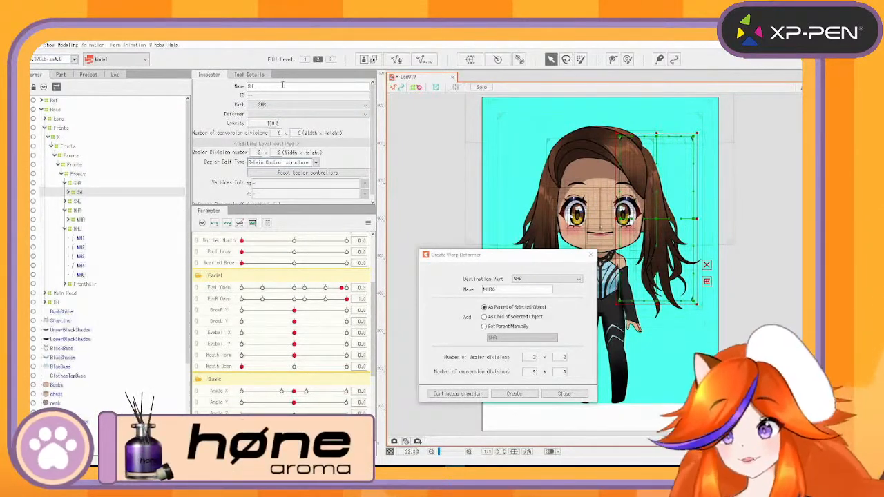
Copy and paste the two innermost MHR warp deformers and nest the existing pair inside the copies to extend the MHR chain
click(68, 220)
click(71, 229)
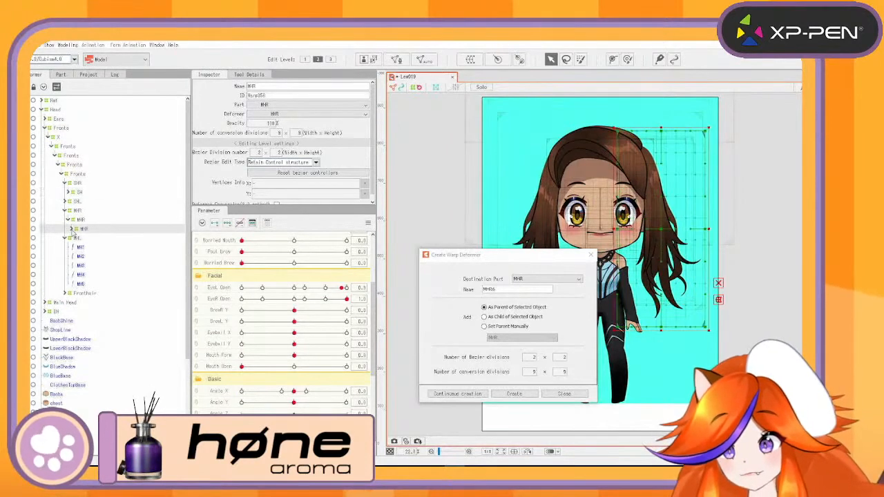
click(71, 230)
click(89, 238)
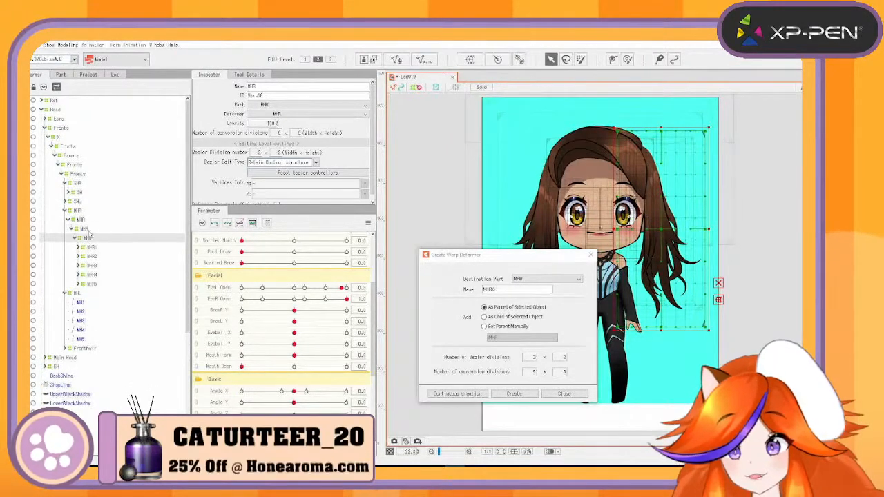
ctrl+click(87, 230)
key(ctrl+v)
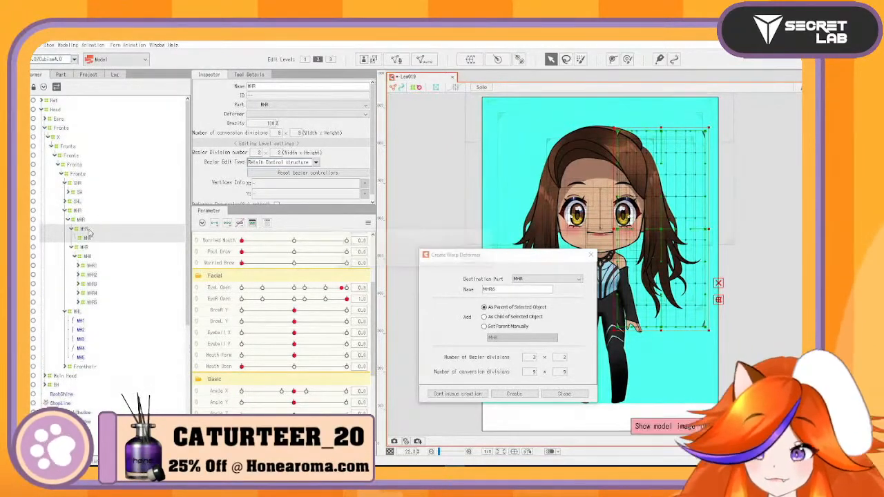
drag(86, 247, 87, 239)
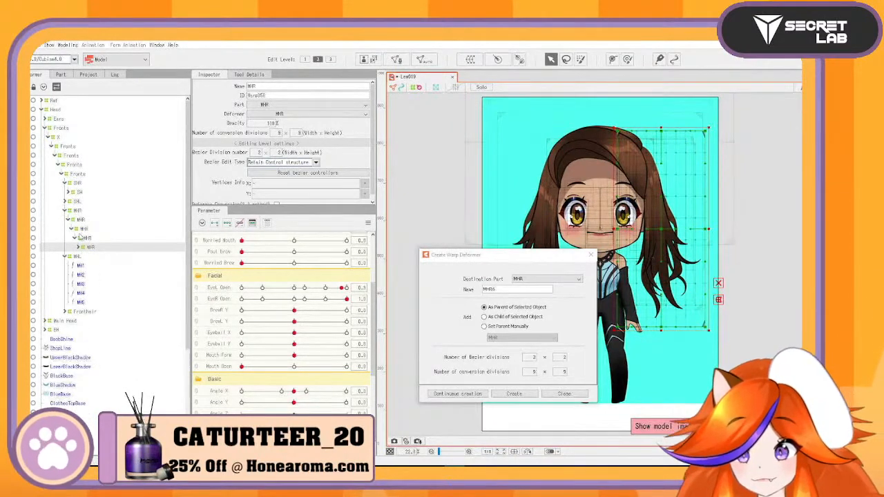
Select all the nested warp deformers below the outermost MHR and rename them to MH
click(78, 247)
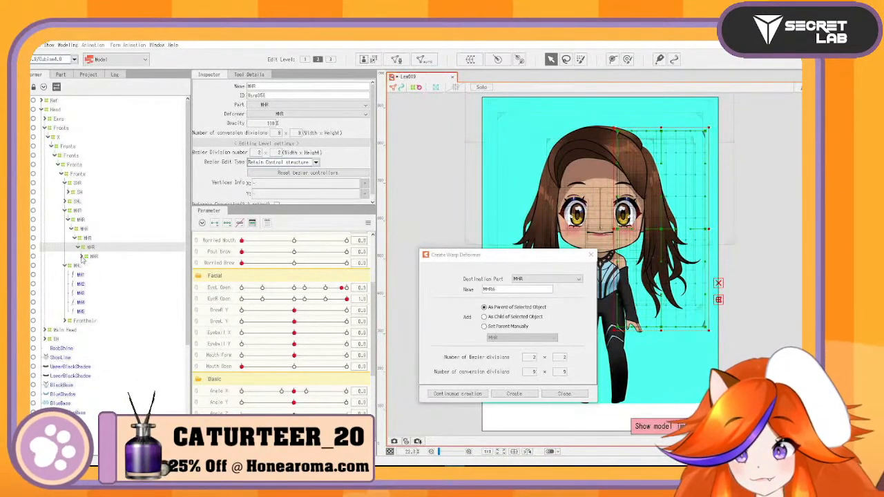
click(82, 257)
click(94, 257)
shift+click(84, 222)
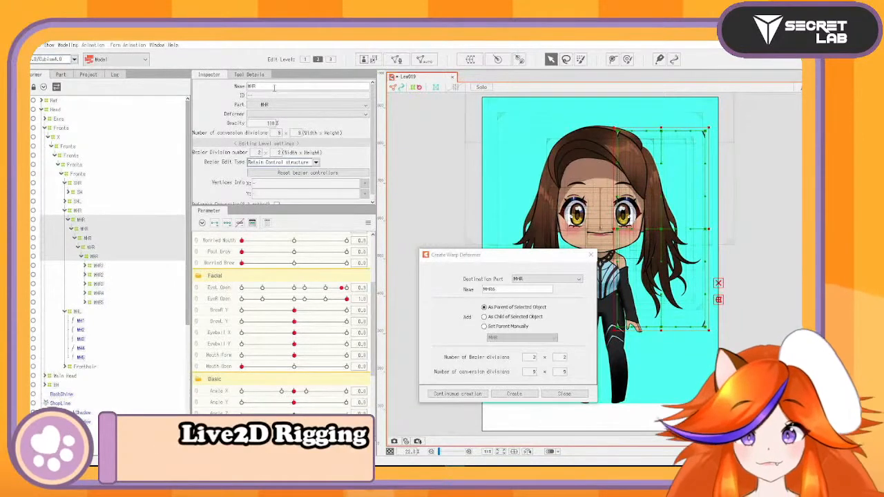
click(274, 88)
key(BackSpace)
key(Return)
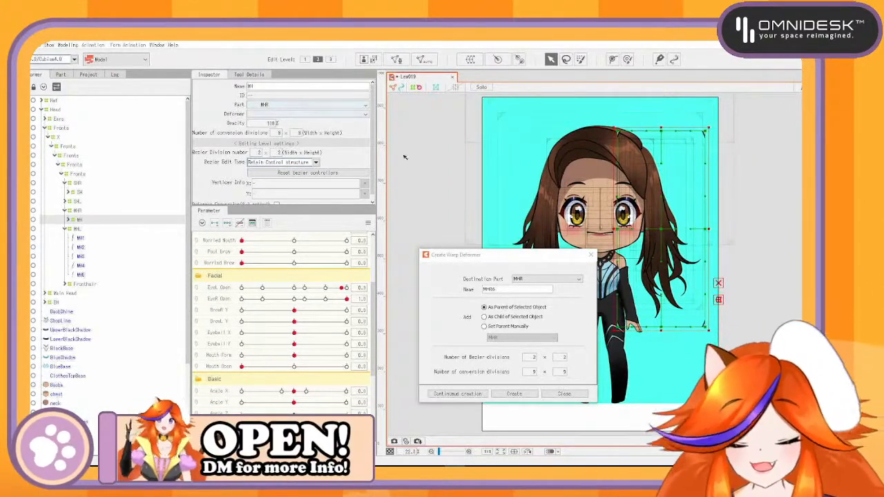
Paste three copies of the Top warp deformer under Fronthair and nest the original Top and its copies into one chain
click(66, 229)
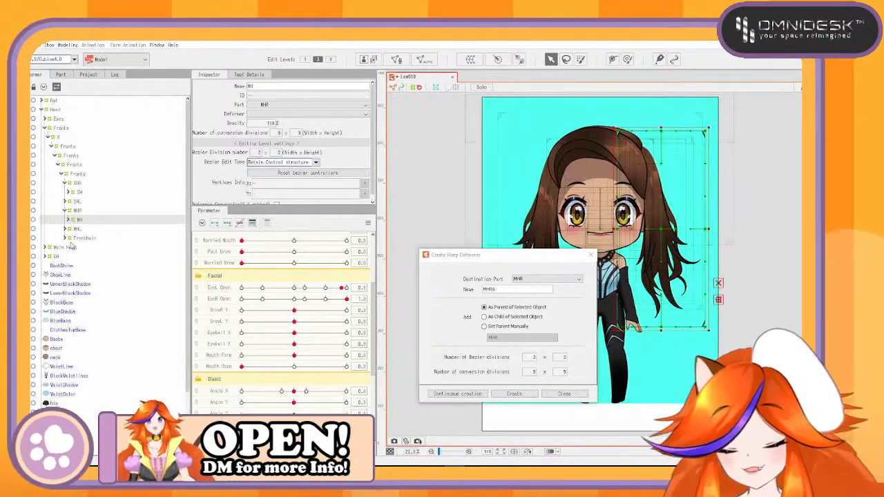
click(74, 239)
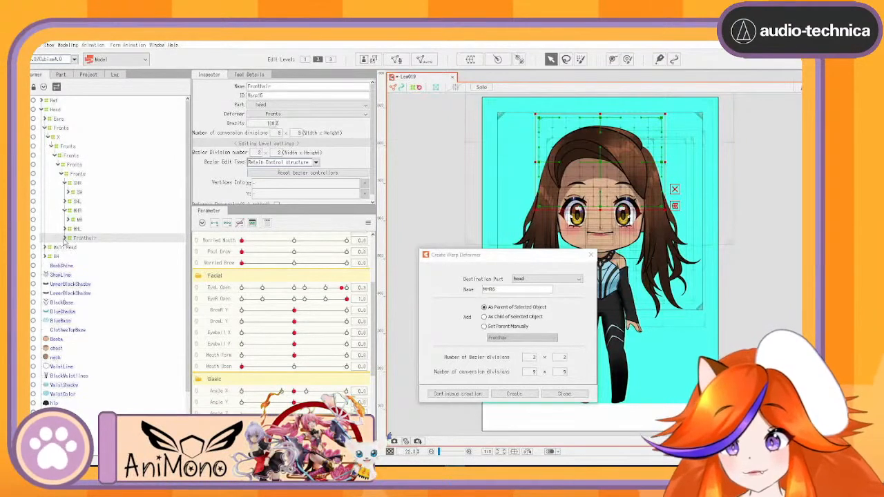
click(64, 238)
click(69, 248)
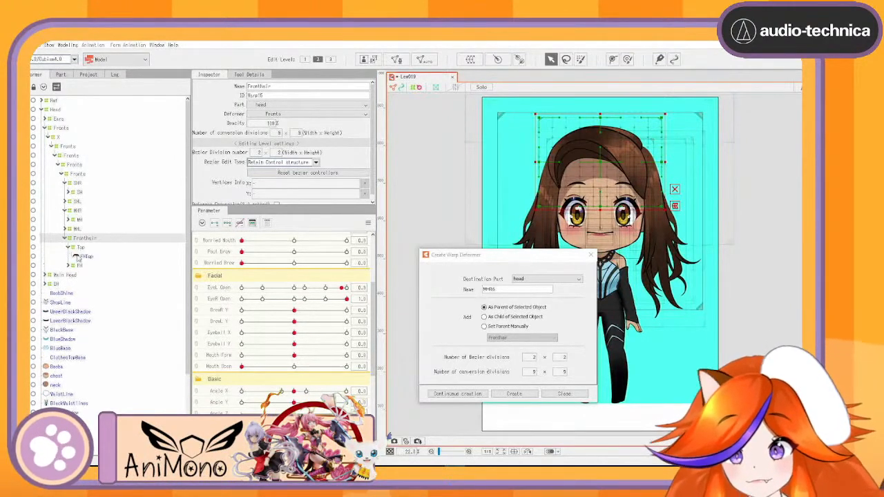
click(82, 249)
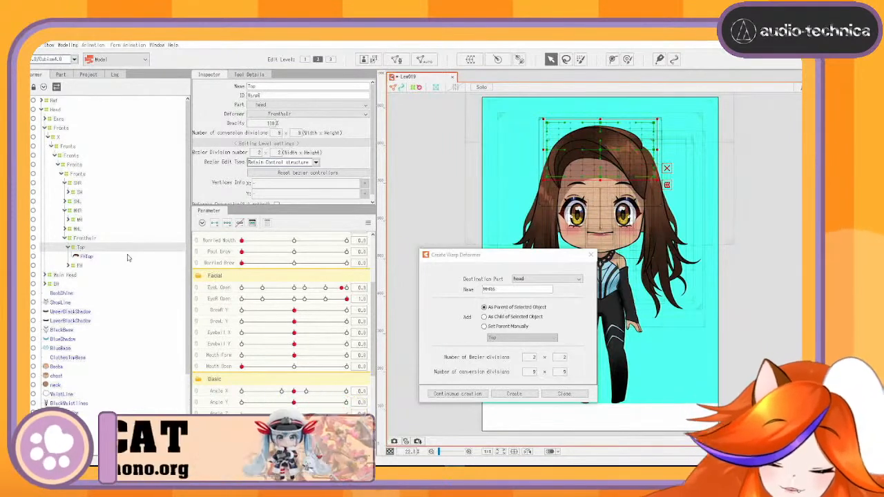
key(ctrl+v)
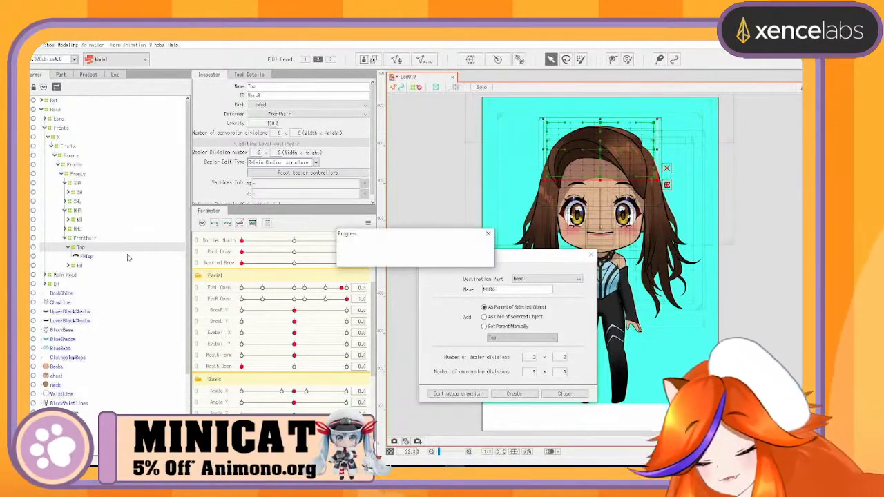
key(ctrl+v)
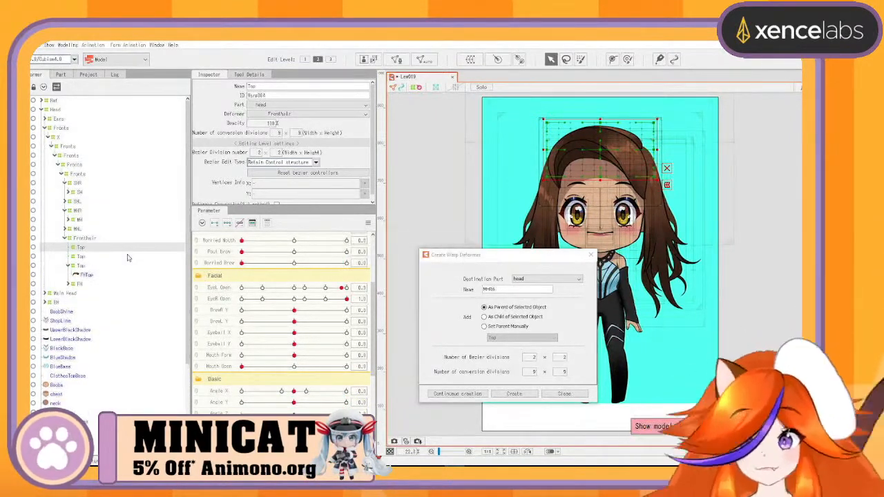
key(ctrl+v)
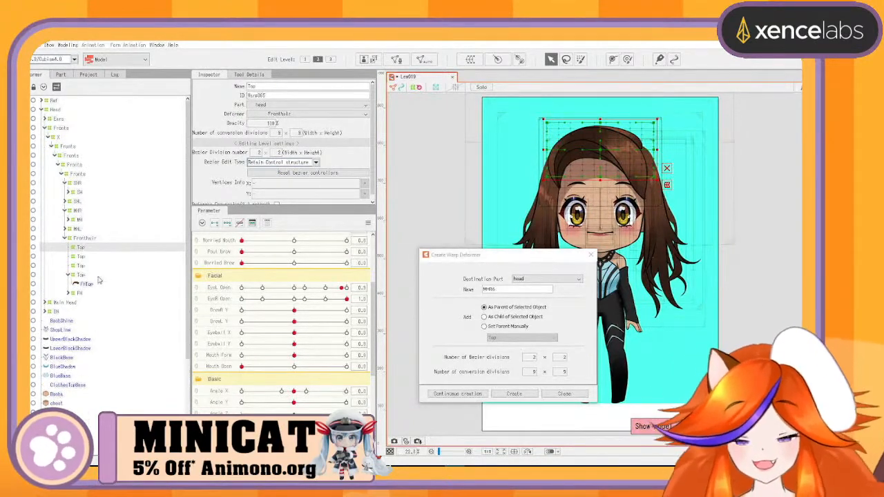
drag(83, 276, 83, 252)
click(80, 267)
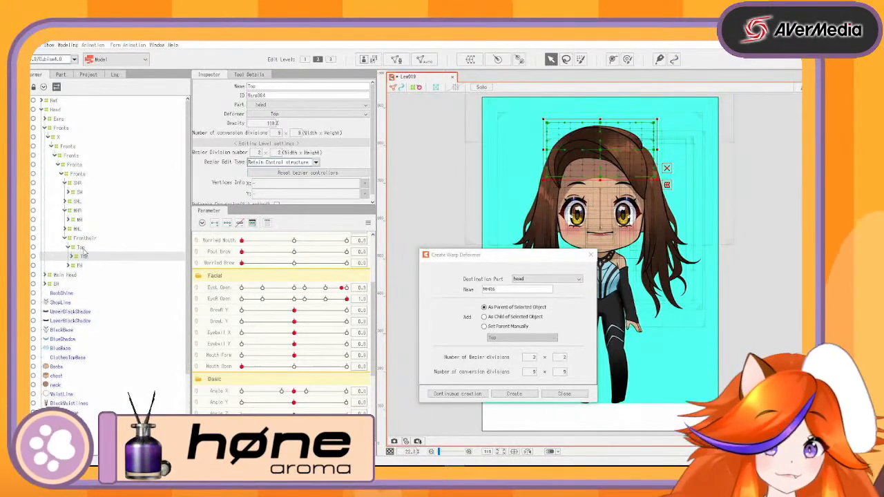
Paste three copies of the FH warp deformer under Fronthair and nest the original FH and its copies into one chain
click(68, 266)
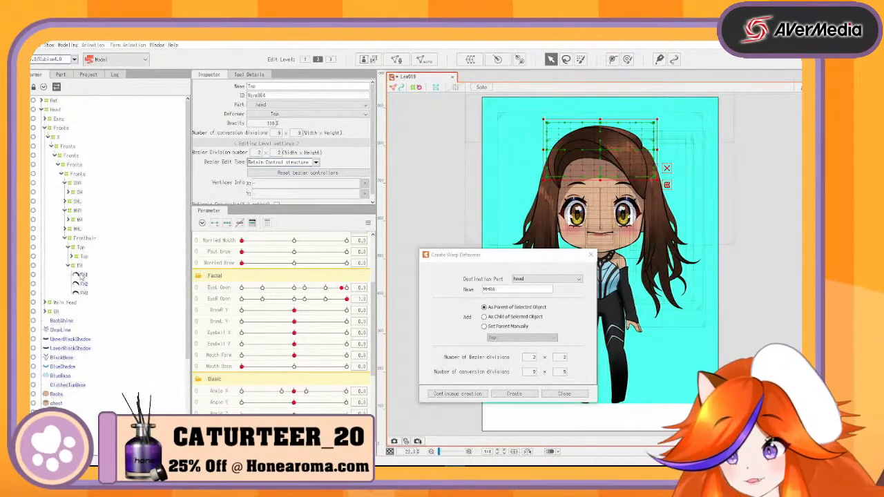
click(80, 268)
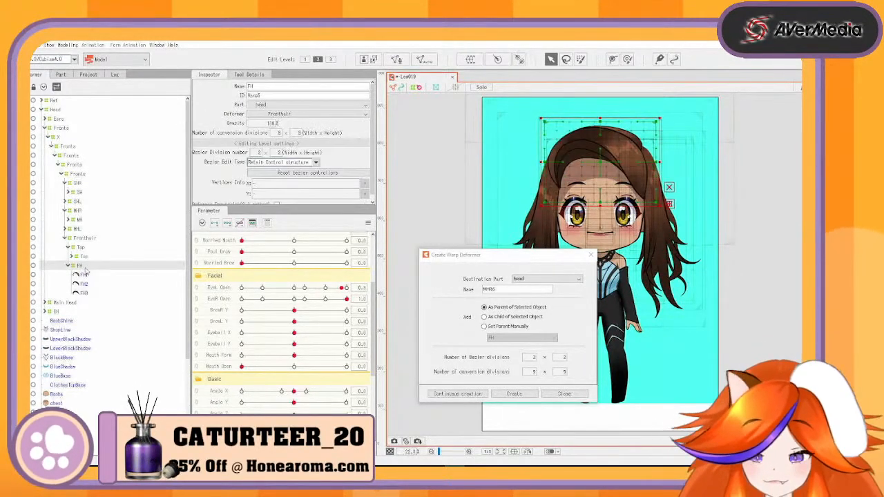
key(ctrl+v)
key(ctrl+v)
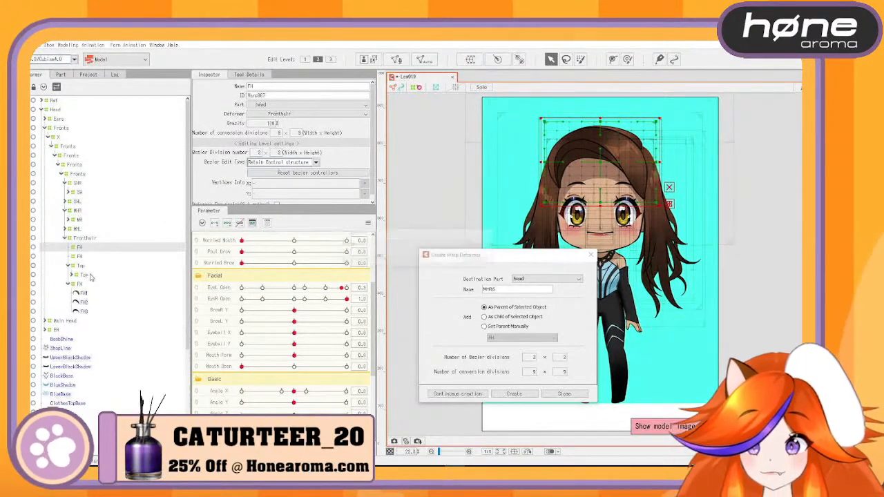
key(ctrl+v)
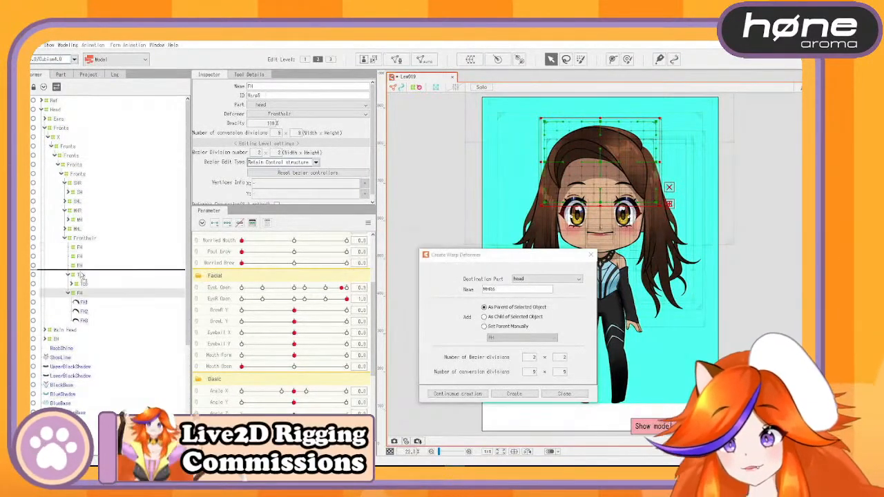
drag(78, 269, 81, 251)
Expand the FH chain and create a warp deformer named FH1 as parent of the FH1 hair mesh
click(72, 257)
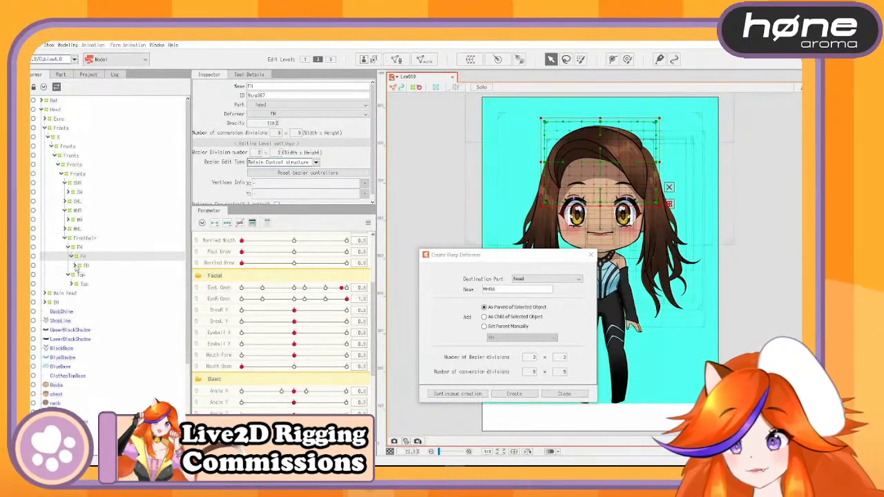
click(75, 266)
click(79, 275)
click(95, 284)
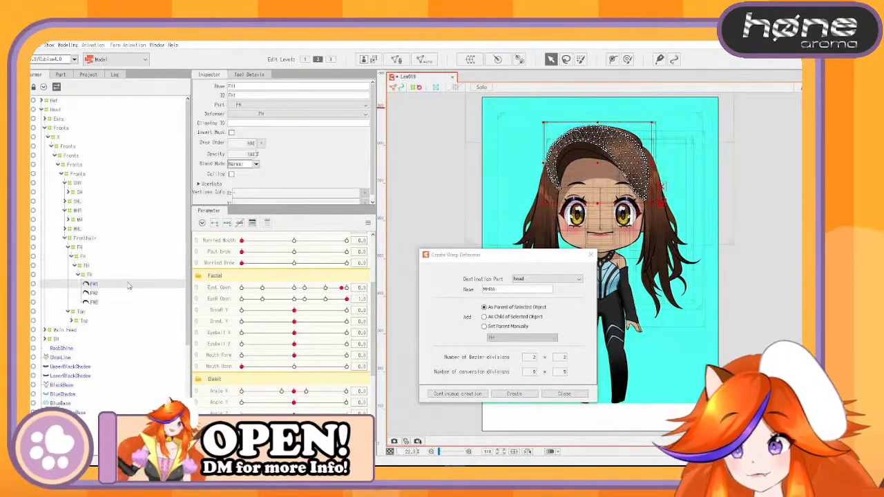
drag(508, 288, 415, 279)
text(FH1)
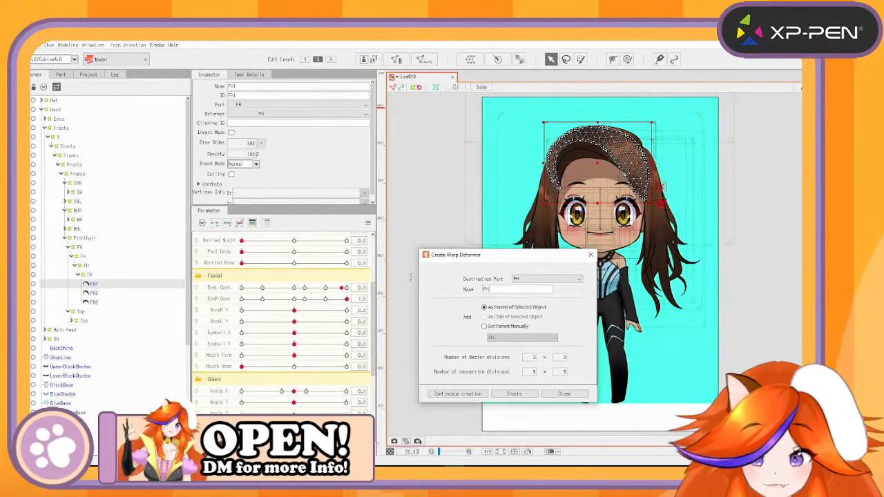
click(470, 394)
Create parent warp deformers named FH2 and FH3 for the remaining two hair meshes in the innermost FH
click(93, 284)
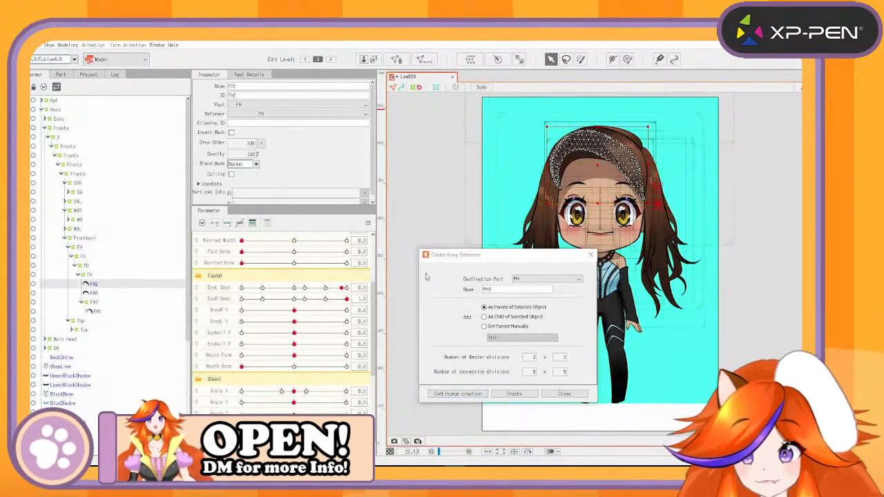
click(491, 289)
key(BackSpace)
text(2)
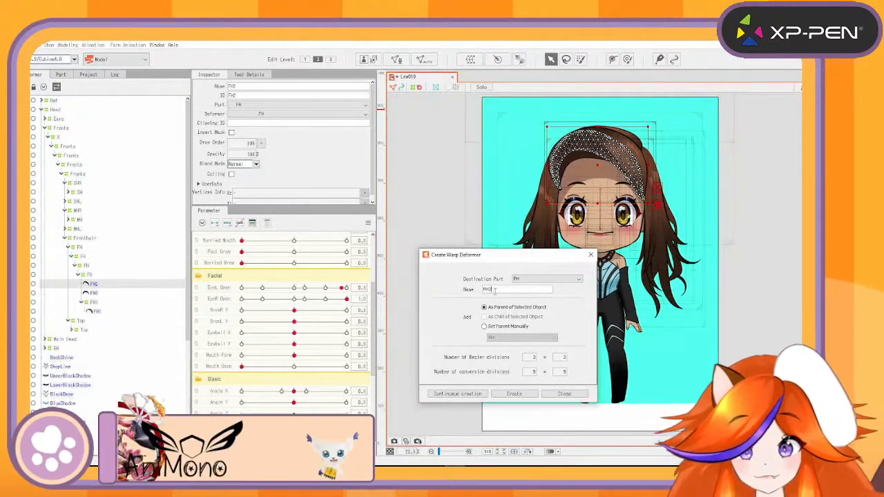
click(472, 398)
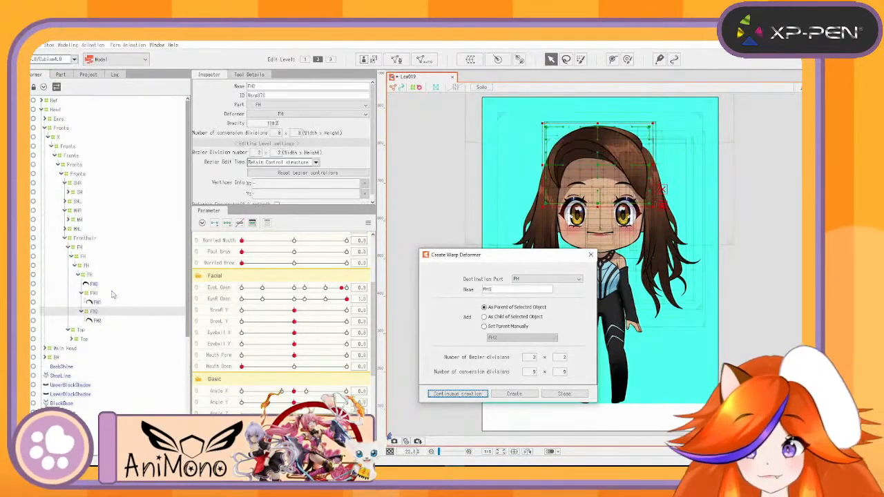
click(502, 290)
key(BackSpace)
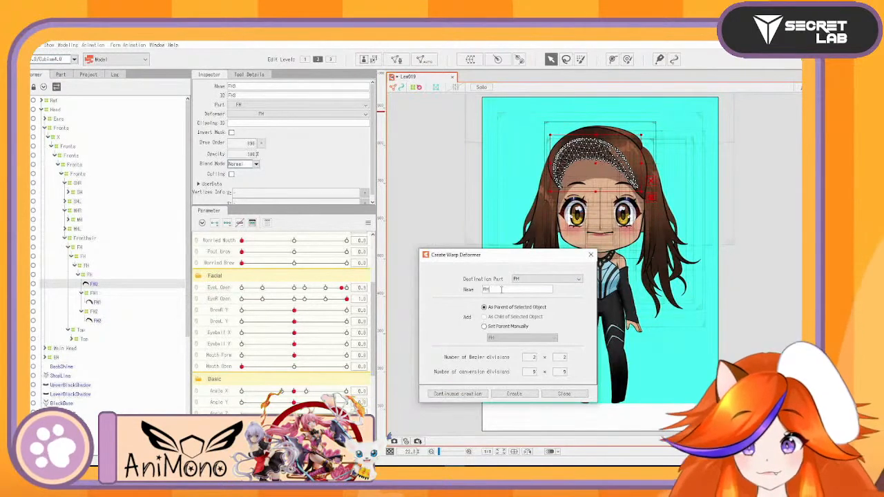
click(476, 393)
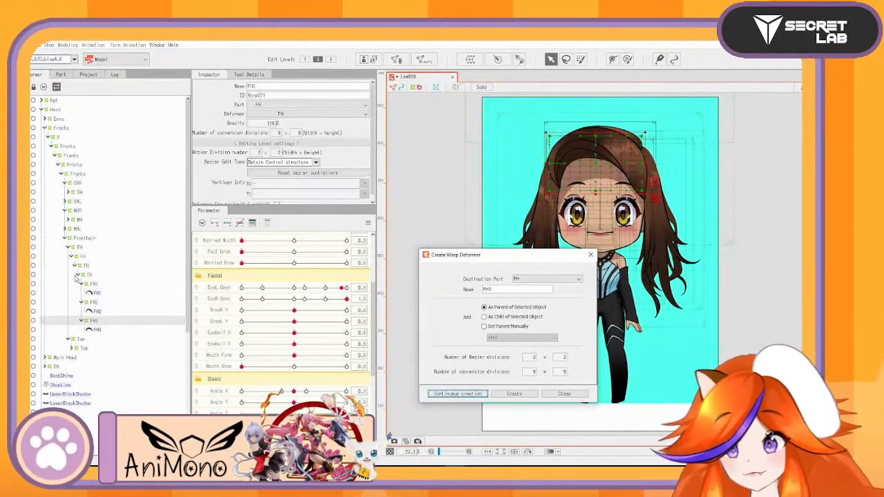
Select the FH1, FH2 and FH3 warp deformers together and paste three sets of copies under the innermost FH
click(97, 284)
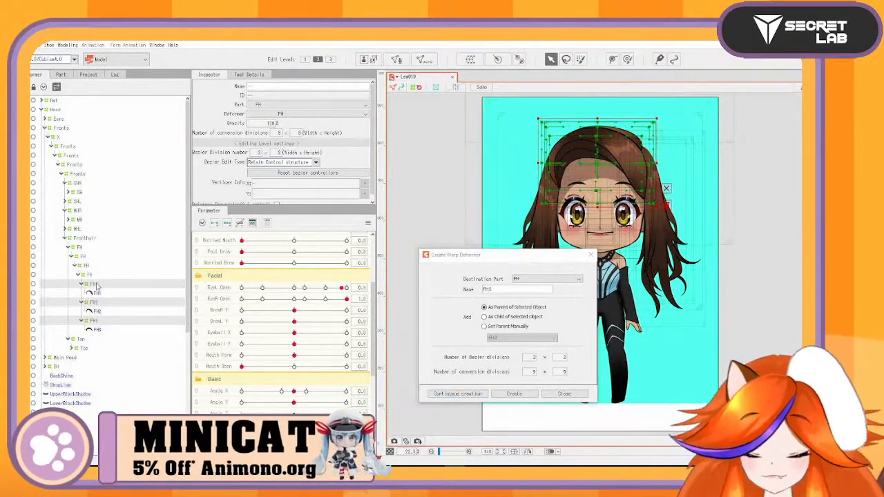
key(ctrl+v)
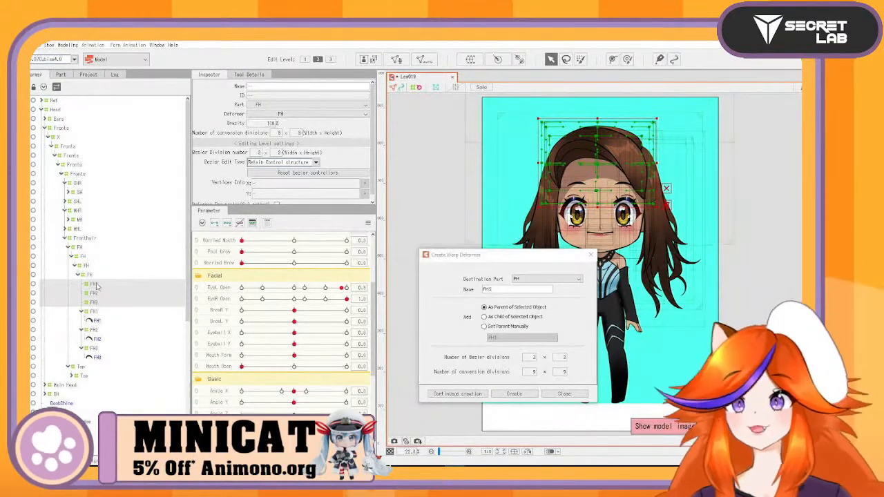
key(ctrl+v)
key(ctrl+v)
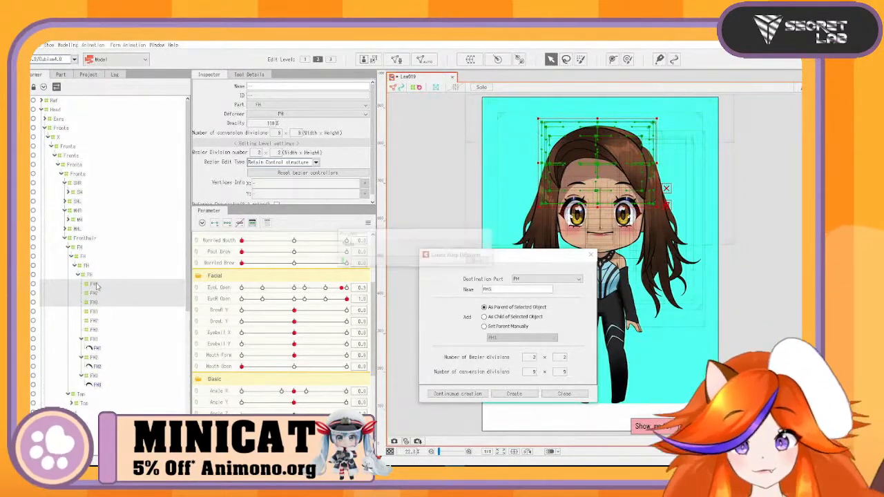
key(ctrl+v)
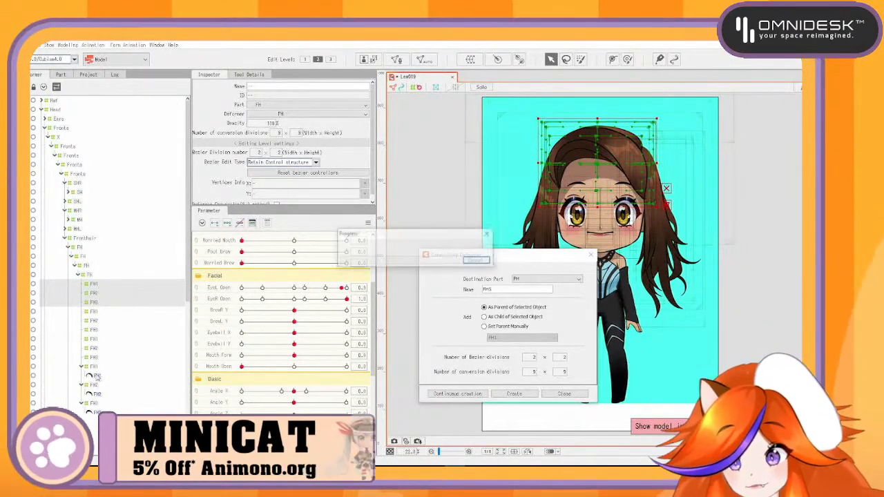
Nest the FH1, FH2 and FH3 deformers with their copies into three separate chains, collapse the FH chain, and close the warp deformer creation dialog
drag(93, 396, 97, 291)
drag(92, 380, 95, 304)
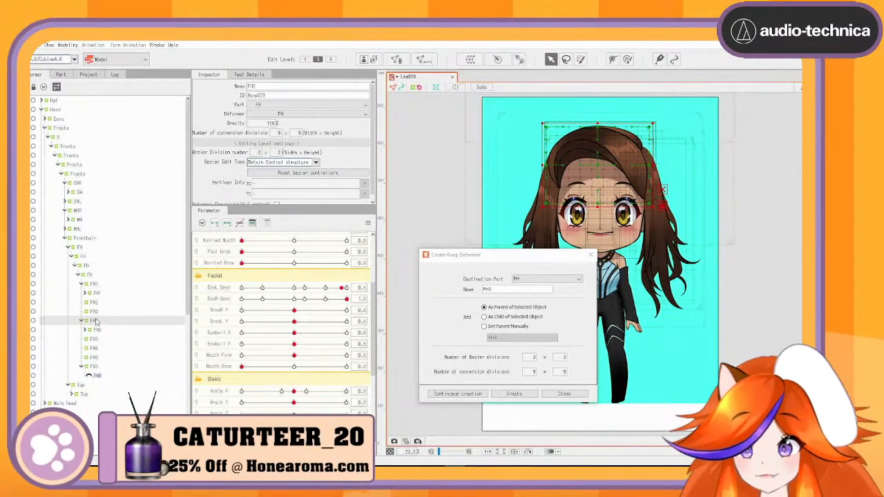
drag(98, 308, 97, 304)
drag(95, 358, 95, 326)
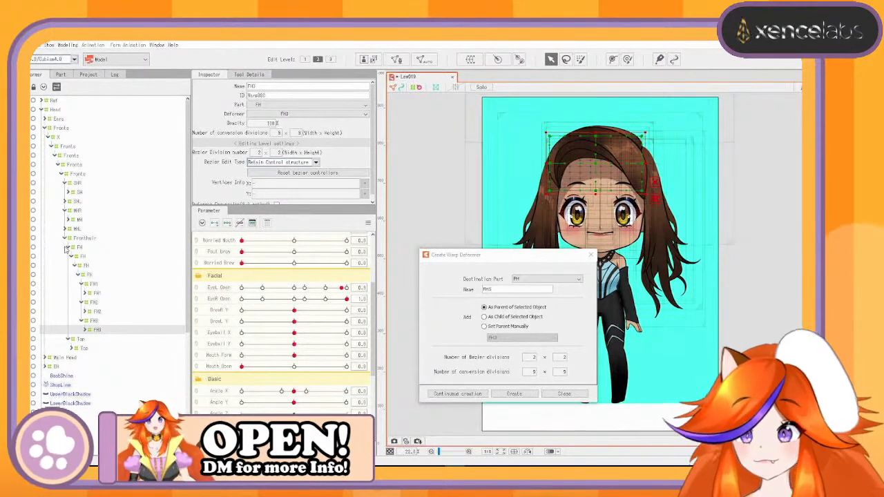
click(71, 256)
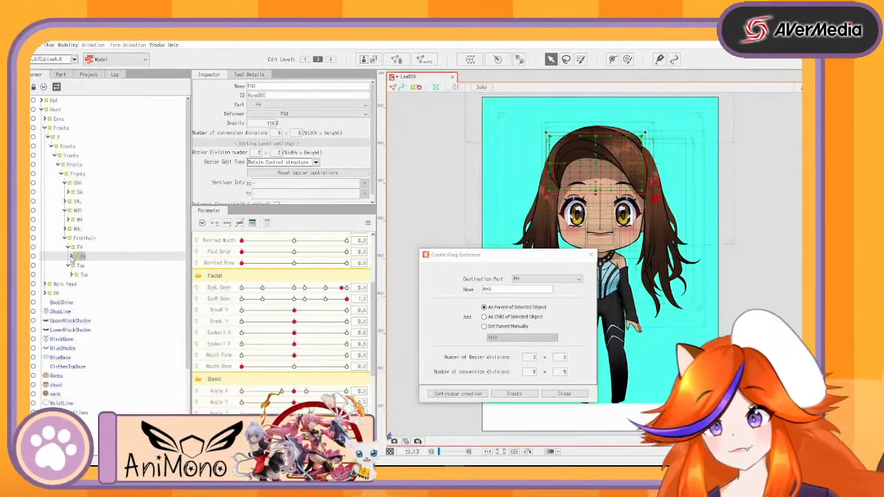
click(592, 255)
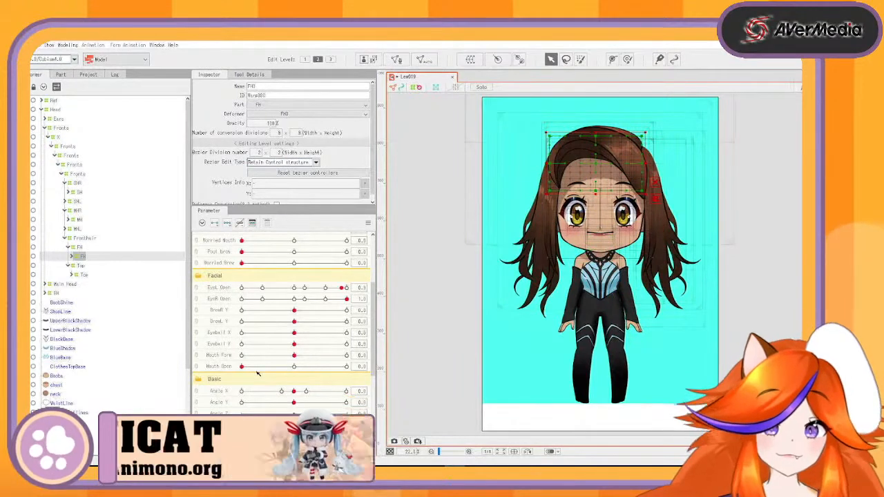
Try hiding the four side and middle hair deformers under the innermost Fronts by setting their opacity to 0%
click(83, 258)
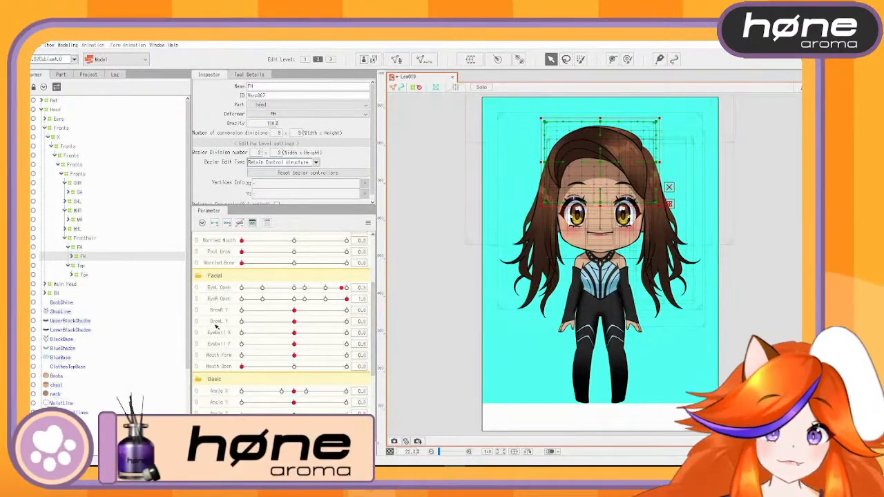
click(78, 207)
ctrl+click(82, 184)
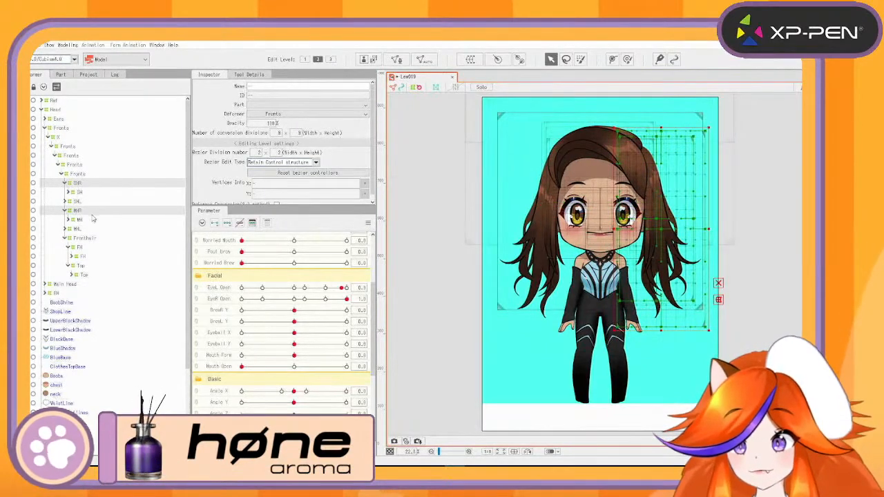
ctrl+click(79, 202)
ctrl+click(79, 229)
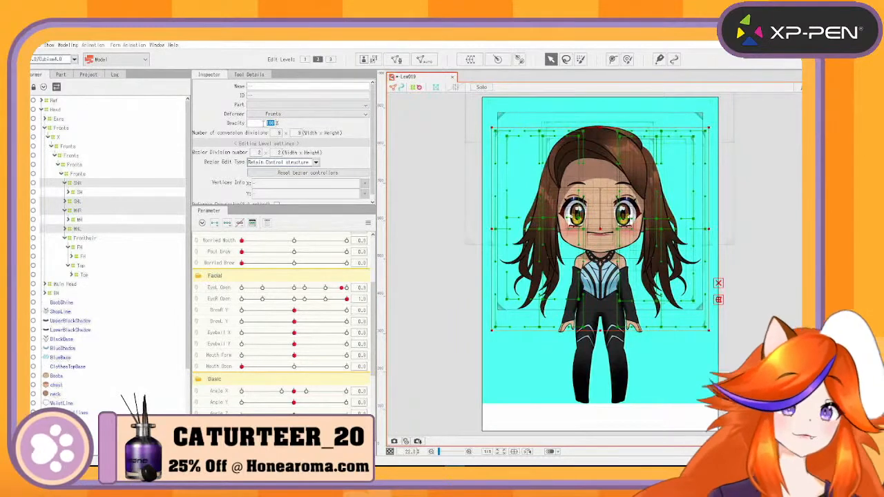
key(Return)
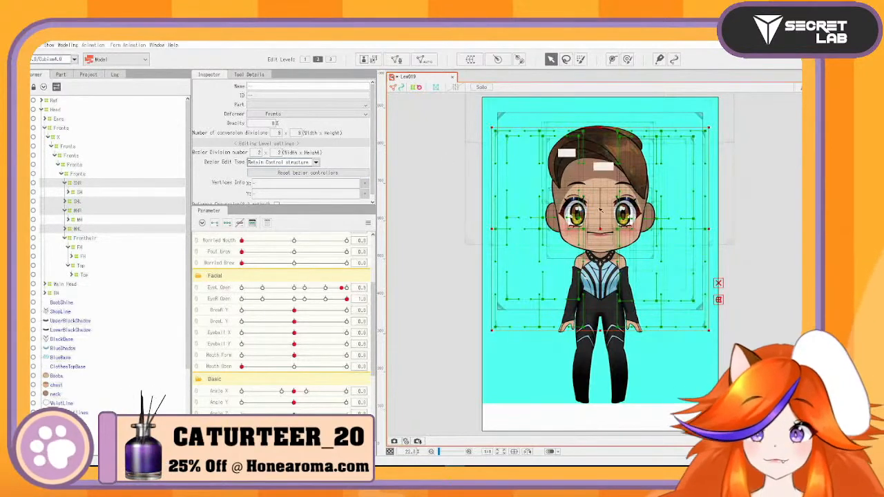
mouse_move(290, 392)
mouse_down()
mouse_move(260, 391)
mouse_move(308, 392)
mouse_move(293, 391)
mouse_up()
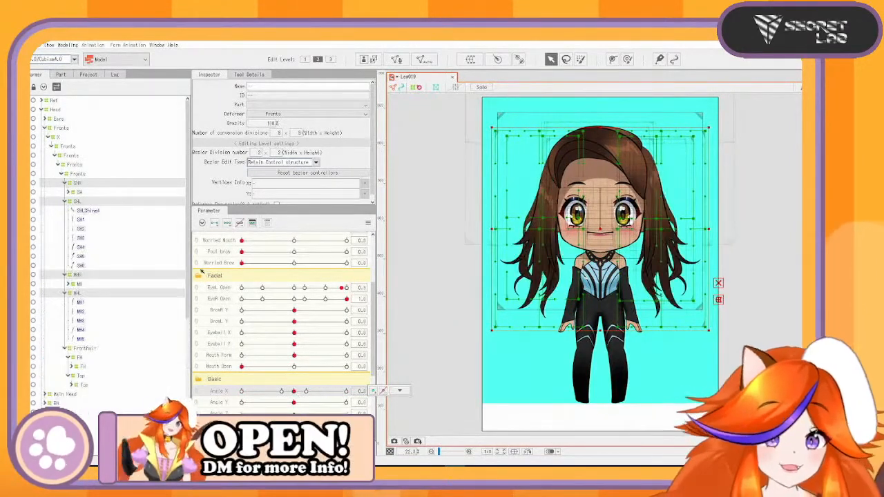
Select the X warp deformer of the front hair and move it slightly up to fit the head at Angle Y 30
click(68, 137)
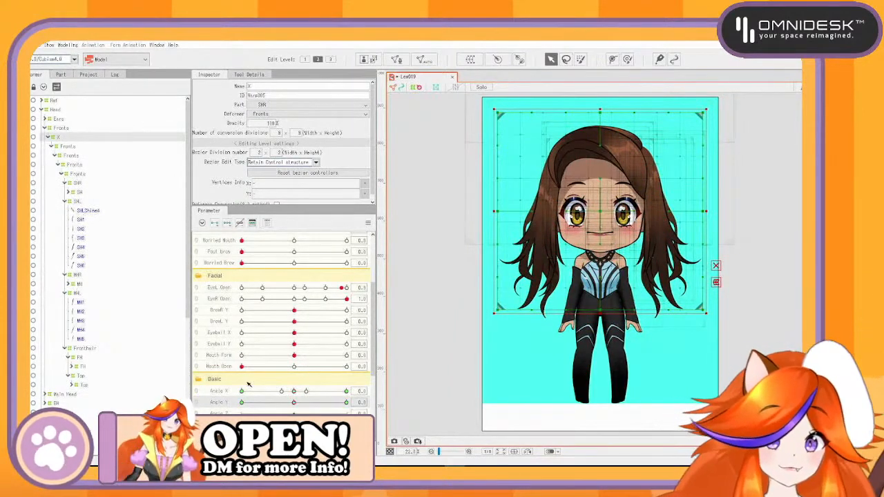
drag(294, 403, 406, 388)
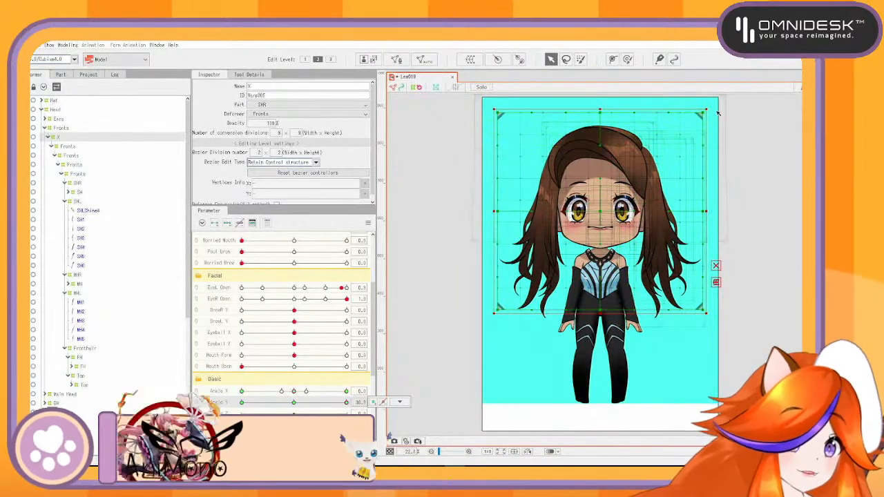
drag(707, 109, 705, 105)
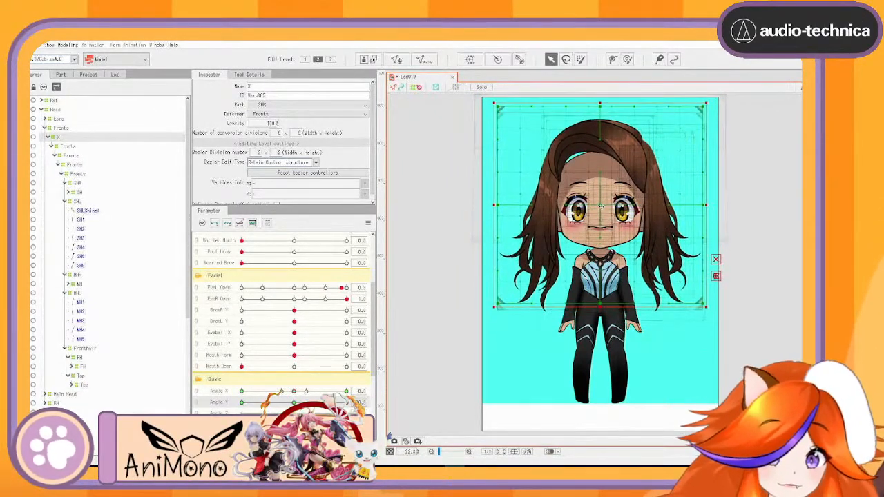
mouse_move(348, 403)
mouse_down()
mouse_move(318, 409)
mouse_move(348, 405)
mouse_move(332, 412)
mouse_move(299, 409)
mouse_move(348, 405)
mouse_up()
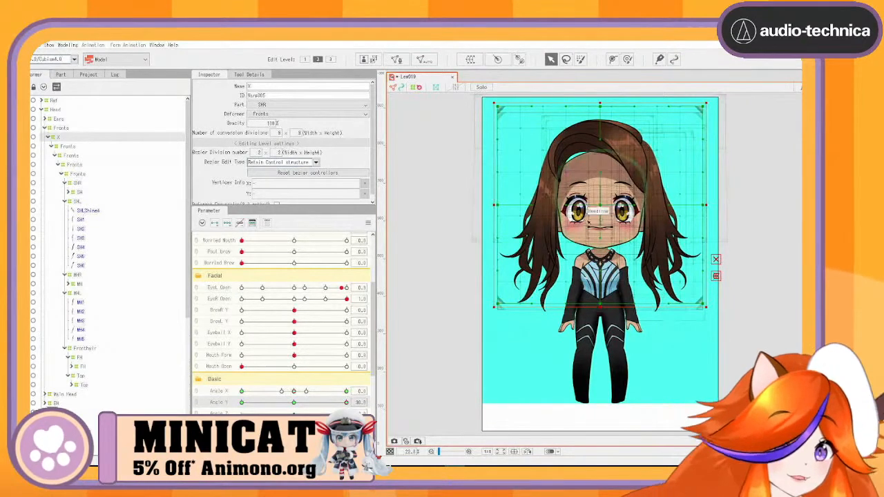
drag(602, 208, 604, 211)
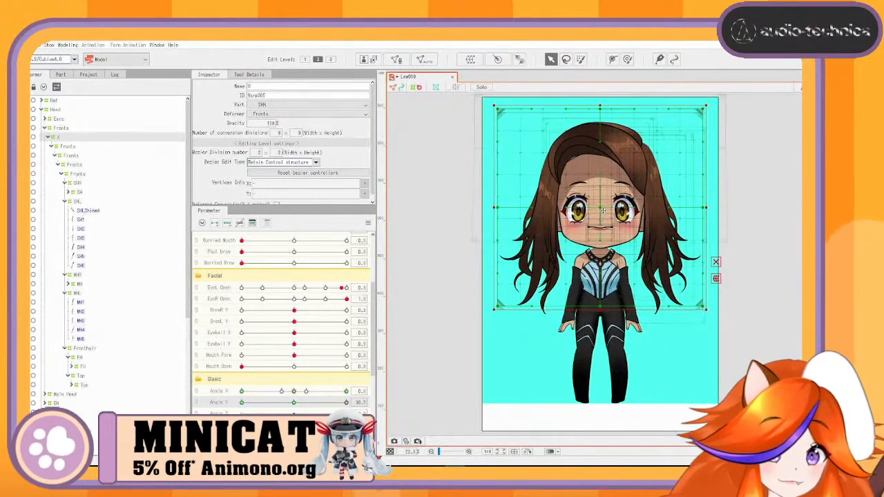
Move the X warp deformer down to match the lowered head at Angle Y -30, and sweep Angle Y to check the motion
drag(345, 403, 242, 403)
drag(604, 216, 603, 232)
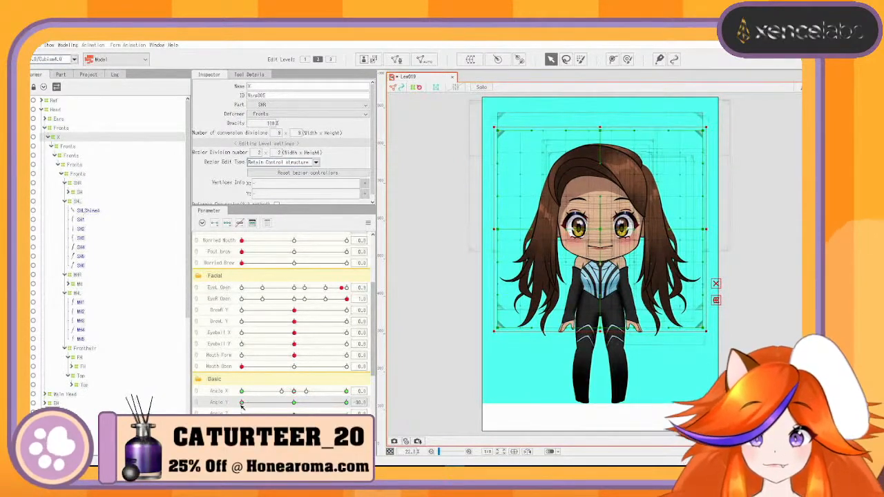
drag(242, 403, 391, 376)
drag(347, 403, 242, 403)
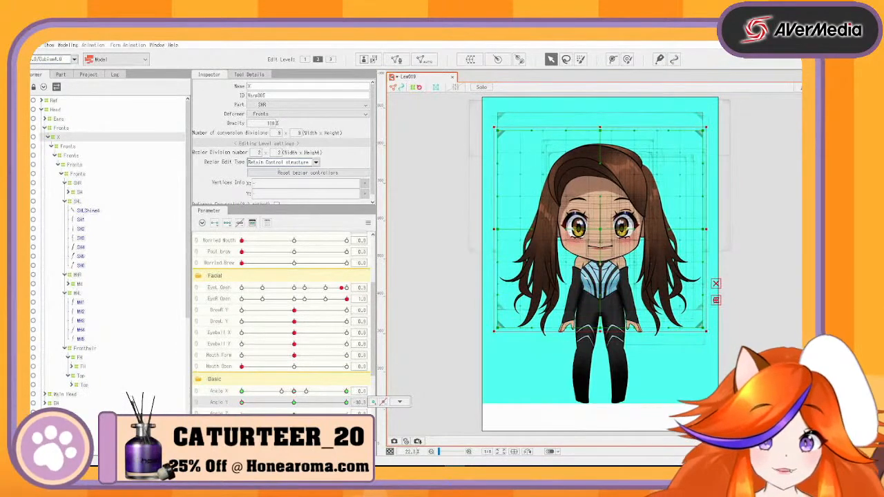
At Angle X -30 and Angle Y -30, rotate the X warp deformer counter-clockwise and move it down to follow the tilted head
drag(294, 391, 189, 399)
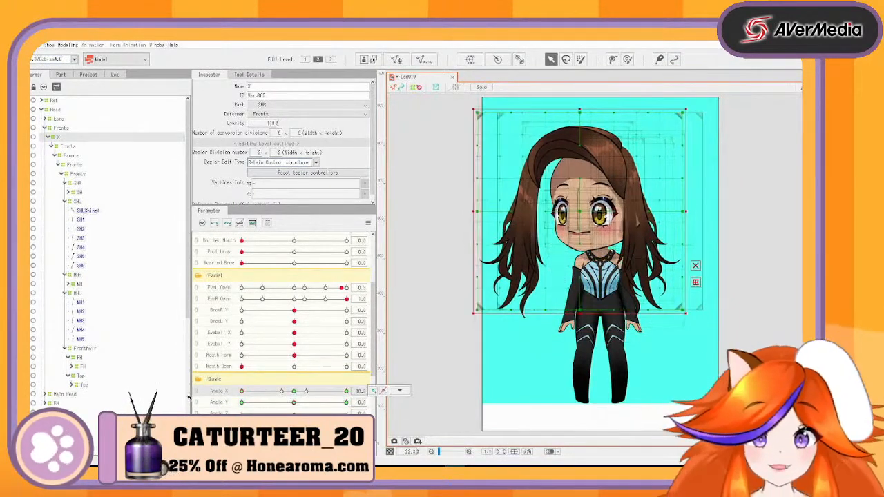
drag(294, 403, 240, 404)
drag(692, 210, 685, 189)
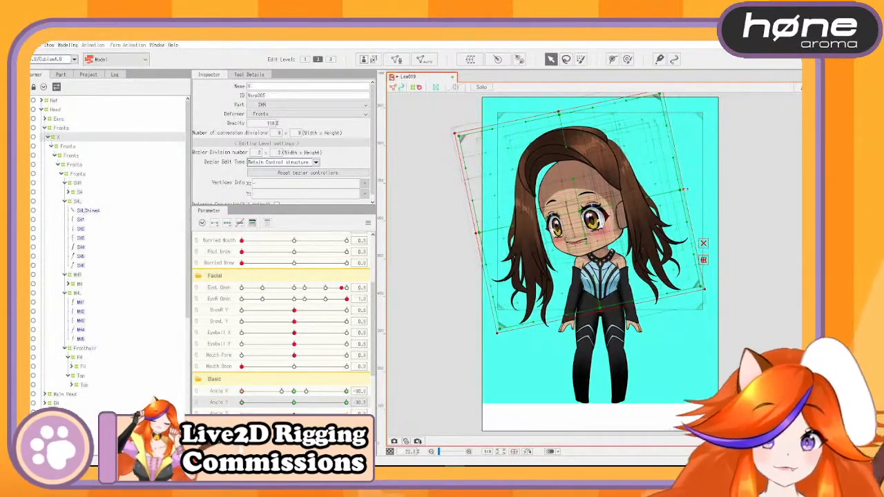
drag(579, 212, 577, 227)
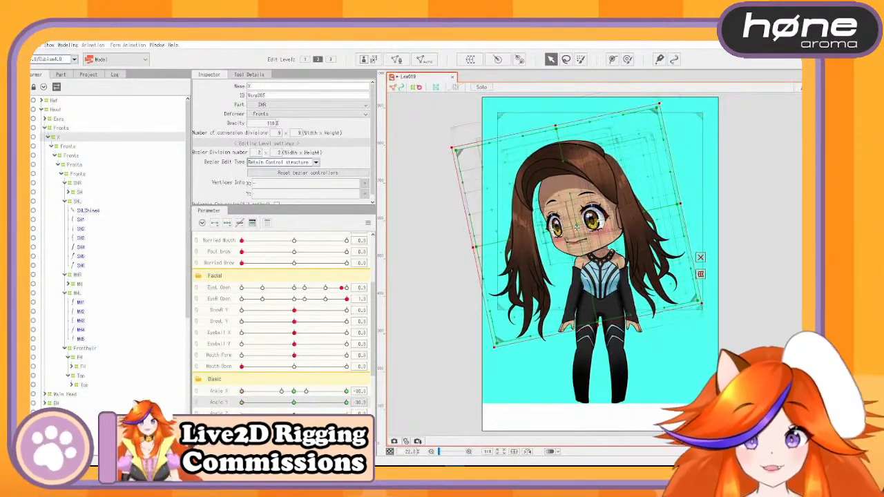
mouse_move(242, 402)
mouse_down()
mouse_move(295, 399)
mouse_move(241, 402)
mouse_up()
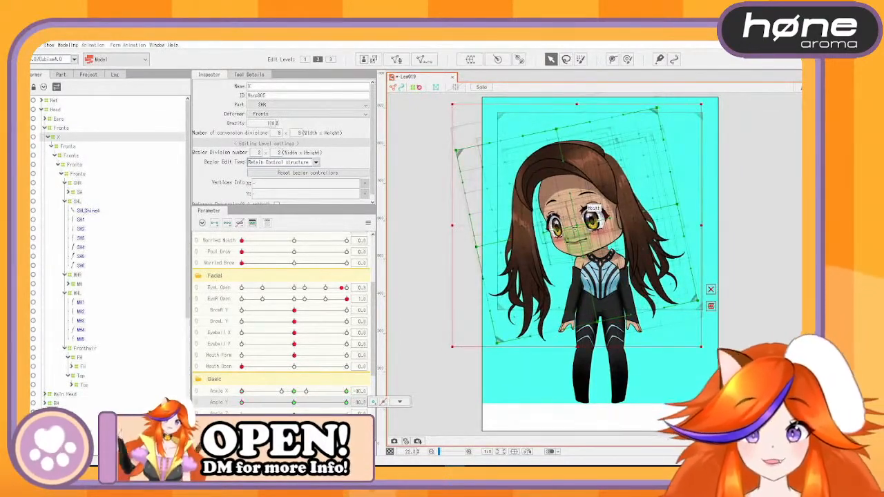
drag(577, 226, 577, 222)
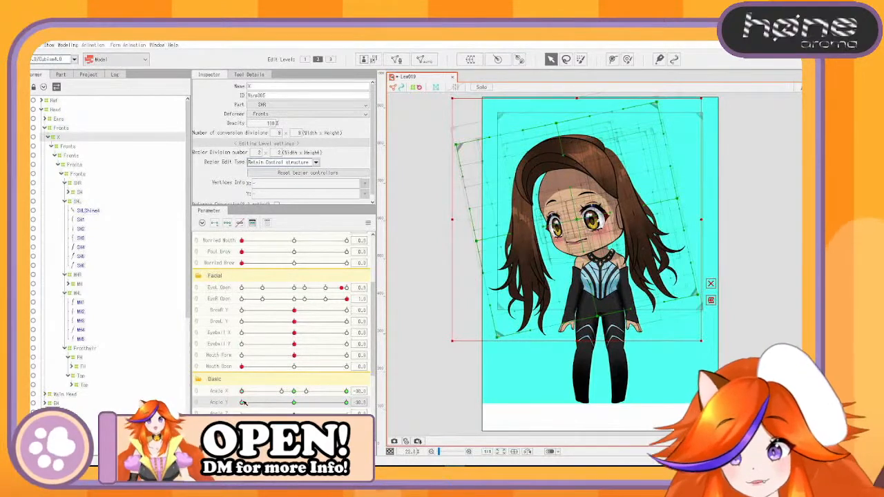
Fine-tune the X warp deformer's position and tilt at Angle X -30 and Angle Y -30, checking the motion along Angle Y
mouse_move(241, 402)
mouse_down()
mouse_move(296, 399)
mouse_move(242, 402)
mouse_up()
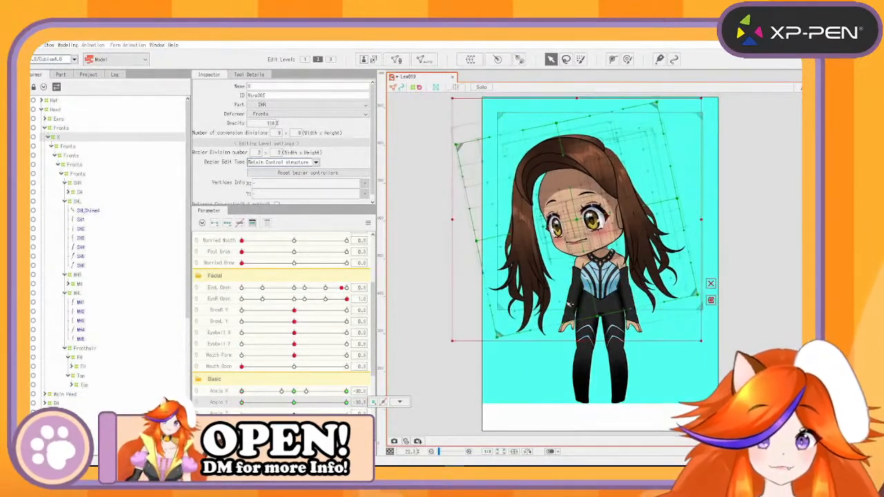
click(577, 221)
drag(577, 221, 576, 221)
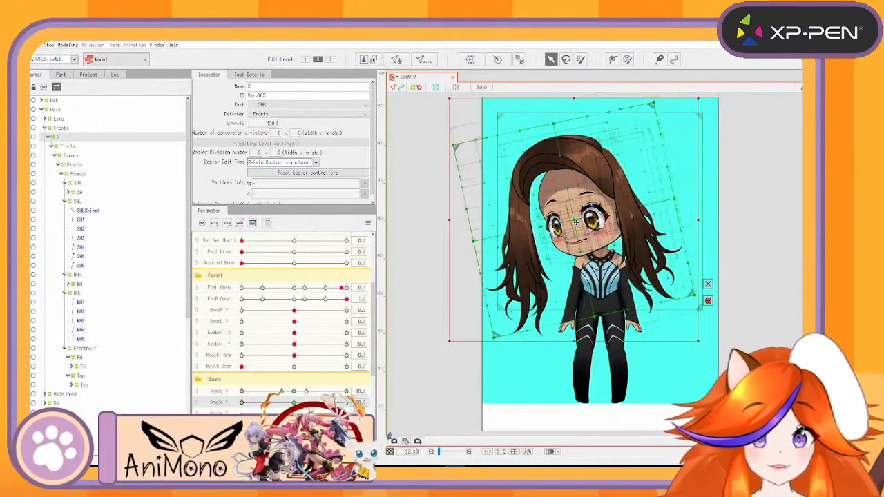
mouse_move(247, 402)
mouse_down()
mouse_move(296, 405)
mouse_move(241, 403)
mouse_up()
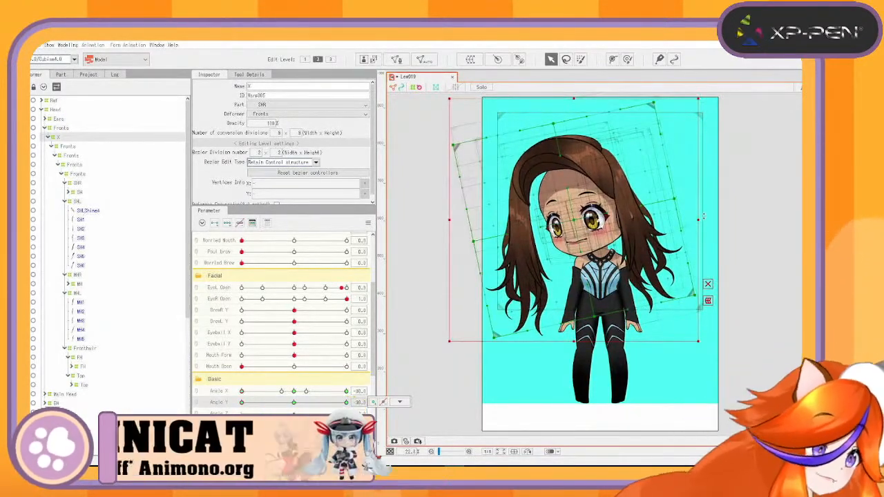
drag(703, 215, 703, 214)
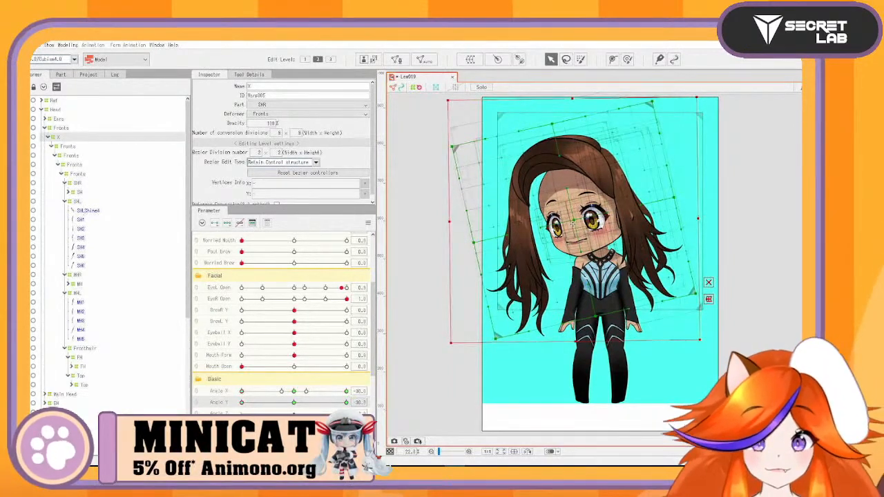
drag(573, 224, 570, 225)
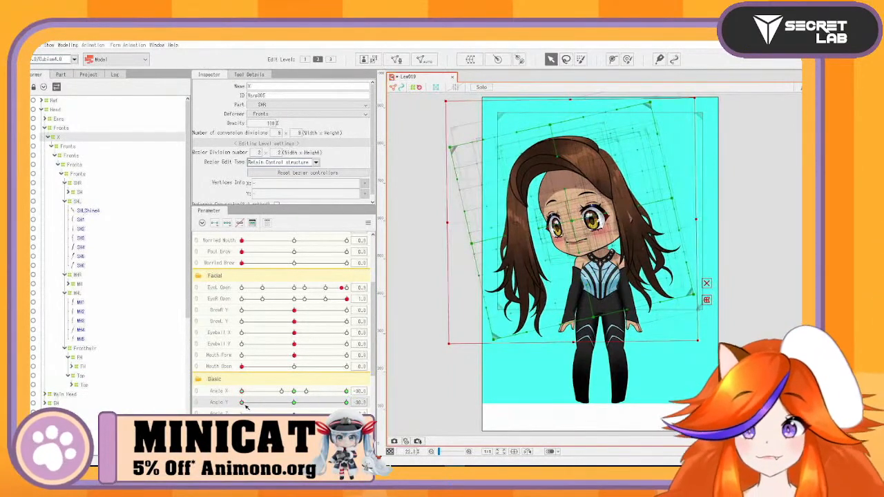
mouse_move(243, 405)
mouse_down()
mouse_move(294, 402)
mouse_move(241, 403)
mouse_up()
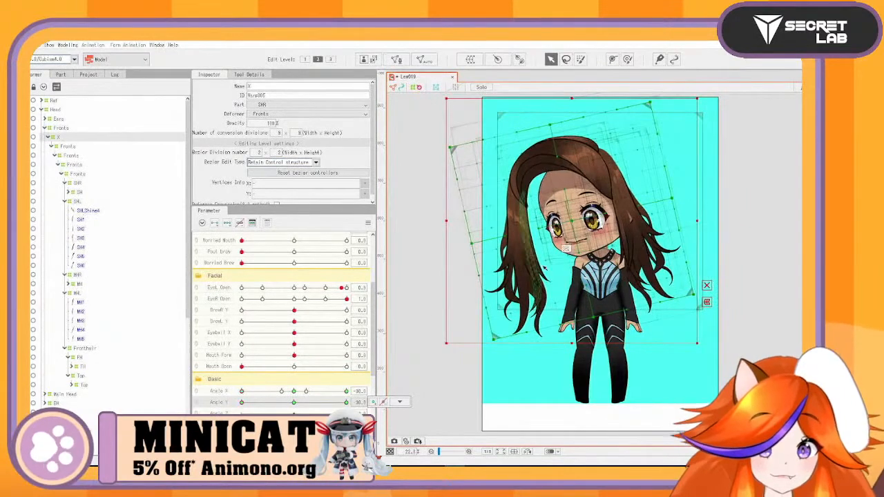
drag(571, 222, 571, 222)
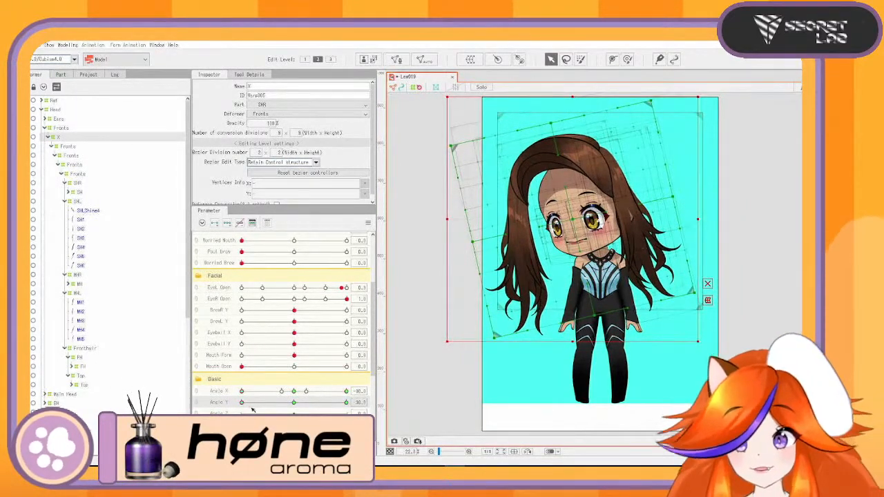
mouse_move(243, 403)
mouse_down()
mouse_move(295, 403)
mouse_move(241, 402)
mouse_up()
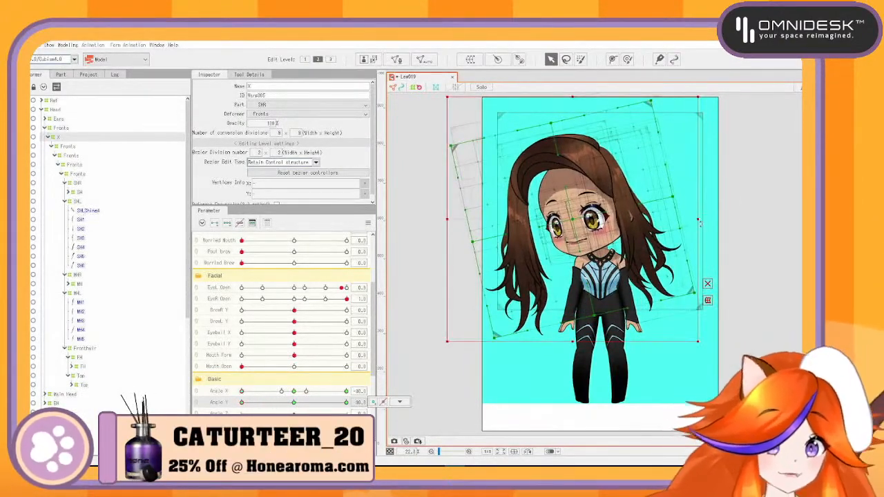
mouse_move(704, 220)
mouse_down()
mouse_move(707, 207)
mouse_move(707, 223)
mouse_up()
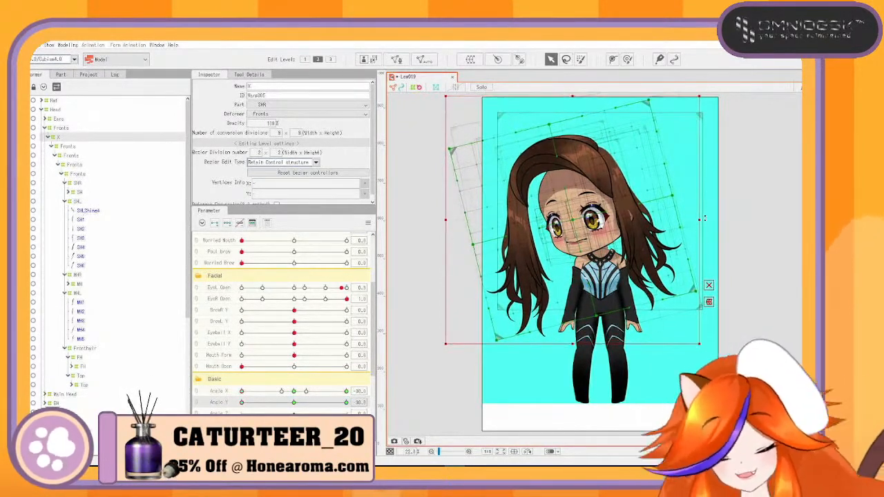
At Angle X -30 and Angle Y 30, rotate the X warp deformer clockwise and shift it slightly to fit the raised head
drag(241, 403, 351, 404)
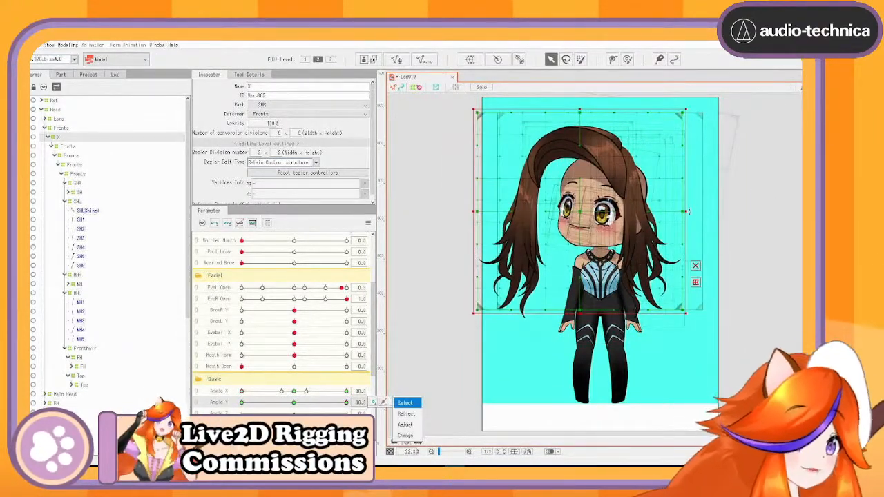
drag(688, 212, 692, 229)
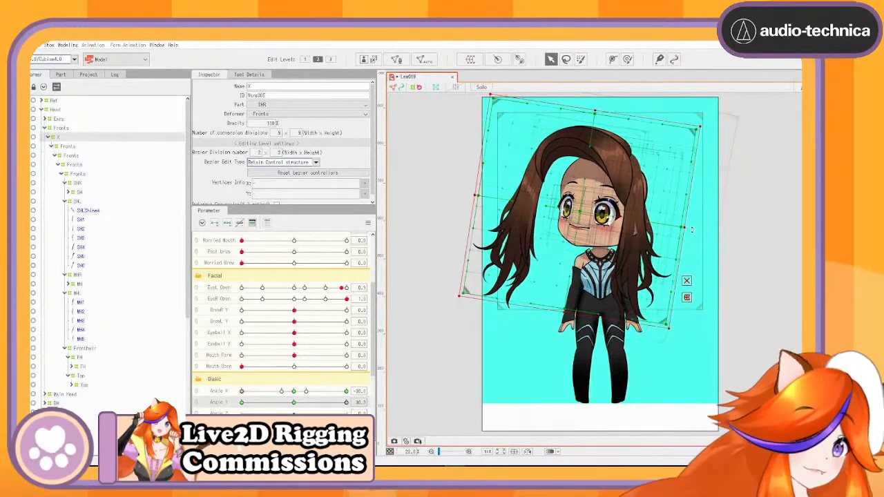
mouse_move(346, 403)
mouse_down()
mouse_move(280, 404)
mouse_move(349, 402)
mouse_up()
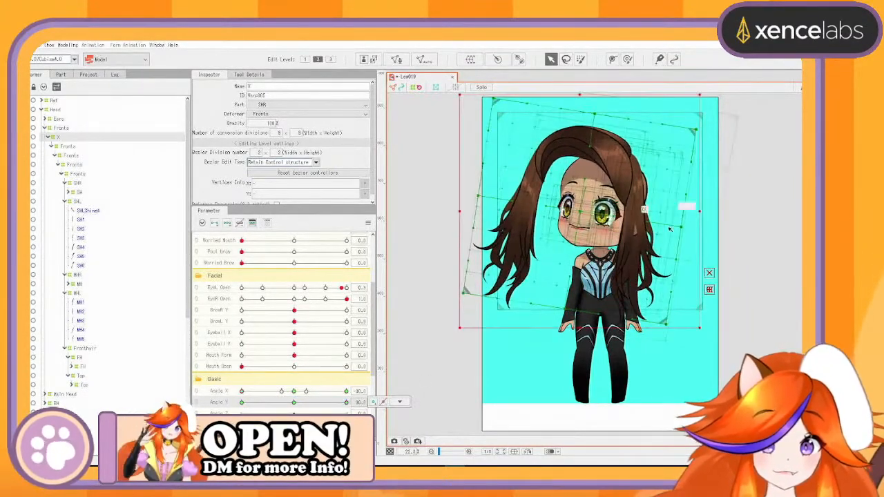
drag(704, 206, 706, 204)
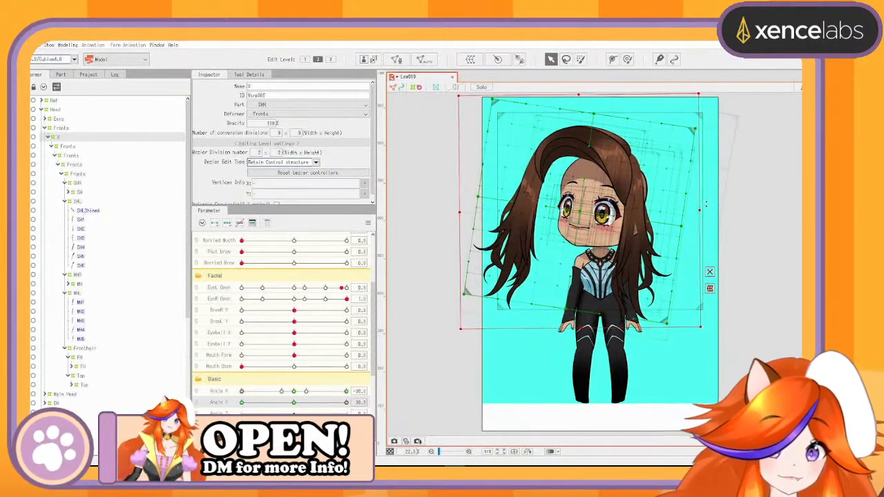
drag(583, 213, 585, 214)
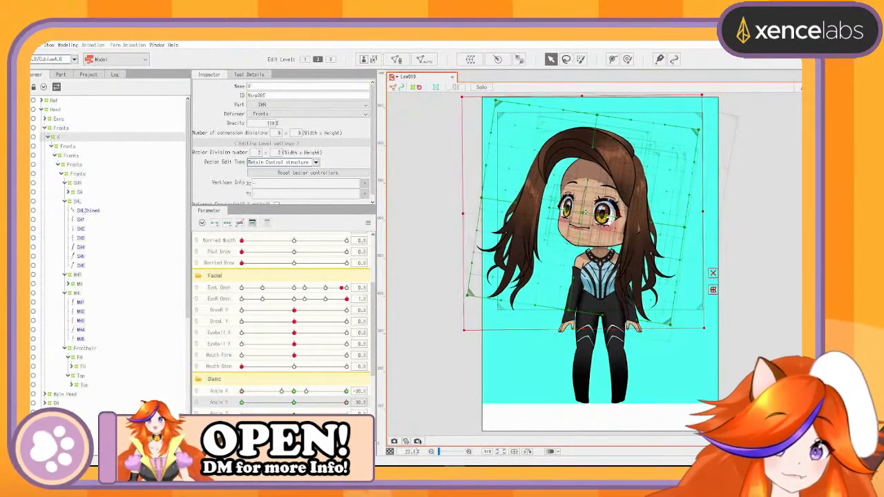
Refine the X warp deformer's position and tilt at Angle X -30 and Angle Y 30, checking the motion along Angle Y
drag(294, 402, 242, 402)
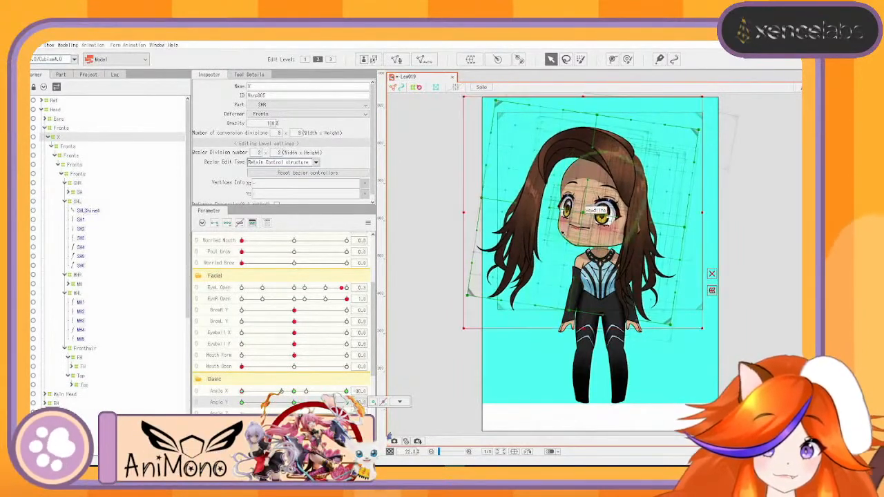
drag(582, 214, 583, 216)
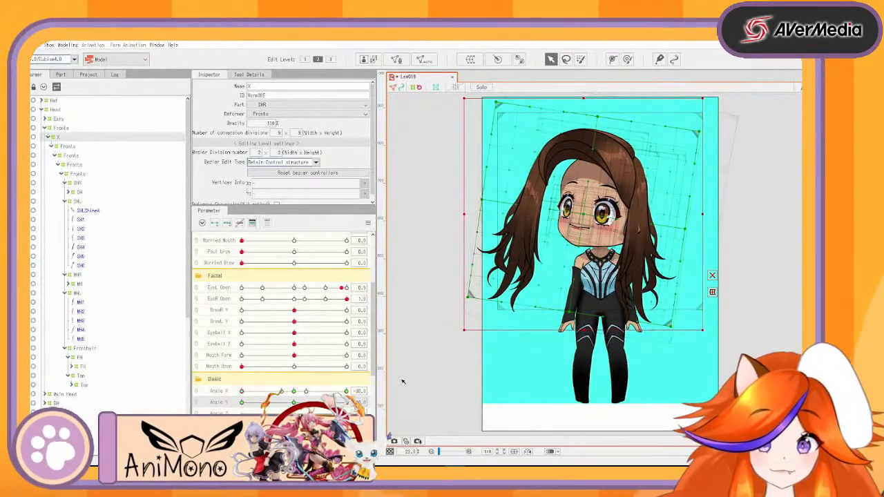
mouse_move(346, 402)
mouse_down()
mouse_move(243, 403)
mouse_move(351, 402)
mouse_up()
drag(588, 214, 590, 215)
drag(708, 215, 707, 212)
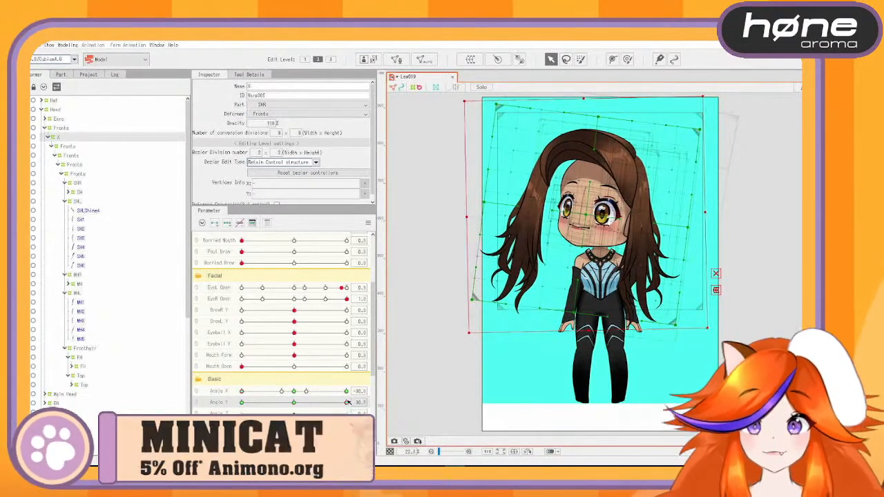
drag(347, 402, 272, 403)
drag(349, 402, 353, 402)
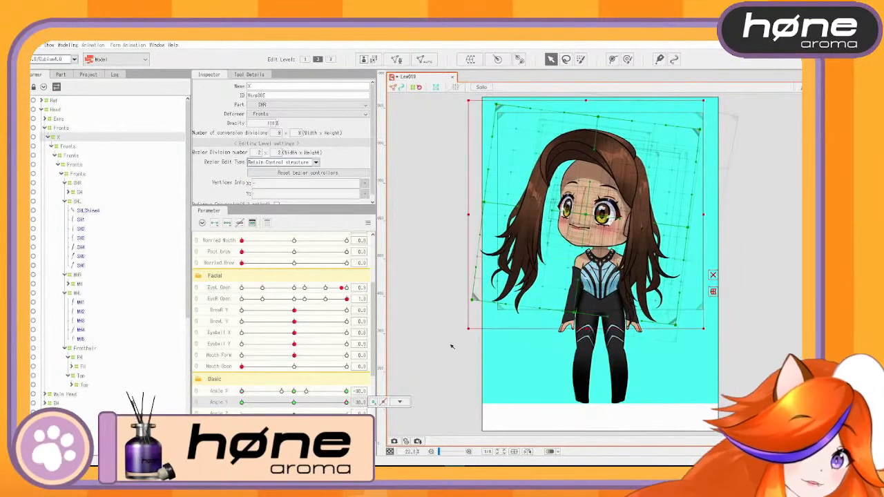
drag(592, 213, 595, 210)
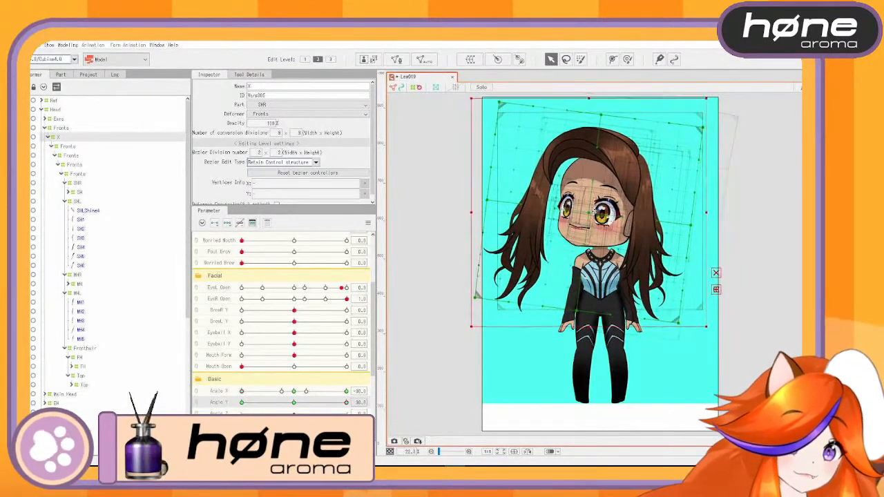
Sweep Angle X and Angle Y through their ranges to check how the front hair follows the head
mouse_move(347, 402)
mouse_down()
mouse_move(240, 408)
mouse_move(359, 391)
mouse_up()
drag(240, 392, 260, 394)
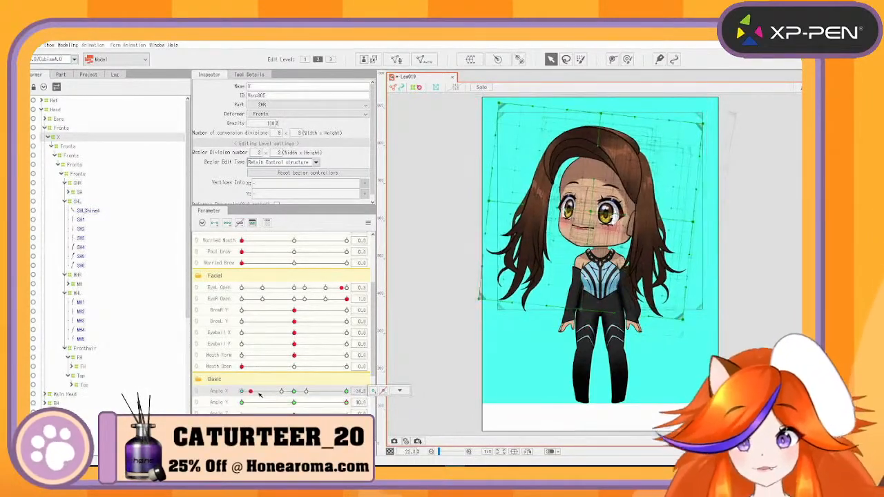
drag(332, 380, 251, 379)
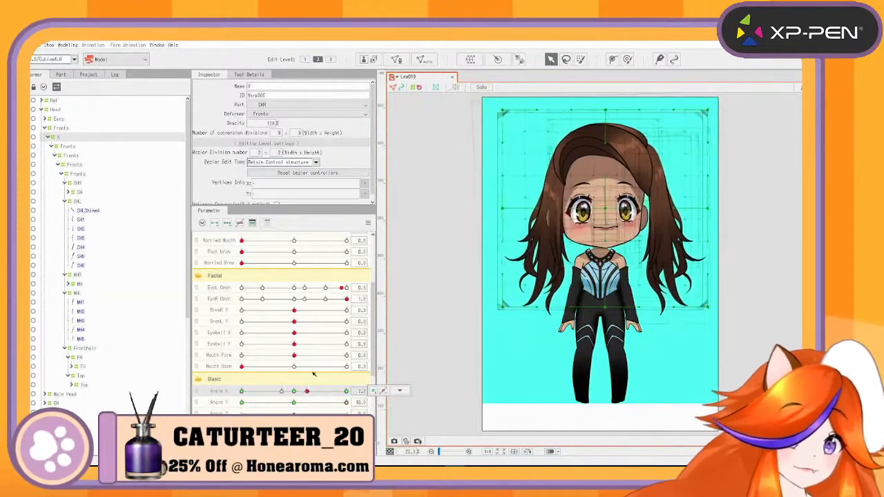
drag(314, 374, 207, 375)
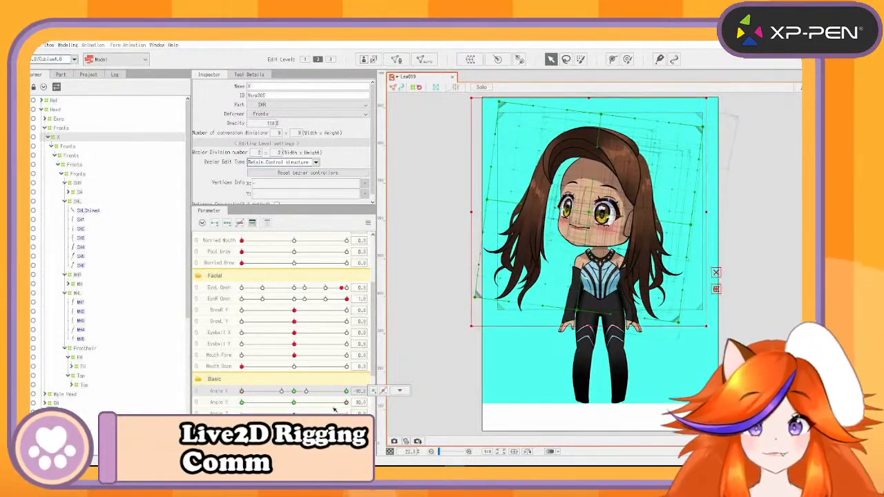
drag(342, 405, 386, 359)
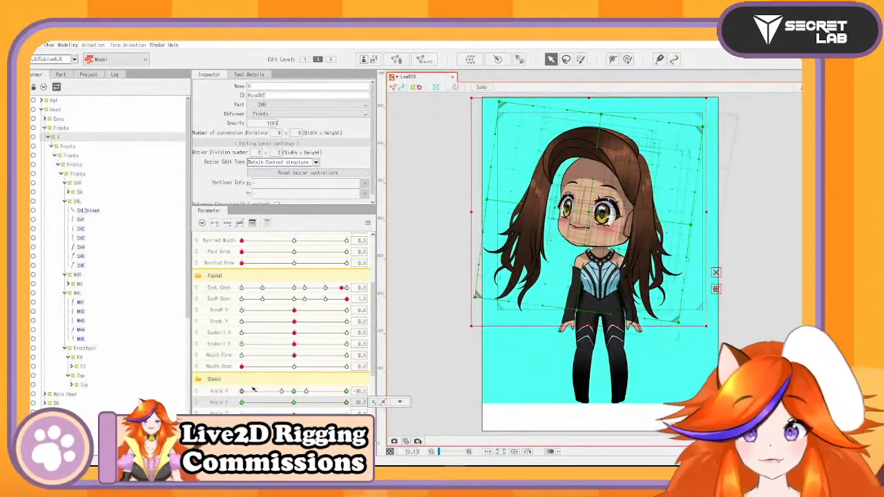
drag(253, 391, 197, 379)
Reflect the X warp deformer's motion horizontally from the Angle X -30, Angle Y 30 pose
right_click(384, 220)
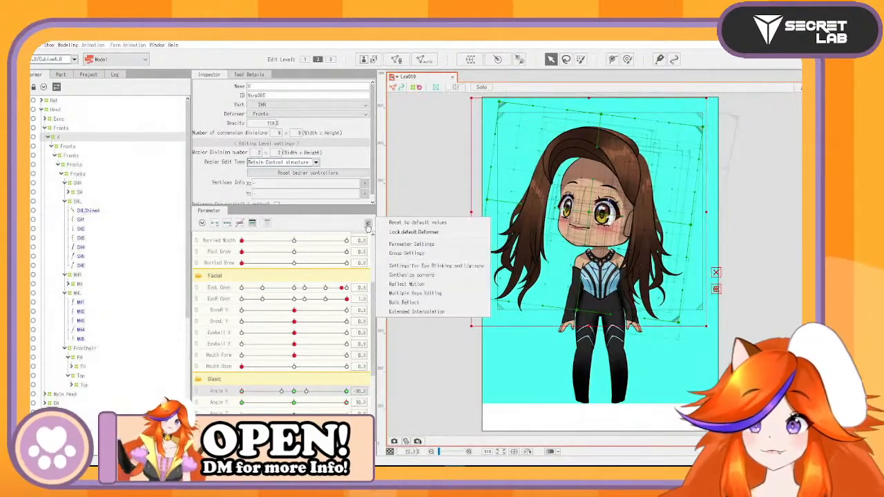
click(417, 283)
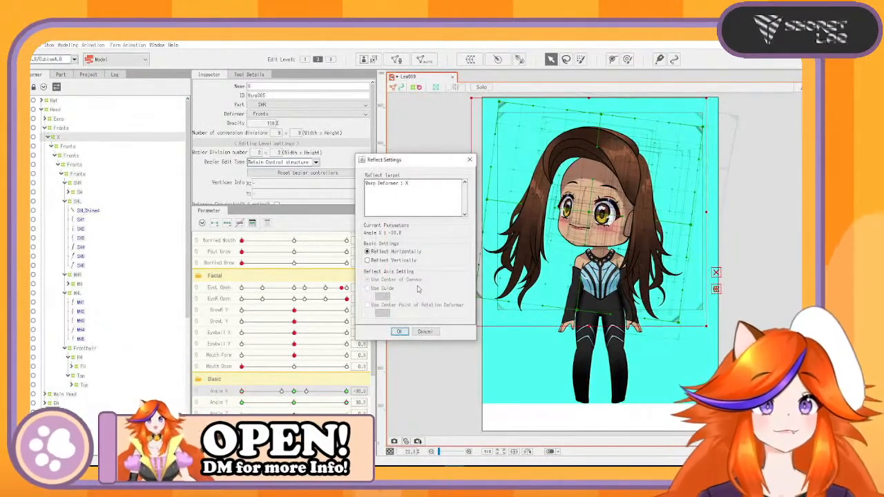
click(399, 332)
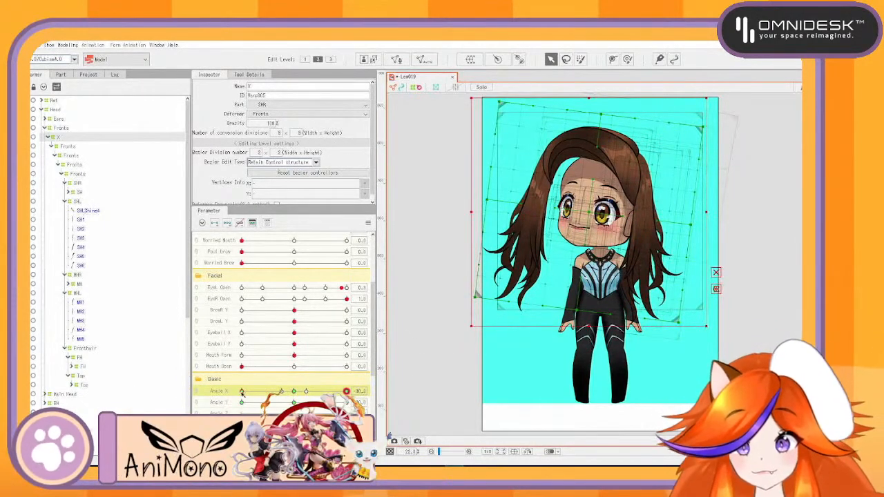
Reflect the X warp deformer's motion horizontally from the Angle X -30, Angle Y -30 pose, and reset all parameters to their default values
drag(327, 411, 212, 413)
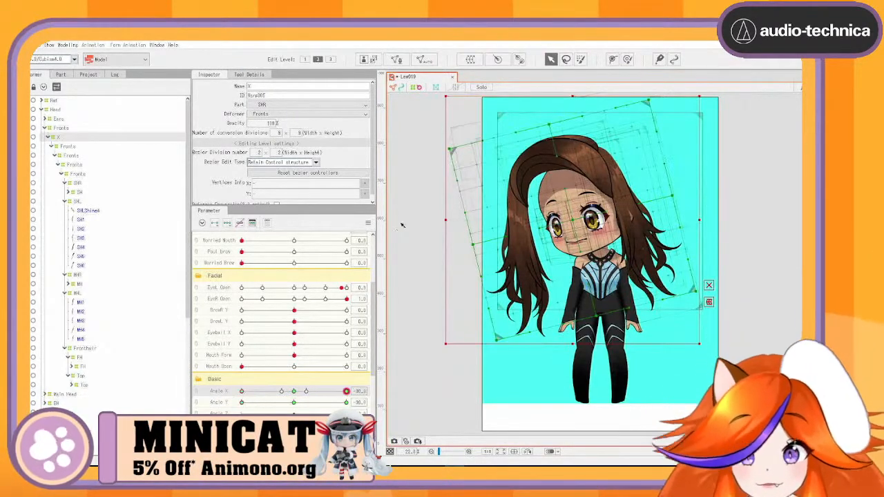
right_click(376, 216)
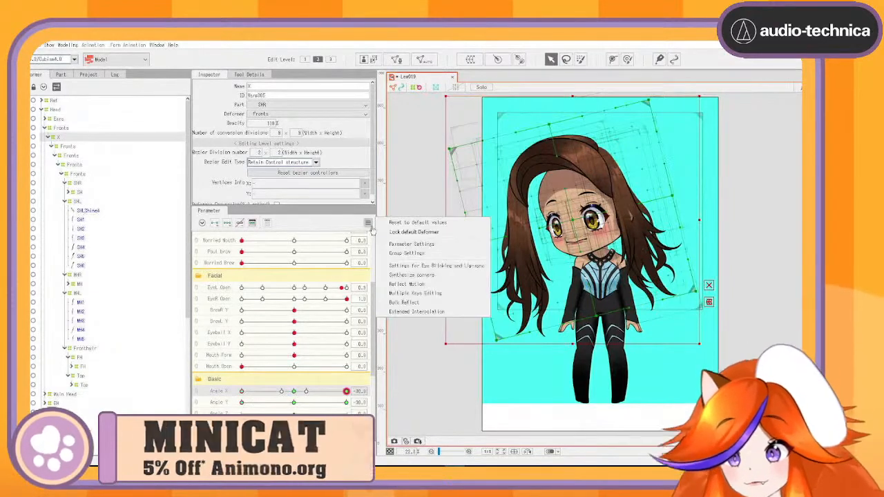
click(408, 284)
click(399, 332)
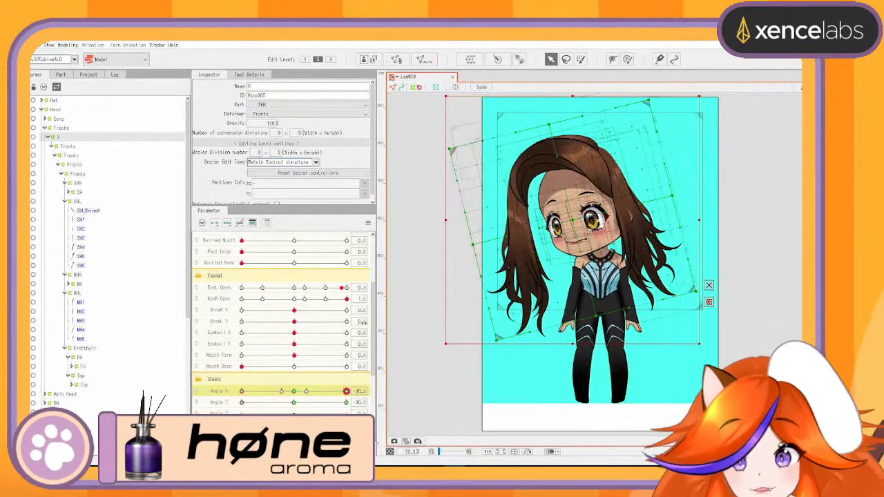
right_click(385, 218)
click(392, 223)
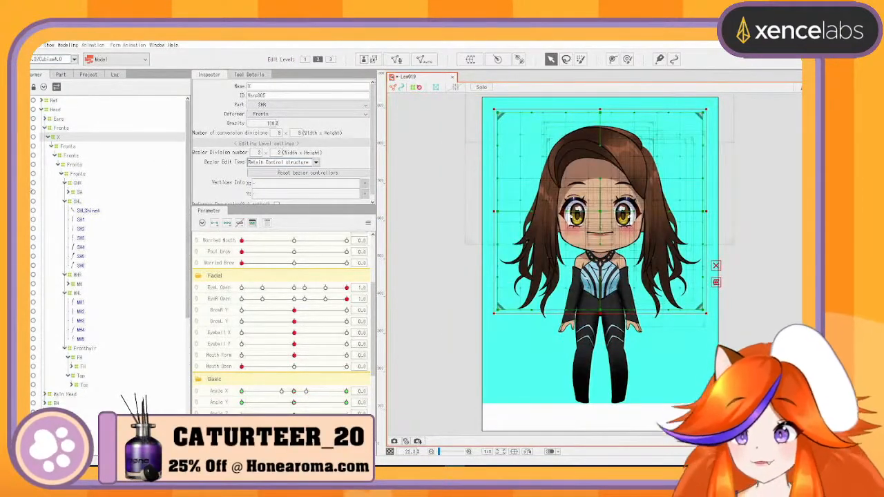
Hide the SHR and MHR warp deformers by setting their opacity to 0%
click(65, 201)
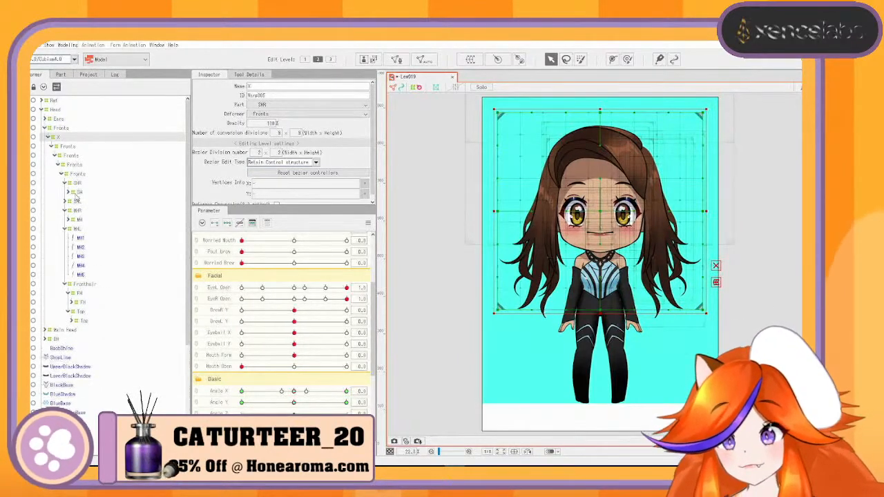
click(77, 184)
ctrl+click(78, 210)
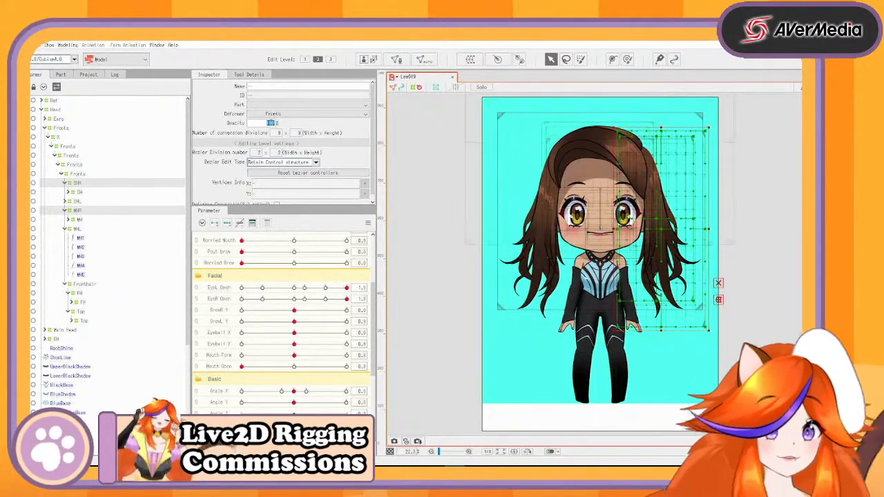
text(0)
key(Return)
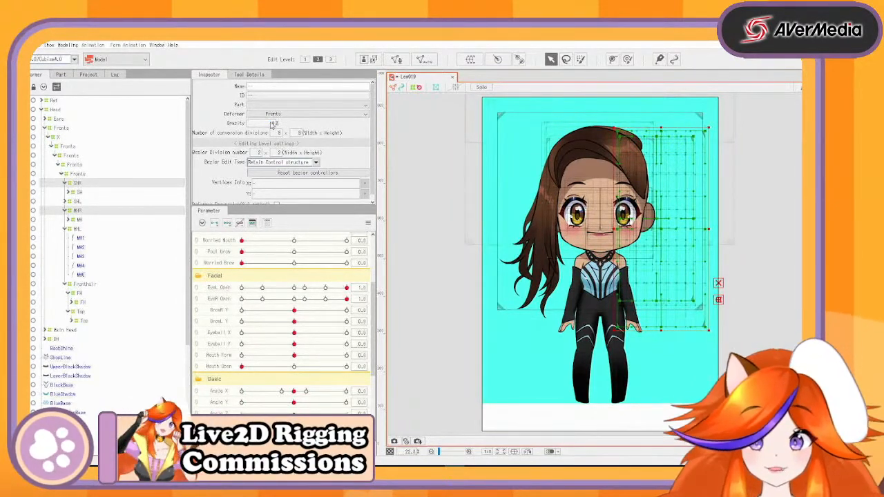
click(80, 228)
ctrl+click(79, 193)
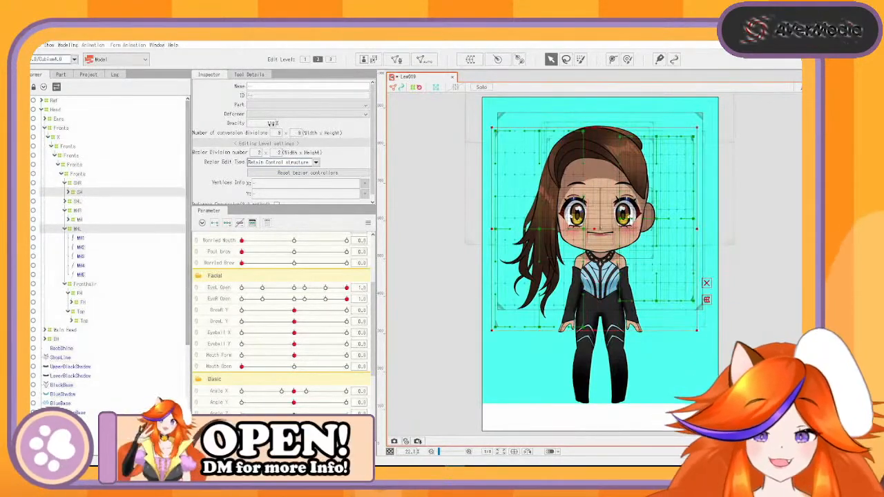
text(0)
key(Return)
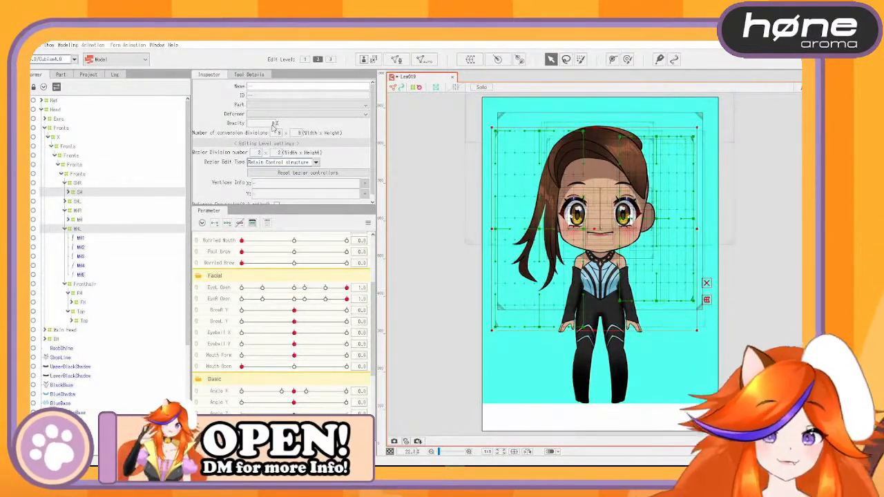
Set the opacity of the SHR and MHL warp deformers to 0%
click(84, 185)
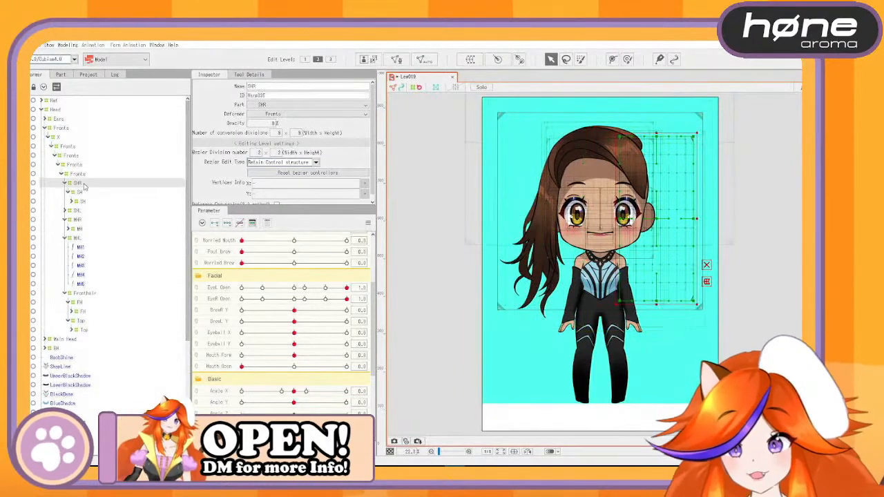
ctrl+click(76, 238)
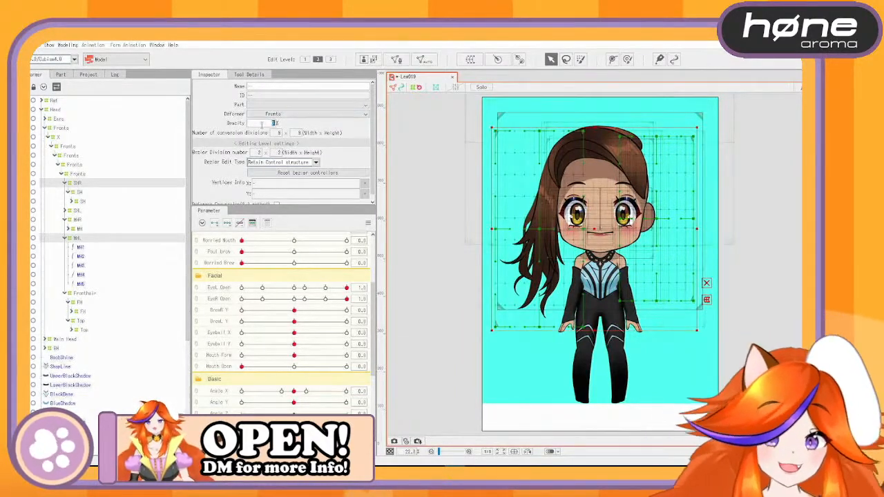
key(Return)
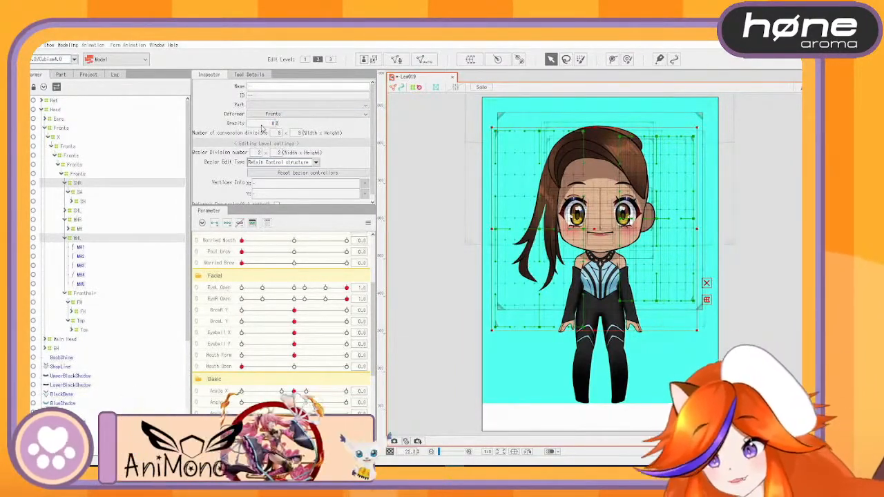
Set the SHL warp deformer's opacity to 0% and save the model as a new version, Lex020
click(118, 210)
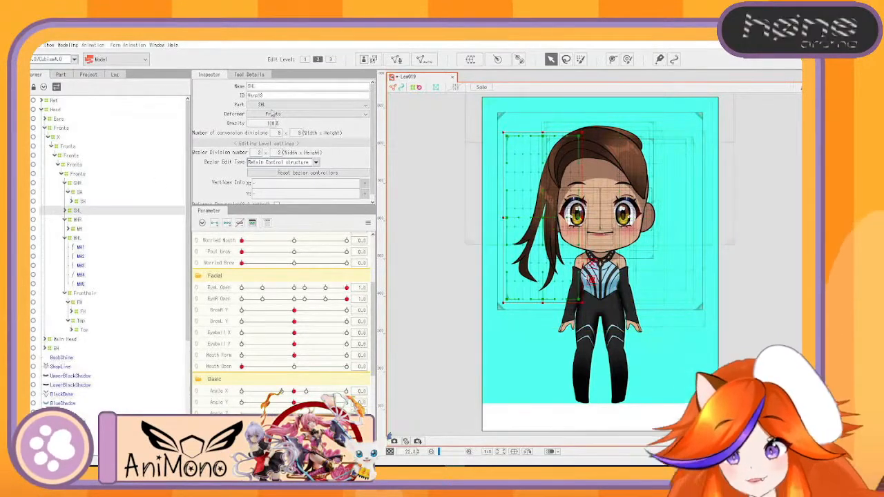
double_click(270, 122)
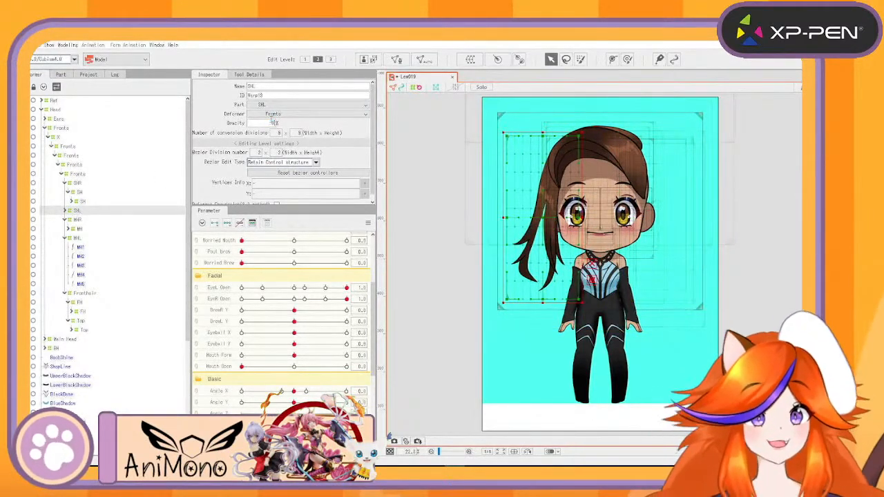
text(0)
key(Return)
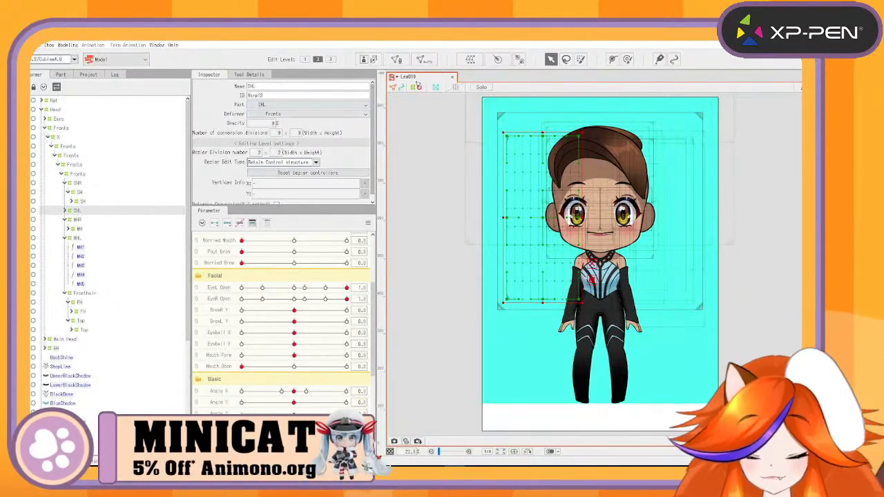
click(416, 87)
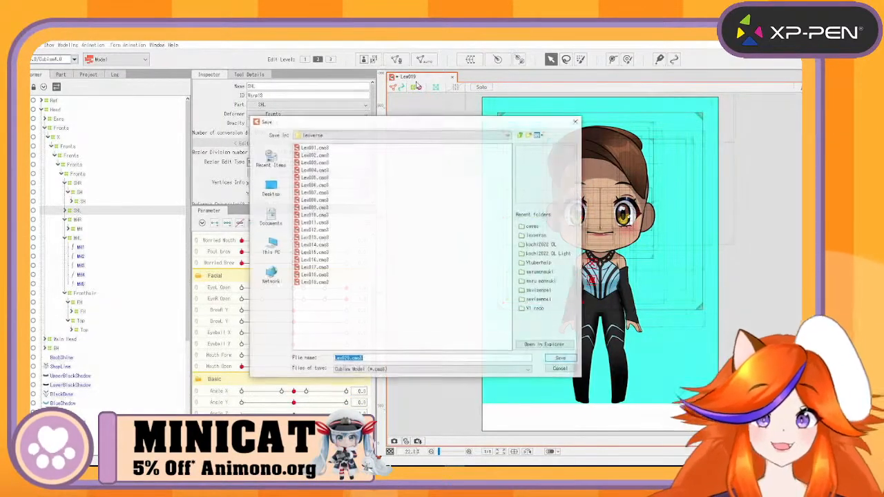
key(Return)
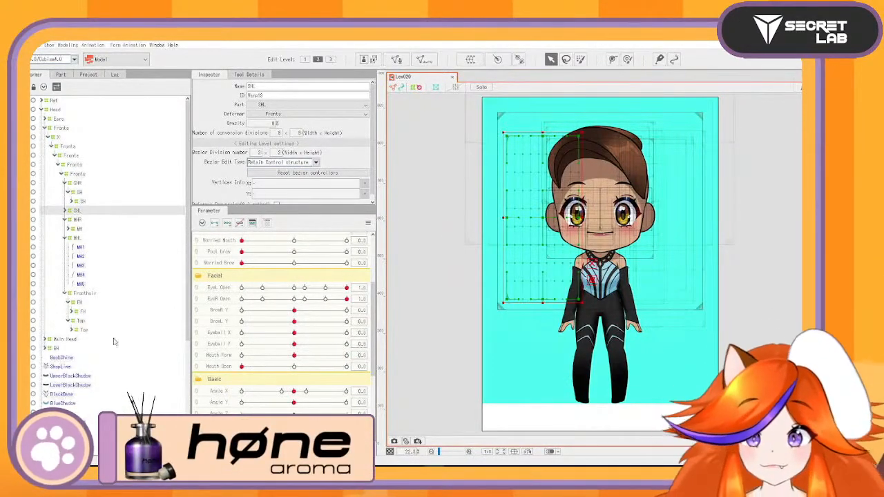
Test-move the inner FH and Top warp deformers to identify the hair each one controls, undoing each move
click(88, 313)
click(83, 323)
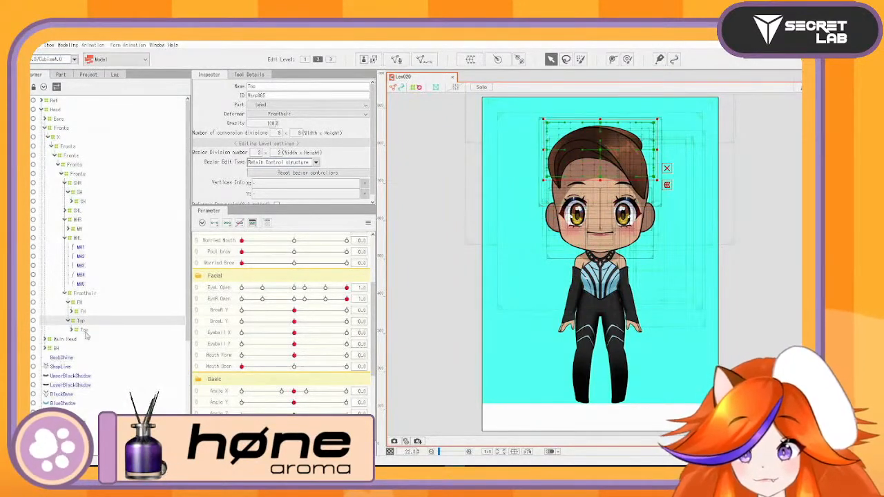
click(83, 312)
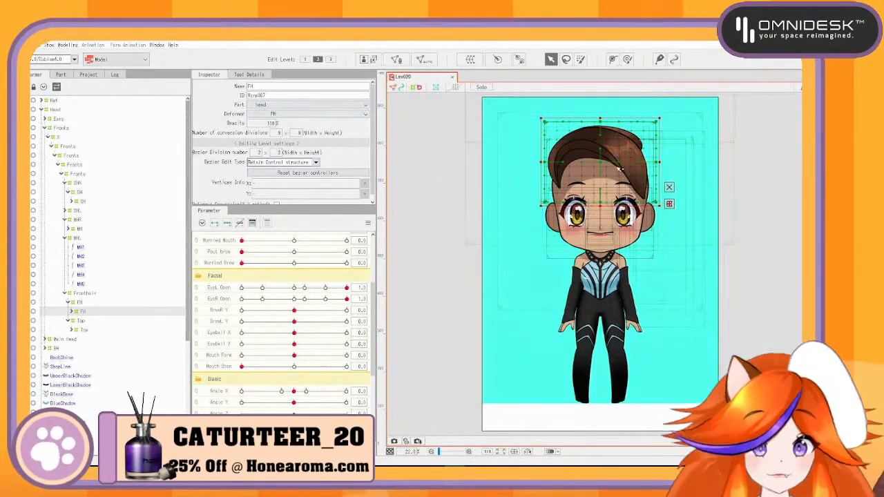
drag(548, 178, 463, 211)
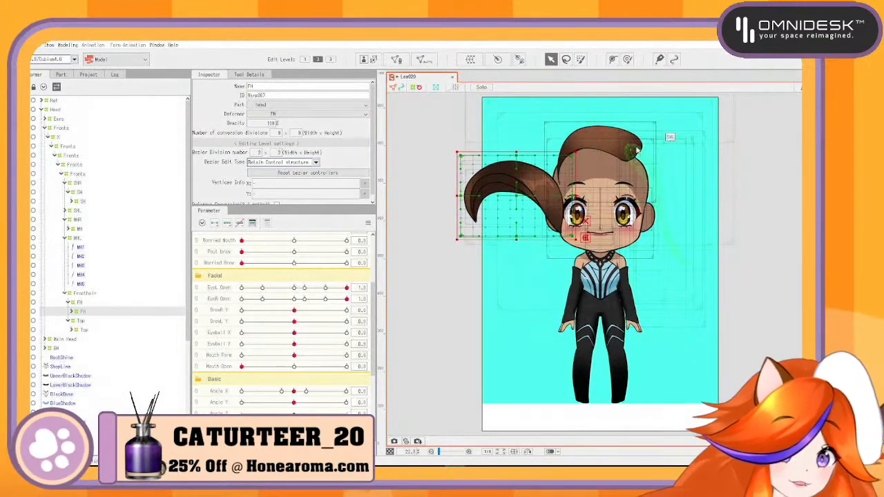
key(ctrl+z)
click(71, 311)
click(89, 340)
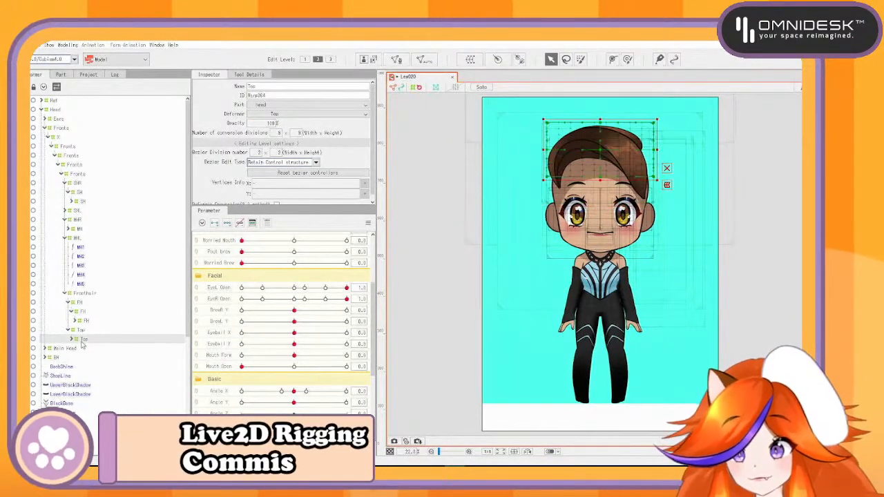
mouse_move(604, 152)
mouse_down()
mouse_move(633, 130)
mouse_move(611, 138)
mouse_up()
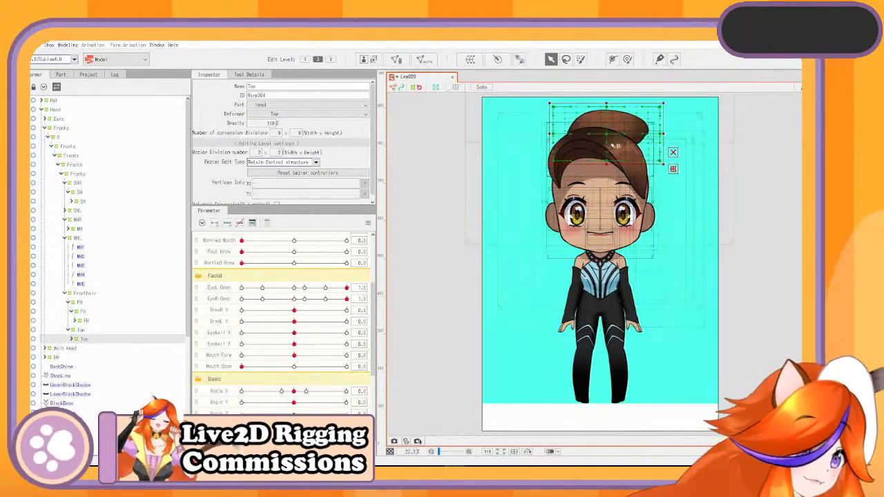
key(ctrl+z)
Turn Angle X to -30 and rename the warp deformer directly inside the outer FH deformer as X
click(71, 339)
click(83, 313)
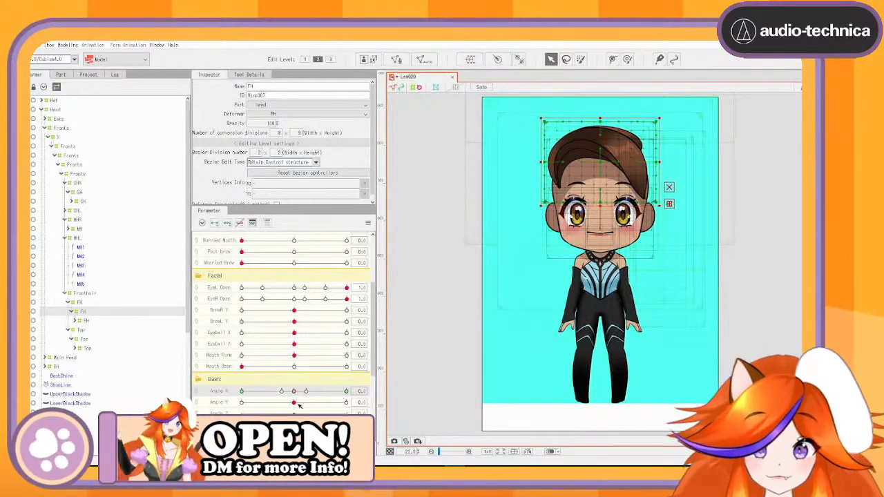
drag(294, 392, 226, 404)
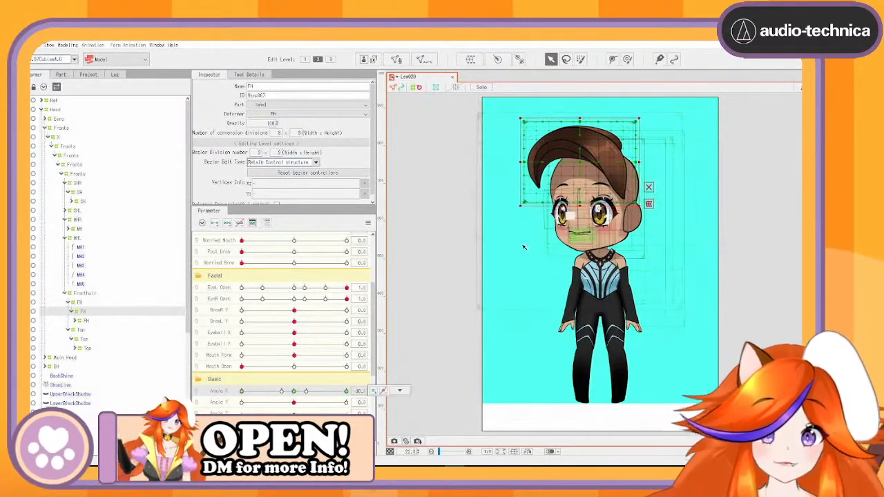
scroll(532, 226, up, 2)
scroll(528, 221, up, 2)
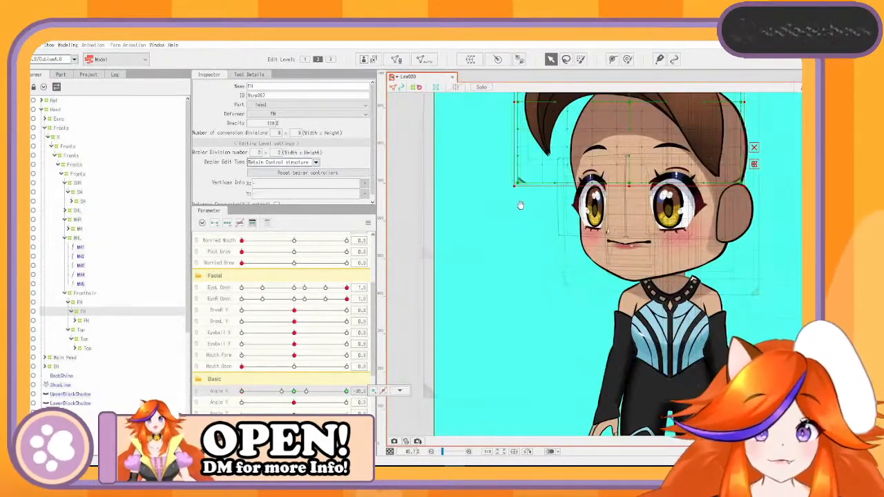
drag(519, 204, 472, 363)
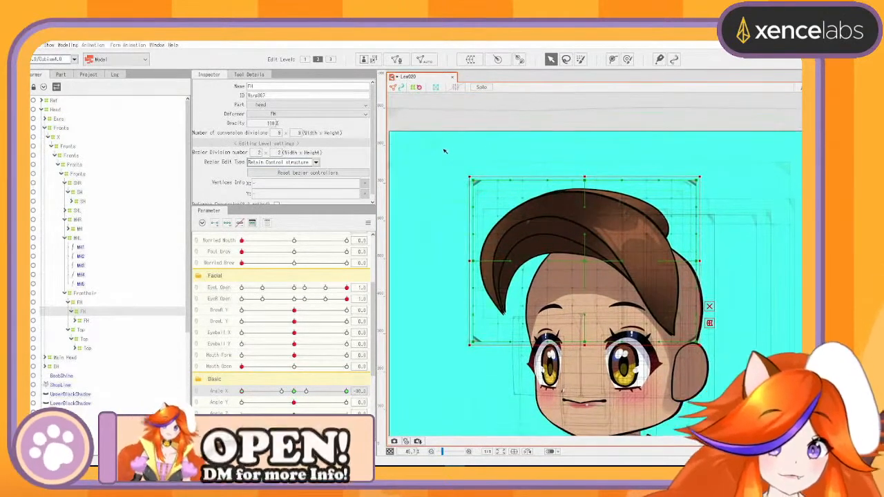
drag(442, 148, 573, 387)
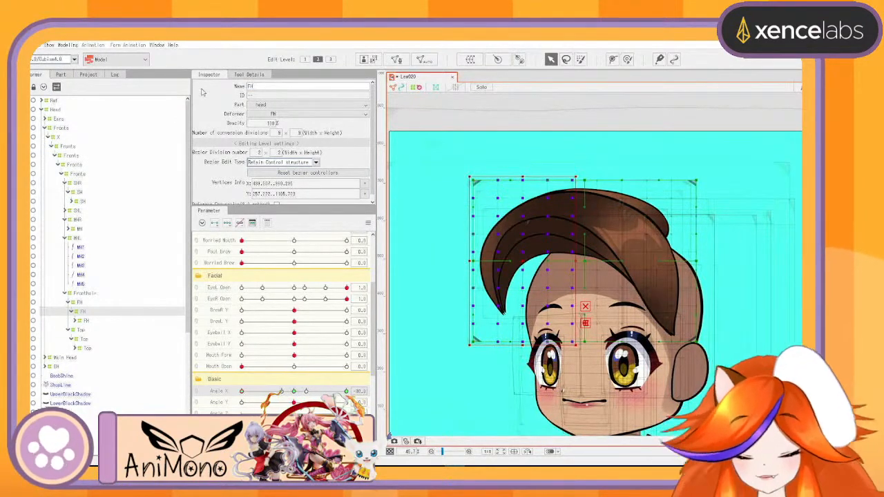
text(X)
key(Return)
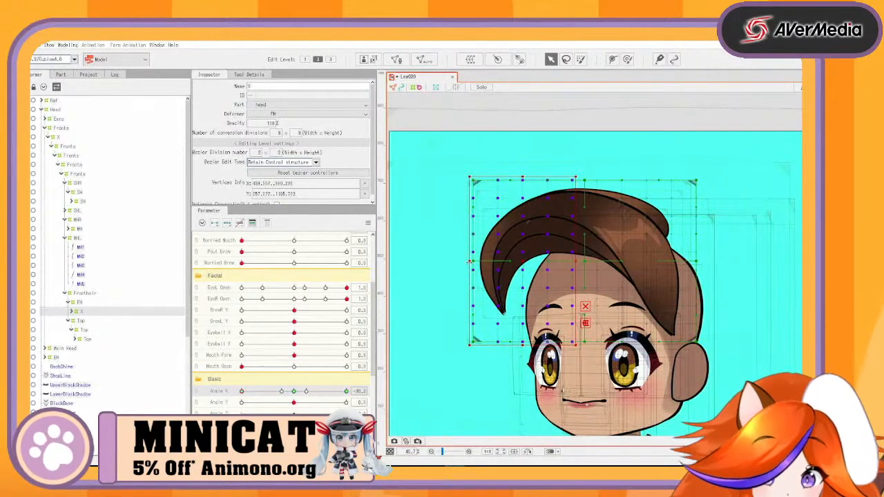
Undo a trial squeeze of the X deformer's left half, and set the outer Top warp deformer's opacity to 0%
drag(470, 263, 503, 265)
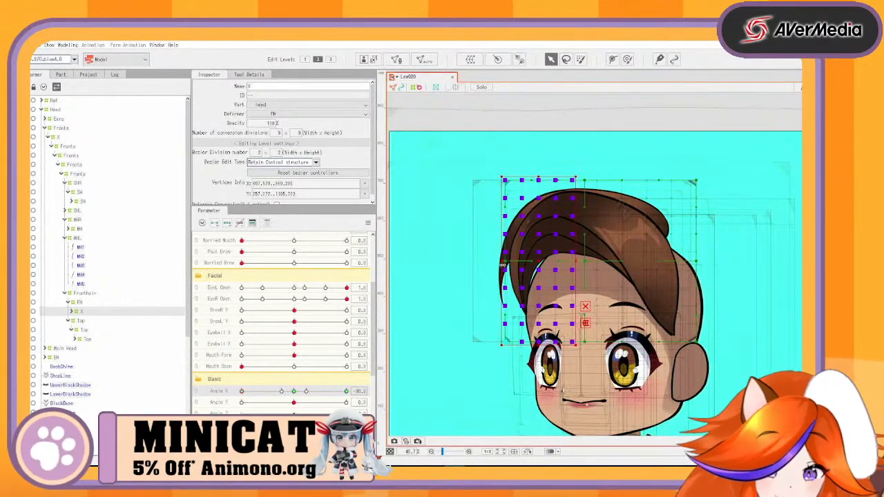
key(ctrl+z)
click(84, 330)
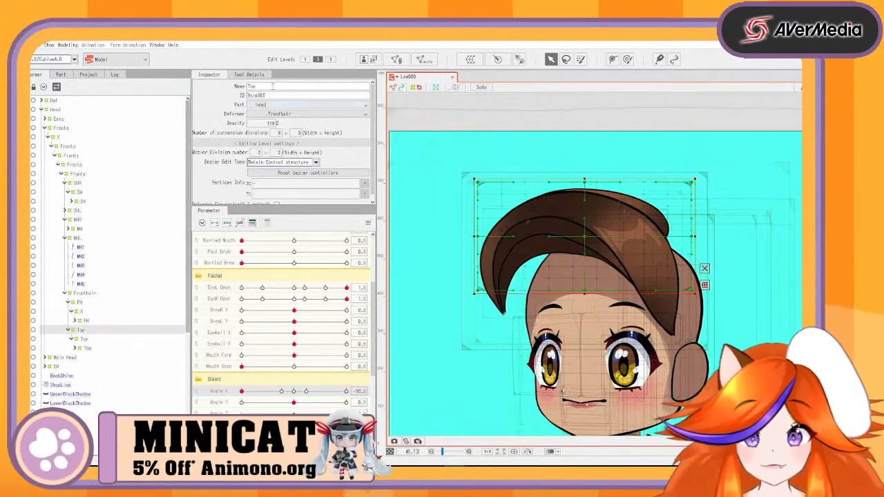
click(272, 123)
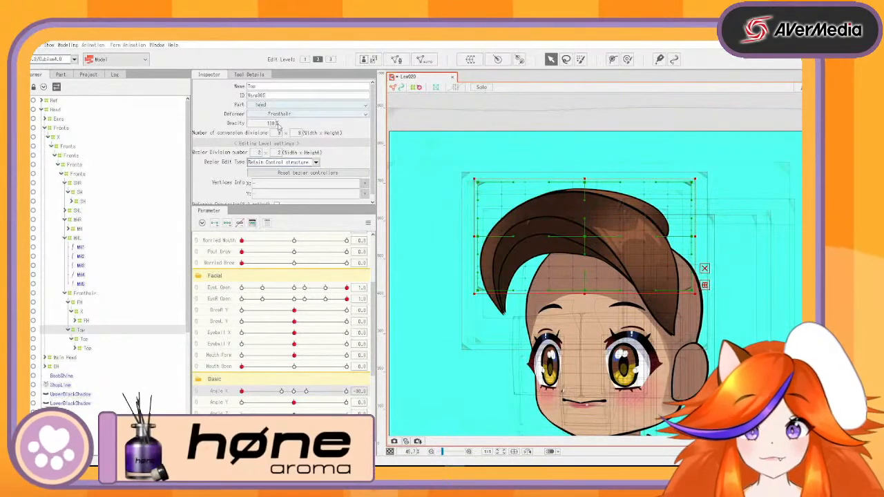
text(0)
key(Return)
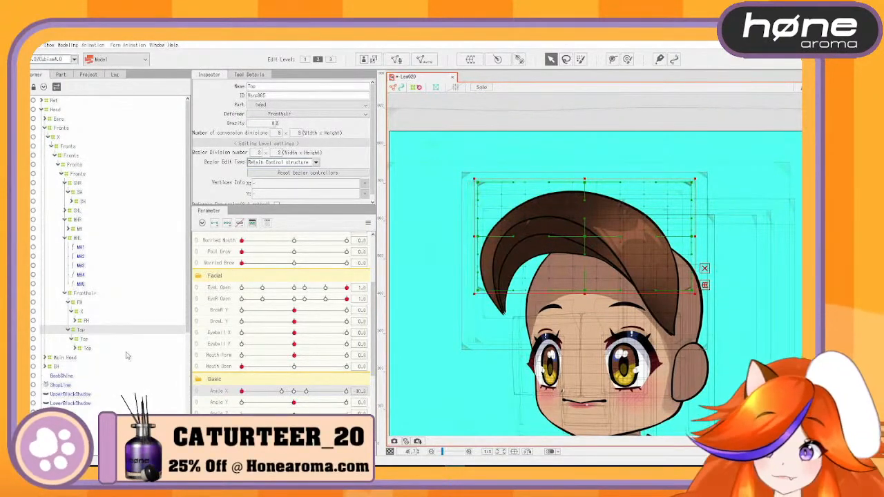
Reshape the X deformer at Angle X -30, pulling its lower-left and middle-left points inward and its upper-left corner outward to narrow the front hair
click(81, 312)
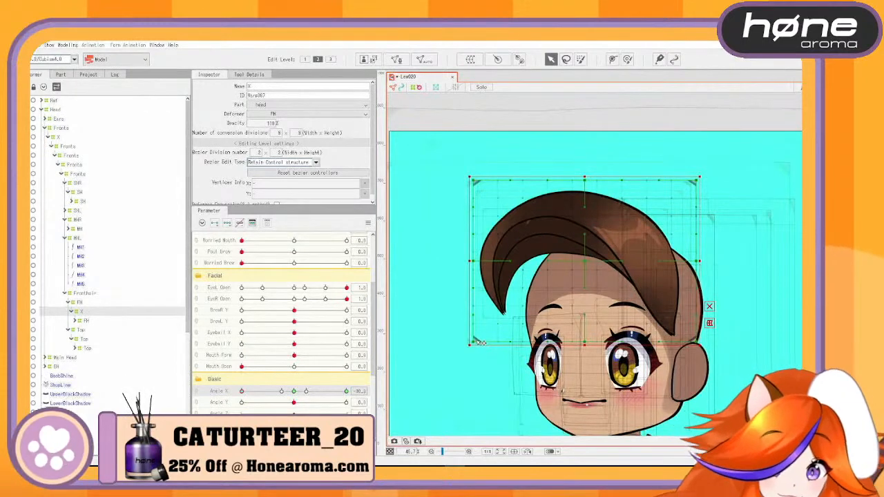
drag(478, 345, 521, 344)
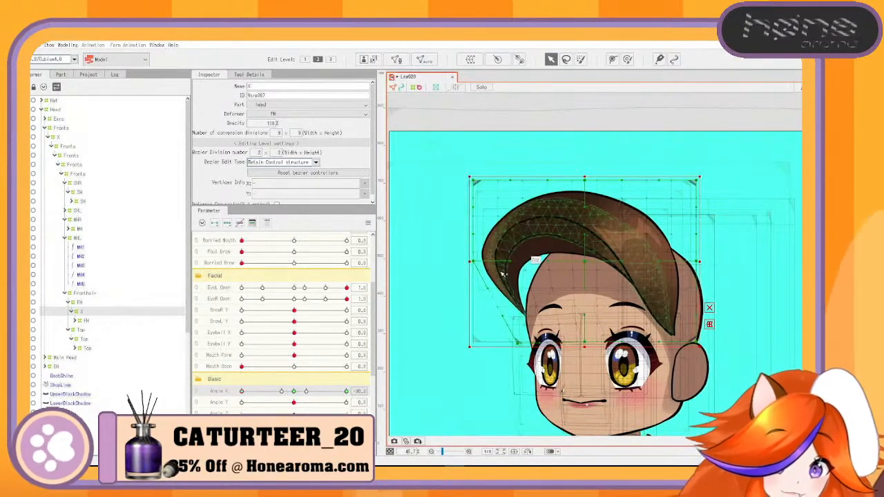
drag(480, 266, 512, 273)
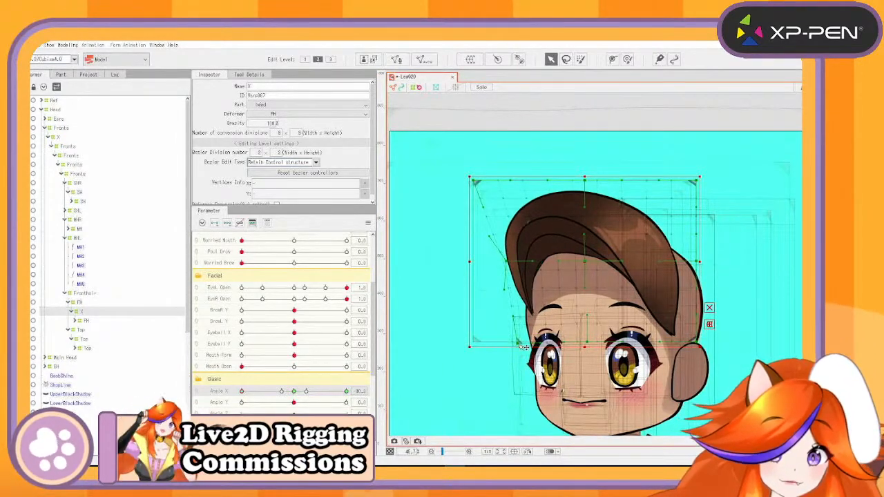
drag(523, 347, 504, 346)
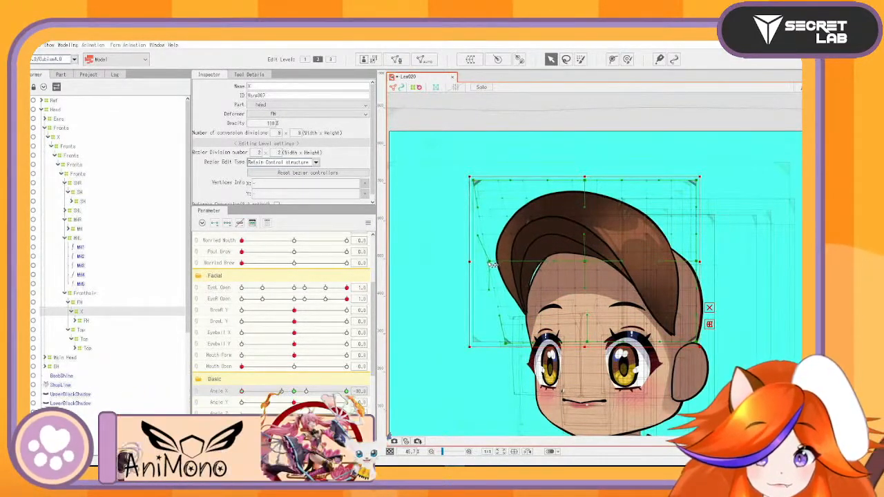
drag(492, 261, 485, 263)
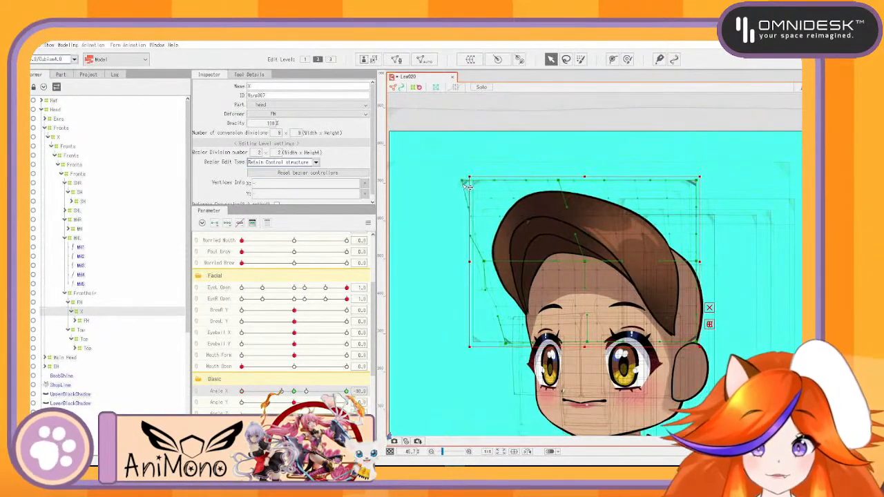
drag(468, 185, 458, 188)
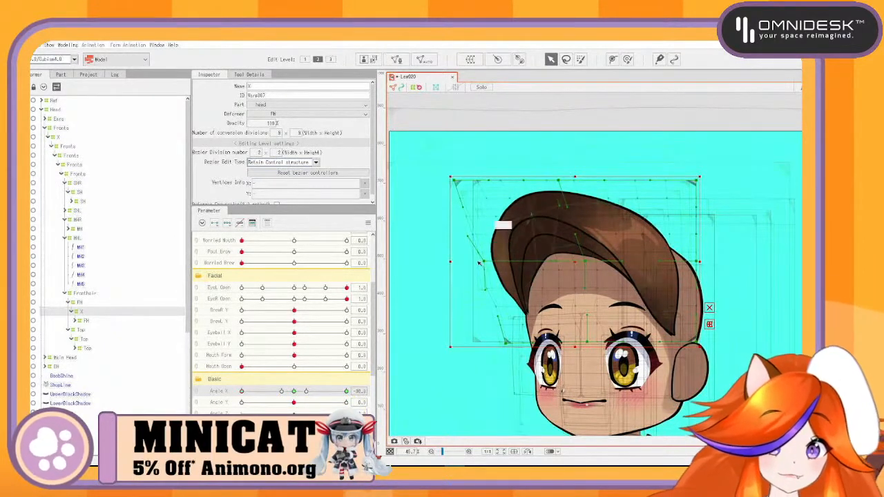
drag(487, 264, 484, 264)
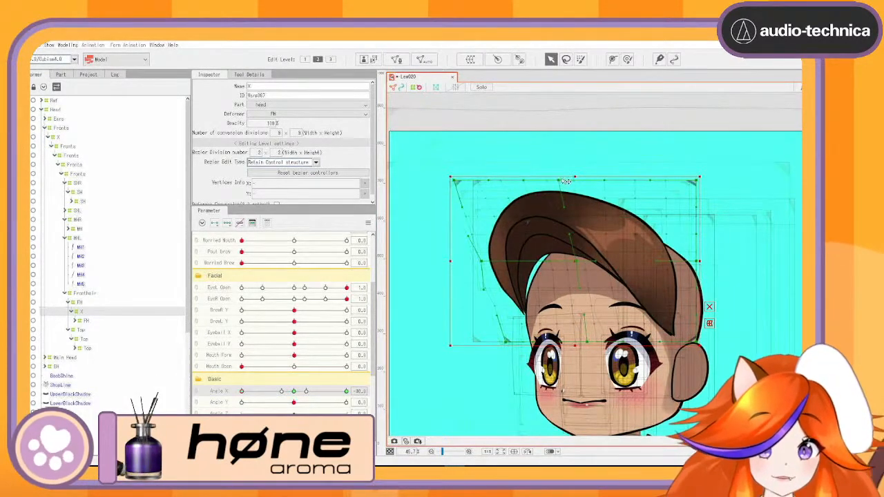
drag(454, 181, 461, 181)
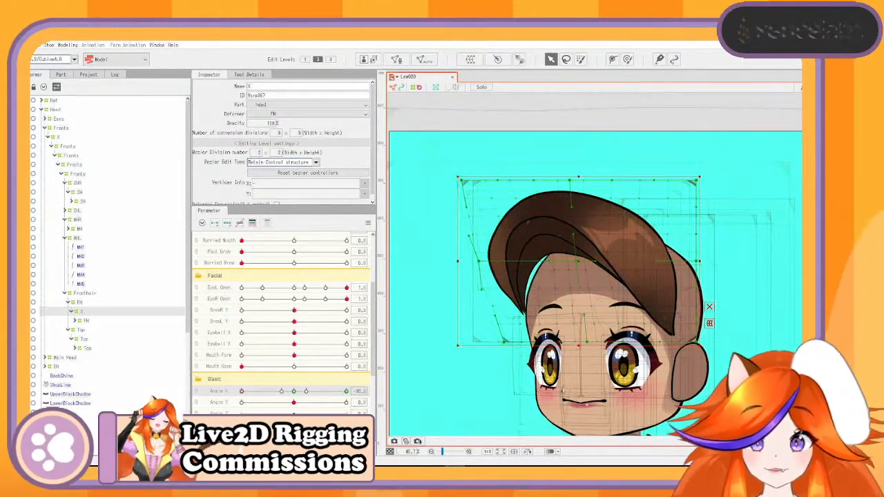
Refine the X deformer's left edge and corners at Angle X -30, lowering the upper-left corner and checking the motion with Angle X
mouse_move(242, 392)
mouse_down()
mouse_move(270, 384)
mouse_move(303, 391)
mouse_move(240, 396)
mouse_up()
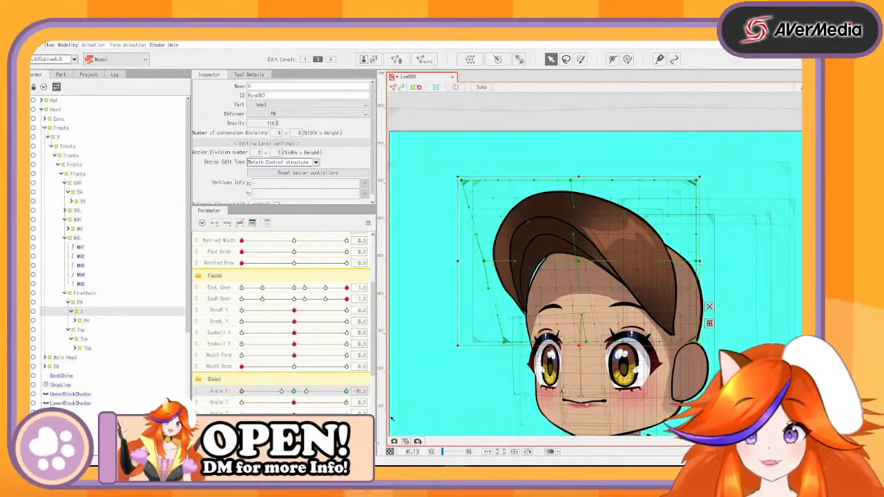
mouse_move(244, 393)
mouse_down()
mouse_move(293, 396)
mouse_move(234, 401)
mouse_up()
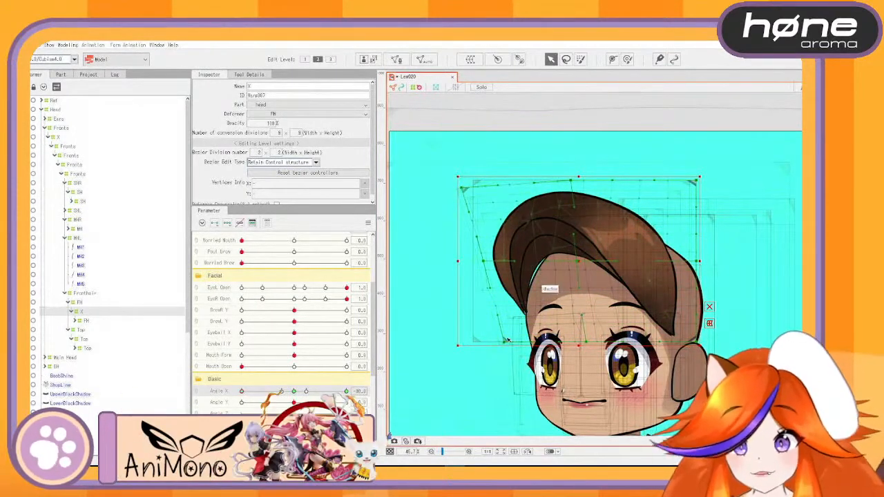
drag(505, 346, 505, 348)
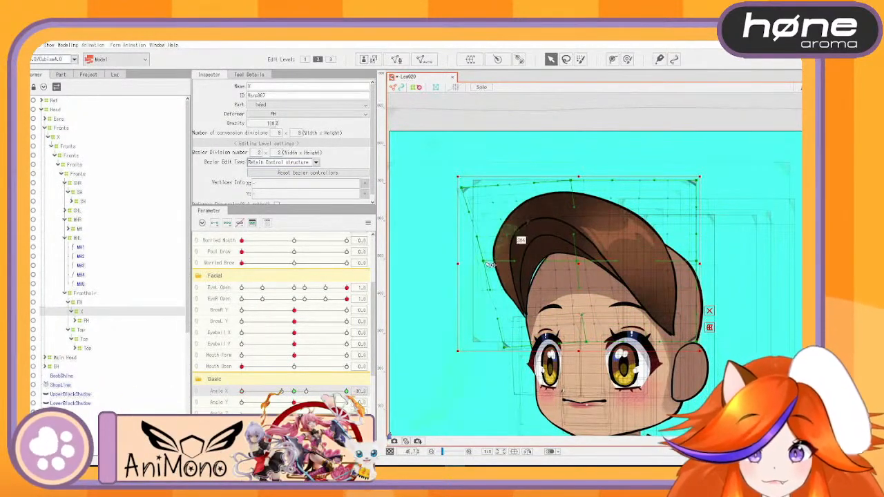
drag(483, 261, 485, 265)
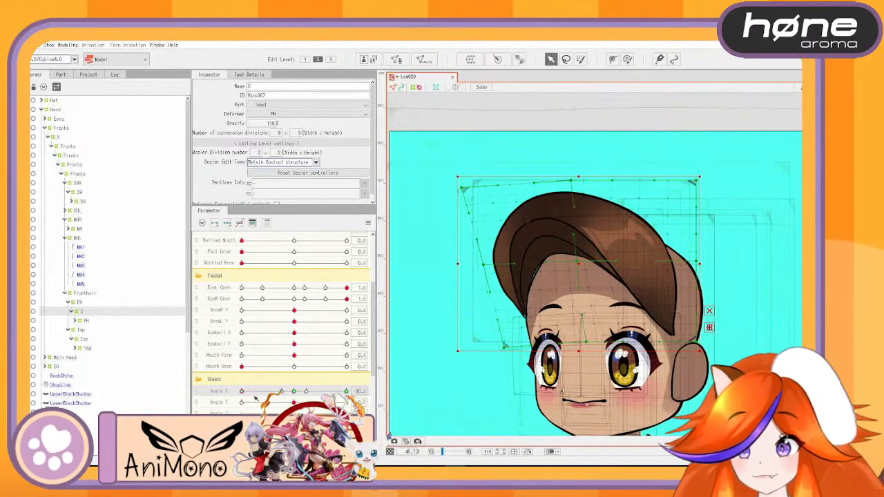
mouse_move(242, 392)
mouse_down()
mouse_move(293, 396)
mouse_move(237, 403)
mouse_up()
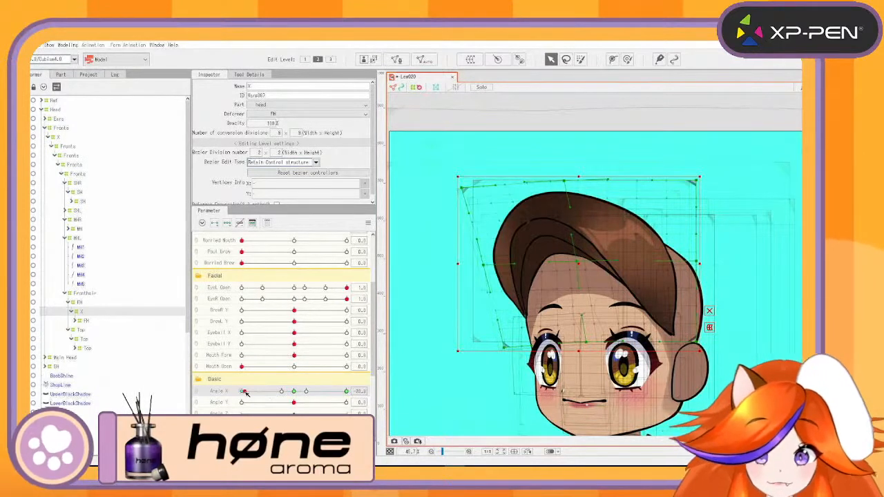
drag(244, 392, 228, 407)
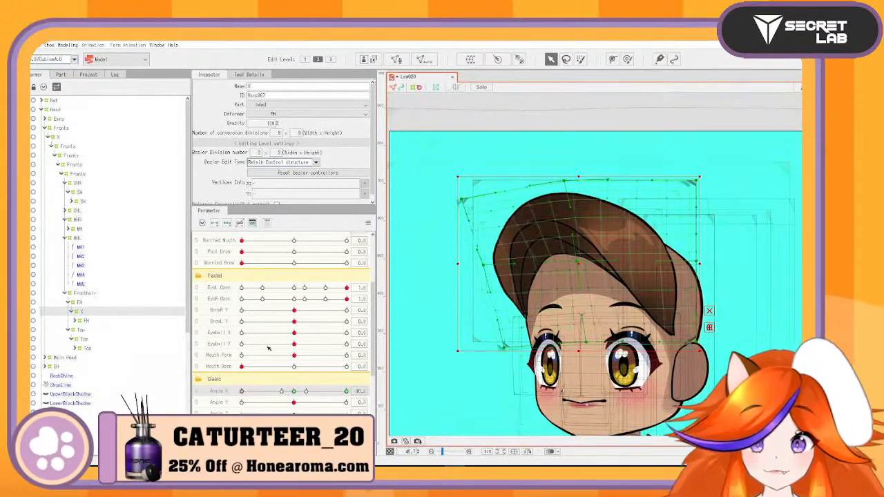
mouse_move(346, 391)
mouse_down()
mouse_move(295, 391)
mouse_move(346, 391)
mouse_up()
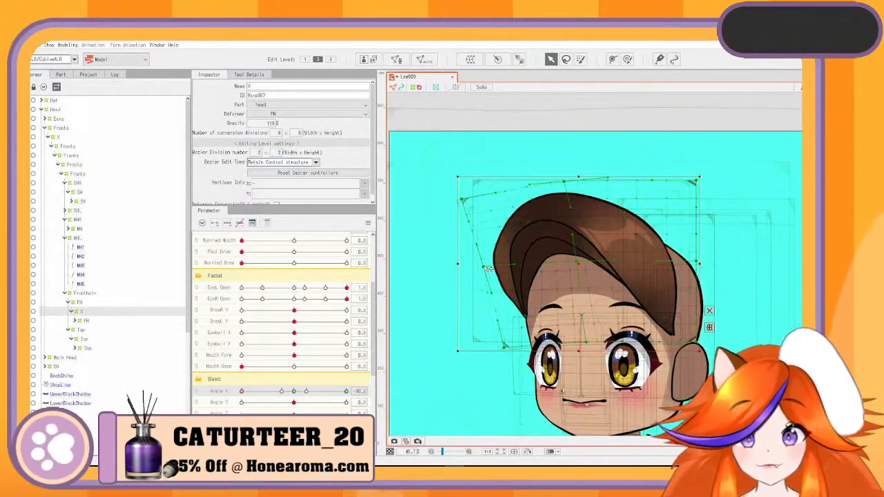
drag(484, 267, 486, 246)
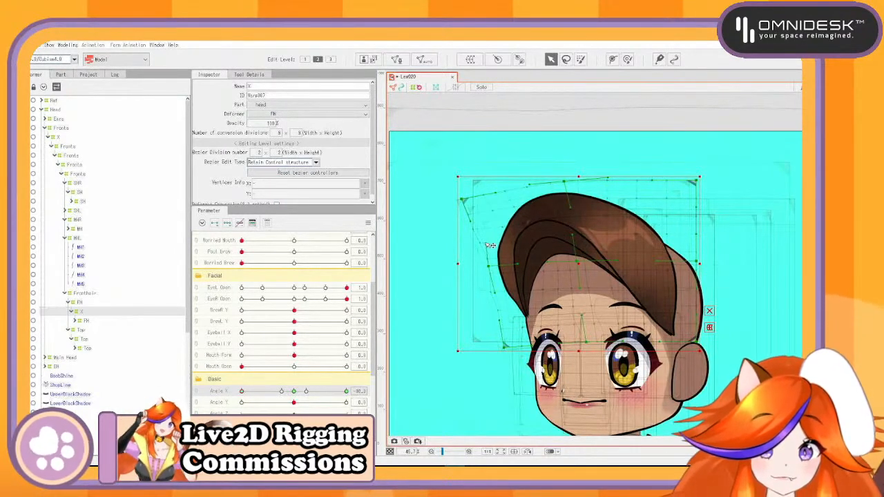
Set the conversion divisions of the outer FH, X and two nested FH warp deformers to 14 × 14
click(76, 321)
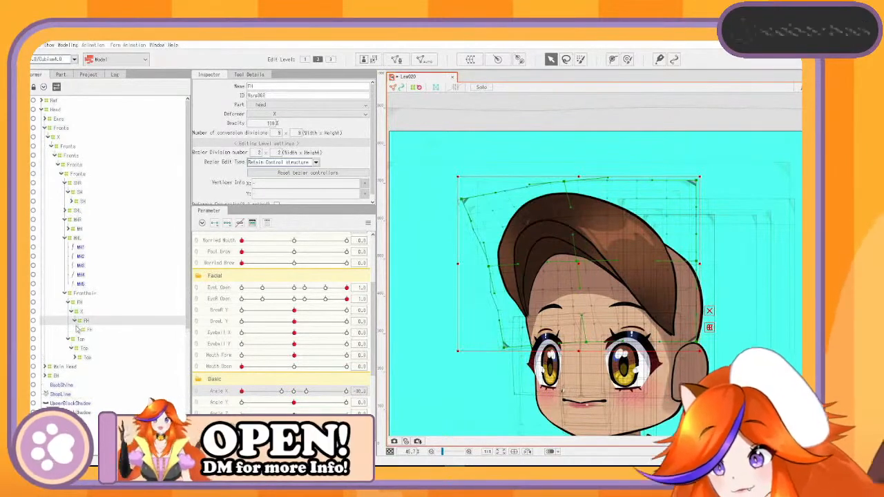
click(83, 304)
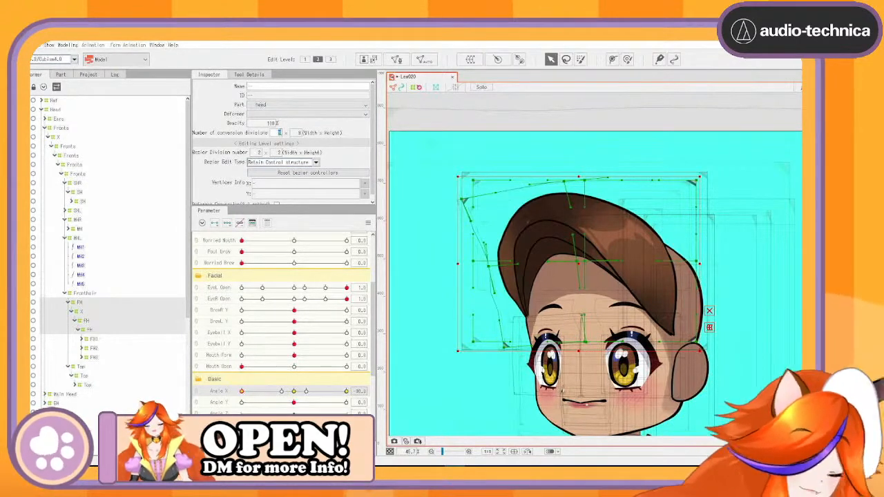
click(281, 132)
text(14)
key(Return)
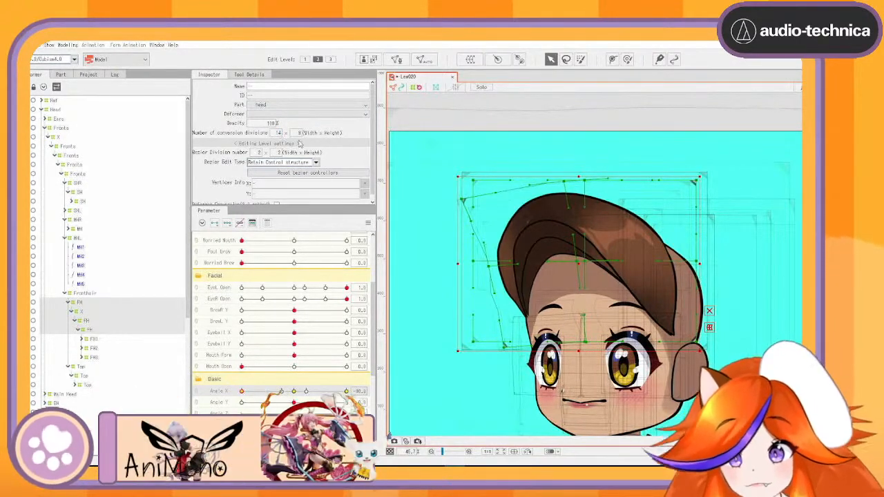
click(298, 133)
text(14)
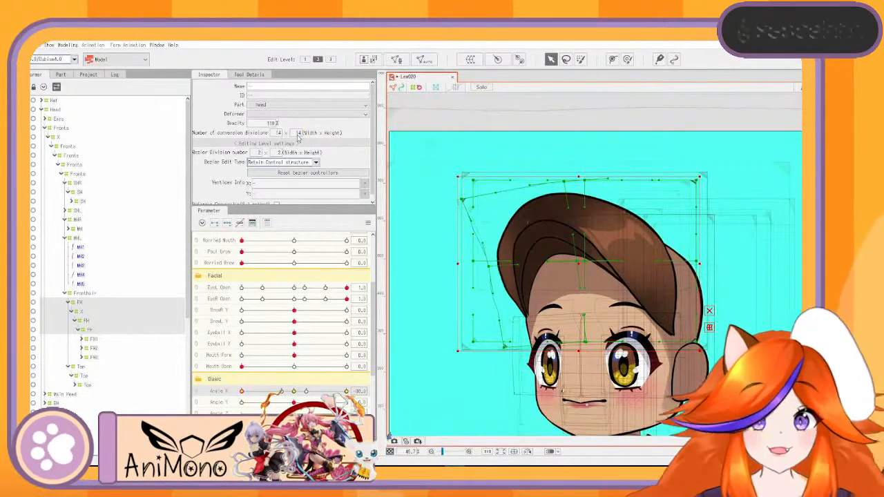
key(Return)
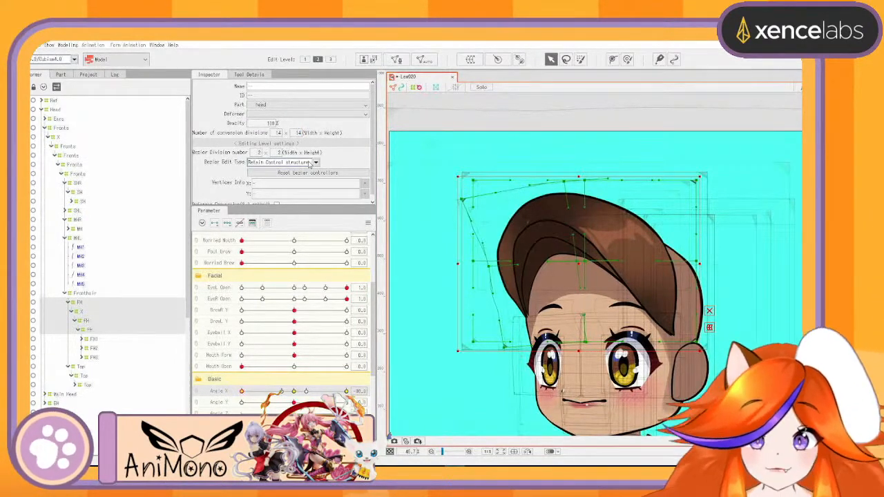
Curve the upper-left edge of the front hair's X deformer at Angle X -30 by bending its middle-left and corner bezier handles
click(82, 312)
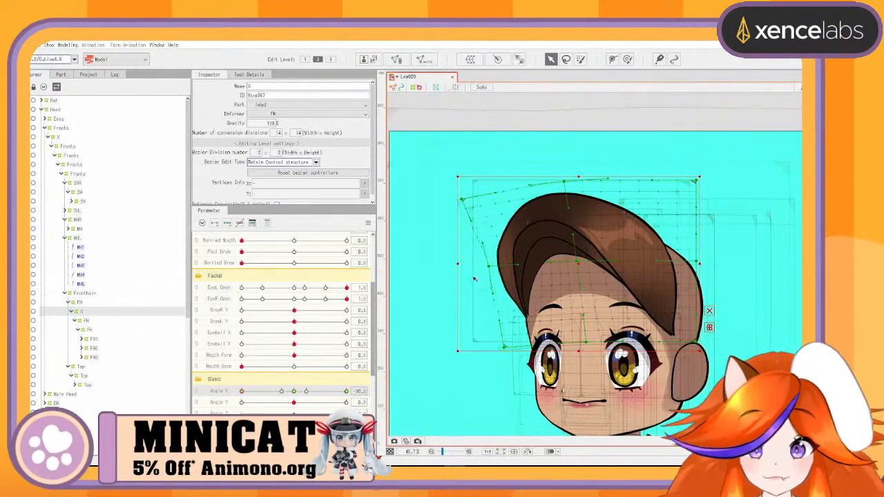
scroll(492, 230, up, 3)
mouse_move(480, 213)
mouse_down()
mouse_move(491, 219)
mouse_move(416, 223)
mouse_up()
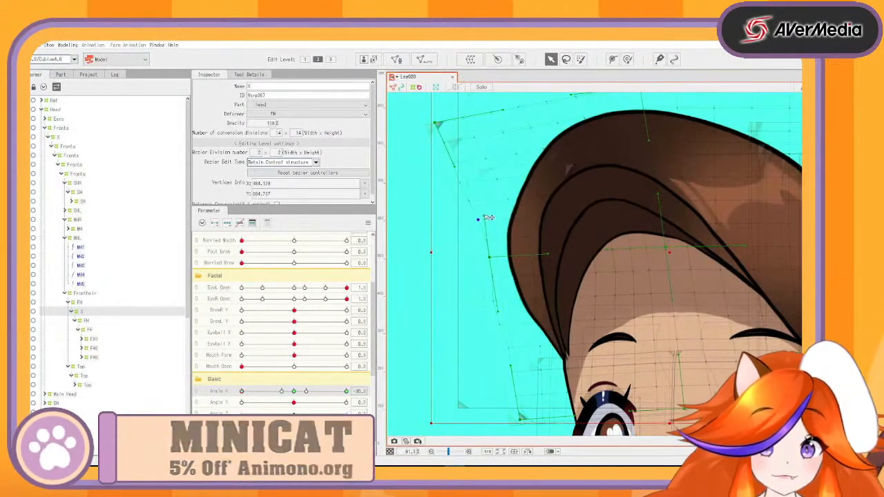
drag(481, 212, 500, 209)
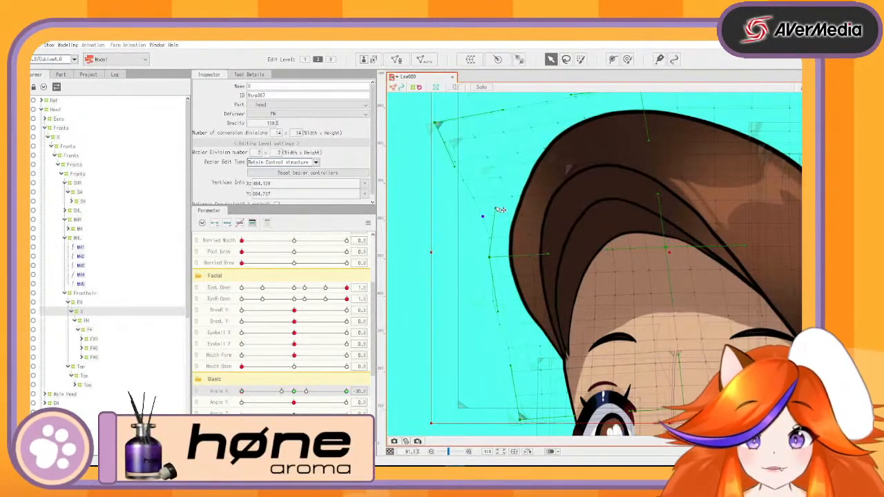
drag(455, 167, 437, 166)
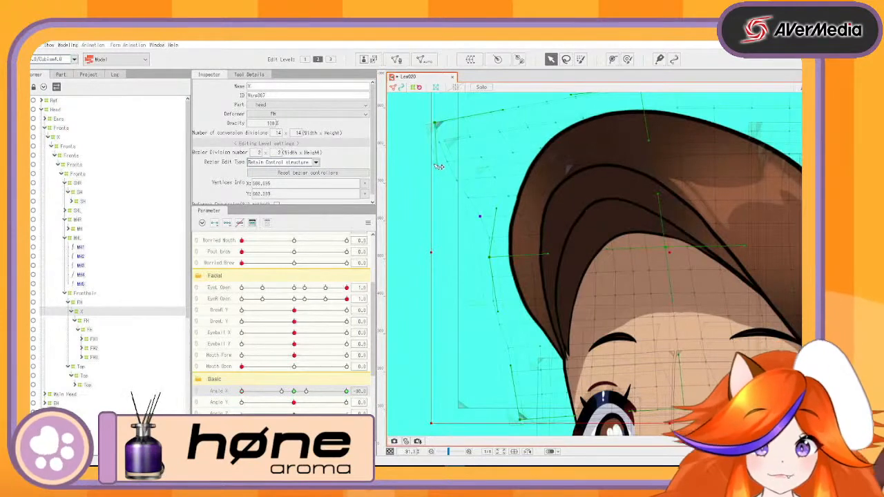
scroll(590, 237, down, 6)
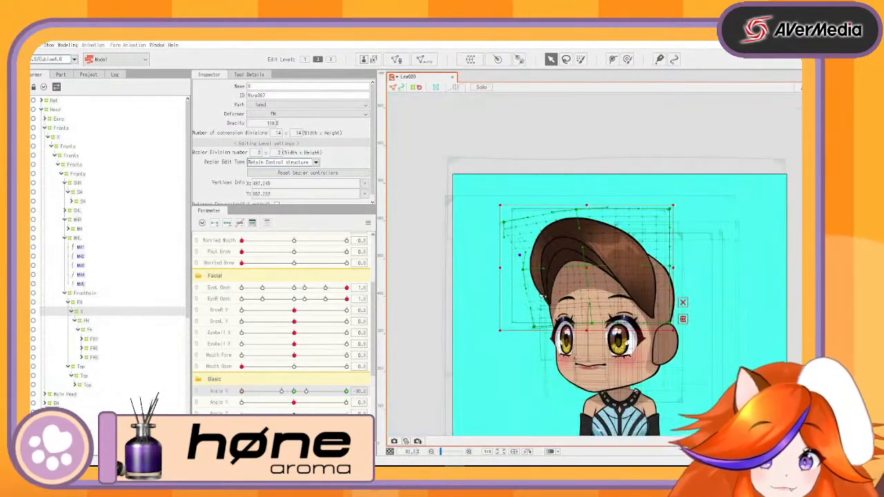
Nudge the X deformer's lower-left corner slightly outward at Angle X -30 and check the hair's motion with Angle X
scroll(537, 324, up, 6)
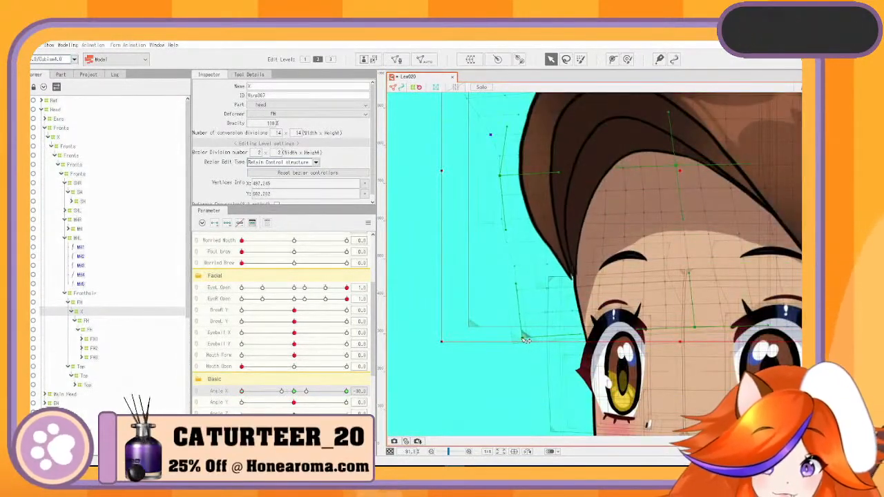
drag(528, 341, 524, 342)
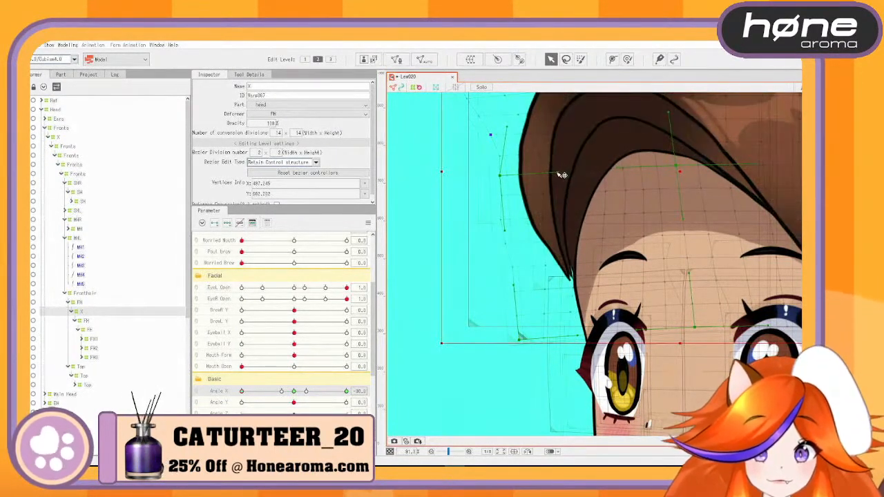
mouse_move(242, 391)
mouse_down()
mouse_move(329, 397)
mouse_move(232, 398)
mouse_up()
scroll(481, 277, down, 3)
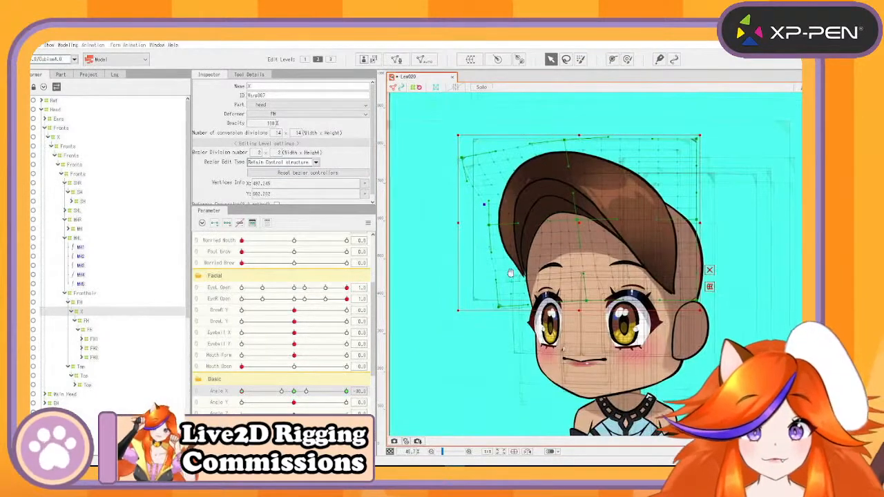
drag(517, 274, 465, 290)
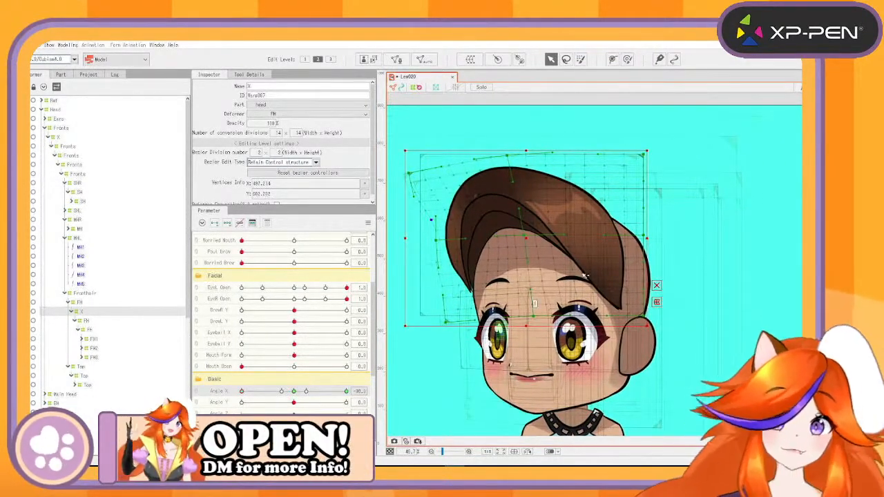
Pull the X deformer's grid inward along the hair's upper-left outline at Angle X -30, and preview the turn with Angle X
scroll(456, 236, up, 3)
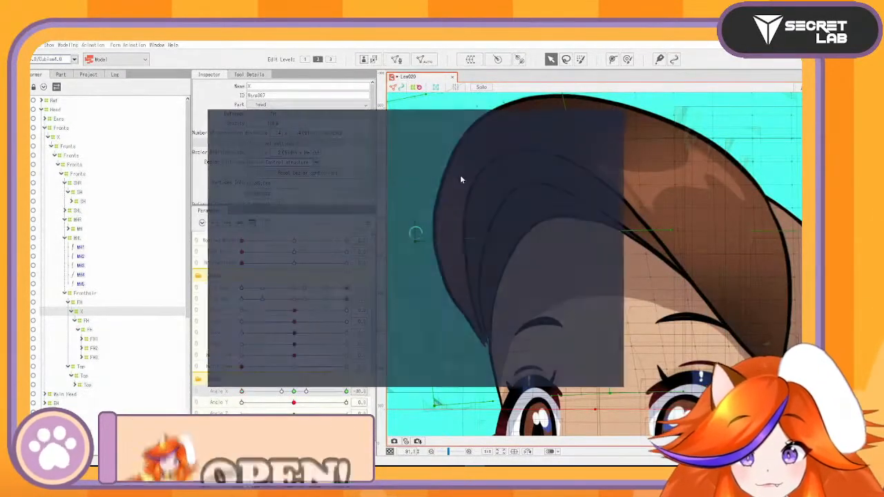
click(617, 118)
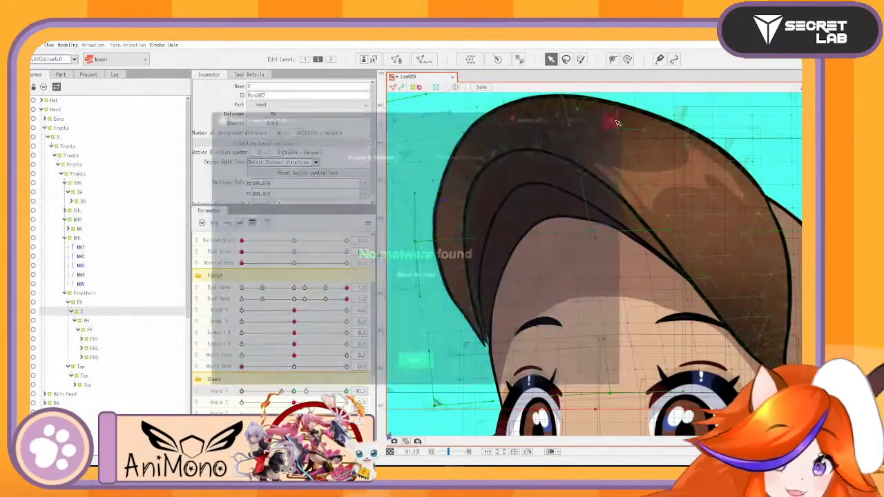
click(449, 184)
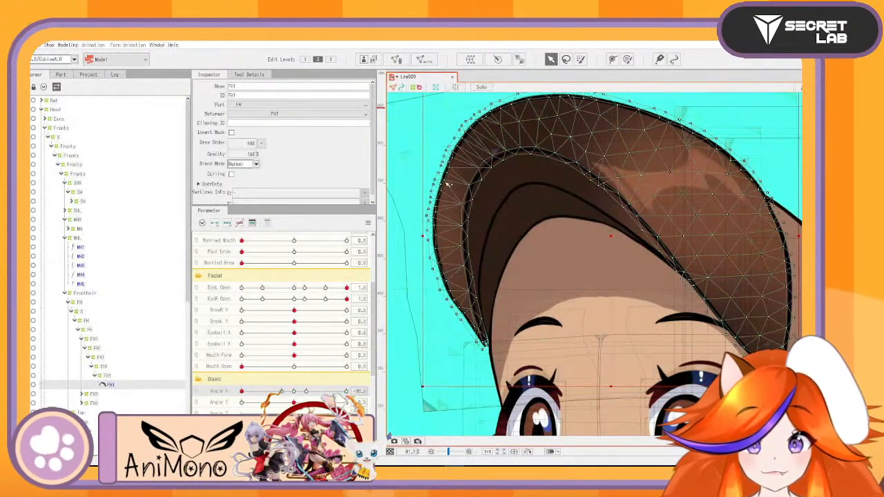
click(82, 312)
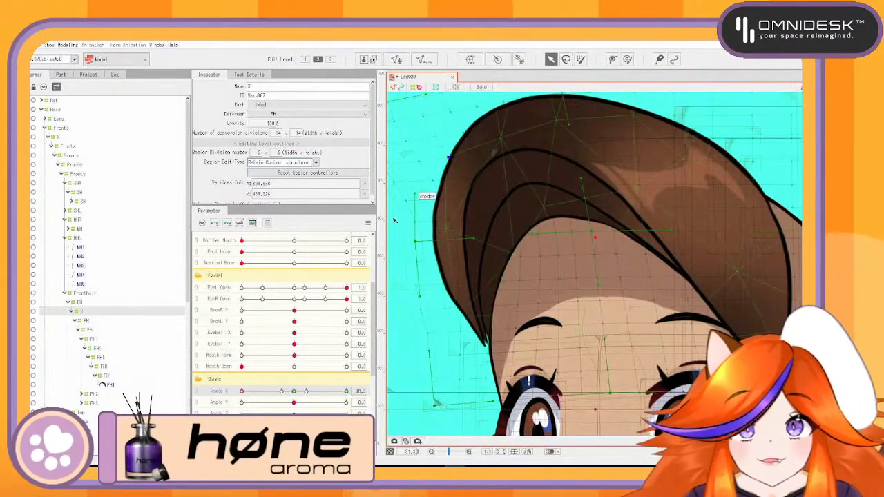
mouse_move(243, 392)
mouse_down()
mouse_move(300, 391)
mouse_move(241, 392)
mouse_up()
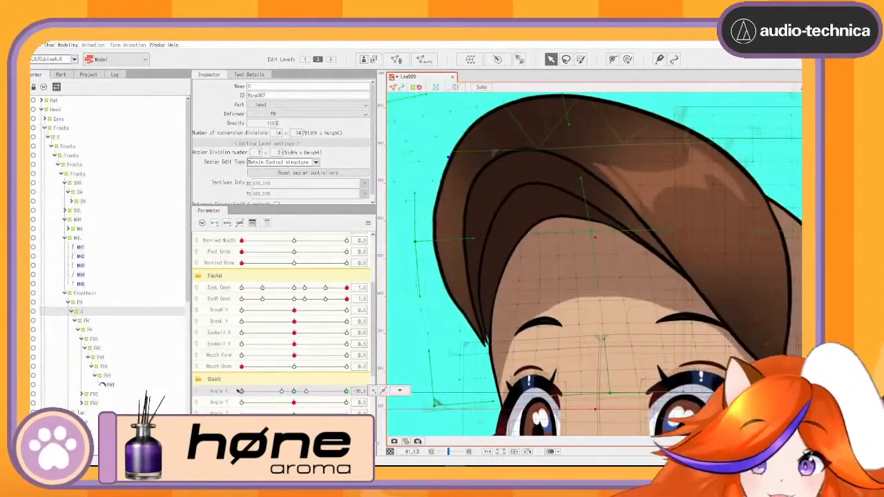
scroll(463, 197, down, 3)
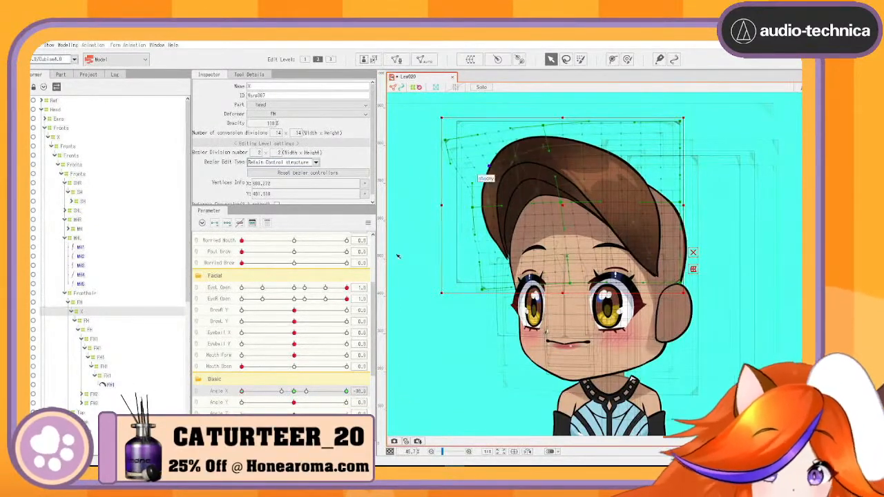
mouse_move(242, 392)
mouse_down()
mouse_move(281, 393)
mouse_move(228, 402)
mouse_up()
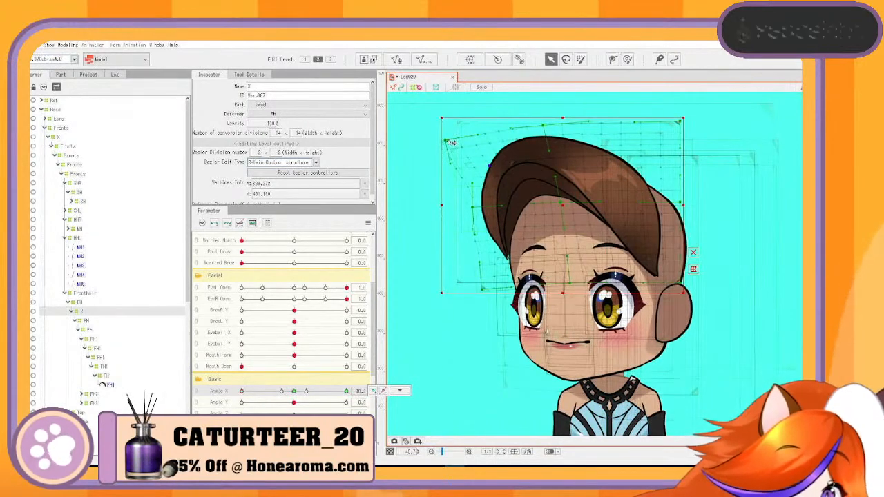
Move the X deformer's upper-left corner inward and its top-middle point slightly right at Angle X -30, checking the turn between adjustments
drag(448, 142, 457, 143)
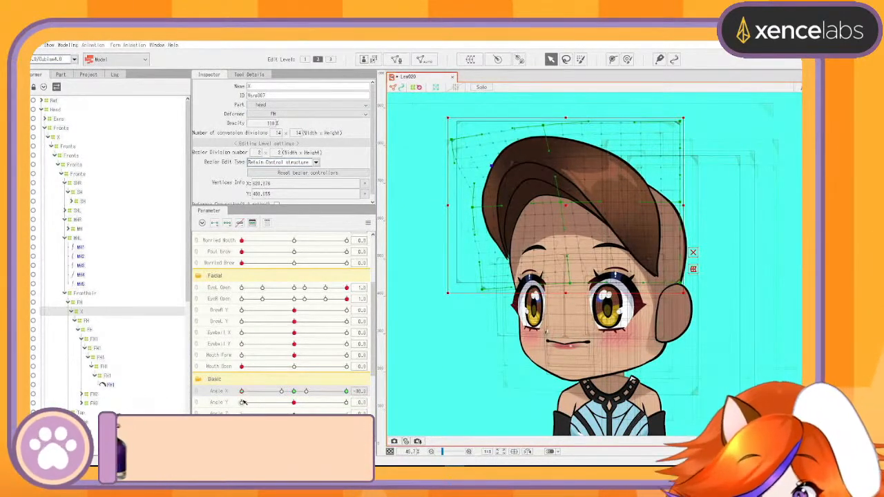
mouse_move(242, 392)
mouse_down()
mouse_move(271, 396)
mouse_move(228, 396)
mouse_up()
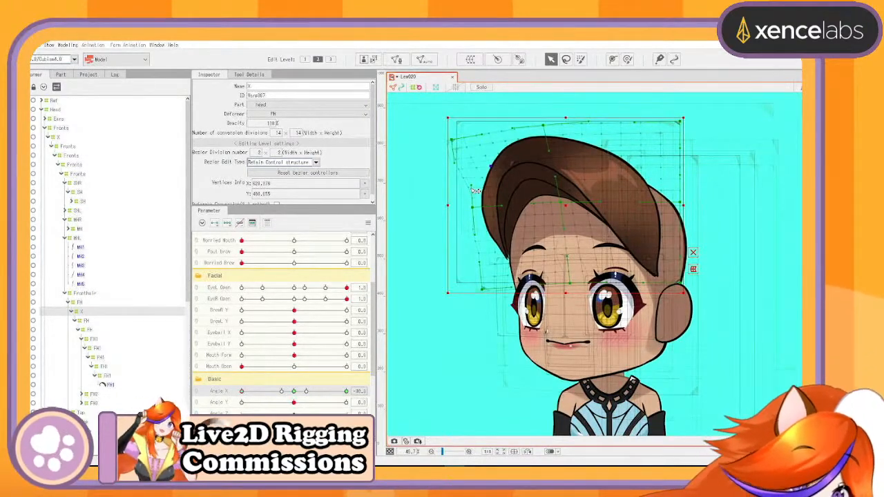
drag(243, 392, 215, 388)
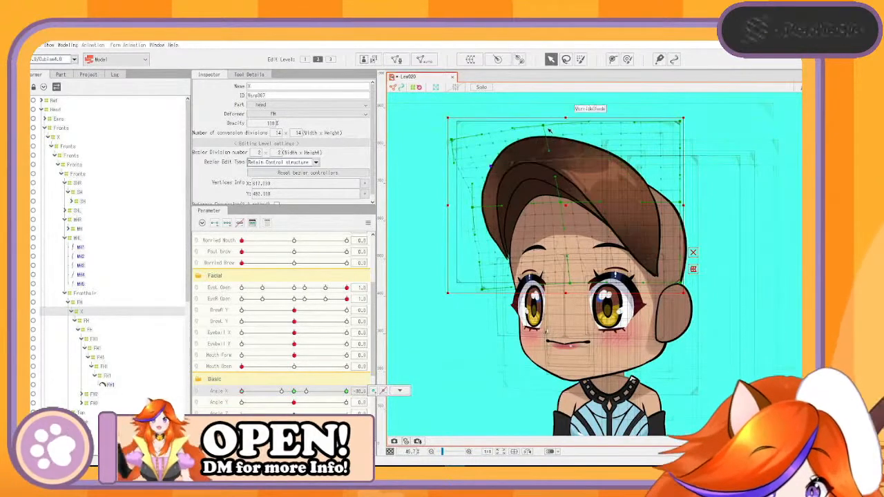
drag(544, 126, 550, 128)
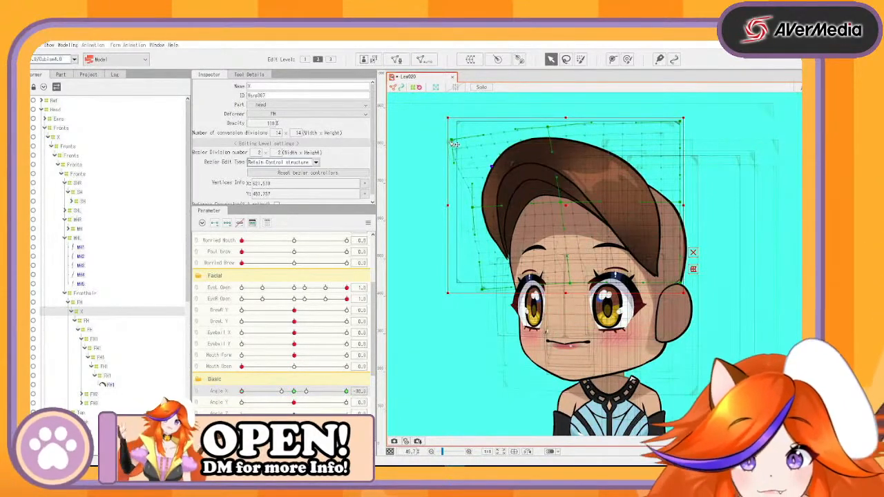
drag(457, 144, 458, 143)
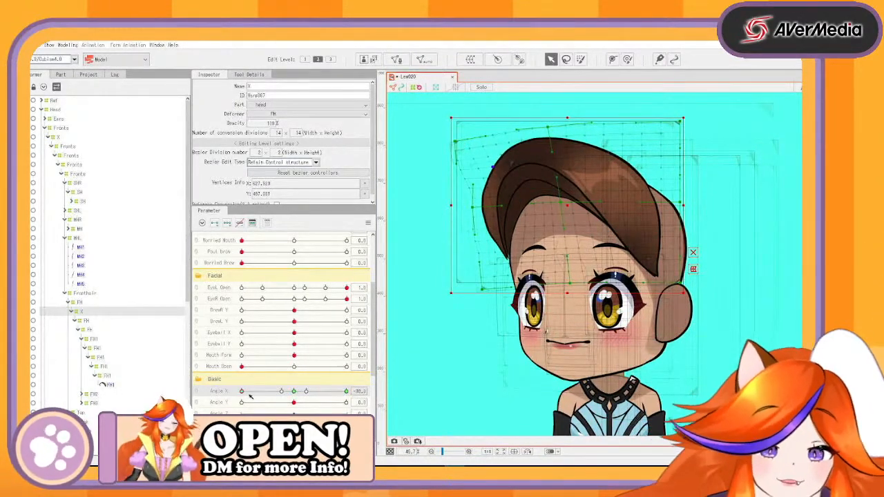
mouse_move(243, 392)
mouse_down()
mouse_move(296, 391)
mouse_move(242, 391)
mouse_up()
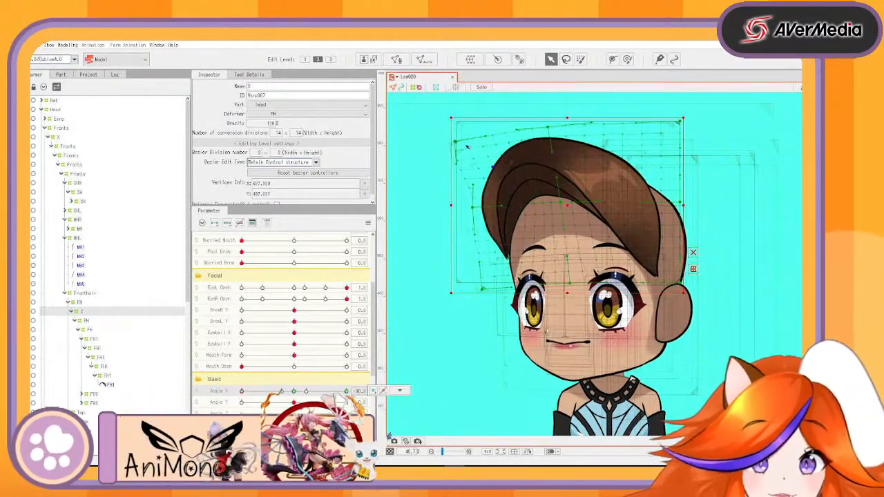
drag(465, 141, 464, 141)
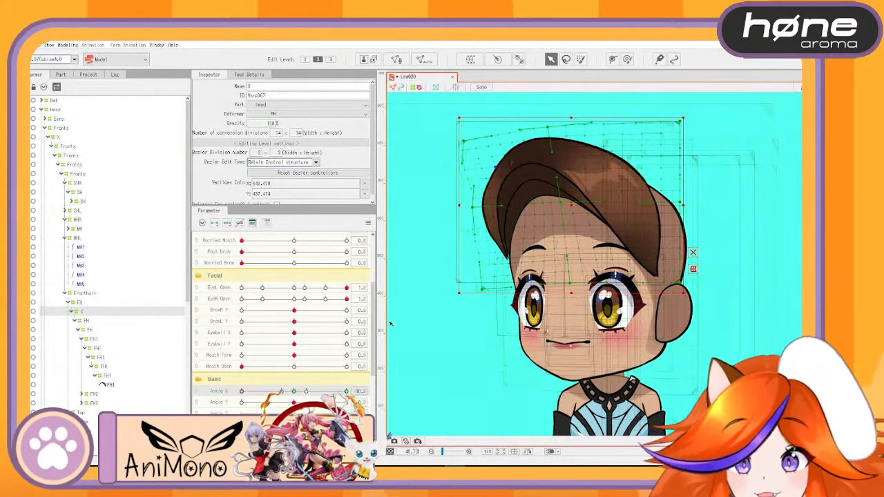
Shift the X deformer's middle-left point inward and raise its lower-left corner at Angle X -30, testing the result with Angle X
mouse_move(242, 391)
mouse_down()
mouse_move(294, 393)
mouse_move(232, 406)
mouse_up()
drag(474, 208, 479, 210)
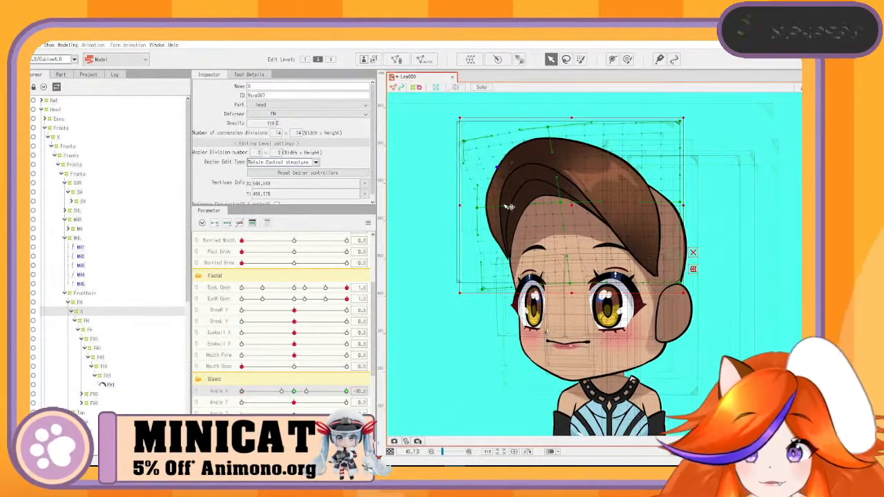
click(58, 137)
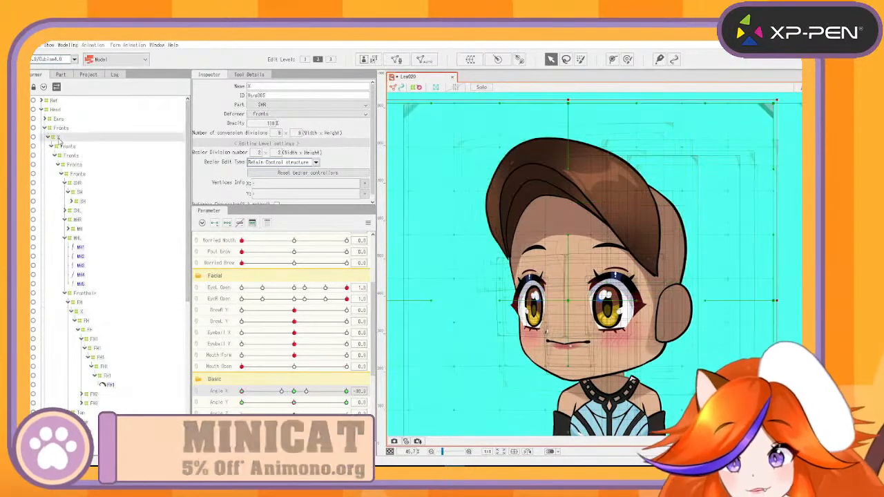
click(84, 312)
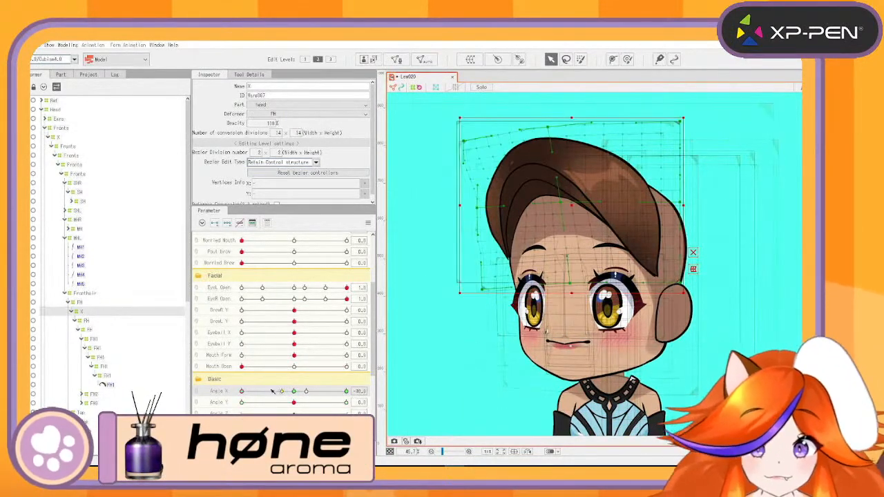
mouse_move(242, 391)
mouse_down()
mouse_move(297, 392)
mouse_move(230, 392)
mouse_up()
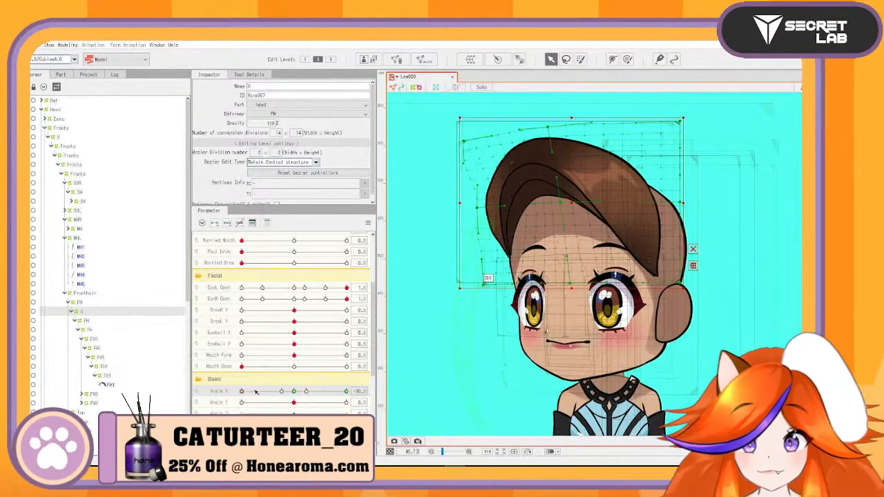
drag(256, 392, 223, 392)
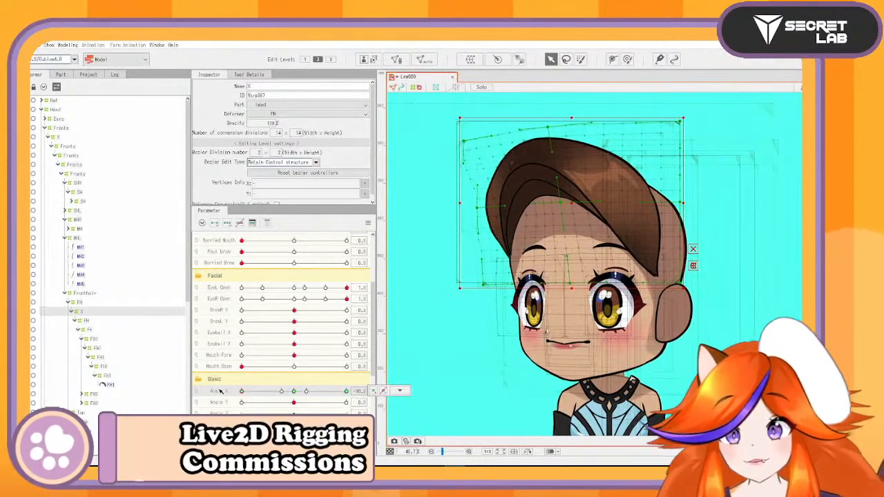
At Angle X 30, pull the X deformer's lower-right corner inward and bulge its right edge outward around the middle-right point
drag(242, 392, 351, 395)
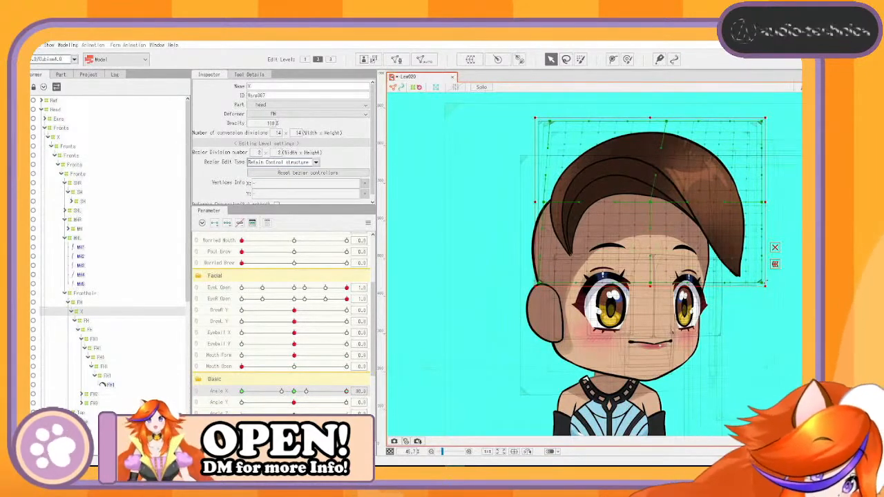
drag(754, 291, 722, 282)
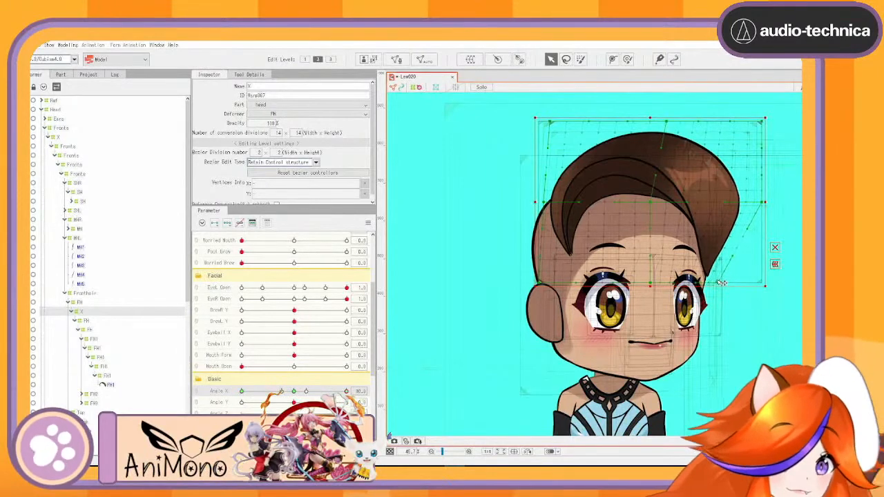
drag(751, 231, 714, 283)
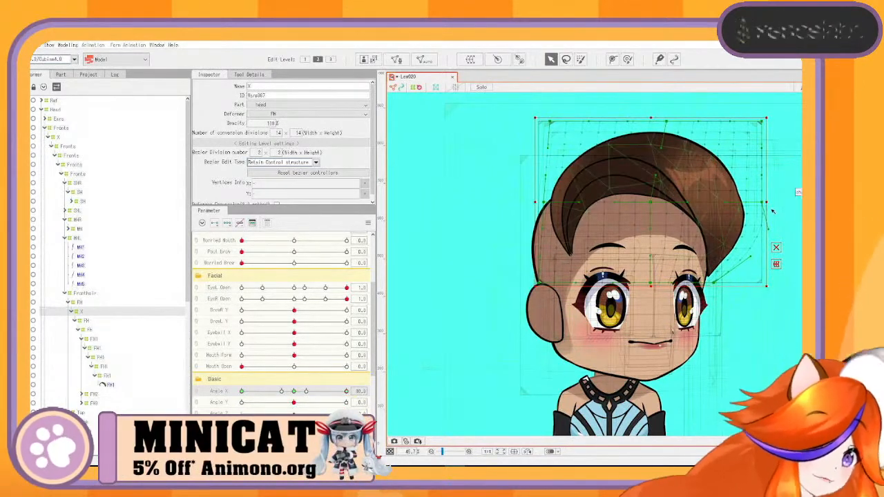
drag(763, 203, 770, 202)
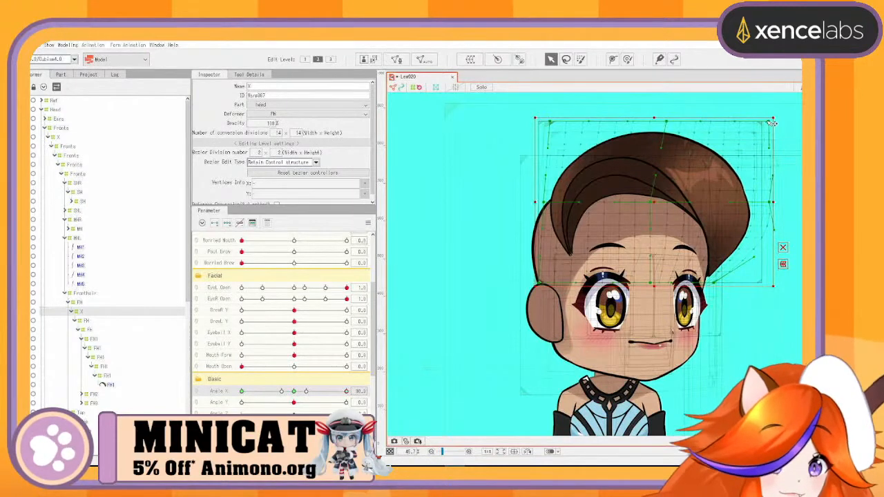
Shift the X deformer's top-middle point right and adjust its centre curve at Angle X 30, checking the motion with Angle X
drag(671, 127, 682, 127)
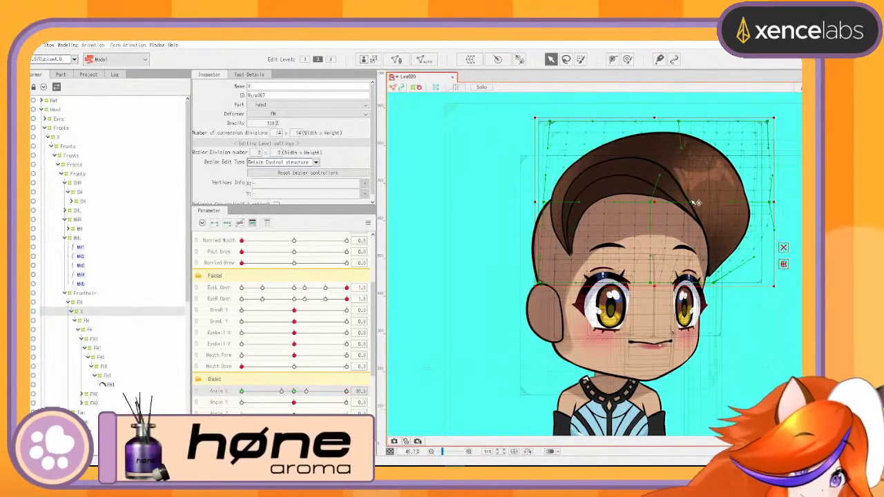
drag(694, 203, 706, 205)
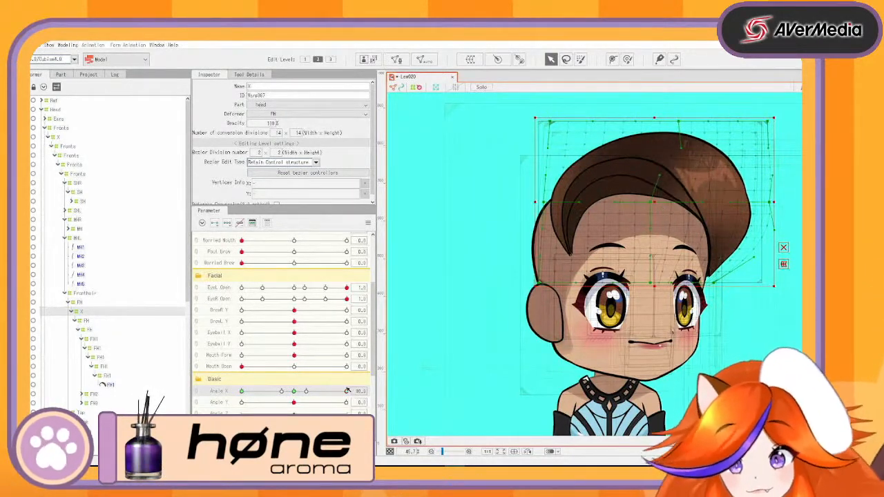
mouse_move(347, 391)
mouse_down()
mouse_move(259, 392)
mouse_move(212, 408)
mouse_move(279, 395)
mouse_move(198, 413)
mouse_move(260, 397)
mouse_move(362, 391)
mouse_up()
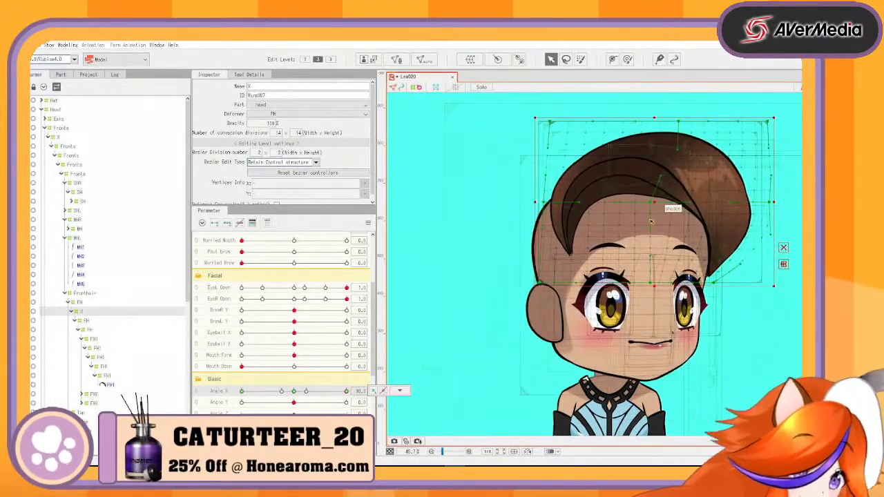
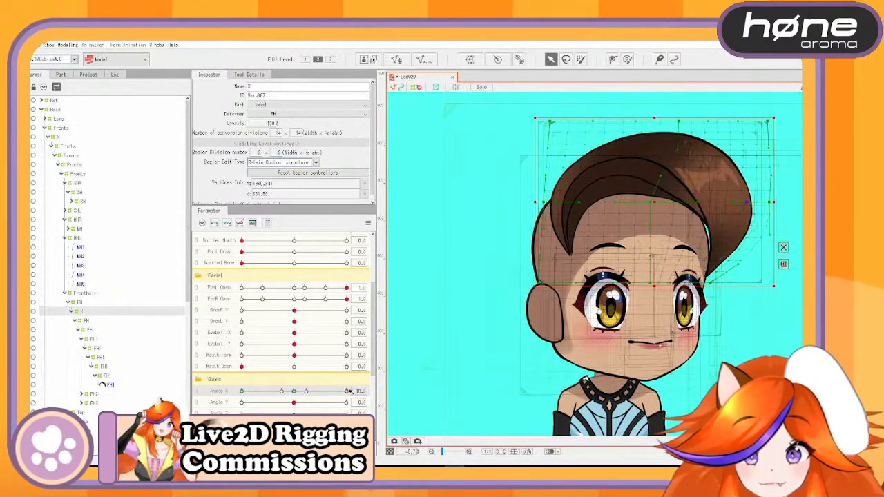
Compare both extremes of Angle X, then lower the X deformer's upper-left corner slightly at Angle X -30
drag(350, 391, 228, 400)
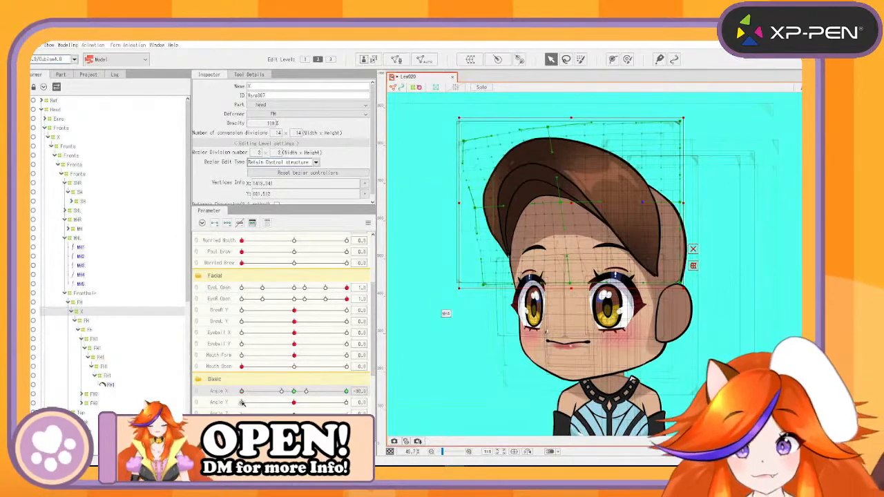
drag(242, 392, 366, 376)
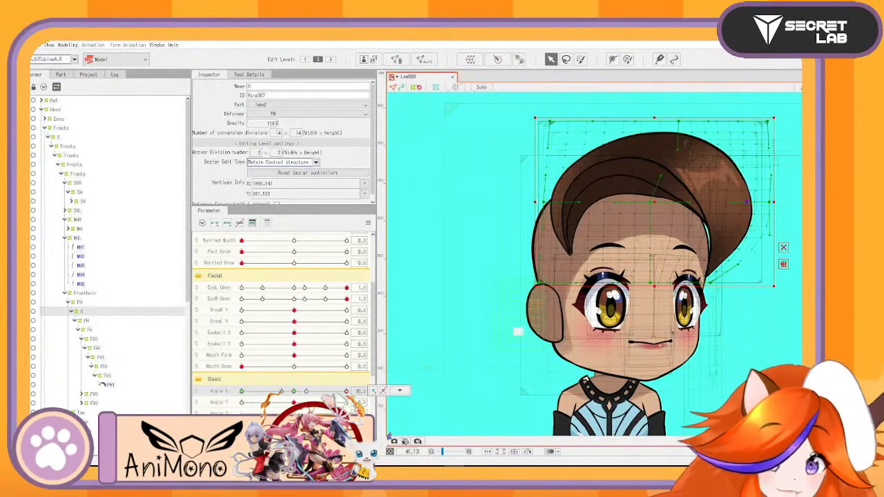
drag(347, 392, 235, 402)
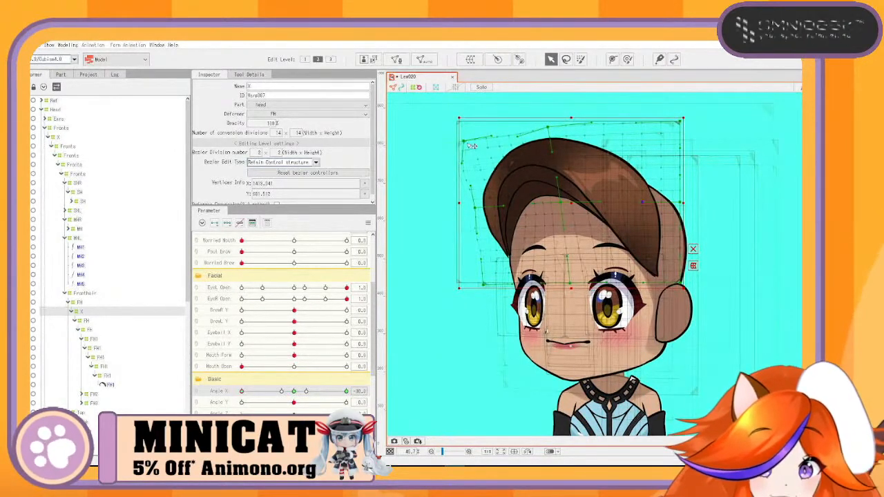
drag(466, 146, 466, 147)
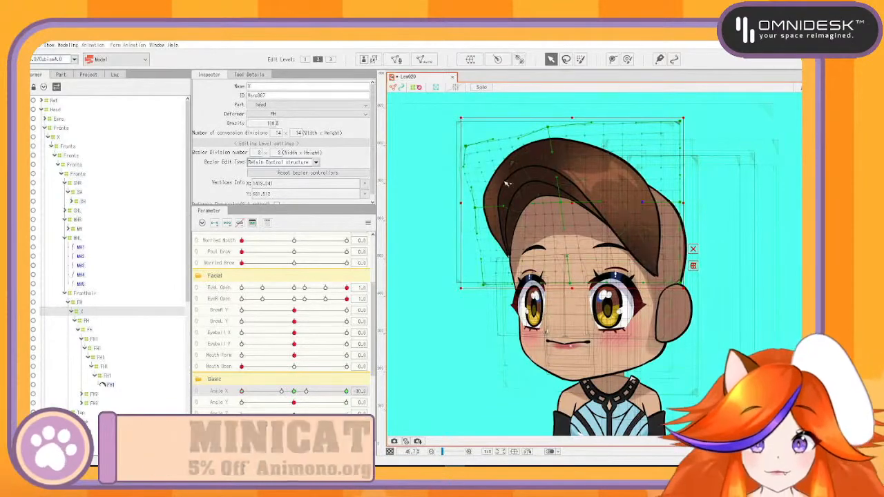
At Angle X 30, lower the X deformer's upper-right corner and middle-right point slightly, then return Angle X to 0
drag(242, 392, 373, 370)
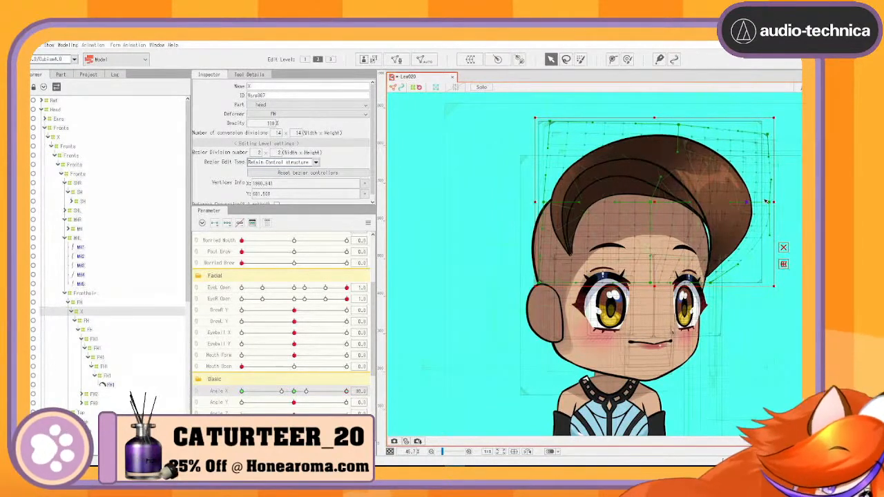
drag(772, 204, 771, 210)
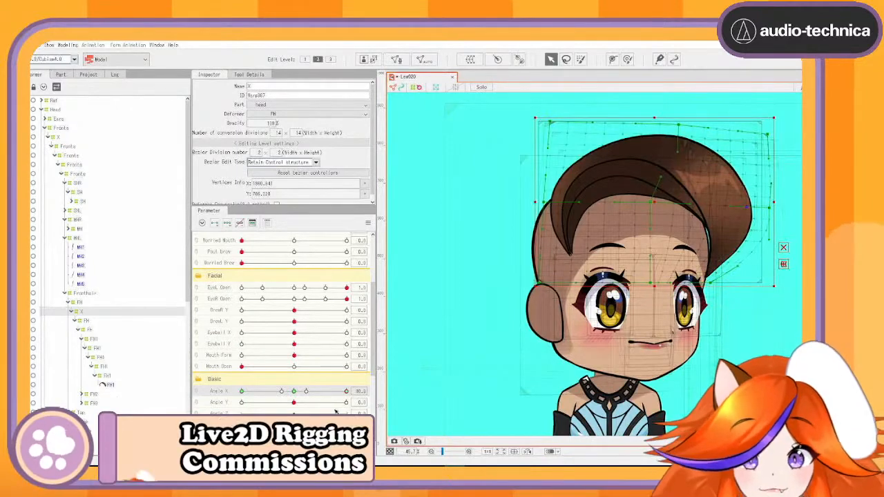
drag(342, 394, 294, 396)
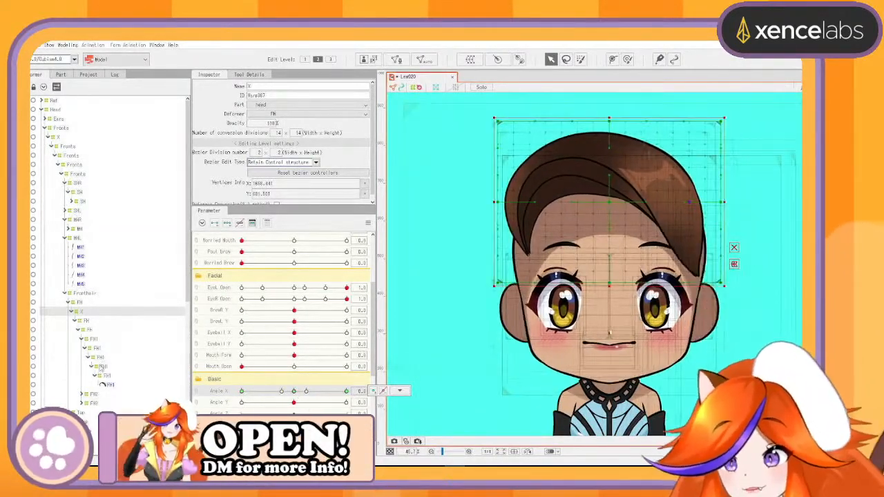
Rename the inner warp deformers directly under FH1, FH2 and FH3 to X and give them three keyforms on Angle X
click(101, 359)
click(101, 351)
click(83, 395)
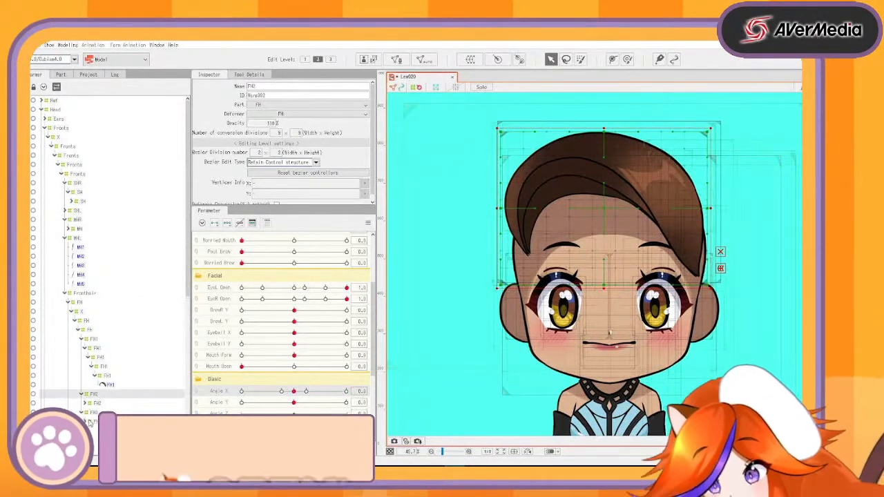
click(96, 358)
click(101, 350)
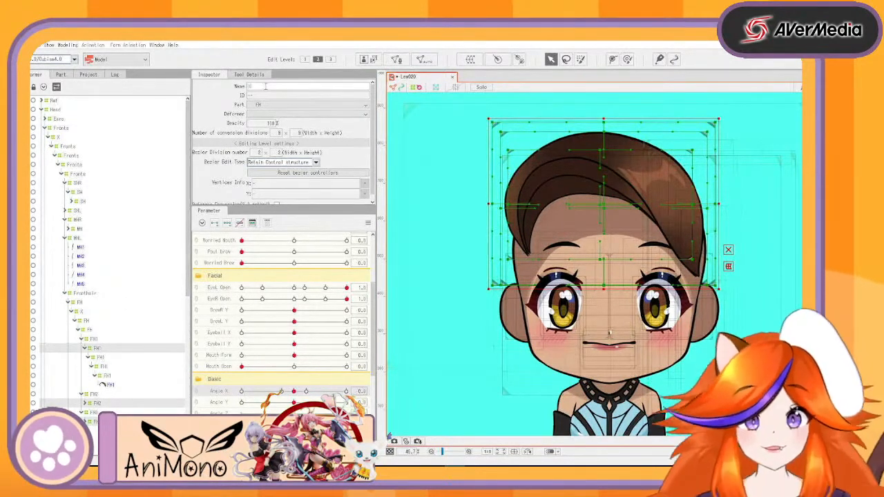
key(Return)
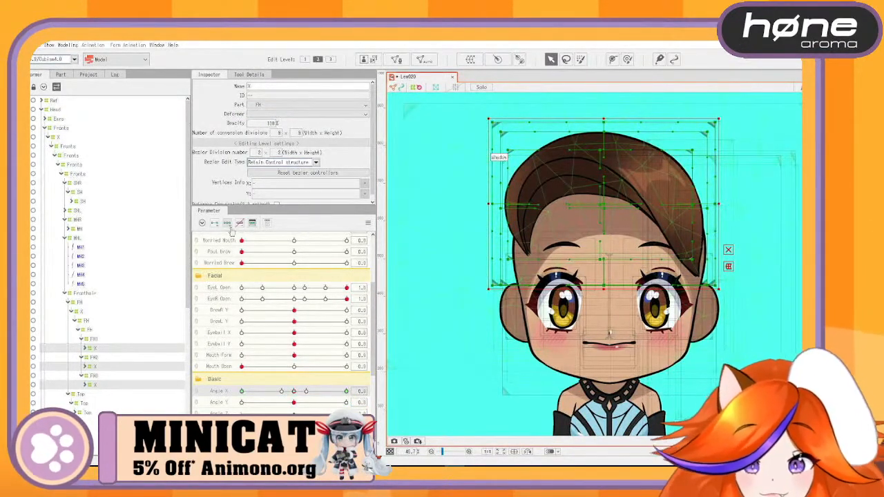
At Angle X -30, pull the upper-left corner of FH1's X deformer outward, its lower-left corner inward, and adjust its middle-left point
drag(294, 392, 240, 395)
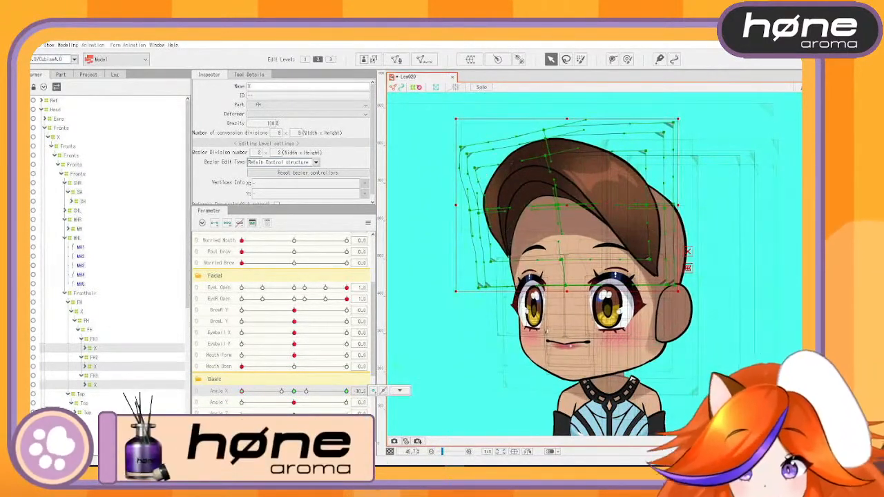
click(109, 349)
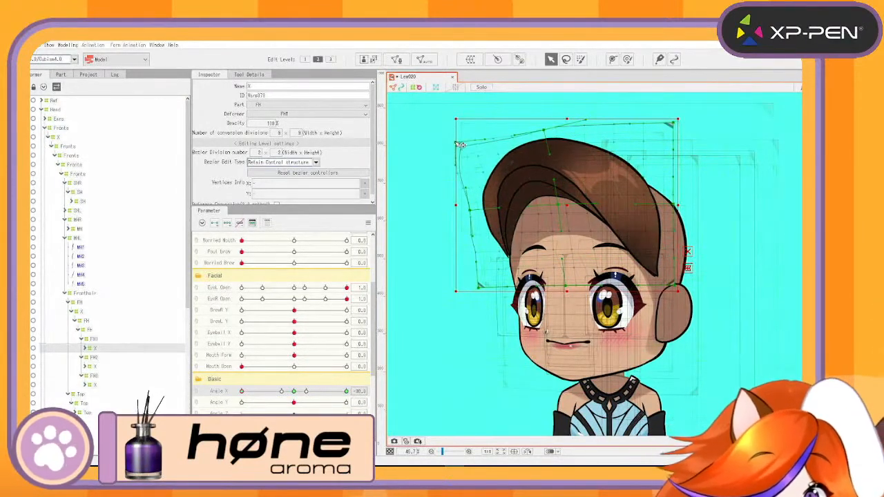
drag(456, 145, 455, 146)
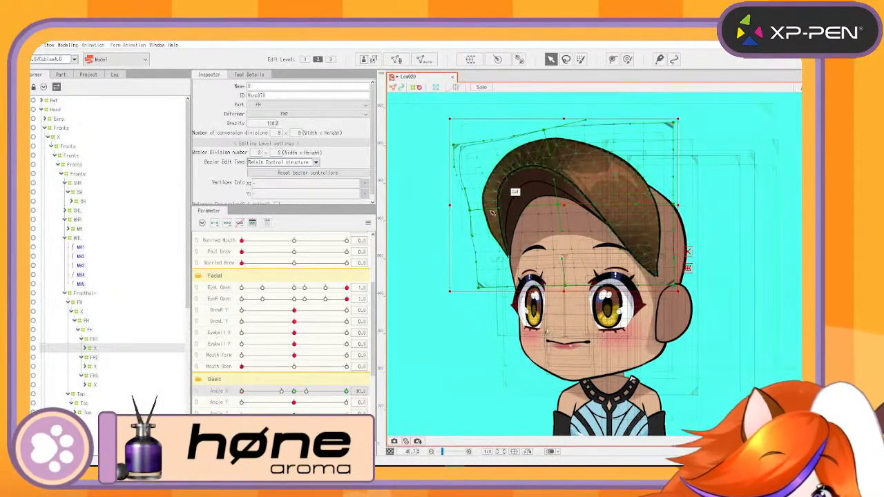
drag(498, 209, 494, 209)
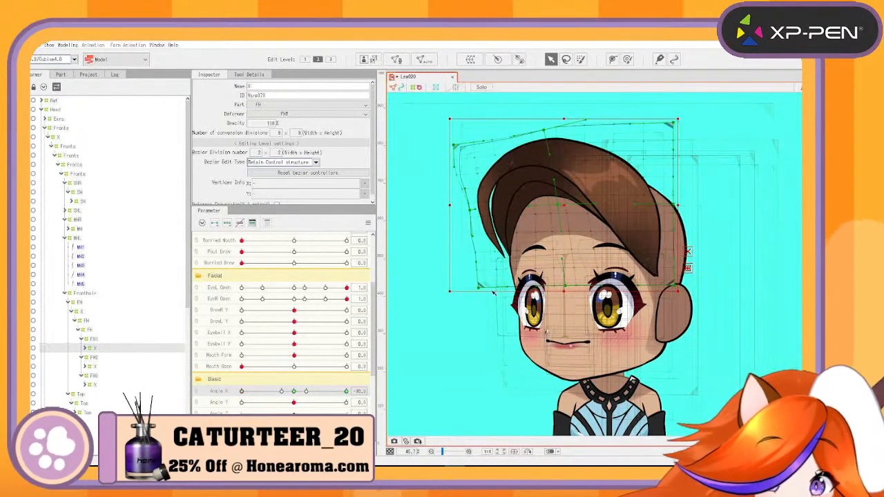
drag(479, 286, 494, 292)
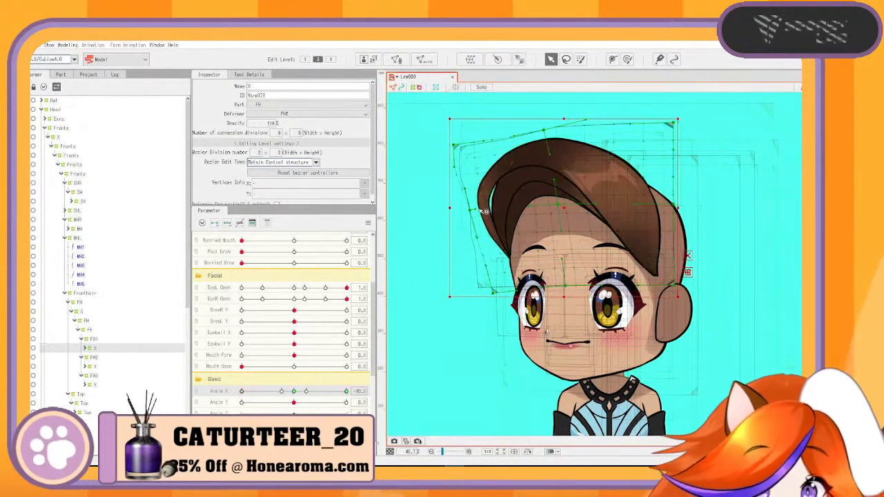
drag(482, 210, 473, 213)
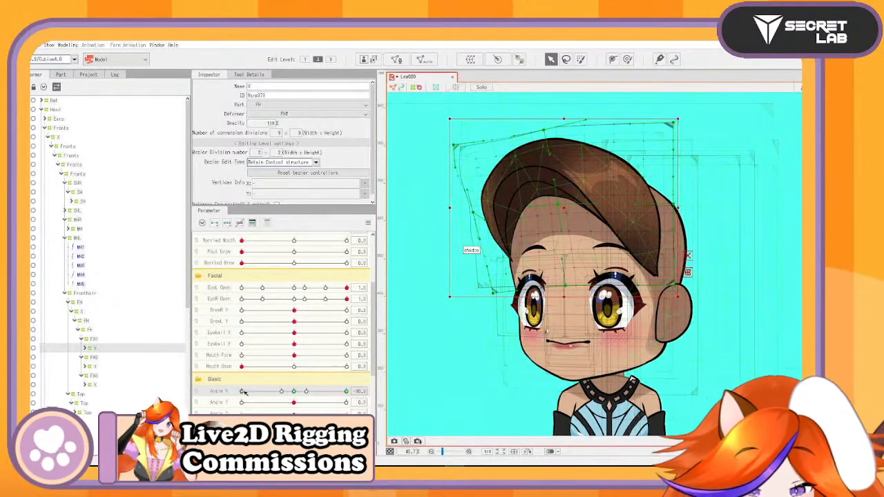
Refine the left edge of FH1's X deformer at Angle X -30, raising its lower-left and upper-left corners and testing the turn between adjustments
mouse_move(243, 393)
mouse_down()
mouse_move(292, 393)
mouse_move(242, 392)
mouse_up()
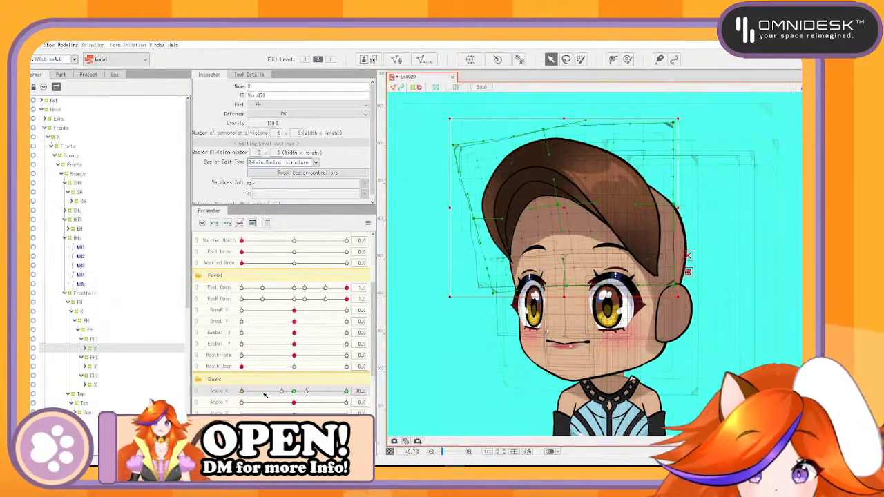
drag(265, 394, 242, 392)
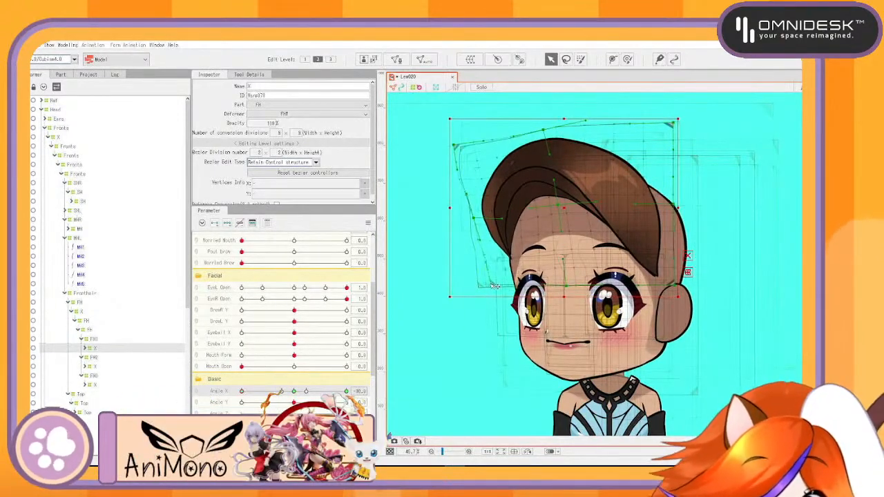
drag(491, 284, 490, 283)
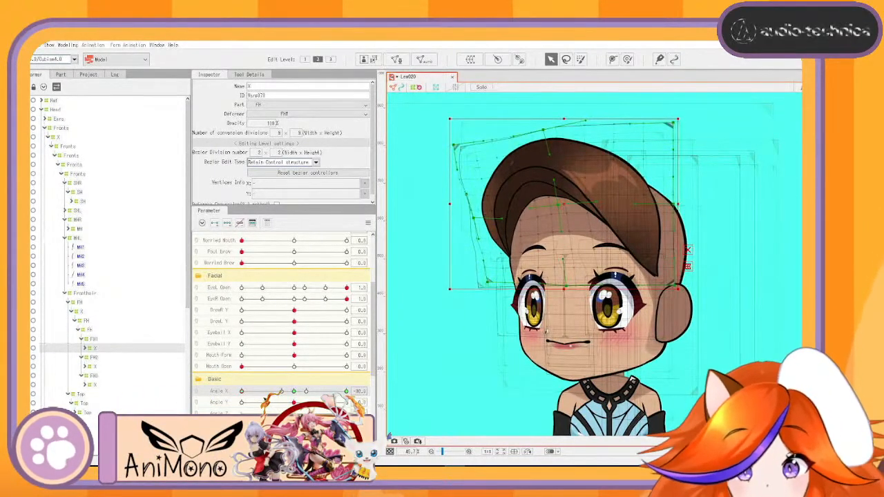
mouse_move(250, 392)
mouse_down()
mouse_move(294, 393)
mouse_move(234, 391)
mouse_up()
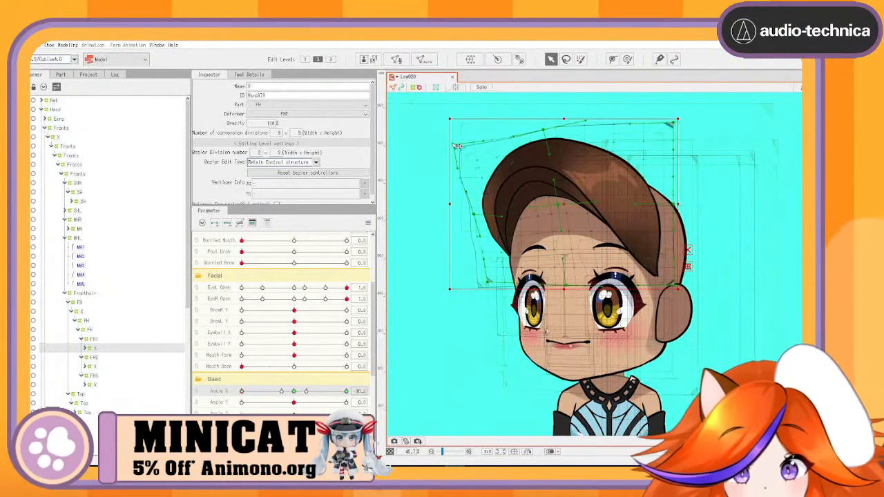
drag(460, 142, 456, 137)
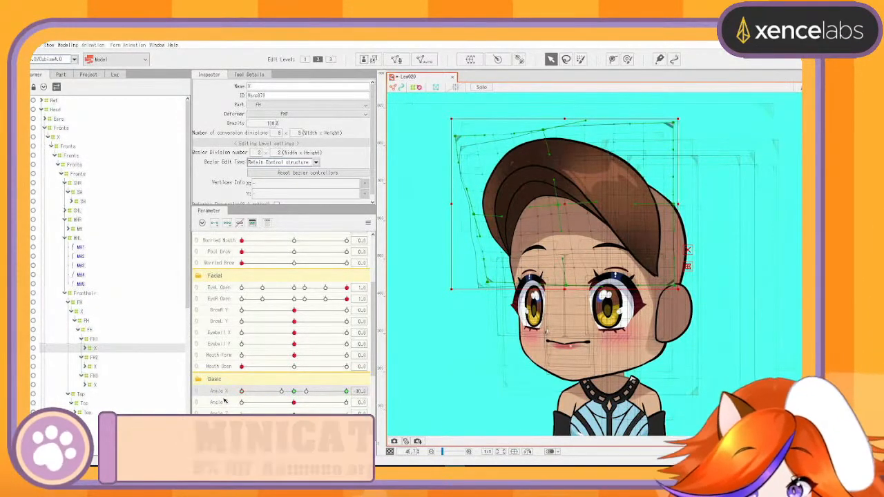
mouse_move(243, 391)
mouse_down()
mouse_move(297, 391)
mouse_move(242, 378)
mouse_up()
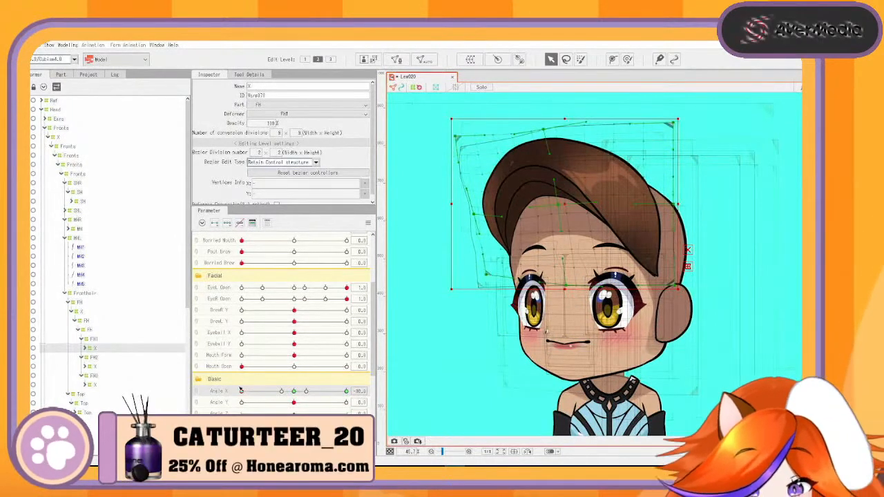
mouse_move(242, 392)
mouse_down()
mouse_move(277, 389)
mouse_move(239, 382)
mouse_up()
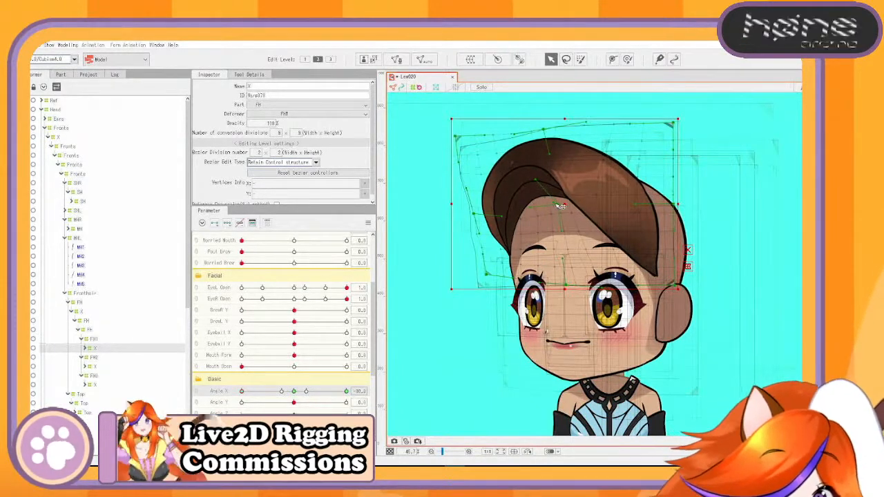
Shift the centre point of FH1's X deformer left at Angle X -30 and test the motion with Angle X
drag(557, 203, 551, 204)
key(ctrl+z)
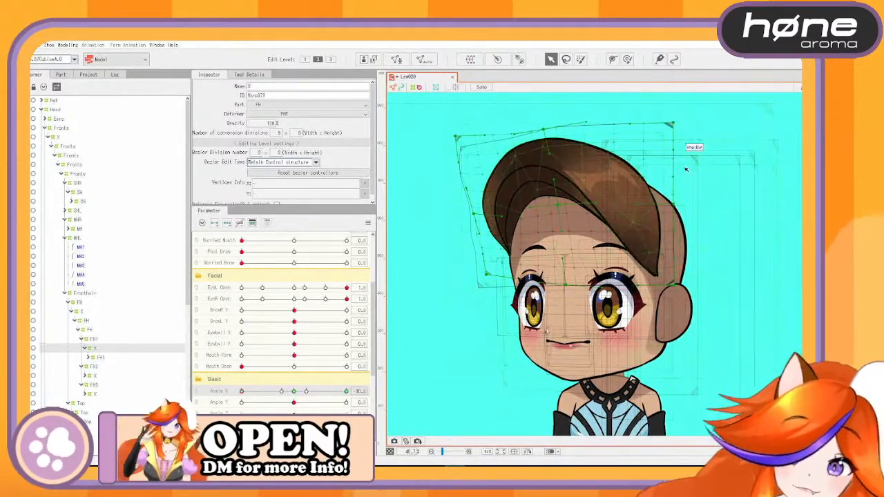
drag(559, 206, 535, 209)
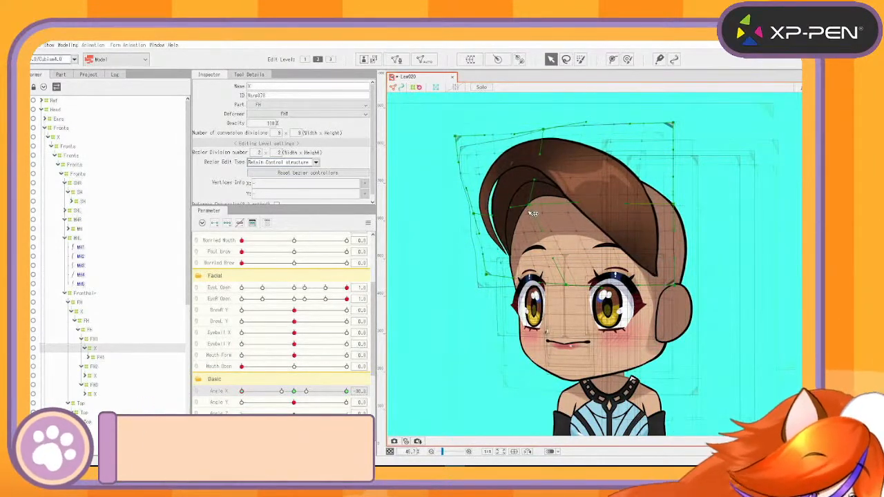
key(ctrl+a)
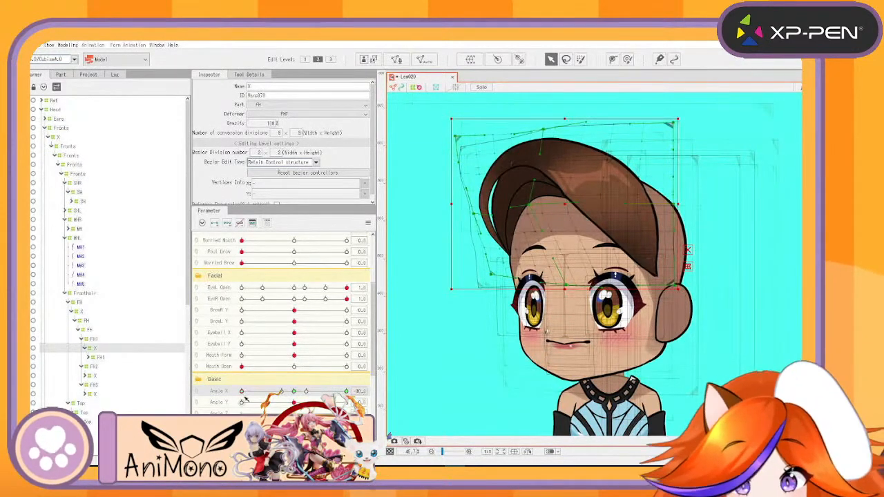
mouse_move(242, 392)
mouse_down()
mouse_move(290, 394)
mouse_move(233, 392)
mouse_up()
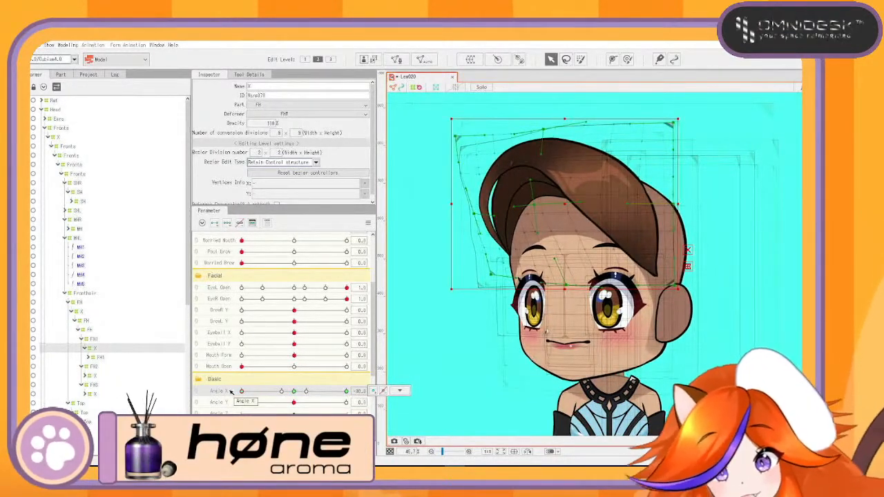
mouse_move(242, 391)
mouse_down()
mouse_move(291, 397)
mouse_move(238, 391)
mouse_up()
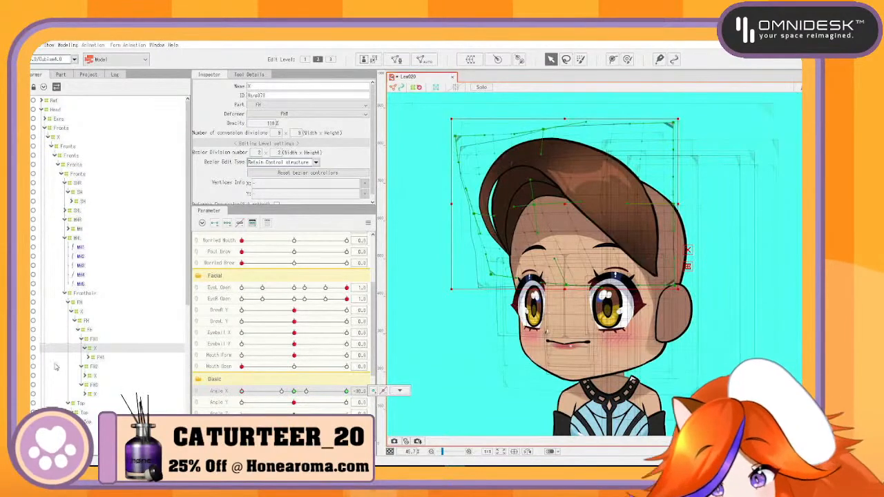
At Angle X -30, pull the middle-left point of FH2's X deformer outward and its lower-left corner inward, testing with Angle X
click(97, 376)
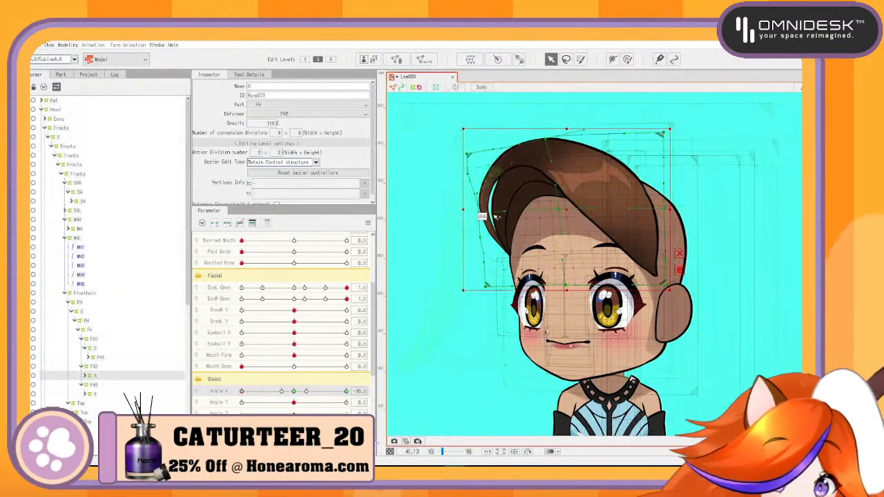
drag(478, 212, 472, 215)
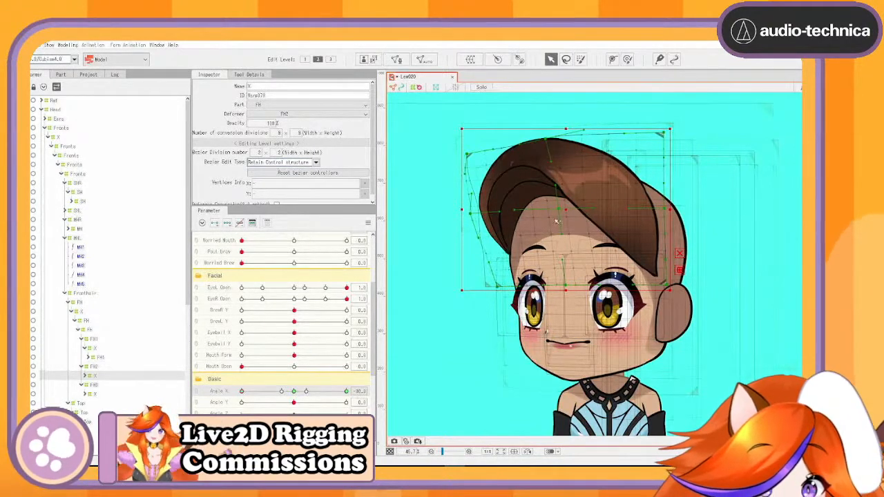
drag(346, 391, 228, 385)
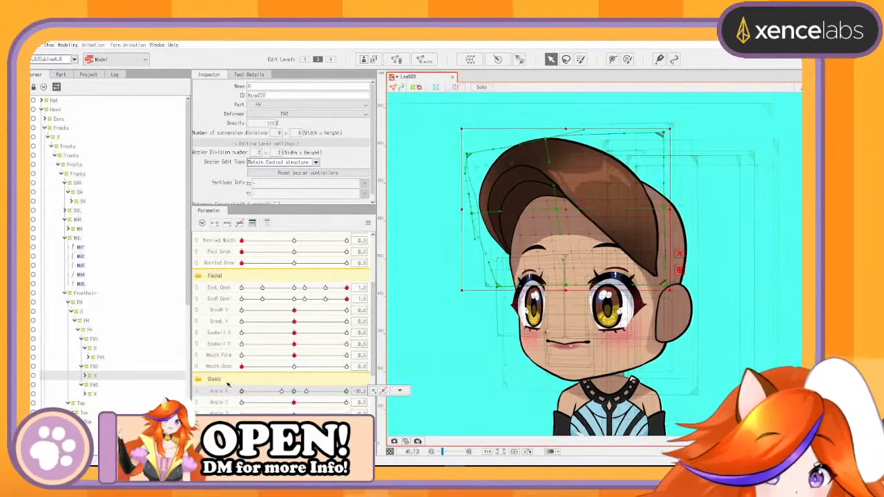
click(565, 210)
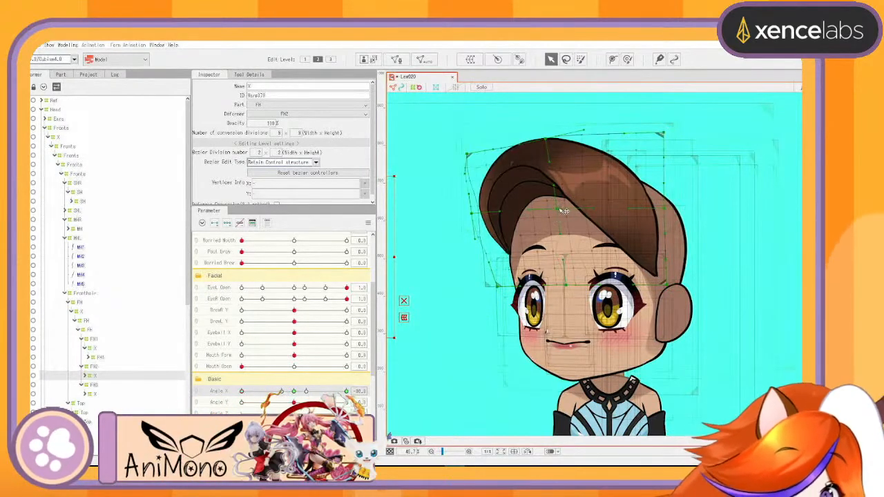
mouse_move(565, 210)
mouse_down()
mouse_move(553, 211)
mouse_move(574, 206)
mouse_up()
key(ctrl+z)
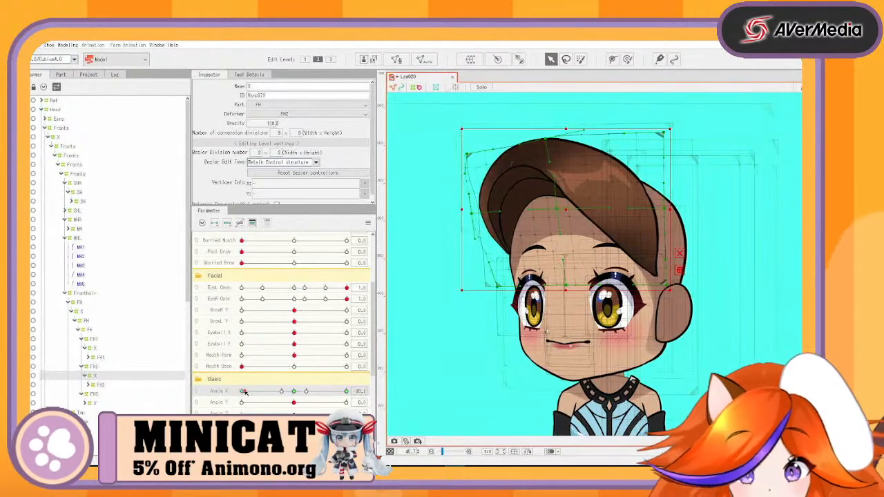
mouse_move(243, 392)
mouse_down()
mouse_move(286, 388)
mouse_move(240, 391)
mouse_up()
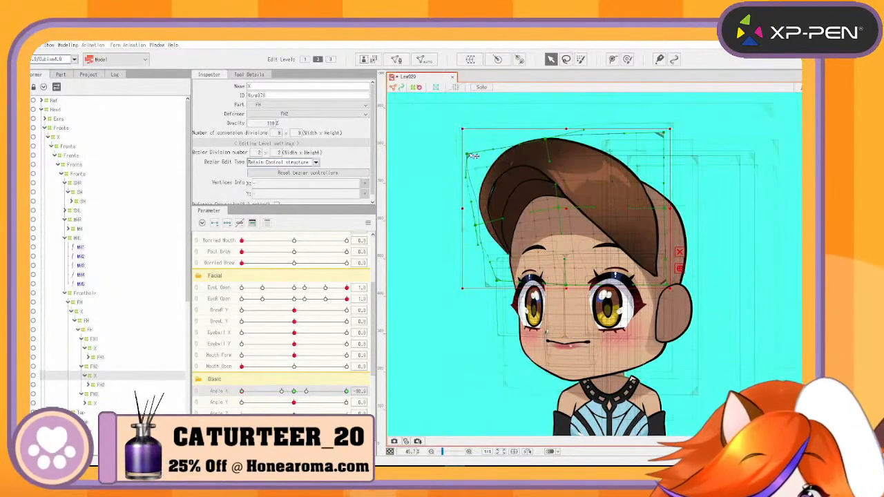
Pull the upper-left corner of FH2's X deformer outward at Angle X -30 and test the turn with Angle X
drag(468, 154, 462, 151)
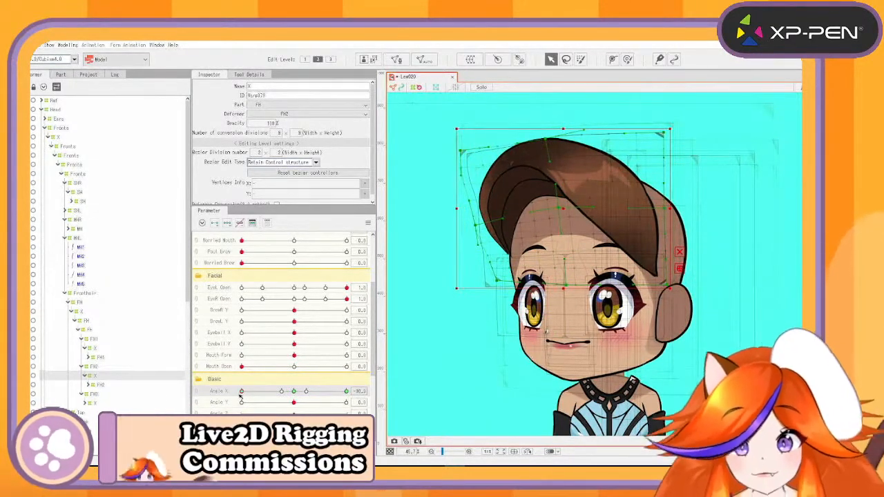
drag(241, 392, 238, 414)
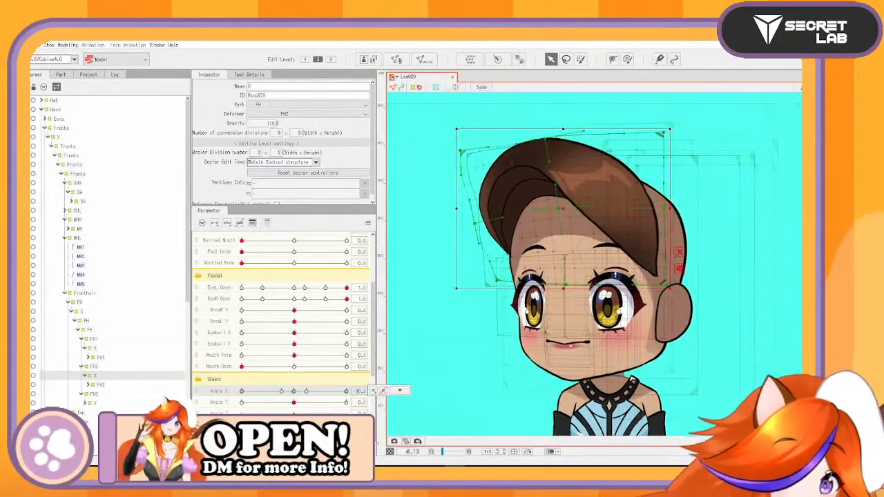
Test FH1's turn with Angle X and lower the lower-left corner of its X deformer at Angle X -30, comparing it with FH2's
click(92, 348)
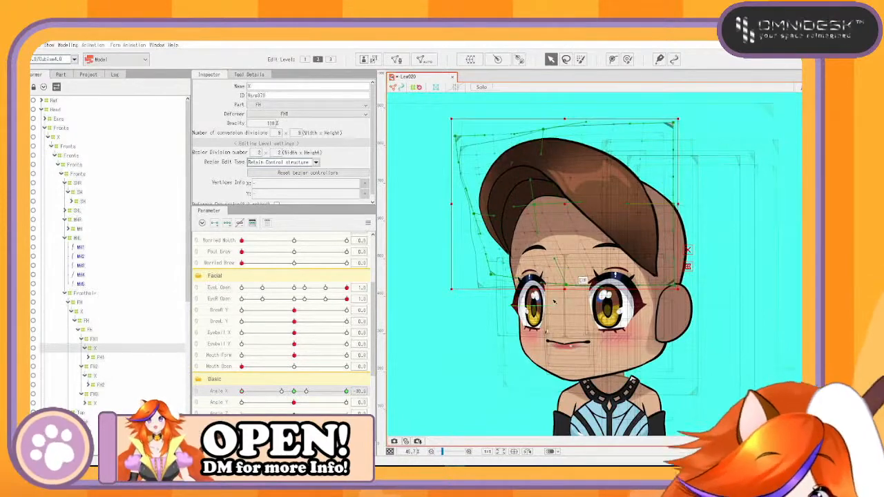
scroll(492, 245, up, 5)
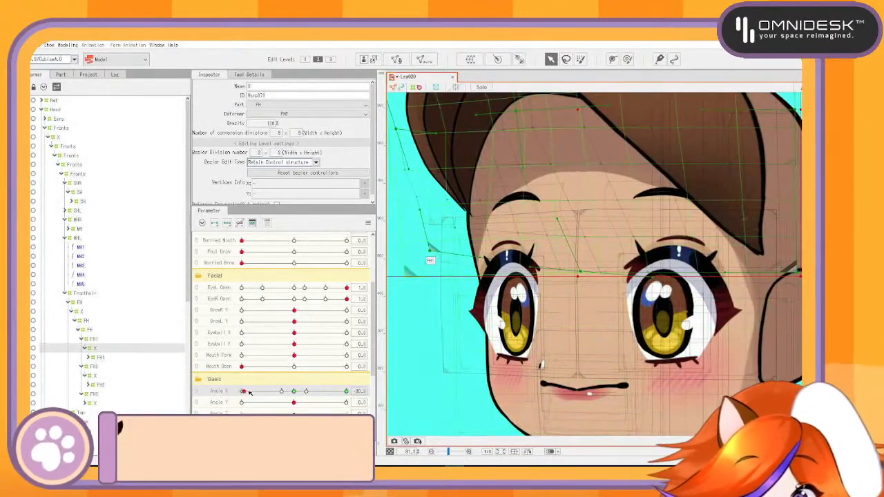
drag(242, 392, 304, 391)
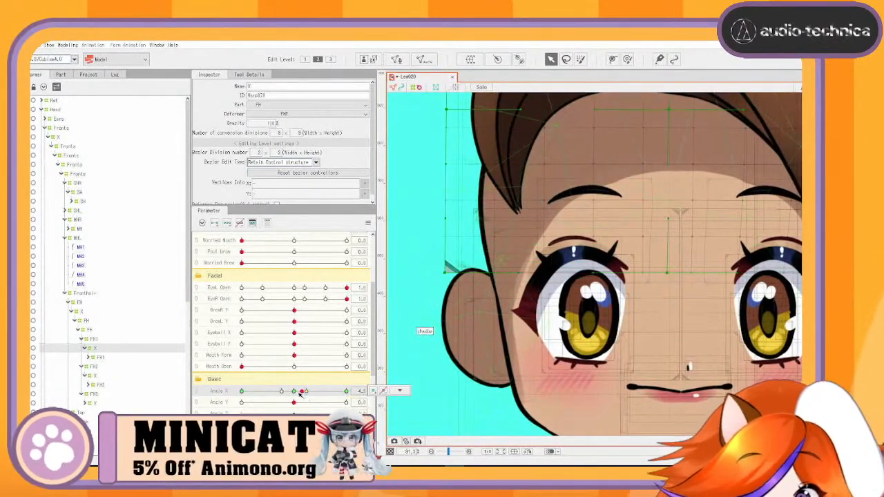
drag(302, 392, 219, 410)
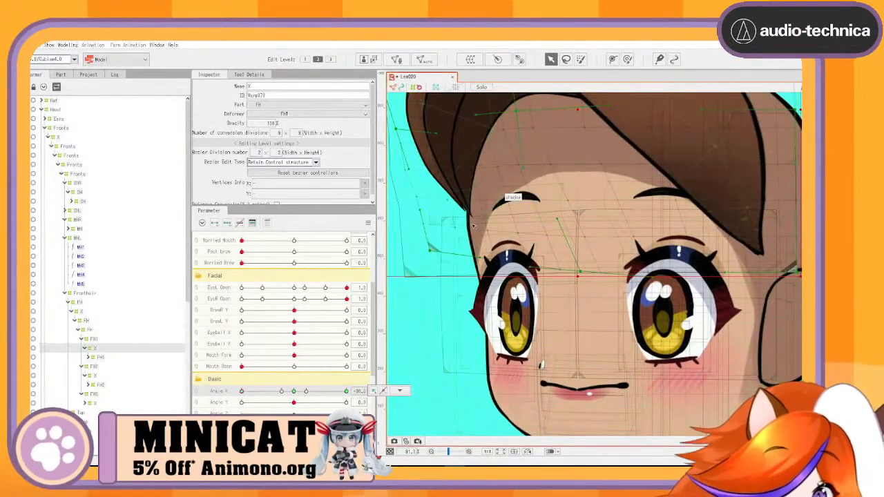
click(94, 377)
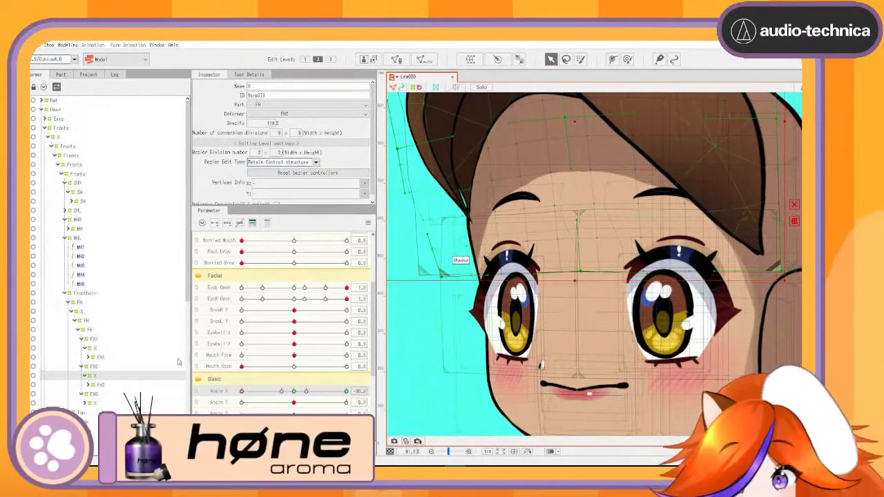
click(96, 348)
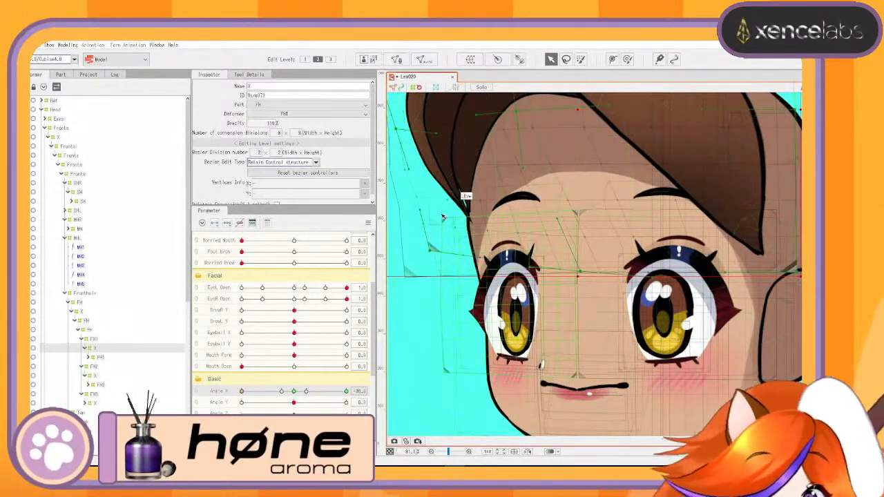
drag(424, 266, 427, 273)
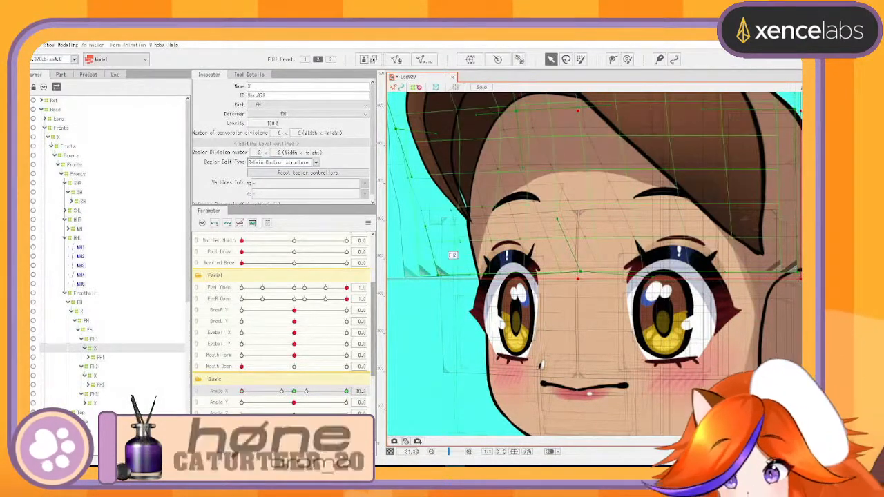
Inspect FH3's X deformer and check the front hair's motion near Angle X -30
click(95, 404)
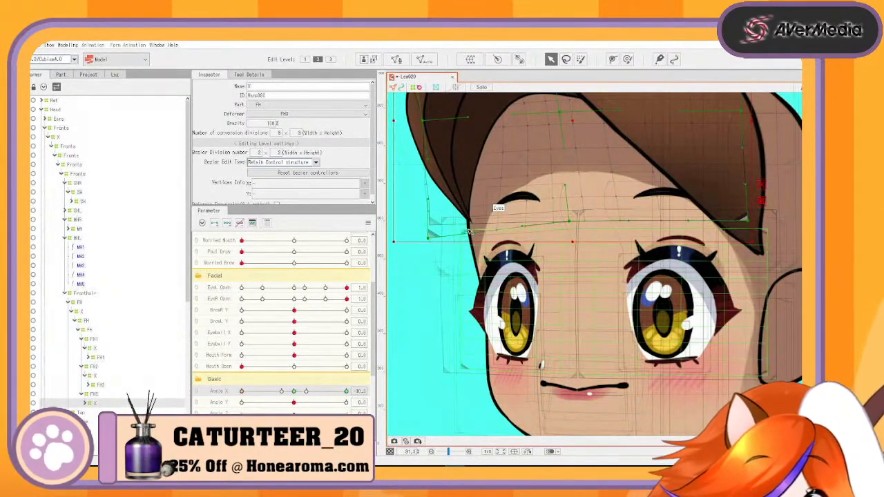
scroll(627, 276, down, 5)
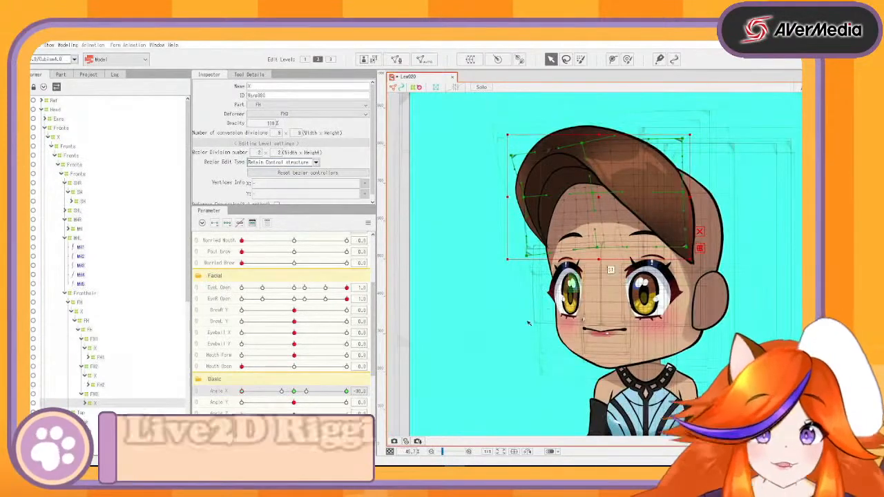
click(260, 392)
mouse_move(263, 392)
mouse_down()
mouse_move(296, 401)
mouse_move(241, 408)
mouse_move(301, 409)
mouse_move(253, 413)
mouse_move(241, 392)
mouse_up()
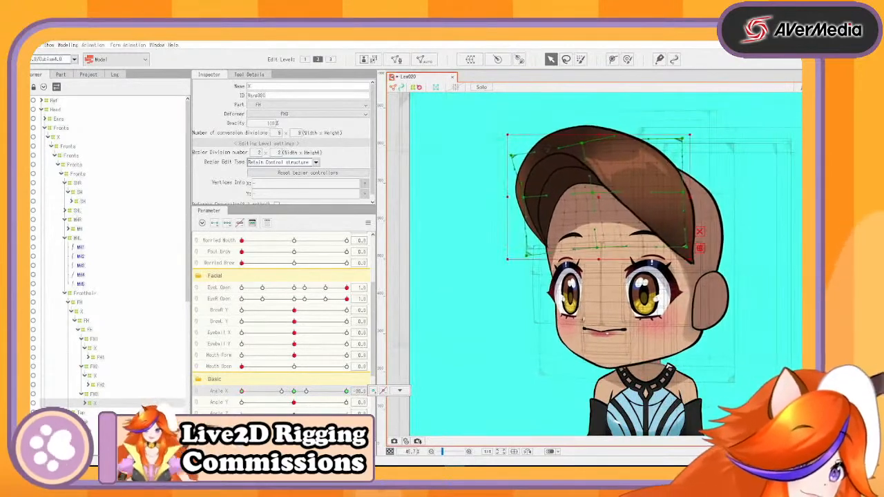
At Angle X -30, nudge the inner points of FH1's X deformer beside the hair highlight to smooth the fringe's edge
click(92, 348)
scroll(660, 138, up, 8)
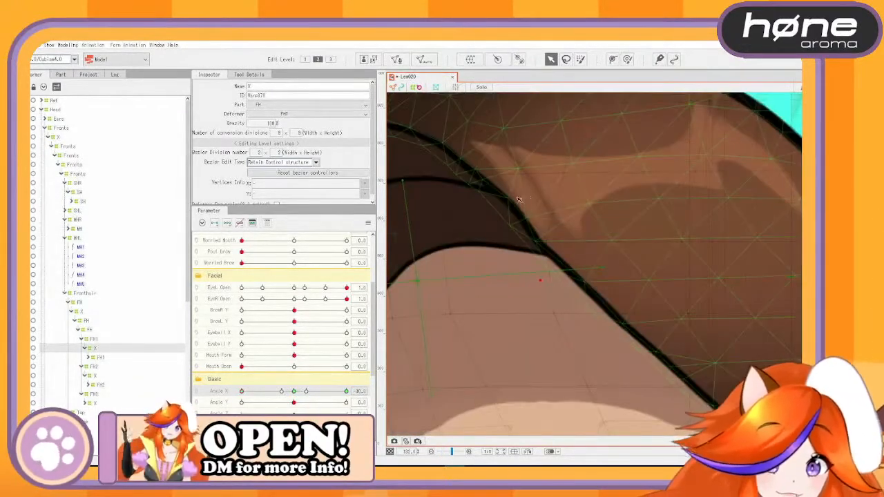
scroll(497, 189, down, 3)
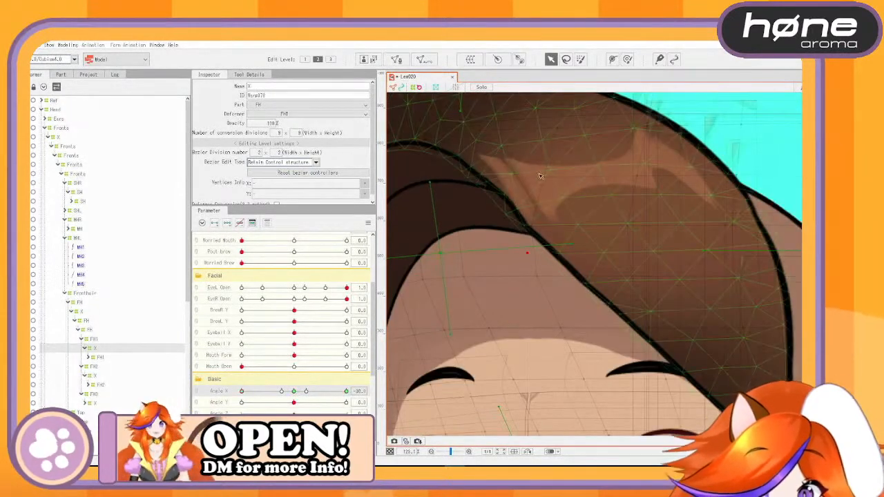
click(472, 185)
mouse_move(472, 185)
mouse_down()
mouse_move(460, 192)
mouse_move(474, 187)
mouse_up()
drag(544, 180, 540, 189)
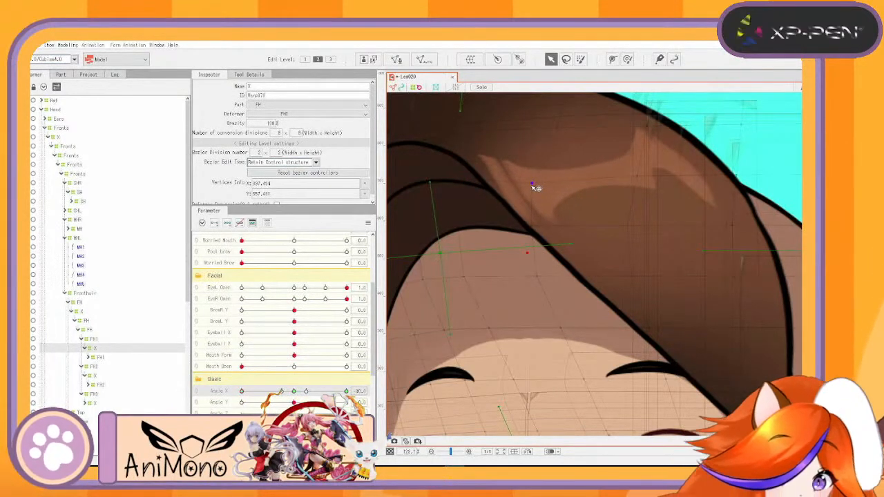
scroll(536, 187, down, 6)
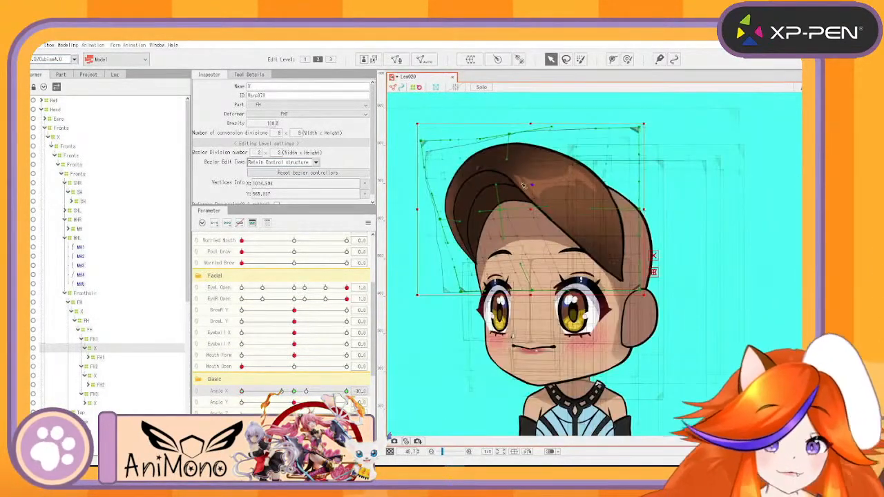
At Angle X 30, shift the centre point of FH1's X deformer right and adjust its upper handle
drag(242, 391, 364, 389)
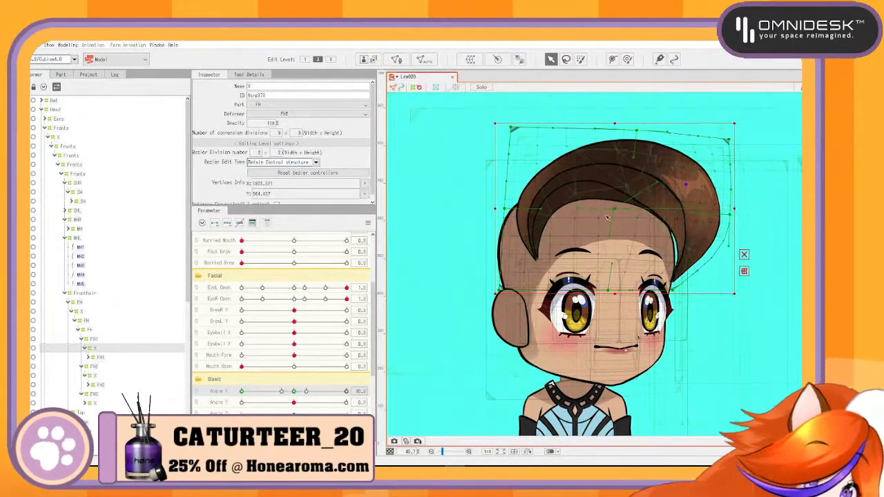
drag(590, 218, 452, 249)
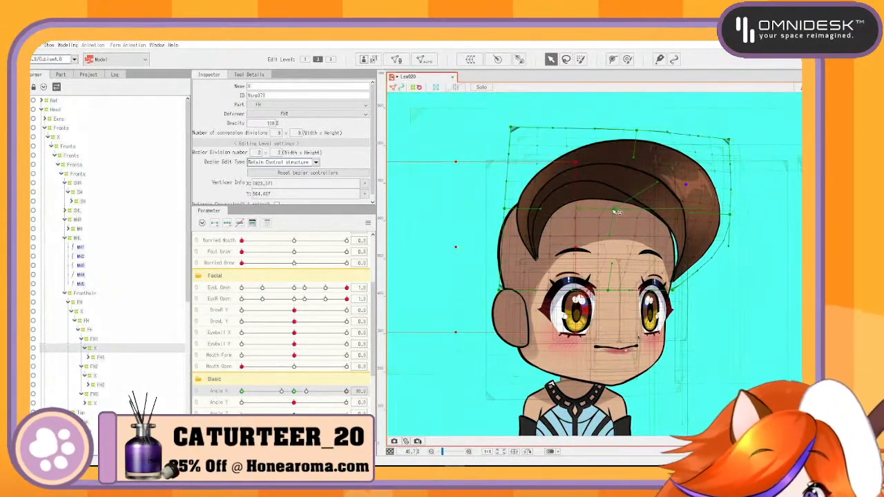
drag(627, 212, 660, 212)
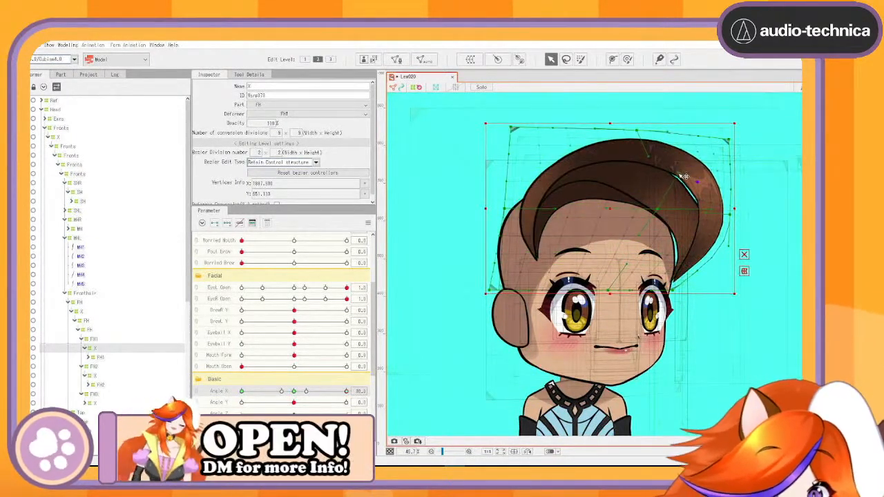
drag(677, 177, 673, 174)
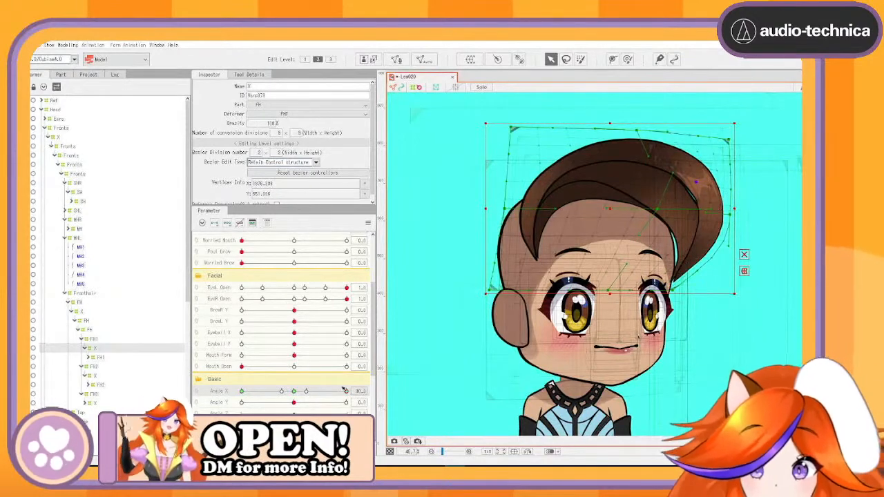
Ease the centre point of FH1's X deformer slightly back left at Angle X 30, testing the turn with Angle X between adjustments
mouse_move(347, 391)
mouse_down()
mouse_move(305, 395)
mouse_move(349, 401)
mouse_up()
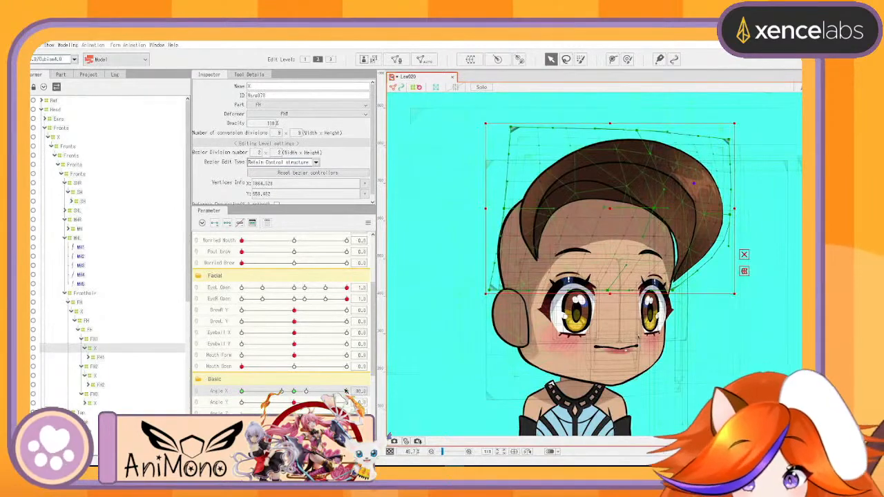
mouse_move(346, 391)
mouse_down()
mouse_move(300, 392)
mouse_move(351, 392)
mouse_up()
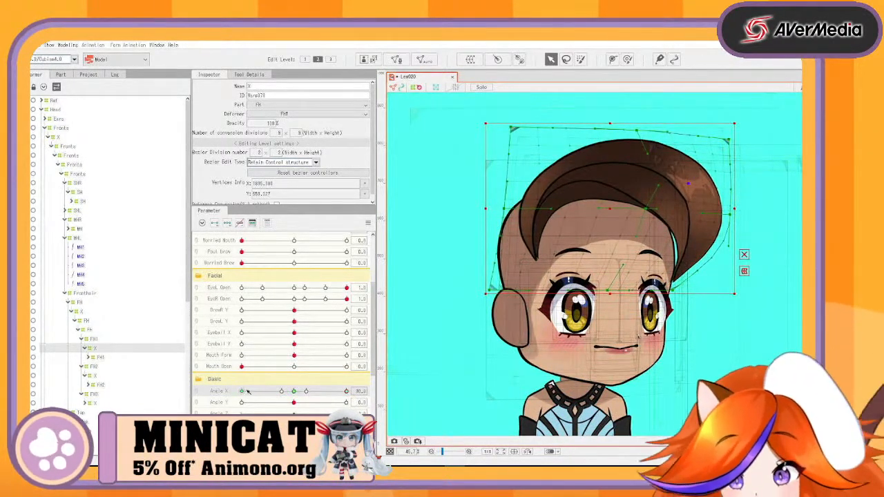
mouse_move(345, 392)
mouse_down()
mouse_move(293, 393)
mouse_move(348, 402)
mouse_move(296, 402)
mouse_move(351, 402)
mouse_move(307, 396)
mouse_move(350, 392)
mouse_up()
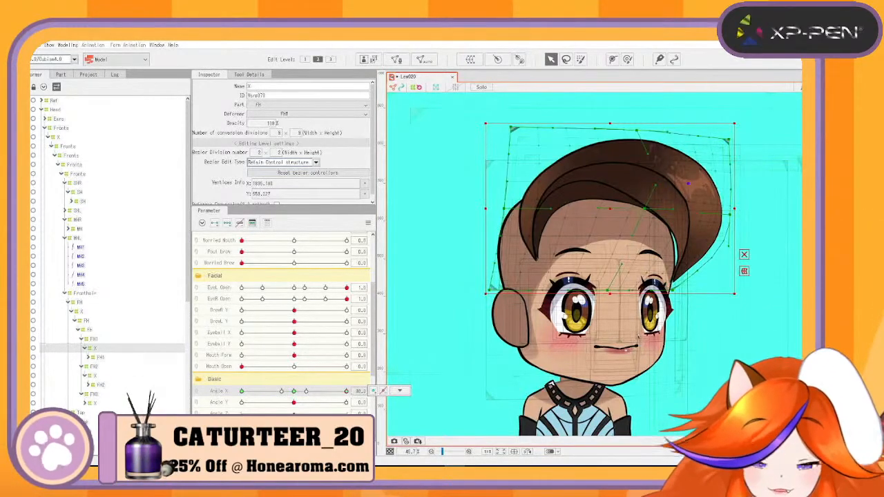
mouse_move(348, 392)
mouse_down()
mouse_move(302, 393)
mouse_move(353, 393)
mouse_up()
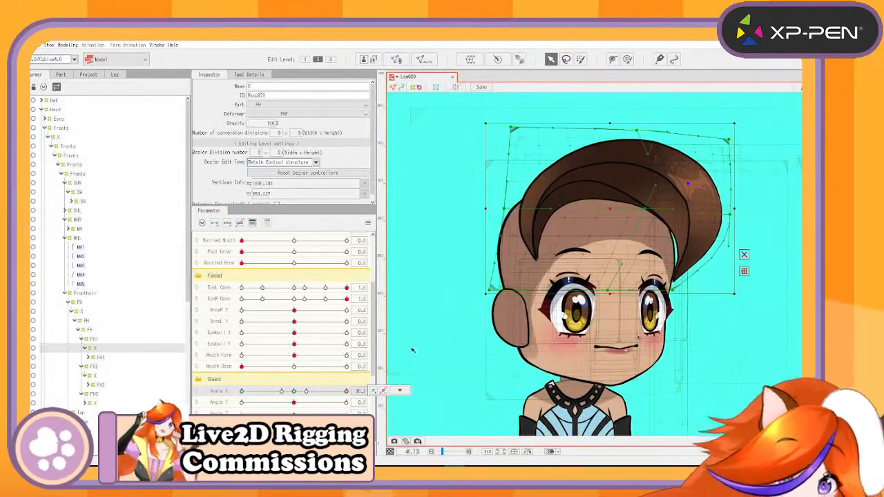
Move the middle-left point of FH1's X deformer inward at Angle X 30 and test the motion with Angle X
drag(510, 213, 516, 212)
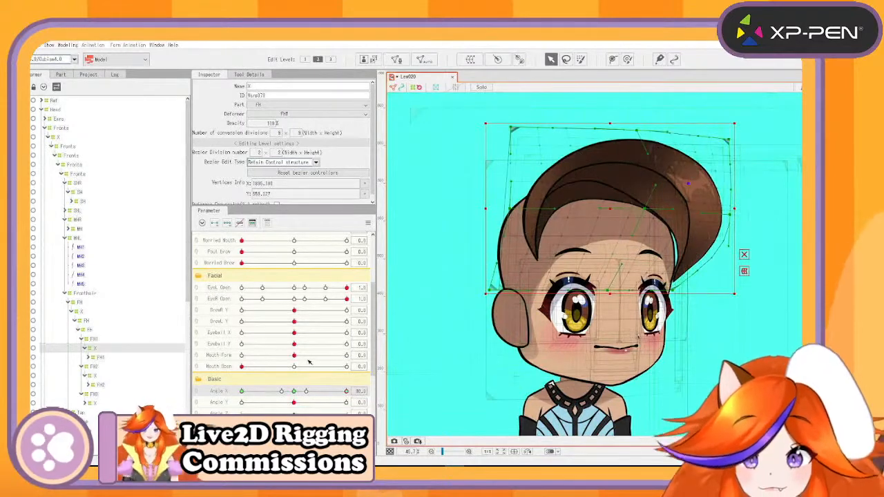
mouse_move(347, 392)
mouse_down()
mouse_move(291, 399)
mouse_move(356, 391)
mouse_up()
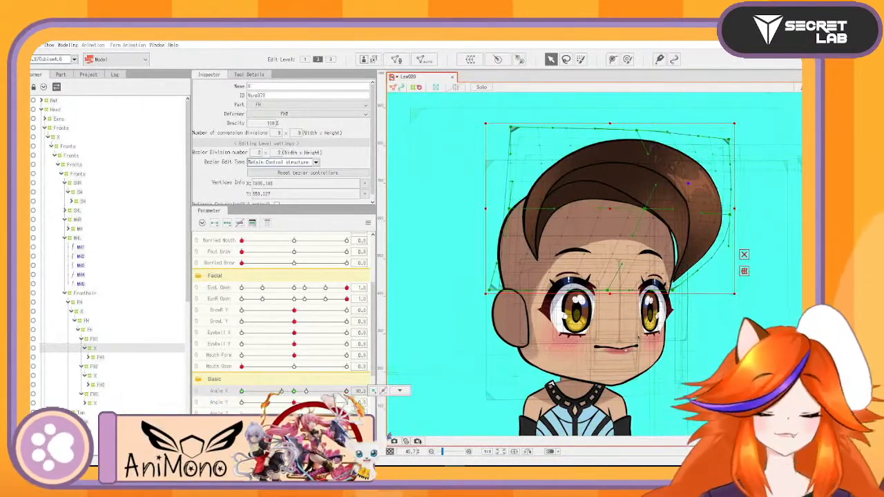
drag(347, 391, 376, 412)
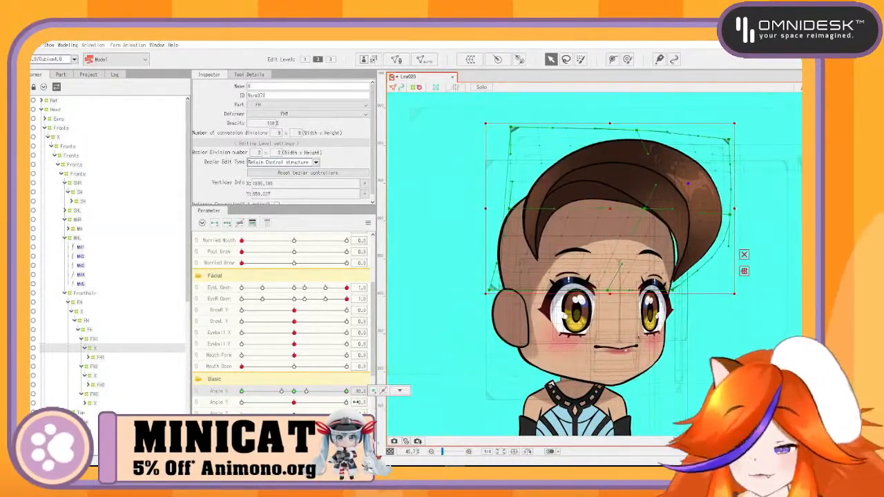
At Angle X 30, shift the centre point of FH2's X deformer right and slightly down, testing the turn with Angle X
click(98, 376)
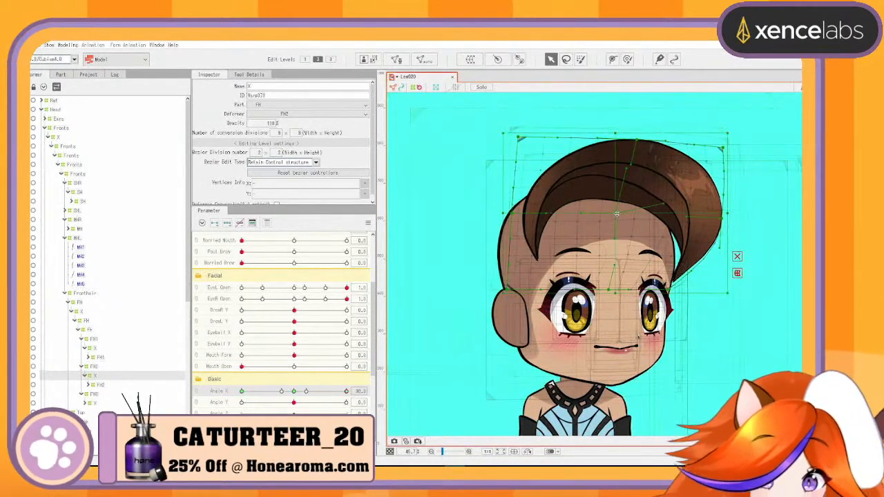
drag(616, 214, 453, 264)
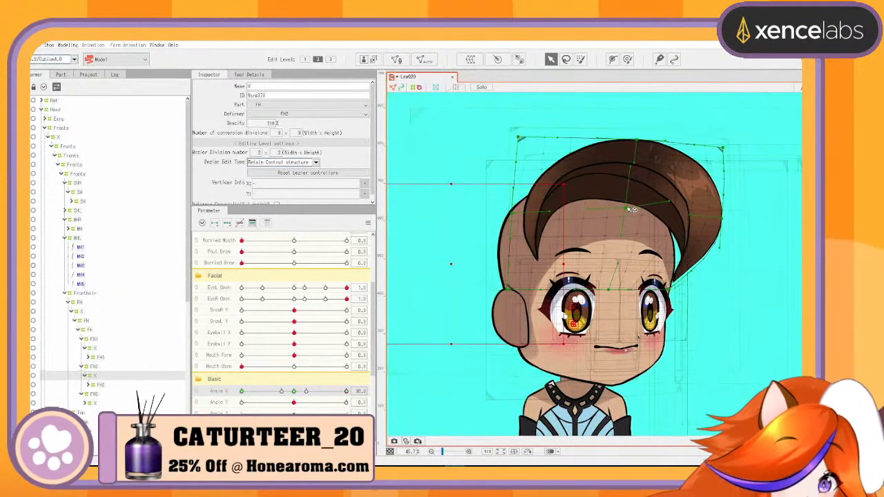
mouse_move(346, 391)
mouse_down()
mouse_move(299, 387)
mouse_move(347, 391)
mouse_up()
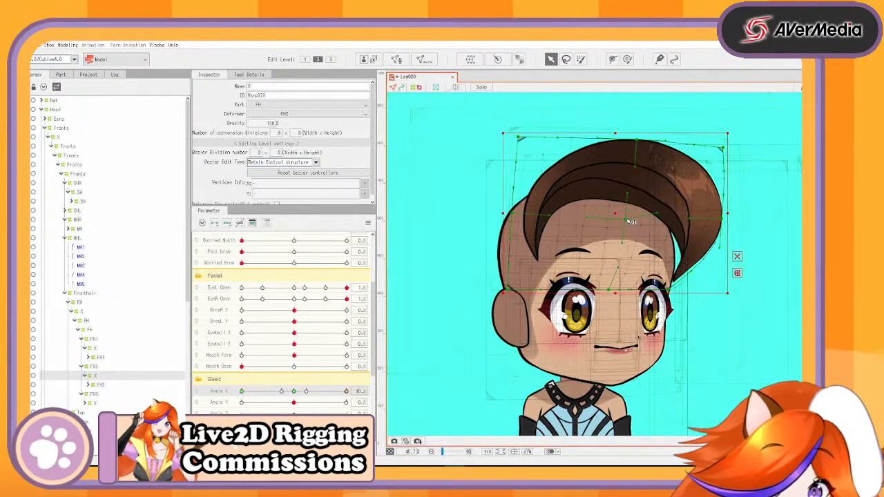
drag(346, 392, 310, 390)
drag(347, 392, 355, 392)
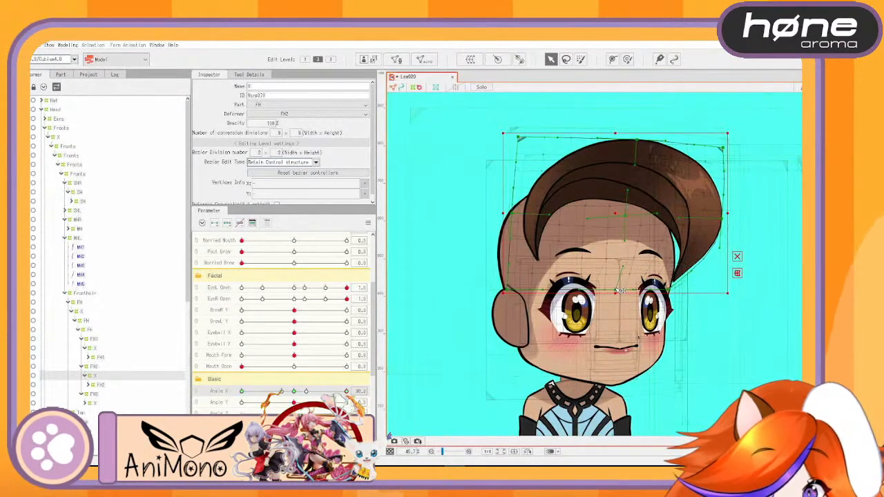
At Angle X 30, adjust the lower outer corner of the X warp deformer under FH3, checking the hair against the head turn
mouse_move(346, 392)
mouse_down()
mouse_move(280, 393)
mouse_move(354, 398)
mouse_up()
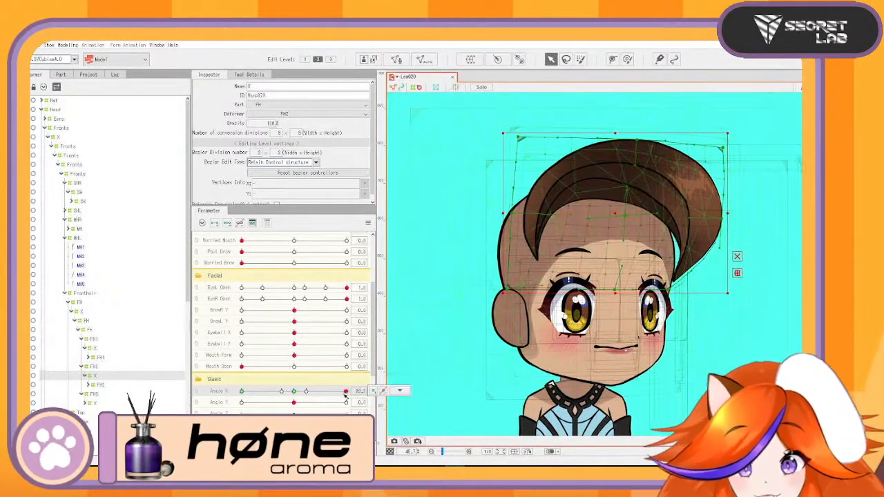
drag(322, 398, 362, 393)
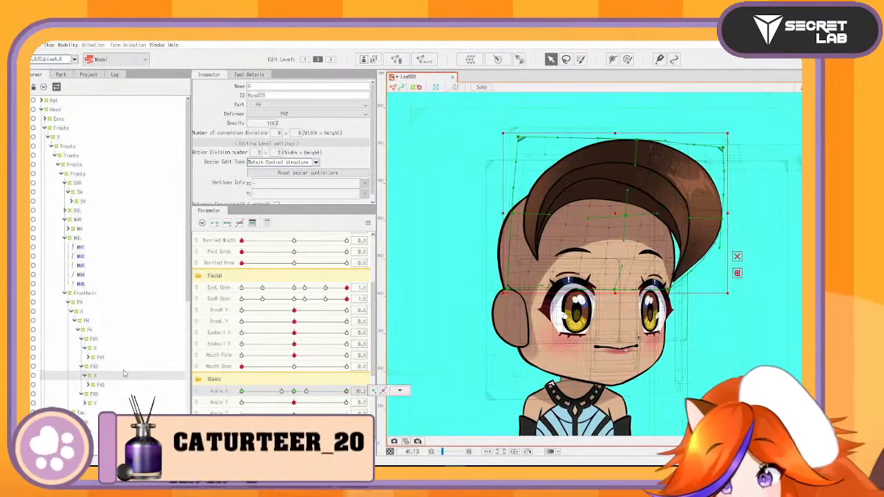
click(571, 338)
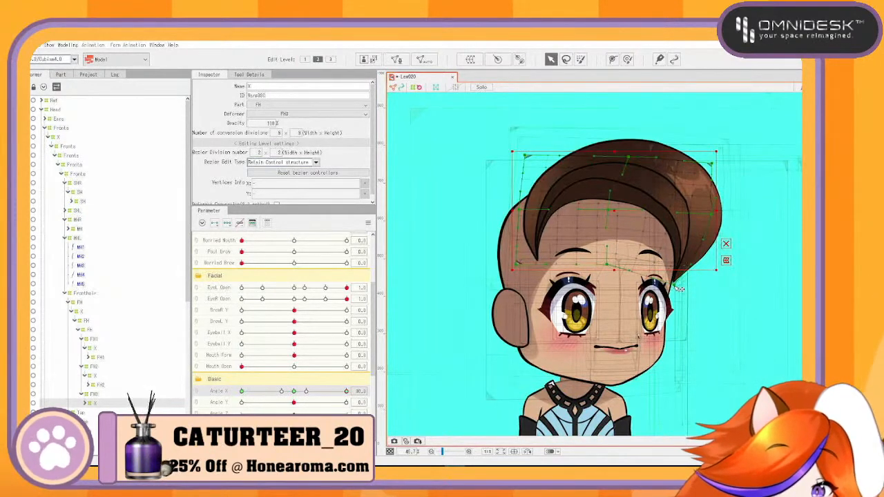
drag(675, 285, 675, 284)
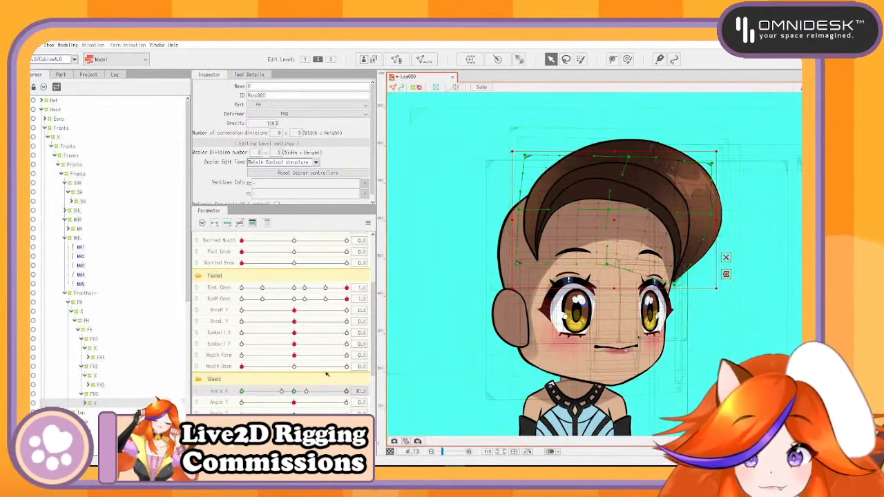
mouse_move(343, 392)
mouse_down()
mouse_move(287, 393)
mouse_move(352, 406)
mouse_up()
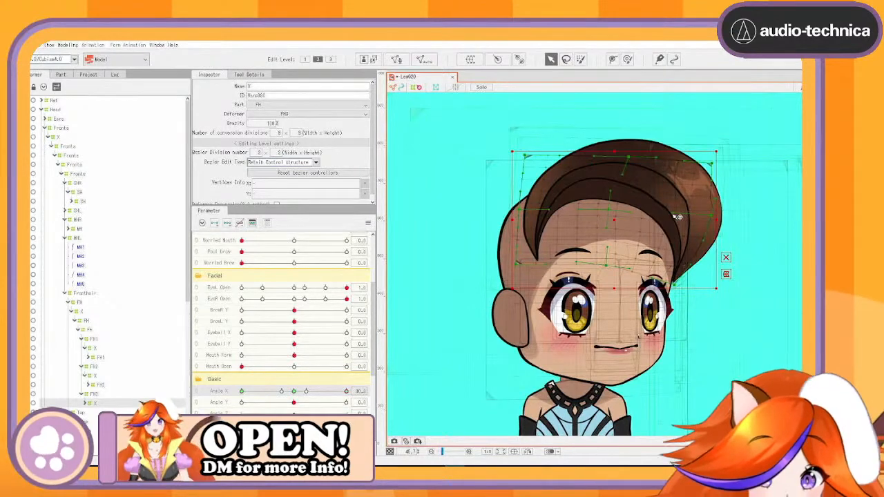
mouse_move(347, 392)
mouse_down()
mouse_move(310, 391)
mouse_move(351, 391)
mouse_up()
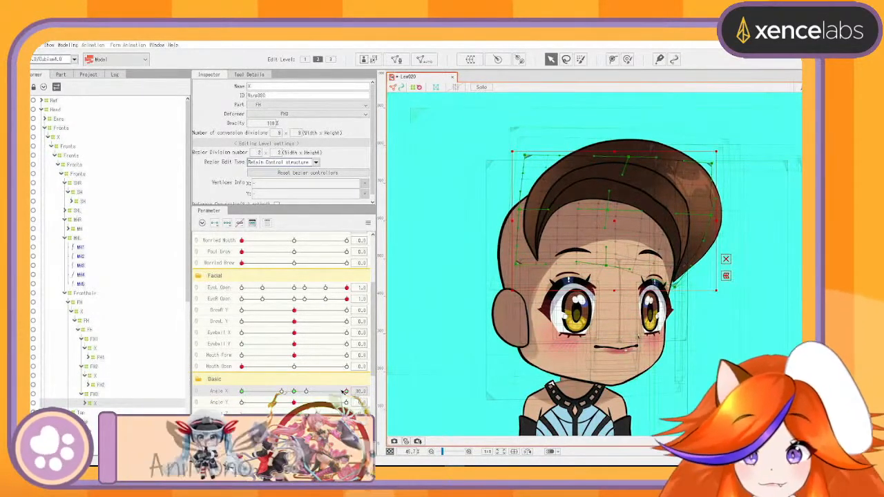
drag(347, 391, 371, 388)
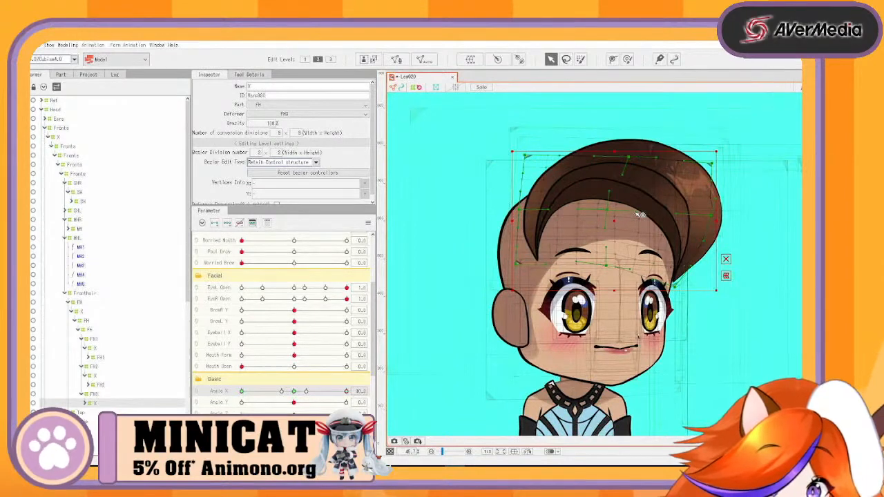
Hide the deformer overlay and examine the front hair across the Angle X range from -30 to 30
drag(346, 391, 215, 394)
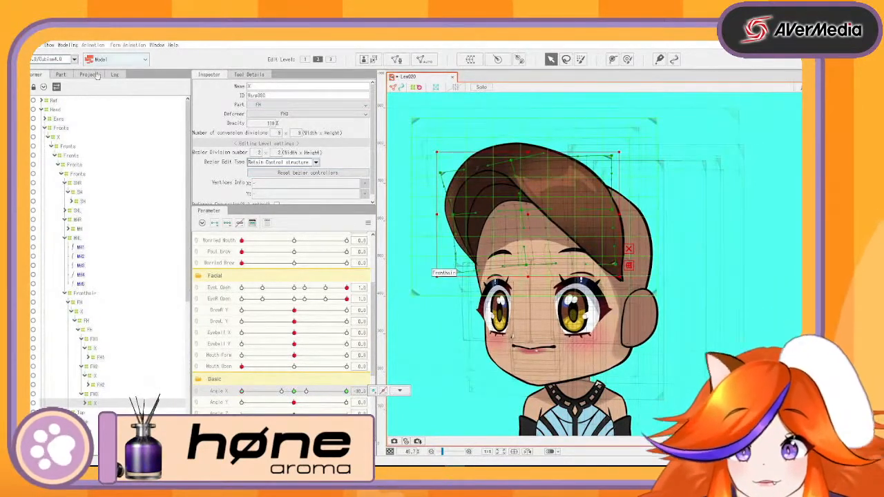
click(398, 102)
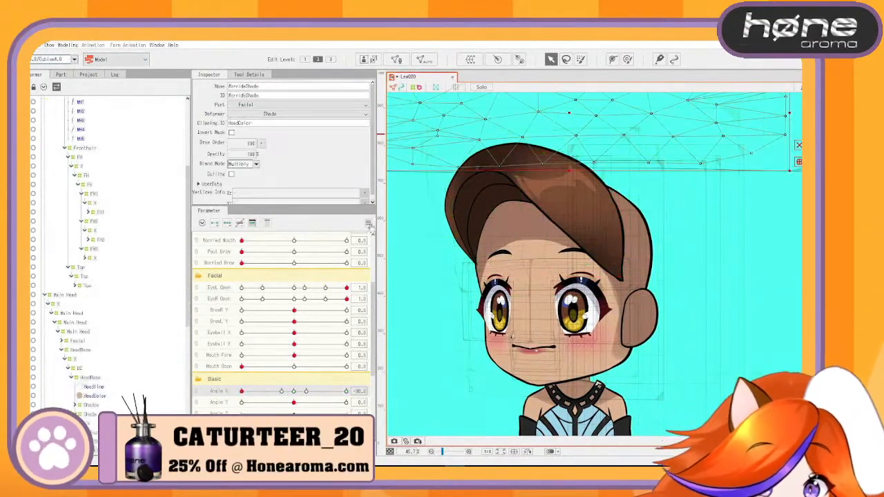
click(405, 217)
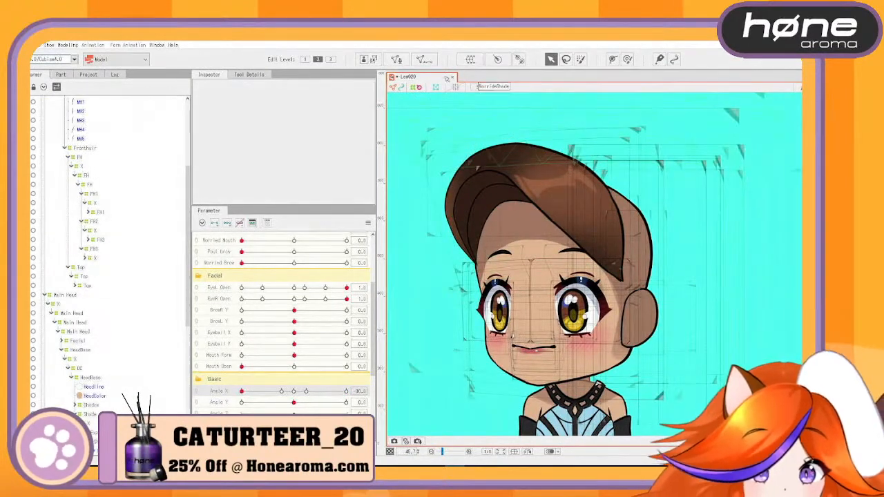
click(420, 89)
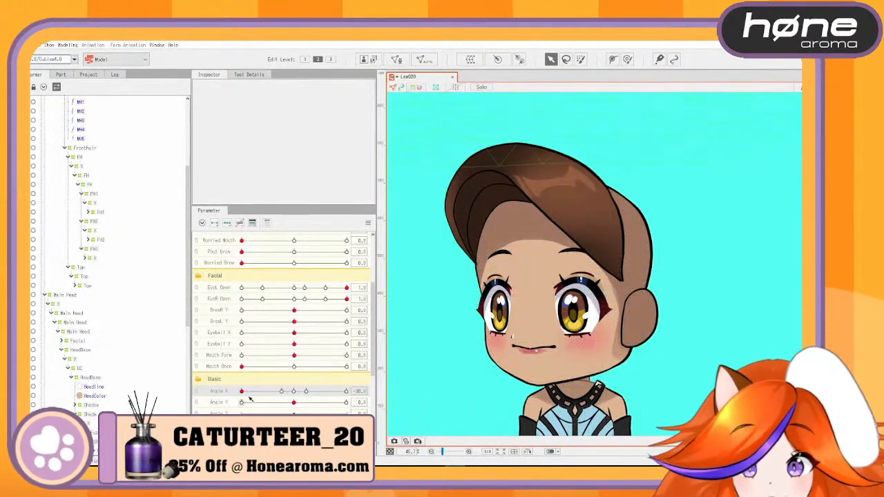
drag(250, 399, 350, 397)
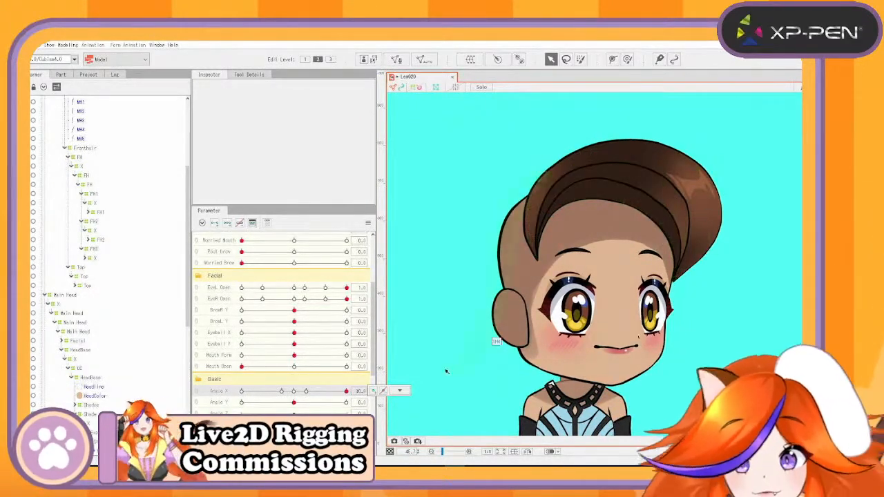
drag(346, 391, 326, 380)
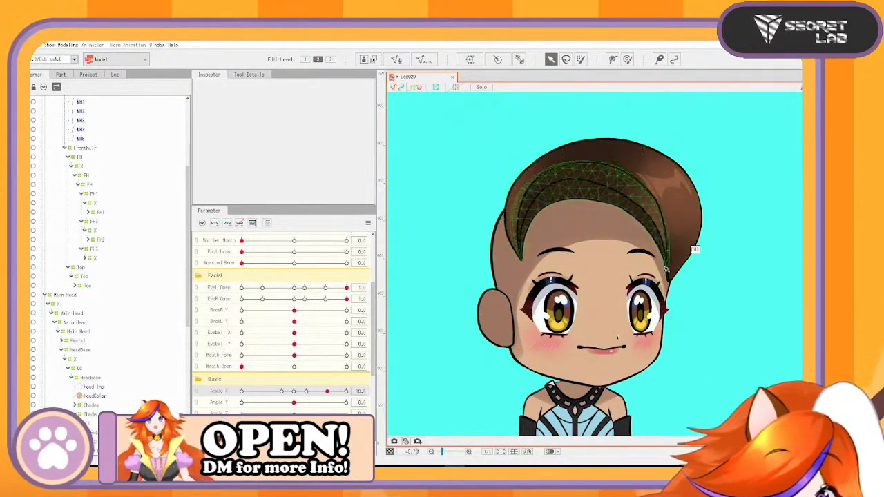
mouse_move(327, 391)
mouse_down()
mouse_move(246, 395)
mouse_move(348, 391)
mouse_move(325, 392)
mouse_move(336, 392)
mouse_up()
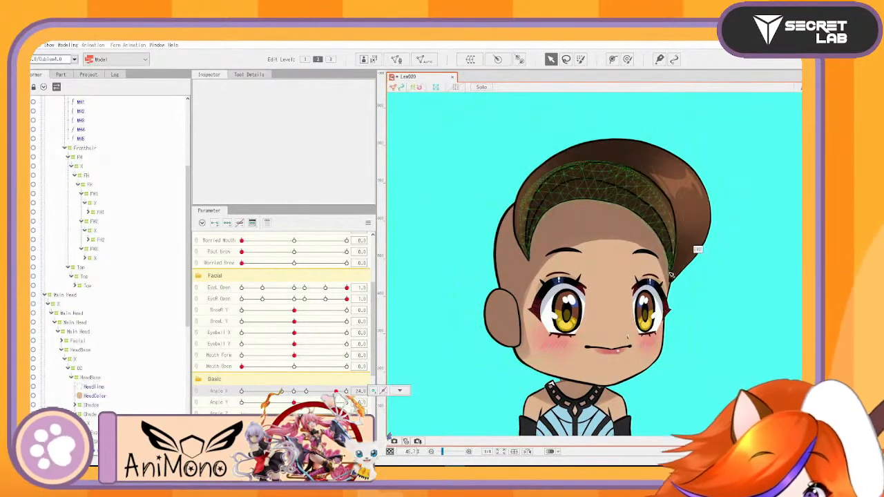
Show the deformers again and raise the lower outer corner of FH3's X warp deformer slightly at Angle X 30
click(420, 86)
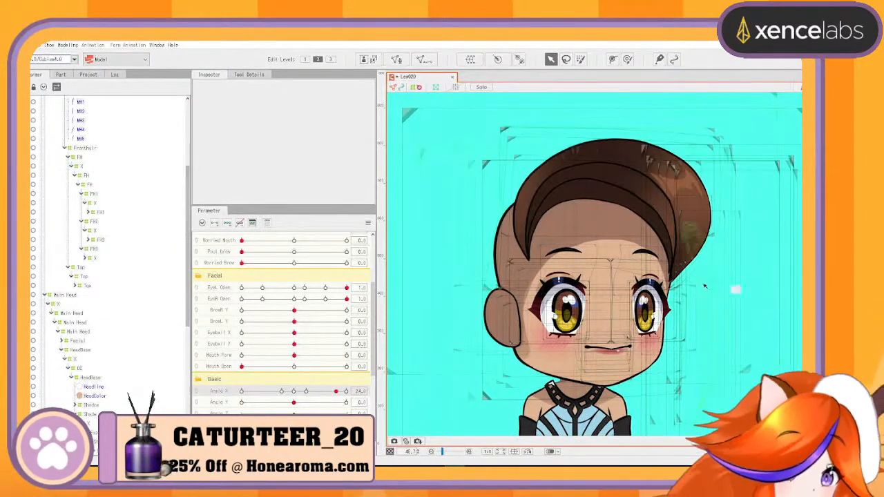
click(660, 223)
click(656, 224)
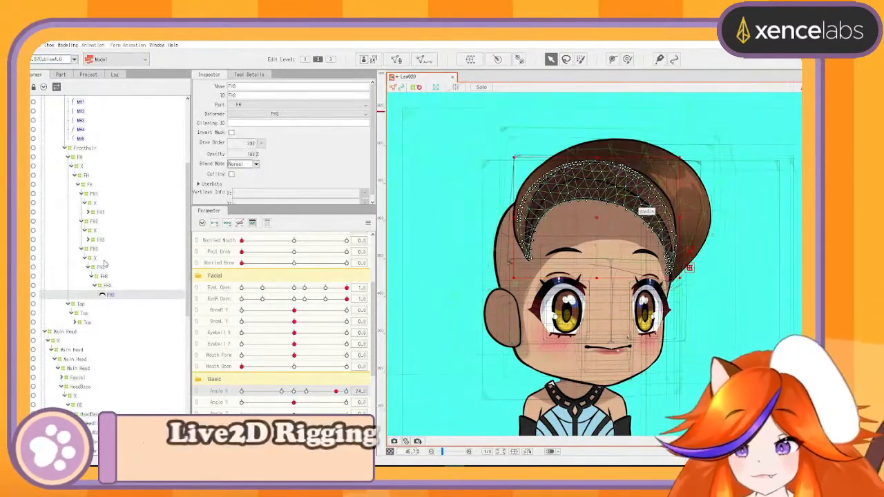
click(104, 259)
drag(339, 397, 349, 395)
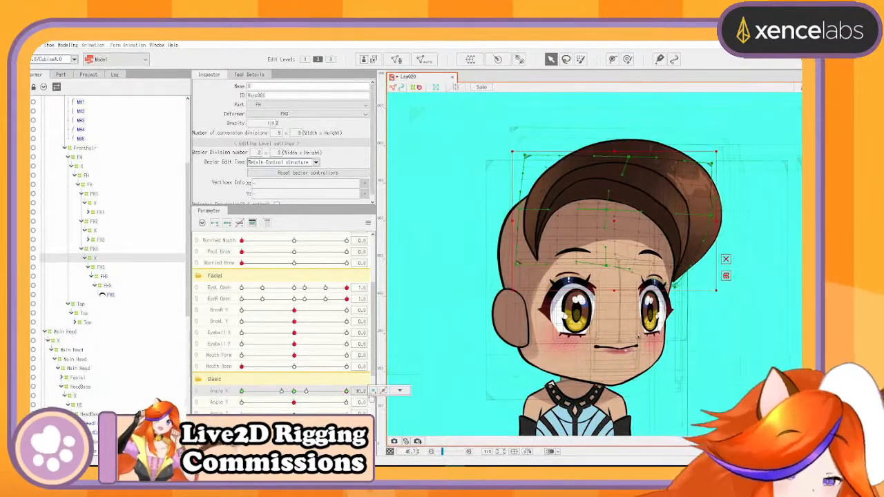
scroll(567, 366, up, 5)
drag(601, 270, 427, 390)
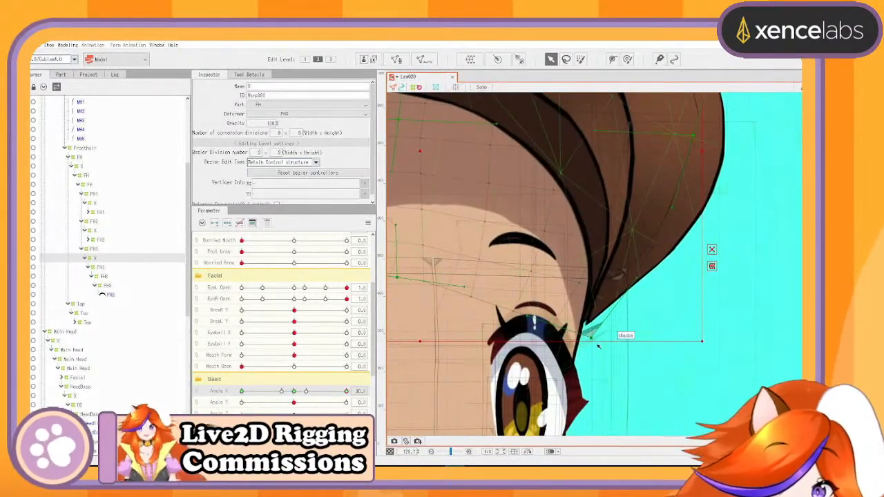
mouse_move(599, 338)
mouse_down()
mouse_move(589, 314)
mouse_move(603, 327)
mouse_up()
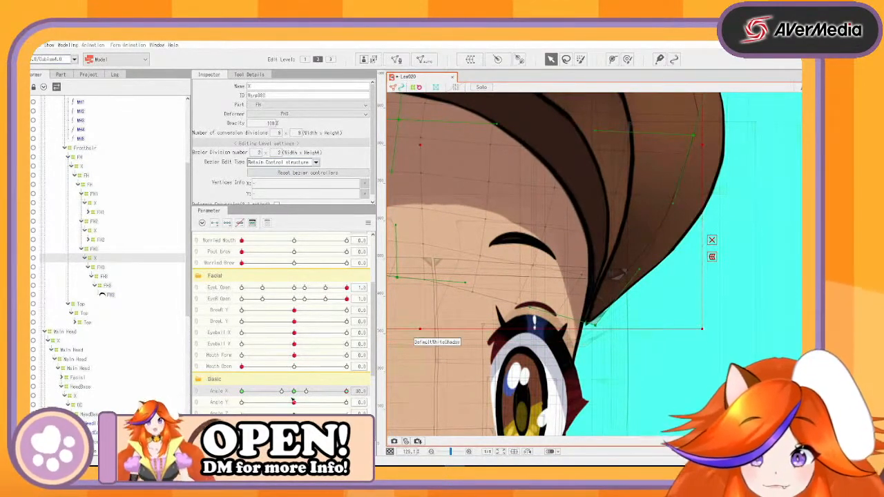
mouse_move(346, 392)
mouse_down()
mouse_move(329, 393)
mouse_move(350, 393)
mouse_up()
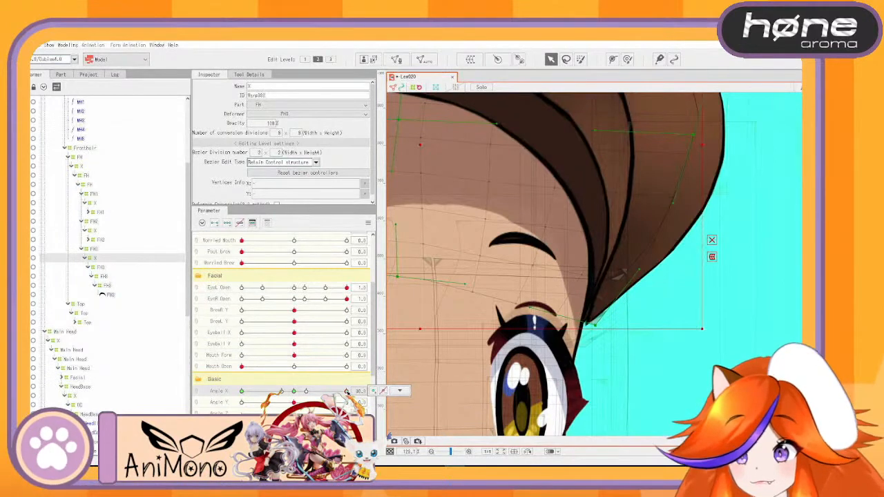
mouse_move(346, 393)
mouse_down()
mouse_move(333, 393)
mouse_move(351, 393)
mouse_up()
Add a warp deformer named X2 inside FH3's X deformer, key it at about Angle X 20, and nudge its lower outer corner outward
click(106, 268)
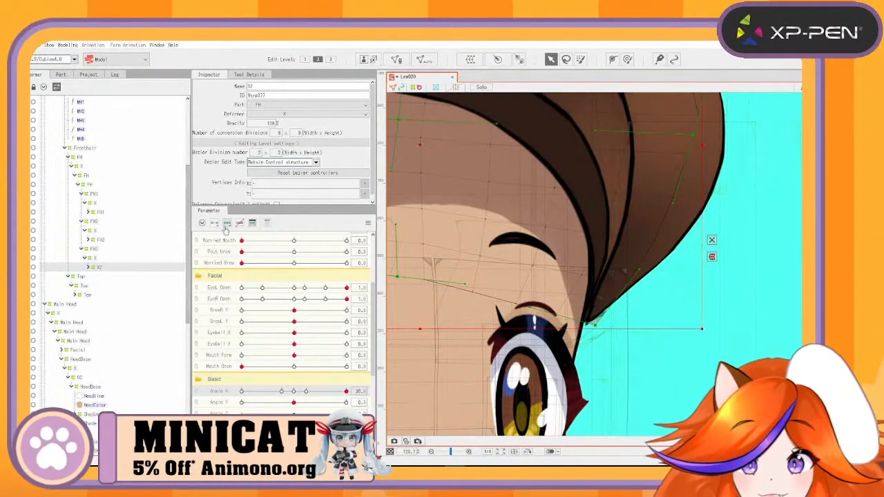
drag(346, 391, 330, 392)
click(375, 392)
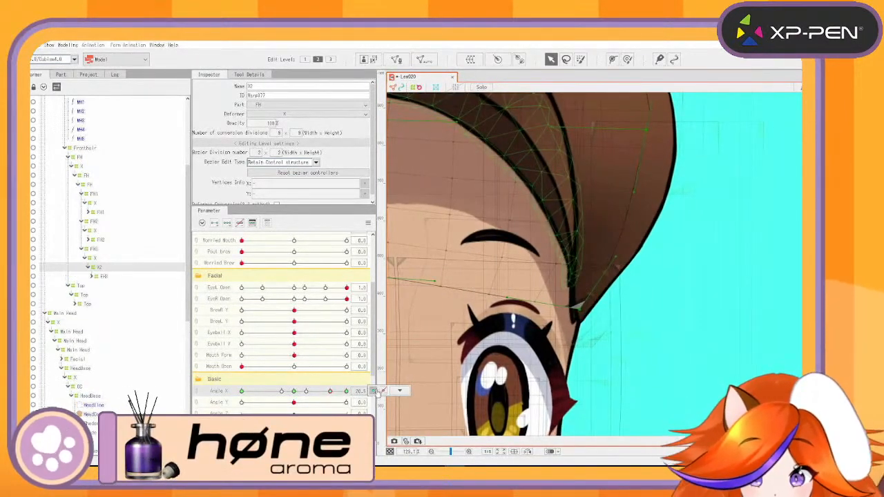
drag(582, 312, 586, 312)
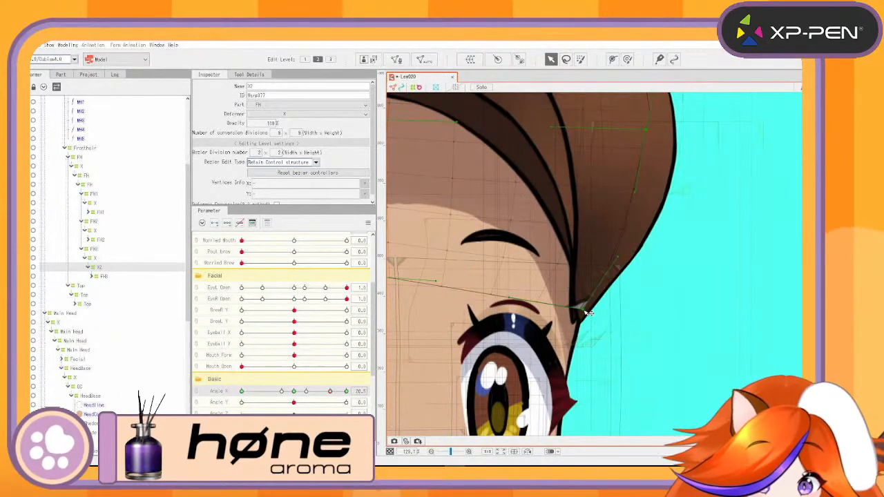
drag(332, 392, 355, 380)
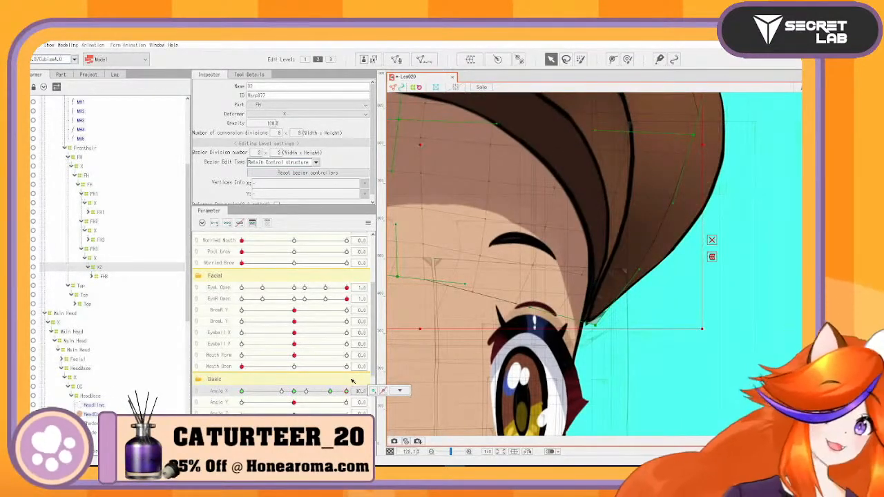
Return Angle X to 0 with the X2 deformer selected and link Angle X with Angle Y
click(120, 251)
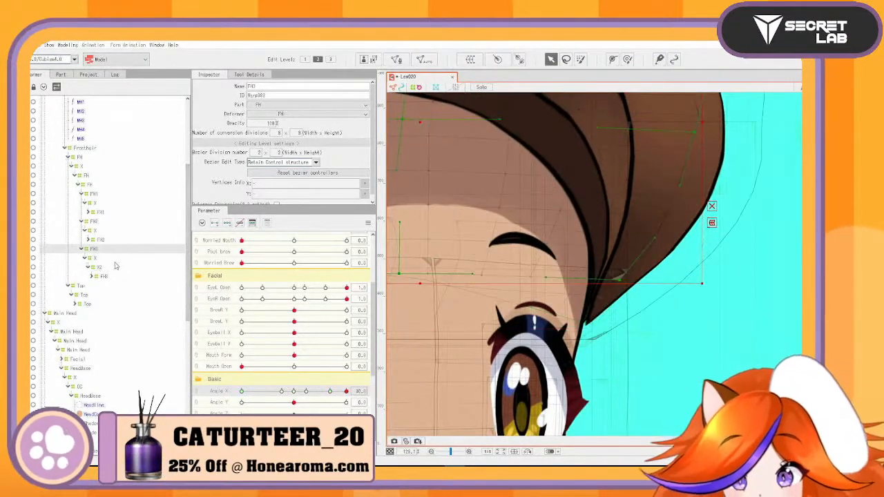
click(115, 266)
drag(346, 391, 294, 395)
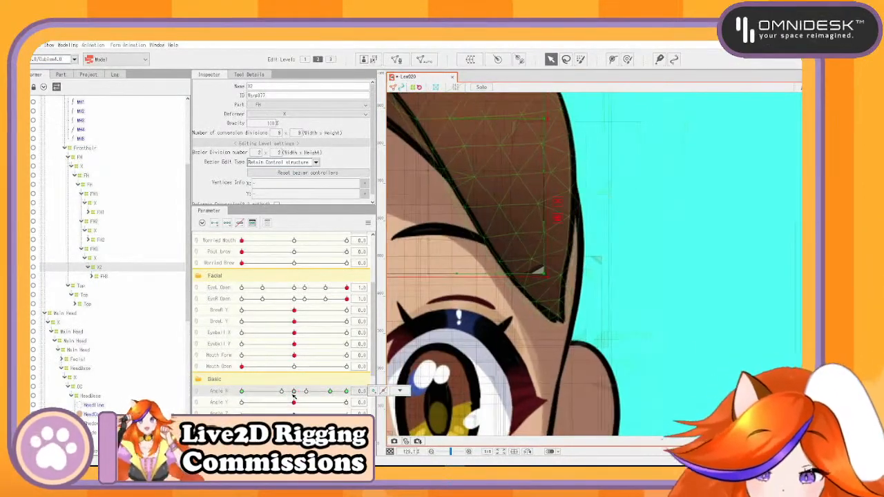
scroll(542, 352, down, 5)
scroll(542, 352, up, 2)
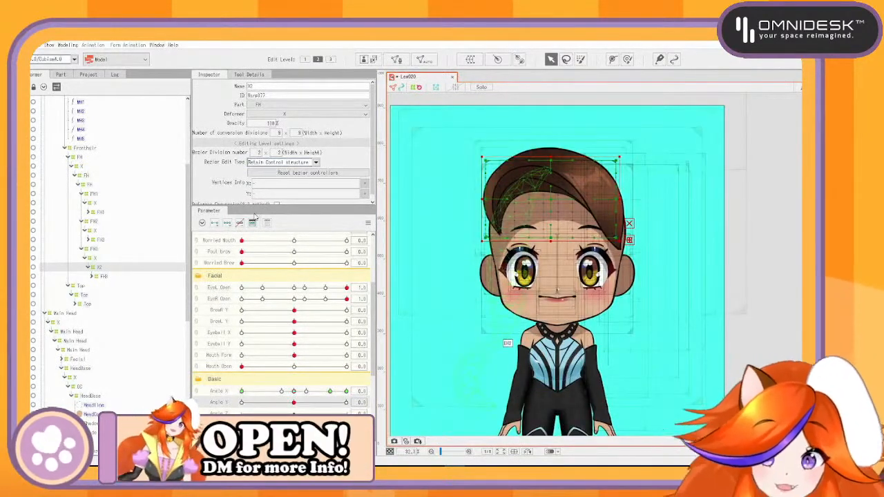
click(197, 396)
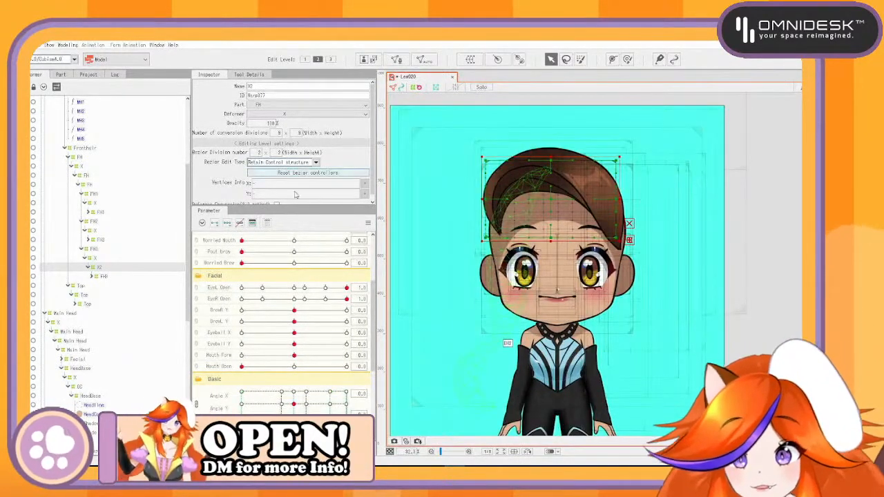
scroll(297, 340, down, 4)
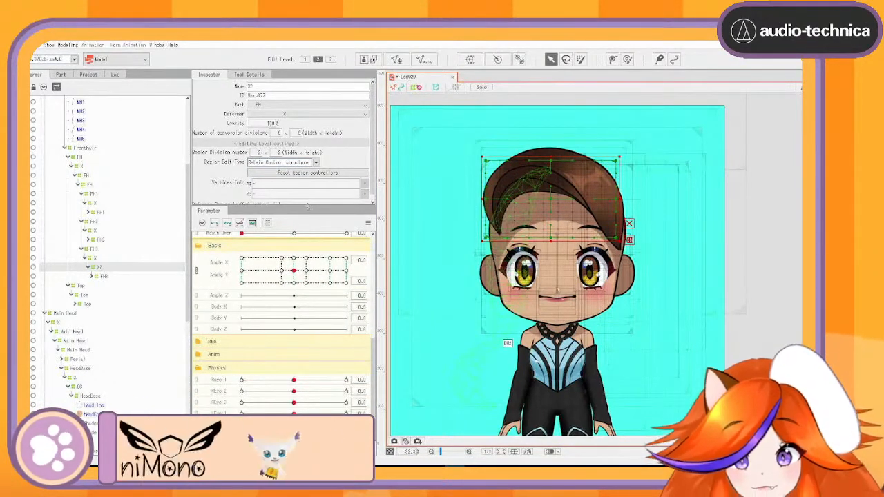
Enlarge the parameter area and add three Angle Y keys to FH3's X deformer, linked with Angle X
drag(310, 205, 311, 98)
drag(371, 275, 592, 275)
click(98, 258)
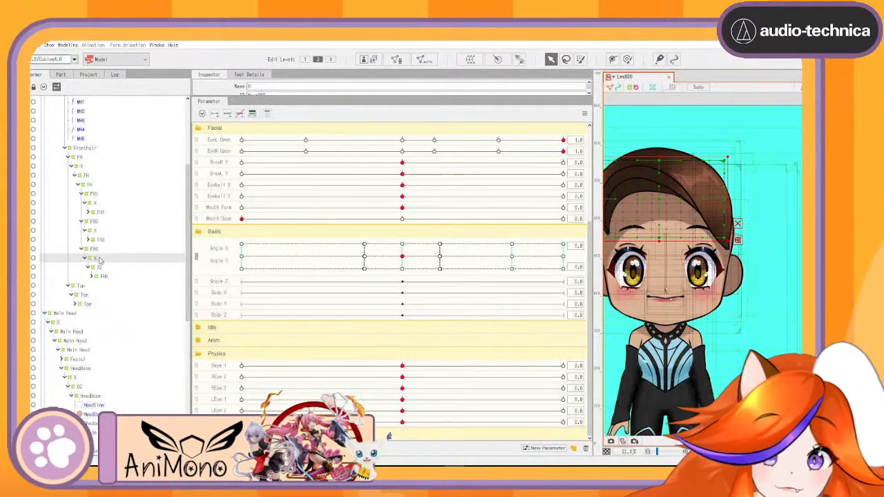
click(197, 256)
click(232, 271)
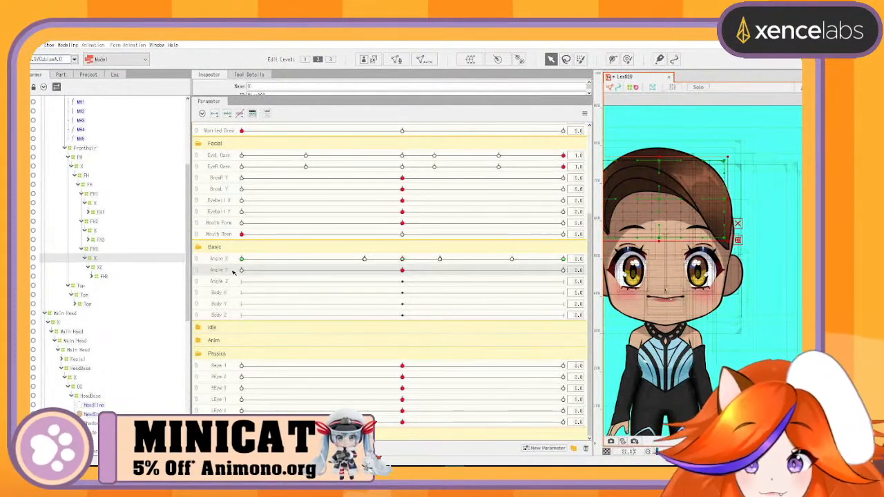
click(197, 264)
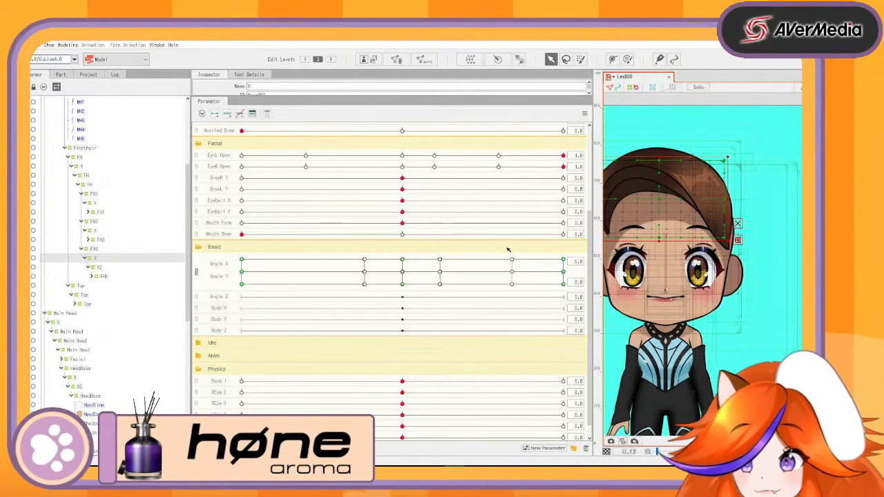
Unlink Angle X from Angle Y and reselect FH3's X deformer along with the Angle Y parameter
click(99, 268)
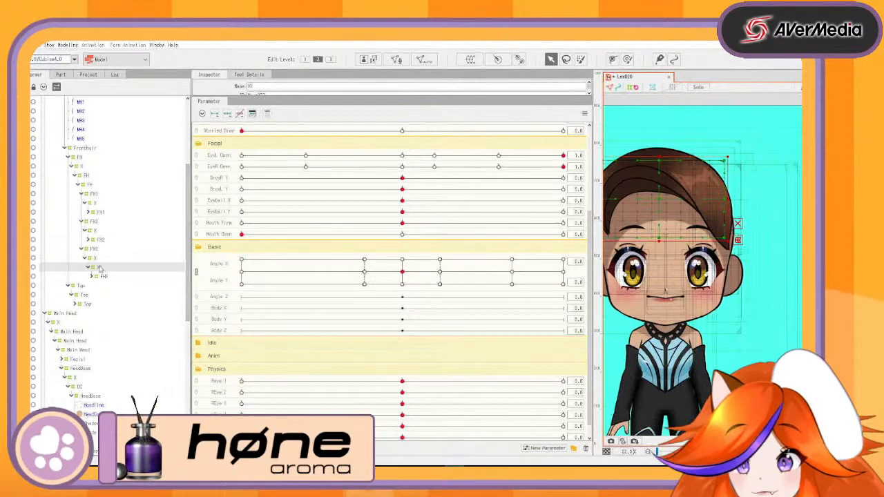
click(211, 273)
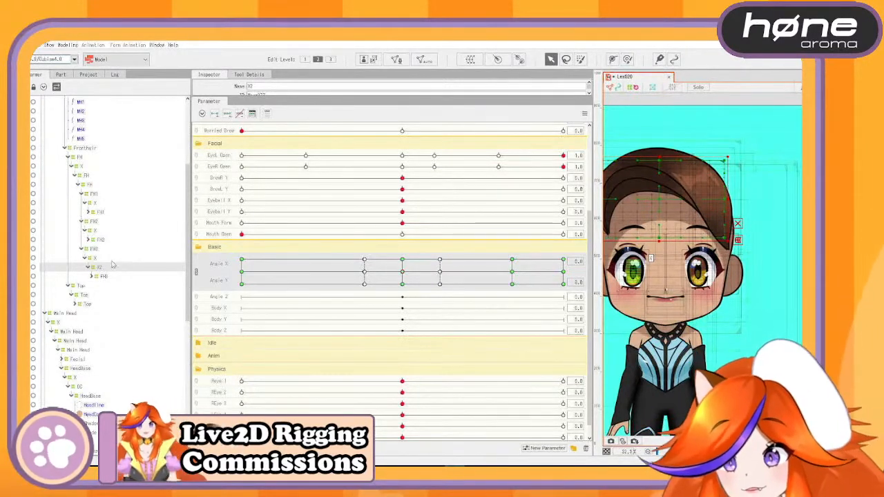
click(197, 274)
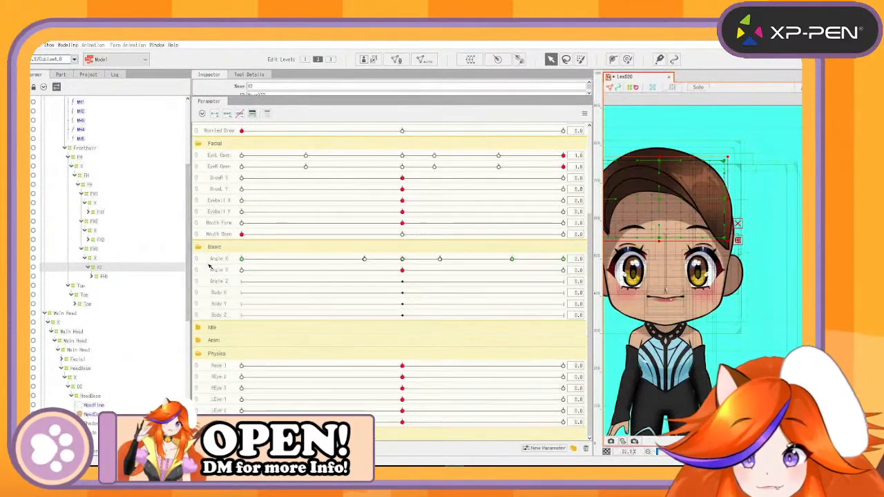
click(97, 259)
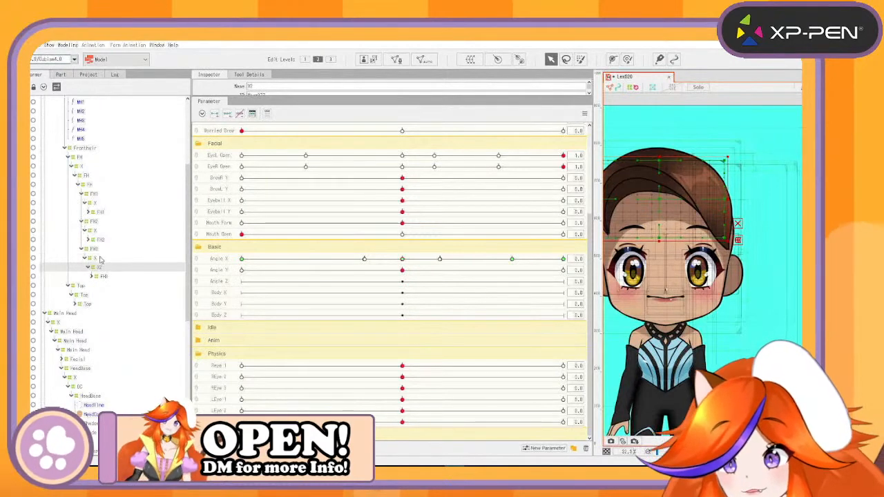
click(220, 275)
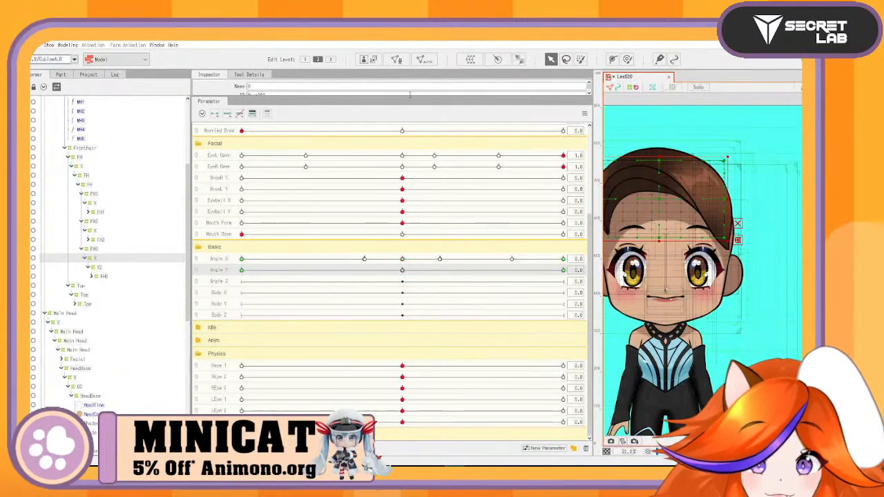
Enlarge the inspector area, collapse the Facial parameter group, and narrow the side panels to widen the model view
drag(410, 96, 391, 262)
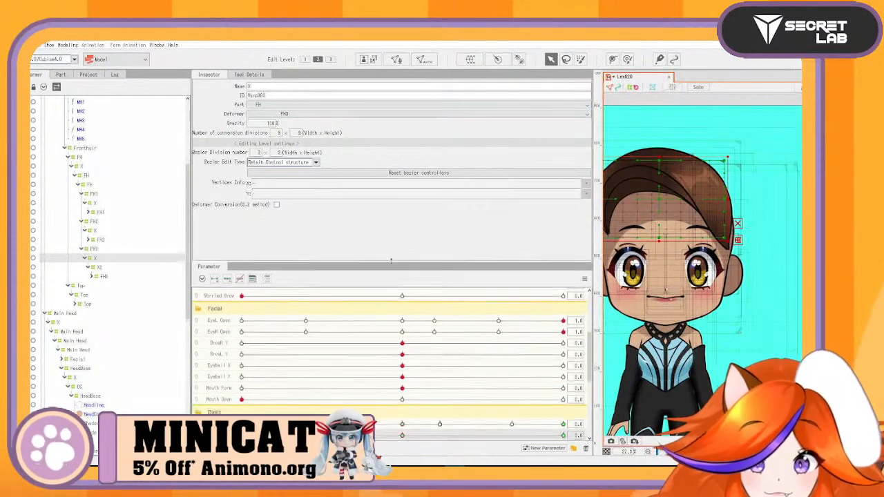
click(204, 307)
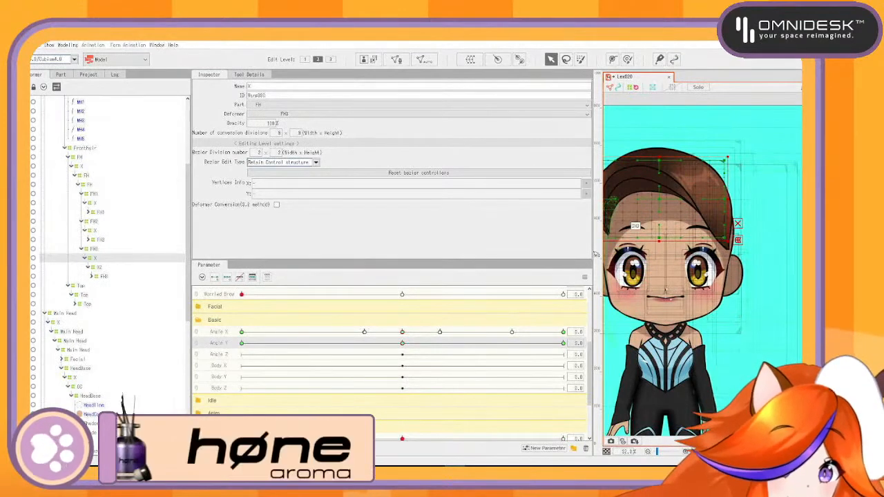
drag(593, 252, 321, 277)
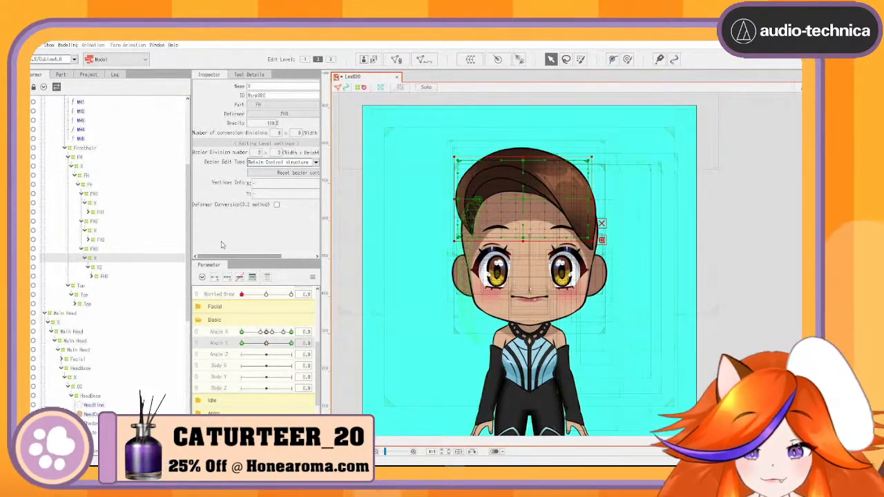
drag(190, 228, 174, 228)
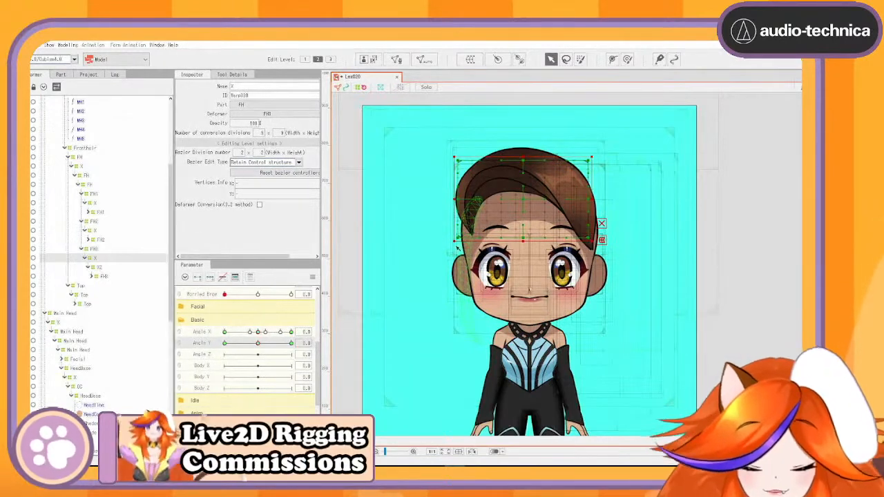
scroll(490, 253, down, 2)
scroll(491, 253, up, 2)
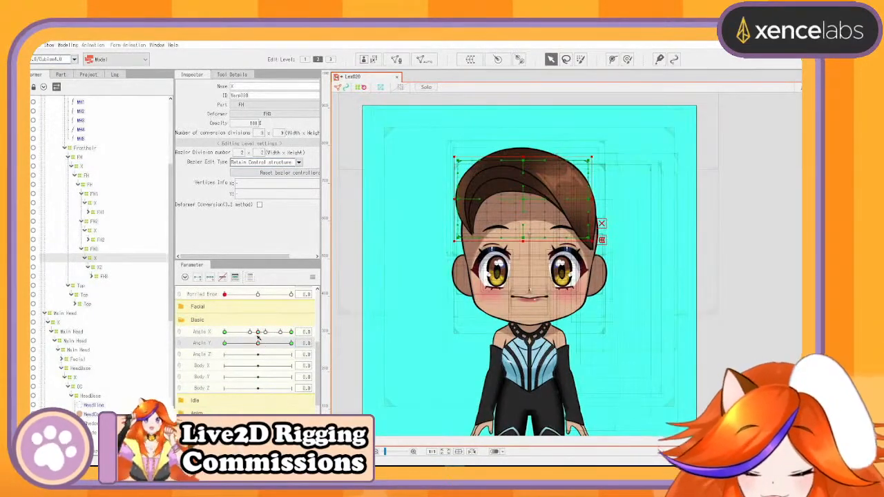
Preview the hair at a slightly negative Angle X and in the Physics/Scene Blending Settings, turning the head in all directions
drag(258, 333, 247, 296)
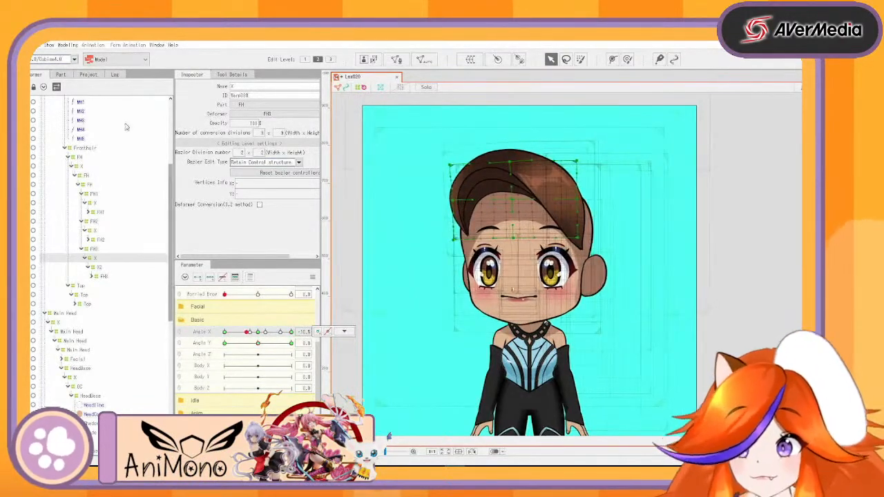
click(68, 44)
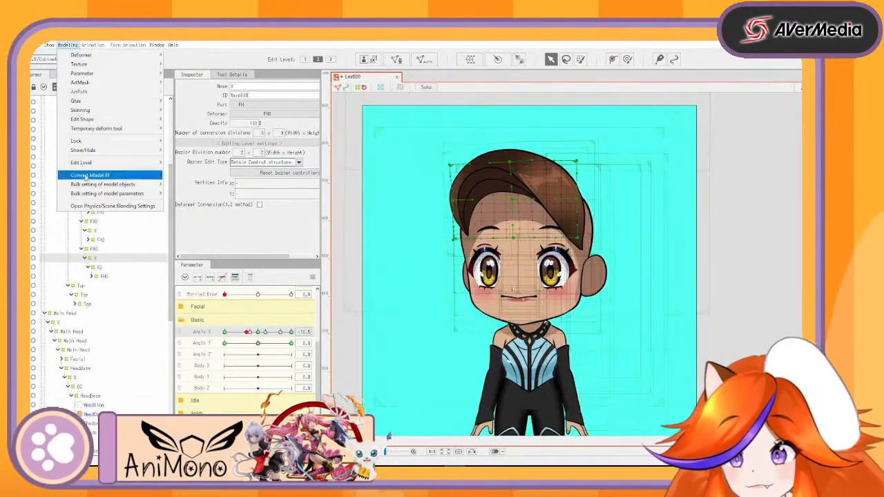
click(113, 206)
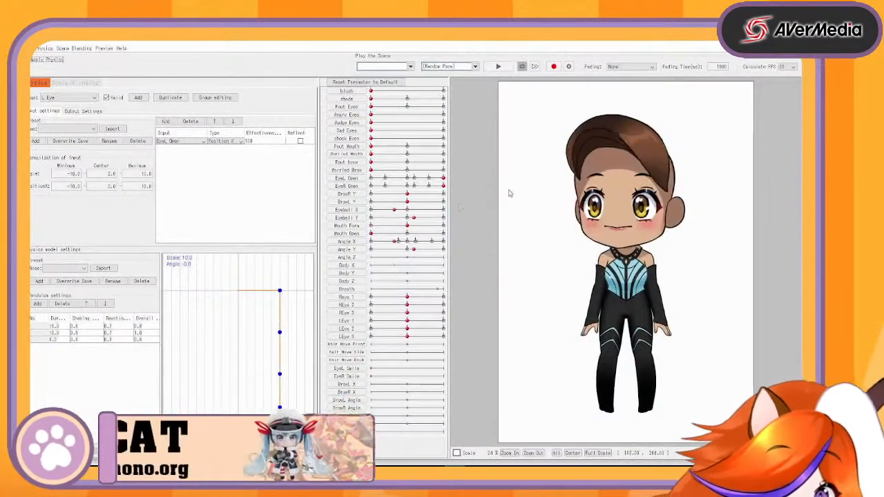
drag(509, 193, 505, 221)
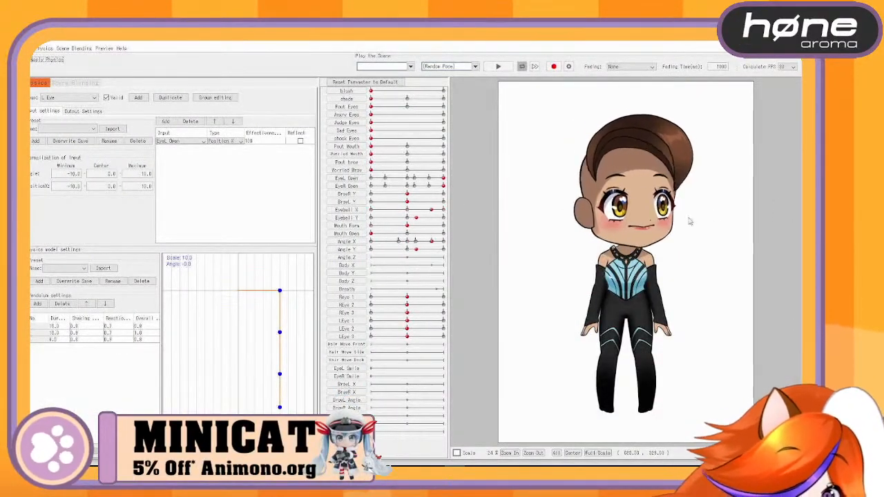
drag(689, 221, 651, 221)
drag(752, 239, 754, 219)
drag(578, 411, 815, 180)
drag(617, 172, 610, 100)
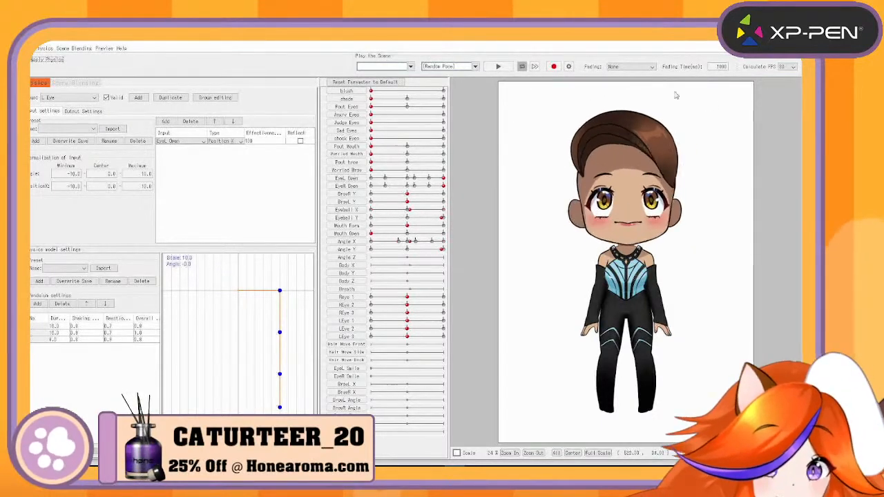
drag(676, 95, 809, 270)
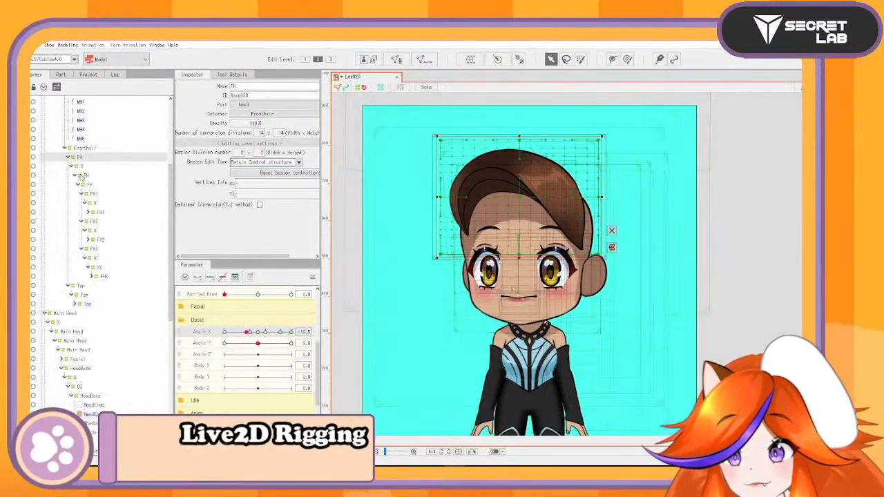
Compare the Angle X and Angle Y keys of FH's X deformer with those of the Fronts X deformer
click(86, 166)
scroll(86, 166, up, 5)
scroll(97, 183, down, 4)
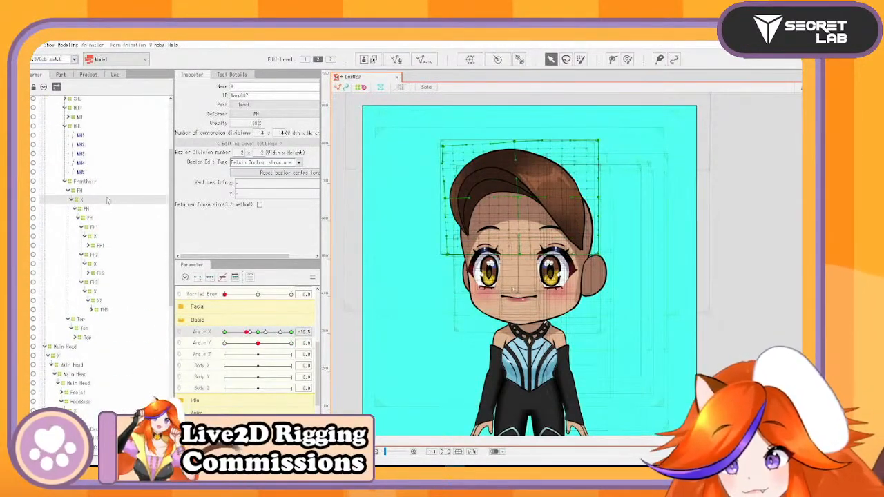
scroll(100, 187, up, 3)
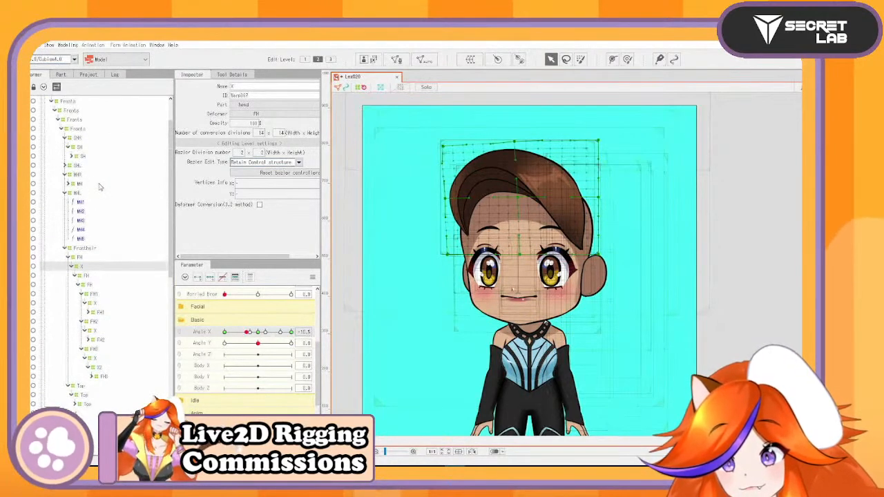
scroll(83, 157, up, 2)
click(61, 137)
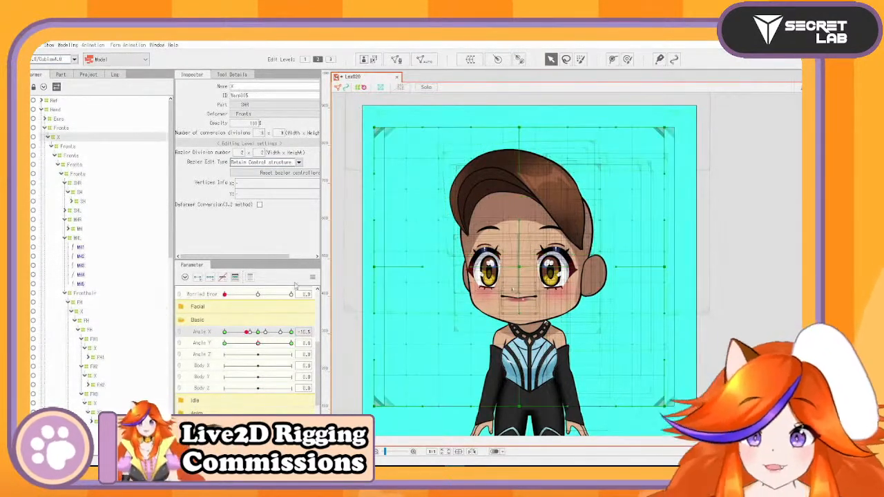
Add three Angle Y keys to FH's X deformer and pose the head at Angle X -30 and Angle Y -30
click(257, 333)
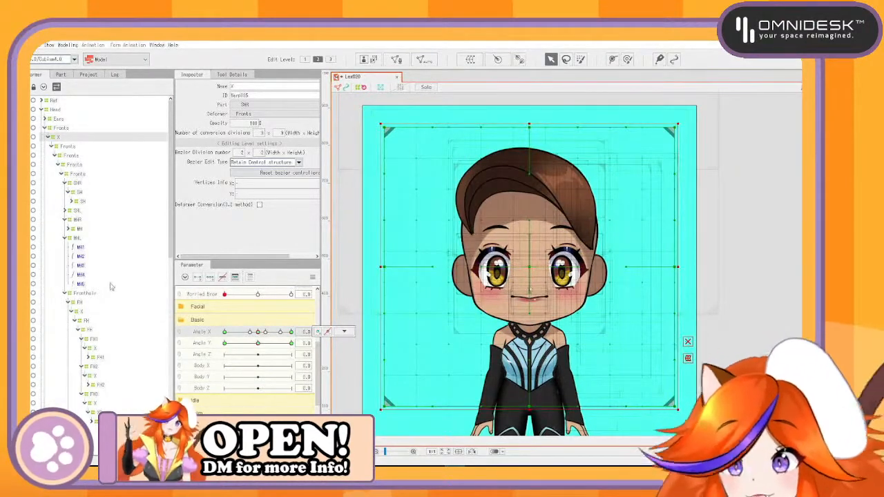
click(87, 312)
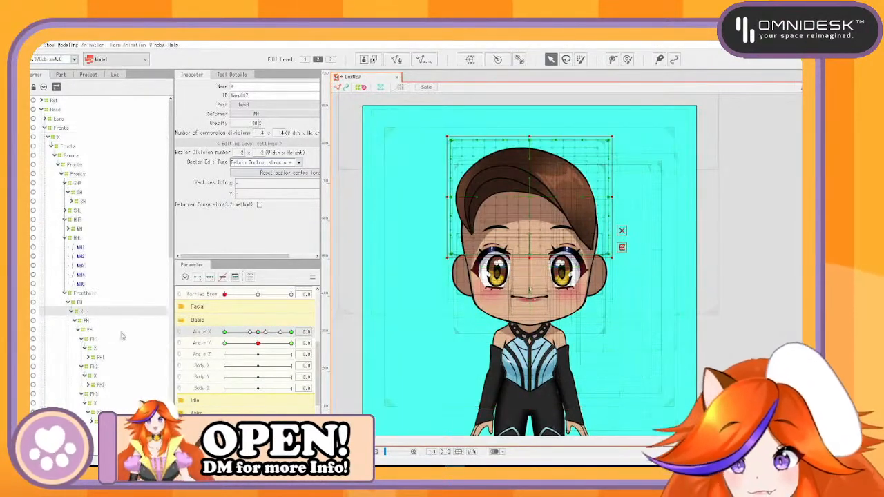
drag(264, 332, 219, 337)
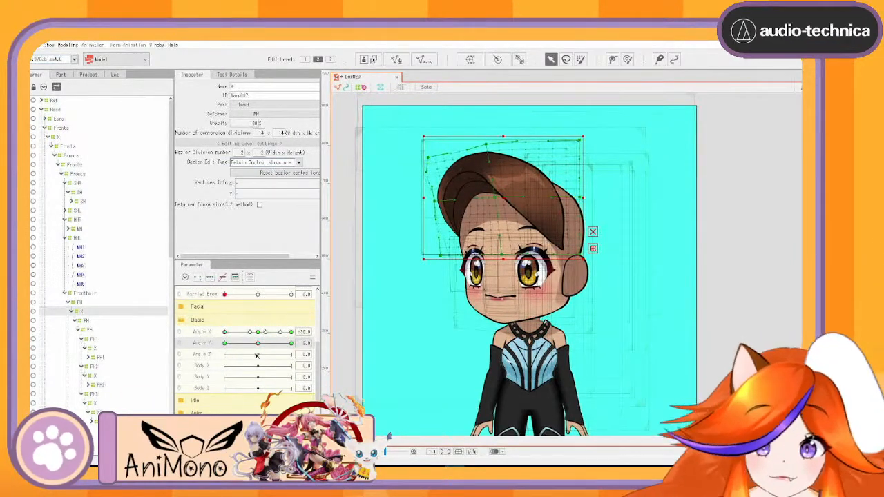
drag(258, 354, 205, 366)
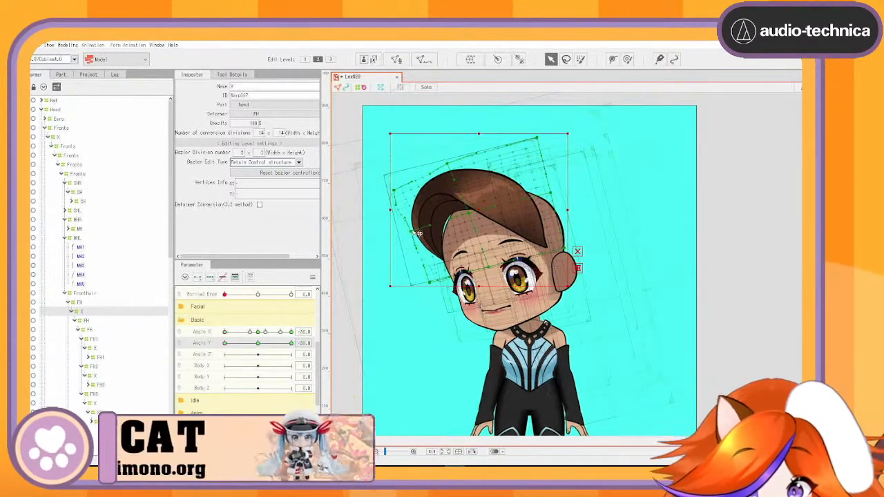
Nudge the upper outer corner of FH's X deformer slightly inward at Angle X -30, Angle Y -30, and test the pose with Angle Y
drag(396, 193, 399, 193)
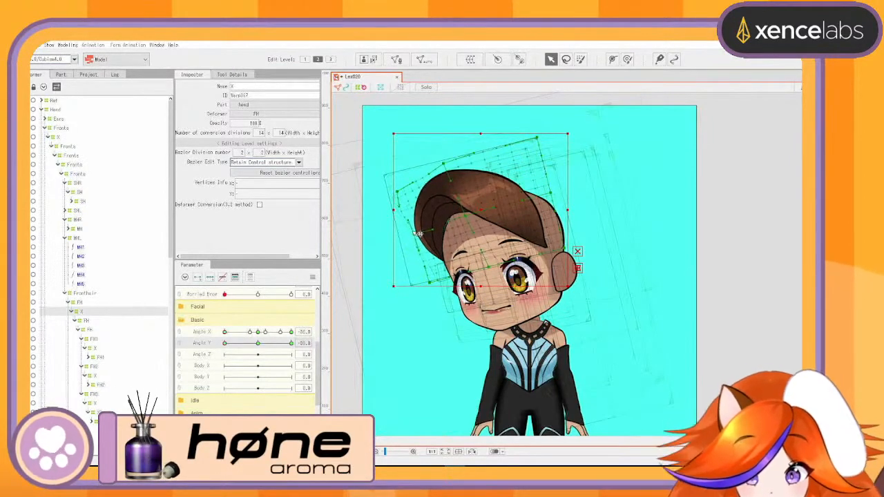
click(230, 343)
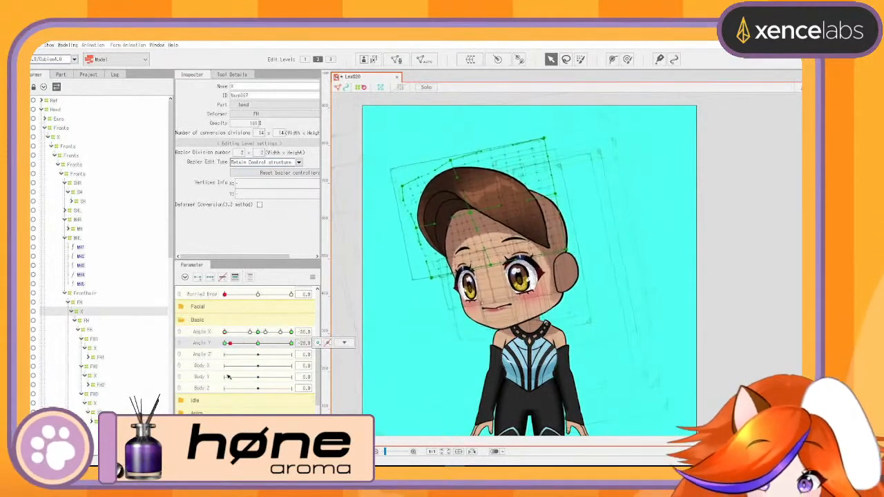
drag(228, 376, 216, 384)
Lower the middle control point on the outer edge of FH's X deformer at Angle X -30, Angle Y -30
scroll(456, 243, up, 3)
drag(437, 289, 461, 260)
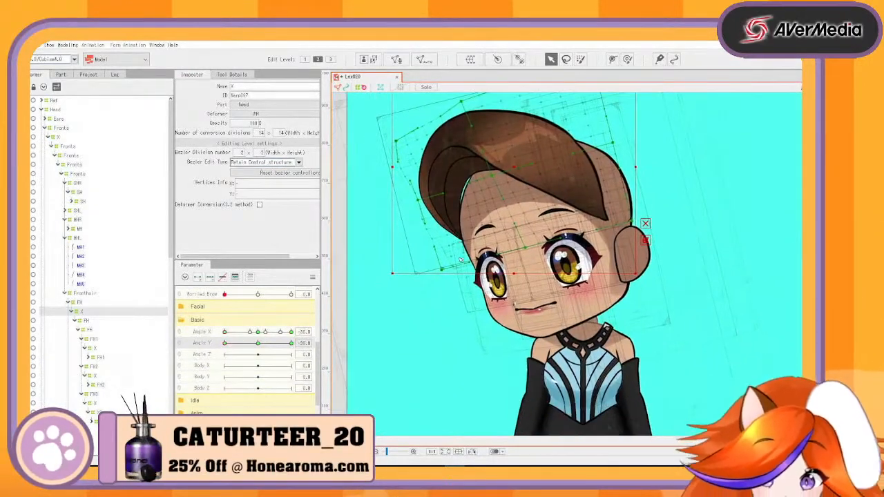
scroll(461, 260, up, 4)
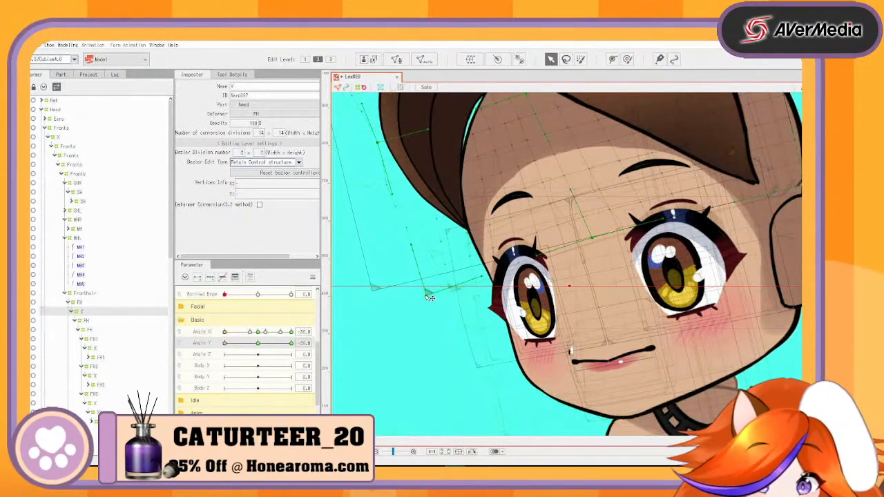
drag(377, 143, 381, 161)
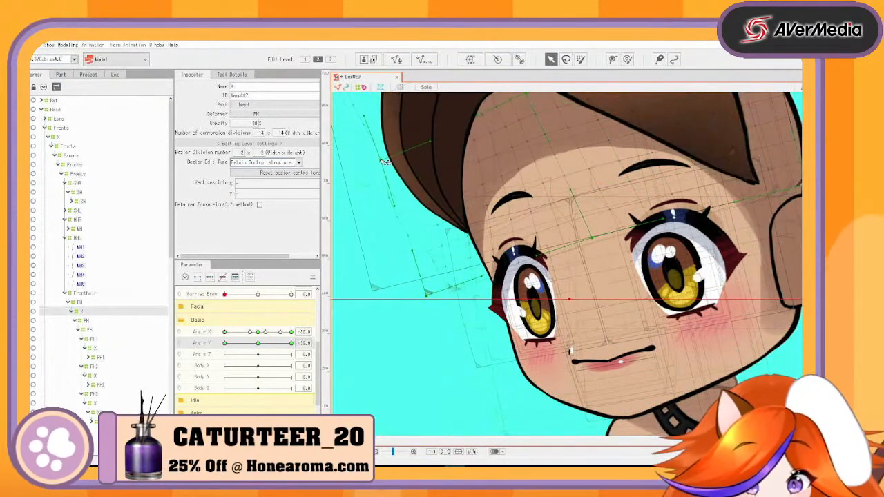
scroll(384, 162, down, 4)
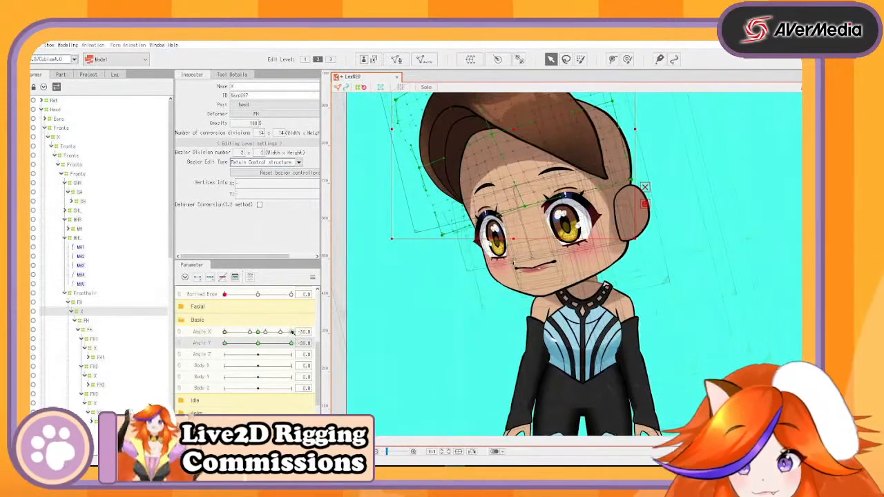
Refine the top edge and ear-side edge of FH's X deformer at Angle X -30, Angle Y -30, checking the shape by sweeping Angle Y
drag(231, 344, 216, 370)
drag(502, 127, 495, 182)
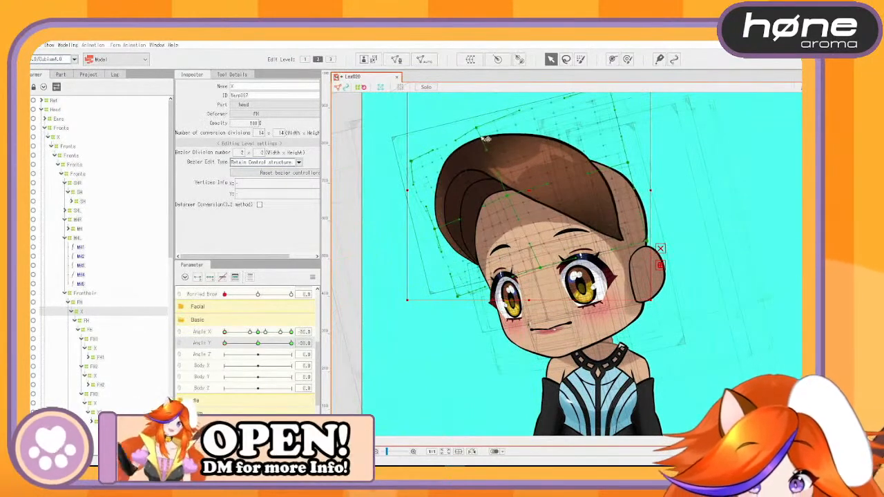
click(539, 168)
click(513, 200)
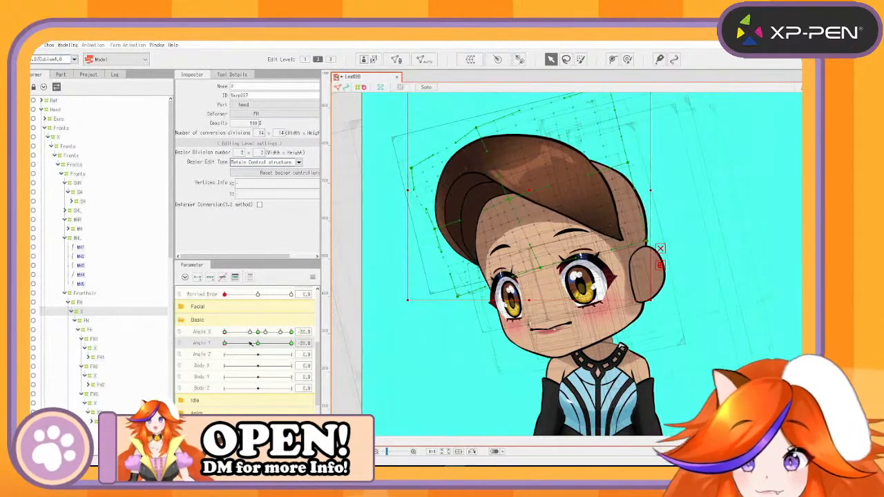
drag(224, 345, 215, 392)
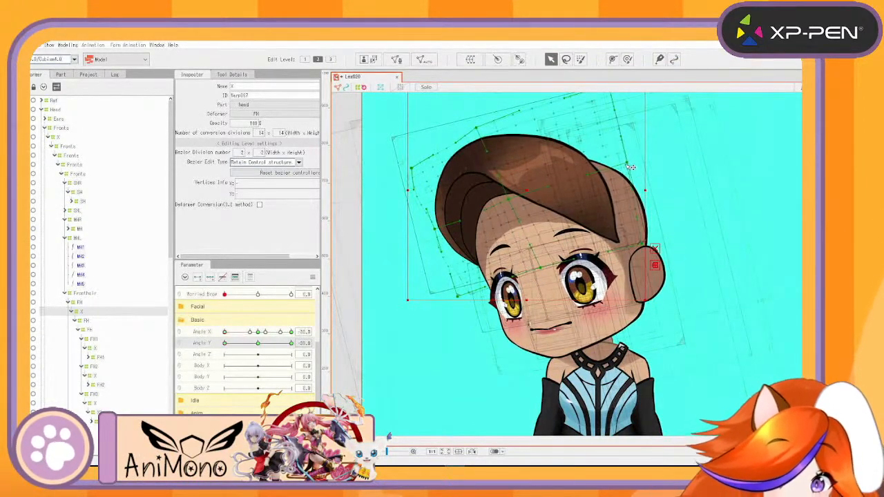
drag(225, 345, 221, 382)
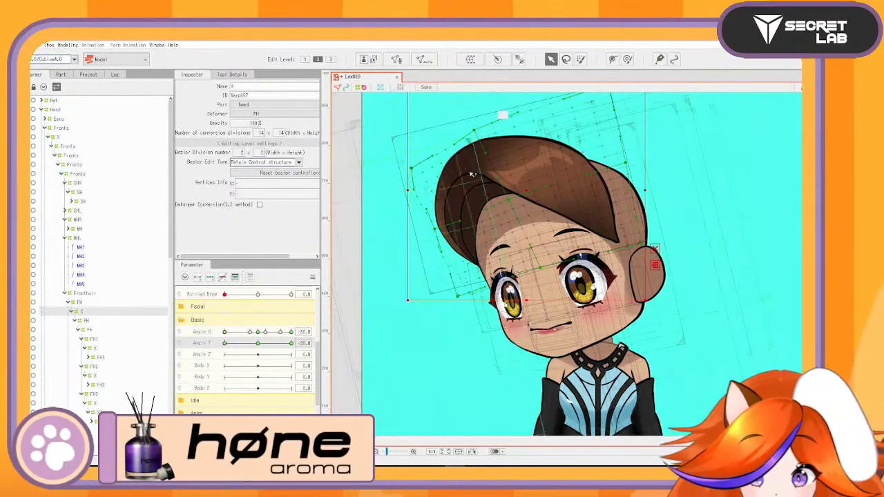
Set Angle Y to 30 and pull the lower outer corner of FH's X deformer outward at Angle X -30
drag(225, 344, 298, 339)
scroll(617, 226, up, 5)
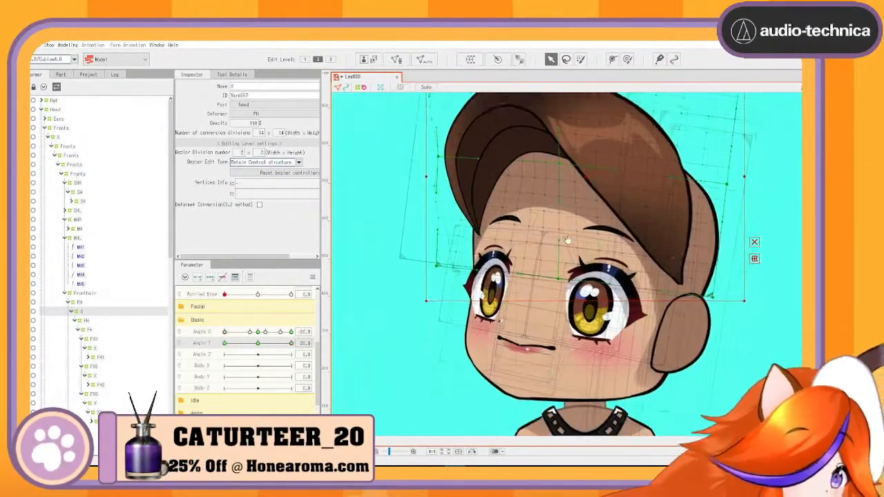
drag(429, 319, 413, 313)
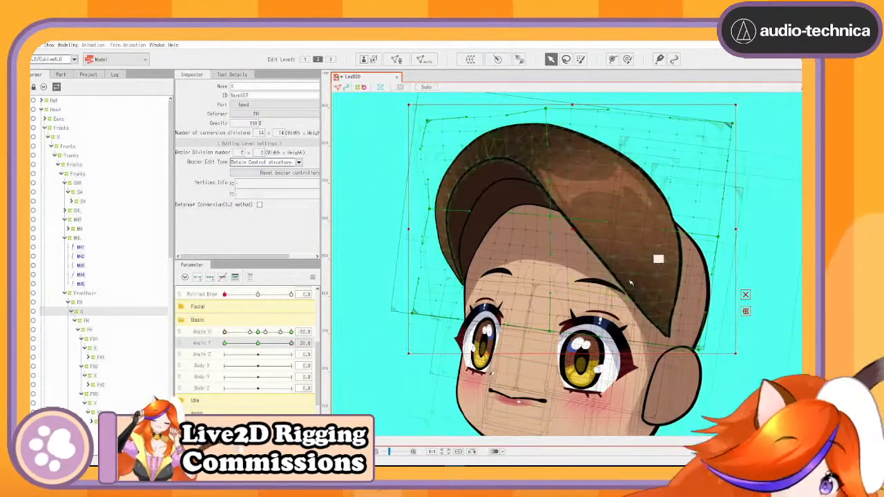
Refine the top edge of FH's X deformer at Angle X -30, Angle Y 30, lowering its ear-side corner slightly, and test with Angle Y
scroll(657, 256, down, 3)
drag(576, 172, 575, 166)
drag(492, 174, 494, 175)
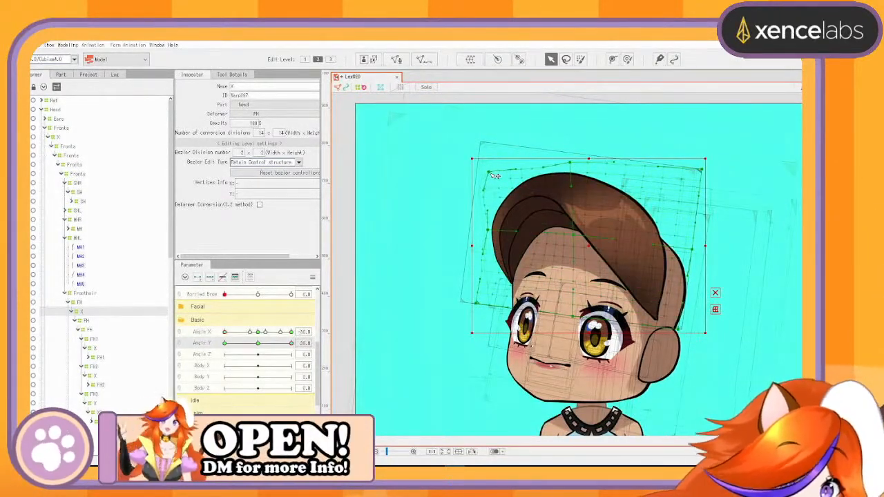
drag(703, 171, 702, 175)
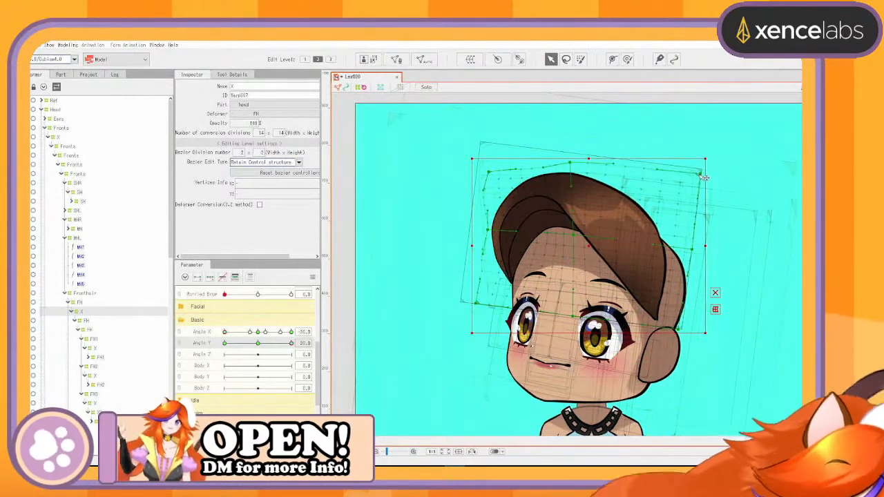
mouse_move(291, 343)
mouse_down()
mouse_move(247, 345)
mouse_move(308, 341)
mouse_up()
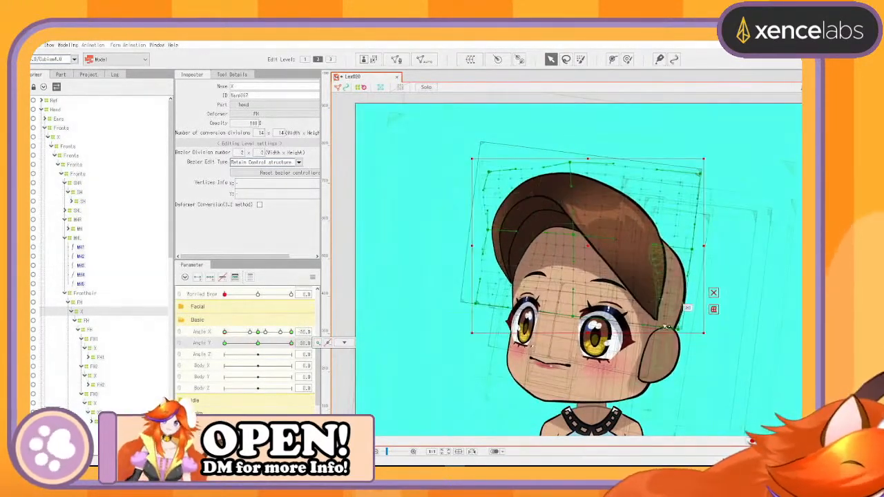
Pull the ear-side lower corner of FH's X deformer inward and nudge its center point at Angle X -30, Angle Y 30, testing with Angle Y
drag(682, 332, 674, 333)
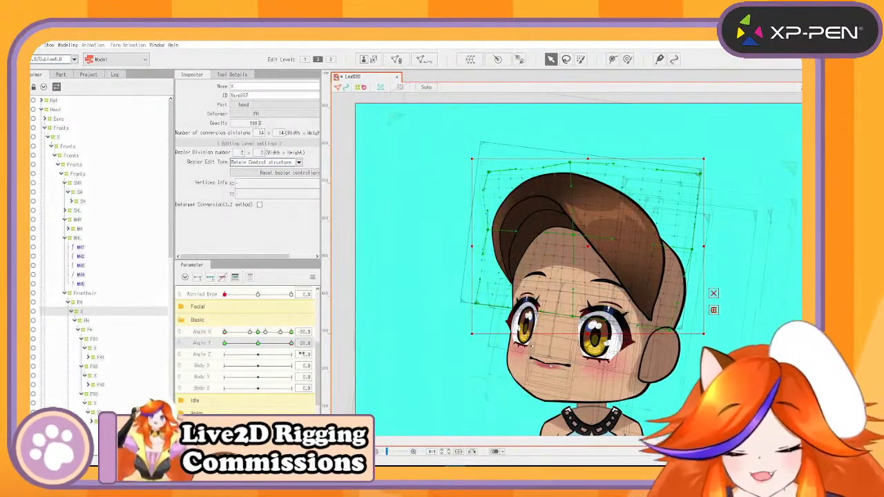
drag(292, 345, 310, 330)
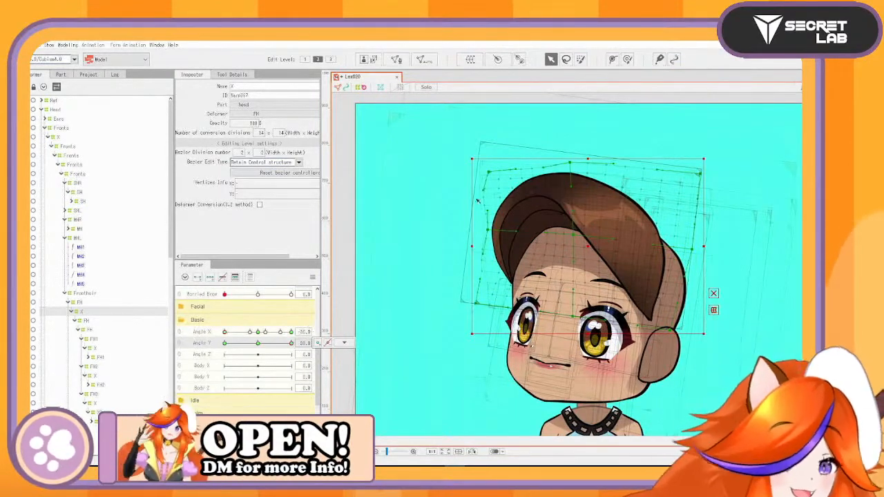
drag(573, 235, 572, 234)
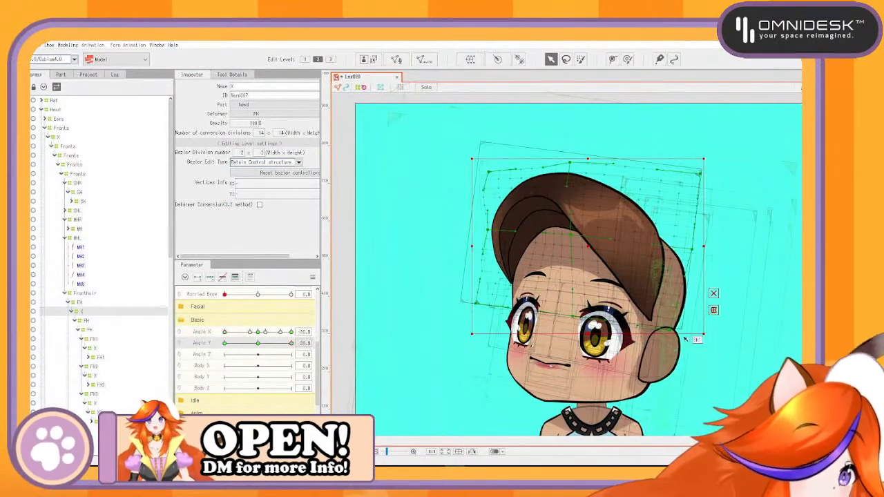
drag(670, 331, 662, 330)
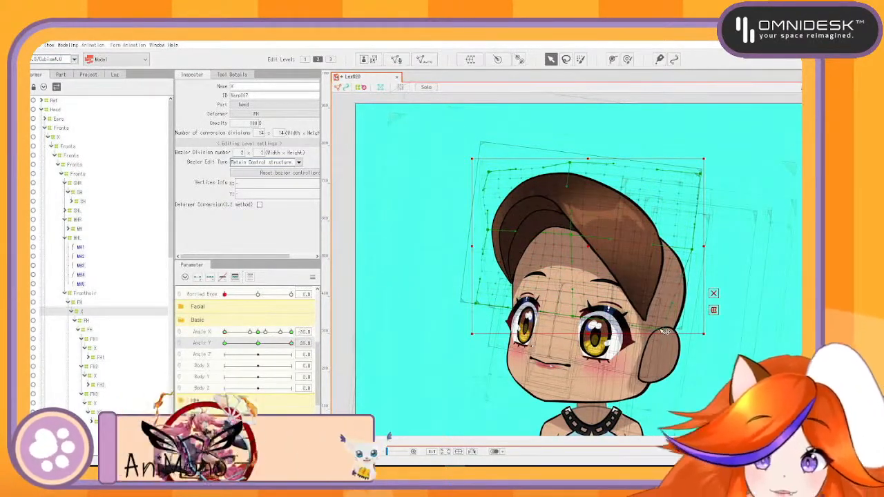
mouse_move(290, 345)
mouse_down()
mouse_move(256, 345)
mouse_move(298, 339)
mouse_up()
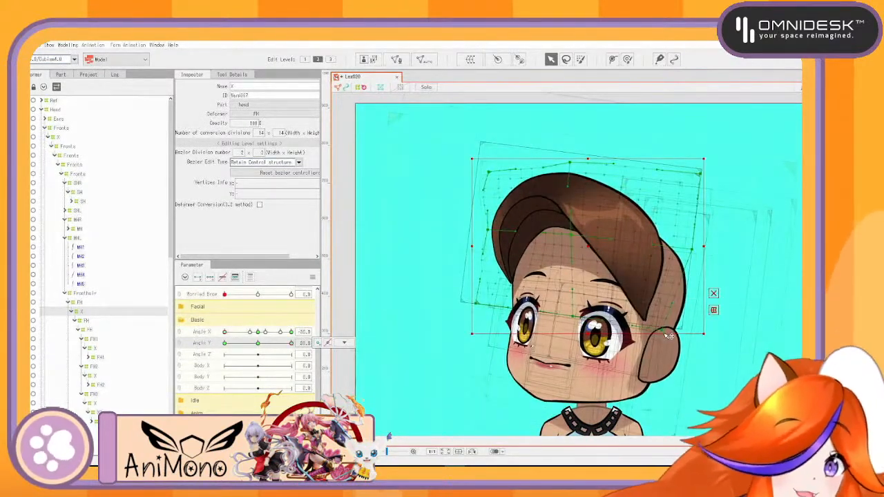
drag(662, 330, 666, 327)
mouse_move(291, 344)
mouse_down()
mouse_move(251, 344)
mouse_move(297, 336)
mouse_up()
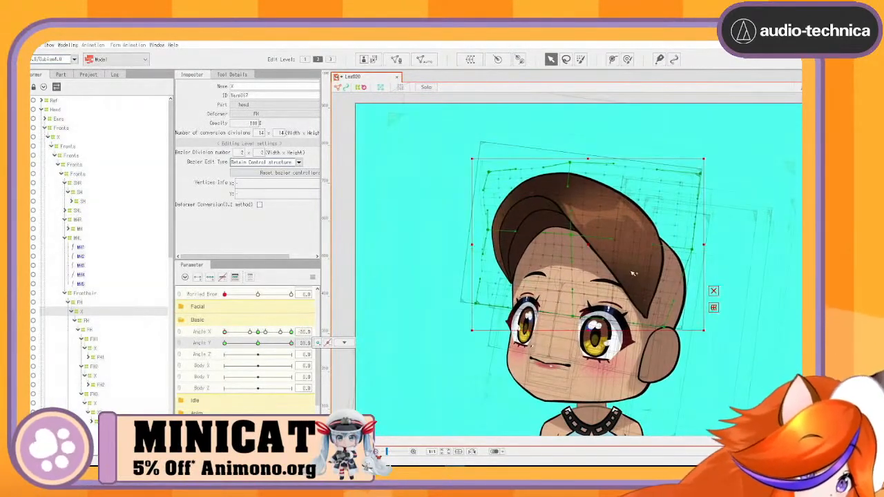
Pull the middle of FH's X deformer's ear-side edge inward at Angle X -30, Angle Y 30, and sweep Angle Y to check the motion
drag(658, 245, 689, 249)
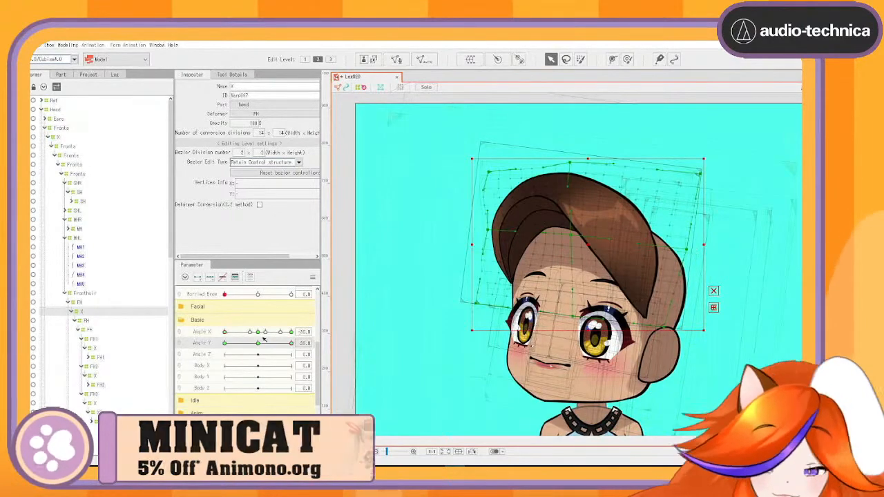
mouse_move(291, 345)
mouse_down()
mouse_move(236, 346)
mouse_move(293, 344)
mouse_up()
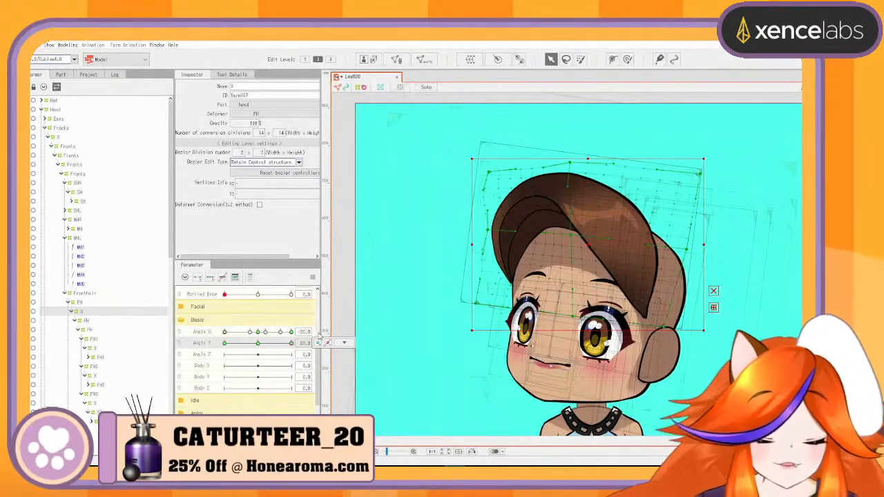
mouse_move(281, 344)
mouse_down()
mouse_move(270, 343)
mouse_move(297, 344)
mouse_move(256, 340)
mouse_move(298, 343)
mouse_up()
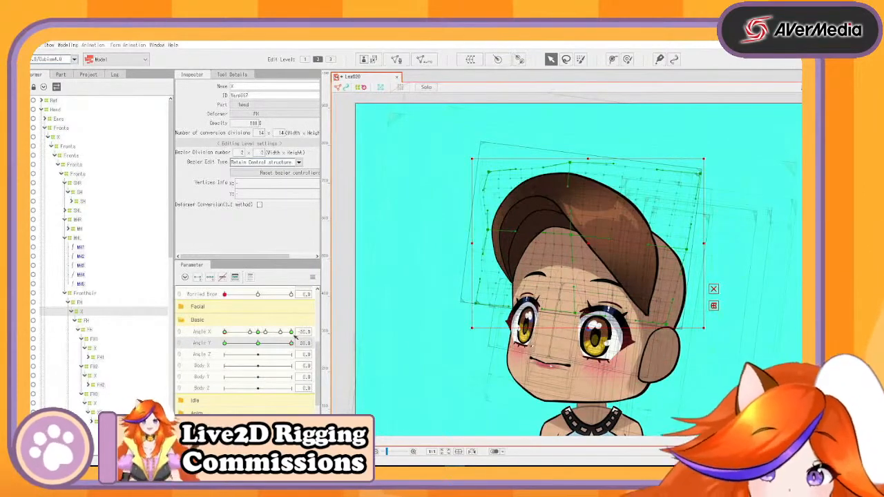
mouse_move(291, 344)
mouse_down()
mouse_move(275, 347)
mouse_move(297, 342)
mouse_up()
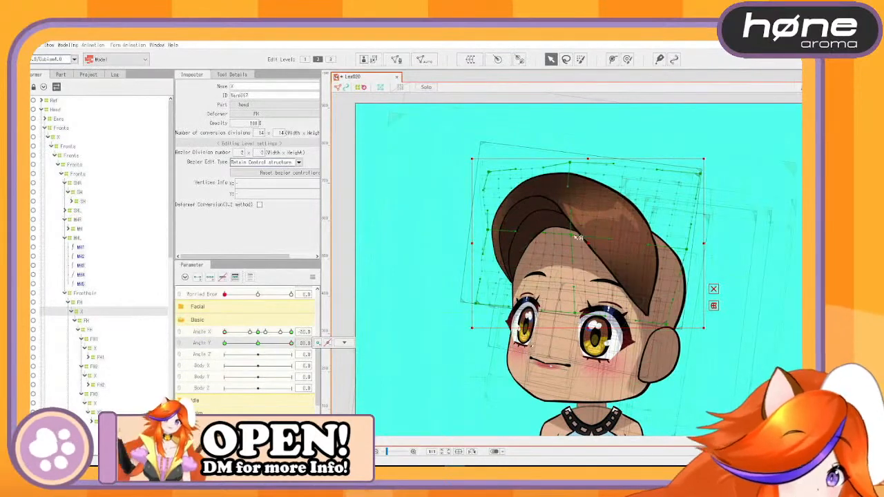
mouse_move(298, 343)
mouse_down()
mouse_move(228, 344)
mouse_move(291, 343)
mouse_up()
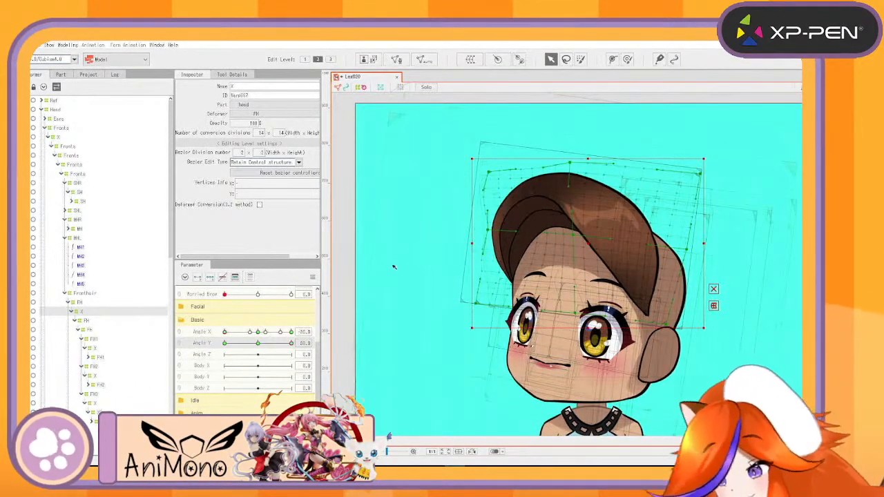
Lower the top middle point and far upper corner of FH's X deformer slightly at Angle X -30, Angle Y 30, and test with Angle Y
mouse_move(490, 172)
mouse_down()
mouse_move(519, 163)
mouse_move(521, 152)
mouse_move(494, 175)
mouse_up()
drag(571, 164, 572, 168)
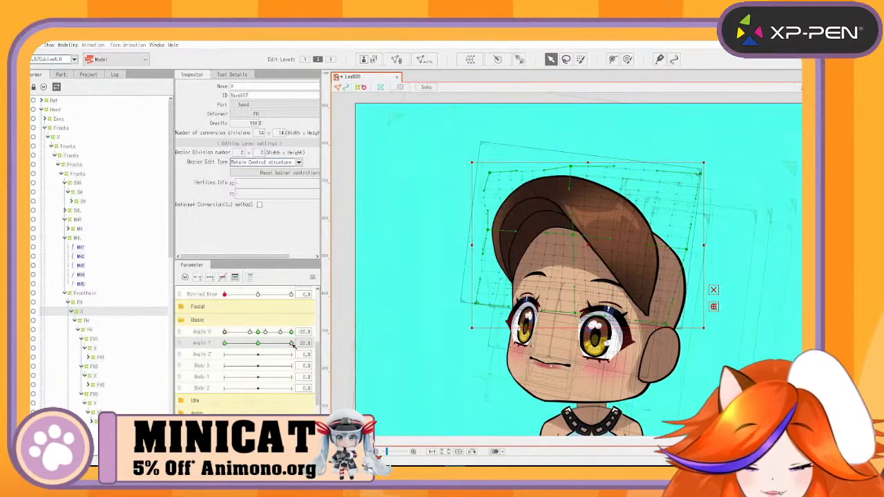
mouse_move(292, 344)
mouse_down()
mouse_move(235, 351)
mouse_move(300, 343)
mouse_up()
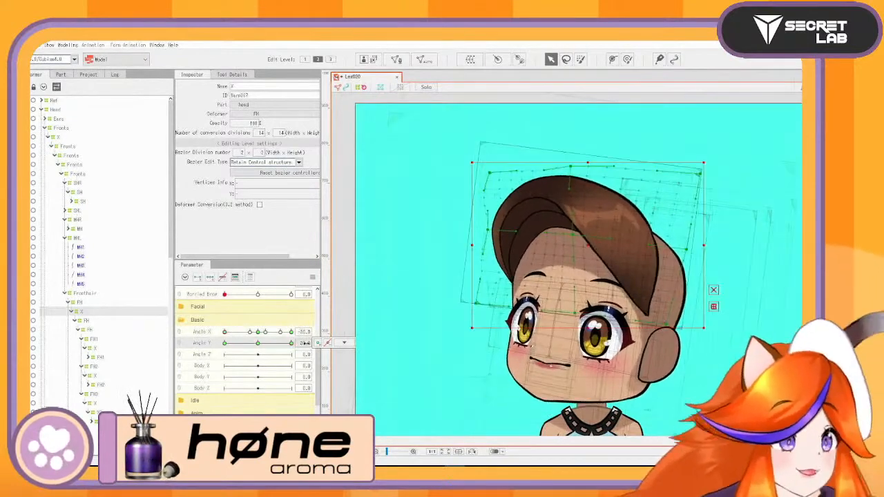
Set Angle X to 0 with Angle Y at 30, widen one lower corner of FH's X deformer, and compress its upper rows downward
drag(224, 335, 258, 336)
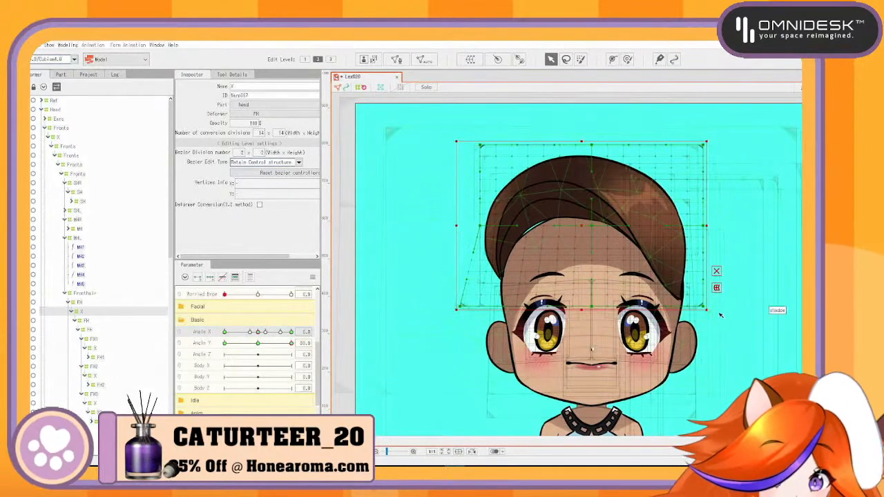
drag(704, 308, 713, 307)
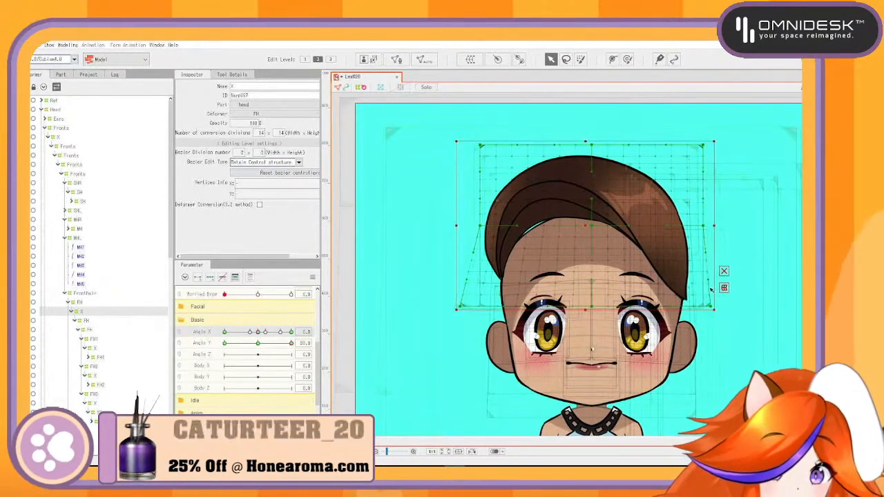
drag(449, 111, 798, 271)
drag(590, 142, 590, 162)
click(597, 139)
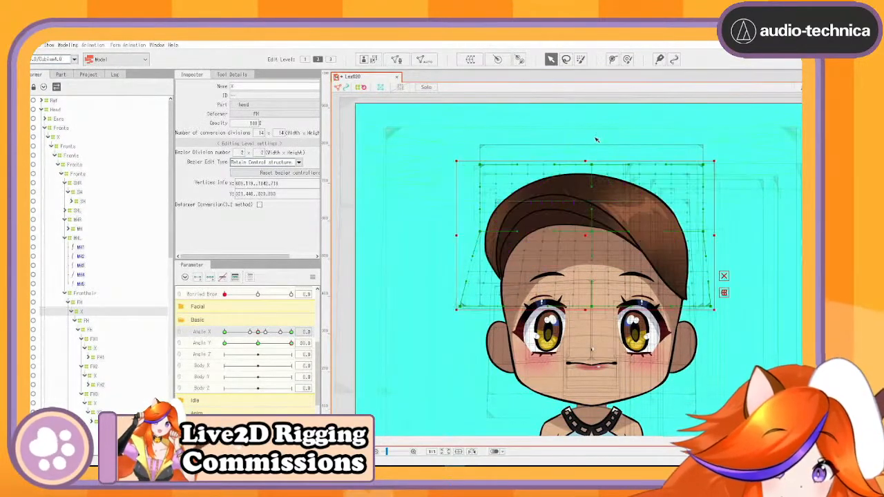
Compare with Angle Y 0, then bring both lower corners of FH's X deformer inward at Angle X 0, Angle Y 30
drag(291, 343, 258, 365)
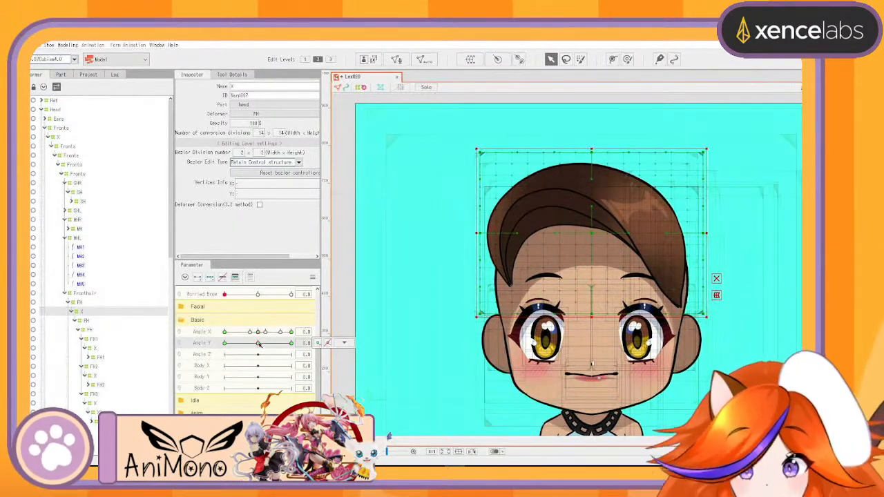
drag(259, 344, 292, 343)
drag(462, 309, 486, 309)
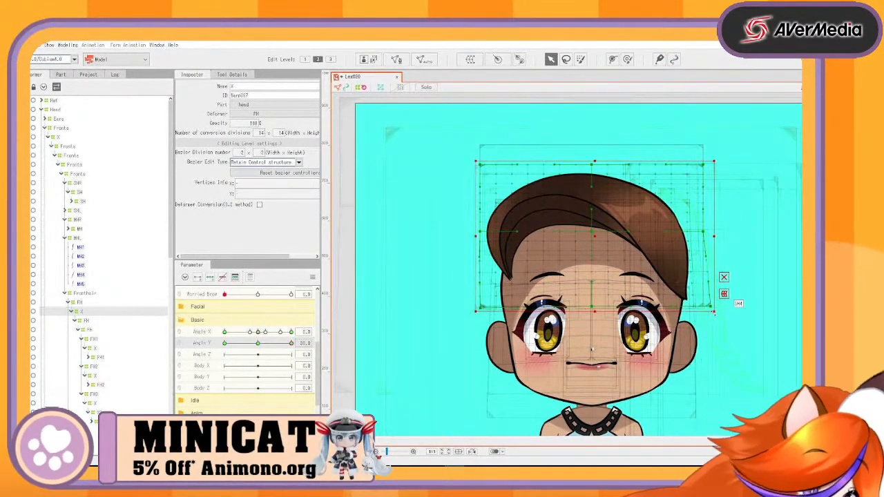
drag(714, 309, 706, 311)
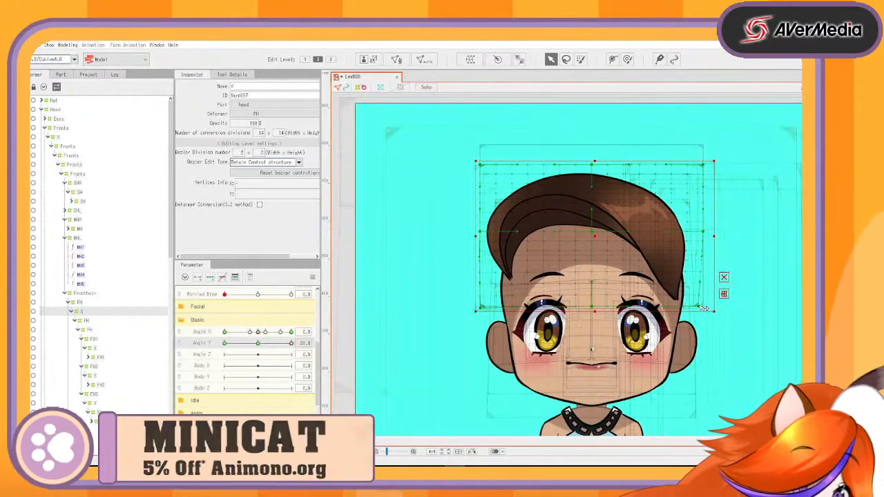
mouse_move(291, 345)
mouse_down()
mouse_move(235, 349)
mouse_move(292, 343)
mouse_up()
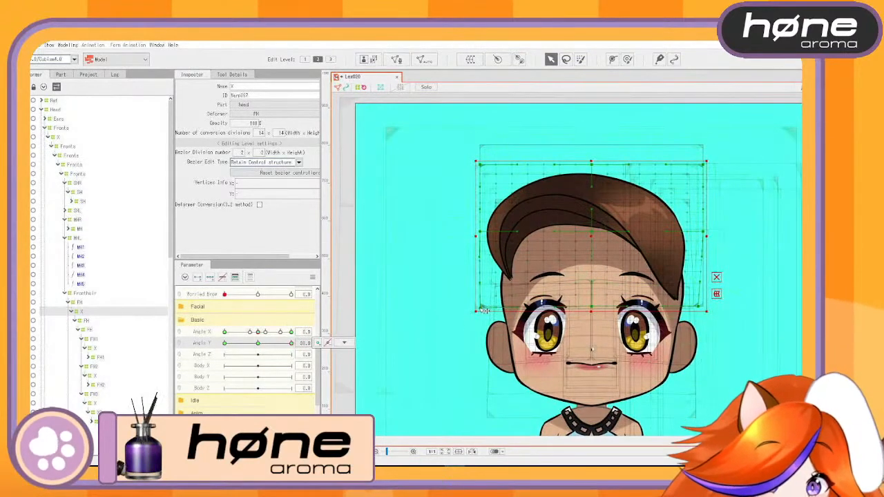
Lower both bottom corners of FH's X deformer at Angle X 0, Angle Y 30, checking the hair's side ends by sweeping Angle Y
drag(480, 324, 481, 325)
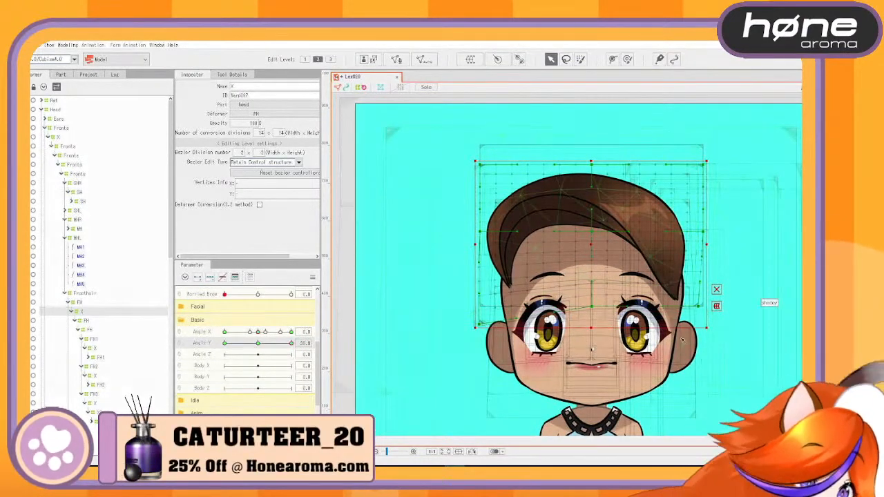
mouse_move(290, 344)
mouse_down()
mouse_move(231, 344)
mouse_move(291, 343)
mouse_up()
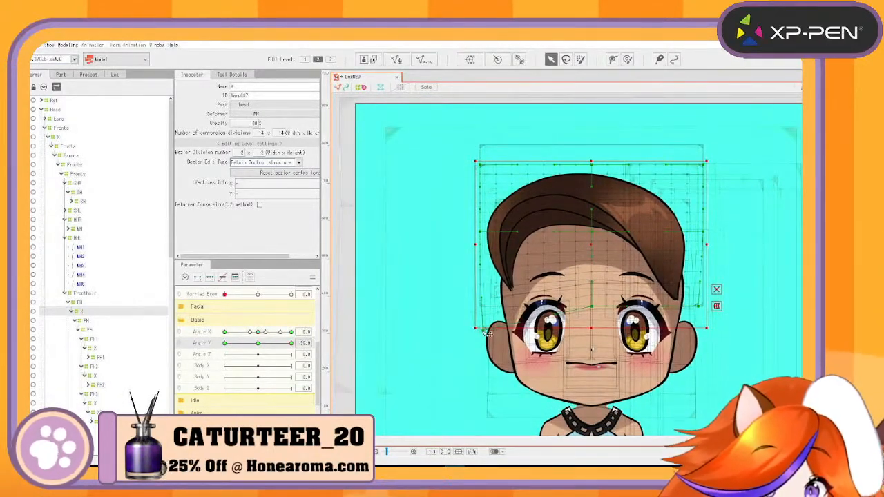
drag(488, 334, 488, 338)
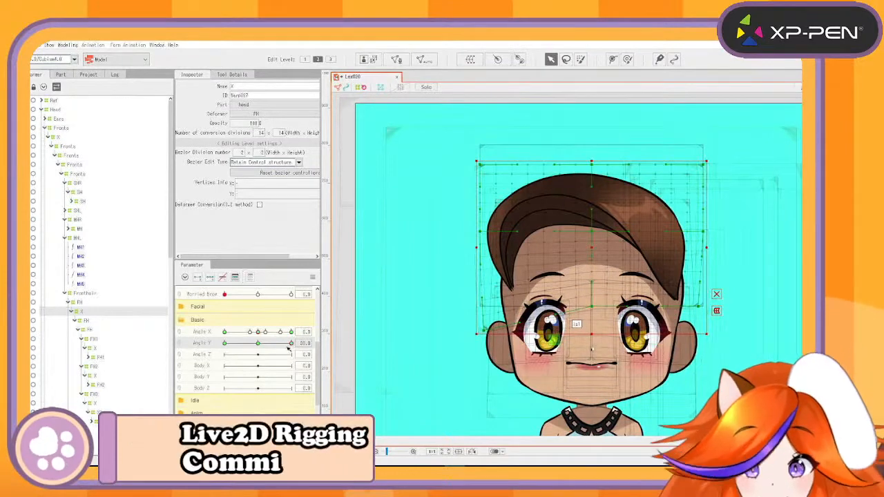
mouse_move(290, 344)
mouse_down()
mouse_move(231, 362)
mouse_move(280, 333)
mouse_move(293, 339)
mouse_up()
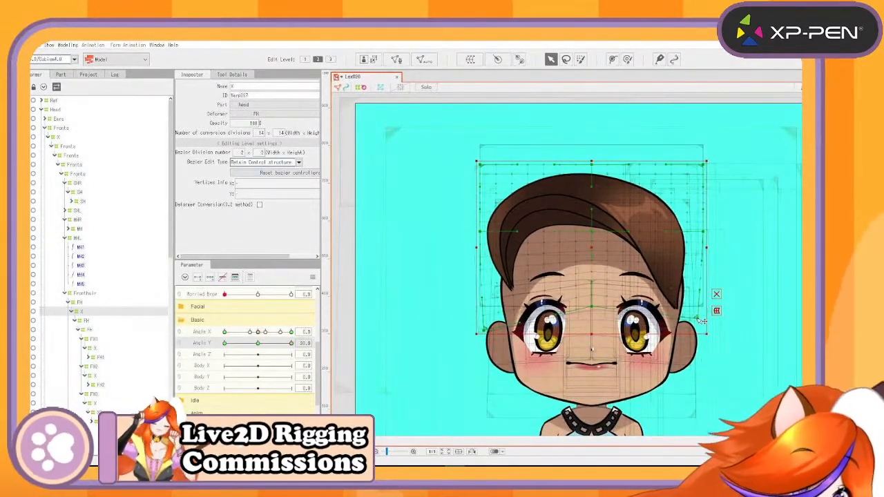
drag(698, 320, 700, 317)
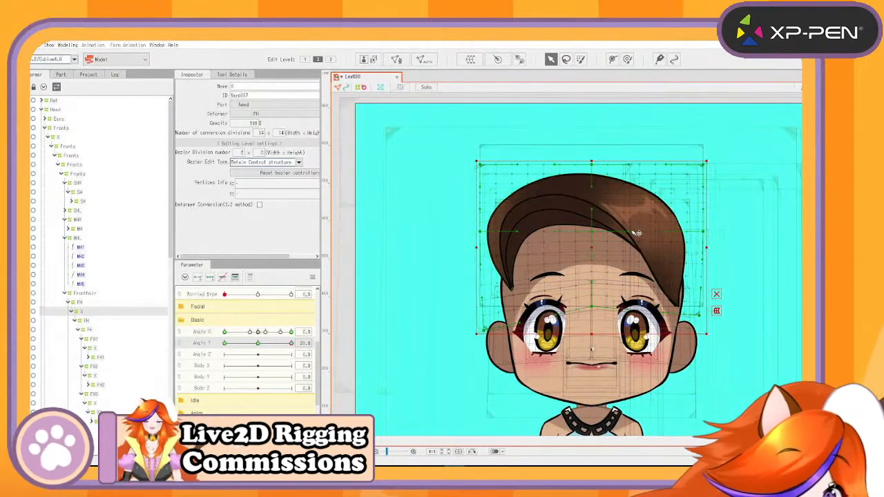
drag(292, 344, 298, 323)
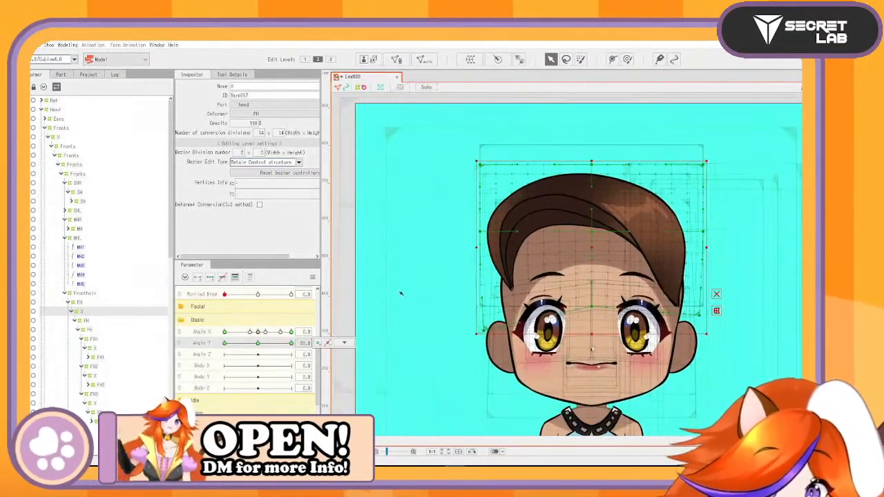
Lower the middle side points of FH's X deformer and raise its top middle point at Angle X 0, Angle Y 30, testing with Angle Y
click(489, 240)
drag(483, 234, 484, 242)
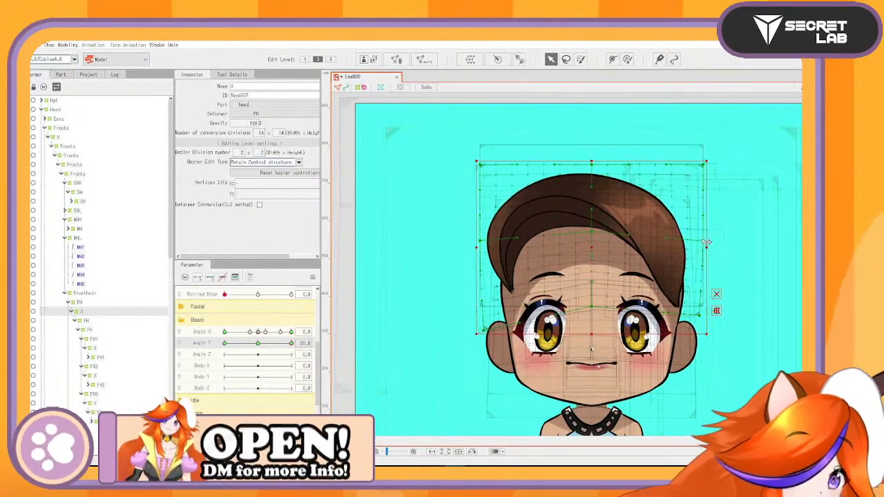
mouse_move(291, 343)
mouse_down()
mouse_move(259, 345)
mouse_move(248, 356)
mouse_move(300, 329)
mouse_up()
drag(592, 165, 605, 160)
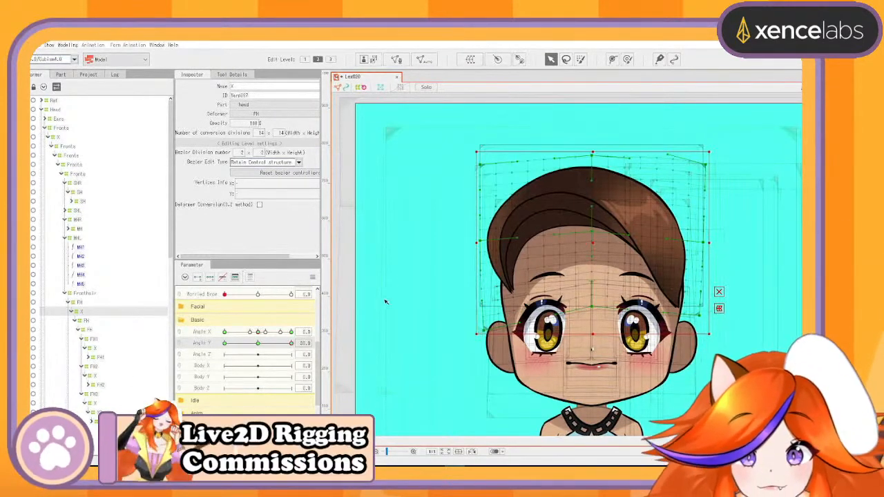
drag(291, 343, 308, 328)
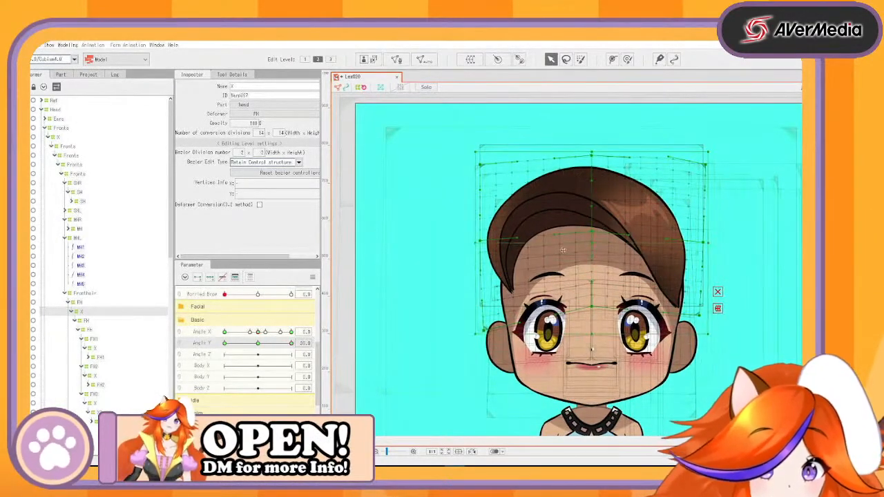
Nudge the center control point of FH's X deformer slightly upward at Angle X 0, Angle Y 30, and check the pose with Angle Y
drag(720, 293, 389, 339)
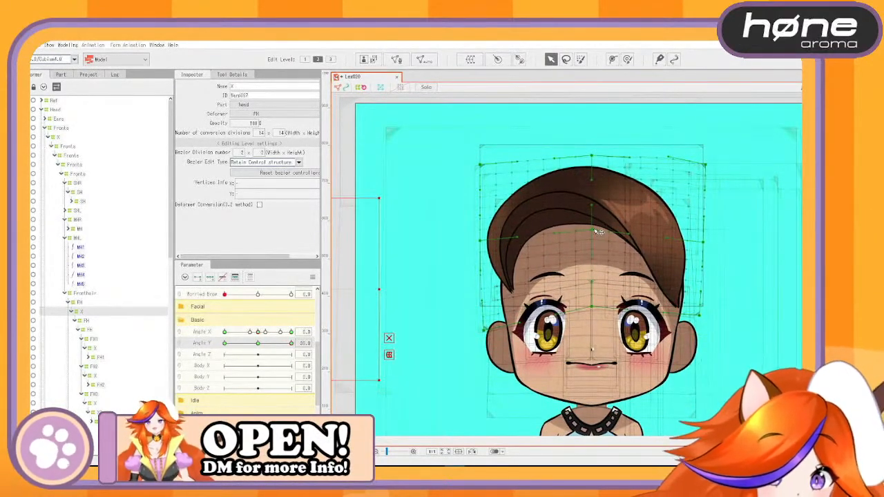
drag(594, 228, 594, 230)
click(293, 344)
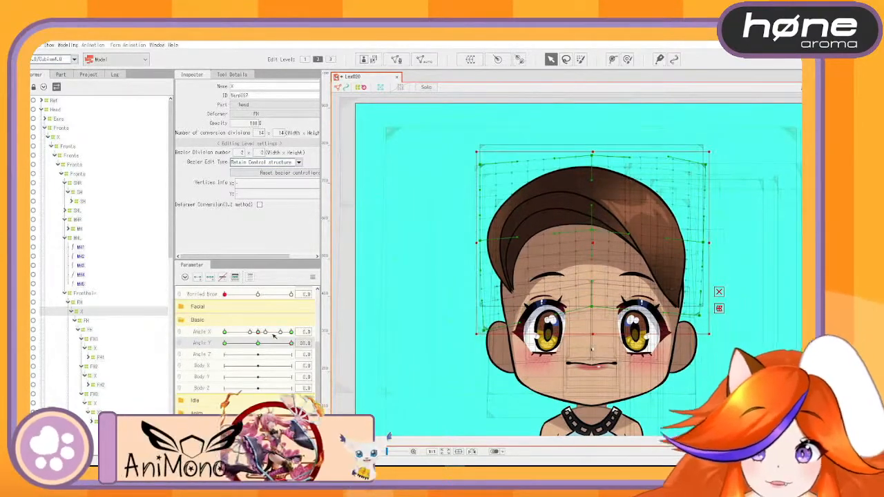
drag(292, 343, 300, 318)
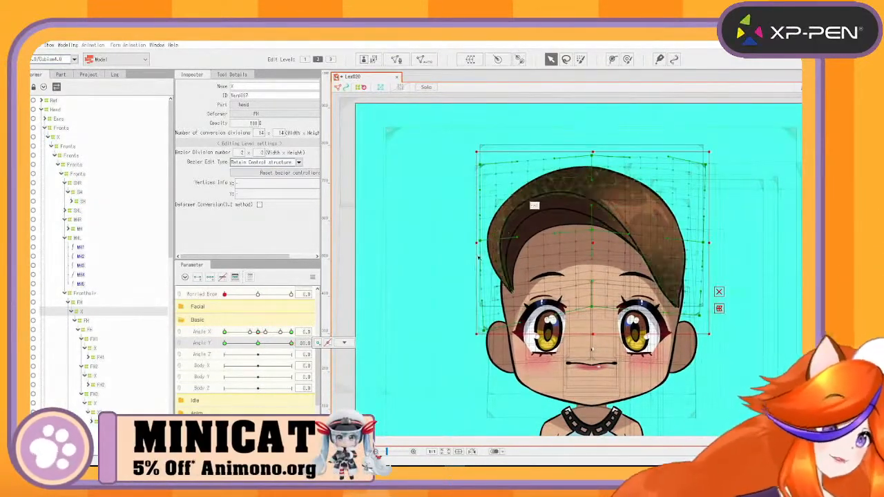
At Angle X 0, Angle Y -30, pull a bottom corner of FH's X deformer slightly inward, lower its top edge, and check by sweeping Angle Y
drag(291, 343, 315, 311)
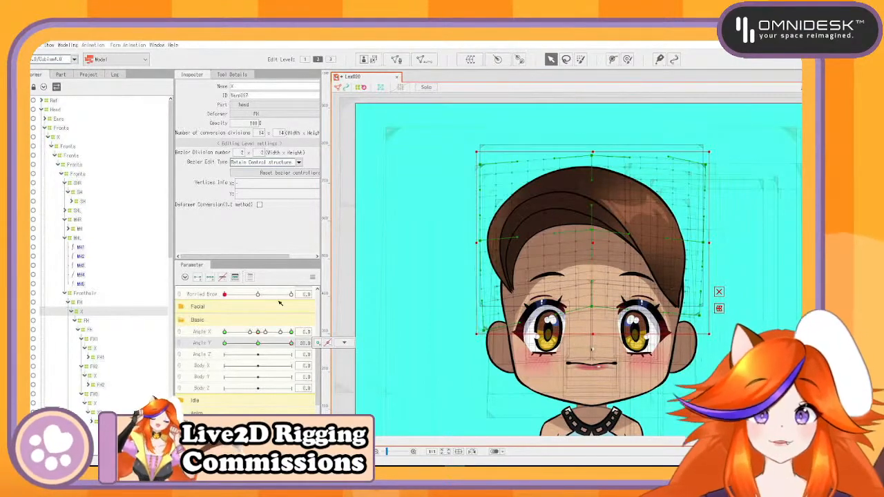
drag(295, 347, 203, 392)
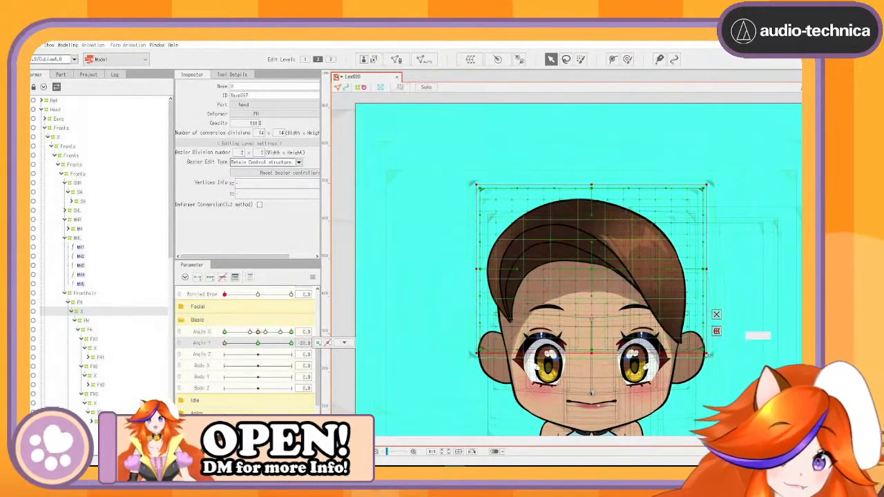
drag(703, 350, 698, 353)
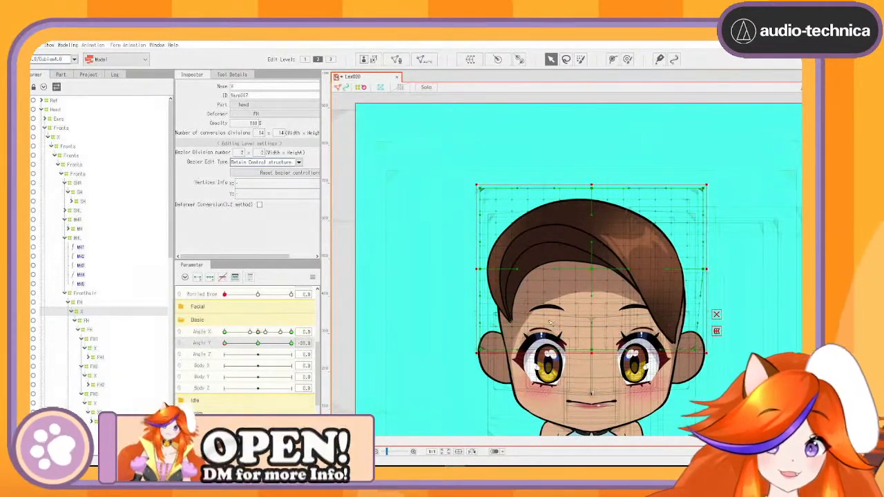
drag(598, 193, 595, 188)
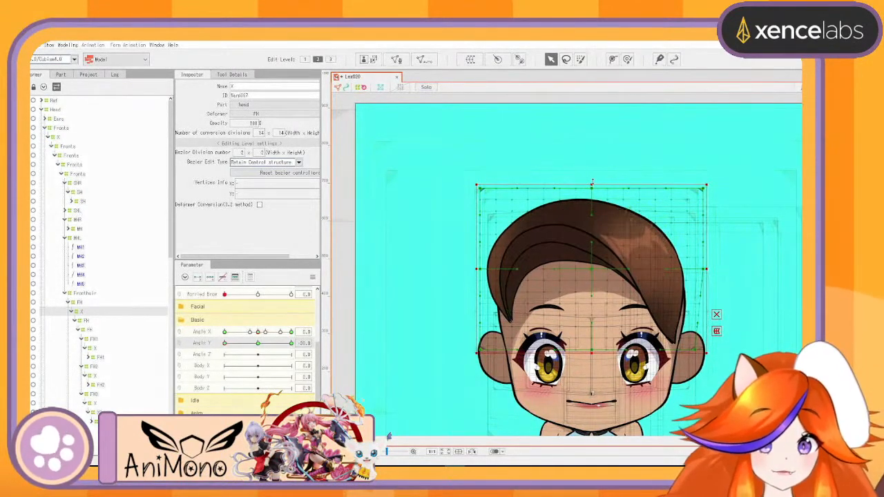
drag(592, 183, 592, 194)
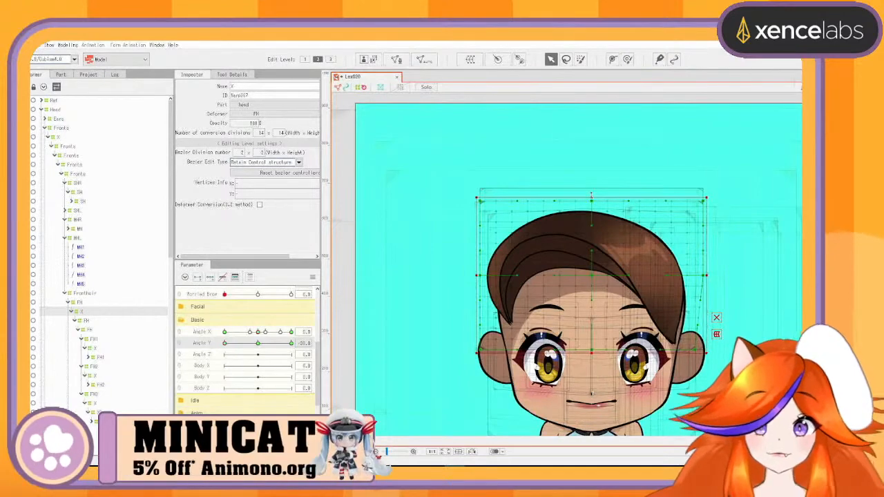
drag(229, 344, 323, 309)
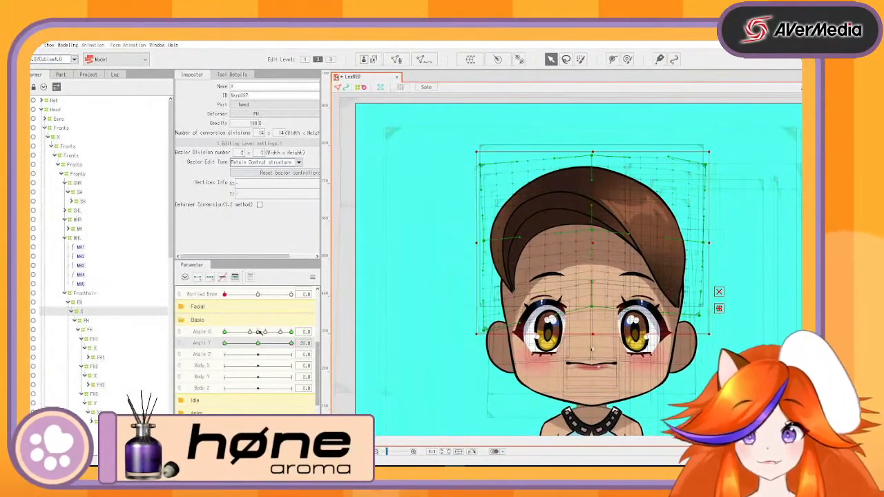
At Angle X -30, Angle Y -30, lower the center and top middle points of FH's X deformer slightly, testing with Angle Y
drag(258, 333, 215, 309)
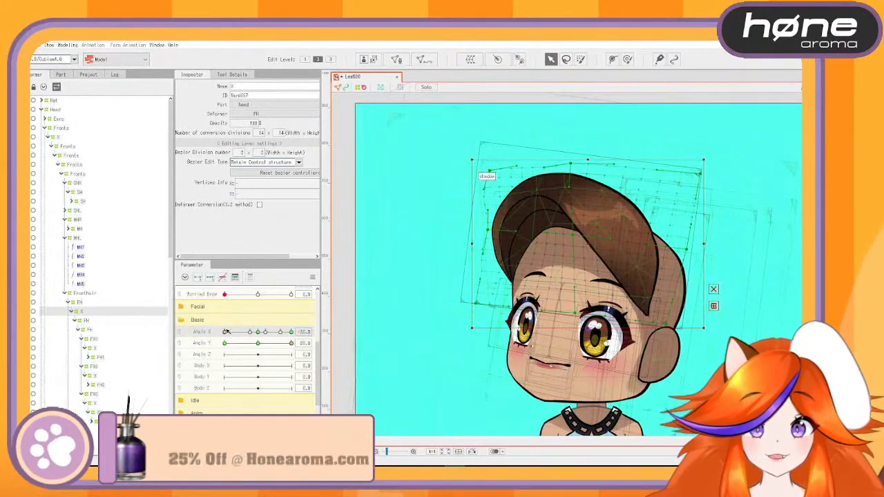
mouse_move(225, 331)
mouse_down()
mouse_move(261, 330)
mouse_move(222, 324)
mouse_move(252, 329)
mouse_move(229, 321)
mouse_move(256, 320)
mouse_move(224, 318)
mouse_move(310, 317)
mouse_move(216, 306)
mouse_move(260, 309)
mouse_move(261, 329)
mouse_move(210, 325)
mouse_up()
drag(258, 343, 211, 371)
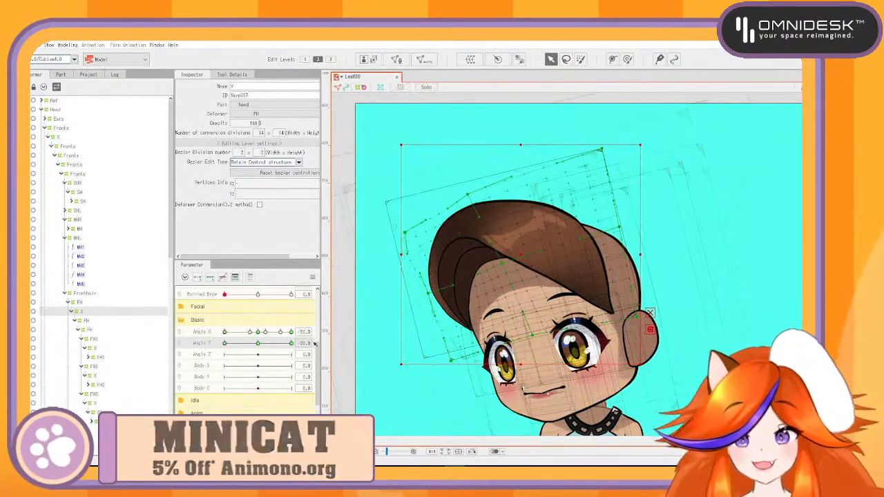
mouse_move(225, 343)
mouse_down()
mouse_move(251, 351)
mouse_move(225, 343)
mouse_up()
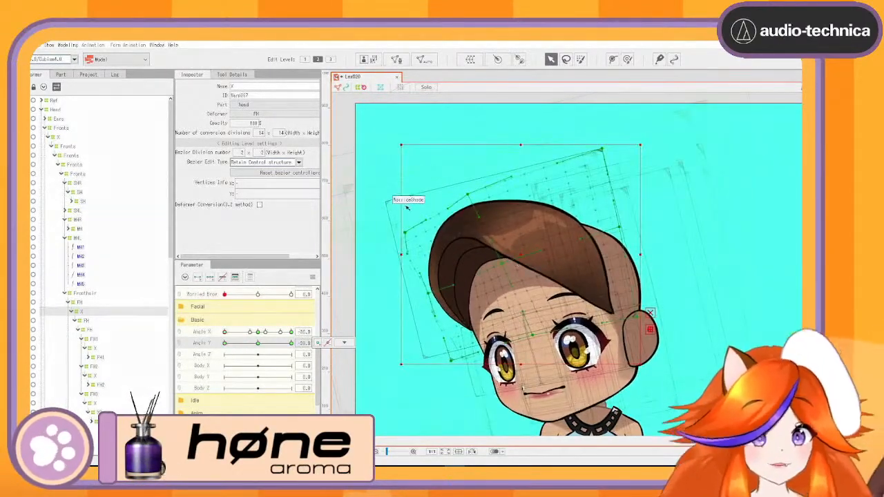
drag(504, 262, 503, 268)
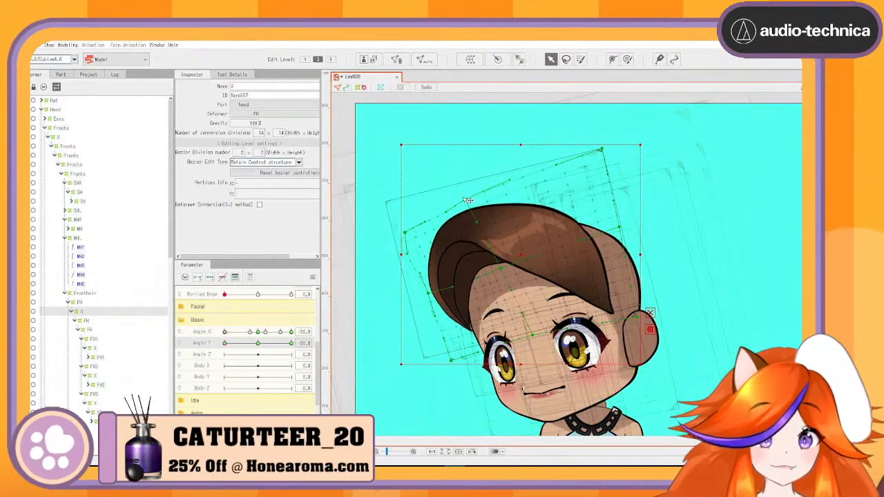
mouse_move(226, 342)
mouse_down()
mouse_move(259, 348)
mouse_move(218, 375)
mouse_up()
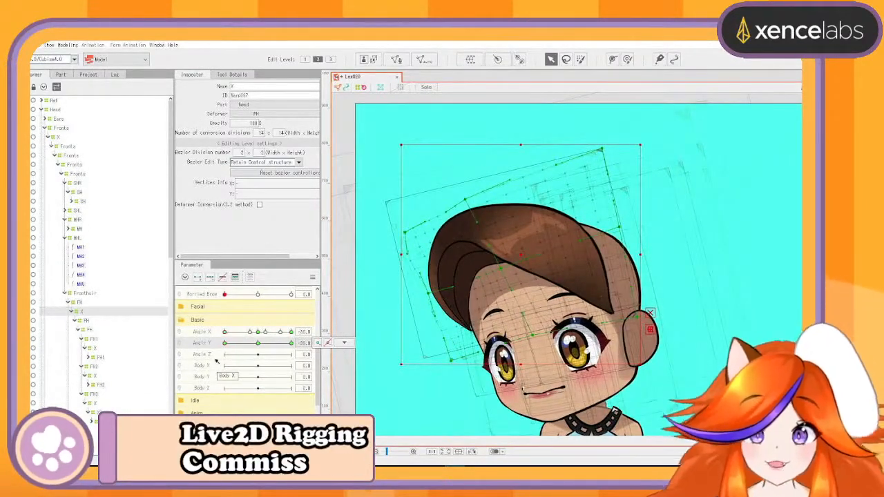
mouse_move(225, 344)
mouse_down()
mouse_move(259, 345)
mouse_move(220, 357)
mouse_move(257, 345)
mouse_move(218, 373)
mouse_move(262, 359)
mouse_move(322, 357)
mouse_move(215, 378)
mouse_move(296, 359)
mouse_up()
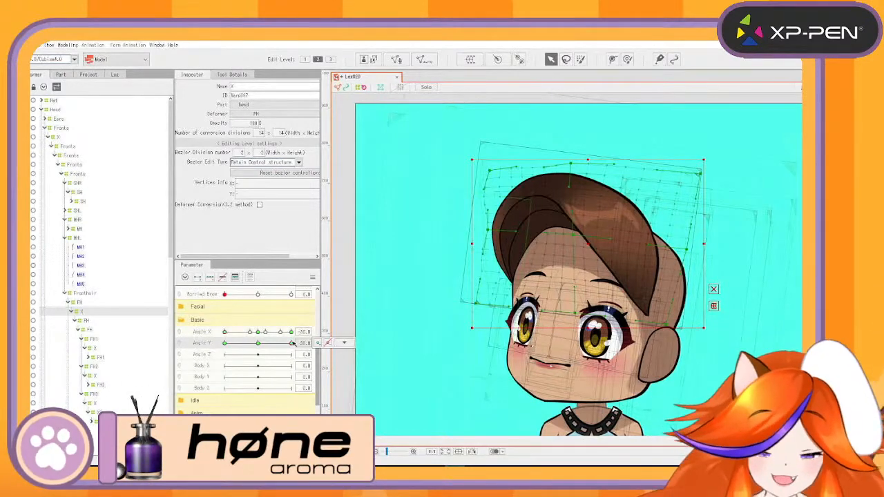
At Angle X -30, Angle Y 30, move the ear-side middle point of FH's X deformer outward and lower its bottom corner slightly, checking with Angle Y
drag(293, 343, 315, 350)
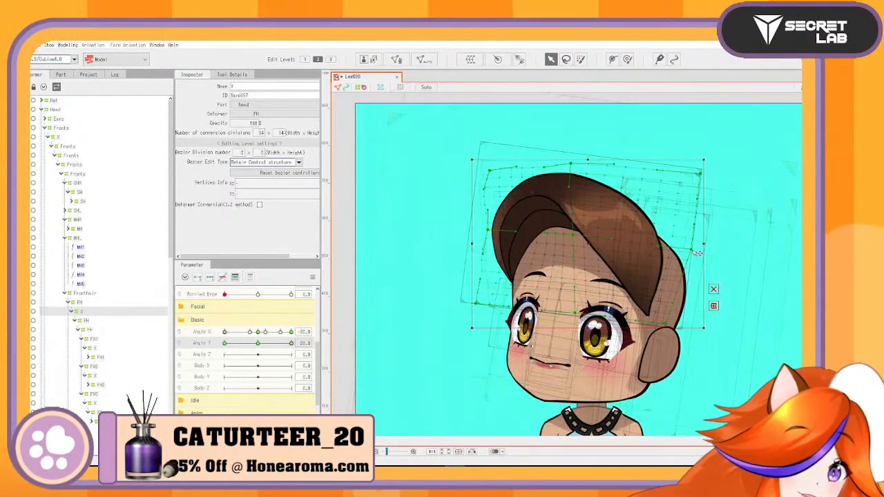
drag(252, 347, 297, 346)
click(345, 344)
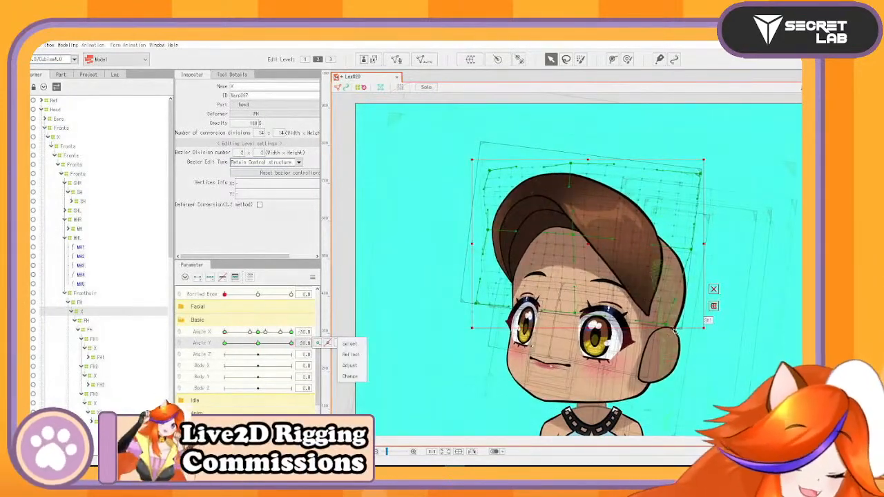
drag(668, 327, 668, 333)
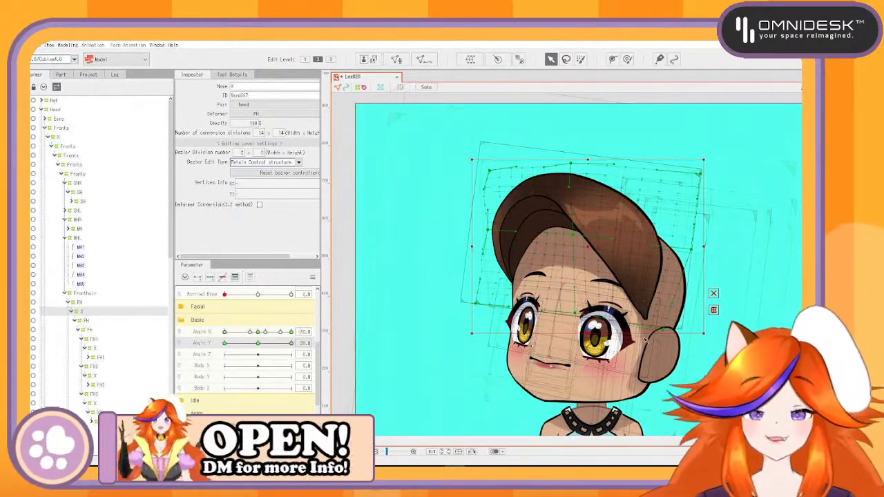
mouse_move(290, 343)
mouse_down()
mouse_move(241, 356)
mouse_move(295, 346)
mouse_up()
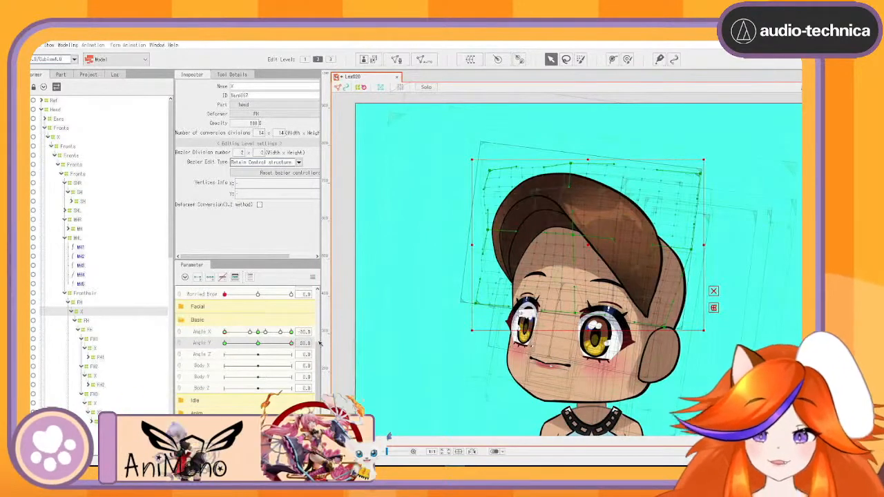
mouse_move(294, 343)
mouse_down()
mouse_move(264, 350)
mouse_move(291, 344)
mouse_up()
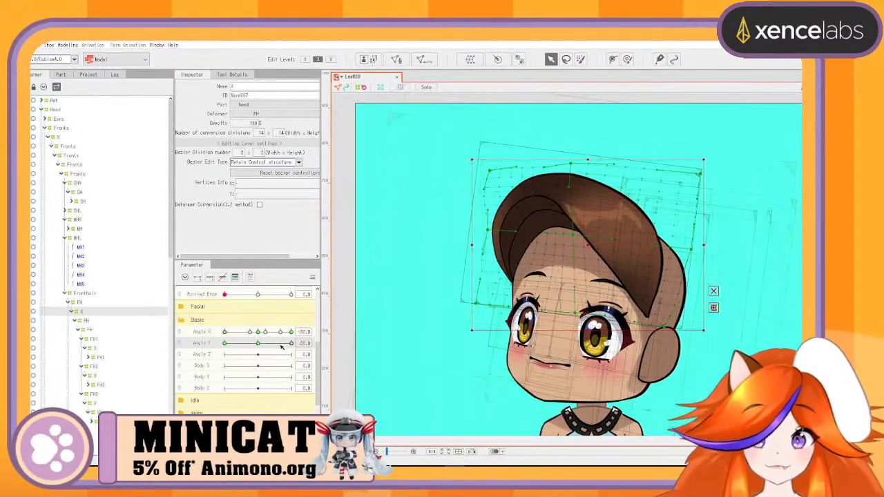
mouse_move(288, 344)
mouse_down()
mouse_move(240, 344)
mouse_move(304, 342)
mouse_up()
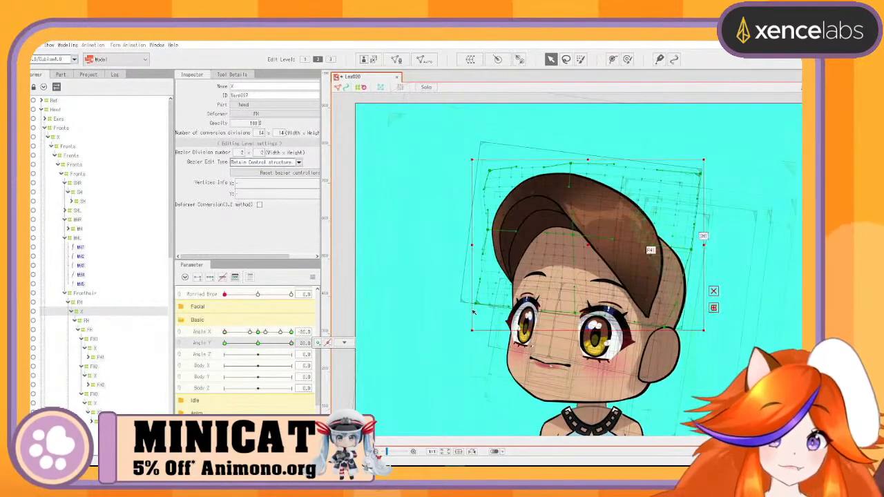
At Angle X 30, Angle Y 30, lower the top points of FH's X deformer, pull its far-side middle point inward and its far bottom corner outward
drag(240, 331, 303, 319)
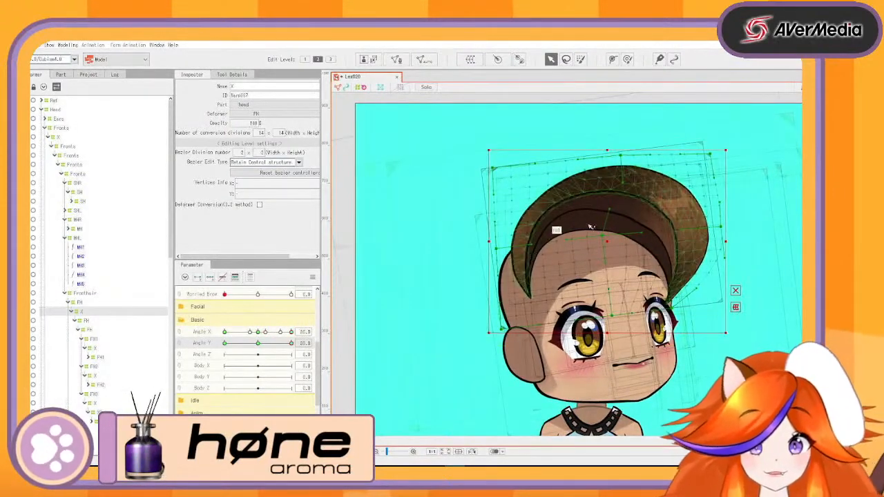
drag(627, 158, 626, 166)
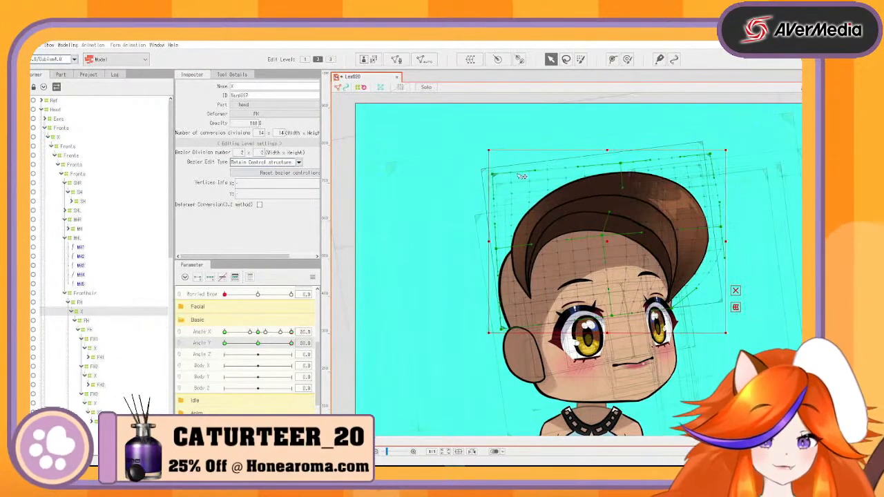
drag(714, 157, 719, 234)
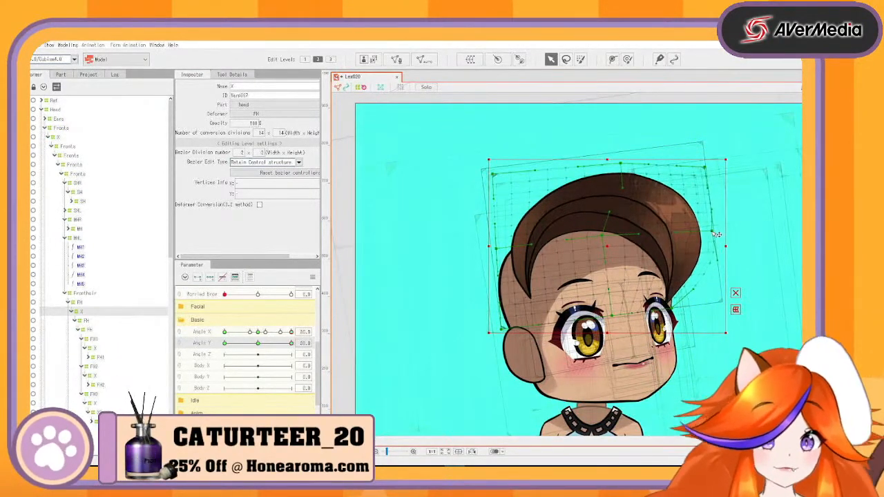
drag(677, 315, 689, 310)
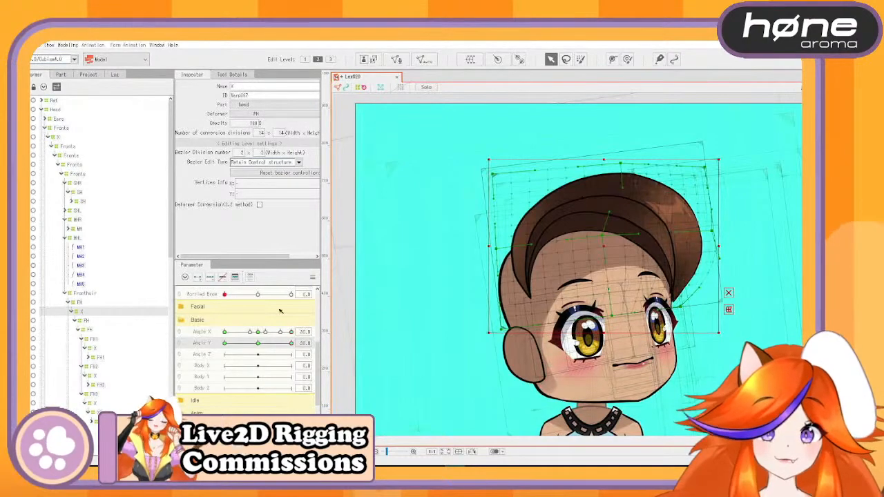
Raise the far-side top corner and middle point of FH's X deformer slightly at Angle X 30, Angle Y 30, testing with Angle Y
drag(291, 345, 301, 330)
drag(705, 167, 702, 160)
drag(719, 235, 723, 230)
mouse_move(291, 346)
mouse_down()
mouse_move(262, 349)
mouse_move(295, 342)
mouse_up()
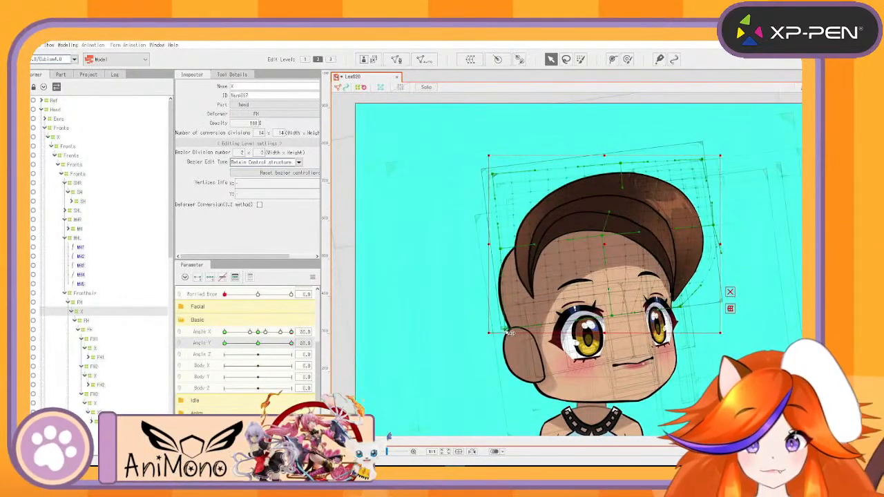
mouse_move(291, 343)
mouse_down()
mouse_move(259, 348)
mouse_move(298, 332)
mouse_up()
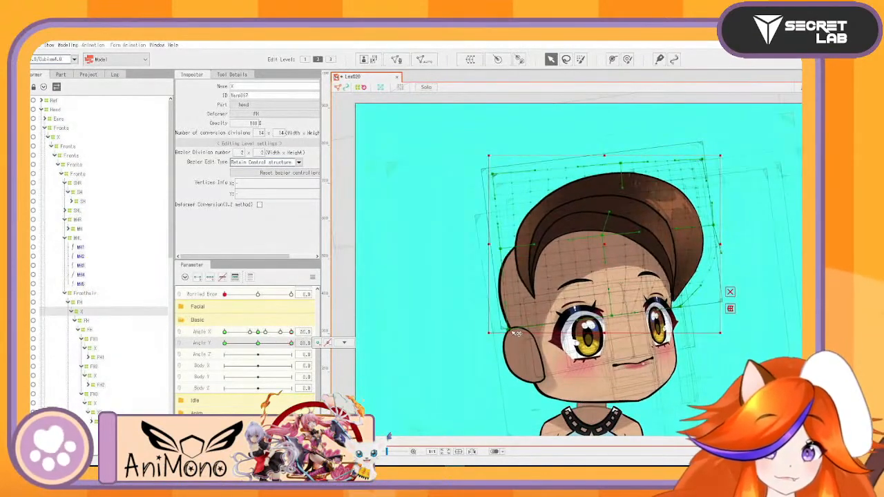
Move the ear-side bottom corner and middle point of FH's X deformer inward at Angle X 30, Angle Y 30, comparing with Angle Y
drag(508, 329, 515, 334)
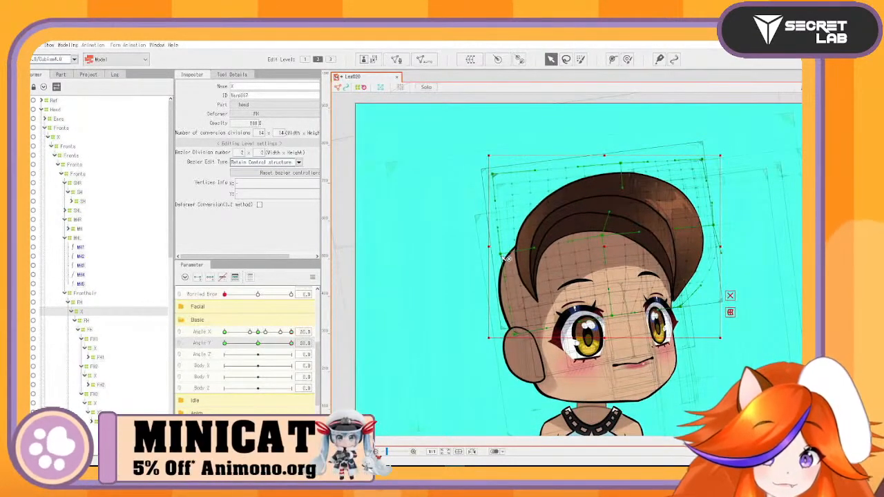
mouse_move(293, 347)
mouse_down()
mouse_move(268, 344)
mouse_move(293, 344)
mouse_up()
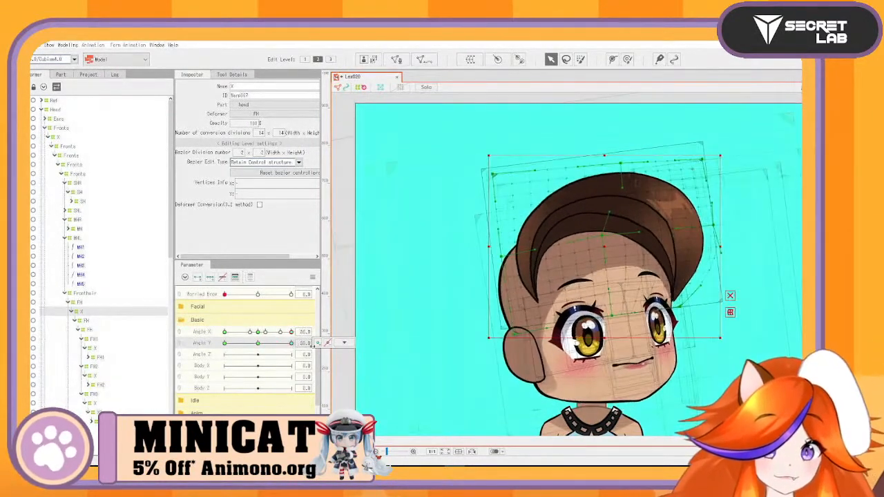
click(344, 343)
drag(517, 336, 521, 330)
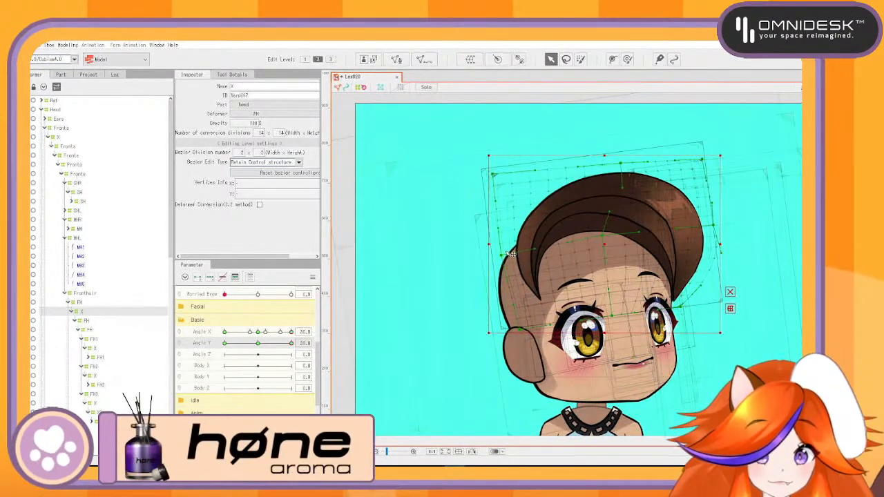
mouse_move(291, 344)
mouse_down()
mouse_move(254, 344)
mouse_move(291, 342)
mouse_move(302, 333)
mouse_up()
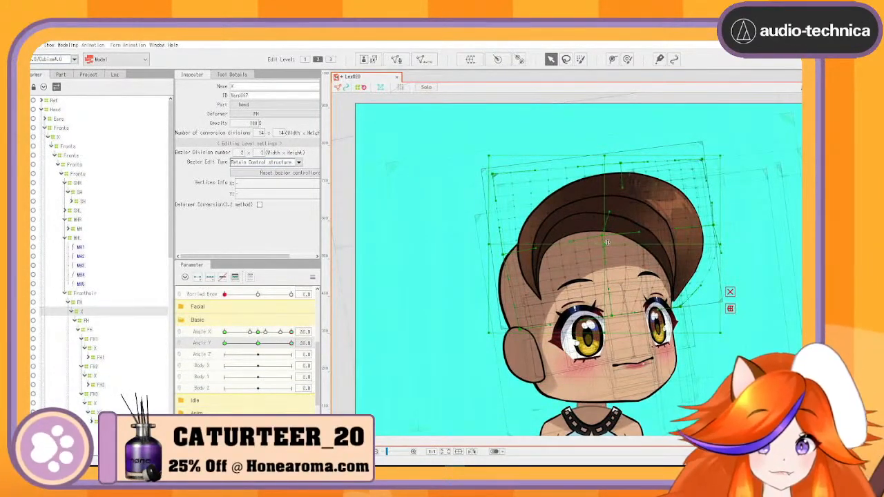
Adjust the center control point of FH's X deformer at Angle X 30, Angle Y 30, undo the last two changes, and check with Angle Y
drag(603, 236, 624, 236)
mouse_move(292, 343)
mouse_down()
mouse_move(244, 350)
mouse_move(293, 343)
mouse_up()
key(ctrl+z)
key(ctrl+z)
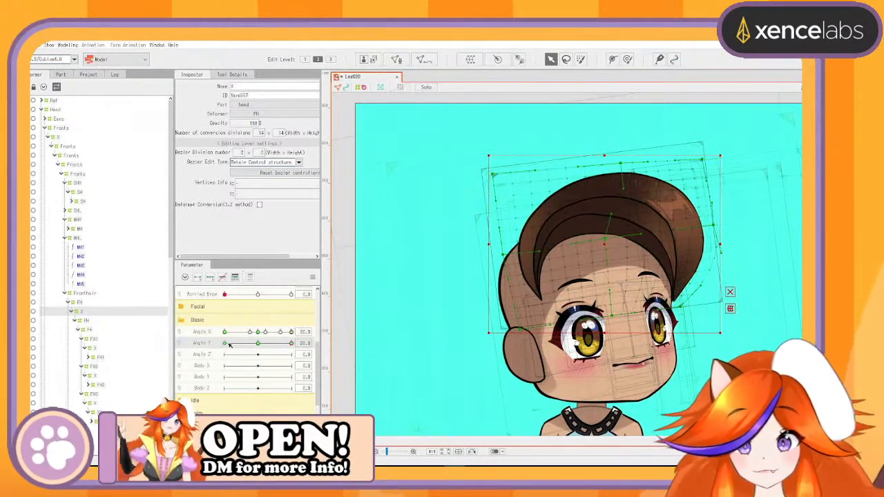
drag(230, 346, 257, 343)
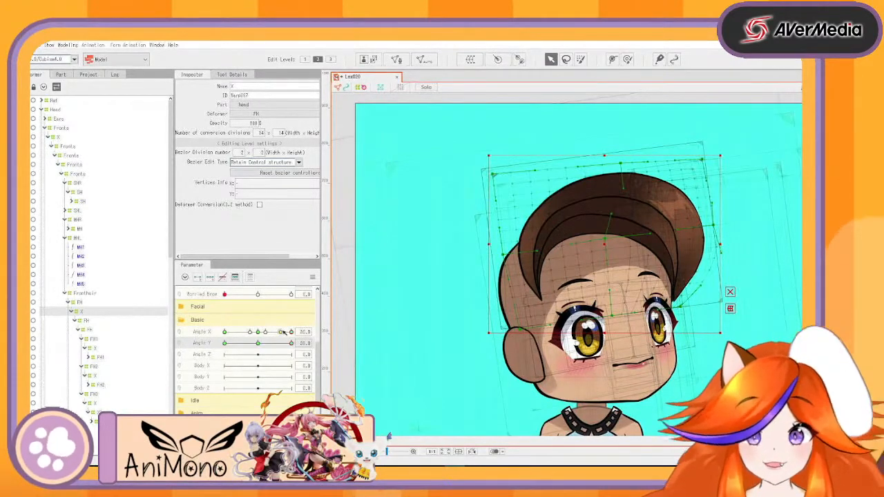
mouse_move(292, 344)
mouse_down()
mouse_move(239, 349)
mouse_move(295, 342)
mouse_up()
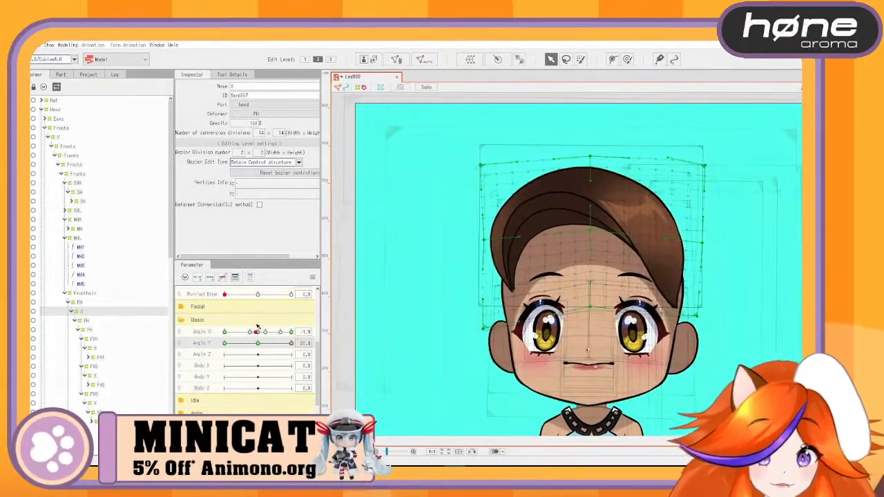
Compare the front hair at Angle X -30 and 30 with Angle Y 30, then set the pose to Angle X 30, Angle Y -30
drag(259, 319, 212, 317)
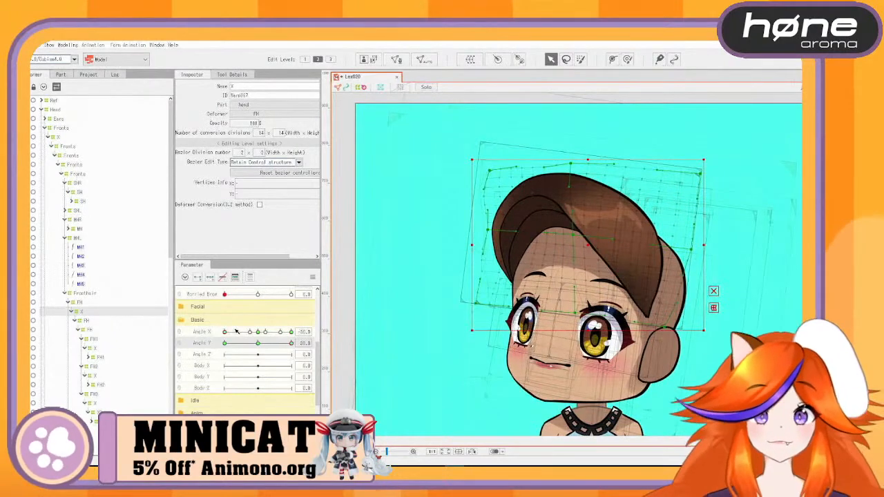
drag(224, 332, 205, 322)
mouse_move(291, 344)
mouse_down()
mouse_move(250, 346)
mouse_move(292, 341)
mouse_up()
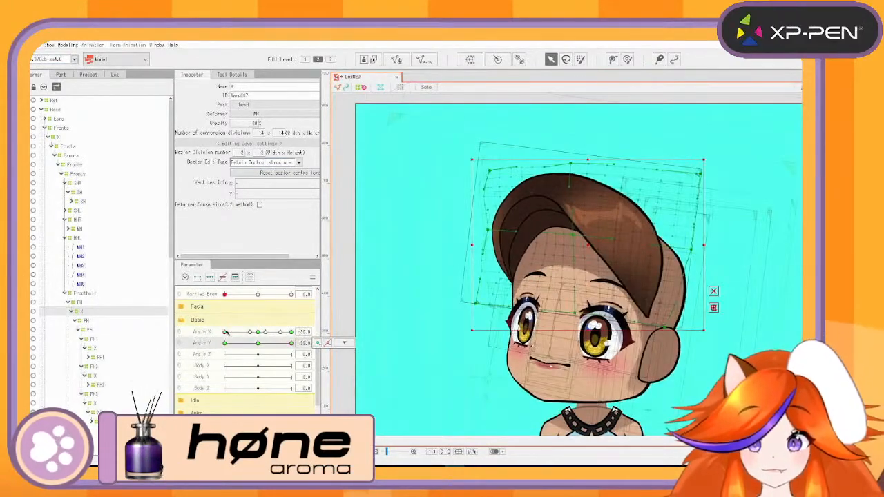
drag(226, 333, 304, 332)
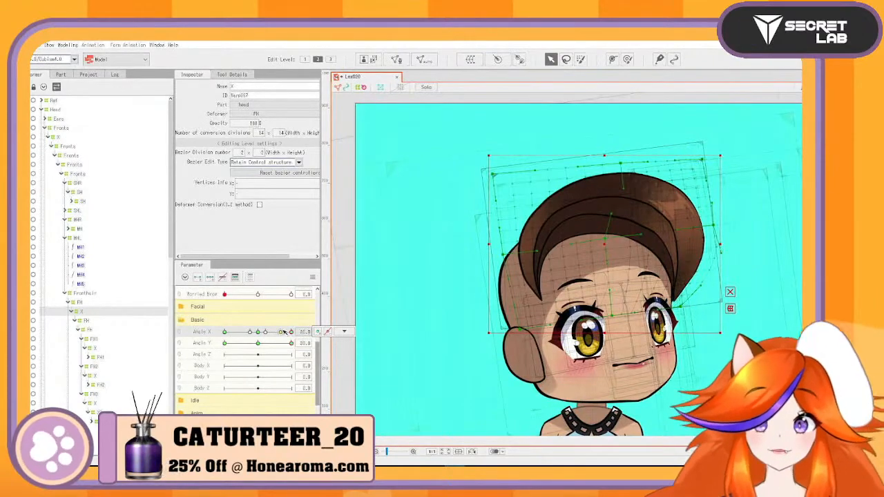
drag(292, 343, 224, 344)
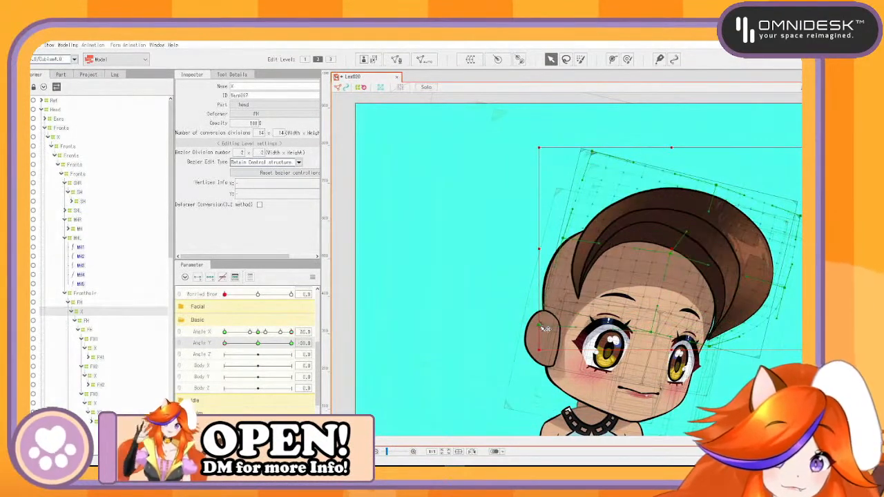
Refine the top middle, center and far-side middle points of FH's X deformer at Angle X 30, Angle Y -30, testing with Angle Y
drag(716, 185, 716, 195)
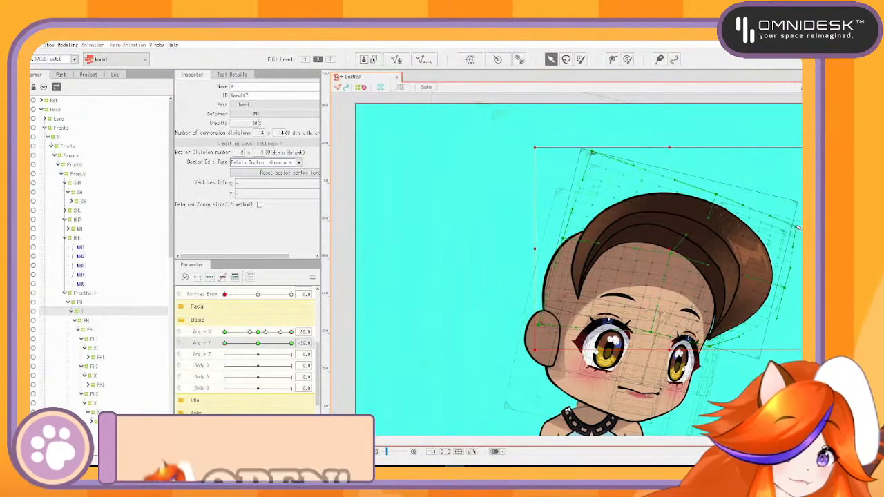
drag(671, 252, 478, 260)
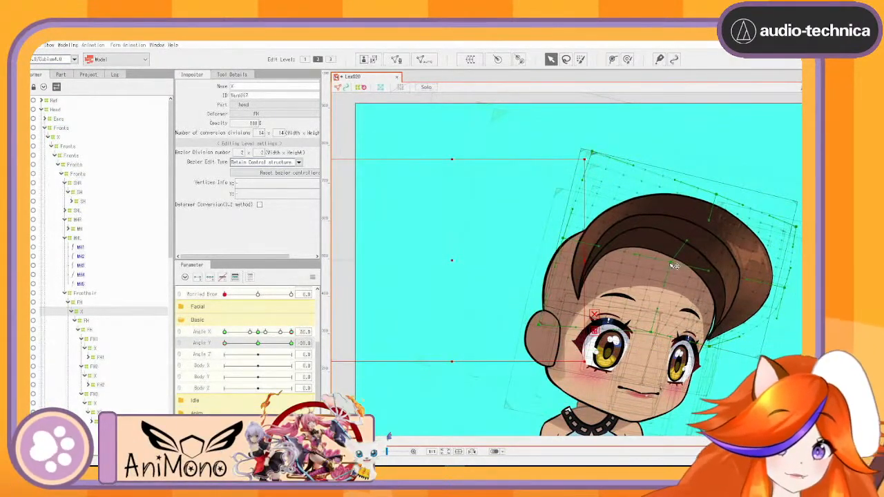
drag(670, 264, 669, 264)
drag(785, 288, 784, 293)
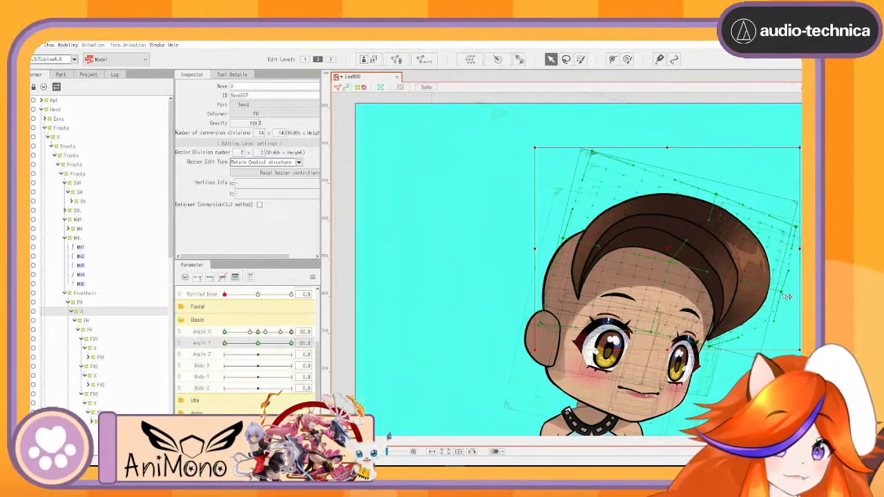
drag(224, 344, 206, 362)
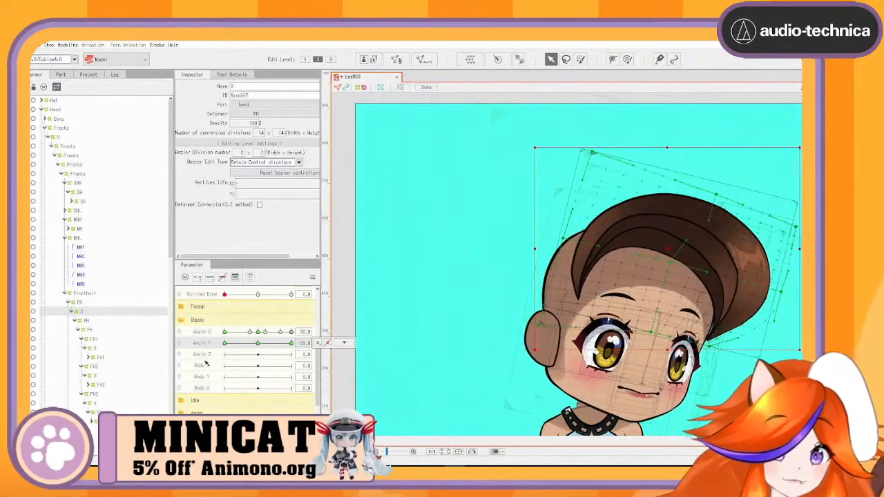
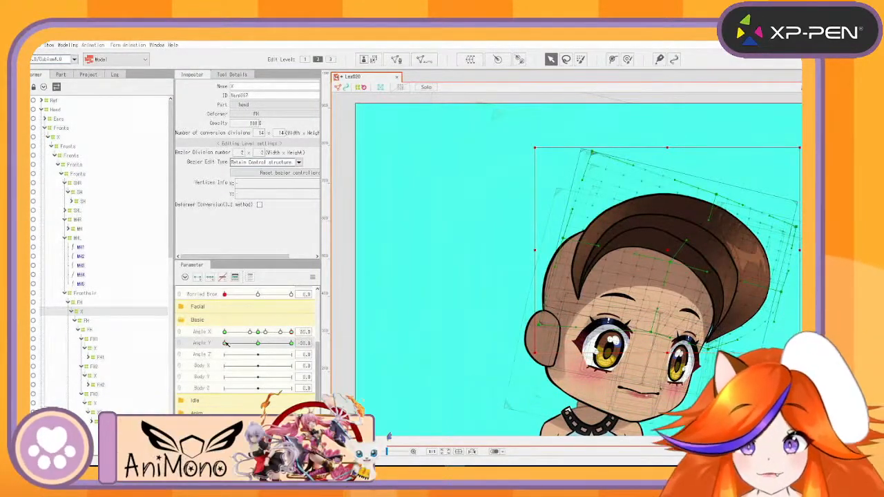
drag(224, 343, 256, 355)
mouse_move(210, 362)
mouse_down()
mouse_move(257, 355)
mouse_move(214, 360)
mouse_move(242, 357)
mouse_move(224, 358)
mouse_up()
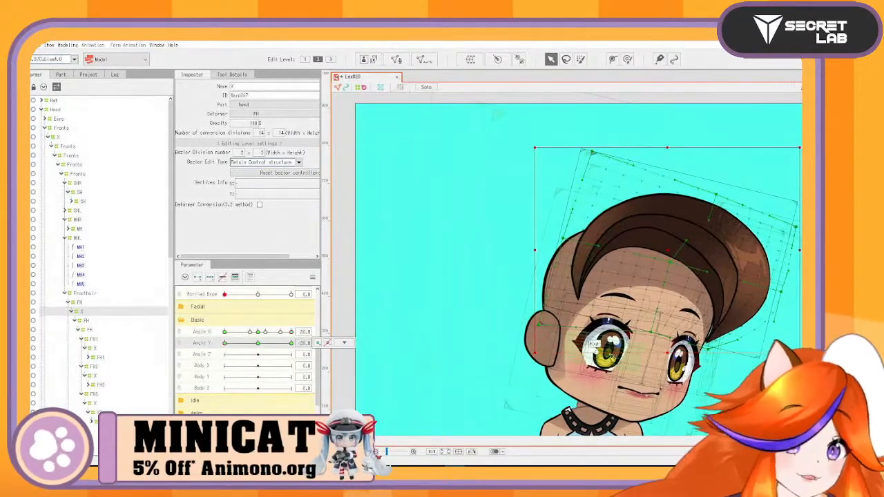
Try to move the far-side middle point of FH1's X deformer slightly outward at Angle X 30, Angle Y -30, then undo it
scroll(101, 373, down, 3)
click(100, 347)
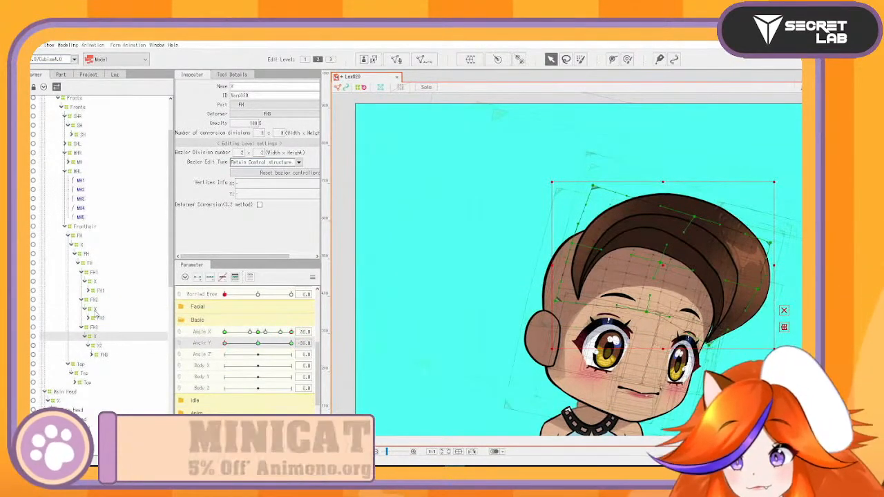
click(98, 282)
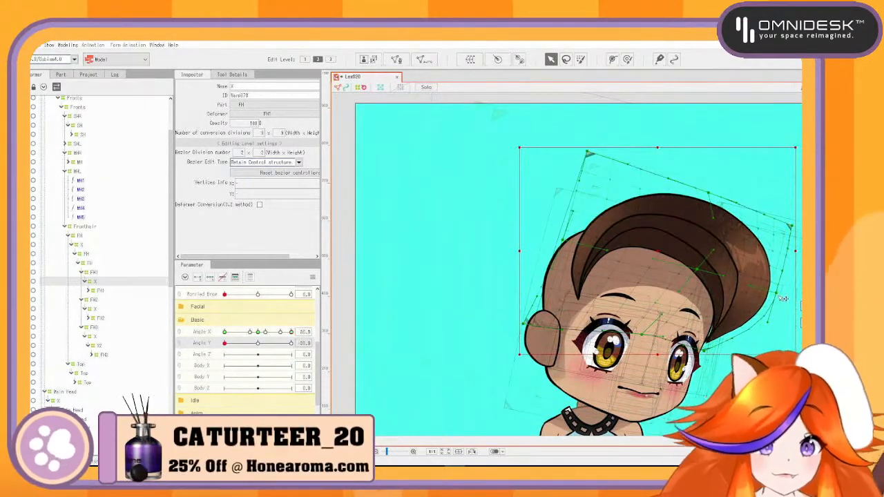
drag(775, 293, 779, 296)
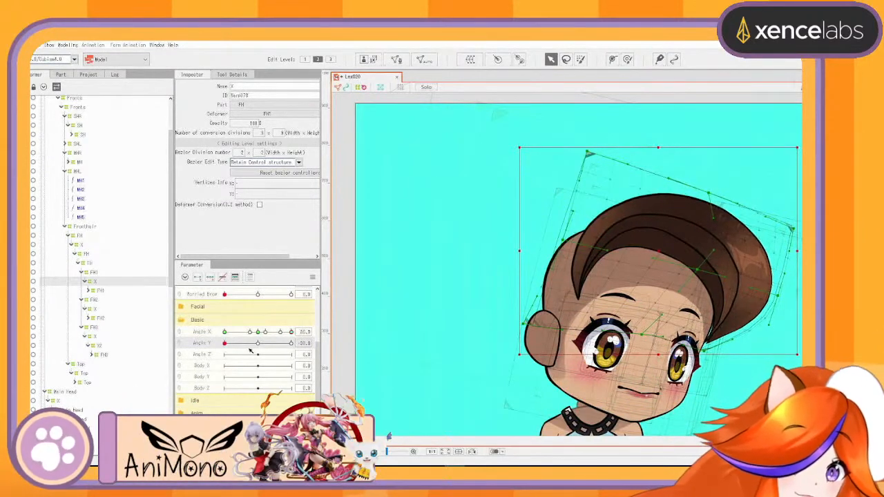
key(ctrl+z)
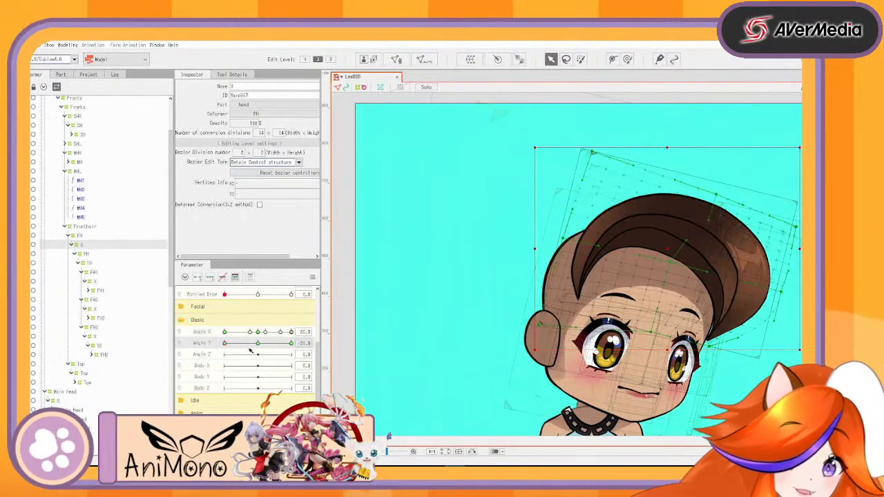
key(ctrl+y)
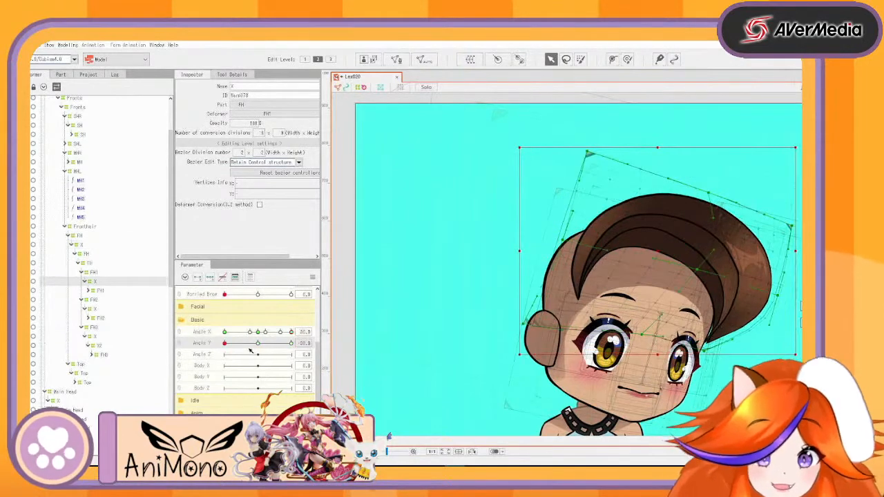
Select the X deformers under FH1, FH2 and FH3 together and check them at Angle X 30, Angle Y -30
ctrl+click(94, 309)
ctrl+click(97, 338)
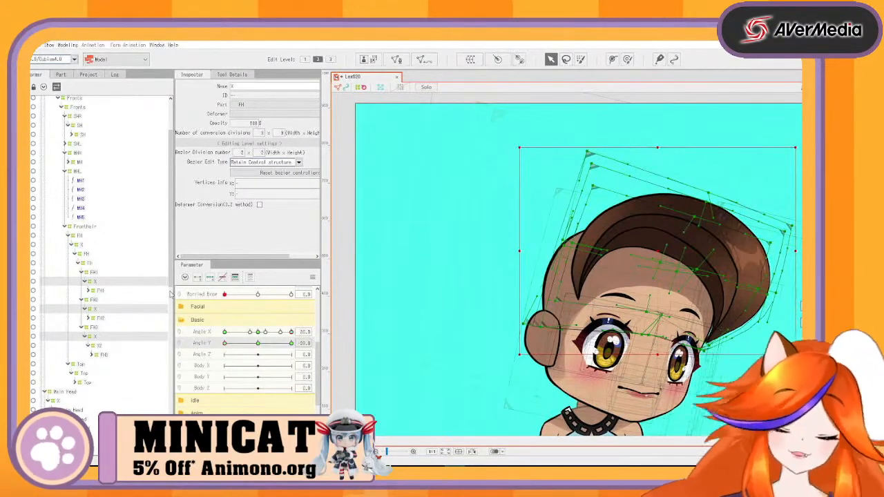
mouse_move(291, 331)
mouse_down()
mouse_move(258, 334)
mouse_move(291, 343)
mouse_up()
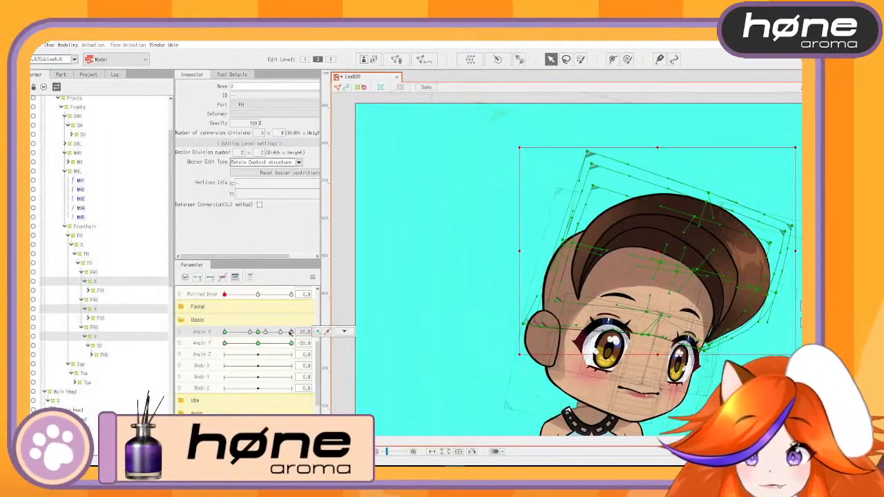
Move the far-side middle point and bottom corner of FH's X deformer downward at Angle X 30, Angle Y -30, comparing with Angle Y 30
click(87, 246)
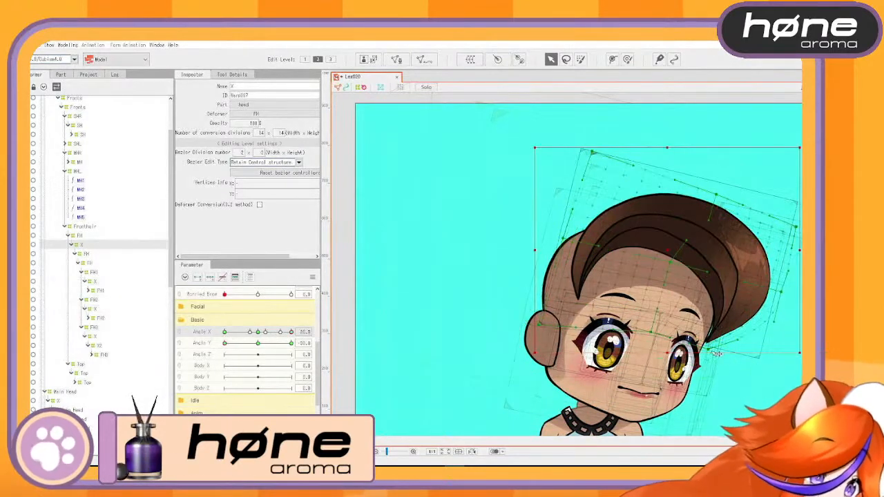
drag(783, 292, 790, 302)
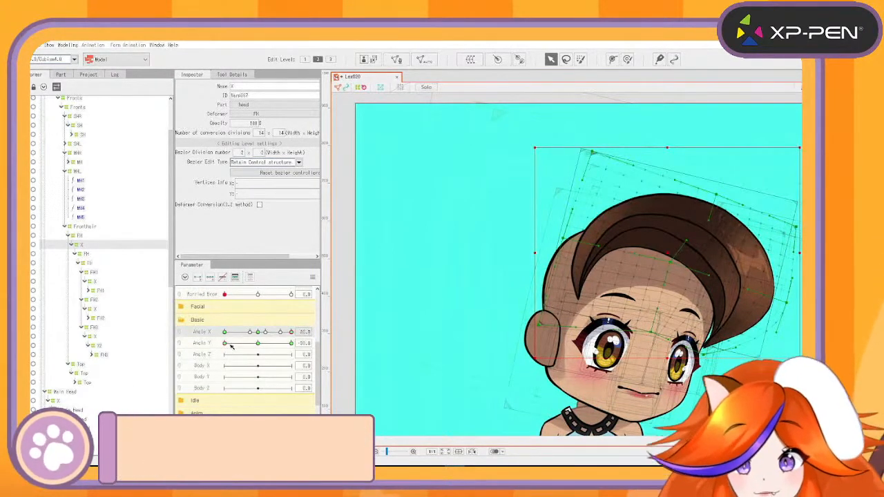
drag(291, 341, 227, 353)
drag(288, 334, 298, 354)
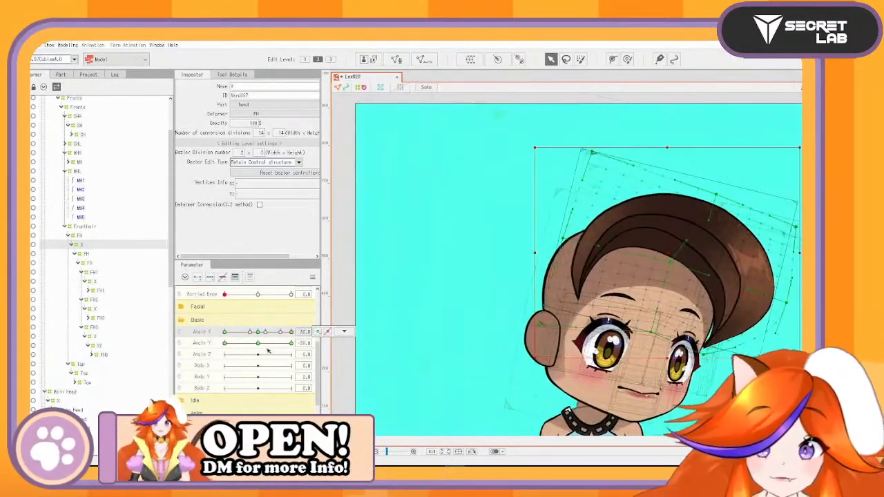
drag(230, 344, 305, 339)
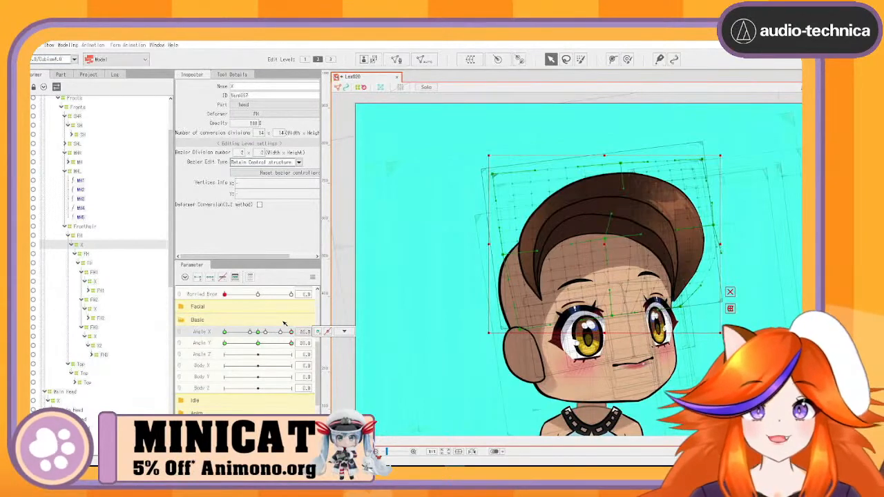
drag(292, 345, 211, 358)
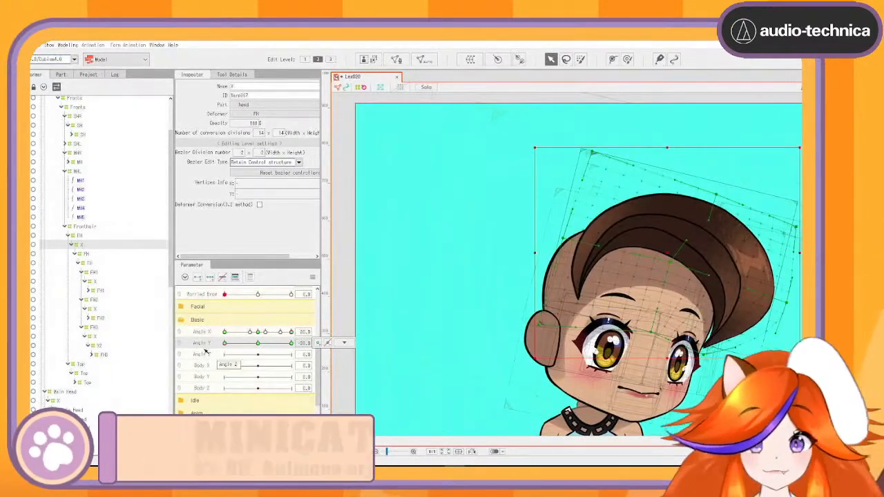
Select FH1's X deformer and set the pose to Angle X 0, Angle Y -30
click(92, 282)
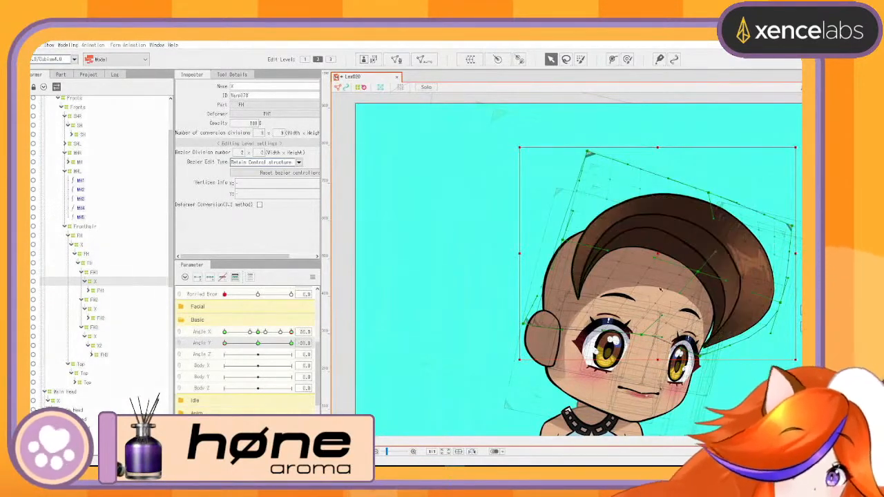
drag(226, 344, 215, 358)
drag(293, 333, 253, 338)
click(258, 333)
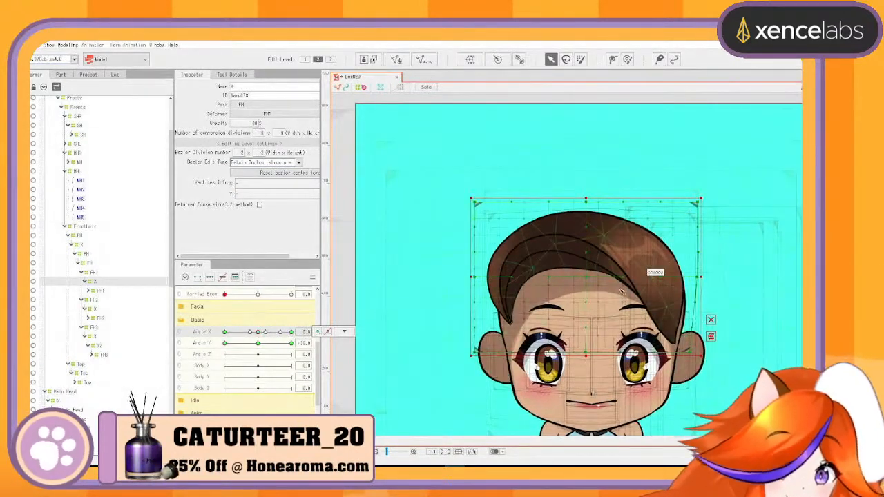
Try to reposition the center point of FH1's X deformer at Angle X 0, Angle Y -30, then undo the last two changes
drag(587, 276, 297, 284)
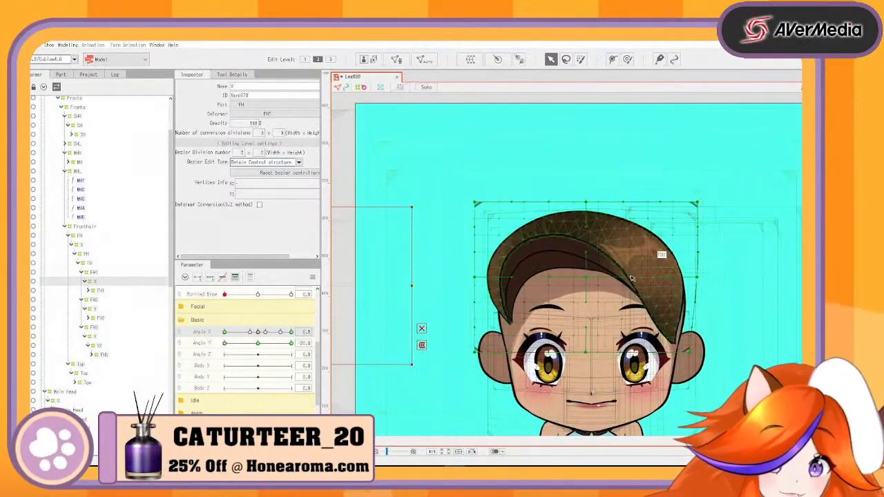
drag(586, 252, 641, 259)
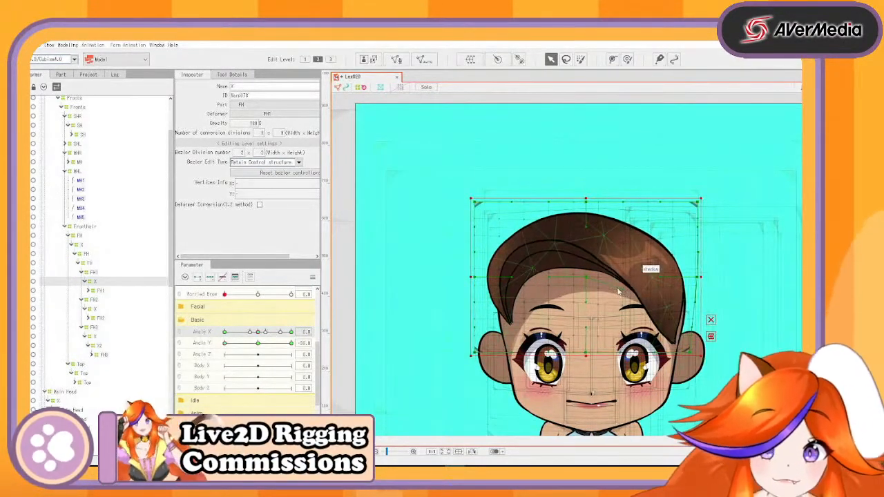
key(ctrl+z)
key(ctrl+z)
Lower the center and both side middle points of FH1's X deformer at Angle X 0, Angle Y -30, testing with Angle Y
drag(587, 278, 586, 299)
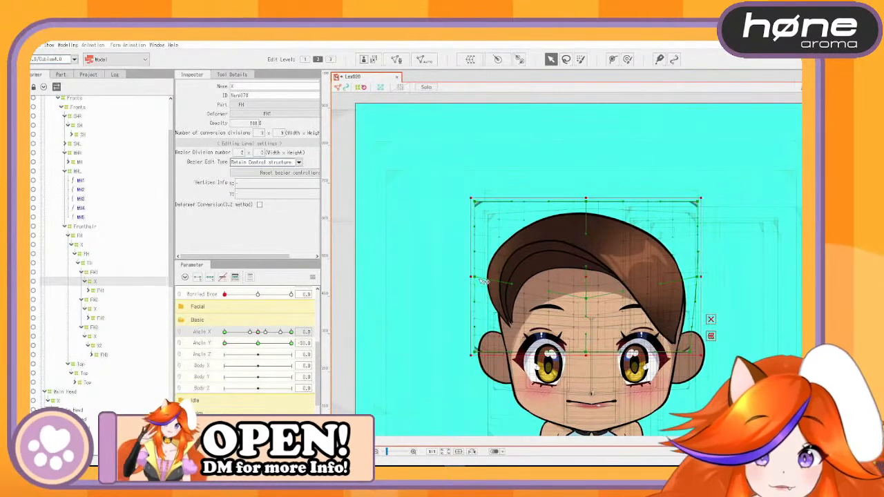
drag(474, 280, 475, 287)
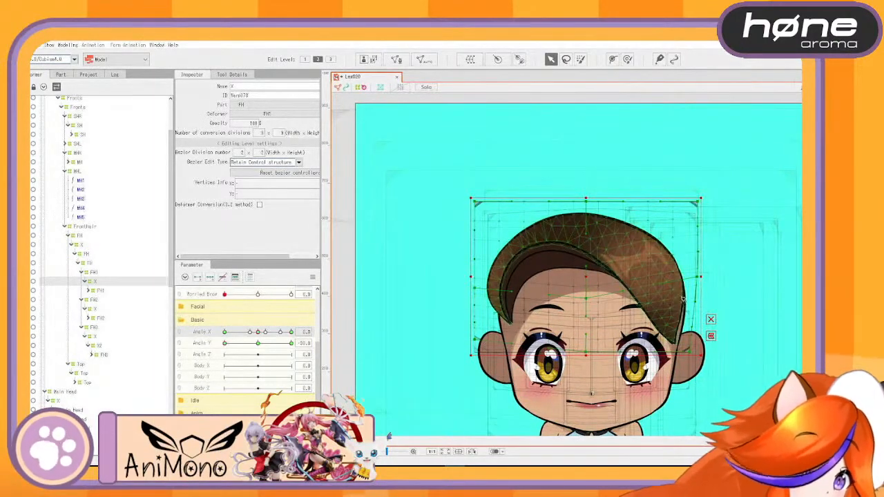
drag(225, 343, 214, 359)
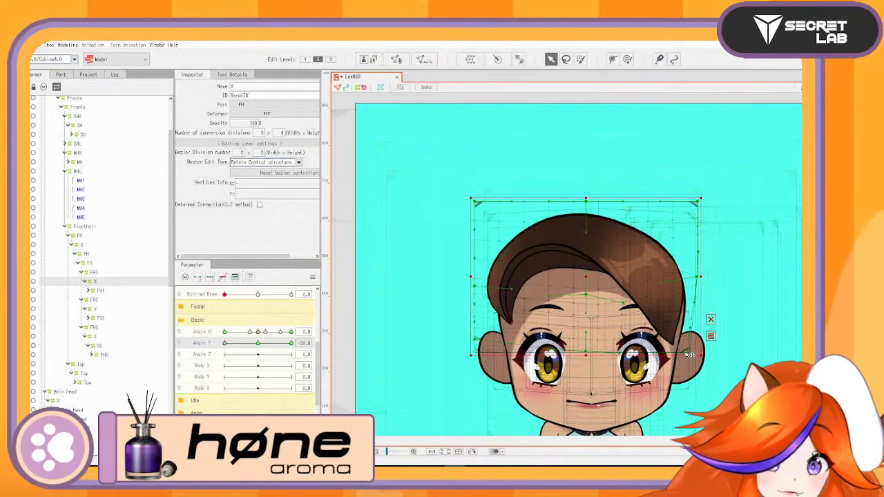
drag(225, 344, 206, 378)
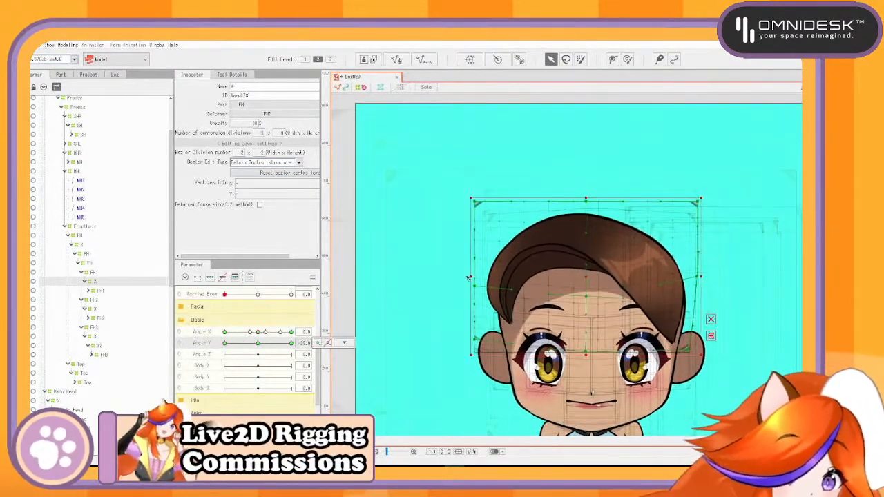
Widen FH1's X deformer by moving both side middle points outward at Angle X 0, Angle Y -30, and check with Angle Y
drag(700, 277, 705, 277)
drag(478, 286, 465, 283)
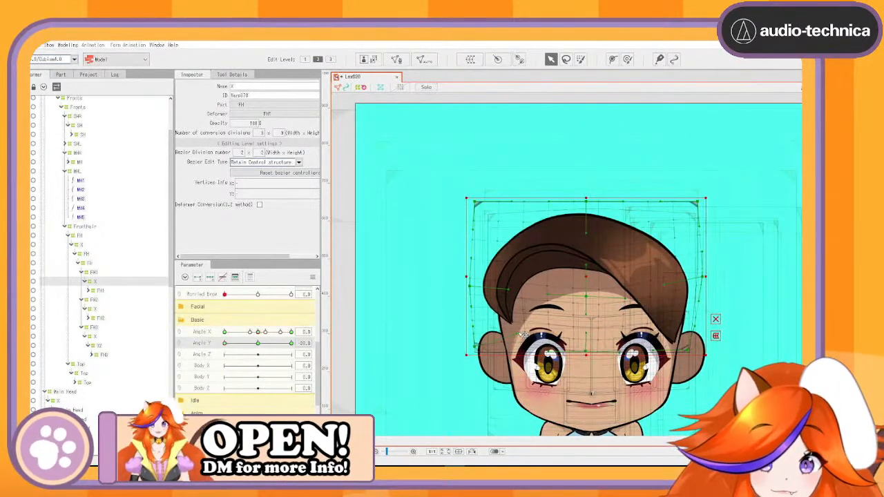
drag(241, 352, 226, 361)
Spread the top corners of FH1's X deformer up and outward and fine-tune its center point at Angle Y -30, testing with Angle Y
click(587, 284)
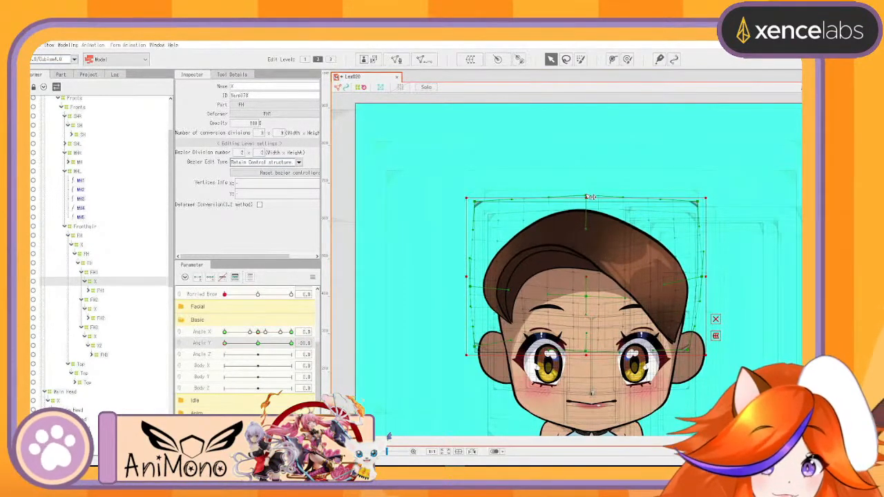
drag(699, 203, 705, 197)
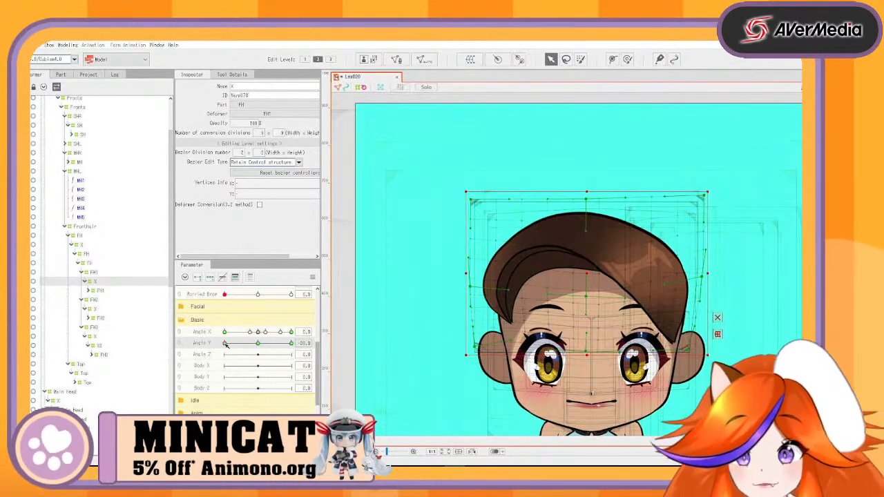
drag(226, 344, 219, 361)
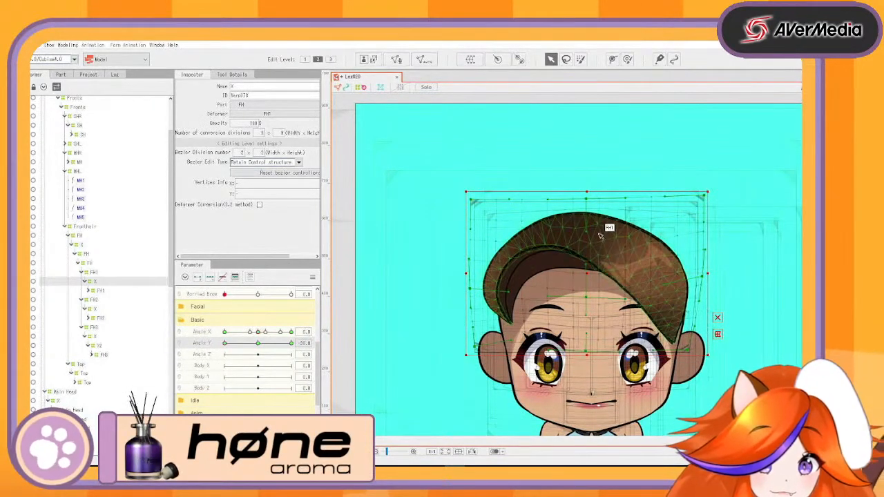
drag(587, 232, 589, 284)
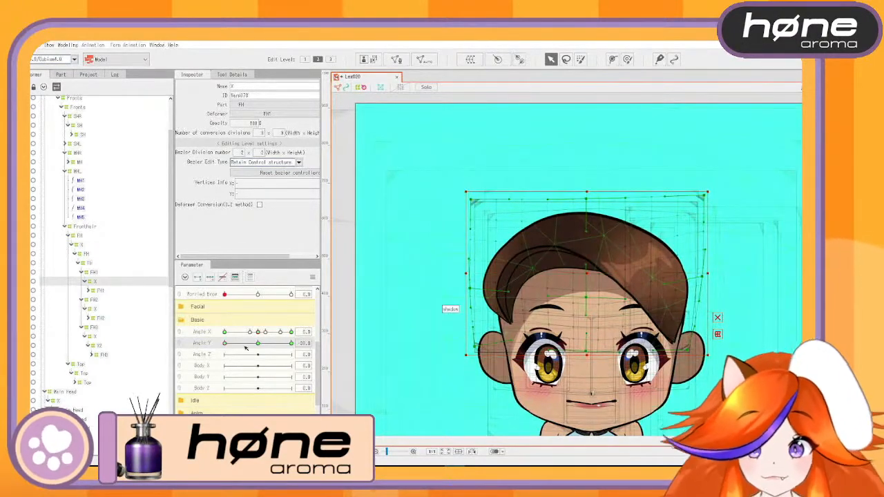
drag(225, 344, 256, 344)
drag(233, 359, 212, 371)
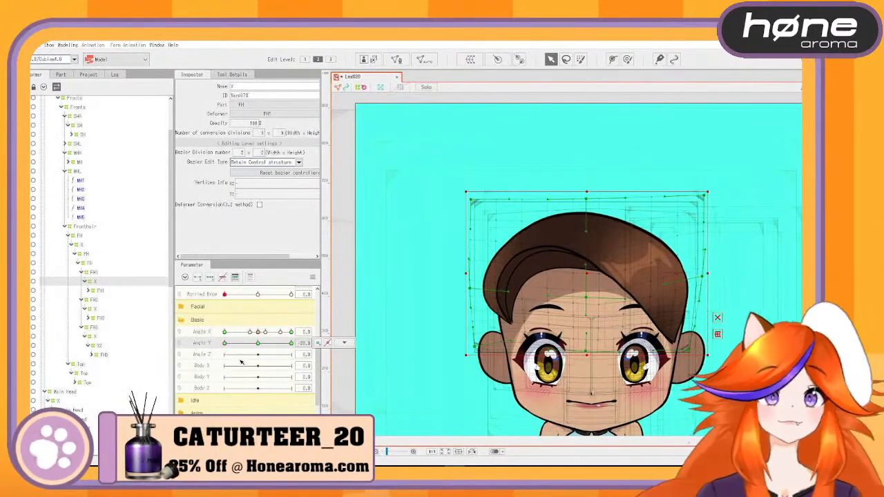
Adjust the bottom right corner of FH1's X deformer at Angle X 0, Angle Y -30, then set Angle X to -30
click(344, 343)
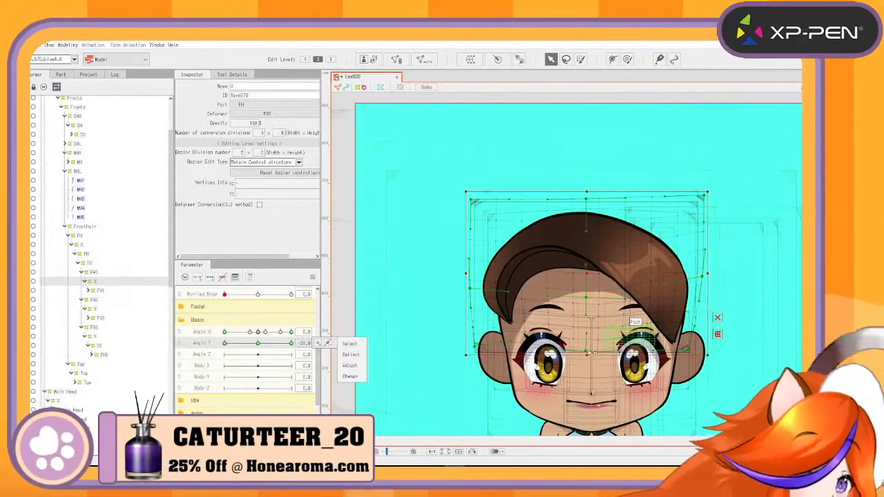
drag(695, 330, 705, 335)
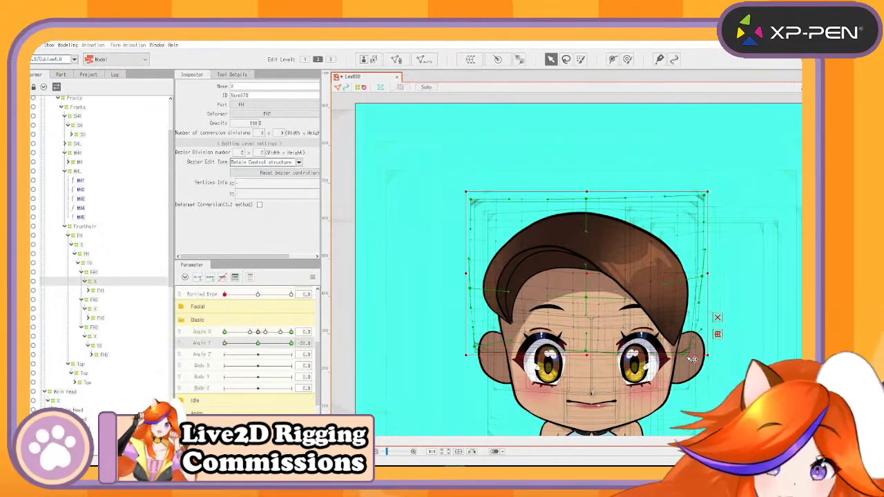
drag(227, 348, 213, 366)
drag(254, 337, 215, 344)
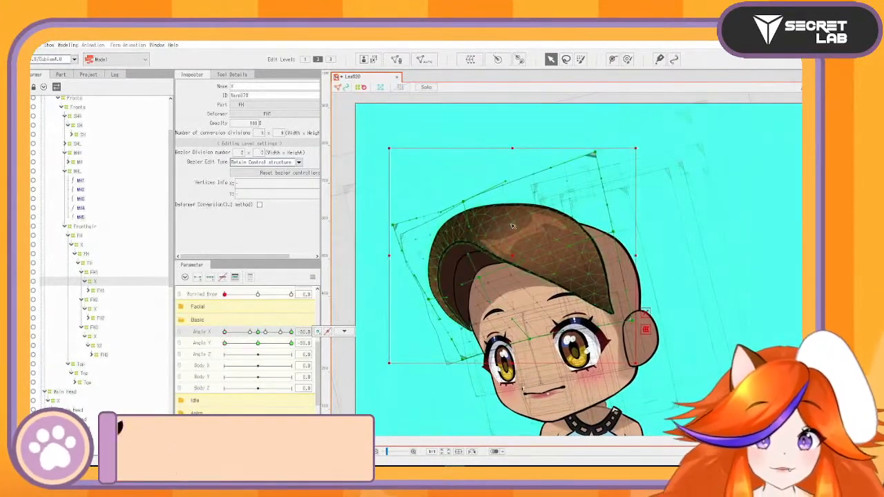
drag(473, 258, 458, 268)
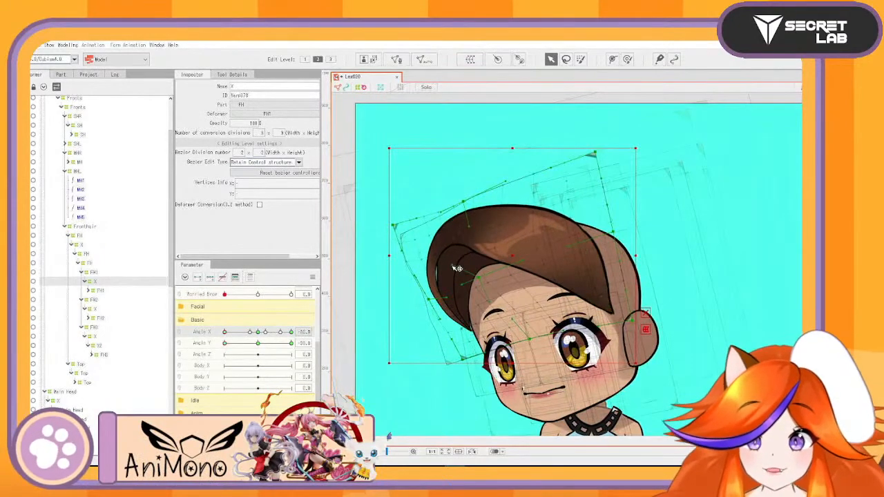
key(ctrl+z)
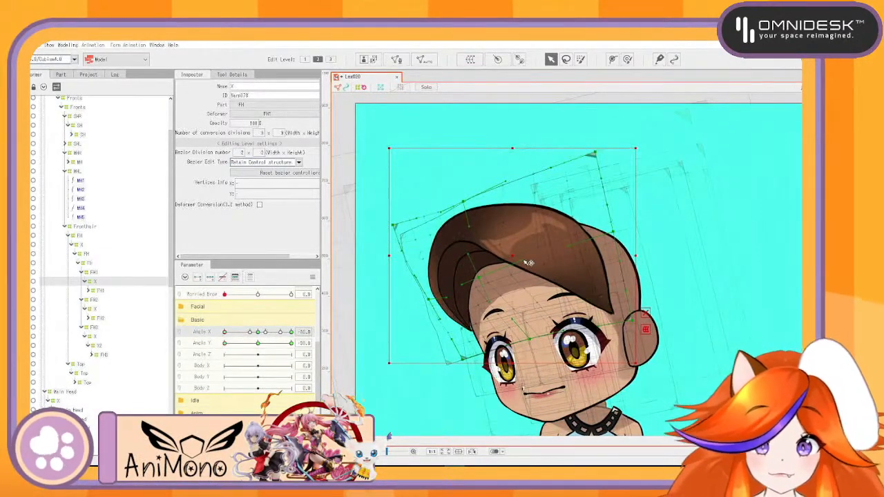
drag(525, 262, 474, 285)
key(ctrl+z)
key(ctrl+z)
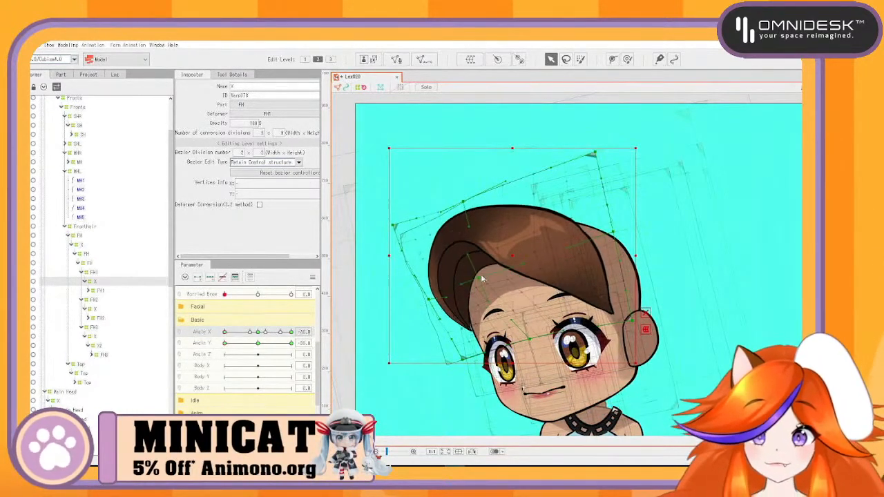
Move the center point and left-side points of FH1's X deformer down and left and tuck in its bottom left corner at Angle X -30, Angle Y -30
drag(482, 282, 467, 291)
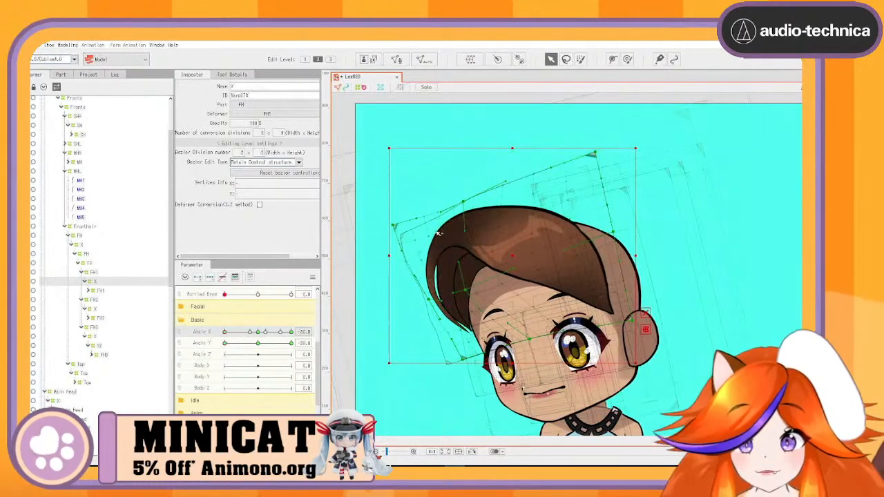
drag(465, 203, 464, 205)
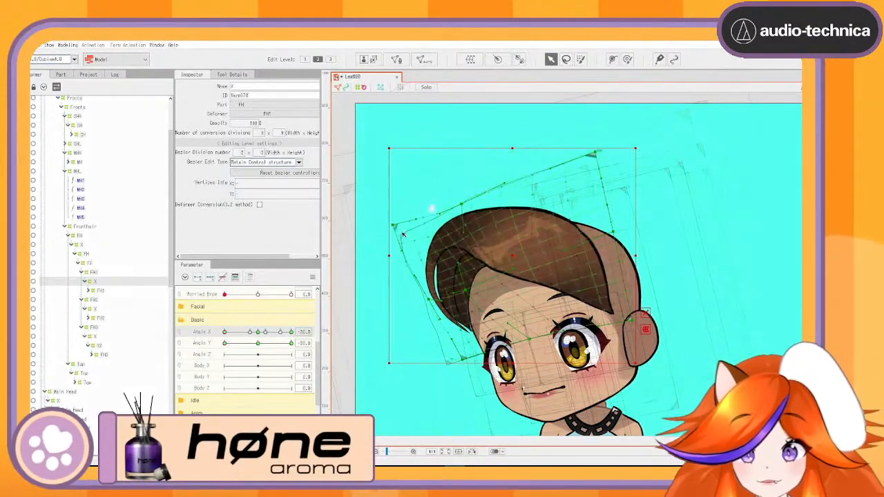
drag(395, 226, 393, 238)
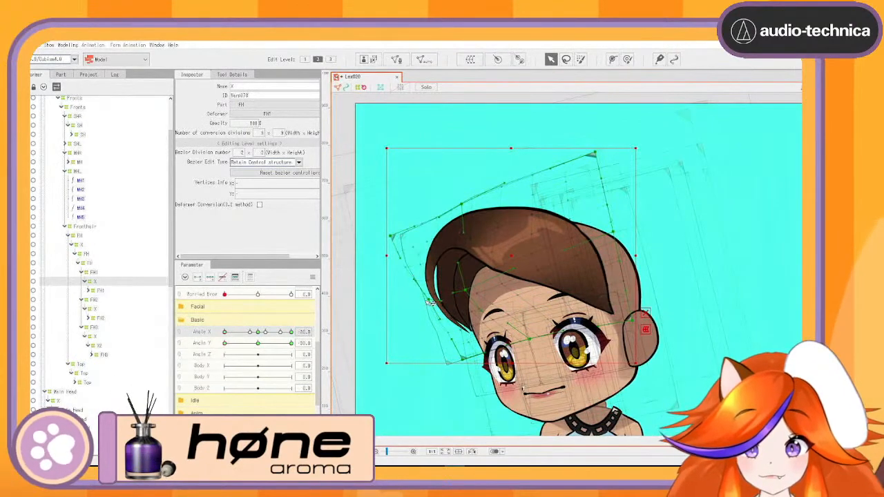
drag(431, 301, 427, 307)
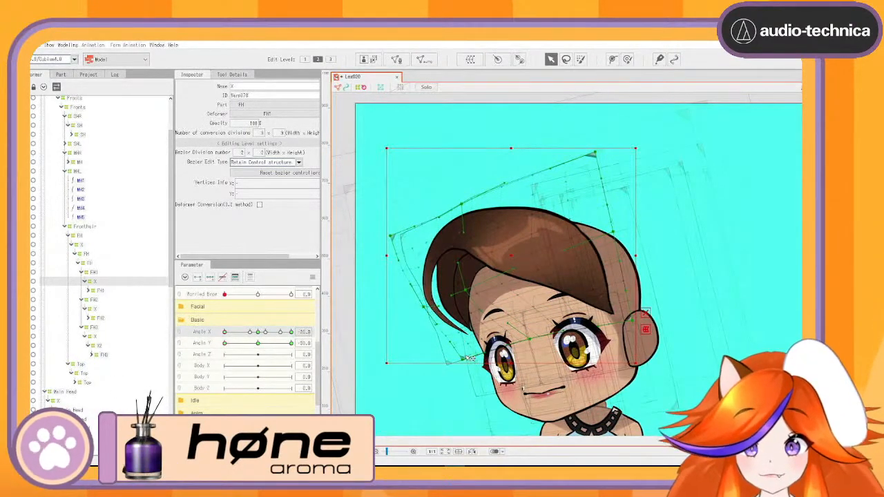
drag(477, 353, 476, 353)
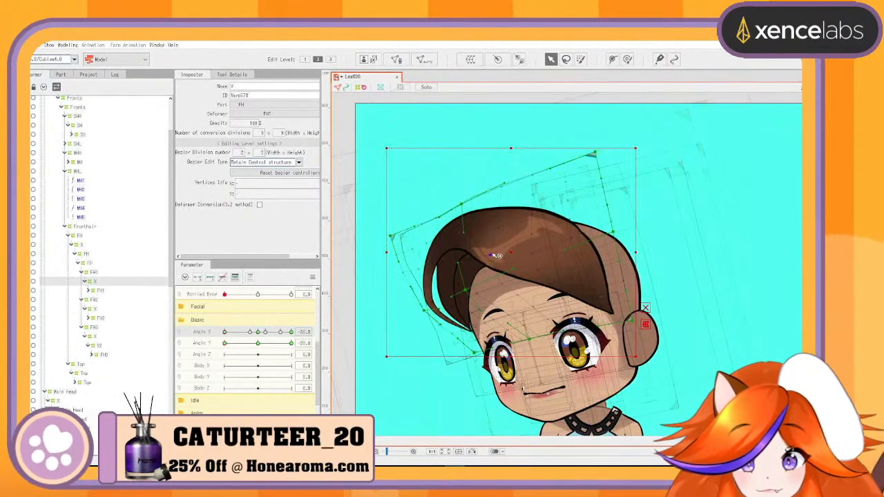
Pull the top left corner of FH1's X deformer down and outward and lower its left middle point at Angle X -30, testing with Angle Y
scroll(487, 270, up, 3)
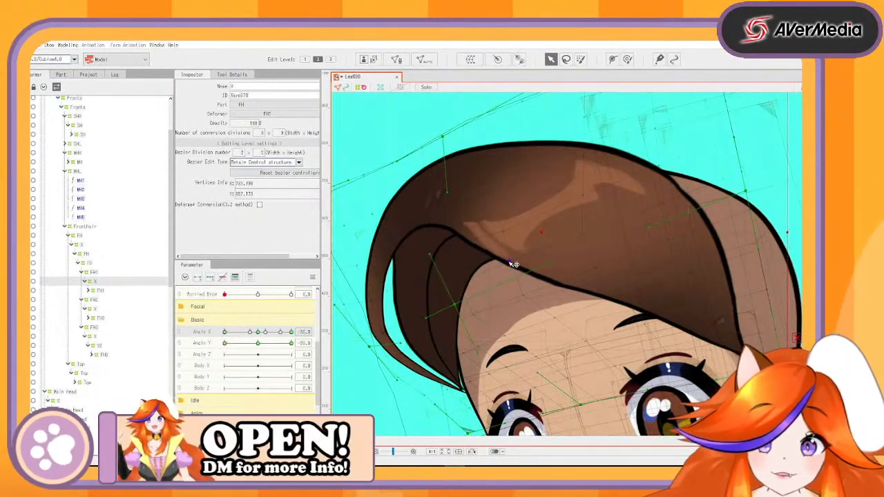
scroll(389, 253, down, 3)
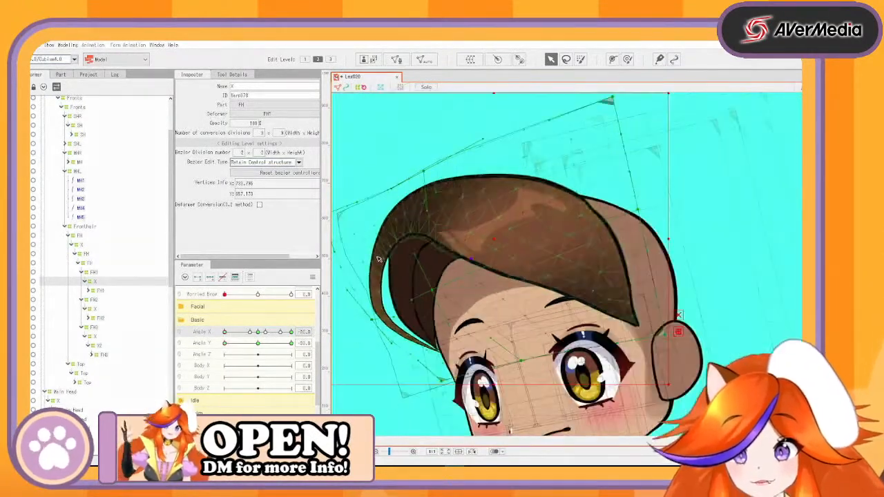
drag(469, 266, 570, 279)
drag(430, 226, 429, 245)
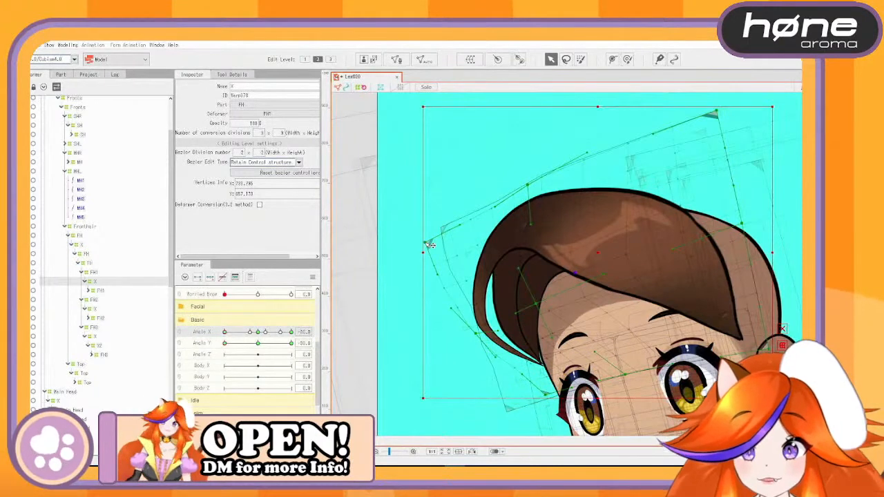
drag(475, 334, 487, 344)
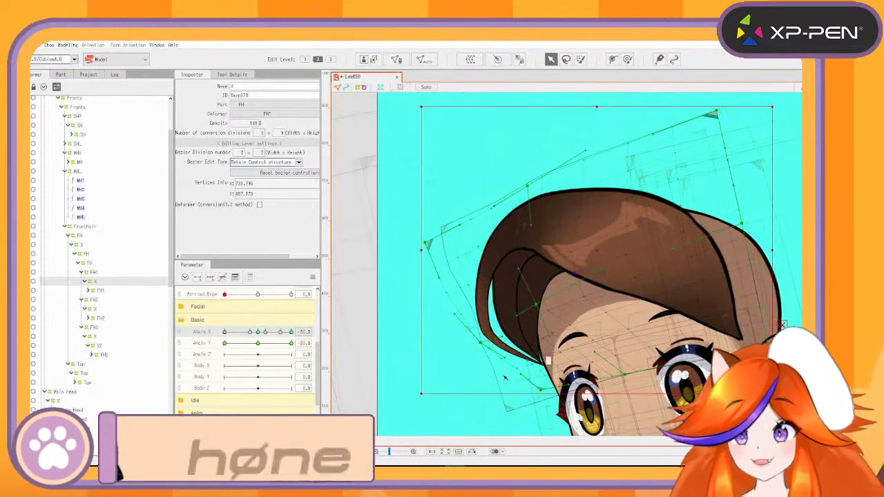
drag(225, 343, 212, 371)
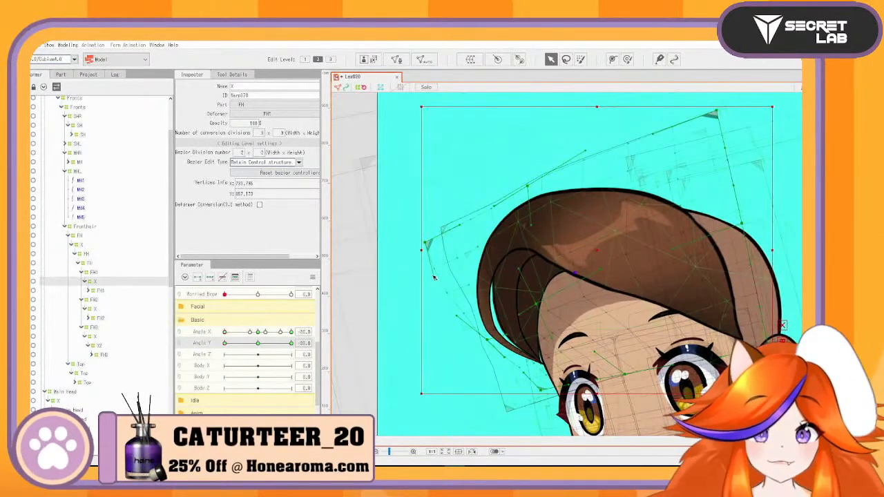
mouse_move(224, 343)
mouse_down()
mouse_move(256, 344)
mouse_move(223, 360)
mouse_up()
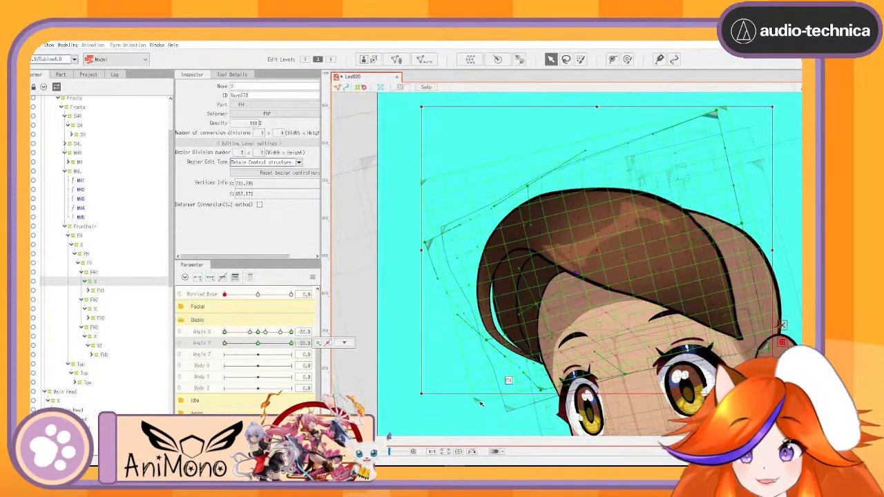
Extend the top left corner of FH2's X deformer outward and adjust its bottom left corner at Angle X -30, Angle Y -30, testing with Angle Y
click(101, 311)
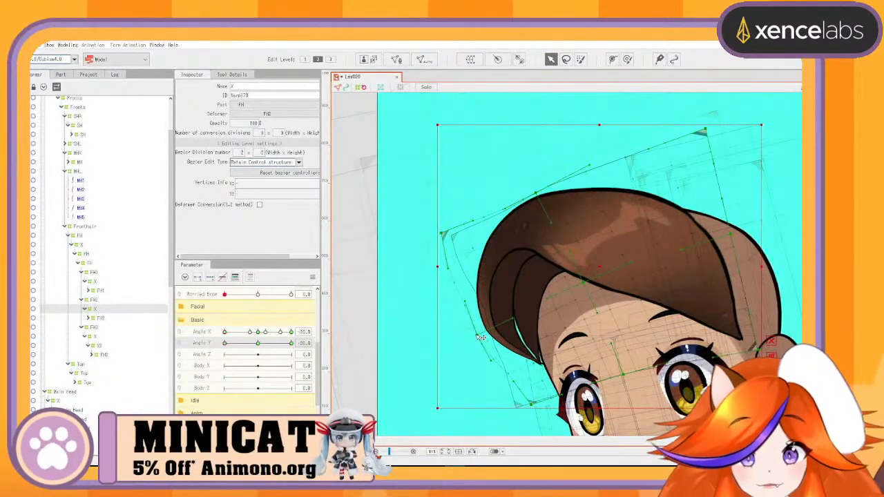
drag(435, 244, 426, 244)
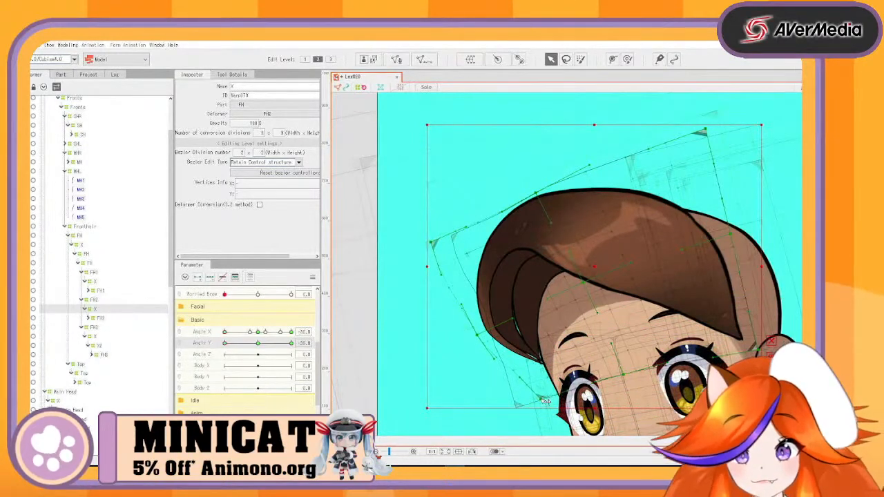
drag(541, 405, 541, 401)
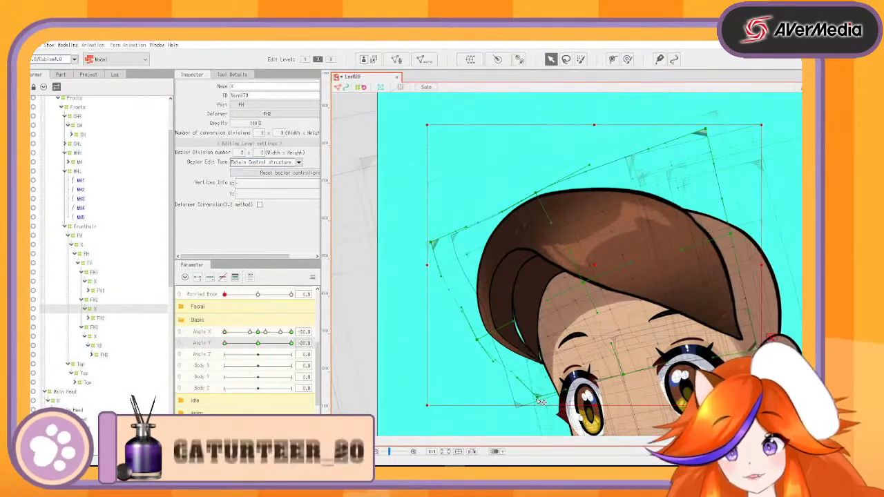
drag(543, 402, 543, 398)
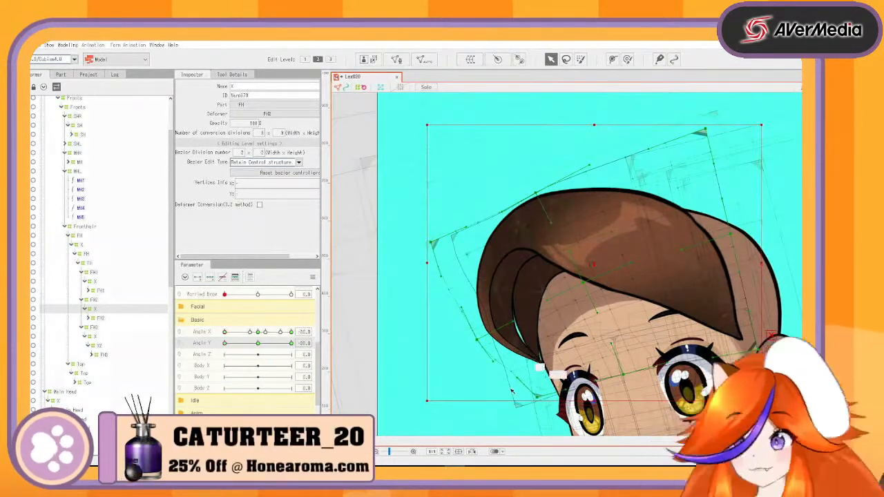
click(91, 337)
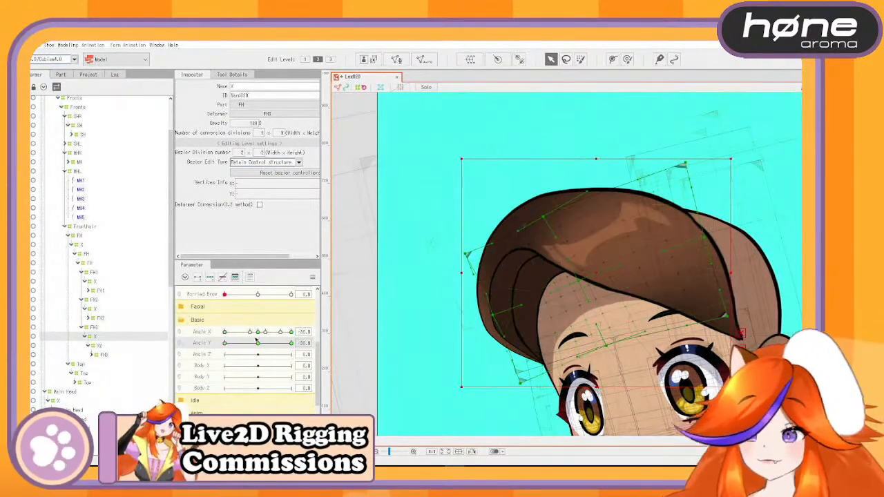
click(93, 308)
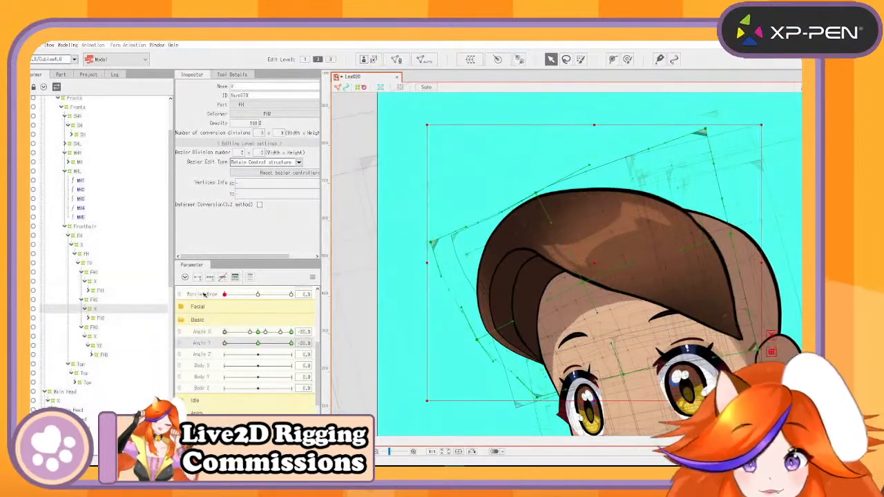
drag(227, 344, 219, 374)
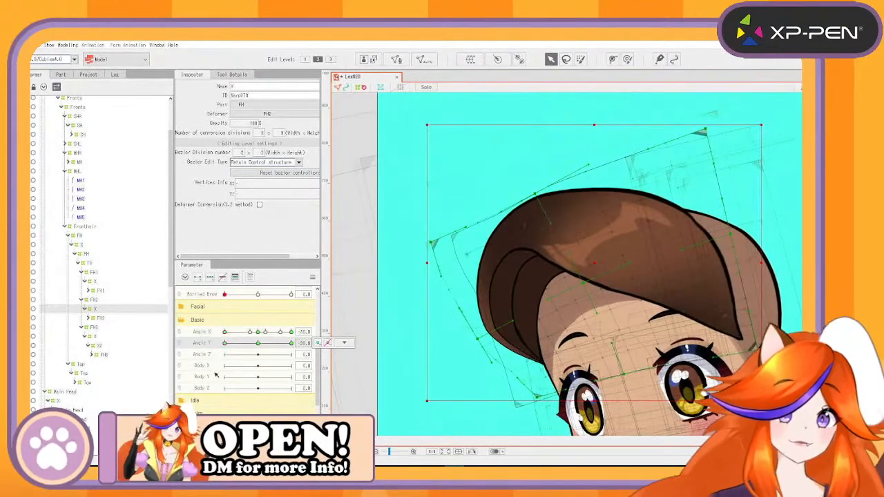
drag(231, 342, 221, 363)
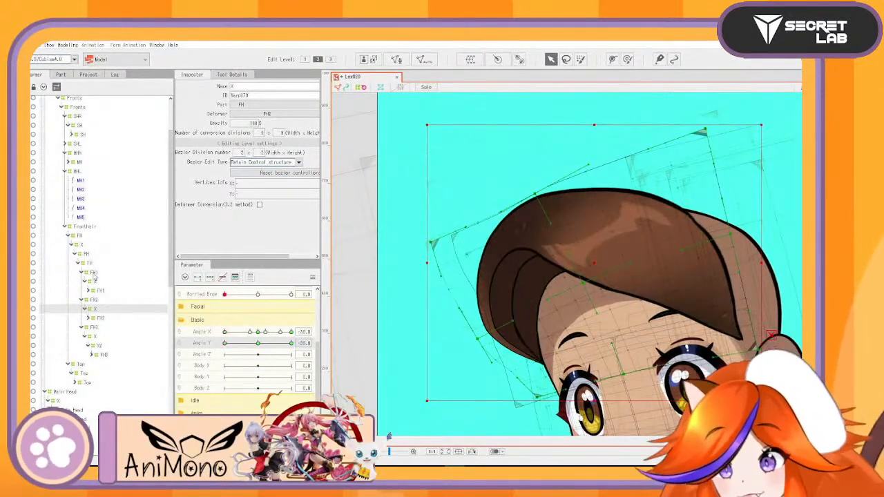
Check FH3's X deformer with Angle Y at Angle X -30, then set both Angle X and Angle Y to 30
click(97, 337)
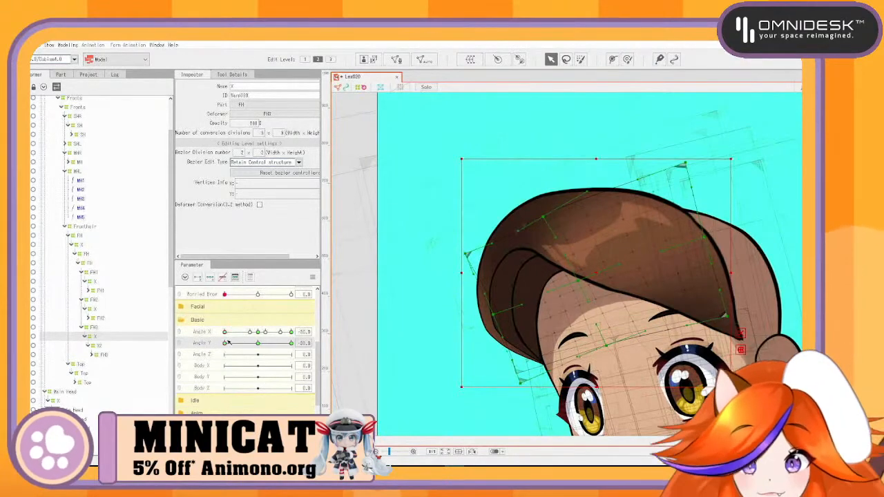
mouse_move(228, 343)
mouse_down()
mouse_move(257, 344)
mouse_move(222, 356)
mouse_up()
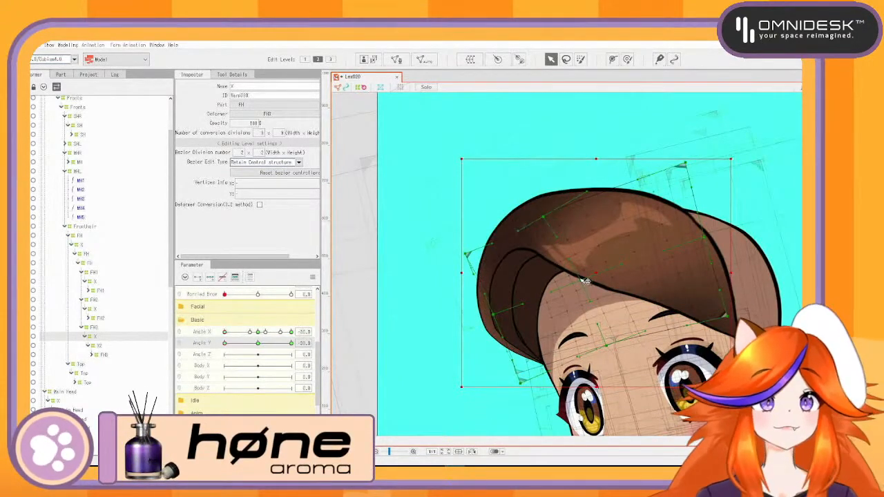
mouse_move(225, 343)
mouse_down()
mouse_move(243, 350)
mouse_move(223, 365)
mouse_move(344, 323)
mouse_up()
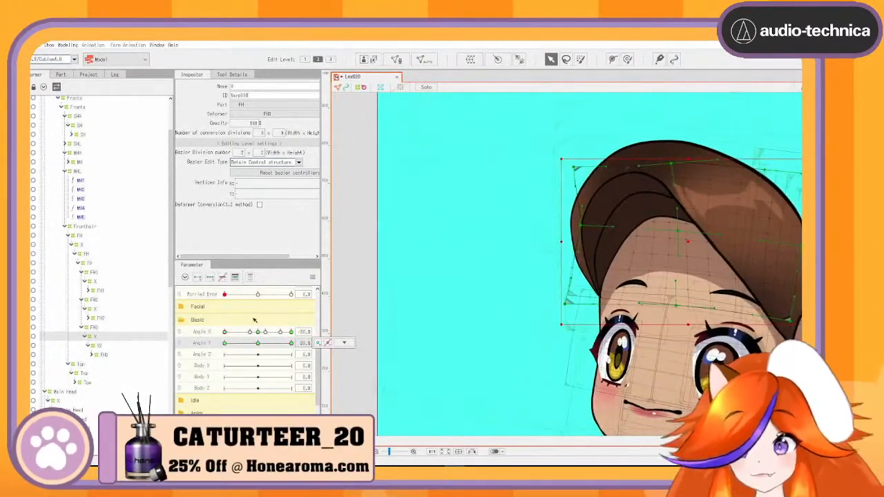
drag(227, 332, 304, 332)
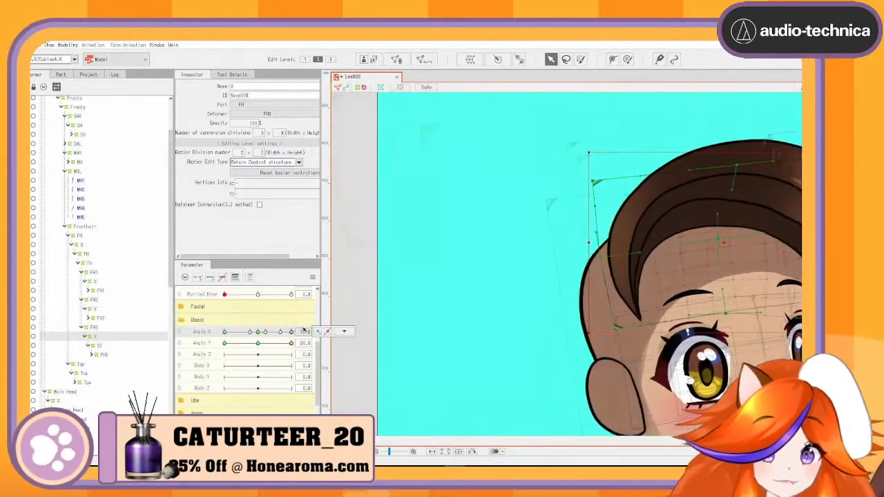
drag(642, 267, 471, 287)
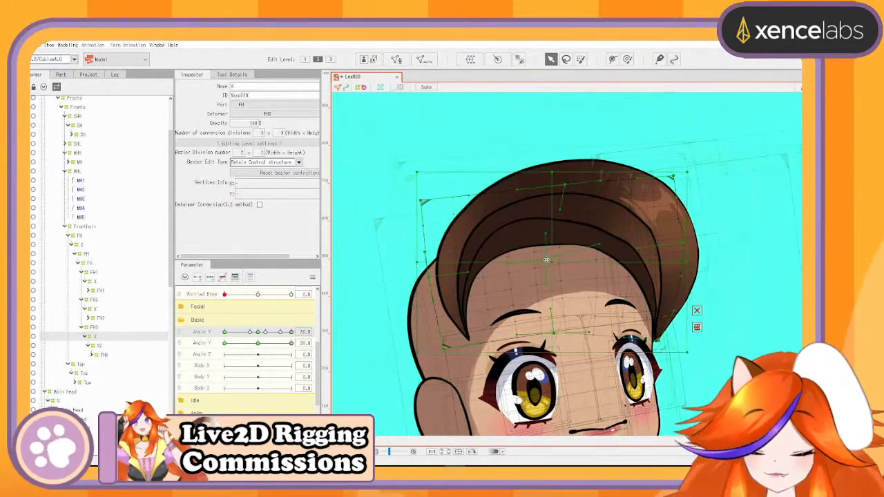
Move the center point of FH3's X deformer slightly up and right at Angle X 30, Angle Y 30, testing with Angle Y
drag(550, 262, 533, 260)
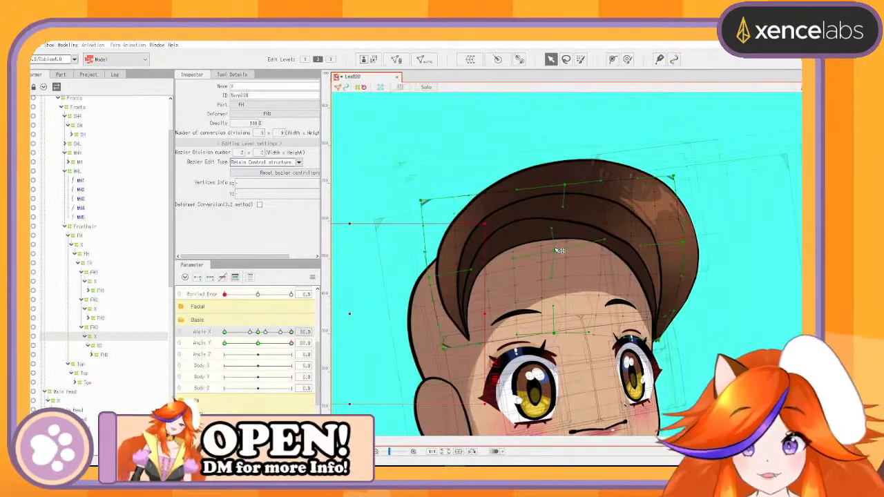
drag(290, 344, 304, 328)
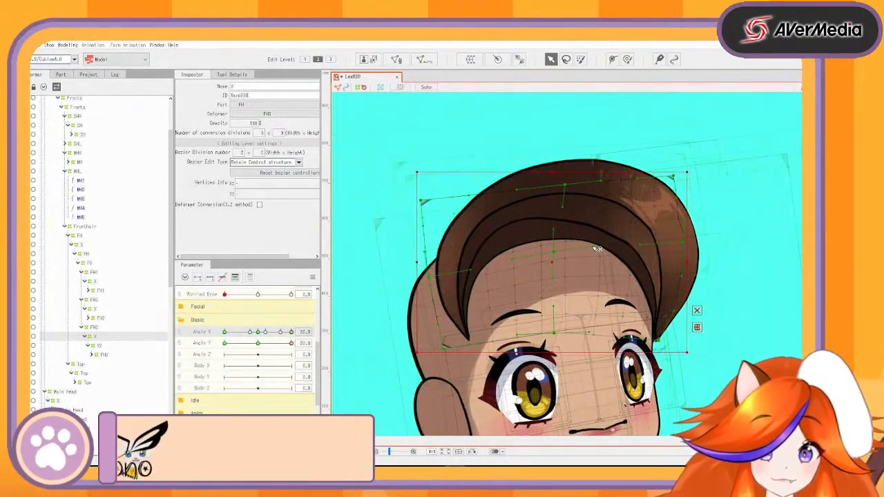
click(286, 343)
drag(286, 347, 300, 351)
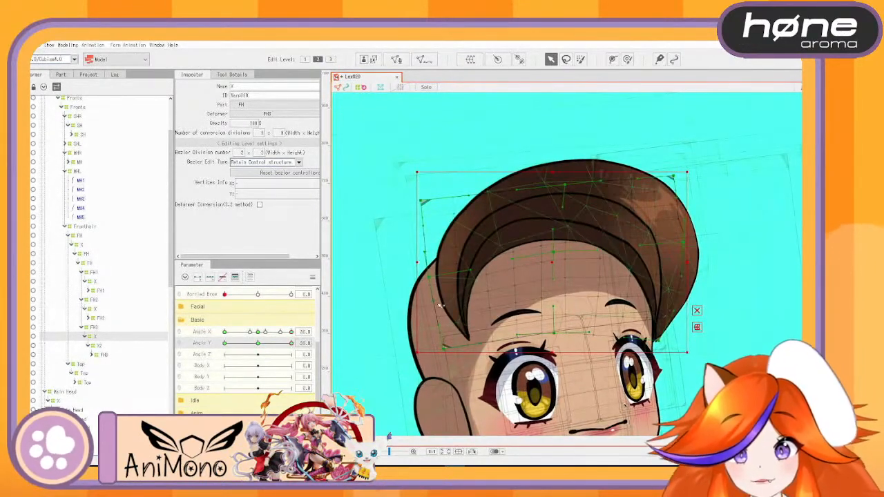
drag(285, 343, 300, 352)
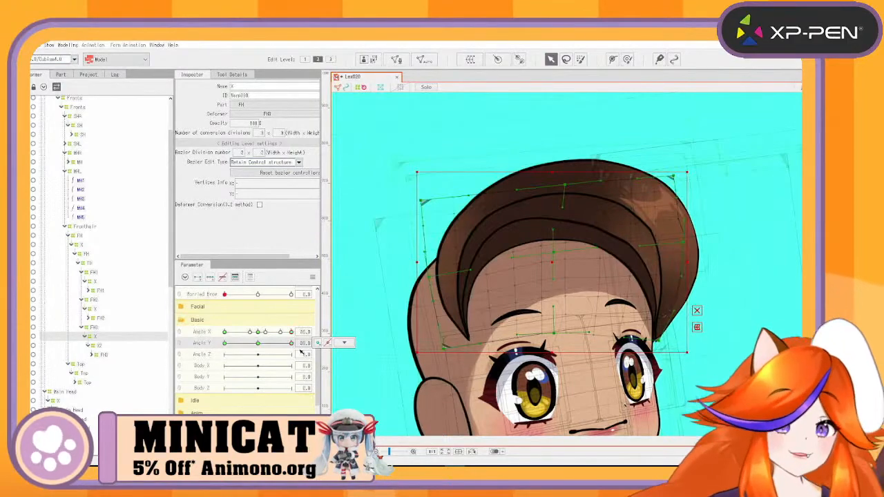
drag(291, 343, 315, 315)
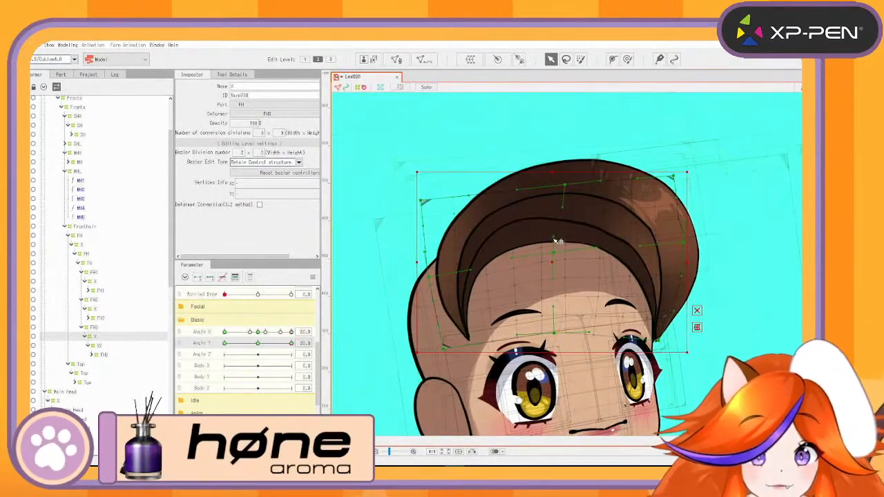
mouse_move(291, 344)
mouse_down()
mouse_move(246, 352)
mouse_move(309, 343)
mouse_up()
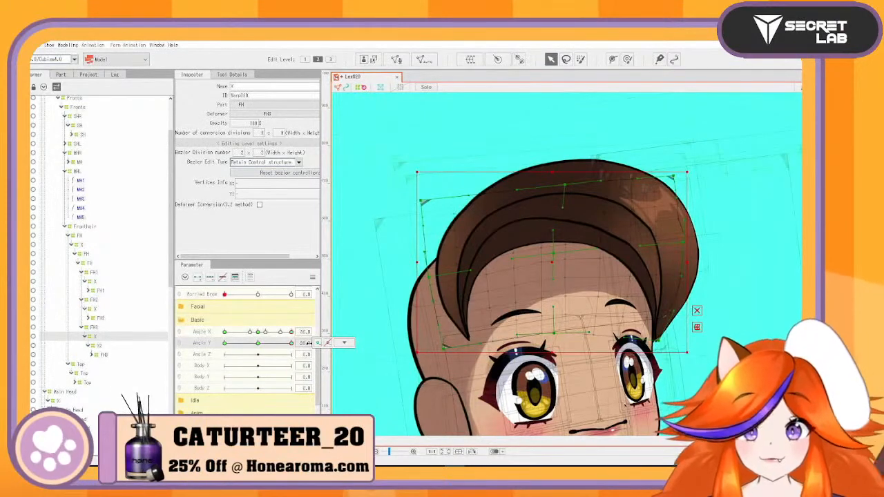
Adjust the center point of FH2's X deformer and raise FH3's top middle point at Angle X 30, Angle Y 30, testing with Angle Y
click(91, 309)
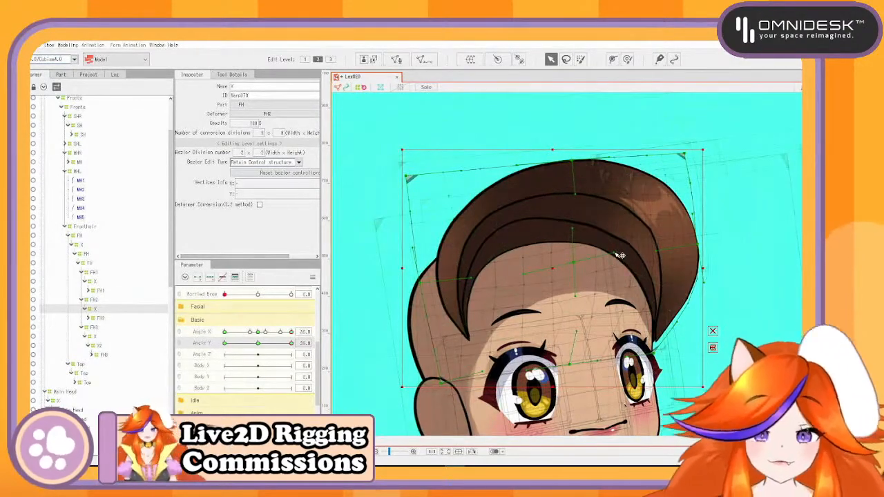
mouse_move(258, 343)
mouse_down()
mouse_move(247, 352)
mouse_move(282, 343)
mouse_up()
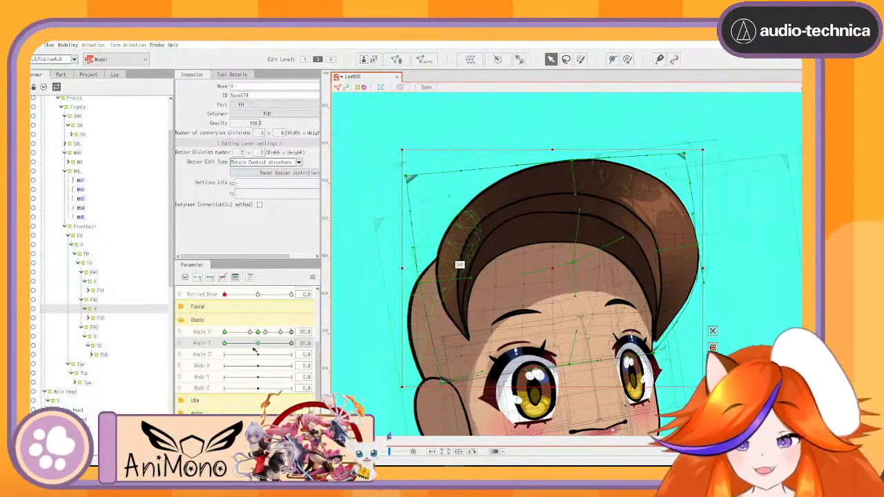
mouse_move(291, 343)
mouse_down()
mouse_move(248, 343)
mouse_move(299, 343)
mouse_up()
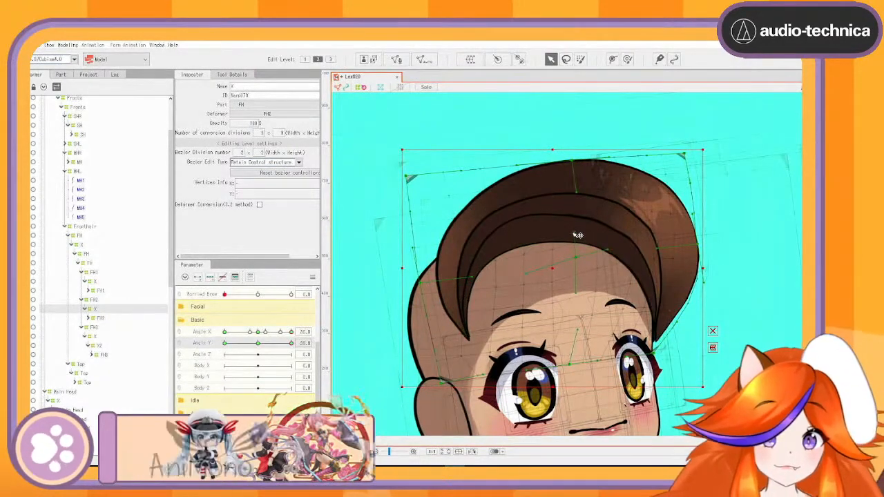
mouse_move(292, 343)
mouse_down()
mouse_move(249, 343)
mouse_move(237, 364)
mouse_move(252, 346)
mouse_move(302, 345)
mouse_up()
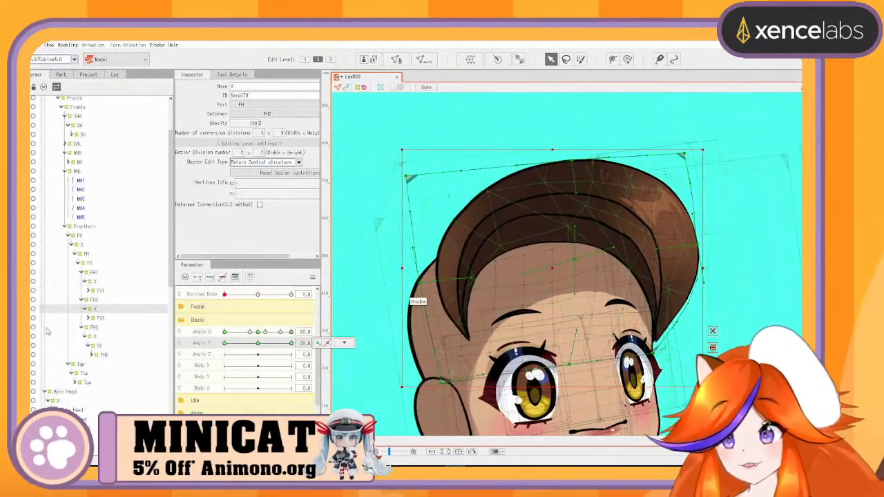
click(98, 327)
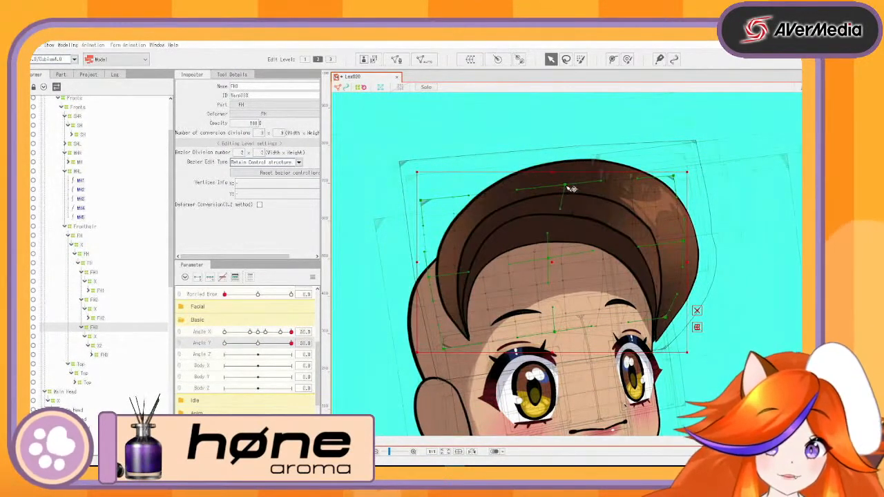
click(590, 168)
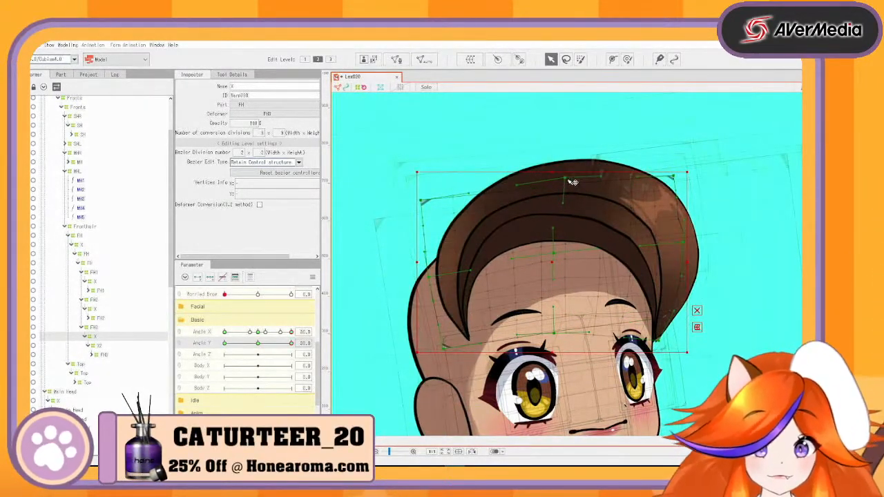
Reposition the center point and its handles on FH1's X deformer at Angle X 30, Angle Y 30, testing with Angle Y
click(97, 282)
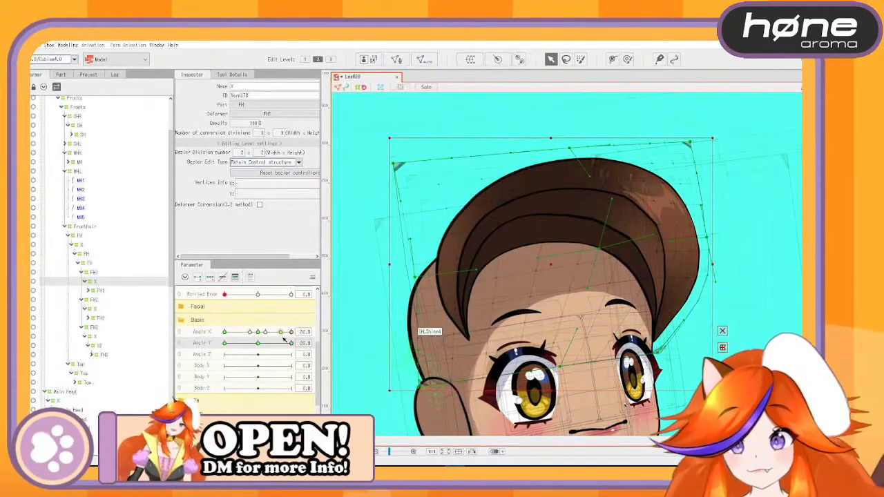
mouse_move(291, 344)
mouse_down()
mouse_move(253, 353)
mouse_move(293, 344)
mouse_up()
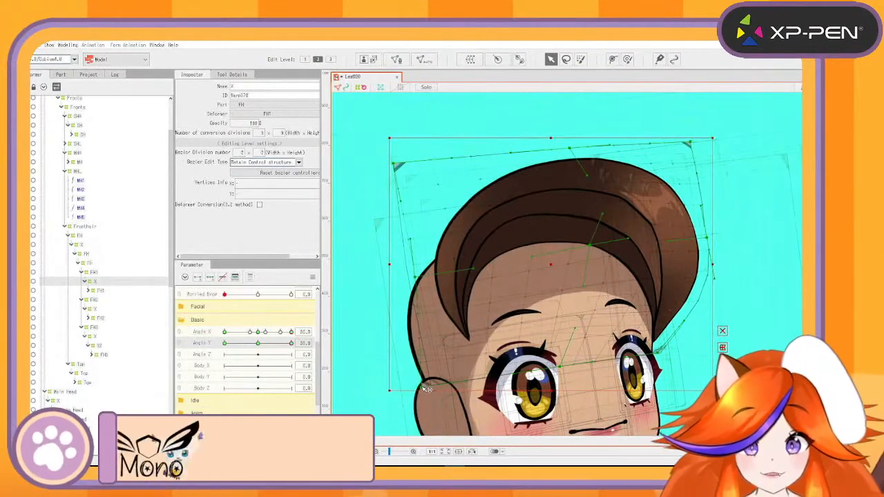
drag(291, 344, 317, 327)
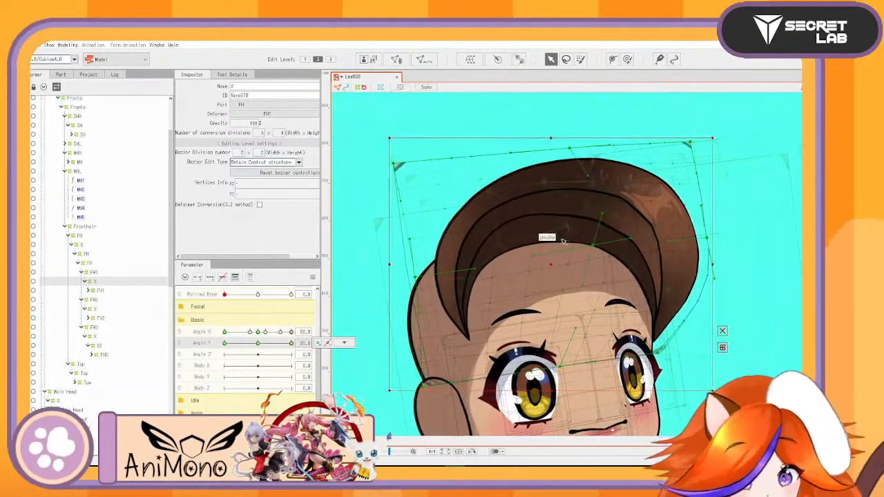
click(632, 219)
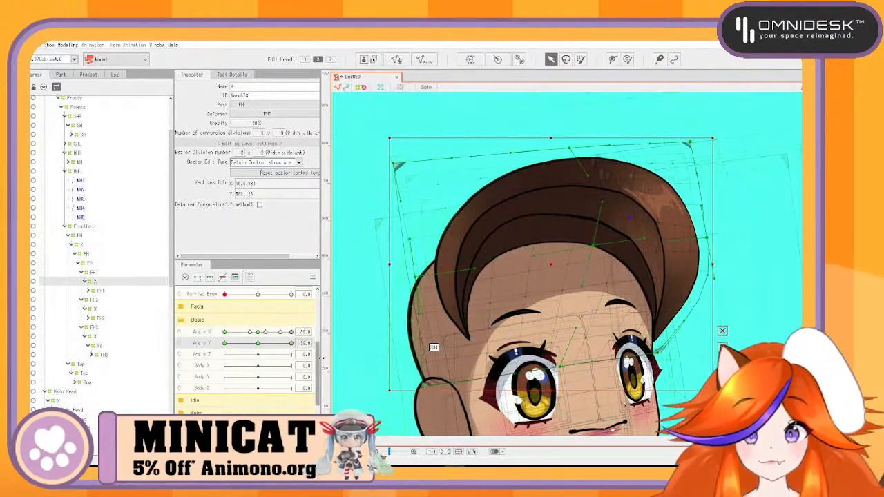
mouse_move(292, 342)
mouse_down()
mouse_move(251, 350)
mouse_move(300, 333)
mouse_up()
Pull the top right corner and right middle point of FH1's X deformer slightly inward, test with Angle Y, and set Angle X to -30
click(692, 144)
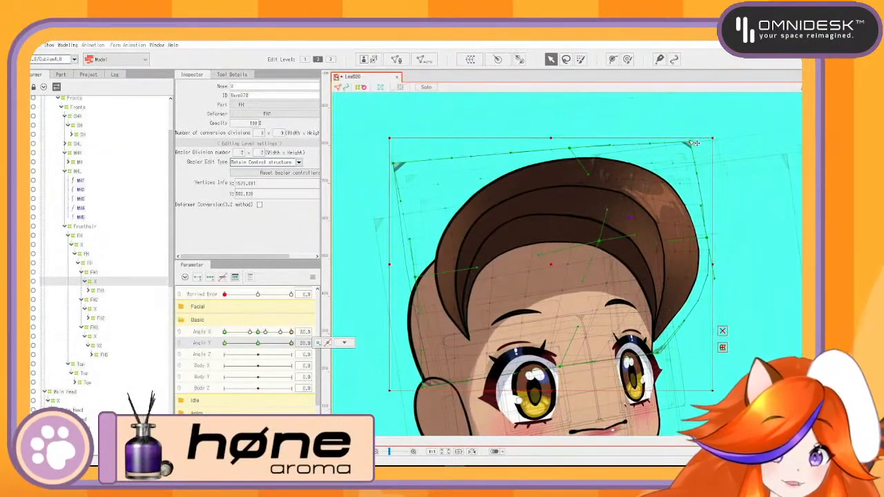
drag(689, 147, 689, 154)
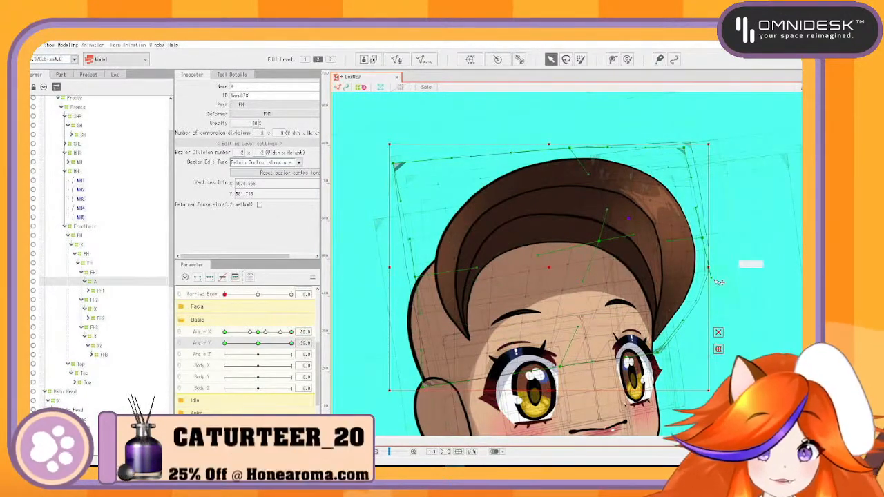
drag(711, 278, 708, 278)
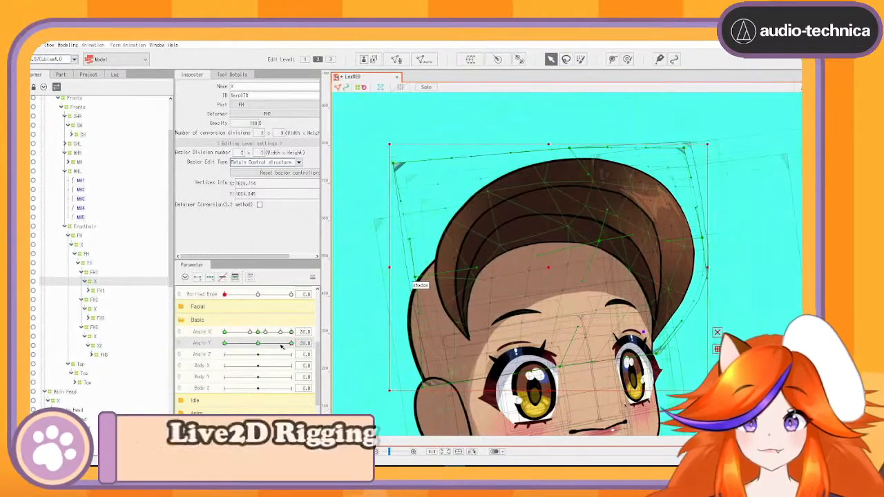
mouse_move(291, 343)
mouse_down()
mouse_move(240, 345)
mouse_move(290, 344)
mouse_move(242, 343)
mouse_move(275, 344)
mouse_up()
drag(328, 321, 264, 332)
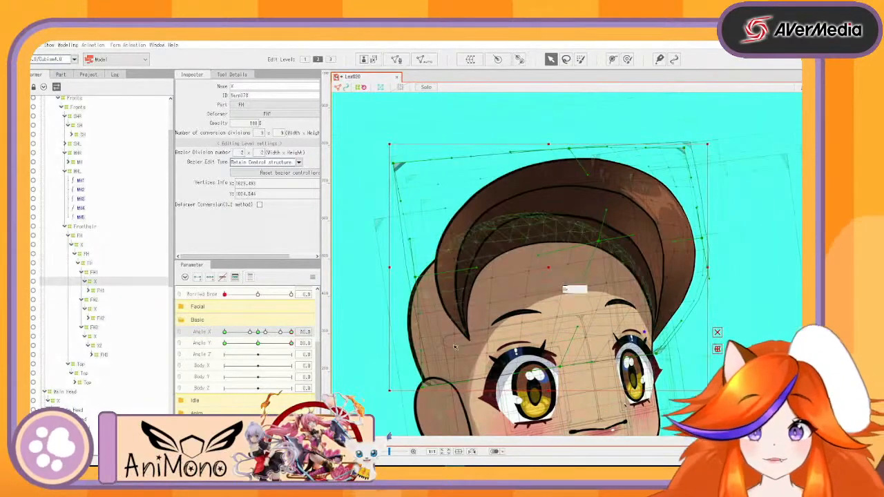
drag(259, 343, 223, 309)
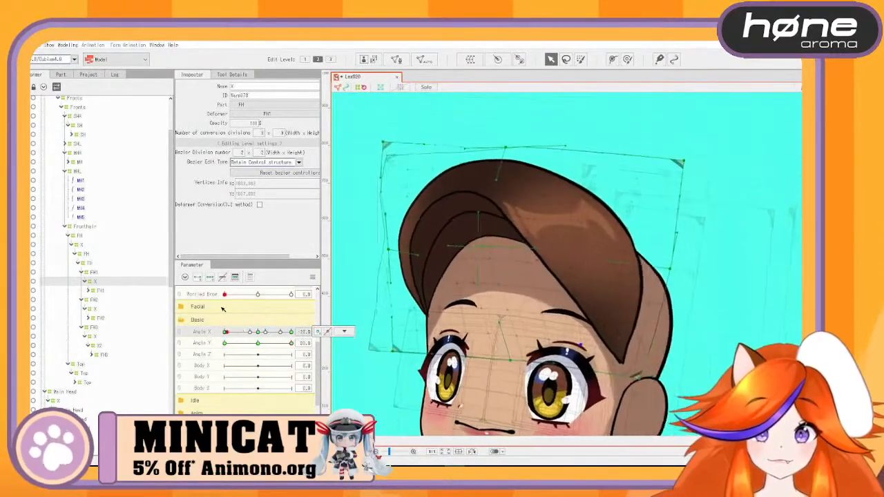
click(94, 301)
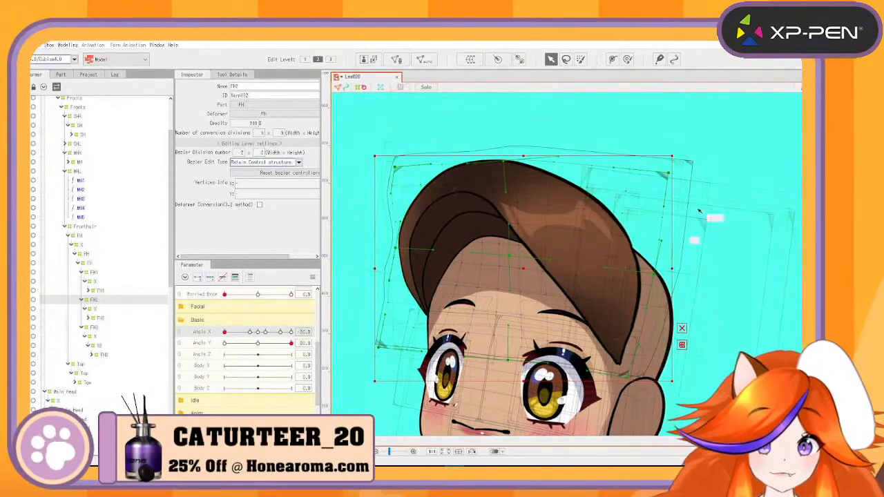
drag(519, 418, 521, 418)
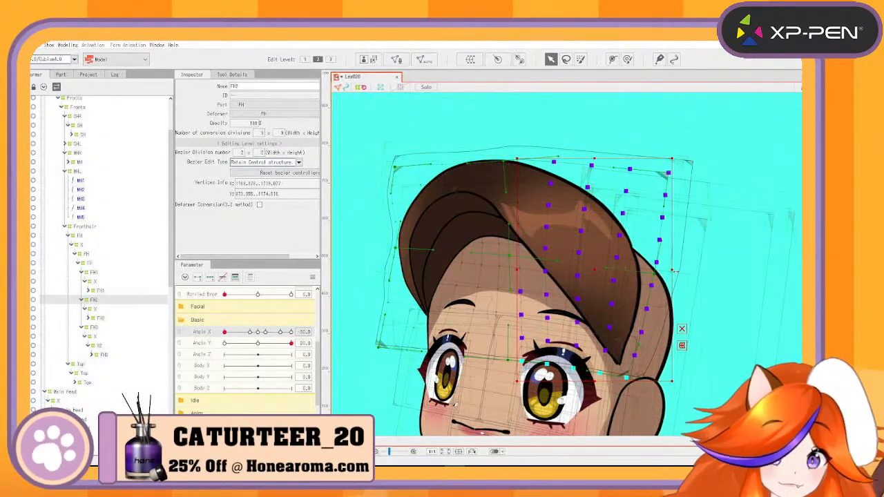
drag(675, 272, 660, 272)
click(719, 250)
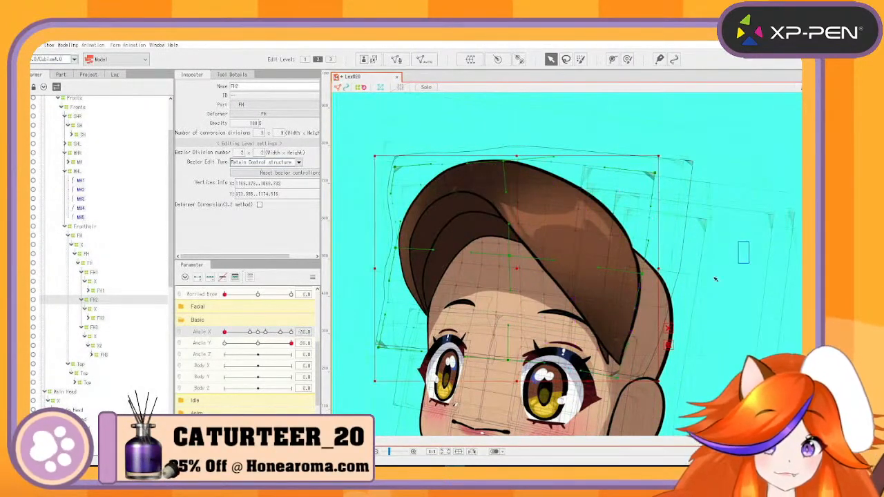
key(ctrl+z)
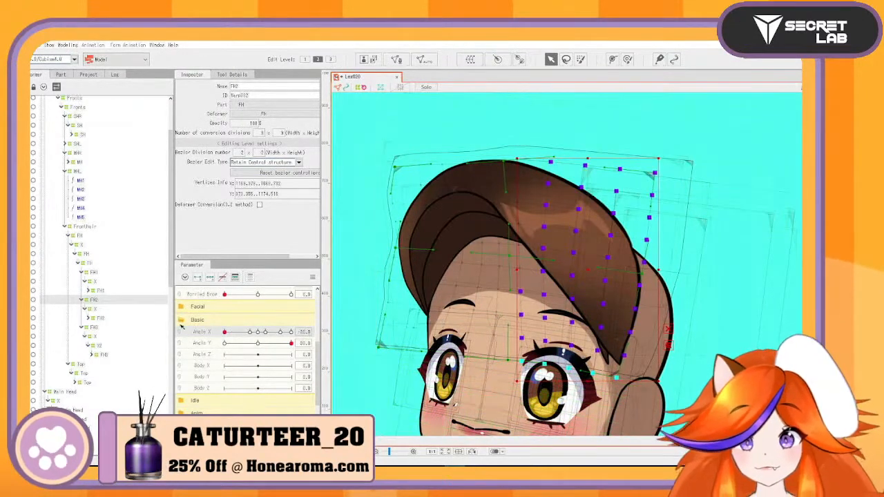
key(ctrl+z)
Squeeze the right half of FH2's X deformer inward and adjust its lower right points at Angle X -30, Angle Y 30, testing with Angle X
click(429, 255)
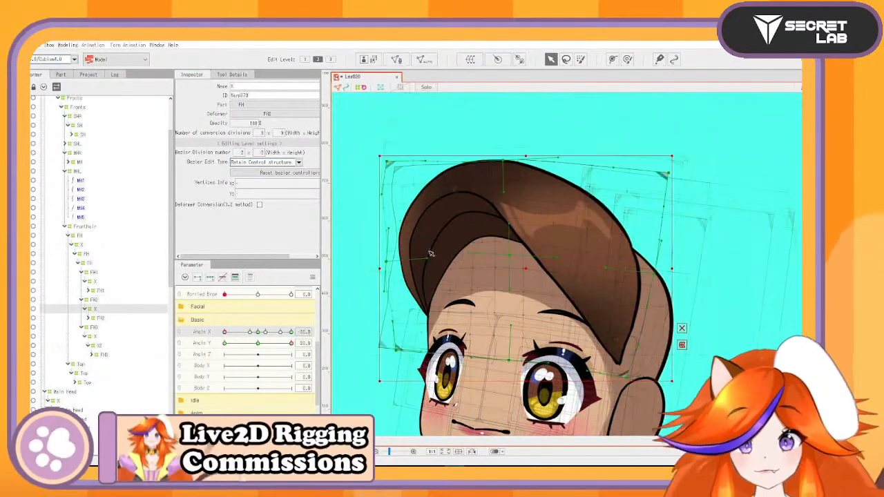
key(ctrl+z)
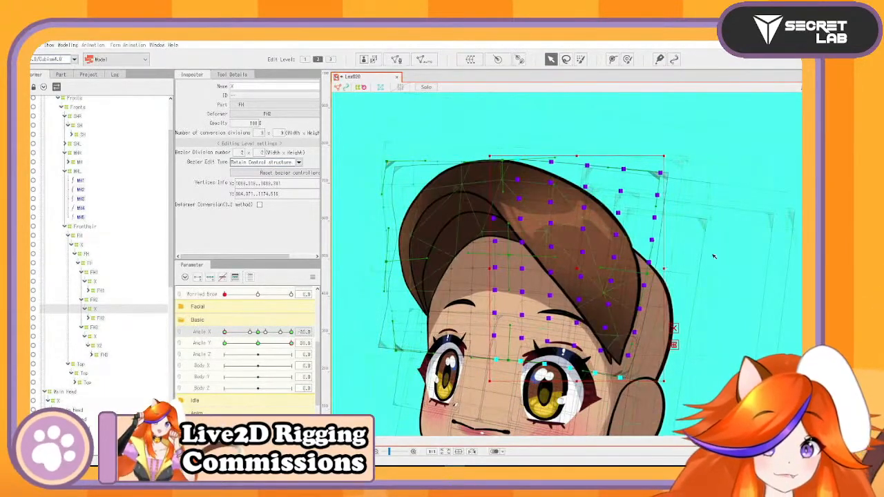
click(734, 261)
drag(291, 332, 208, 341)
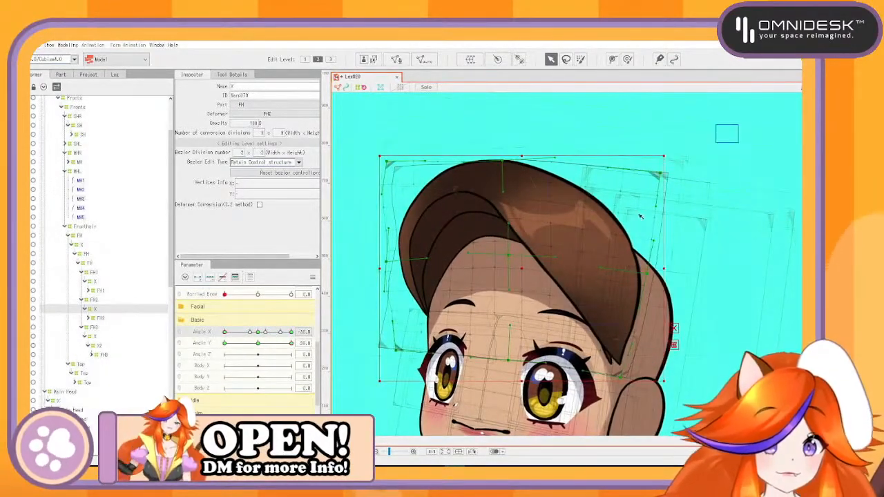
drag(640, 217, 488, 382)
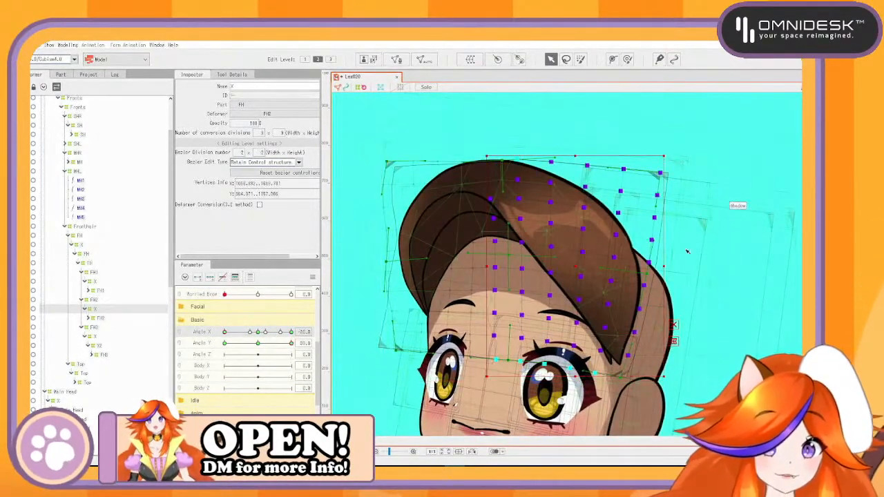
drag(664, 266, 655, 266)
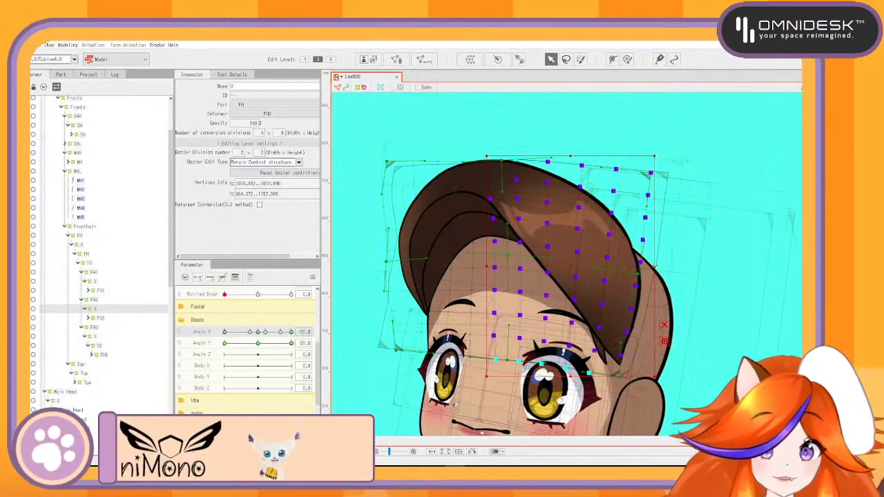
drag(224, 334, 198, 347)
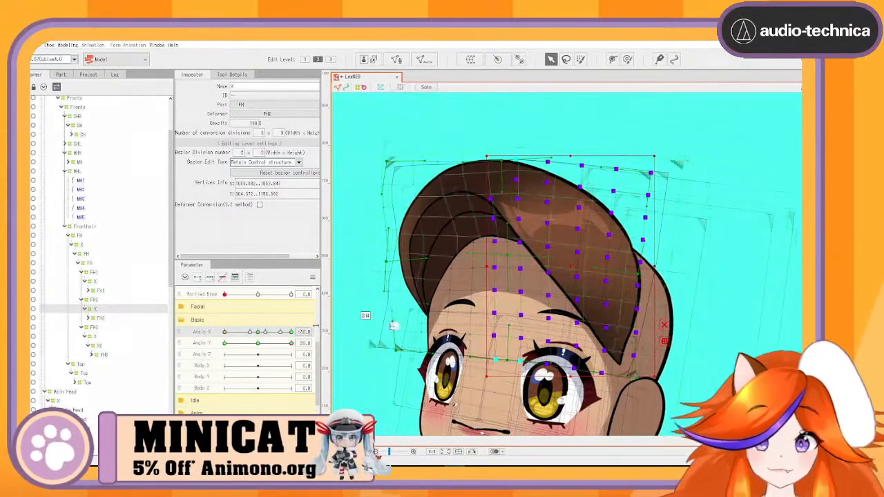
Set Angle X to 30 and Angle Y to -30 and check the whole head pose
mouse_move(230, 343)
mouse_down()
mouse_move(253, 339)
mouse_move(221, 343)
mouse_move(299, 352)
mouse_move(266, 348)
mouse_move(213, 375)
mouse_up()
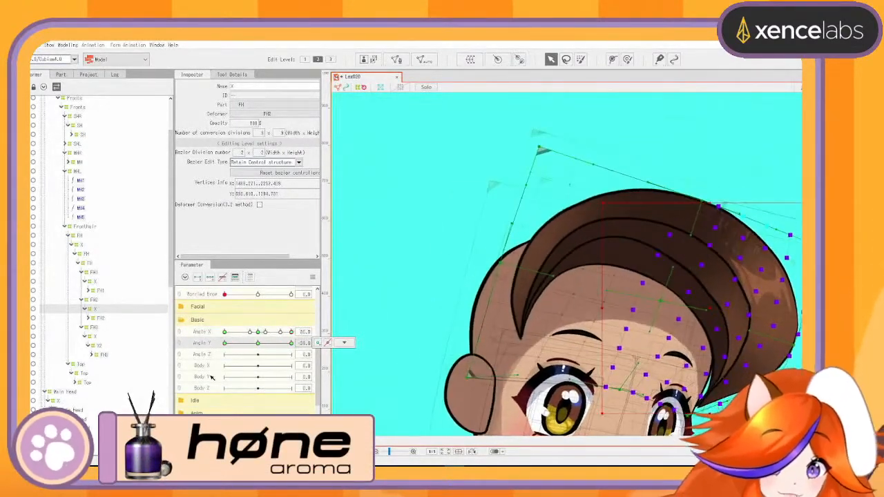
drag(585, 325, 545, 211)
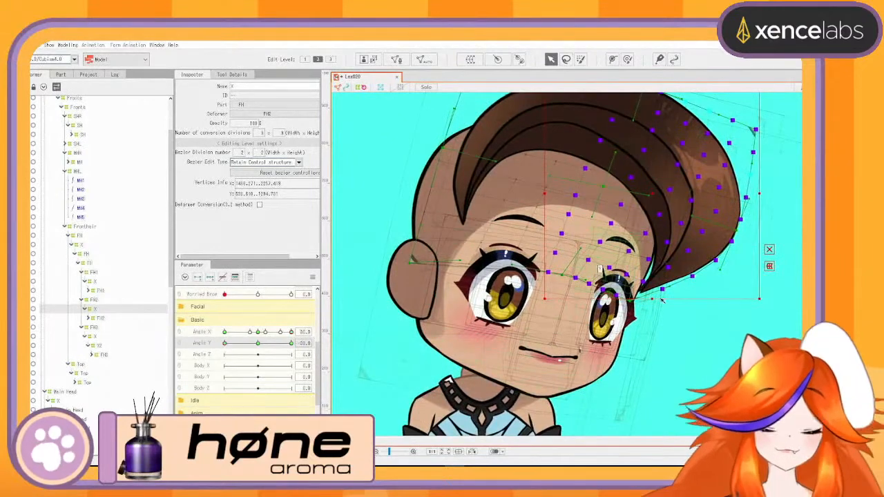
scroll(661, 300, down, 4)
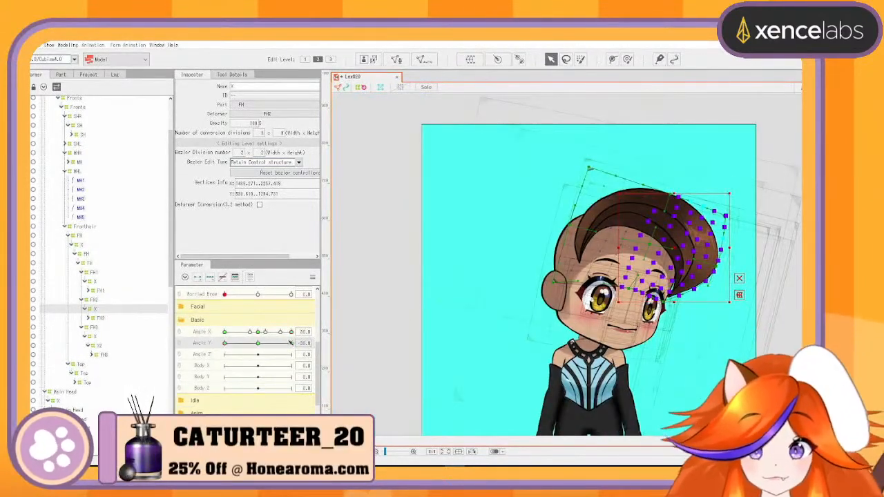
mouse_move(291, 332)
mouse_down()
mouse_move(259, 339)
mouse_move(301, 342)
mouse_up()
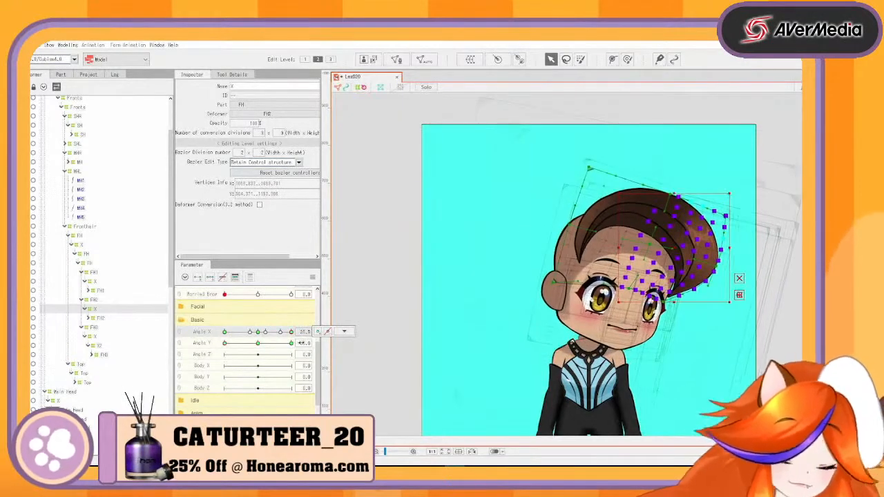
Test FH's X deformer with Angle X and Angle Y around Angle X 30, Angle Y -30, undoing the stray move of the deformer
click(81, 246)
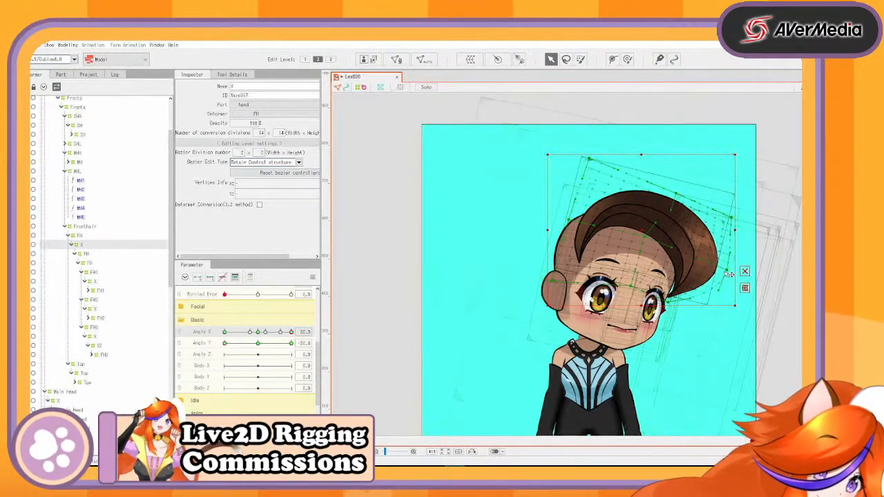
drag(638, 235, 433, 303)
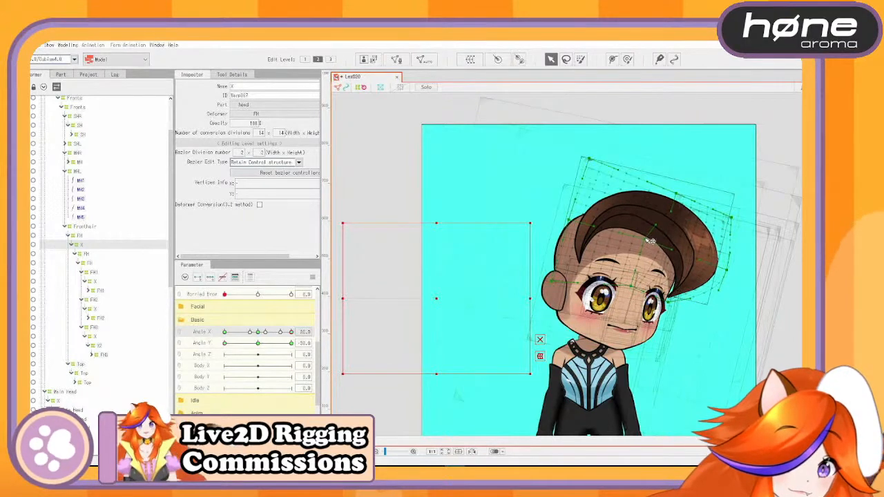
key(ctrl+z)
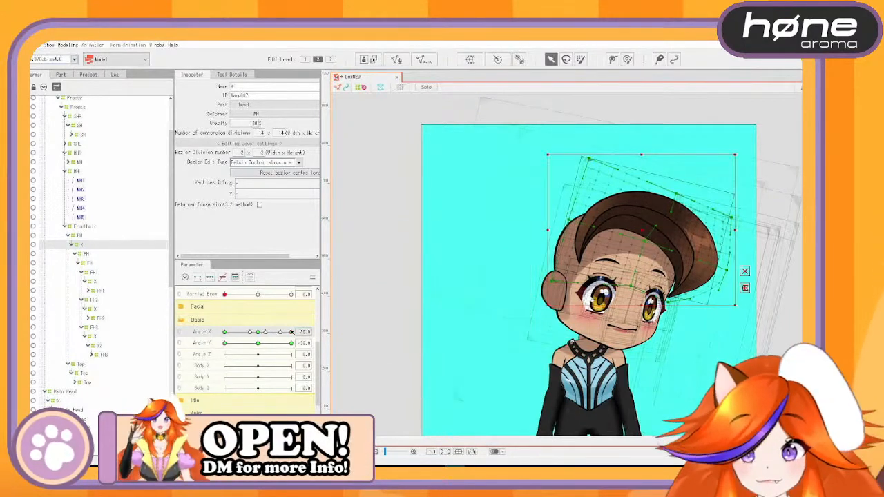
mouse_move(292, 332)
mouse_down()
mouse_move(252, 336)
mouse_move(298, 344)
mouse_up()
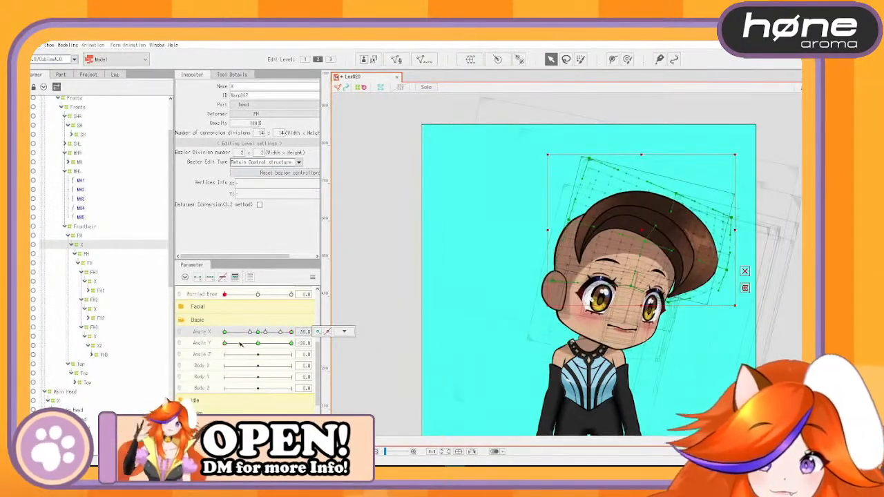
drag(240, 344, 224, 356)
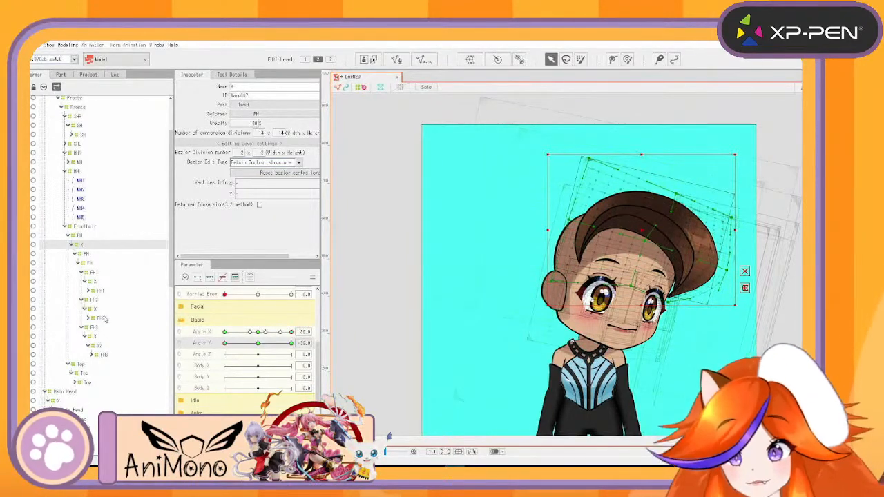
Adjust the centre and right middle handles of FH1's X deformer at Angle X 30, Angle Y -30
click(99, 283)
scroll(570, 283, up, 5)
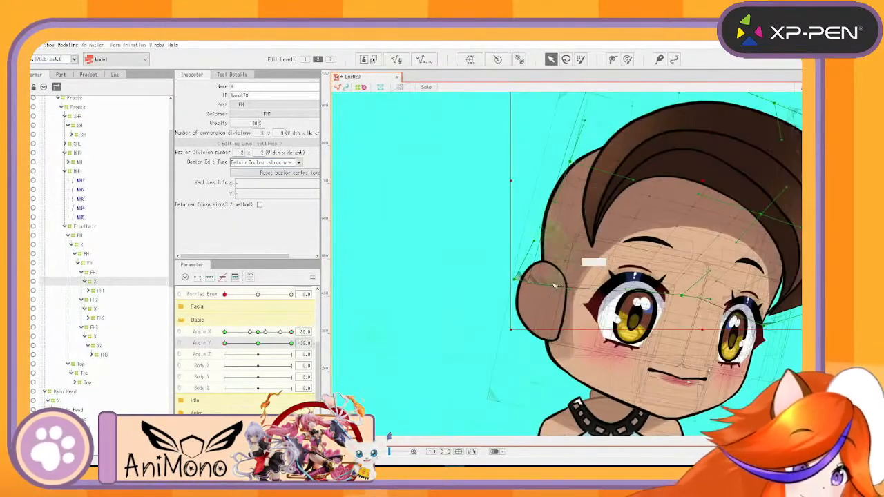
drag(521, 282, 295, 349)
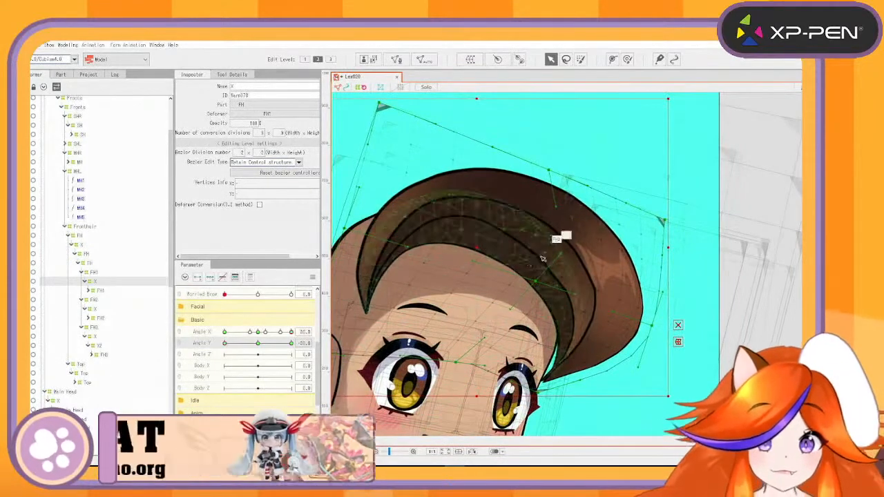
drag(560, 255, 552, 271)
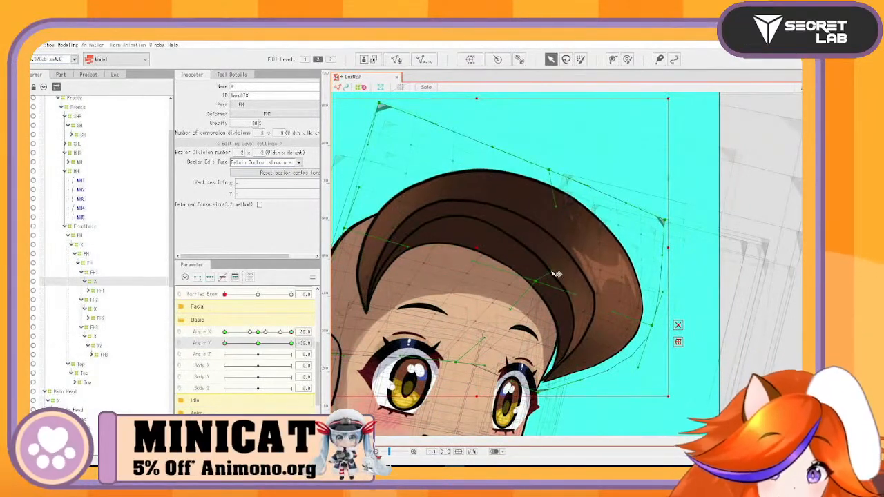
drag(614, 312, 612, 316)
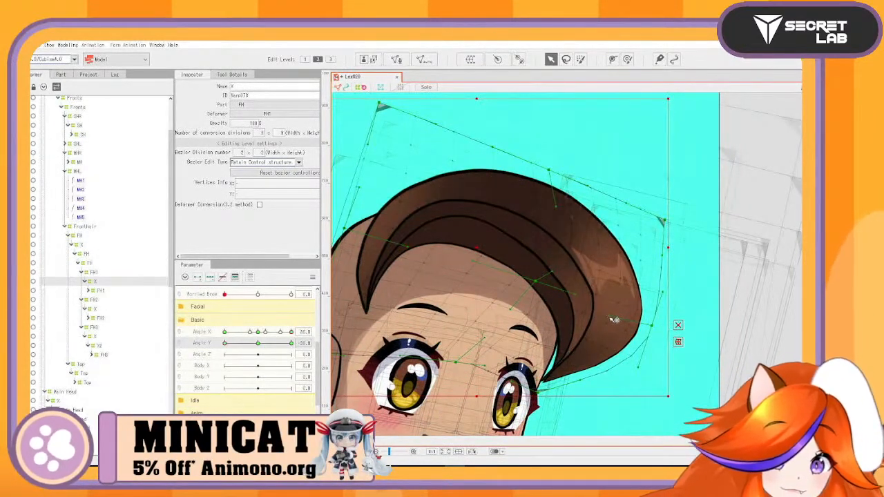
Lower the lower right corner and right middle point of FH3's X deformer slightly and refine its centre handles, testing with Angle Y
click(96, 308)
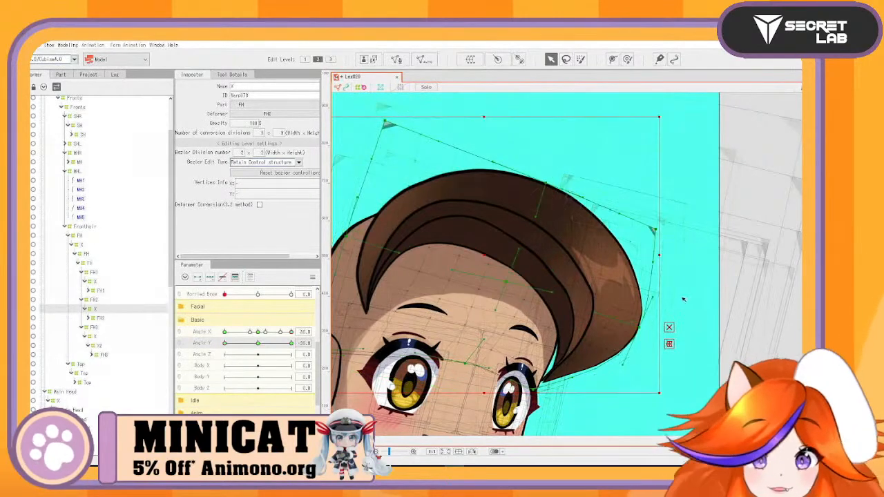
click(99, 345)
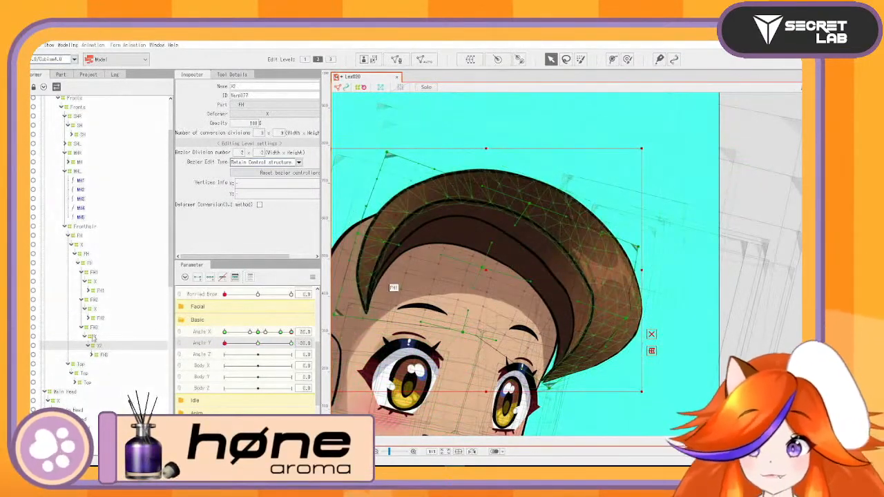
click(94, 337)
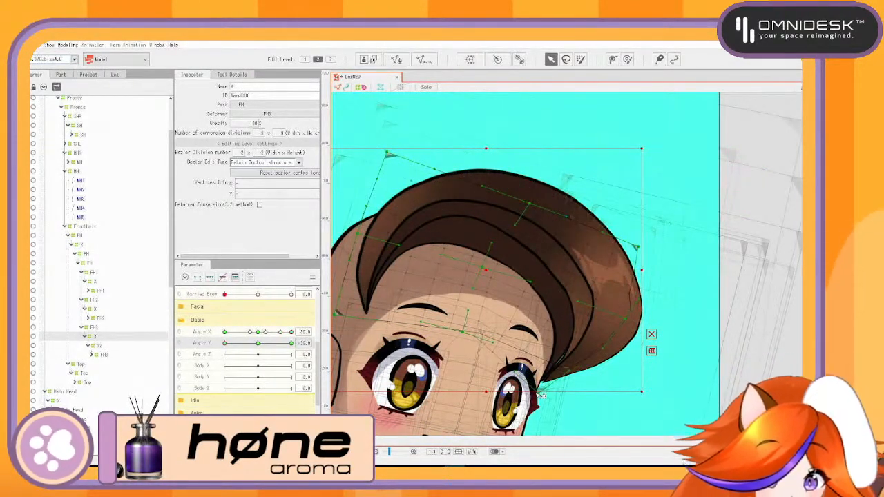
drag(538, 392, 539, 398)
drag(627, 319, 631, 336)
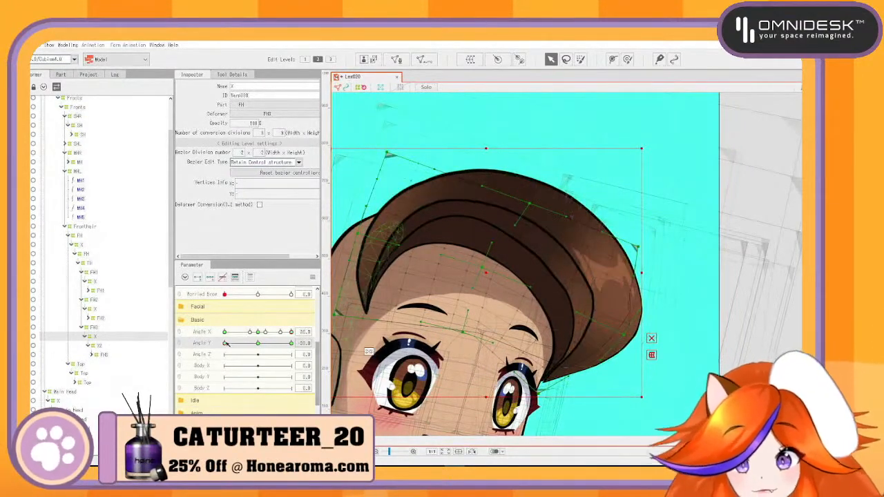
drag(225, 344, 201, 373)
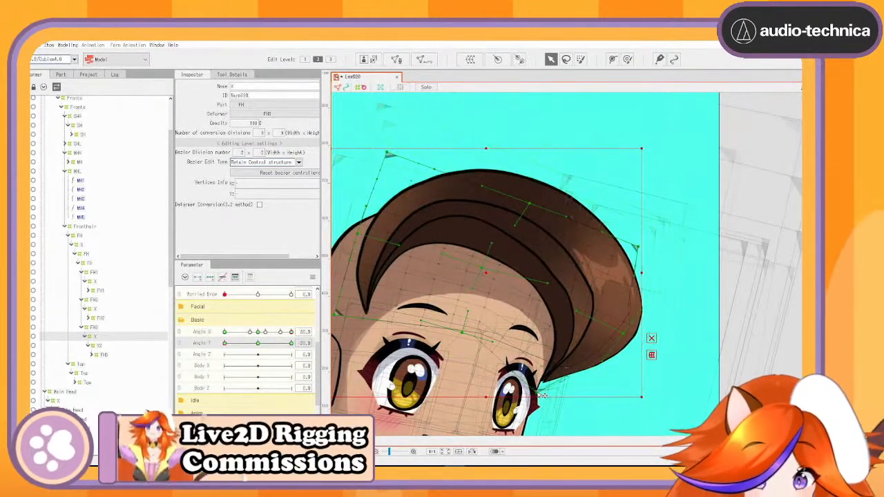
mouse_move(225, 344)
mouse_down()
mouse_move(253, 351)
mouse_move(215, 358)
mouse_up()
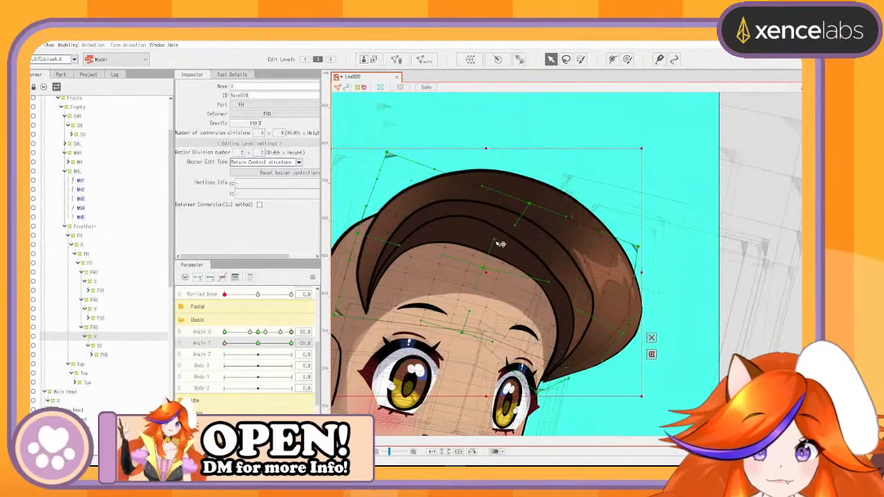
mouse_move(225, 354)
mouse_down()
mouse_move(237, 354)
mouse_move(220, 356)
mouse_up()
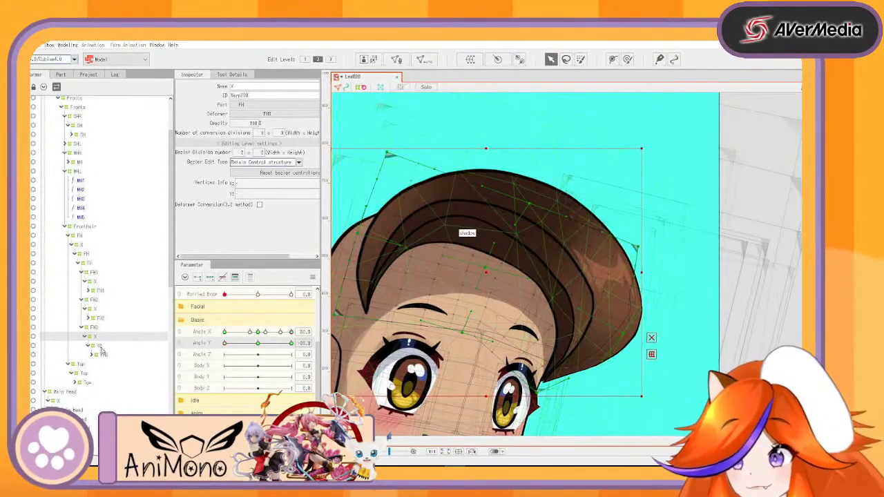
Pull the top left corner of FH2's X deformer down and nudge its right middle and lower right points, testing with Angle Y
click(95, 310)
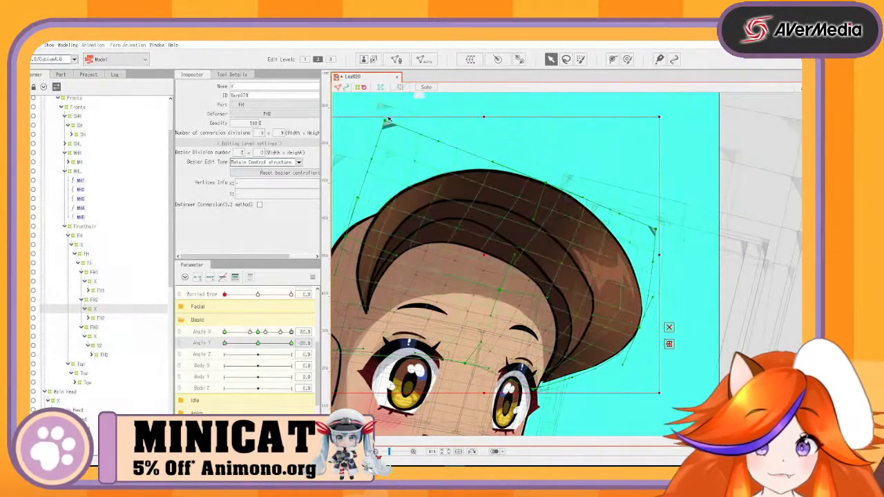
drag(388, 127, 391, 150)
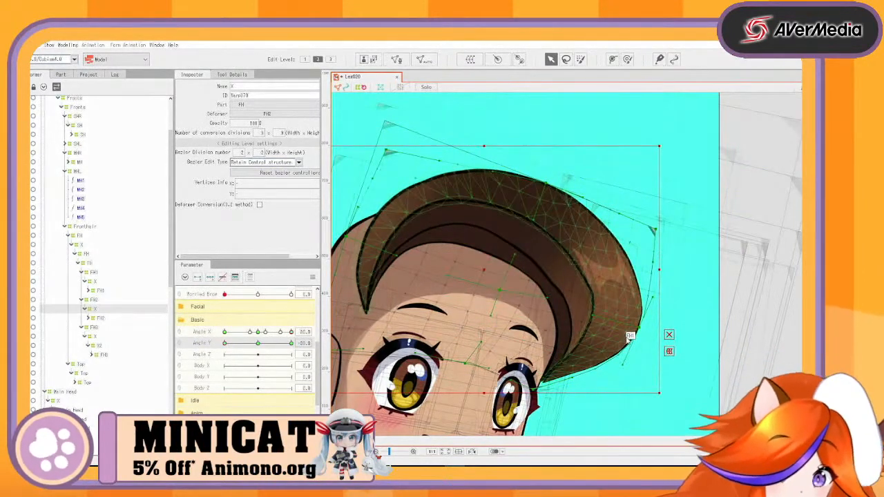
drag(642, 328, 641, 331)
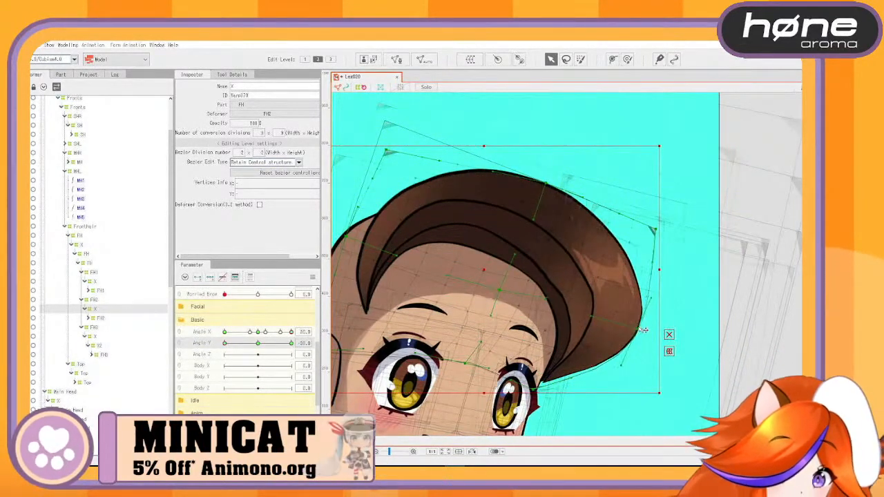
drag(545, 391, 542, 394)
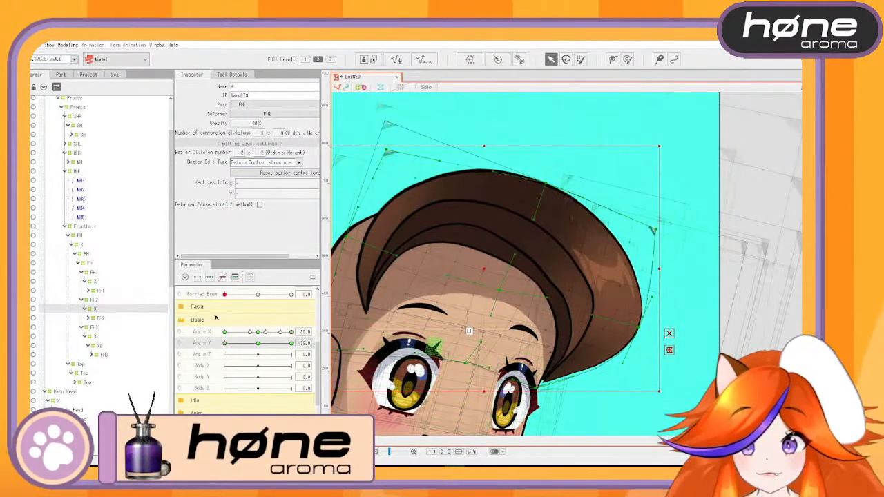
mouse_move(225, 344)
mouse_down()
mouse_move(251, 345)
mouse_move(217, 355)
mouse_up()
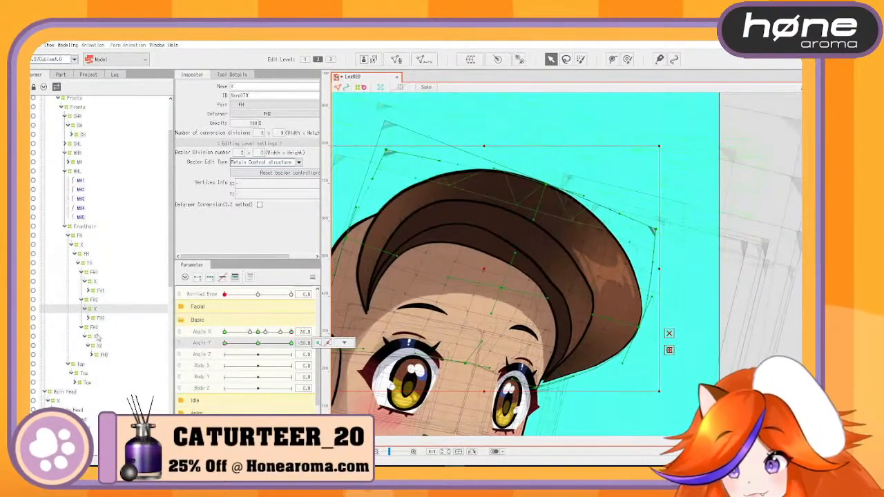
Adjust the centre handles of FH1's X deformer, shift its right middle point slightly down and inward, and test with Angle Y
click(99, 284)
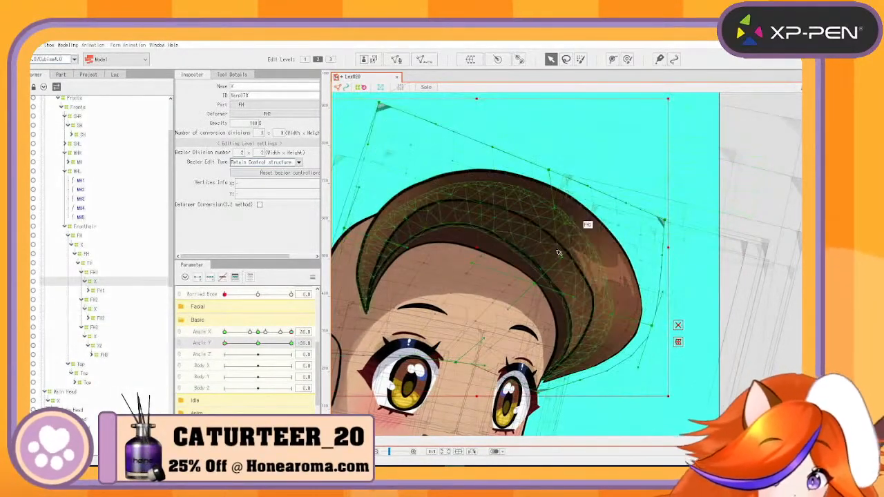
drag(564, 256, 572, 299)
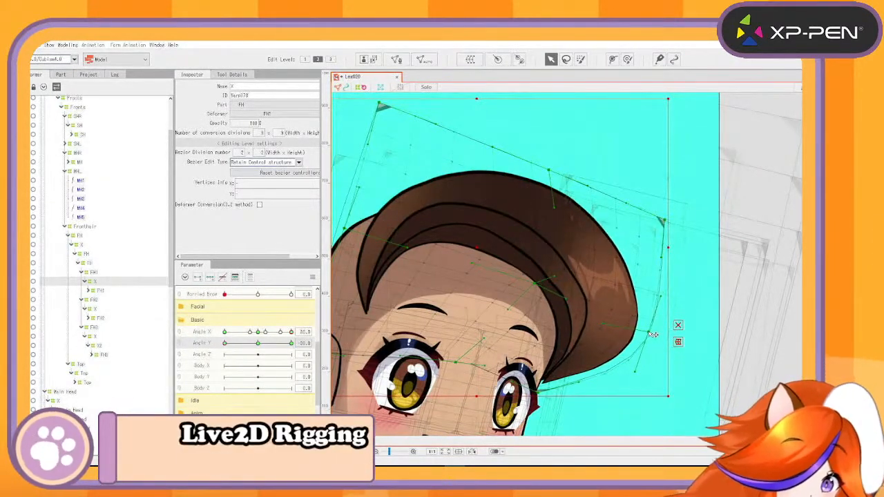
scroll(572, 388, down, 3)
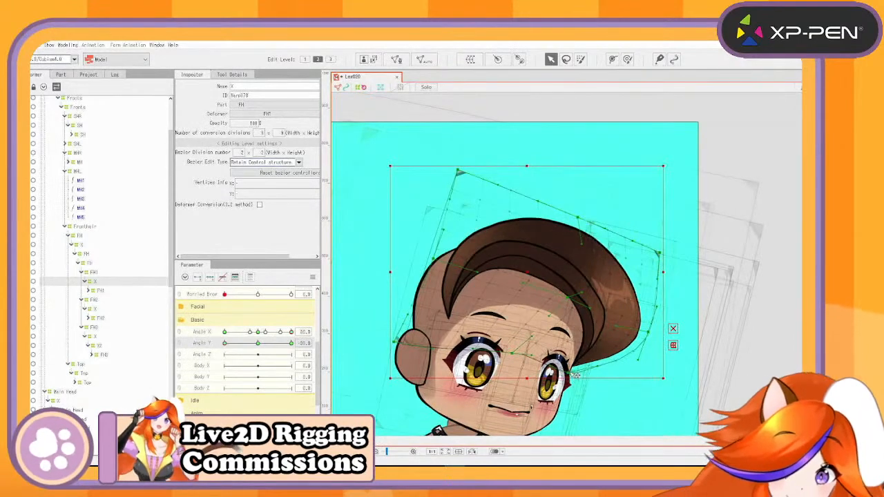
drag(237, 345, 187, 375)
Raise the top right corner and right middle point of FH1's X deformer slightly and test with Angle Y
click(344, 343)
click(105, 277)
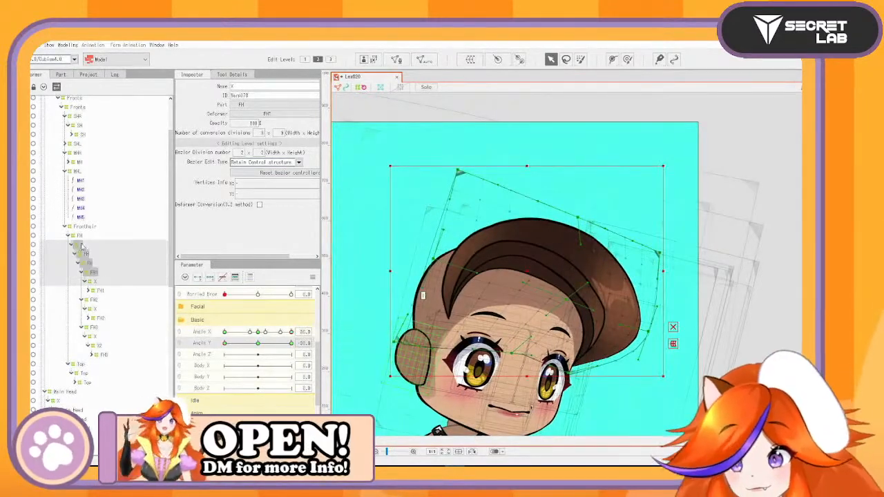
drag(652, 332, 655, 323)
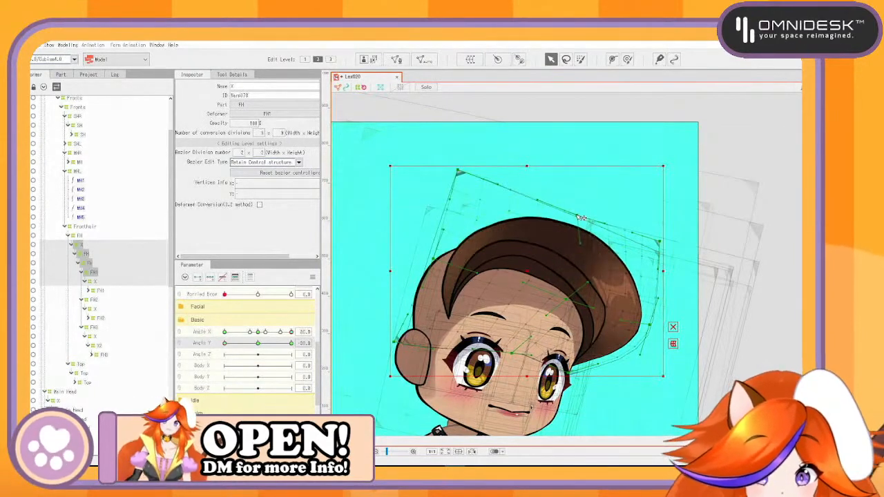
drag(224, 343, 209, 370)
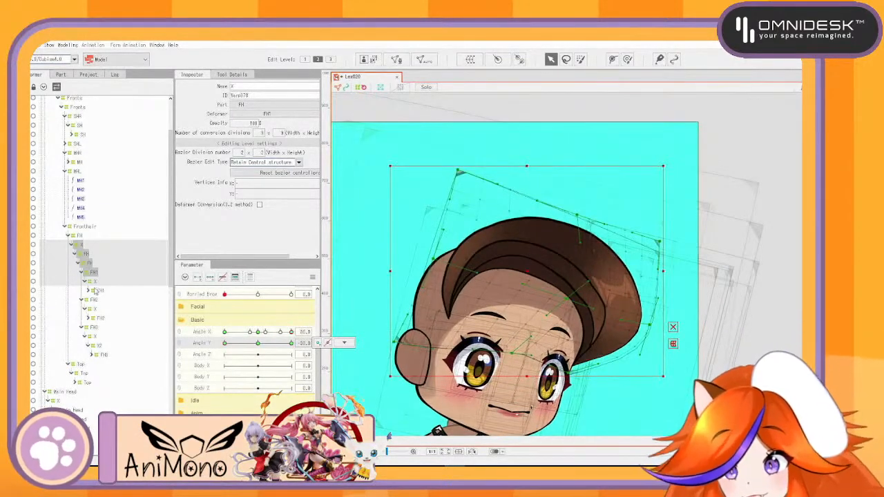
Raise the lower left corner of FH1's X deformer slightly at Angle X 30, Angle Y -30, testing with Angle Y
click(90, 282)
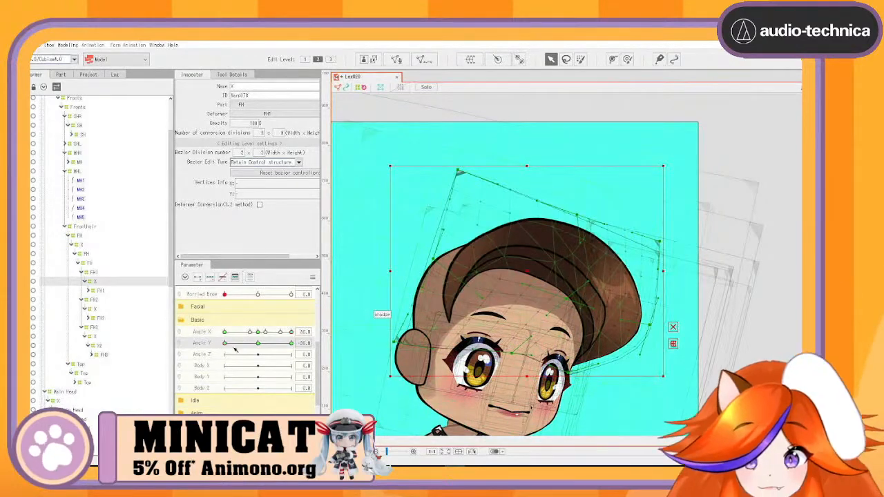
drag(226, 344, 209, 361)
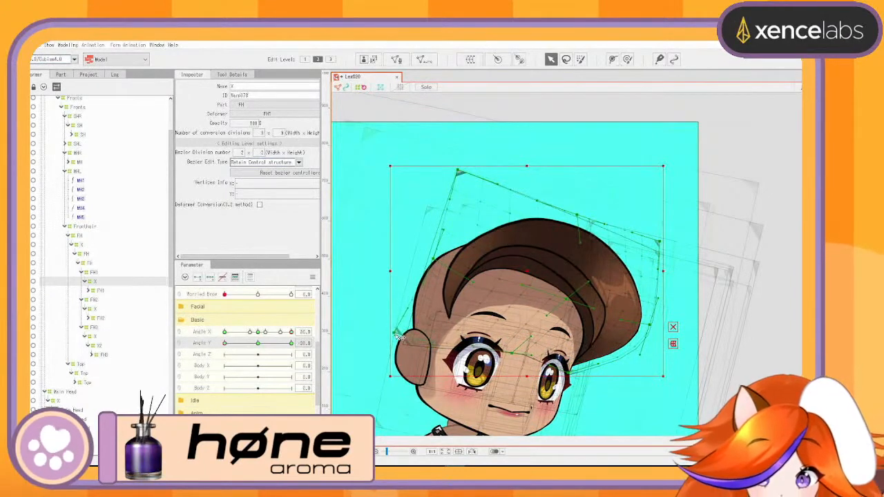
drag(231, 344, 207, 363)
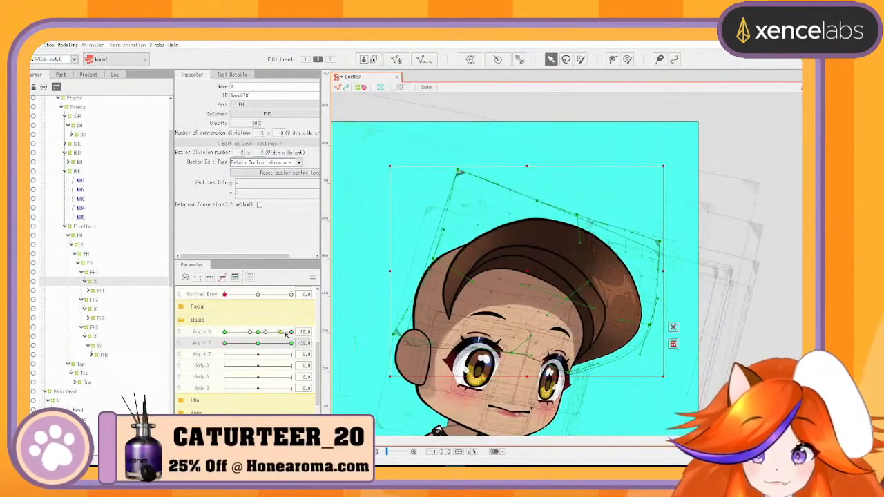
Set Angle X to 0 while keeping Angle Y at -30, and open the Physics/Scene Blending Settings to check the hair
drag(286, 335, 206, 377)
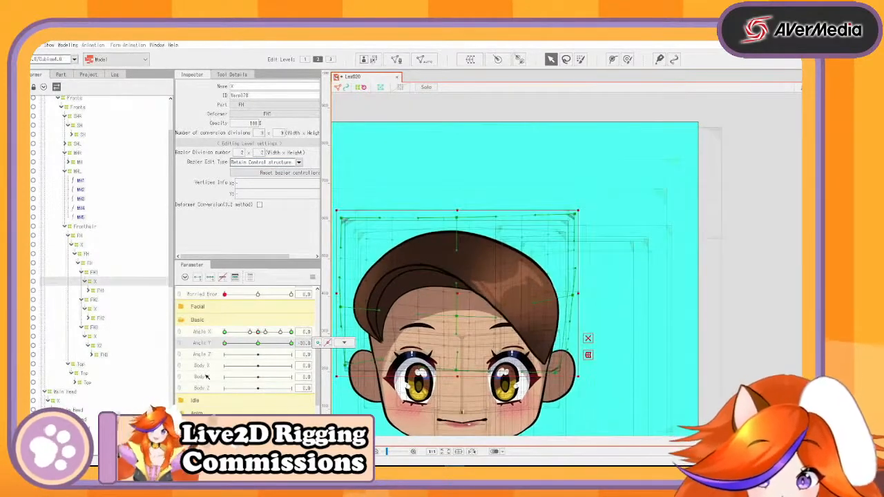
click(67, 44)
click(116, 207)
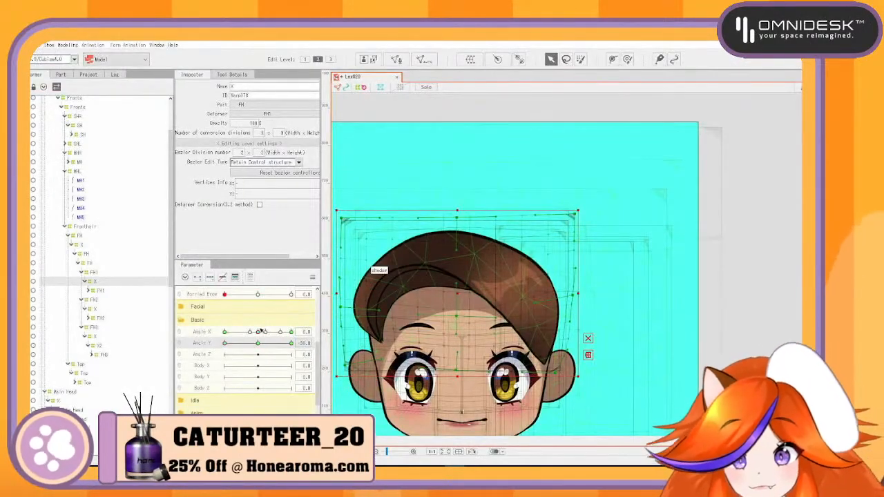
Set Angle X to -30 and Angle Y to 30, tilt the centre handles of FH3's X deformer, and open the Physics/Scene Blending Settings
drag(259, 332, 301, 343)
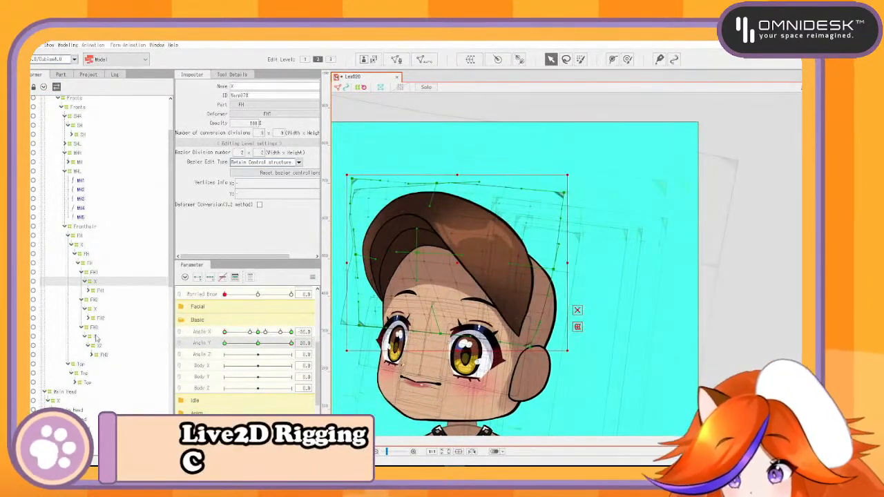
scroll(430, 257, up, 5)
scroll(430, 257, down, 3)
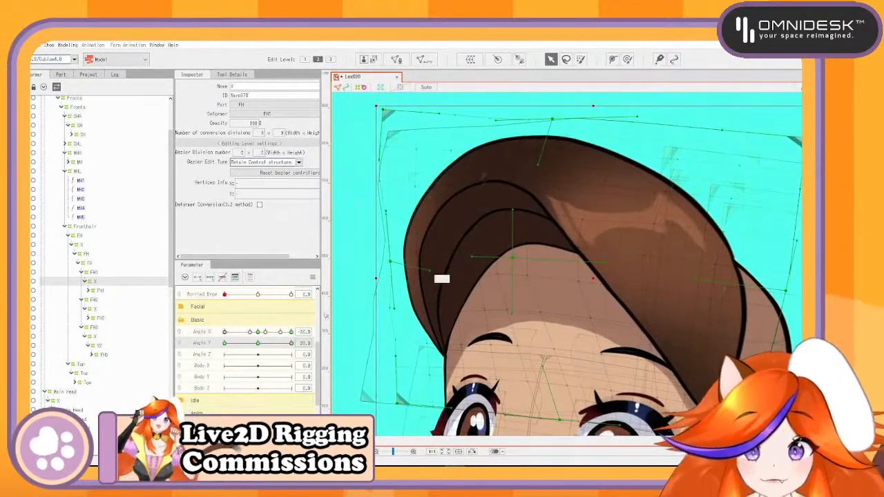
click(435, 275)
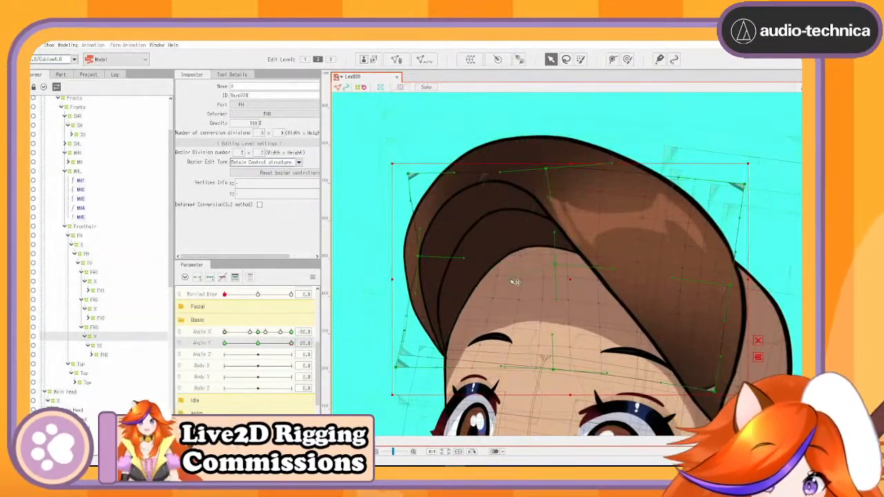
click(67, 45)
click(110, 206)
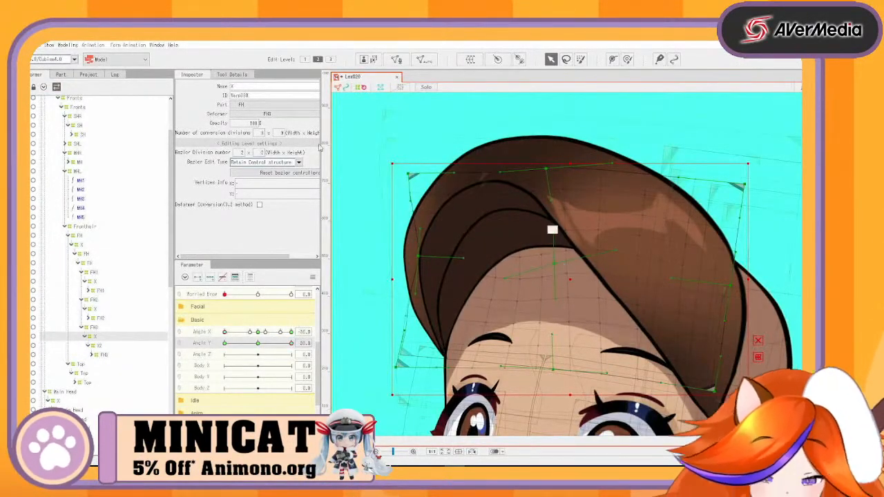
Shift the left middle point of FH3's X deformer outward and its lower left corner slightly inward, checking with the Physics/Scene Blending Settings
click(68, 45)
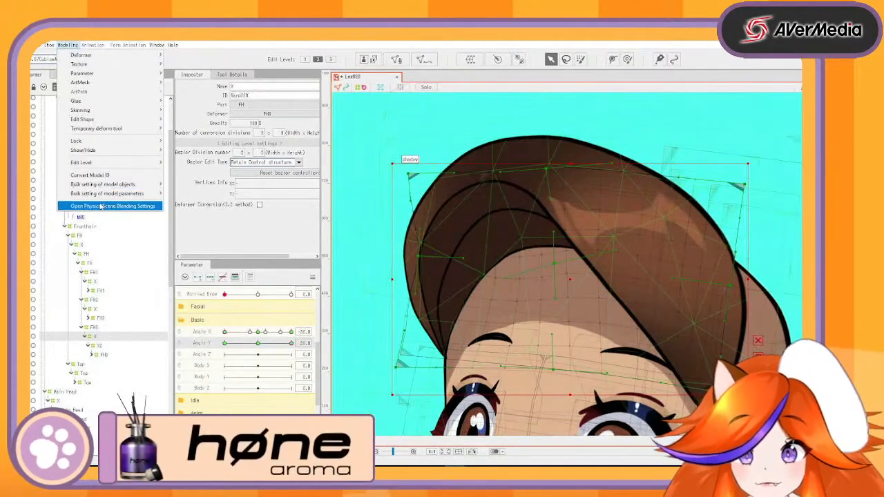
click(100, 206)
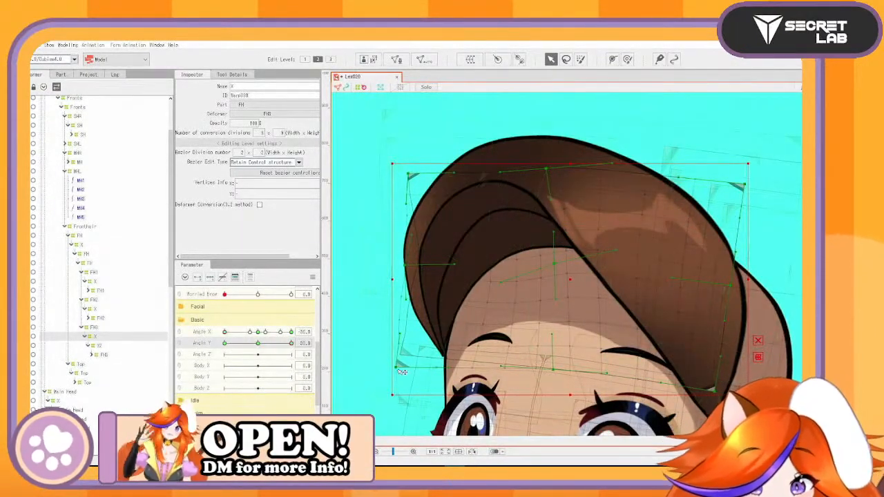
drag(404, 368, 400, 367)
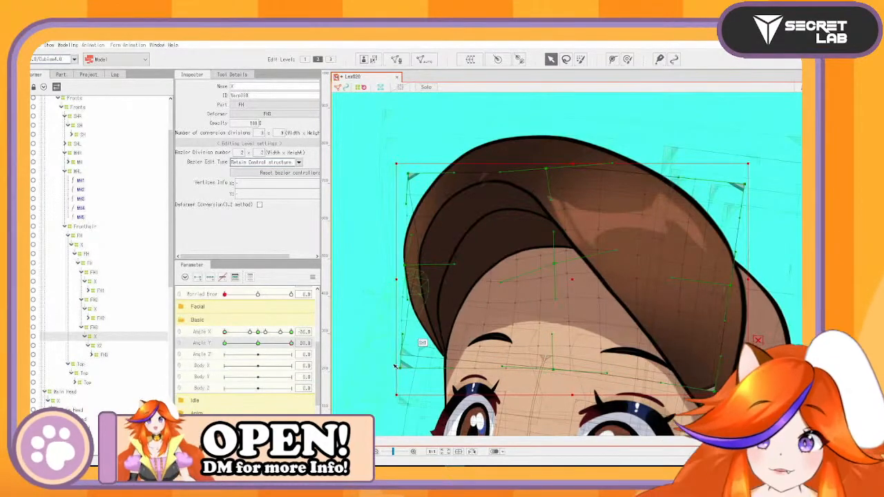
click(67, 45)
click(107, 203)
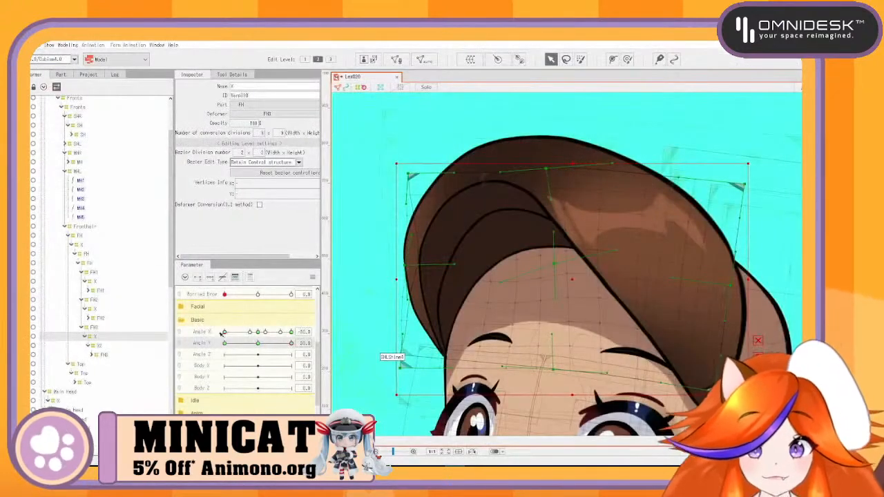
Set Angle X to 30 while keeping Angle Y at 30, and check the hair in the Physics/Scene Blending Settings
drag(230, 332, 291, 332)
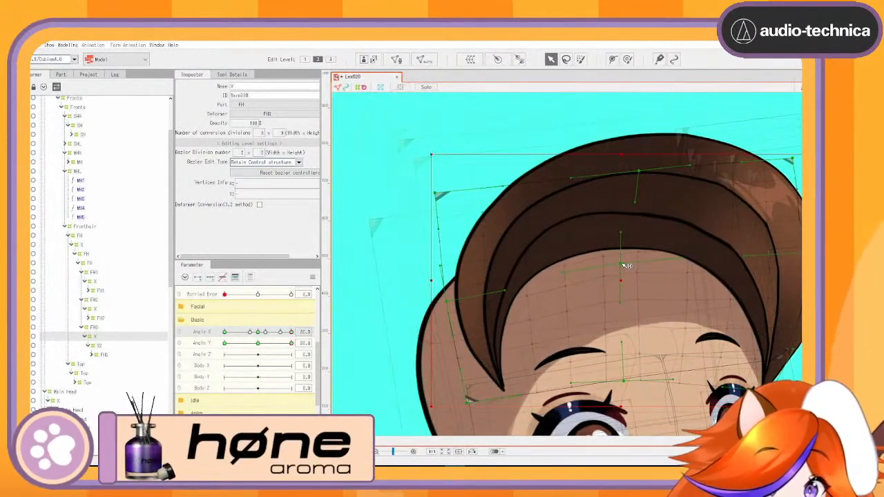
click(68, 45)
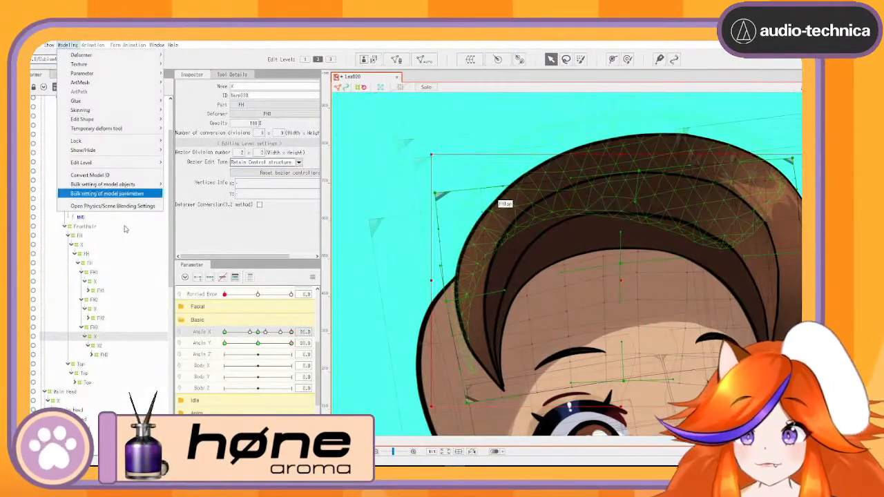
click(113, 206)
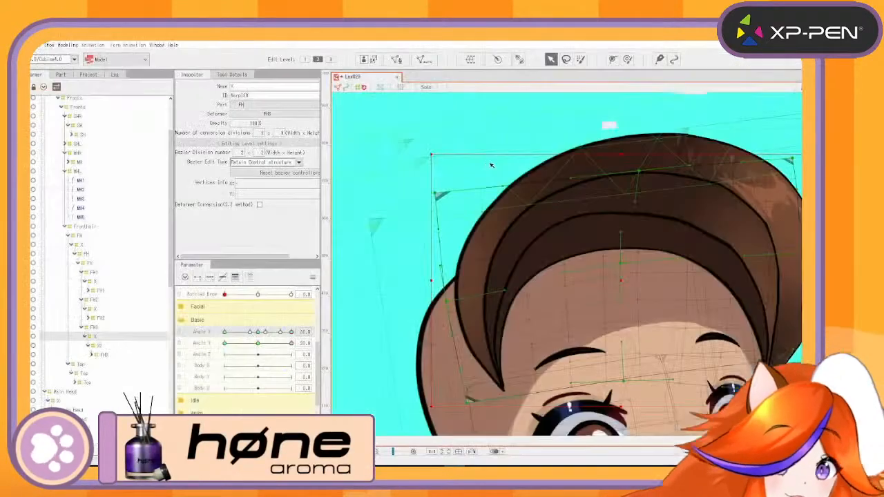
Nudge the lower left corner of FH3's X deformer slightly outward at Angle X 0, Angle Y -30, and open the Physics/Scene Blending Settings
scroll(495, 277, down, 5)
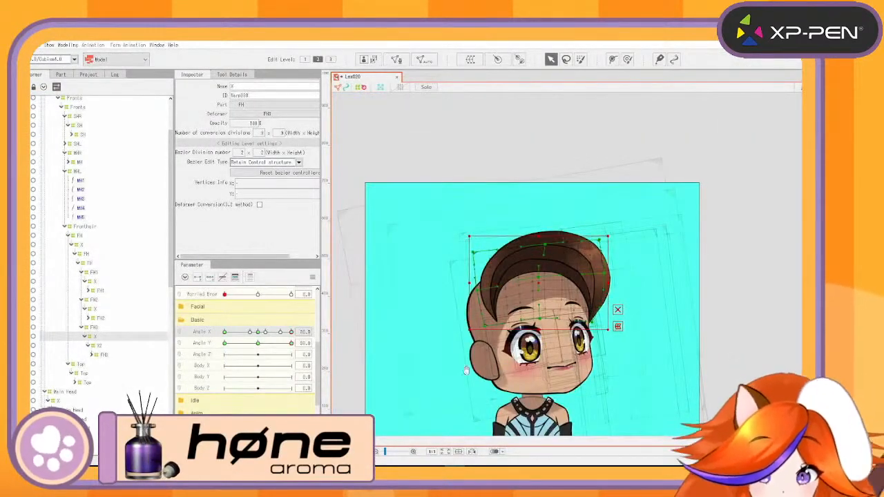
click(258, 333)
drag(258, 344, 171, 378)
scroll(514, 304, up, 3)
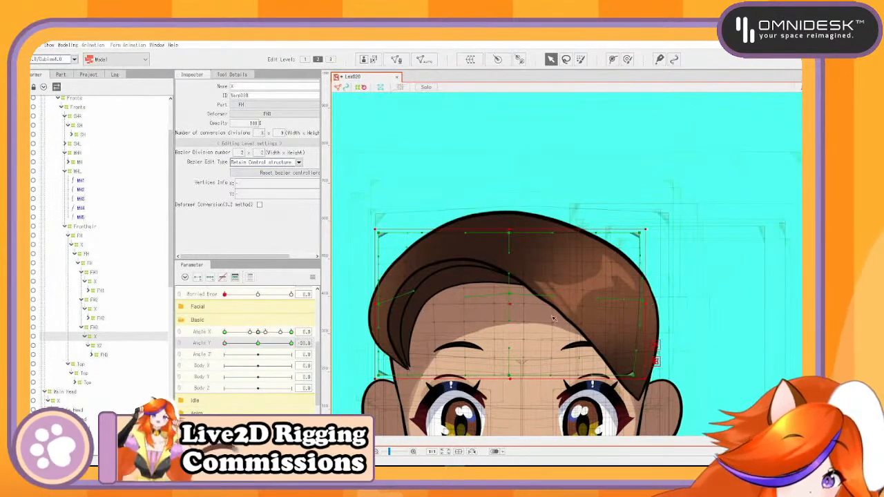
drag(226, 344, 201, 362)
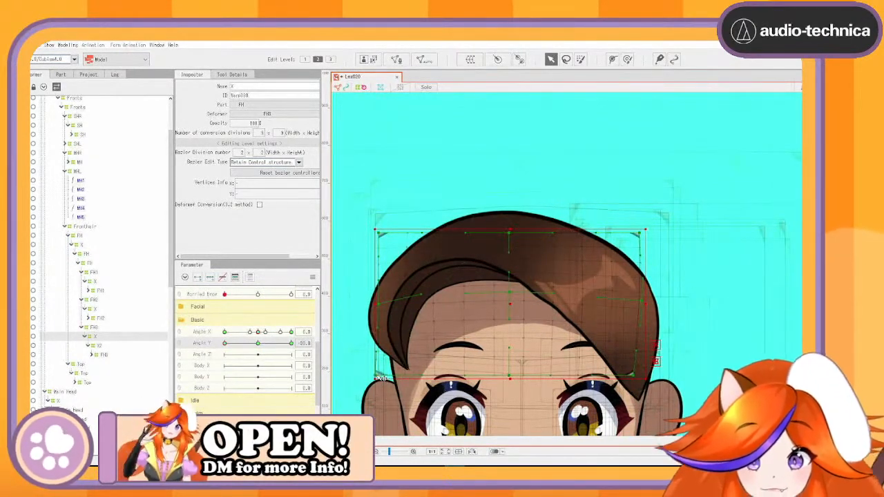
click(68, 45)
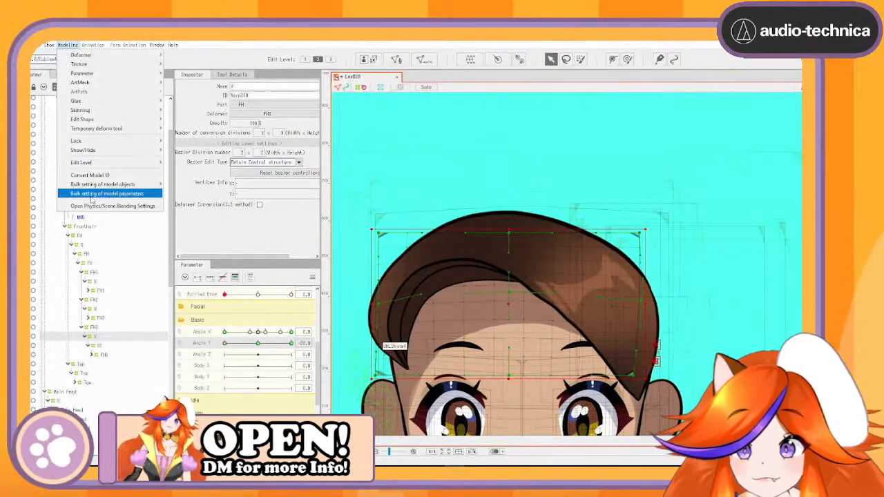
click(155, 206)
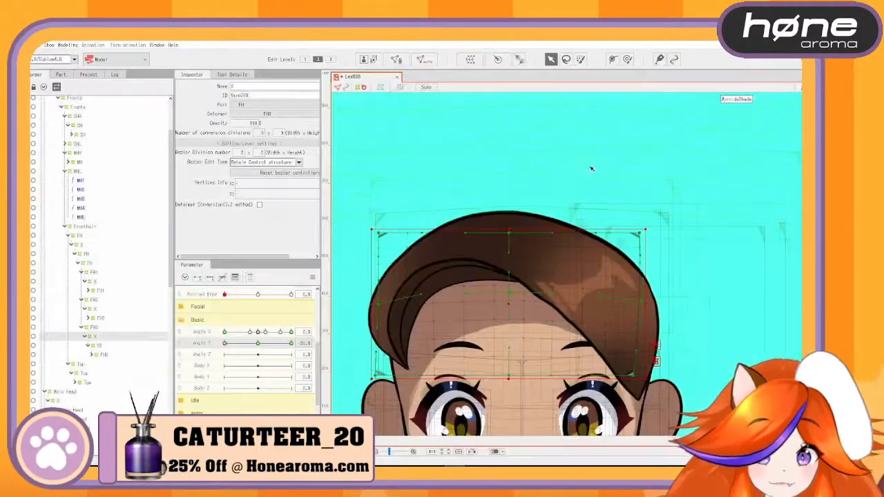
Set Angle X to 30 with Angle Y at -30, and check the front hair in the Physics/Scene Blending Settings
mouse_move(224, 343)
mouse_down()
mouse_move(271, 353)
mouse_move(224, 345)
mouse_up()
click(291, 332)
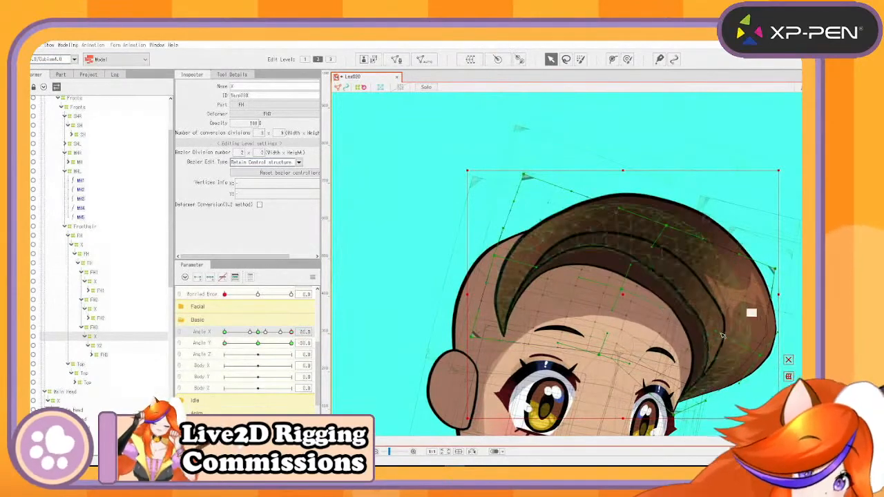
click(68, 44)
click(93, 208)
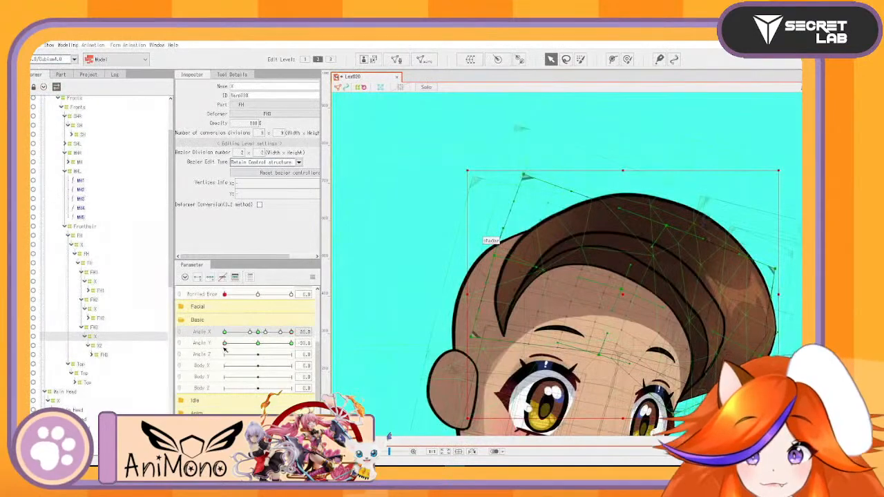
Set Angle Y to 30 while keeping Angle X at 30, and test the head movement in the Physics/Scene Blending Settings
drag(225, 348, 292, 344)
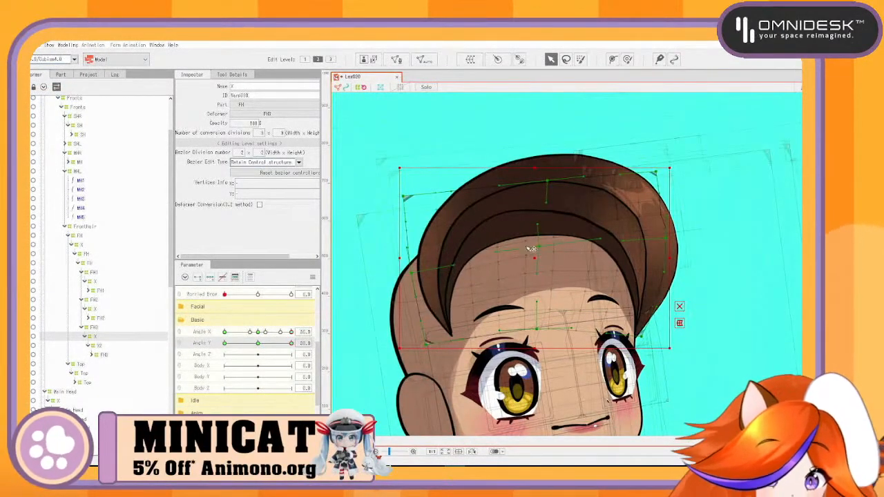
click(68, 45)
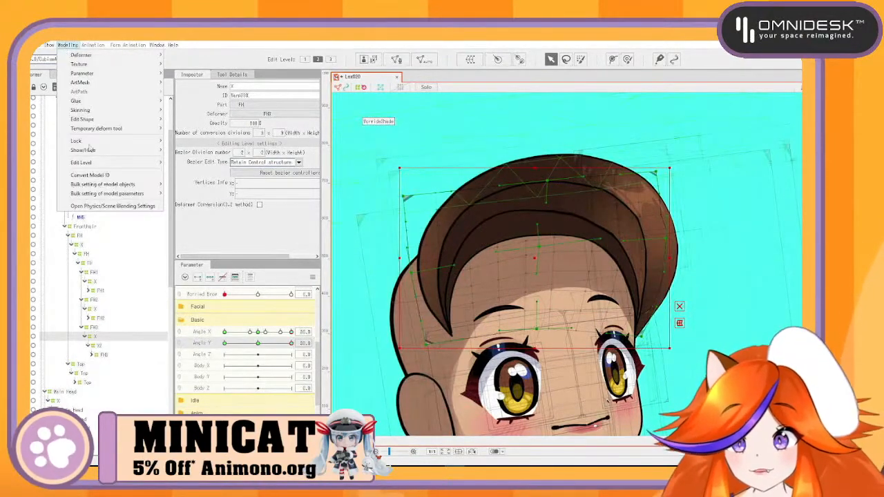
click(107, 206)
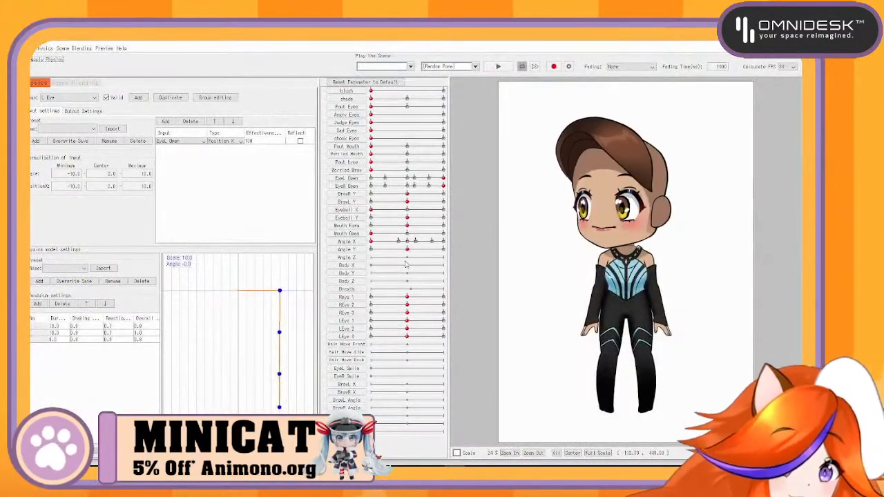
drag(406, 264, 810, 242)
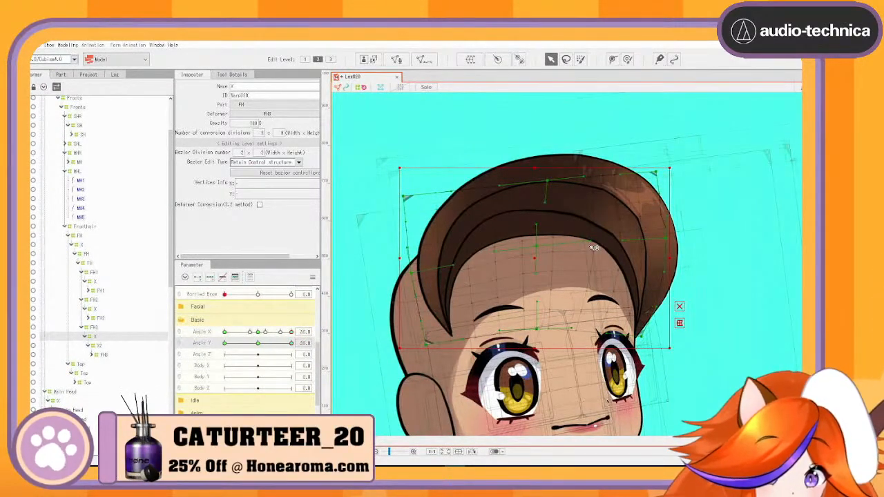
Lower the right centre handle of FH3's X deformer in small increments at Angle X 30, Angle Y 30, checking with the Physics/Scene Blending Settings
click(68, 44)
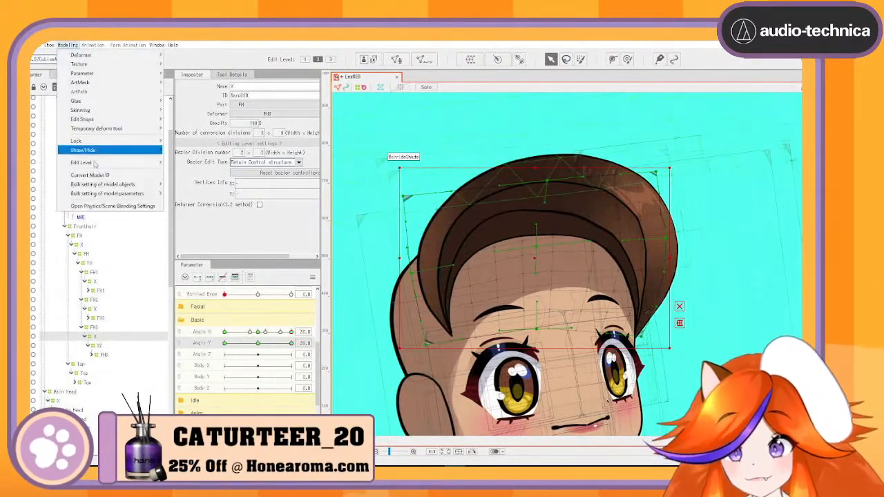
click(98, 207)
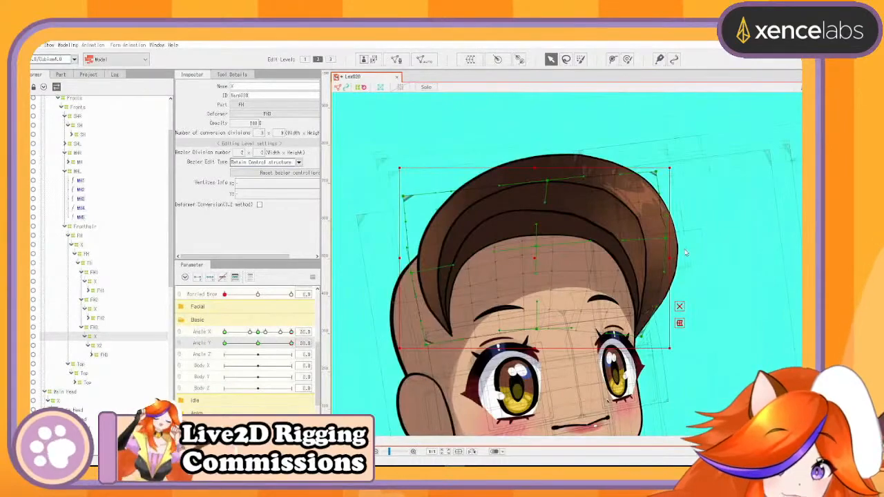
click(71, 45)
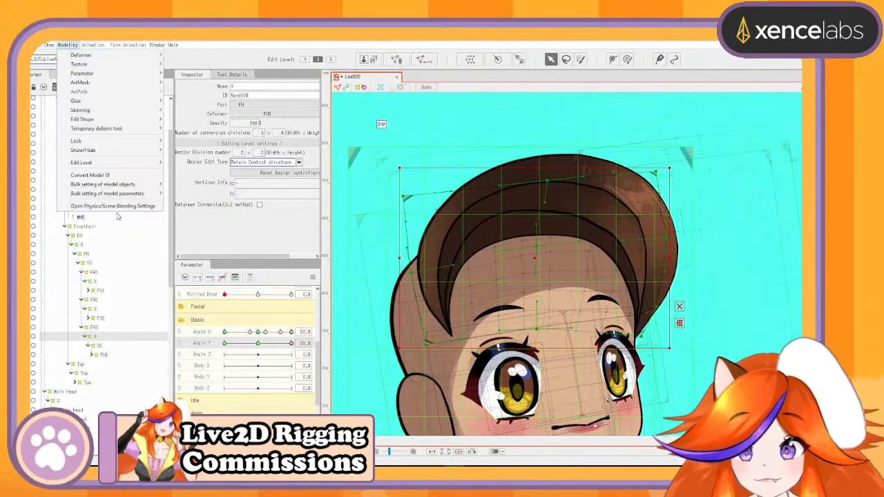
click(104, 205)
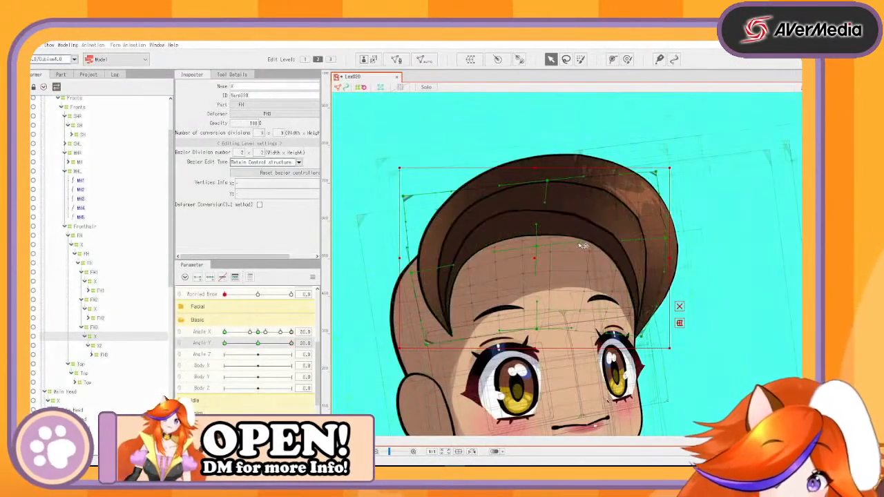
click(67, 45)
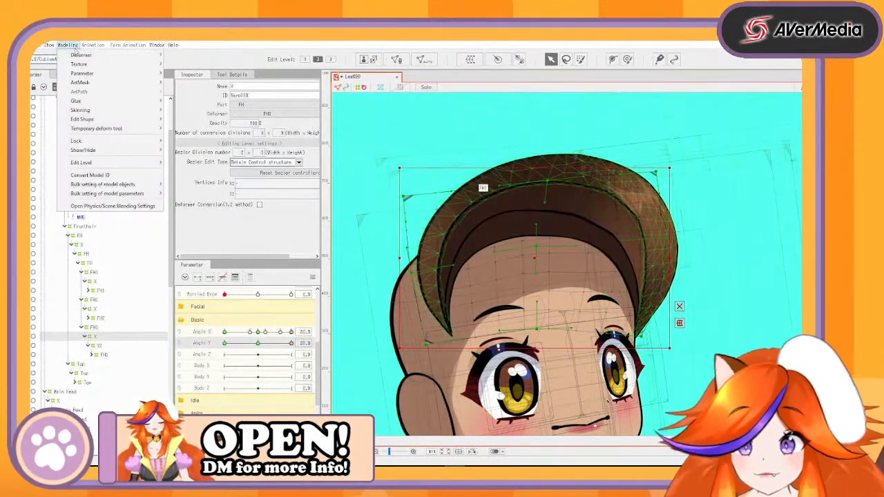
click(104, 199)
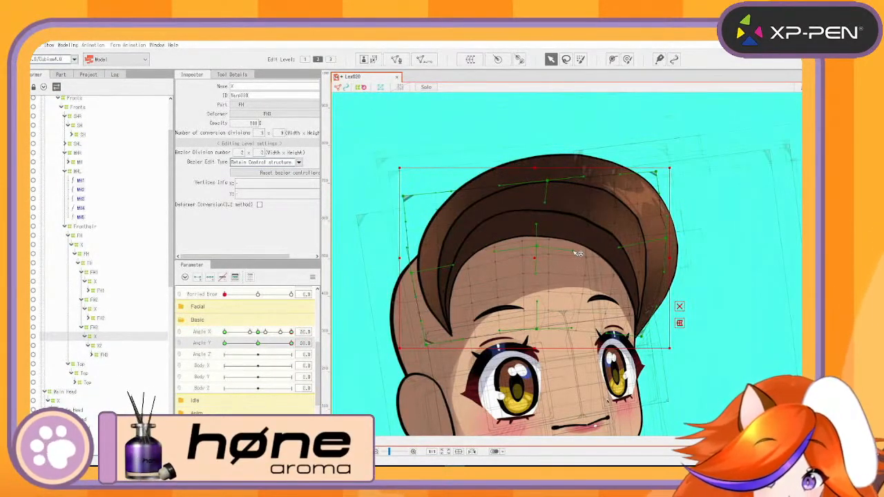
click(54, 44)
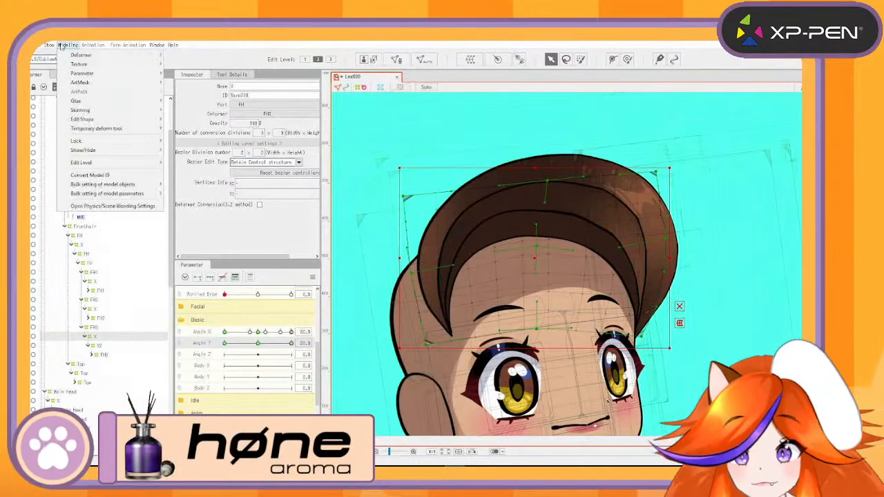
click(104, 206)
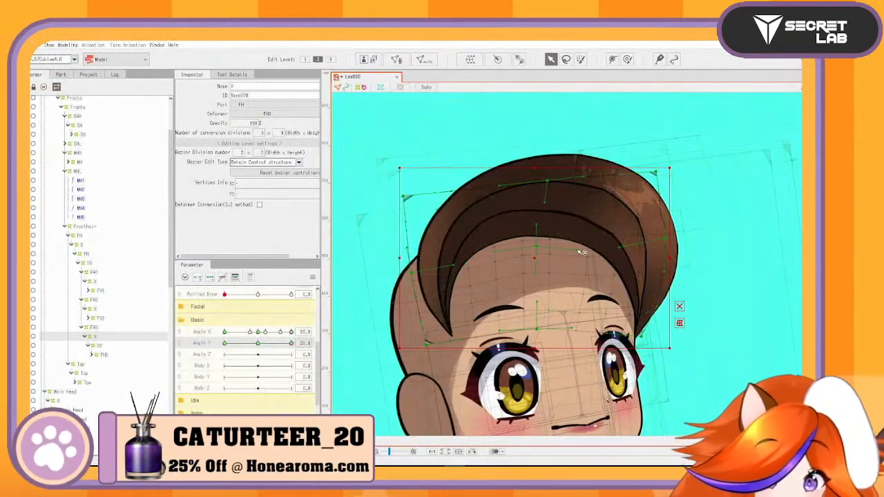
click(67, 44)
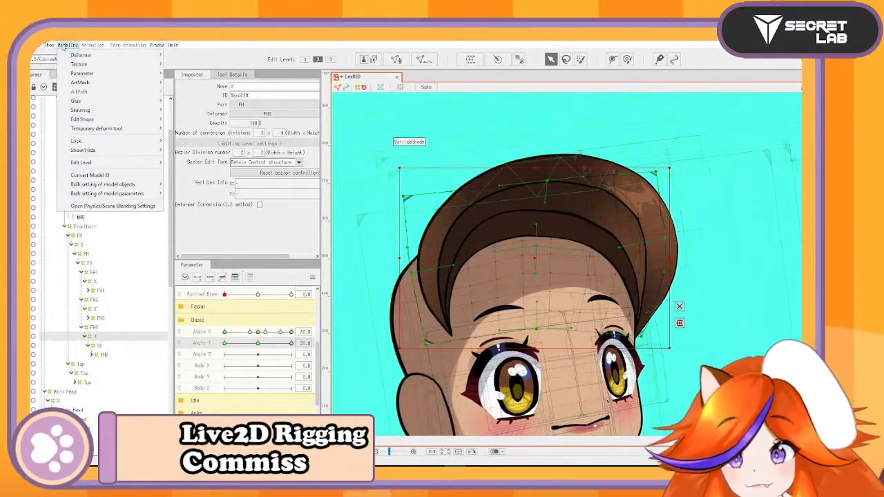
click(104, 206)
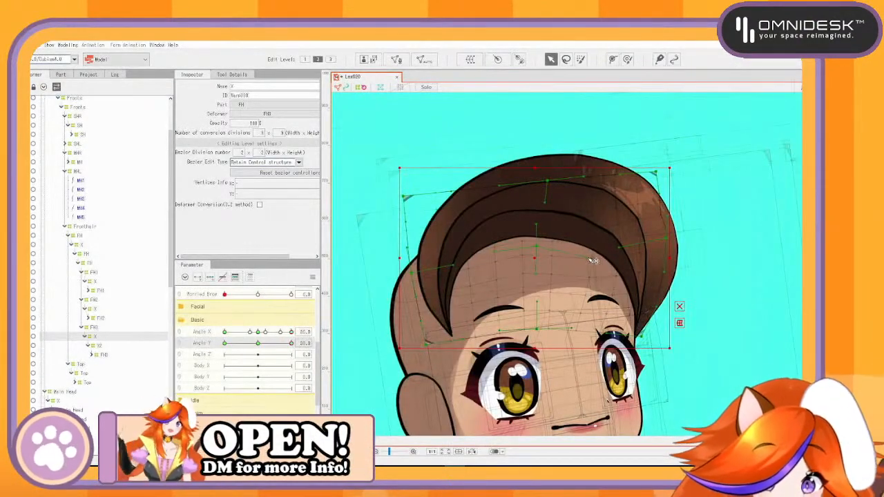
click(68, 45)
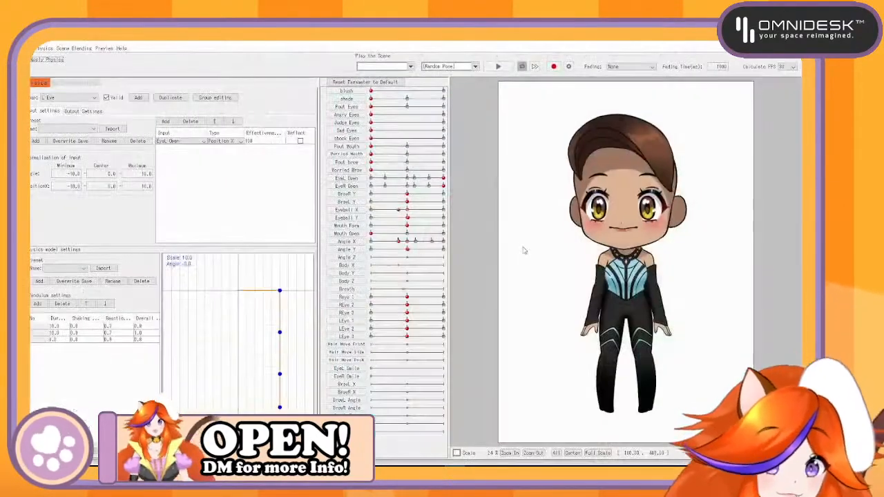
drag(523, 251, 816, 275)
drag(715, 311, 642, 109)
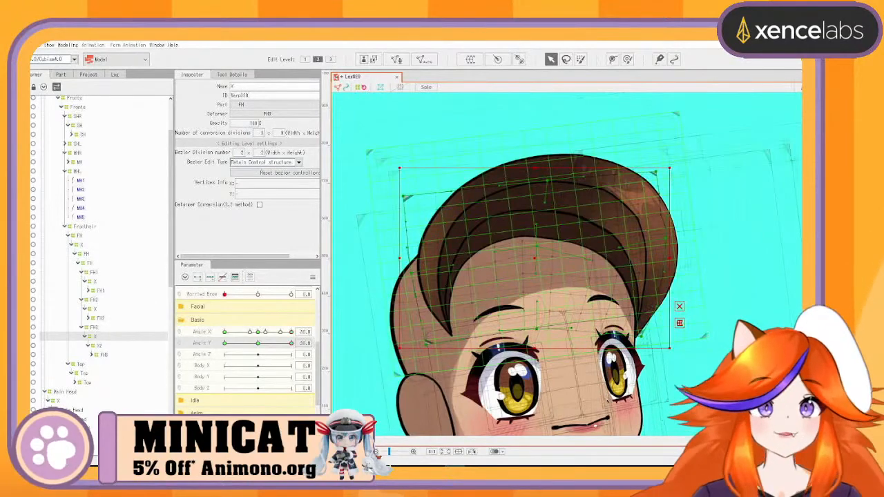
Save the model as the new version Lex021 and reset all parameters to their default values
key(ctrl+shift+s)
key(Return)
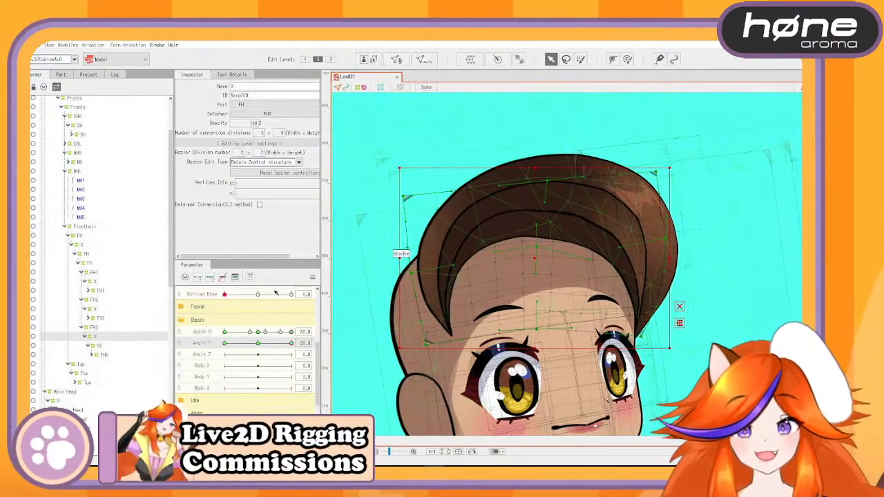
click(313, 277)
click(332, 279)
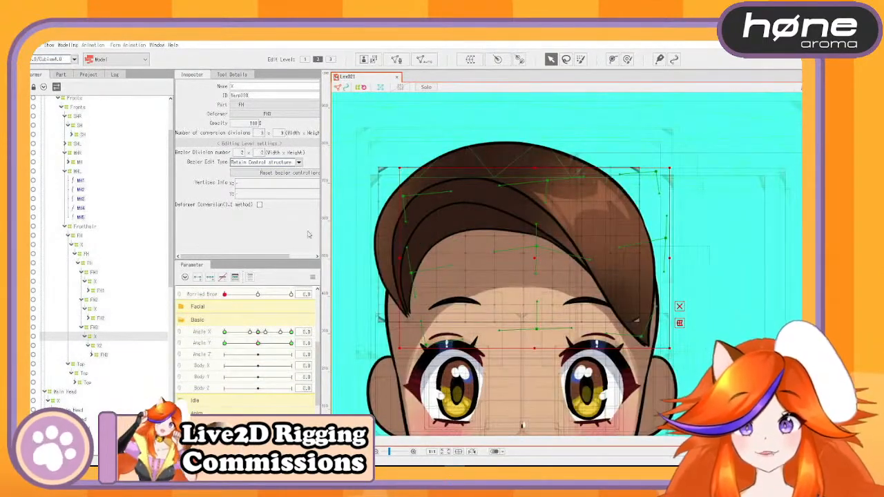
Open the recent model file Ceres35.cmo3 alongside the current model
click(67, 45)
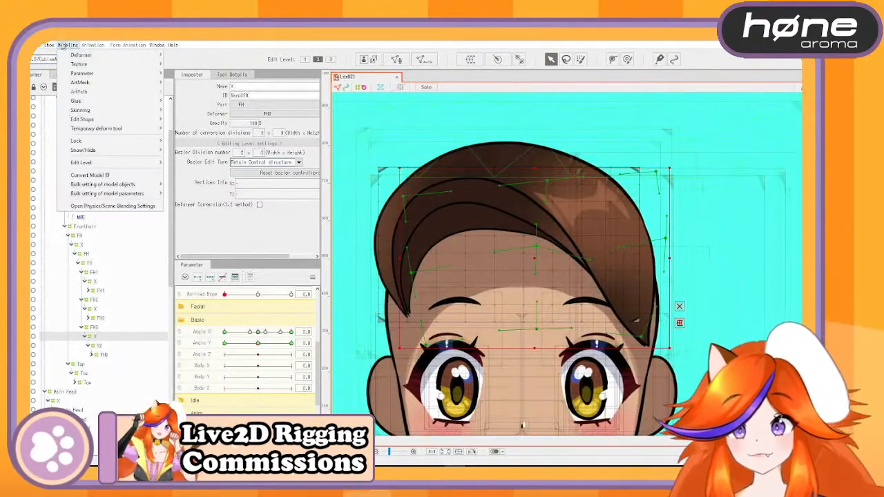
mouse_move(36, 45)
mouse_move(84, 83)
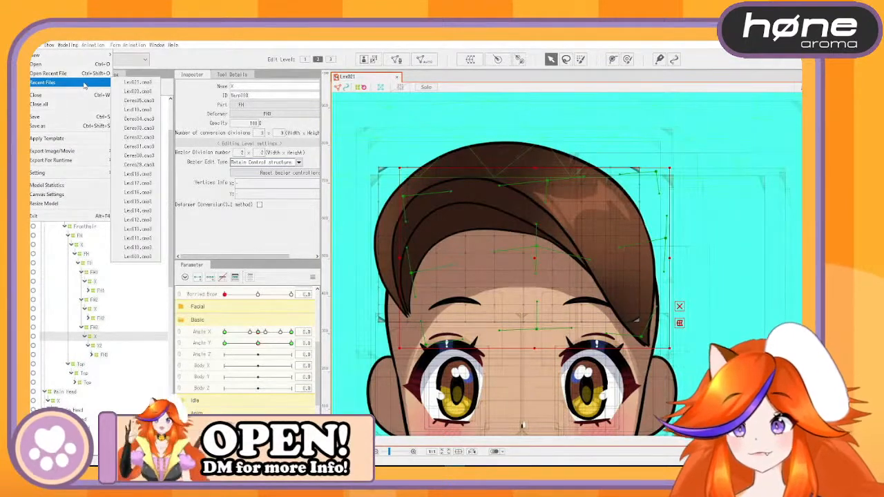
click(147, 104)
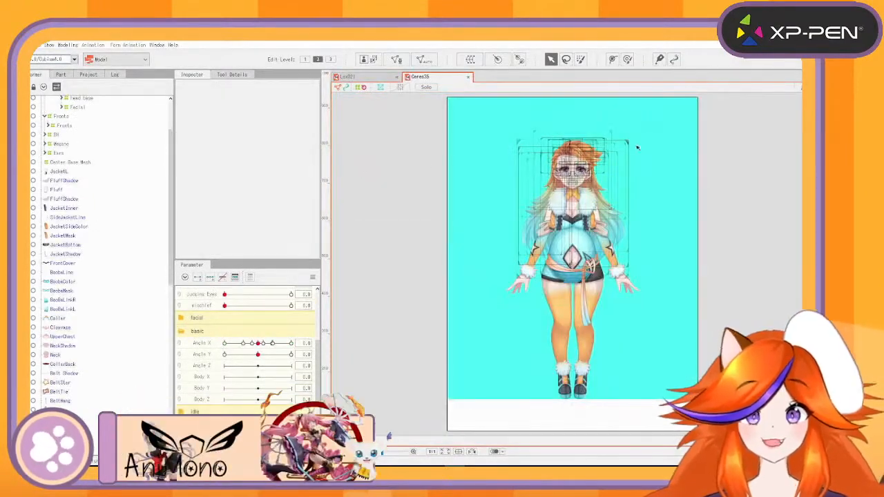
Hide the deformers on the Ceres35 model and move Angle X back and forth to examine how its head and hair turn
scroll(581, 158, up, 5)
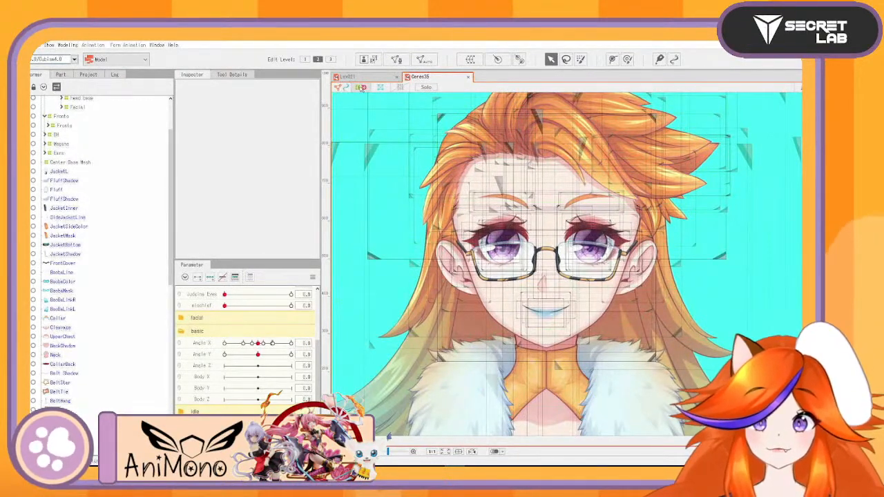
click(362, 88)
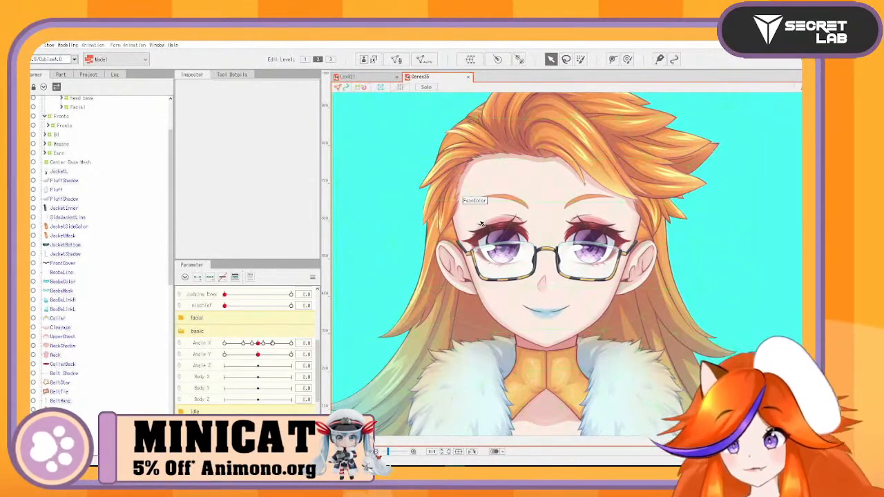
drag(266, 341, 224, 344)
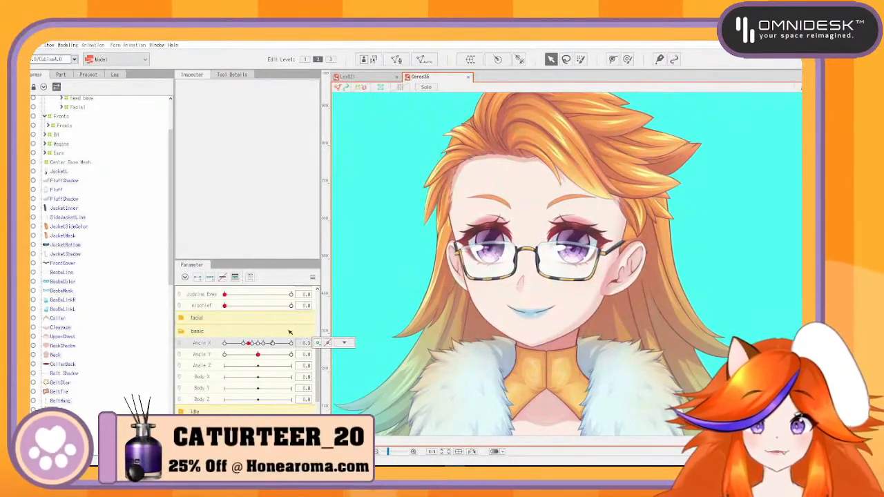
drag(250, 343, 234, 343)
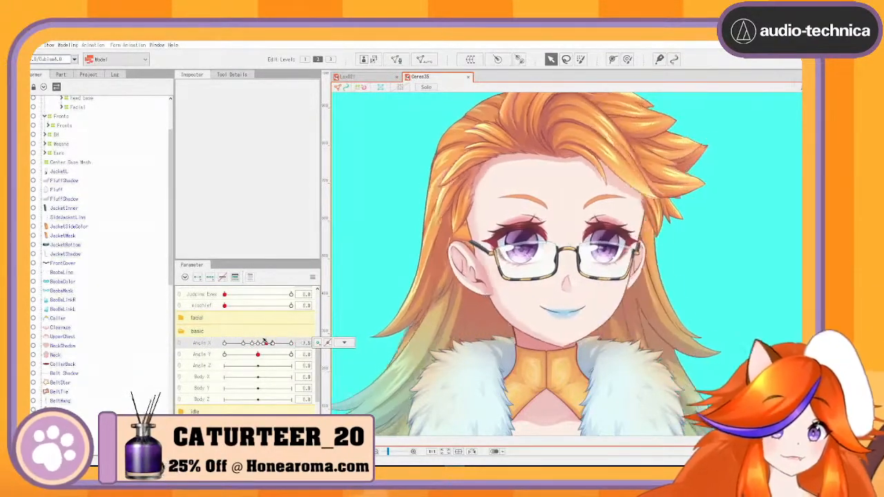
Sweep Angle X on the Ceres35 model once more to review the head turn, and close that model
drag(227, 343, 269, 348)
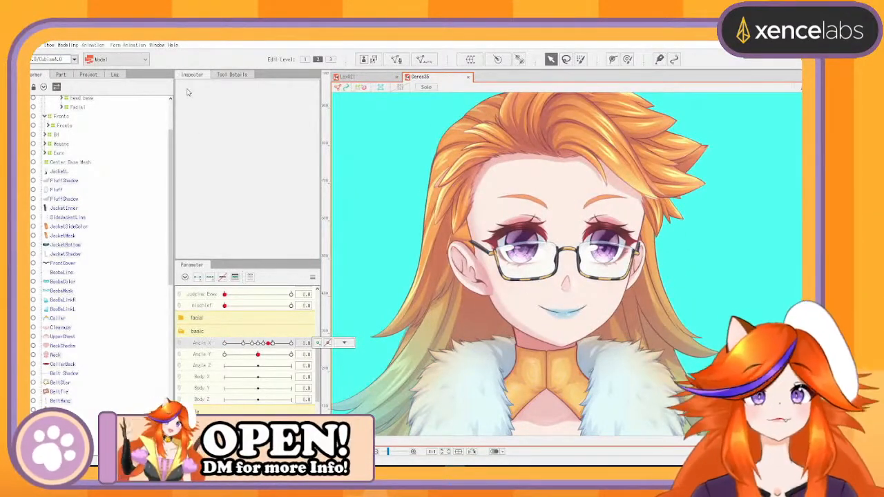
click(470, 78)
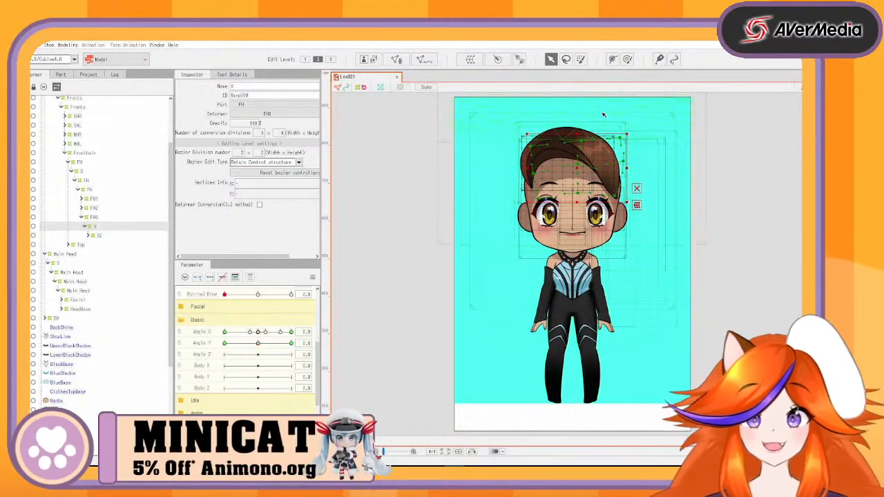
Move Lex021's Angle X off its keyed poses and back near centre, clear the selection and save the model as the new version Lex022
drag(258, 333, 257, 352)
click(777, 248)
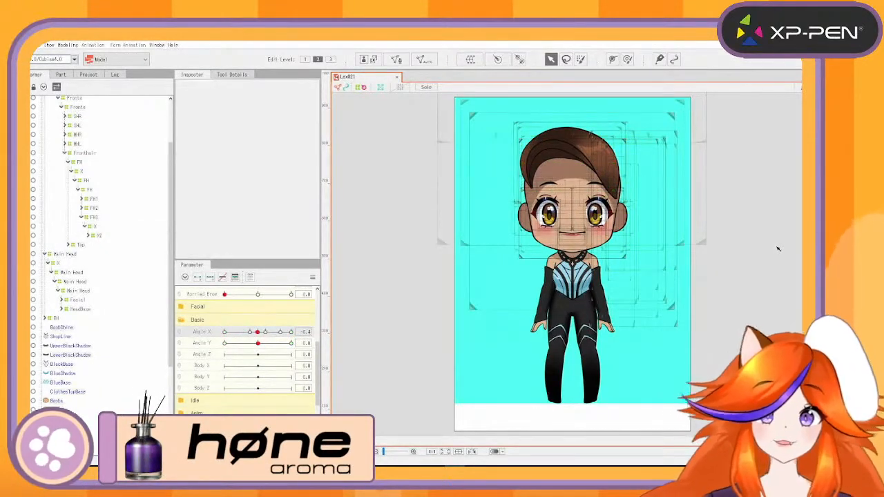
key(ctrl+shift+s)
key(Return)
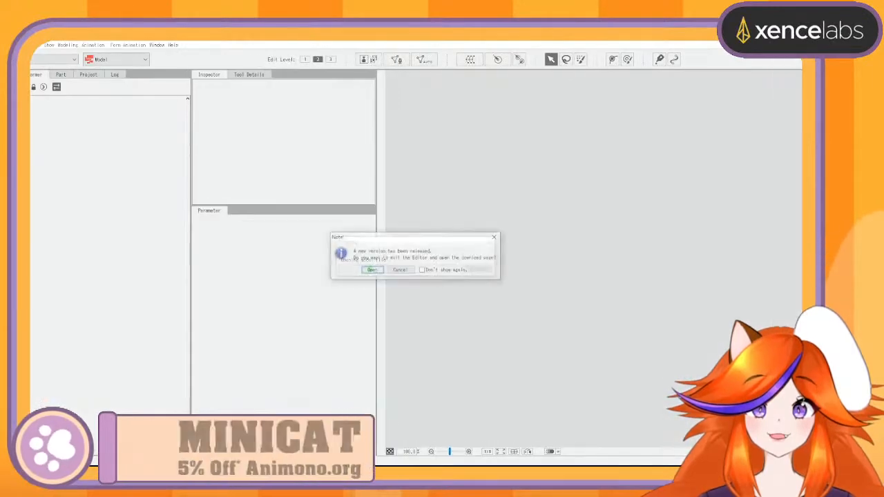
Dismiss the new-version notice and view the Min178 model's head up close with its deformers hidden
click(399, 271)
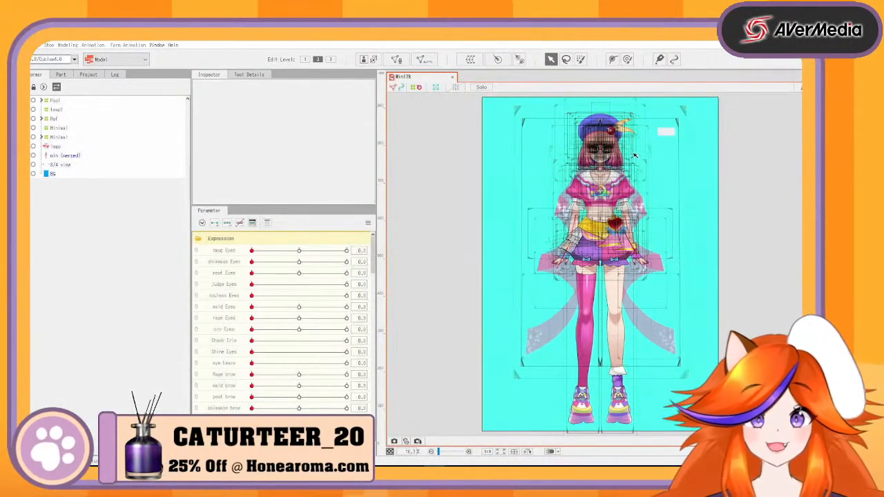
scroll(635, 154, up, 2)
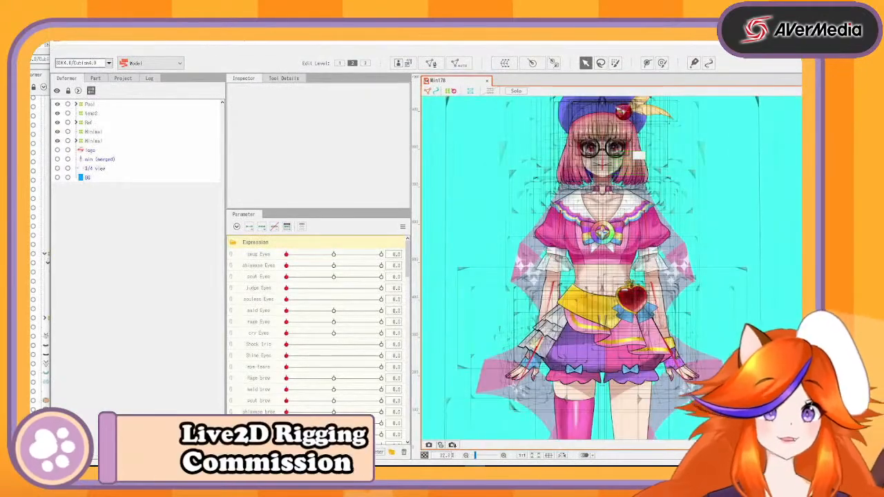
scroll(610, 171, up, 3)
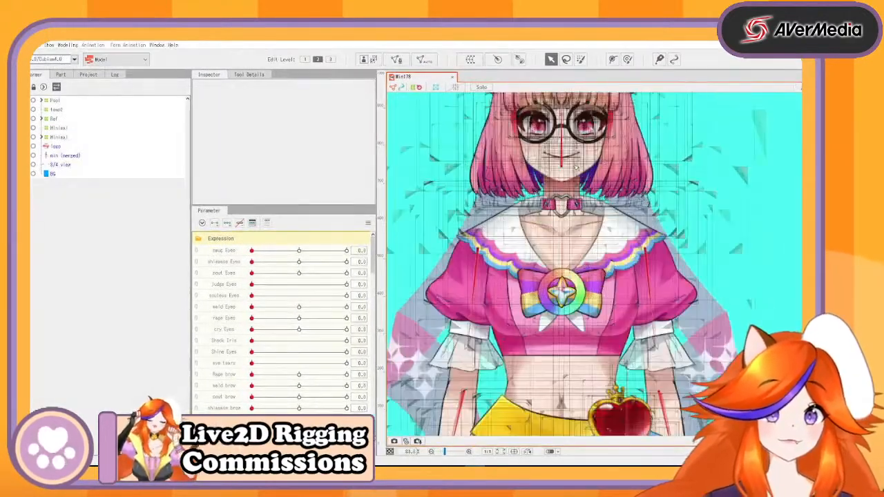
scroll(574, 153, up, 1)
drag(569, 118, 626, 354)
scroll(625, 354, down, 1)
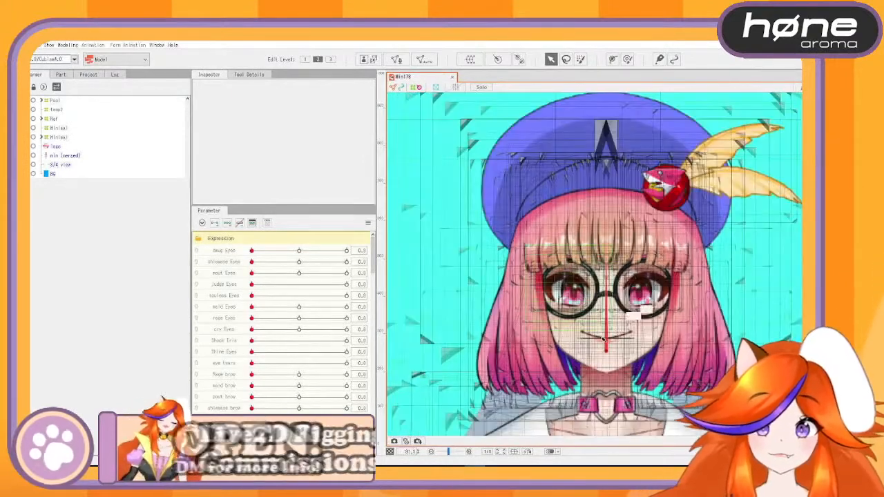
click(420, 87)
Separate the combined Angle X and Angle Y parameters on Min178 and sweep Angle X to examine how the hat and hair turn
scroll(280, 311, down, 10)
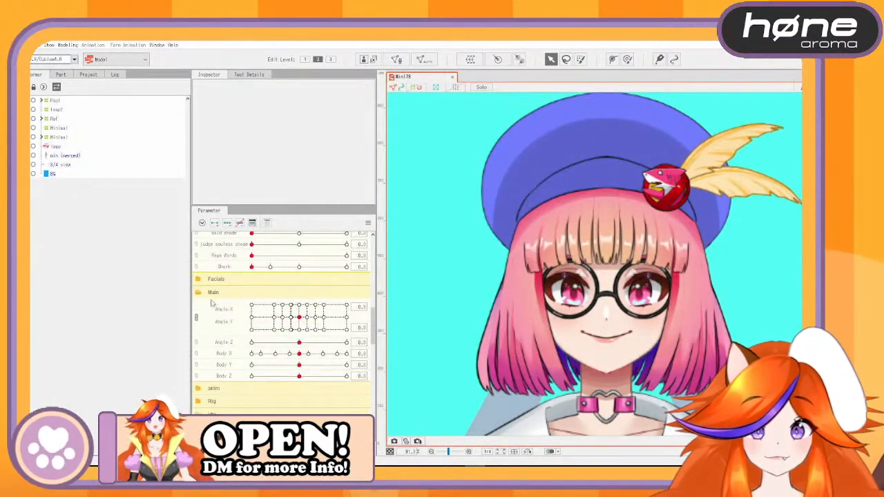
click(198, 318)
drag(299, 305, 252, 306)
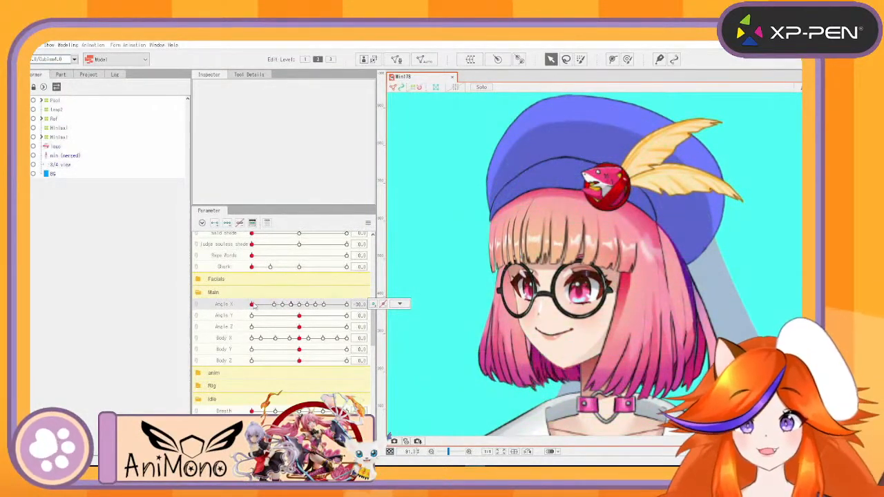
drag(295, 308, 236, 338)
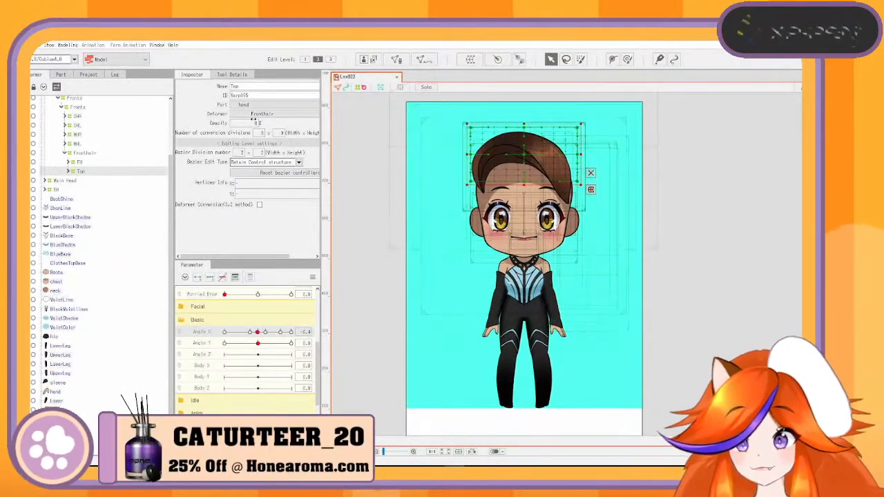
In Lex022, set the Top deformer's opacity to 100% and rename the Top deformer nested inside it to X
click(255, 123)
text(100)
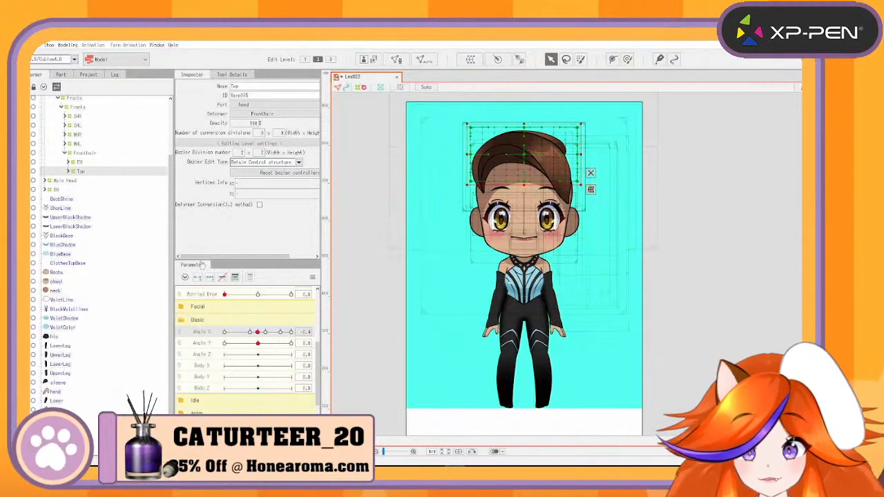
click(69, 172)
click(83, 181)
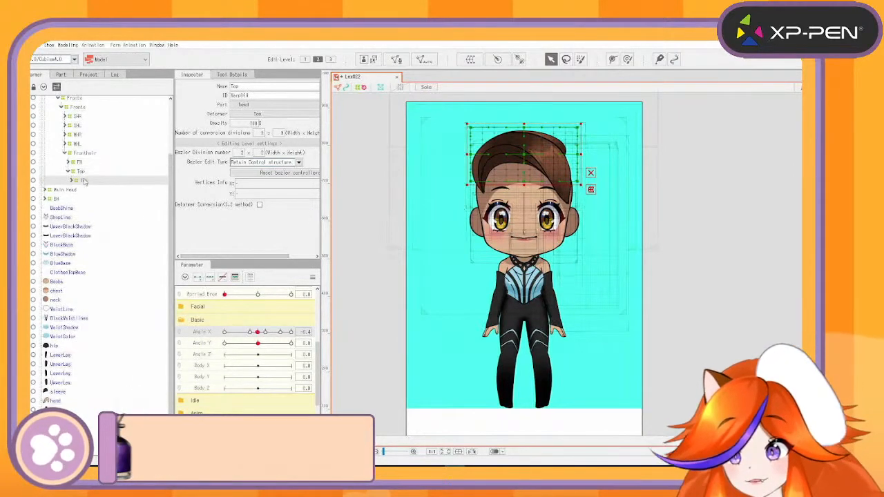
double_click(235, 86)
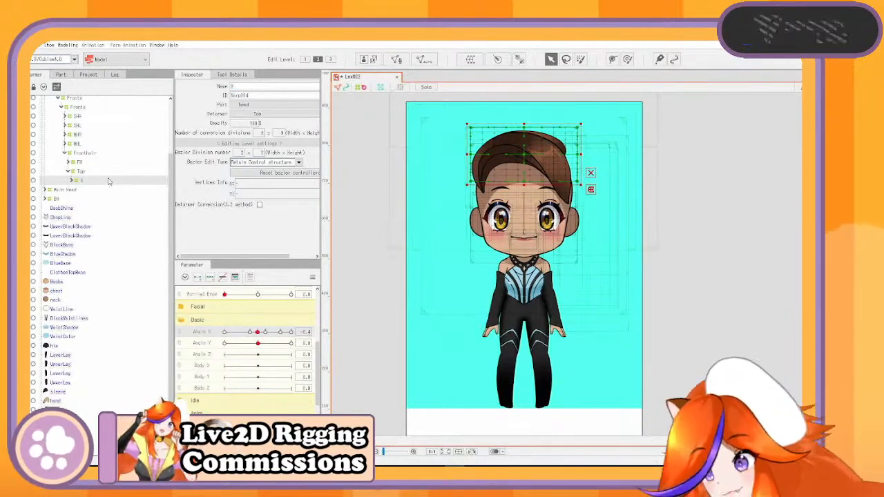
Add keys at Angle X -30, 0 and 30 to Top's X deformer and stretch its right edge outward at Angle X -30
scroll(444, 255, up, 4)
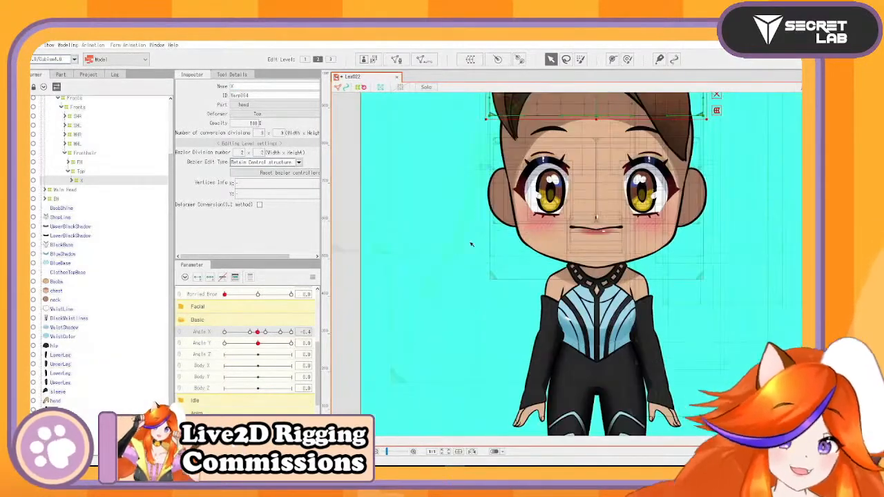
drag(523, 253, 495, 313)
scroll(495, 313, down, 2)
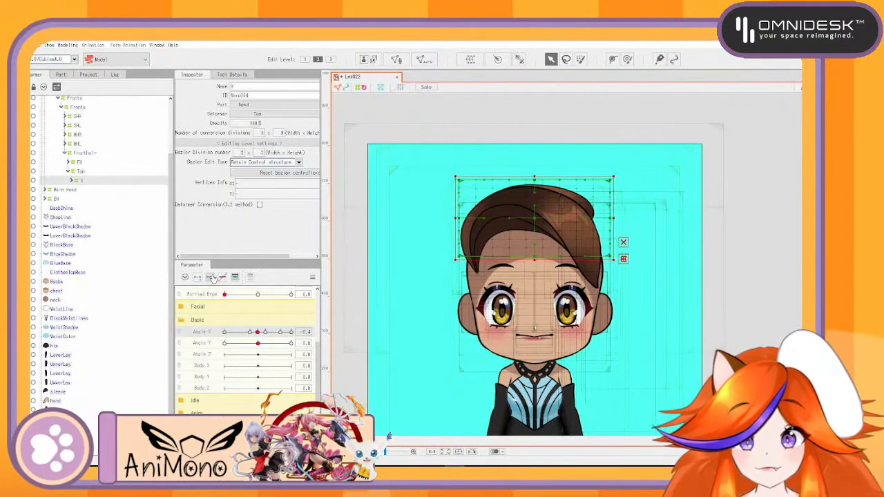
drag(259, 335, 207, 332)
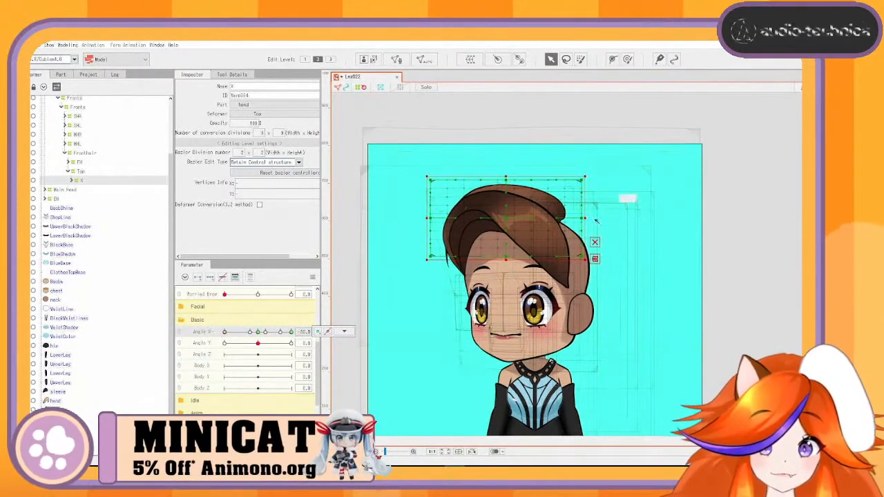
drag(585, 218, 601, 218)
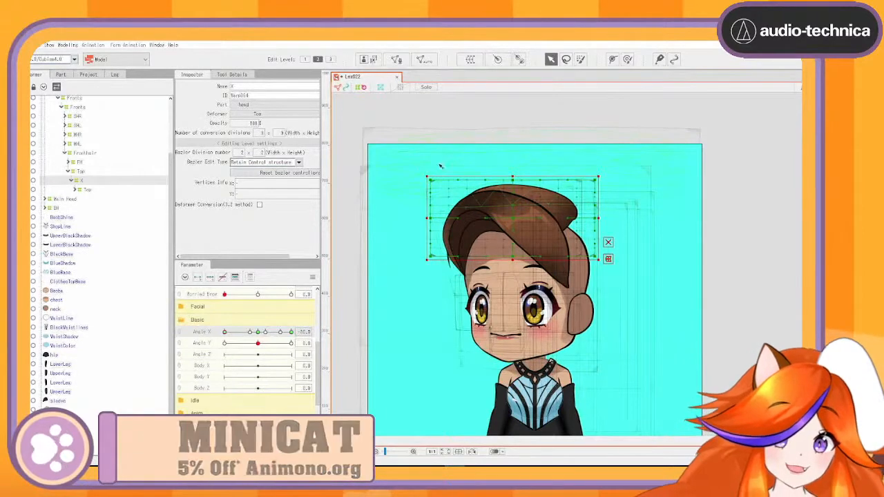
At Angle X -30, compress the left half of Top's X deformer inward and widen the grid slightly to the right
drag(422, 157, 516, 276)
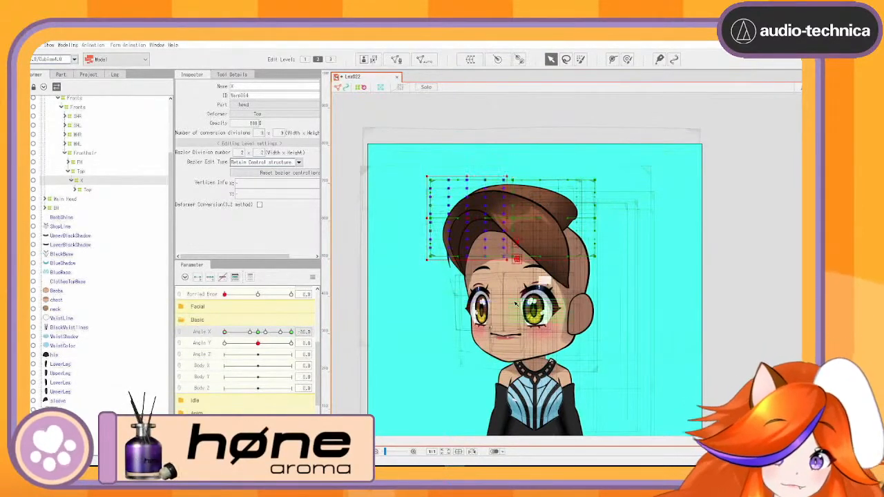
drag(427, 220, 442, 220)
drag(230, 333, 205, 330)
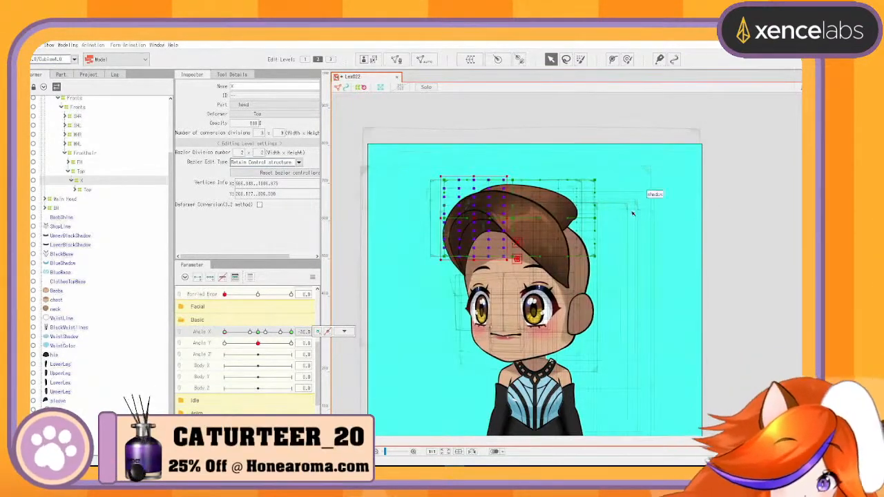
drag(635, 153, 401, 304)
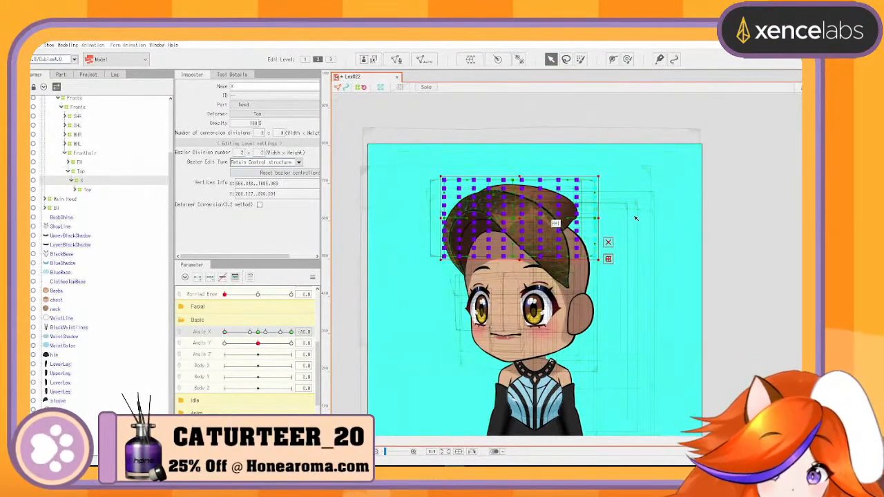
drag(599, 219, 601, 218)
click(685, 229)
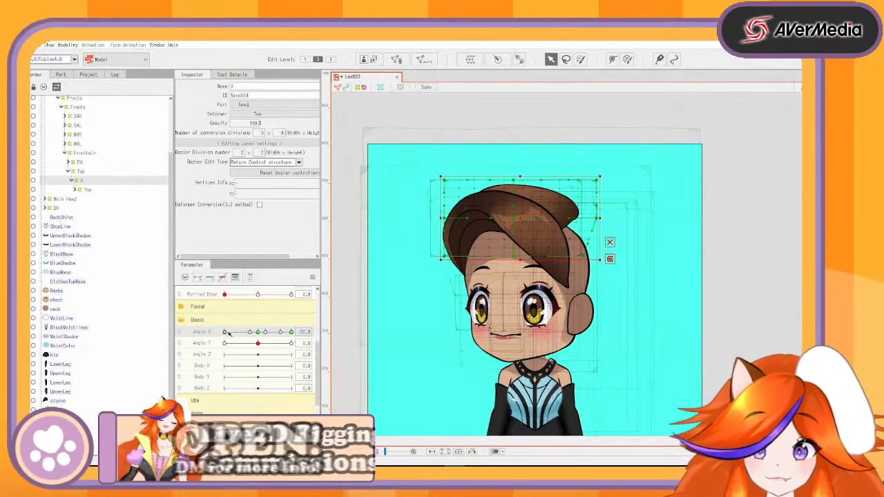
Pull the upper-left corner of Top's X deformer inward at Angle X -30 and sweep Angle X to check the turn
drag(225, 333, 189, 333)
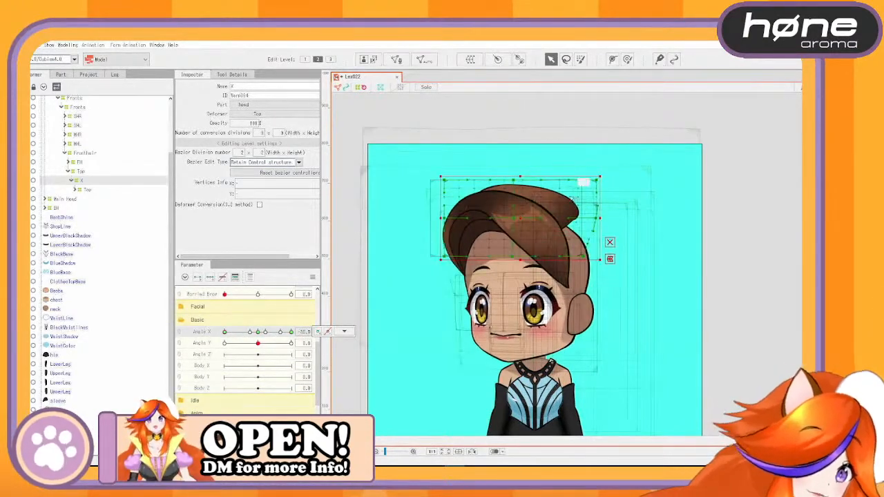
drag(424, 157, 534, 290)
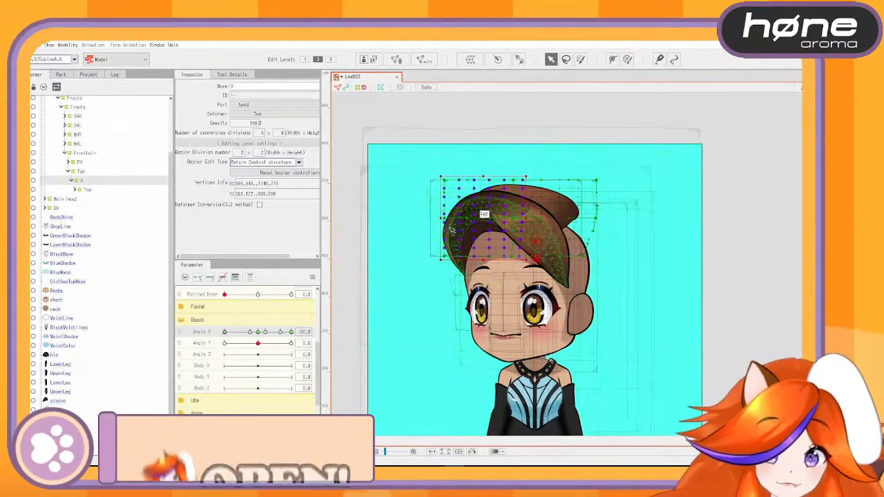
click(454, 184)
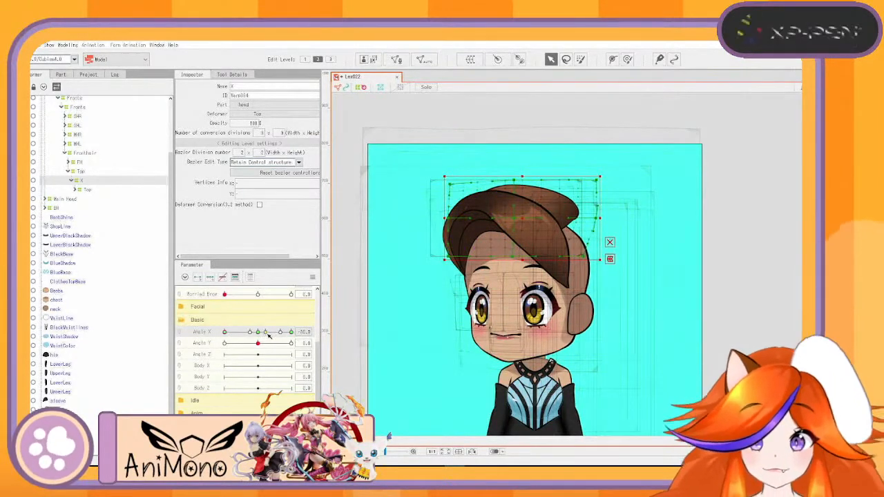
drag(290, 332, 225, 333)
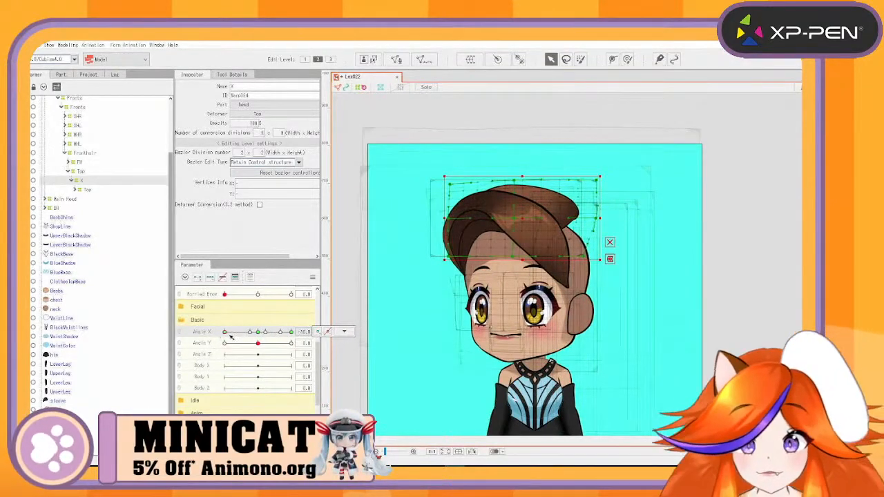
At Angle X 30, undo the centre shift of Top's X deformer, push its left edge outward and select its right-half points
drag(224, 332, 291, 333)
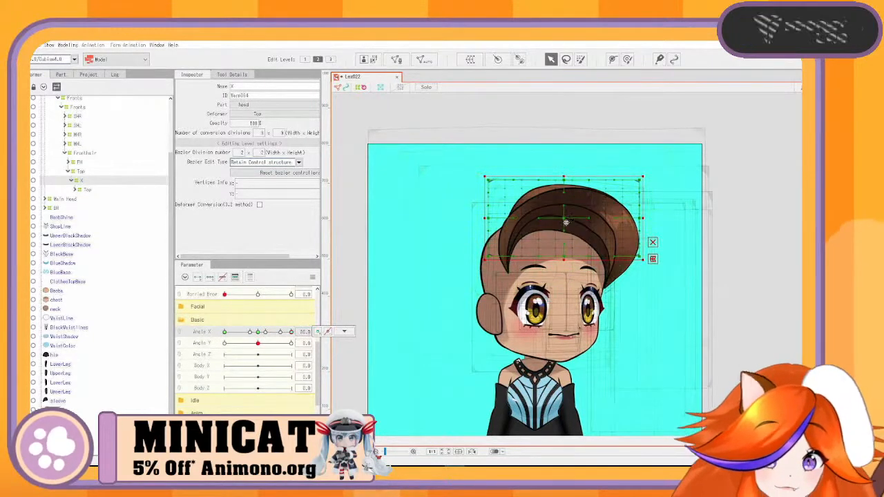
drag(565, 221, 564, 221)
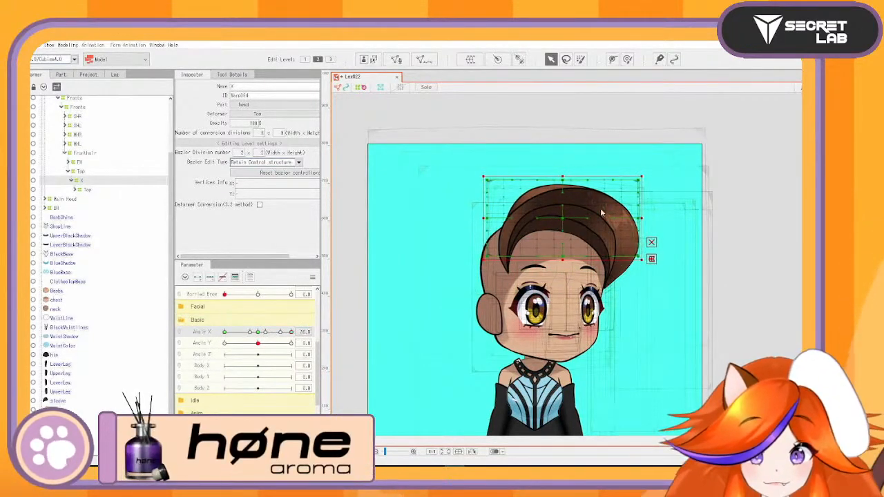
key(ctrl+z)
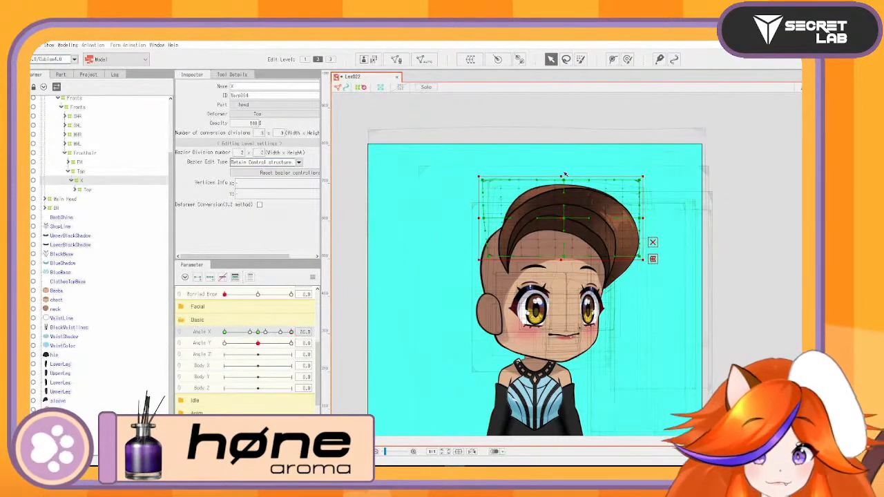
drag(693, 158, 546, 323)
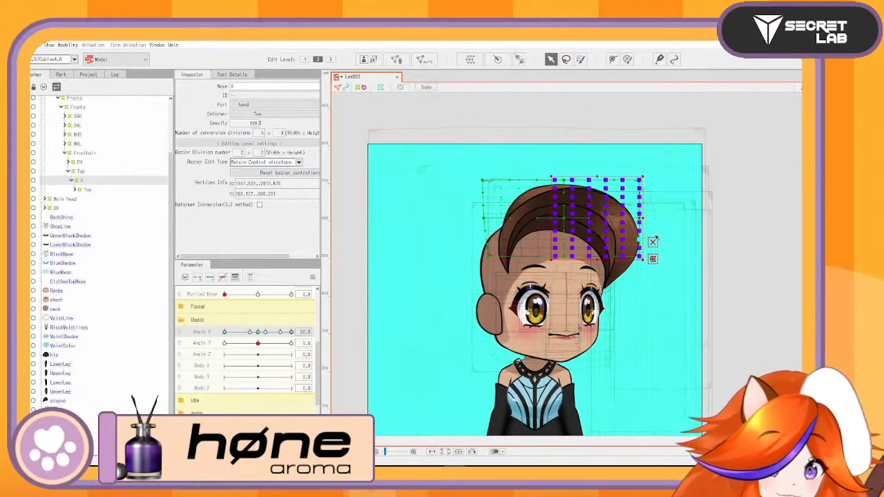
Narrow the Top hair's X warp deformer at Angle X 30 by moving its right-hand control points inward
drag(643, 218, 632, 218)
drag(696, 199, 698, 214)
drag(563, 180, 558, 180)
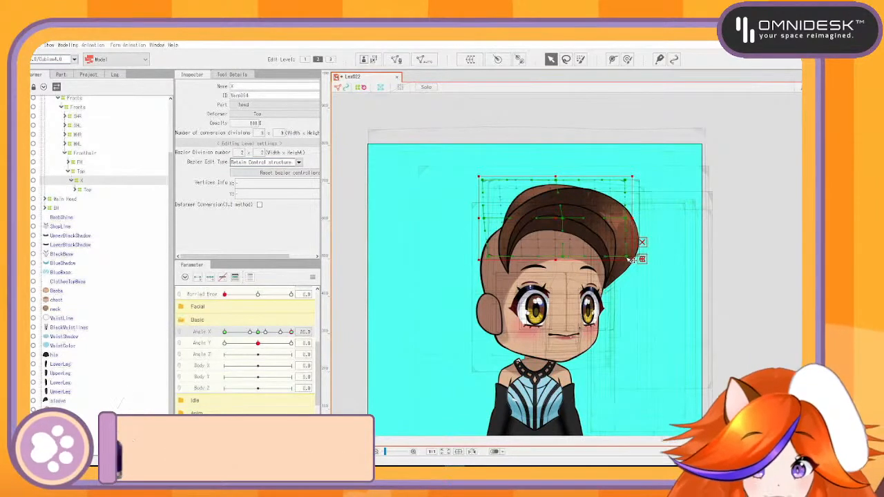
drag(628, 258, 626, 258)
mouse_move(291, 332)
mouse_down()
mouse_move(232, 334)
mouse_move(301, 340)
mouse_up()
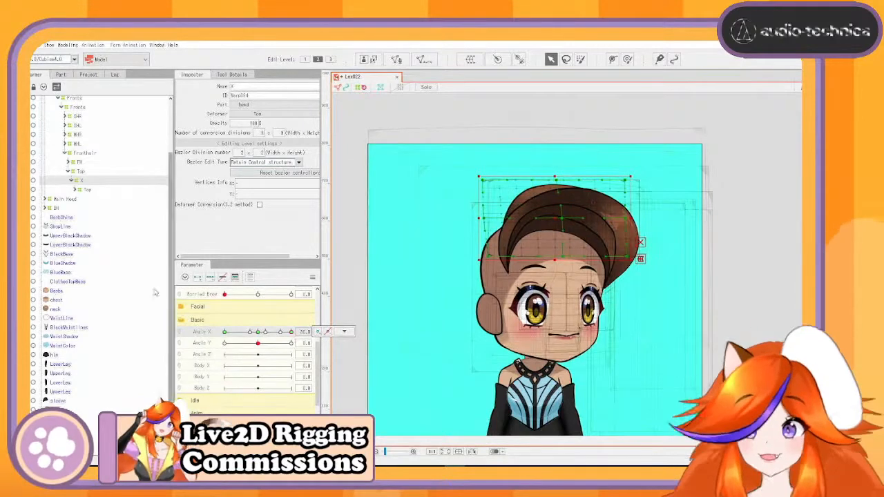
Set the opacity of the FH front hair deformer to 0%
click(81, 163)
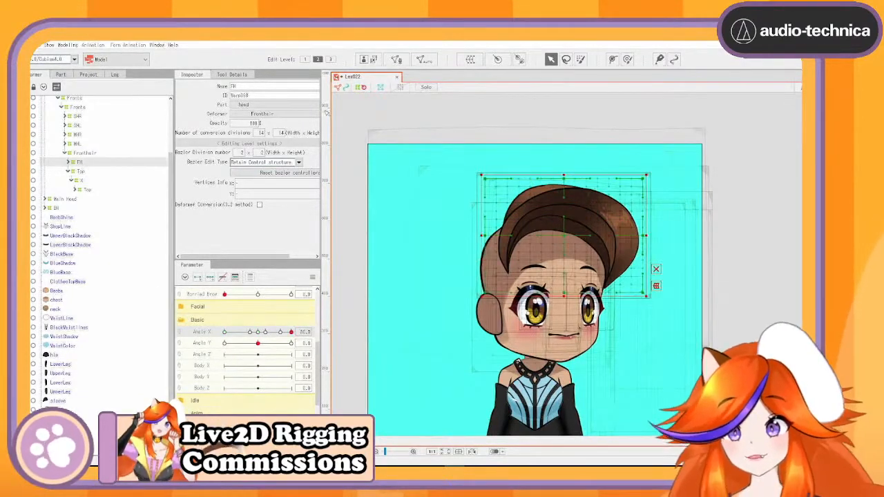
double_click(255, 123)
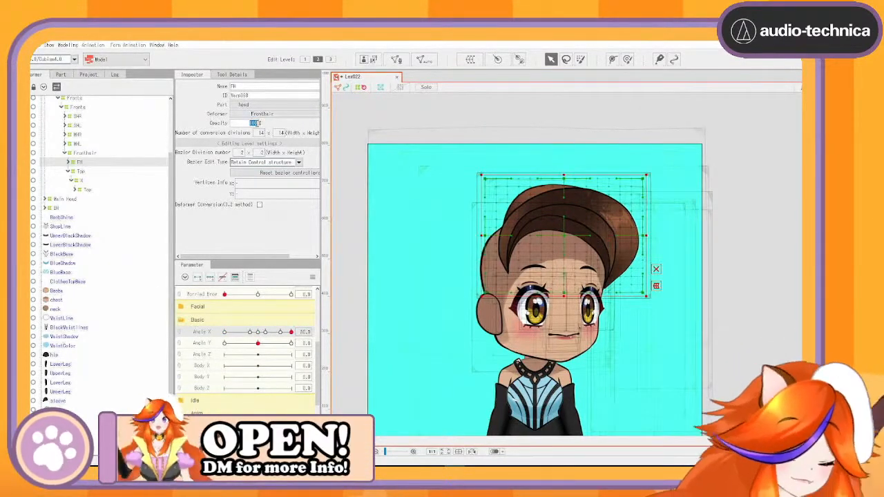
text(0)
key(Return)
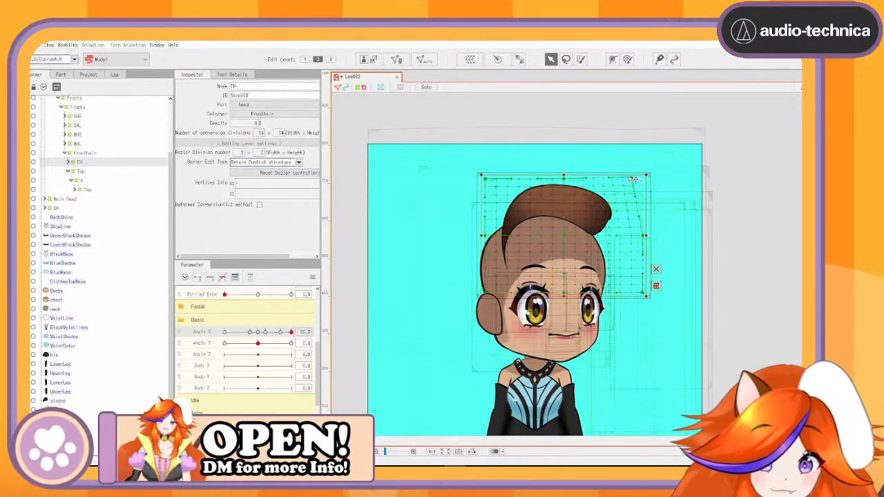
drag(630, 178, 626, 176)
click(68, 162)
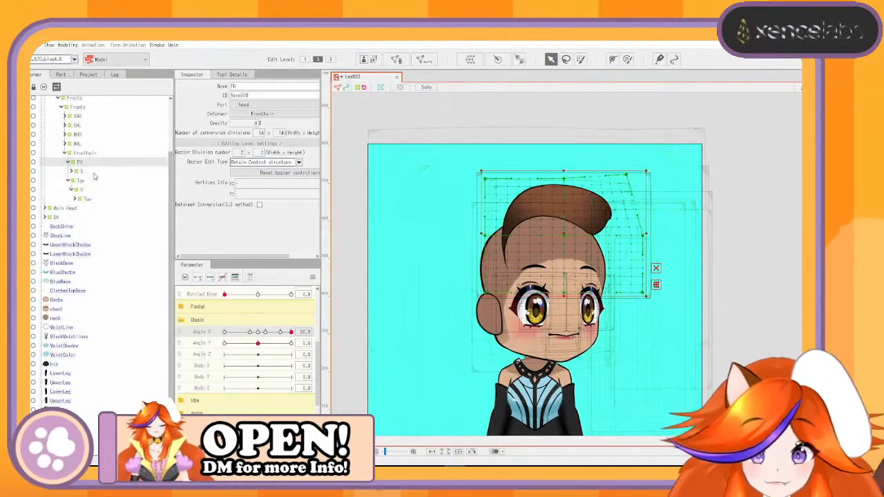
key(ctrl+z)
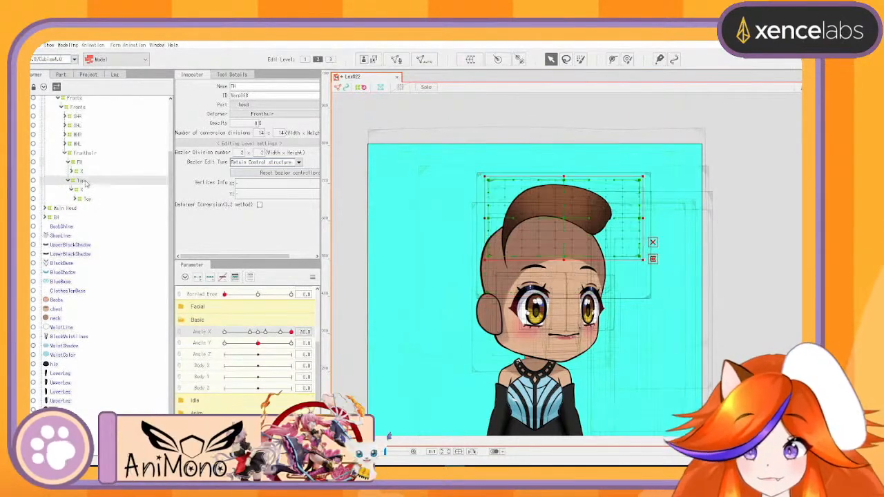
Reshape the X warp deformer under Top at Angle X 30, moving its upper-right and middle-right points inward and its lower-right point outward
click(83, 190)
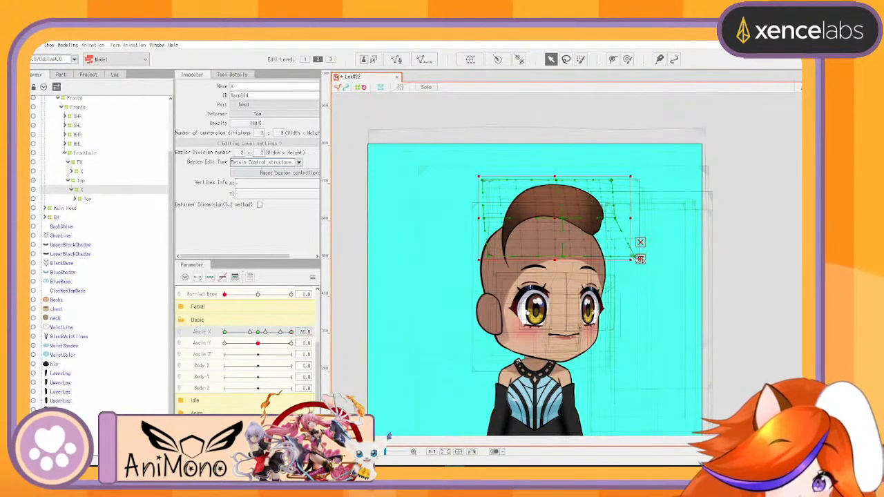
drag(637, 256, 639, 257)
drag(612, 180, 601, 177)
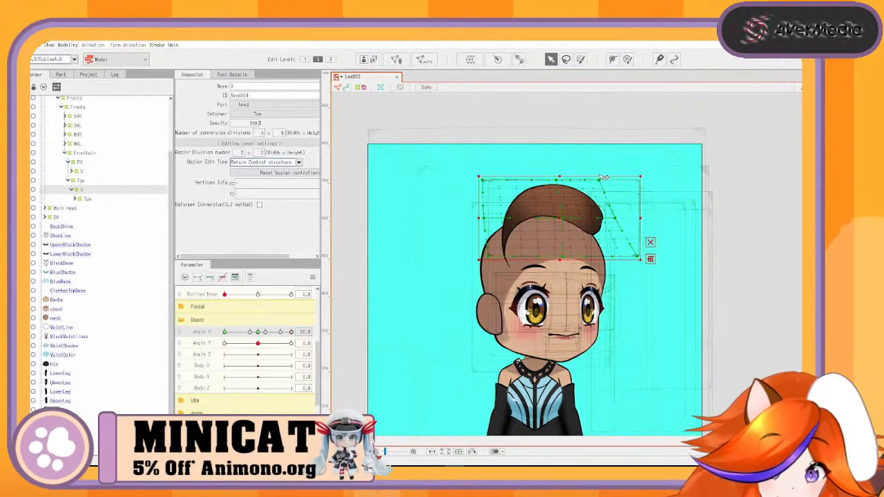
drag(615, 218, 609, 213)
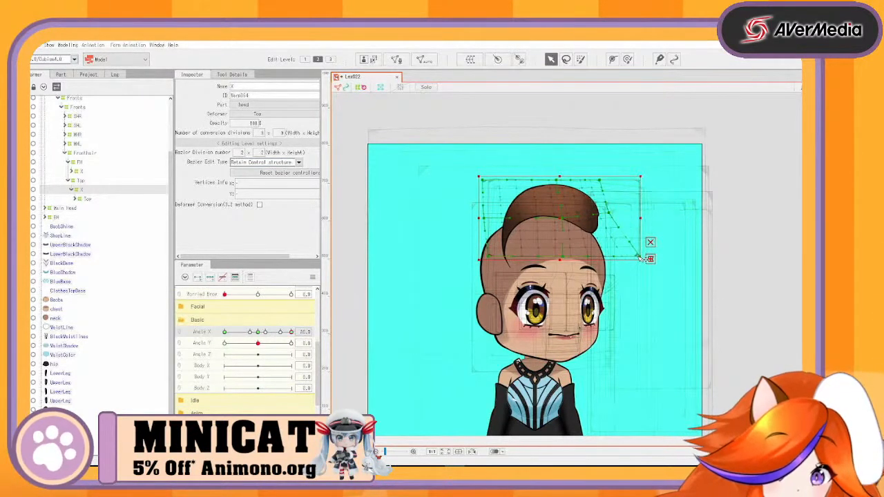
drag(641, 258, 644, 259)
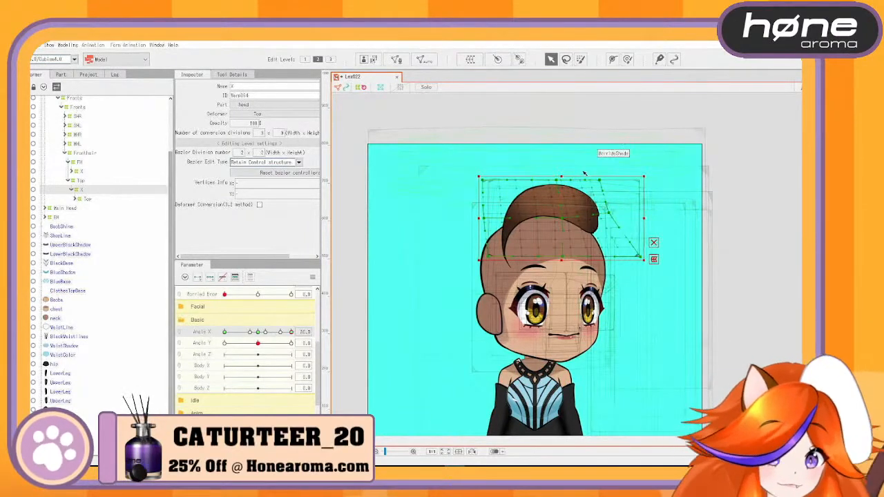
Set the FH front hair deformer's opacity to 100%
click(79, 164)
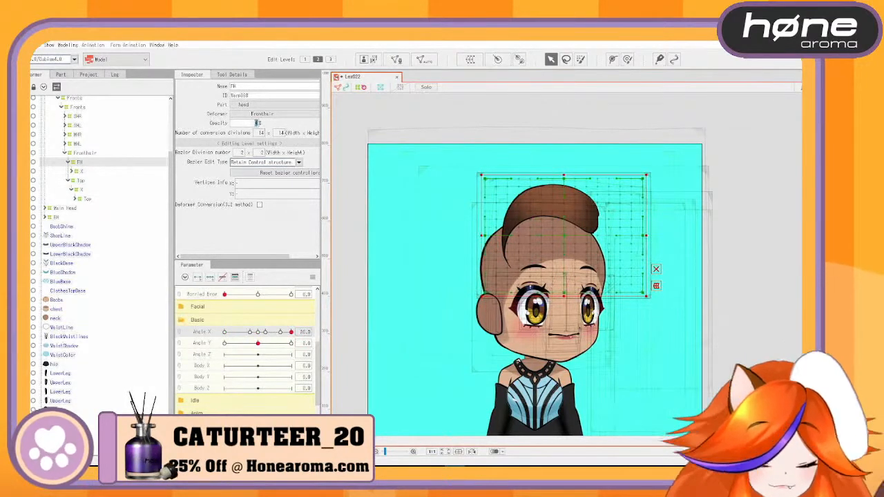
text(100)
key(Return)
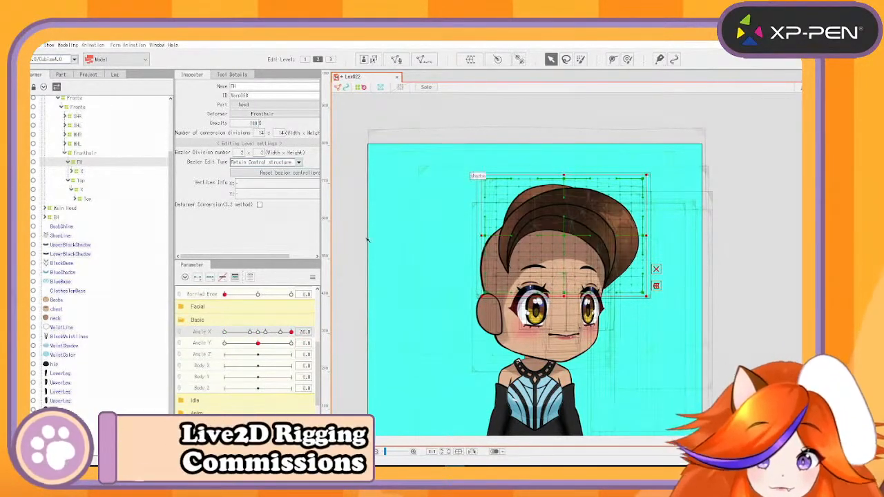
Check the front hair and the Top hair's X deformer at Angle X -30 and 30
drag(290, 333, 187, 312)
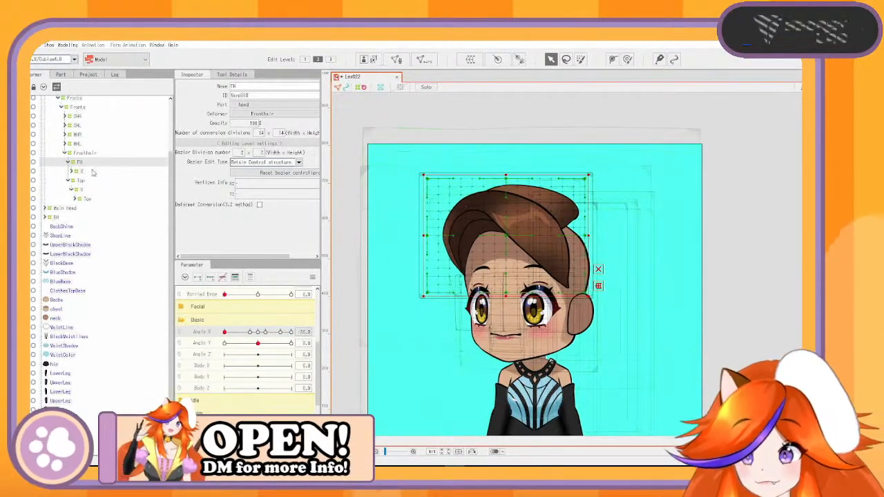
click(456, 183)
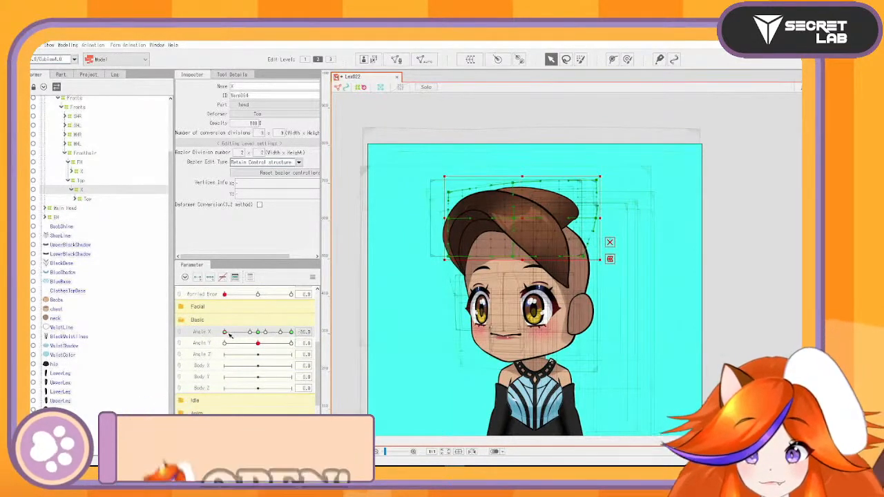
mouse_move(225, 332)
mouse_down()
mouse_move(260, 332)
mouse_move(220, 330)
mouse_up()
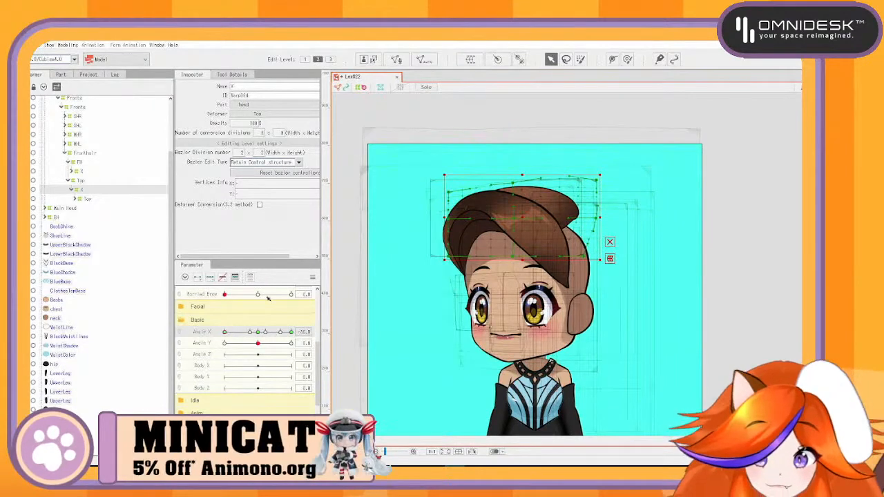
drag(226, 336, 298, 334)
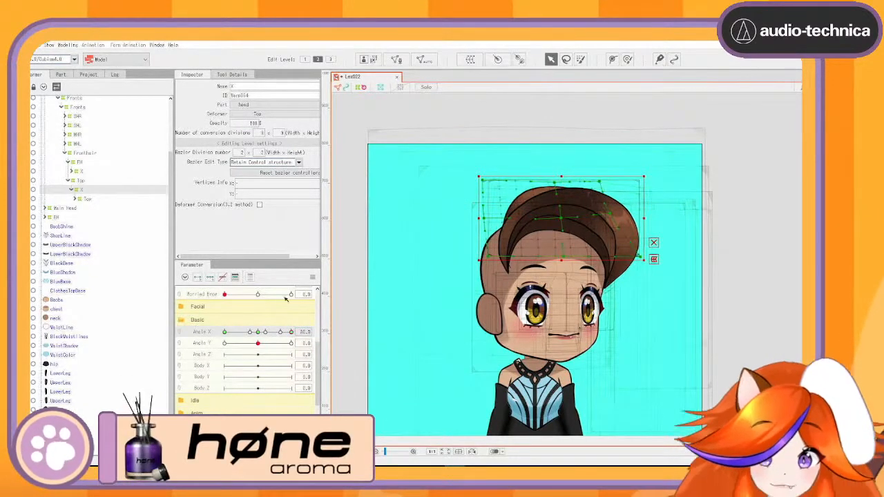
drag(290, 332, 337, 310)
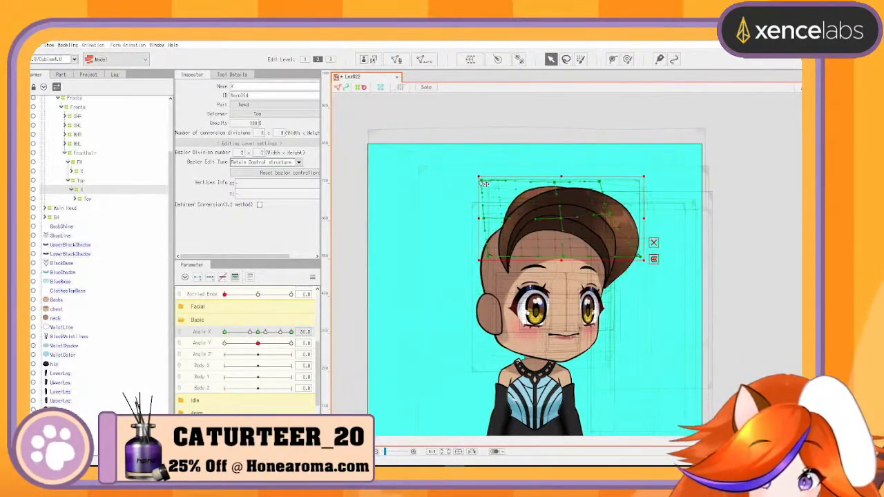
Widen the left side of the Top hair's X deformer at Angle X 30, and return Angle X to 0
drag(478, 184, 470, 182)
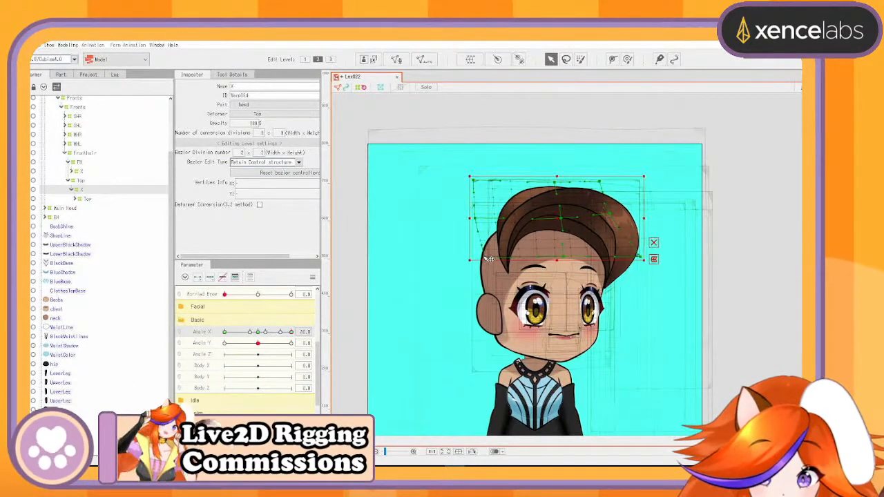
drag(488, 259, 473, 263)
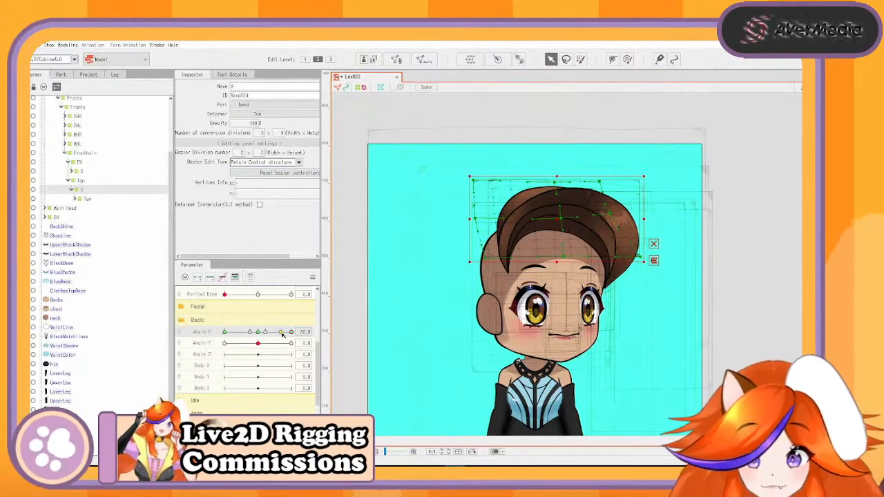
drag(290, 333, 259, 335)
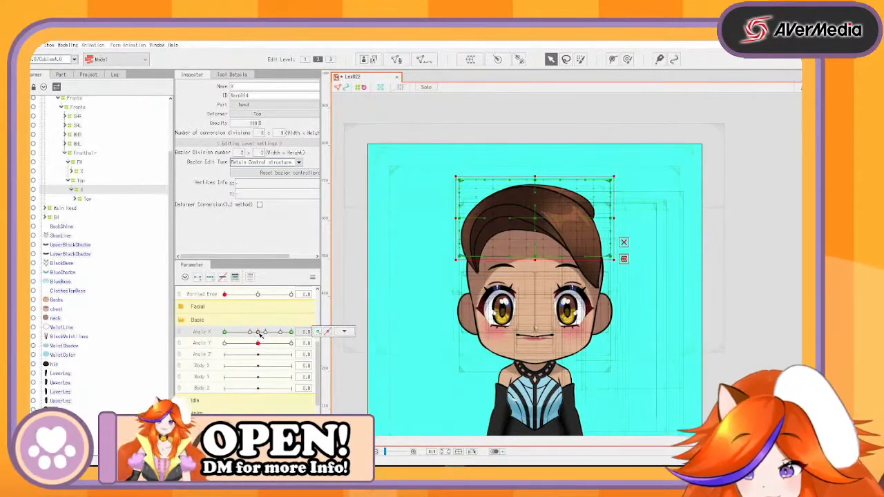
Try lifting the Top hair's X deformer above the head and pulling its lower-left corner outward, and undo both changes
click(75, 198)
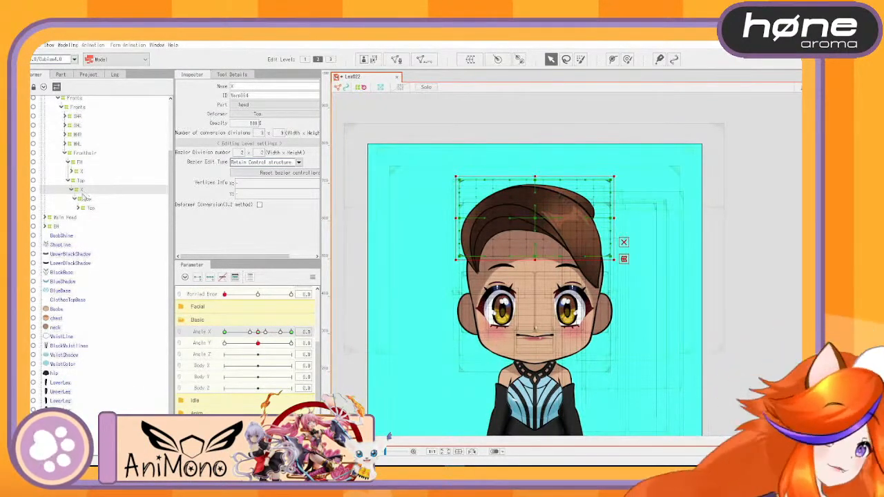
drag(534, 217, 526, 135)
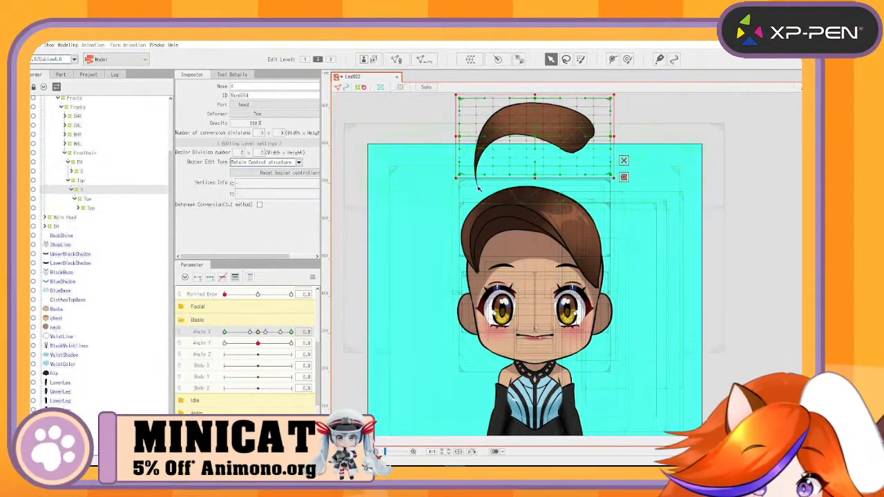
drag(463, 177, 445, 169)
key(ctrl+z)
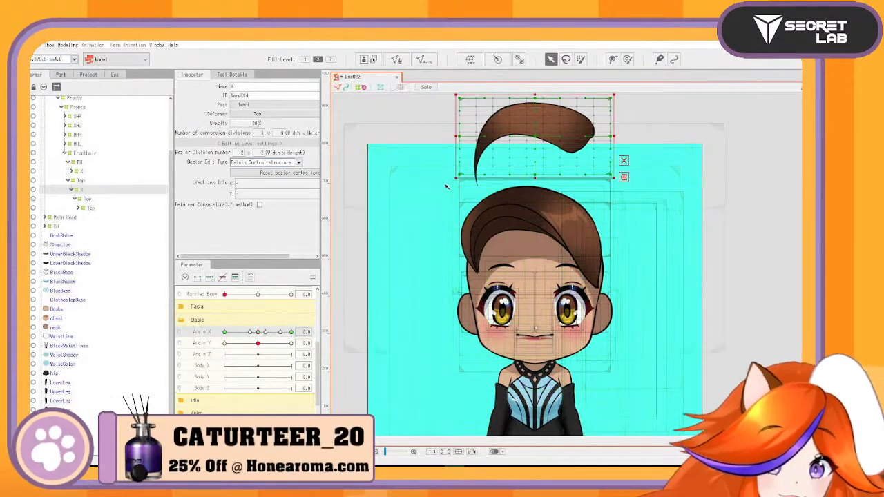
key(ctrl+z)
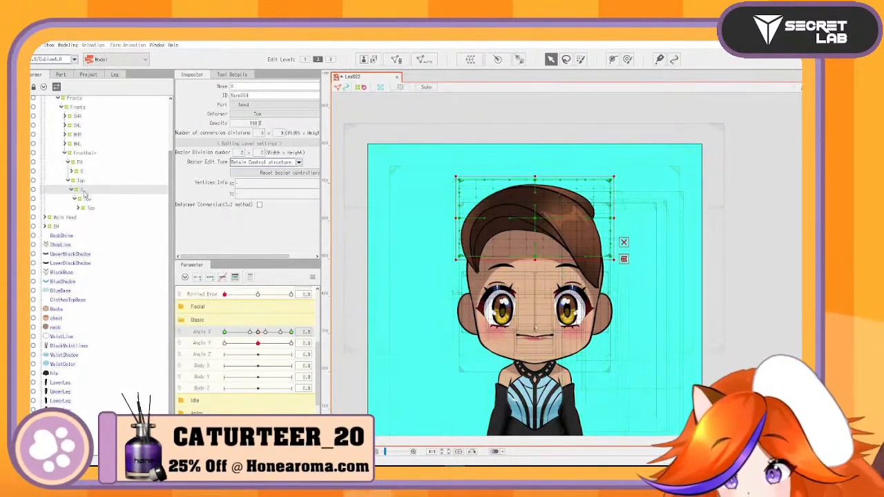
Delete the X deformer and the two extra Top deformers nested inside the front hair's main Top deformer
key(Delete)
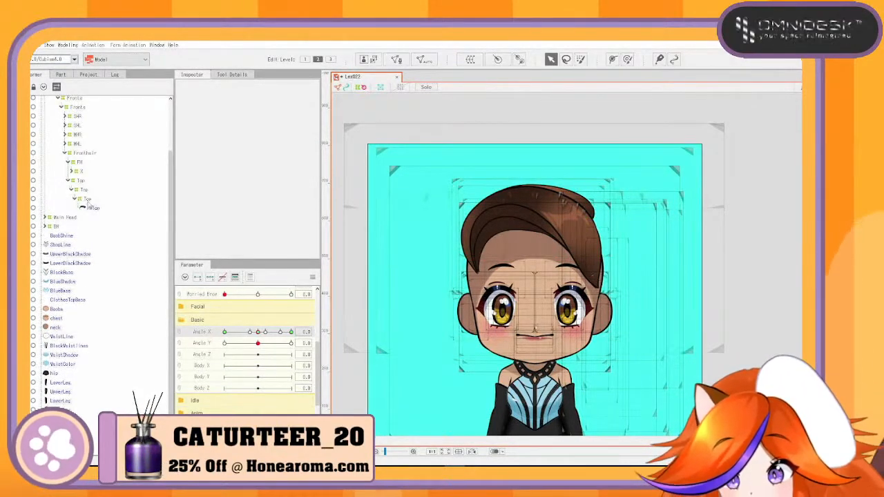
key(ctrl+z)
key(Delete)
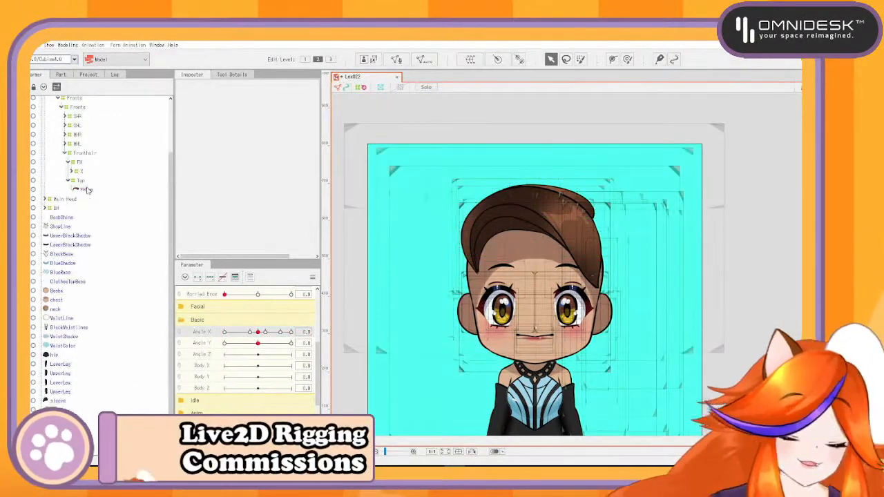
Set the FH deformer's opacity to 0% and extend the Top deformer's lower edge down to just above the eyes
click(81, 181)
click(80, 163)
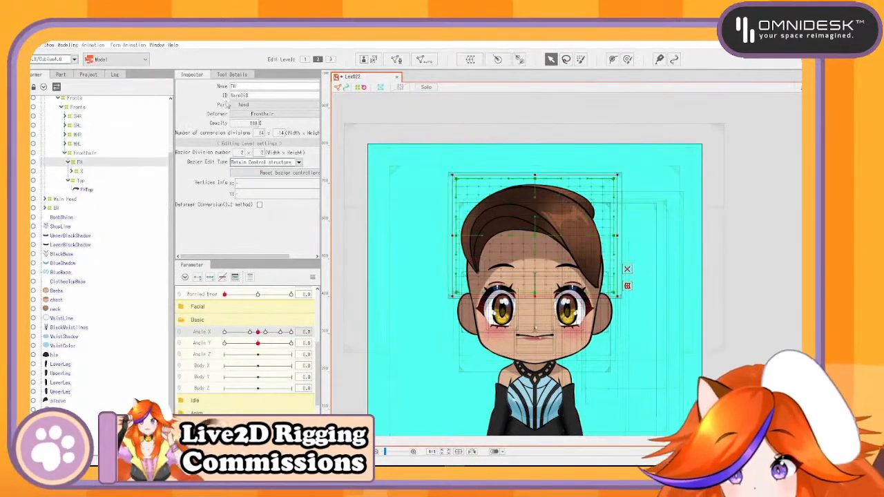
key(Return)
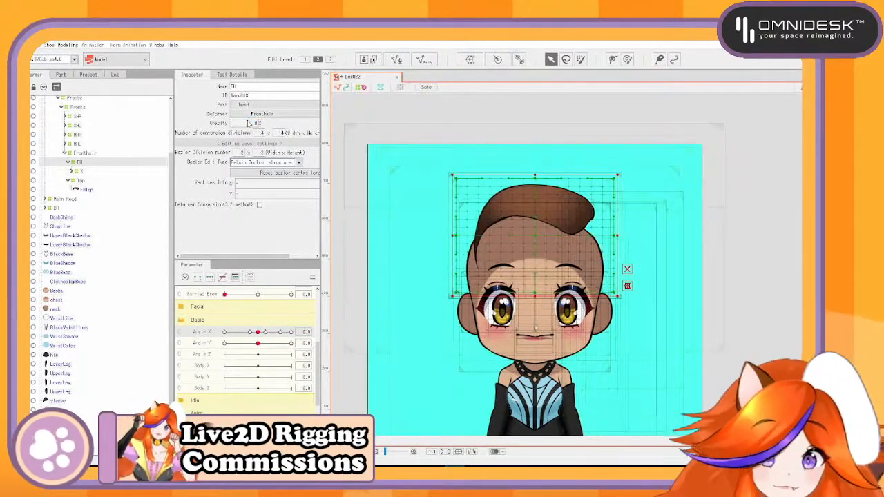
click(81, 181)
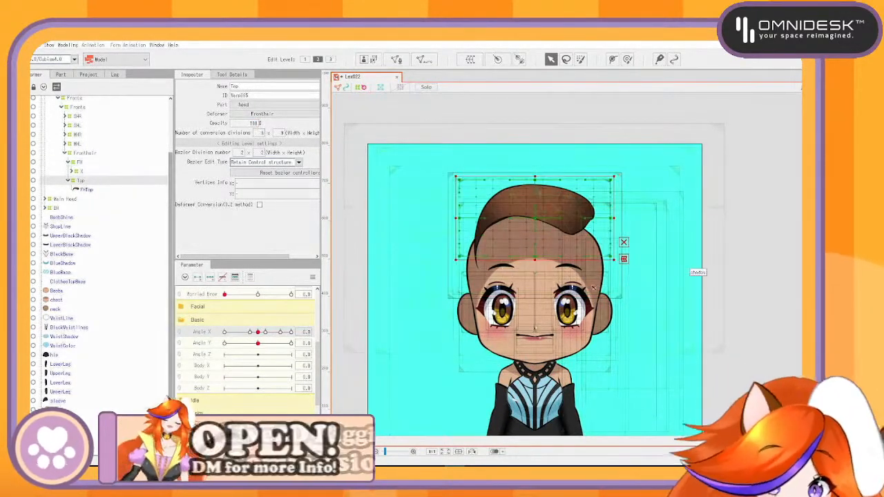
drag(535, 260, 539, 277)
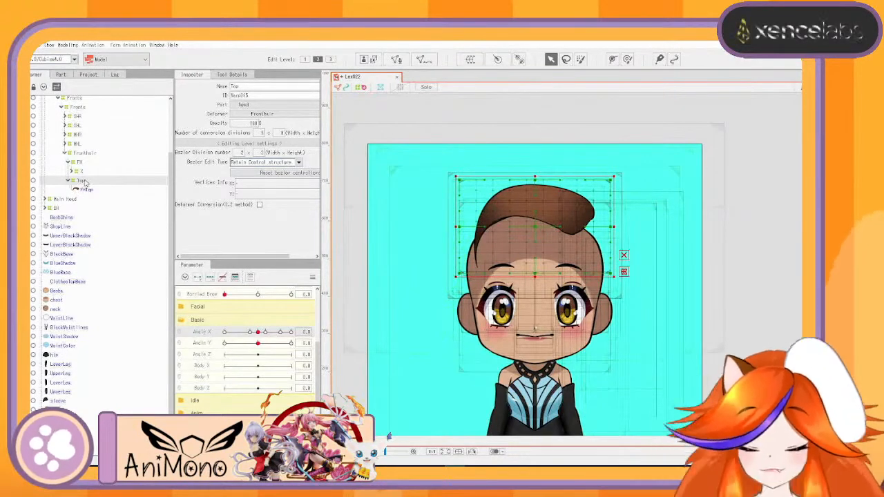
Save the model and paste three copies of the Top deformer under Fronthair
key(ctrl+s)
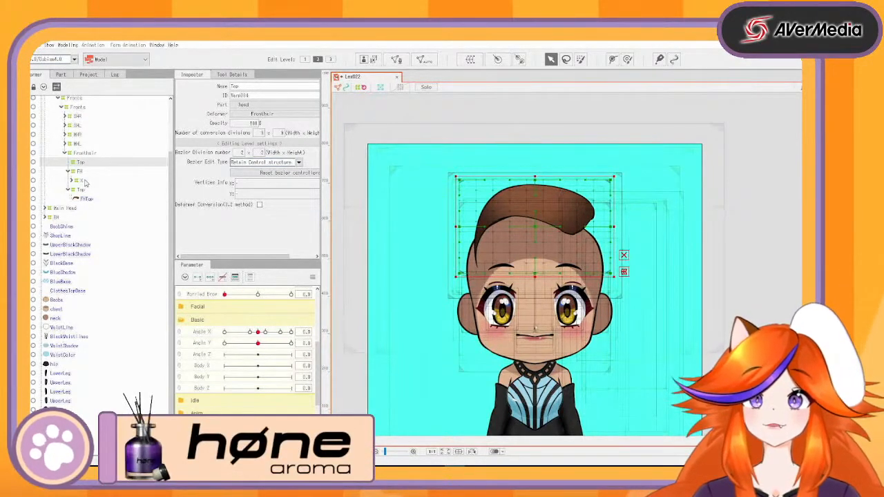
key(ctrl+v)
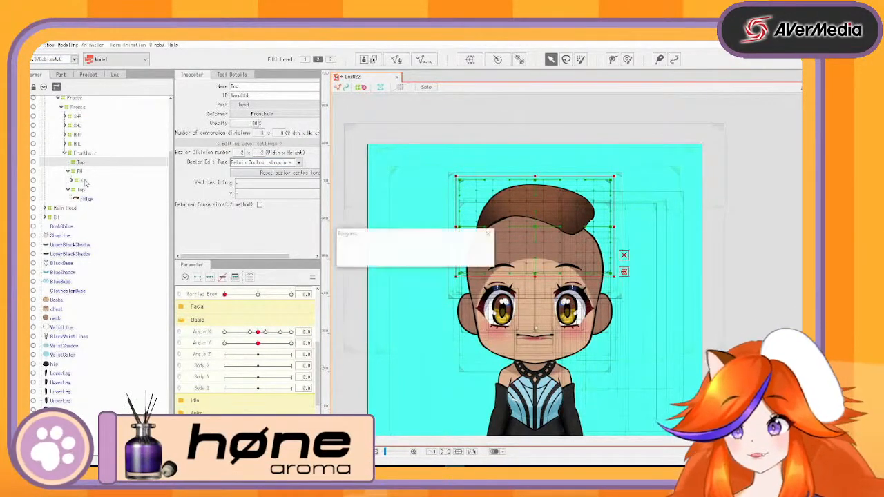
key(ctrl+v)
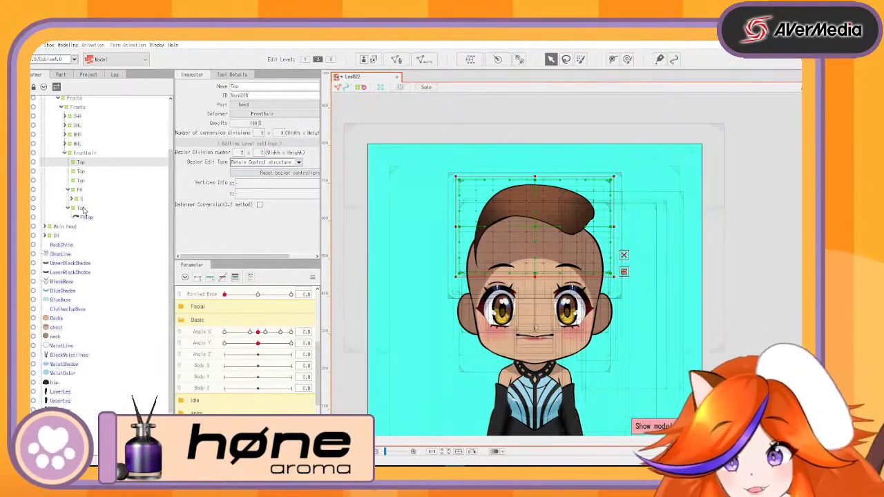
Nest the original Top deformer and its copies inside one another under Fronthair
drag(83, 210, 80, 181)
drag(82, 183, 81, 172)
drag(83, 172, 86, 164)
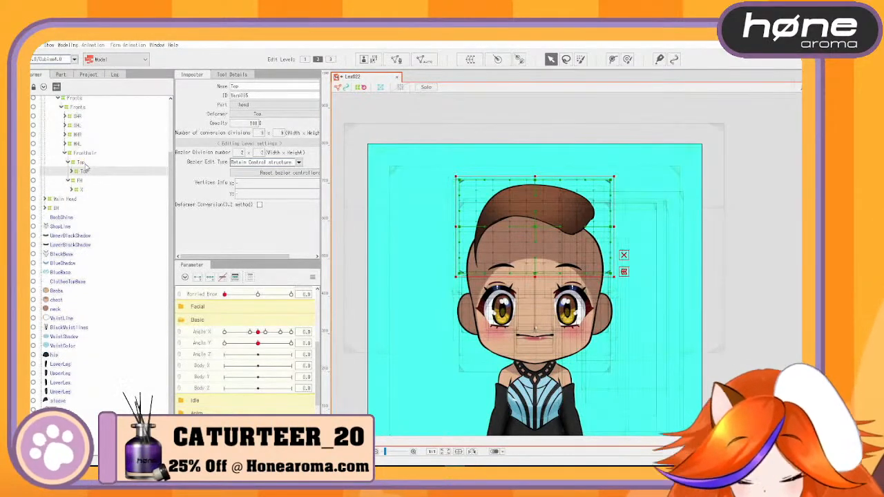
Paste another Top deformer under Fronthair and nest the deformers into a three-level chain
key(ctrl+v)
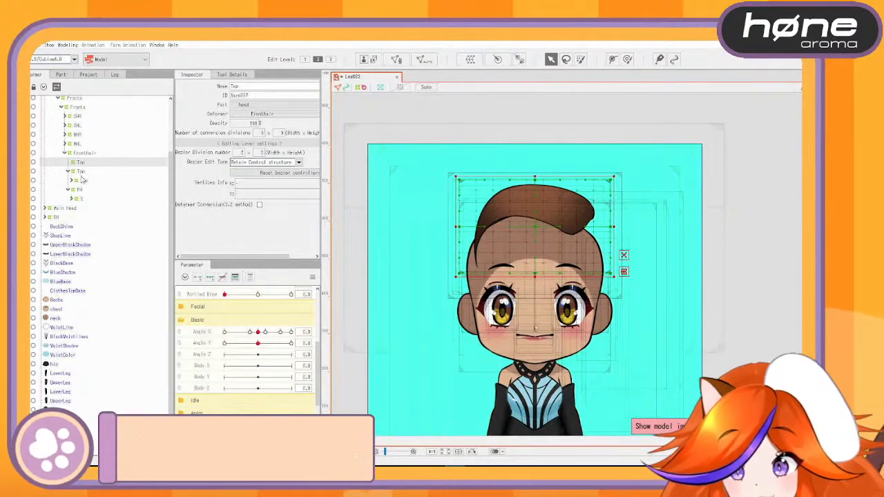
drag(83, 180, 82, 168)
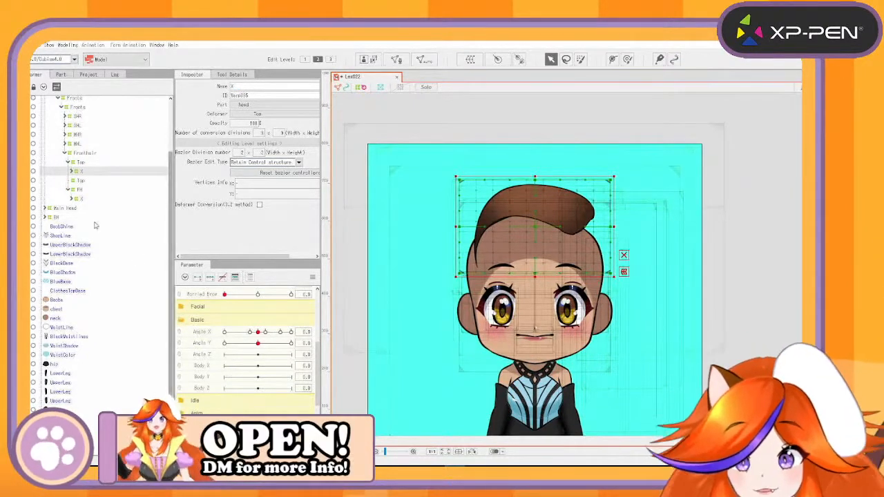
drag(79, 164, 81, 181)
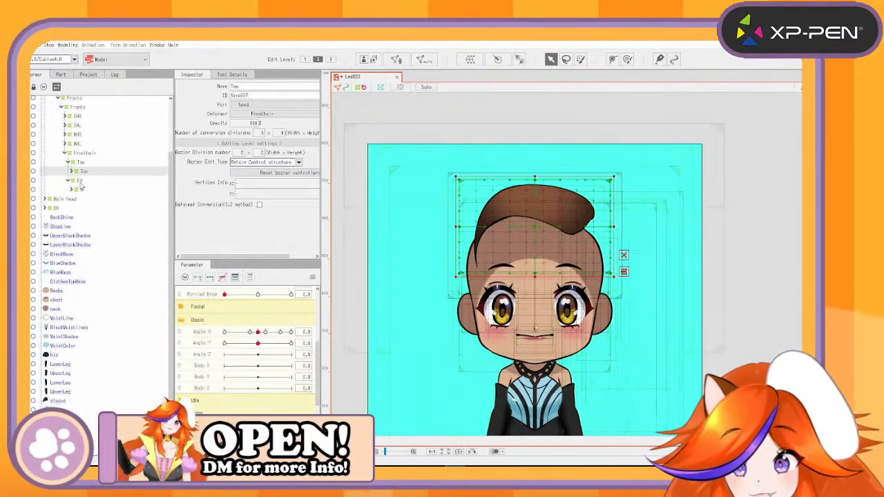
click(71, 172)
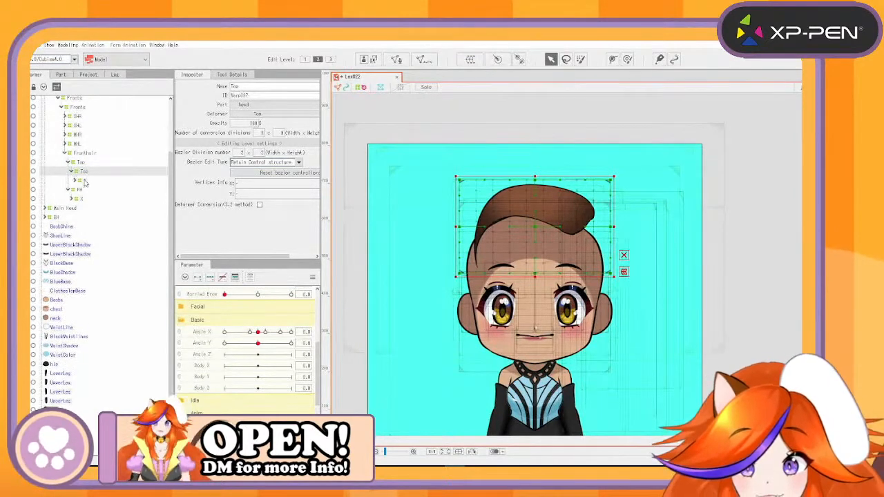
Rename the innermost nested deformer Top and the middle one X, and give X three keys on Angle X
click(84, 181)
text(Top)
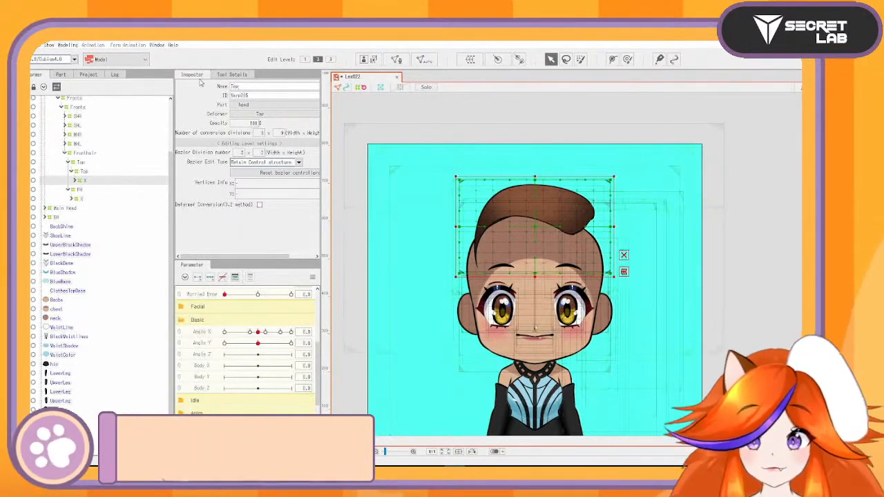
key(Return)
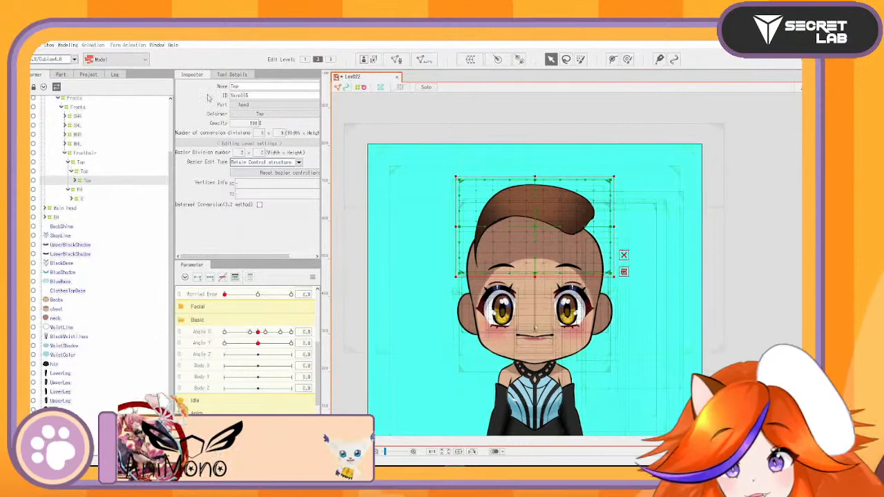
click(88, 172)
double_click(254, 86)
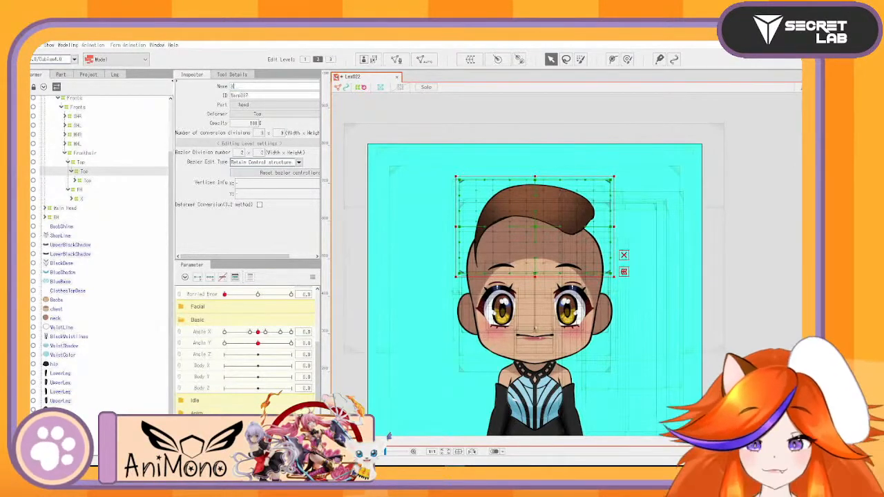
key(Return)
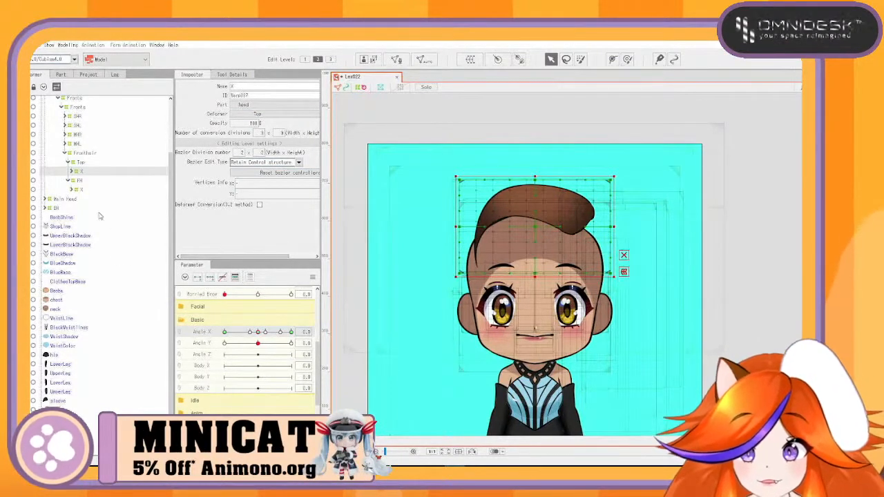
Set the FH deformer's opacity back to 100%
click(80, 180)
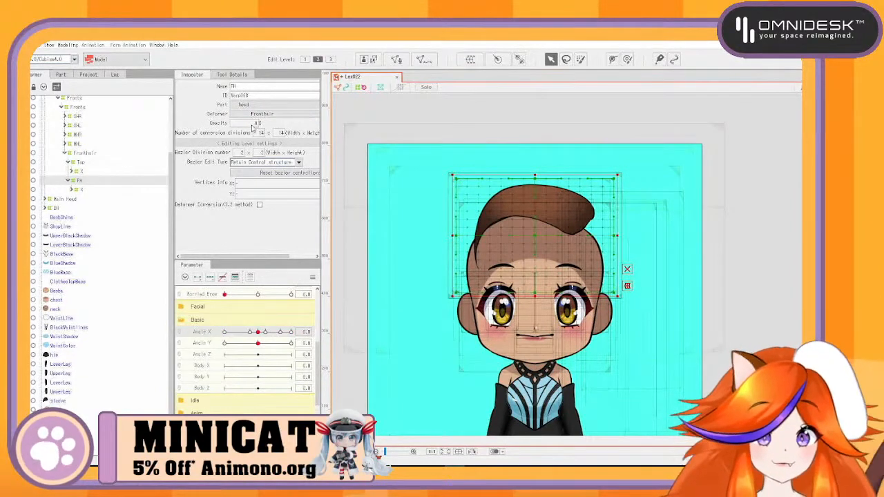
text(100)
key(Return)
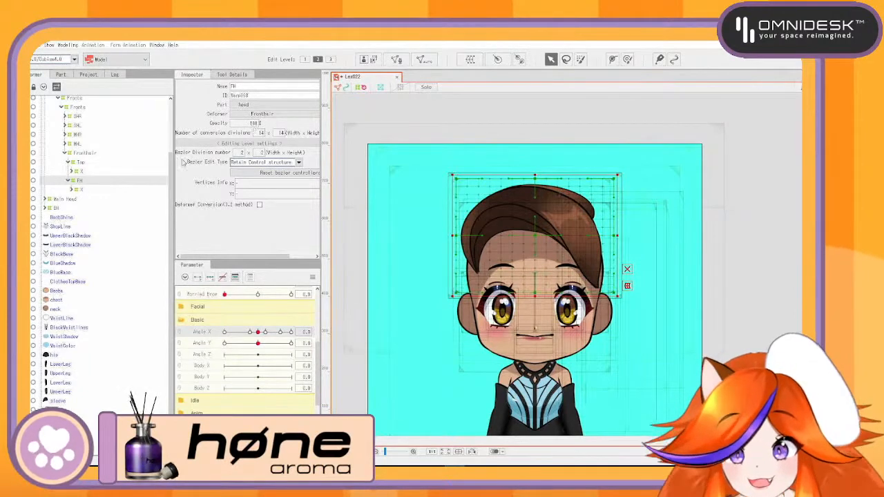
At Angle X -30, pull the right edge of the middle X deformer outward and raise its upper-right corner
click(78, 171)
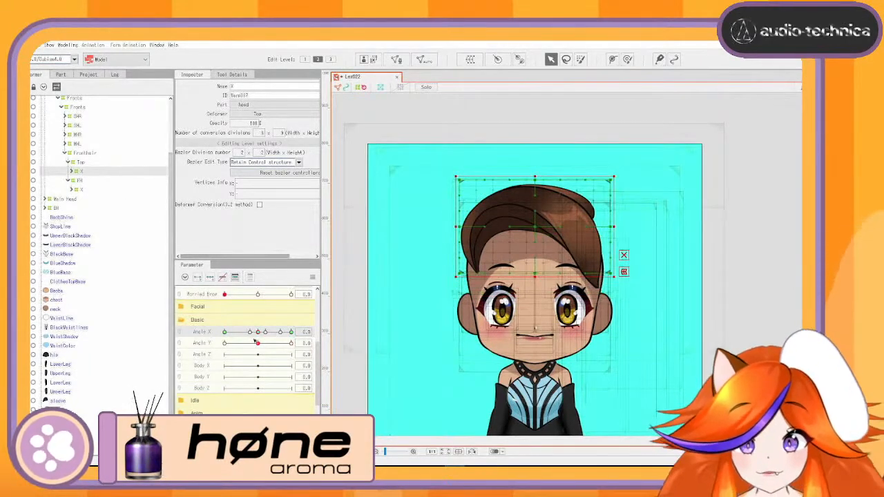
drag(258, 332, 212, 334)
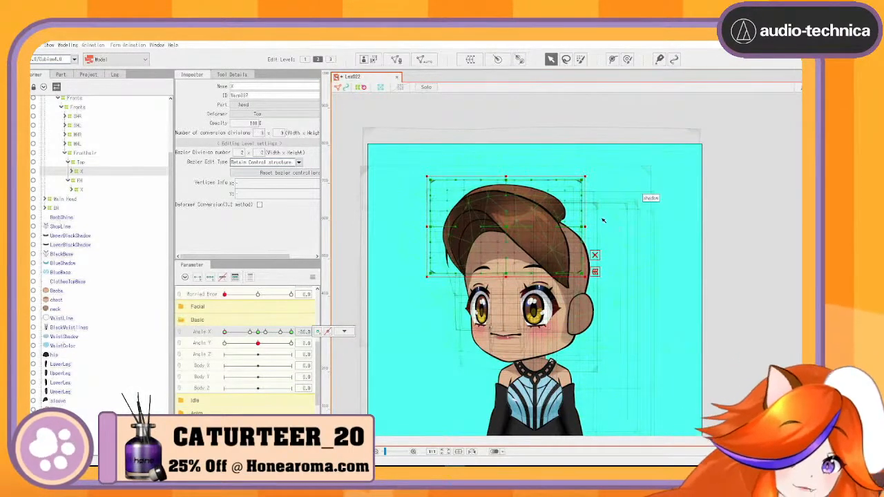
drag(585, 230, 598, 231)
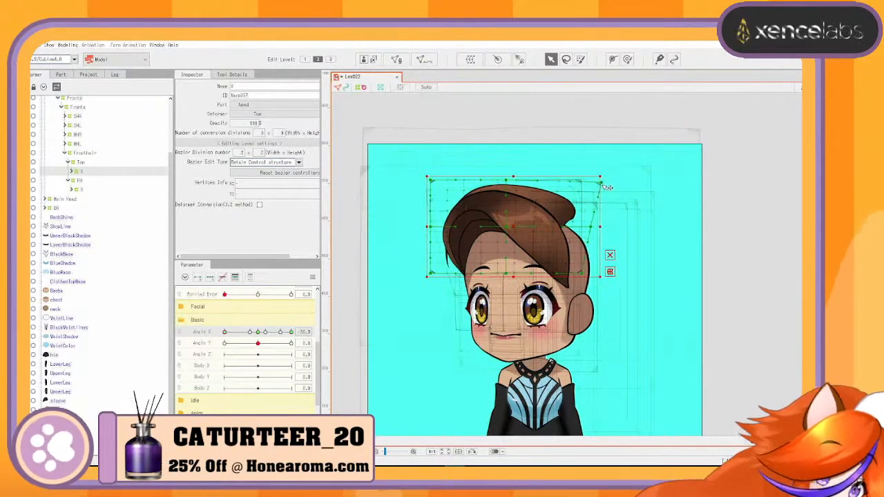
drag(594, 233, 597, 233)
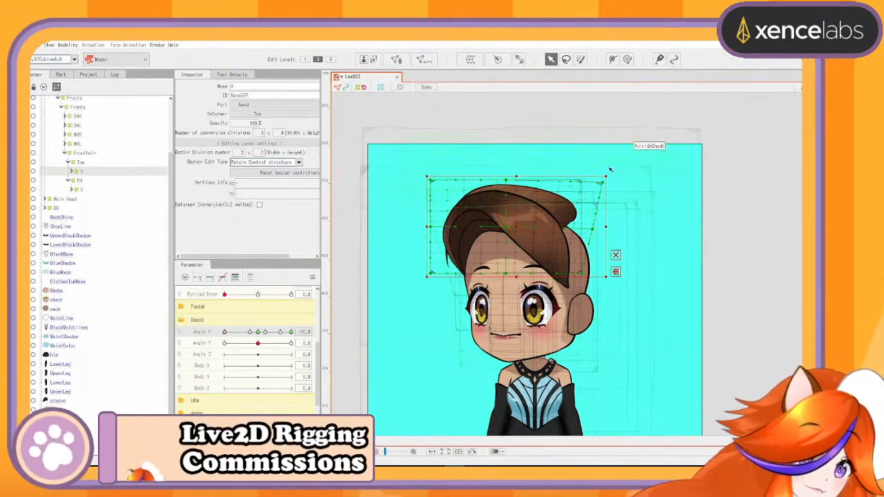
drag(610, 185, 608, 168)
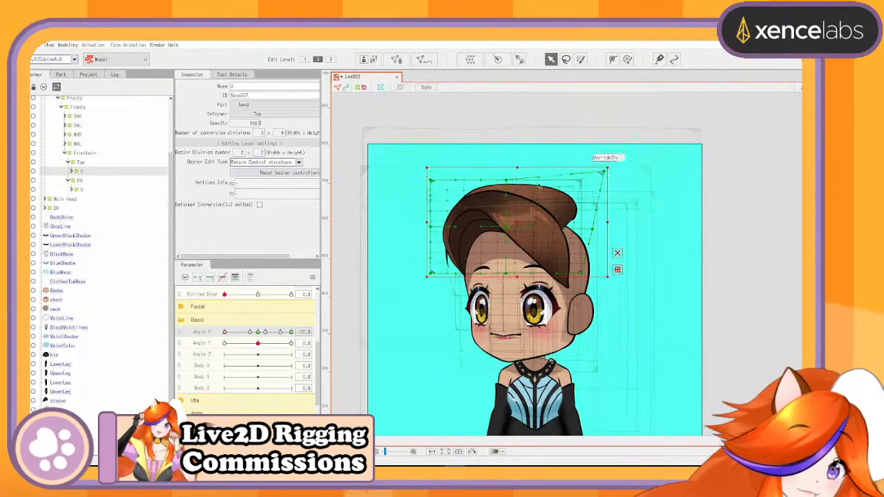
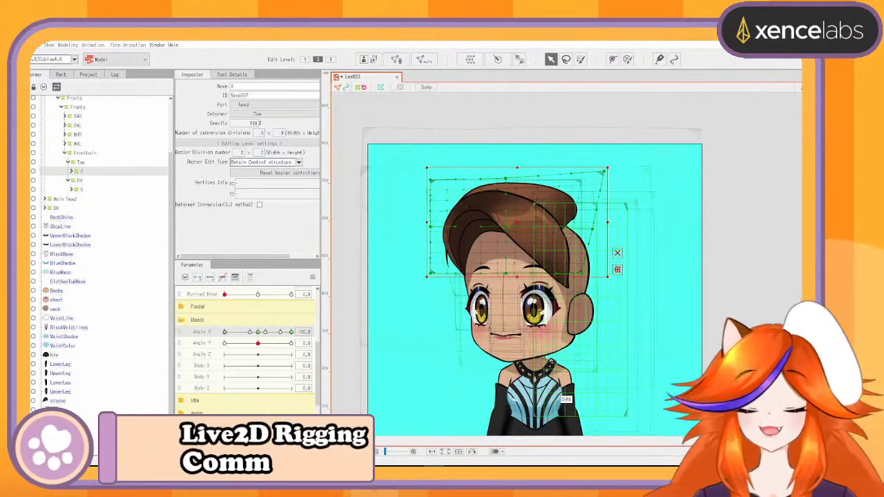
At Angle X -30, squeeze the X deformer's left half inward and shift its top middle point to the right
drag(291, 333, 224, 342)
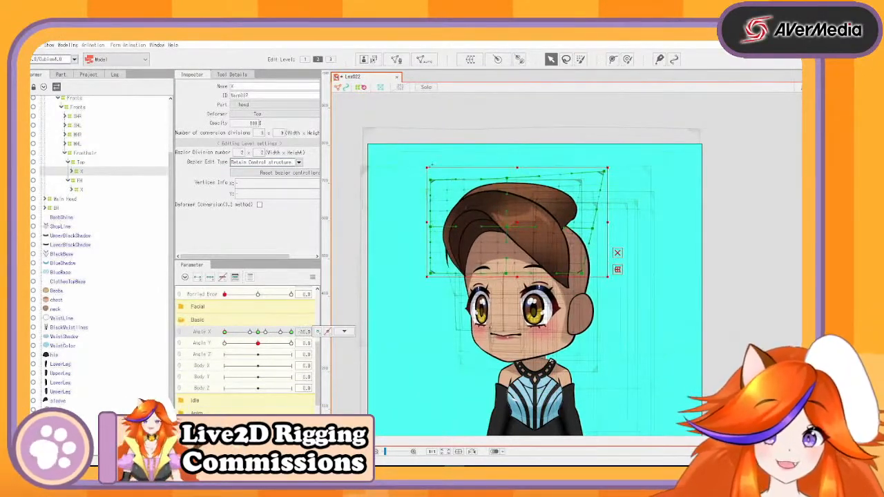
drag(417, 155, 517, 296)
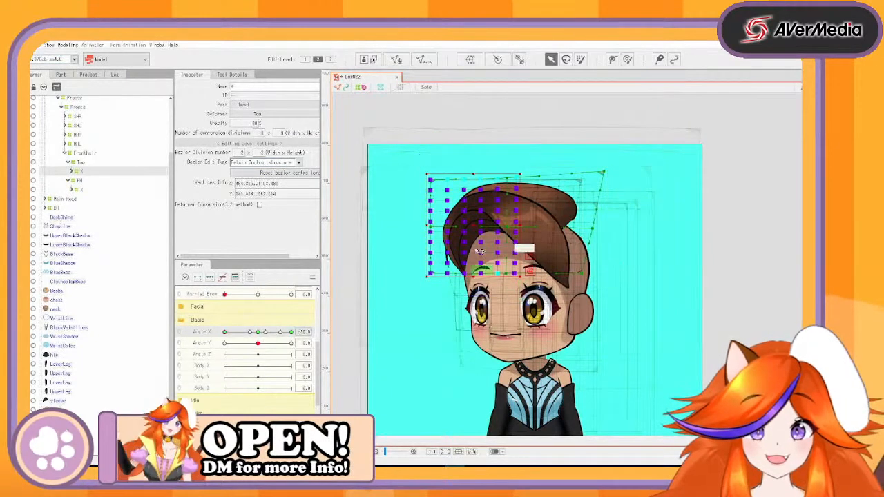
drag(428, 226, 447, 230)
click(493, 155)
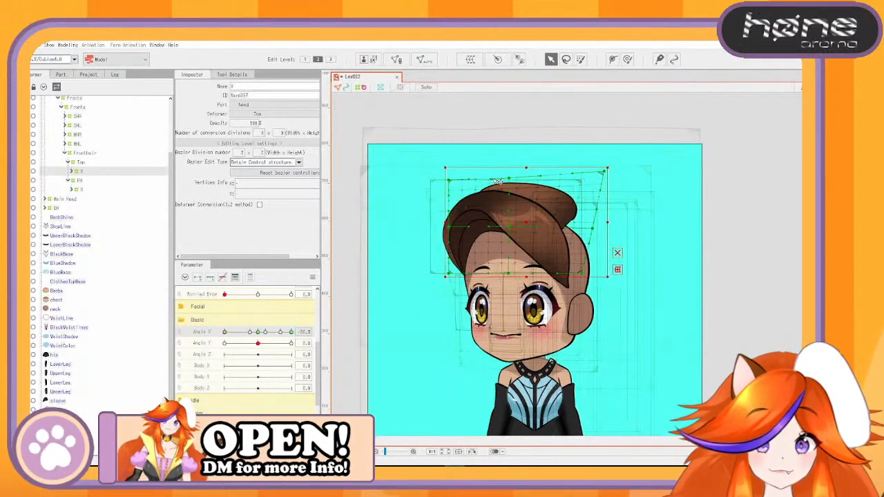
click(515, 180)
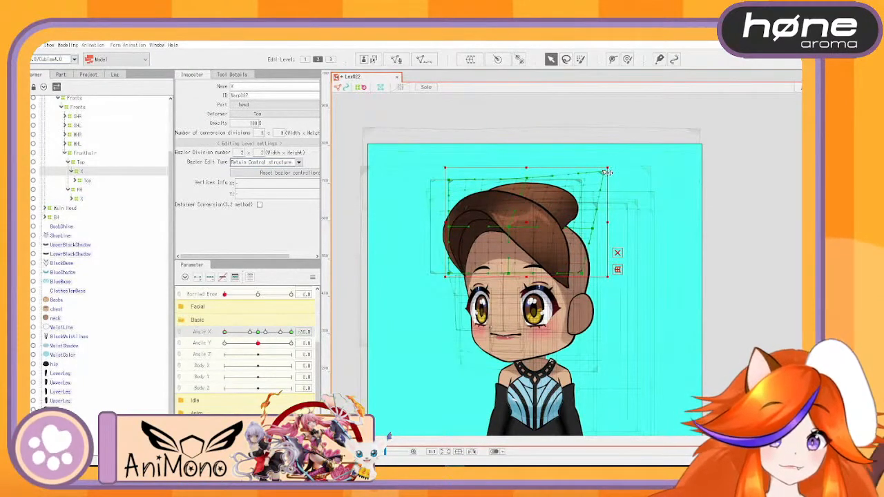
Lower the X deformer's upper-right corner and fine-tune its right edge and lower-right corner at Angle X -30, checking the head turn
drag(224, 332, 291, 333)
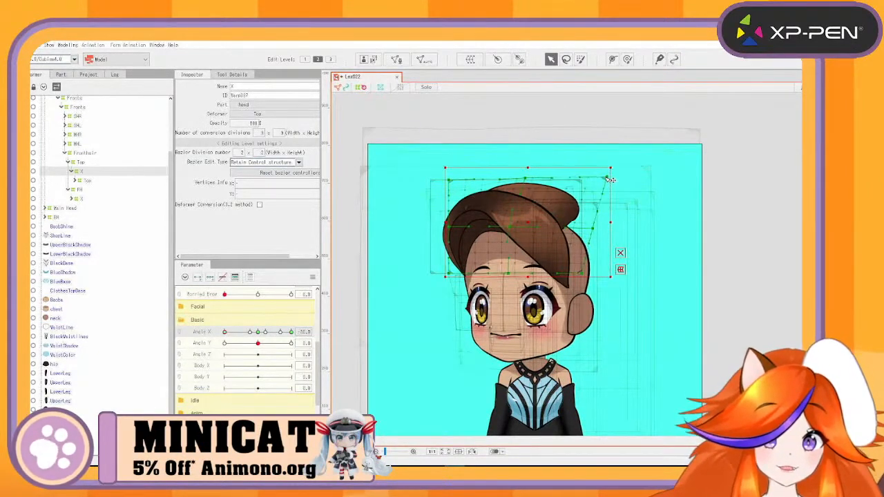
mouse_move(225, 333)
mouse_down()
mouse_move(265, 334)
mouse_move(215, 338)
mouse_up()
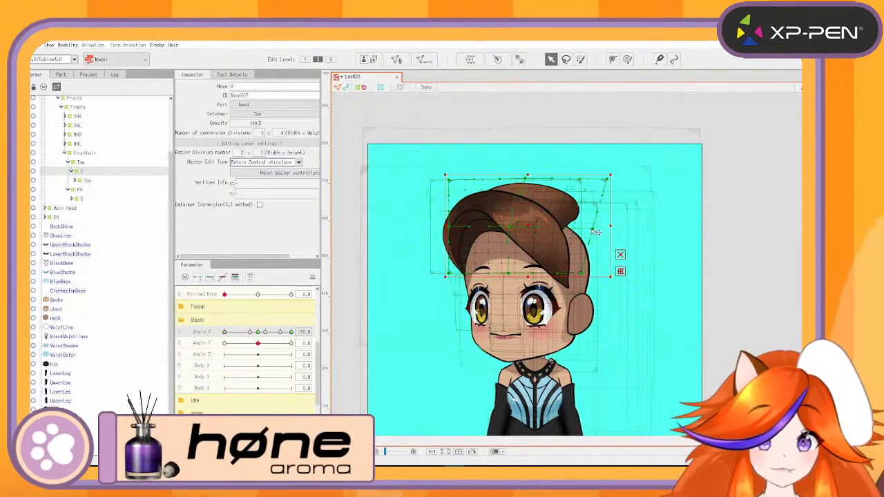
mouse_move(224, 332)
mouse_down()
mouse_move(256, 333)
mouse_move(223, 332)
mouse_up()
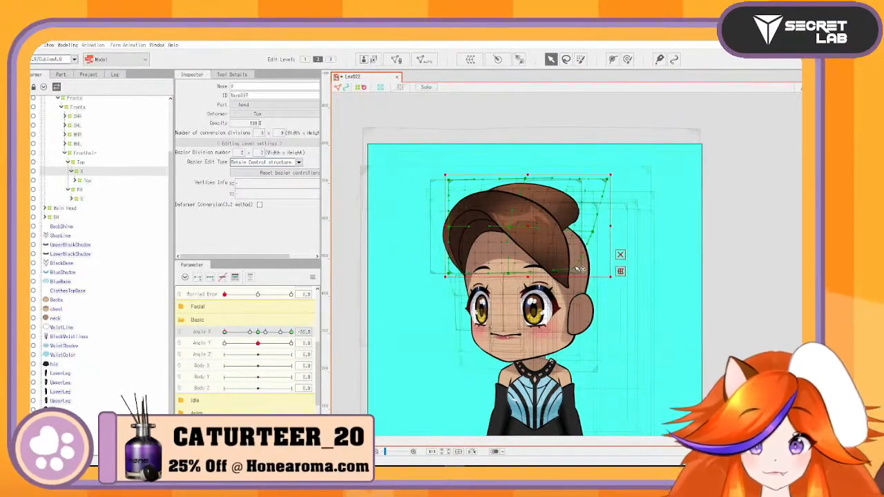
drag(577, 275, 577, 276)
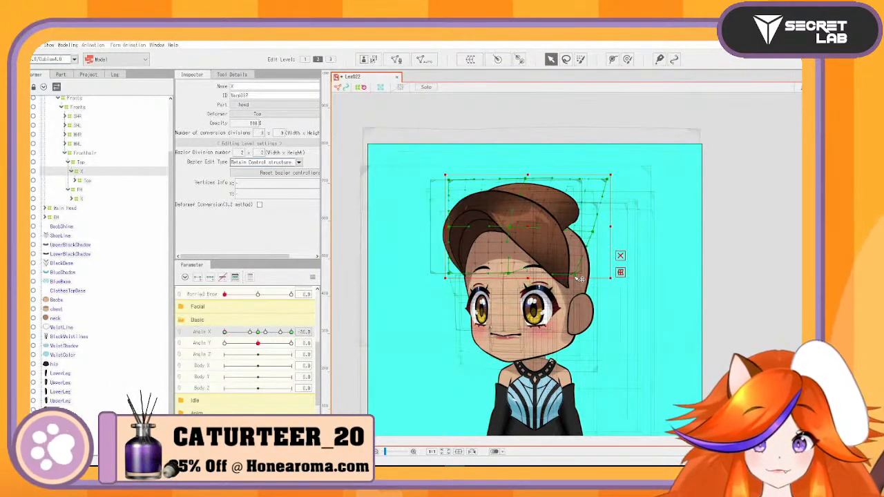
drag(574, 274, 573, 273)
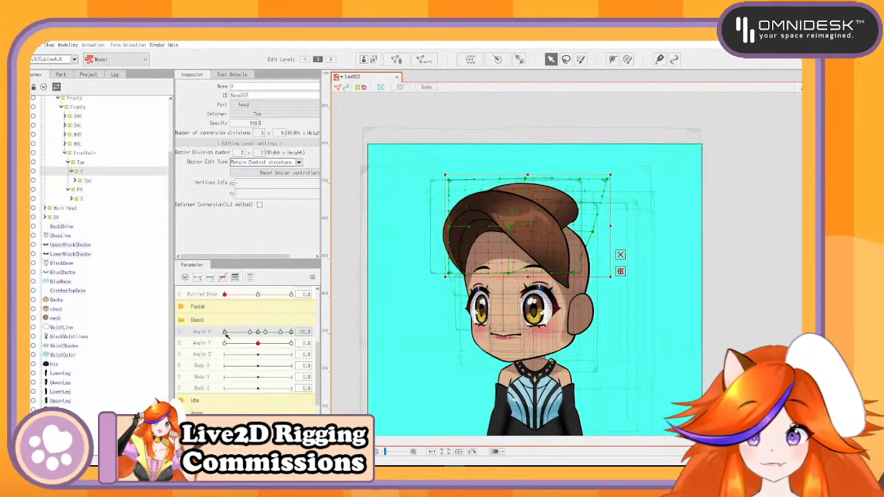
Nudge the X deformer's upper-left corner inward and its right middle point outward at Angle X -30, previewing the turn
mouse_move(226, 335)
mouse_down()
mouse_move(271, 334)
mouse_move(224, 335)
mouse_up()
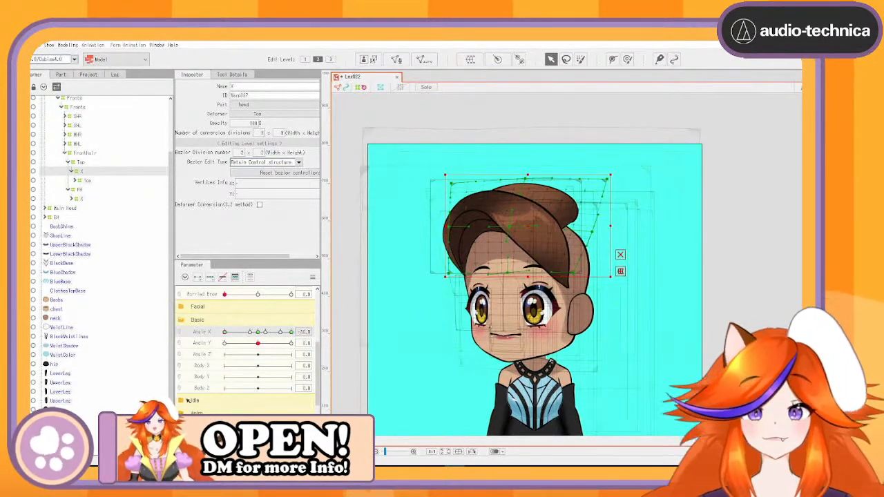
mouse_move(227, 334)
mouse_down()
mouse_move(255, 334)
mouse_move(224, 333)
mouse_up()
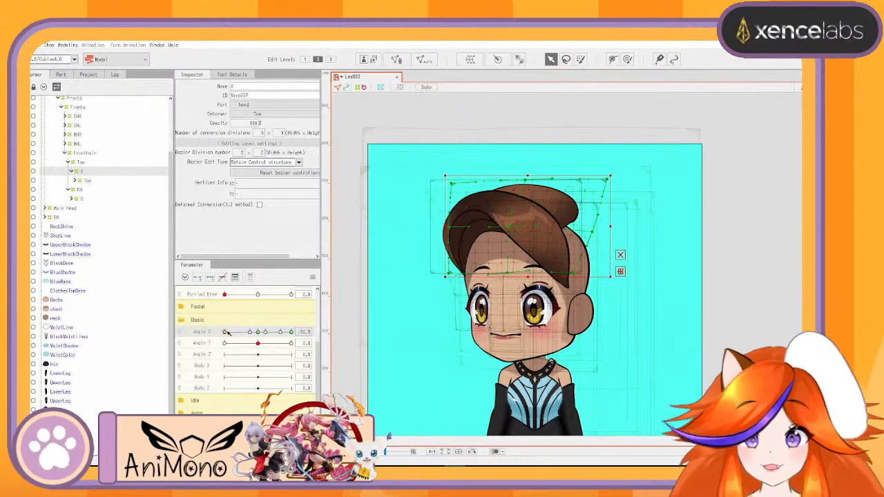
mouse_move(224, 332)
mouse_down()
mouse_move(310, 323)
mouse_move(217, 322)
mouse_move(261, 322)
mouse_move(223, 316)
mouse_up()
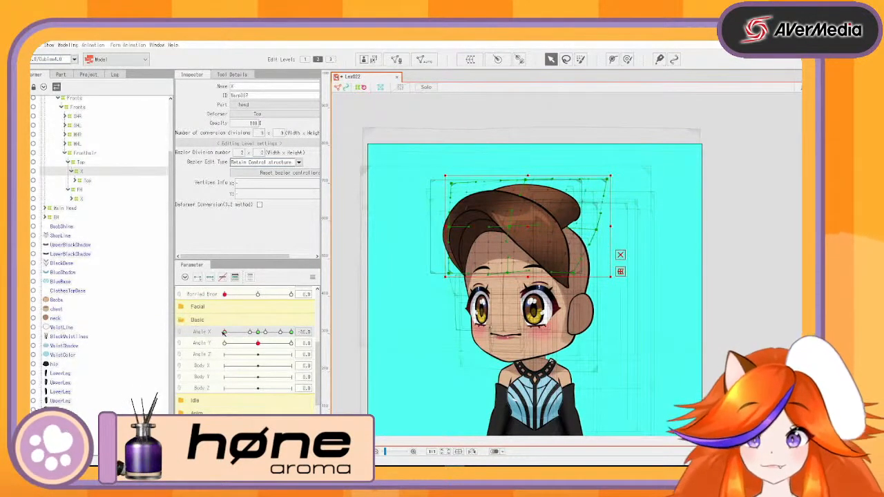
mouse_move(224, 343)
mouse_down()
mouse_move(245, 340)
mouse_move(233, 332)
mouse_move(259, 333)
mouse_move(213, 331)
mouse_up()
click(257, 343)
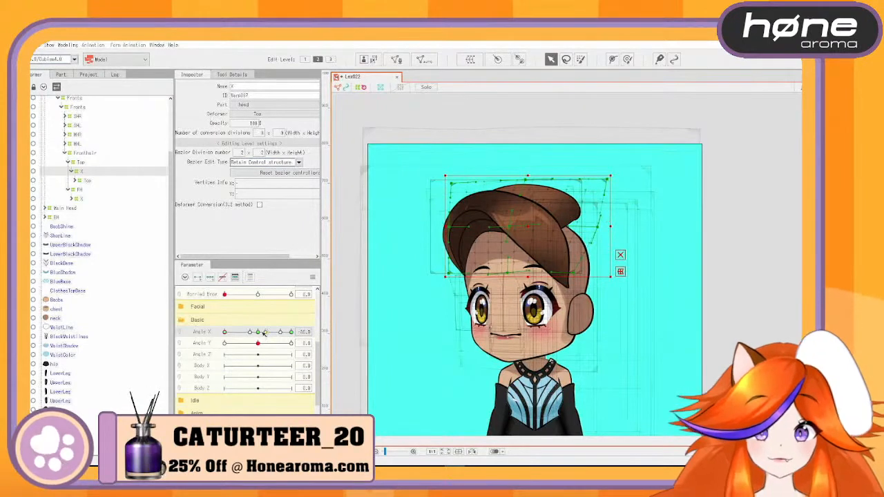
At Angle X 30, pull the X deformer's upper-left corner outward and squeeze its right half inward
drag(226, 333, 311, 330)
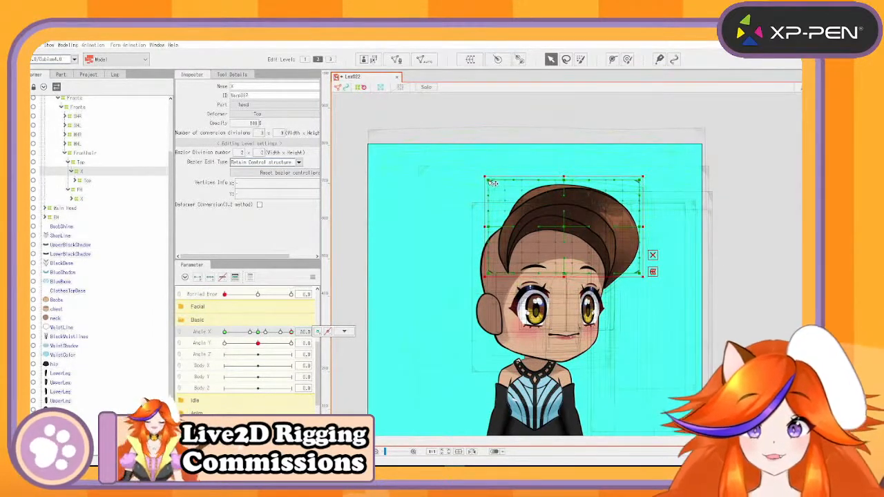
drag(489, 181, 473, 181)
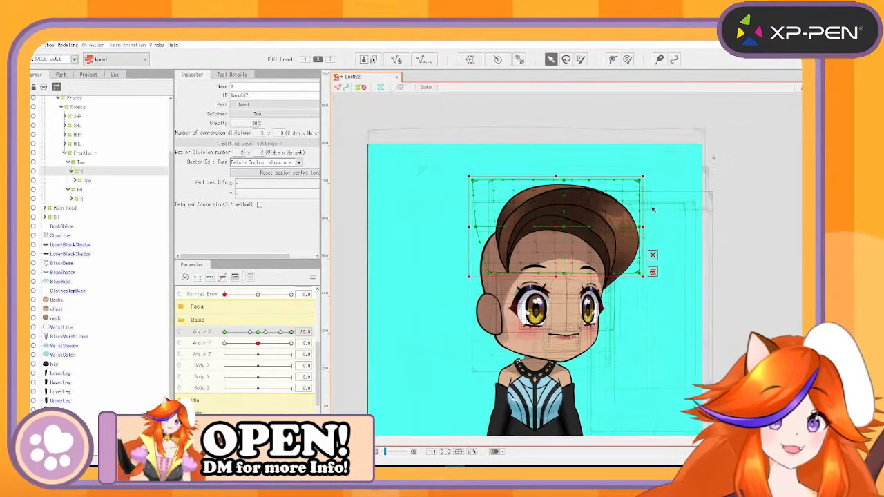
drag(712, 159, 546, 298)
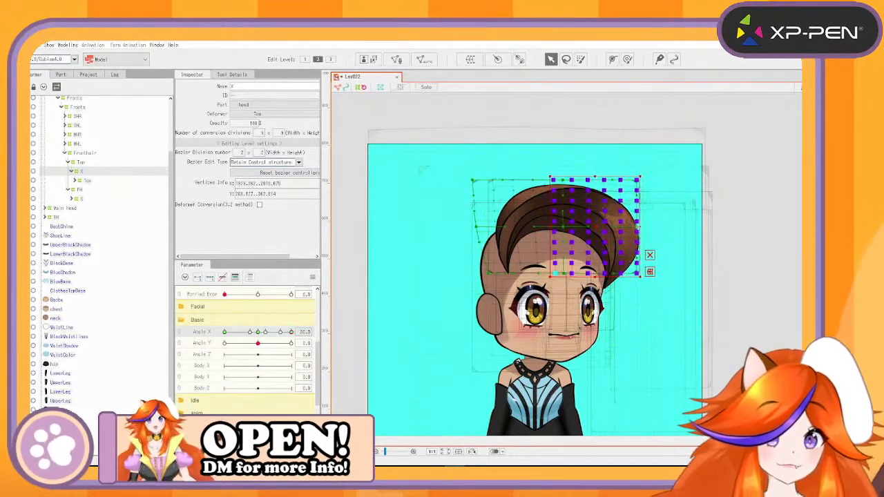
drag(637, 227, 630, 226)
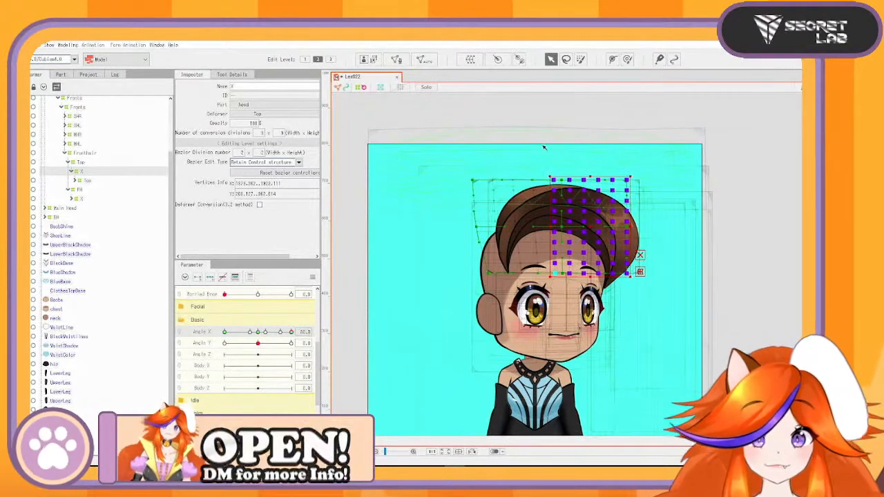
Shift the X deformer's top middle point to the left and its upper-left corner slightly outward and down at Angle X 30
drag(562, 180, 554, 181)
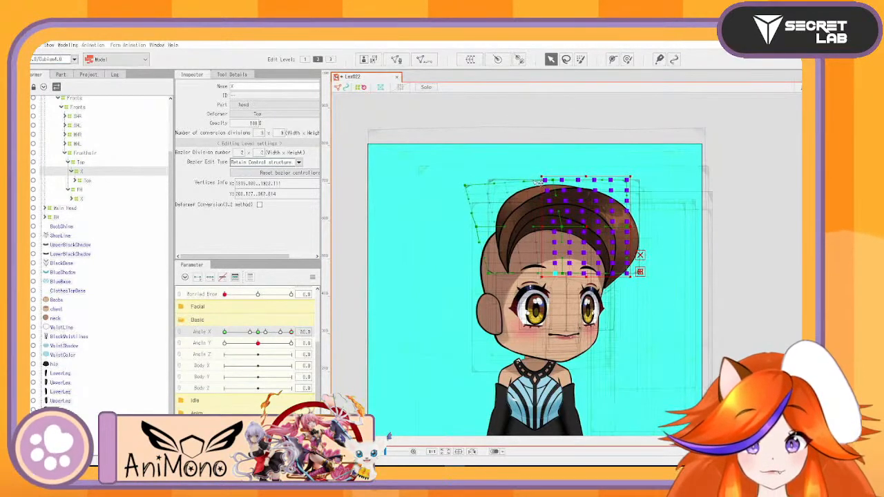
drag(555, 181, 549, 182)
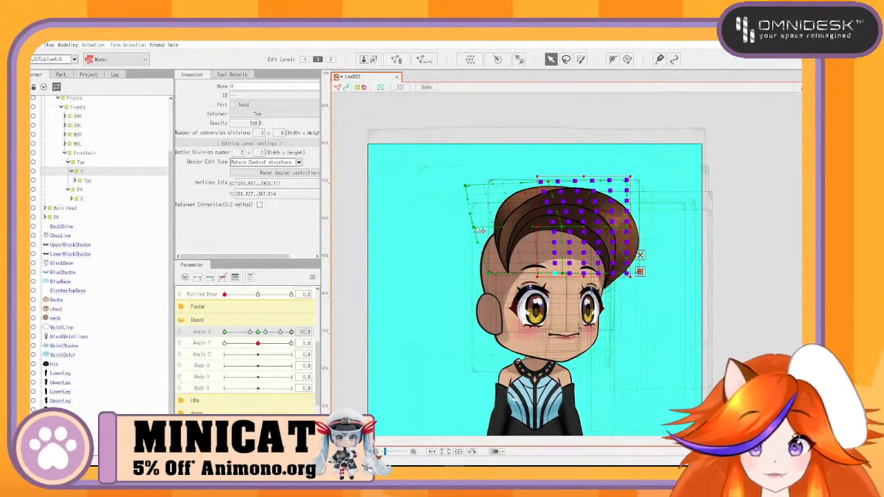
click(85, 181)
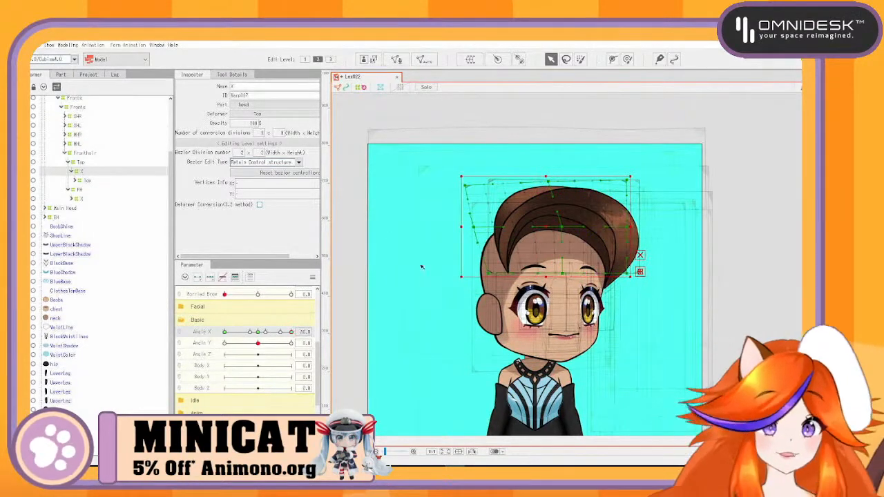
Hide the lower front hair by setting the FH deformer's opacity to 0%
click(80, 189)
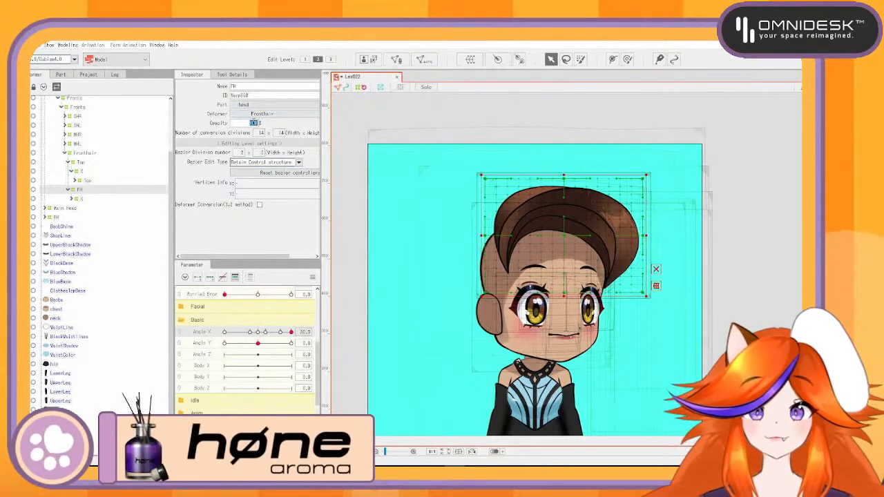
text(0)
key(Return)
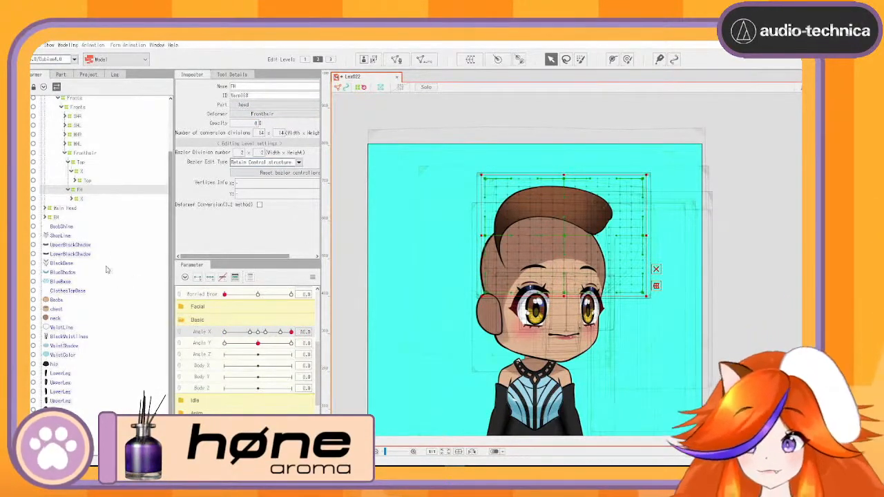
Slant the X deformer's right edge inward at the top and outward at the lower corner at Angle X 30, comparing with -30
click(80, 171)
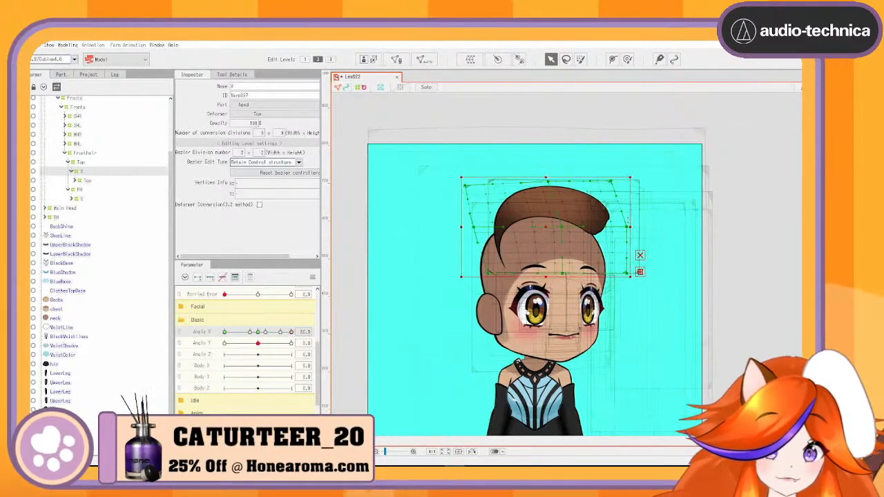
drag(634, 227, 619, 225)
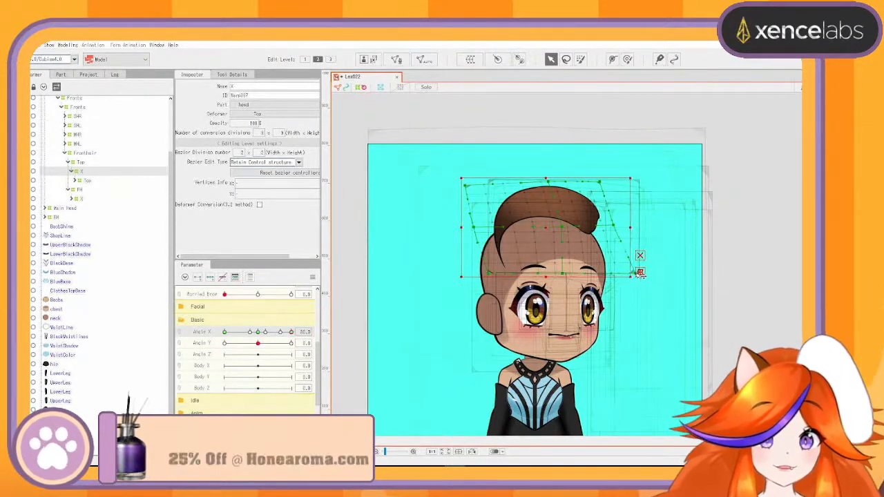
drag(633, 277, 641, 276)
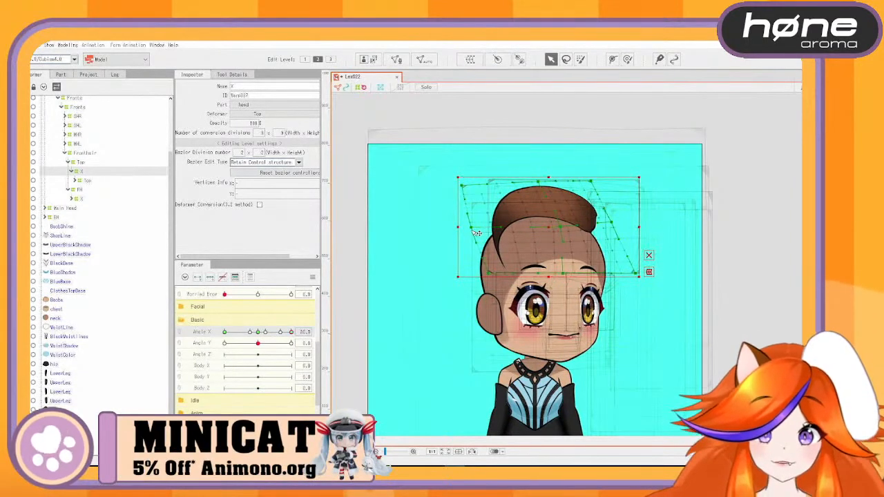
drag(291, 334, 213, 332)
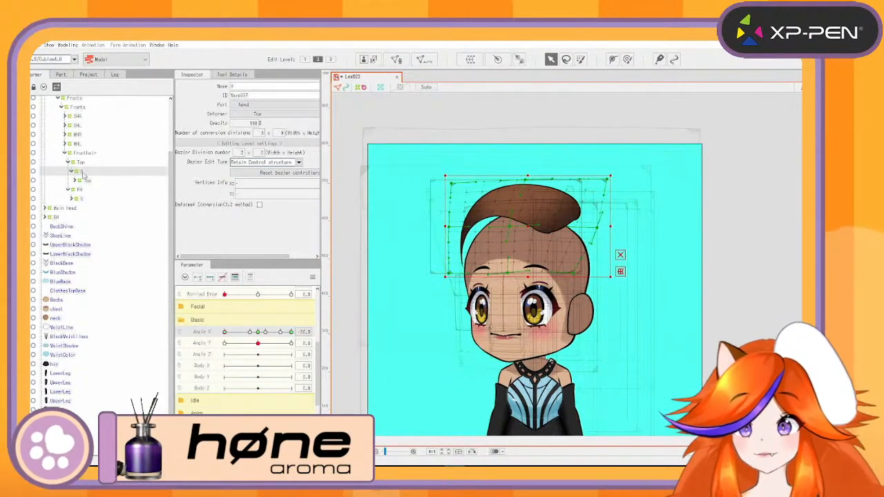
mouse_move(228, 334)
mouse_down()
mouse_move(255, 337)
mouse_move(221, 343)
mouse_up()
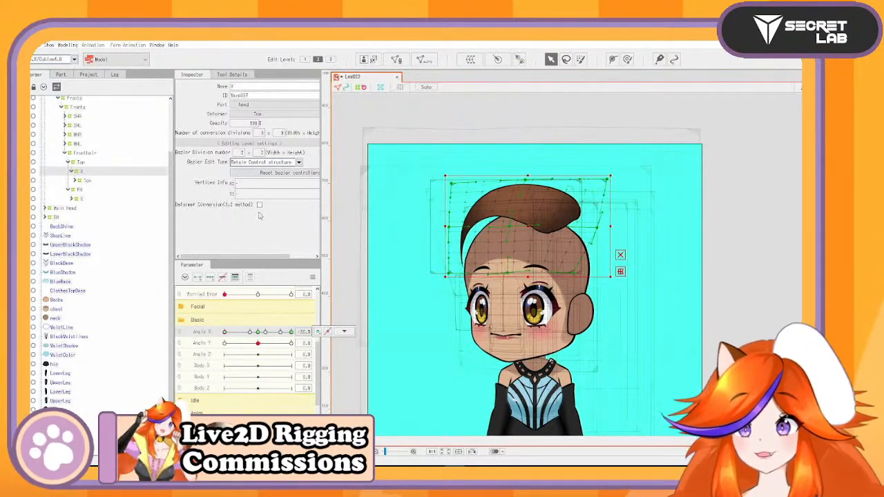
Restore the FH deformer's opacity to 100% and return the head to Angle X 30
click(80, 191)
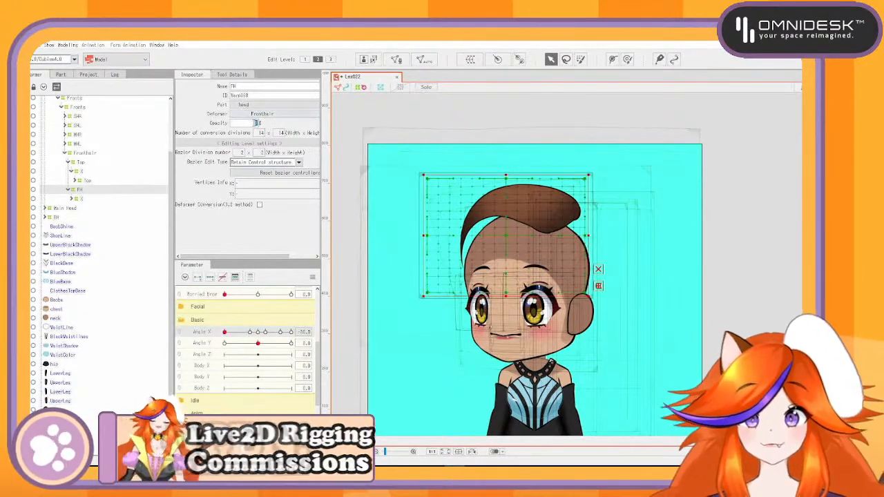
key(Return)
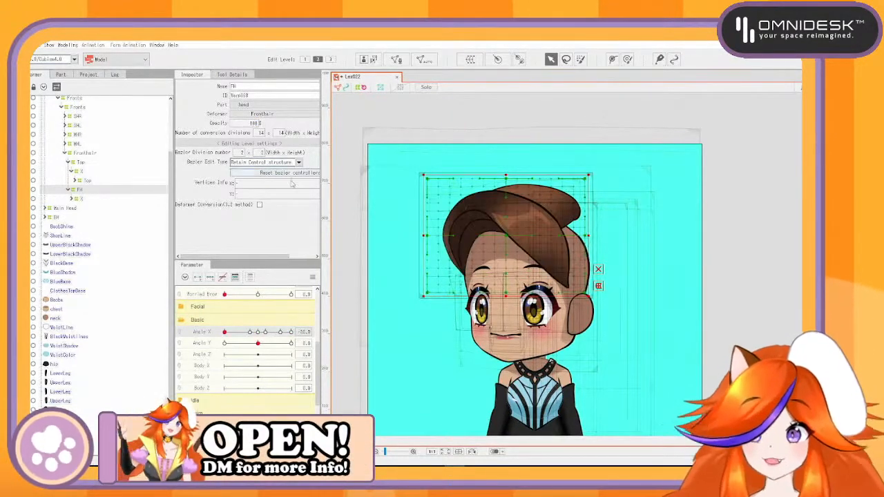
drag(225, 332, 312, 330)
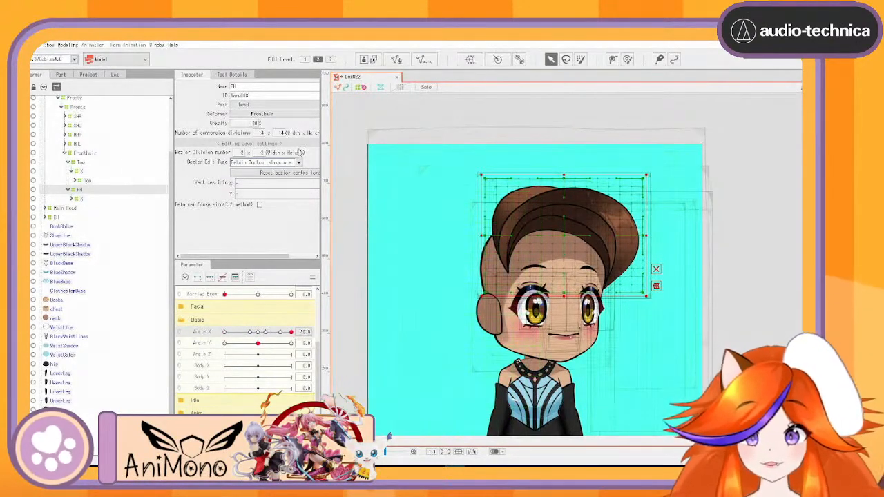
Fine-tune the X deformer's top middle point and pull its upper-left corner further outward at Angle X 30, previewing the turn
drag(566, 178, 564, 174)
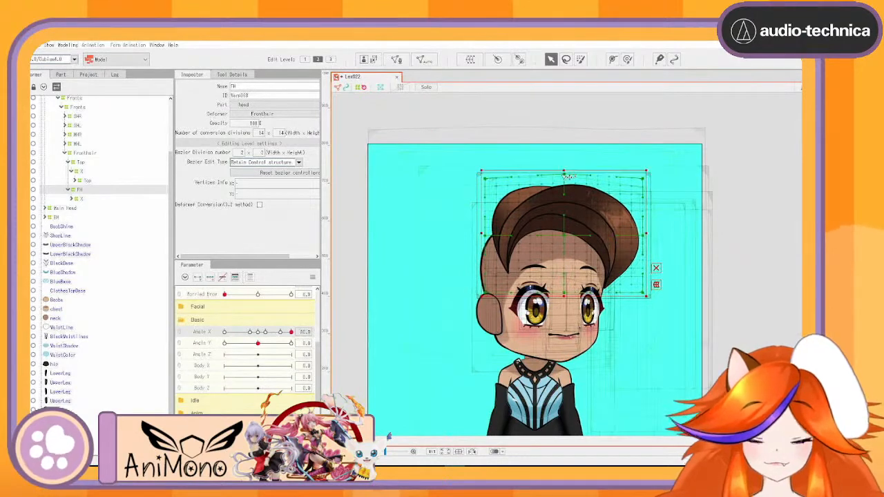
click(89, 171)
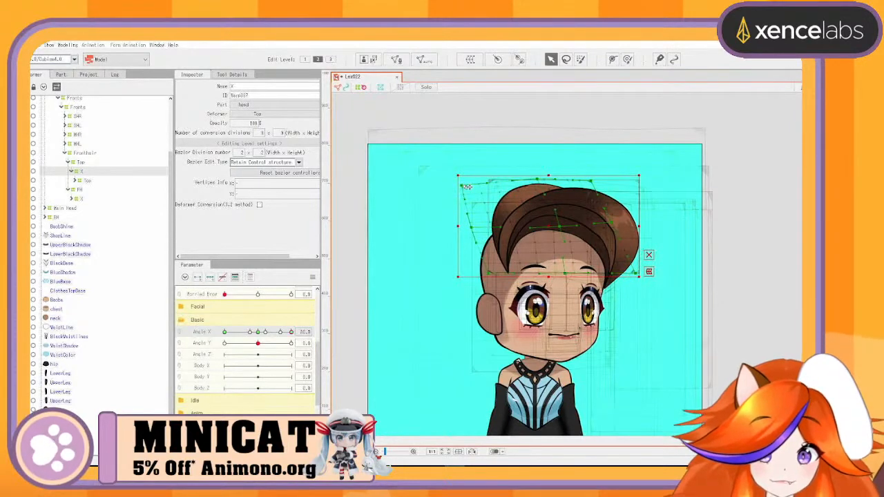
drag(291, 332, 316, 327)
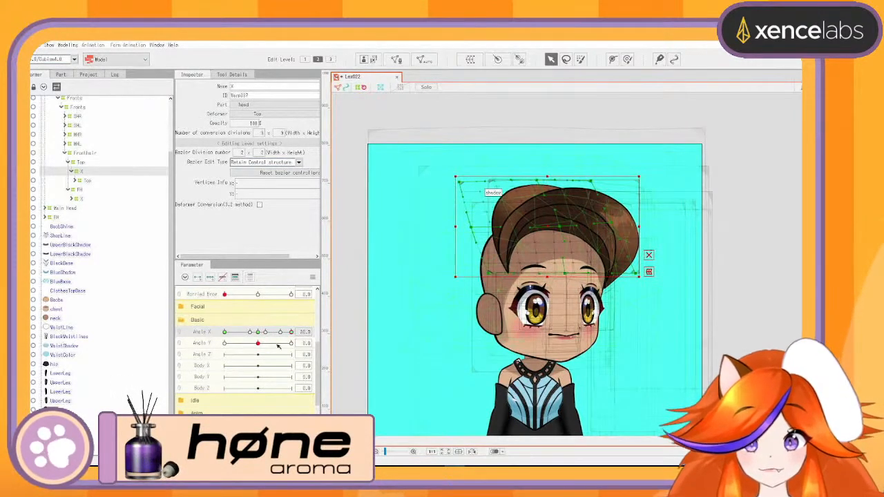
mouse_move(291, 332)
mouse_down()
mouse_move(248, 332)
mouse_move(290, 333)
mouse_up()
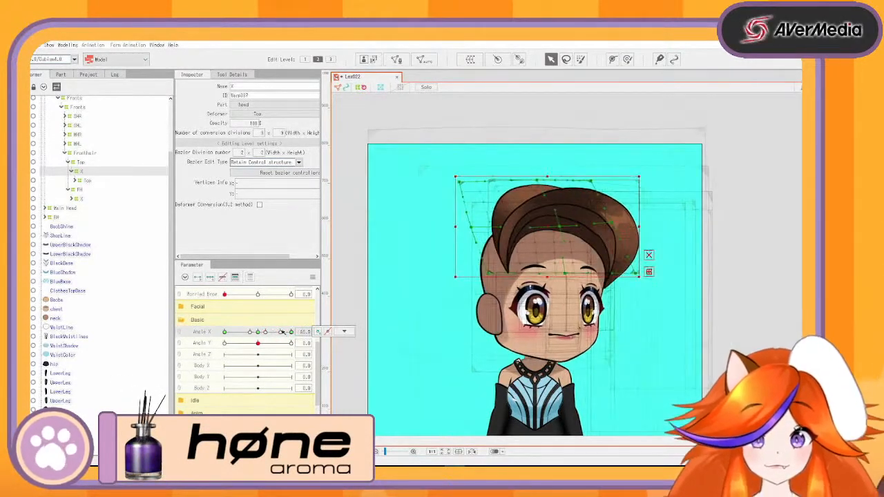
click(344, 332)
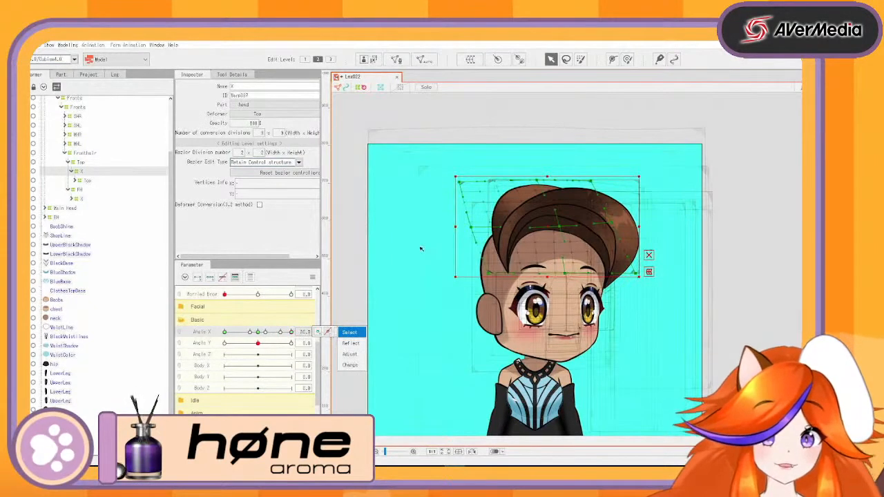
drag(457, 179, 452, 178)
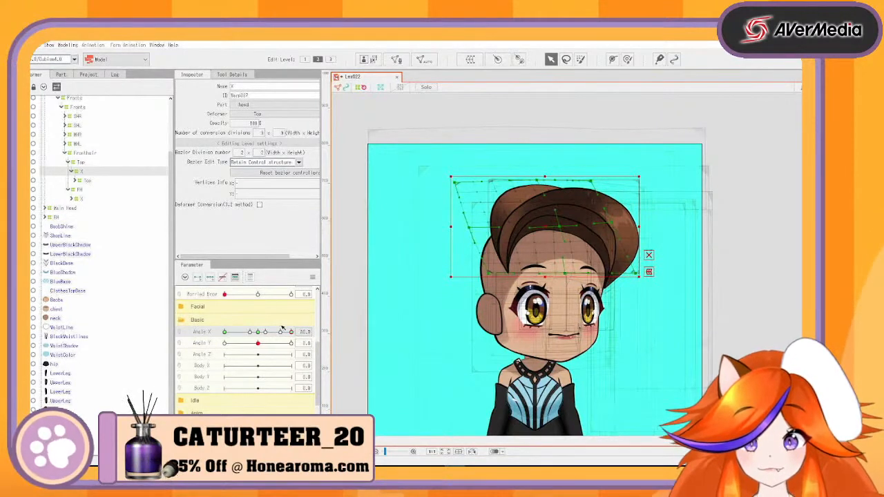
drag(291, 332, 317, 320)
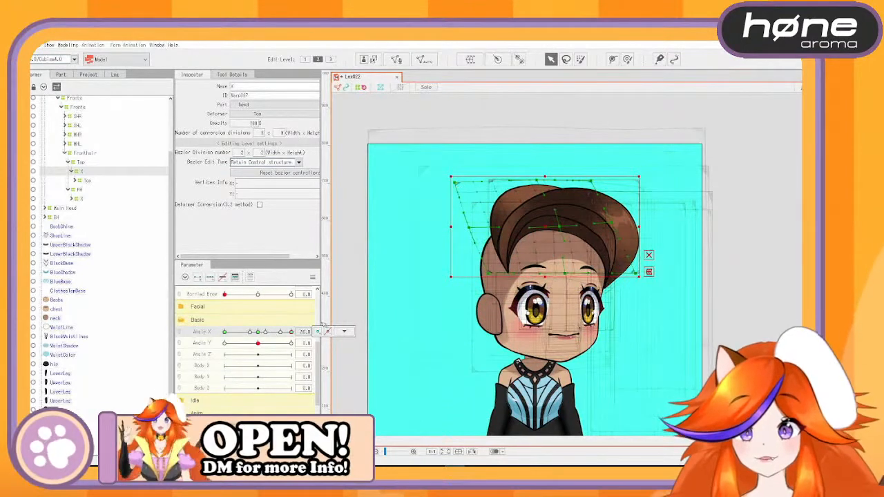
With Angle X back at 0, lower the X deformer's top edge at Angle Y 30 to flatten the top hair
drag(293, 336, 261, 334)
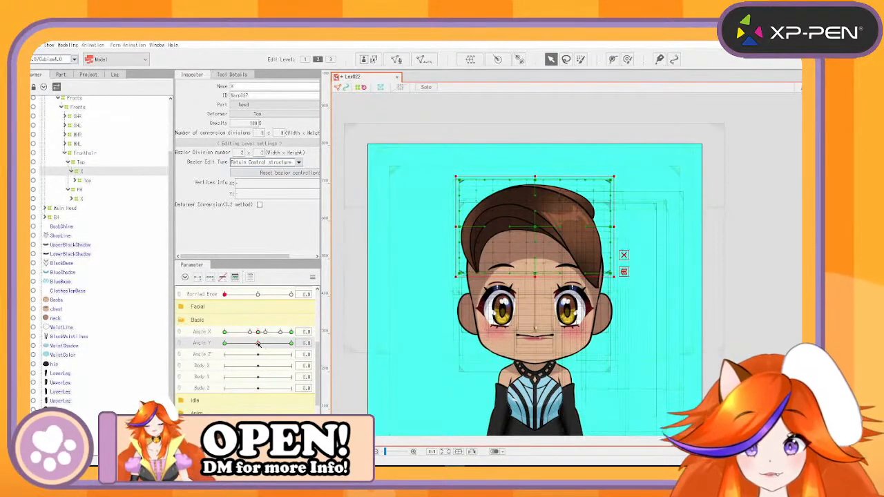
drag(257, 343, 291, 344)
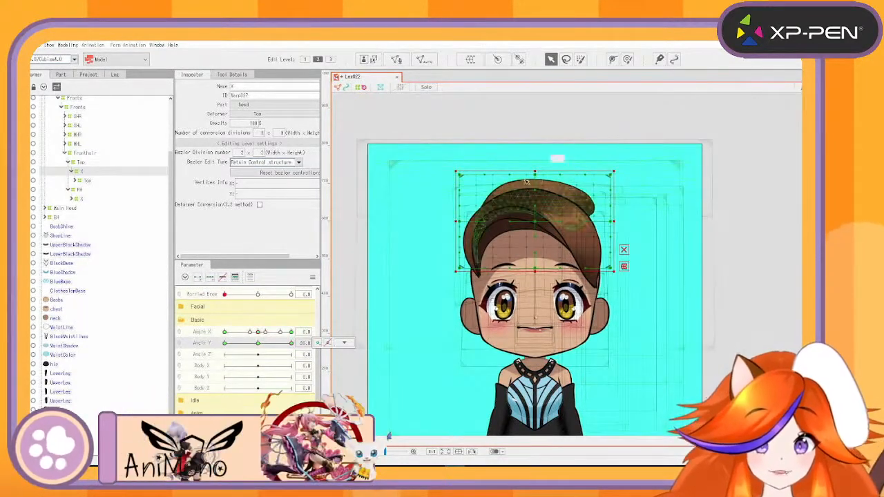
drag(534, 171, 535, 194)
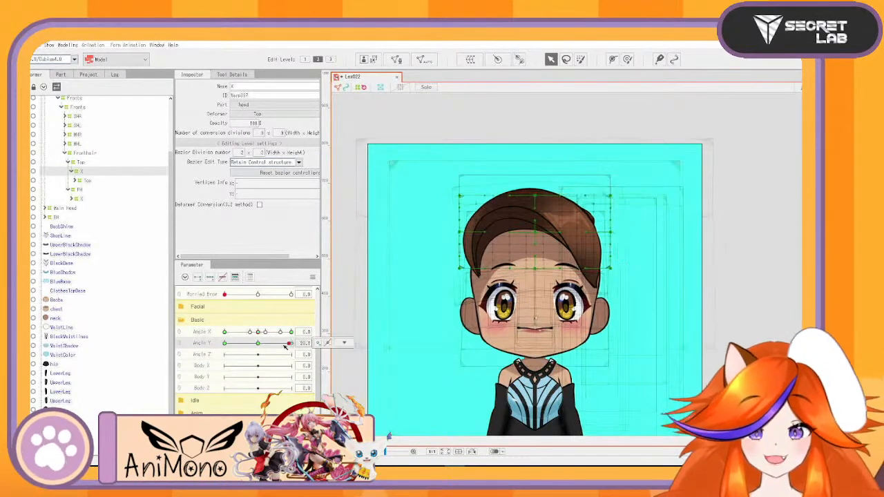
At Angle Y -30, stretch the X deformer's top edge upward and shift the whole deformer slightly down
drag(291, 343, 187, 383)
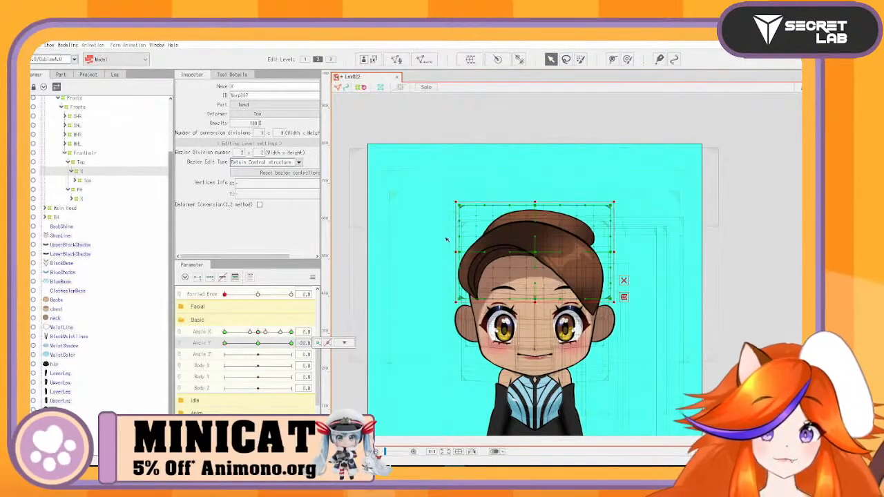
drag(543, 206, 539, 191)
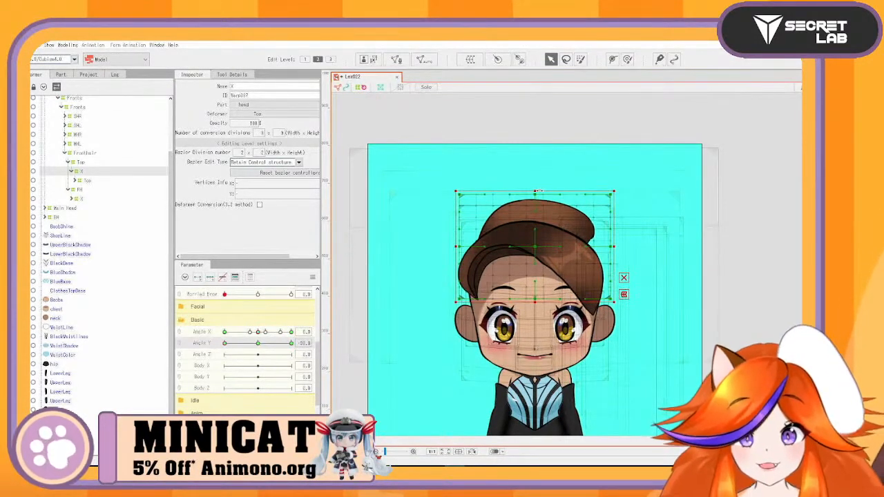
mouse_move(539, 251)
mouse_down()
mouse_move(537, 267)
mouse_move(536, 252)
mouse_up()
key(ctrl+z)
key(ctrl+y)
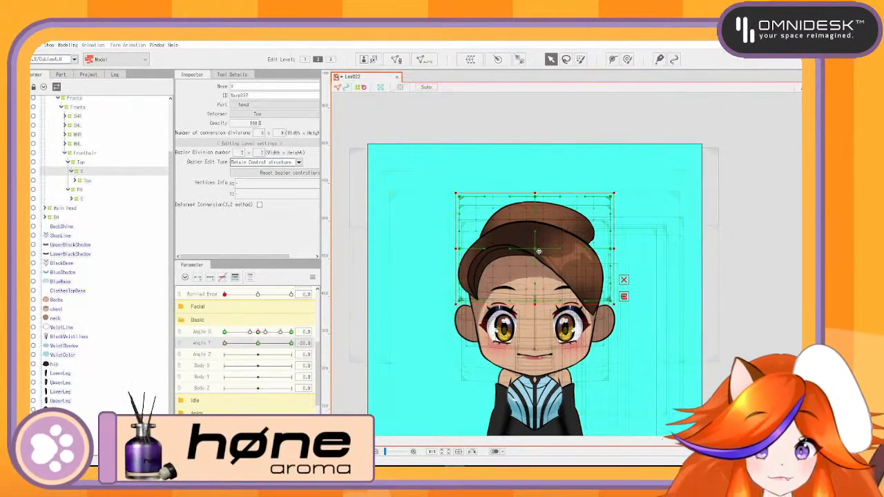
At Angle Y 30, pull the X deformer's upper-right corner and right middle point inward, checking the tilt against Angle Y -30
drag(225, 345, 293, 344)
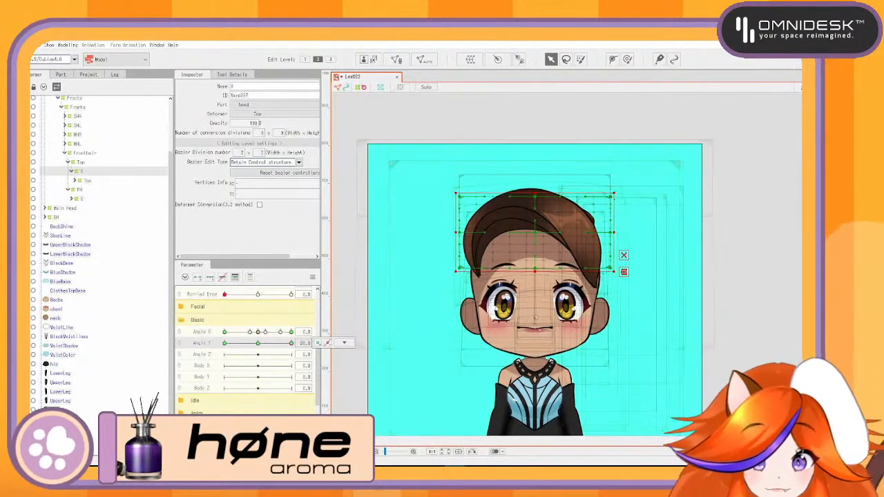
drag(611, 198, 606, 203)
drag(610, 233, 607, 236)
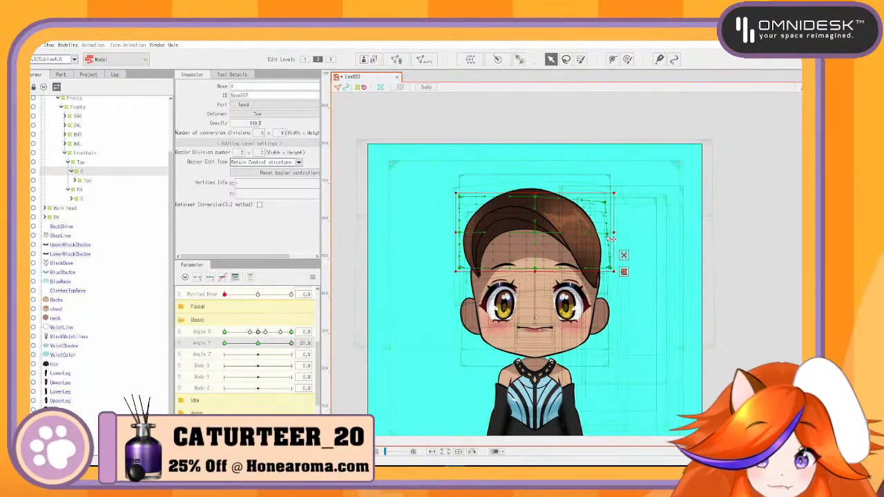
drag(291, 343, 209, 377)
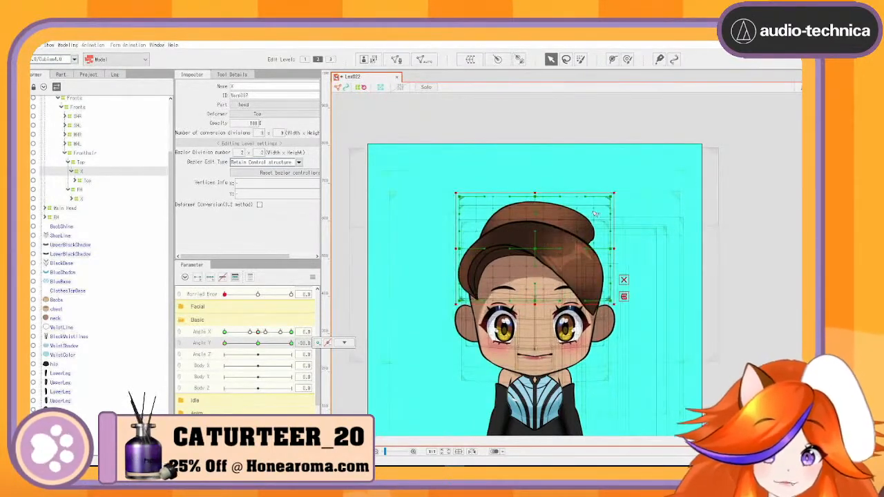
drag(223, 344, 380, 337)
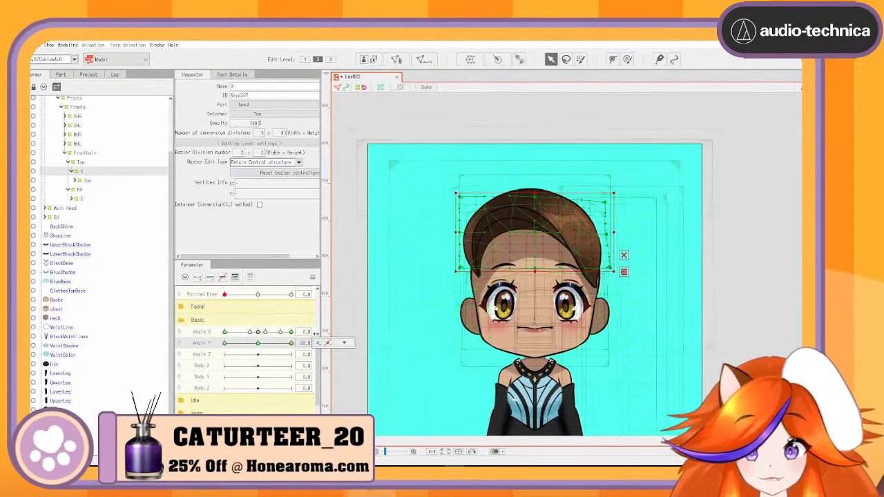
Set the FH deformer's opacity to 0 to inspect the top hair behind it, and undo the change
click(80, 189)
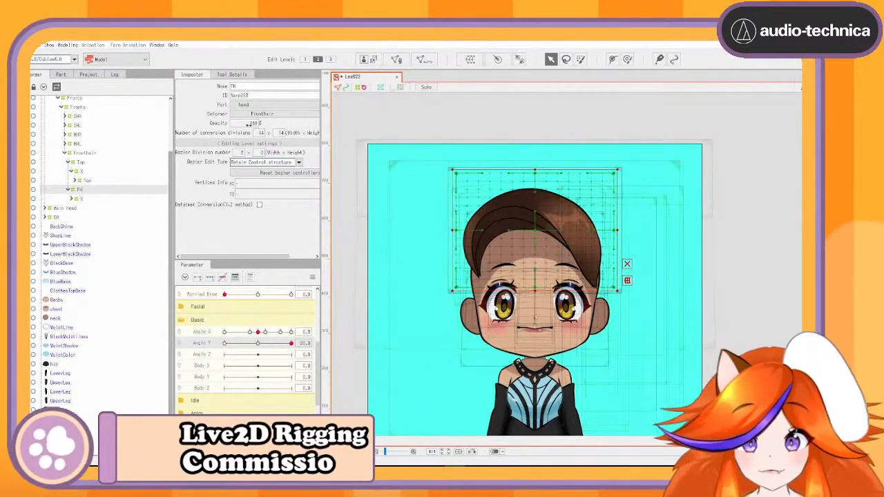
text(0)
key(Return)
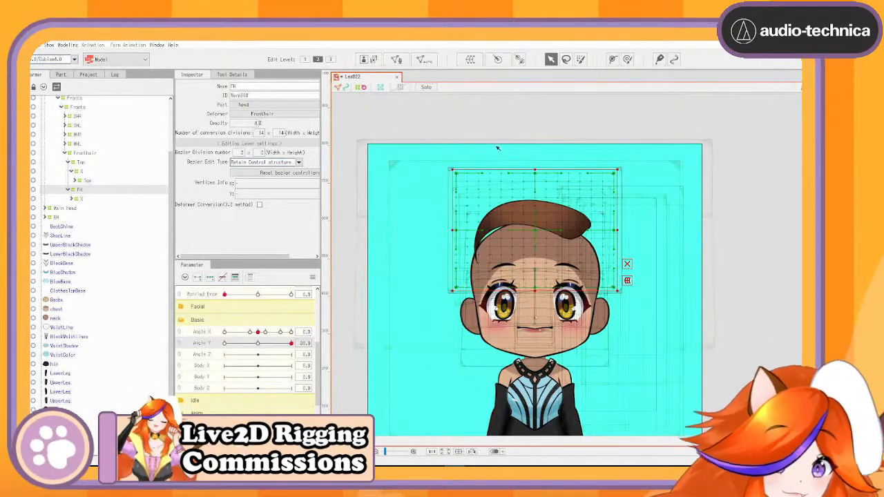
key(ctrl+z)
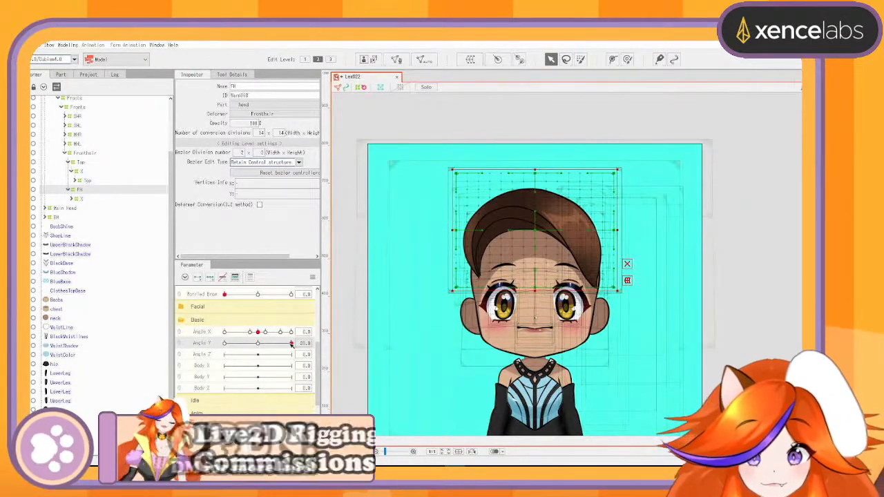
At Angle X -30 and Angle Y -30, nudge the upper-left corner of the X deformer under Top slightly inward
mouse_move(301, 343)
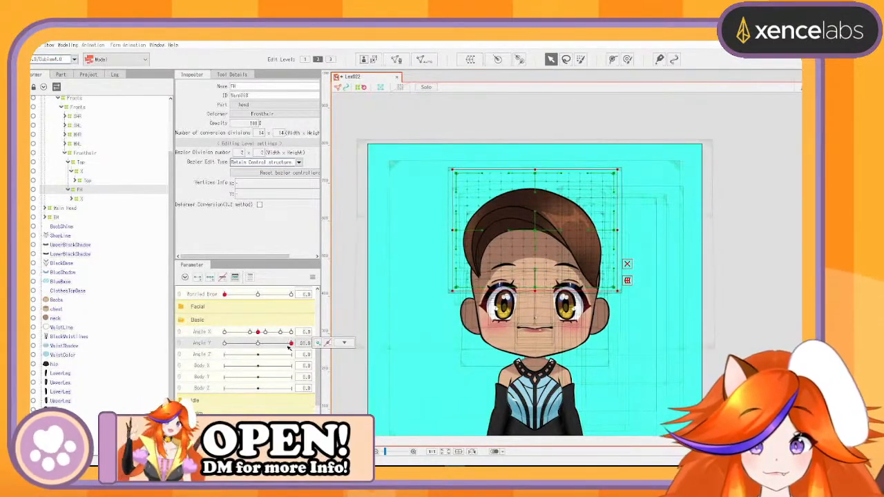
drag(288, 345, 208, 376)
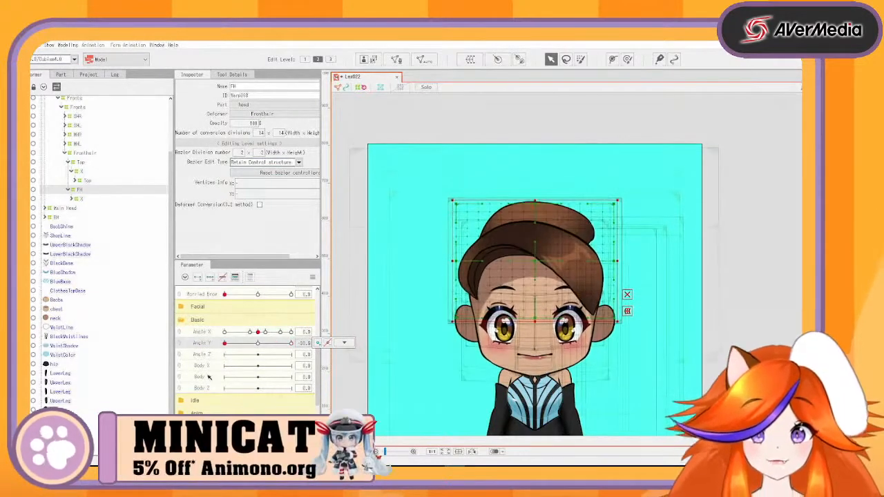
drag(266, 320, 153, 328)
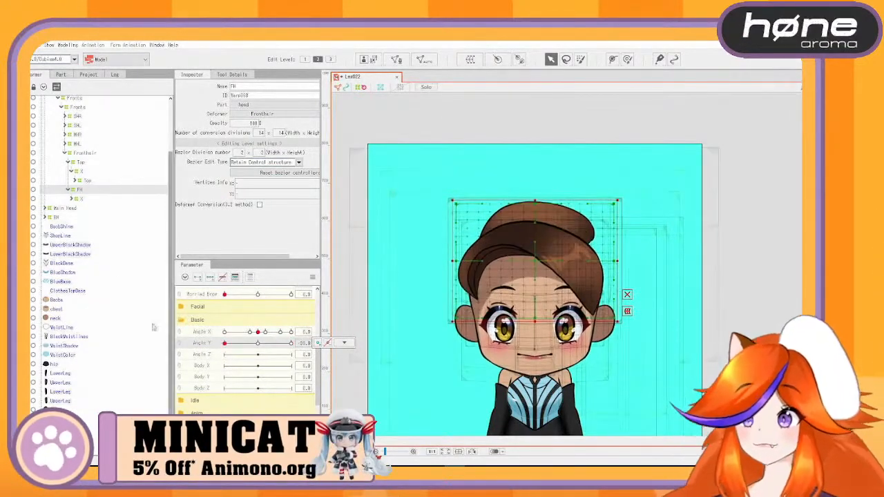
click(89, 201)
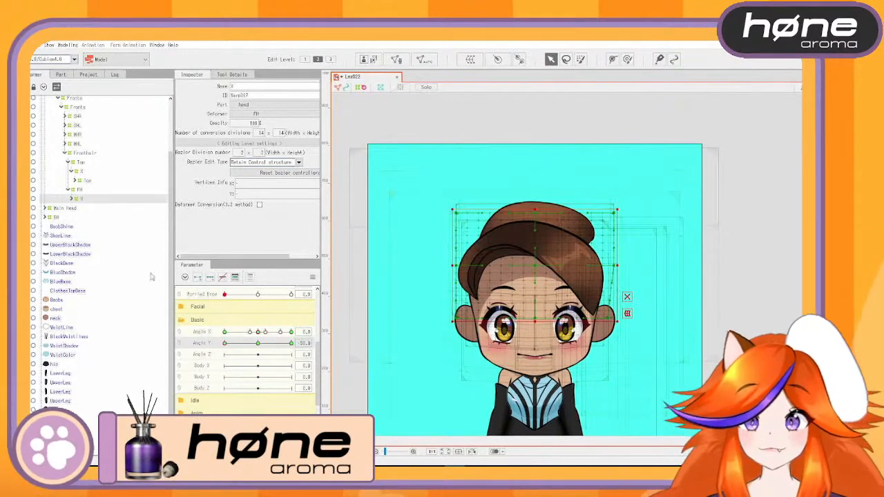
drag(251, 332, 221, 334)
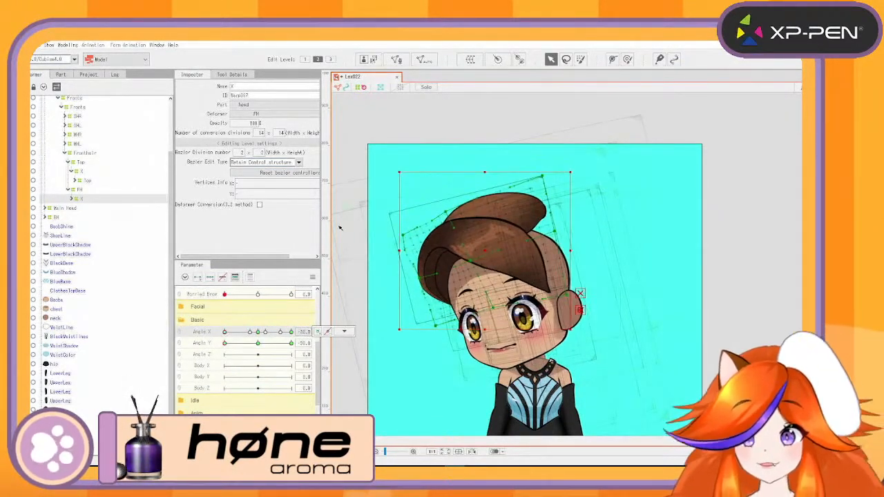
click(83, 171)
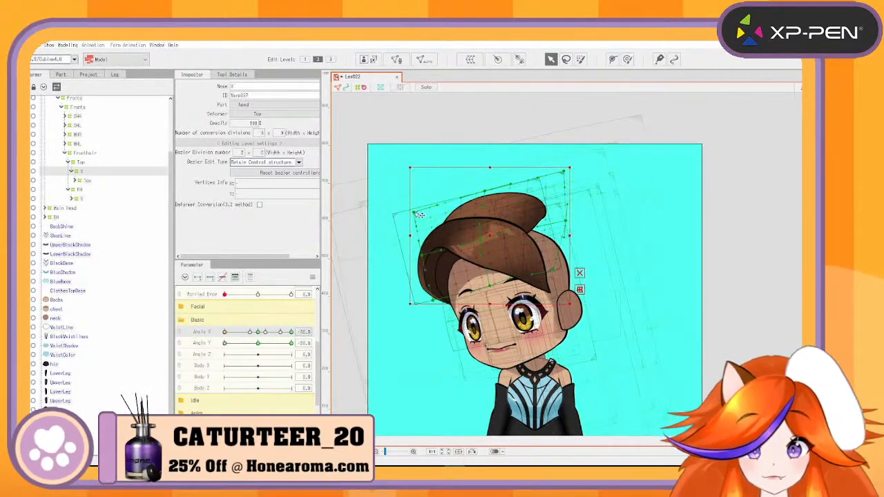
drag(415, 213, 418, 217)
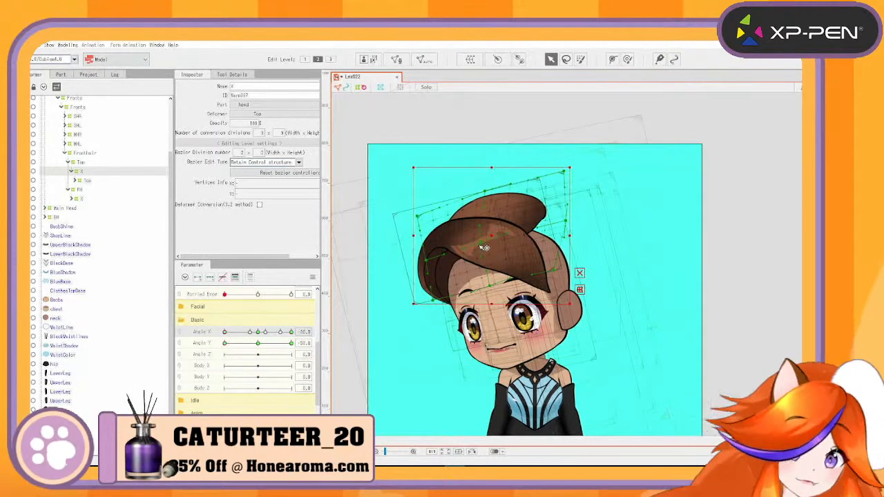
At Angle X -30 and Angle Y 30, rotate the Top hair's X deformer slightly clockwise, lower its top edge, and fine-tune its position
scroll(71, 207, up, 3)
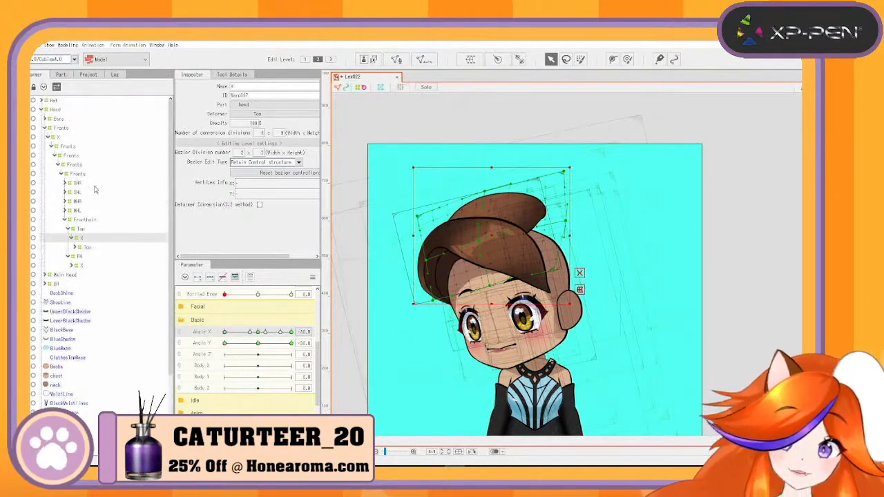
click(58, 137)
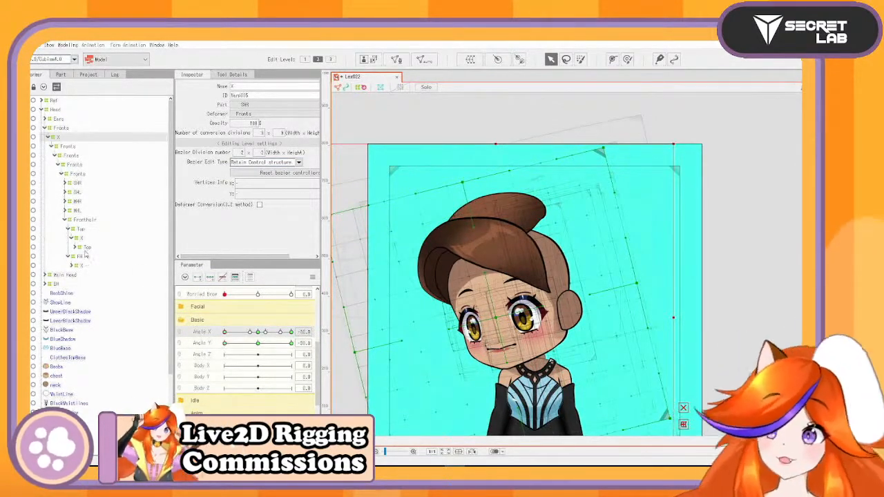
click(84, 239)
drag(227, 344, 306, 332)
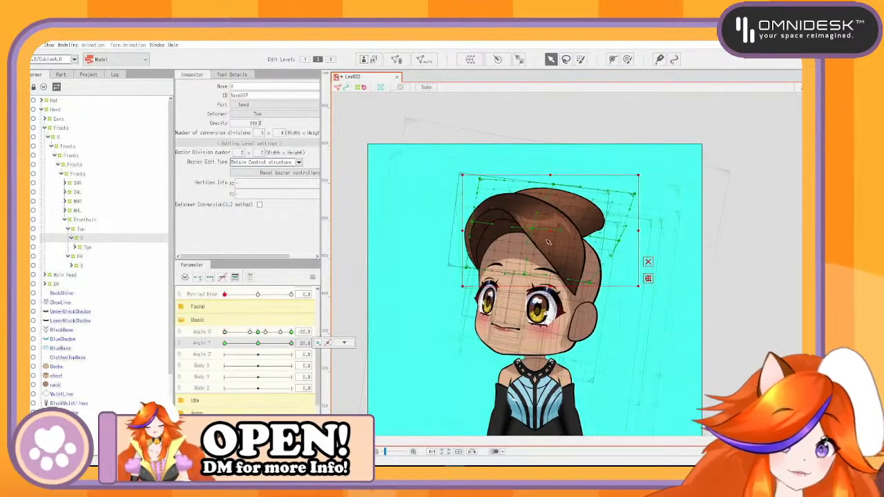
drag(640, 174, 646, 183)
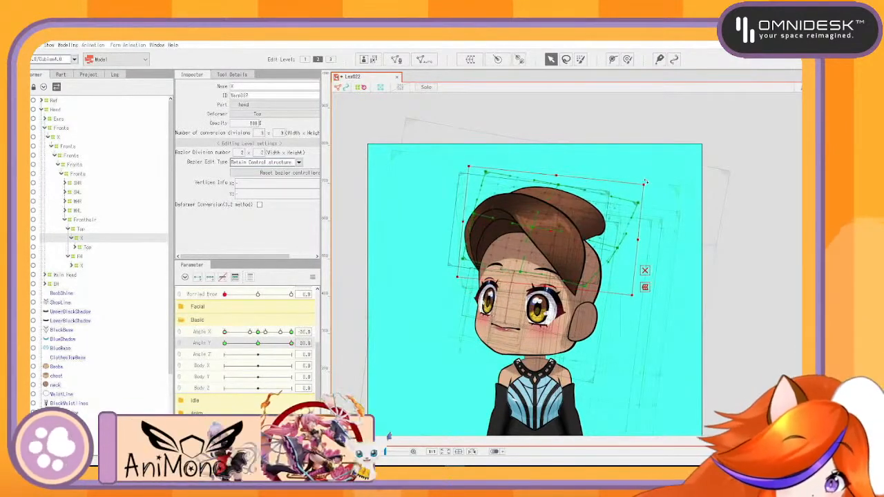
drag(549, 234, 551, 240)
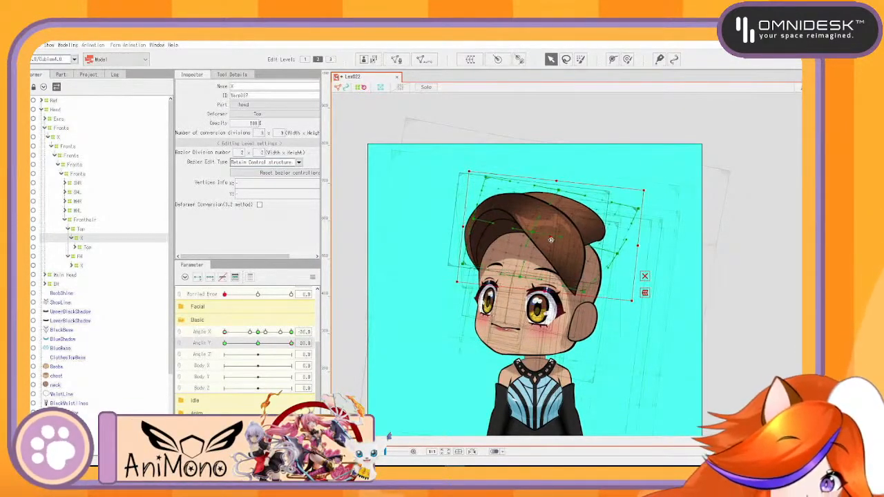
drag(557, 182, 558, 197)
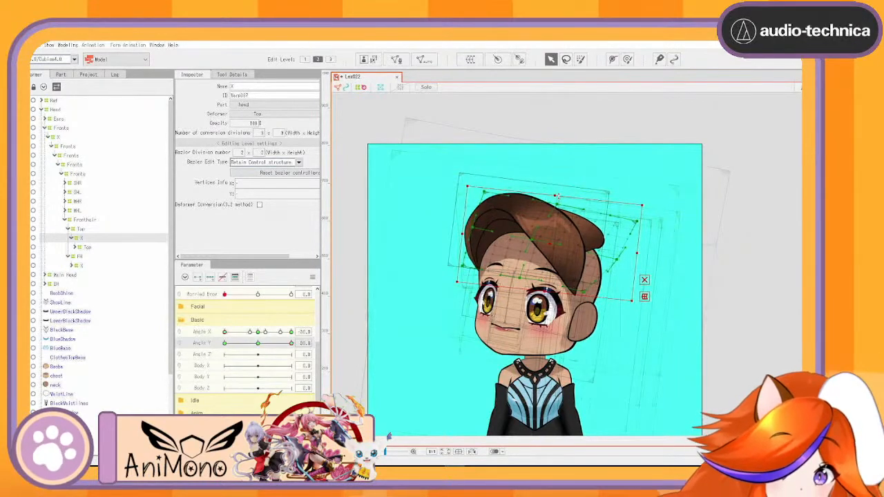
click(293, 343)
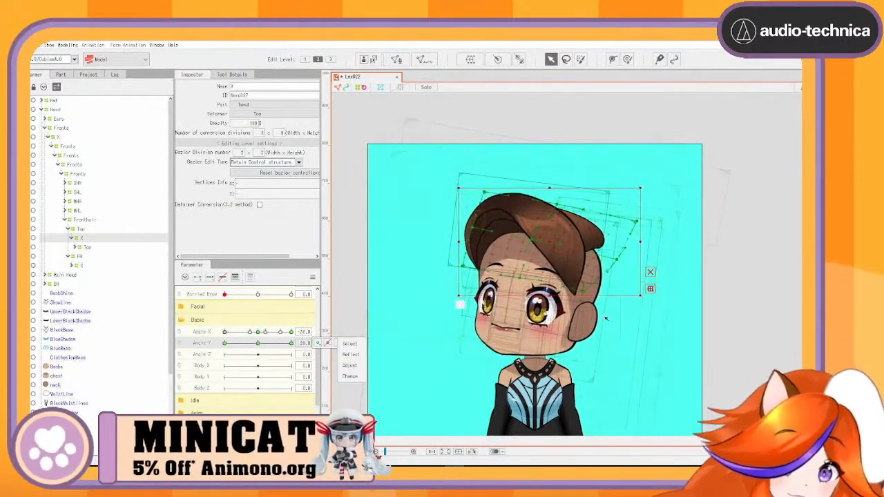
drag(544, 244, 548, 241)
drag(293, 344, 316, 349)
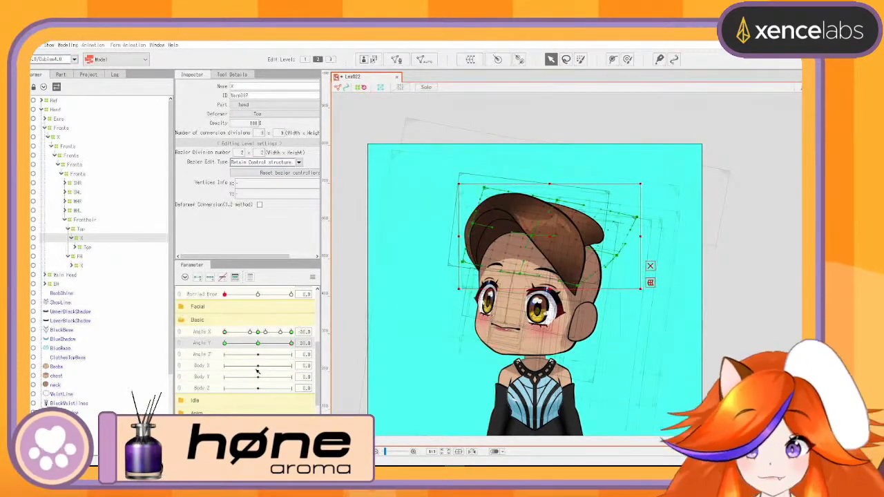
Nudge the X deformer's upper-left corner further inward at Angle X -30 and Angle Y -30, comparing the pose with Angle Y 30
drag(291, 343, 196, 369)
drag(225, 344, 209, 377)
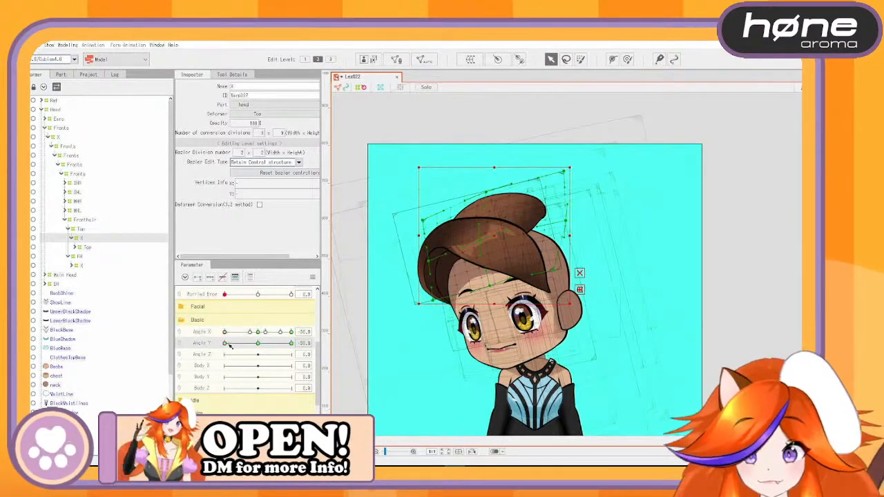
drag(229, 345, 314, 333)
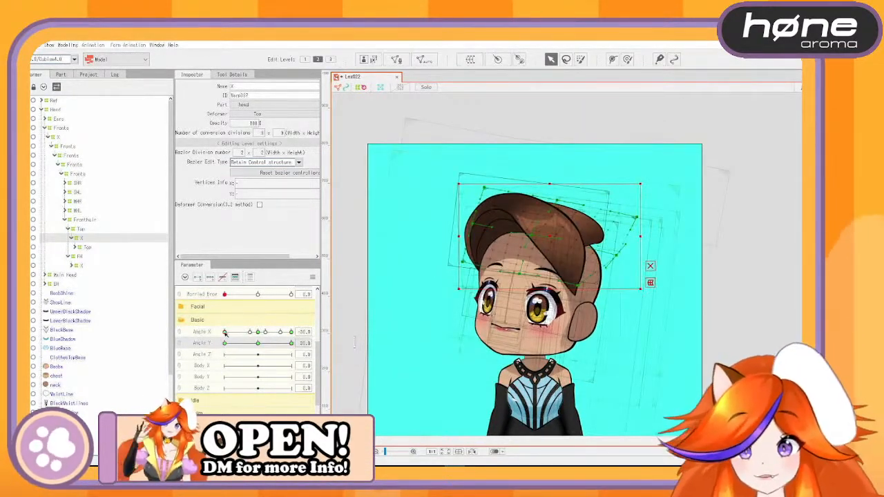
At Angle X 30 and Angle Y 30, pull the X deformer's left-side points and top middle point downward to flatten the top hair
drag(224, 332, 320, 313)
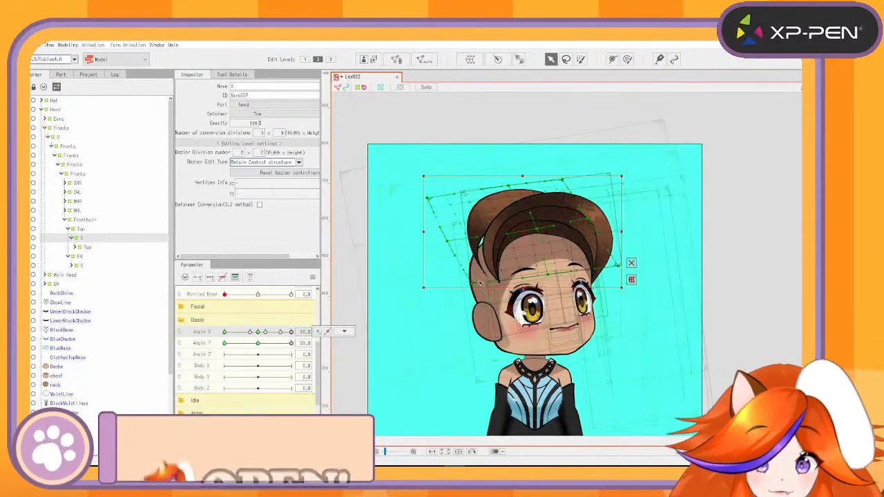
drag(486, 288, 488, 292)
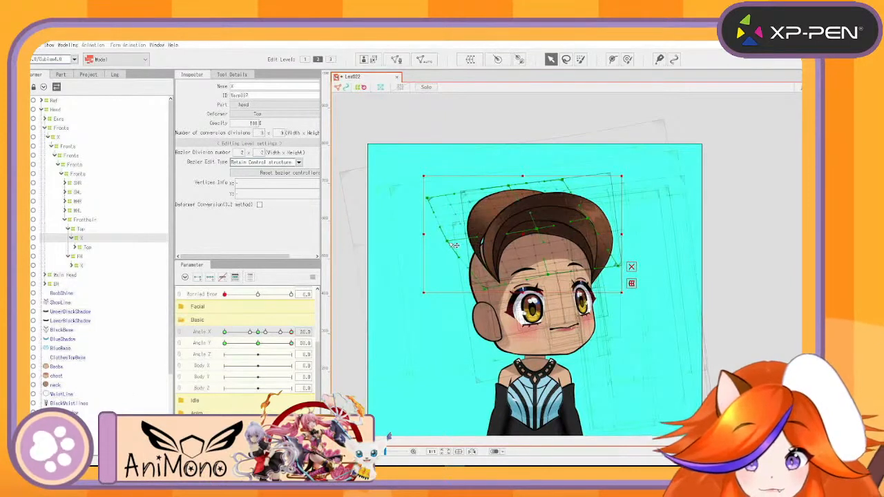
drag(448, 242, 457, 254)
drag(427, 199, 433, 215)
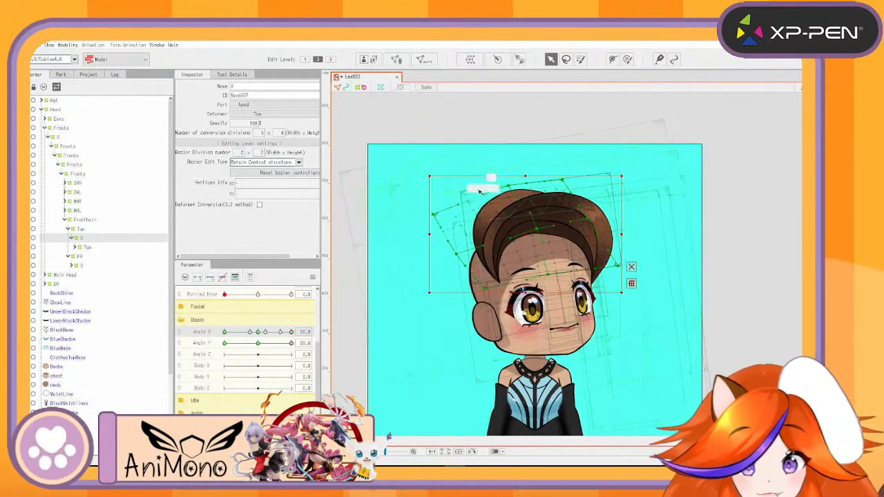
drag(509, 186, 506, 195)
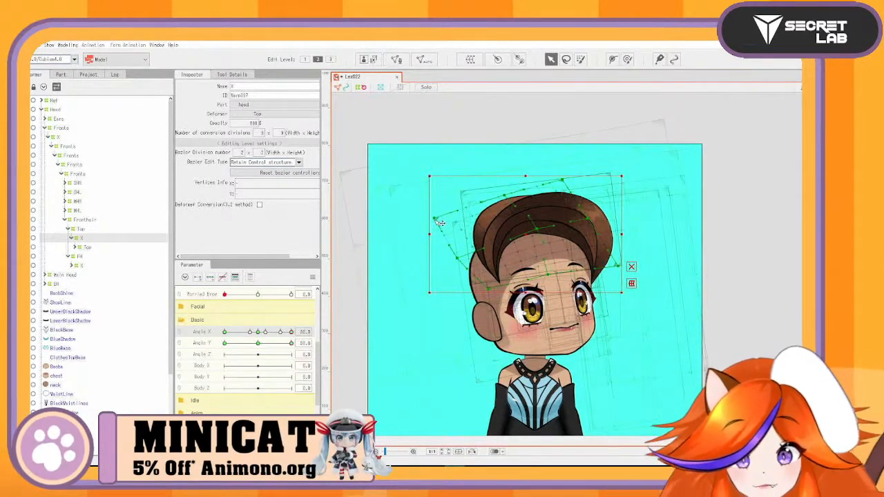
drag(438, 226, 438, 225)
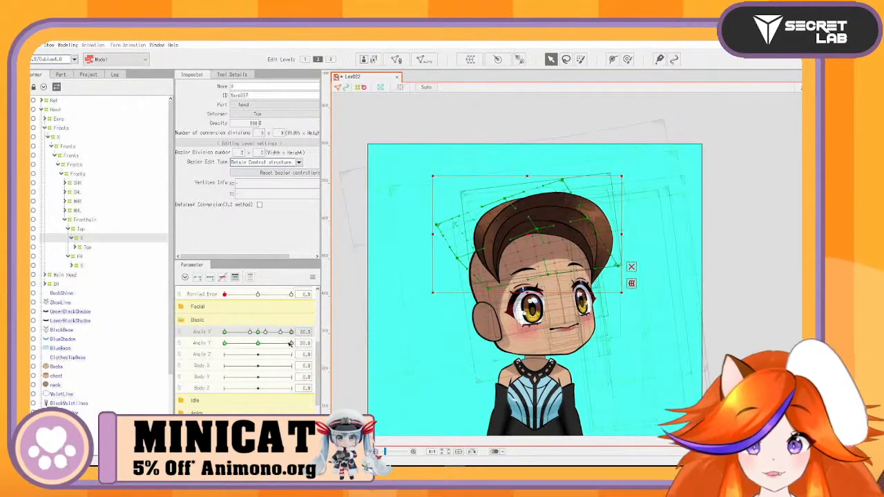
Preview the Angle Y tilt and save the model as a new file version numbered 023
mouse_move(291, 343)
mouse_down()
mouse_move(251, 344)
mouse_move(294, 343)
mouse_up()
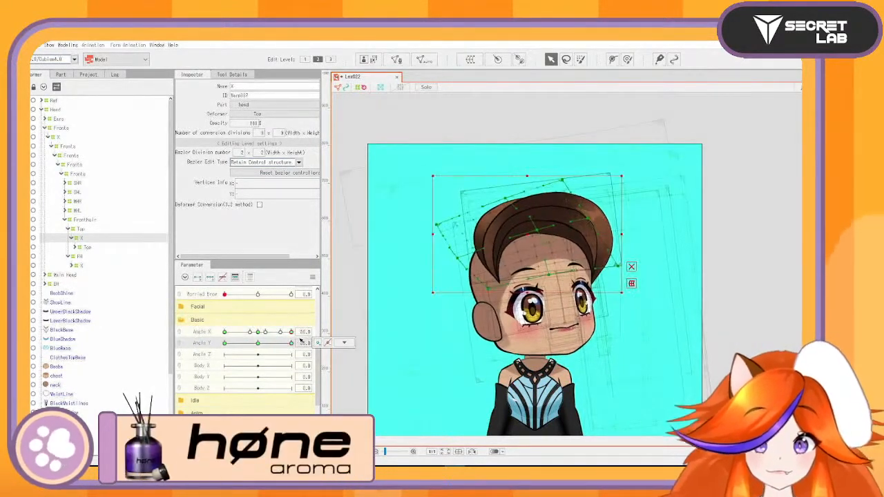
key(ctrl+shift+s)
key(Return)
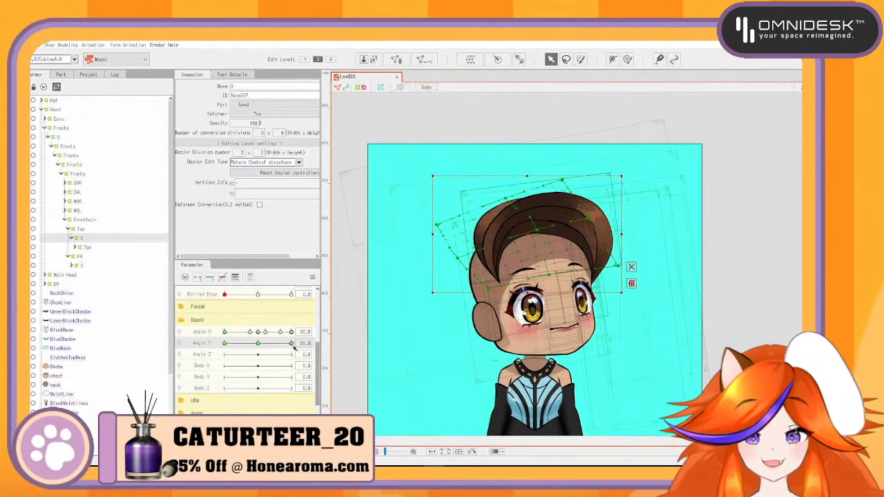
At Angle X 30 and Angle Y 30, move the X deformer's upper-left corner slightly outward and lower its upper-right corner
drag(293, 344, 326, 349)
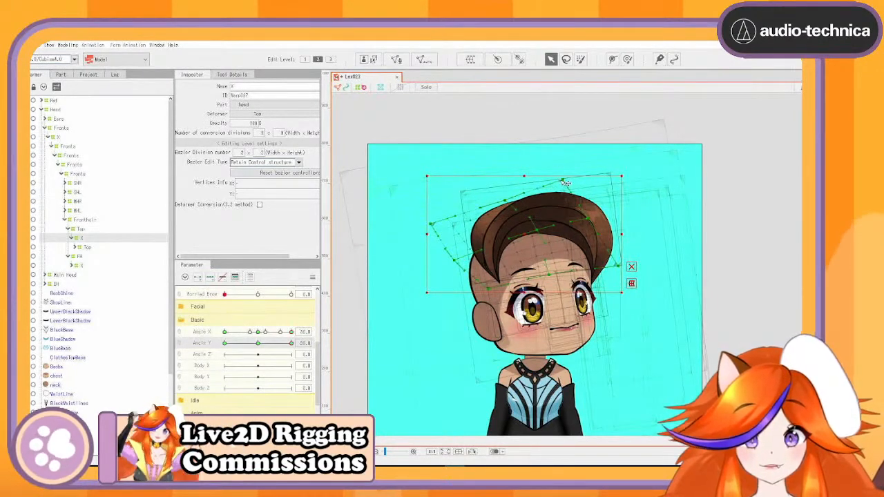
drag(563, 181, 563, 190)
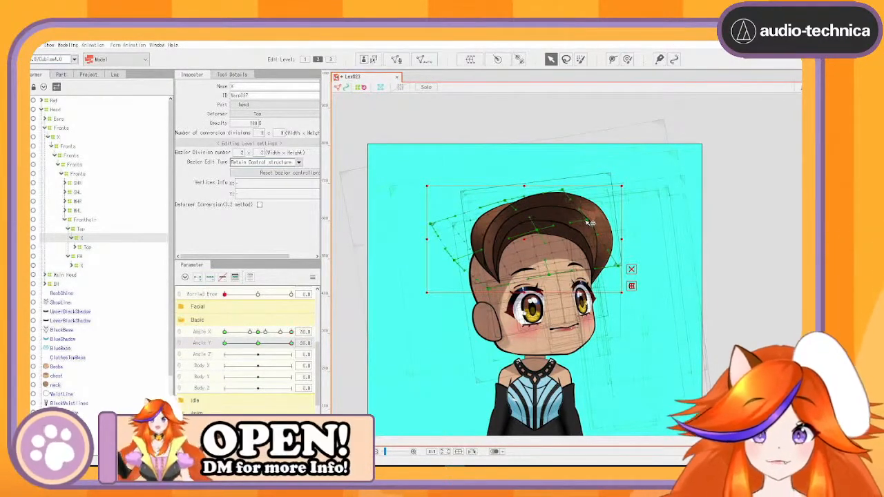
mouse_move(291, 344)
mouse_down()
mouse_move(263, 348)
mouse_move(304, 351)
mouse_move(257, 351)
mouse_move(305, 344)
mouse_up()
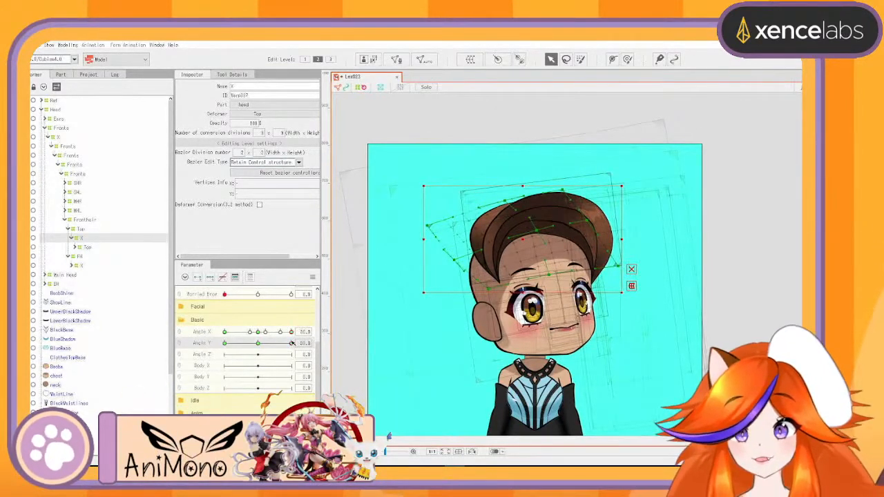
At Angle X 30 and Angle Y -30, lower the X deformer's upper-left corner, left middle and top middle points to reshape the top hair
drag(292, 343, 206, 368)
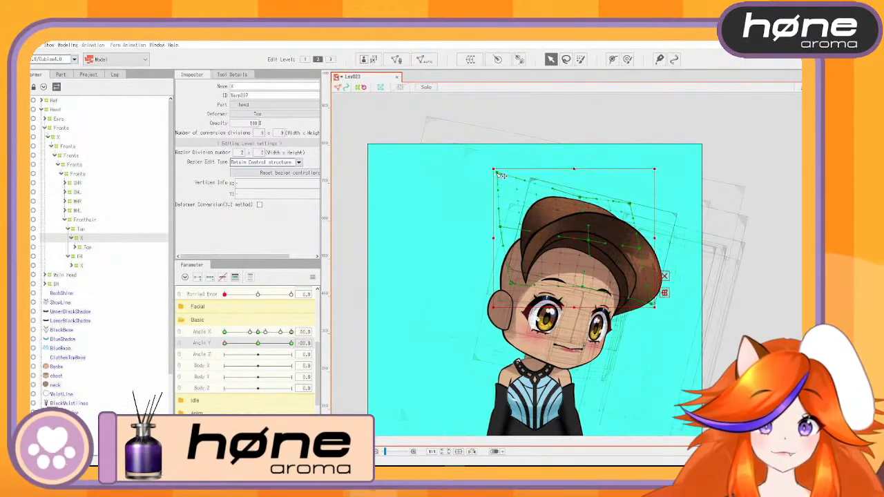
drag(498, 173, 495, 185)
drag(501, 227, 508, 280)
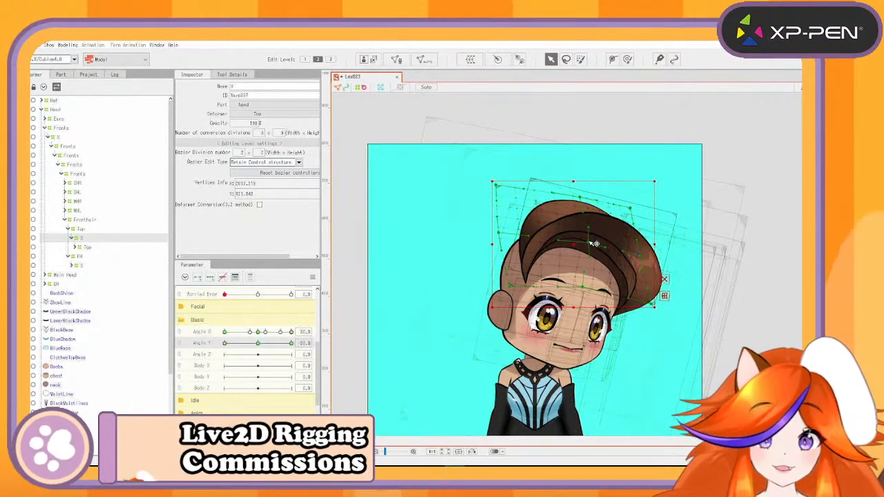
drag(586, 198, 586, 204)
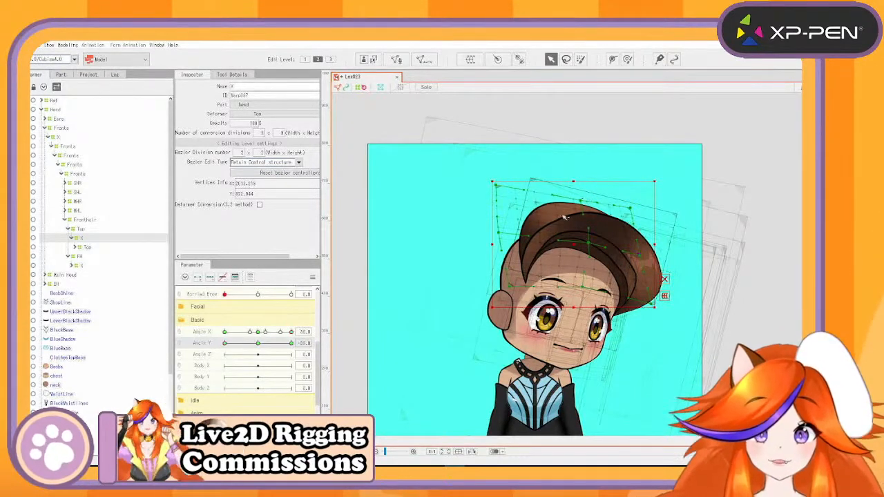
drag(226, 344, 219, 367)
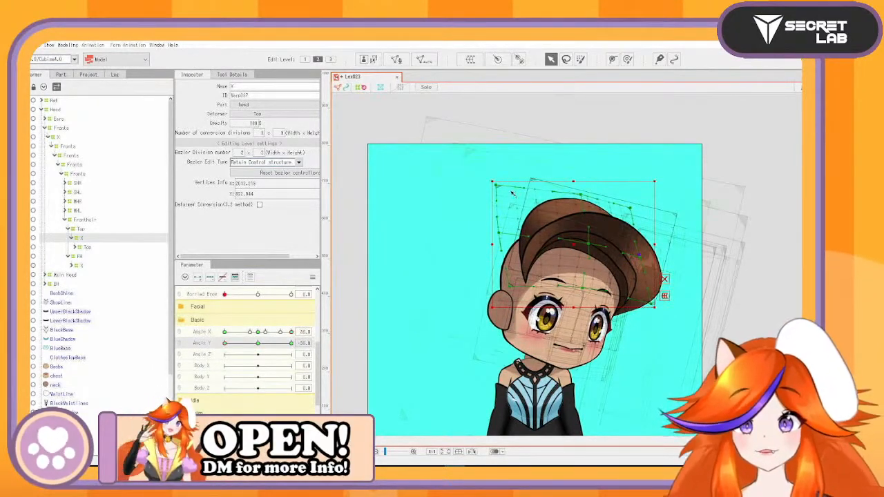
drag(498, 184, 496, 182)
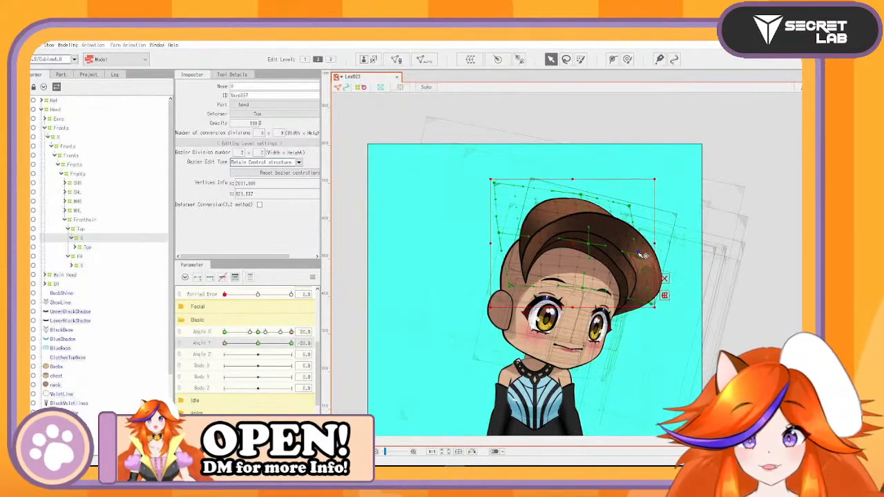
At Angle X 30 and Angle Y -30, slightly lower the upper-left corners of the Top and FH groups' X deformers, checking both angles
drag(224, 344, 211, 368)
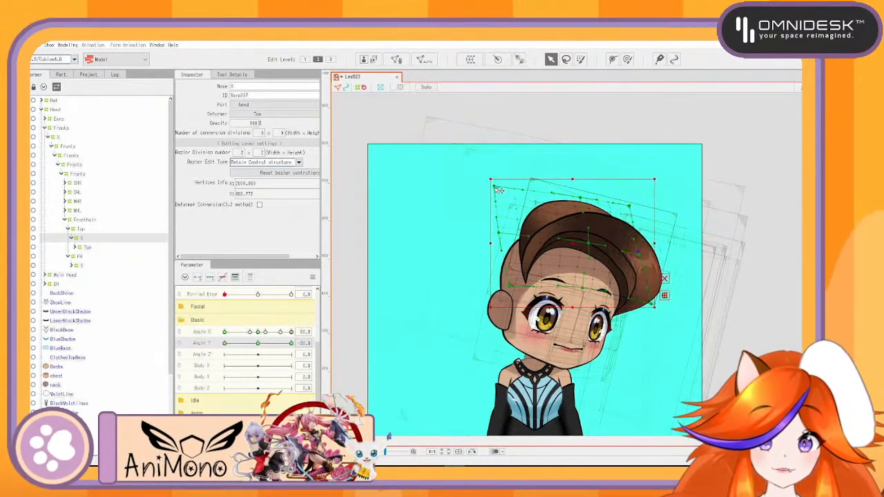
drag(224, 344, 207, 379)
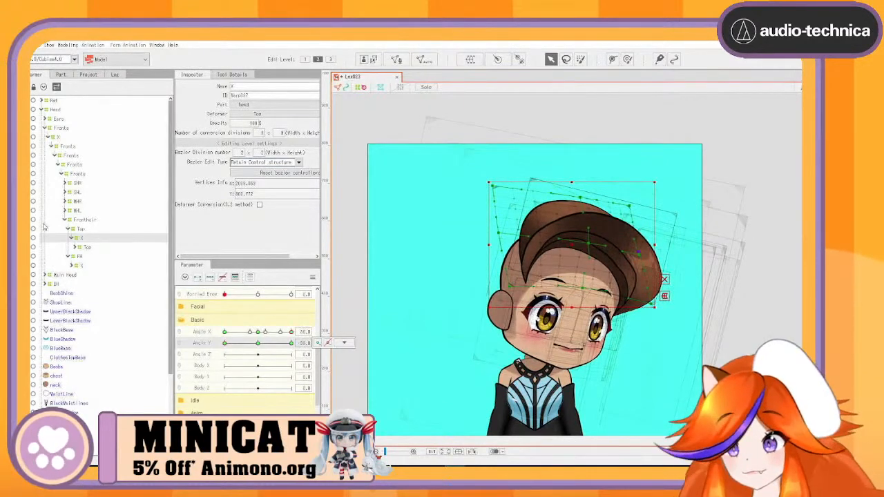
click(637, 215)
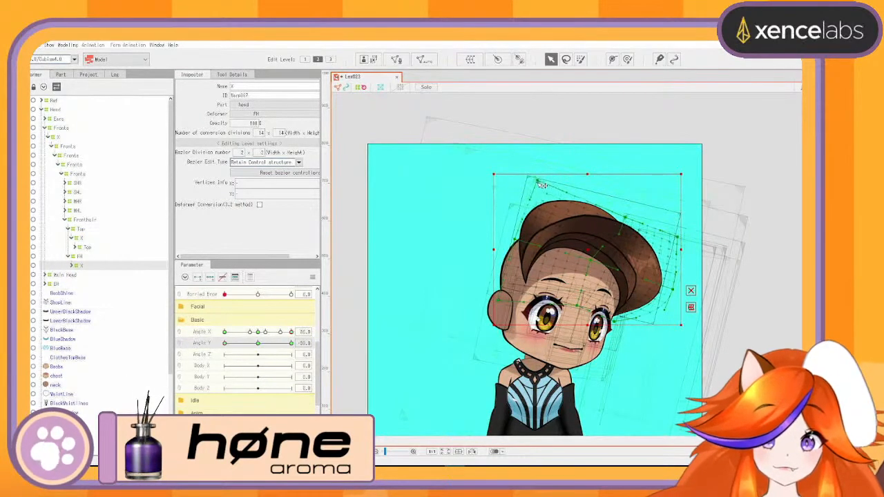
drag(543, 185, 543, 186)
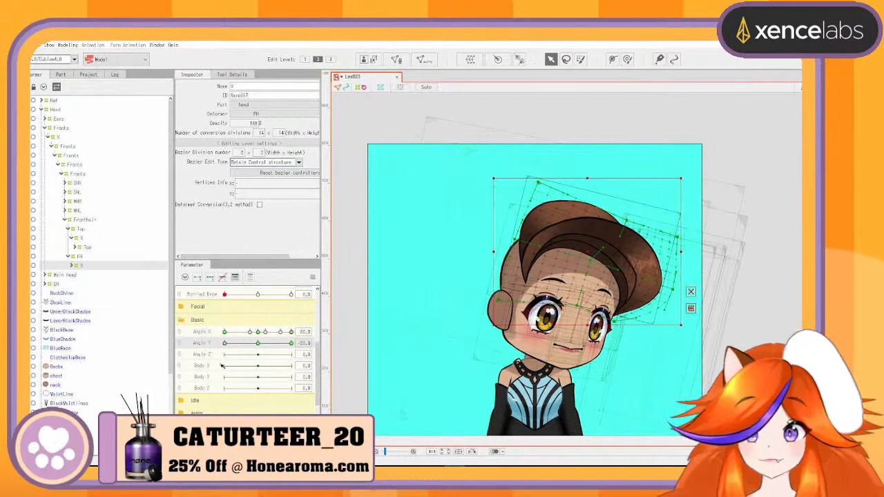
drag(226, 344, 201, 360)
mouse_move(291, 332)
mouse_down()
mouse_move(265, 337)
mouse_move(305, 341)
mouse_move(271, 342)
mouse_move(295, 341)
mouse_up()
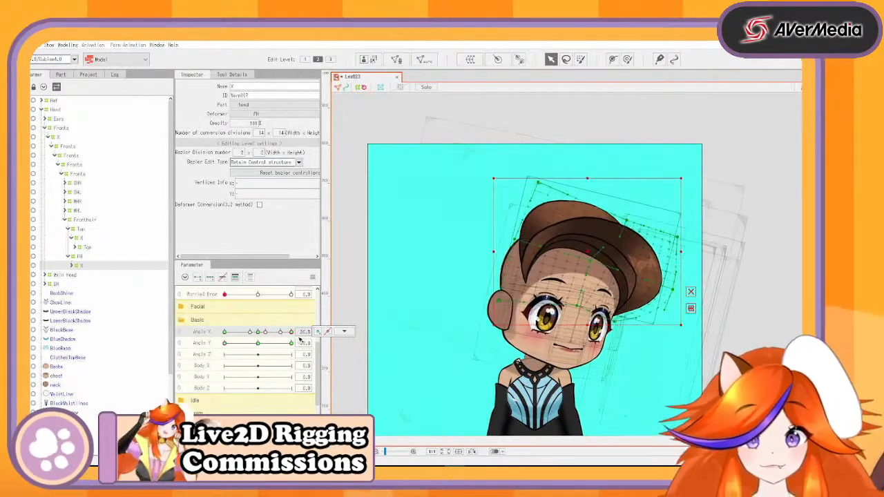
At Angle X 30 and Angle Y -30, lower the Top group's X deformer at its upper-left corner and left middle point
click(89, 238)
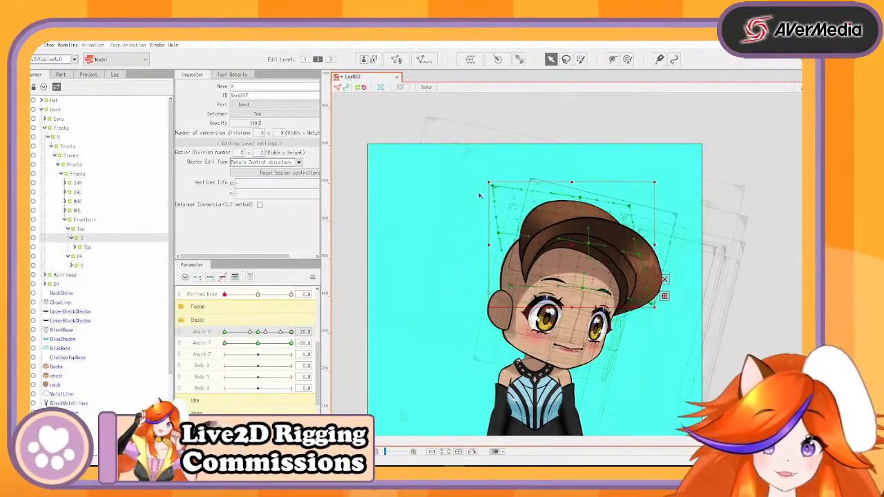
drag(496, 187, 498, 193)
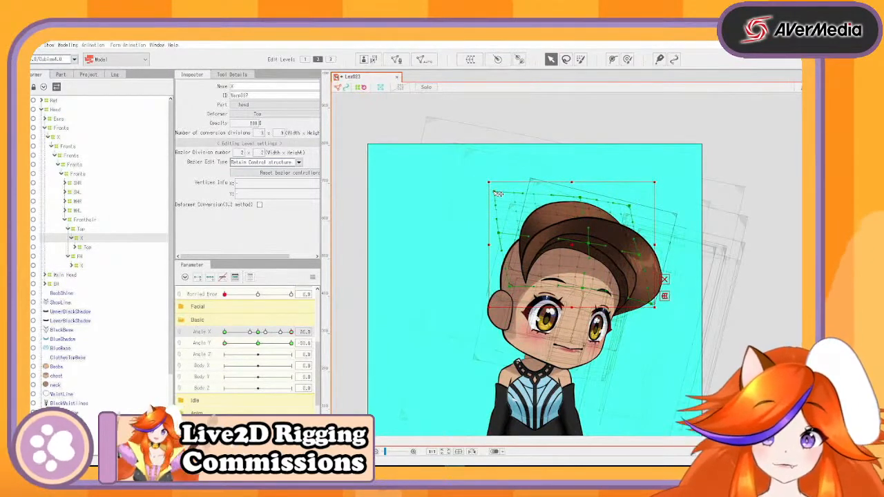
drag(499, 233, 500, 237)
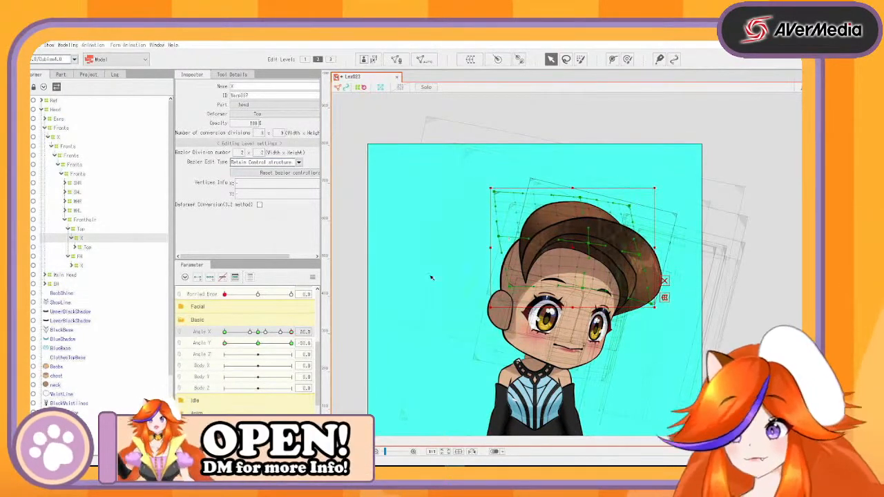
drag(242, 344, 216, 351)
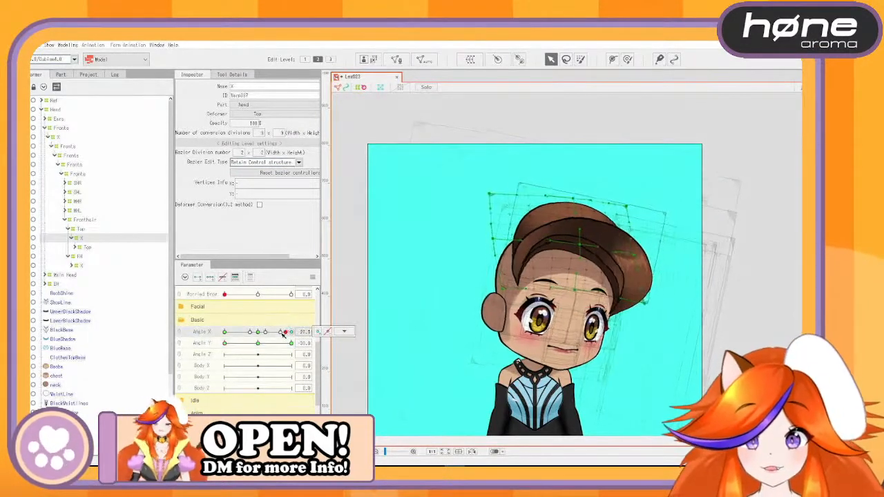
mouse_move(291, 332)
mouse_down()
mouse_move(261, 332)
mouse_move(297, 341)
mouse_up()
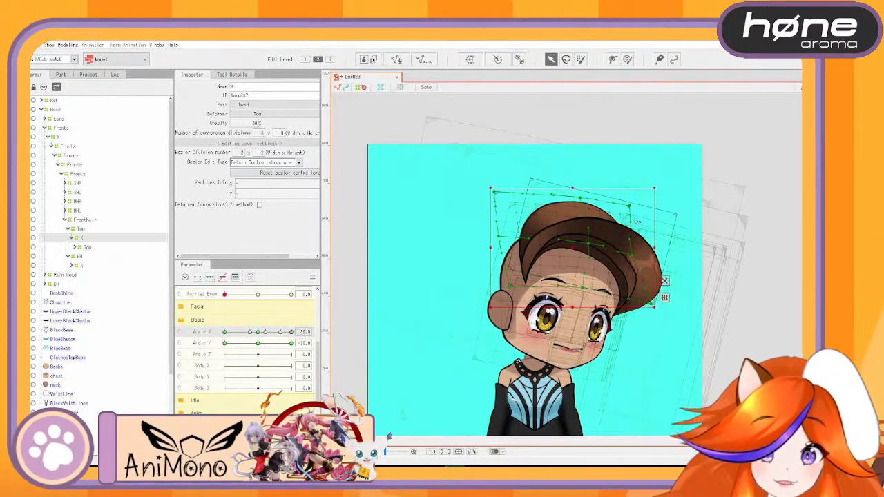
At Angle X 30 and Angle Y -30, move the Top X deformer's right-side corners inward and the FH X deformer's lower-left corner slightly outward
drag(629, 205, 625, 205)
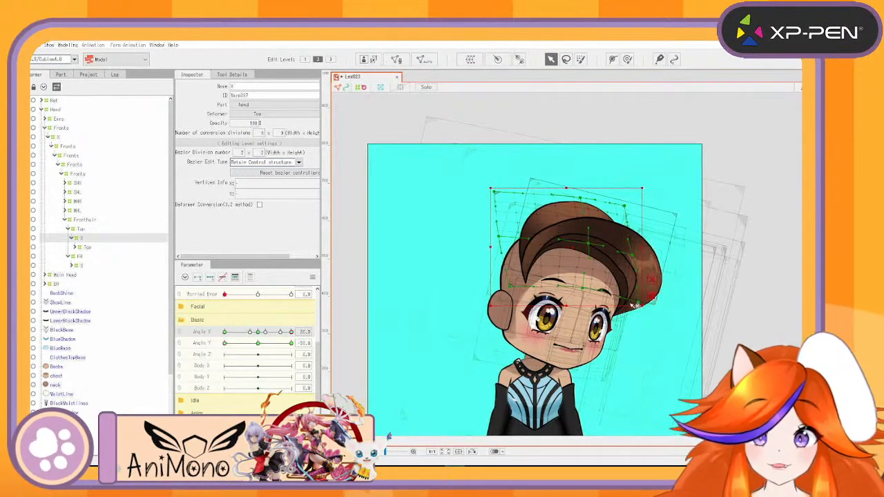
mouse_move(291, 332)
mouse_down()
mouse_move(259, 333)
mouse_move(291, 333)
mouse_up()
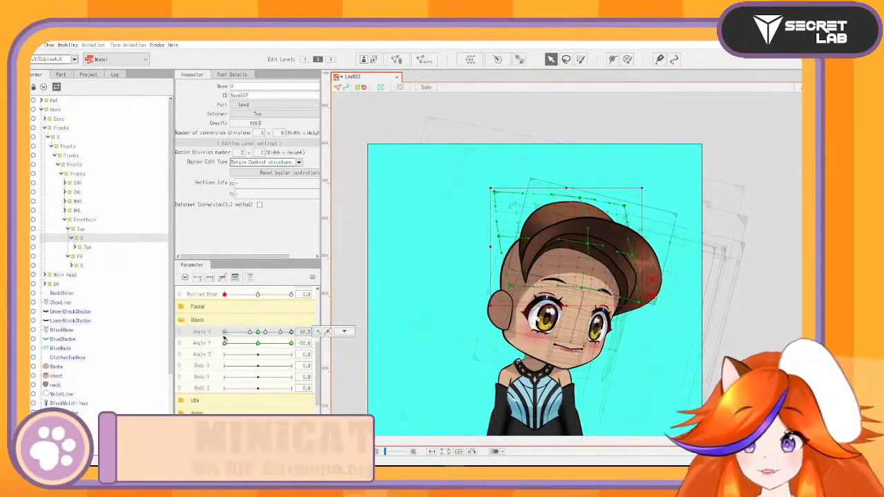
click(80, 265)
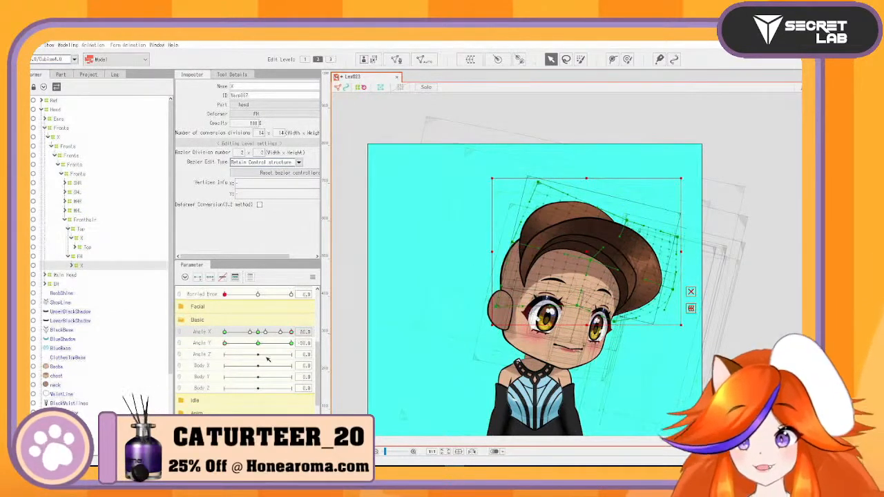
mouse_move(293, 332)
mouse_down()
mouse_move(260, 332)
mouse_move(298, 339)
mouse_move(257, 335)
mouse_move(302, 343)
mouse_move(242, 339)
mouse_move(307, 352)
mouse_move(253, 339)
mouse_move(289, 339)
mouse_move(295, 348)
mouse_up()
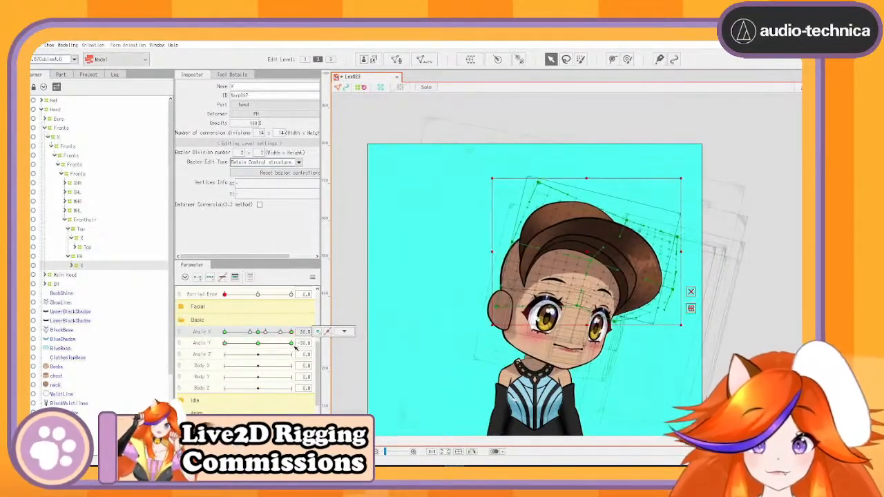
Slightly lower the Top X deformer's top middle point at Angle X 30 and Angle Y -30, checking the motion on both angles
click(80, 239)
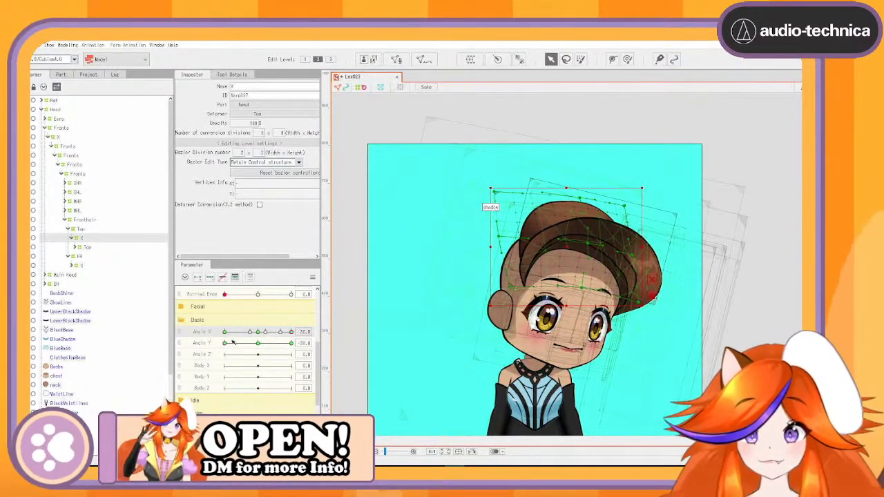
drag(228, 344, 244, 347)
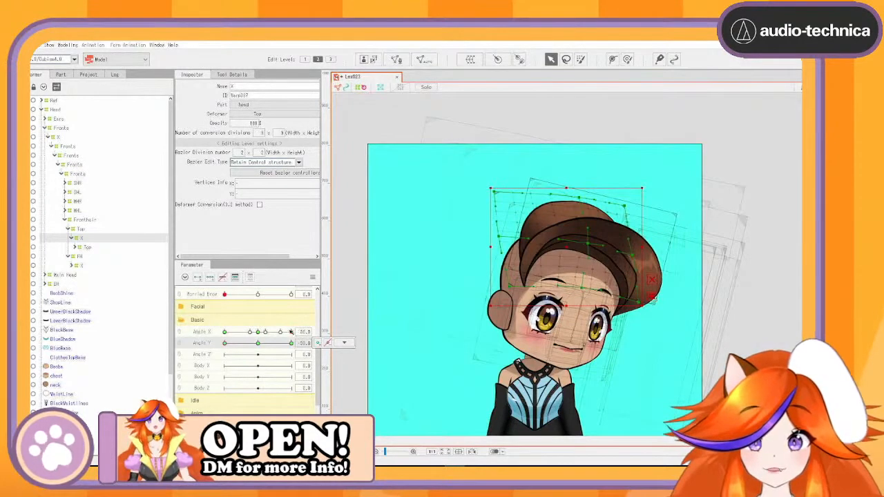
mouse_move(290, 332)
mouse_down()
mouse_move(258, 339)
mouse_move(295, 347)
mouse_up()
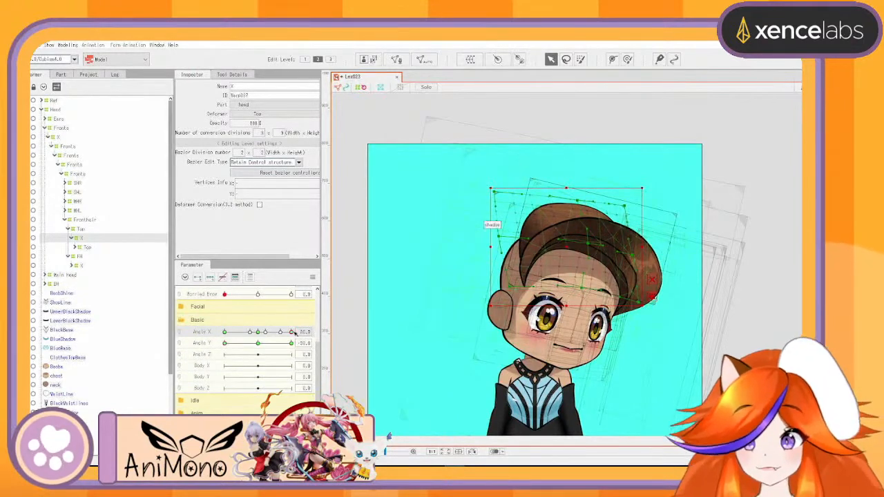
drag(290, 333, 307, 353)
At Angle X 30 and Angle Y -30, raise the Top X deformer's upper-left corner slightly and pull its upper-right corner inward and down
click(344, 332)
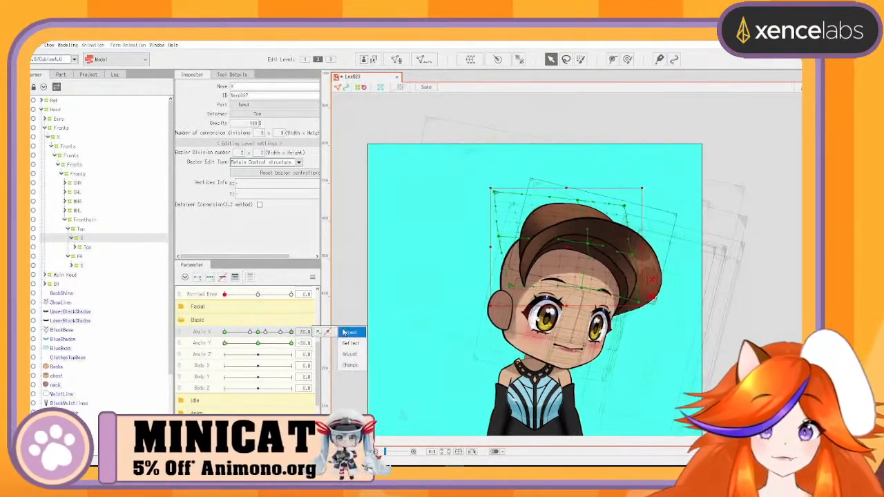
drag(495, 192, 497, 190)
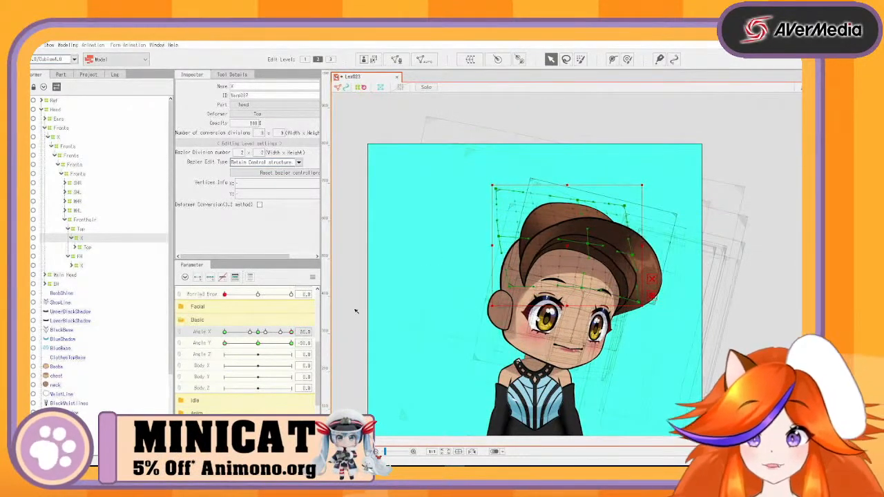
mouse_move(290, 336)
mouse_down()
mouse_move(257, 336)
mouse_move(291, 332)
mouse_up()
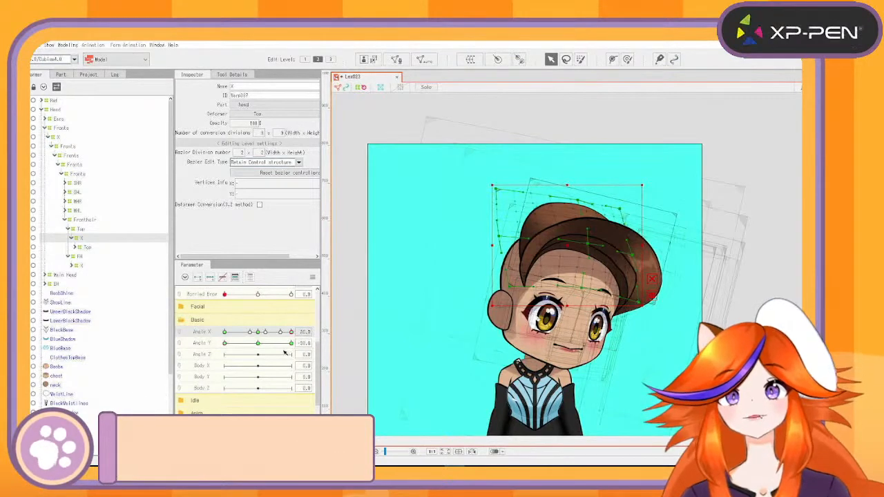
drag(291, 333, 295, 355)
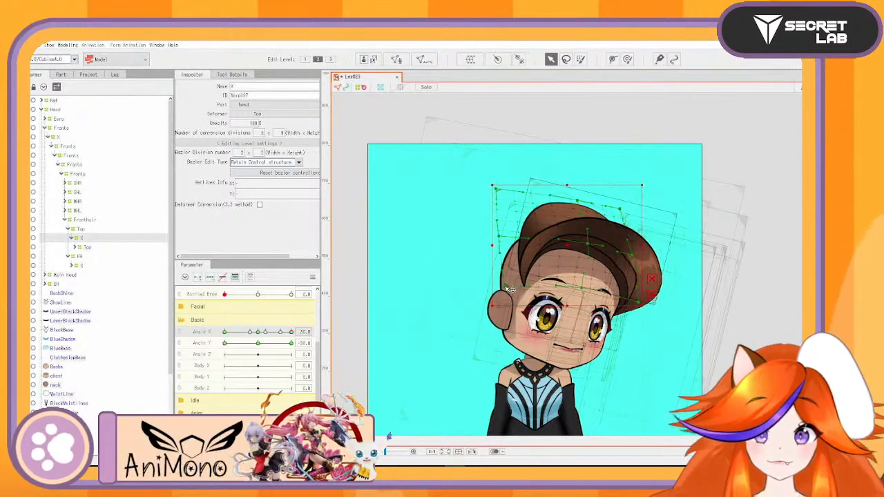
Preview the Angle X turn, center Angle X at 0, and check the head motion in the Physics/Scene Blending Settings
drag(286, 333, 207, 360)
click(258, 333)
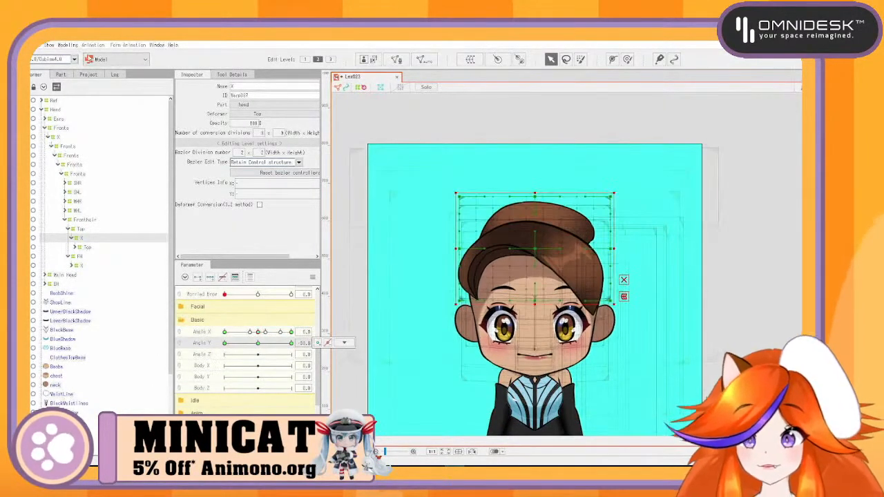
click(72, 45)
click(105, 206)
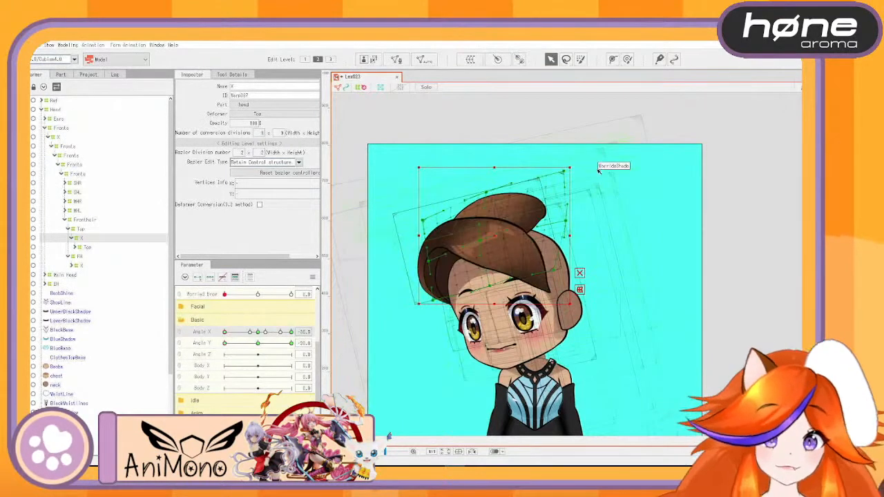
At Angle X -30 and Angle Y -30, squash the Top X deformer downward from its top edge, checking the motion in the physics settings
drag(492, 167, 494, 177)
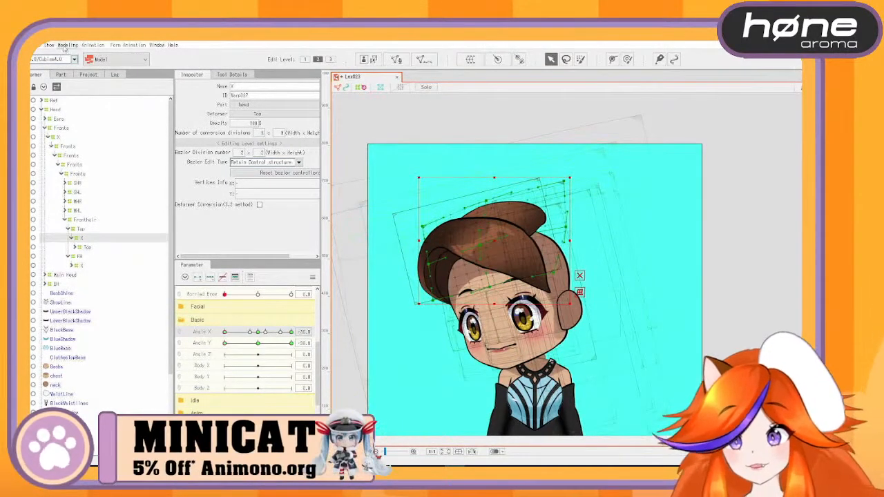
click(68, 45)
click(113, 206)
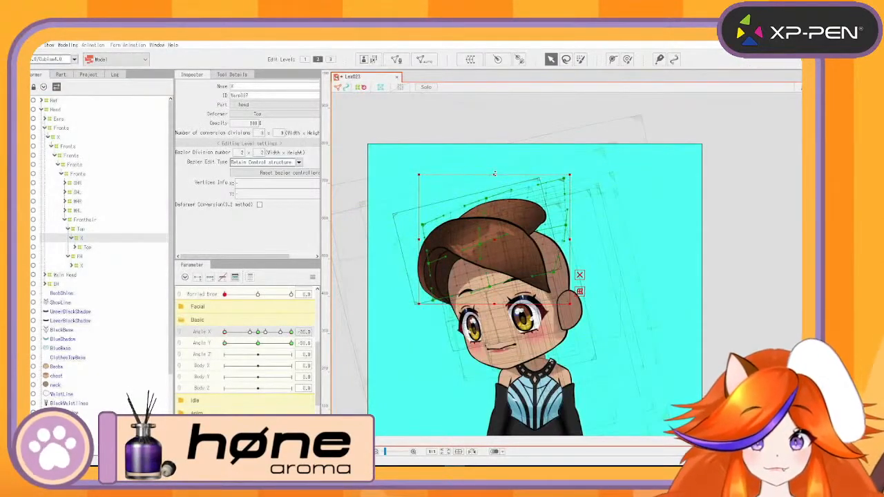
click(68, 45)
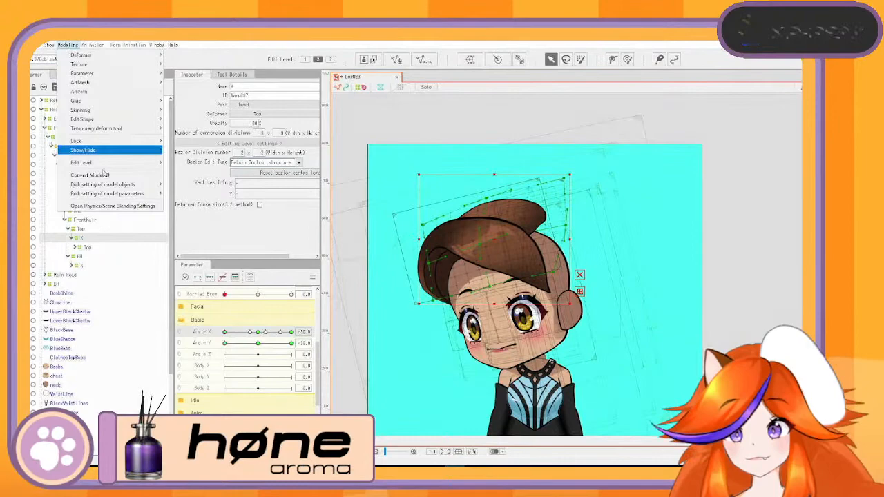
click(112, 206)
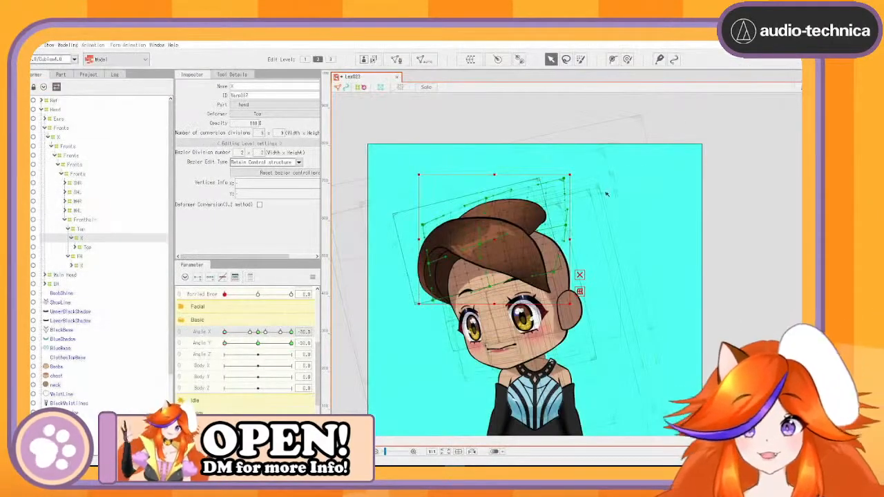
Reset all parameters to default, collapse the front hair group, and set the opacity of the ponytail strand's parent deformer to 100%
click(312, 277)
click(359, 278)
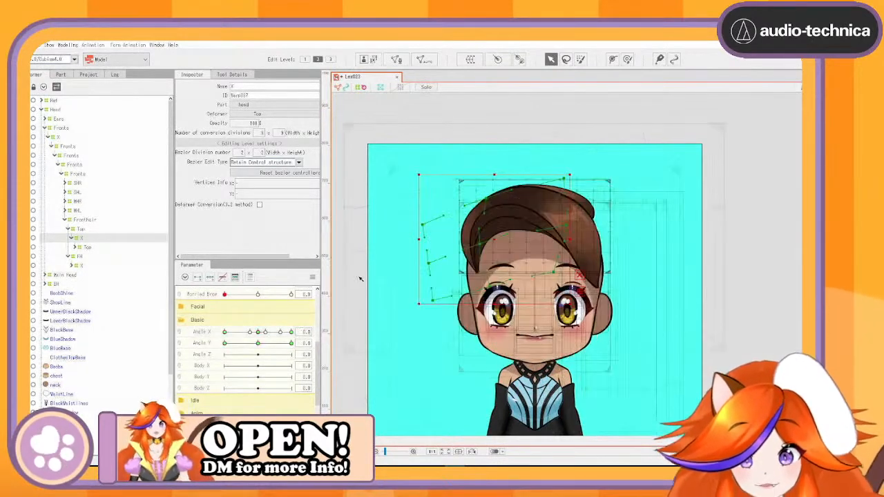
click(65, 220)
click(74, 202)
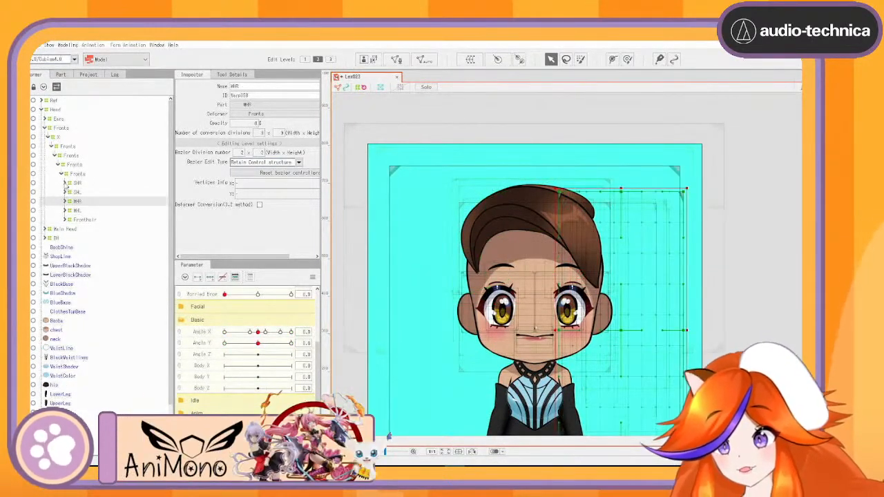
click(73, 183)
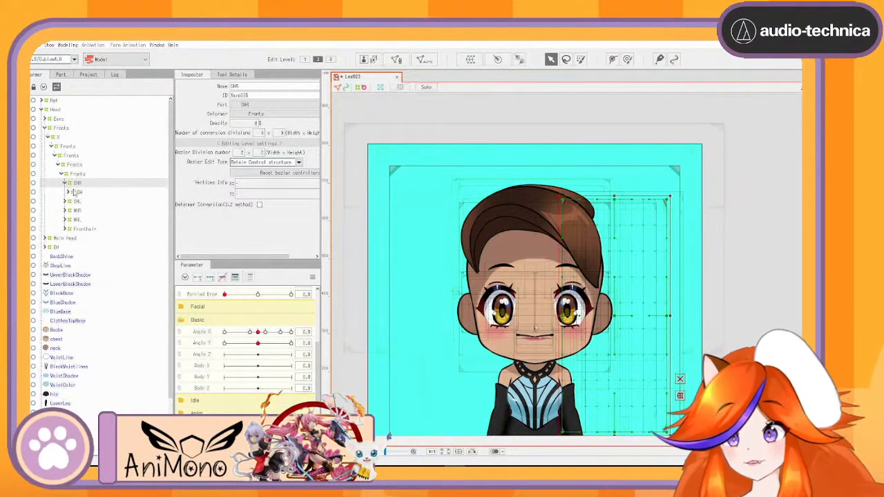
click(64, 184)
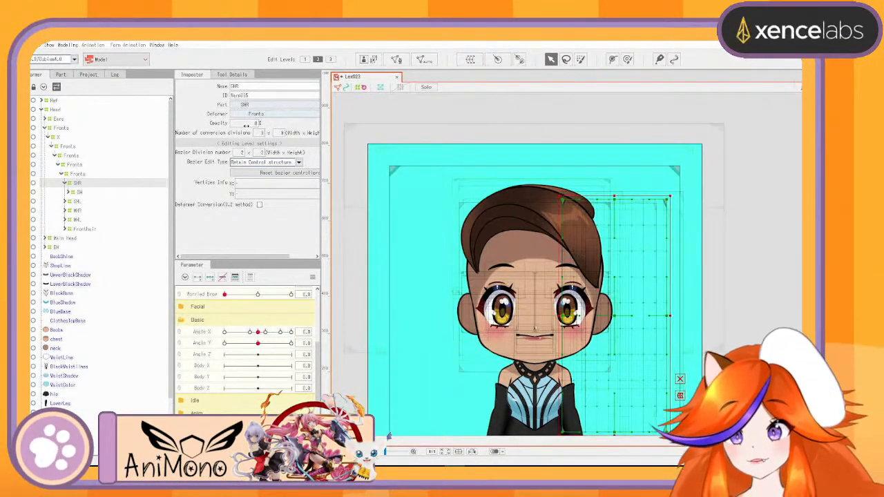
key(Return)
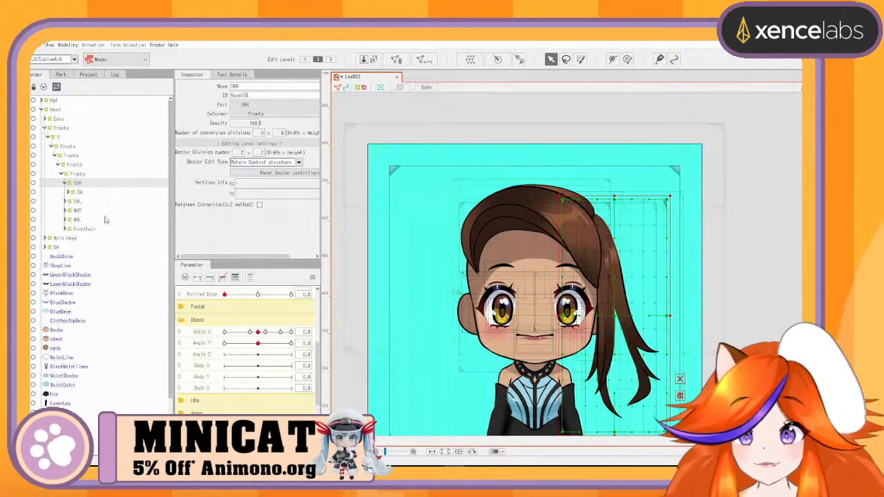
Preview the Angle X turn, expand the side ponytail's deformer, and select the X warp deformer nested inside it
click(89, 194)
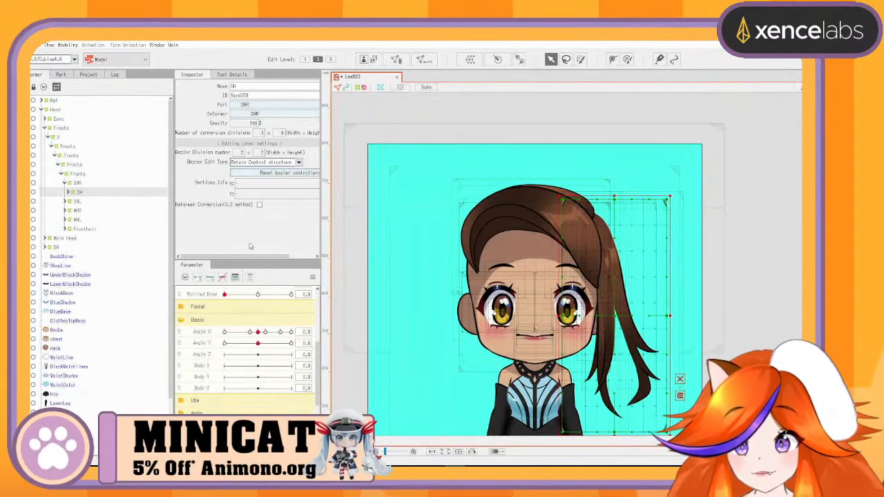
drag(258, 332, 188, 330)
mouse_move(258, 344)
mouse_down()
mouse_move(188, 367)
mouse_move(328, 338)
mouse_move(223, 350)
mouse_move(317, 342)
mouse_move(258, 345)
mouse_up()
click(257, 333)
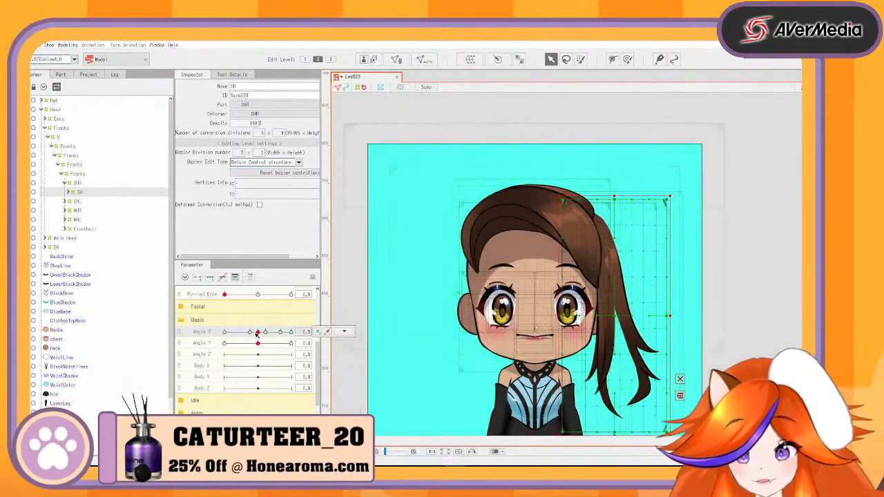
click(67, 193)
click(79, 201)
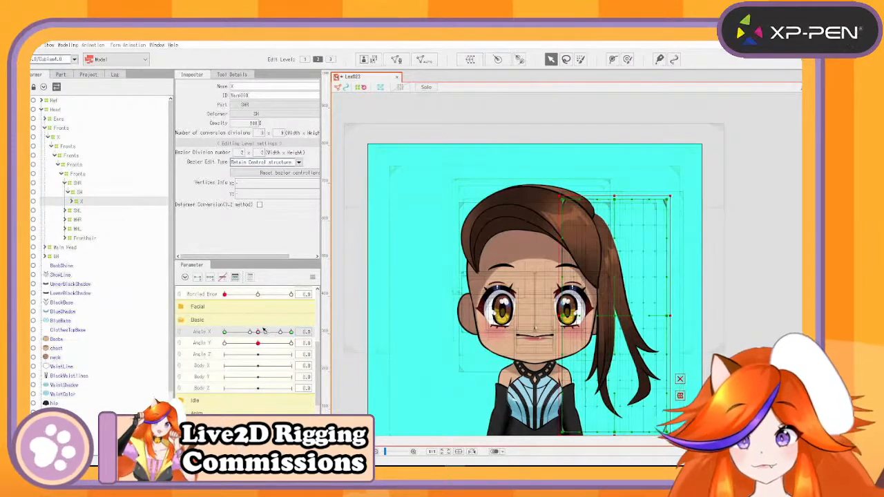
At Angle X -30, nudge the ponytail's X deformer slightly away from the face
drag(264, 332, 207, 344)
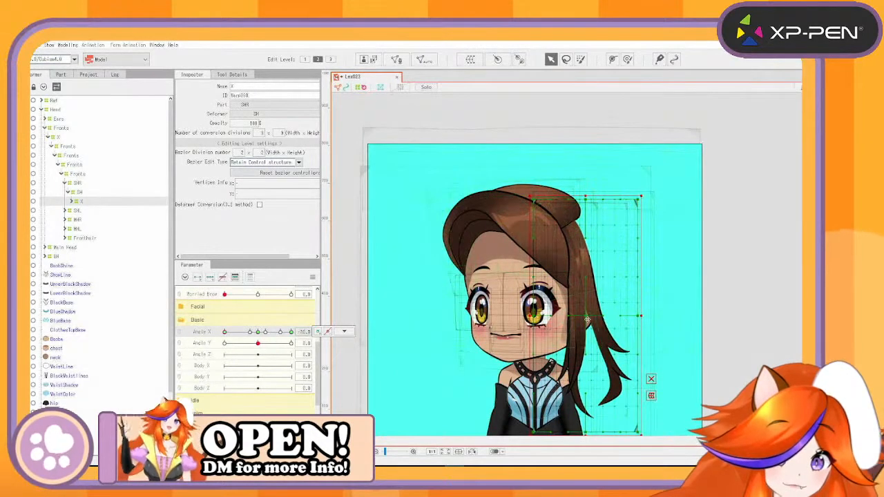
mouse_move(587, 317)
mouse_down()
mouse_move(596, 318)
mouse_move(589, 318)
mouse_up()
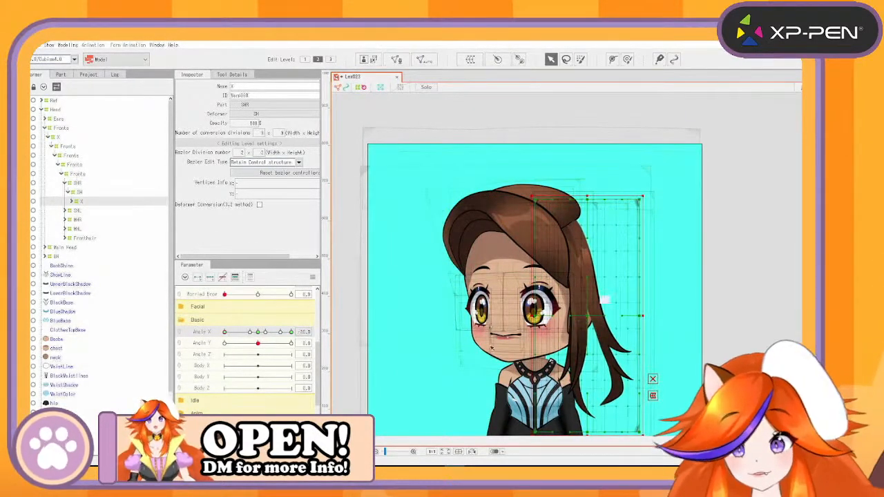
drag(240, 339, 210, 345)
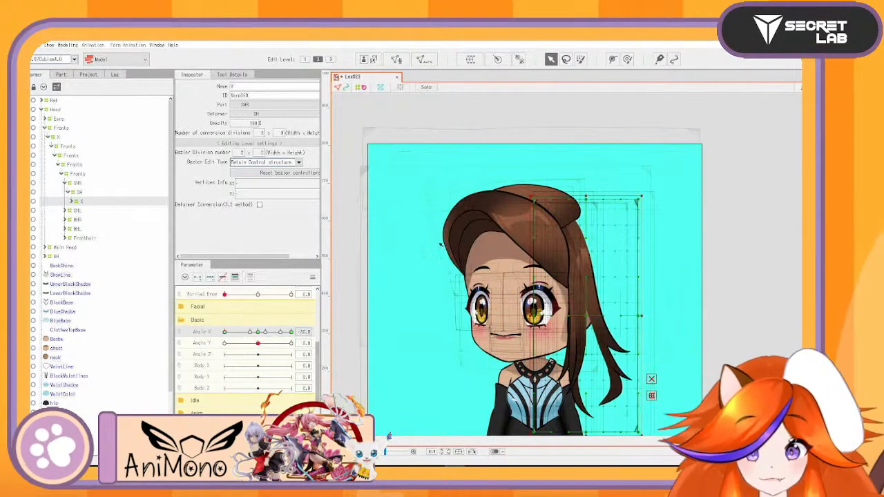
At Angle X 30, shift the ponytail's X deformer inward toward the head and preview the turn
drag(226, 334, 291, 334)
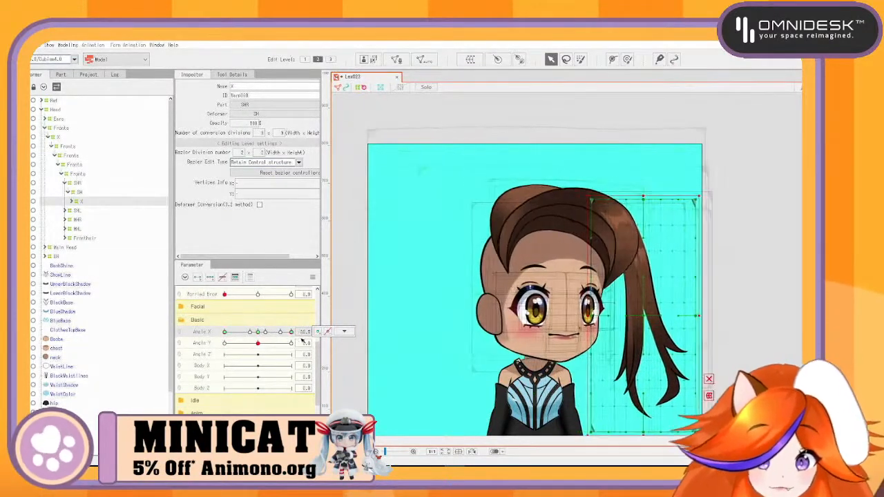
drag(648, 309, 622, 312)
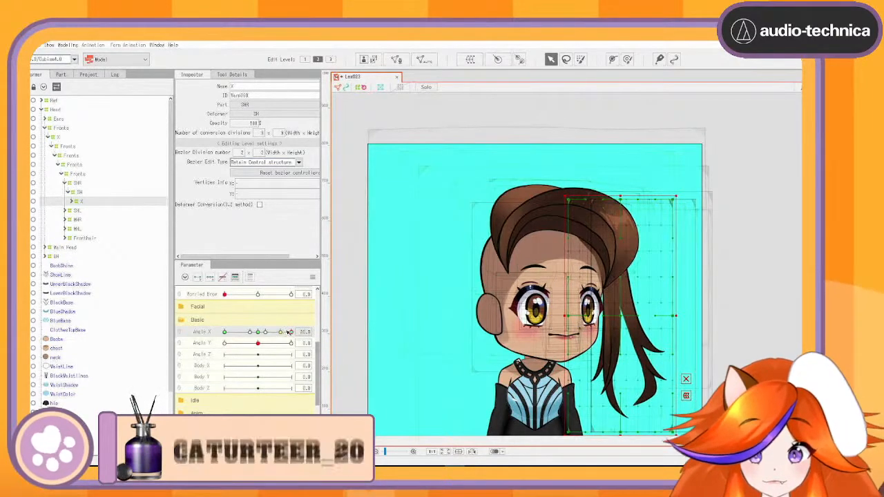
drag(291, 332, 192, 366)
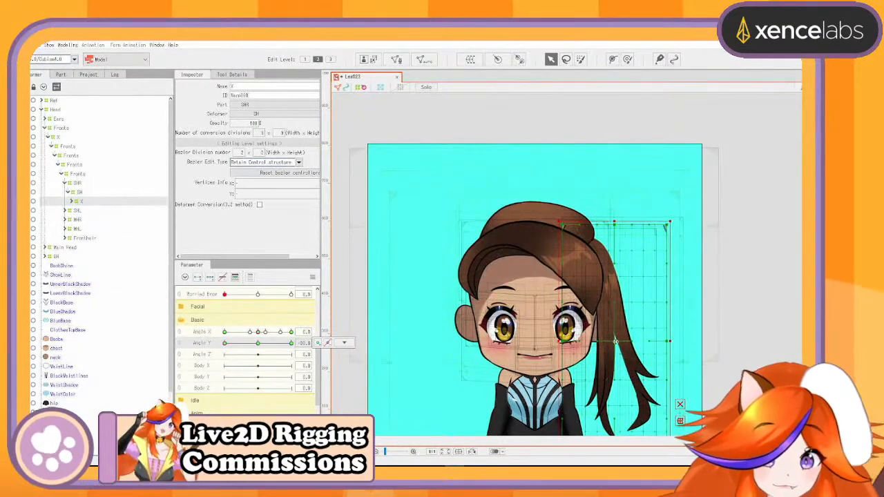
At Angle Y -30, shift the ponytail's X deformer slightly toward the head and fine-tune the height of its upper-left corner
drag(616, 340, 611, 340)
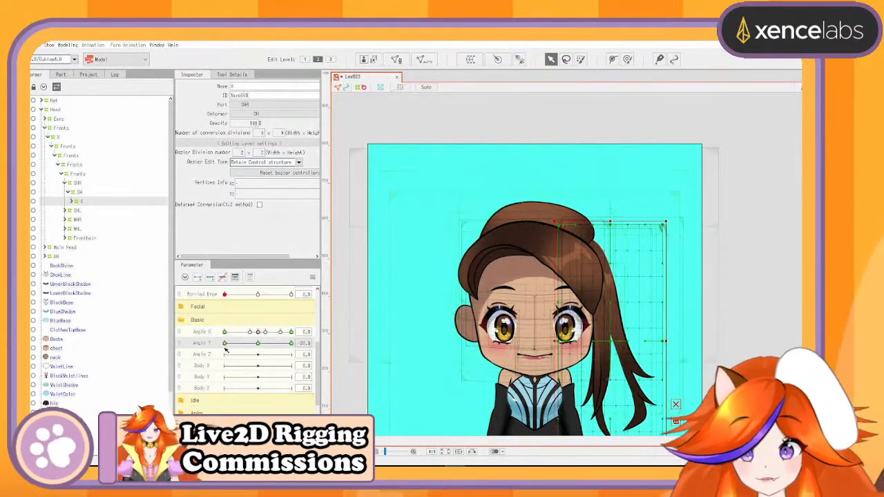
drag(225, 343, 214, 373)
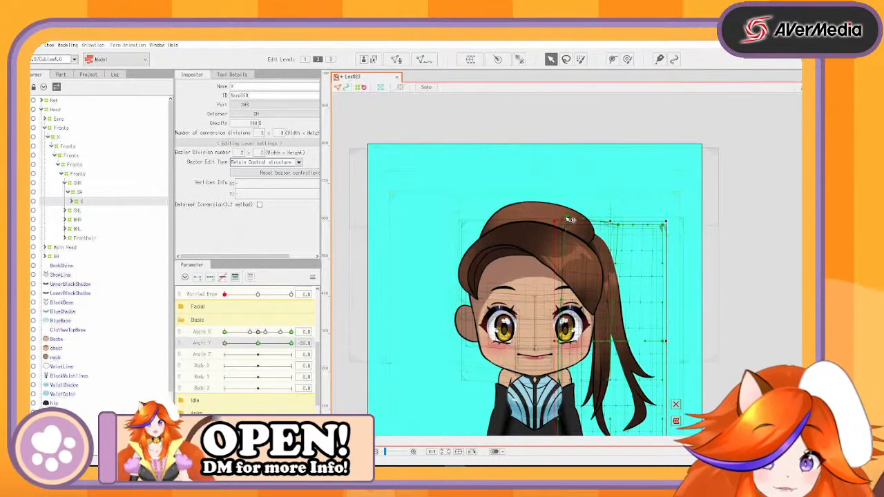
drag(571, 220, 571, 211)
drag(224, 344, 198, 366)
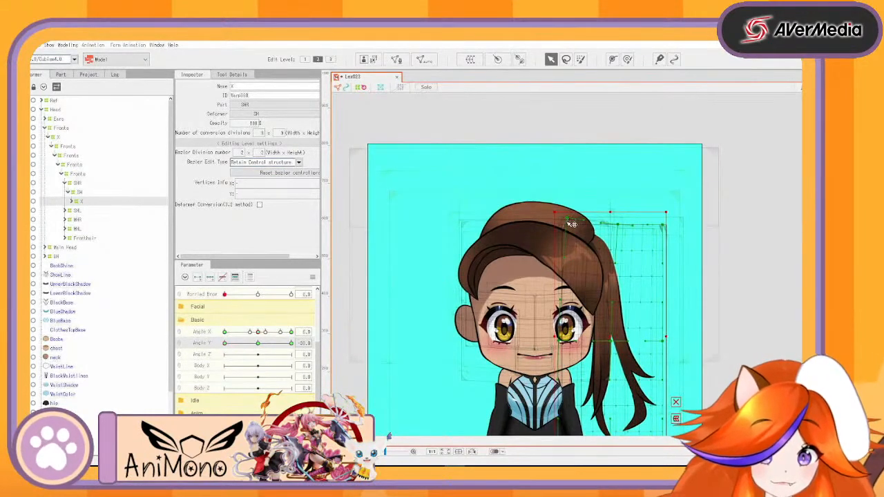
drag(224, 344, 258, 343)
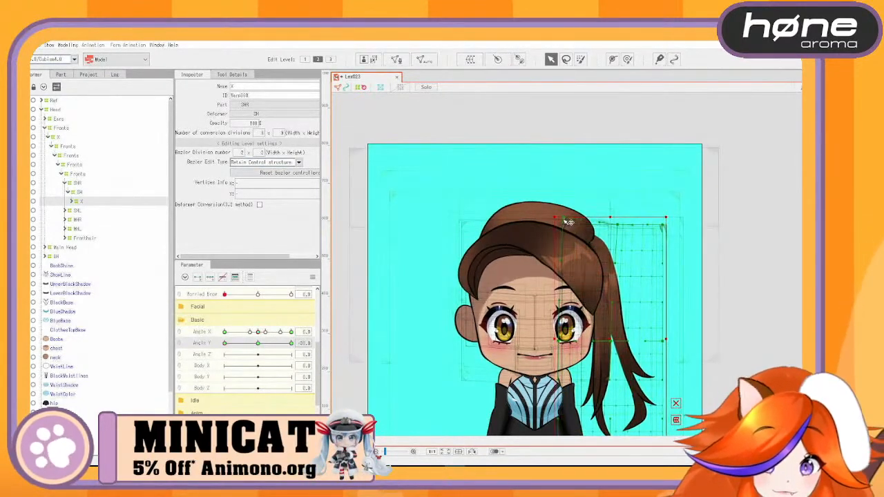
drag(566, 219, 565, 218)
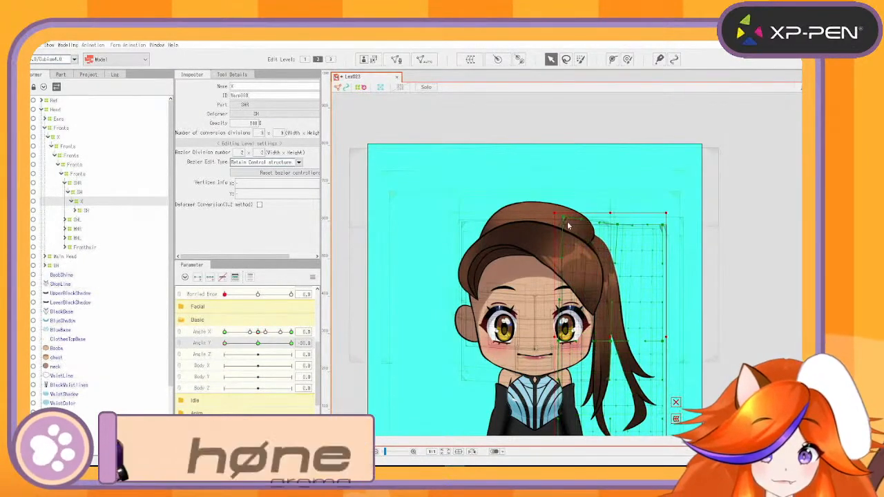
key(ctrl+z)
At Angle Y 30, pull the X deformer's upper-left and top-middle control points down and inward to lower the ponytail's root
drag(224, 343, 291, 344)
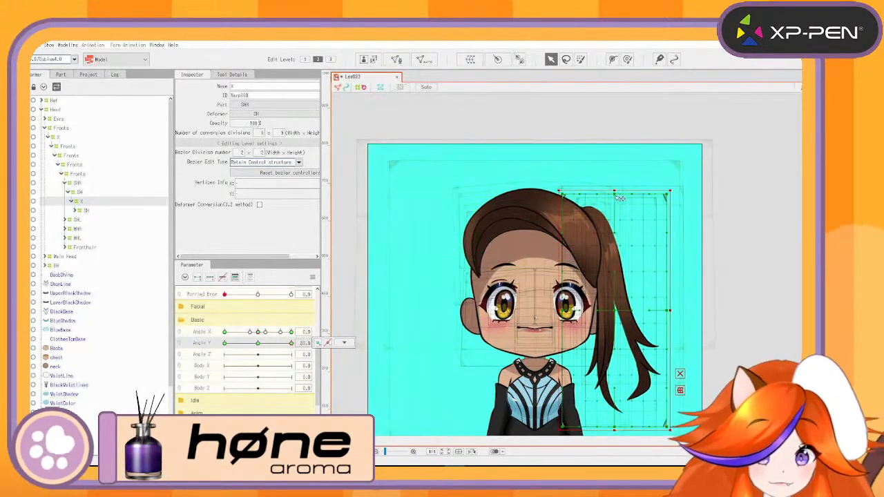
mouse_move(614, 194)
mouse_down()
mouse_move(608, 205)
mouse_move(561, 205)
mouse_move(607, 207)
mouse_up()
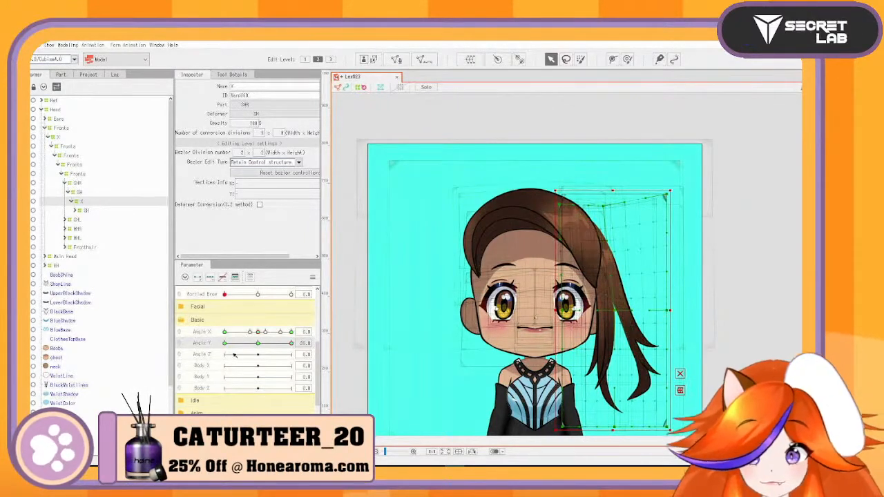
mouse_move(291, 344)
mouse_down()
mouse_move(246, 350)
mouse_move(297, 336)
mouse_up()
At Angle Y 30, squash the X deformer's lower rows upward, bend its outer edge slightly inward, and preview the motion
scroll(679, 379, down, 2)
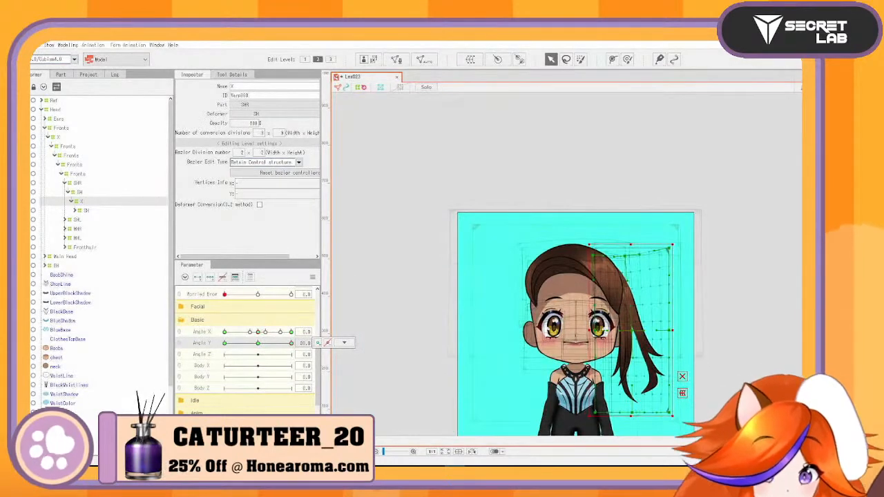
drag(709, 427, 580, 297)
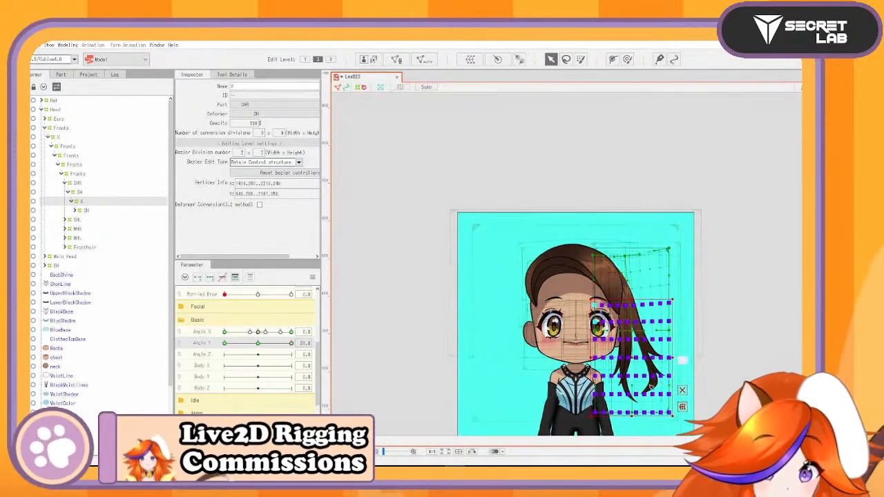
drag(632, 413, 632, 408)
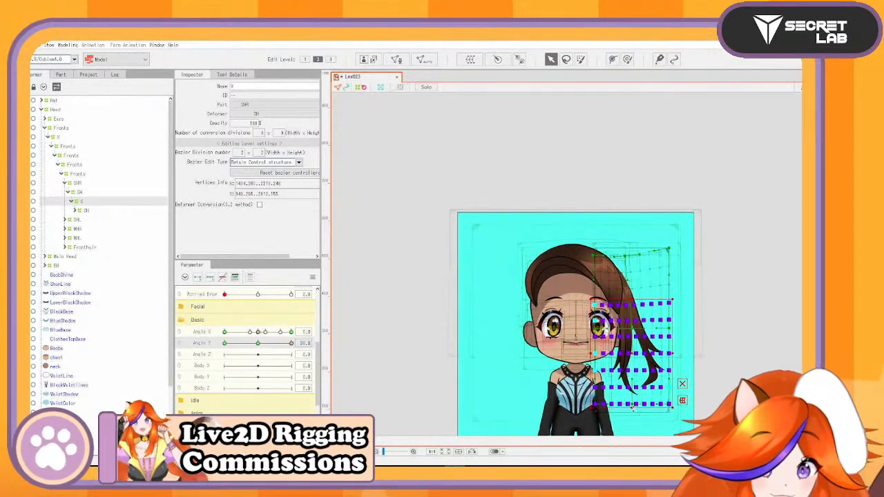
click(716, 330)
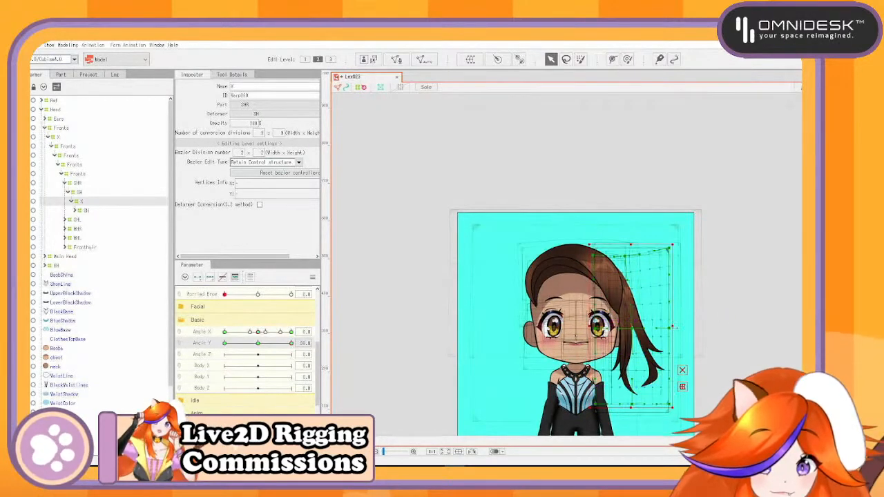
drag(669, 329, 665, 328)
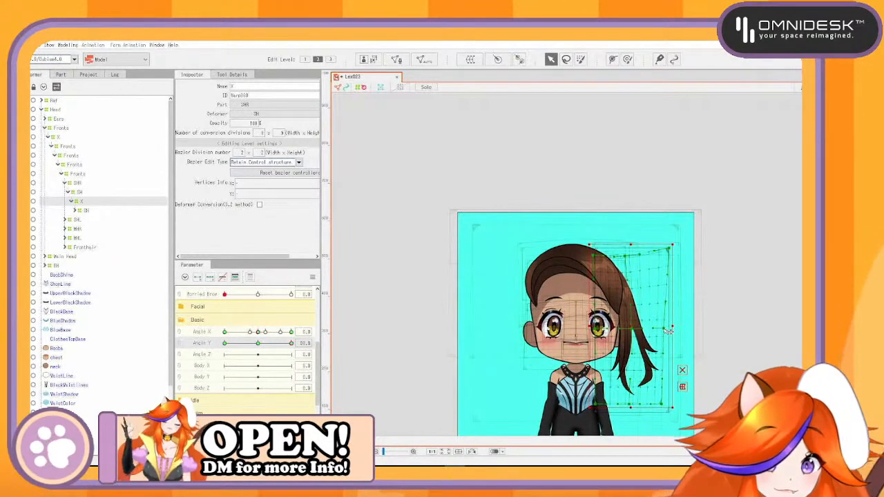
mouse_move(291, 344)
mouse_down()
mouse_move(245, 361)
mouse_move(287, 336)
mouse_move(291, 344)
mouse_up()
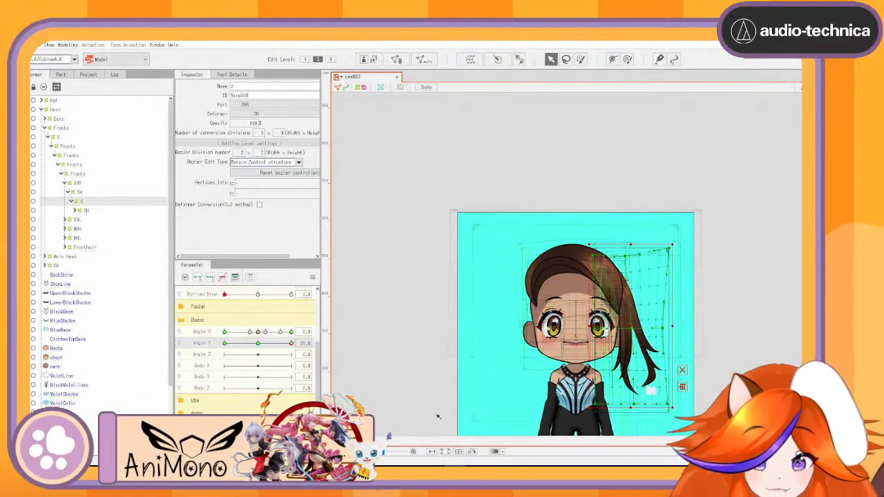
mouse_move(291, 343)
mouse_down()
mouse_move(262, 357)
mouse_move(302, 339)
mouse_move(252, 355)
mouse_move(309, 329)
mouse_move(280, 333)
mouse_move(301, 332)
mouse_up()
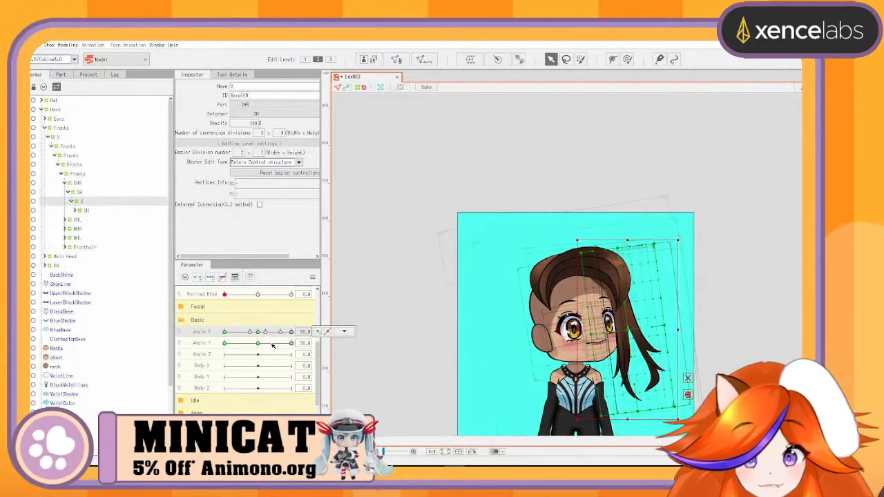
At Angle X 30 and Angle Y 0, shorten the ponytail by squashing the X deformer's lower rows upward, and preview the turn
mouse_move(291, 343)
mouse_down()
mouse_move(243, 337)
mouse_move(291, 333)
mouse_up()
click(344, 332)
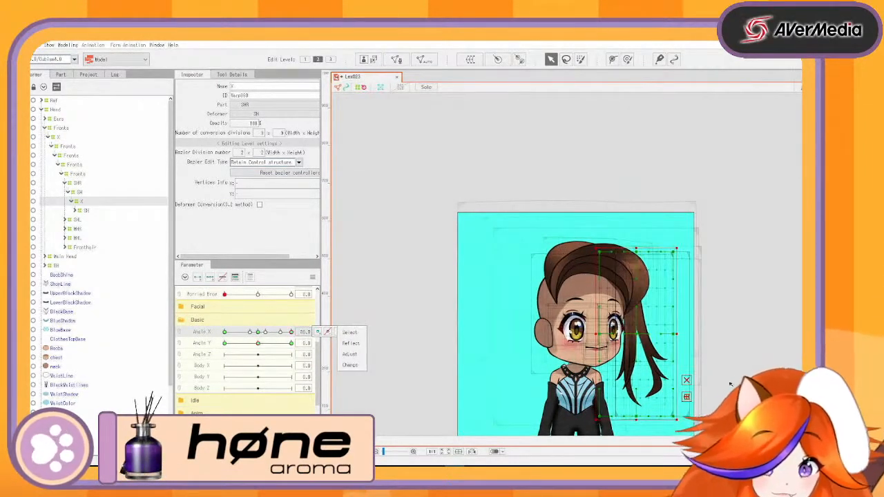
drag(687, 433, 586, 295)
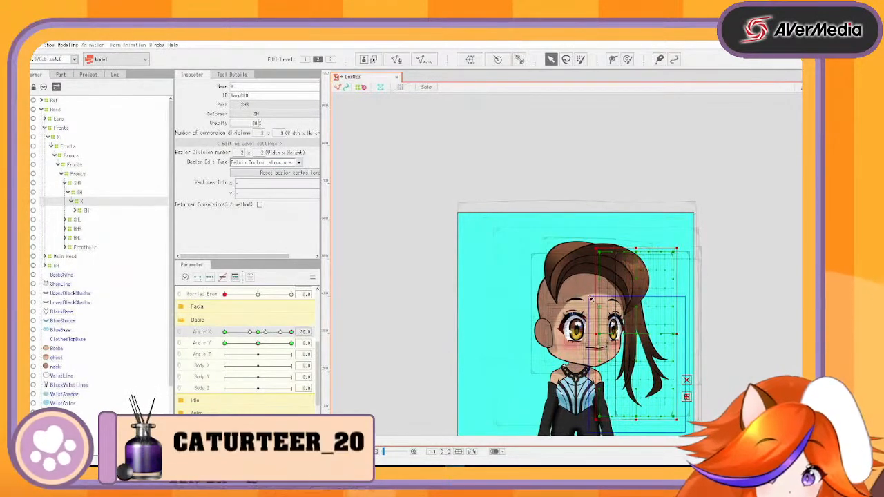
drag(639, 418, 638, 415)
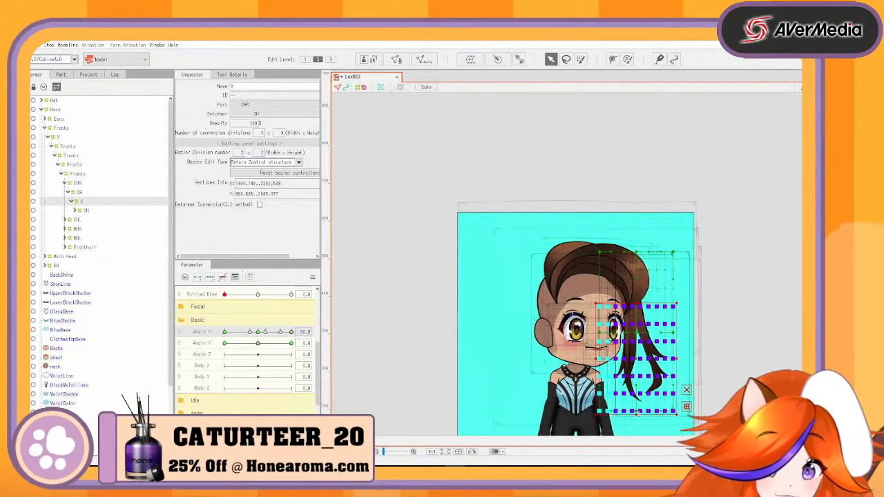
click(705, 371)
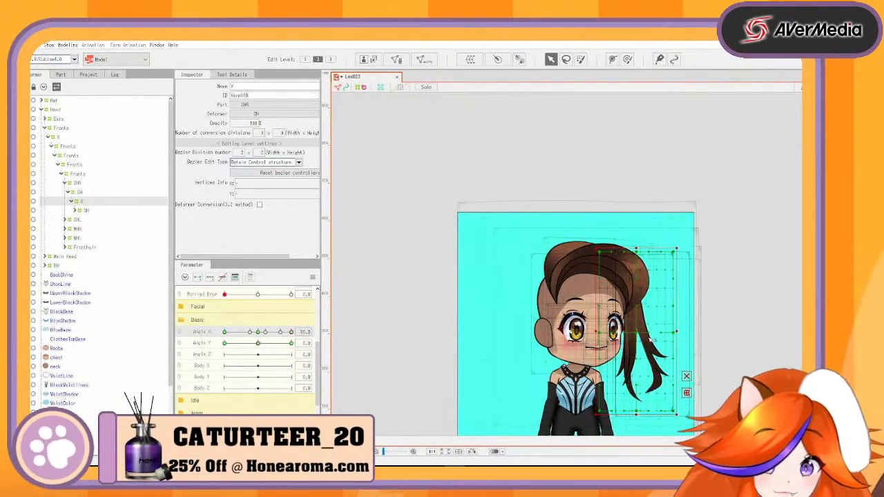
mouse_move(292, 333)
mouse_down()
mouse_move(254, 337)
mouse_move(302, 334)
mouse_move(282, 333)
mouse_up()
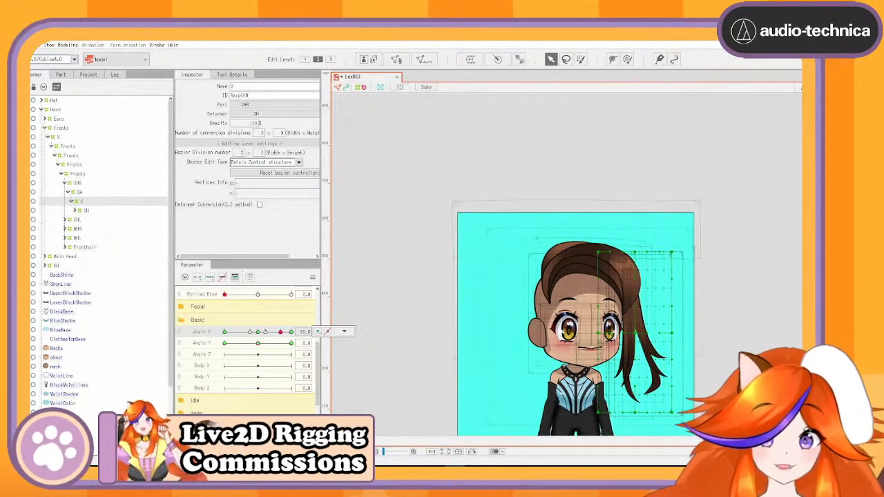
At Angle X -30 and Angle Y 0, adjust the X deformer's outer edge and spread its lower-left corner outward
drag(283, 335, 194, 343)
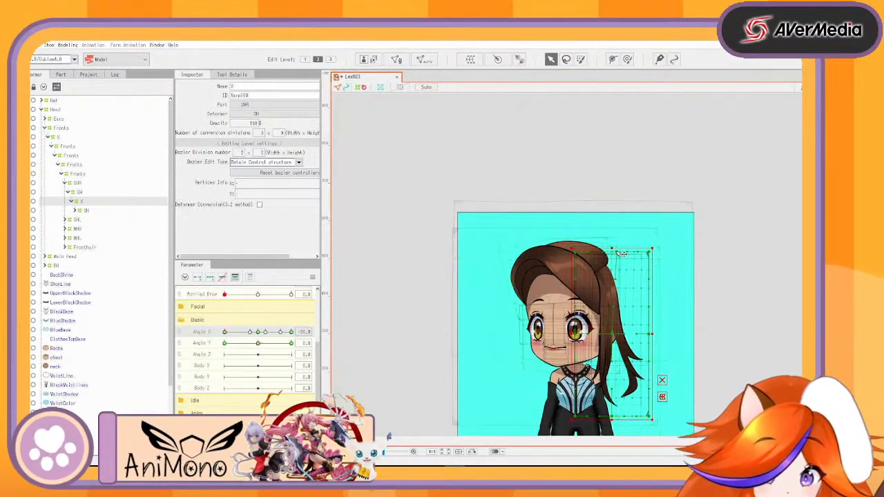
drag(655, 337, 661, 335)
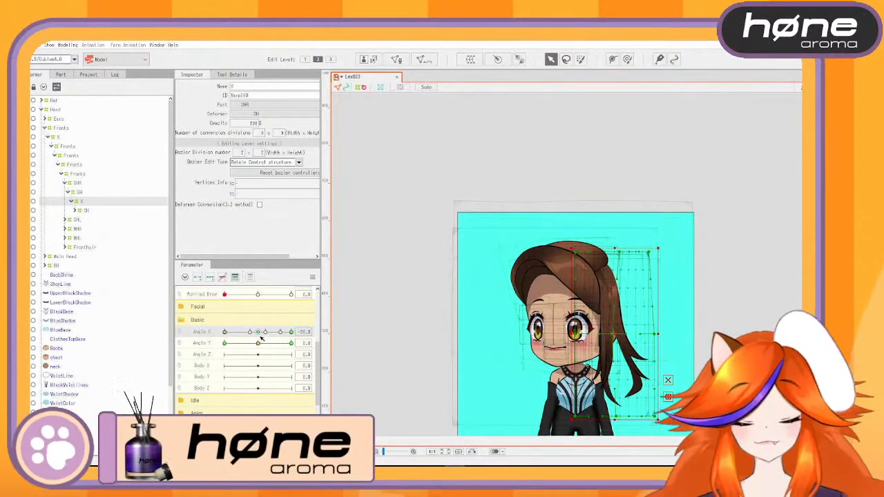
mouse_move(225, 333)
mouse_down()
mouse_move(268, 332)
mouse_move(216, 330)
mouse_up()
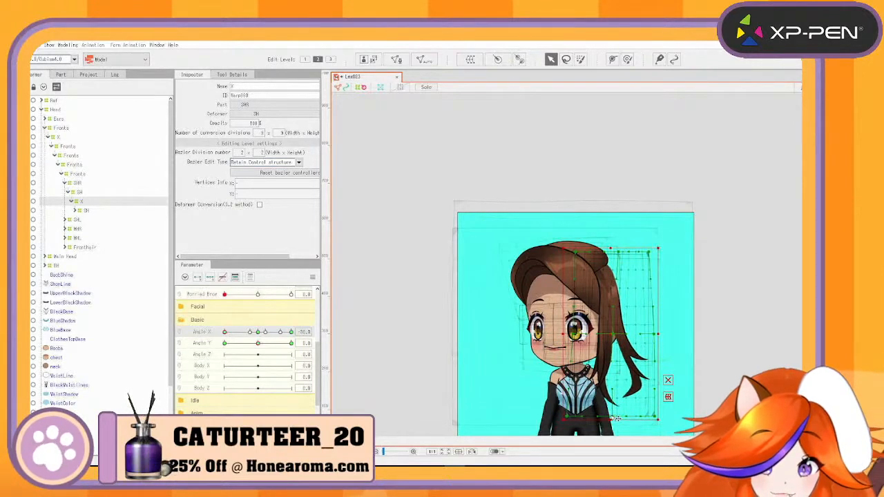
mouse_move(225, 333)
mouse_down()
mouse_move(251, 335)
mouse_move(221, 340)
mouse_up()
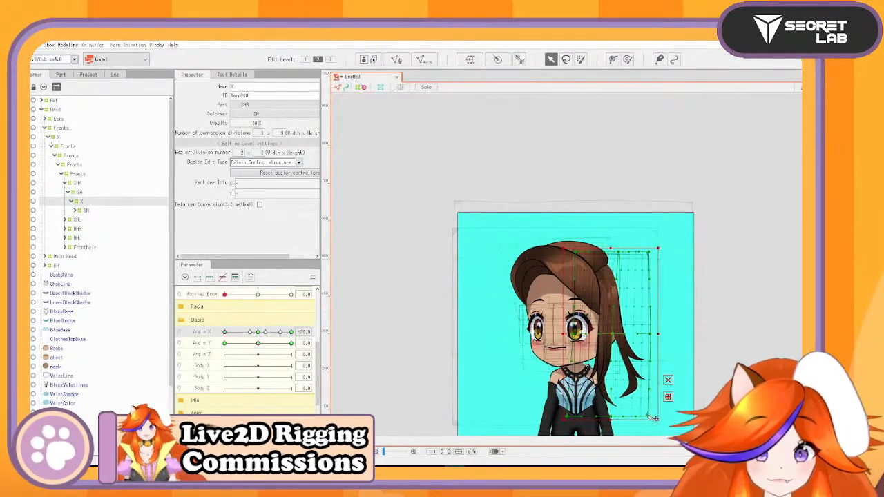
At Angle X -30, reshape the X deformer's upper control points around the ponytail's root, checking the turn between adjustments
drag(225, 332, 195, 354)
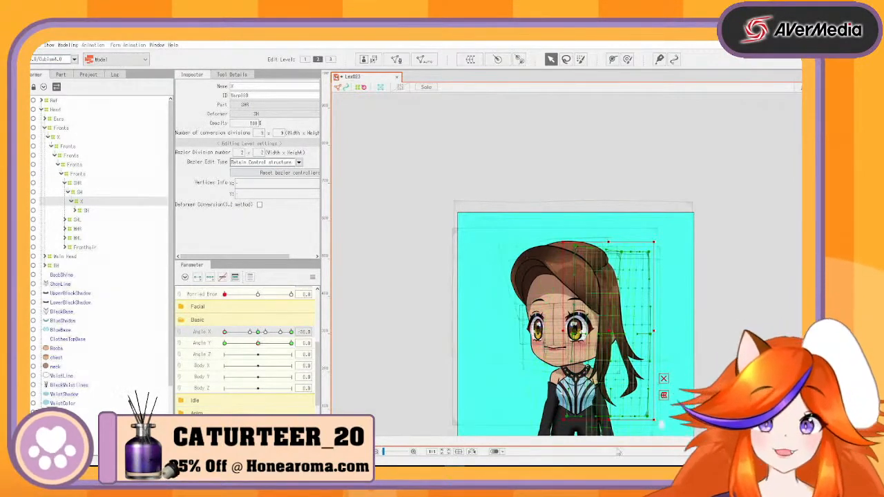
mouse_move(225, 333)
mouse_down()
mouse_move(256, 334)
mouse_move(219, 335)
mouse_up()
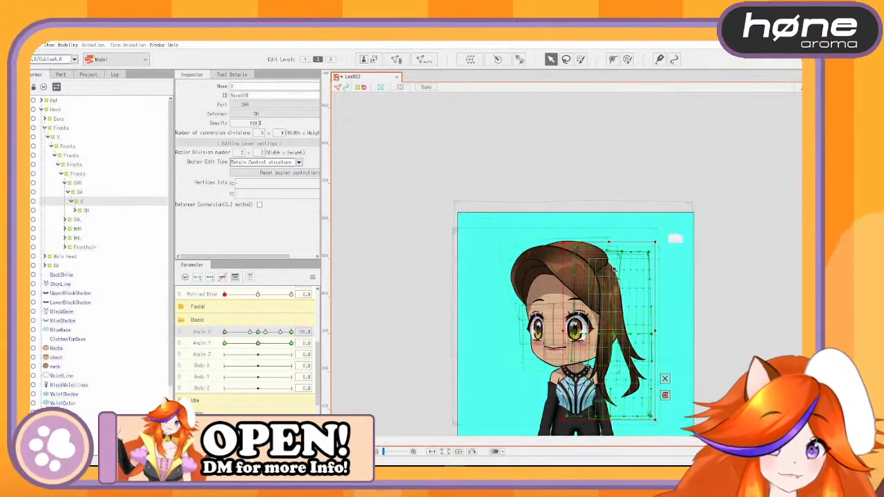
mouse_move(229, 334)
mouse_down()
mouse_move(247, 334)
mouse_move(223, 333)
mouse_up()
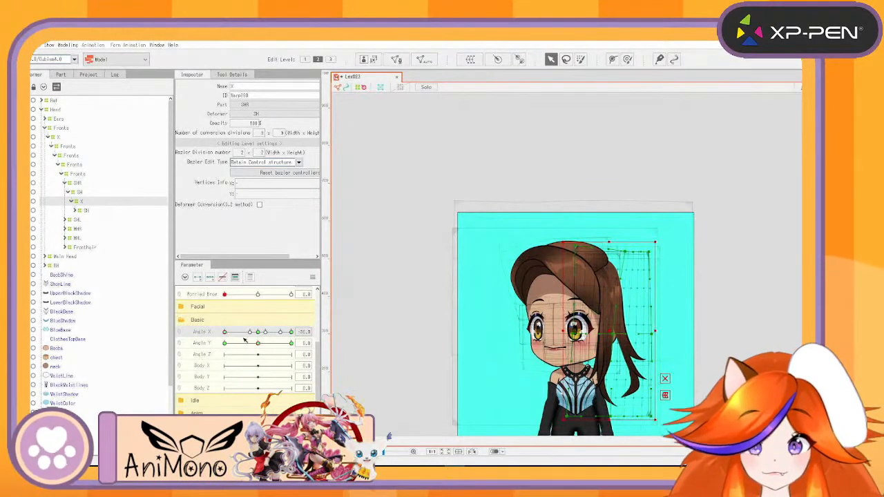
At Angle X 30 and Angle Y 0, narrow the ponytail's X deformer from its outer edge and compare with Angle X -30
drag(226, 334, 308, 326)
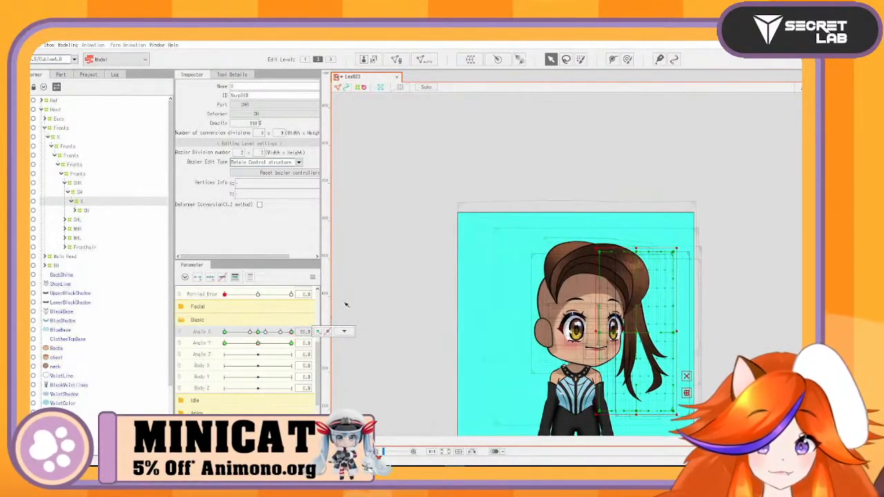
drag(699, 213, 619, 444)
drag(679, 332, 526, 354)
drag(292, 333, 212, 349)
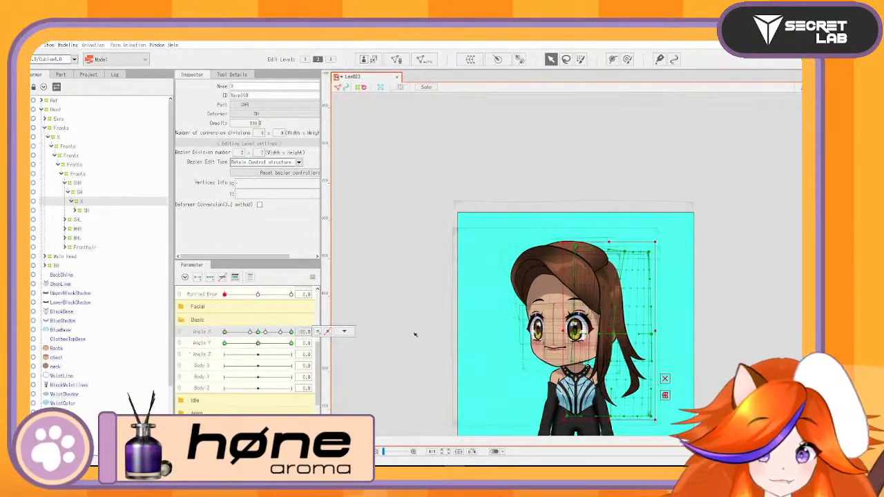
scroll(601, 279, up, 3)
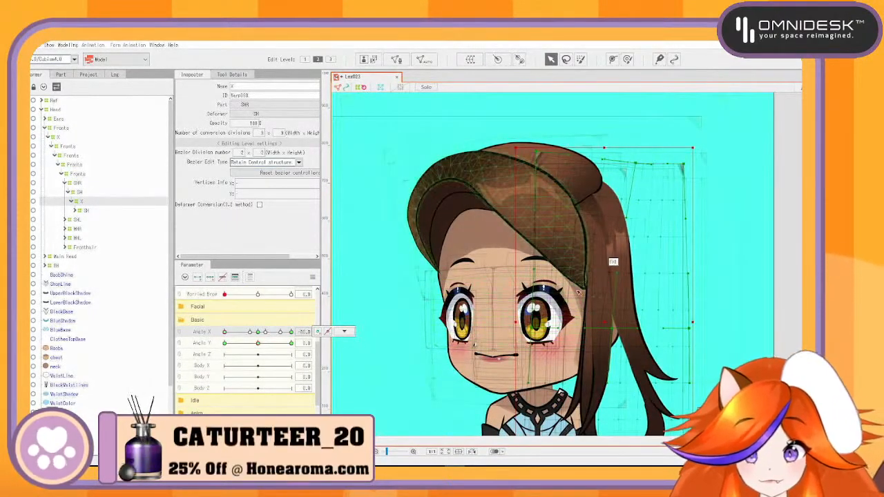
At Angle X 30, pull the X deformer's upper outer corner slightly inward, previewing the head turn between -30 and 30
drag(226, 333, 293, 333)
scroll(753, 335, down, 3)
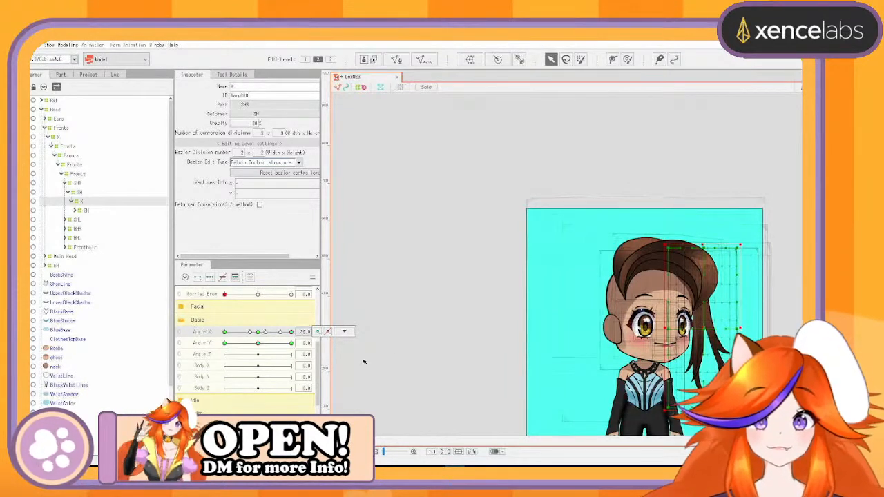
drag(291, 333, 205, 352)
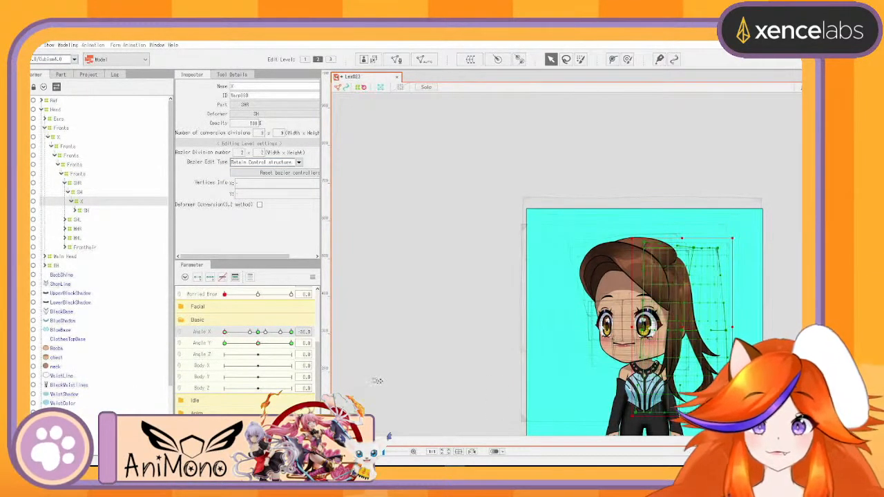
drag(224, 334, 304, 332)
click(344, 331)
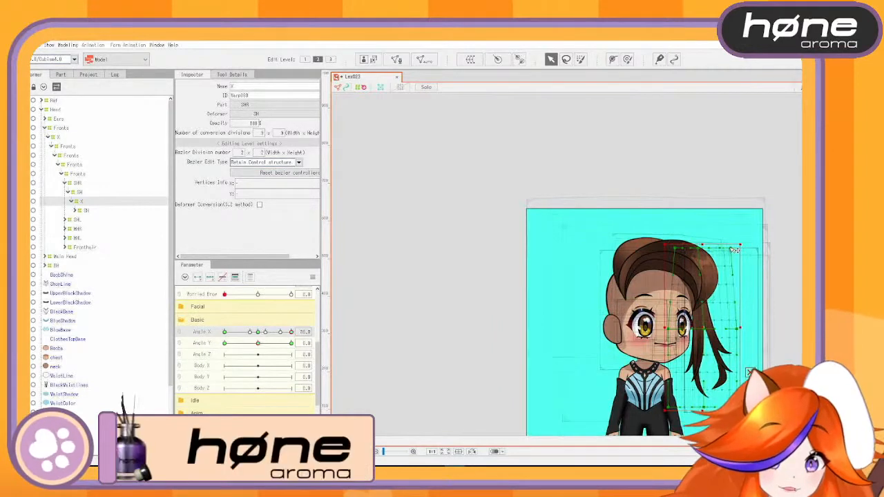
At Angle X -30 and Angle Y -30, spread the X deformer's inner-side corner points slightly outward around the ponytail
drag(291, 333, 206, 350)
drag(263, 344, 226, 344)
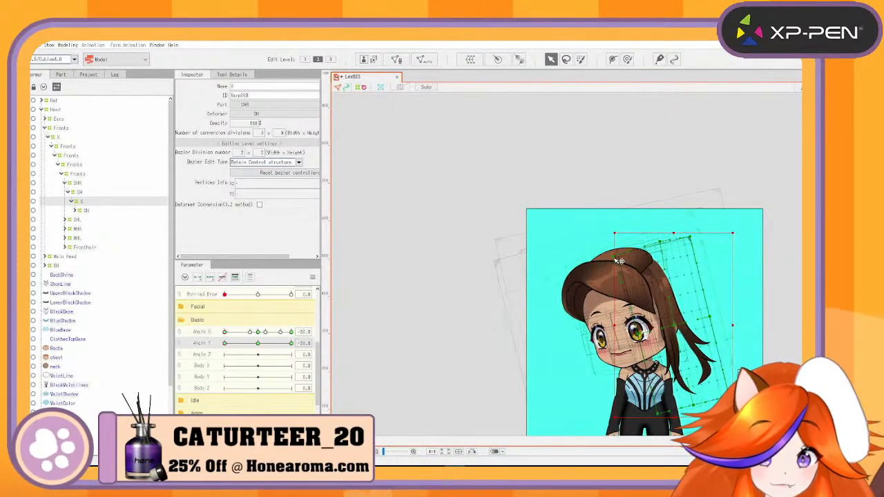
mouse_move(224, 345)
mouse_down()
mouse_move(259, 344)
mouse_move(217, 359)
mouse_up()
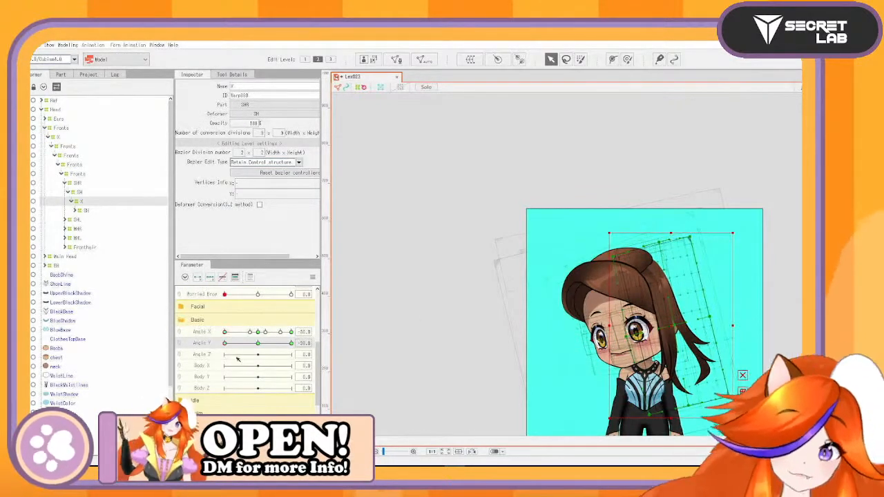
At Angle X -30 and Angle Y 30, rotate the X deformer clockwise, shift it toward the head, and preview the tilt
drag(225, 343, 299, 343)
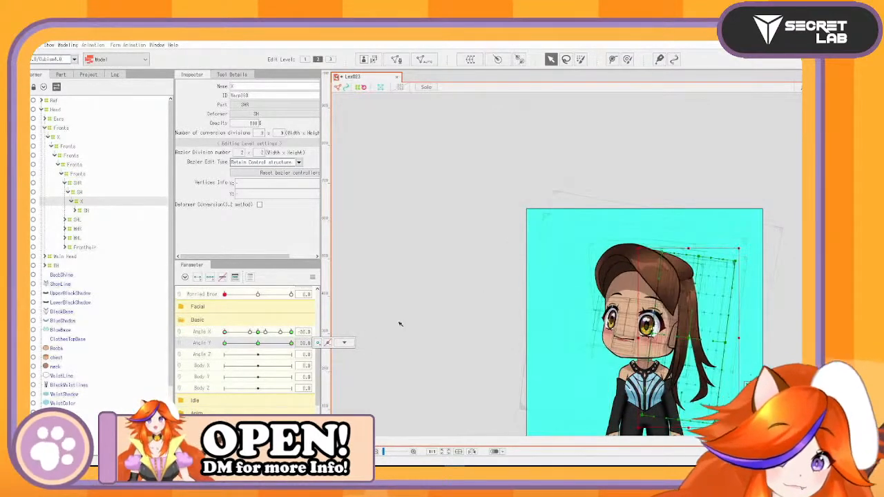
drag(746, 336, 746, 349)
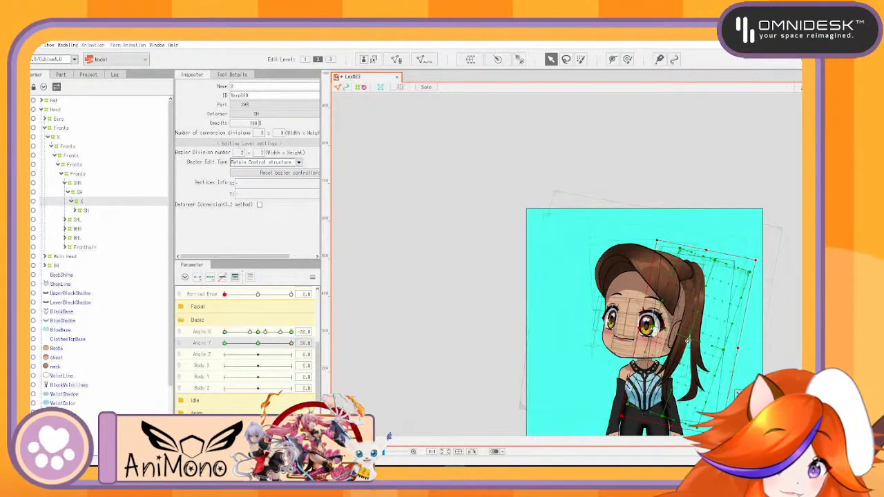
drag(688, 341, 680, 346)
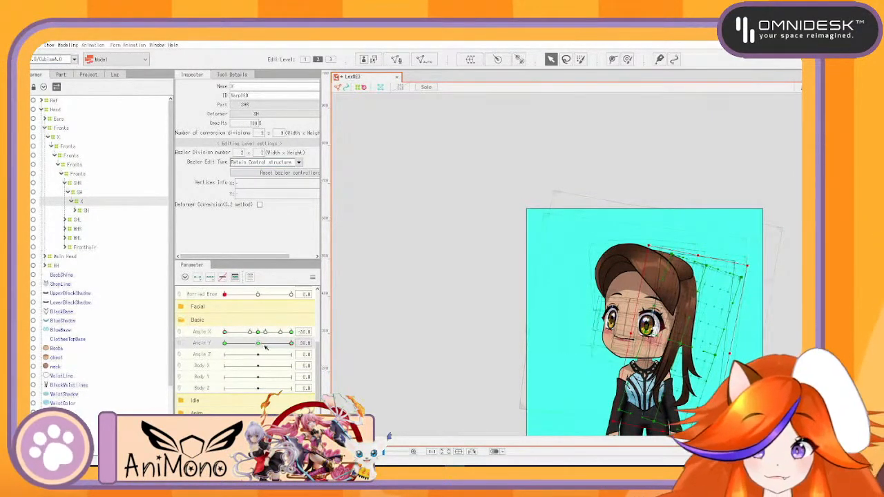
drag(290, 344, 261, 352)
drag(290, 351, 296, 351)
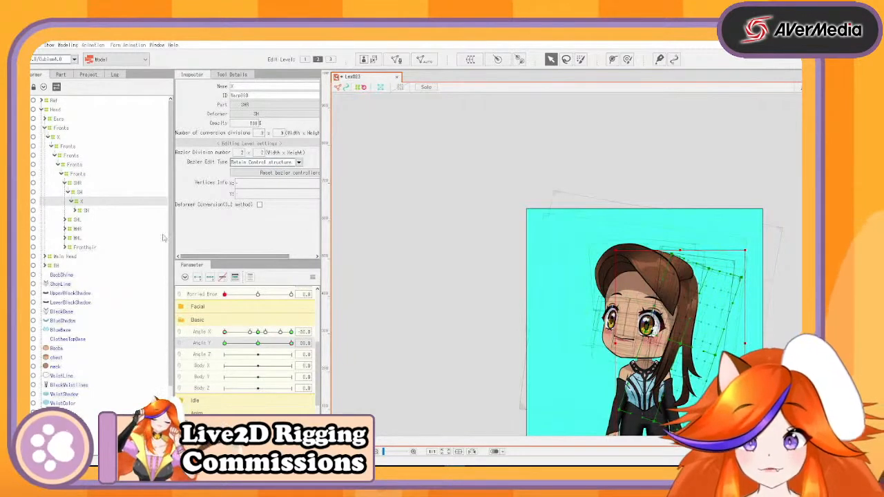
At Angle X -30 and Angle Y 30, refine the X deformer's lower control points to shorten the ponytail, undoing one adjustment
click(290, 343)
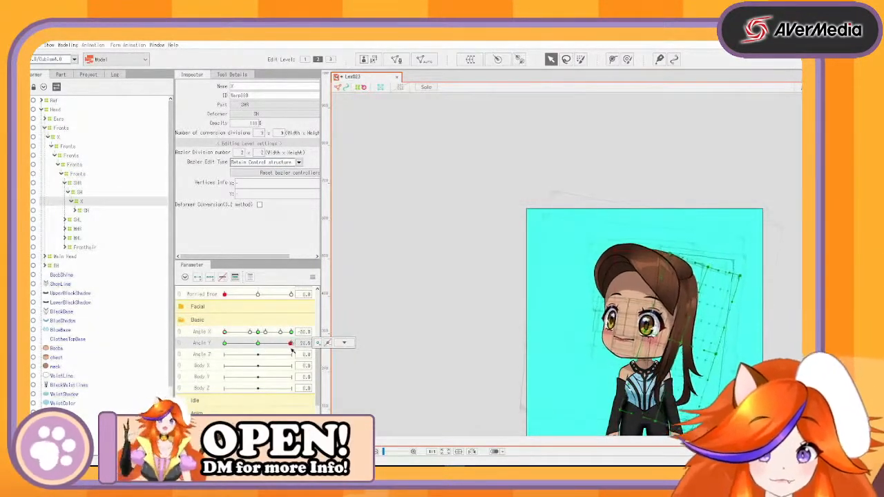
drag(291, 351, 301, 350)
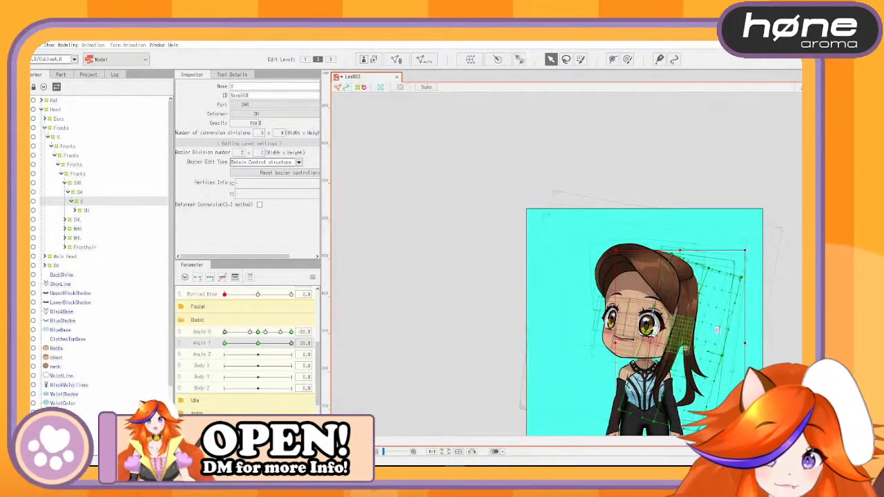
mouse_move(288, 345)
mouse_down()
mouse_move(258, 341)
mouse_move(302, 342)
mouse_up()
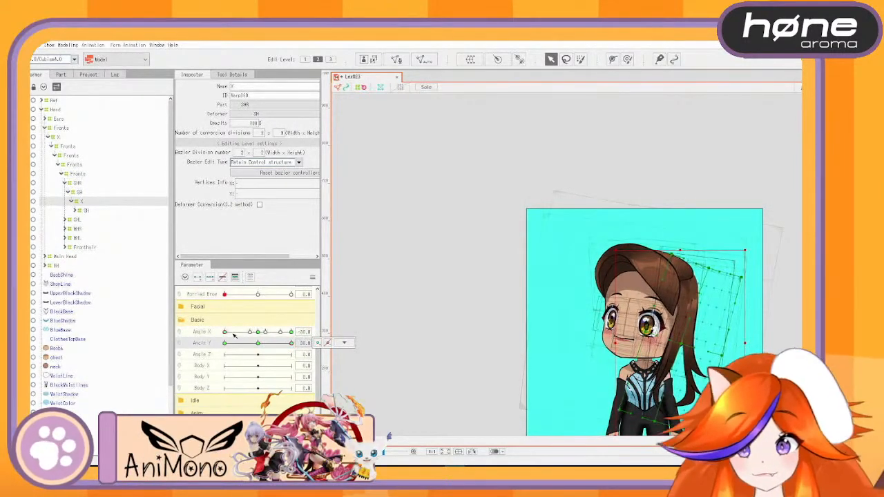
drag(233, 335, 220, 337)
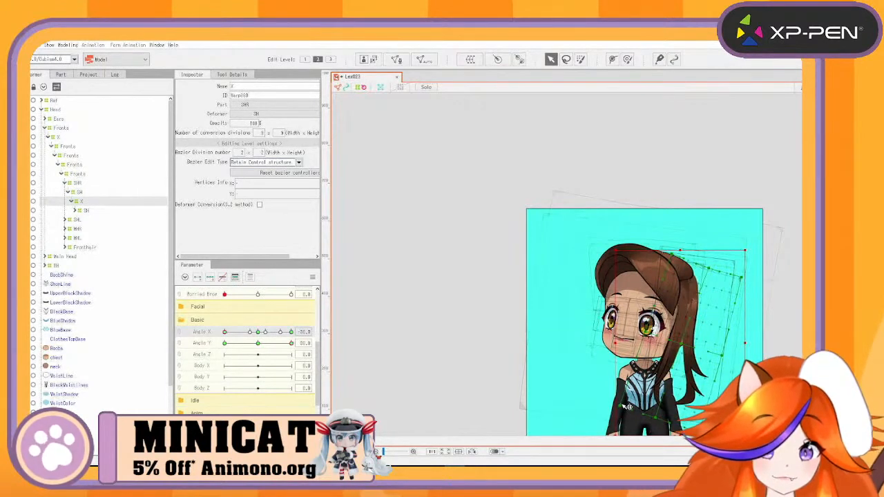
mouse_move(226, 333)
mouse_down()
mouse_move(246, 337)
mouse_move(216, 337)
mouse_move(257, 336)
mouse_move(223, 337)
mouse_up()
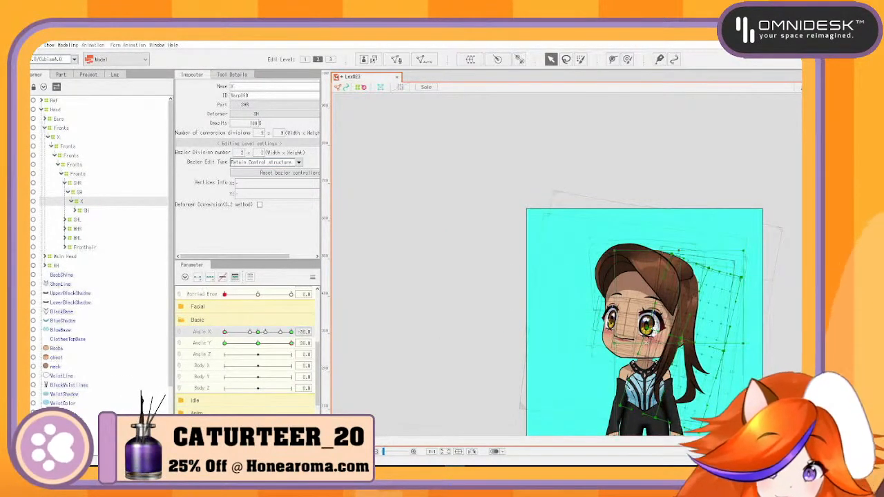
key(ctrl+z)
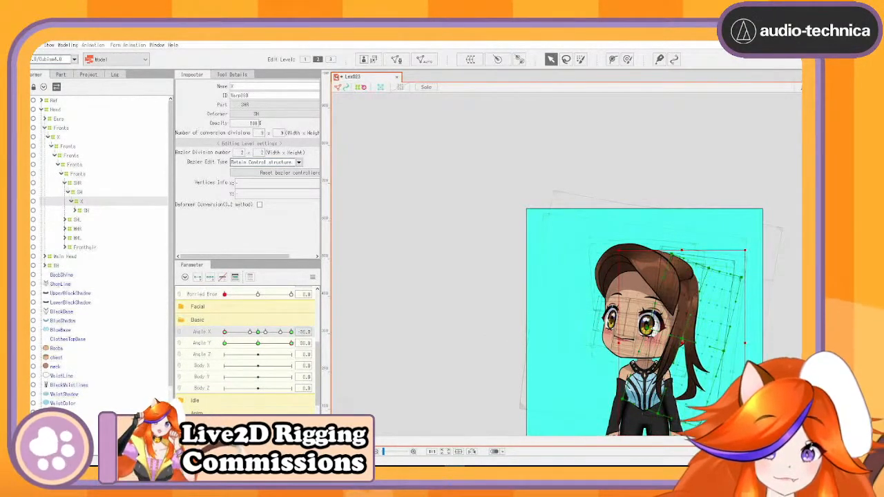
At Angle X 30 and Angle Y 30, squash the X deformer upward from its lower edge and narrow its outer side
drag(224, 332, 290, 341)
click(344, 332)
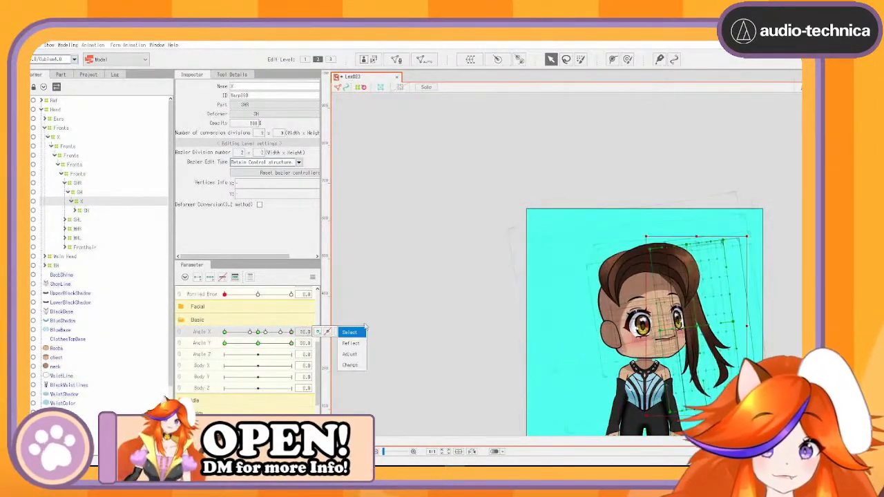
drag(697, 415, 702, 396)
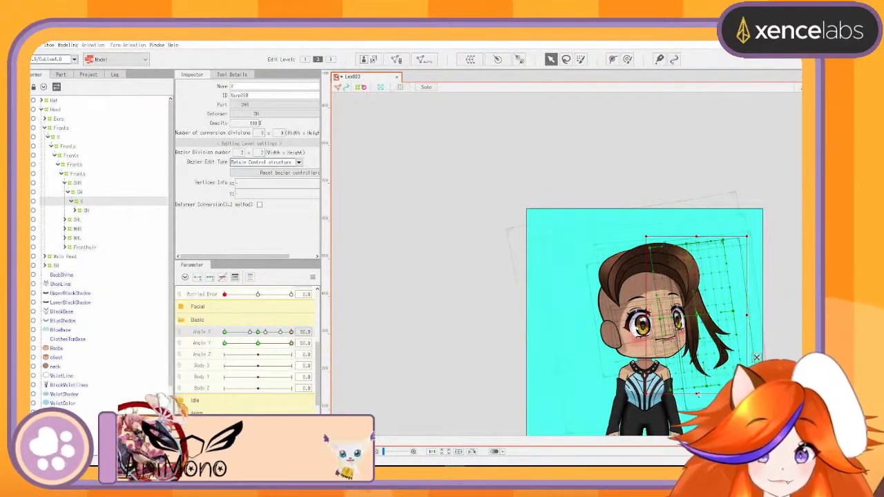
mouse_move(291, 344)
mouse_down()
mouse_move(269, 344)
mouse_move(291, 332)
mouse_up()
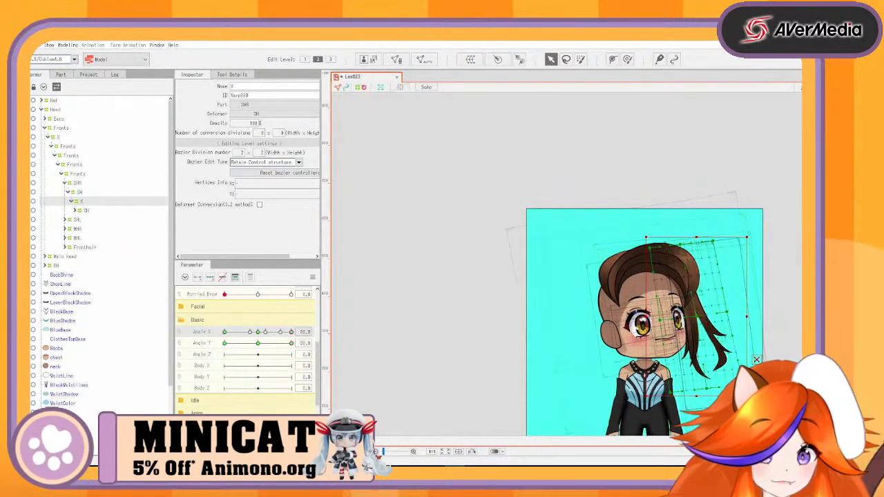
drag(748, 297, 743, 297)
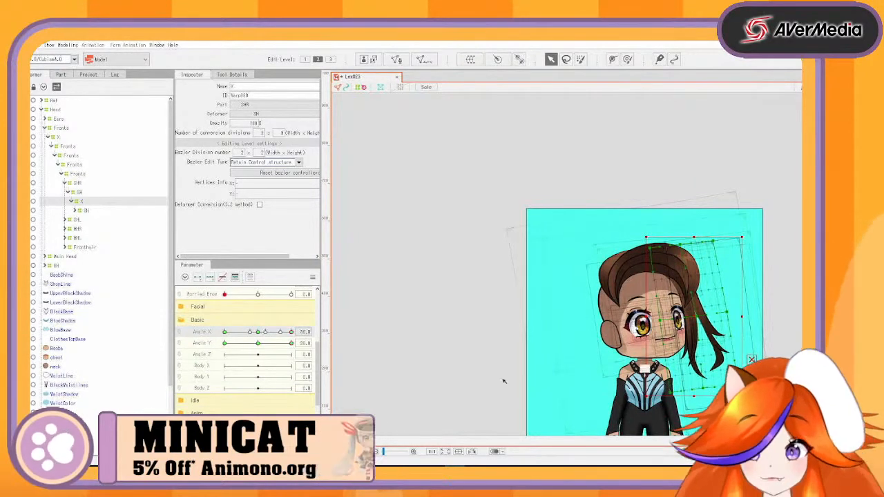
At Angle Y -30, extend the X deformer's lower edge at Angle X -30, squash its lower rows at Angle X 30, and preview the corners
drag(288, 345, 195, 352)
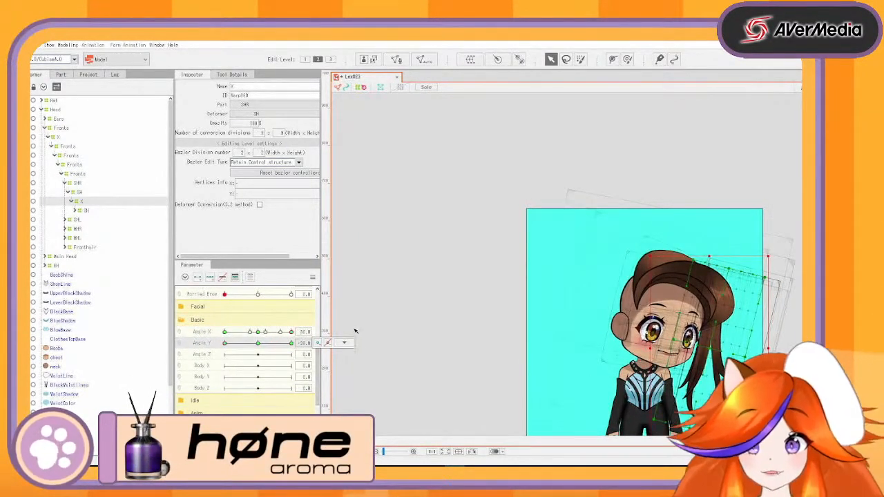
drag(291, 333, 204, 362)
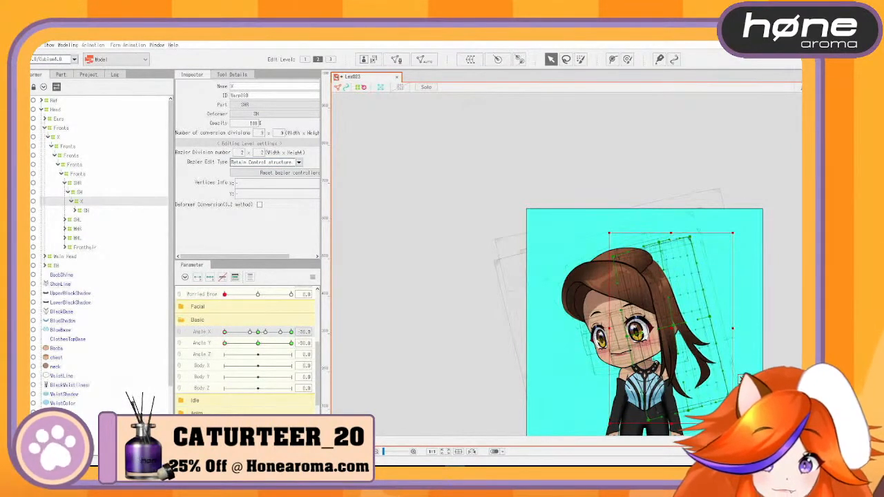
drag(225, 334, 307, 355)
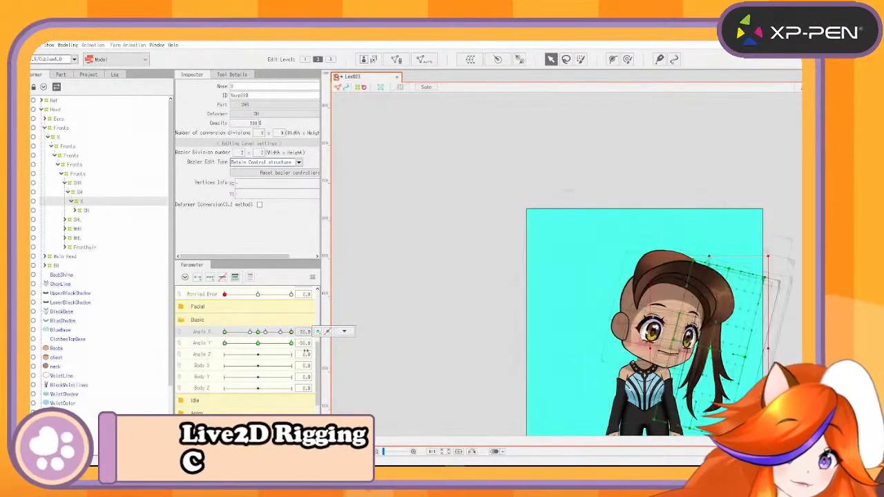
scroll(665, 373, down, 3)
drag(638, 367, 628, 336)
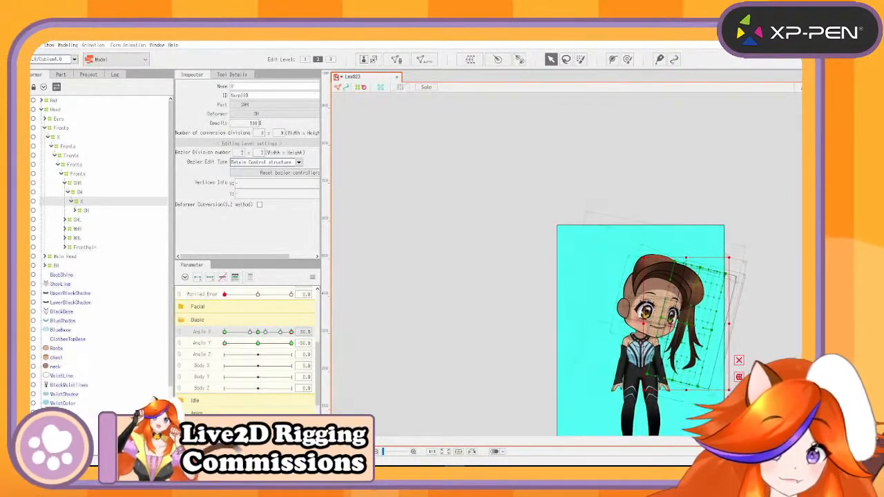
drag(740, 402, 617, 293)
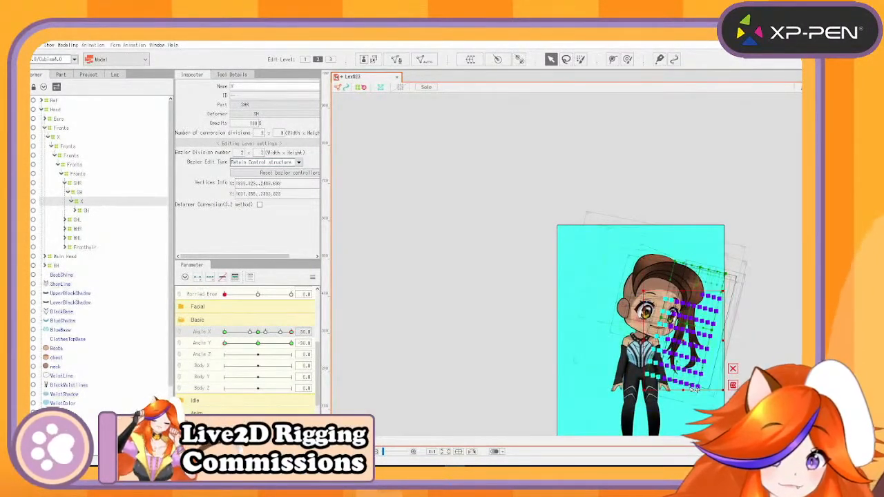
drag(684, 391, 683, 388)
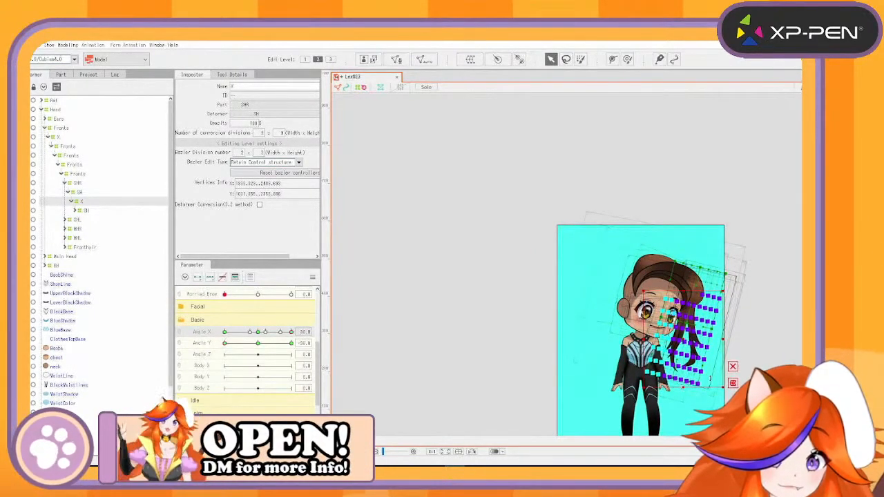
click(793, 356)
drag(291, 332, 327, 335)
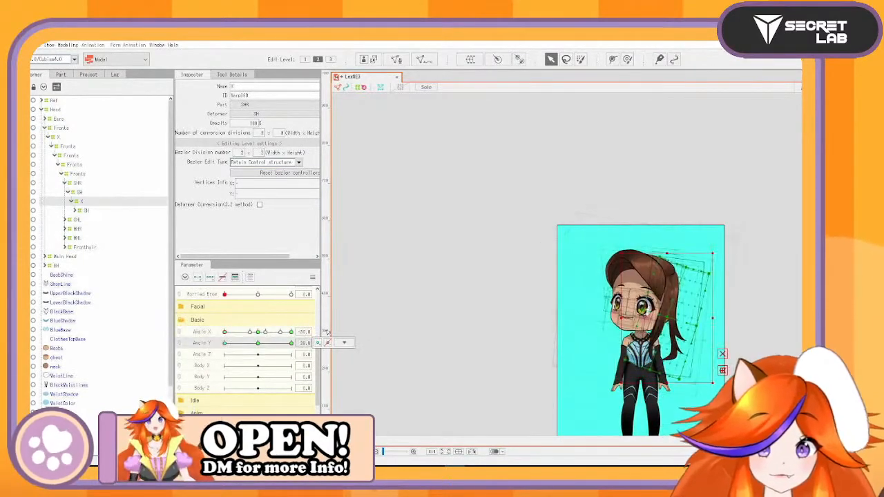
drag(227, 333, 291, 333)
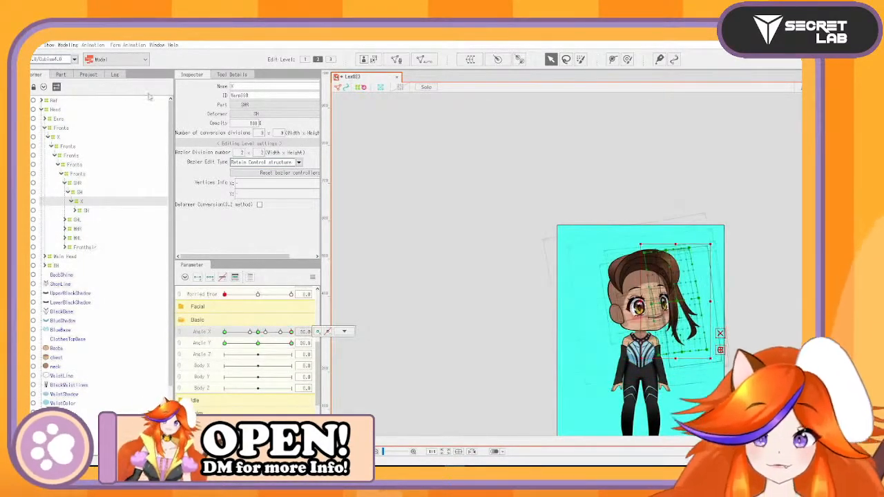
Open the Physics/Scene Blending Settings and preview the model's head movement across the view
click(68, 45)
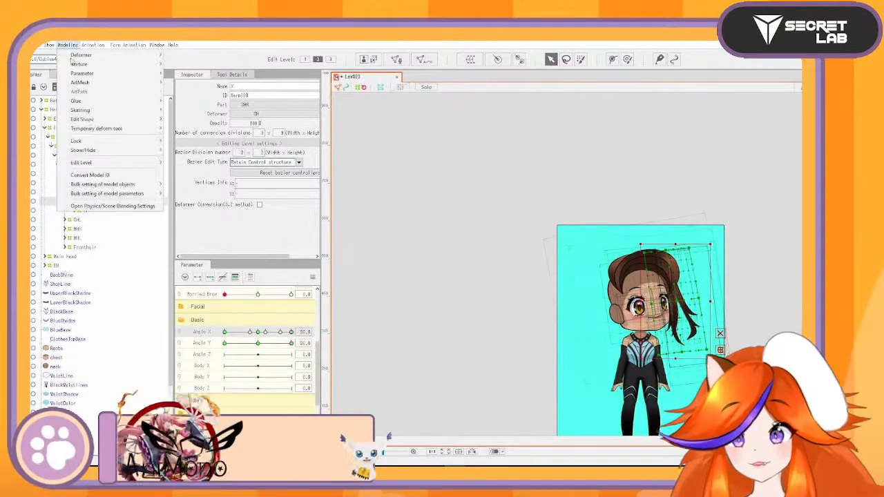
click(103, 205)
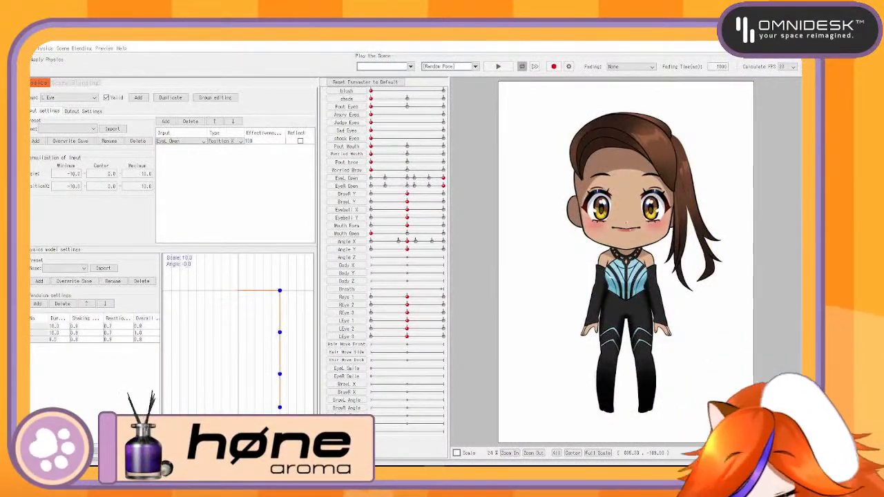
drag(499, 149, 749, 225)
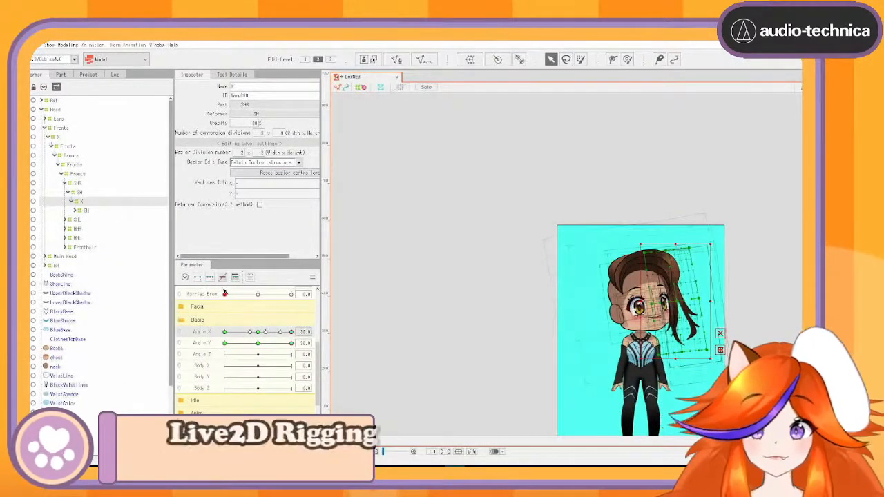
Return Angle X and Angle Y to 0, and preview the ponytail while turning Angle X to 30 and -30
click(258, 333)
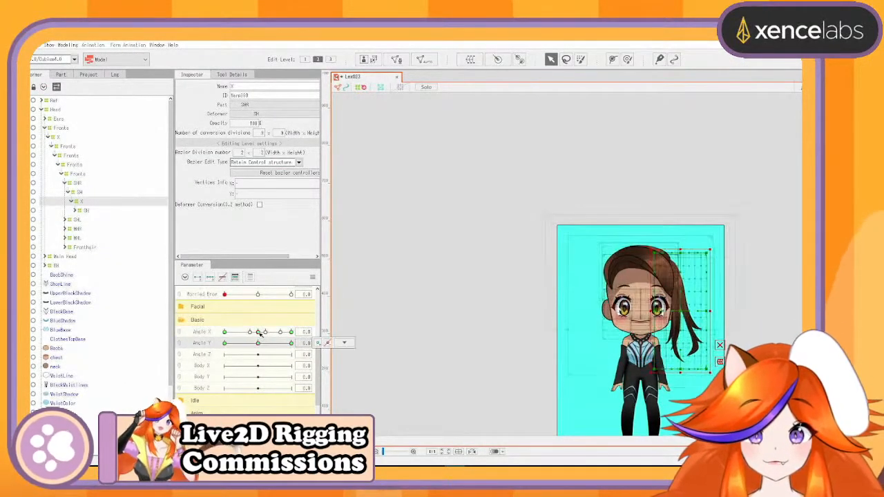
drag(259, 333, 324, 322)
drag(255, 320, 185, 308)
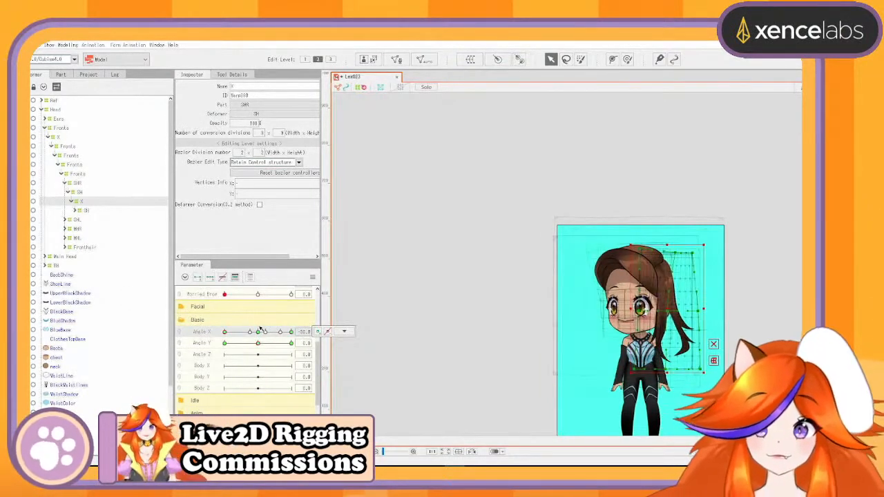
Return Angle X to 0 and expand the deformer nested inside the ponytail's X deformer
drag(260, 330, 259, 337)
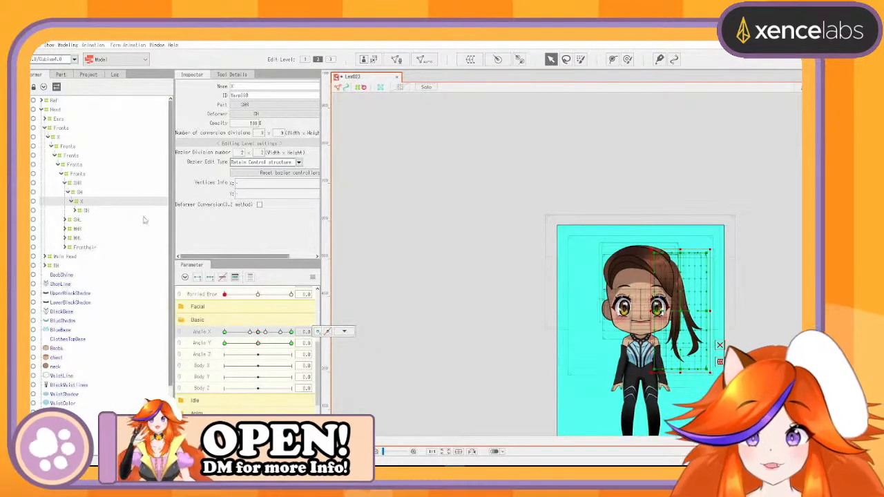
mouse_move(257, 347)
mouse_down()
mouse_move(212, 345)
mouse_move(271, 343)
mouse_move(228, 332)
mouse_move(299, 331)
mouse_move(258, 332)
mouse_up()
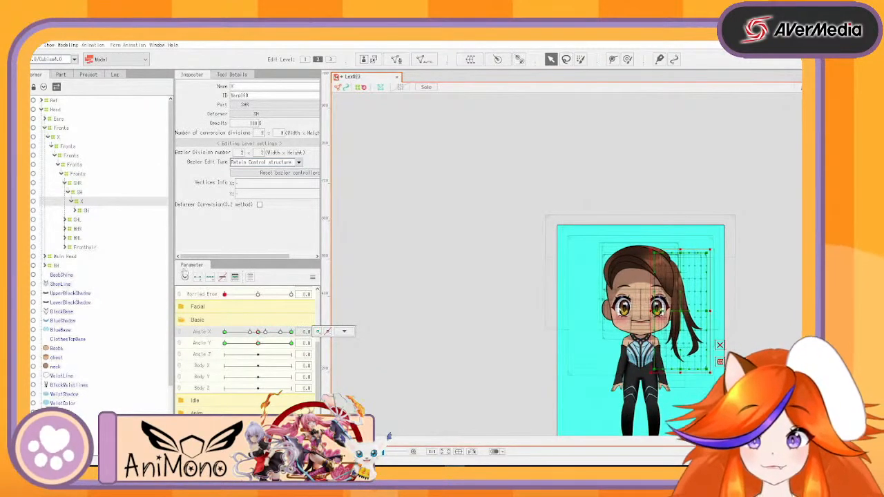
click(75, 211)
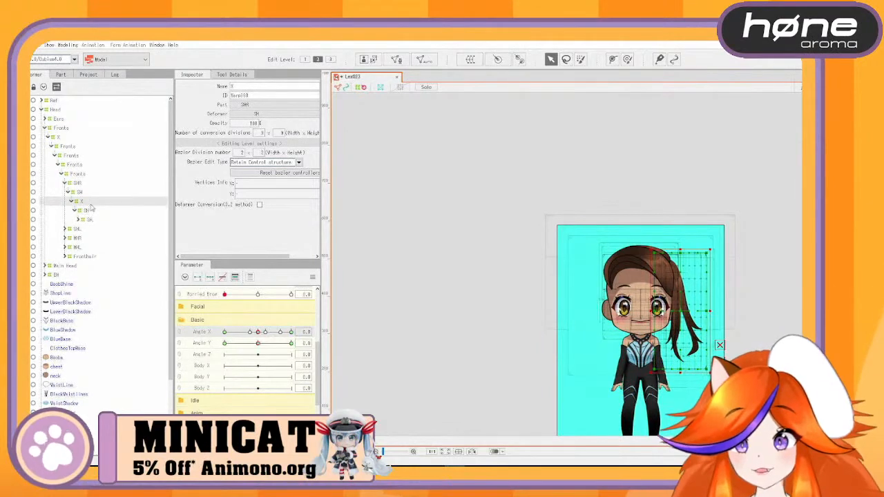
drag(258, 344, 285, 338)
scroll(656, 337, up, 3)
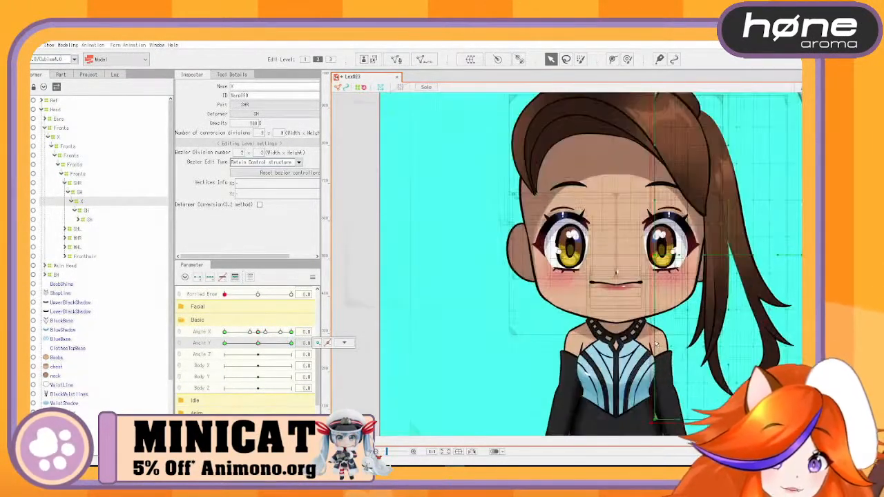
scroll(655, 337, down, 1)
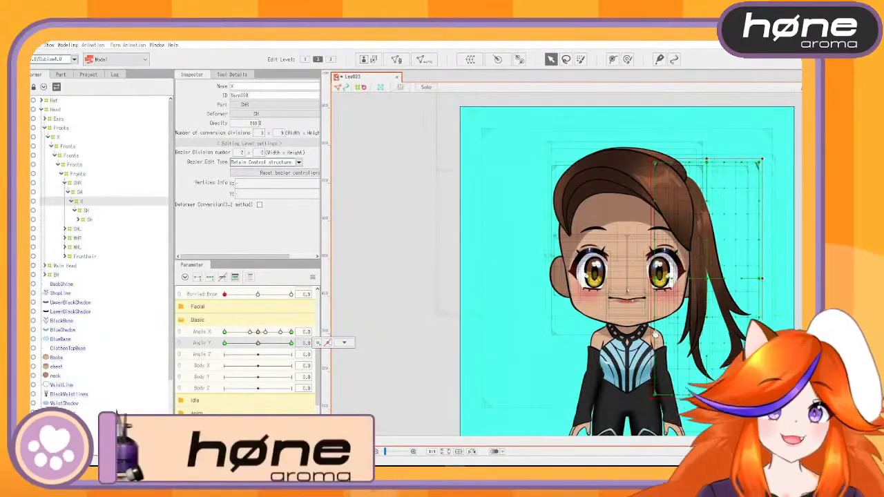
drag(656, 337, 626, 319)
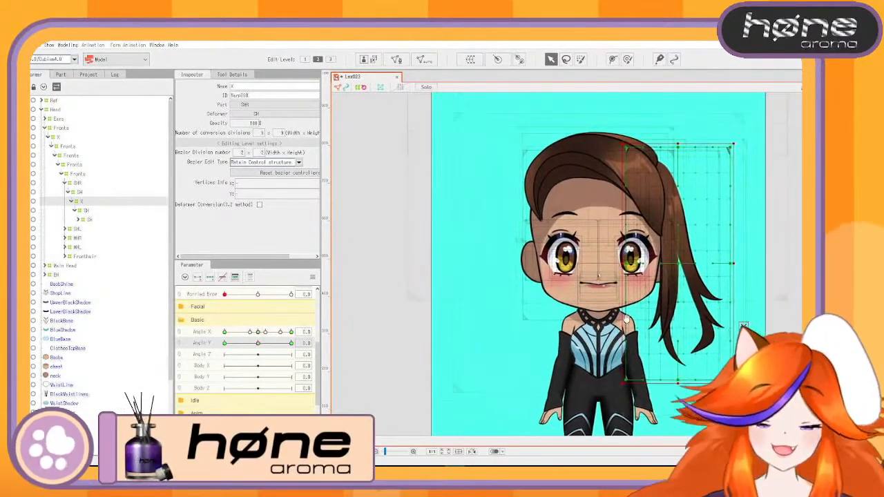
Expand the inner SH deformer and its SHR1 to SHR6 strand deformers to expose their nested deformers
click(79, 220)
click(78, 220)
click(88, 229)
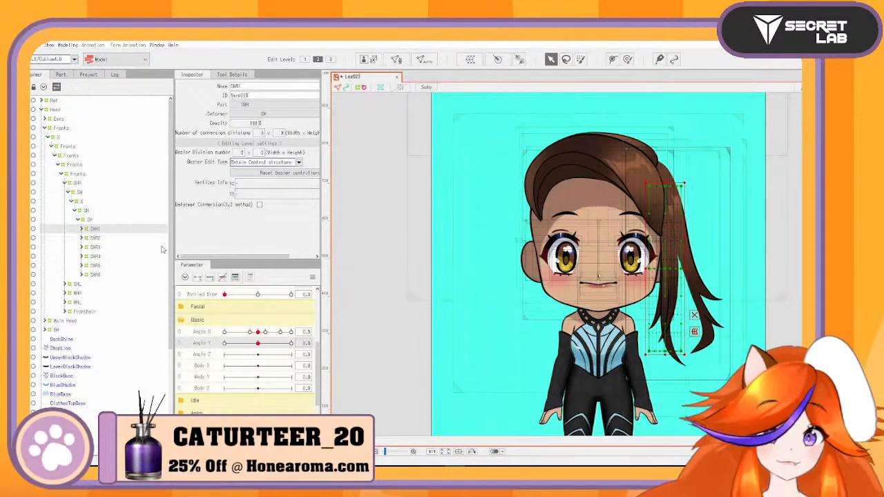
click(82, 230)
click(81, 248)
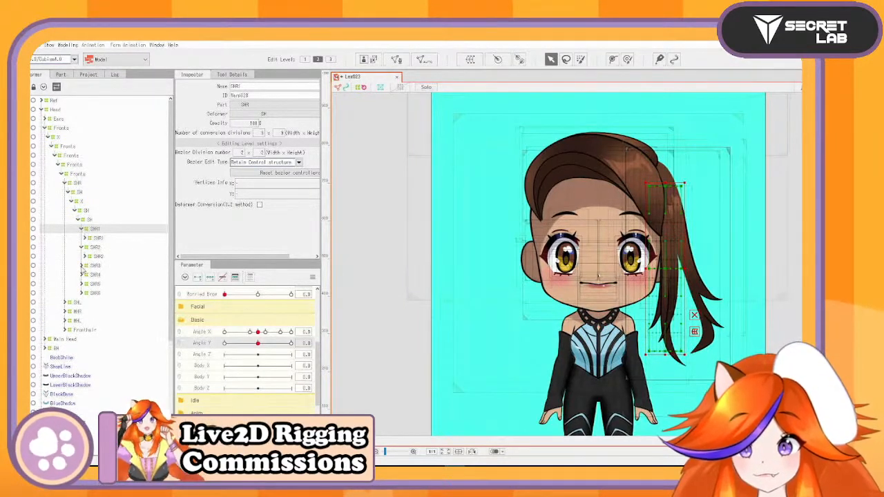
click(81, 266)
click(82, 284)
click(81, 302)
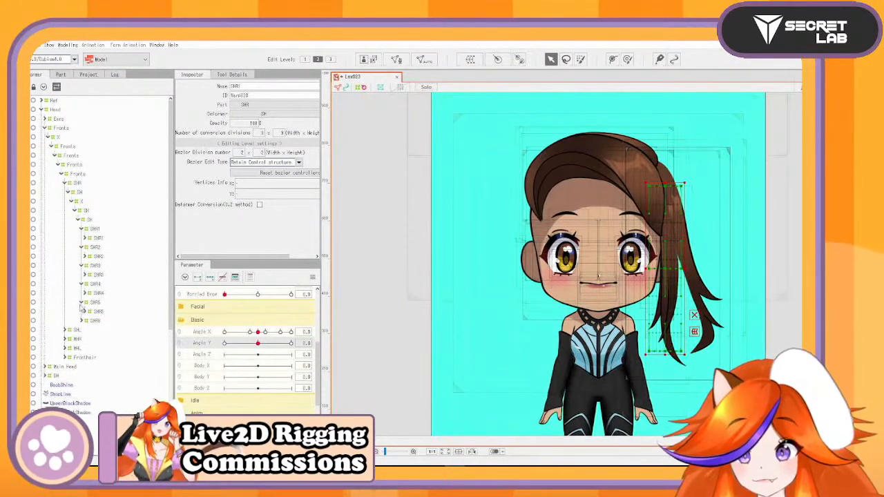
click(82, 320)
Select the six deformers nested inside SHR1 to SHR6, rename them X, and key them on Angle X
click(98, 330)
ctrl+click(98, 311)
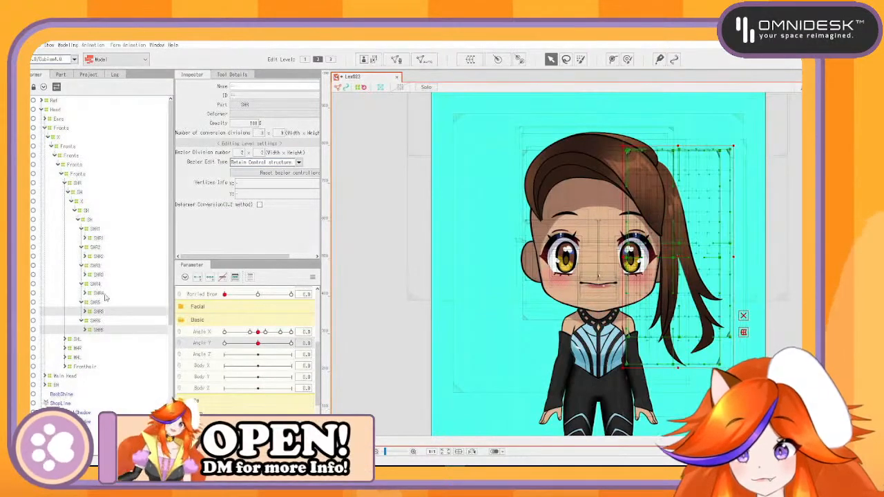
ctrl+click(105, 294)
ctrl+click(105, 275)
ctrl+click(105, 256)
ctrl+click(105, 238)
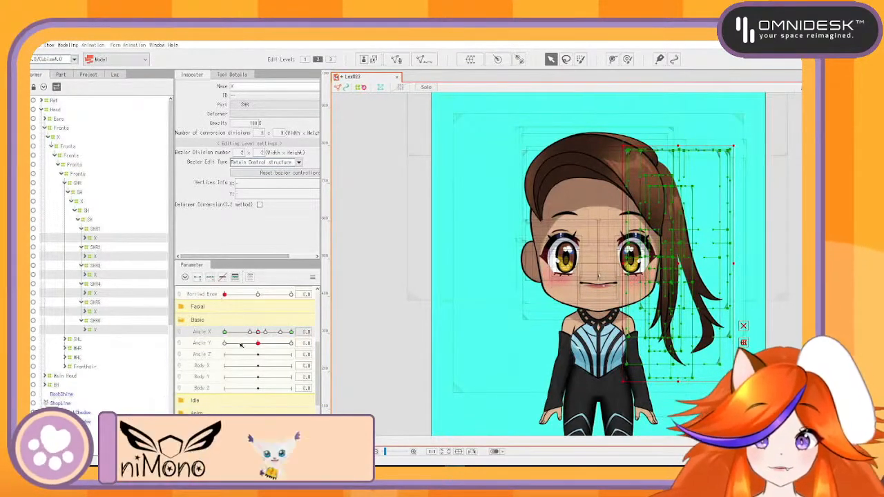
Set Angle X to -30 and select only the X deformer inside SHR1
drag(258, 333, 224, 332)
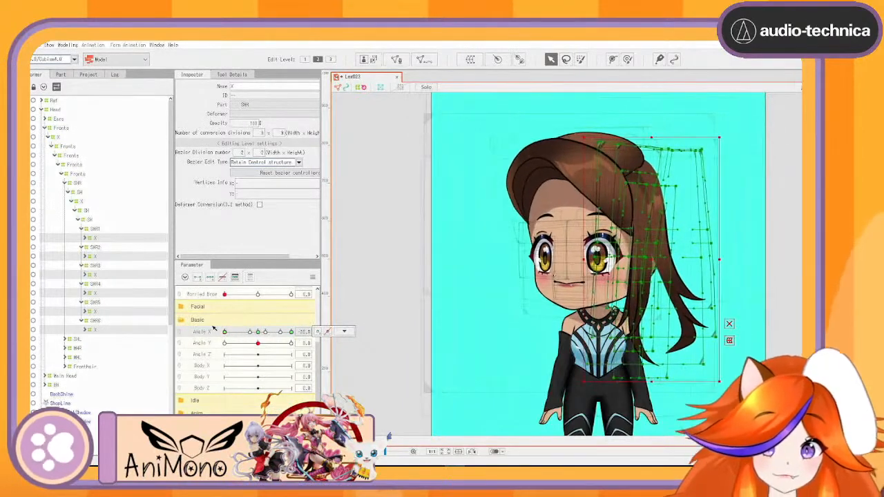
click(101, 239)
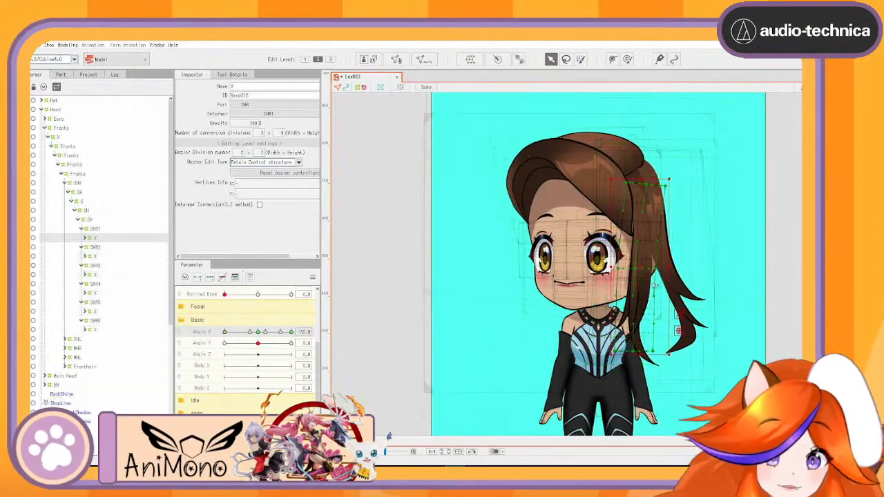
Try shifting SHR1's X deformer well away from the face, and undo the shift
drag(641, 271, 662, 270)
key(ctrl+z)
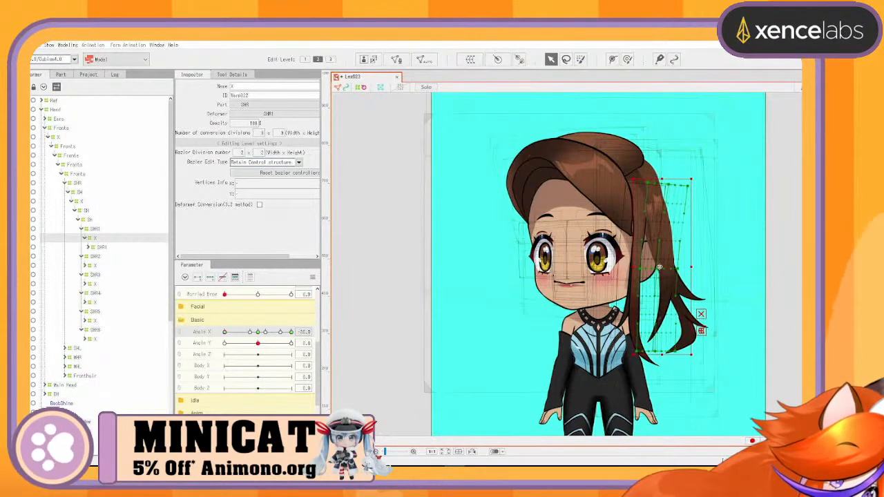
key(ctrl+z)
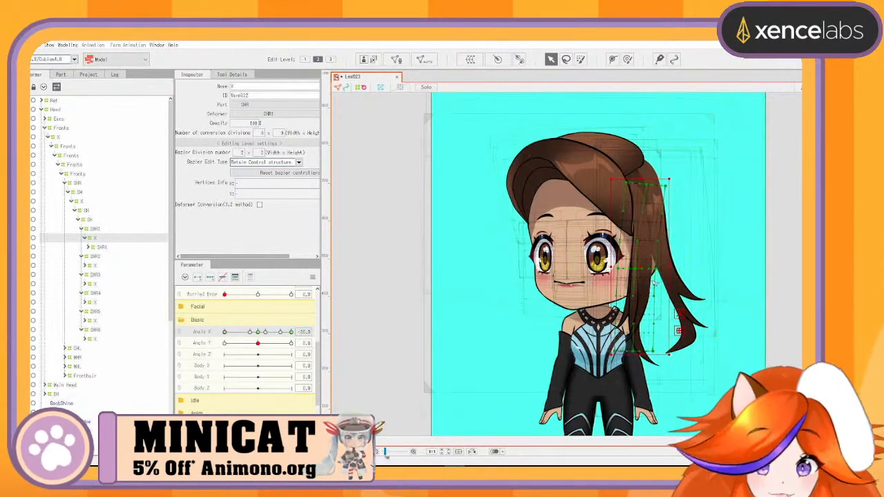
key(ctrl+y)
key(ctrl+z)
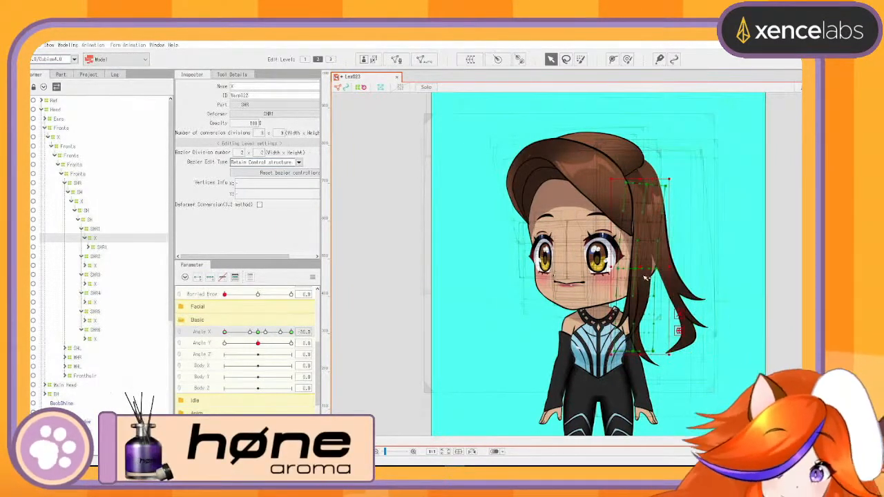
At Angle X -30, move SHR1's X deformer slightly away from the face
drag(642, 268, 650, 268)
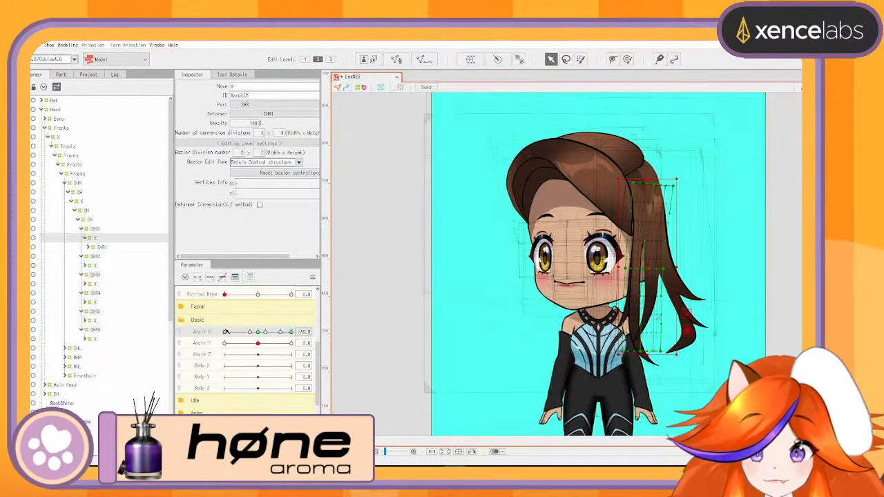
mouse_move(226, 332)
mouse_down()
mouse_move(257, 332)
mouse_move(223, 332)
mouse_up()
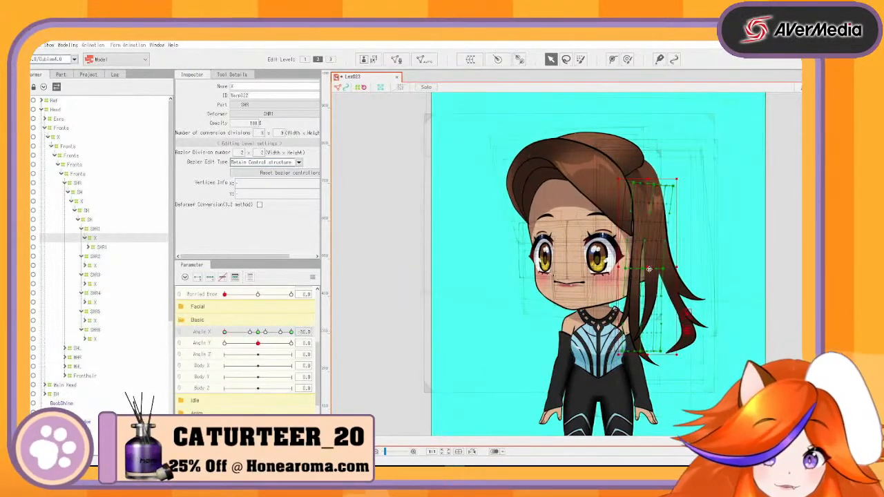
drag(649, 269, 649, 270)
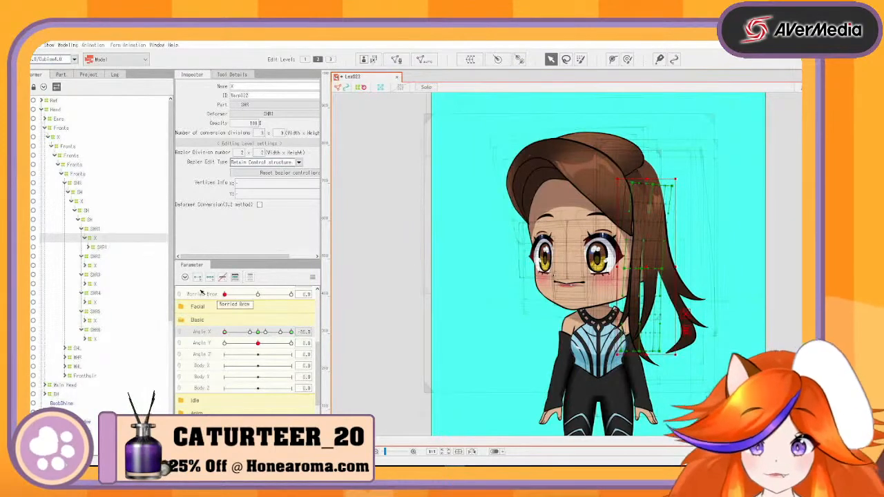
At Angle X 30, nudge SHR1's X deformer toward the face and shift its upper points slightly outward
drag(225, 332, 322, 334)
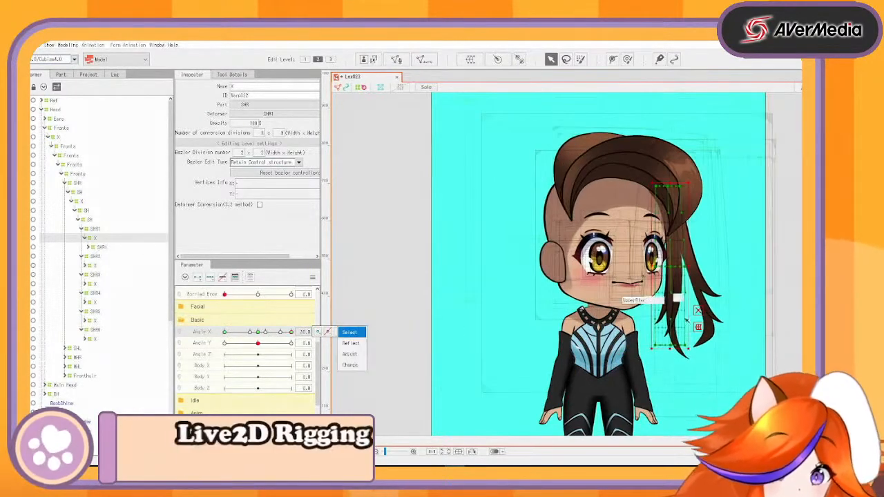
drag(671, 271, 668, 270)
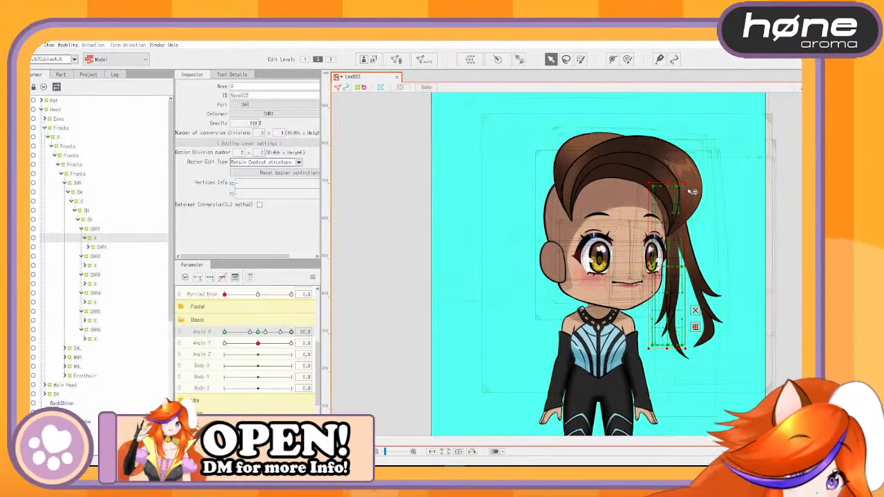
scroll(686, 188, up, 3)
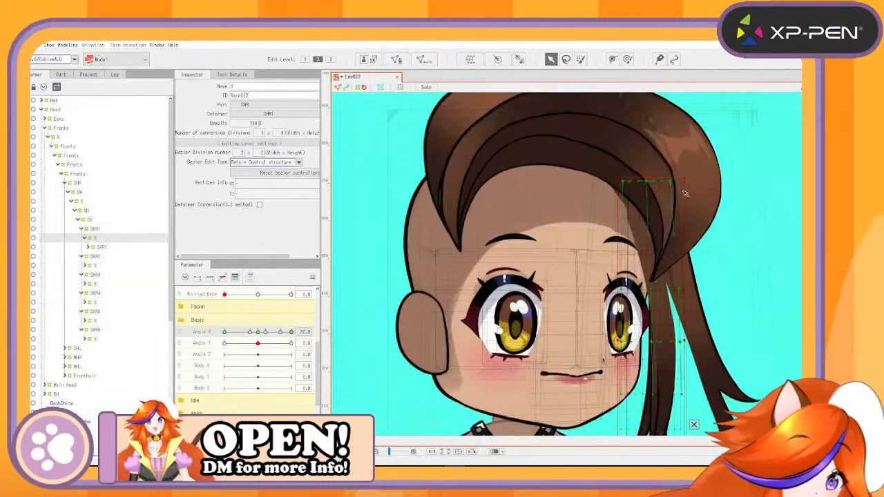
mouse_move(673, 183)
mouse_down()
mouse_move(689, 185)
mouse_move(658, 189)
mouse_move(673, 183)
mouse_up()
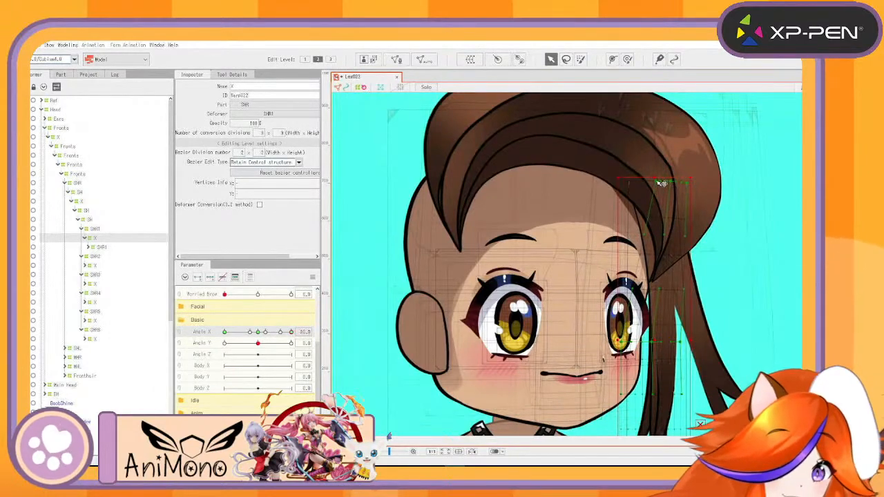
mouse_move(293, 333)
mouse_down()
mouse_move(240, 333)
mouse_move(291, 332)
mouse_up()
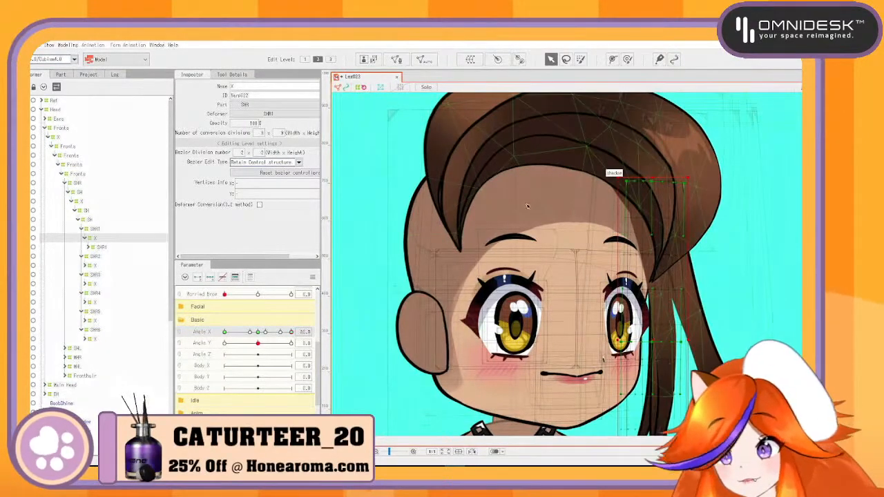
Select SHR2's X deformer and return Angle X to 0 to check which ponytail strand it controls
click(99, 266)
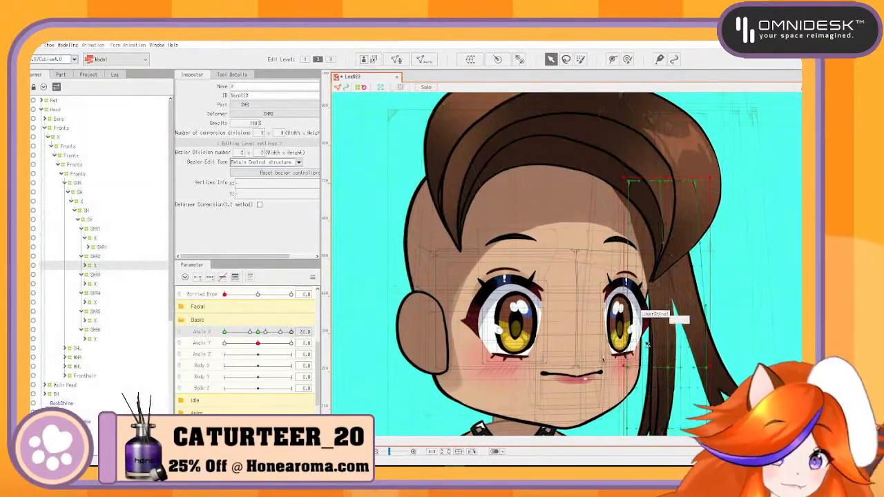
scroll(688, 368, down, 3)
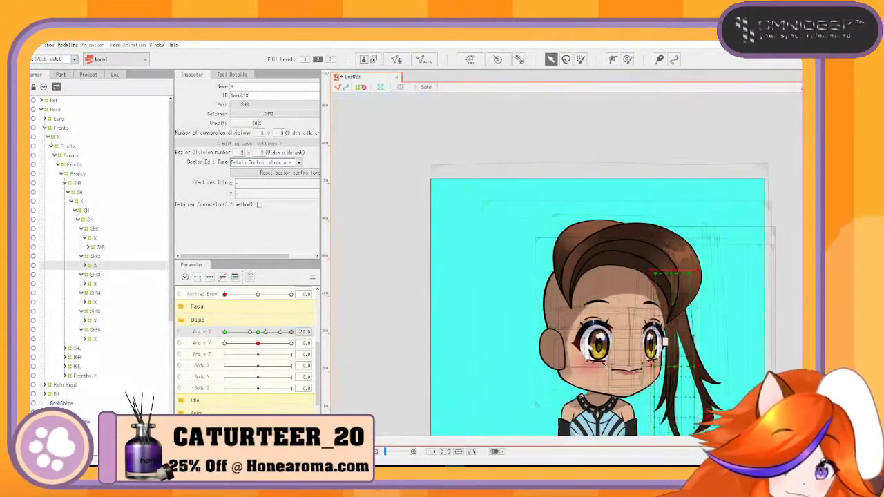
click(259, 332)
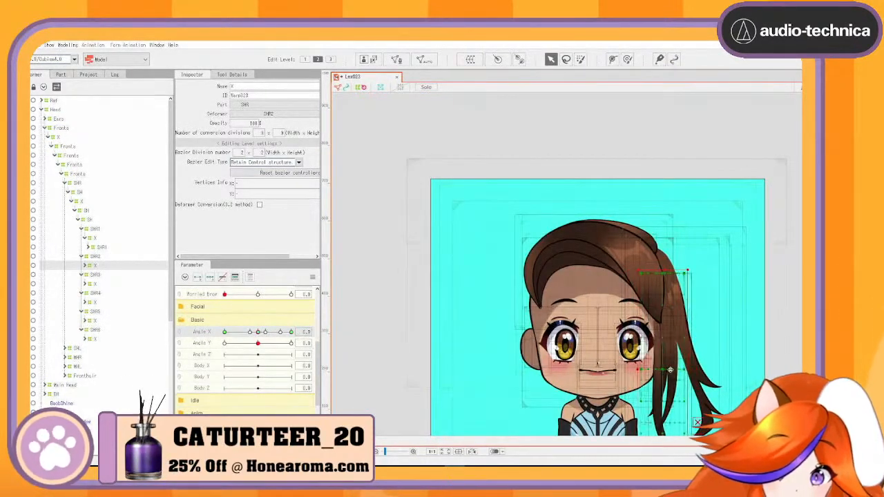
click(693, 374)
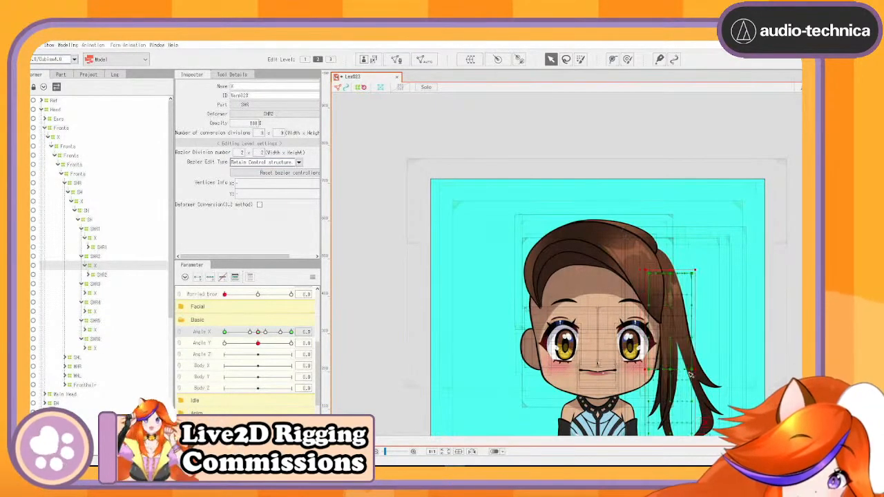
scroll(691, 374, up, 4)
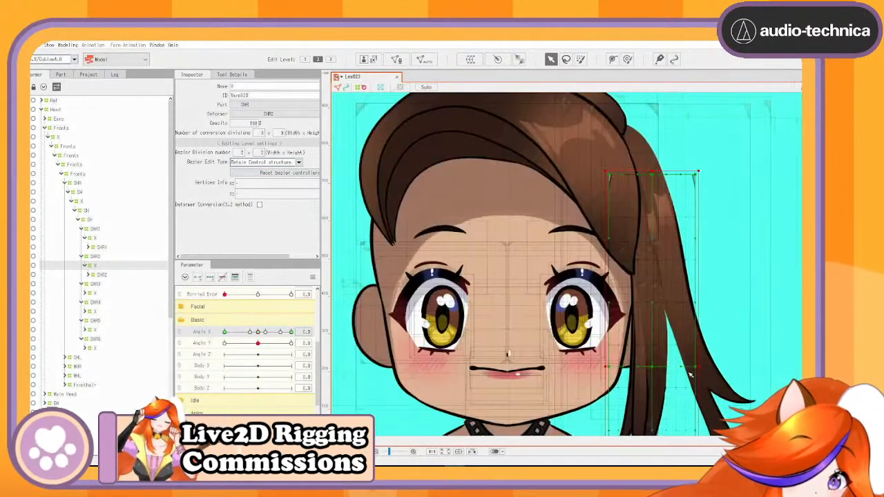
Try shifting SHR3's X deformer and the SHR2 deformer at Angle X 0, and undo both moves
click(104, 292)
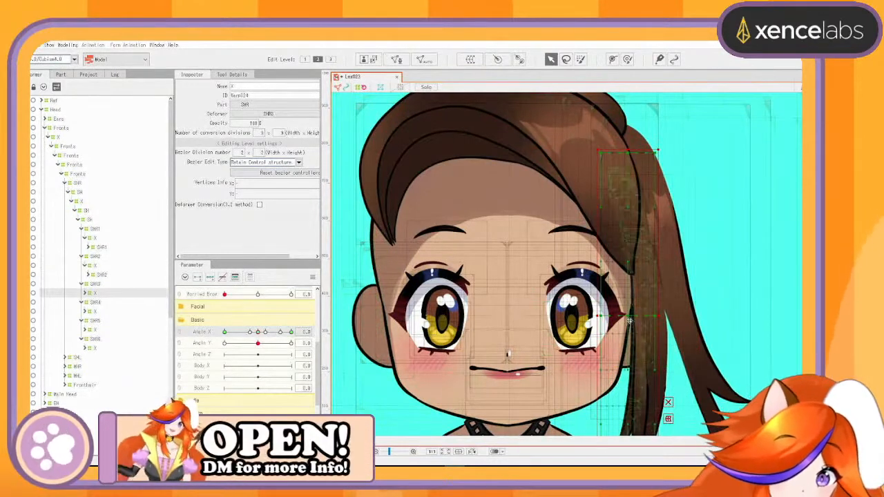
drag(623, 317, 617, 320)
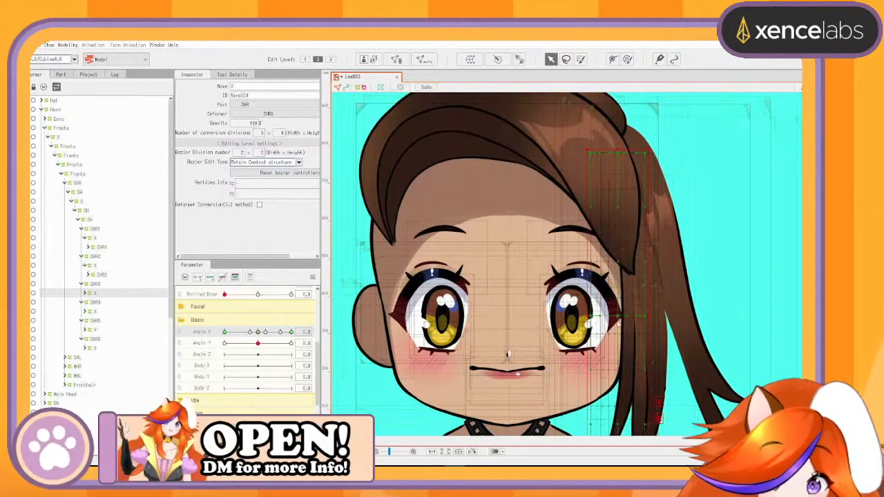
key(ctrl+z)
click(96, 257)
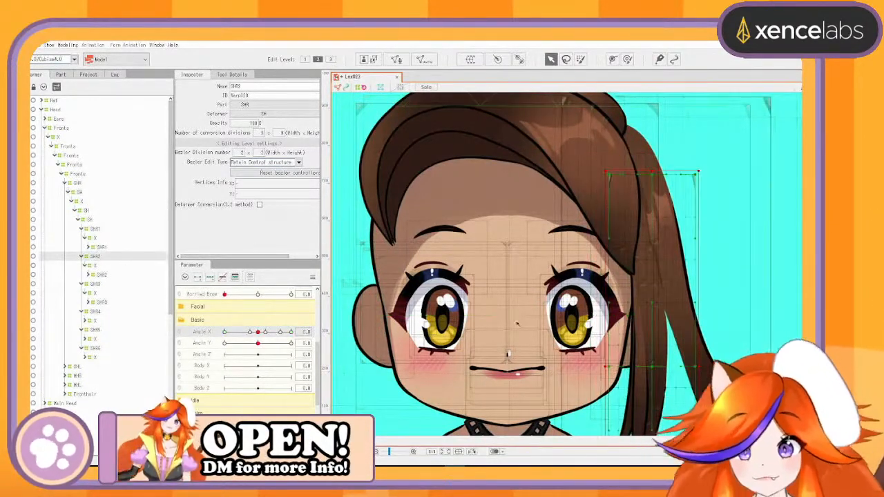
drag(648, 373, 666, 369)
scroll(688, 373, down, 2)
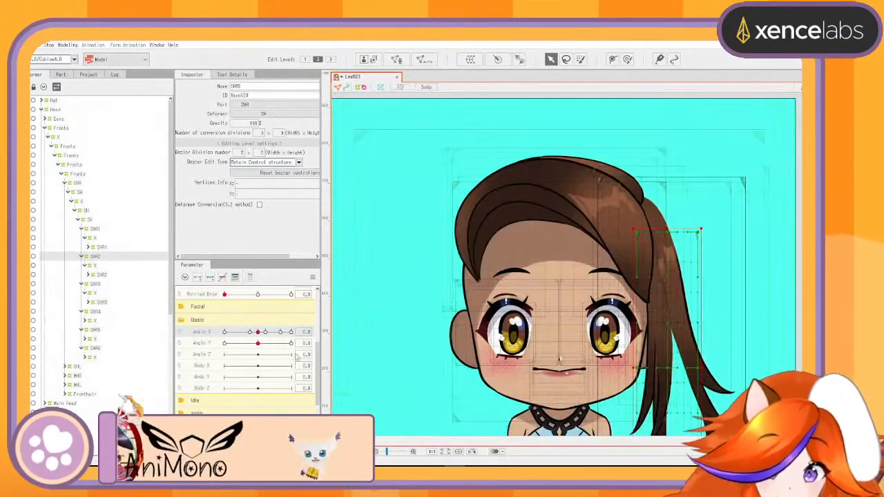
key(ctrl+z)
At Angle X -30, check SHR2's X deformer and shift SHR3's X deformer slightly toward the face
key(Down)
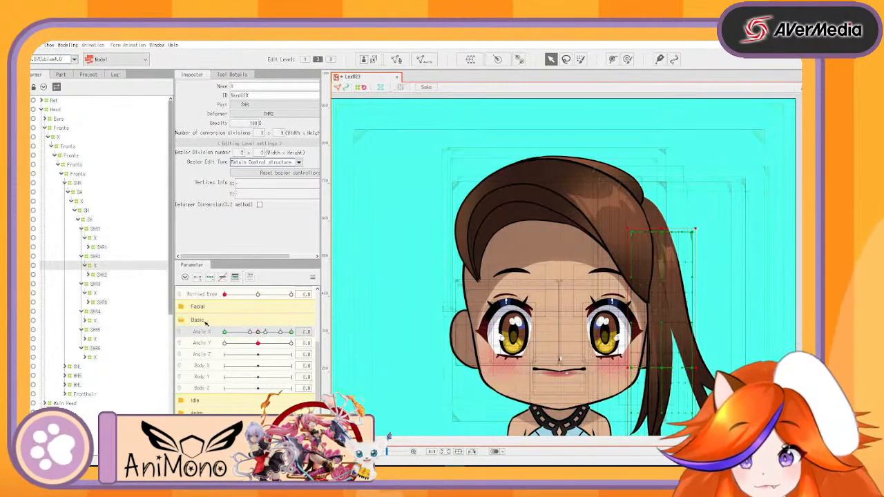
drag(251, 334, 631, 364)
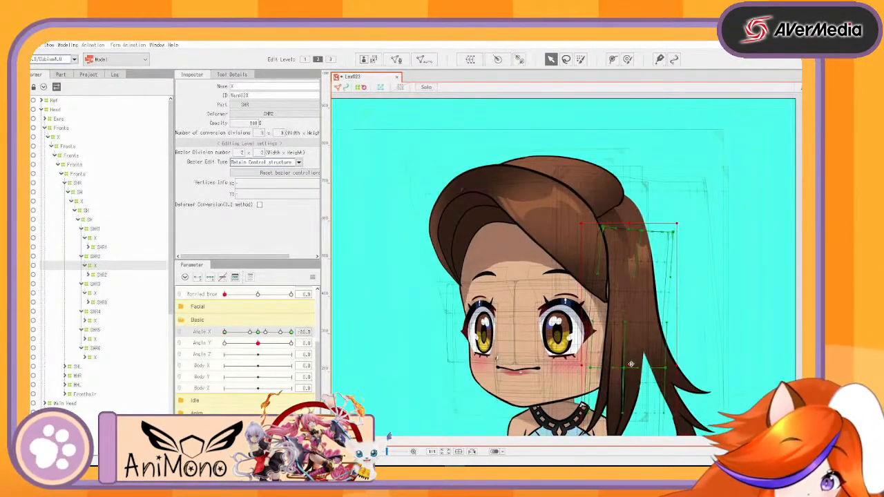
scroll(693, 377, down, 2)
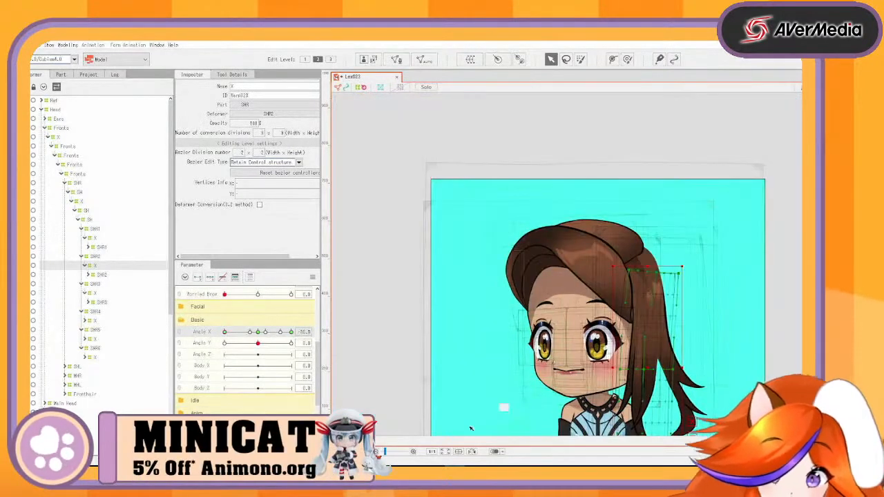
scroll(693, 376, up, 3)
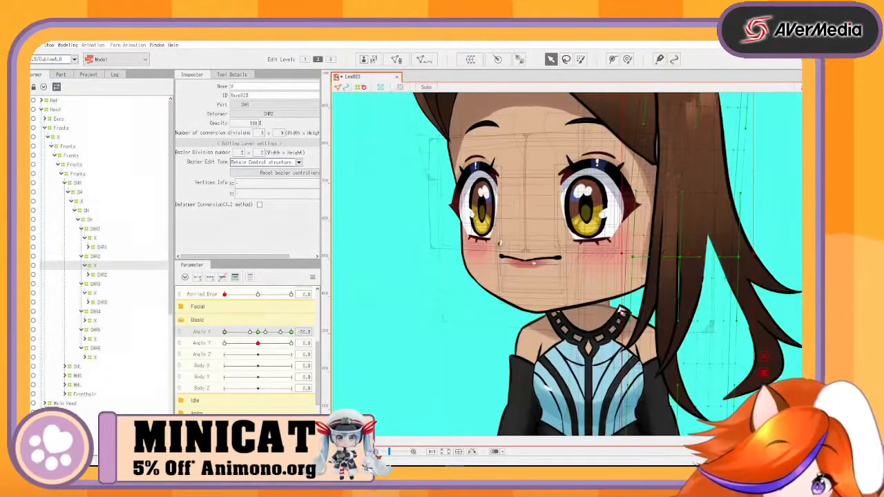
drag(224, 332, 204, 332)
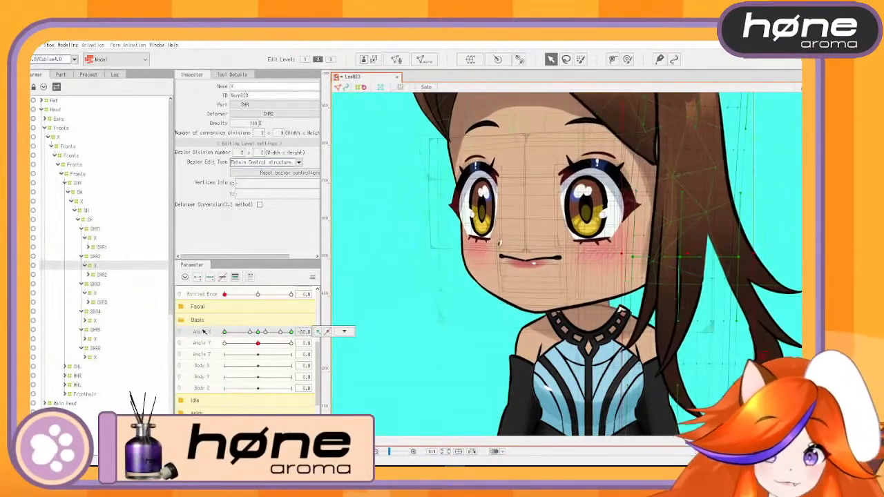
click(98, 294)
drag(654, 204, 651, 203)
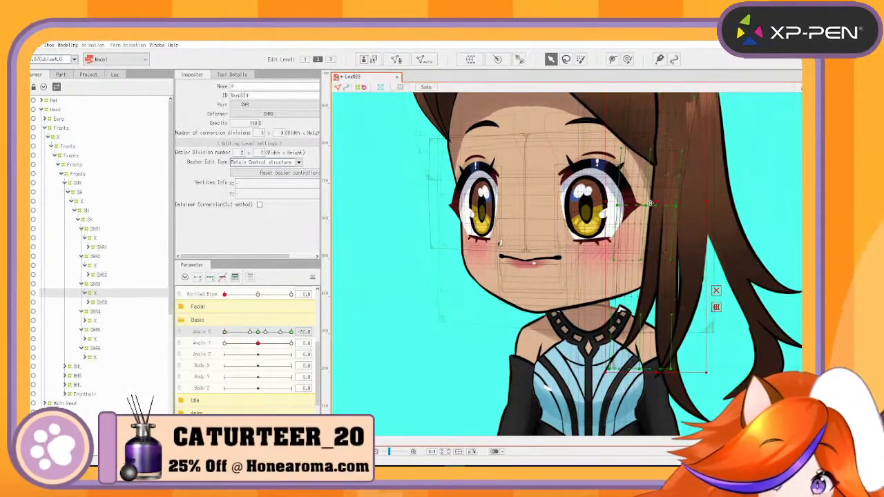
At Angle X 30, nudge SHR3's X deformer toward the face, and return Angle X to -30 to check the motion
drag(226, 333, 317, 348)
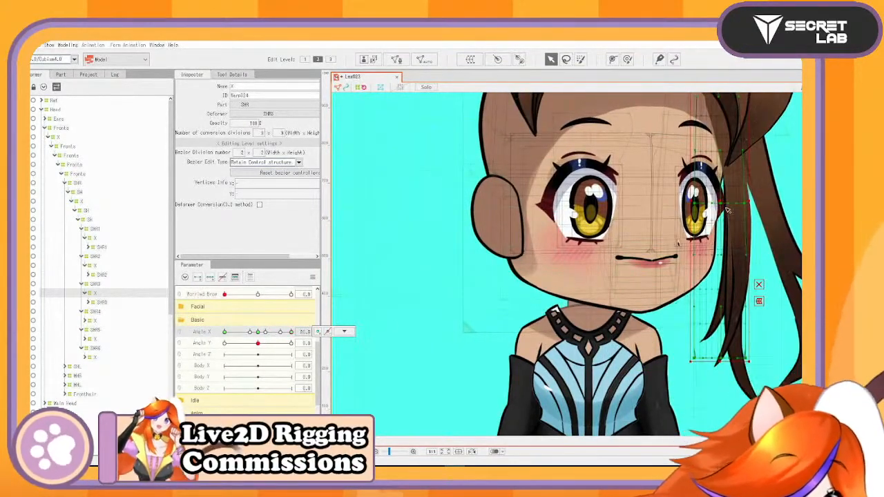
drag(721, 204, 719, 204)
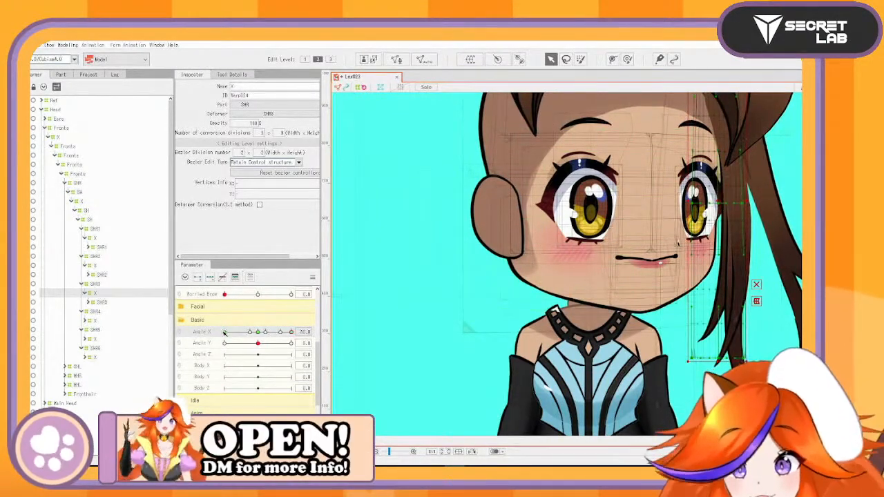
mouse_move(224, 334)
mouse_down()
mouse_move(293, 344)
mouse_move(199, 344)
mouse_up()
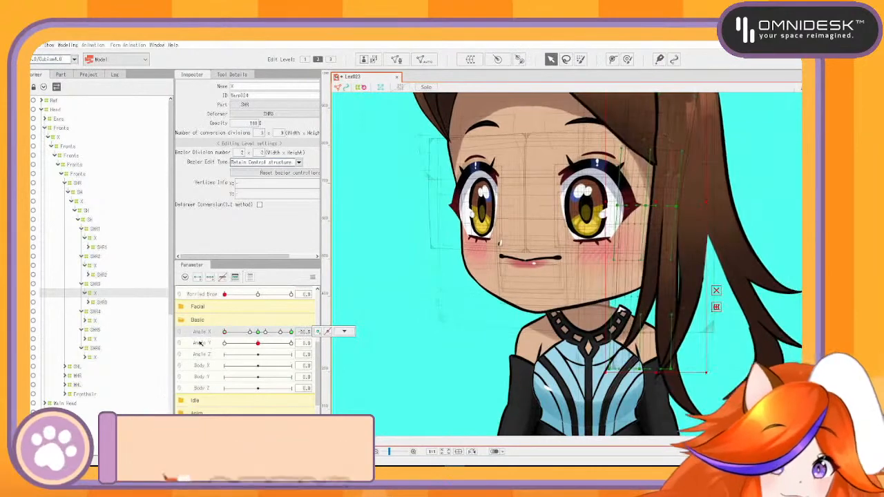
Try shifting SHR4's X deformer toward the face at Angle X -30
click(95, 322)
scroll(552, 276, down, 3)
scroll(573, 305, up, 3)
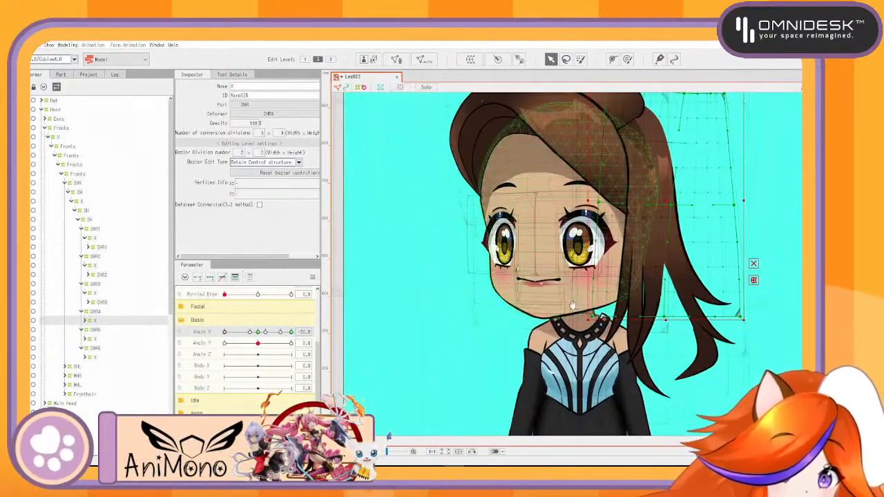
drag(573, 305, 535, 304)
drag(615, 235, 603, 228)
key(ctrl+z)
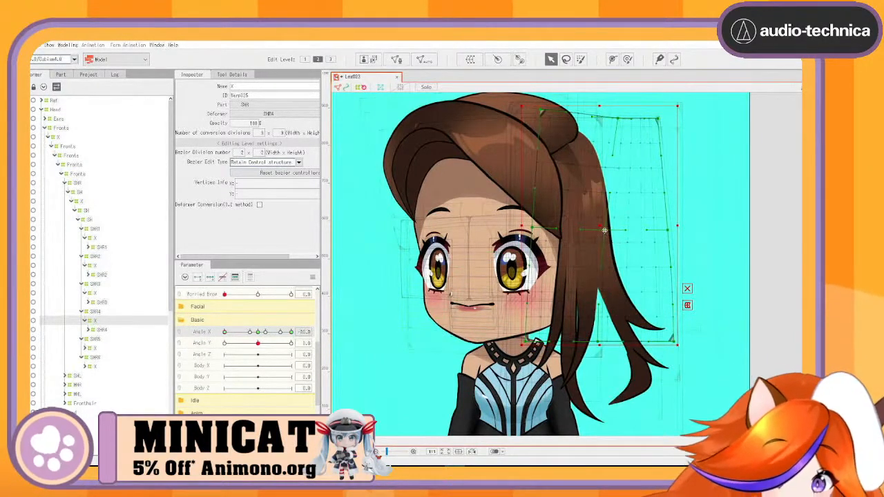
drag(605, 228, 598, 229)
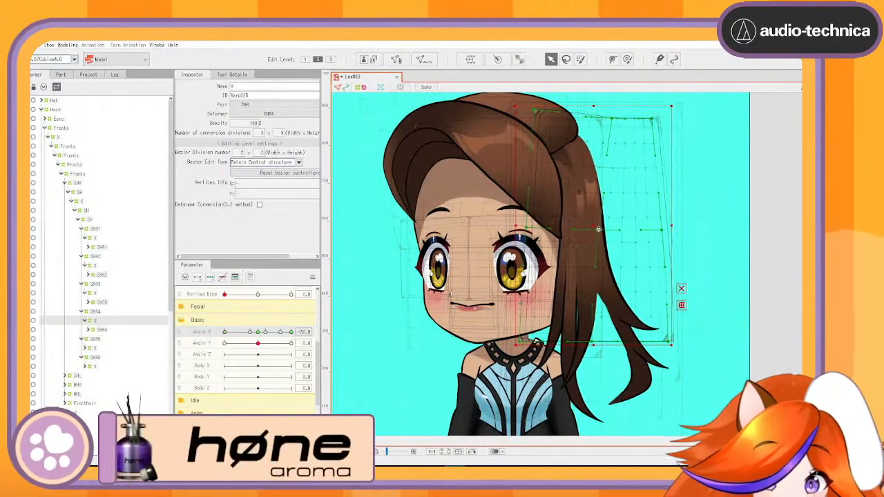
mouse_move(224, 333)
mouse_down()
mouse_move(252, 333)
mouse_move(215, 334)
mouse_up()
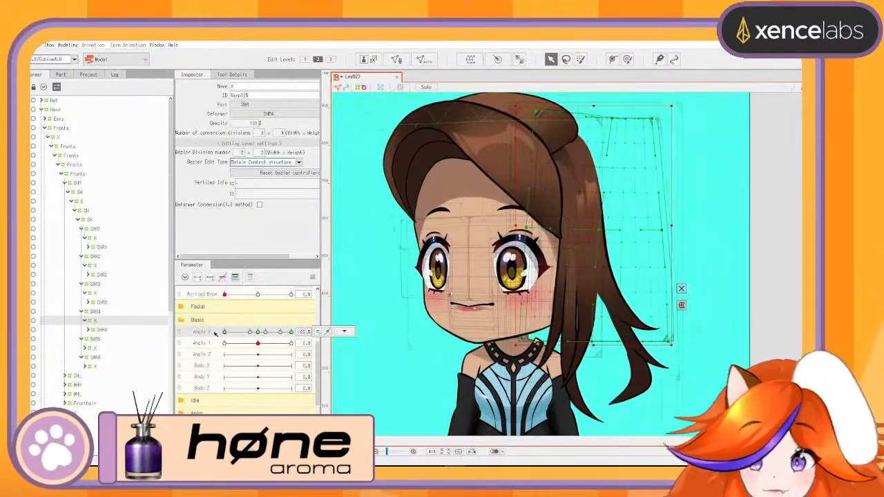
Hide the MHR hair by setting its deformer's opacity to 0%
click(76, 385)
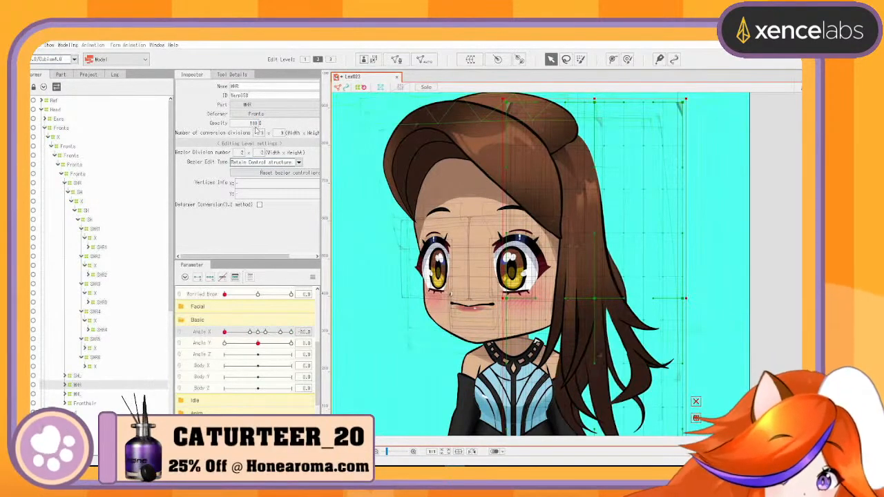
text(0)
key(Return)
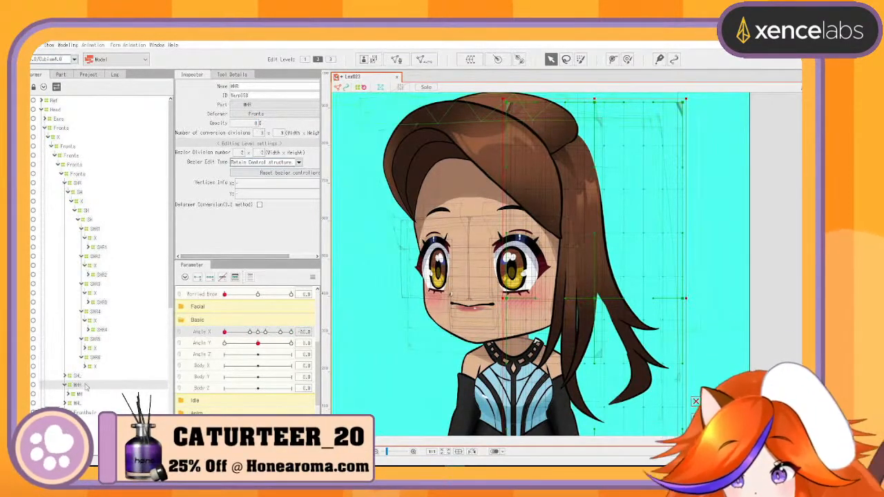
Move SHR4's X deformer slightly away from the face at Angle X -30 and scrub Angle X to check it
click(99, 321)
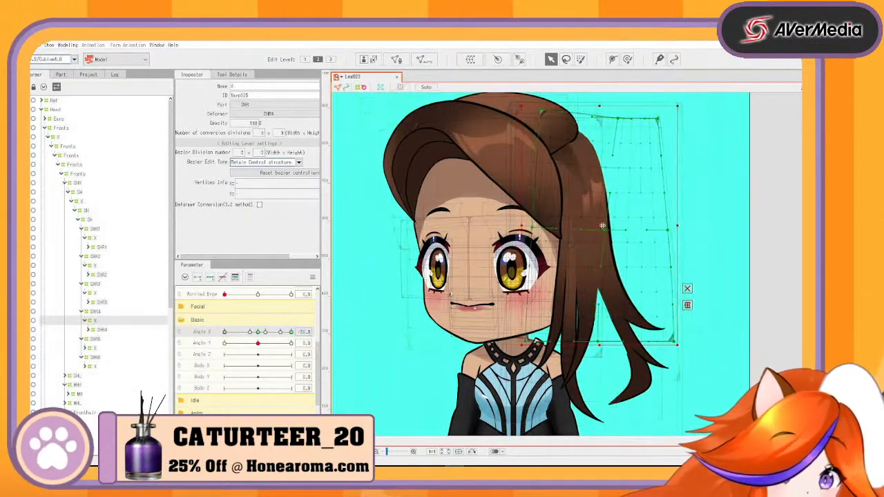
drag(602, 226, 602, 226)
mouse_move(230, 333)
mouse_down()
mouse_move(255, 333)
mouse_move(217, 336)
mouse_up()
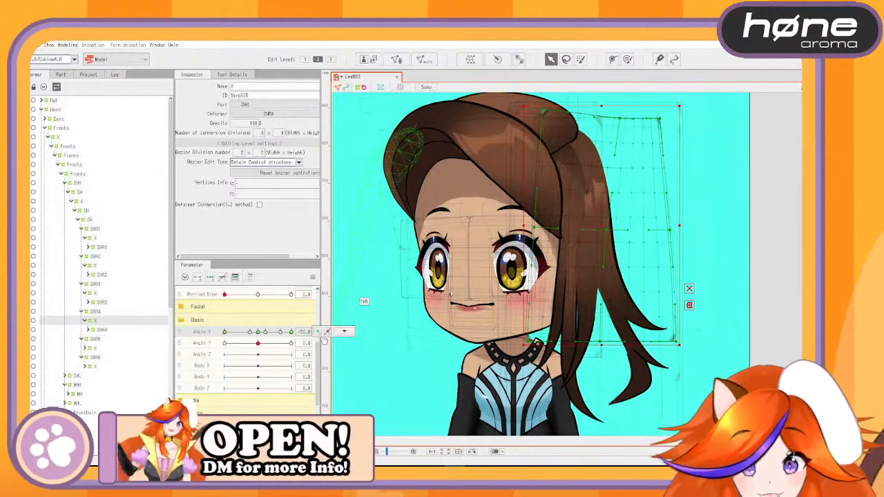
At Angle X -30, shift the X deformers of SHR5 and SHR6 toward the face and check them along Angle X
click(97, 349)
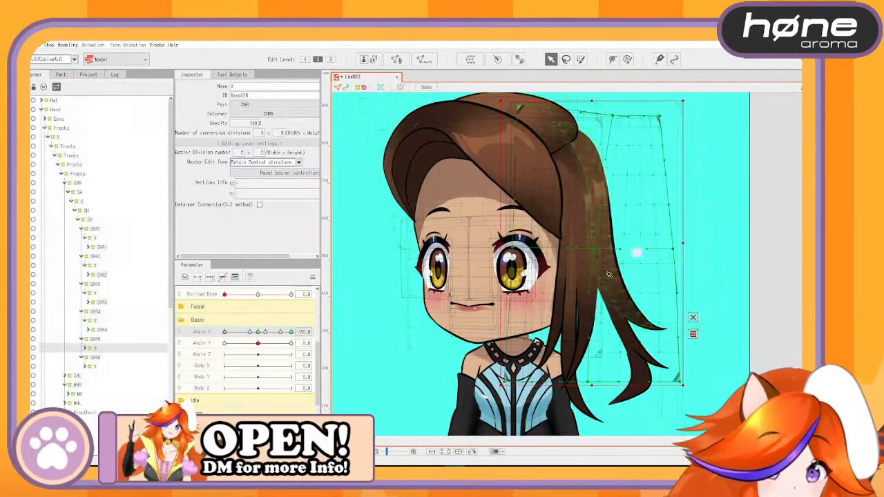
drag(594, 249, 584, 249)
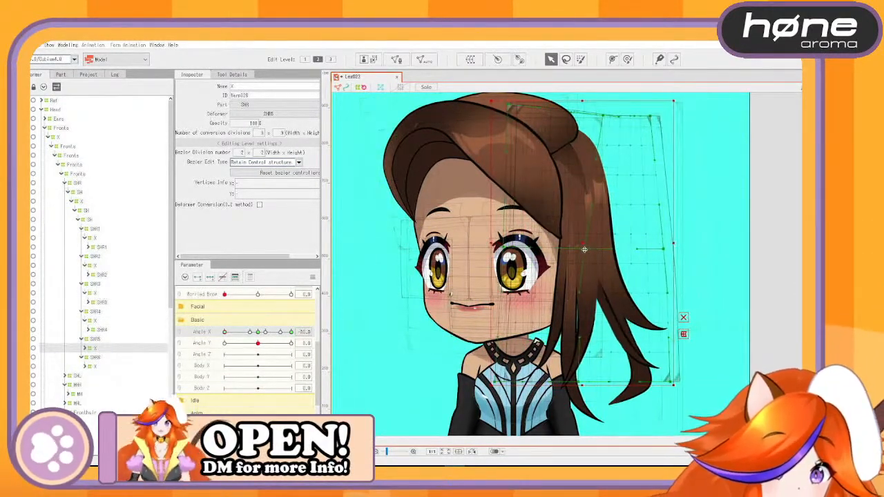
click(98, 367)
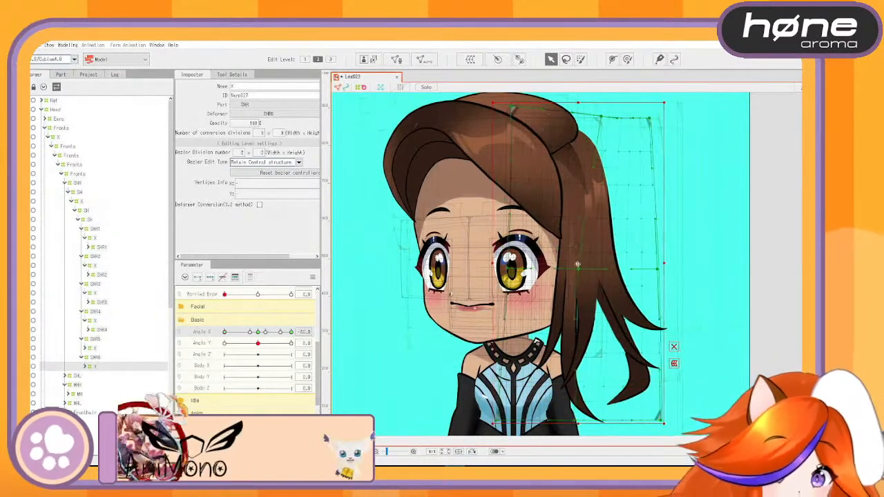
drag(569, 265, 565, 266)
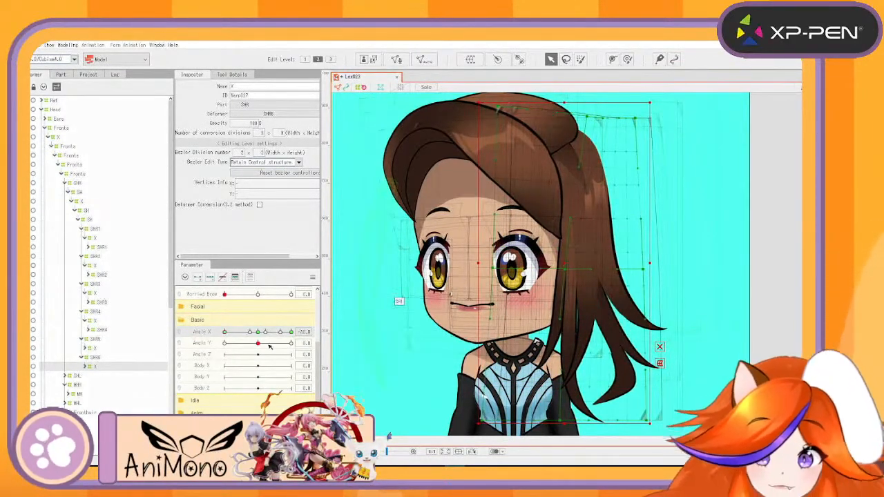
mouse_move(223, 334)
mouse_down()
mouse_move(248, 337)
mouse_move(219, 340)
mouse_up()
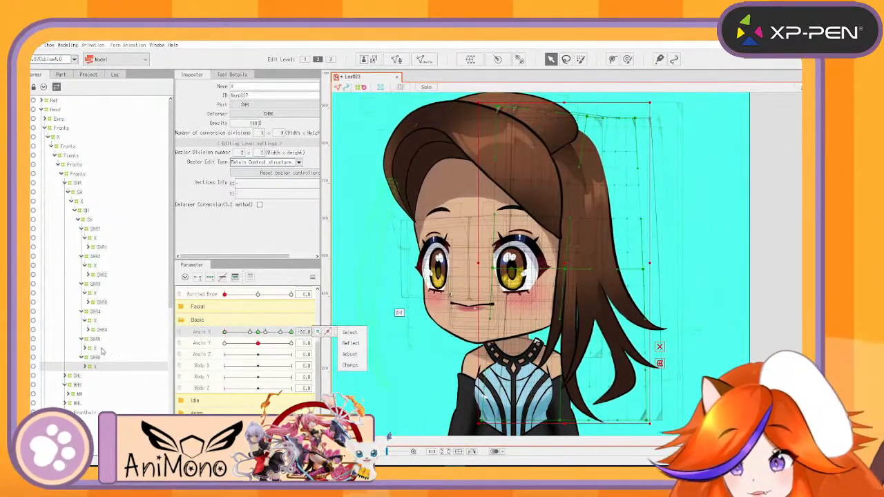
Nudge the X deformers of SHR6 and SHR5 slightly back away from the face at Angle X -30
drag(562, 266, 567, 265)
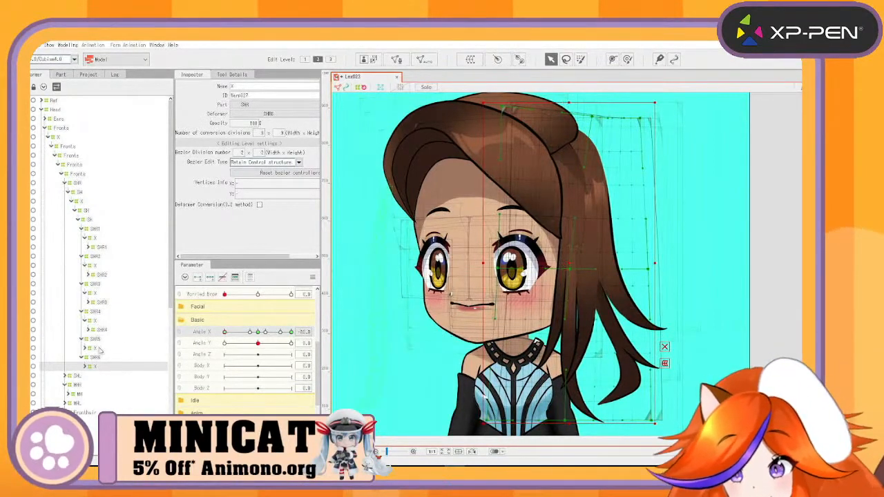
click(100, 351)
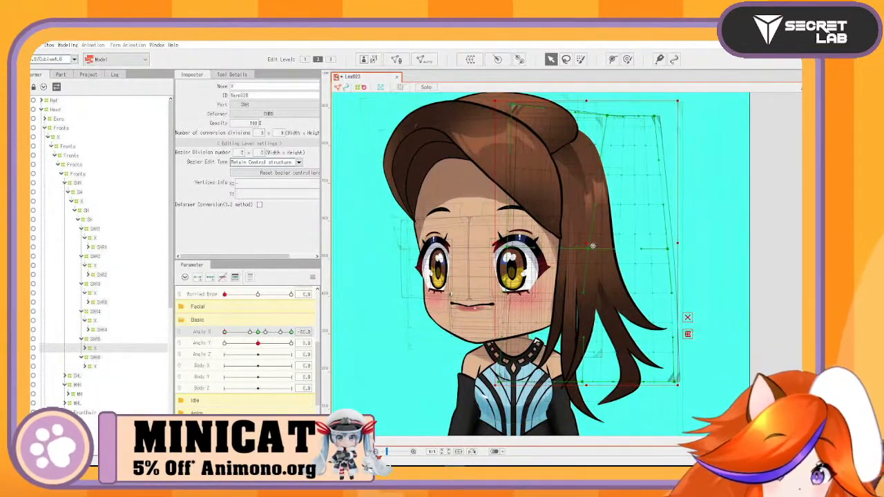
drag(233, 334, 224, 358)
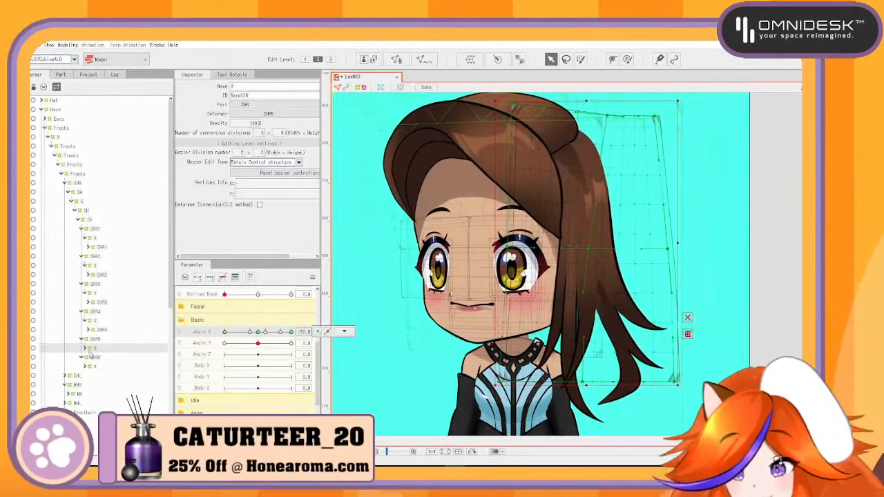
click(94, 367)
drag(570, 271, 573, 269)
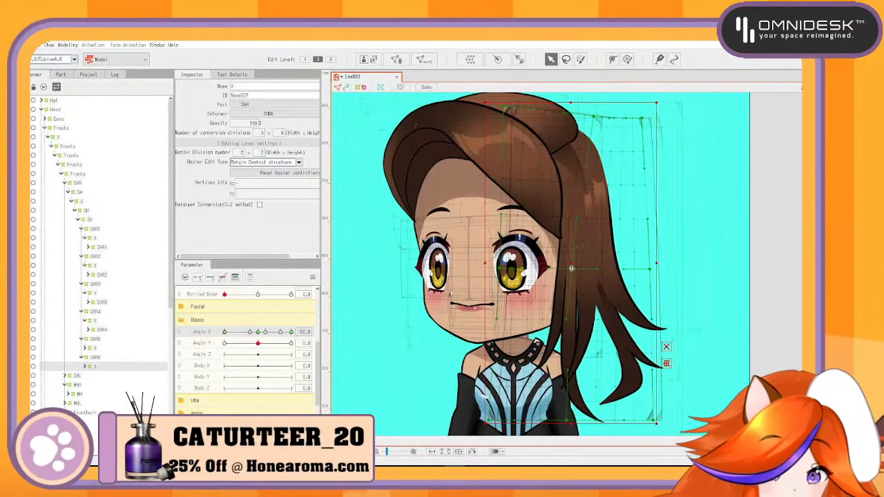
At Angle X 30, pull in the outer edge of SHR6's X deformer and shift the deformer toward the face
drag(225, 332, 388, 360)
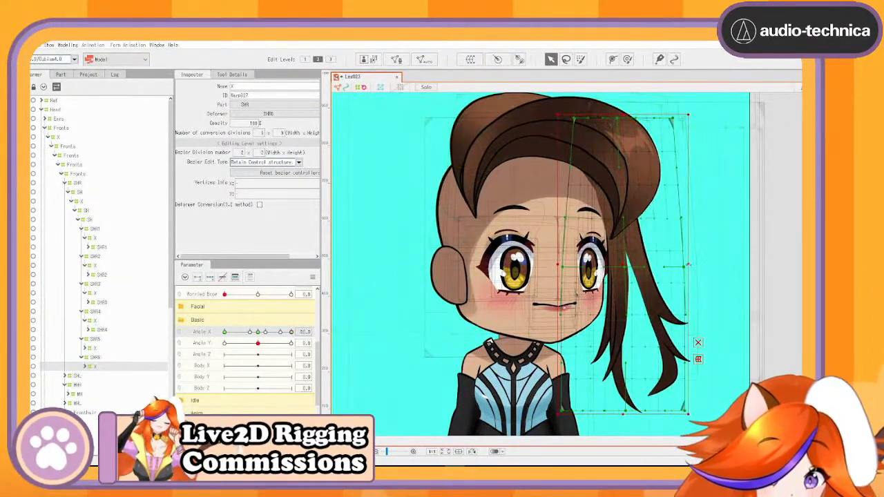
drag(671, 267, 673, 268)
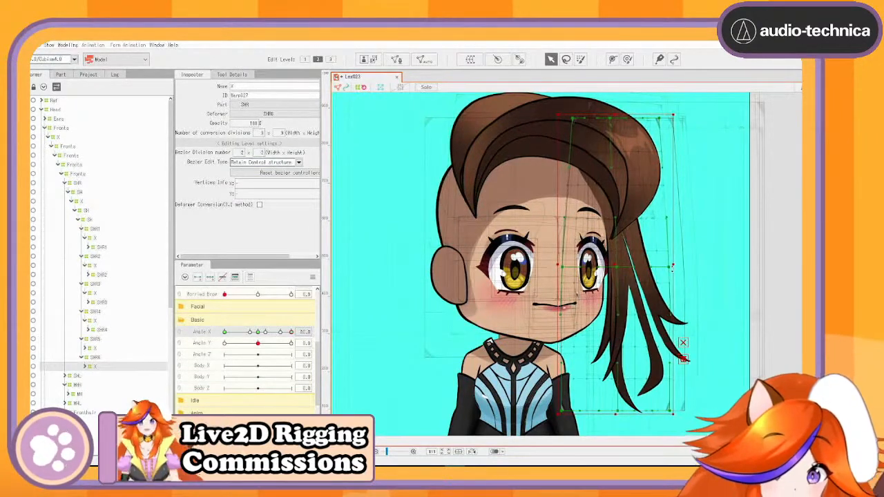
drag(619, 268, 605, 265)
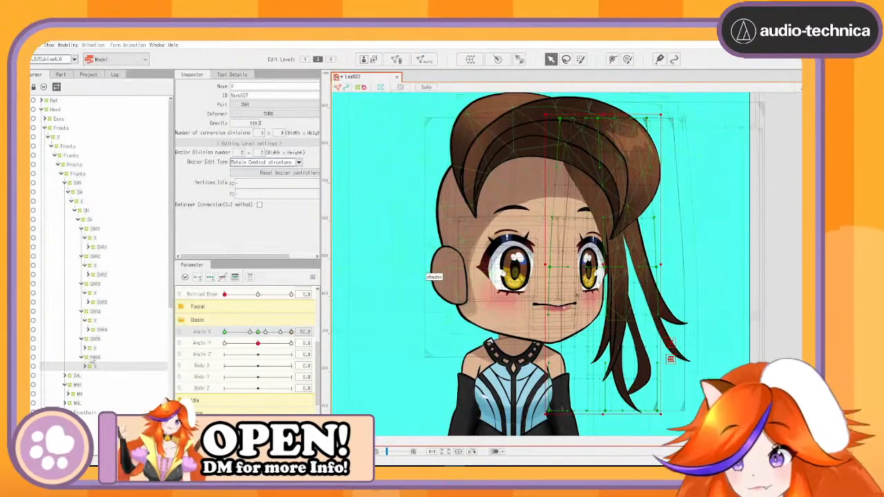
Shift SHR5's X deformer toward the face at Angle X 30 to follow the neighbouring strand
click(92, 348)
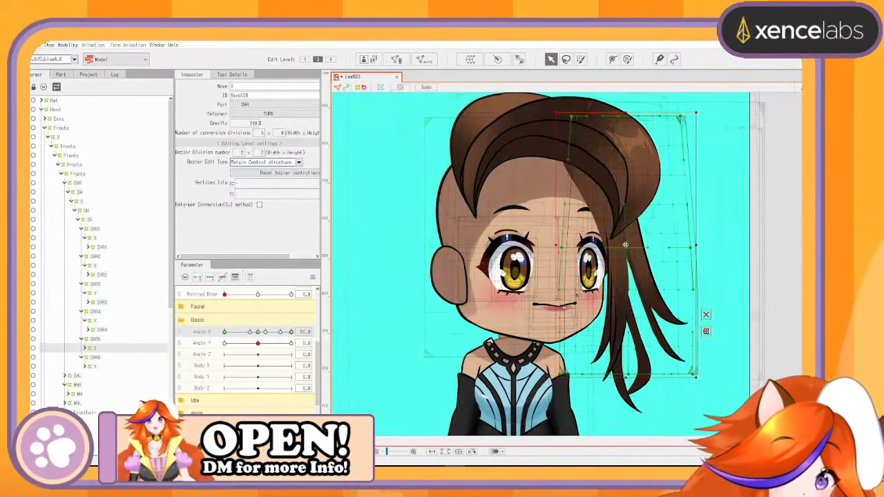
mouse_move(626, 245)
mouse_down()
mouse_move(597, 254)
mouse_move(613, 256)
mouse_up()
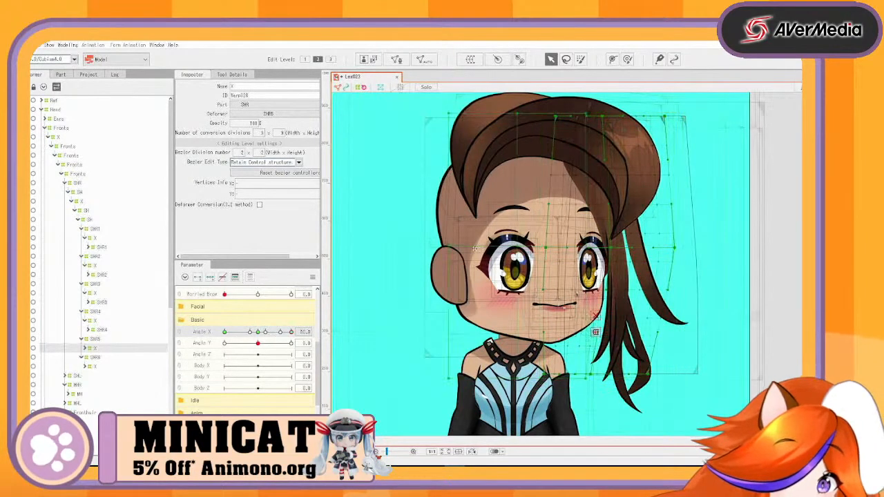
click(614, 249)
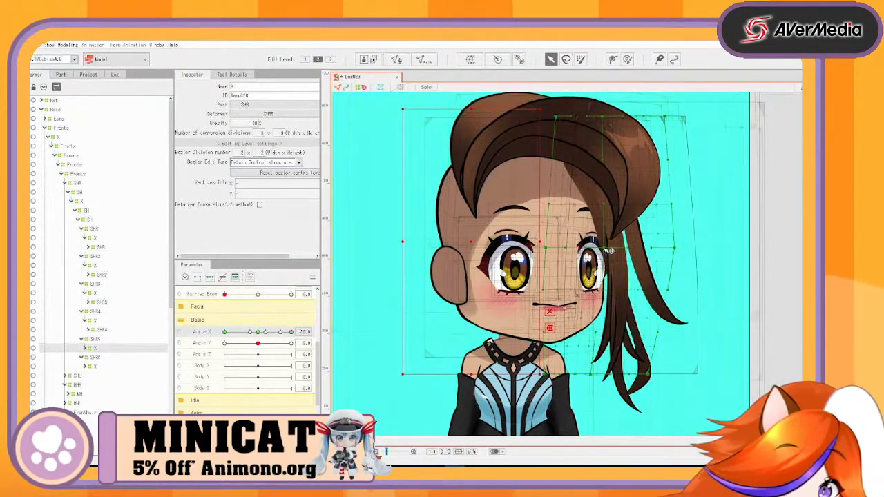
click(609, 250)
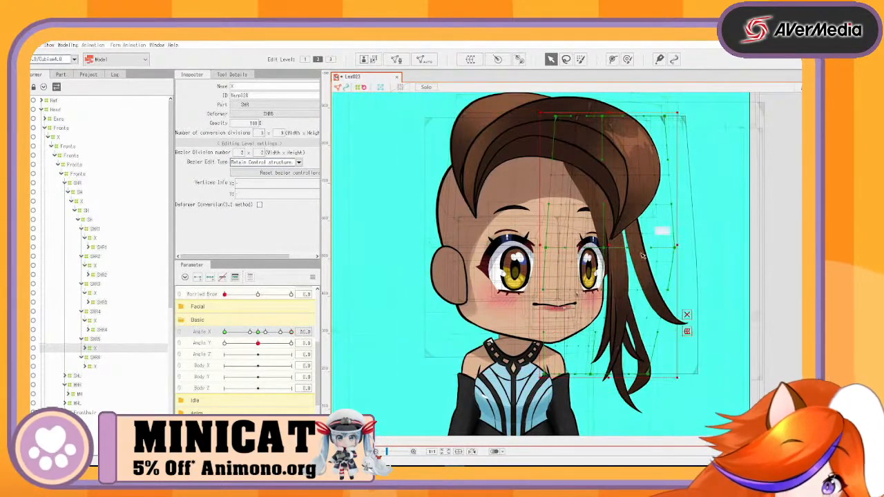
Try pulling the outer edge of SHR6's X deformer further inward at Angle X 30, and undo it
click(96, 367)
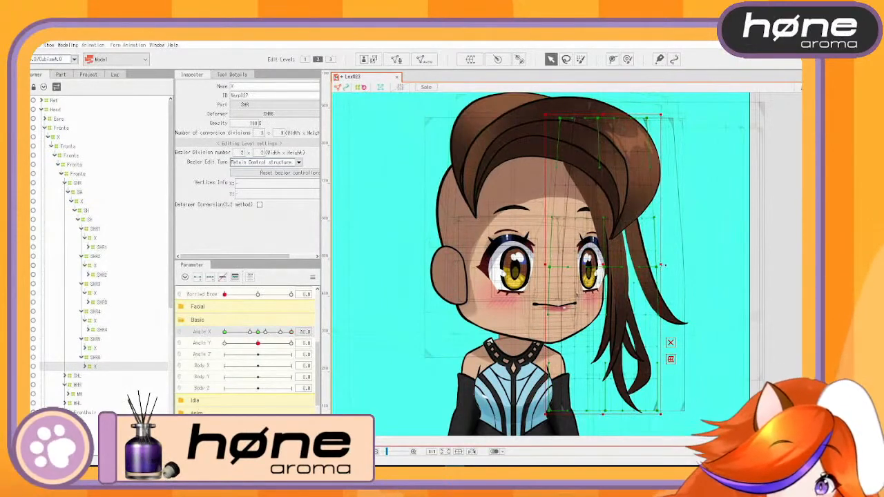
drag(663, 264, 636, 265)
key(ctrl+z)
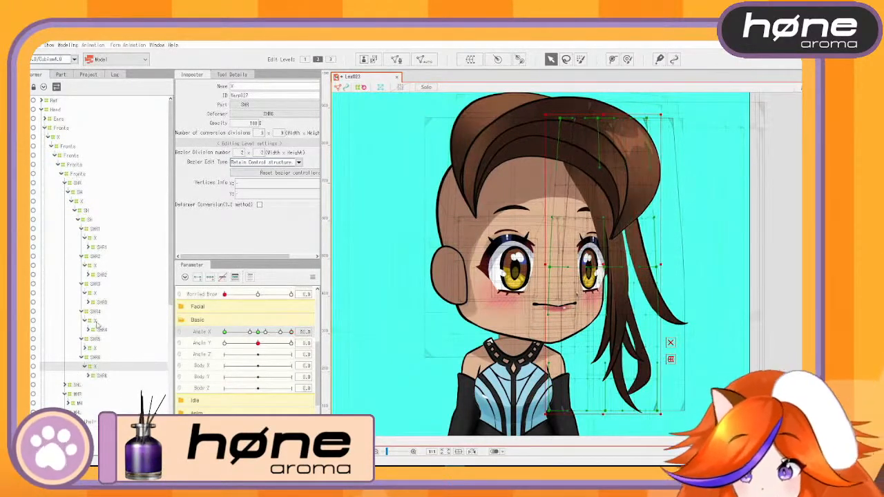
Shift SHR4's X deformer toward the face at Angle X 30 to follow the neighbouring strands
click(94, 322)
drag(698, 227, 668, 228)
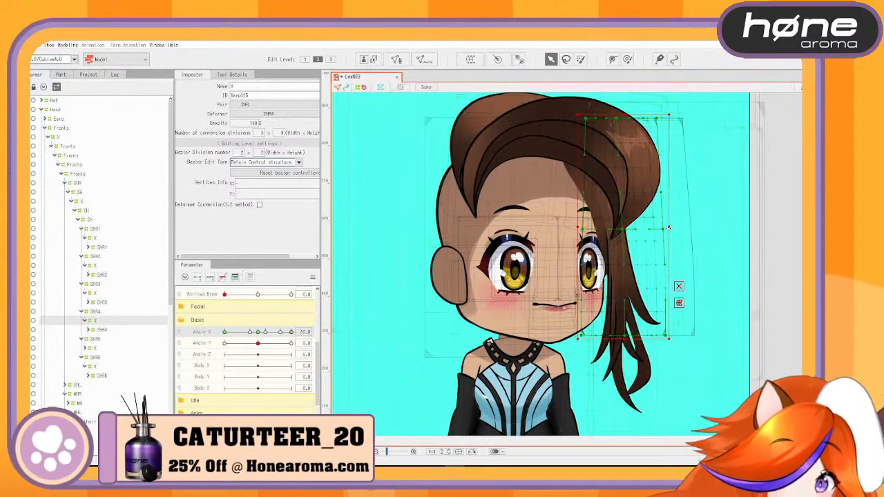
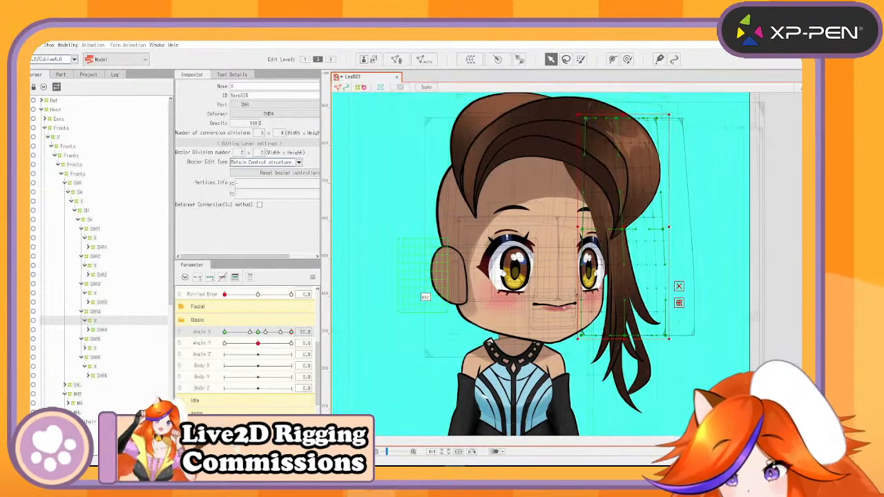
Try hiding the whole front hair by setting the Fronthair deformer's opacity to 0%, and undo it
click(429, 255)
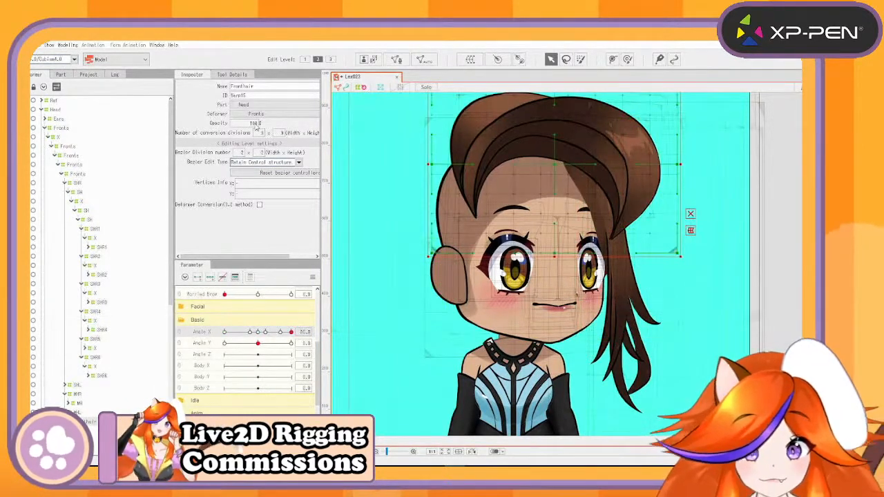
text(0)
key(Return)
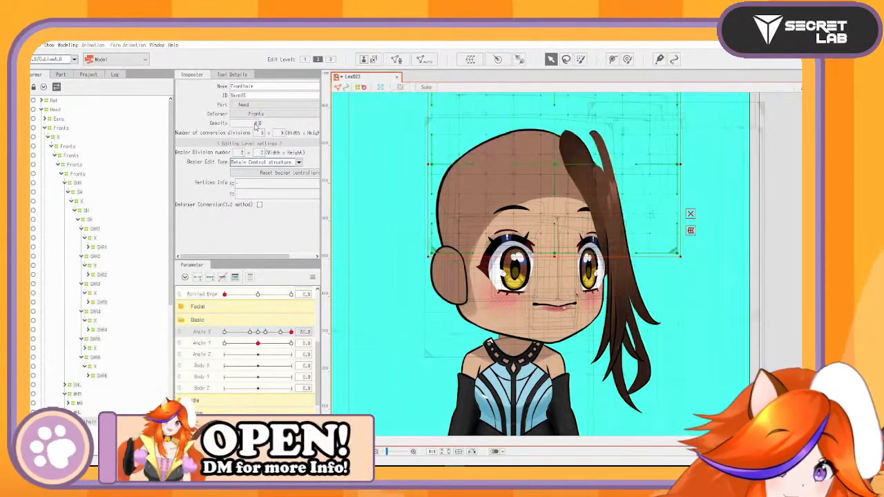
key(ctrl+z)
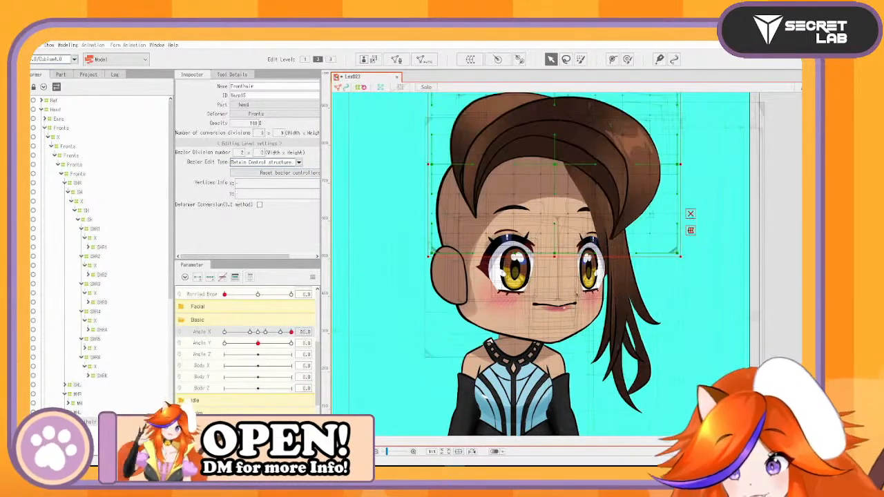
Hide the front hair strands by setting the FH deformer's opacity to 0%
click(92, 432)
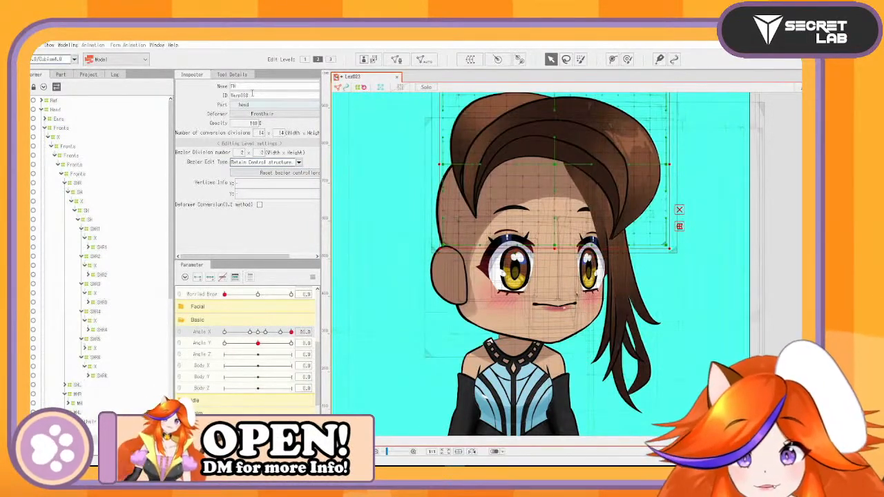
text(0)
key(Return)
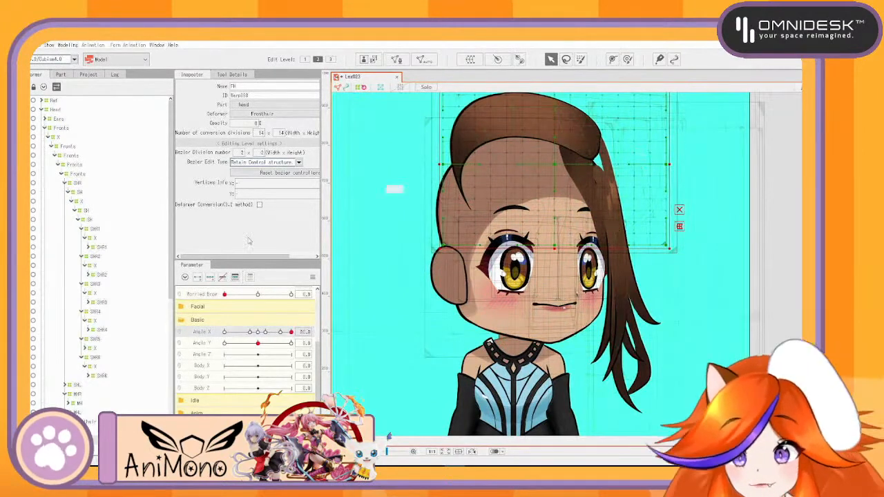
Examine the X deformers of SHR4, SHR3, SHR2 and SHR5 at Angle X 30, and reset Angle X to 0
click(93, 321)
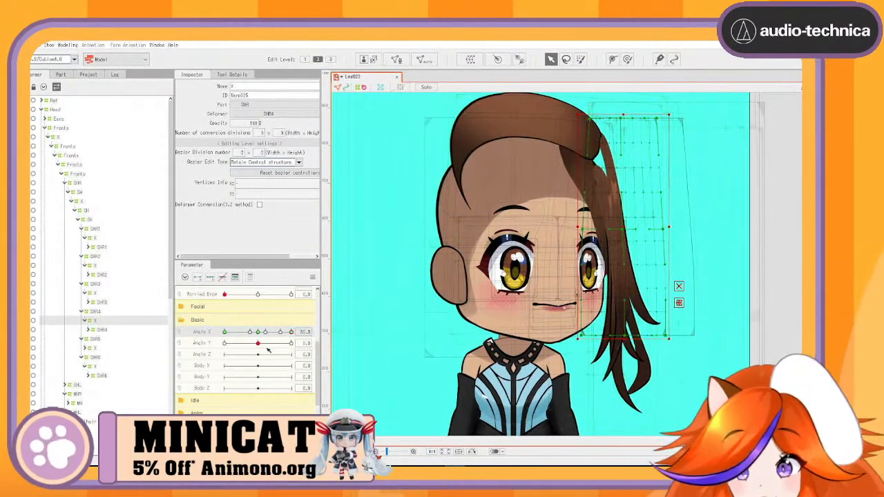
mouse_move(291, 332)
mouse_down()
mouse_move(277, 338)
mouse_move(301, 341)
mouse_up()
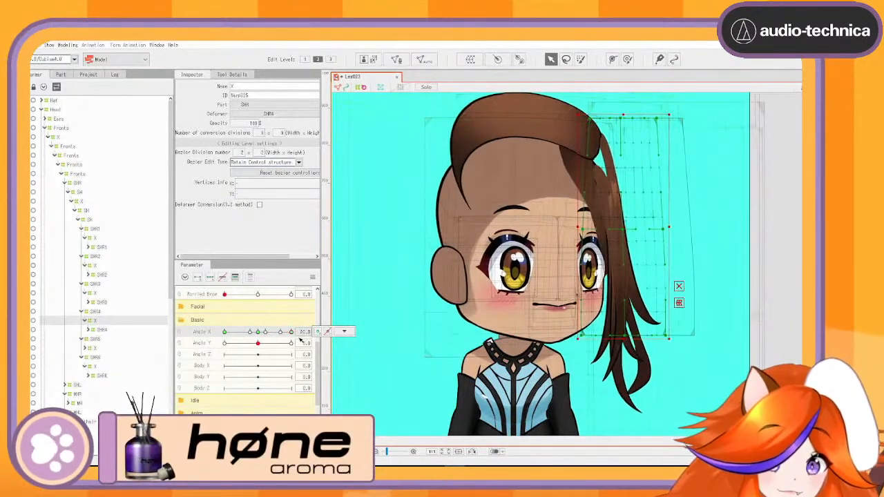
click(97, 294)
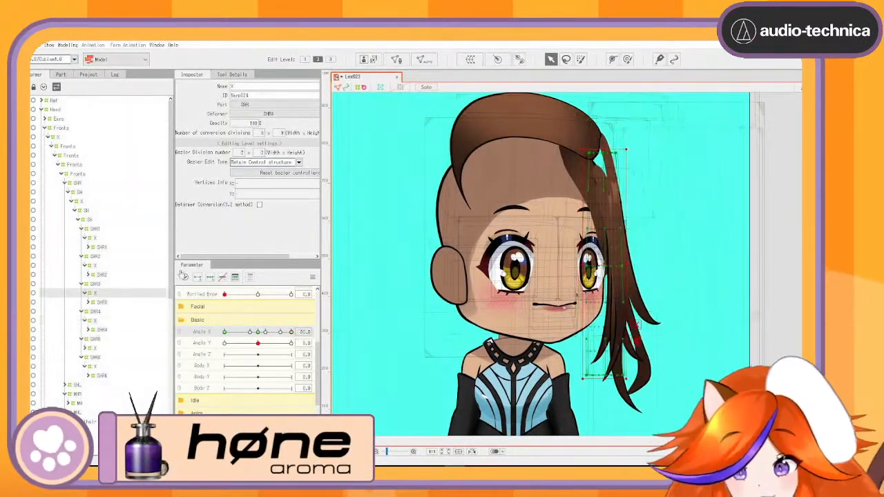
click(642, 201)
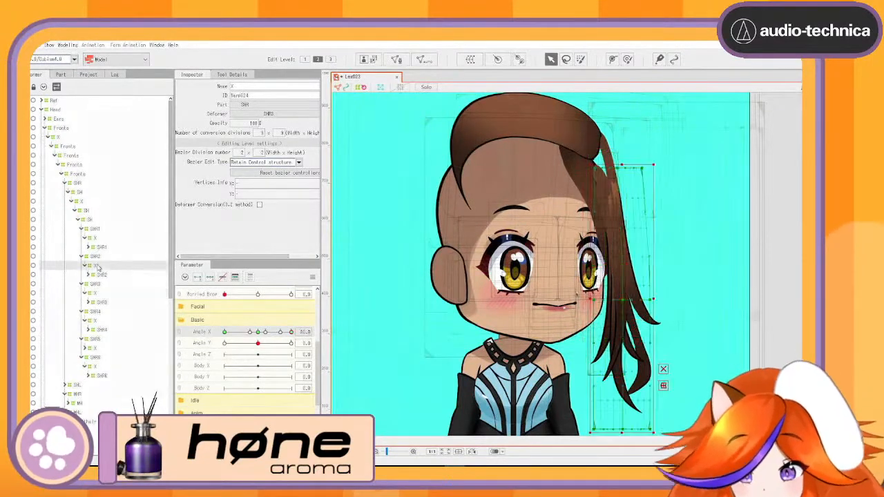
click(576, 171)
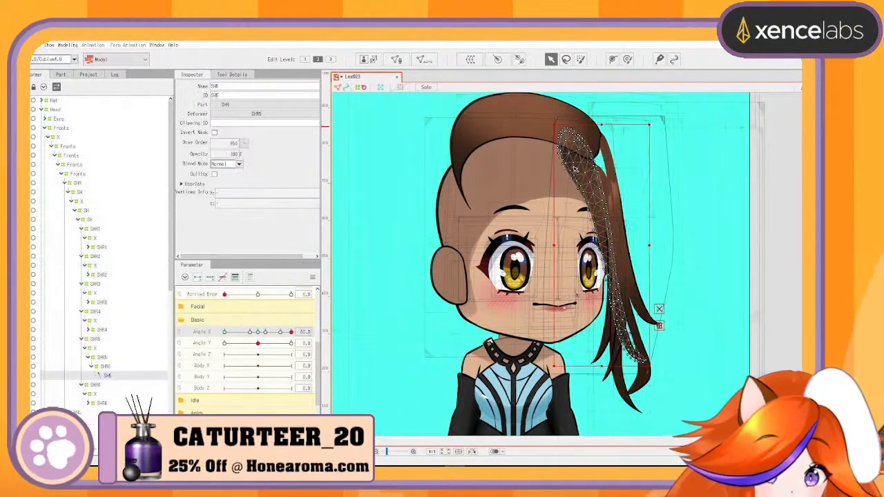
click(104, 349)
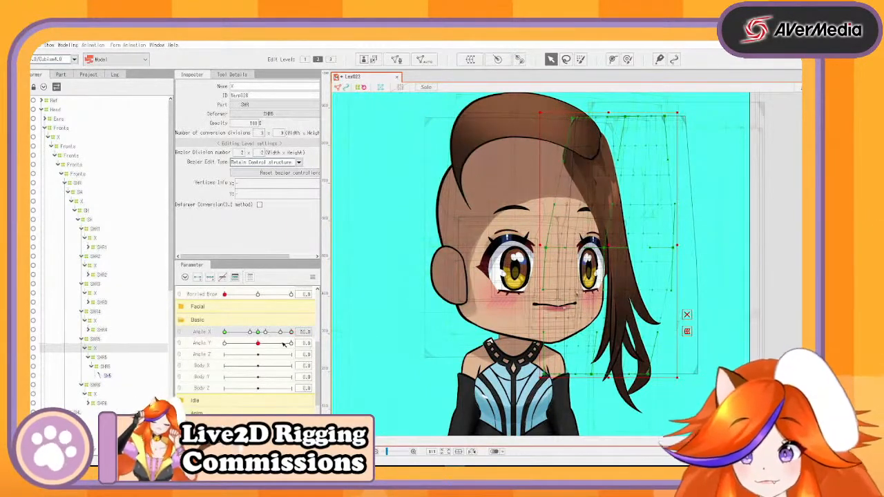
drag(290, 332, 255, 342)
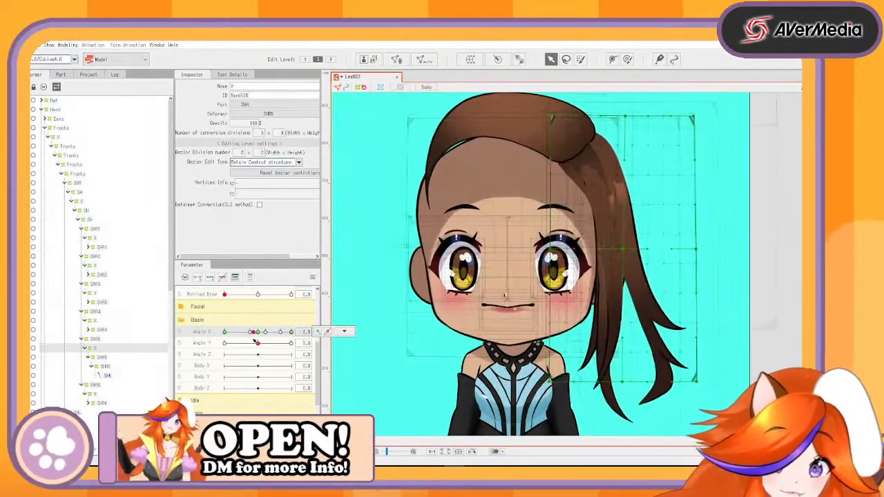
click(258, 333)
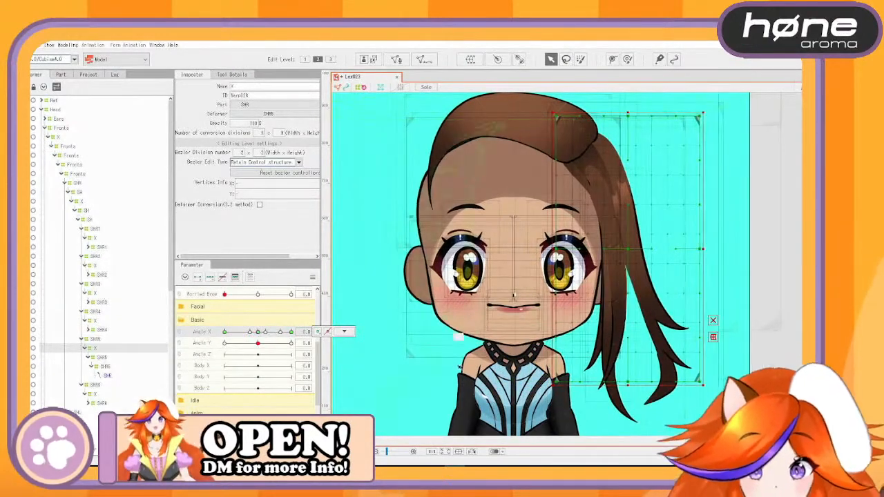
Expand the deformer hierarchy and select the ponytail meshes SH1 to SH6 together with SHRShine4
click(510, 338)
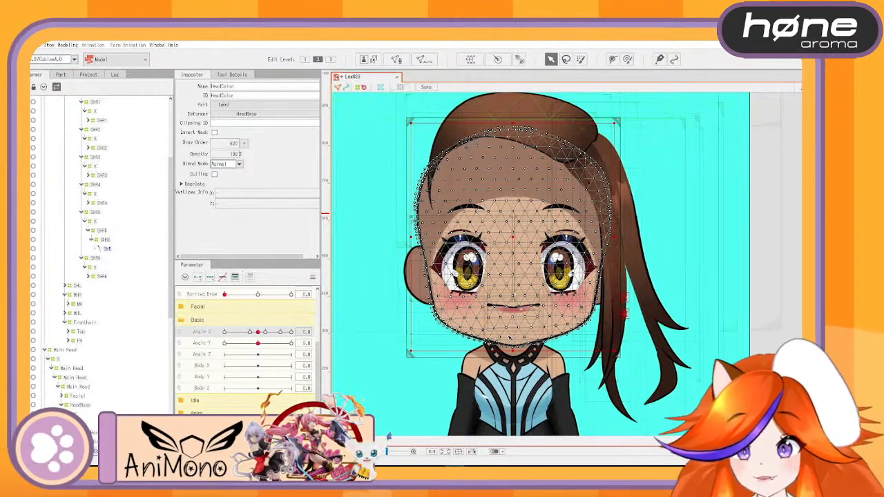
click(98, 277)
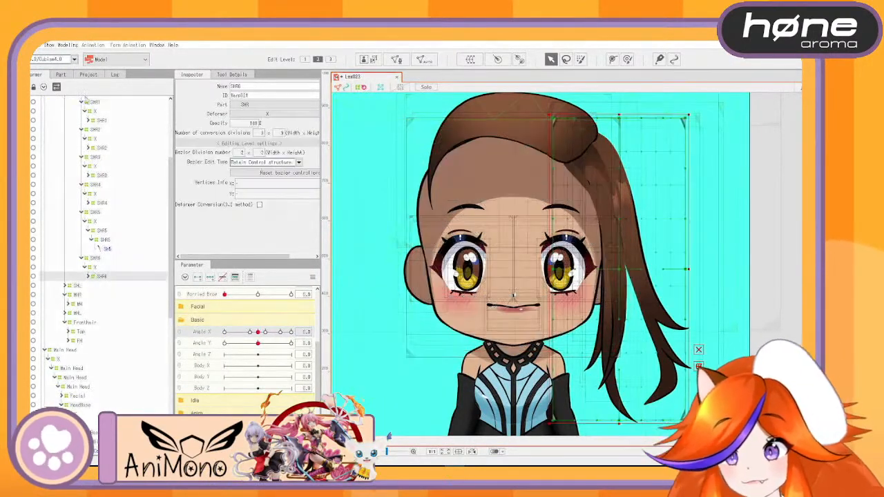
click(45, 88)
scroll(118, 265, down, 13)
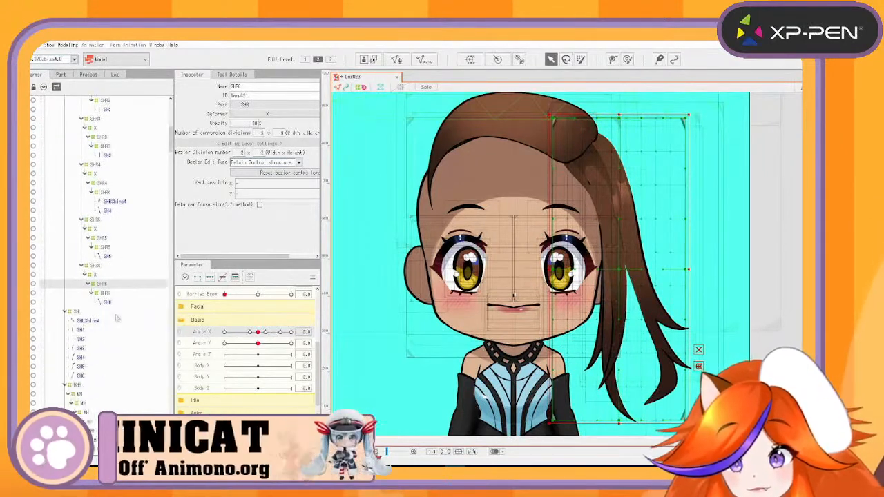
click(109, 302)
ctrl+click(110, 256)
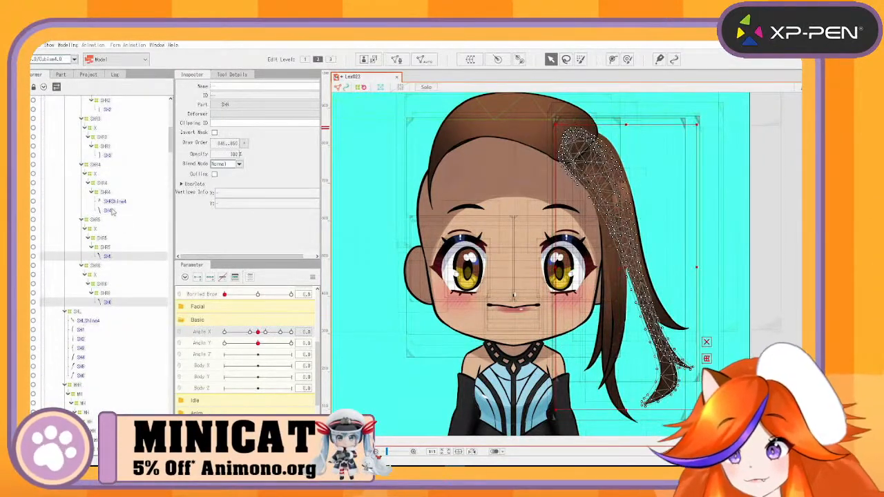
ctrl+click(111, 210)
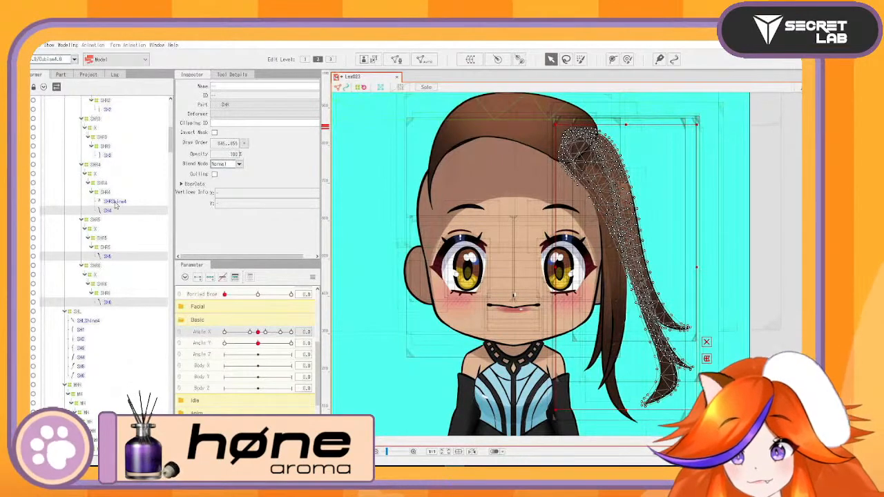
click(116, 202)
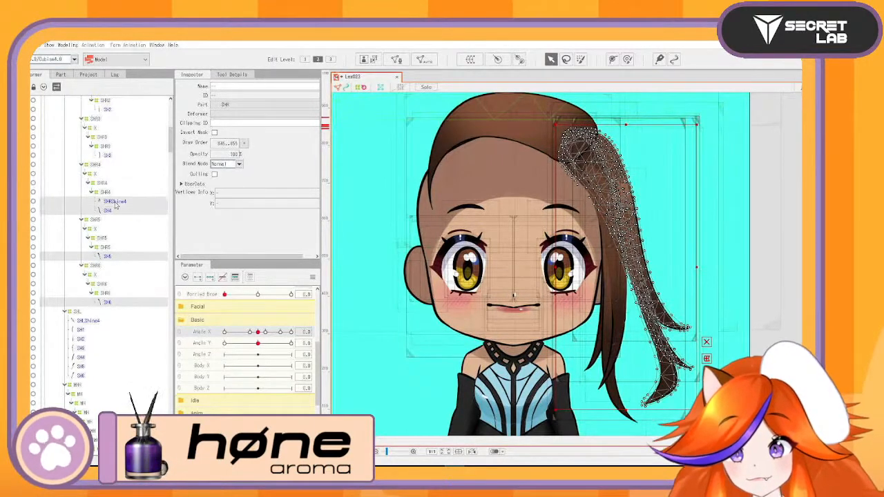
ctrl+click(109, 156)
ctrl+click(115, 110)
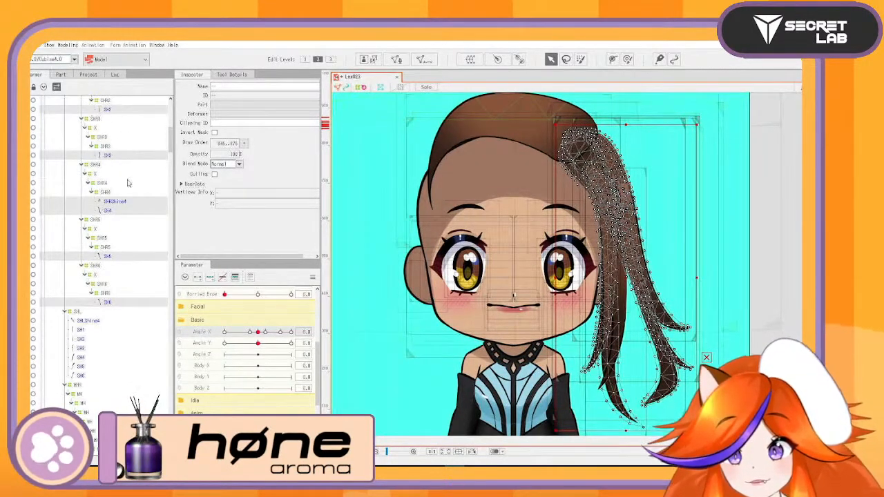
scroll(127, 183, up, 5)
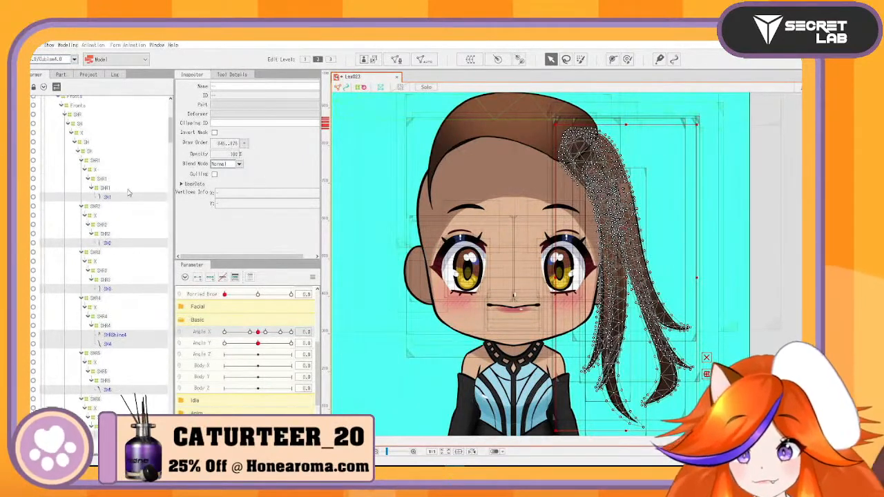
scroll(127, 194, down, 3)
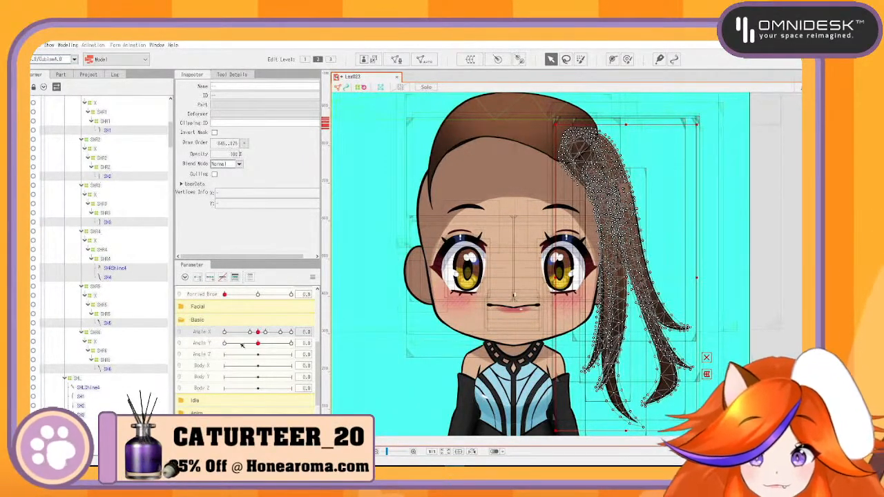
Try adding an Angle X key at -30 to the selected ponytail meshes, and undo it
drag(258, 332, 216, 333)
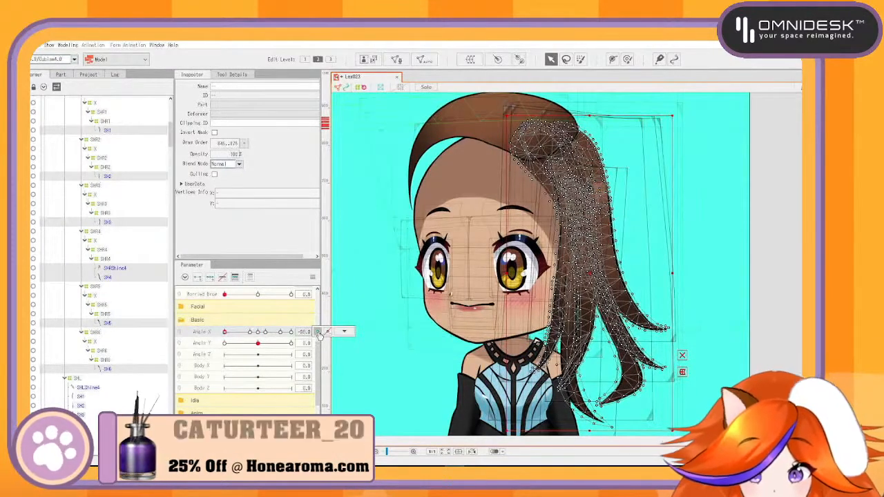
click(259, 332)
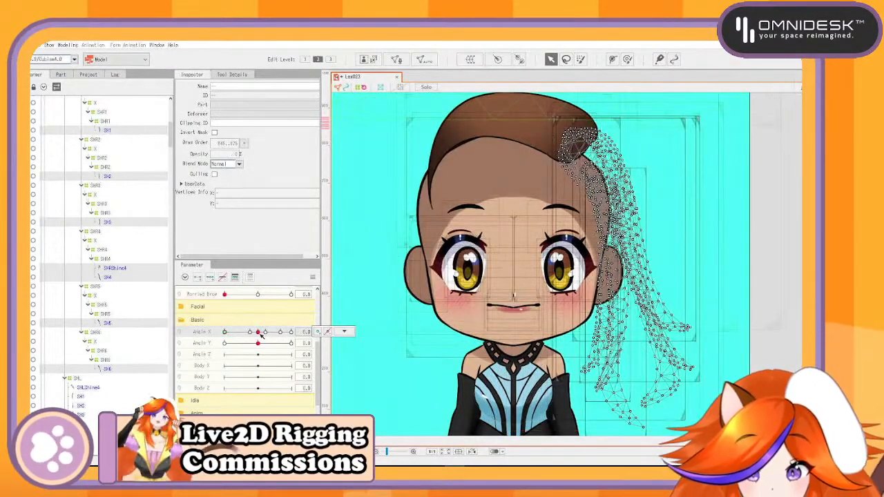
click(265, 333)
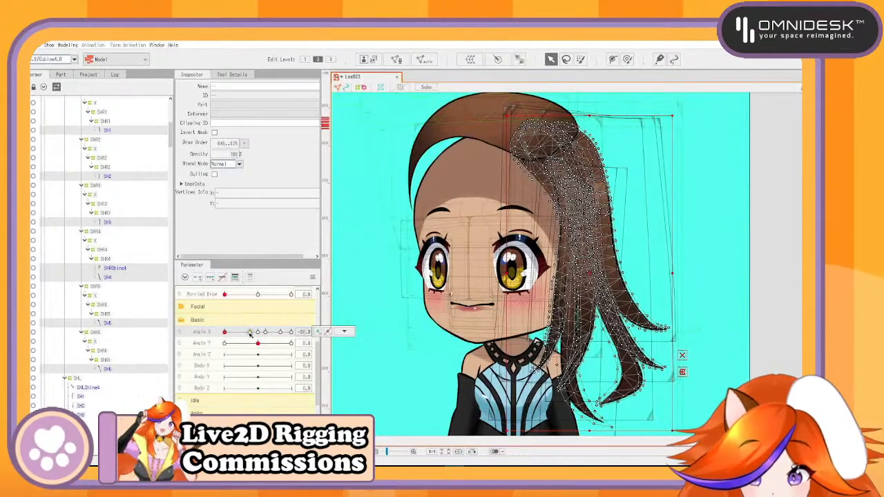
drag(250, 334, 266, 338)
Collapse the Main Head and MHR groups in the deformer hierarchy and select the Fronthair deformer
scroll(84, 387, down, 10)
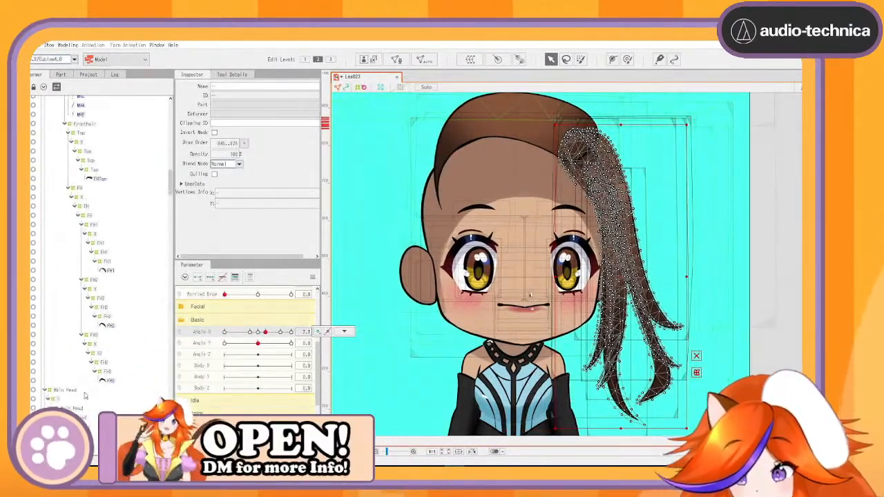
scroll(92, 346, down, 6)
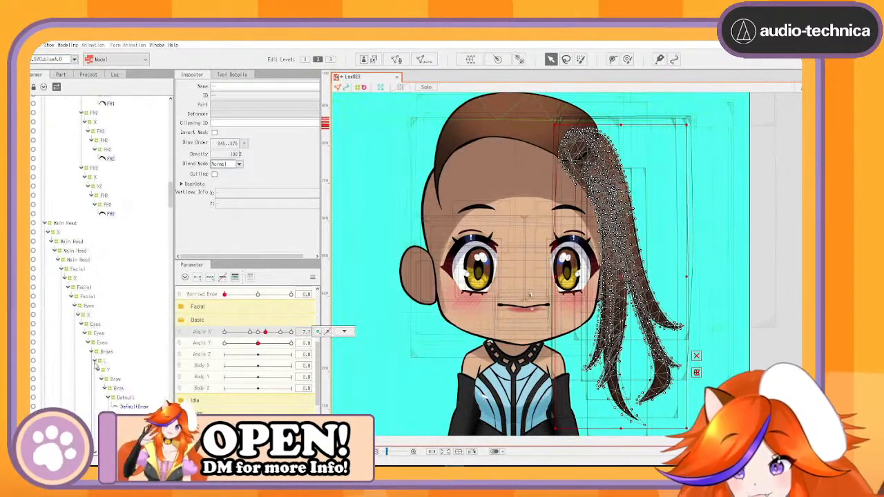
scroll(114, 378, down, 15)
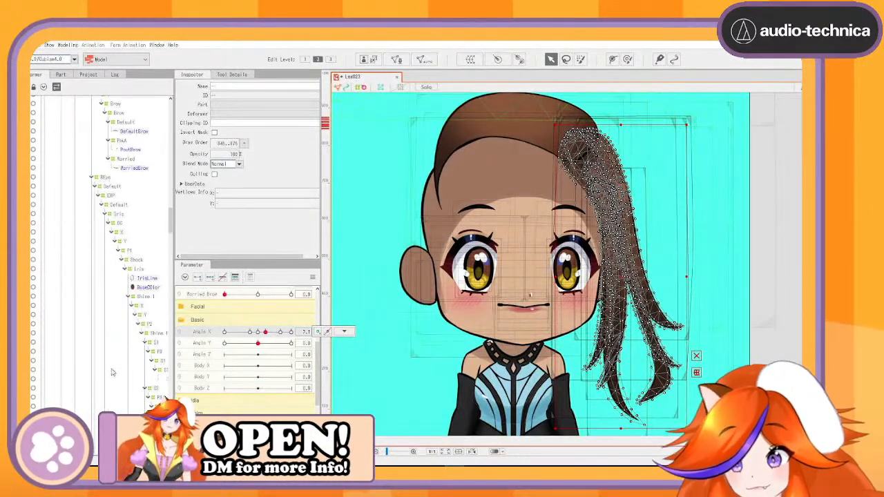
scroll(111, 374, up, 15)
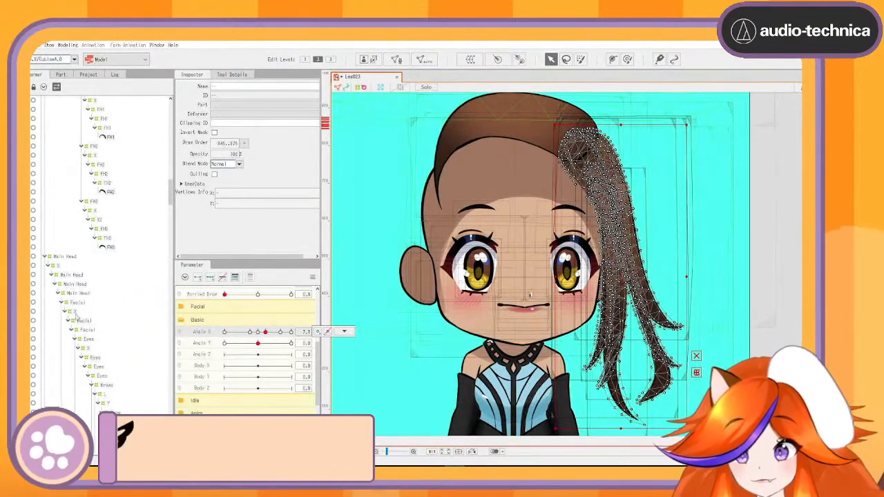
click(44, 256)
scroll(106, 395, down, 5)
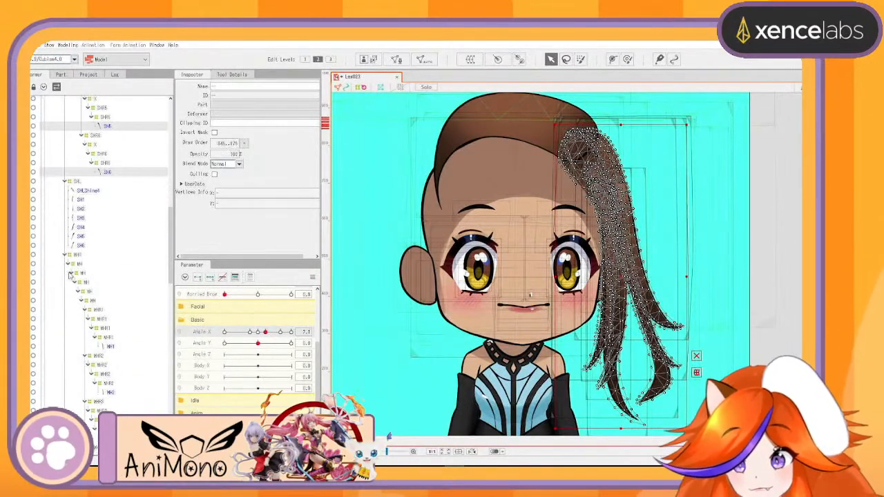
click(66, 256)
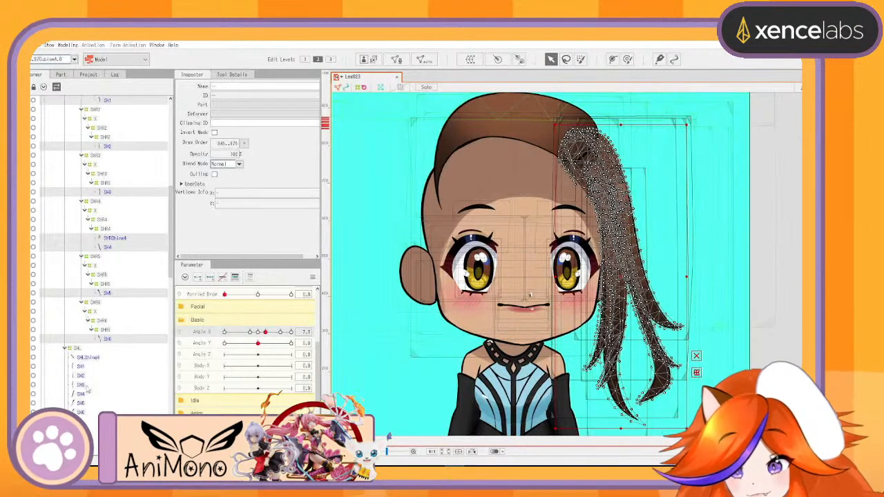
scroll(88, 391, down, 8)
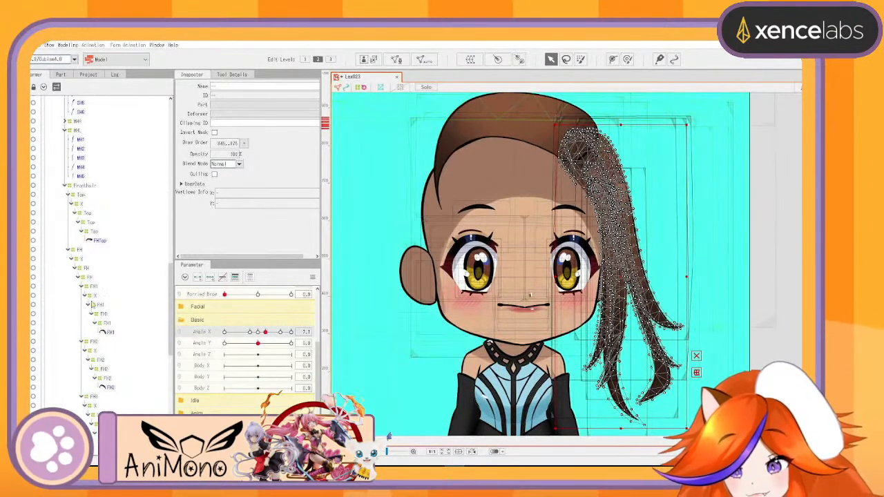
click(91, 187)
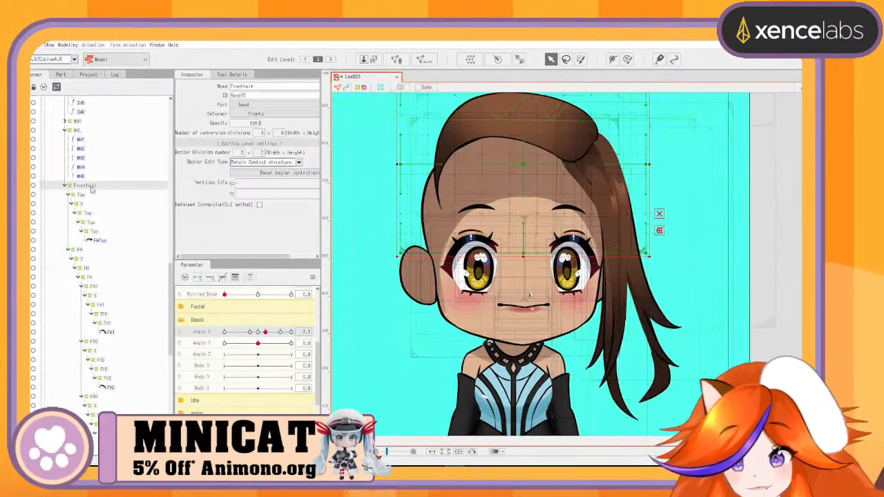
Set the opacity of the FH deformer under Fronthair to 100% at Angle X 7.1 and test the head turn
click(80, 250)
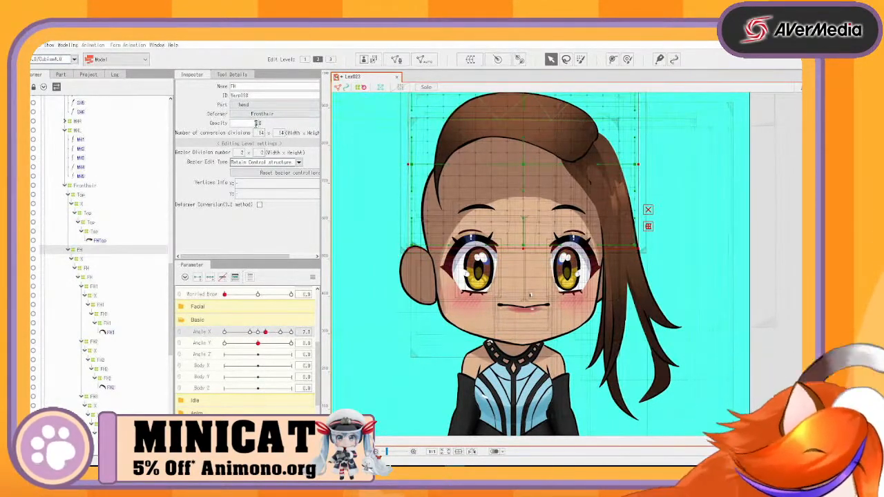
text(100)
key(Return)
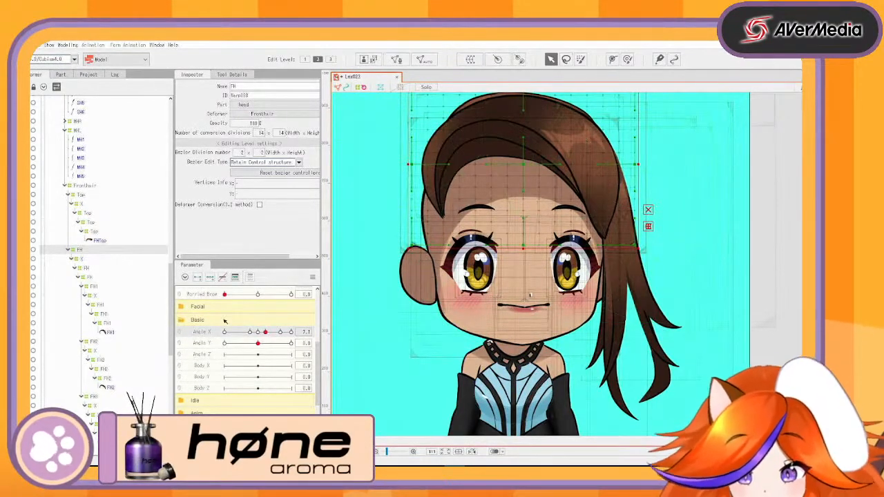
mouse_move(265, 332)
mouse_down()
mouse_move(249, 333)
mouse_move(270, 337)
mouse_up()
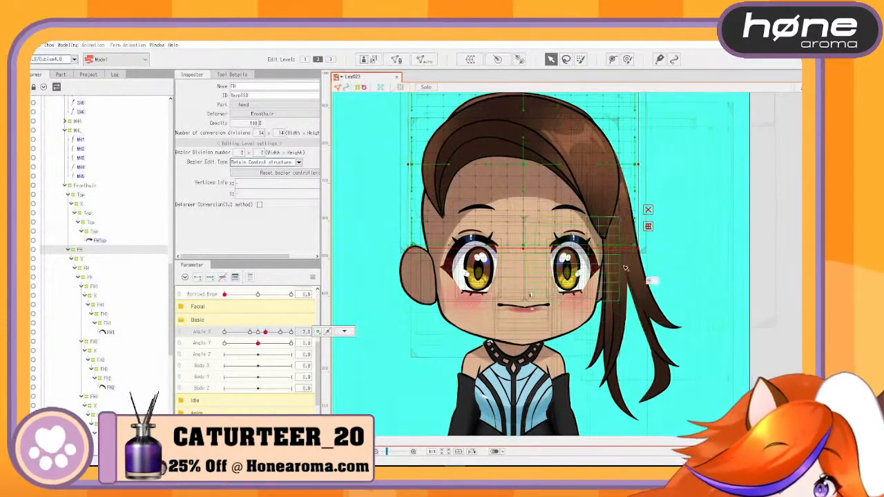
Check the draw orders of the HeadColor and FHTop meshes
scroll(113, 252, down, 7)
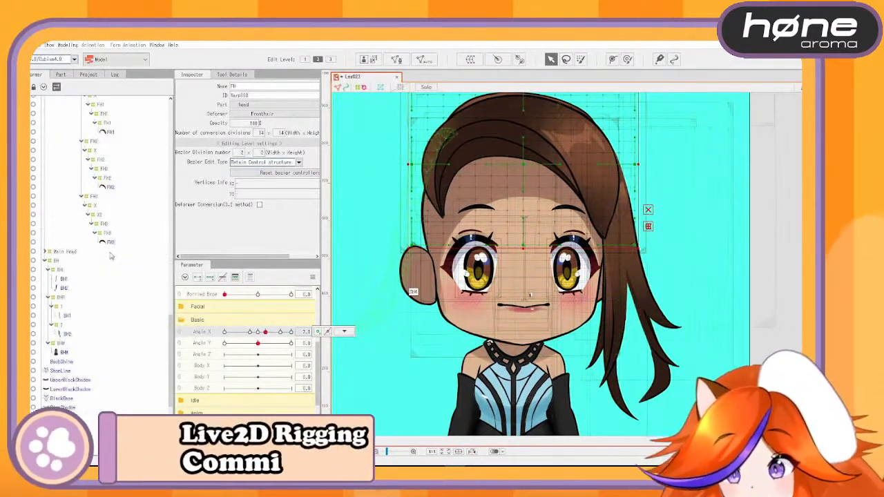
click(483, 333)
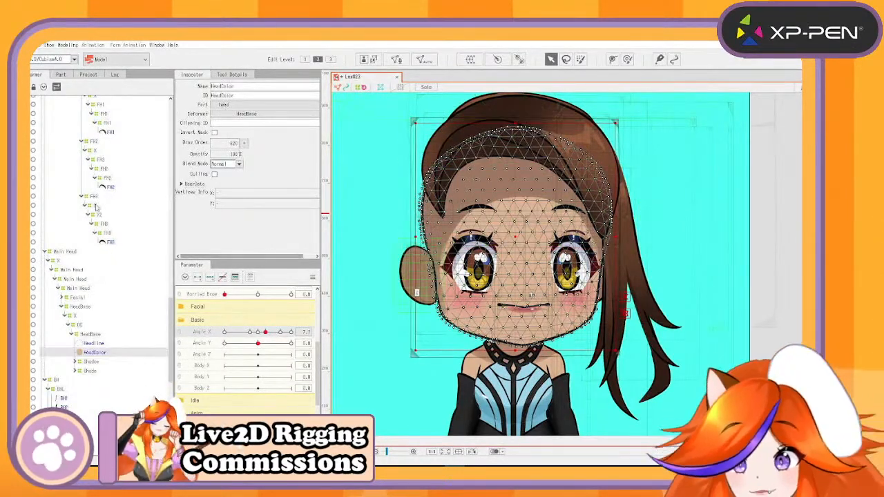
scroll(97, 207, up, 5)
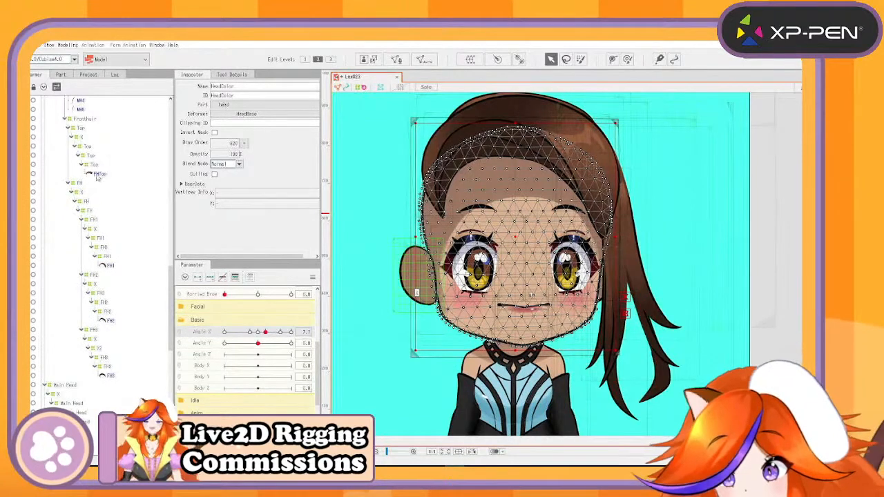
click(98, 174)
scroll(104, 190, up, 9)
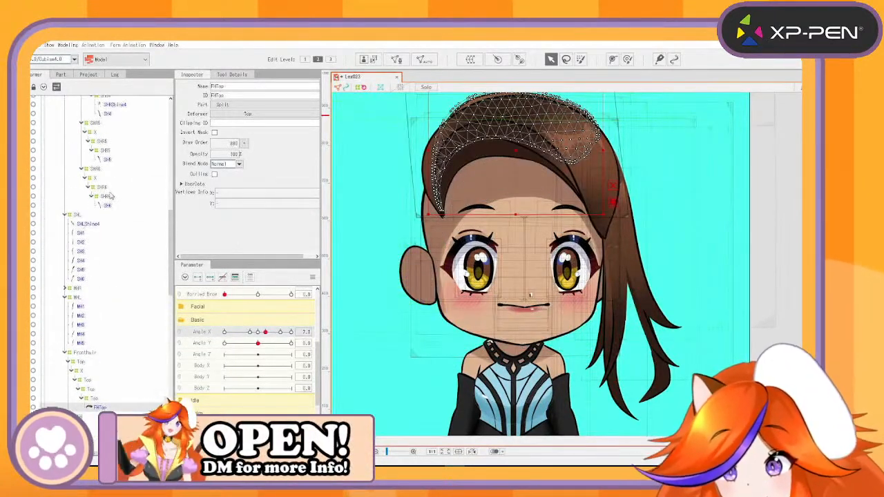
scroll(108, 196, up, 5)
Add a keyform at Angle X 7.1 to the SHRShine4 mesh and the SH1 to SH6 strands of the SHR ponytail
click(114, 205)
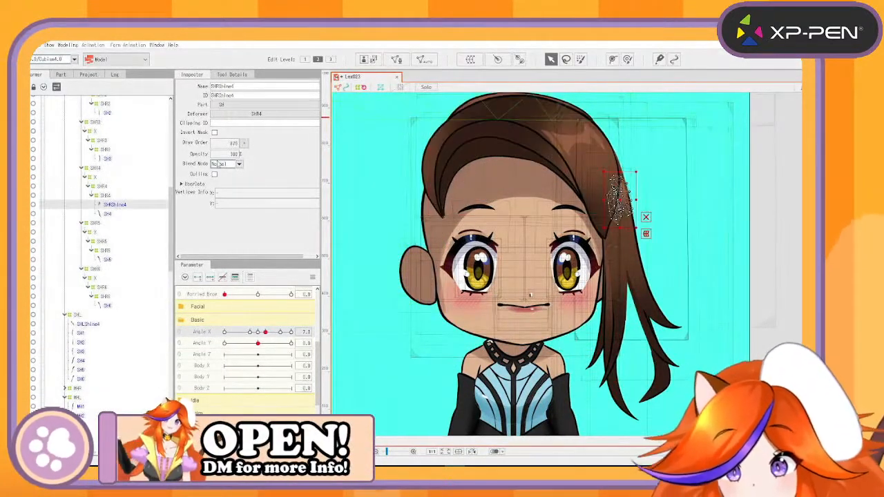
click(233, 142)
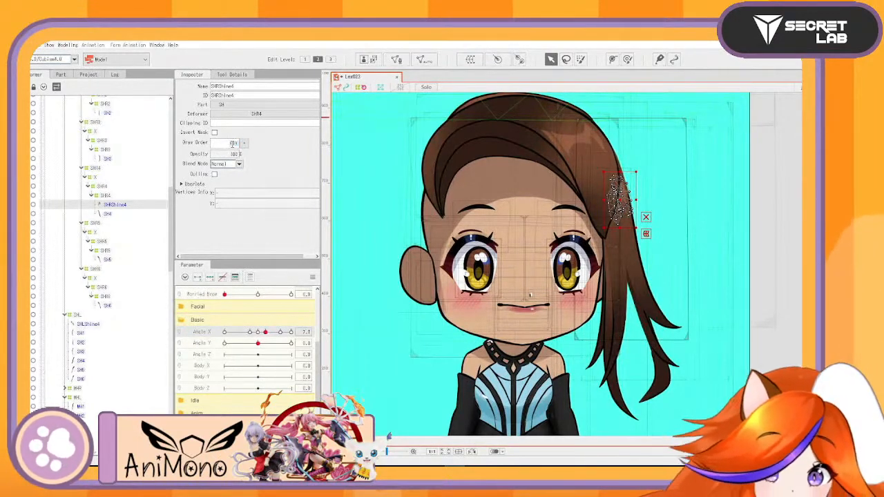
ctrl+click(113, 214)
ctrl+click(112, 259)
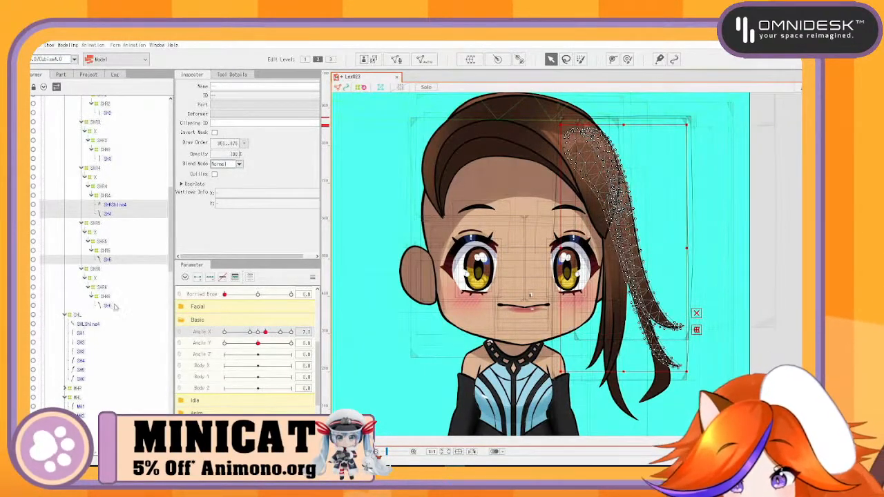
ctrl+click(115, 306)
ctrl+click(112, 158)
ctrl+click(109, 112)
scroll(116, 154, up, 1)
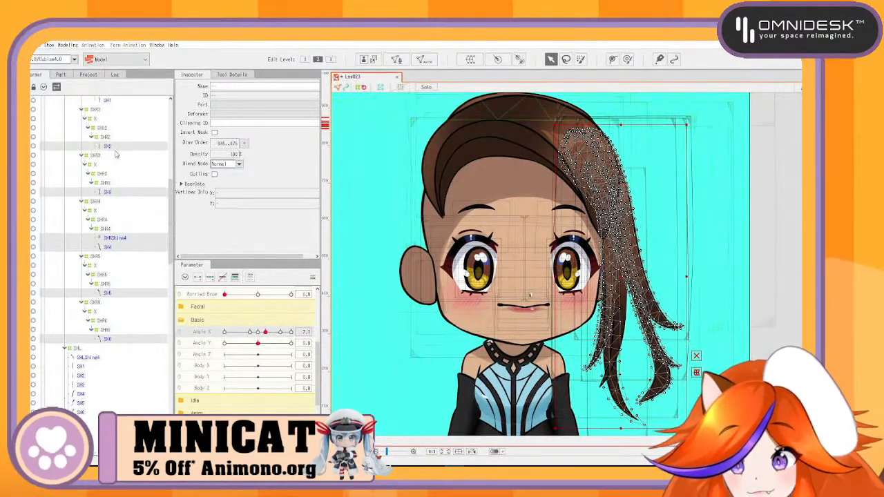
scroll(116, 155, up, 2)
ctrl+click(109, 169)
scroll(114, 169, up, 2)
scroll(115, 170, down, 3)
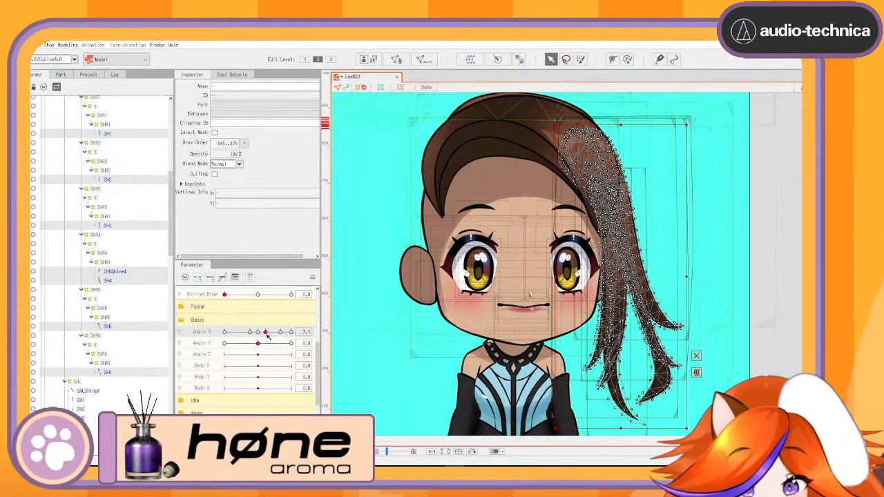
mouse_move(304, 332)
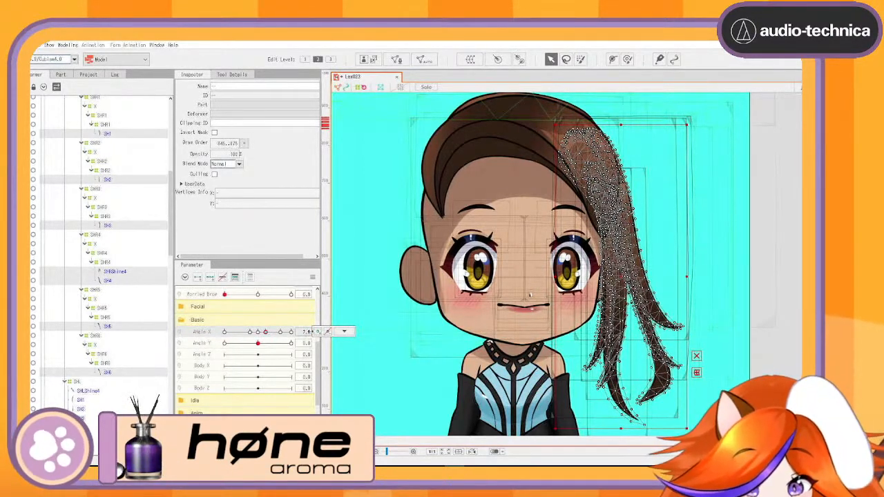
double_click(306, 333)
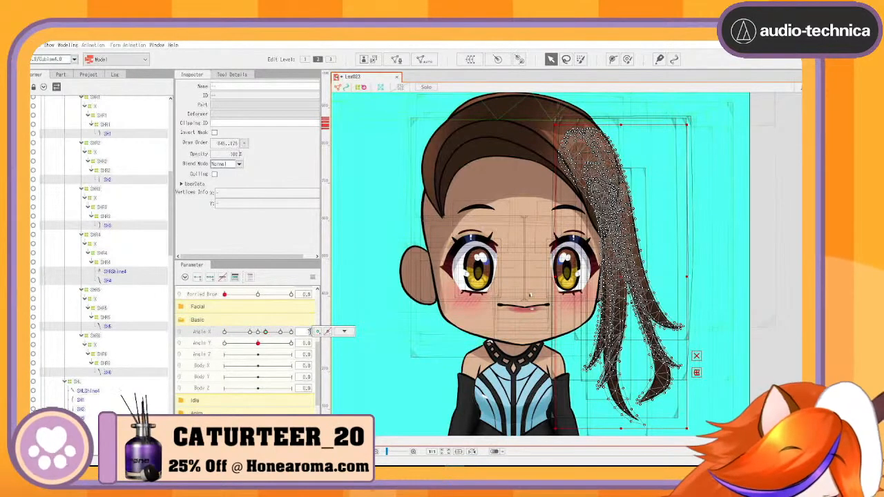
key(Return)
click(318, 334)
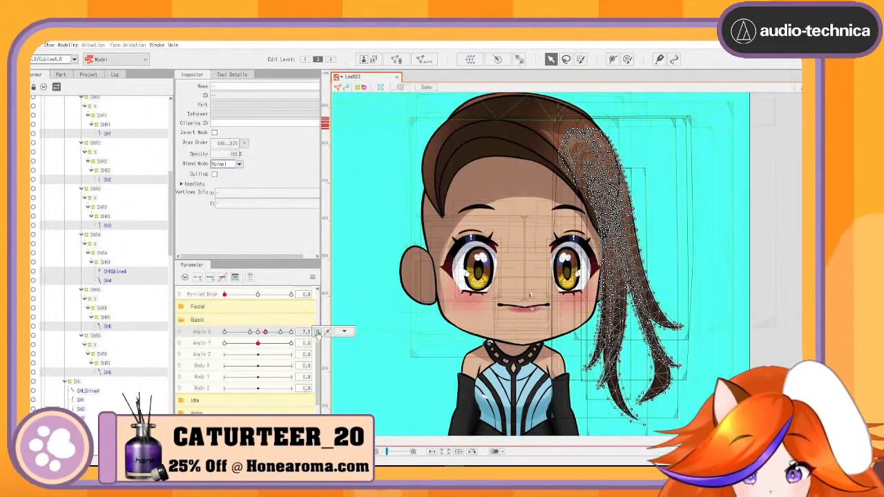
Set the draw order of the SHRShine4 mesh to 619 at Angle X 7.1
click(115, 273)
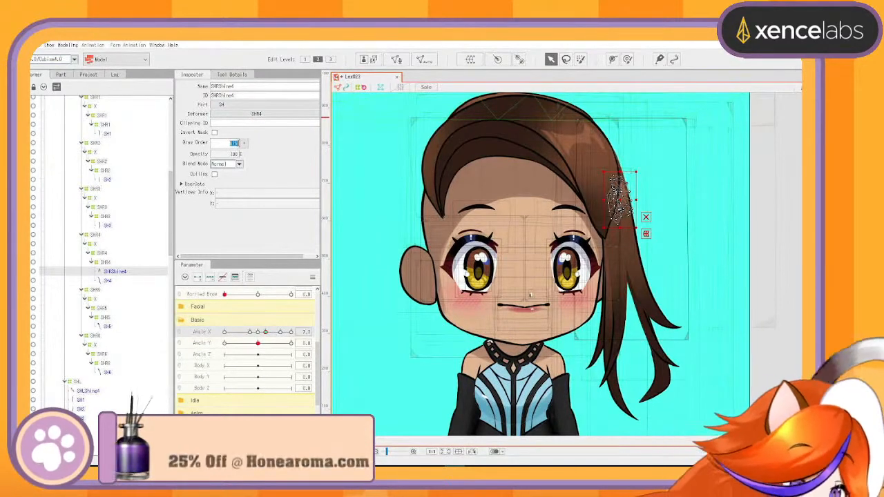
text(619)
key(Return)
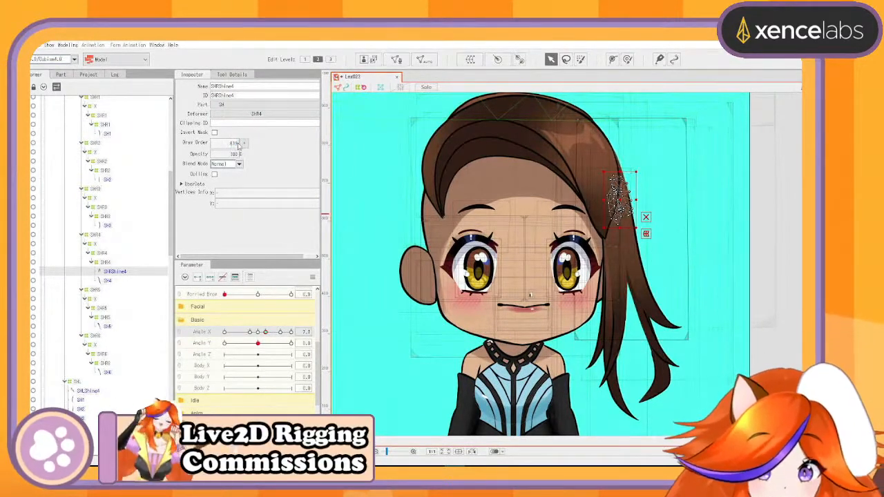
Set the draw orders of the SHR strands SH1 to SH6 to 618, 617, 616, 615, 614 and 613 at Angle X 7.1
click(60, 75)
scroll(109, 205, up, 4)
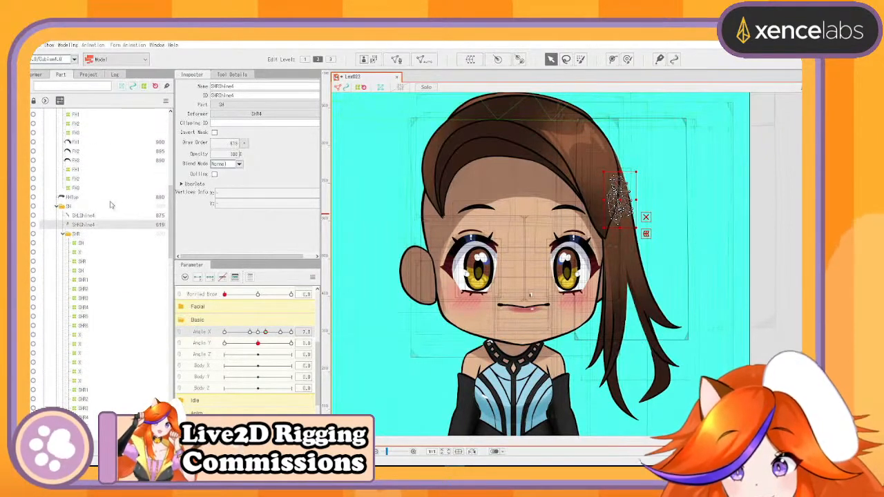
scroll(102, 223, down, 10)
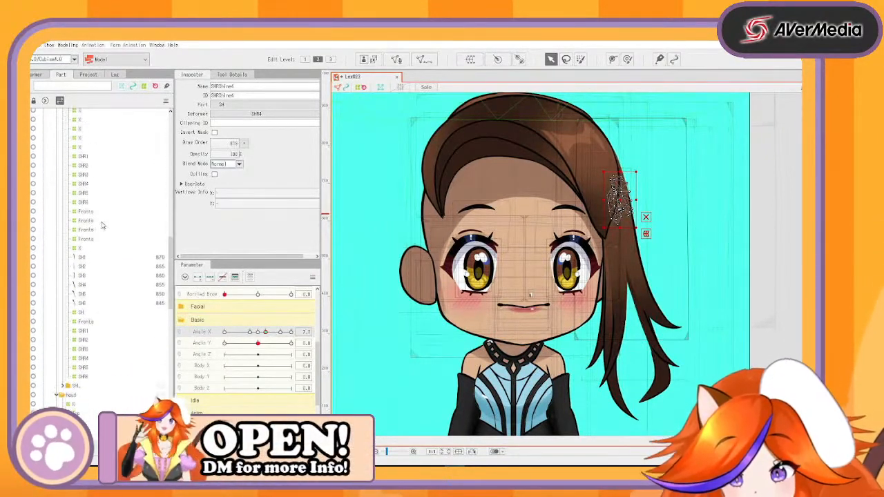
click(85, 225)
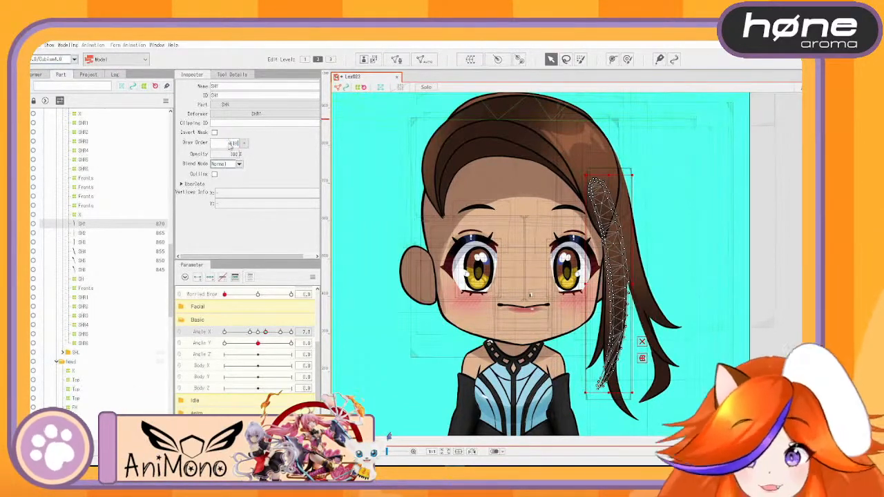
click(159, 234)
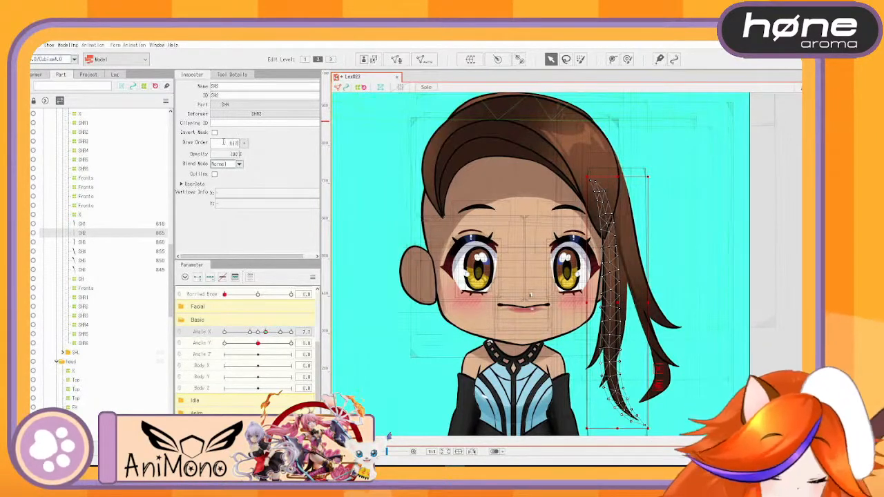
click(160, 244)
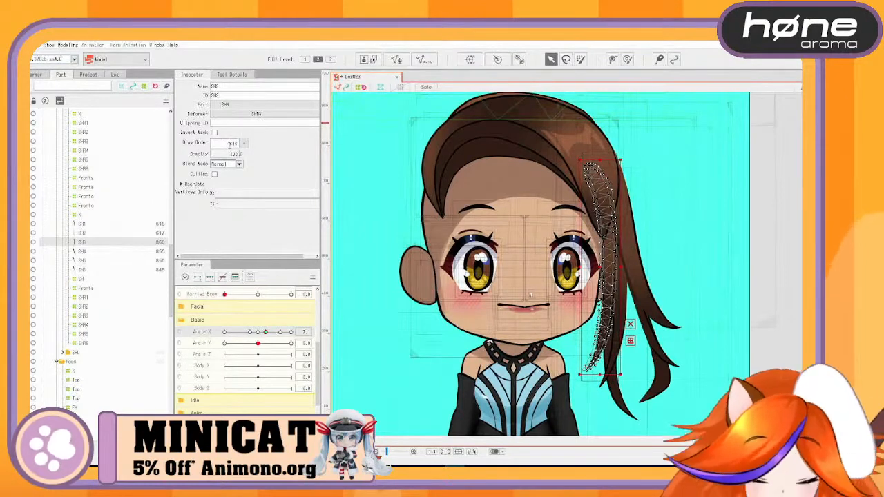
click(157, 253)
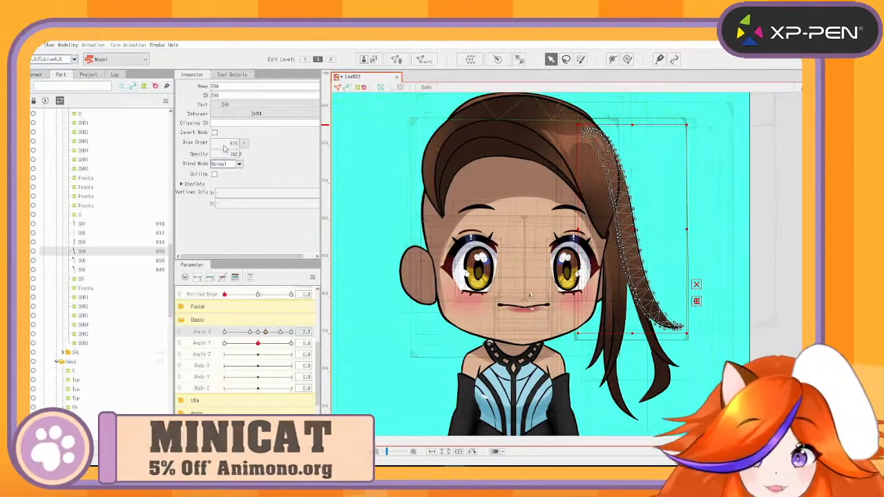
click(160, 261)
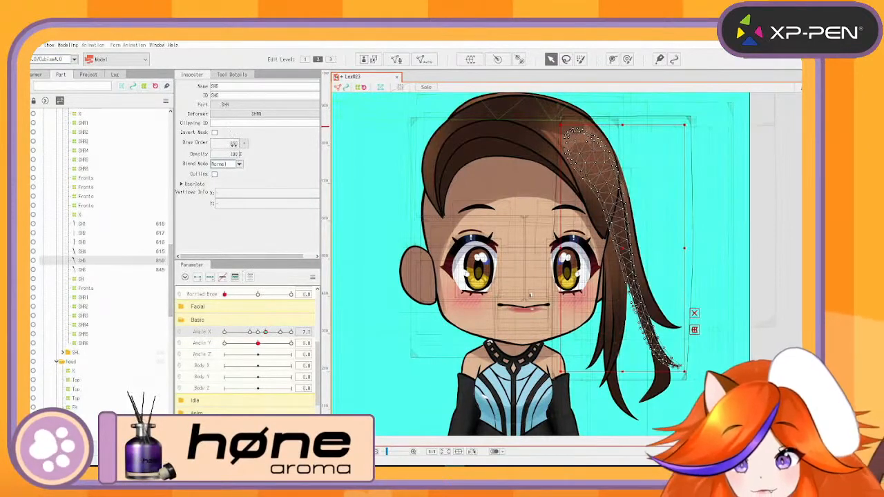
key(Return)
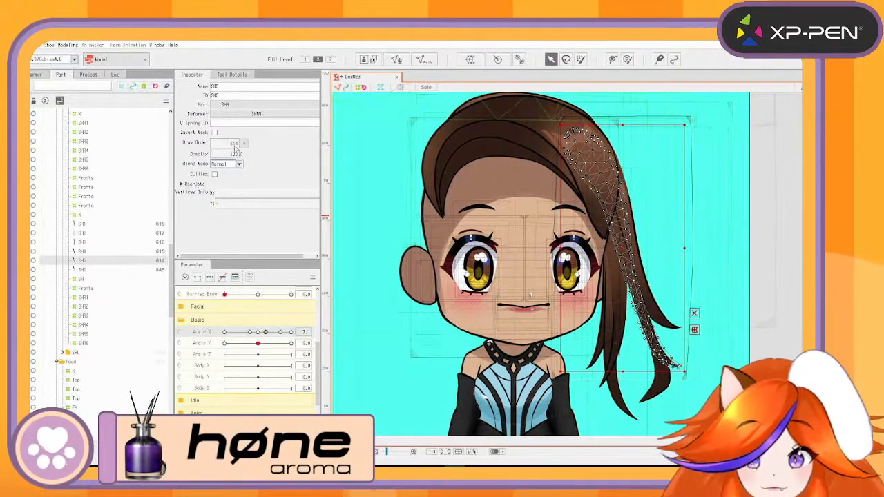
key(Down)
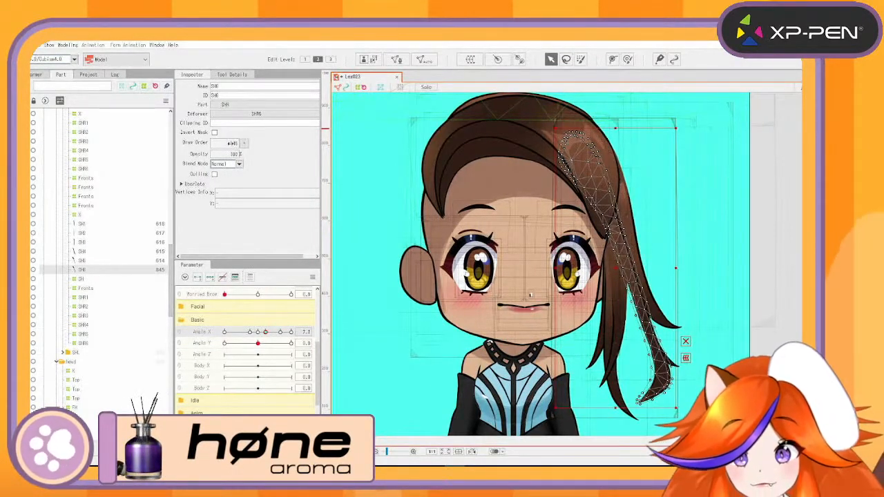
text(613)
key(Return)
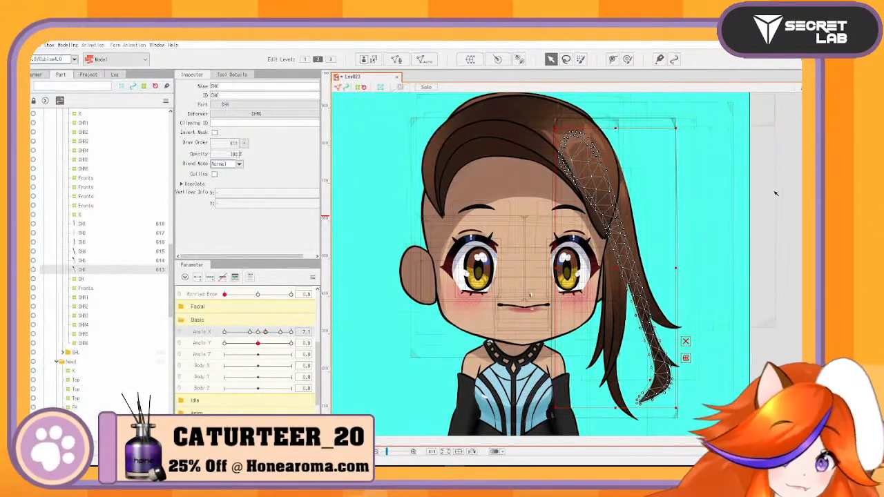
Inspect the draw order and opacity of the SH1 to SH6 strands and SHRShine4 at Angle X 1.1
drag(266, 333, 260, 334)
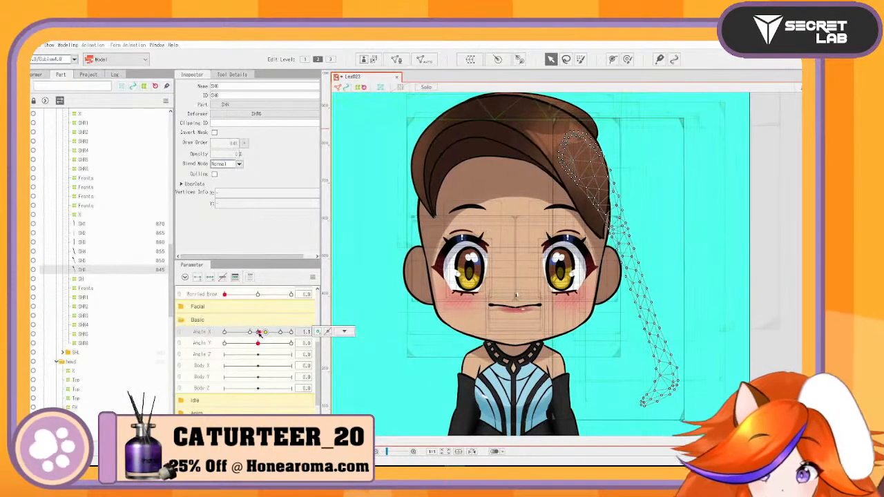
shift+click(81, 225)
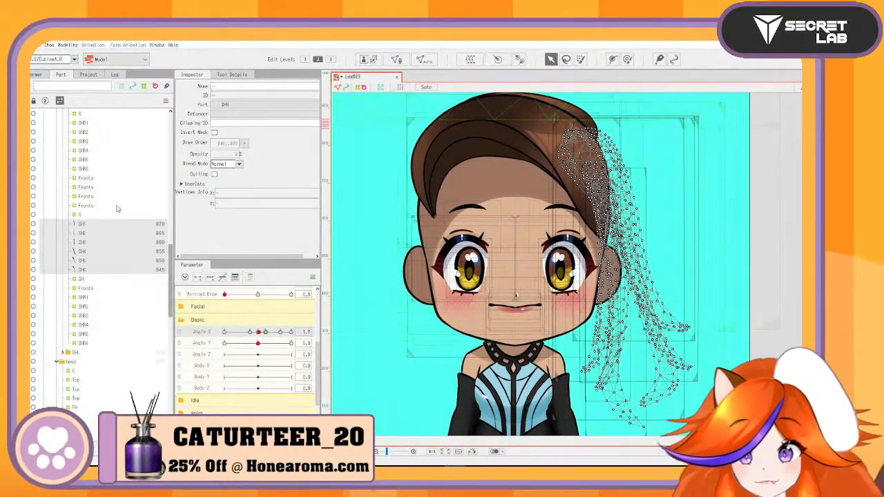
scroll(103, 200, up, 5)
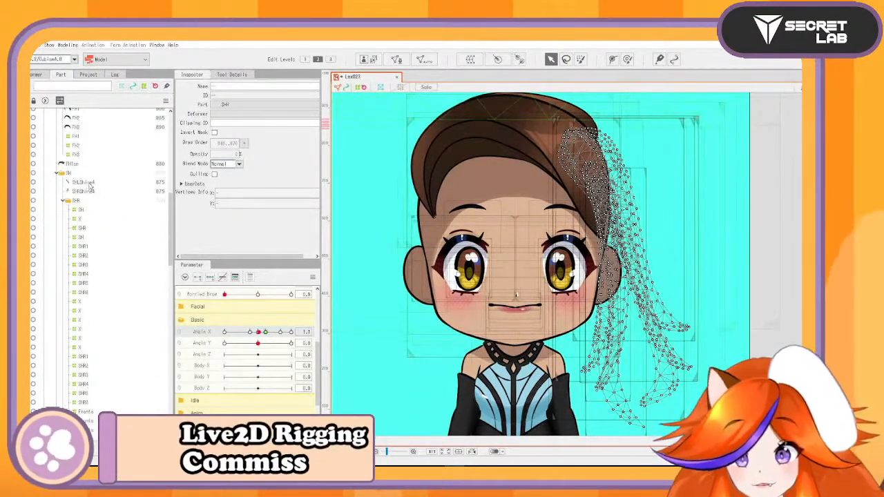
ctrl+click(90, 184)
ctrl+click(89, 184)
ctrl+click(90, 192)
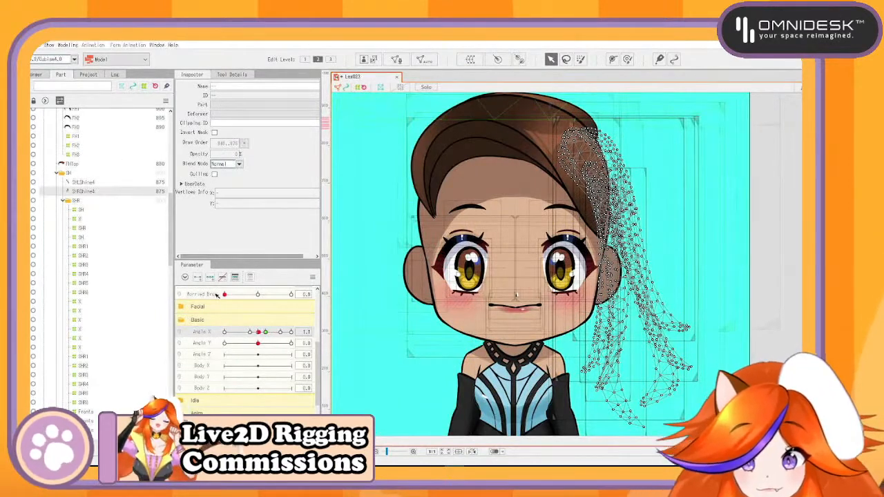
Deselect the hair meshes, preview the head turn up to Angle X 30 and return the parameter to 7.1
drag(261, 331, 264, 356)
click(715, 221)
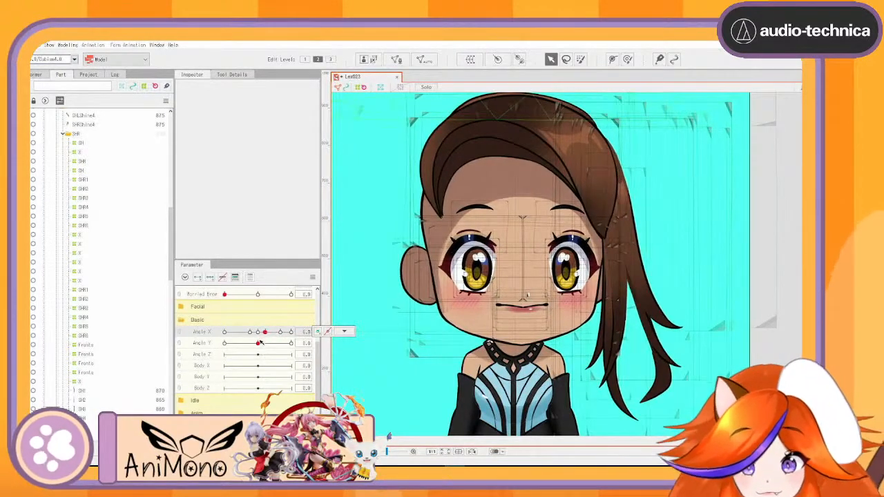
drag(260, 338, 293, 344)
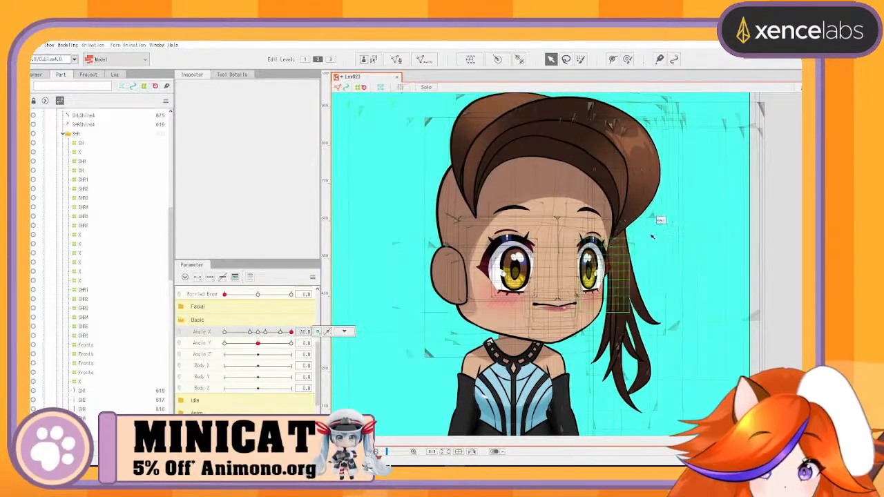
click(267, 333)
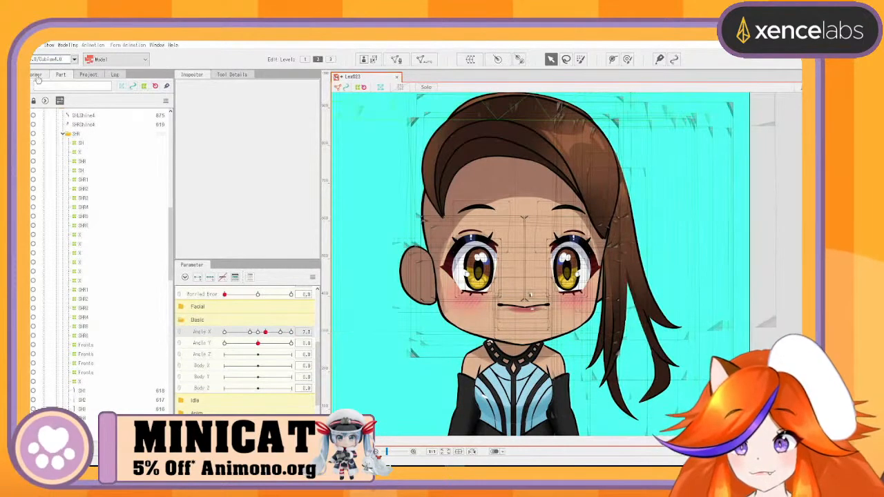
click(46, 101)
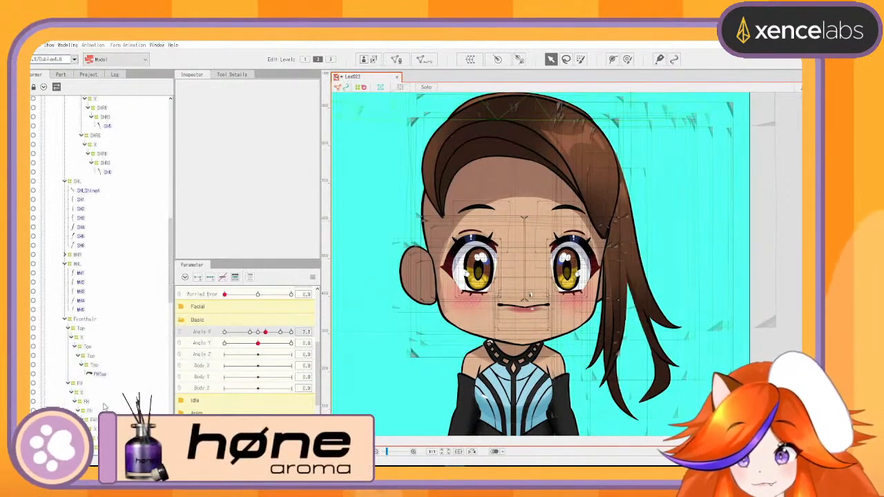
Rename the FH warp deformer directly beneath the front hair's X deformer to X2
scroll(82, 351, down, 5)
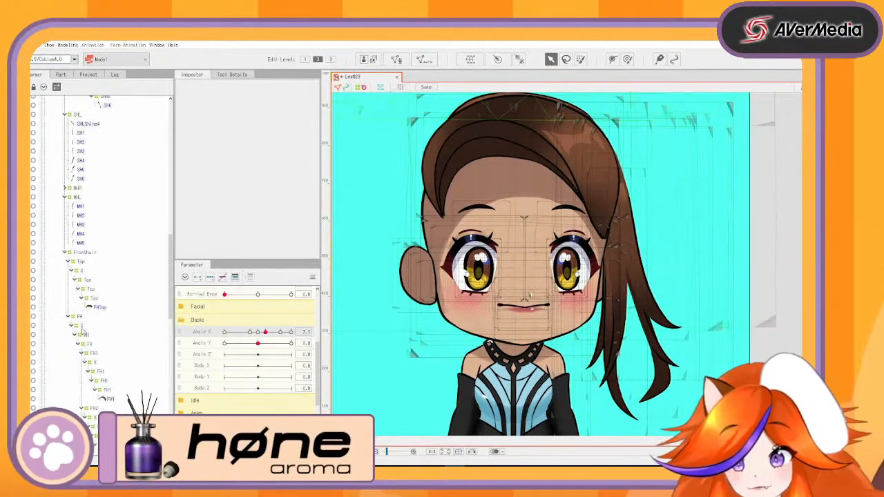
click(83, 327)
click(88, 336)
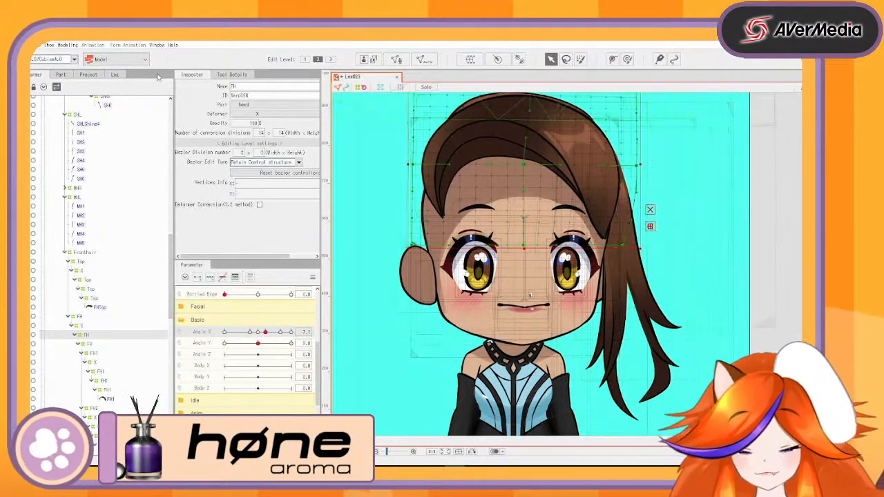
text(X2)
key(Return)
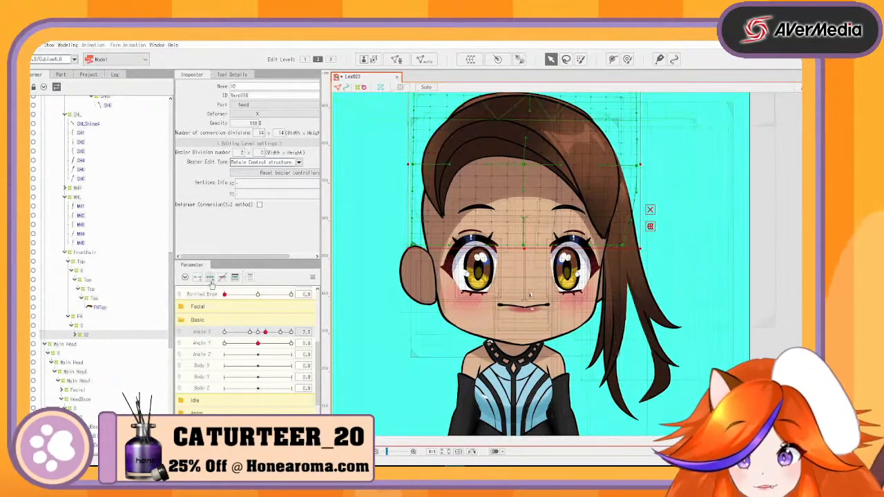
Try to move the lower side control point of the front hair's X2 warp outward at Angle X 7.1
mouse_move(266, 333)
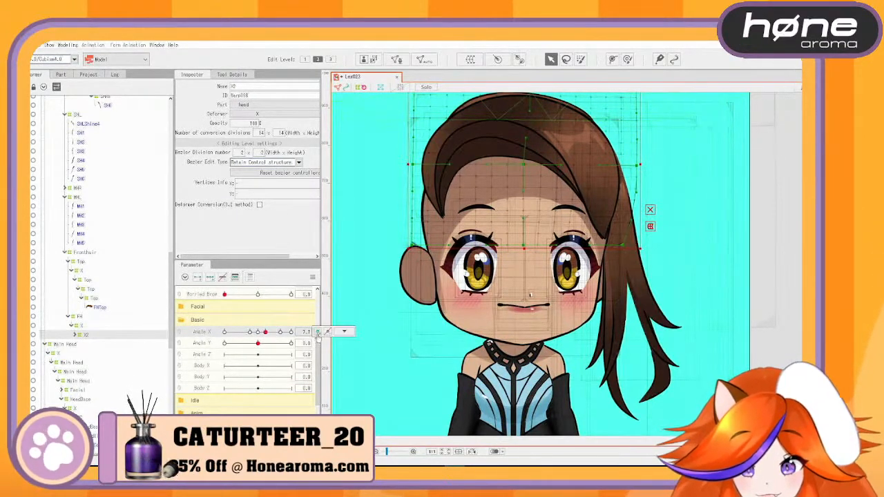
scroll(645, 277, up, 3)
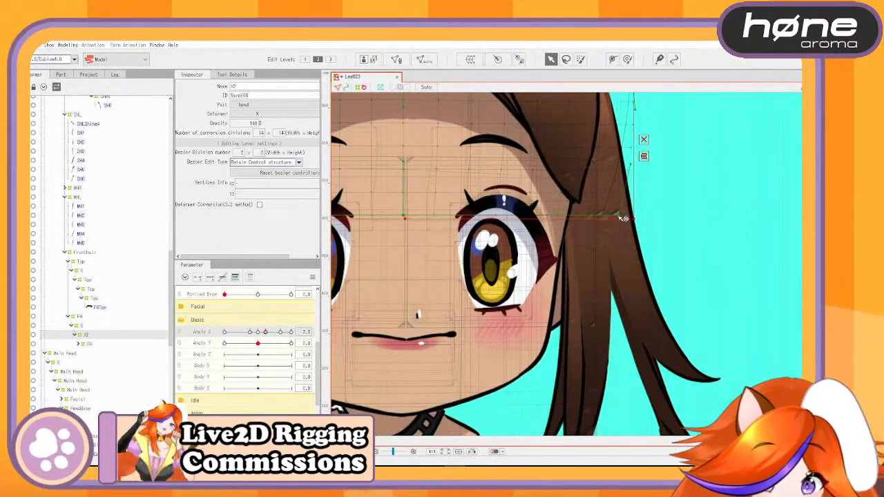
drag(620, 216, 621, 216)
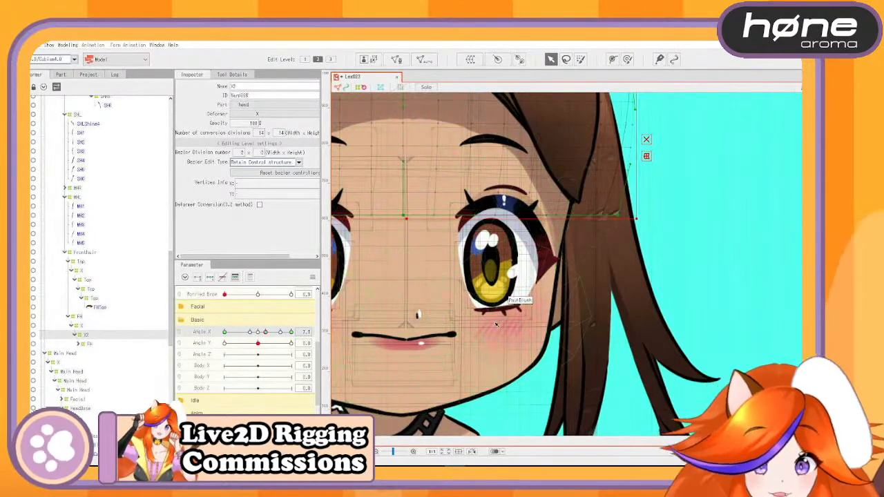
key(ctrl+z)
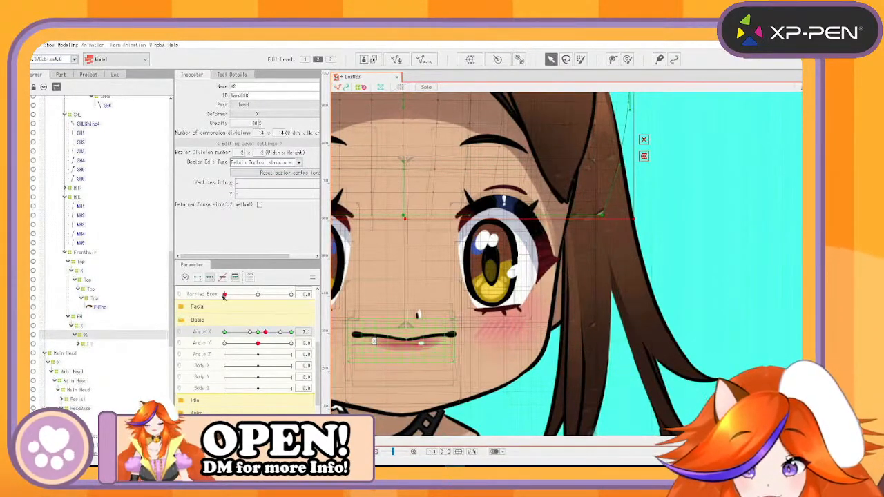
At Angle X 7.1, pull the lower side control point of the front hair's X2 warp outward over the ponytail strands
click(304, 332)
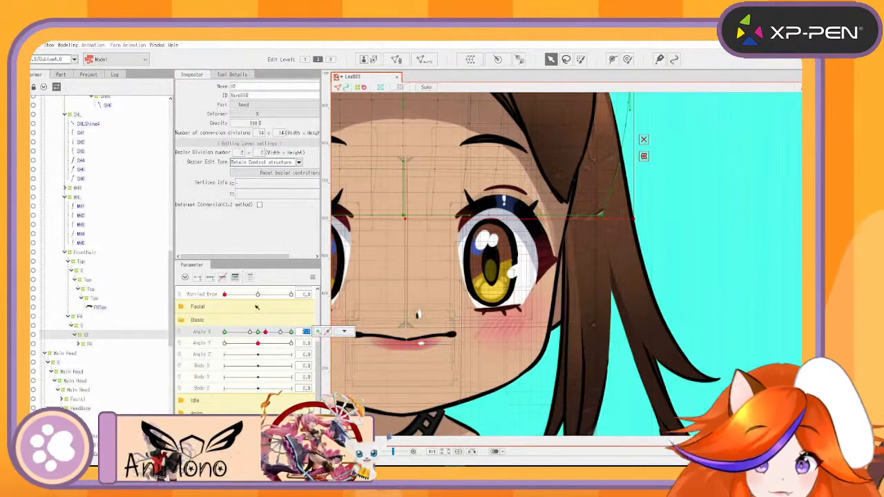
click(604, 218)
drag(606, 219, 620, 220)
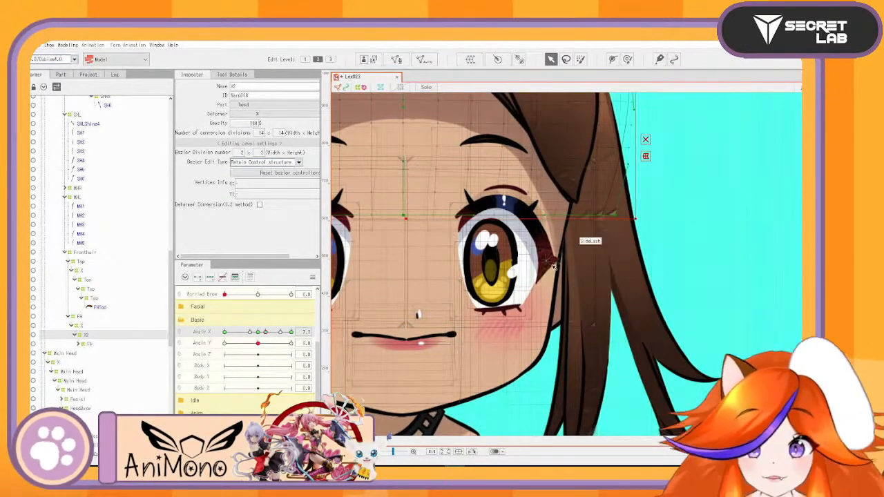
At Angle X 30, stretch the SHR3 strand's X warp toward the face and pull its outer edge slightly inward
scroll(553, 266, down, 3)
drag(265, 332, 291, 333)
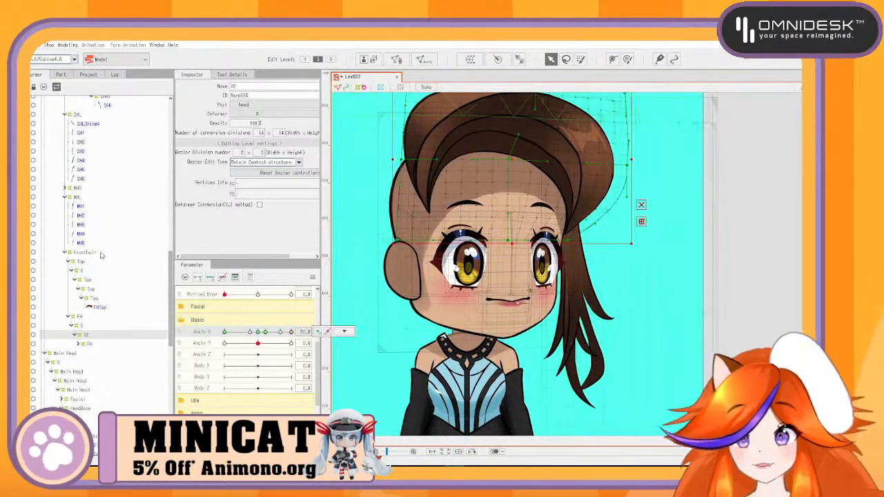
scroll(100, 255, up, 4)
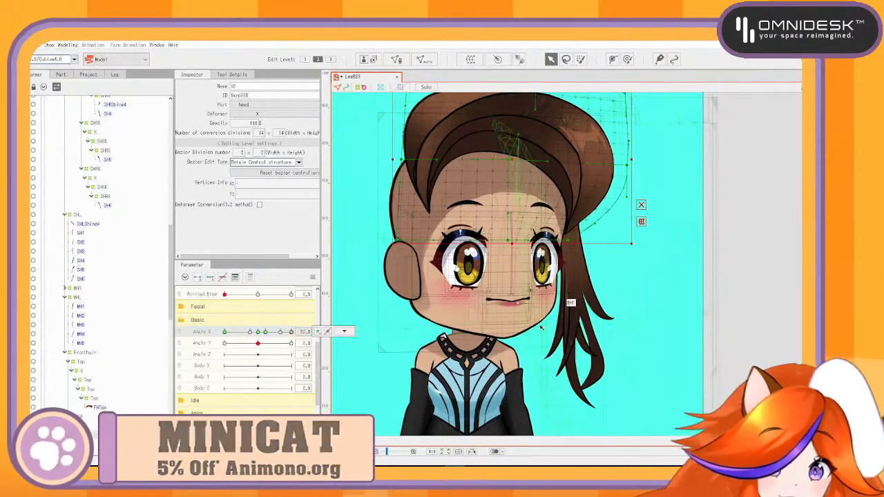
scroll(542, 329, up, 4)
scroll(608, 259, down, 2)
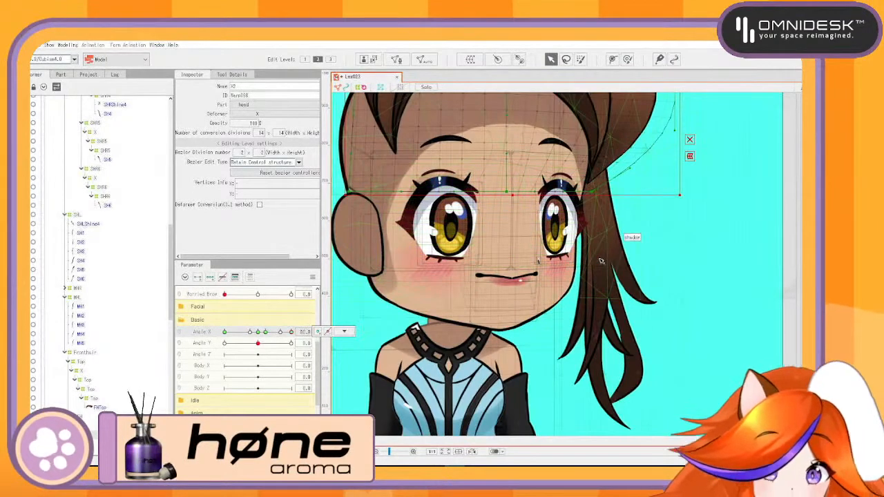
click(587, 266)
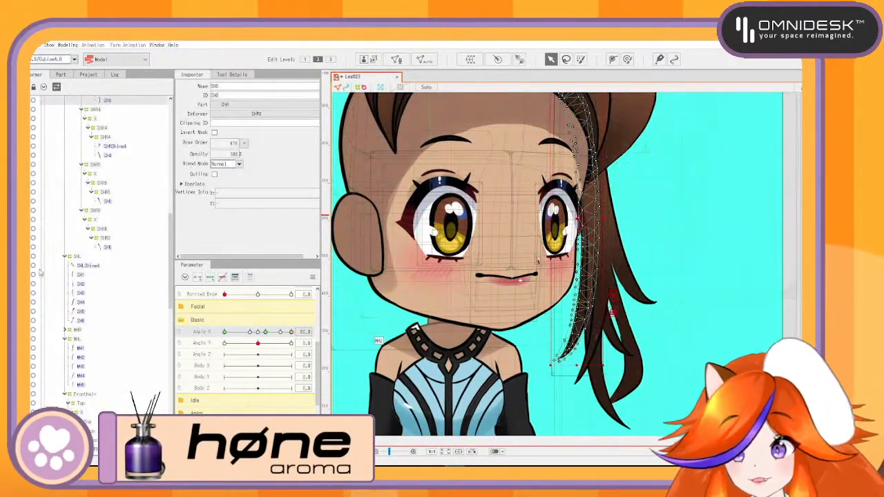
scroll(59, 173, up, 5)
click(104, 242)
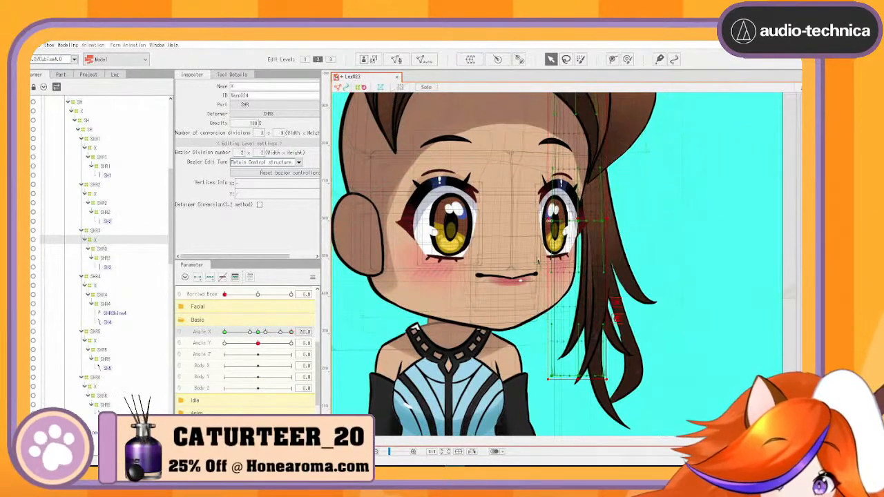
drag(550, 222, 537, 221)
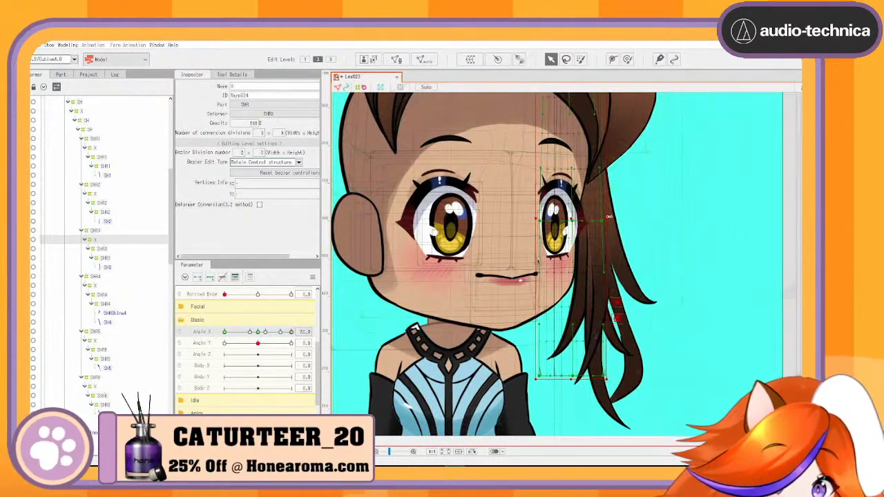
drag(608, 217, 601, 222)
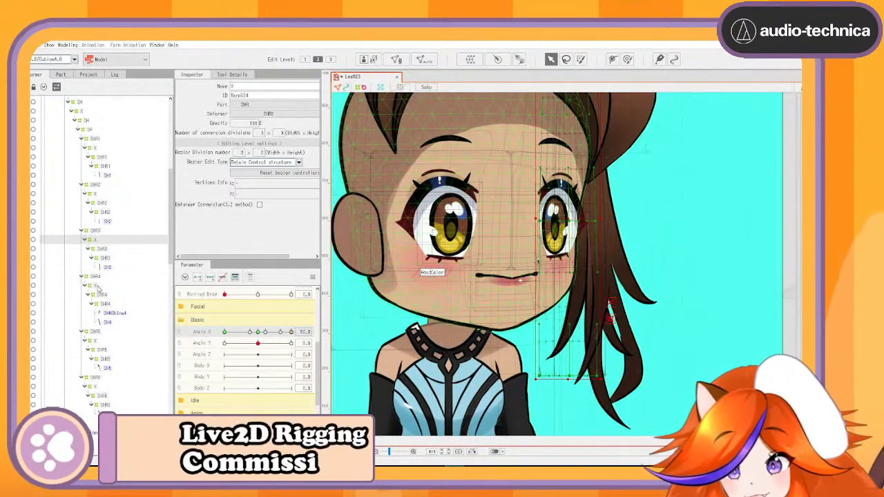
At Angle X 30, shift the SHR2 strand's X warp slightly toward the face and select the SHR1 strand's X warp
click(98, 194)
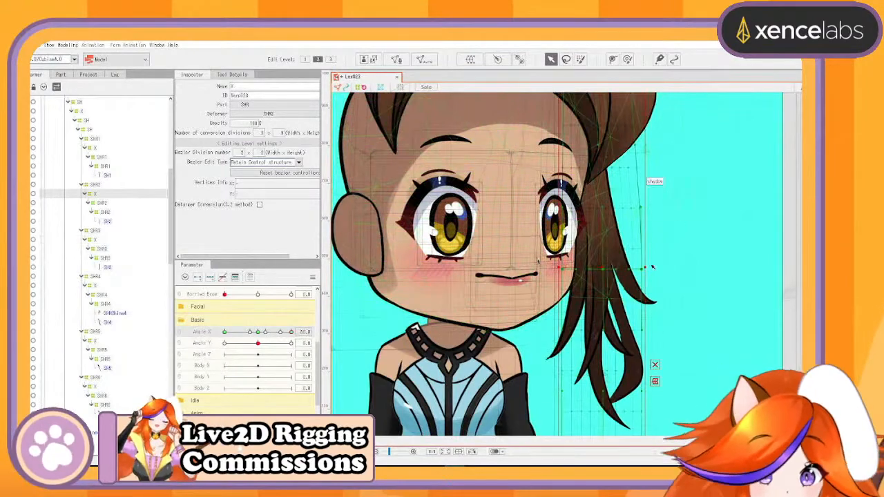
drag(603, 267, 597, 268)
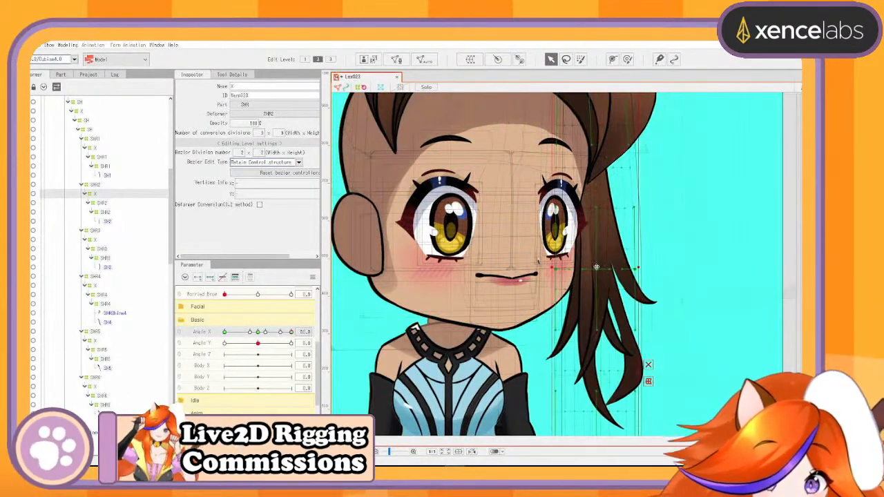
drag(292, 332, 337, 346)
drag(597, 268, 594, 270)
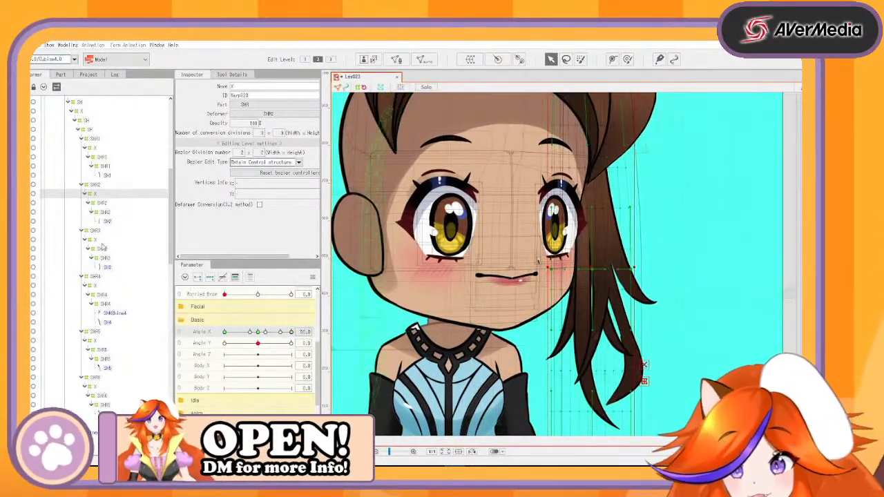
click(96, 148)
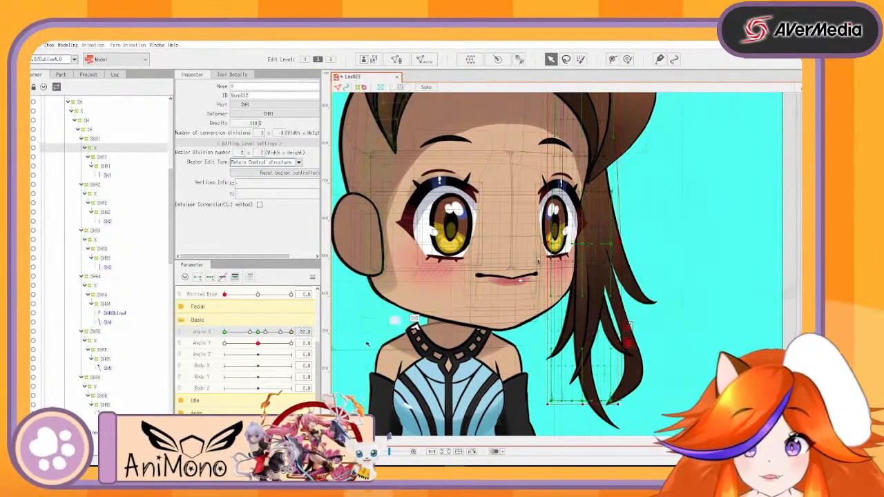
drag(288, 345, 306, 355)
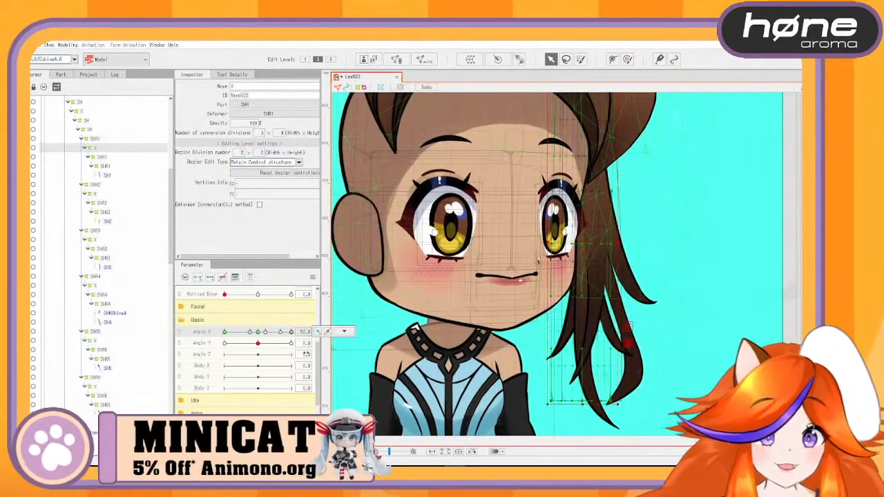
Raise the bottom edge of the side hair group's X warp slightly at Angle X 30 and check the head turn
scroll(111, 292, up, 3)
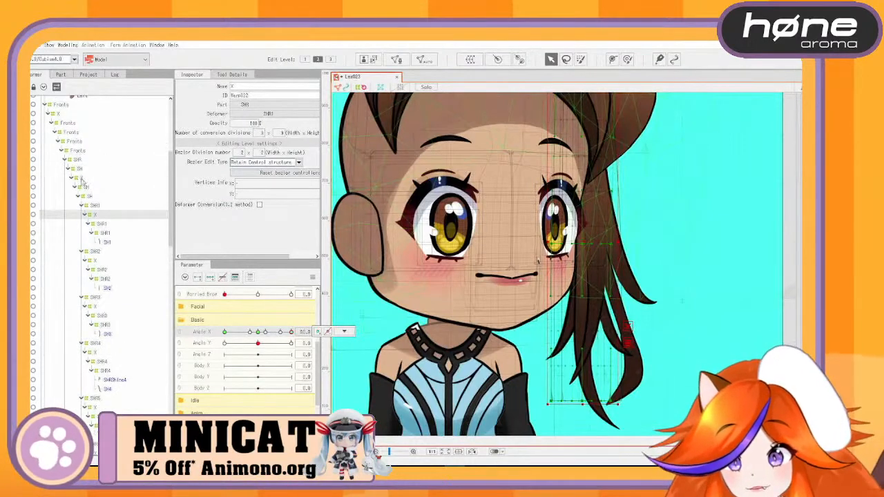
click(82, 178)
scroll(546, 335, down, 3)
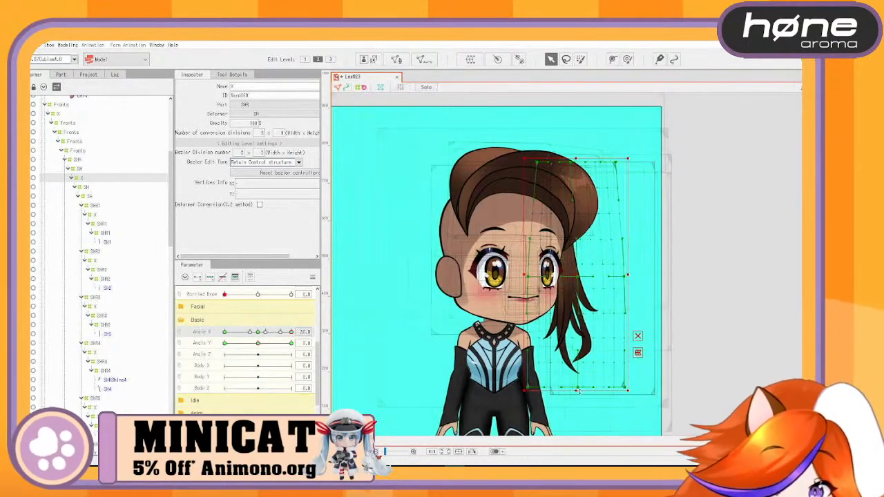
drag(579, 391, 574, 387)
drag(280, 333, 299, 333)
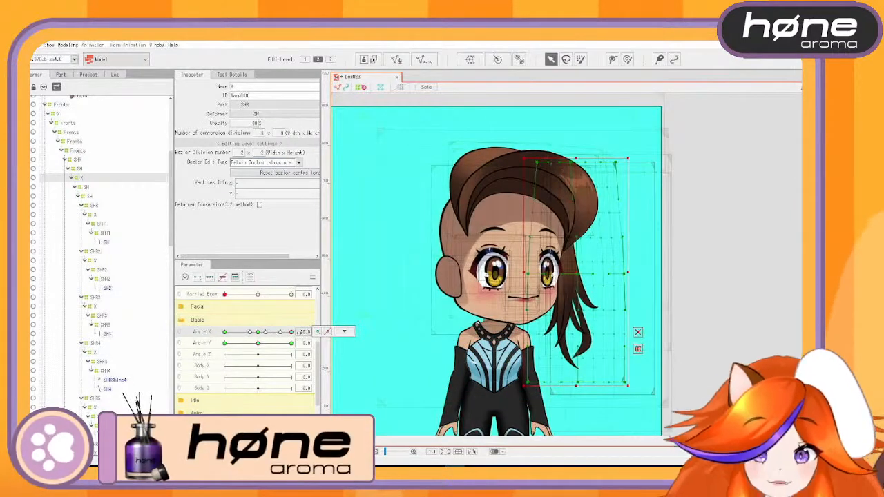
Save the model and insert an extra warp deformer named X2 between the side hair's X and SH deformers
click(87, 188)
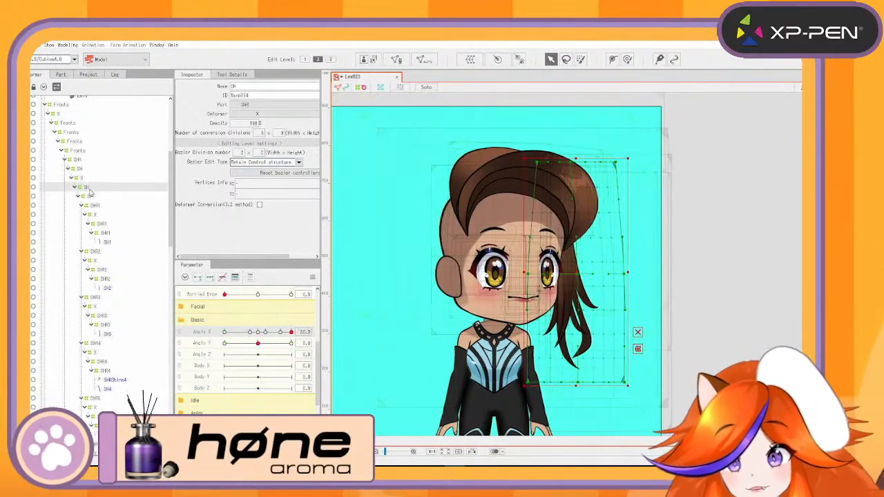
key(ctrl+s)
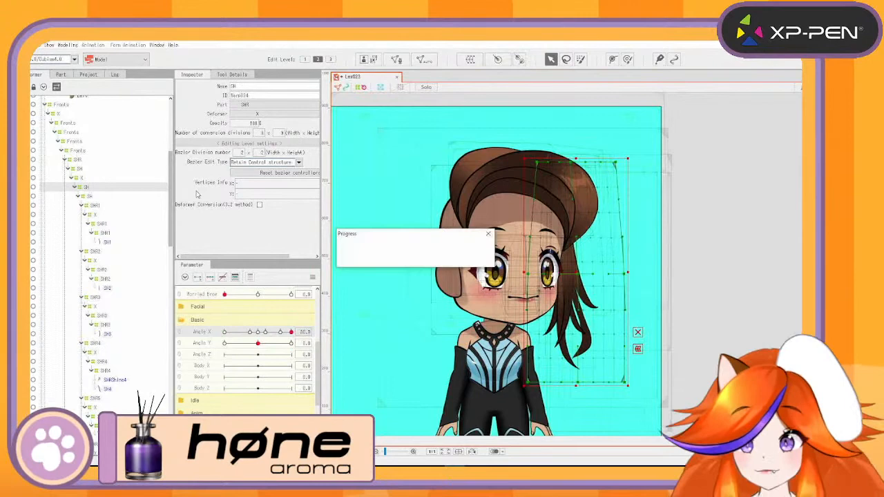
click(90, 199)
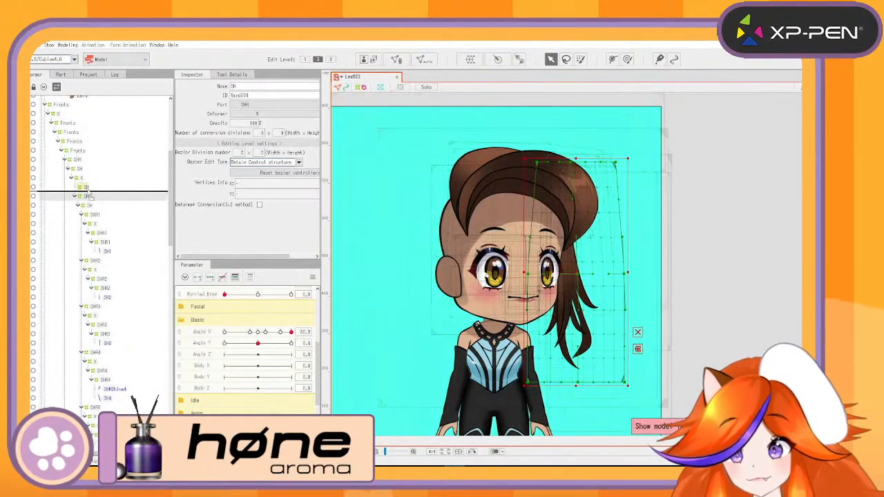
drag(88, 192, 87, 188)
click(87, 187)
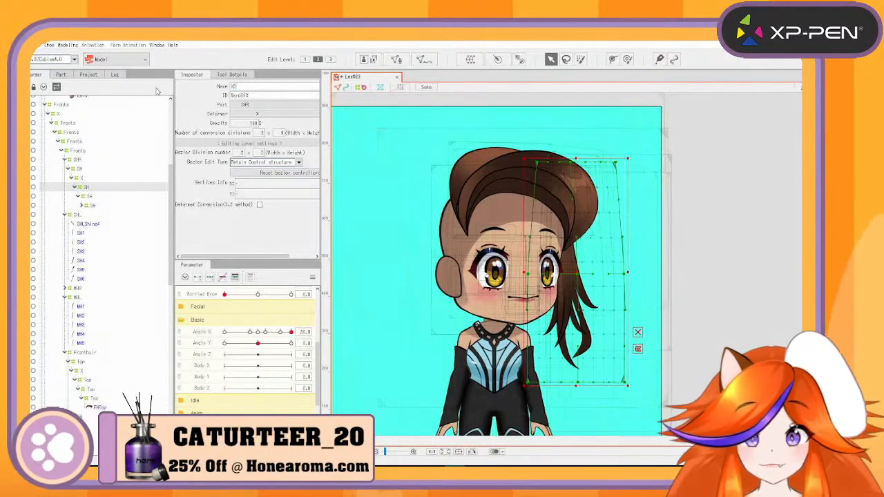
key(Return)
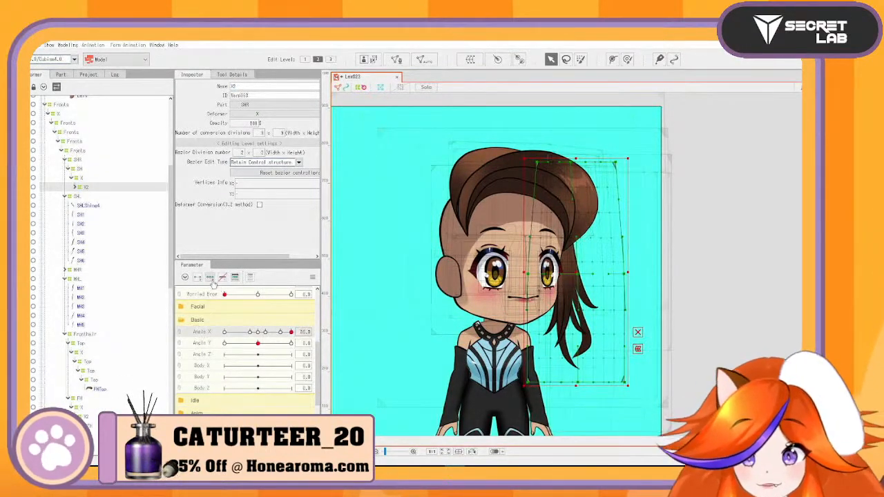
Add Angle X keys to the side hair's X2 warp, including one at 7.1
click(265, 333)
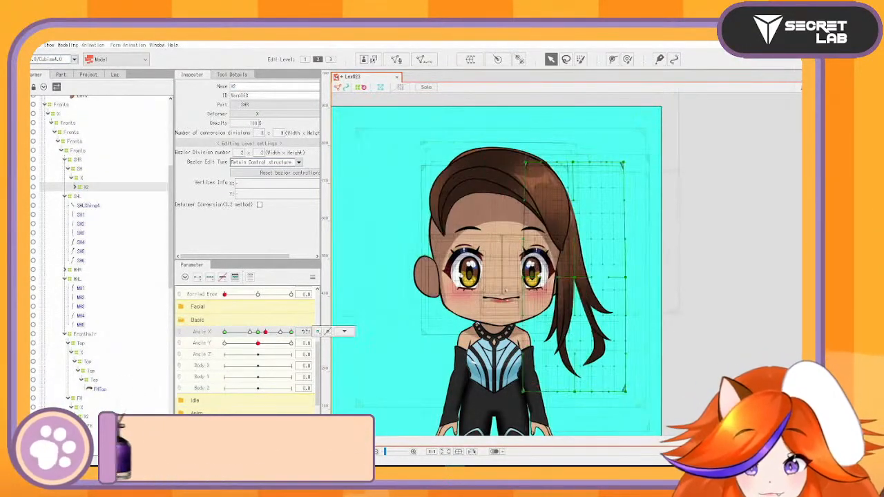
click(319, 332)
scroll(539, 299, up, 3)
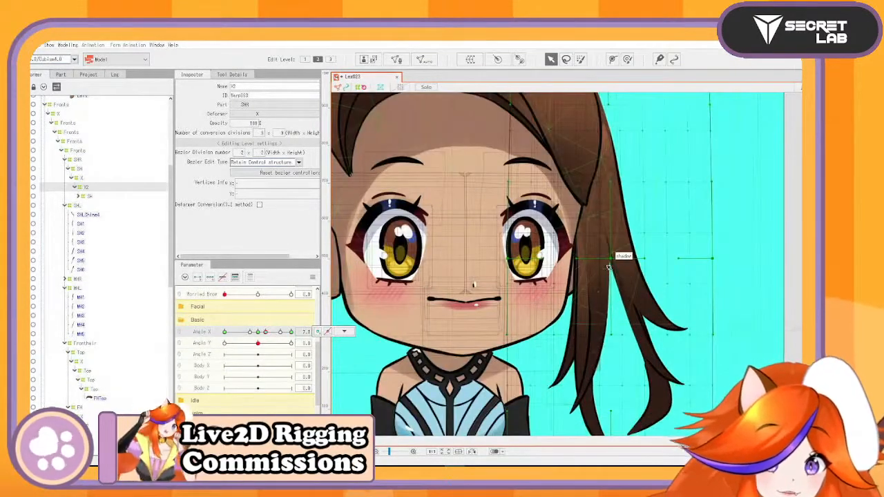
Set Angle X to 7 as the key position for the side hair's X2 warp
click(265, 333)
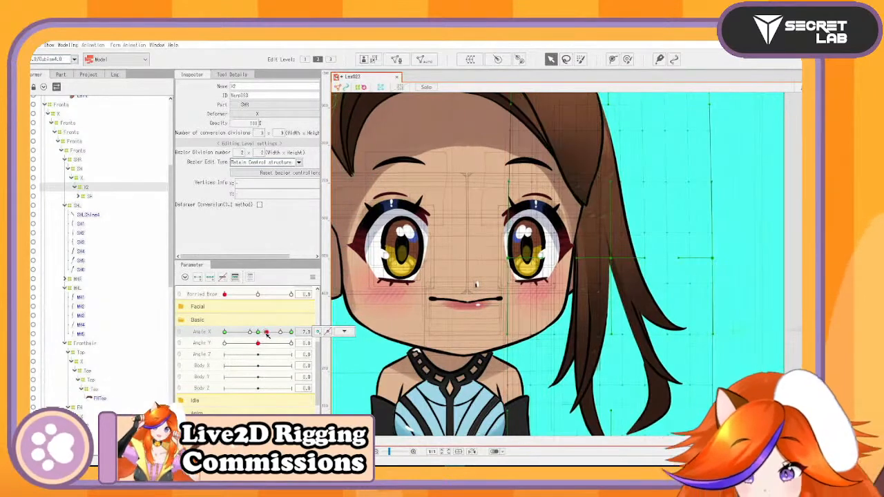
drag(265, 334, 267, 335)
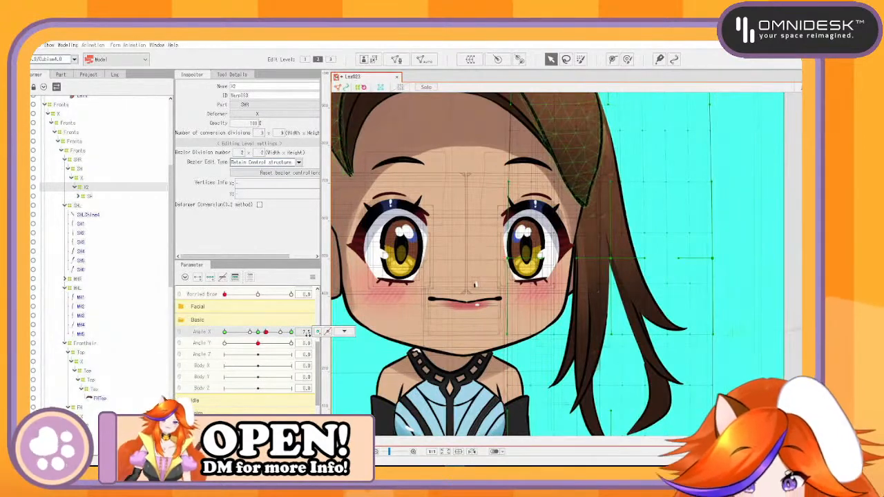
double_click(304, 331)
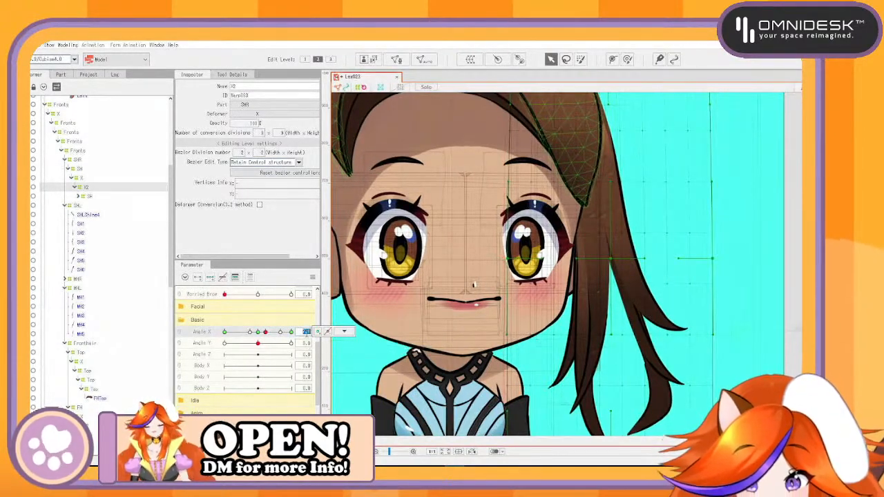
text(7)
key(Return)
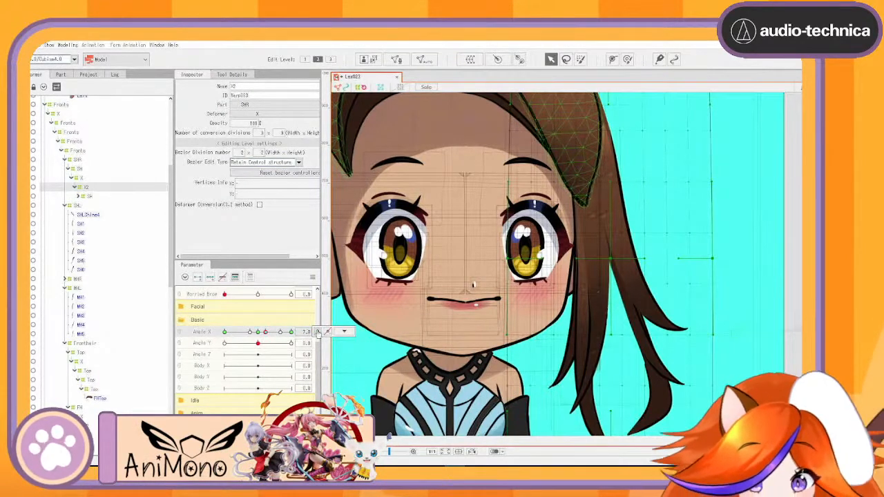
Select all control points of the side hair's X2 warp at Angle X 7 and preview the head turn to -30
click(344, 332)
click(756, 211)
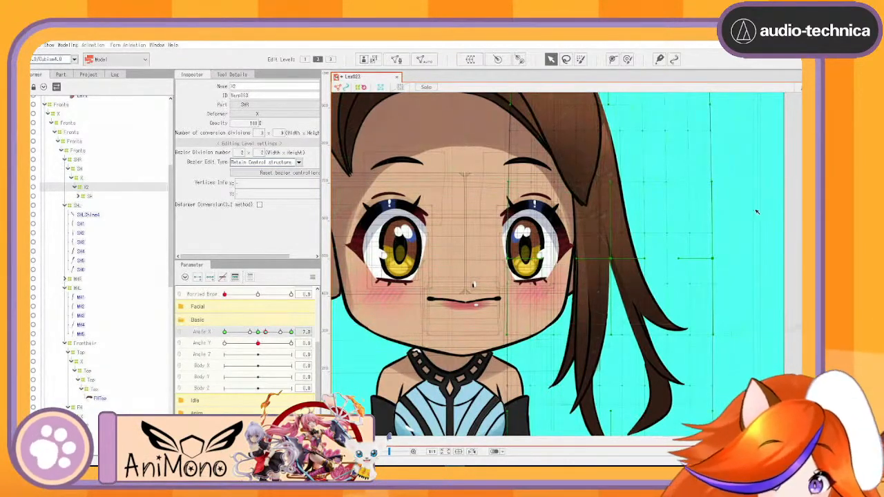
key(ctrl+a)
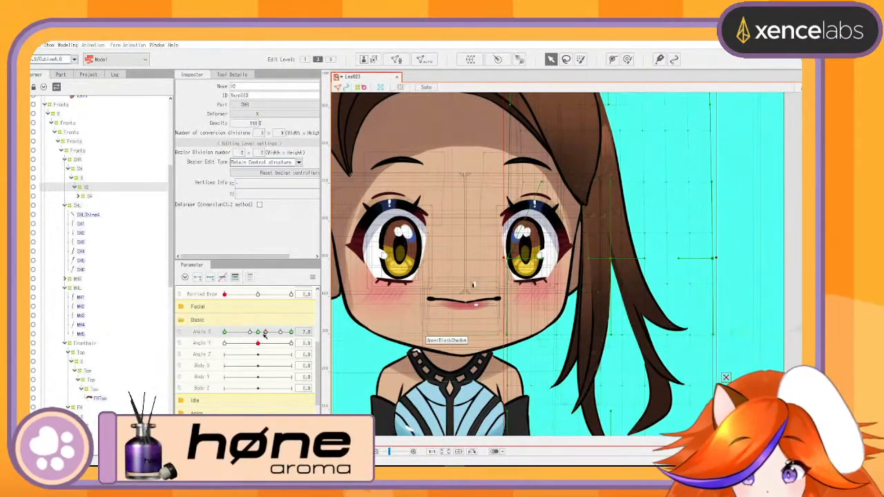
drag(265, 333, 241, 351)
drag(252, 353, 222, 344)
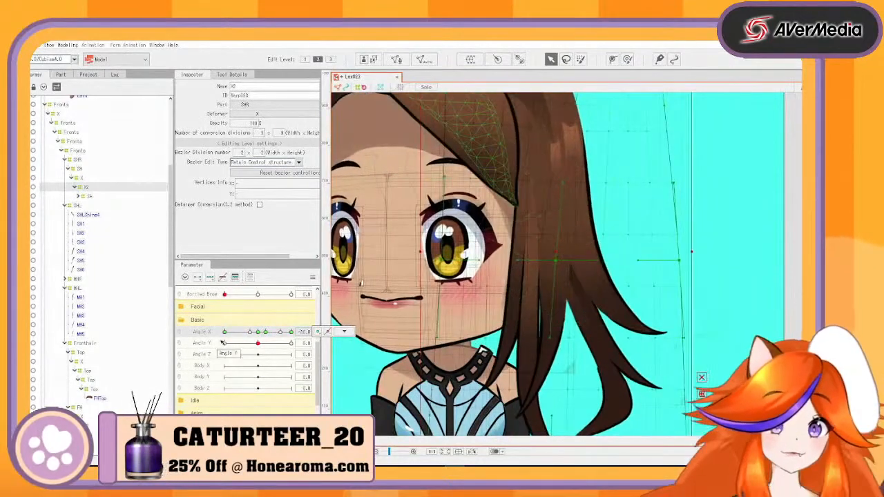
Pull the outer middle and bottom points of the side hair's X warp inward at Angle X 0, Angle Y 30, and check the tilt
click(94, 180)
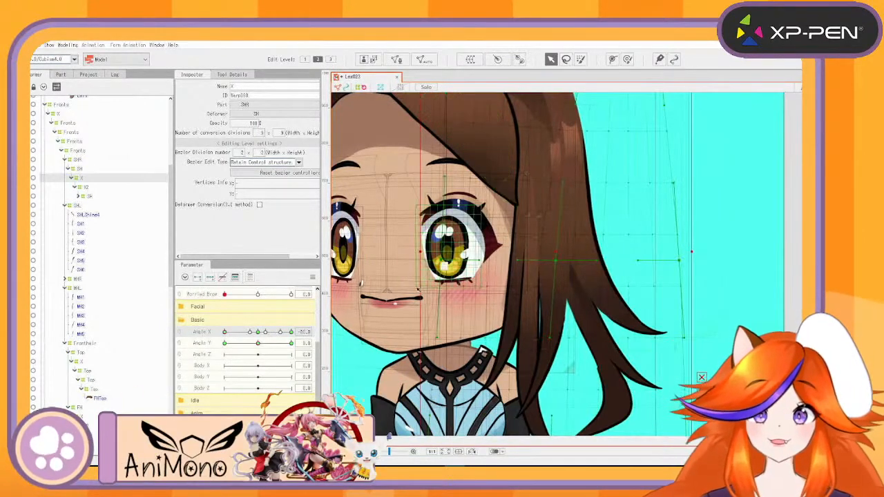
click(258, 334)
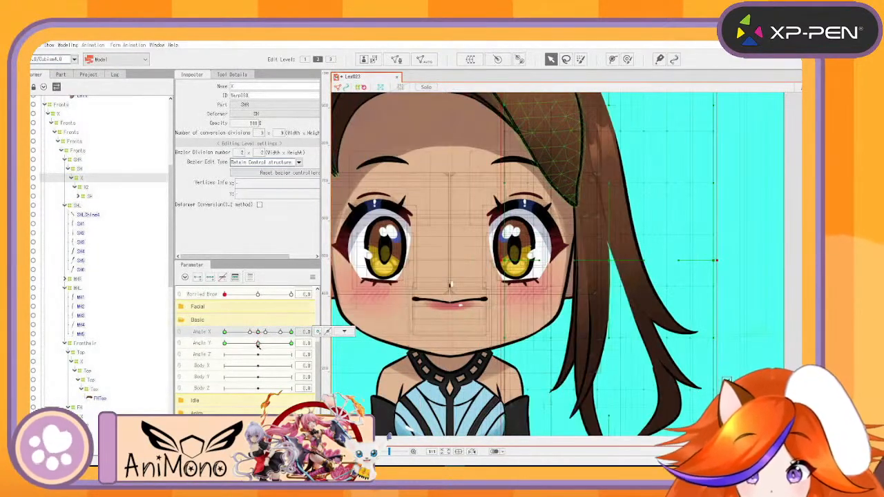
scroll(402, 307, down, 3)
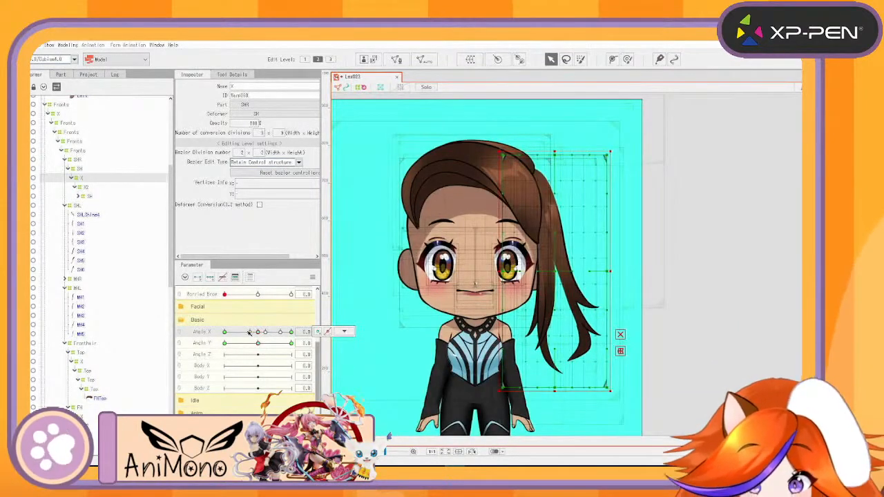
drag(250, 334, 261, 349)
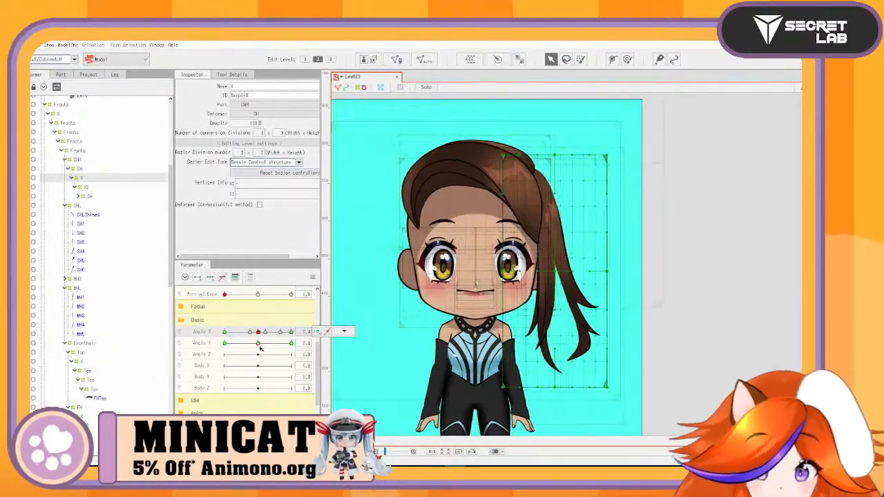
click(257, 333)
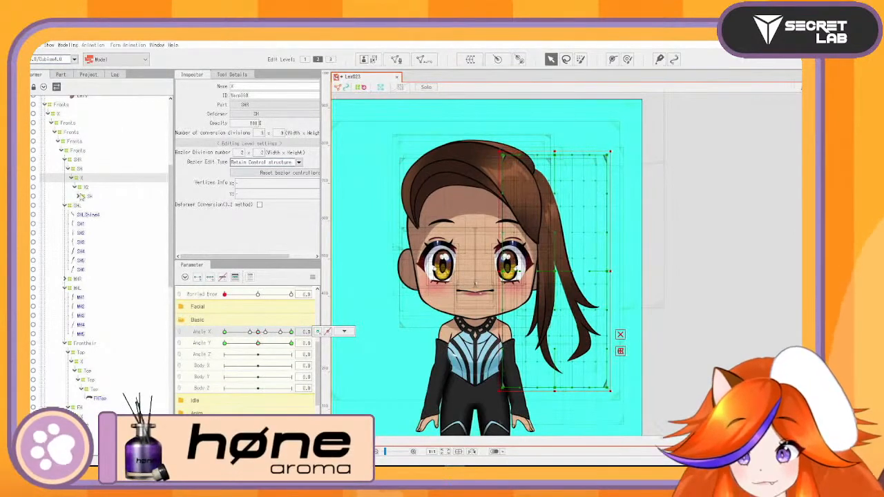
drag(257, 343, 291, 342)
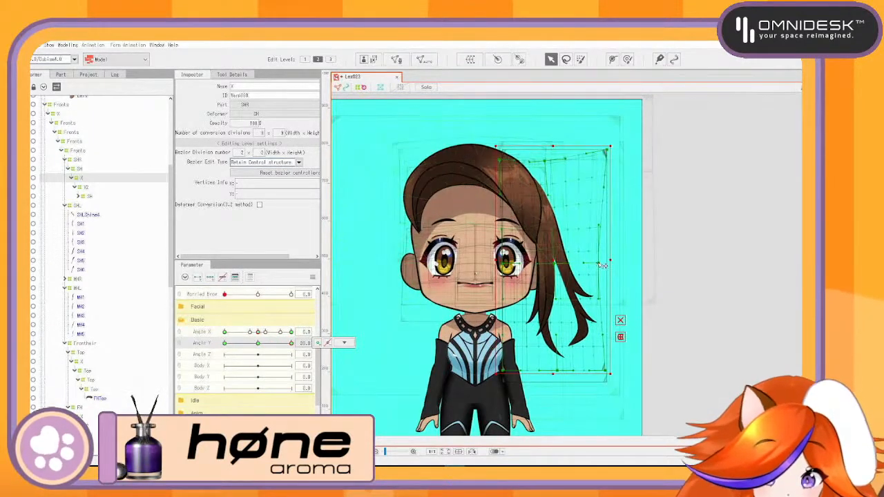
drag(600, 264, 593, 264)
drag(606, 371, 600, 372)
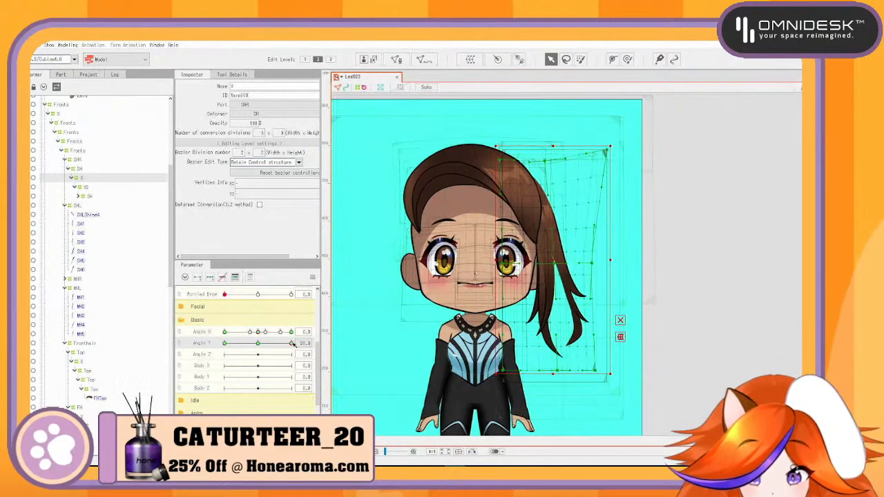
drag(293, 344, 220, 340)
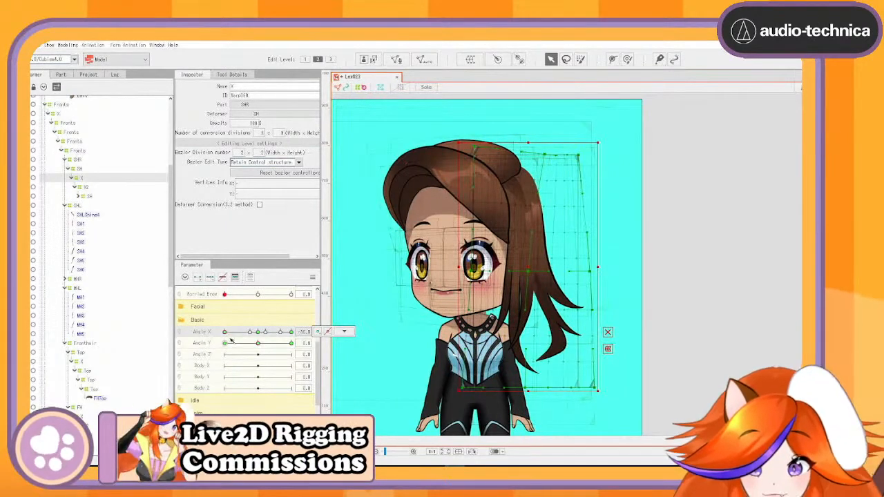
Shift the side hair X warp's bottom edge toward the body at Angle X -30, Angle Y -30, and check the movement
drag(255, 343, 213, 354)
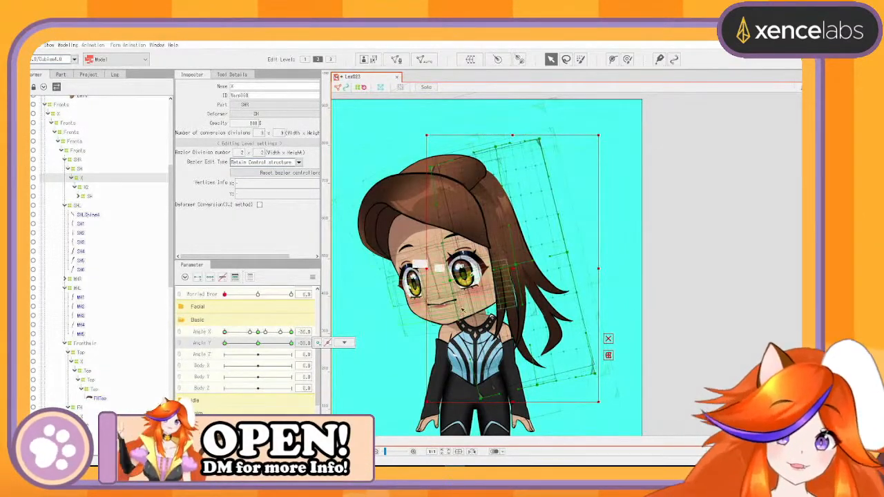
scroll(520, 311, up, 2)
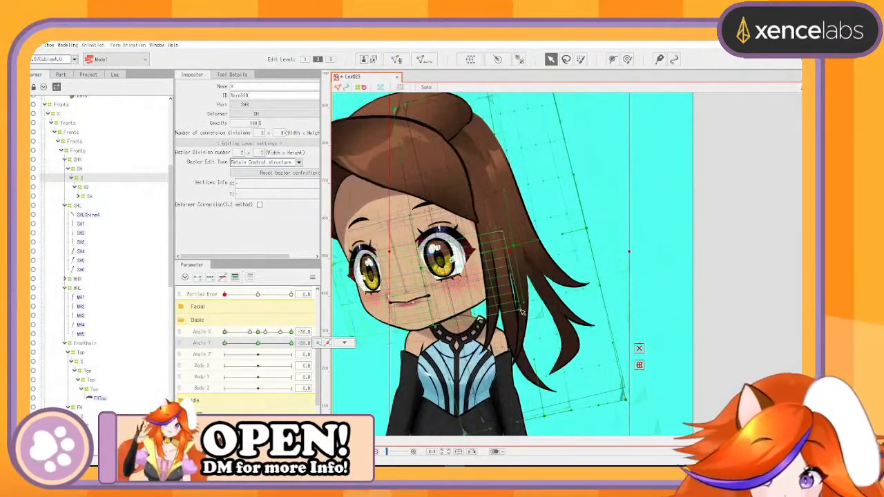
click(101, 189)
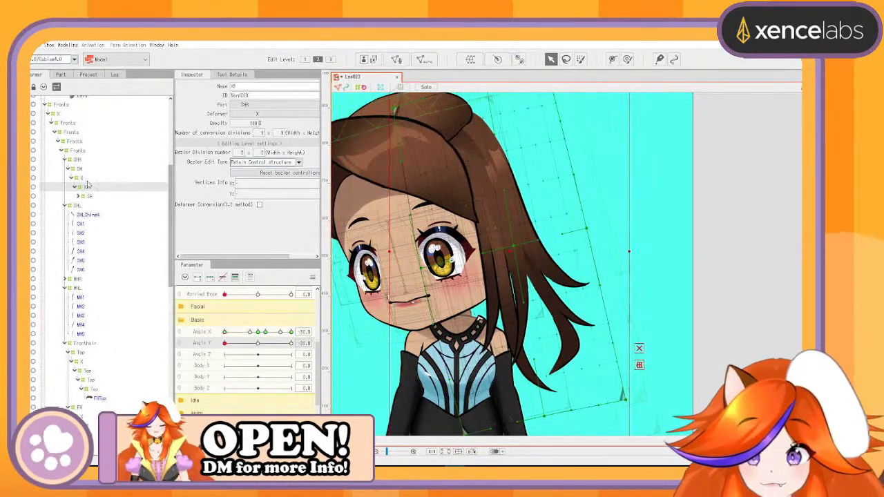
click(82, 179)
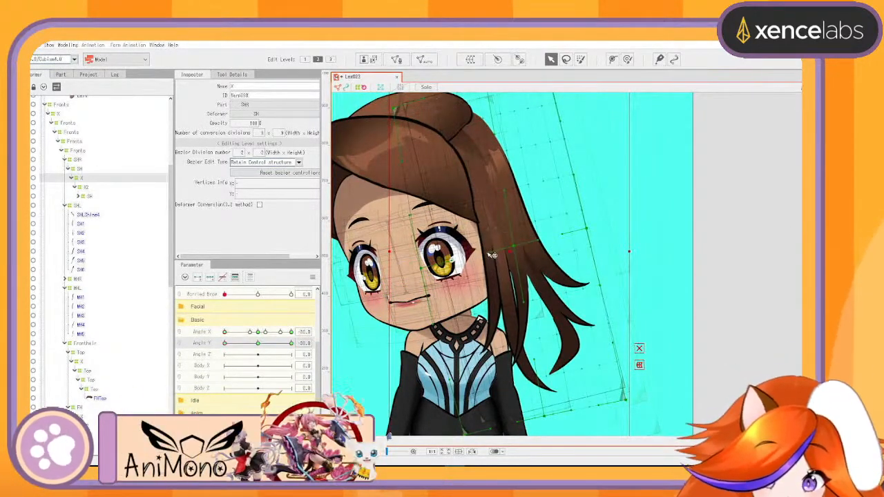
scroll(471, 387, down, 2)
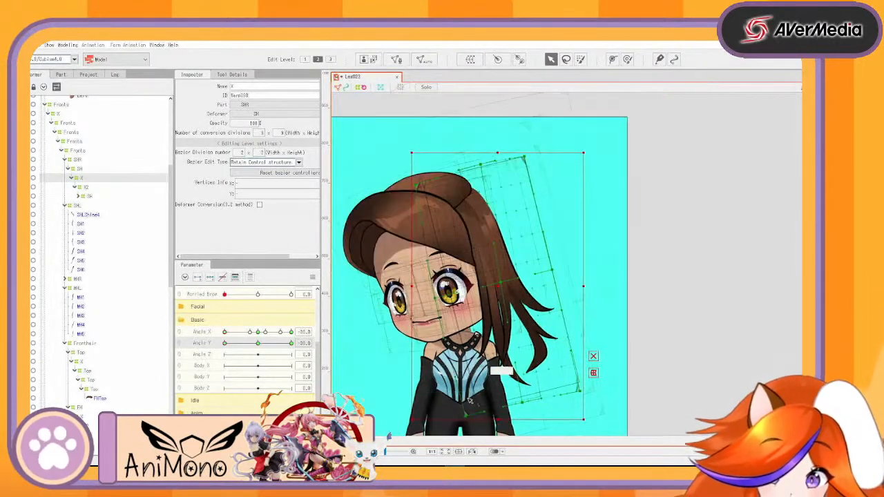
drag(462, 416, 449, 412)
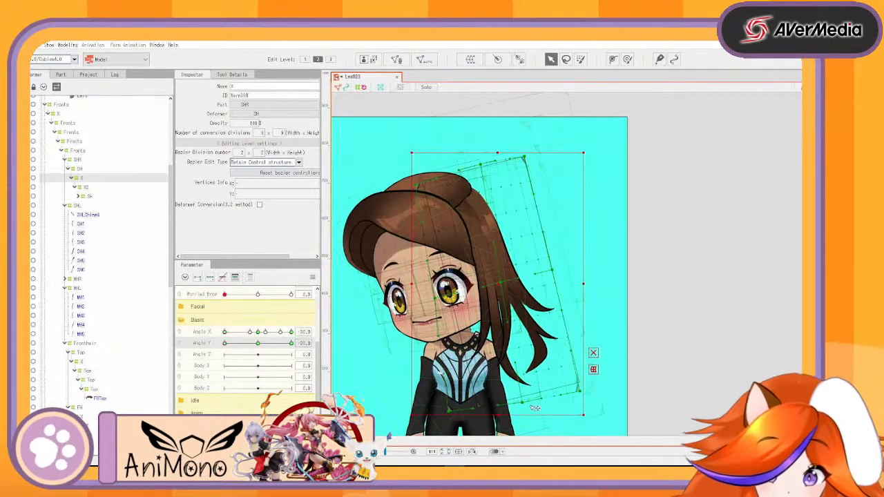
drag(519, 405, 510, 402)
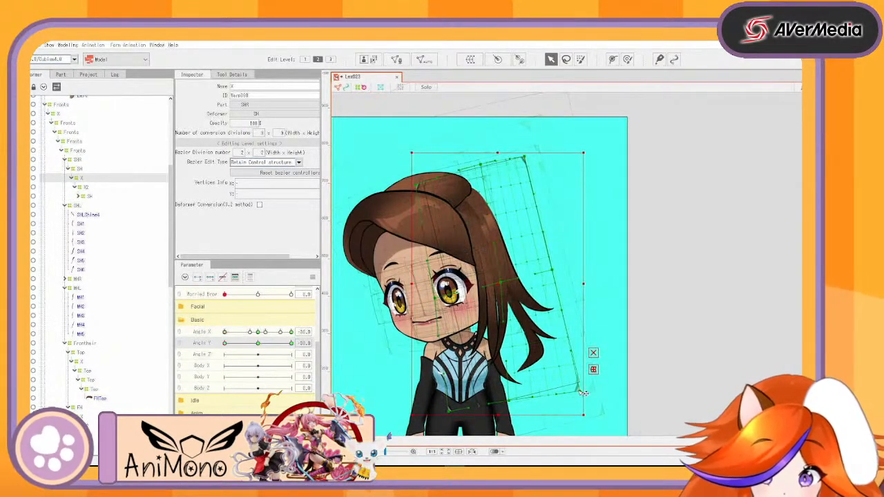
drag(580, 392, 564, 393)
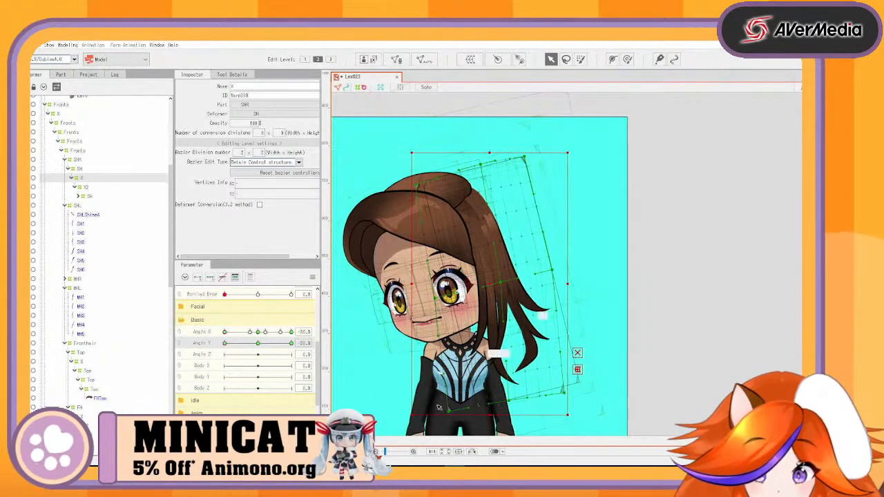
drag(448, 413, 441, 410)
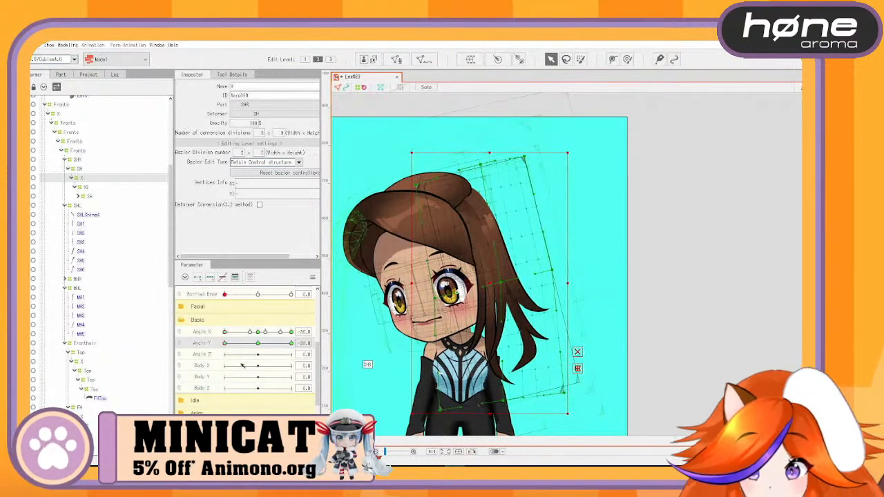
drag(231, 343, 219, 351)
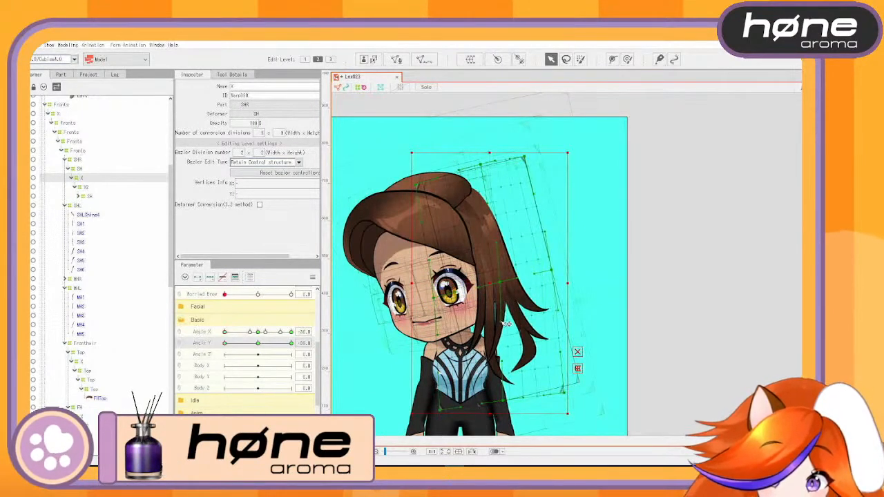
Widen the side hair X warp's outer bottom corner and outer middle point at Angle X -30, Angle Y 30, and check the tilt
drag(230, 343, 299, 346)
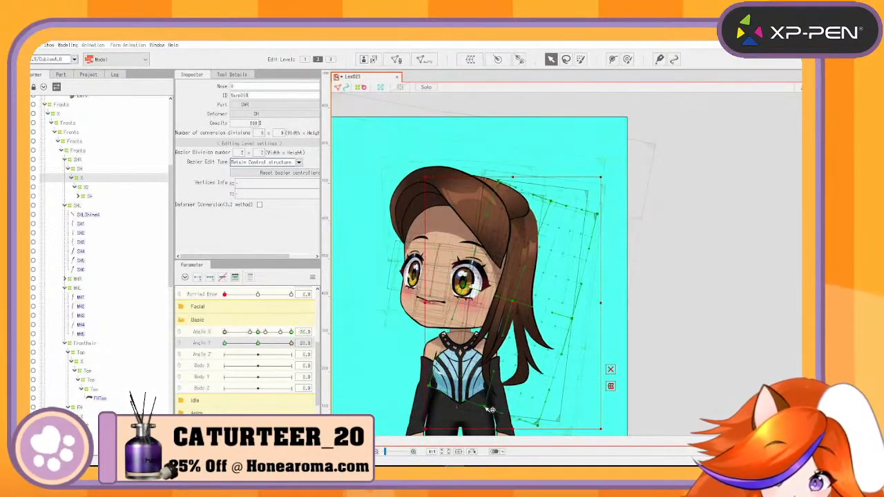
drag(541, 426, 556, 424)
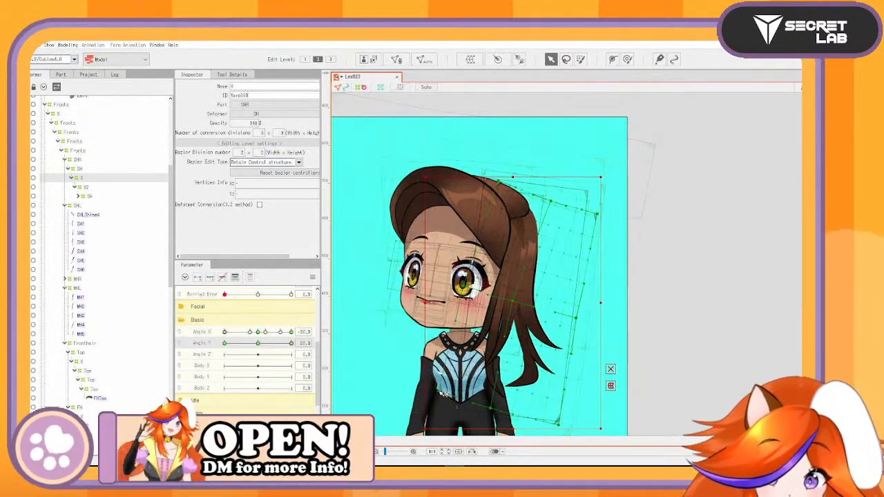
drag(439, 391, 438, 390)
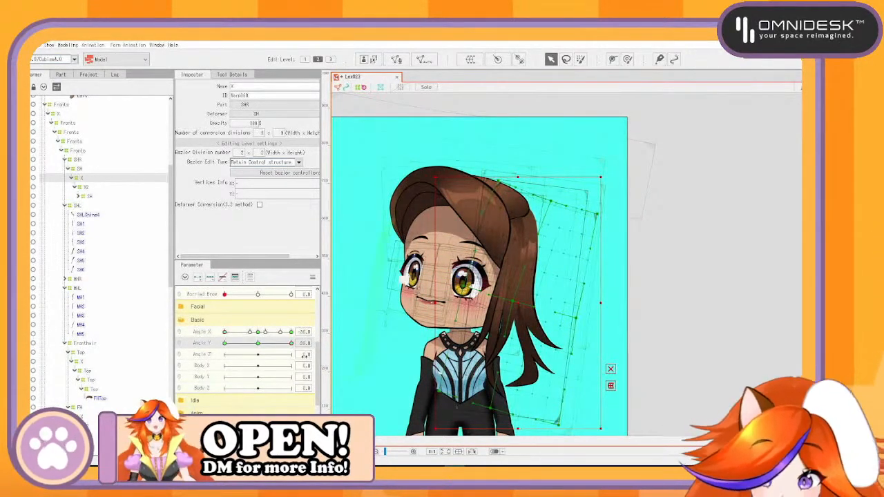
drag(294, 344, 310, 351)
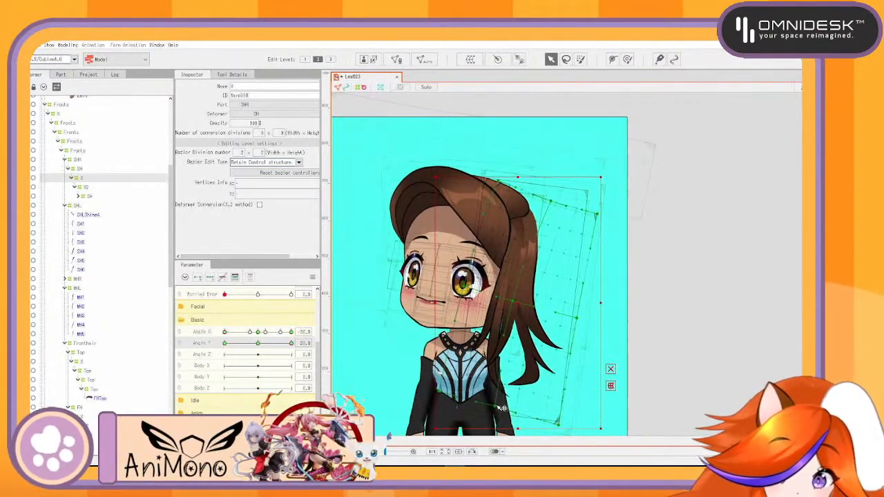
drag(566, 425, 571, 419)
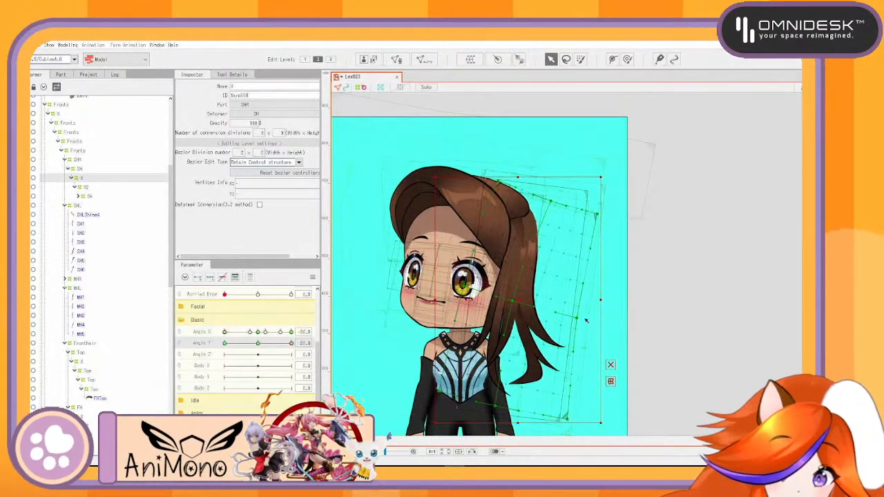
drag(578, 322, 584, 322)
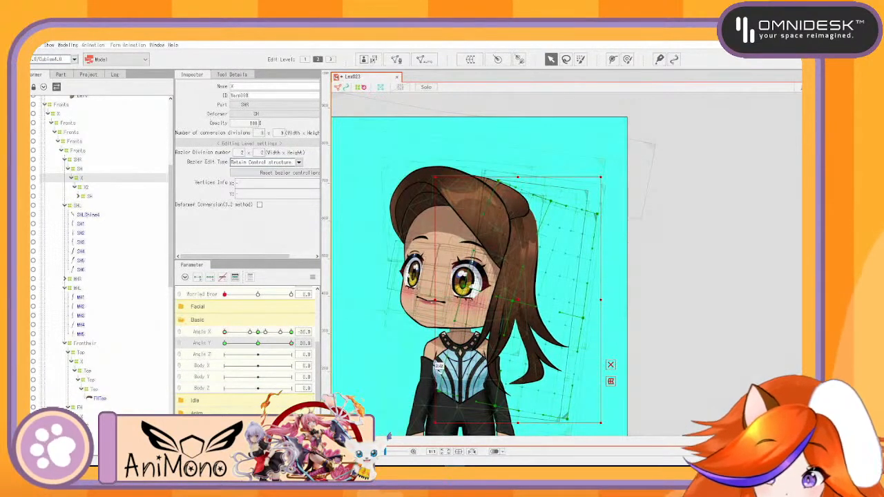
drag(288, 351, 317, 352)
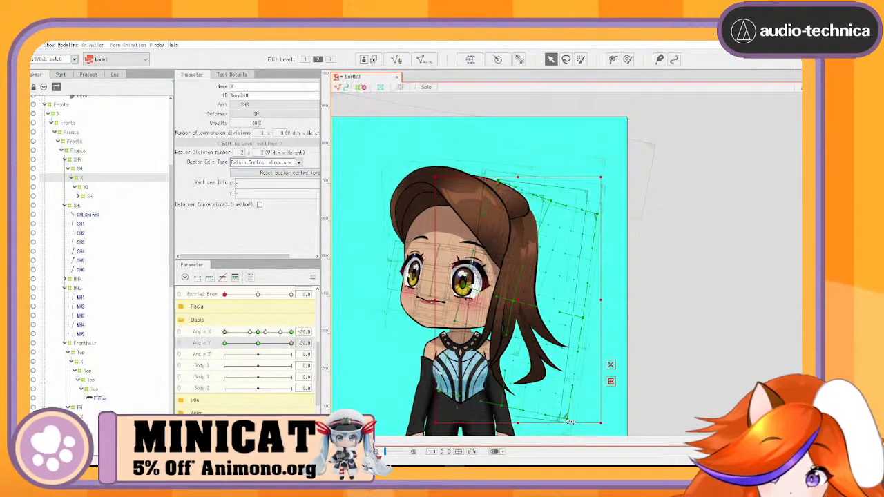
Move the X warp's inner bottom and center points outward at Angle X -30, Angle Y 30, and recheck the side hair's movement
mouse_move(291, 342)
mouse_down()
mouse_move(221, 355)
mouse_move(292, 344)
mouse_up()
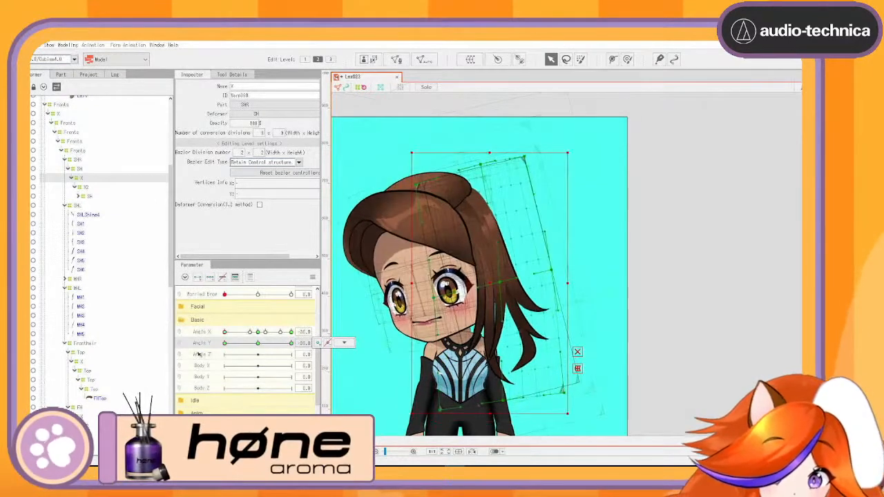
click(344, 343)
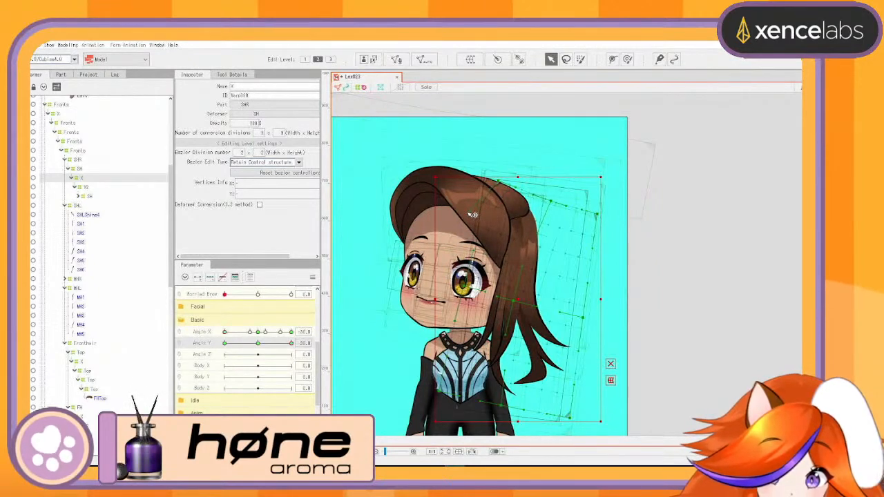
mouse_move(287, 346)
mouse_down()
mouse_move(217, 359)
mouse_move(305, 348)
mouse_move(239, 362)
mouse_move(297, 346)
mouse_up()
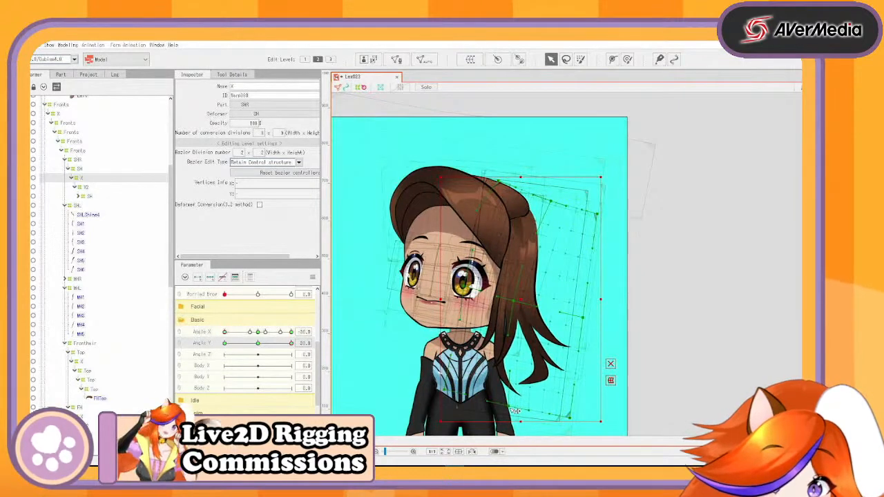
mouse_move(291, 343)
mouse_down()
mouse_move(213, 357)
mouse_move(294, 346)
mouse_up()
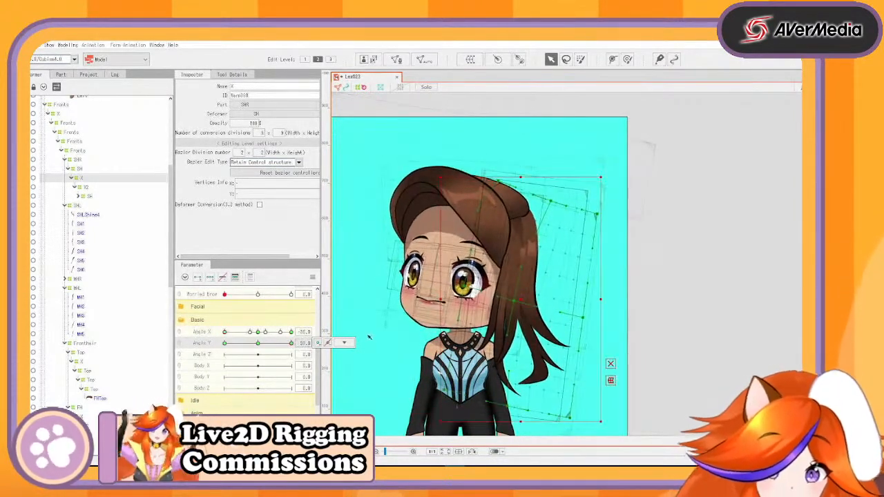
drag(514, 302, 523, 304)
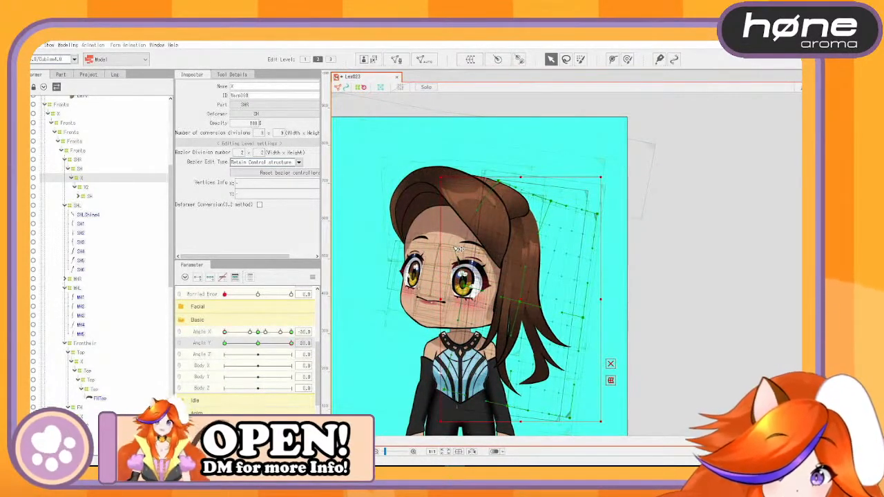
mouse_move(290, 343)
mouse_down()
mouse_move(273, 336)
mouse_move(304, 331)
mouse_up()
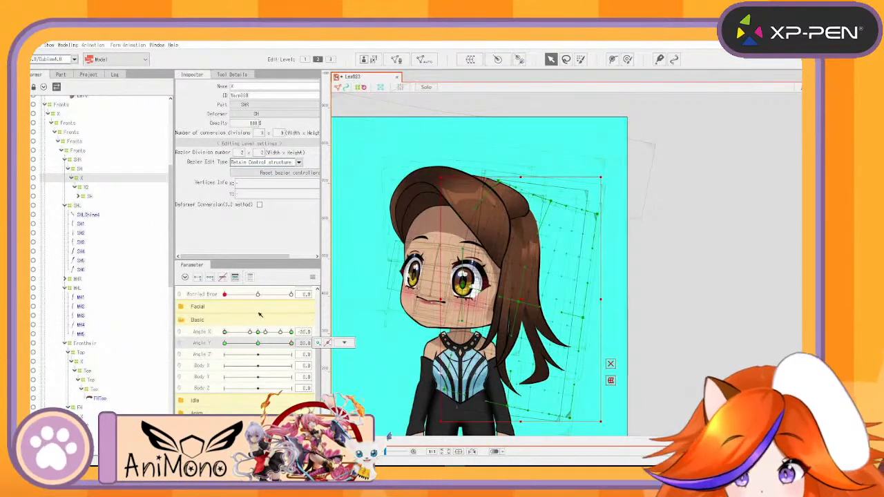
Reset Angle Y to 0 and turn Angle X to 30 to view the side hair's X warp on the opposite turn
click(260, 344)
drag(256, 333, 323, 333)
click(323, 332)
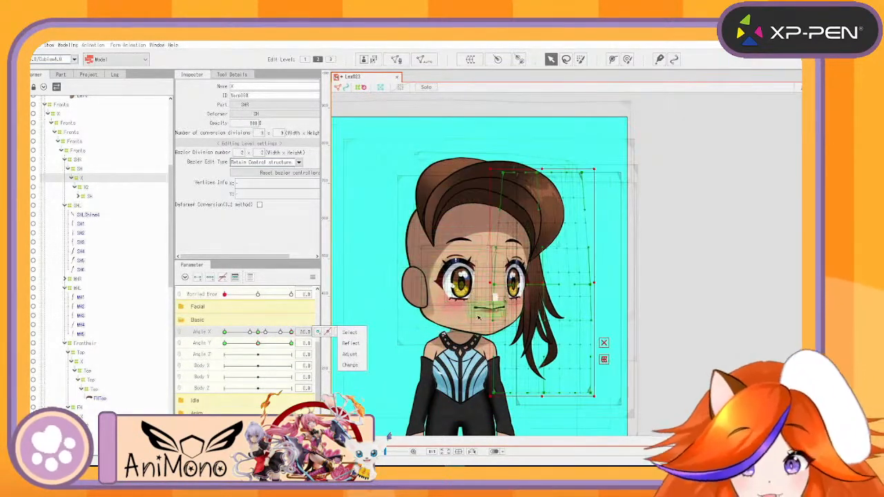
Rotate the side hair X warp's lower points inward toward the body at Angle X 30, Angle Y 30, pivoting from the hair's top
drag(624, 417, 457, 239)
drag(259, 344, 301, 345)
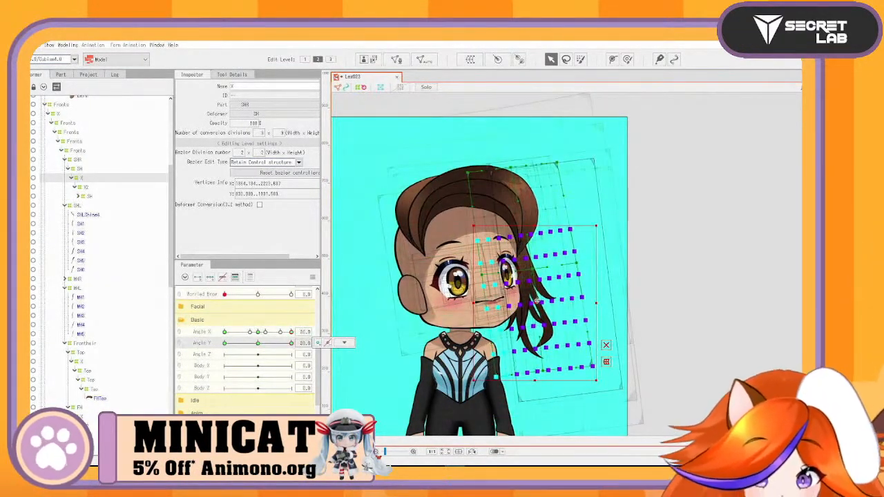
drag(537, 301, 522, 229)
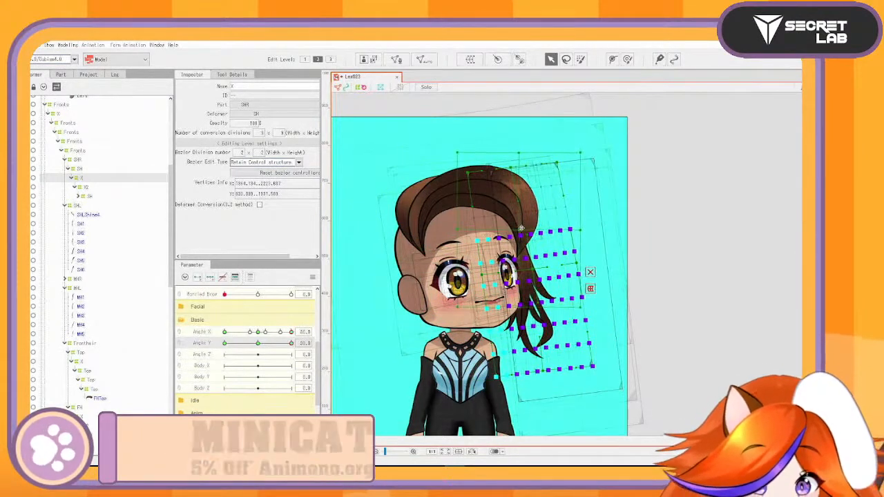
drag(583, 312, 562, 318)
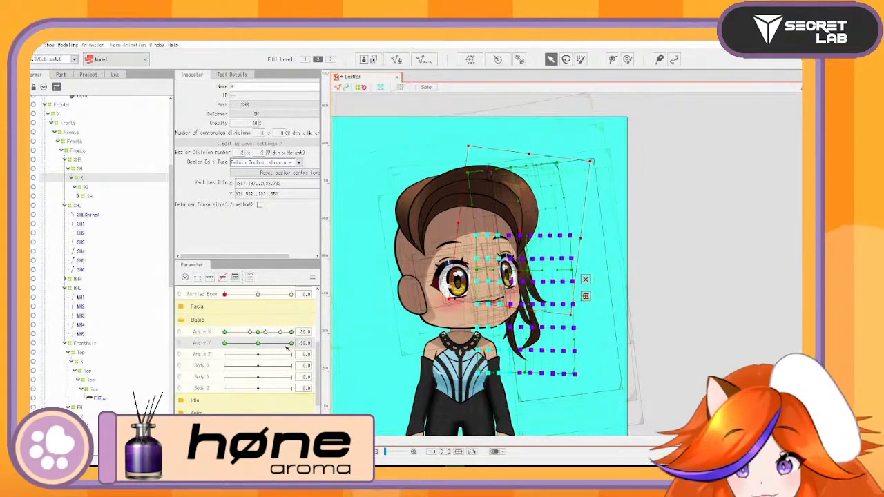
Rotate the same lower points of the X warp outward at Angle X 30, Angle Y -30, pivoting near the hair's top
drag(289, 344, 203, 367)
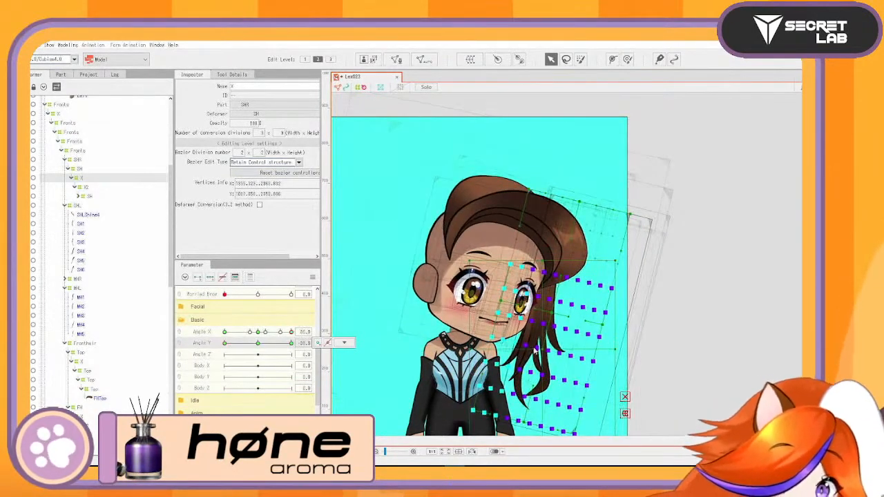
drag(538, 348, 548, 266)
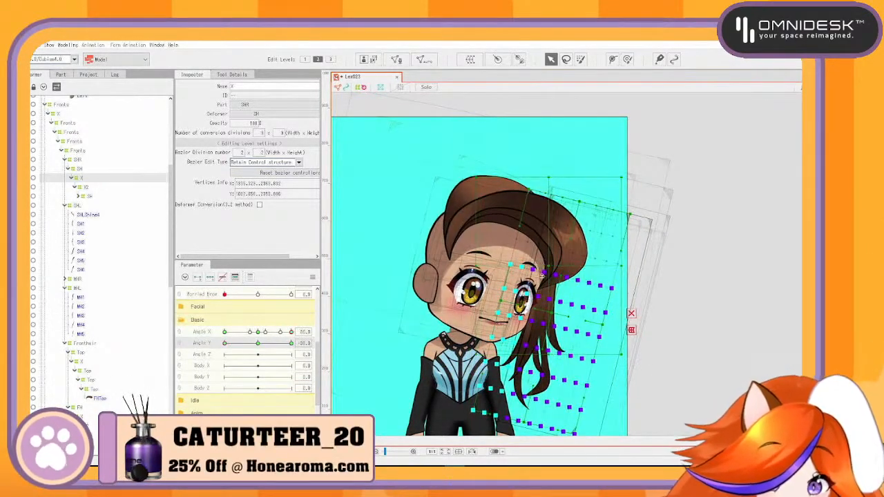
drag(548, 358, 561, 360)
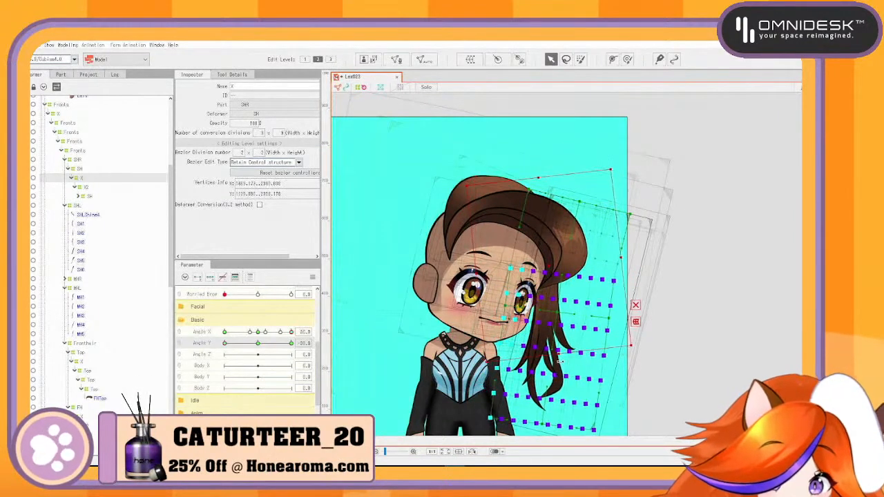
click(607, 434)
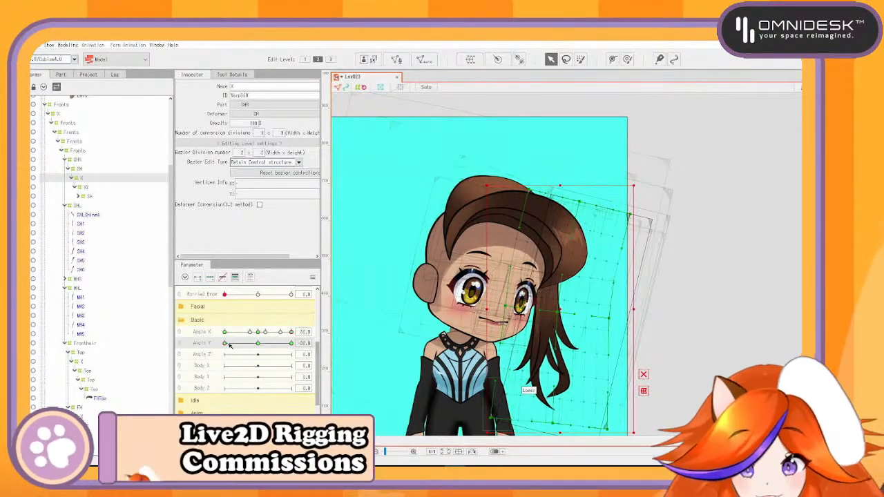
Check the side hair's swing by sweeping Angle Y and Angle X between their extremes
drag(230, 345, 300, 357)
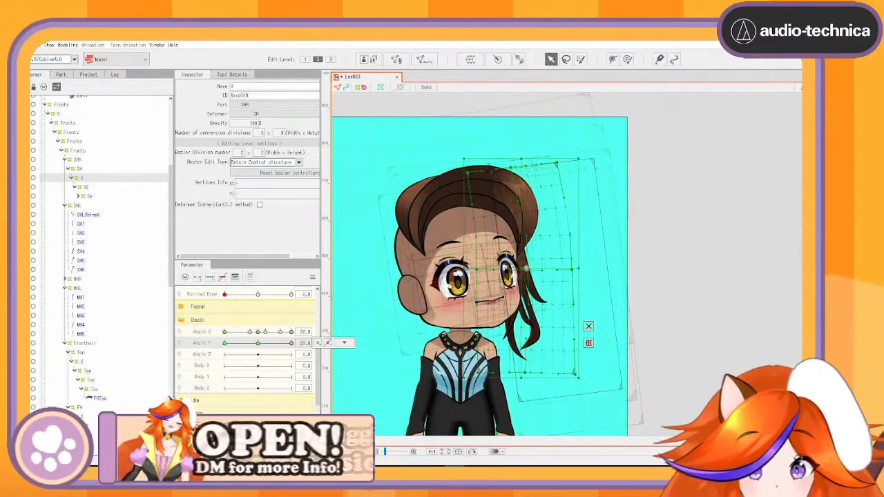
drag(533, 275, 294, 288)
drag(529, 273, 571, 272)
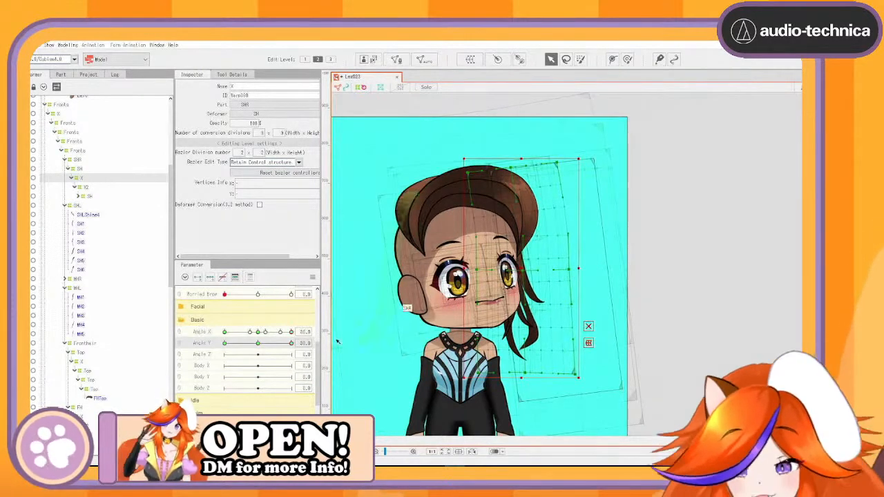
drag(291, 344, 257, 344)
drag(258, 343, 192, 360)
drag(293, 332, 320, 353)
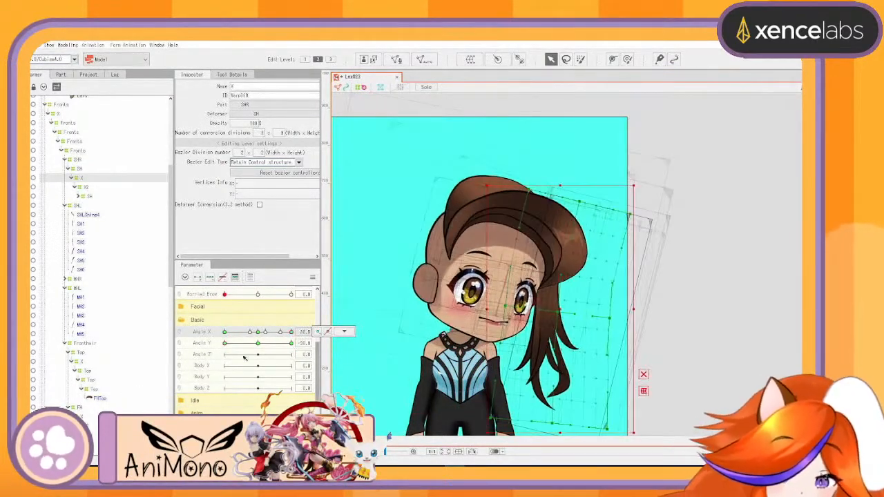
drag(225, 345, 301, 372)
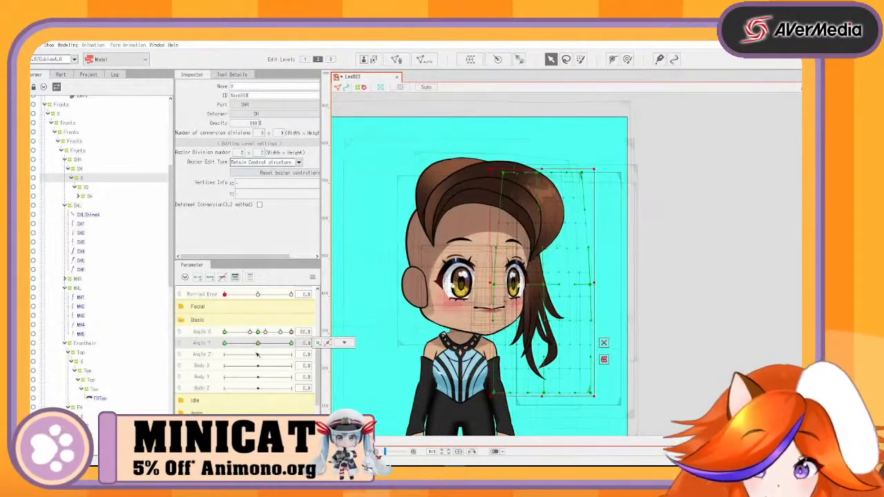
drag(260, 335, 237, 336)
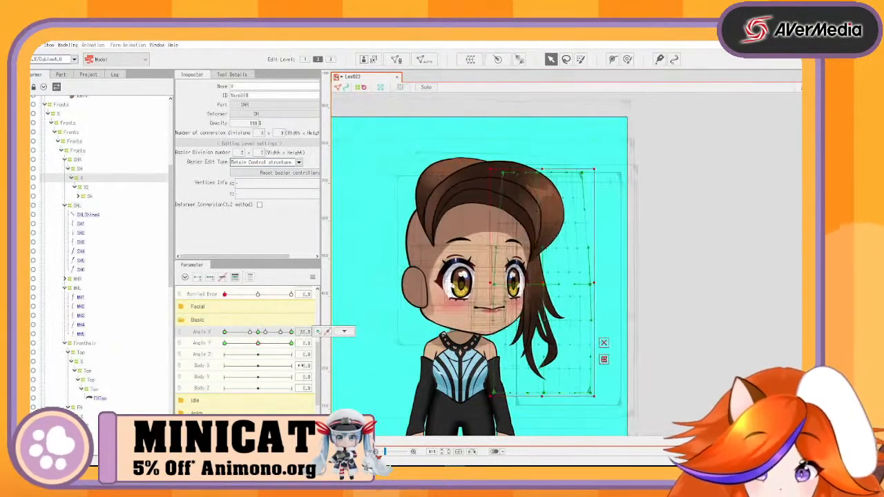
drag(300, 365, 223, 379)
Reset Angle X to 0 and save the model as a new file version numbered 024
click(259, 335)
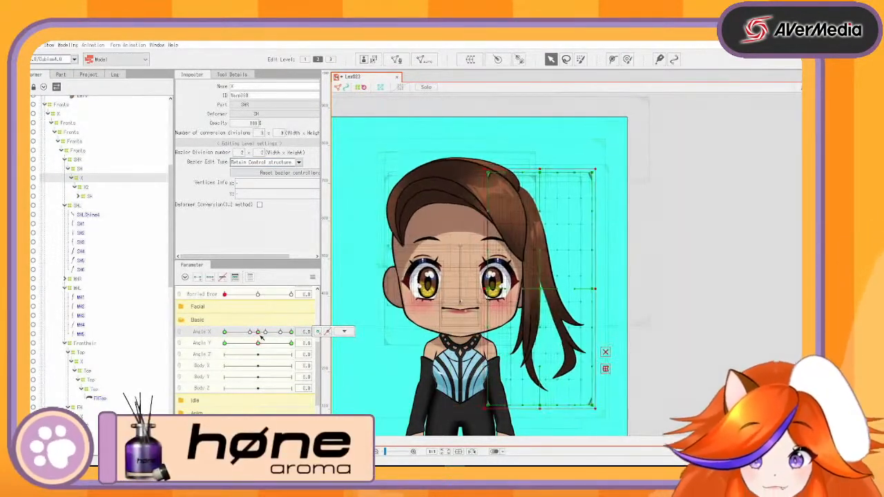
key(ctrl+shift+s)
key(Return)
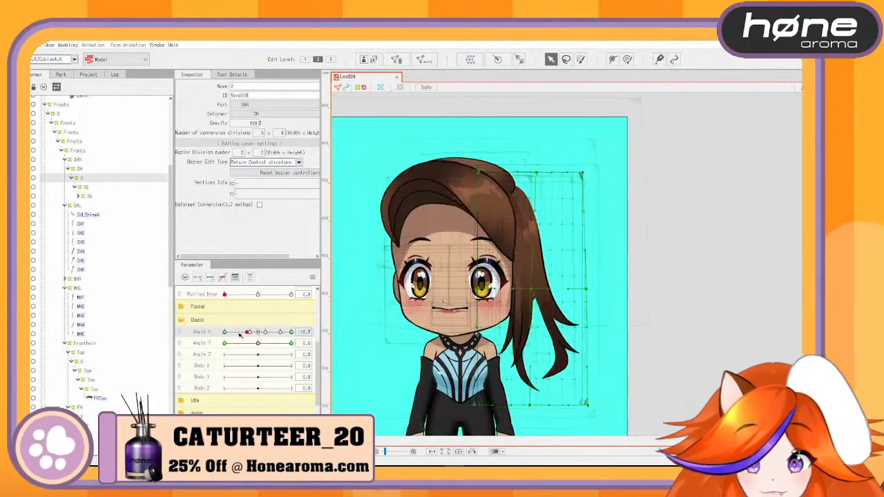
At Angle X -30, Angle Y 30, key SHR1's X warp on Angle Y and rotate its lower points outward from the face
drag(235, 336, 315, 338)
drag(260, 333, 213, 340)
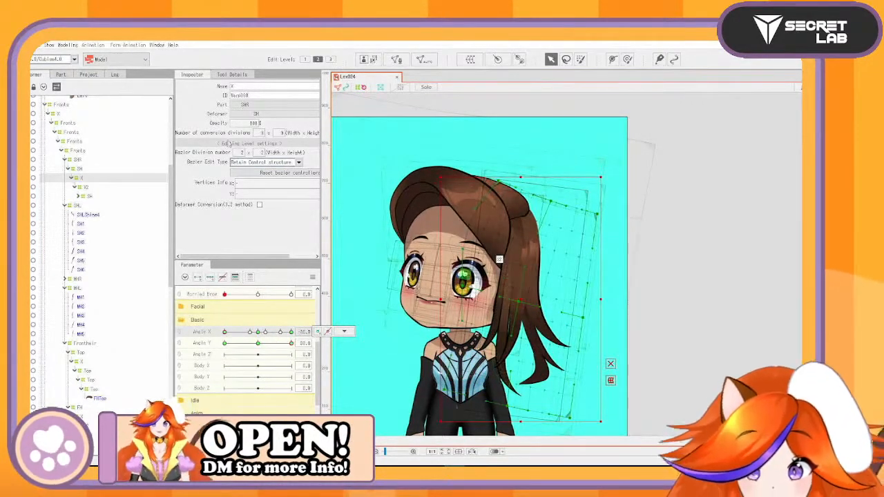
click(45, 87)
click(45, 88)
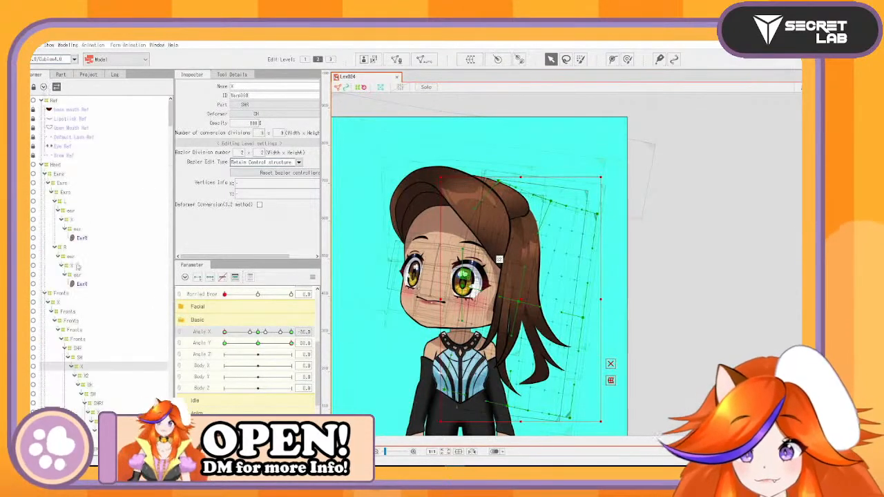
scroll(76, 271, down, 5)
click(105, 278)
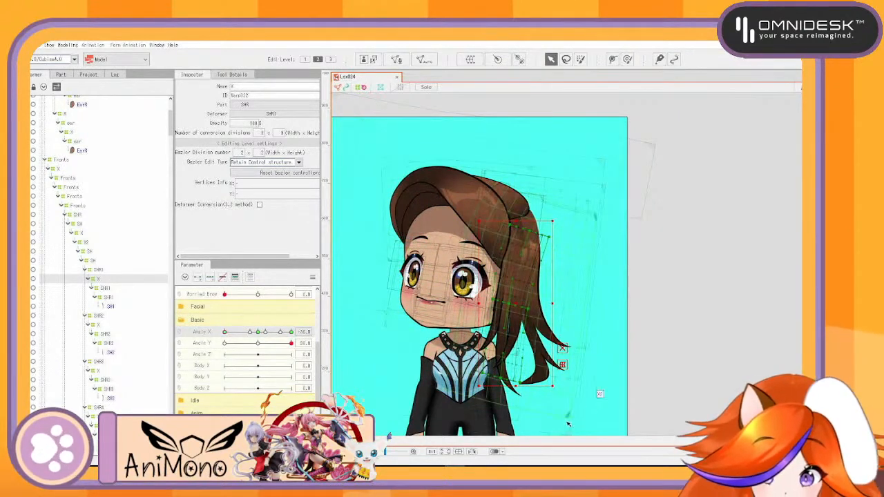
click(515, 314)
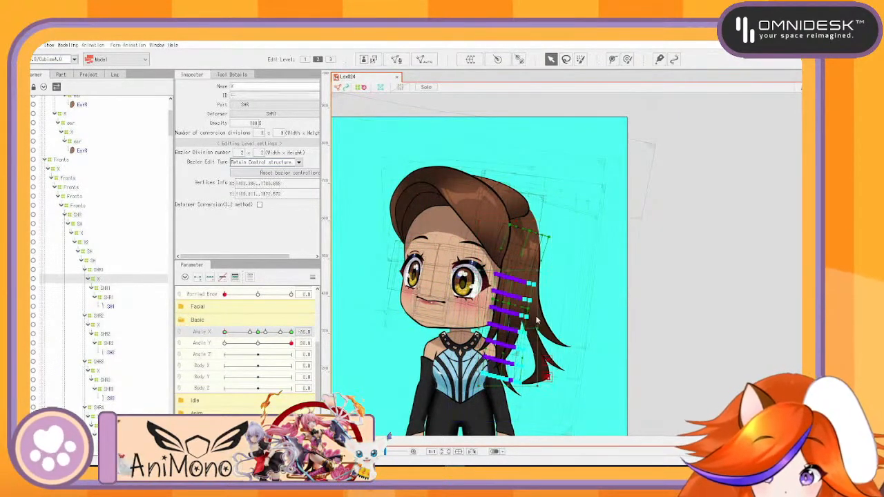
scroll(514, 314, up, 2)
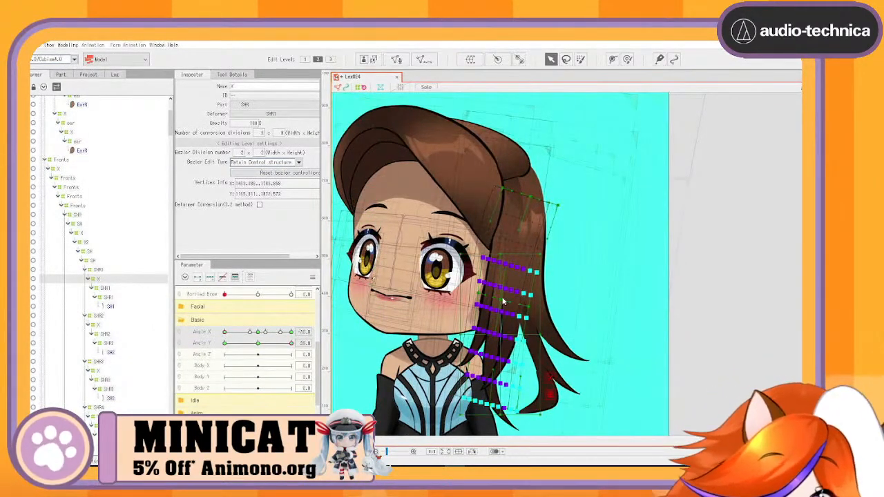
drag(510, 265, 507, 216)
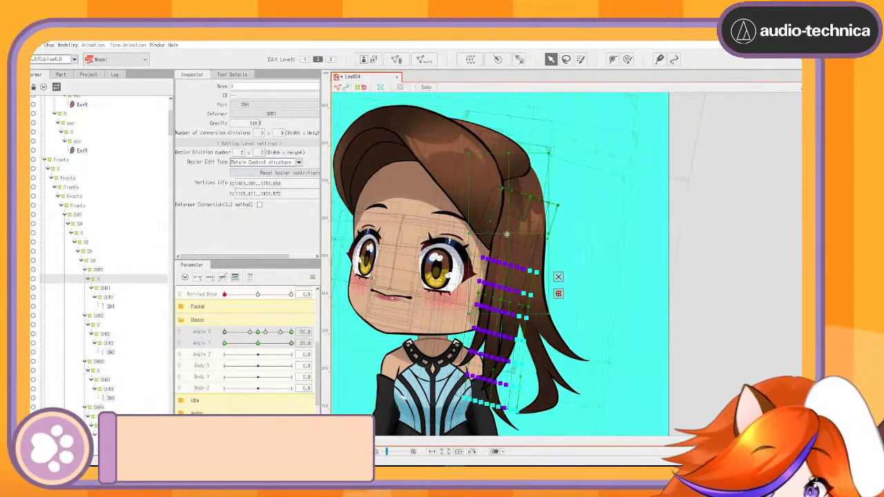
drag(506, 319, 515, 320)
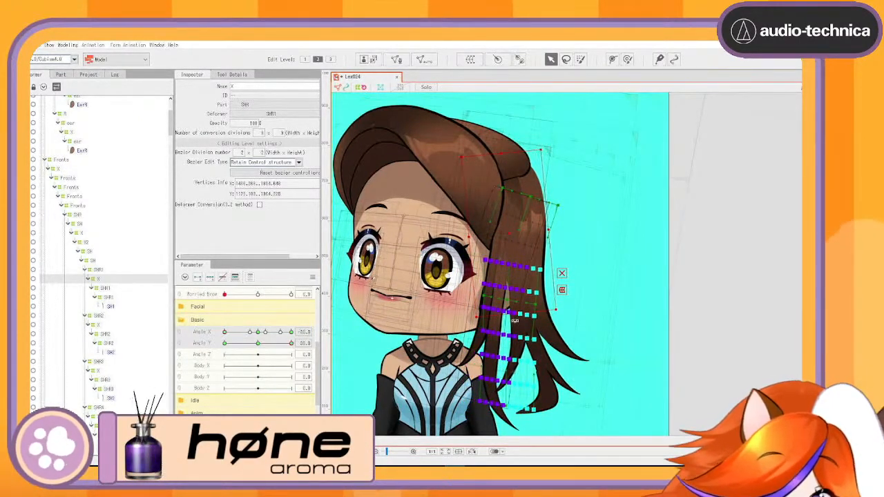
Rotate the lower points of SHR2's X warp outward at Angle X -30, Angle Y 30, pivoting near the strand's top
click(104, 325)
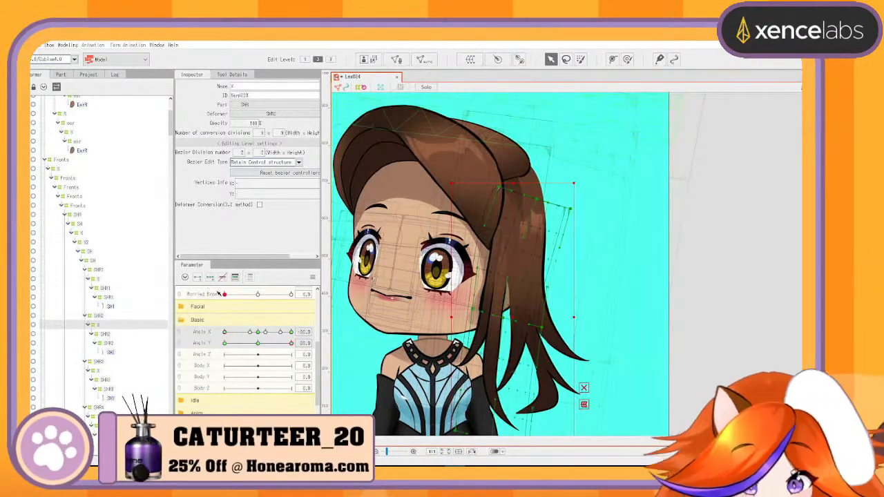
drag(559, 351, 559, 303)
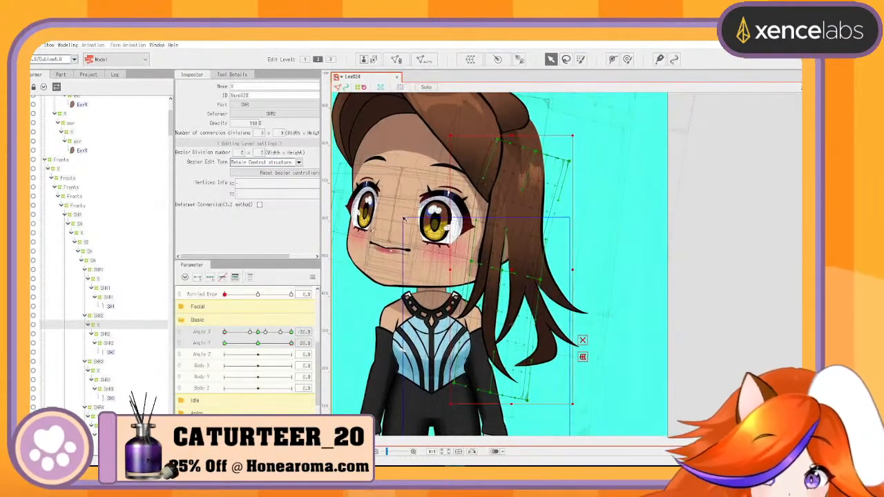
click(499, 311)
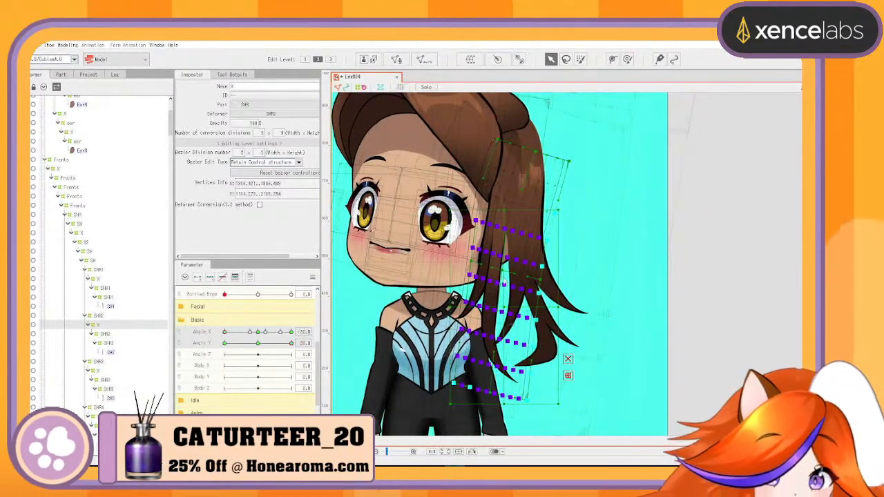
drag(500, 308, 507, 201)
drag(511, 303, 519, 304)
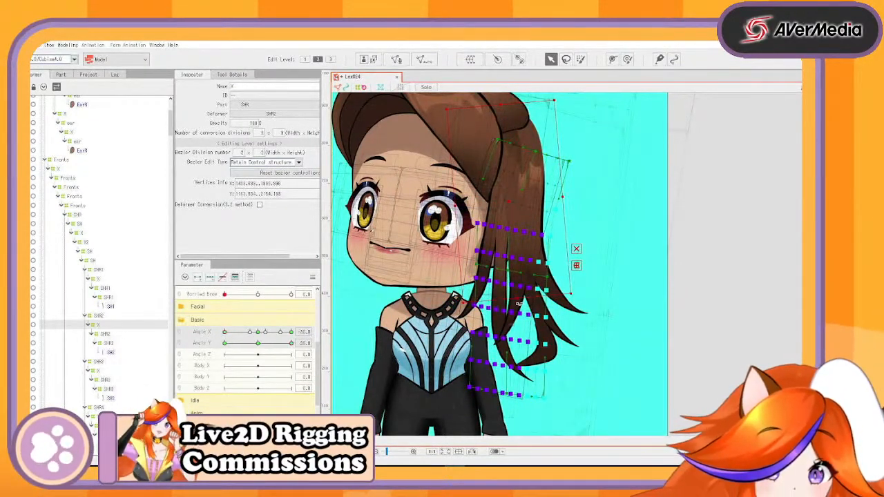
drag(519, 304, 521, 304)
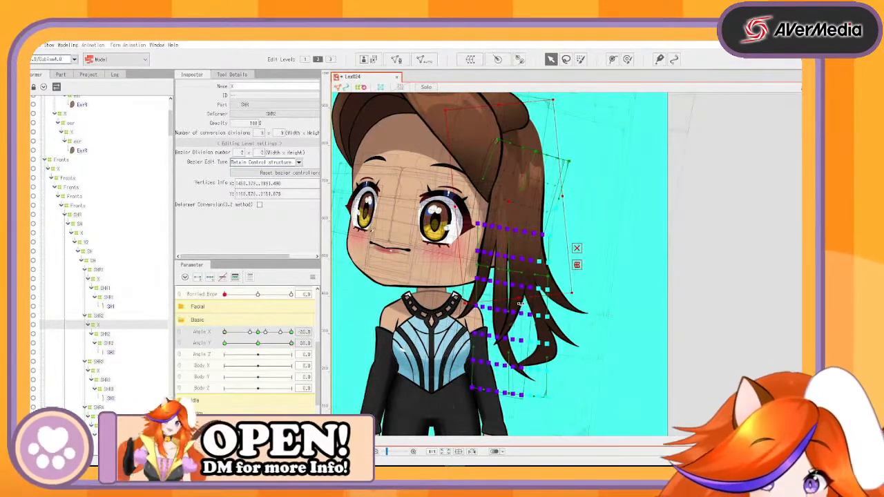
Select the lower control points of SHR3's X warp
click(105, 371)
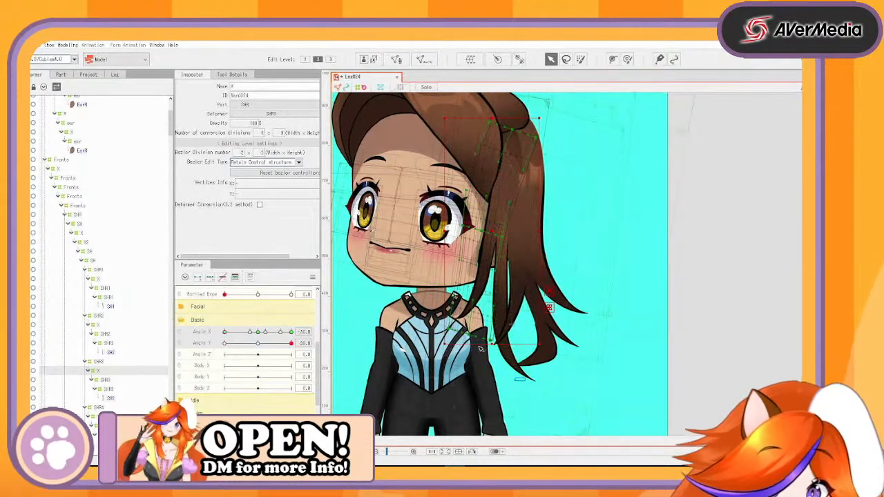
drag(481, 349, 437, 209)
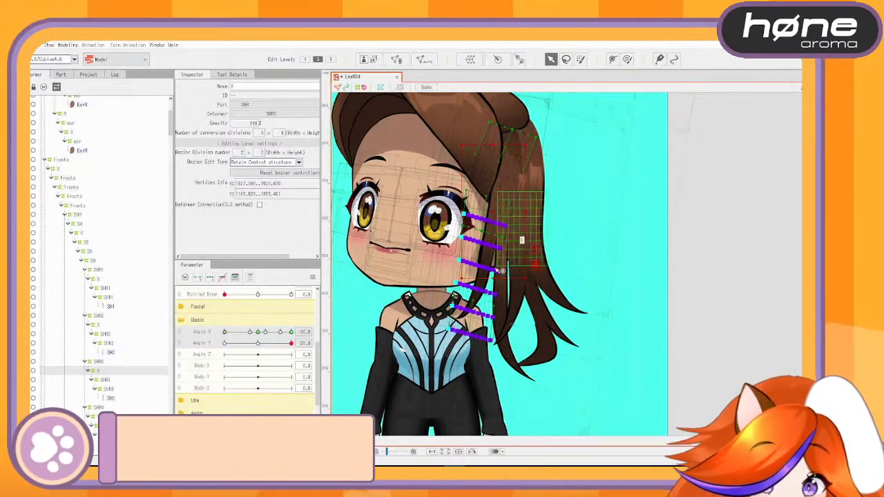
drag(493, 285, 503, 284)
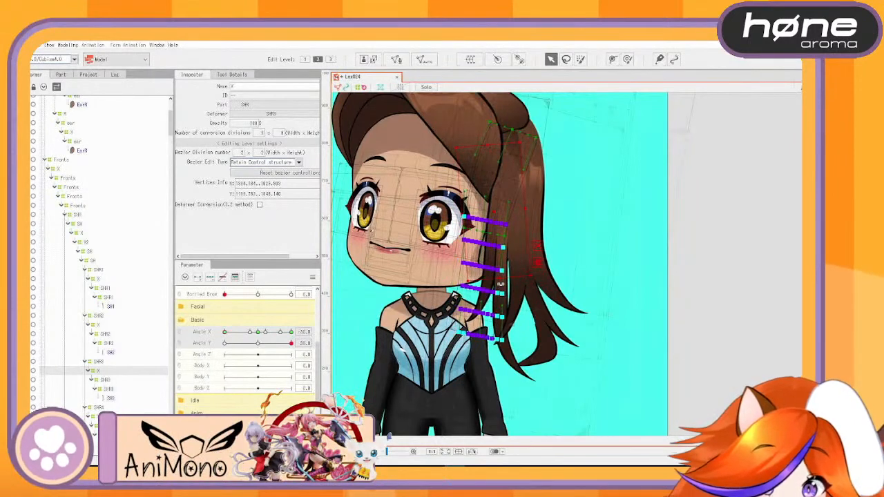
click(659, 235)
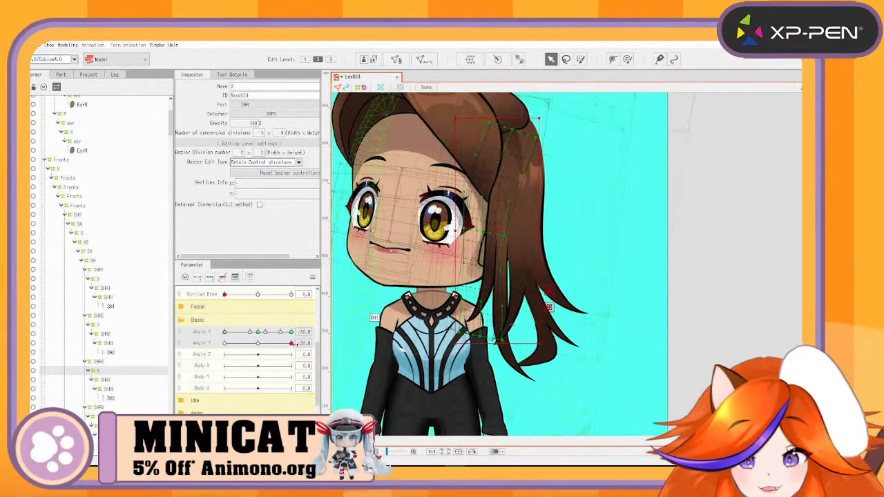
key(ctrl+z)
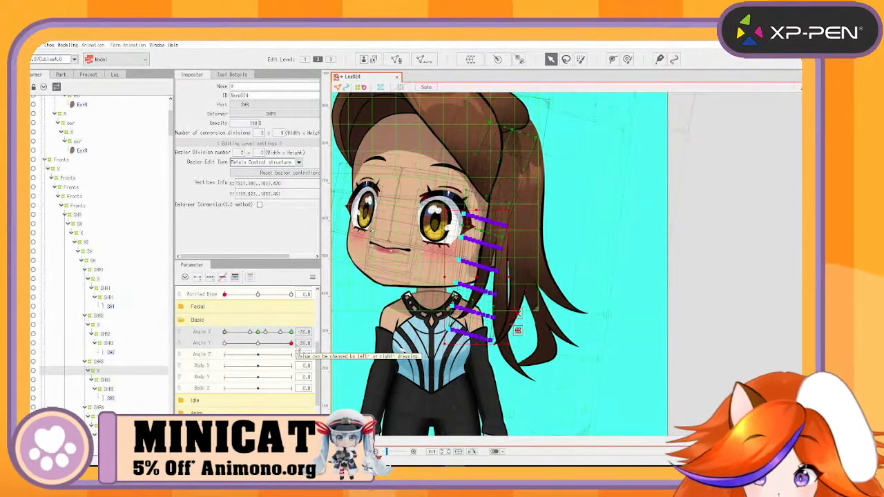
key(ctrl+z)
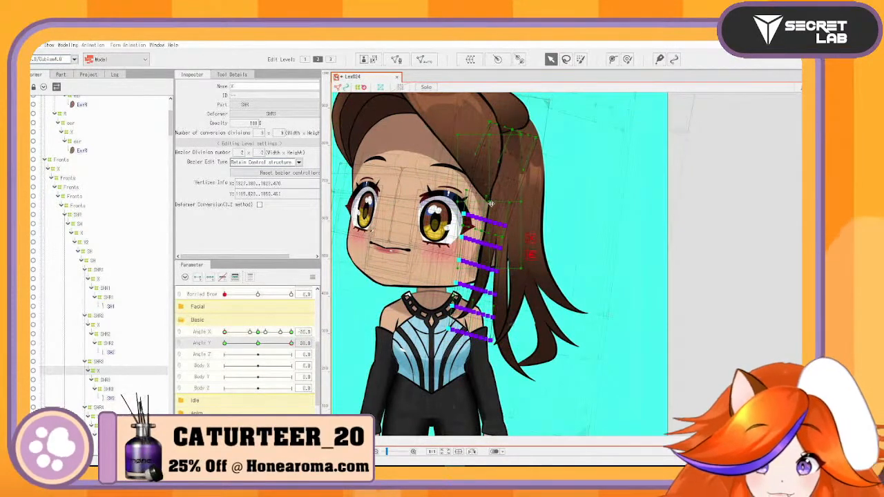
Key SHR3's X warp on Angle Y and rotate its lower points slightly outward at Angle X -30, Angle Y 30
drag(491, 275, 498, 275)
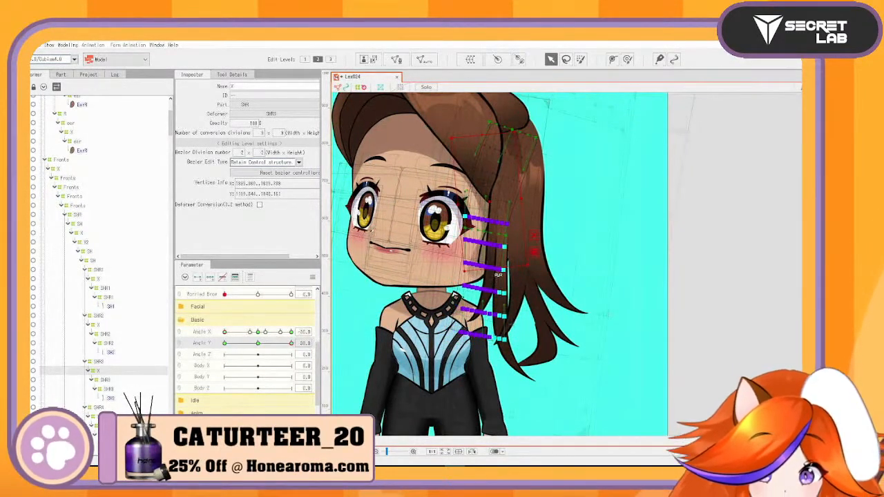
click(668, 215)
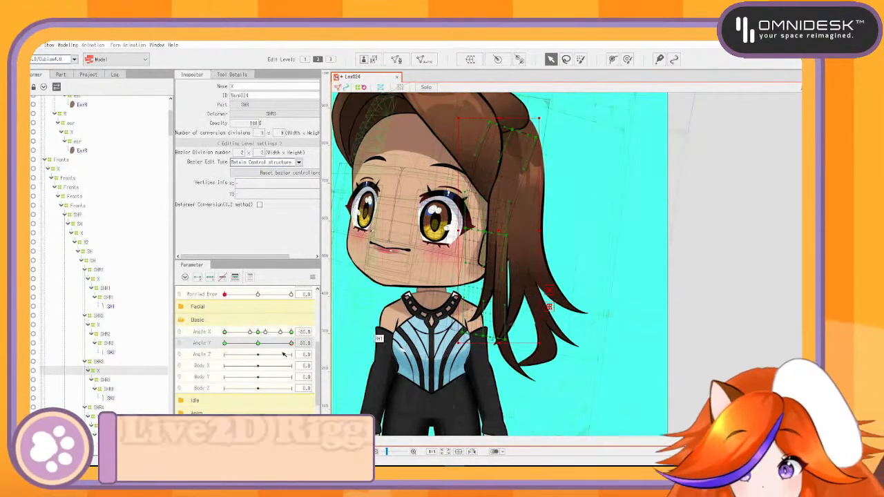
mouse_move(291, 344)
mouse_down()
mouse_move(250, 346)
mouse_move(297, 343)
mouse_up()
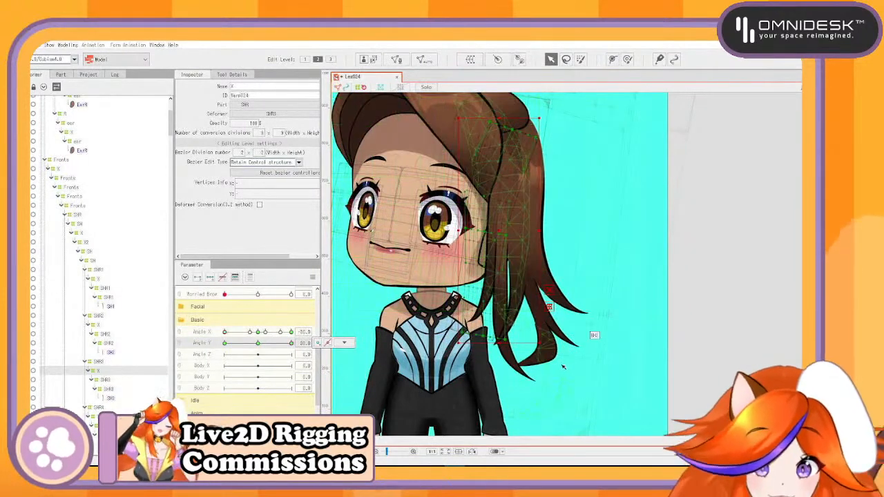
scroll(103, 397, down, 1)
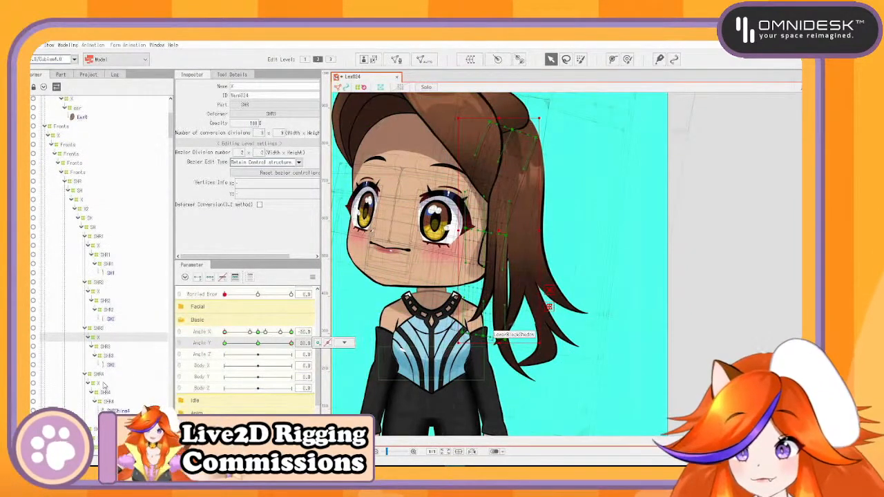
click(102, 384)
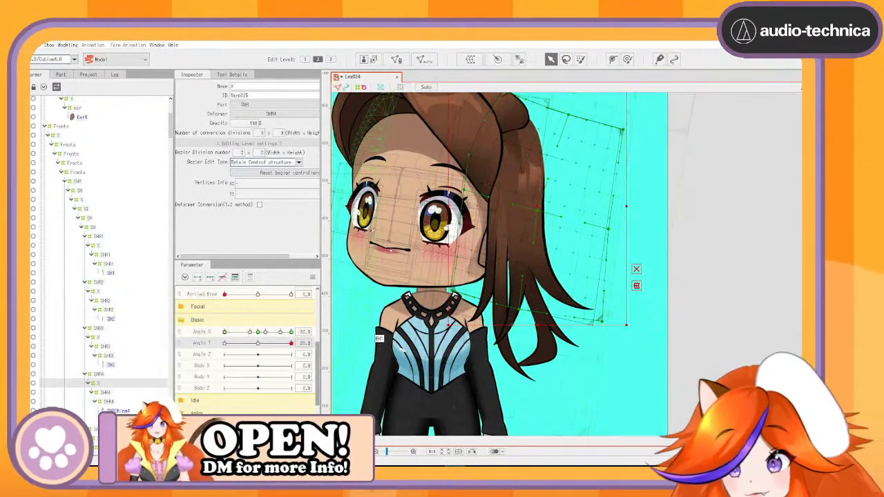
scroll(102, 366, down, 3)
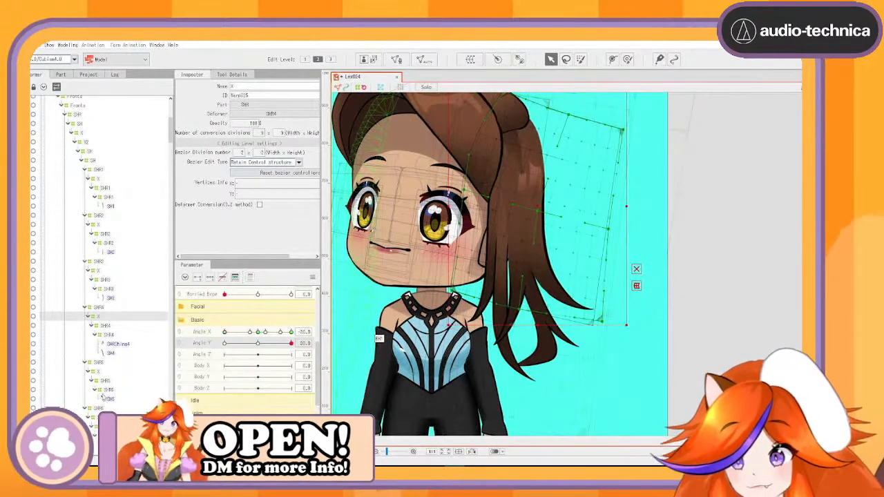
click(100, 372)
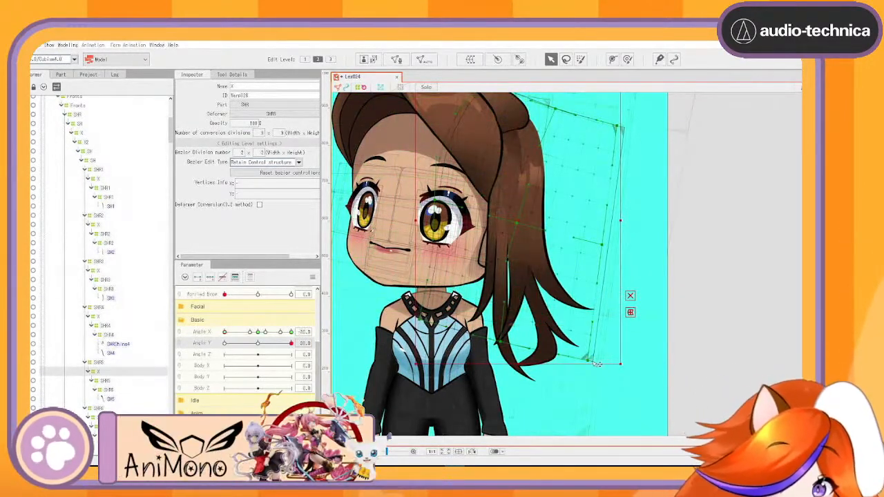
drag(590, 360, 599, 357)
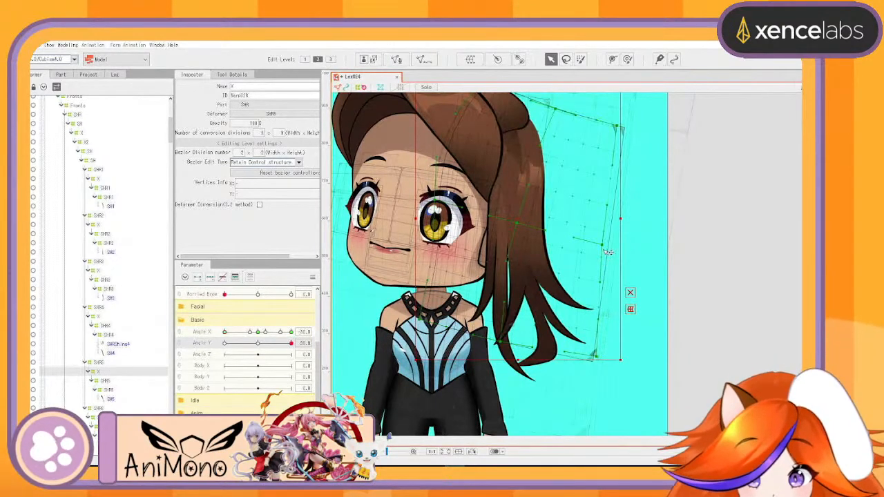
scroll(100, 384, down, 2)
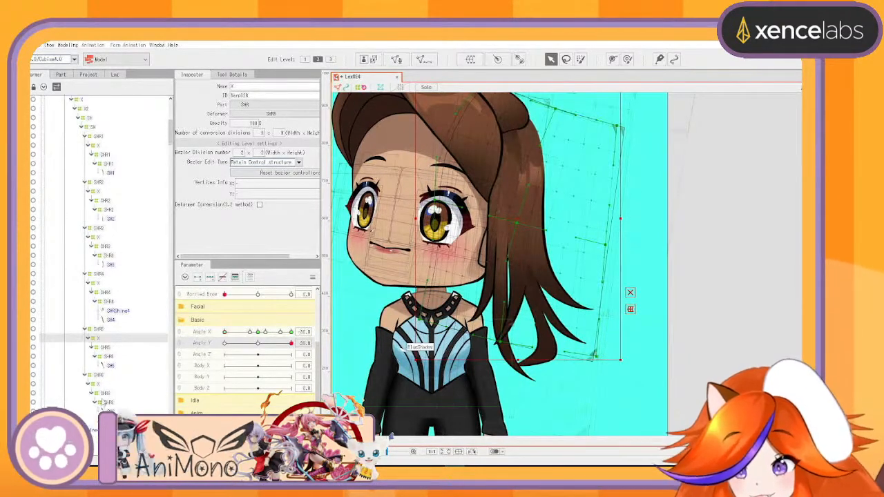
click(100, 384)
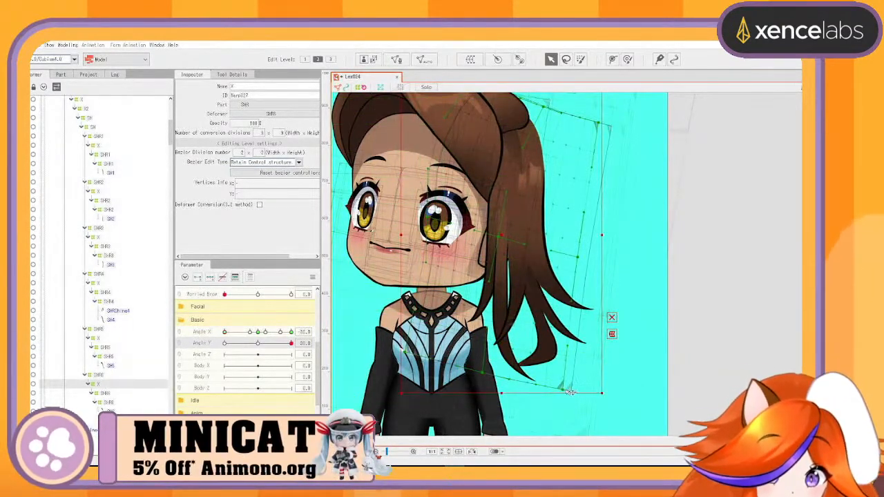
drag(565, 389, 566, 391)
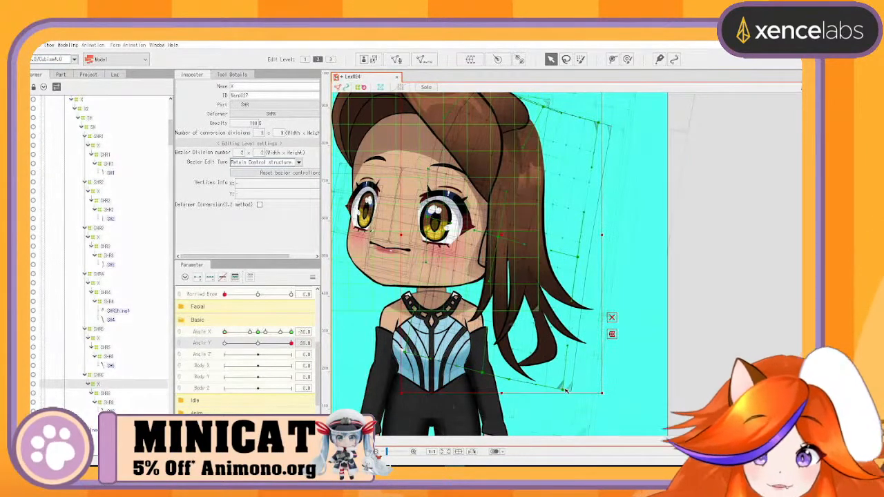
key(ctrl+z)
key(ctrl+z)
key(ctrl+z)
key(ctrl+z)
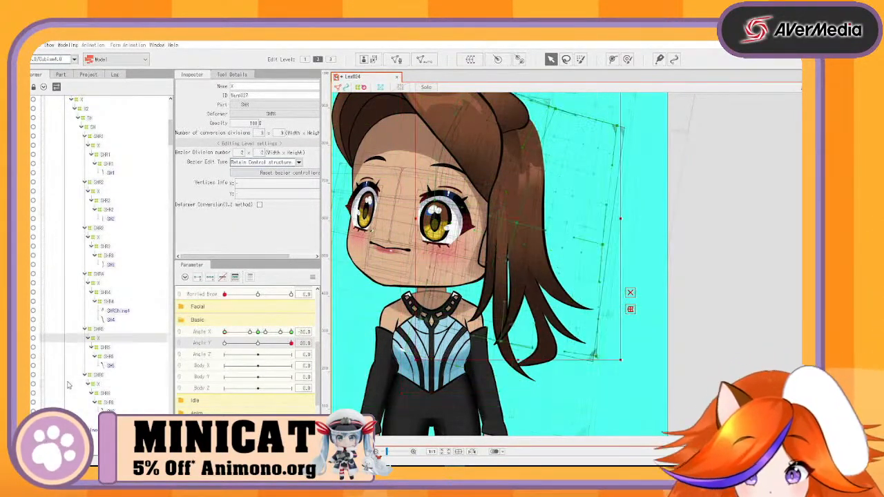
key(ctrl+z)
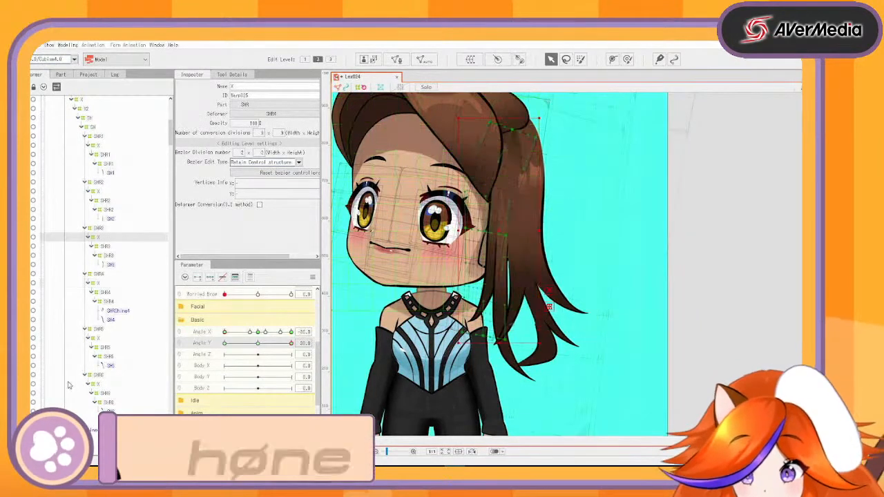
Select the X warps of SHR4, SHR5 and SHR6 together and add three keys on Angle Y
key(ctrl+y)
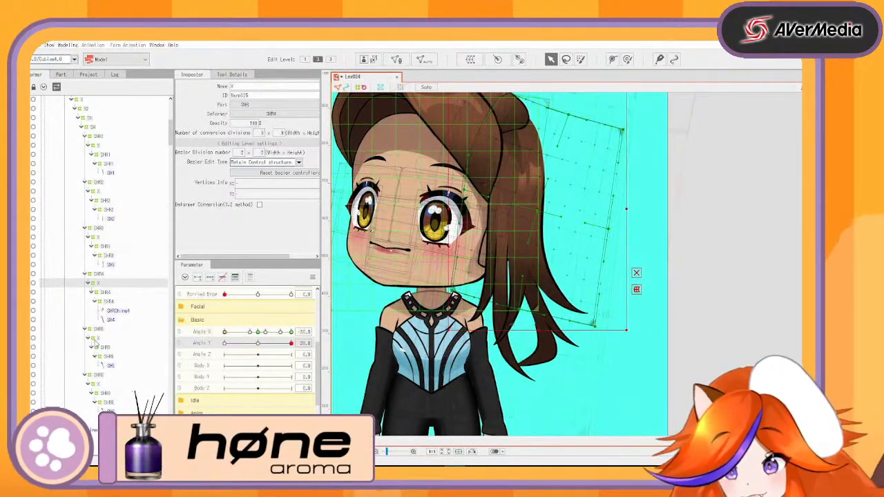
key(ctrl+y)
key(ctrl+y)
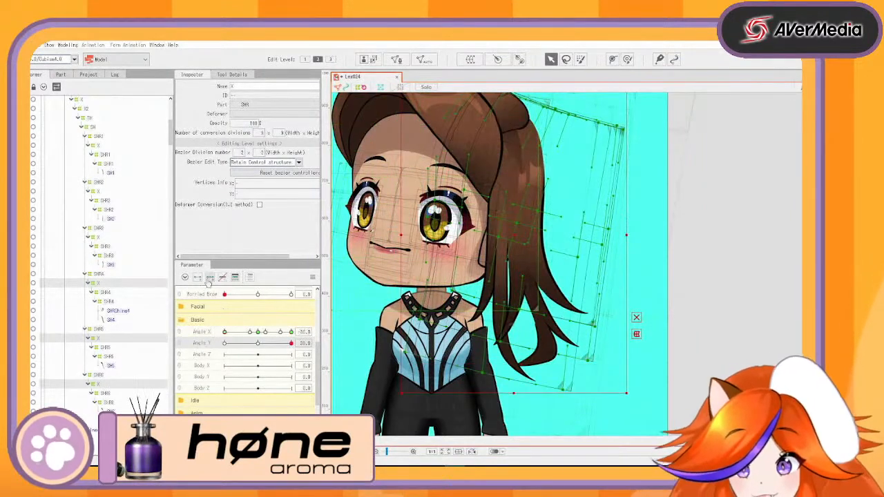
At Angle X -30, Angle Y 30, raise the lower points of SHR6's X warp to shorten the strand
click(108, 284)
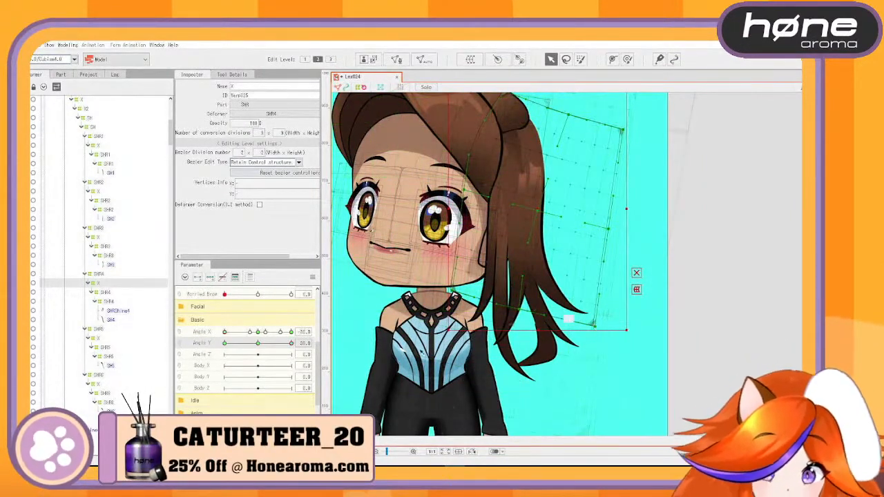
click(99, 338)
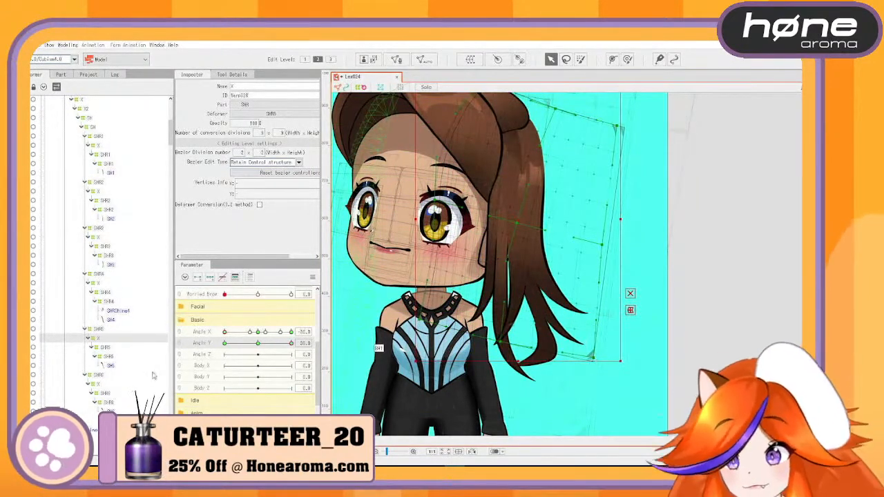
click(132, 383)
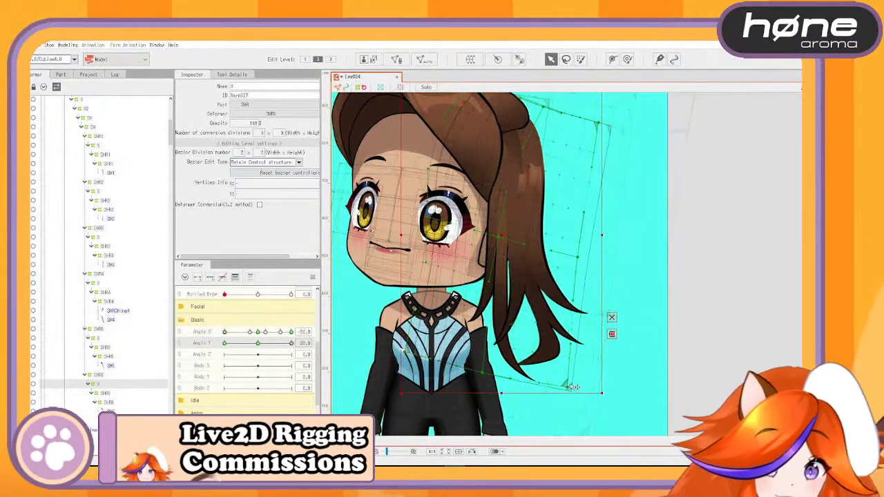
drag(569, 387, 568, 383)
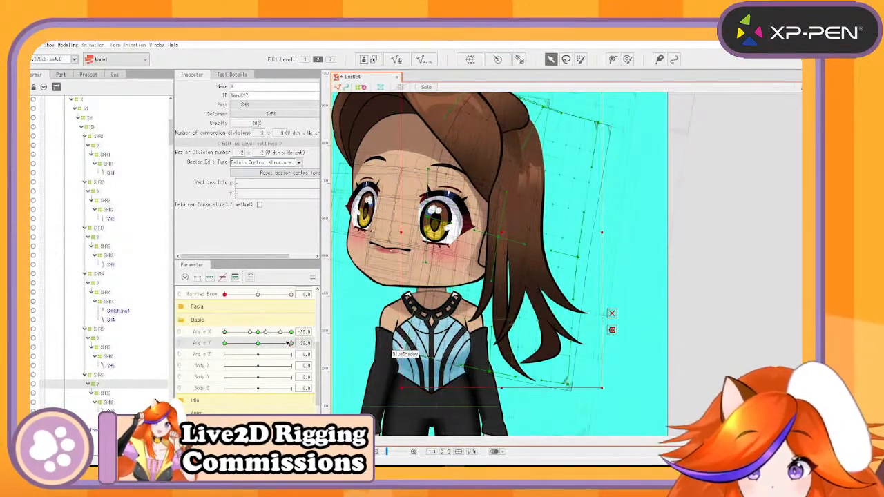
mouse_move(289, 343)
mouse_down()
mouse_move(228, 343)
mouse_move(291, 343)
mouse_up()
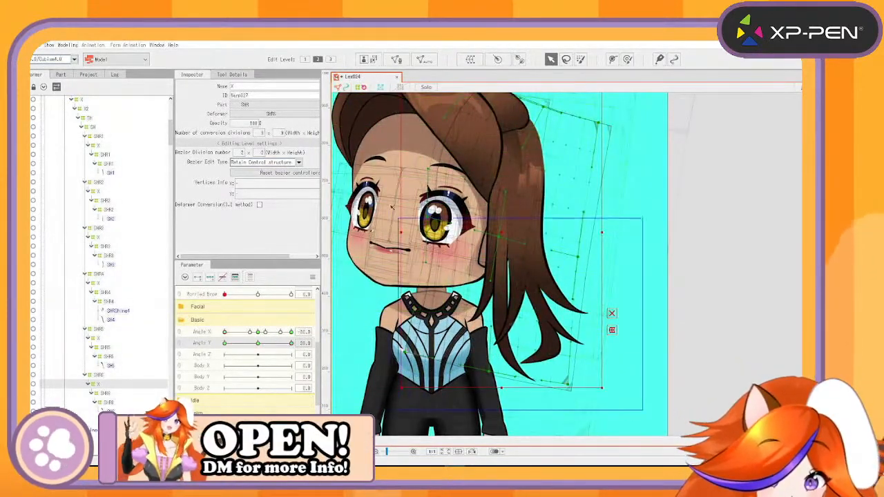
drag(391, 207, 393, 215)
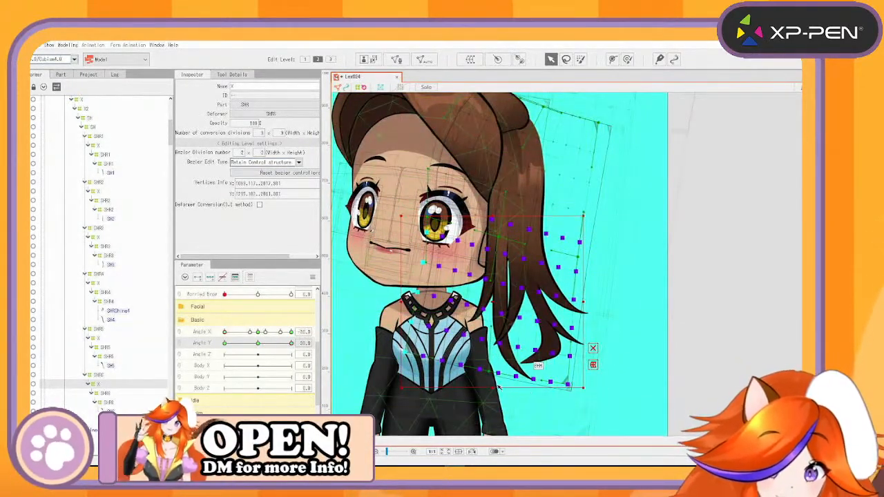
drag(493, 389, 489, 377)
mouse_move(290, 345)
mouse_down()
mouse_move(248, 344)
mouse_move(301, 341)
mouse_up()
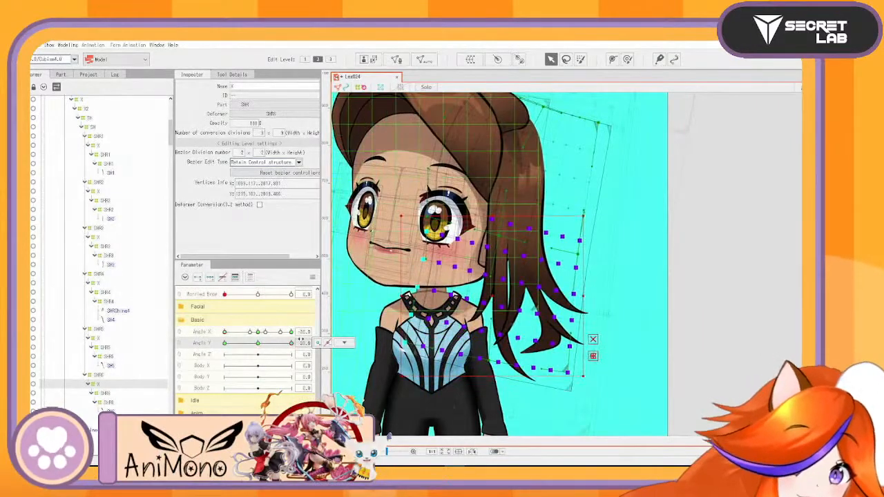
At Angle X -30, Angle Y -30, raise SHR6's inner lower warp corner and pull the outer sides of SHR6's and SHR5's X warps inward
click(99, 339)
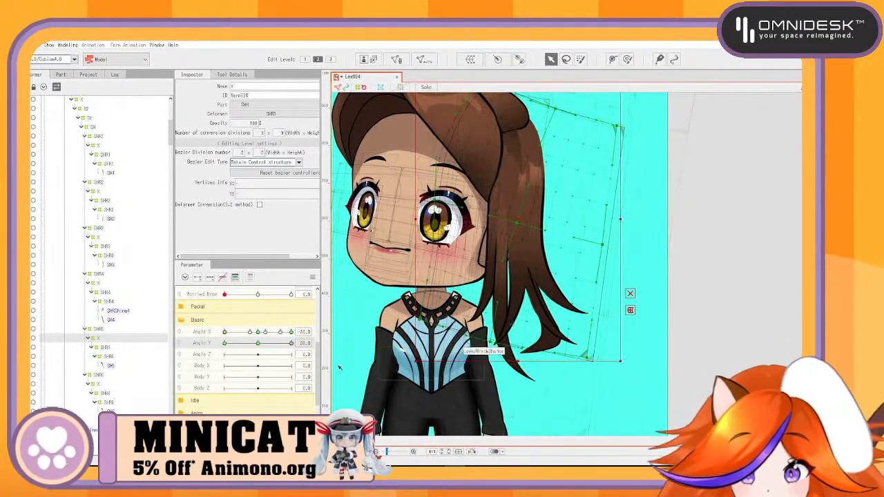
drag(292, 344, 241, 344)
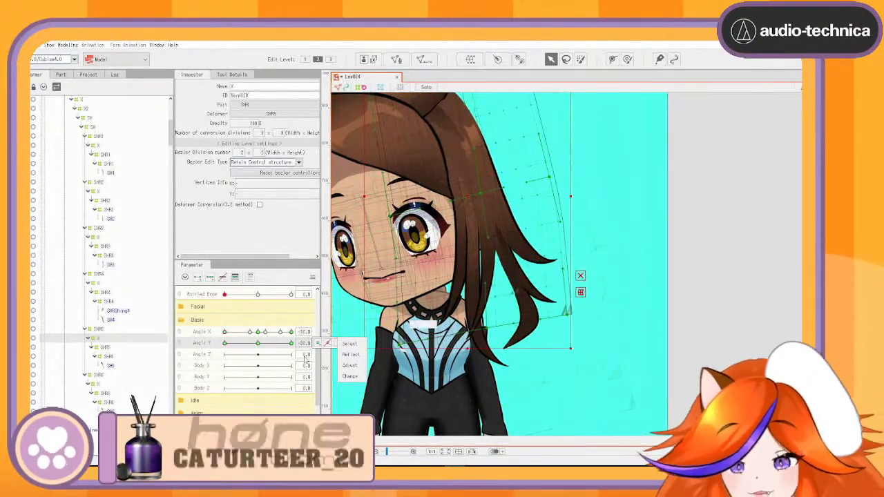
click(97, 384)
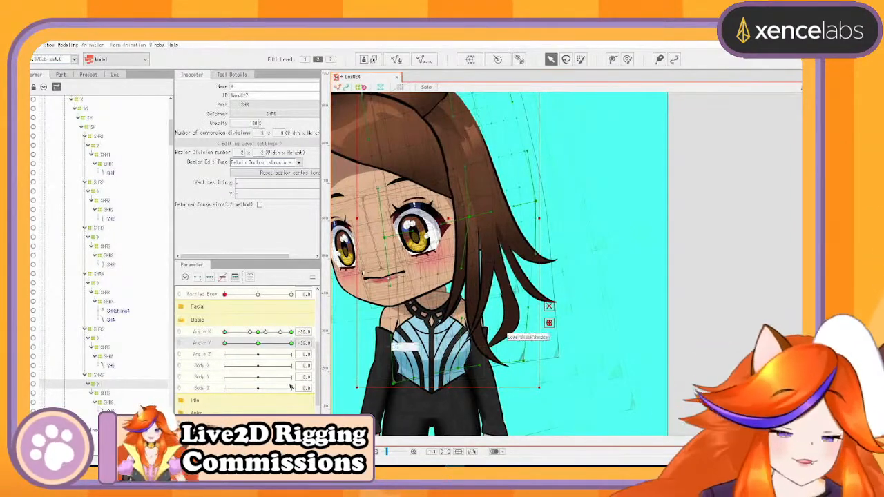
click(257, 344)
drag(262, 351, 219, 359)
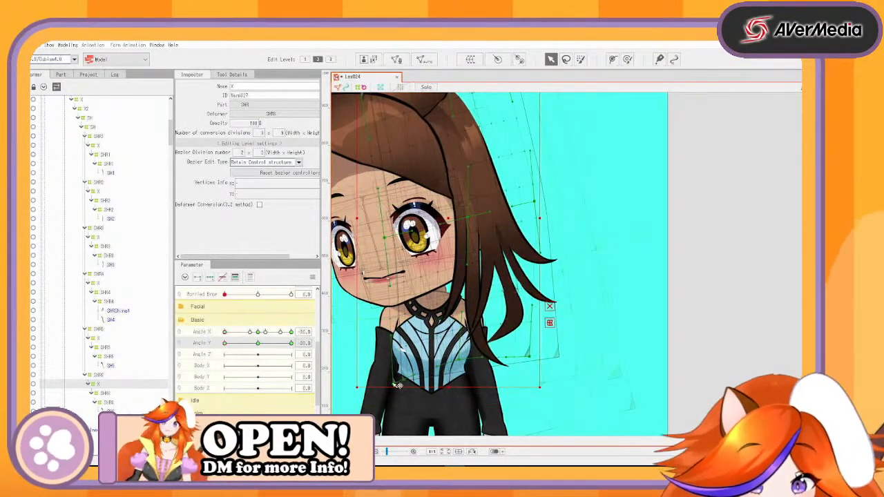
drag(396, 385, 399, 361)
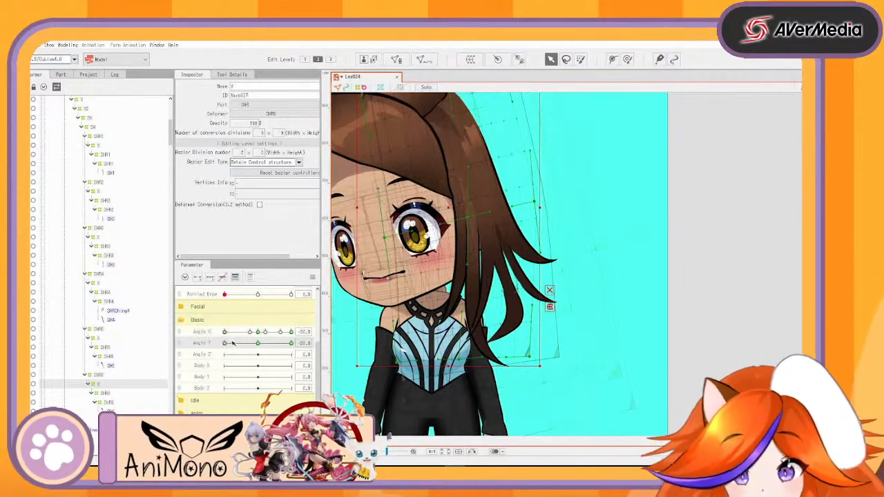
drag(233, 344, 212, 349)
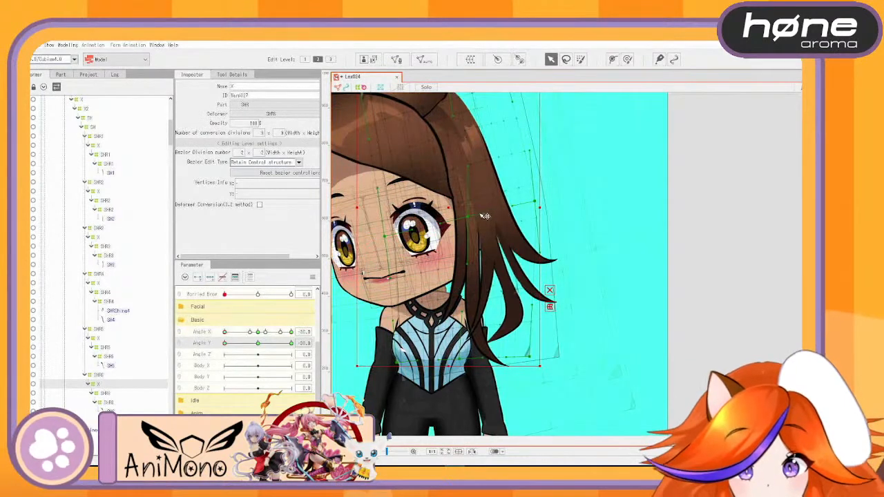
drag(536, 201, 531, 203)
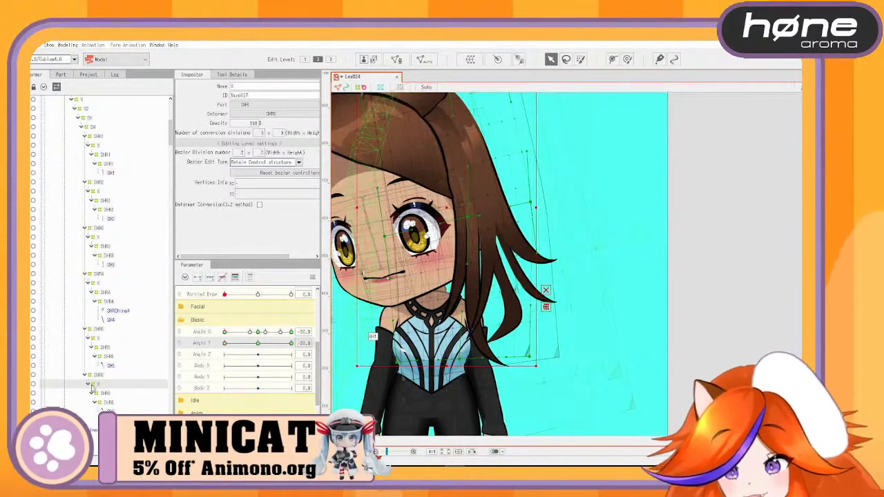
click(97, 338)
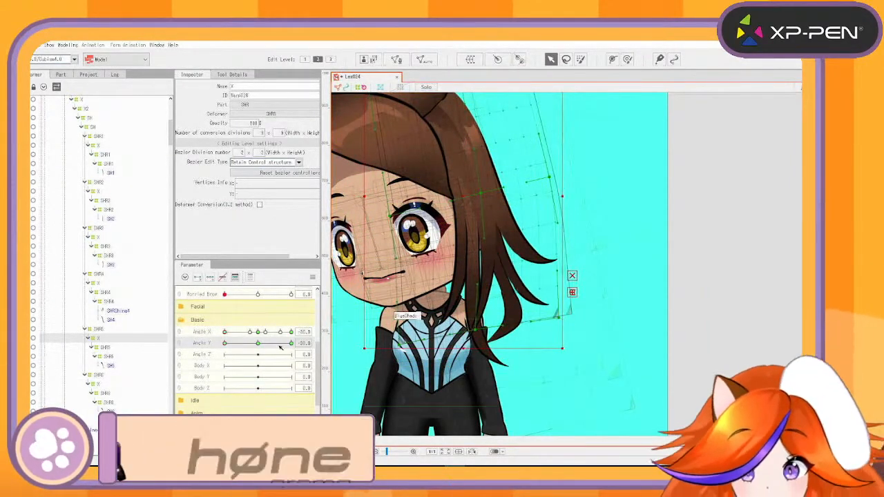
Return to Angle Y 30 and stretch the lower points of SHR6's X warp downward to lengthen the strand
drag(225, 344, 317, 340)
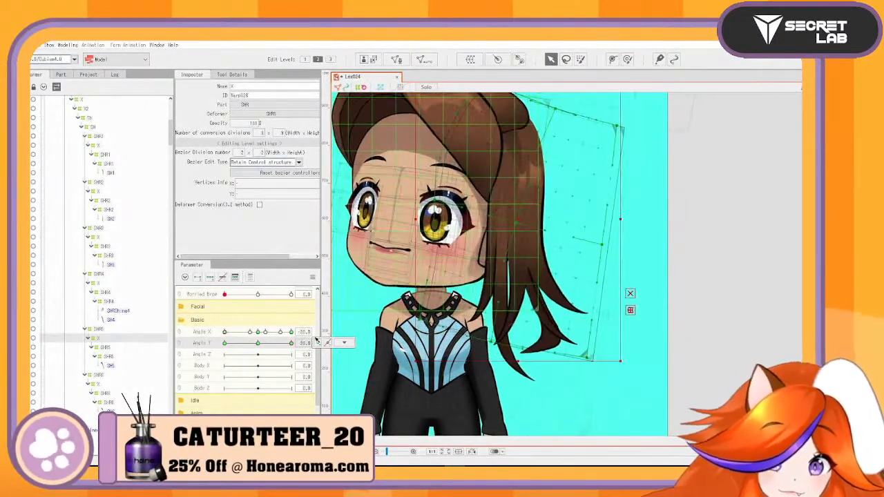
click(100, 385)
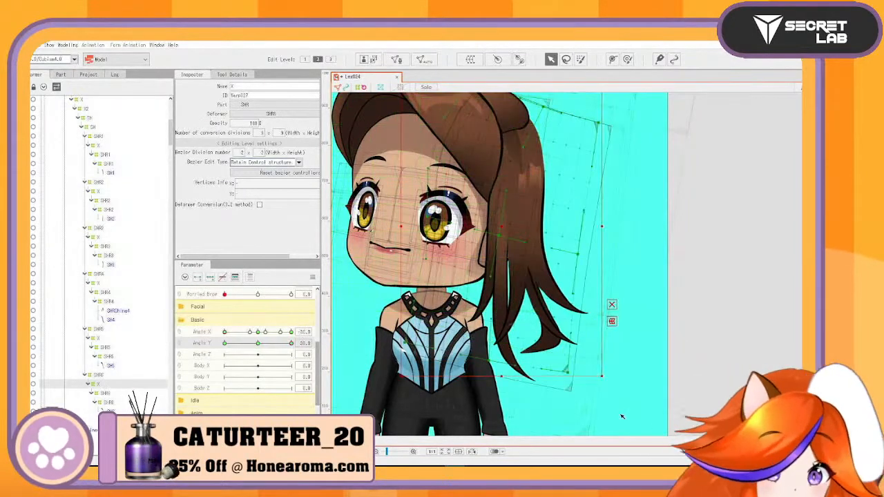
click(508, 379)
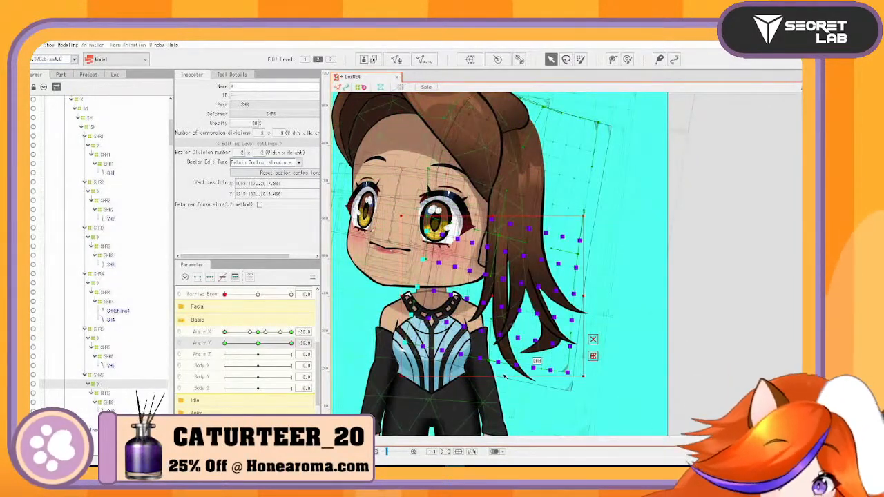
drag(504, 376, 492, 394)
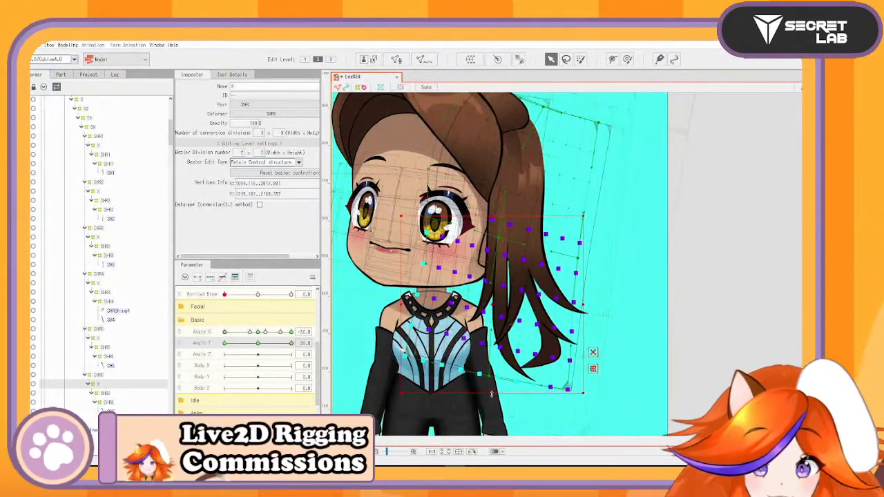
At Angle X -30, Angle Y -30, pull the outer lower corner of SHR4's X warp slightly inward
drag(292, 344, 193, 355)
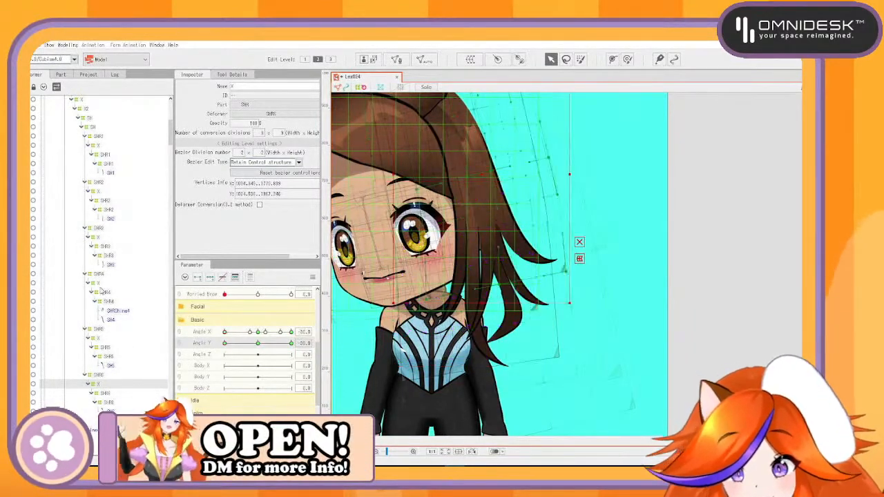
click(100, 283)
drag(565, 277, 559, 275)
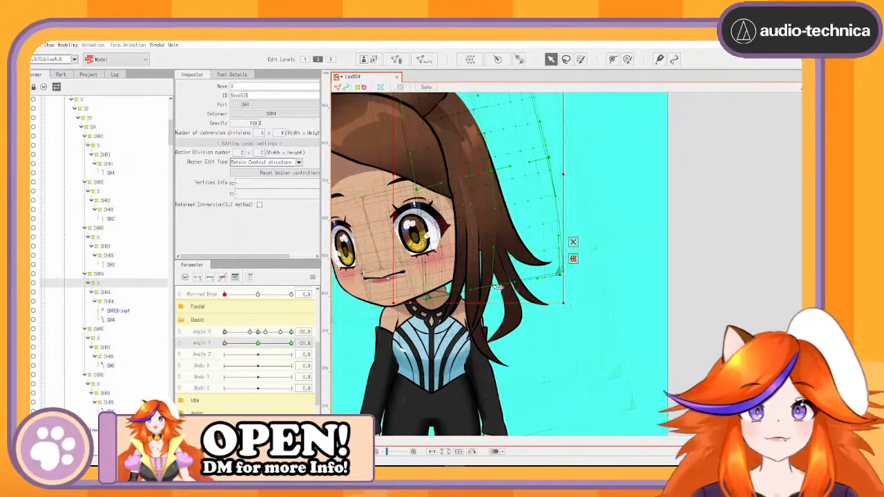
At Angle X -30, Angle Y 30, nudge the lower middle point of SHR6's X warp slightly downward
drag(225, 343, 302, 331)
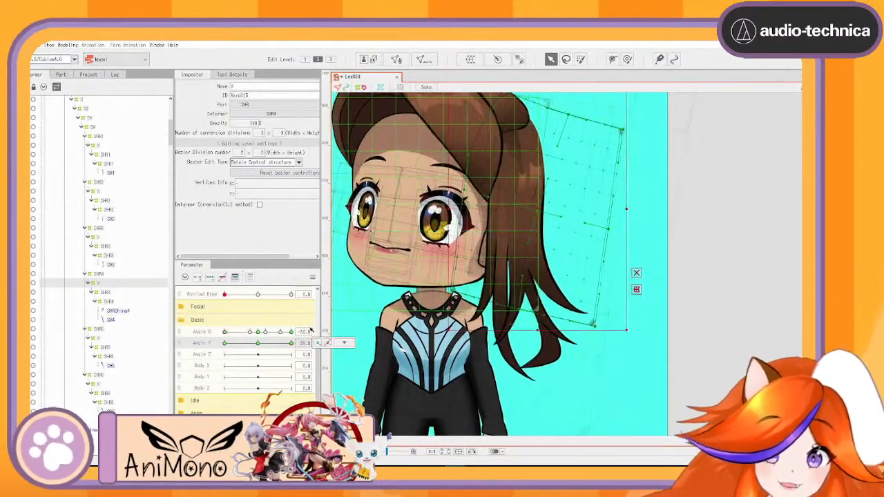
drag(224, 333, 303, 332)
click(291, 346)
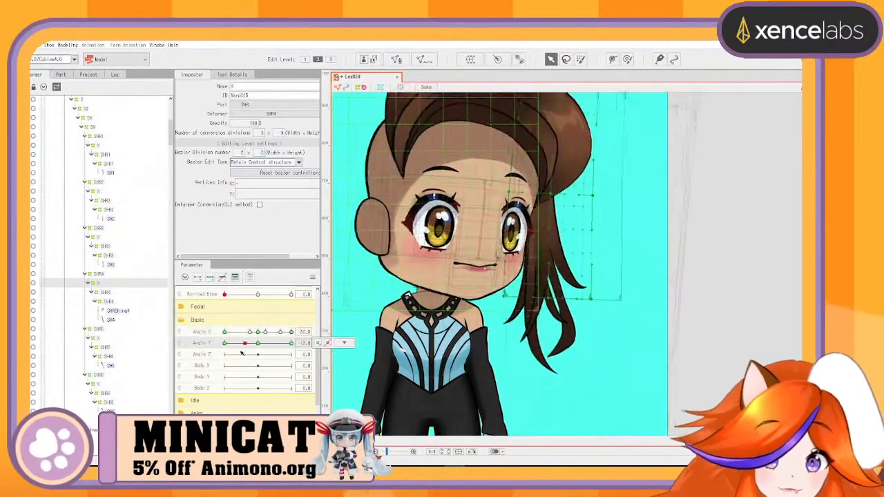
drag(292, 355, 201, 347)
mouse_move(291, 344)
mouse_down()
mouse_move(238, 352)
mouse_move(306, 343)
mouse_up()
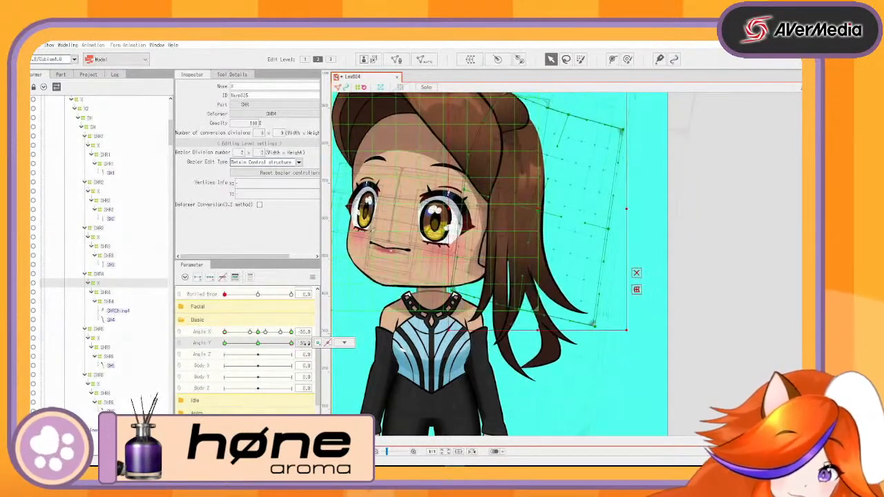
click(98, 384)
drag(493, 389, 490, 394)
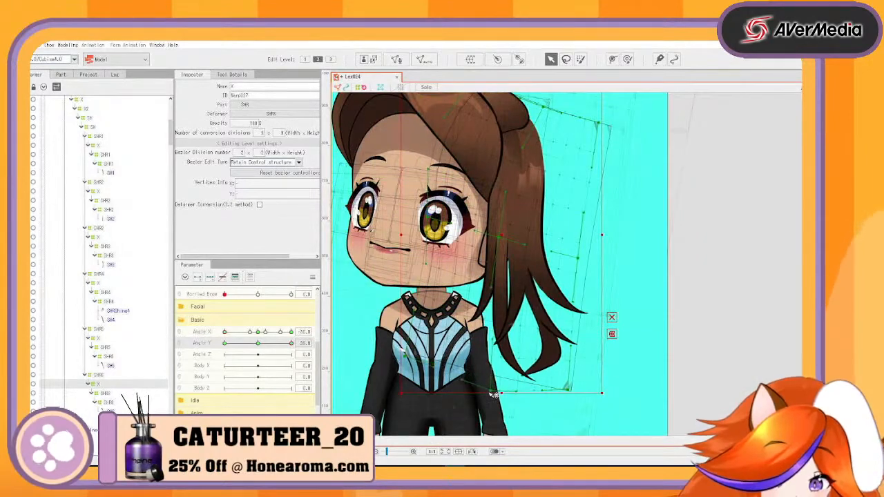
Examine the side hair at Angle X -30, Angle Y -30 and at Angle Y 30, then return both angles to 0
drag(291, 345, 107, 337)
scroll(99, 215, up, 2)
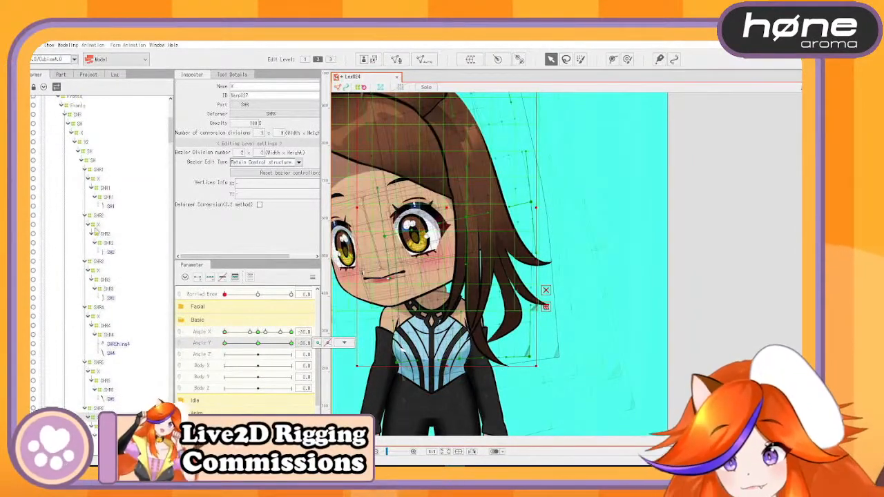
click(90, 134)
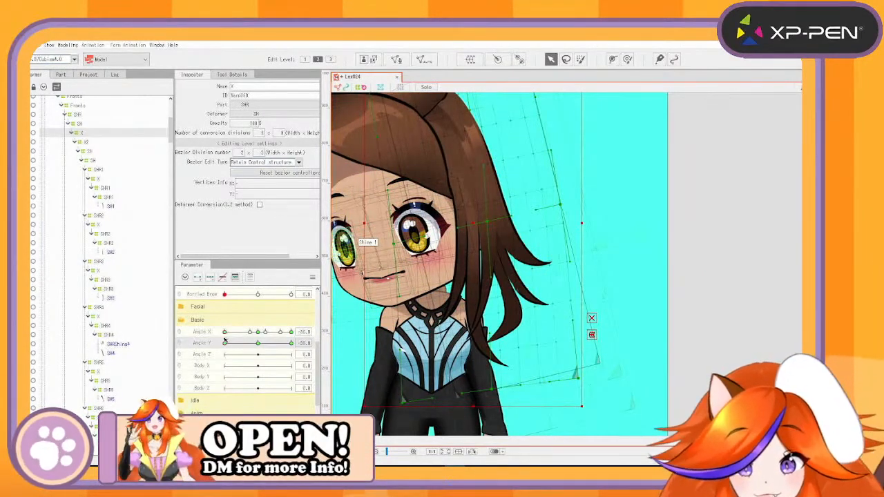
drag(225, 344, 208, 346)
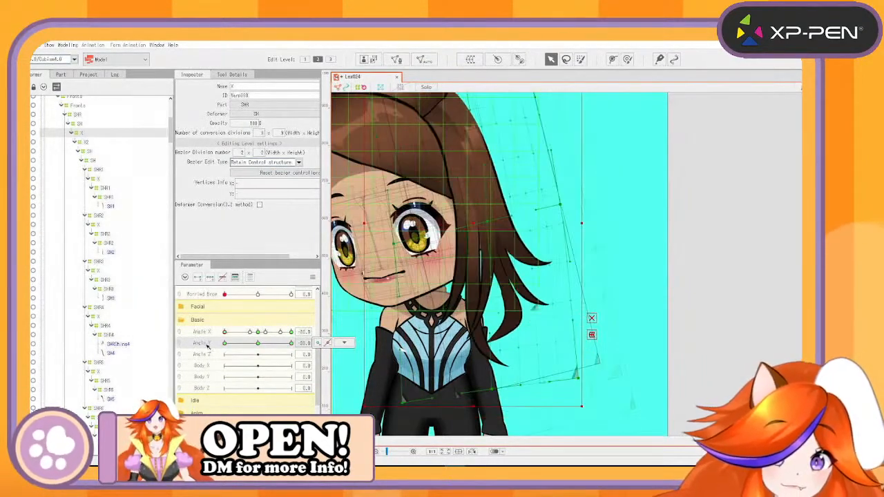
click(259, 332)
click(260, 344)
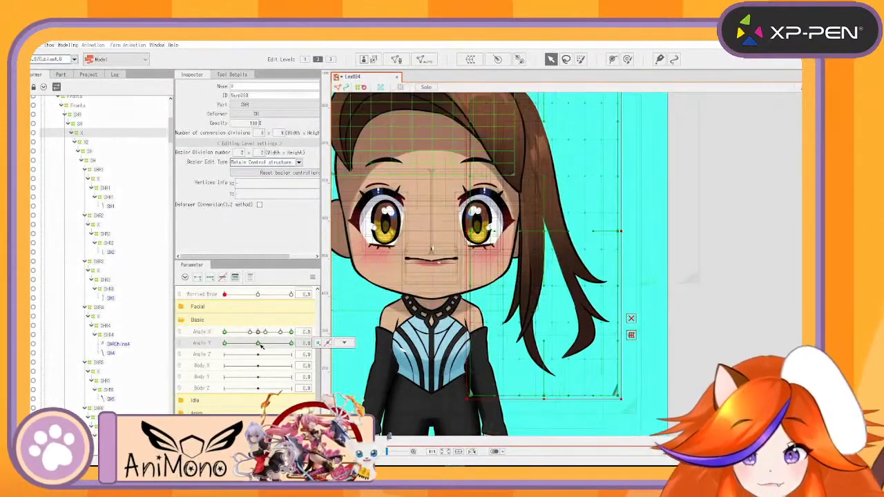
drag(259, 344, 314, 353)
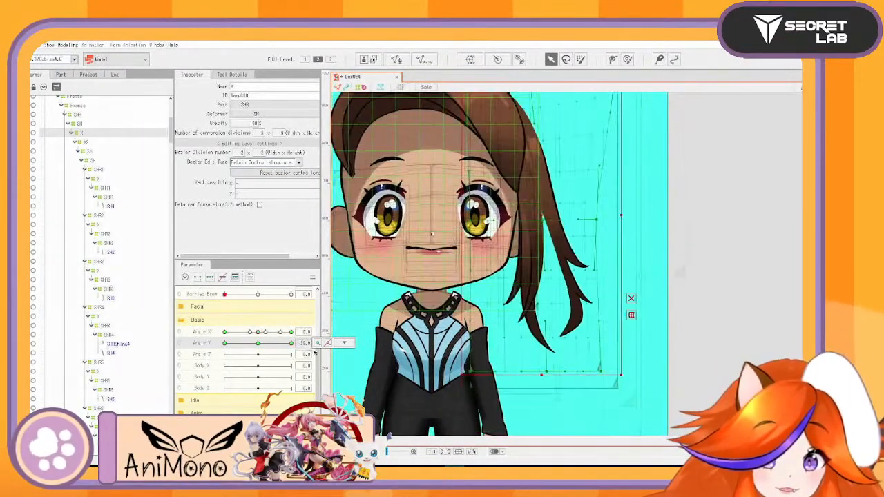
scroll(544, 288, down, 3)
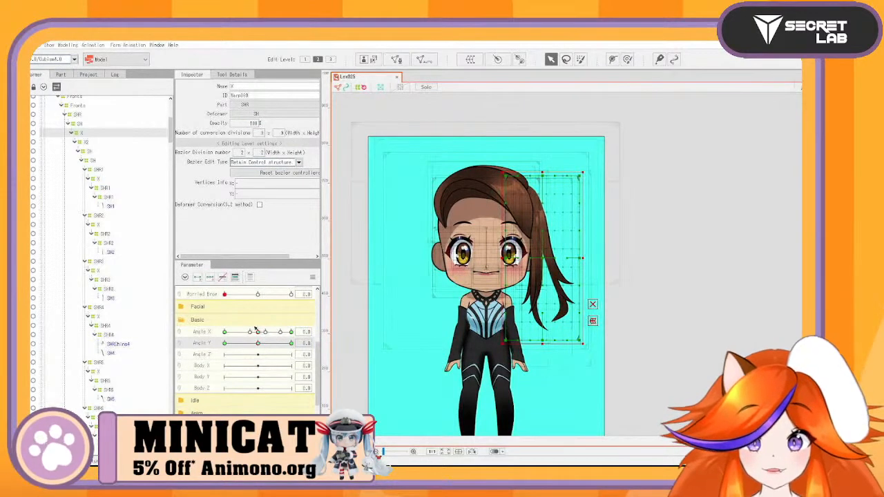
mouse_move(256, 331)
mouse_down()
mouse_move(293, 333)
mouse_move(228, 333)
mouse_move(205, 345)
mouse_move(298, 350)
mouse_move(227, 355)
mouse_move(261, 353)
mouse_move(258, 332)
mouse_up()
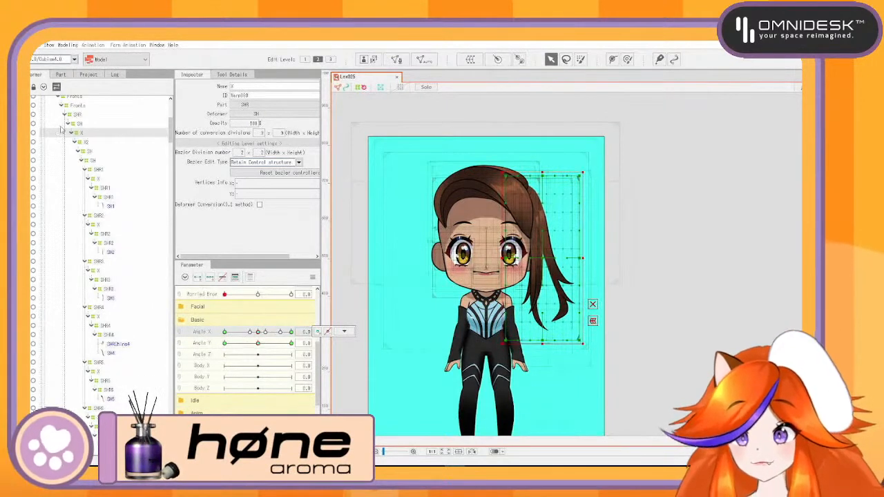
Collapse the SHR group and set the MHR warp deformer's opacity to 100%
scroll(69, 145, up, 3)
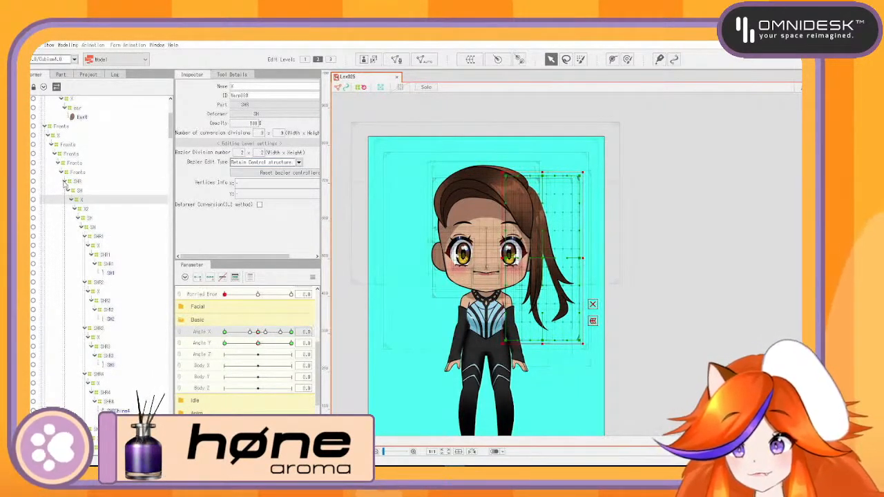
click(65, 182)
click(65, 191)
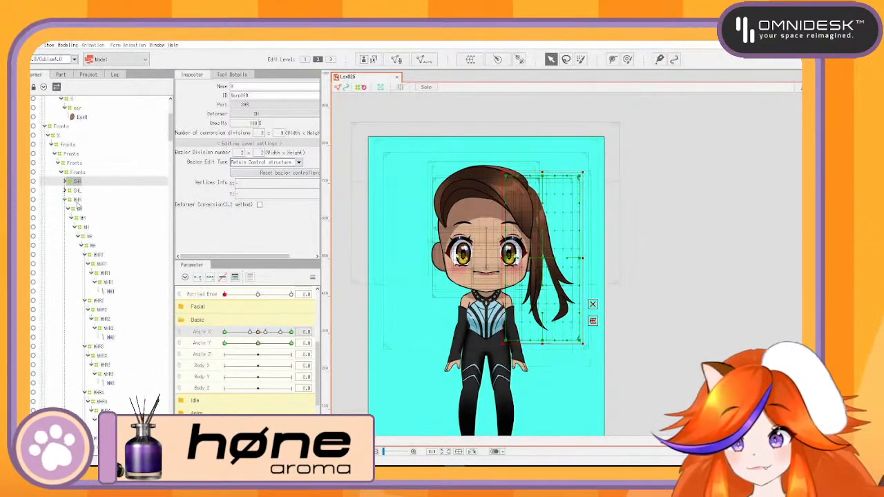
click(80, 209)
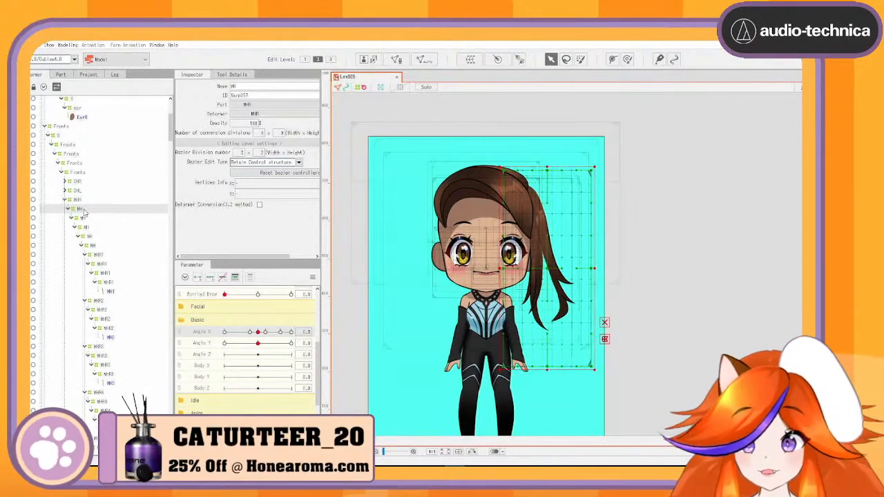
click(89, 219)
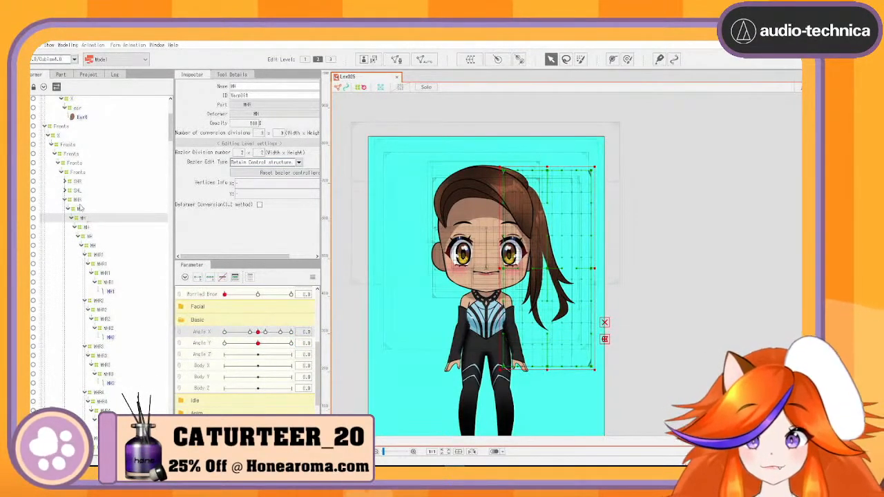
click(82, 200)
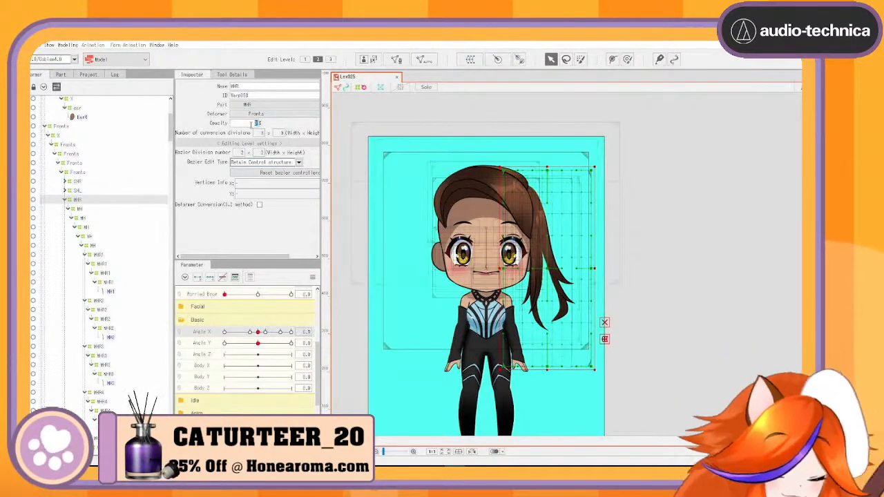
click(251, 124)
text(100)
key(Return)
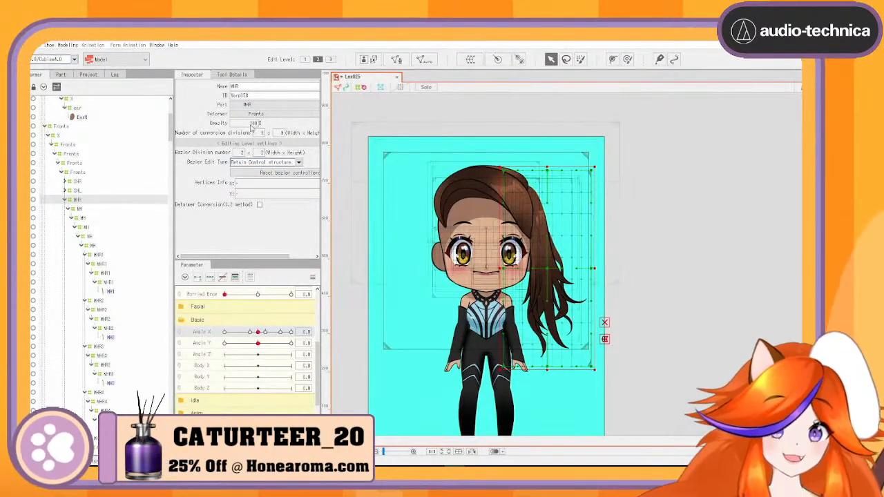
Rename the second nested MH warp as X and, at Angle X -30, shift it outward away from the face
click(89, 219)
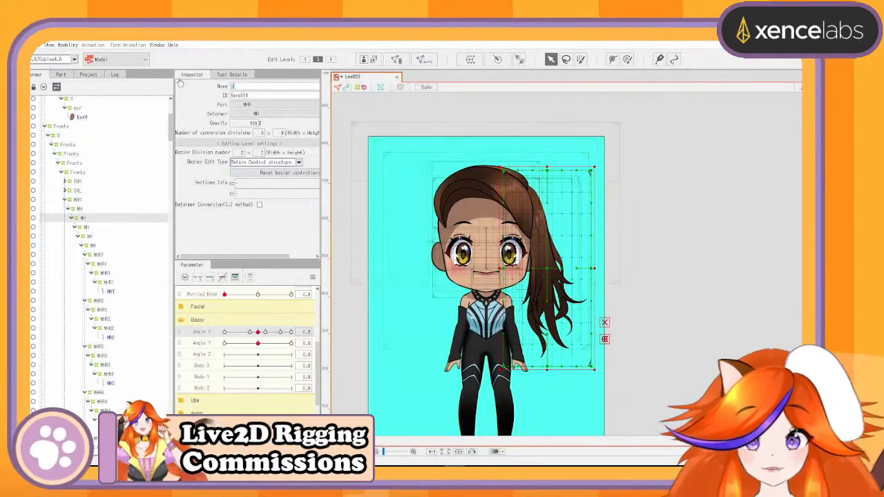
key(Return)
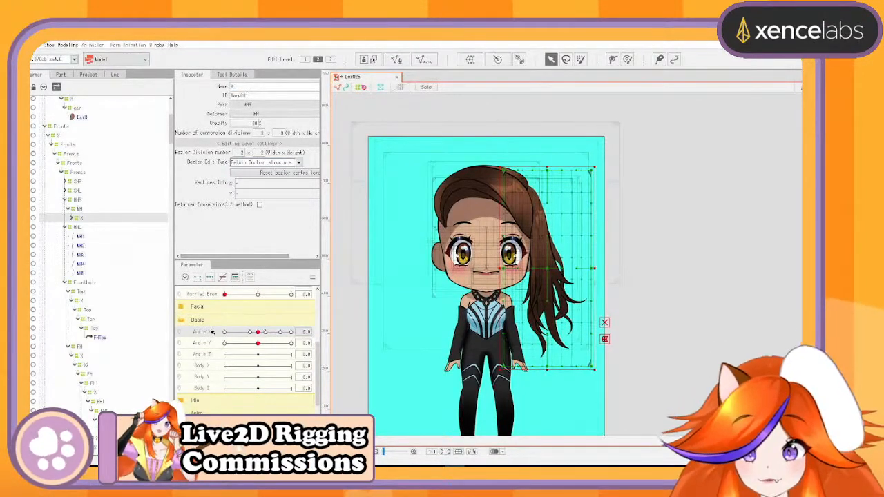
drag(253, 328, 194, 341)
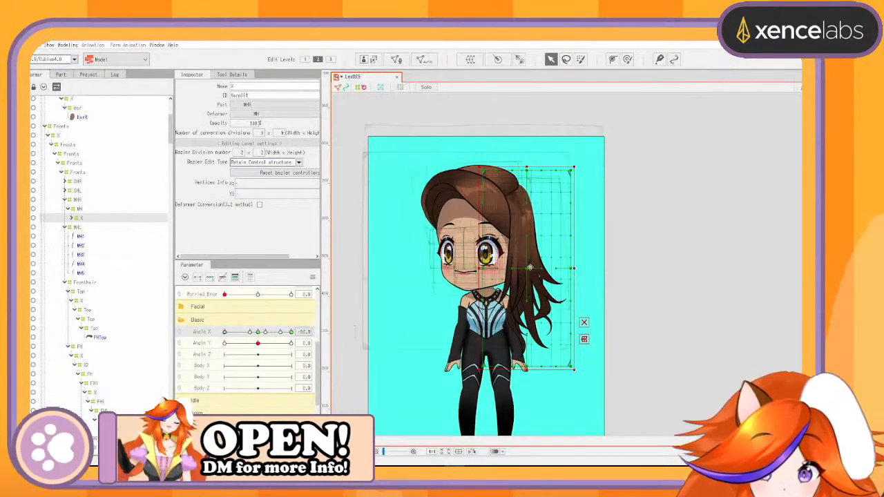
mouse_move(529, 271)
mouse_down()
mouse_move(550, 270)
mouse_move(542, 272)
mouse_up()
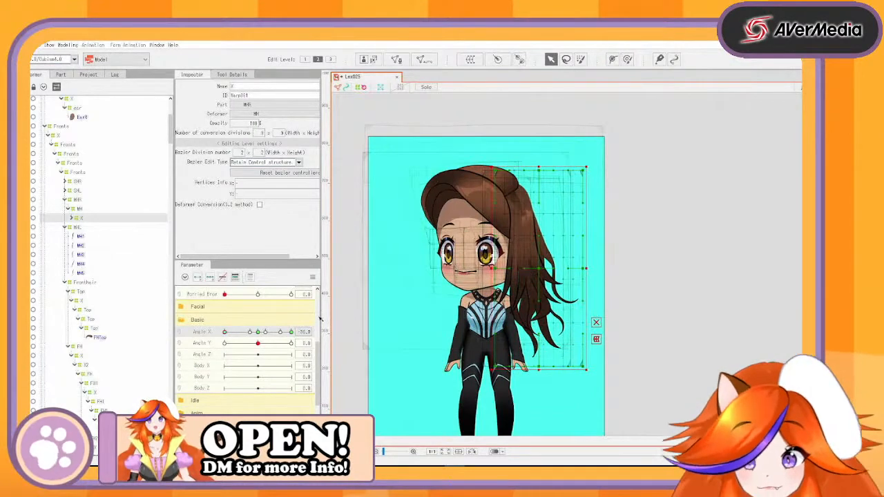
At Angle X 30, shift MHR's X warp toward the face and shorten it from below, then return Angle X to 0
drag(226, 332, 301, 334)
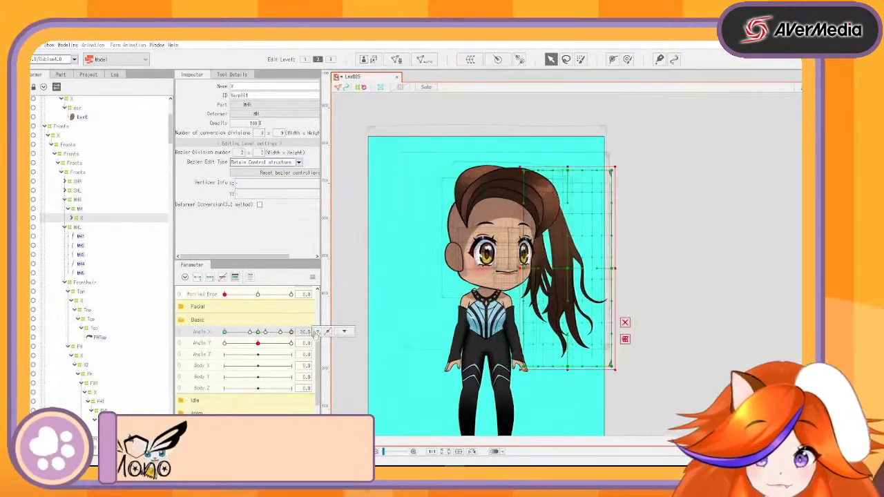
drag(571, 275, 536, 276)
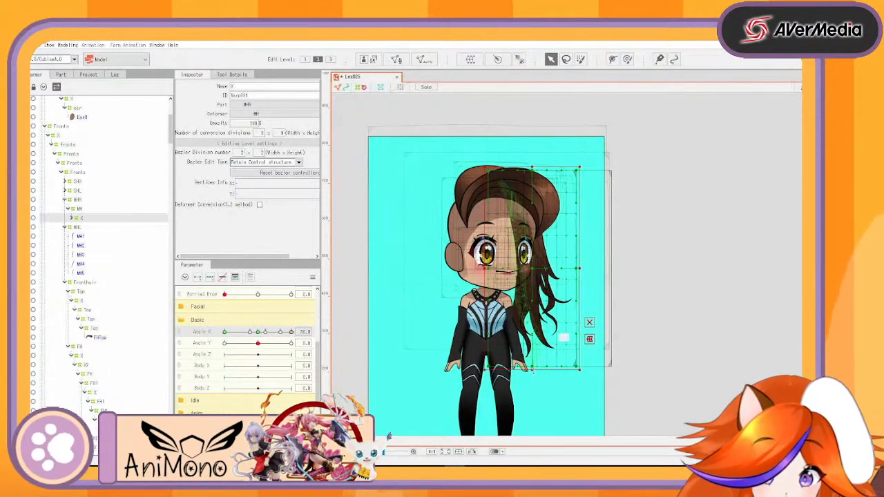
drag(532, 372, 529, 350)
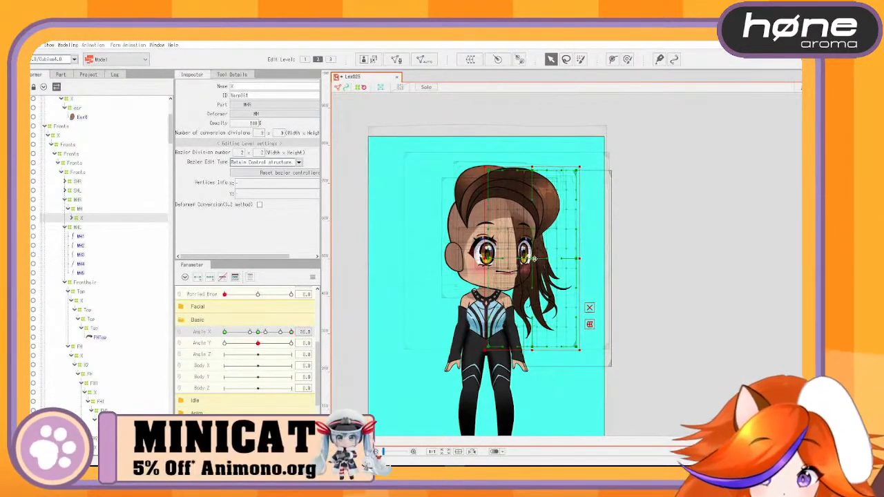
drag(534, 259, 529, 259)
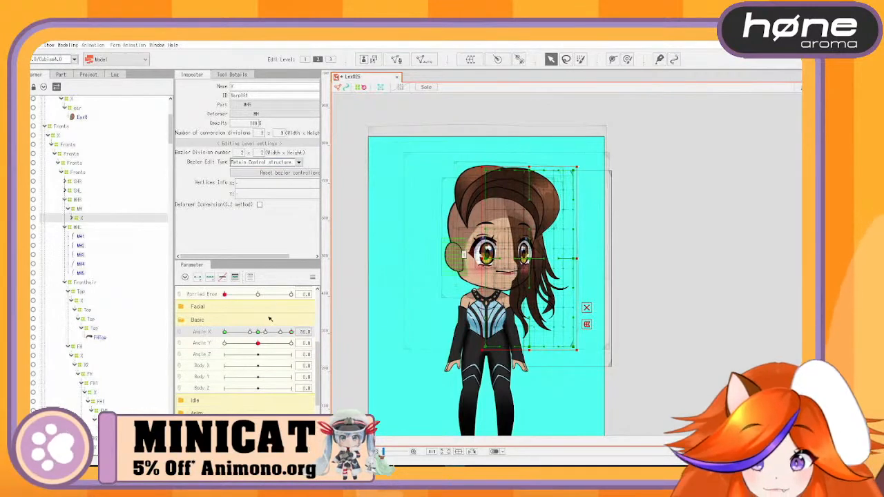
drag(292, 332, 217, 346)
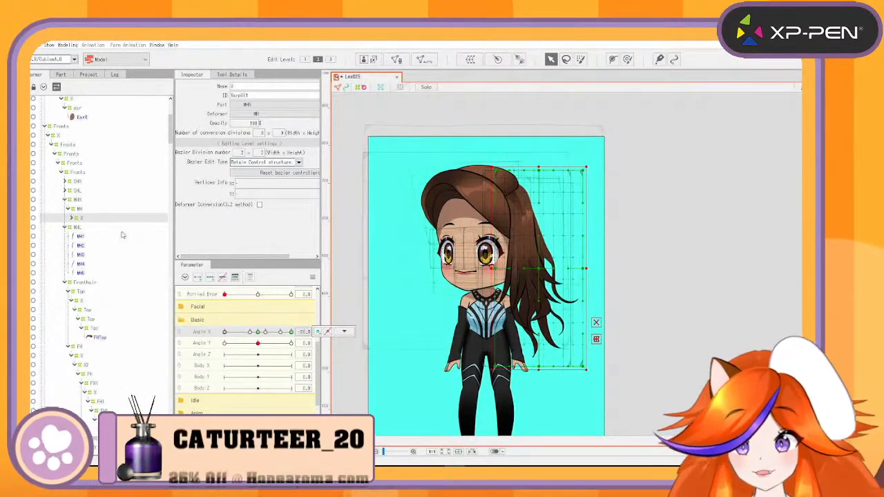
click(260, 333)
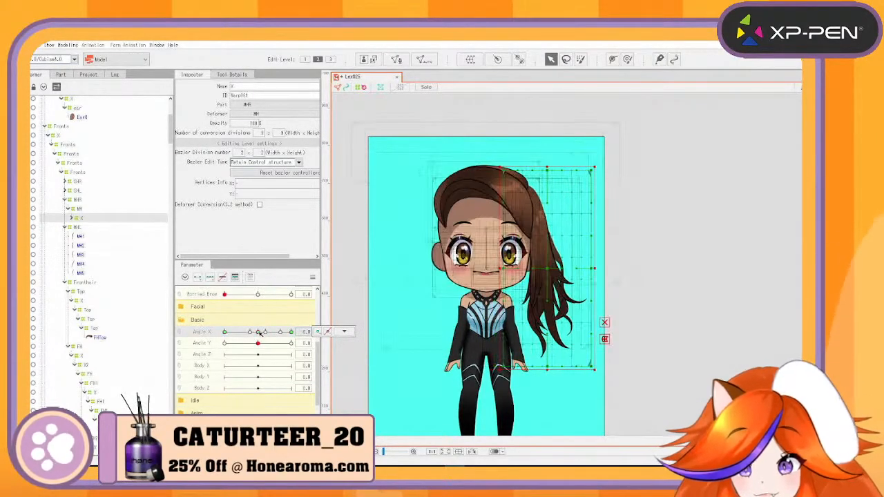
Generate automatic meshes with the Standard preset for the hair strands MH1 to MH5 under MHR
click(72, 218)
click(78, 236)
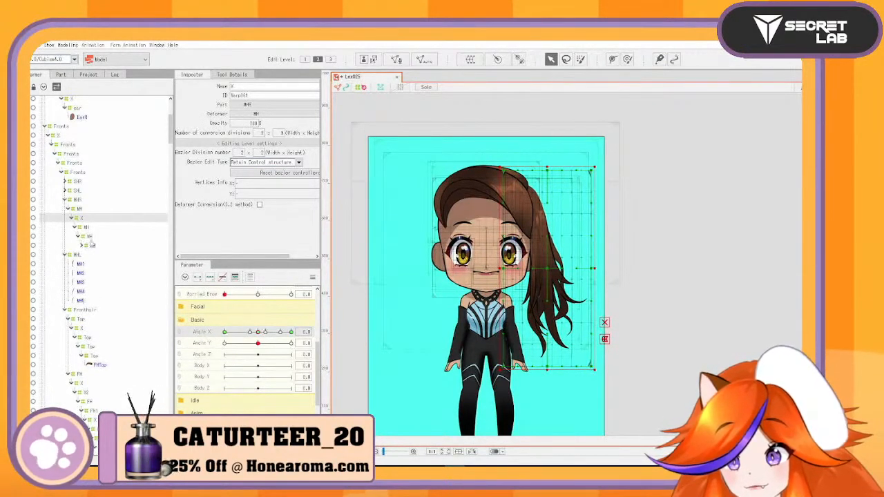
click(86, 237)
click(44, 88)
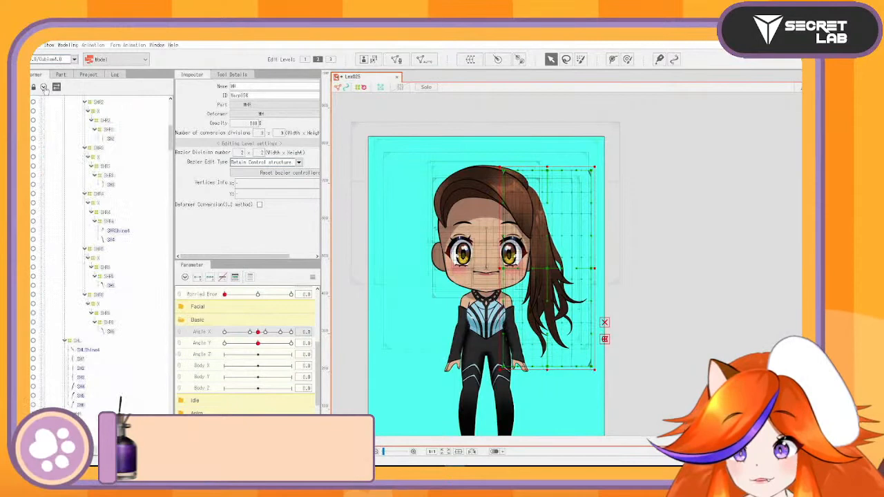
click(109, 305)
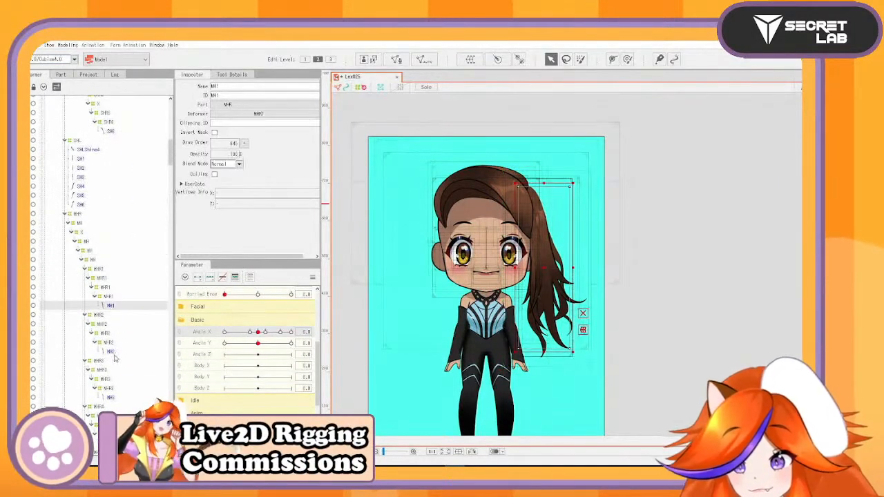
ctrl+click(110, 353)
ctrl+click(112, 399)
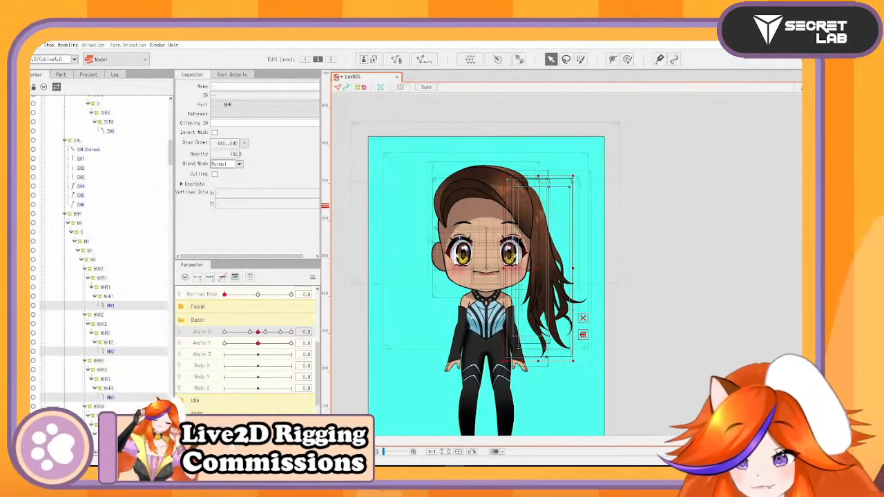
ctrl+click(111, 442)
scroll(111, 443, down, 6)
ctrl+click(111, 323)
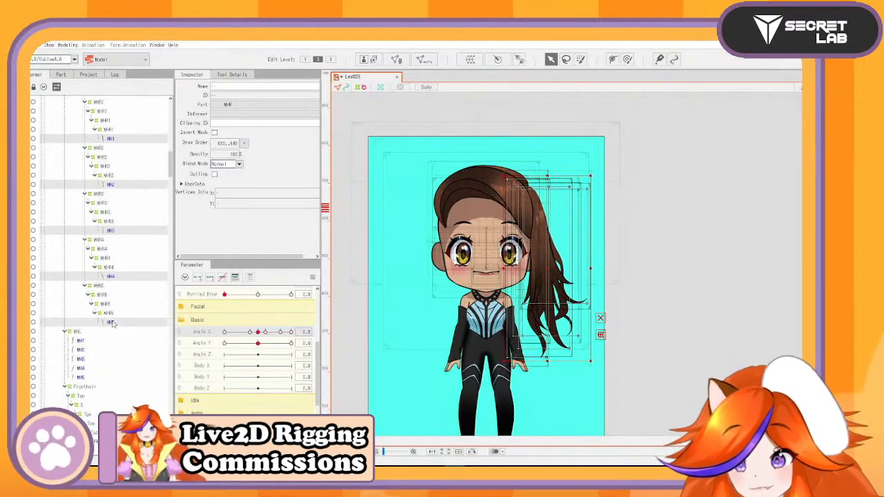
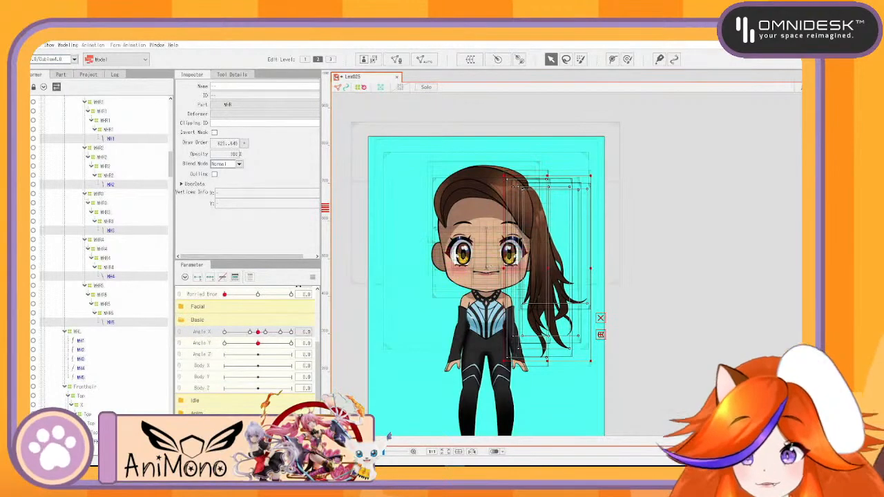
click(437, 60)
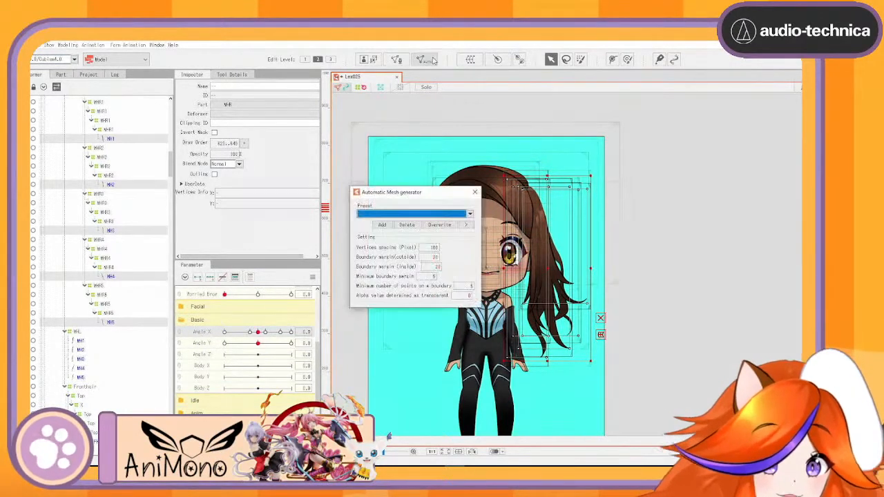
click(469, 215)
click(409, 224)
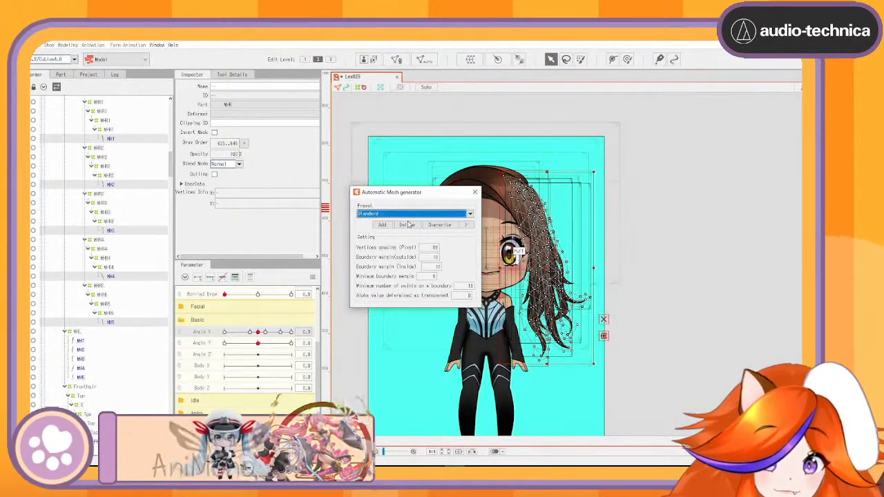
Regenerate the meshes of hair strands MH1 to MH5 with the Deformation (Heavy) preset
click(415, 214)
click(384, 237)
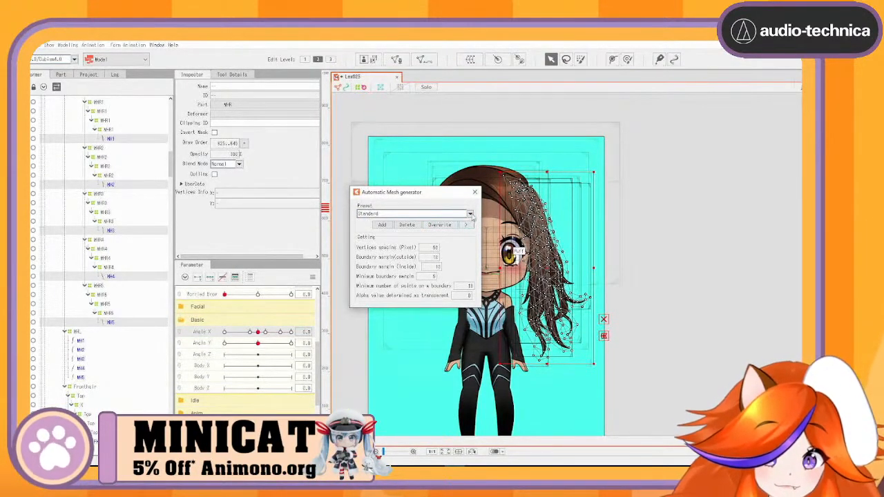
click(470, 214)
click(394, 236)
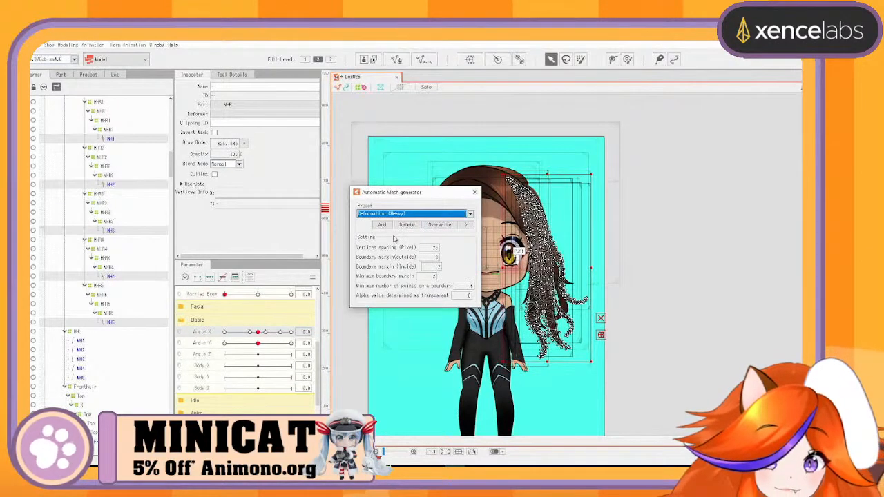
drag(545, 324, 684, 286)
click(678, 383)
key(ctrl+z)
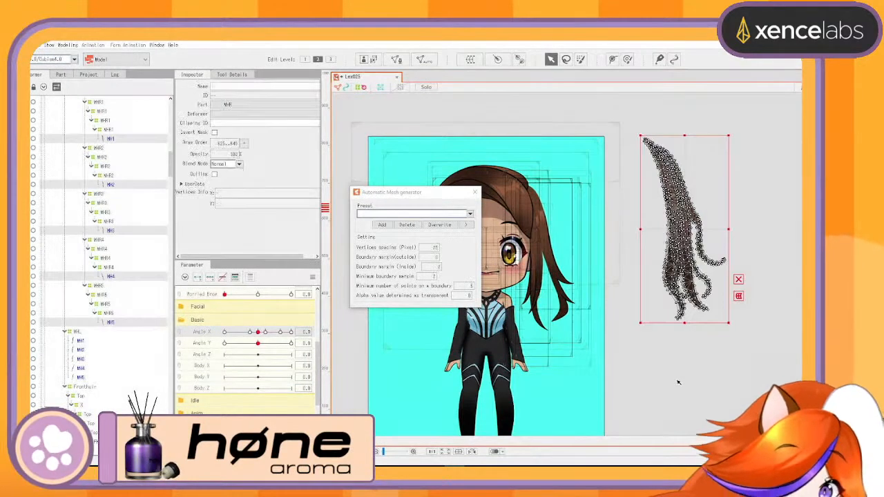
key(ctrl+z)
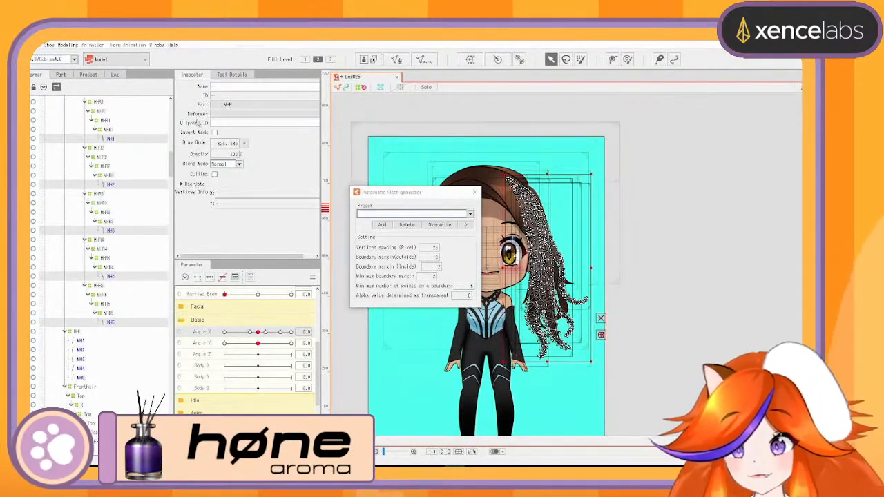
Set Angle X to 7.0 and add a key there for hair strands MH1 to MH5
click(266, 332)
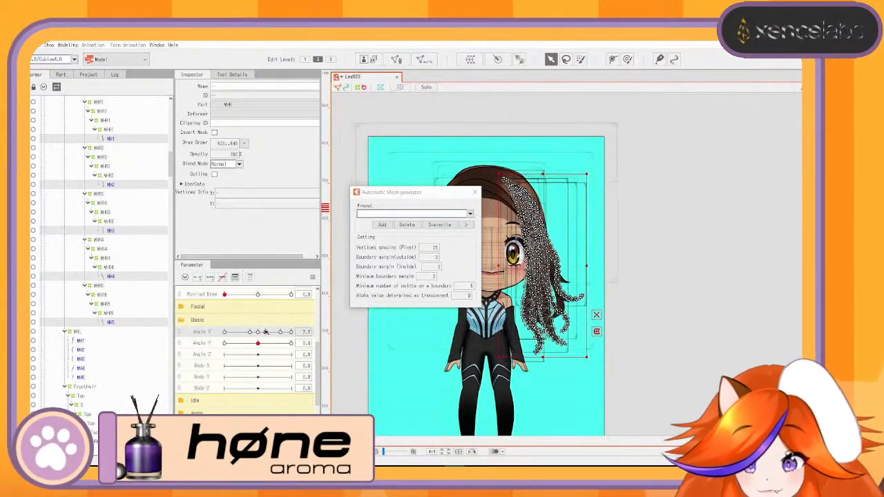
click(306, 332)
text(7)
key(Return)
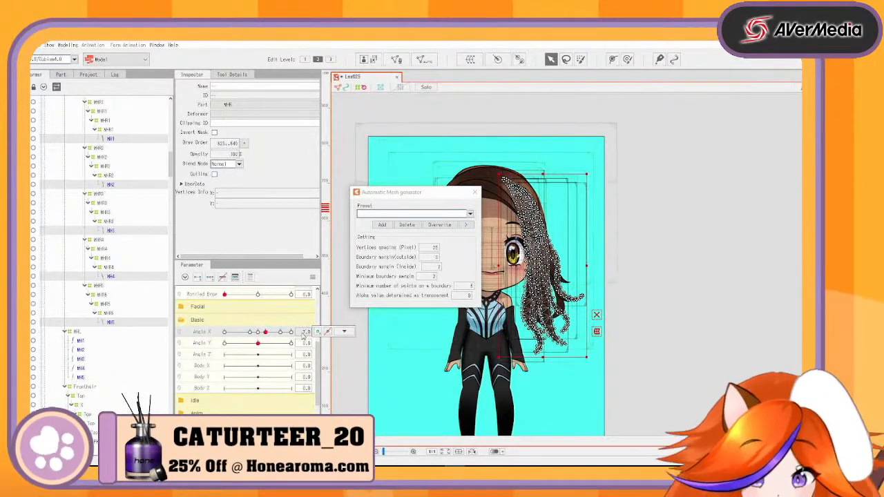
Examine the draw orders of the MH and side hair strands in the part hierarchy with Angle X at 7.1
click(61, 74)
scroll(108, 281, down, 5)
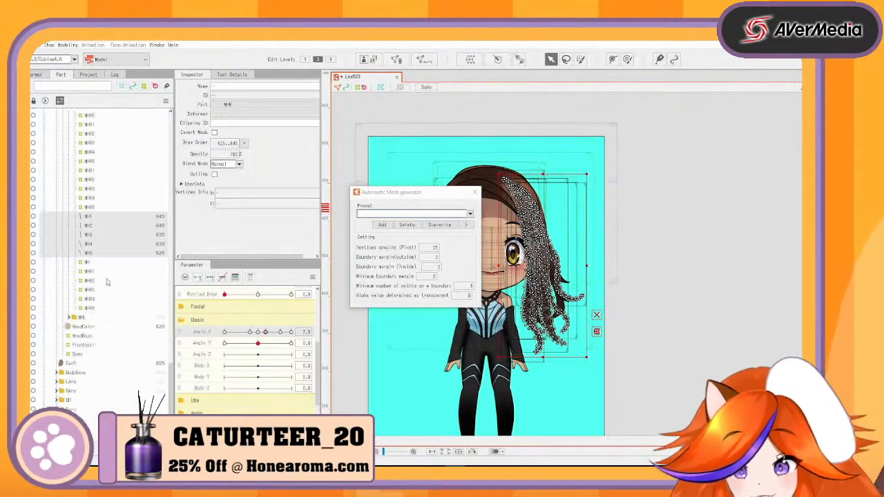
scroll(107, 281, up, 6)
scroll(107, 282, up, 10)
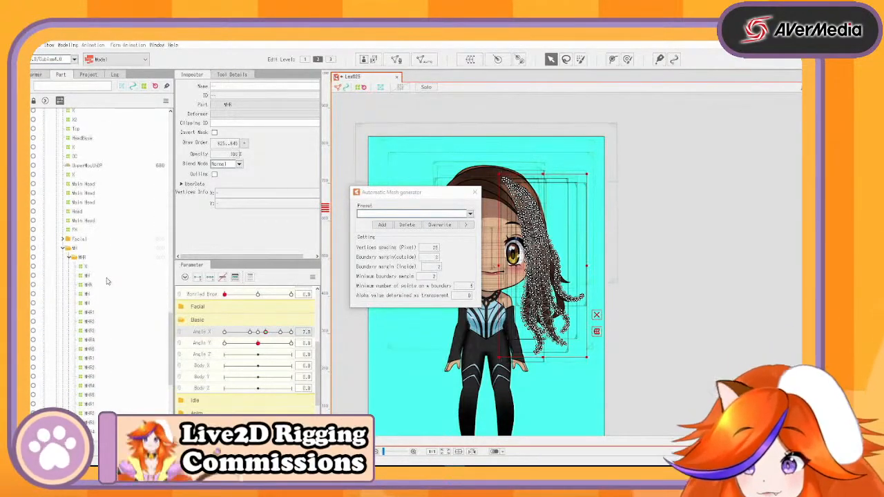
scroll(107, 281, down, 3)
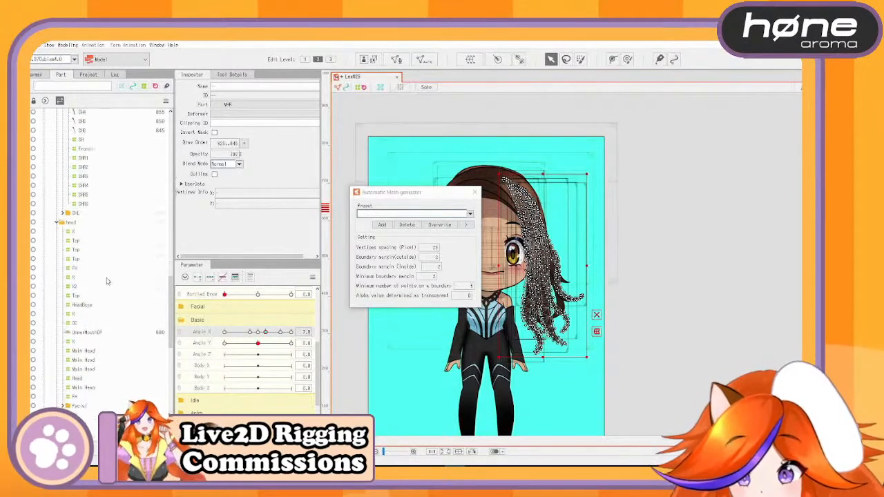
mouse_move(308, 333)
mouse_down()
mouse_move(344, 331)
mouse_move(312, 332)
mouse_up()
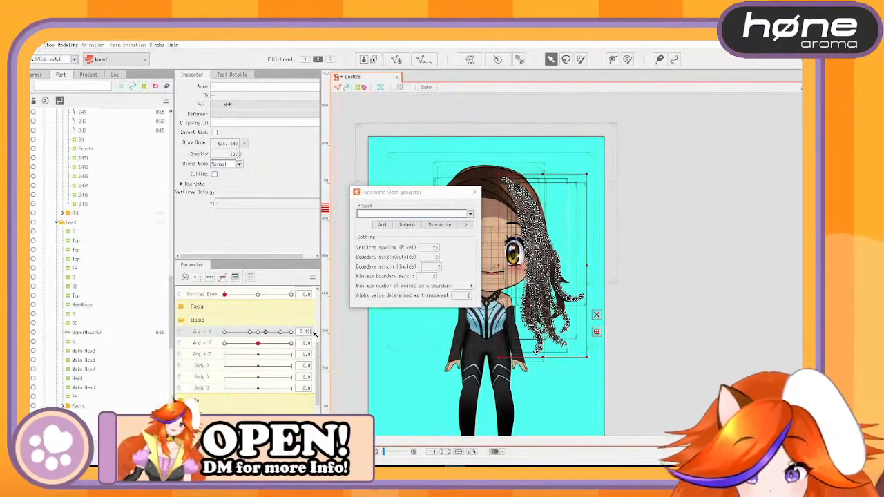
key(Return)
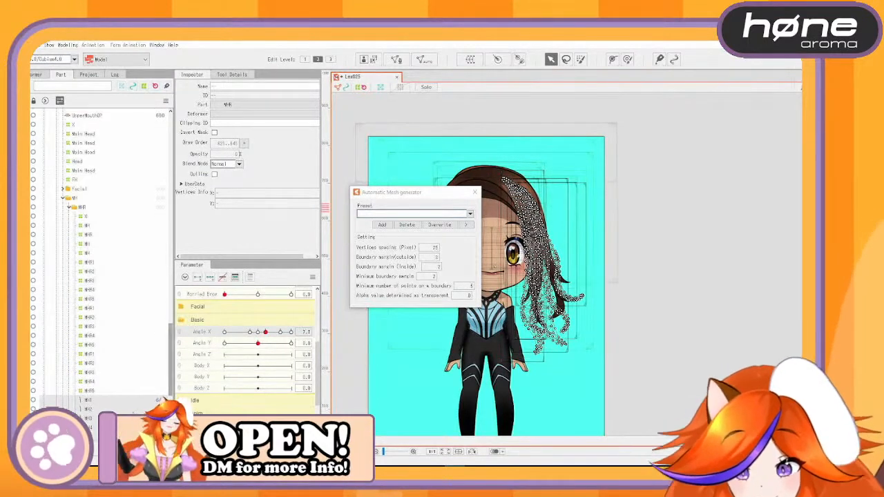
scroll(121, 392, up, 3)
scroll(122, 391, up, 5)
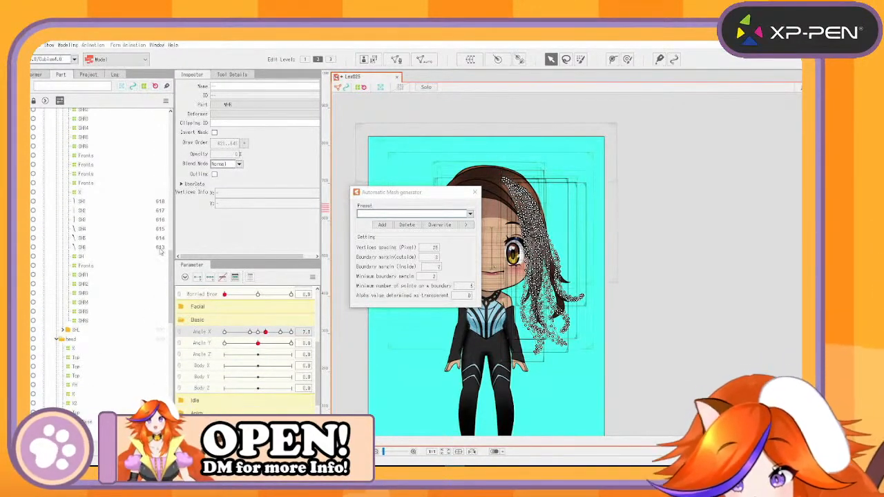
scroll(161, 252, down, 13)
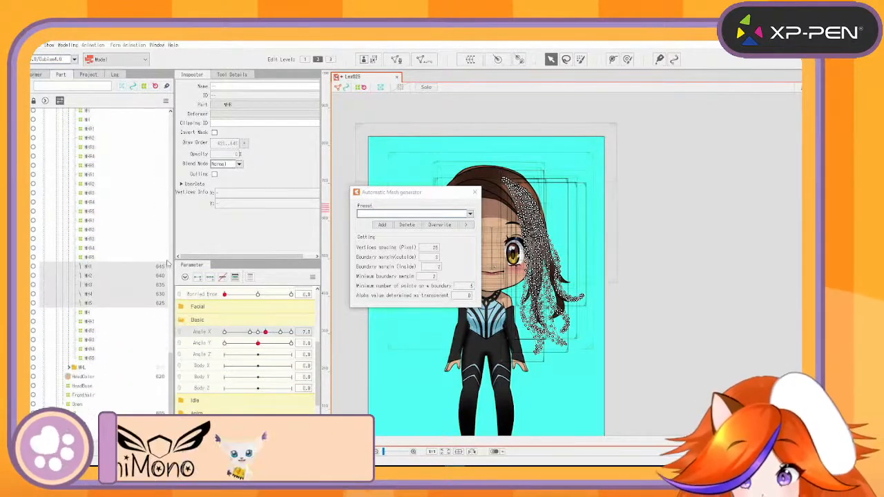
scroll(307, 305, up, 1)
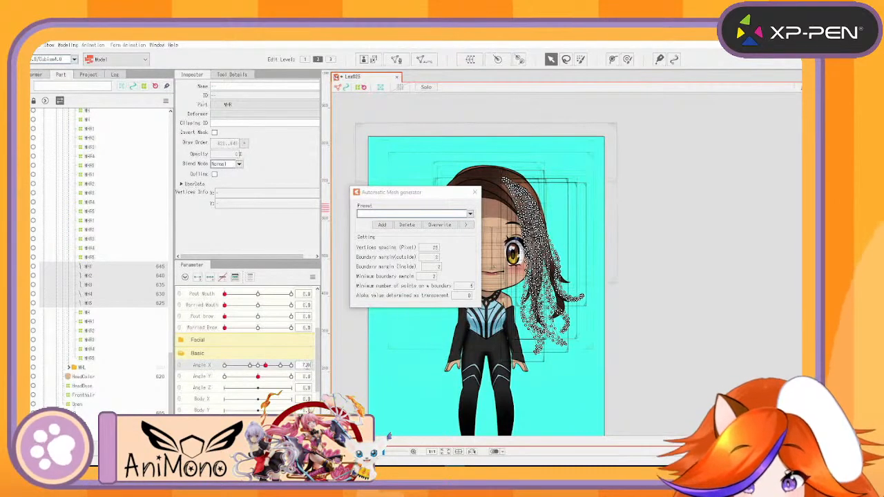
Set Angle X to 7.1 and add a second key there for hair strands MH1 to MH5
drag(310, 366, 299, 367)
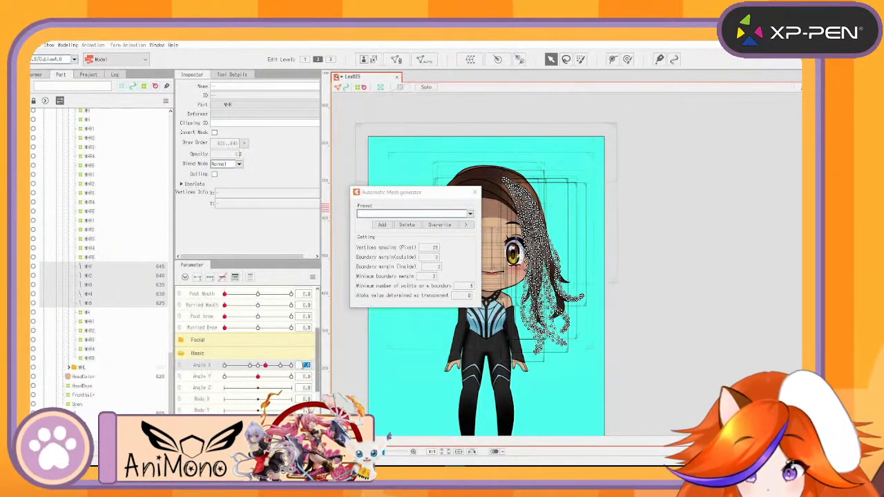
click(266, 366)
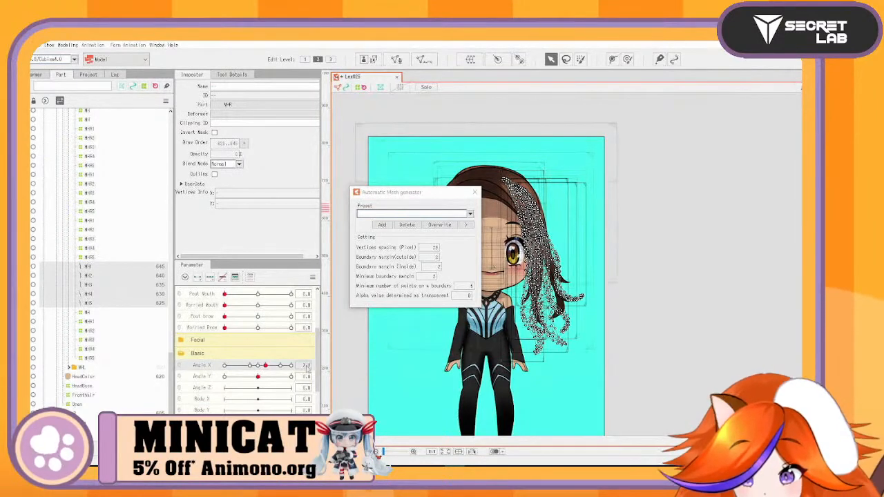
click(266, 365)
click(306, 365)
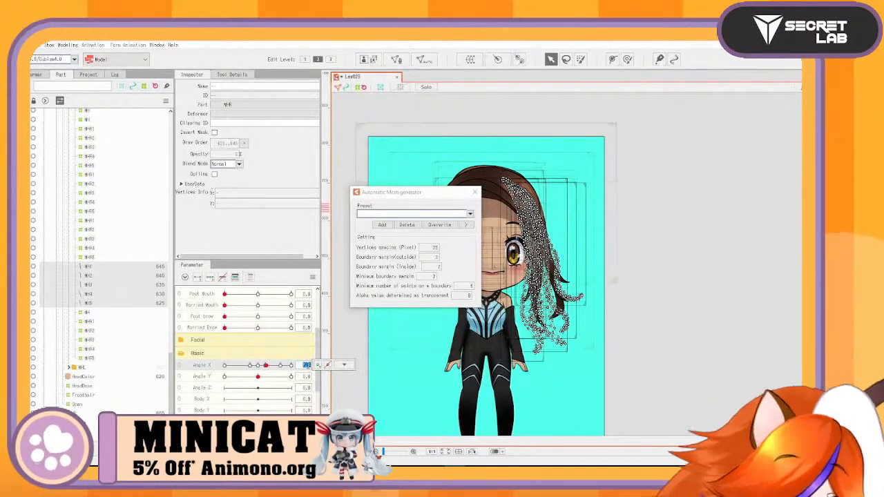
key(Return)
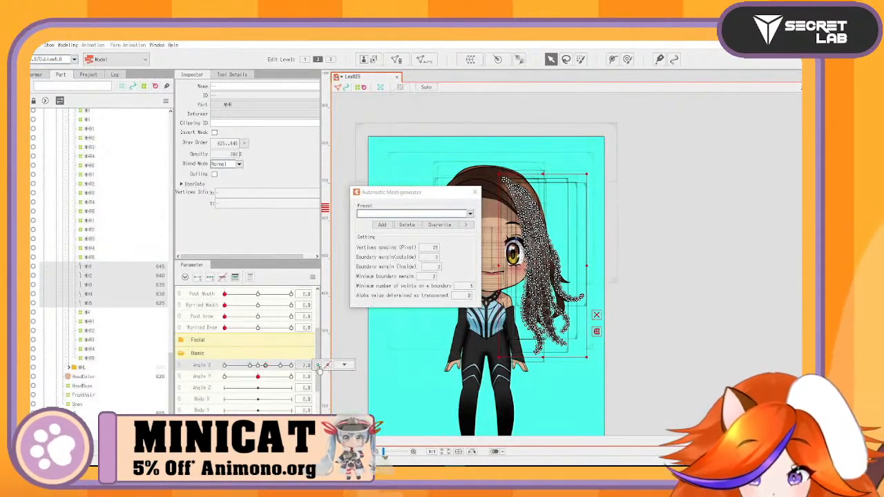
click(307, 365)
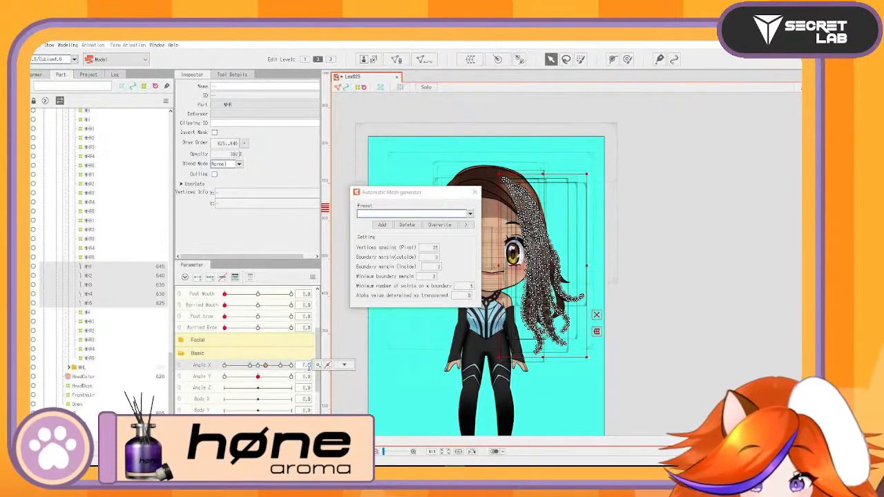
text(7.1)
key(Return)
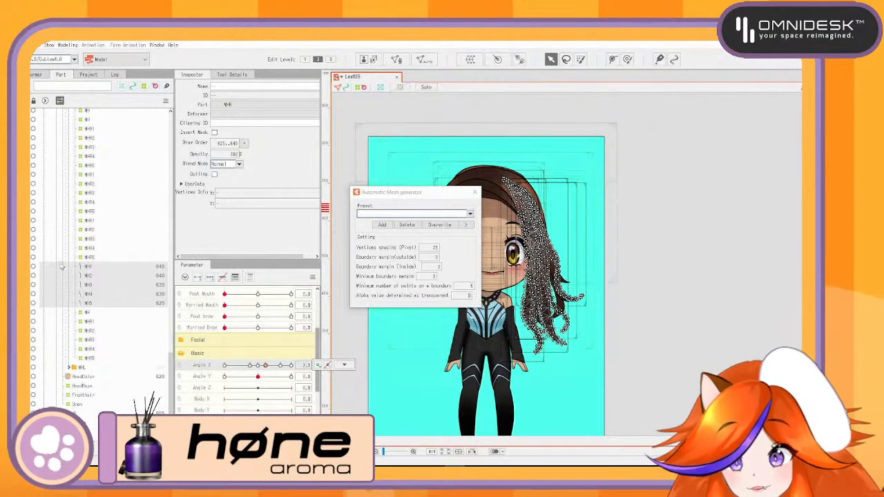
At Angle X 7.1, set the draw order of MH1 to 612 and of MH2 to 611
click(86, 266)
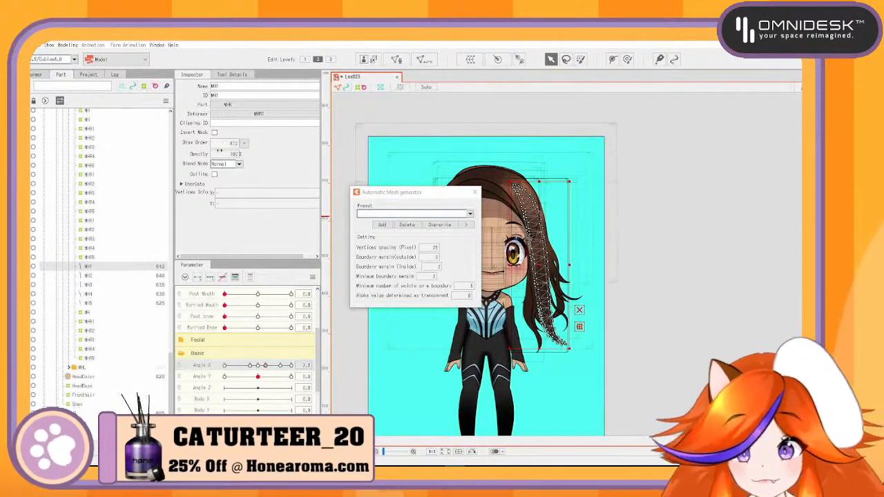
click(110, 275)
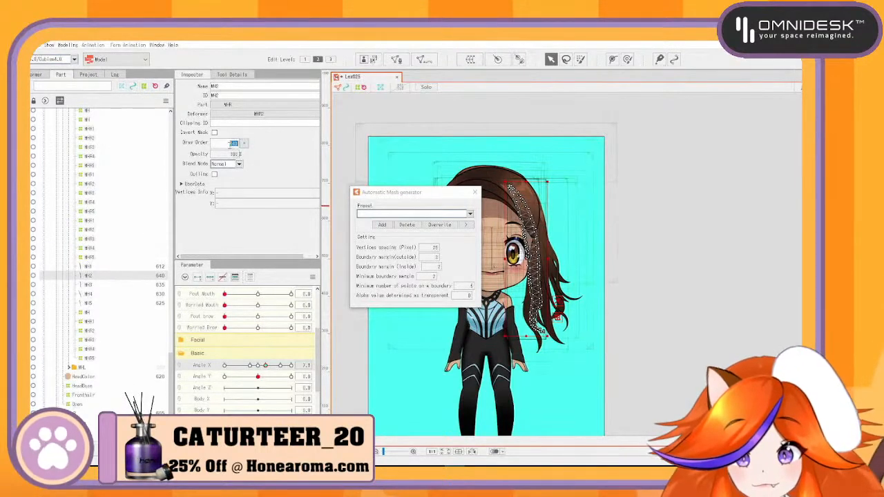
text(611)
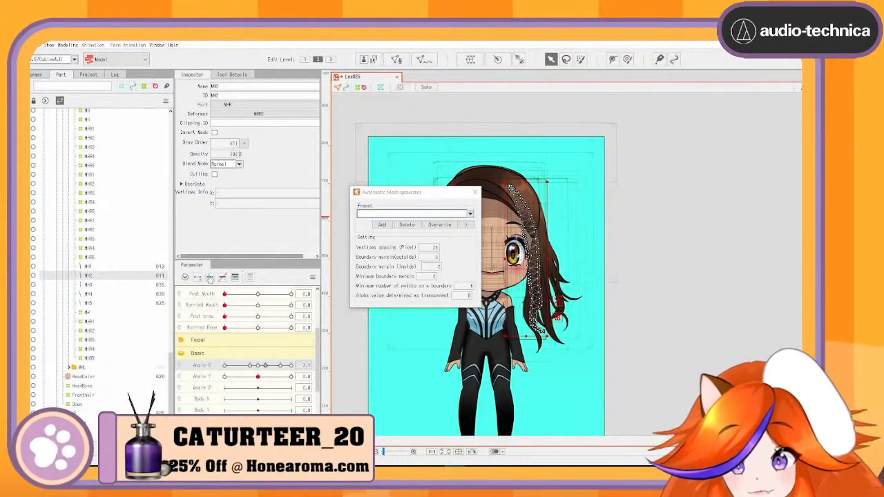
Set the draw order of MH3 to 610, MH4 to 609 and MH5 to 608, then clear the selection
click(160, 285)
double_click(235, 143)
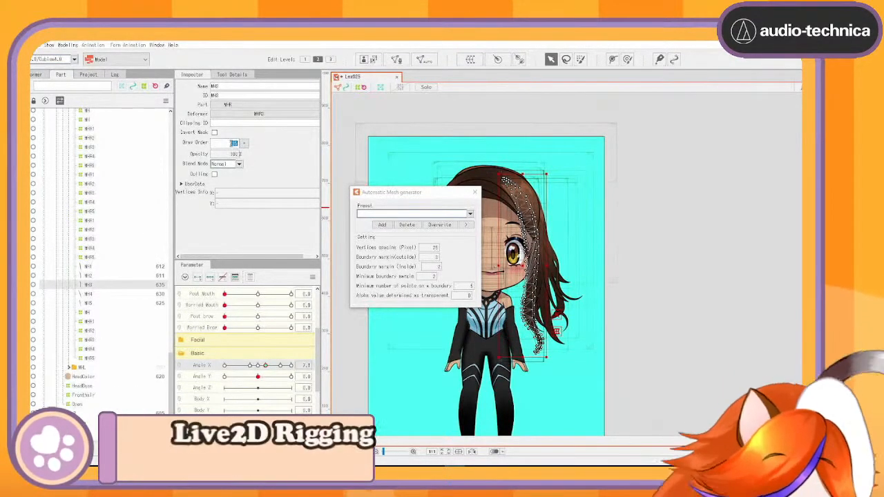
text(610)
key(Return)
click(161, 295)
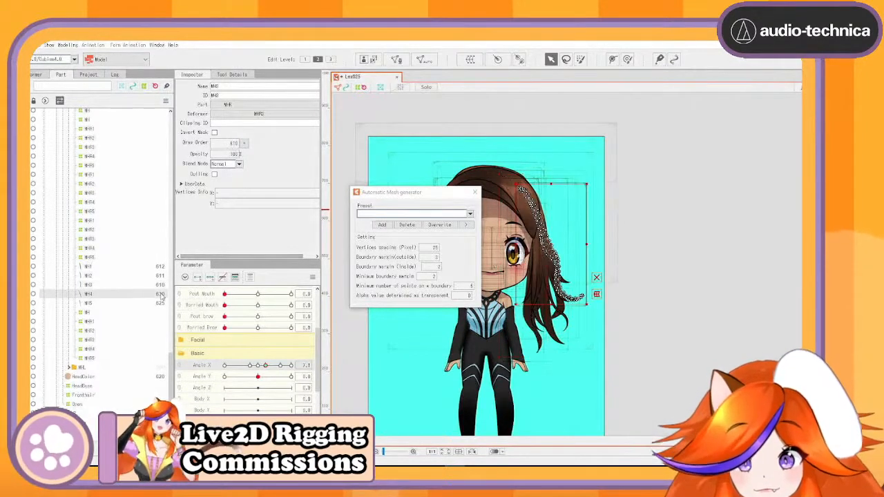
double_click(234, 143)
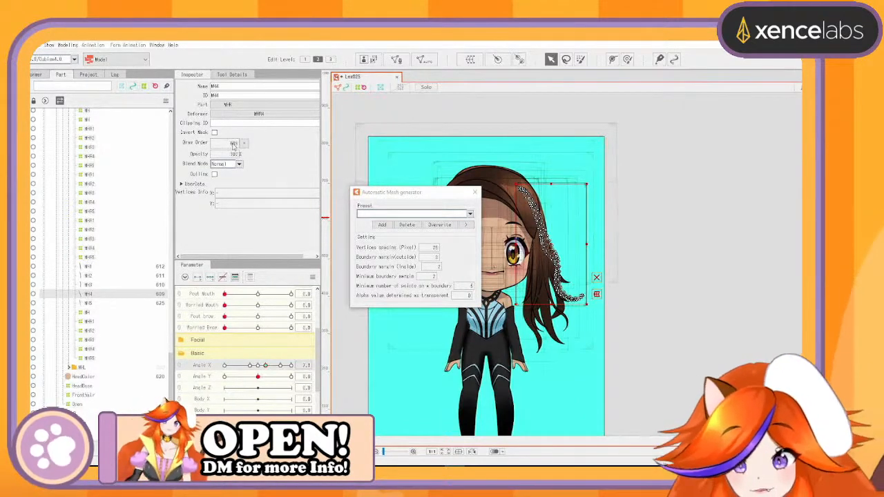
click(163, 305)
double_click(226, 145)
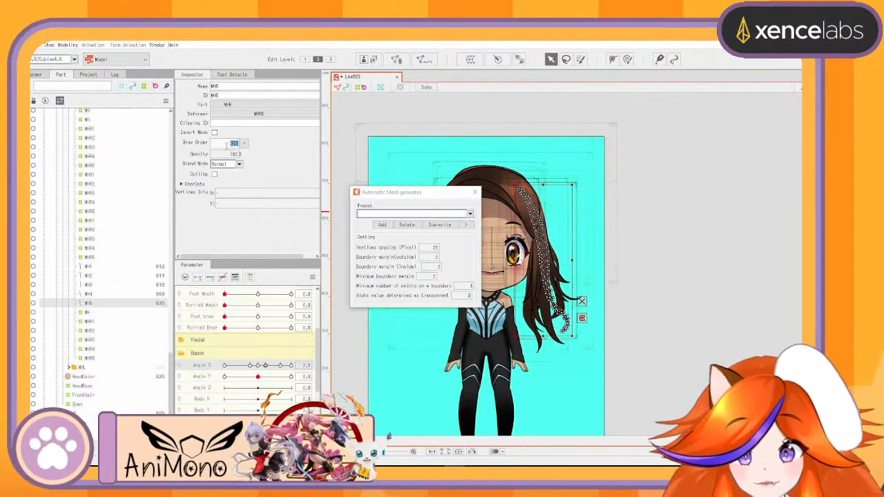
text(608)
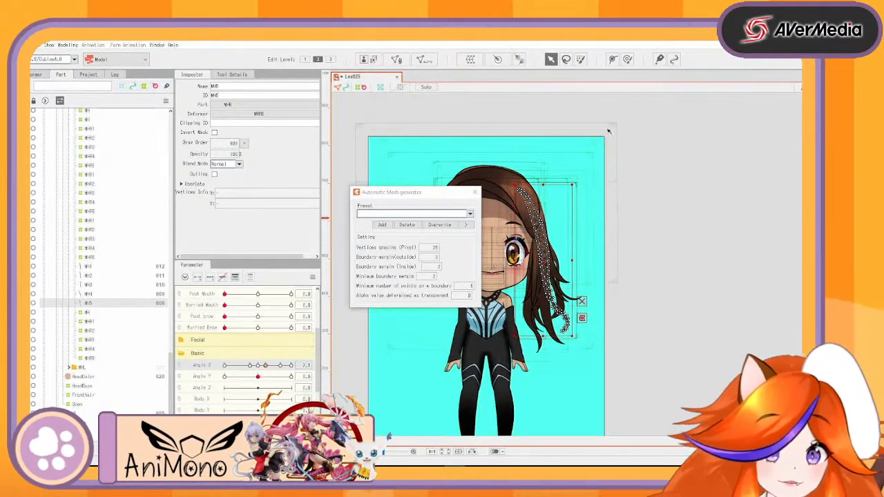
click(609, 131)
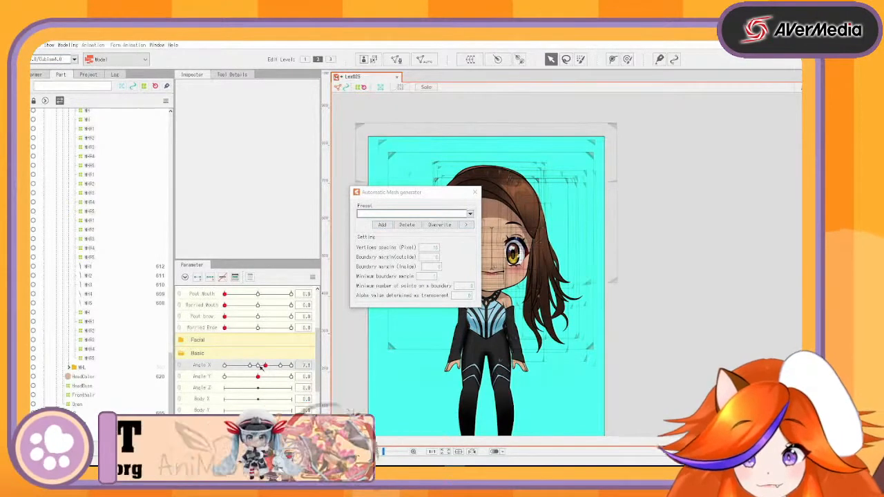
Add keys at both ends of Angle X to hair strands MH1 to MH5 and move Angle X to 30
mouse_move(265, 364)
mouse_down()
mouse_move(293, 367)
mouse_move(261, 370)
mouse_up()
click(124, 275)
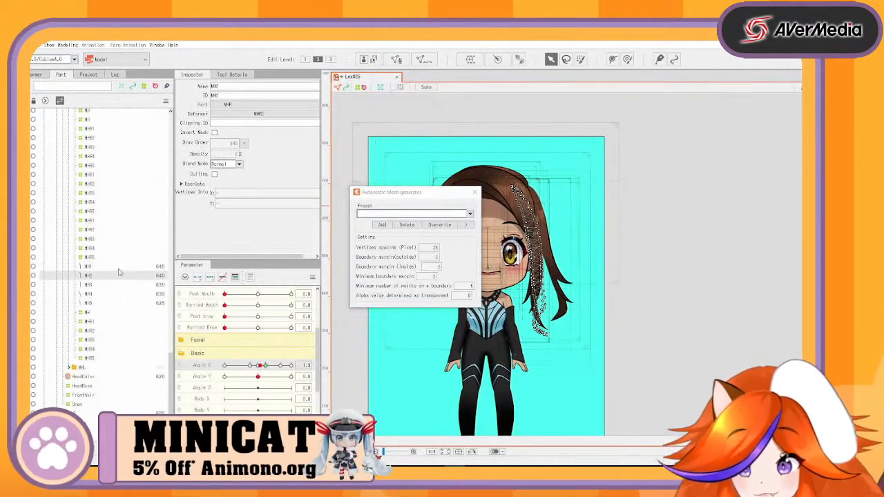
click(118, 266)
shift+click(114, 304)
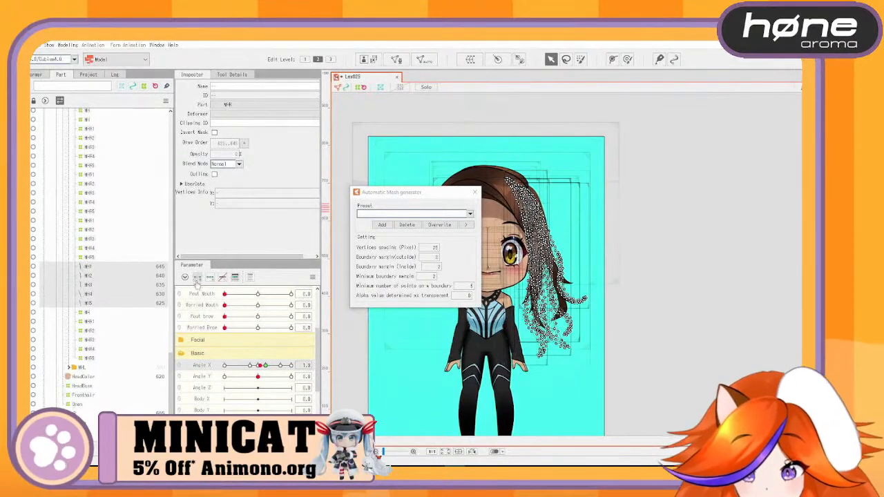
drag(262, 367, 315, 373)
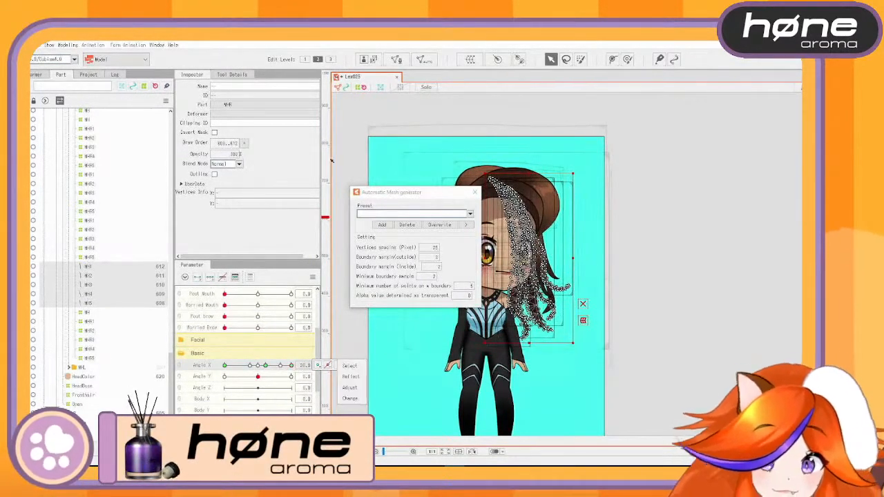
Return to the deformer hierarchy, close the automatic mesh generator, and preview the deselected hair by sweeping Angle X
click(36, 75)
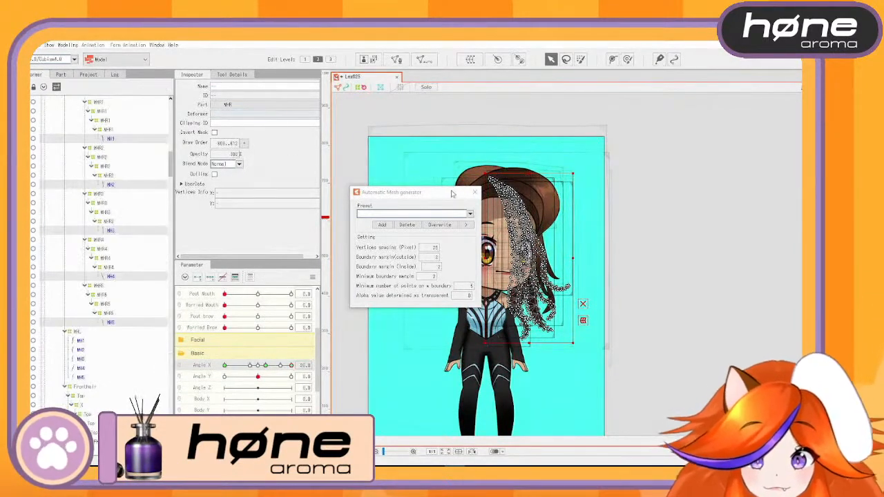
click(475, 193)
click(714, 182)
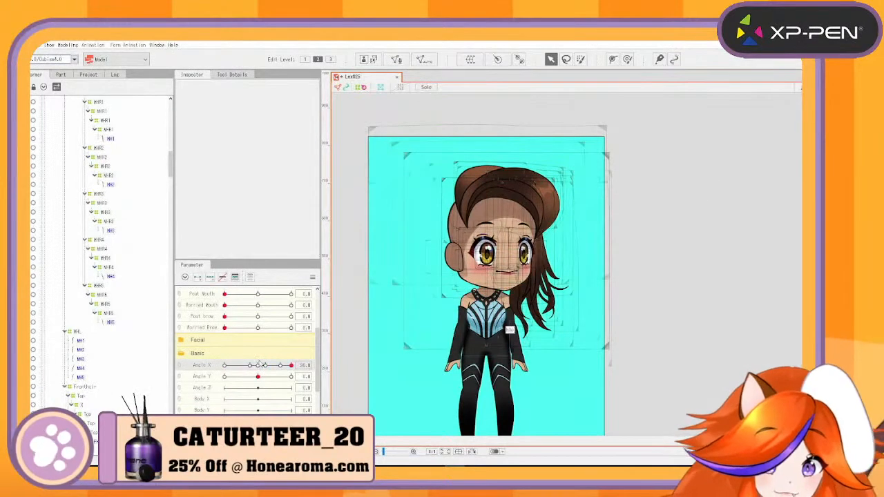
drag(291, 365, 308, 384)
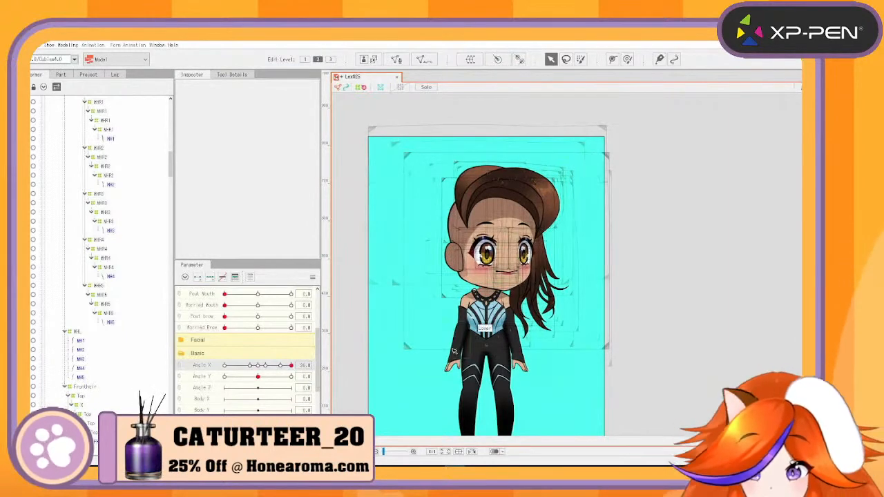
Select the upper arm mesh beside the hair and locate it in the parts list to check its draw order
scroll(498, 342, up, 4)
scroll(498, 341, up, 2)
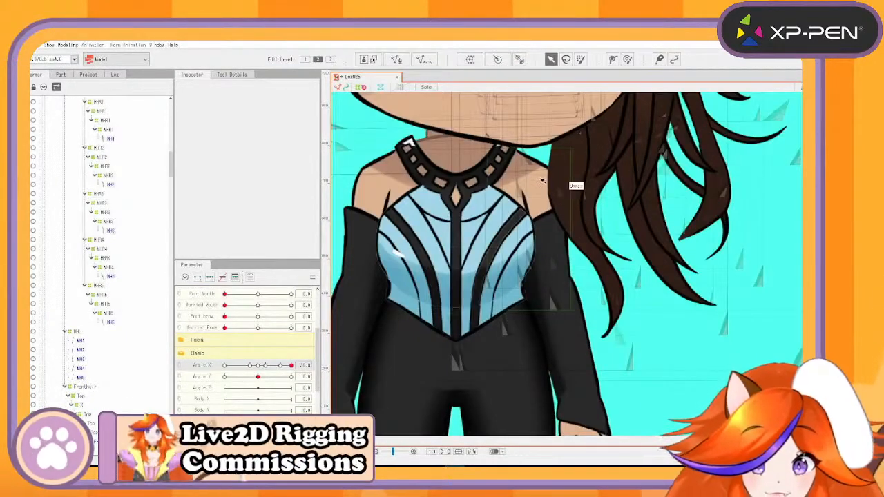
click(542, 181)
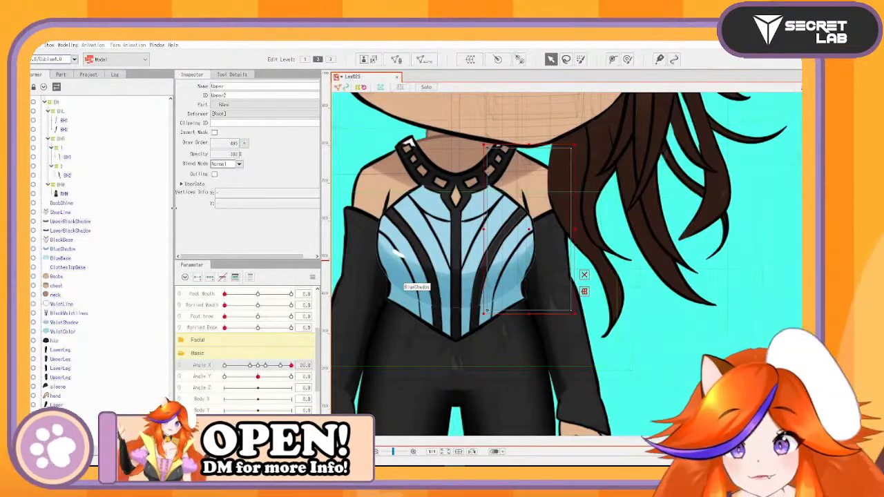
click(62, 75)
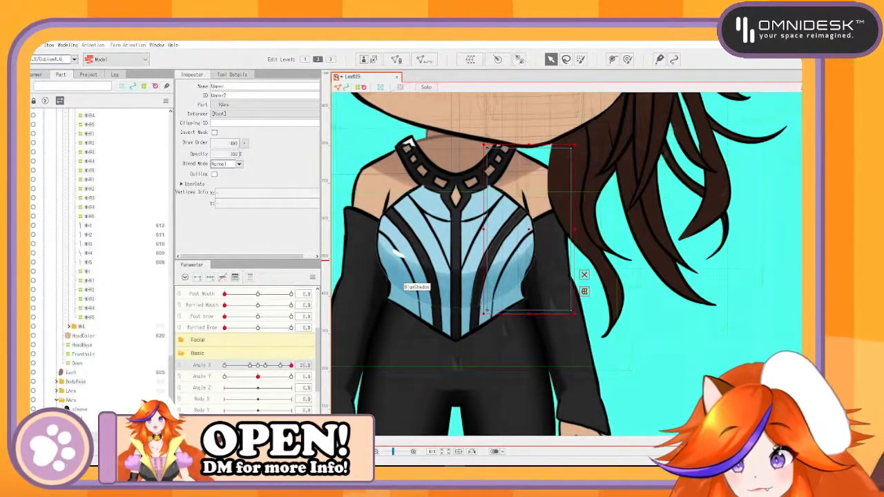
Select hair strands MH1 to MH5 in the parts list and set Angle X to 7.1
click(103, 226)
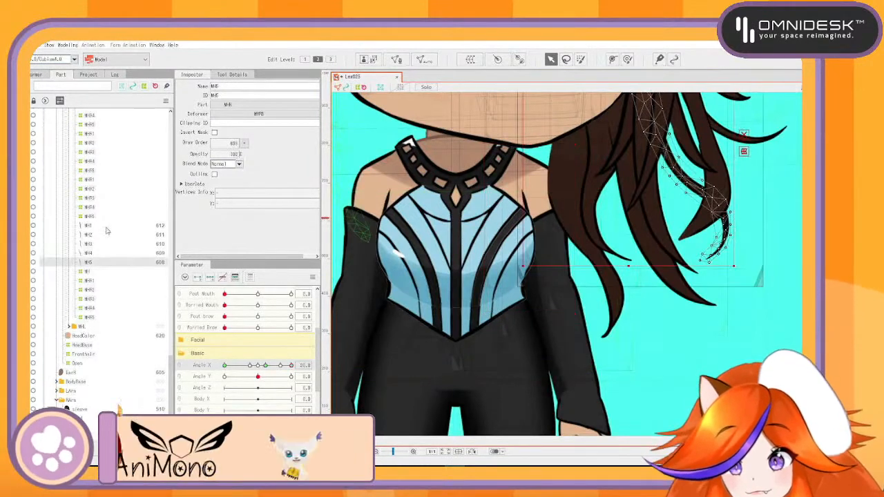
click(268, 366)
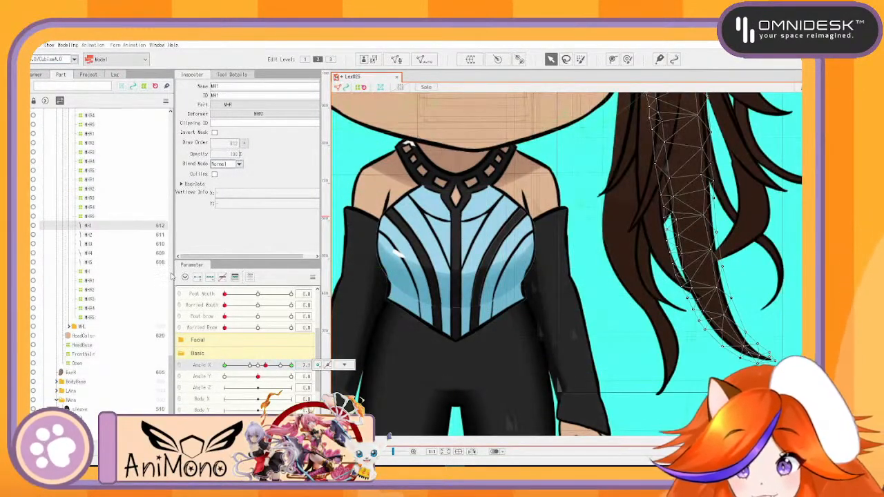
click(103, 235)
shift+click(100, 228)
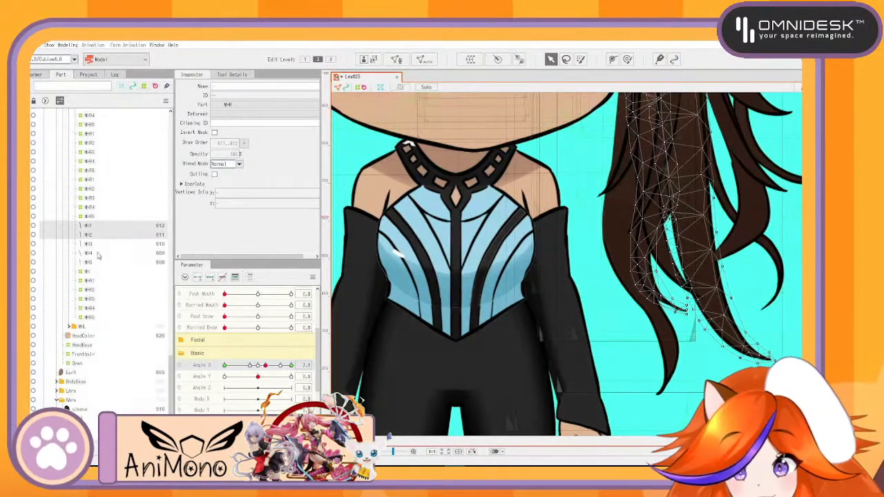
click(99, 263)
shift+click(97, 229)
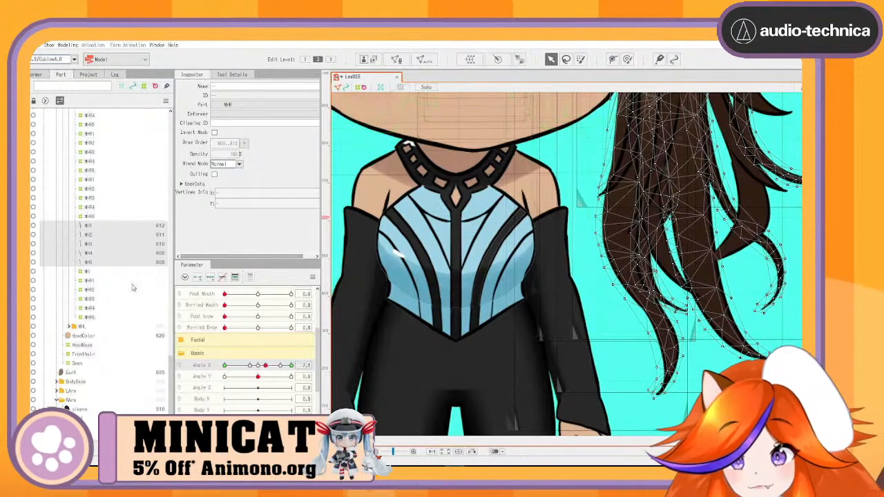
click(307, 365)
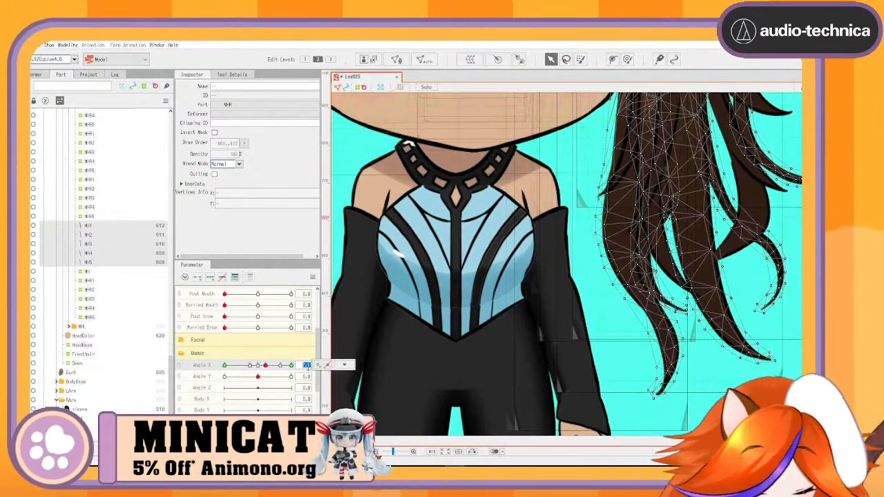
text(7.1)
key(Return)
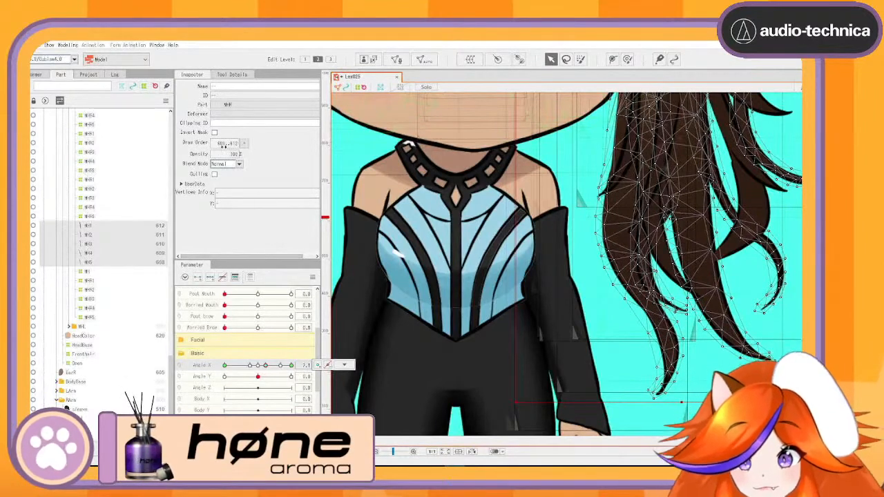
scroll(97, 413, down, 2)
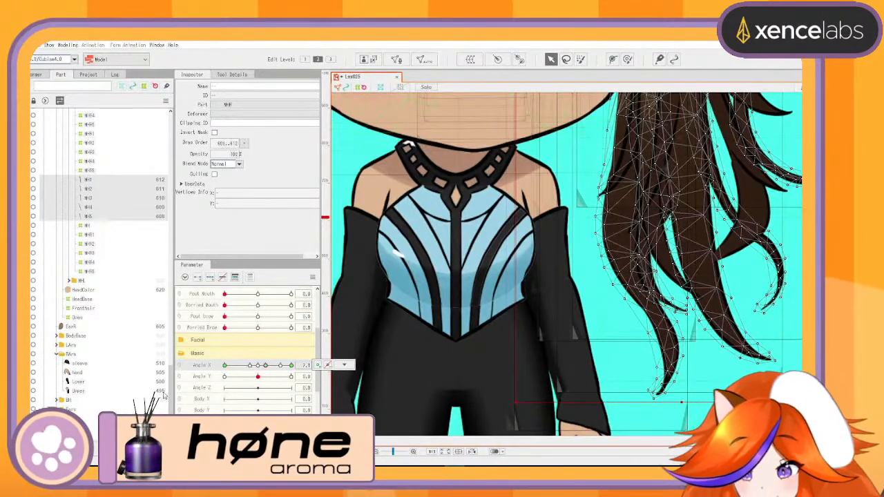
click(233, 143)
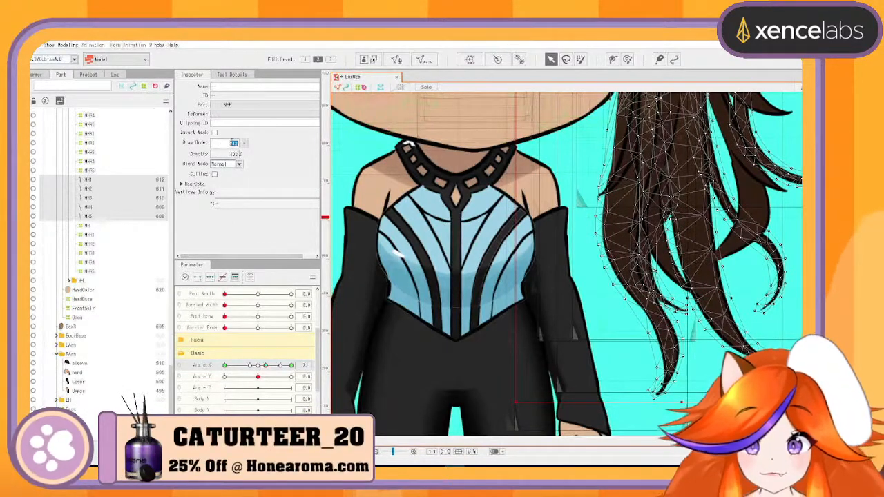
click(149, 184)
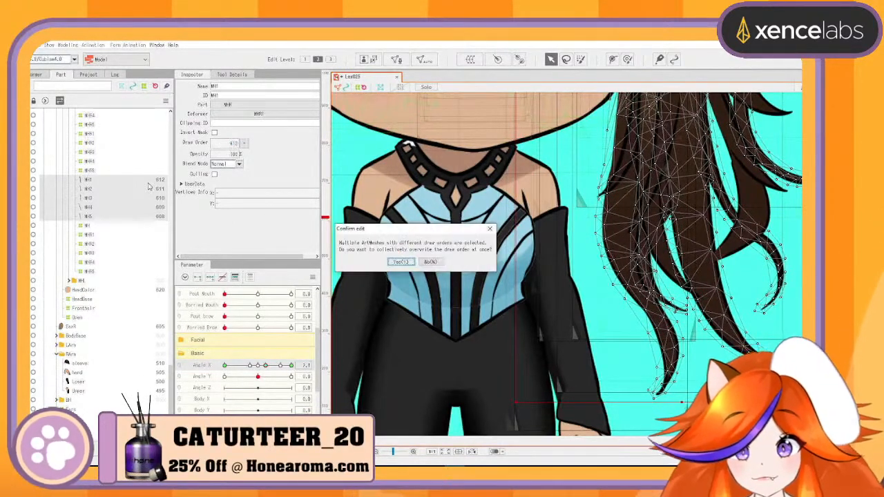
click(432, 262)
At Angle X 7.1, set the draw order of MH1 to 494 and of MH2 to 493
click(138, 181)
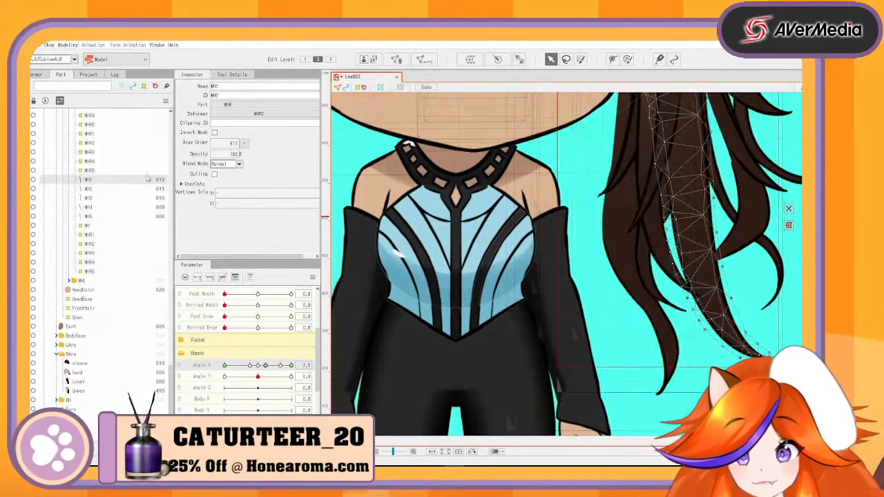
text(494)
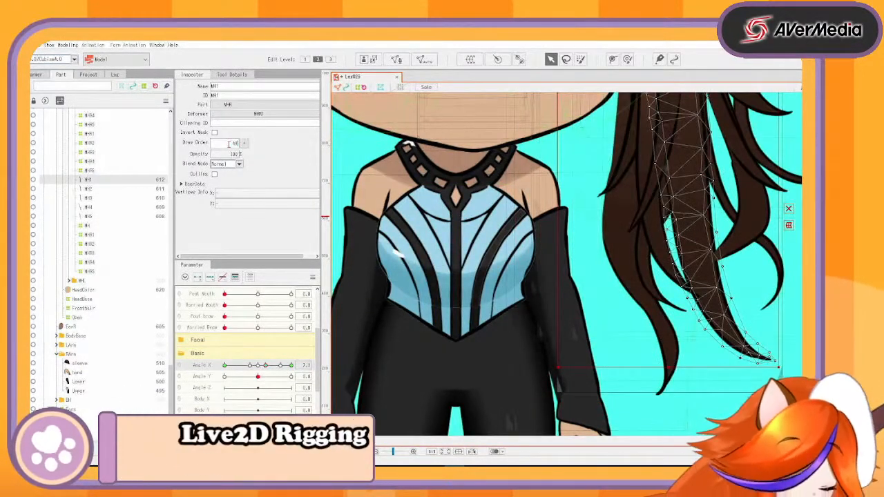
key(Return)
click(158, 188)
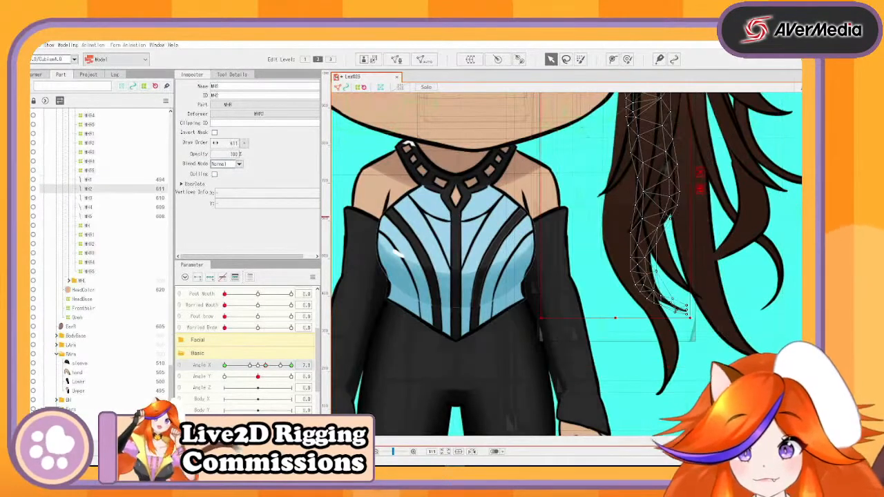
double_click(233, 145)
text(495)
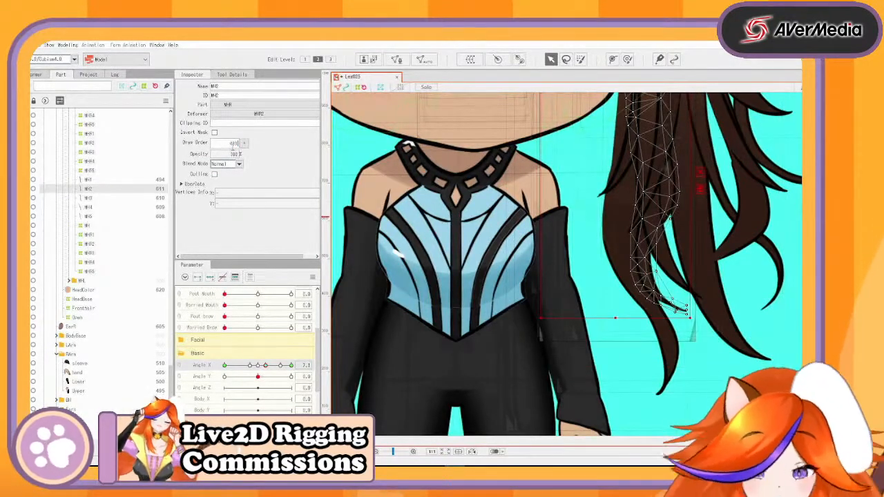
text(3)
key(Return)
Set the draw order of MH3 to 492, MH4 to 491 and MH5 to 490
click(160, 198)
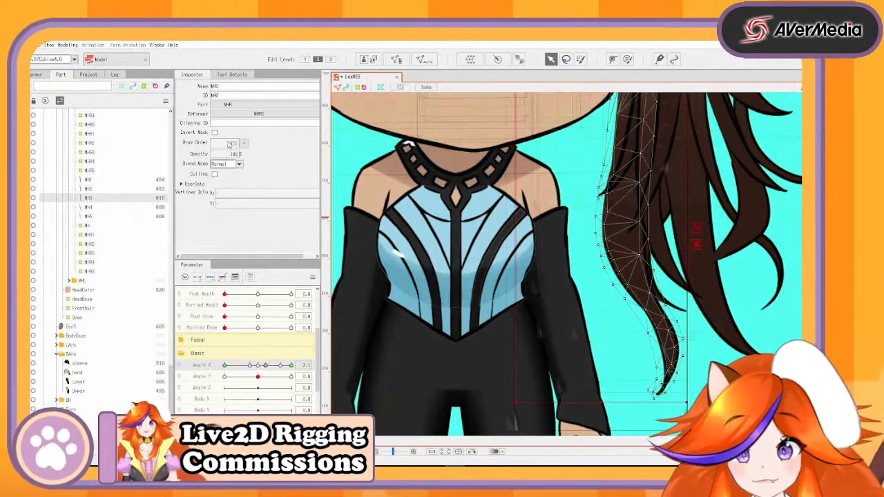
double_click(232, 143)
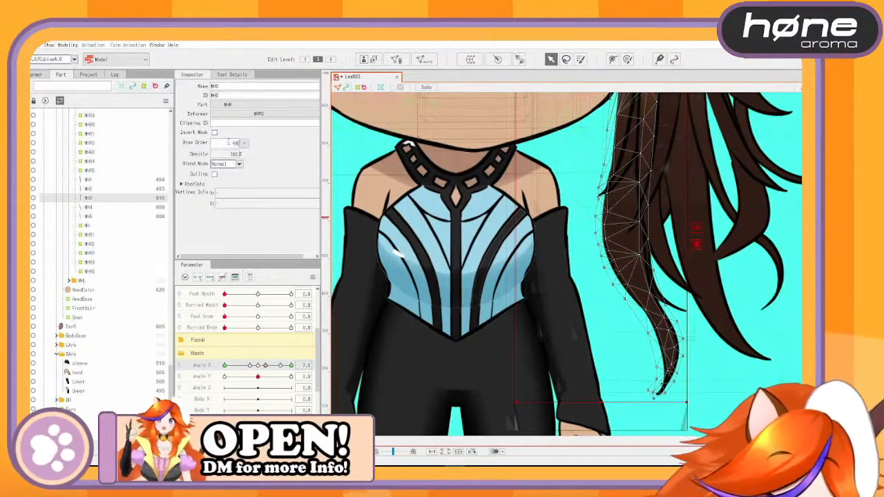
click(148, 208)
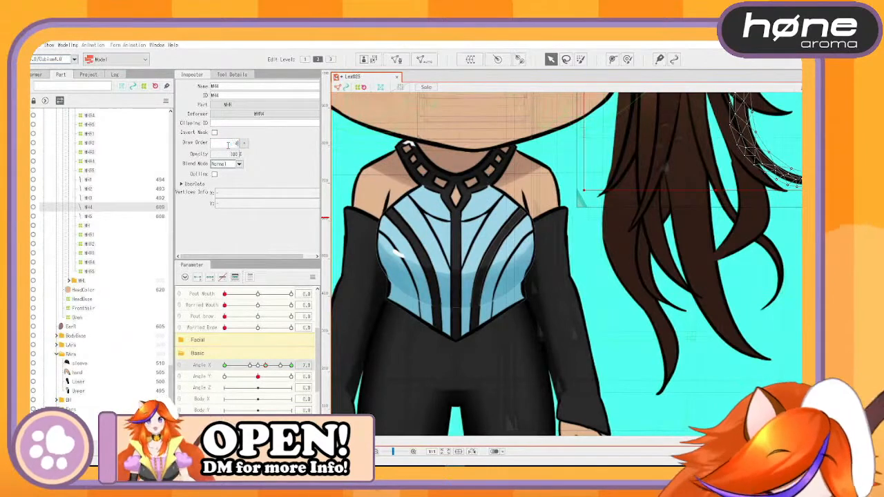
key(Return)
click(162, 216)
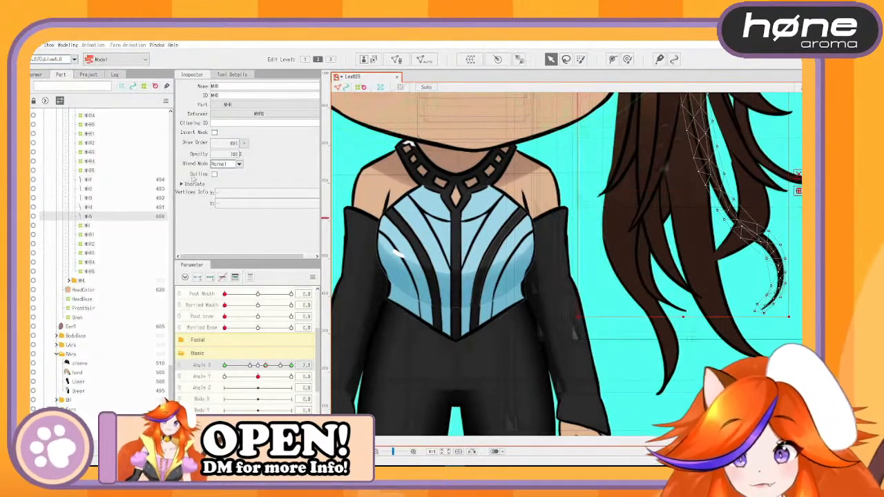
double_click(233, 143)
text(4)
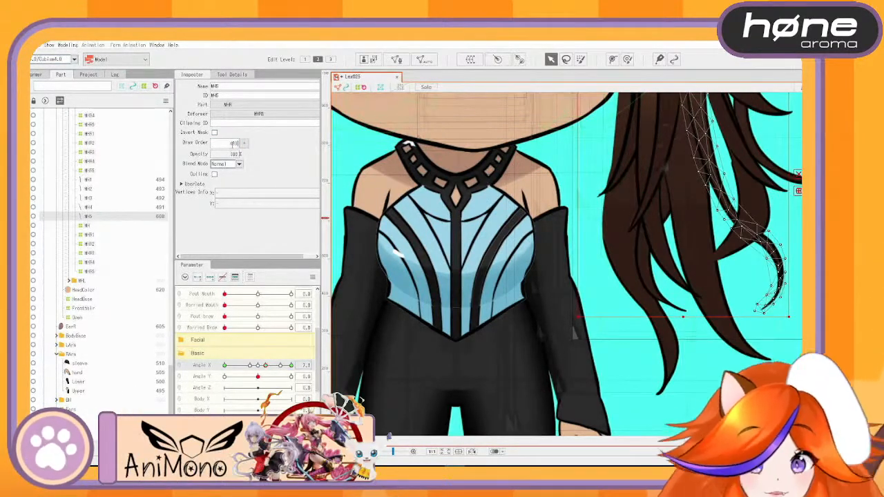
text(90)
key(Return)
Select MH1 to MH5, move Angle X to 30, and delete and re-add their key there
click(141, 183)
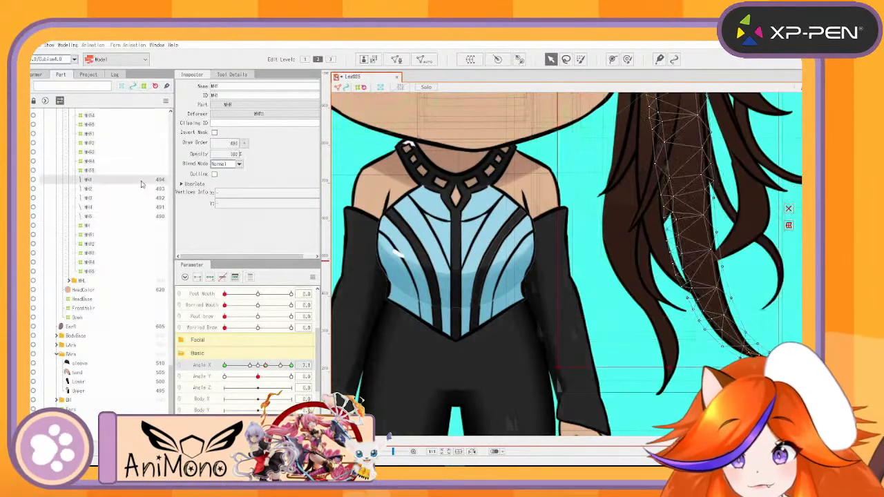
shift+click(131, 218)
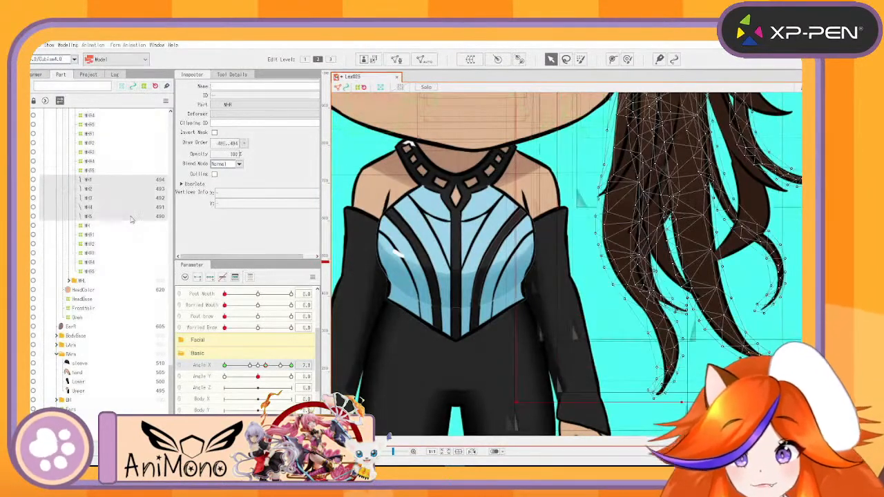
click(291, 366)
click(328, 366)
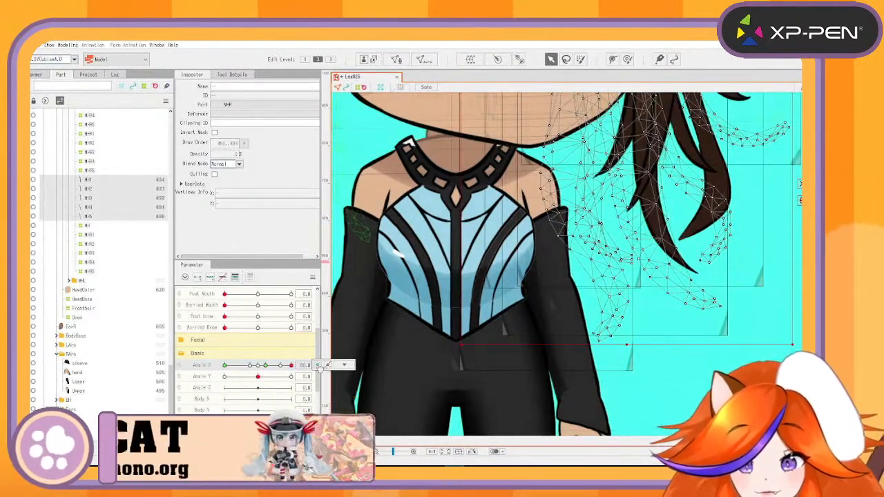
click(319, 366)
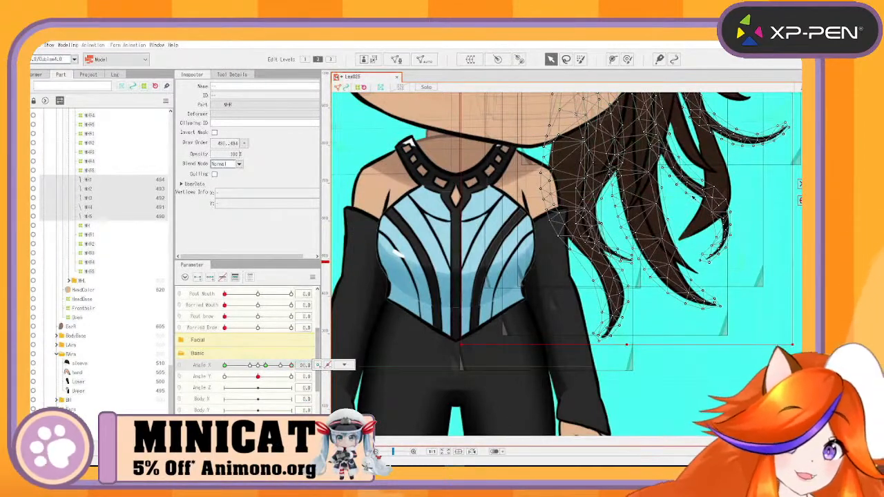
Deselect the hair and sweep Angle X from 30 through negative values and back to 0 to check the strand layering
click(721, 351)
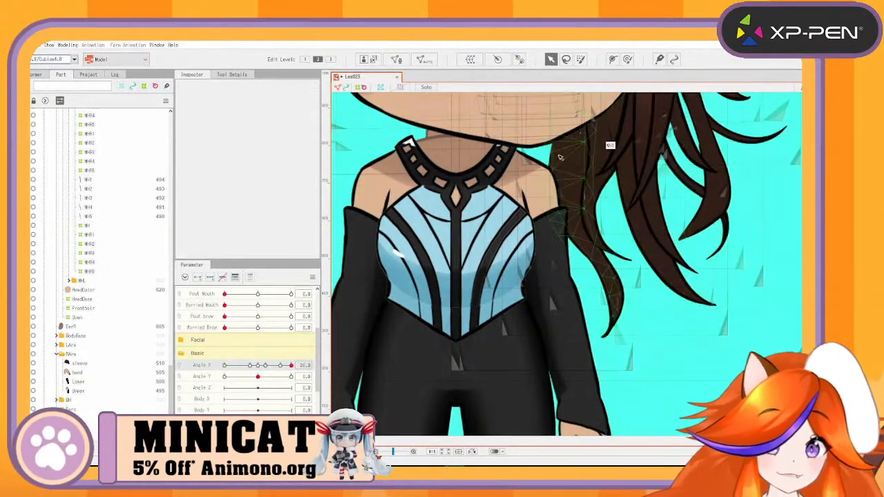
scroll(562, 207, down, 3)
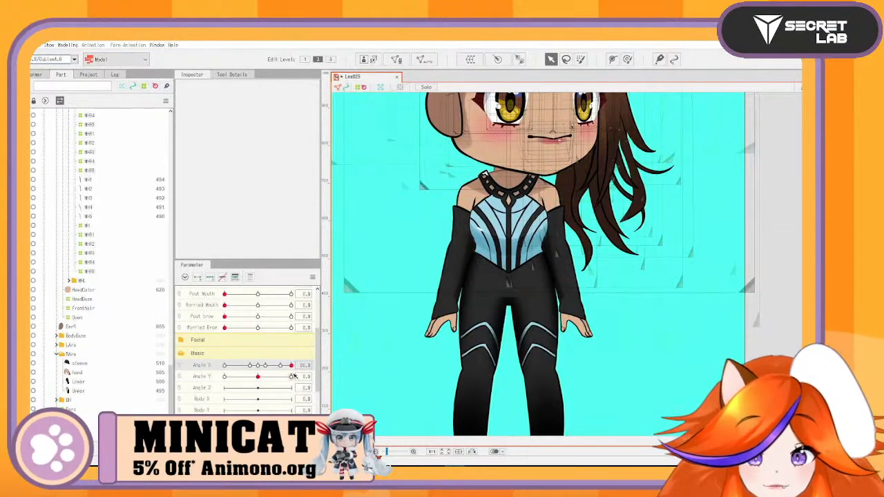
drag(287, 366, 256, 379)
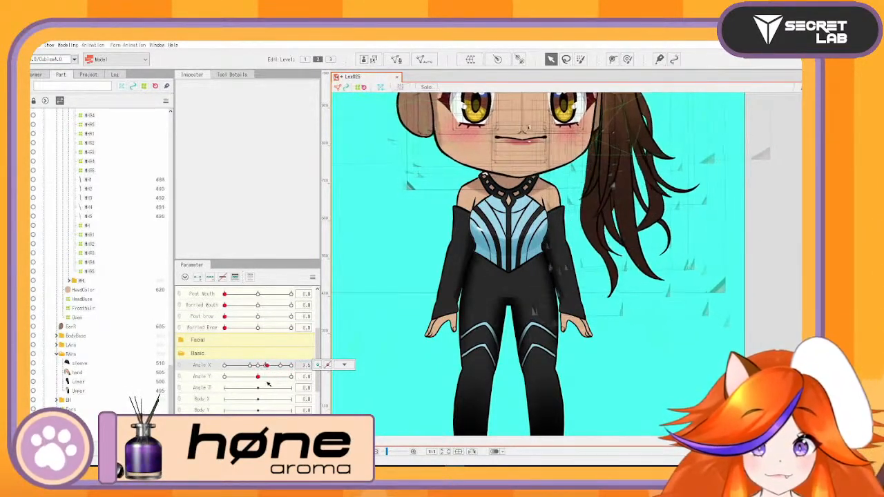
drag(268, 384, 257, 385)
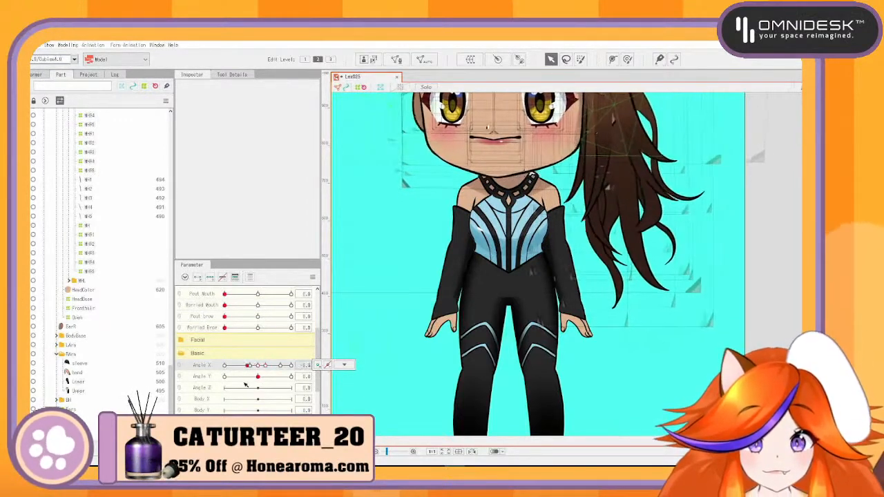
drag(245, 384, 261, 370)
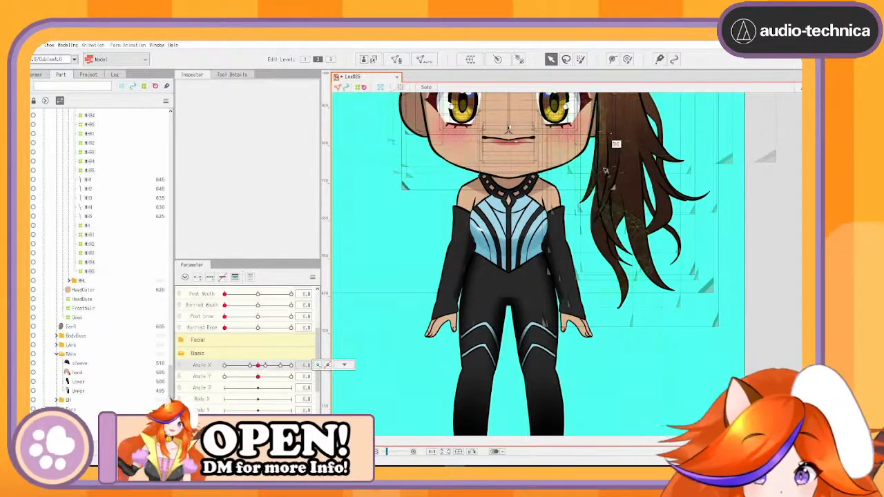
Inspect the area where the hair overlaps the cheek and ear, comparing the draw orders of MH1 and EarR
scroll(582, 328, up, 5)
drag(583, 329, 581, 342)
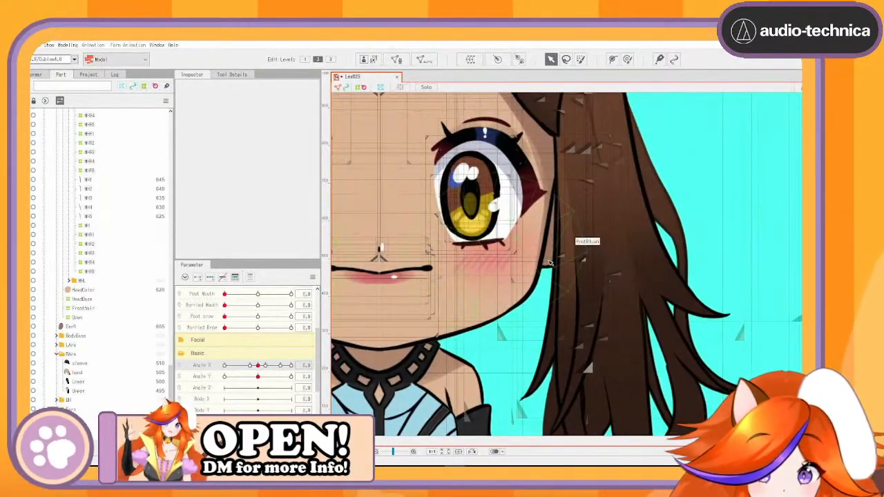
click(551, 263)
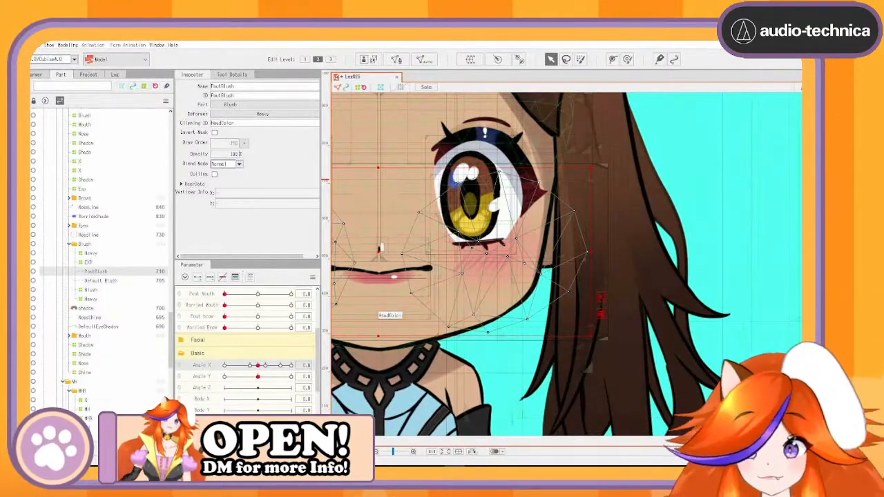
mouse_move(258, 365)
mouse_down()
mouse_move(244, 366)
mouse_move(261, 373)
mouse_move(257, 366)
mouse_up()
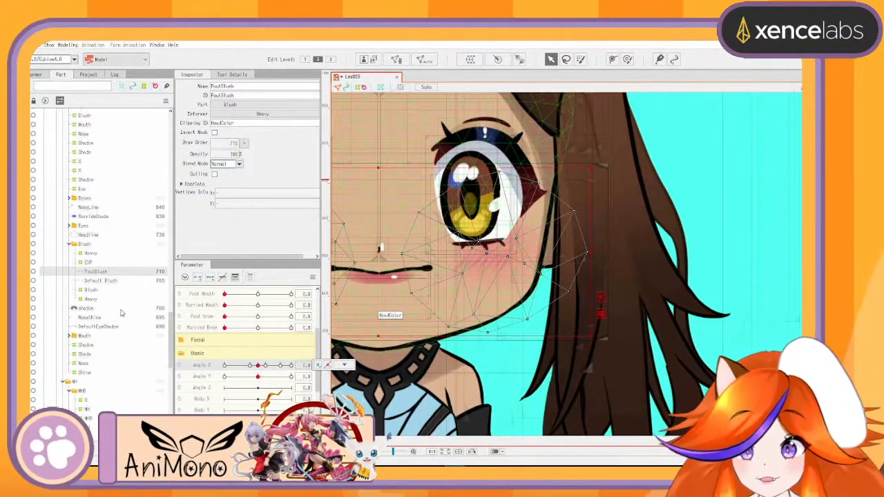
scroll(120, 313, down, 2)
scroll(120, 313, down, 5)
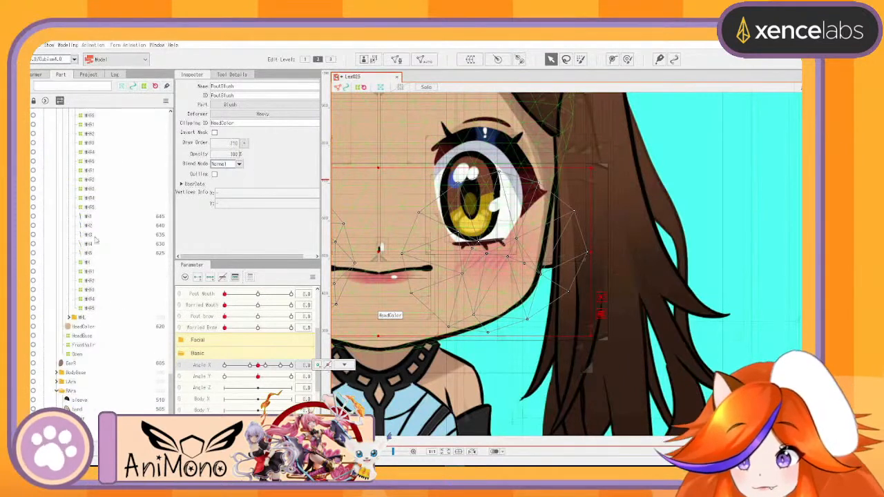
click(114, 218)
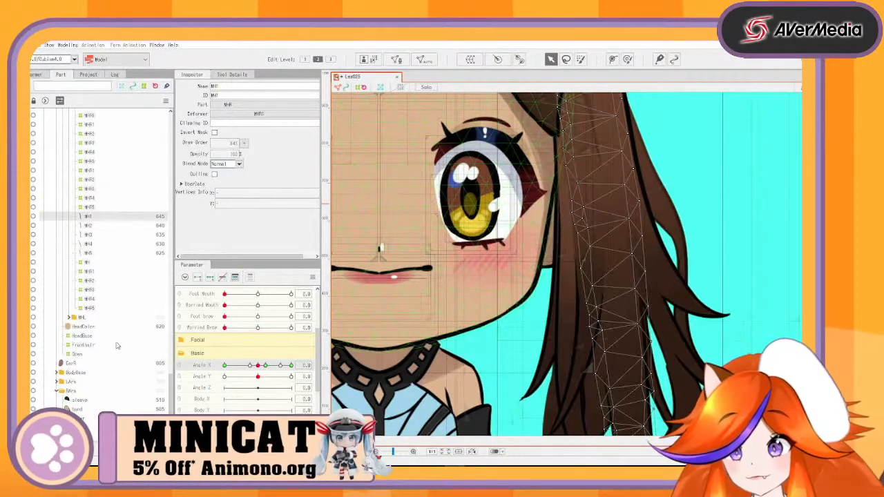
click(99, 364)
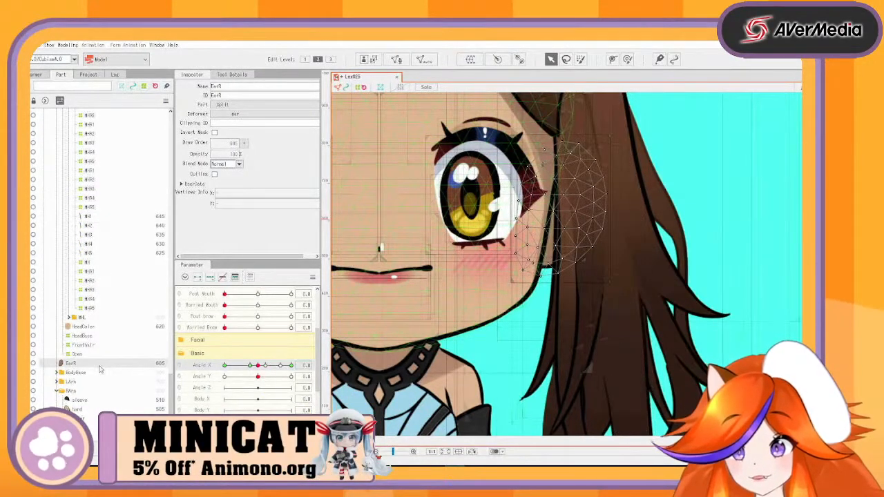
Set Angle X to 7.0 and give hair strand MH1 a draw order of 604 there
click(93, 218)
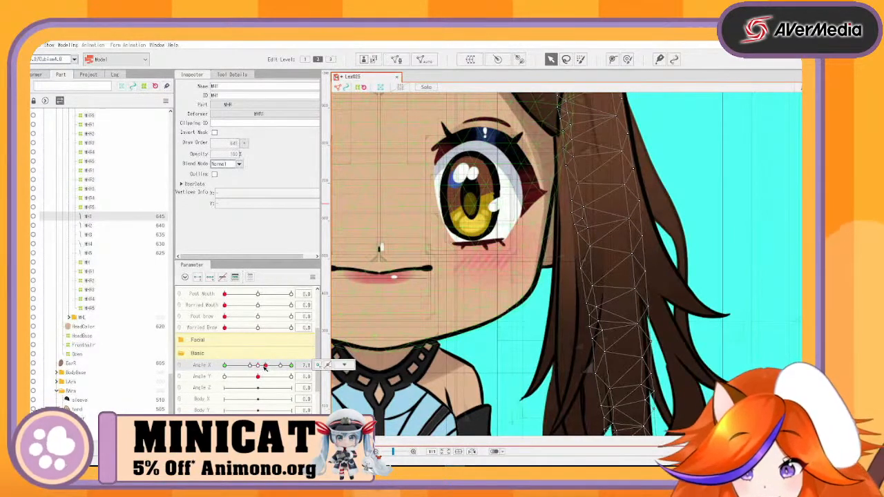
click(266, 365)
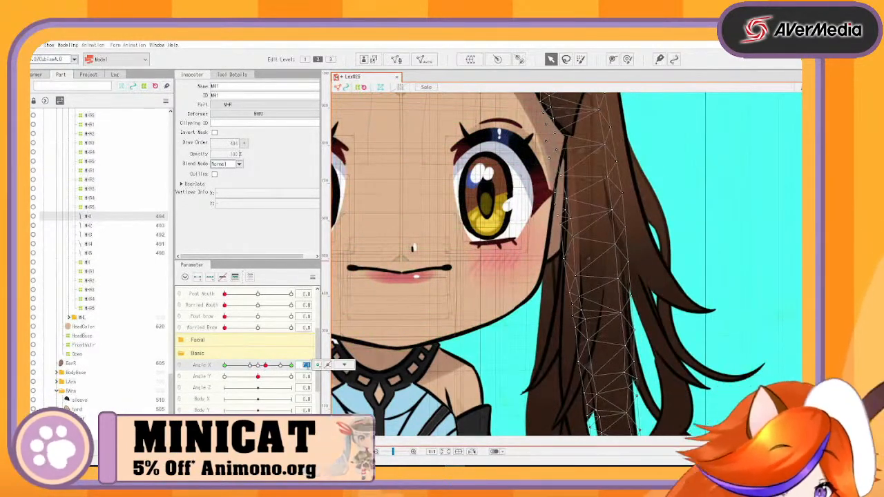
text(7)
key(Return)
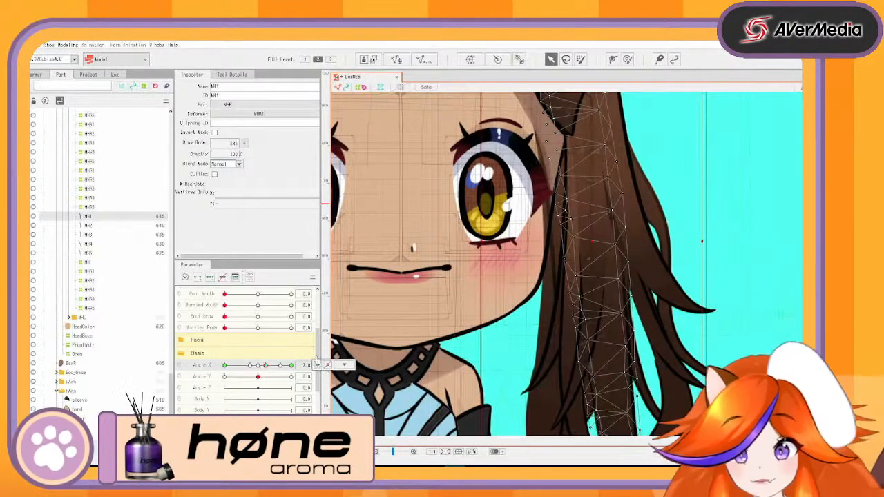
double_click(230, 144)
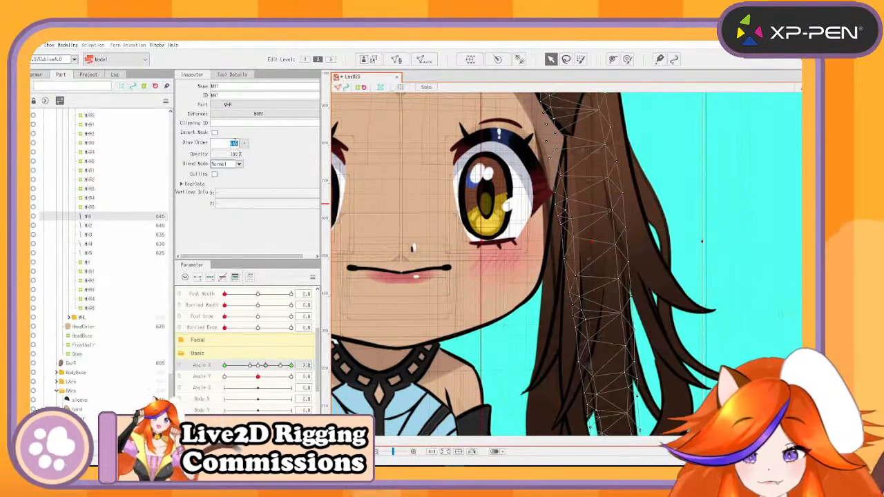
text(606)
key(Return)
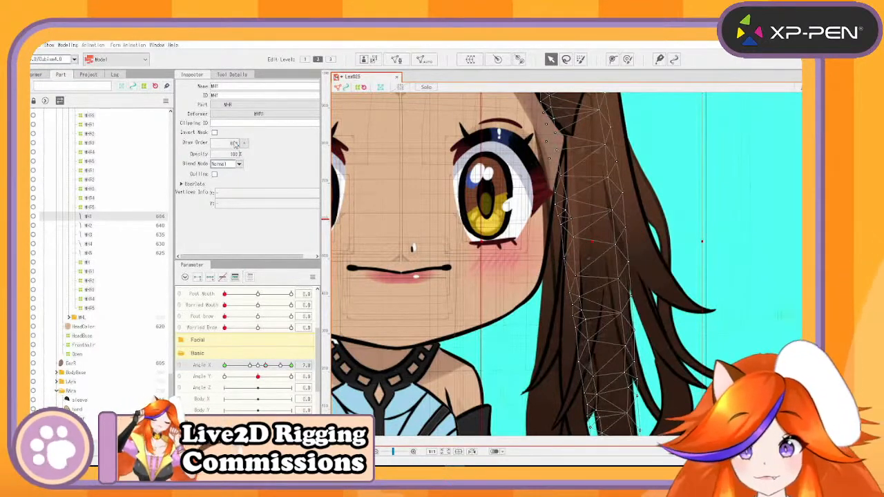
At Angle X 7.0, set the draw order of MH2 to 603 and of MH3 to 602
click(163, 226)
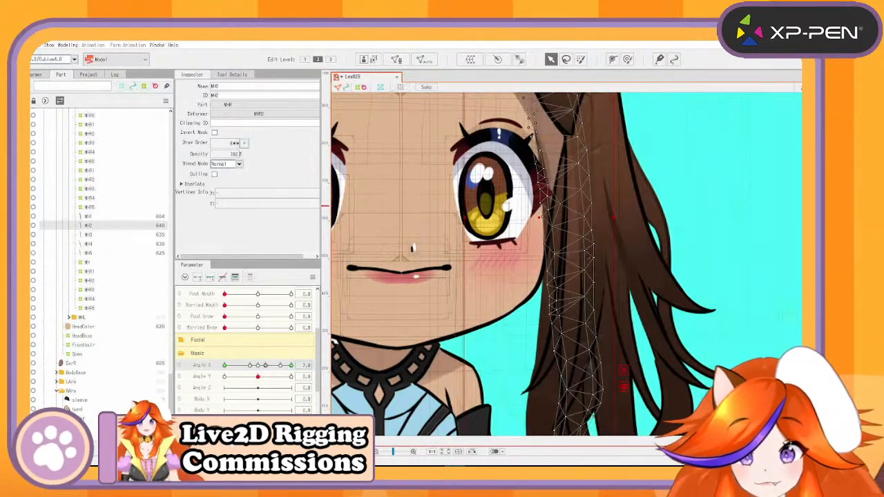
click(235, 143)
text(6)
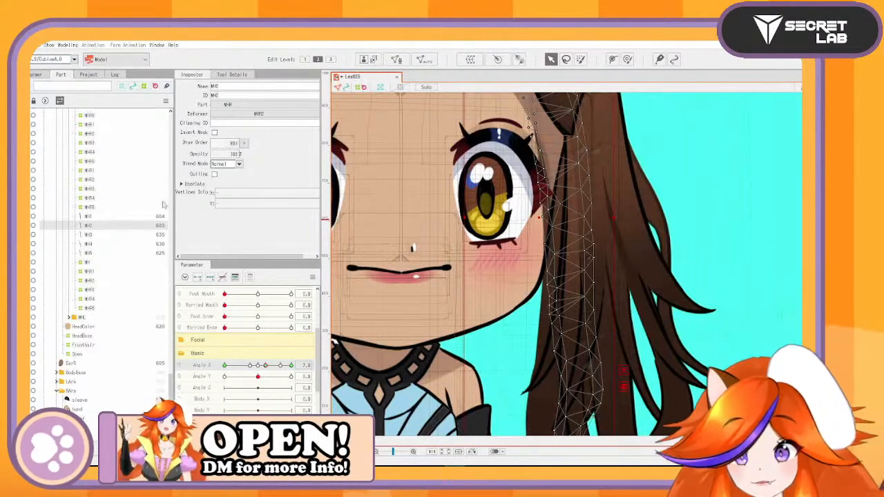
click(152, 235)
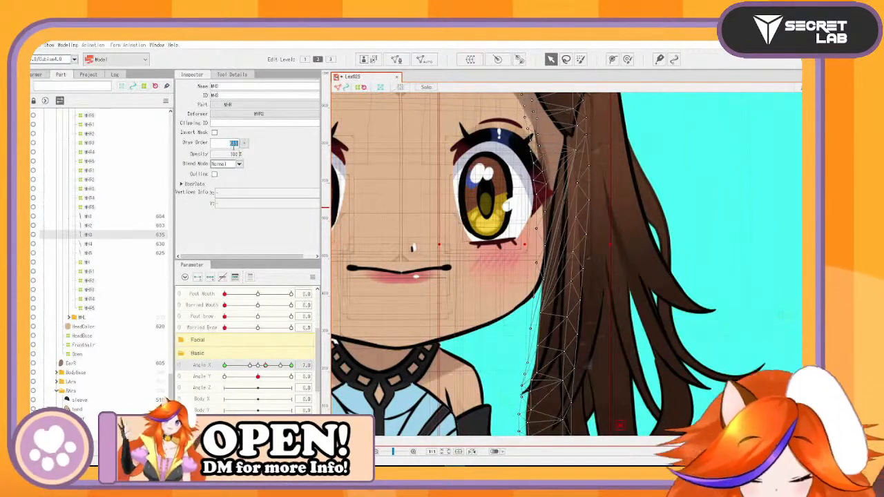
key(Return)
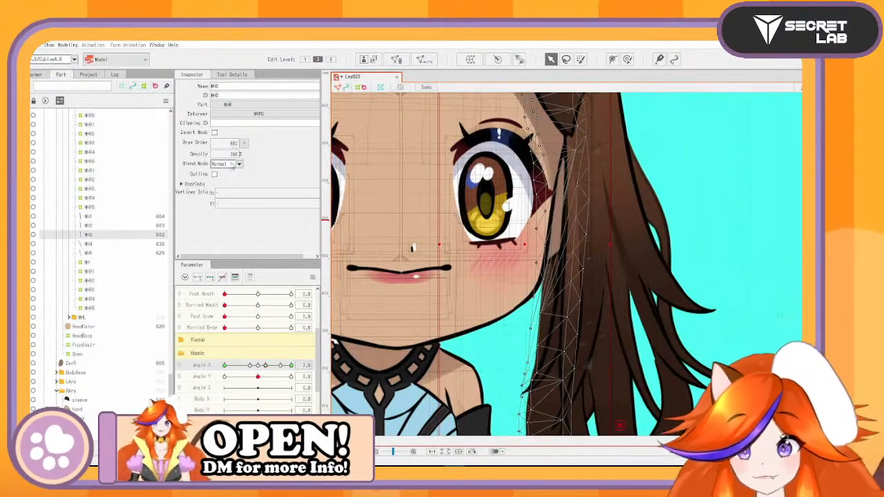
Set the draw order of MH4 to 601 and of MH5 to 600 at Angle X 7.0
click(158, 245)
click(234, 143)
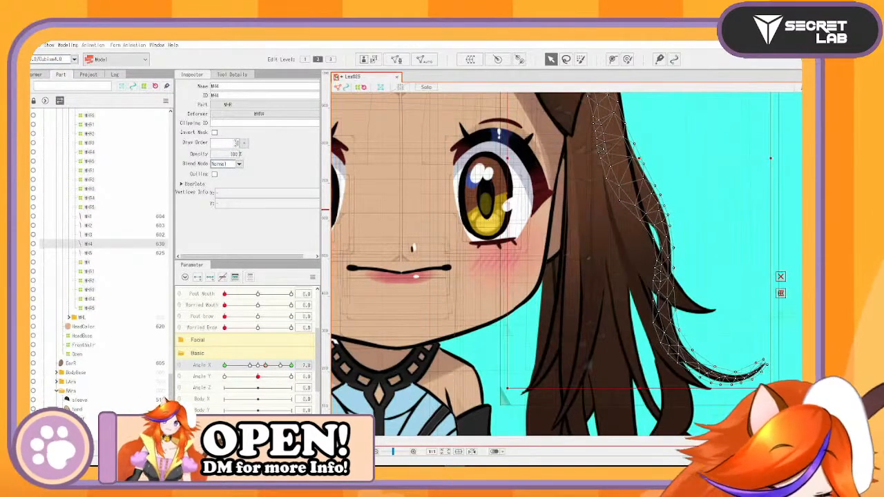
text(601)
click(160, 253)
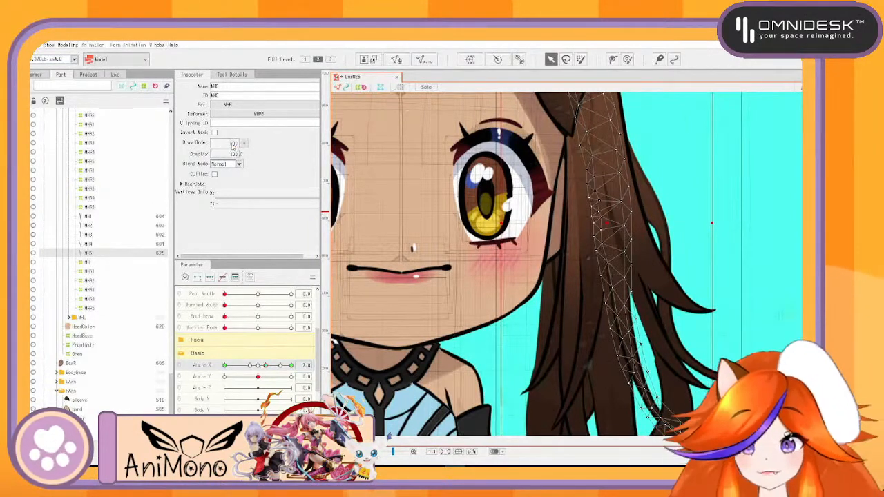
key(Return)
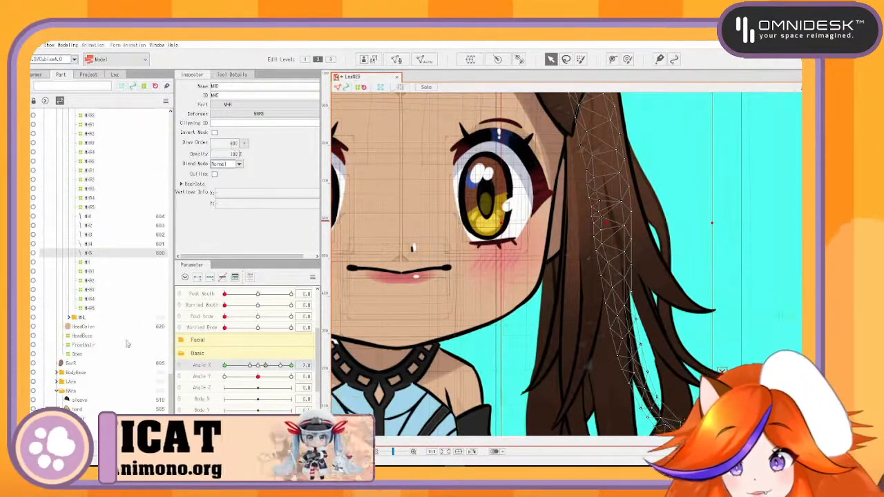
Expand BodyBase, its top folder and BoobsClothes to view the draw orders of the clothing parts
click(59, 373)
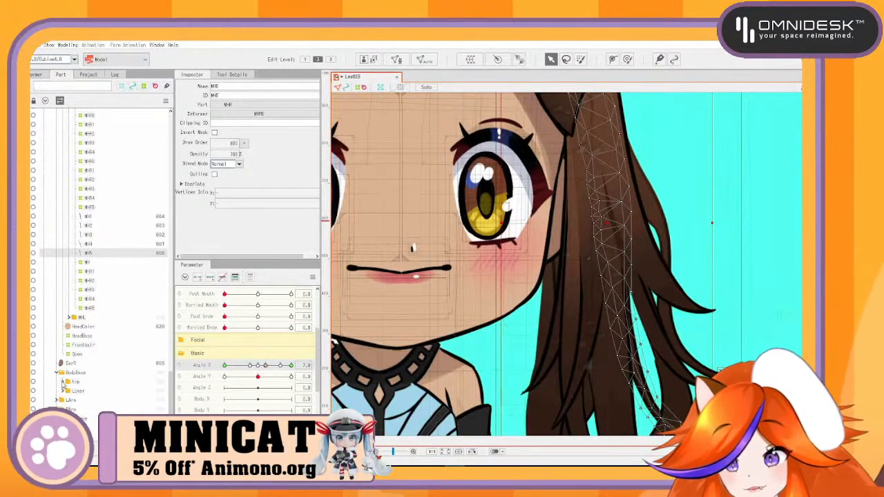
click(63, 382)
click(73, 393)
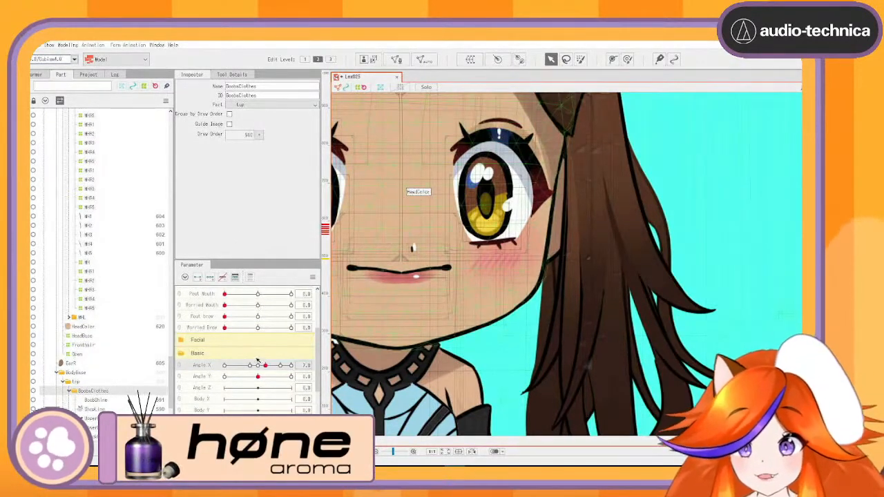
Sweep Angle X back and forth between -30 and positive values to check how the hair layers over the ear and body
drag(258, 365, 221, 391)
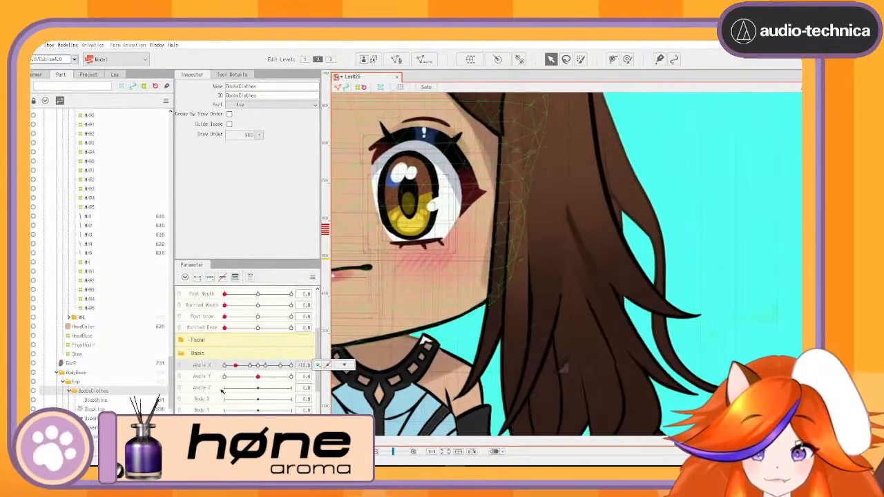
scroll(463, 263, down, 5)
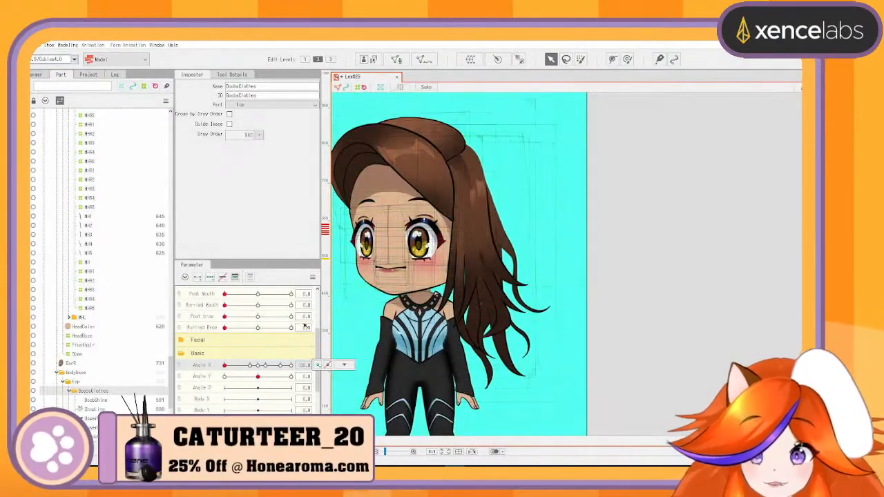
mouse_move(274, 373)
mouse_down()
mouse_move(299, 374)
mouse_move(217, 373)
mouse_move(288, 370)
mouse_move(238, 376)
mouse_move(247, 375)
mouse_up()
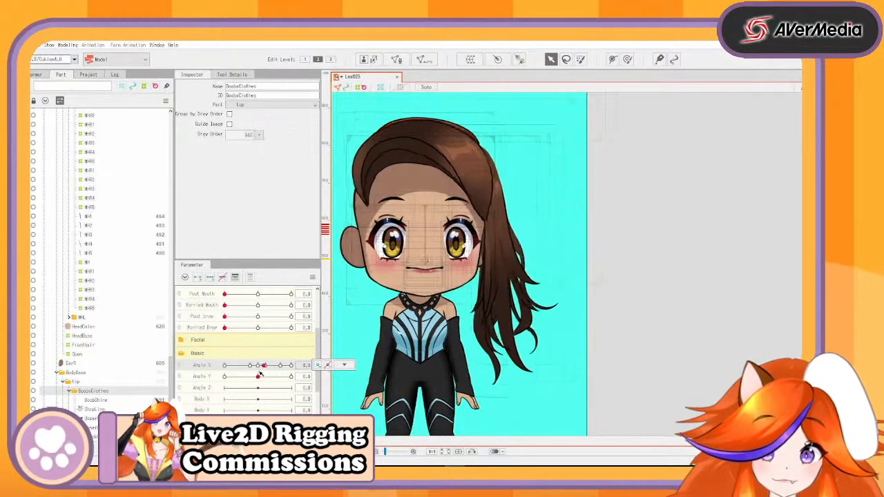
drag(244, 373, 253, 372)
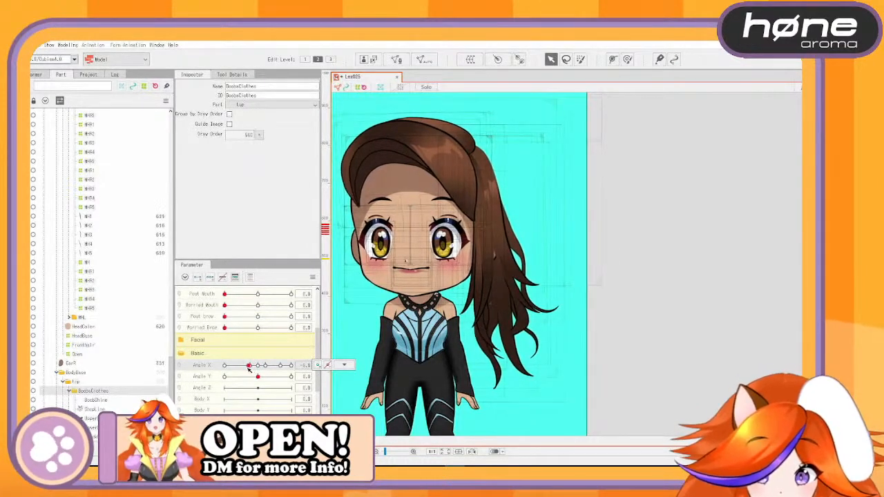
mouse_move(250, 369)
mouse_down()
mouse_move(233, 369)
mouse_move(250, 366)
mouse_up()
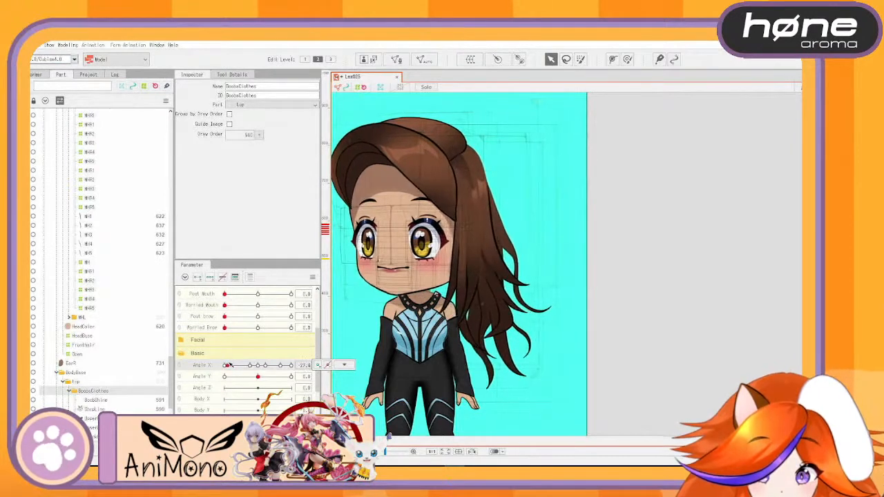
drag(230, 366, 249, 366)
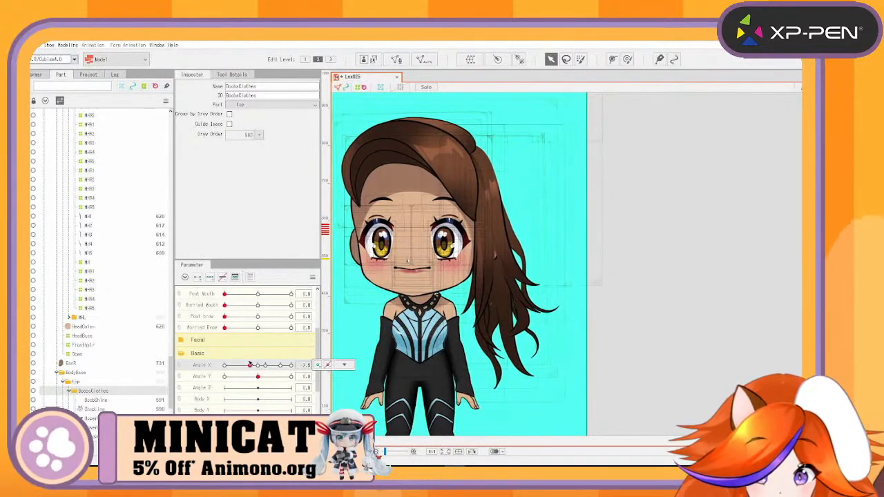
drag(250, 365, 268, 367)
Select EarR, bring up the deformer hierarchy, and widen both the hierarchy and the parameter area
click(149, 368)
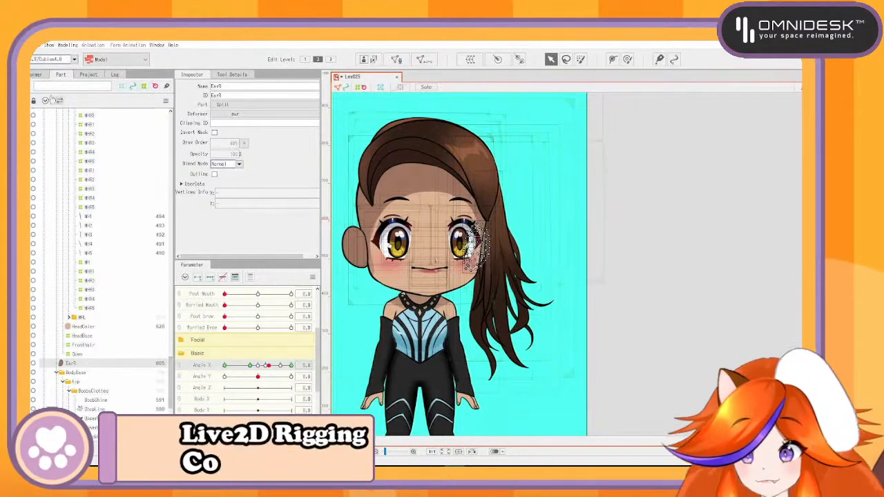
click(38, 77)
scroll(130, 342, down, 6)
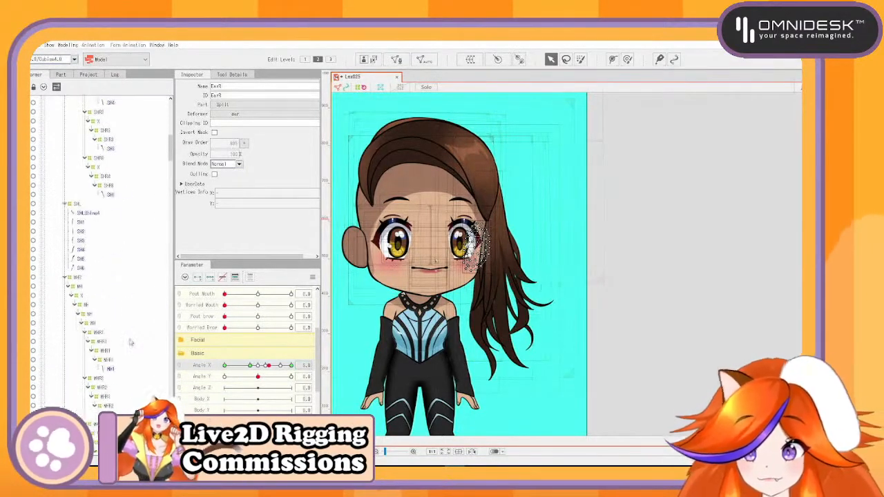
scroll(130, 342, down, 8)
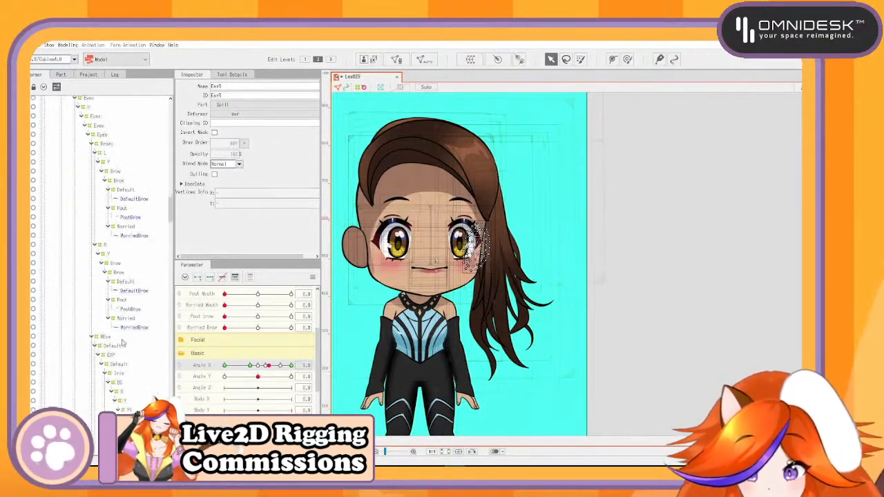
scroll(123, 343, down, 8)
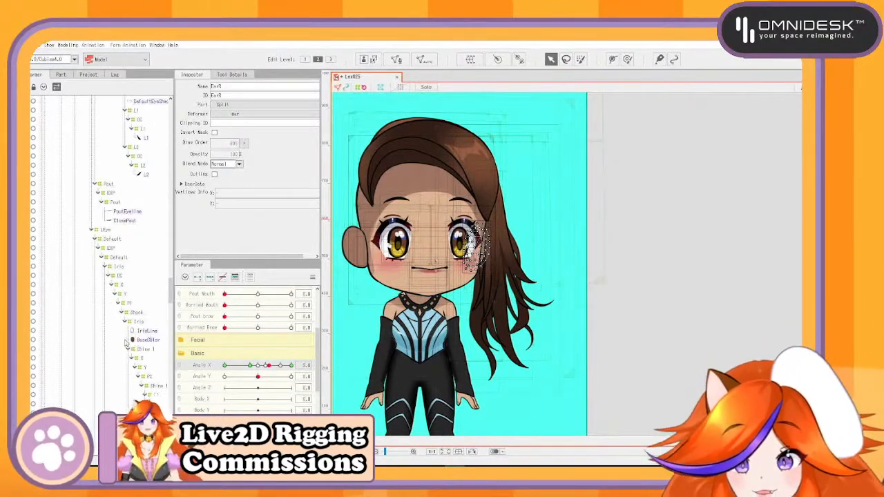
drag(175, 304, 261, 311)
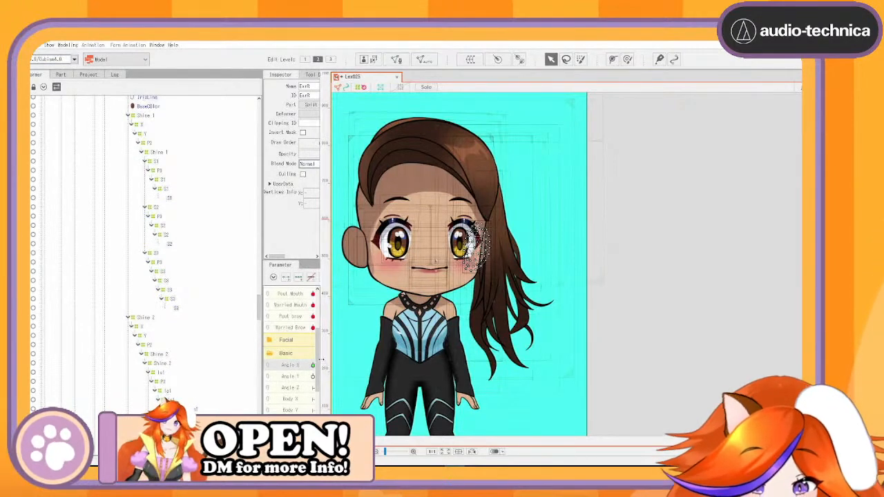
drag(321, 358, 452, 358)
Preview EarR at Angle X -30 with Angle Y 30, and inspect the ear up close at Angle X 0 with Angle Y 30
drag(367, 364, 287, 375)
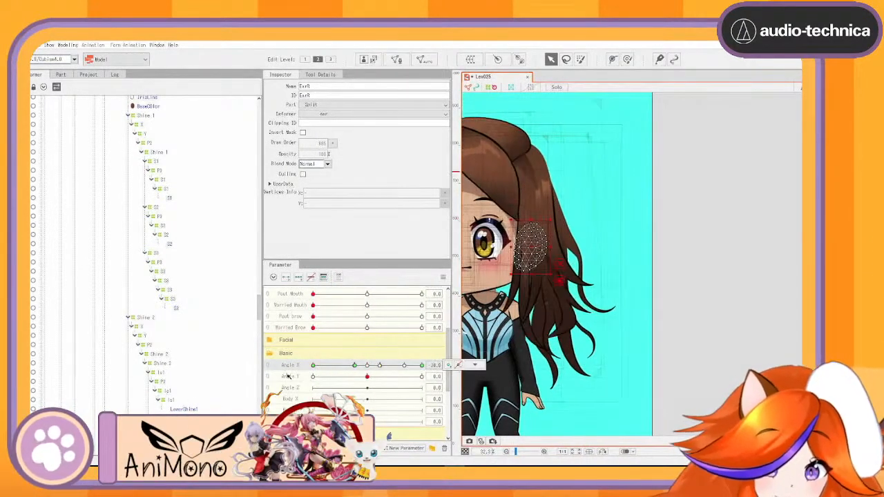
drag(367, 376, 440, 376)
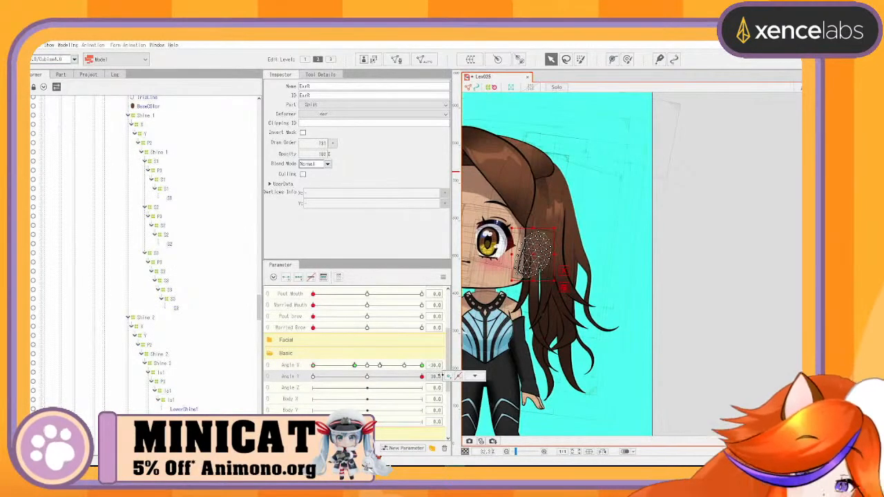
click(368, 366)
scroll(632, 278, up, 4)
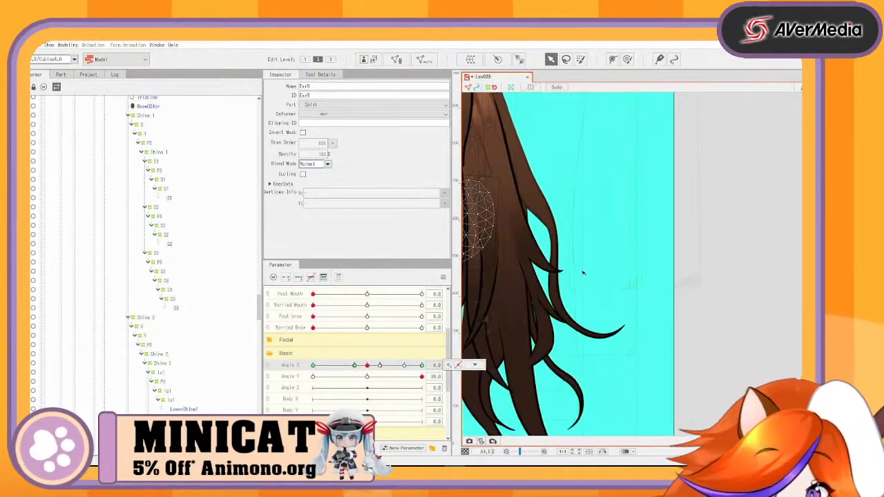
drag(585, 274, 742, 330)
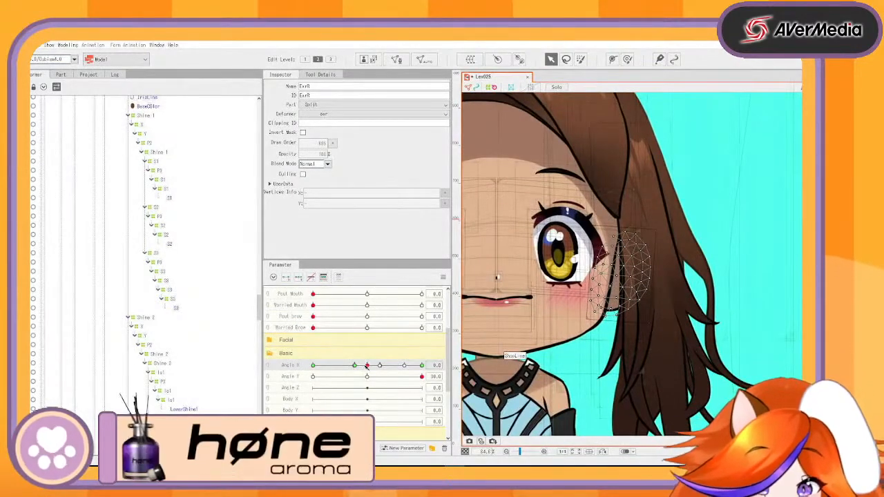
Turn the head to Angle X -30 and locate the two EarR meshes under the L and R ear deformers
drag(367, 366, 302, 387)
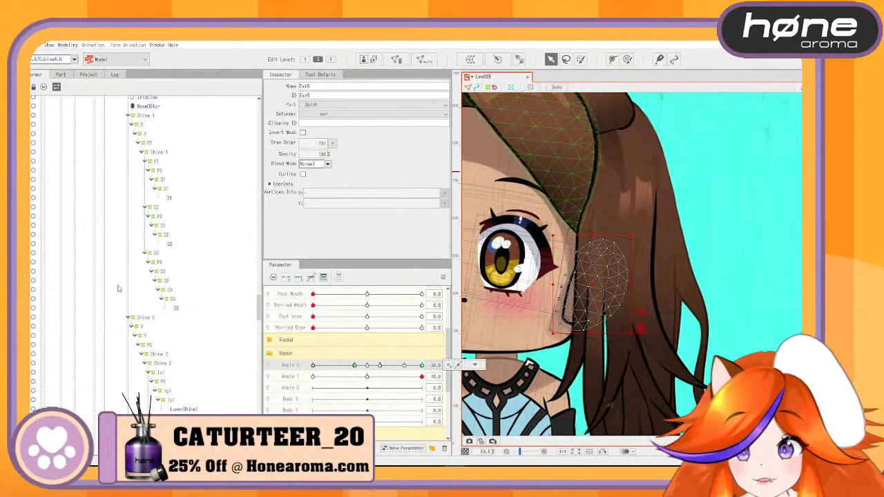
scroll(141, 249, up, 4)
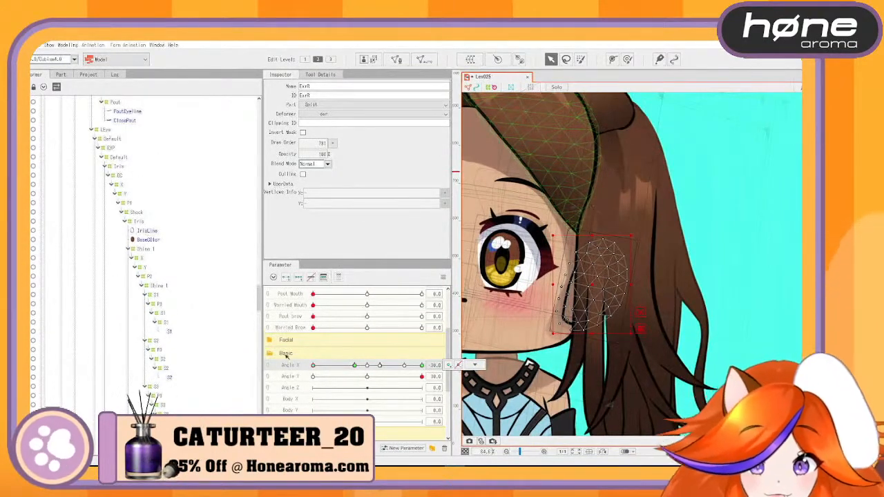
scroll(162, 307, down, 10)
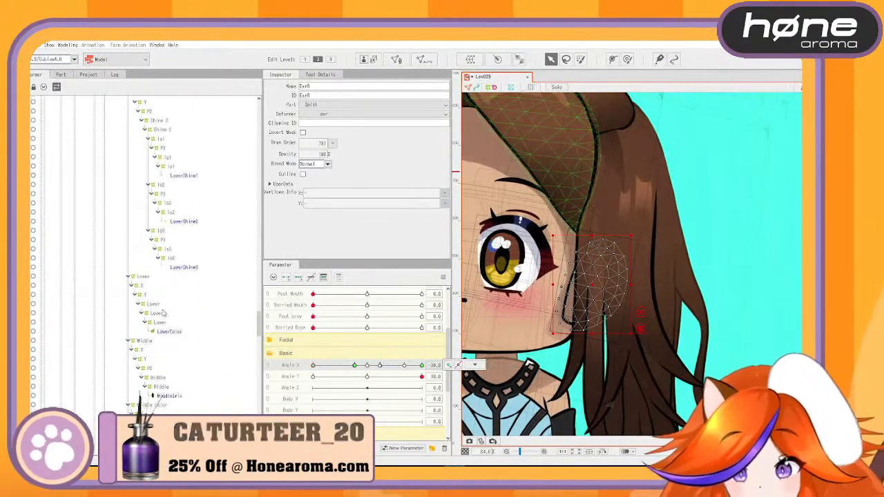
scroll(163, 313, down, 10)
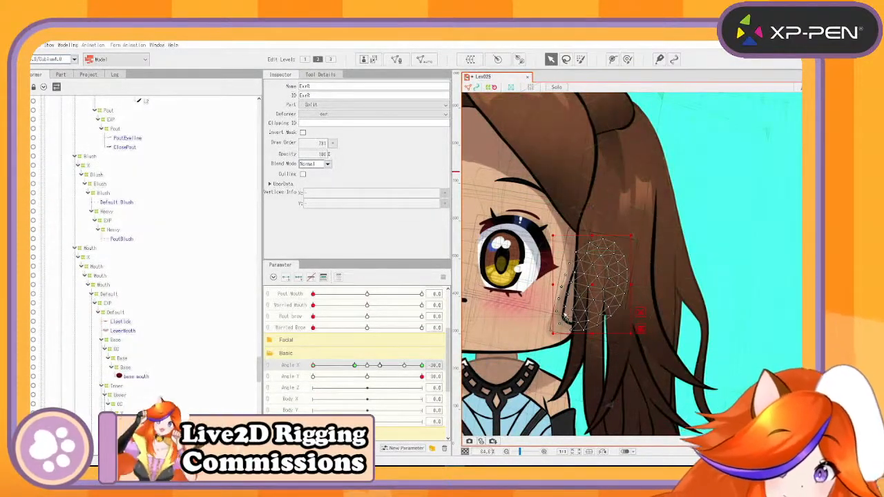
click(757, 189)
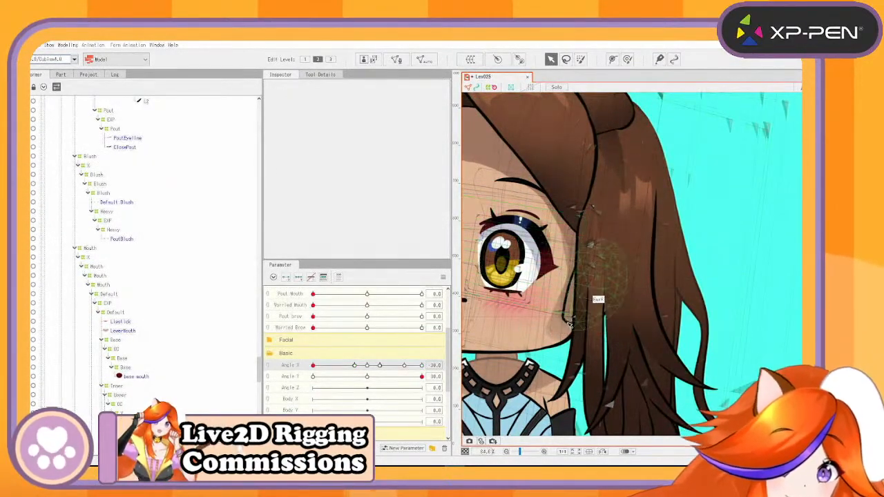
click(570, 324)
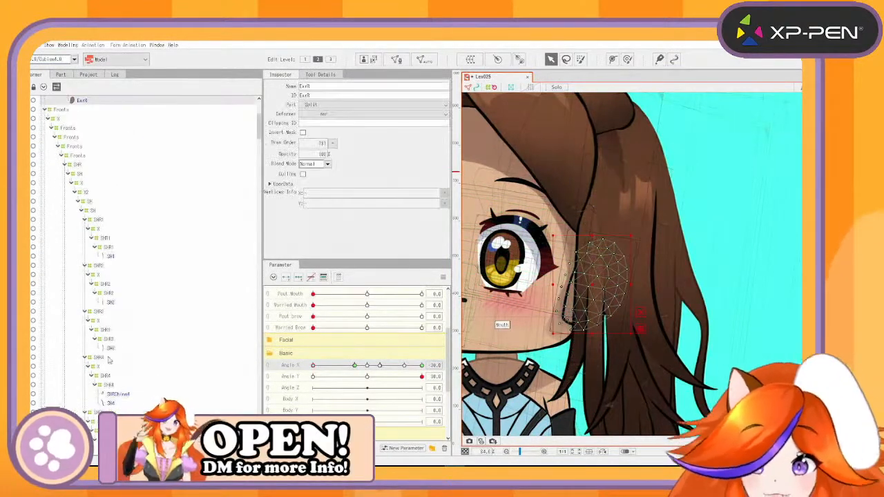
scroll(110, 249, up, 3)
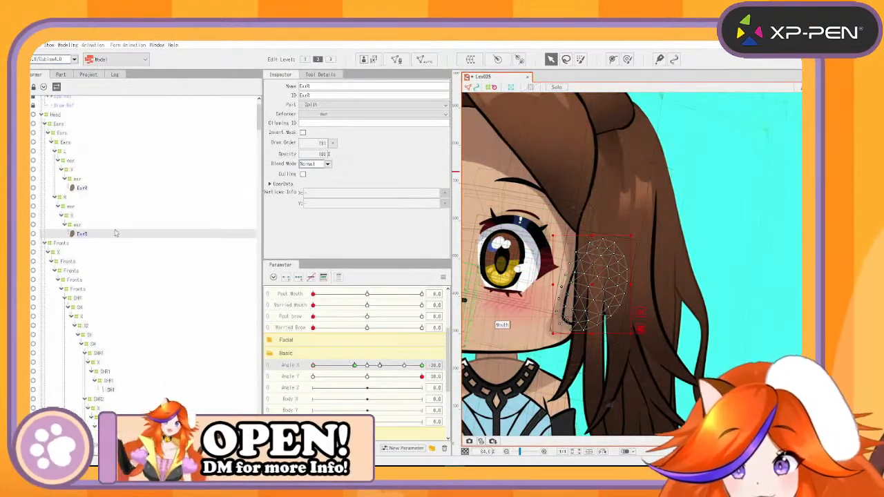
Duplicate both EarR meshes and, at Angle X 0, delete the parameter keys from the second EarR under each ear deformer
ctrl+click(83, 189)
key(ctrl+s)
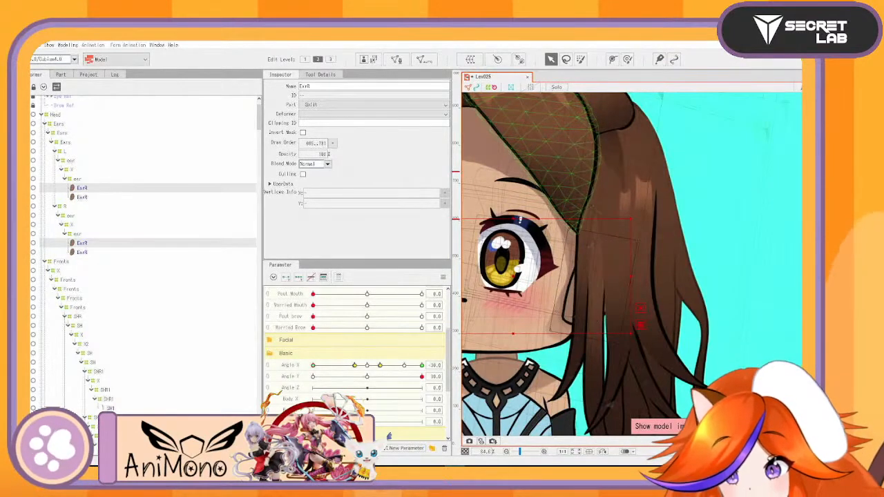
click(367, 365)
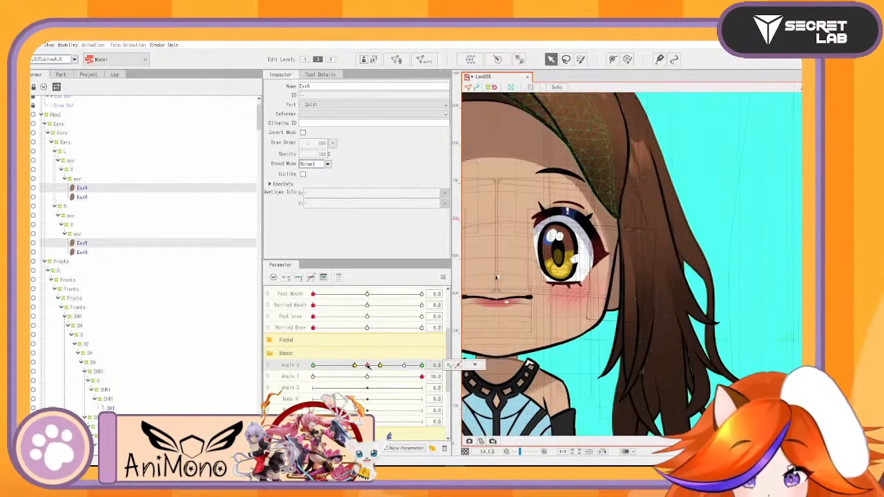
click(78, 253)
ctrl+click(82, 198)
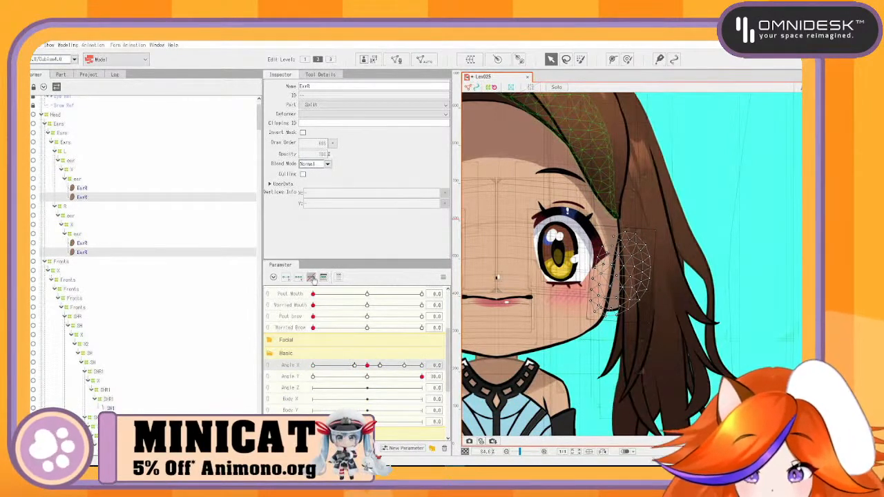
Rename the first EarR mesh under both the L and R ear deformers as EarRold
scroll(509, 277, down, 2)
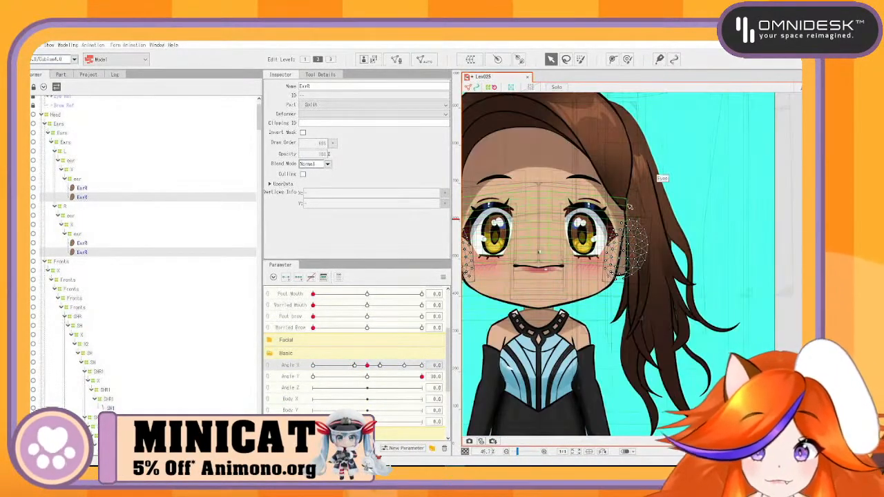
click(96, 191)
ctrl+click(87, 243)
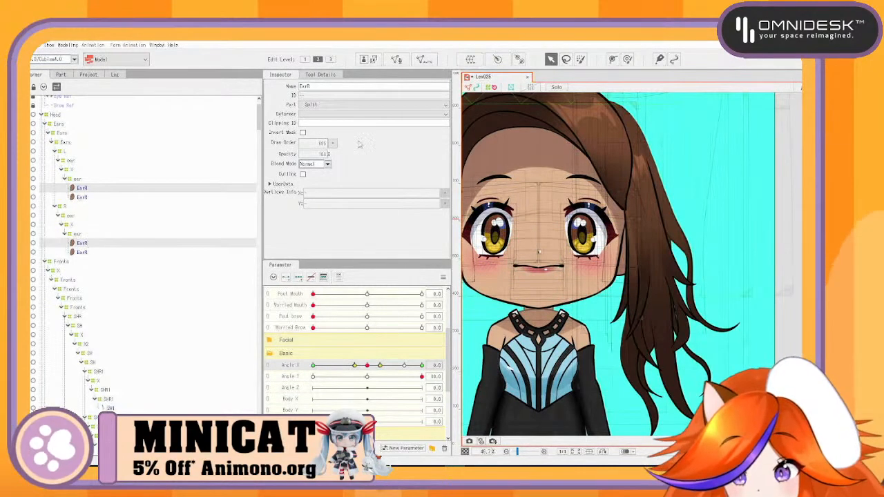
click(366, 84)
text(old)
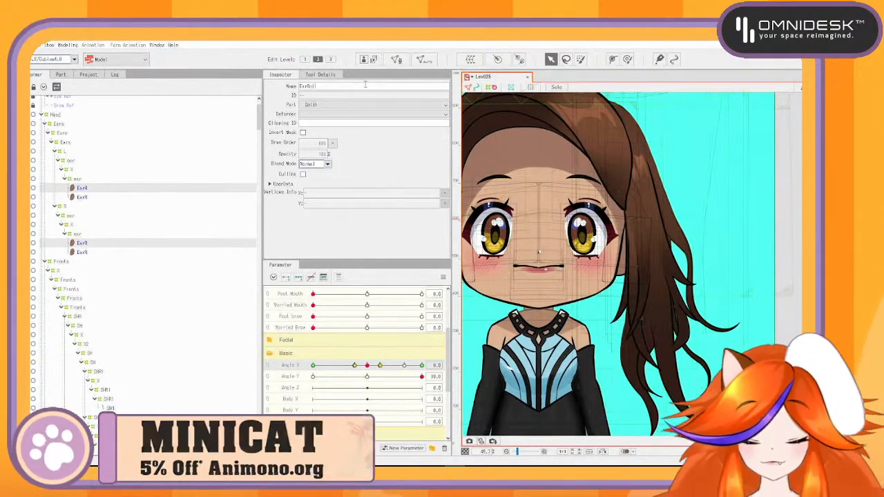
key(Return)
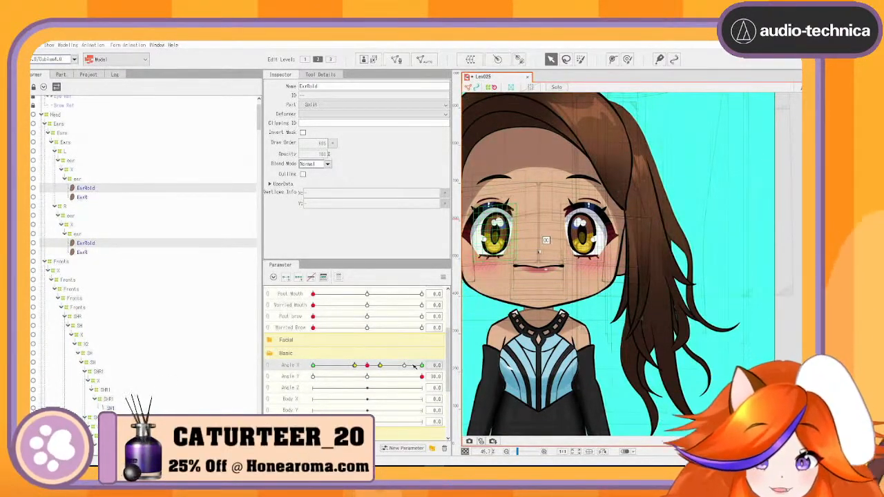
View the whole character at Angle X -30 and open the Physics/Scene Blending Settings
drag(367, 366, 306, 362)
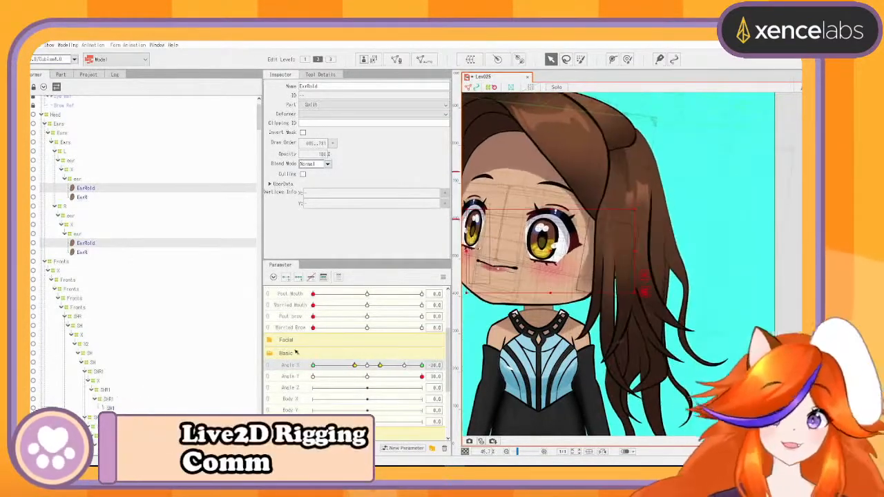
scroll(662, 239, down, 2)
scroll(663, 239, down, 1)
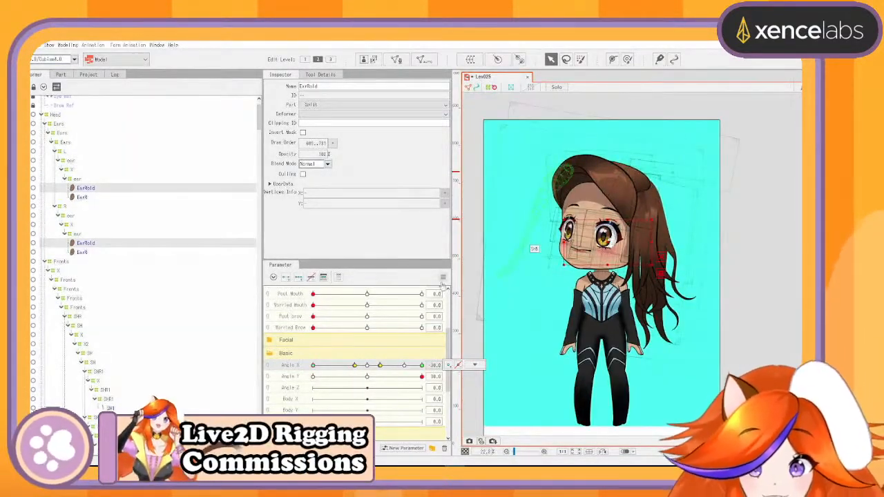
click(68, 45)
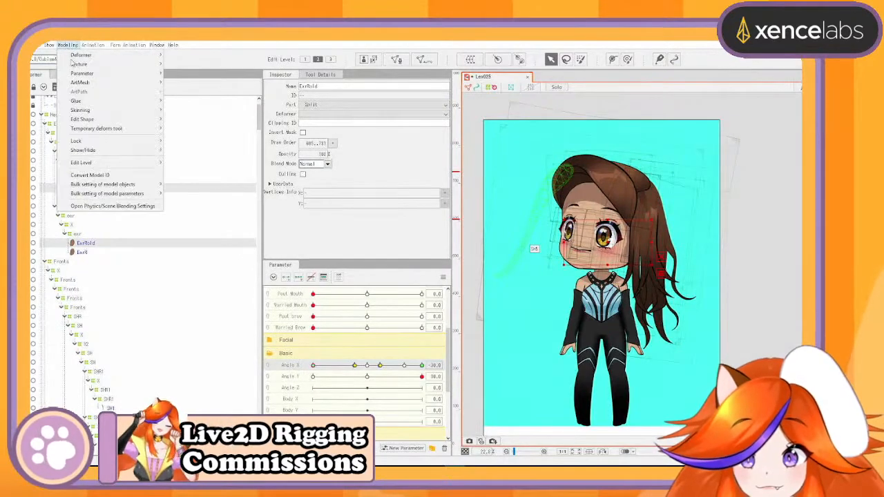
click(109, 207)
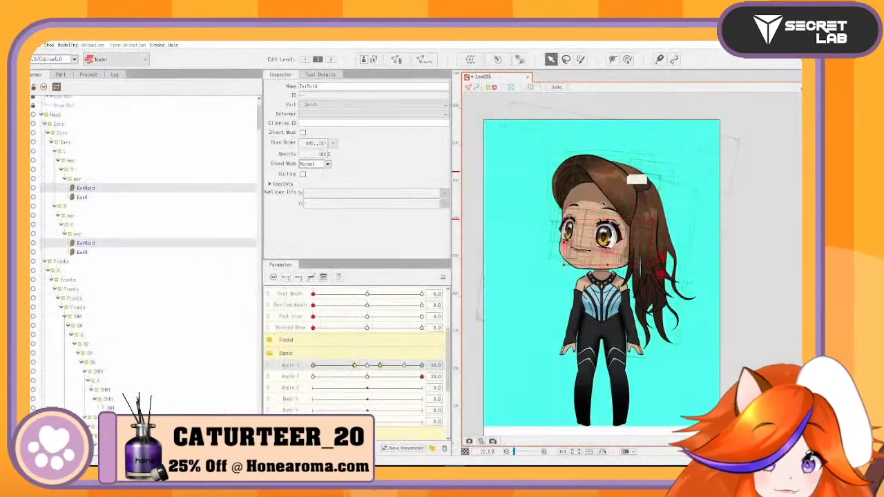
Reset all parameters to default values and select the lower points of the facial shadow mesh
click(444, 278)
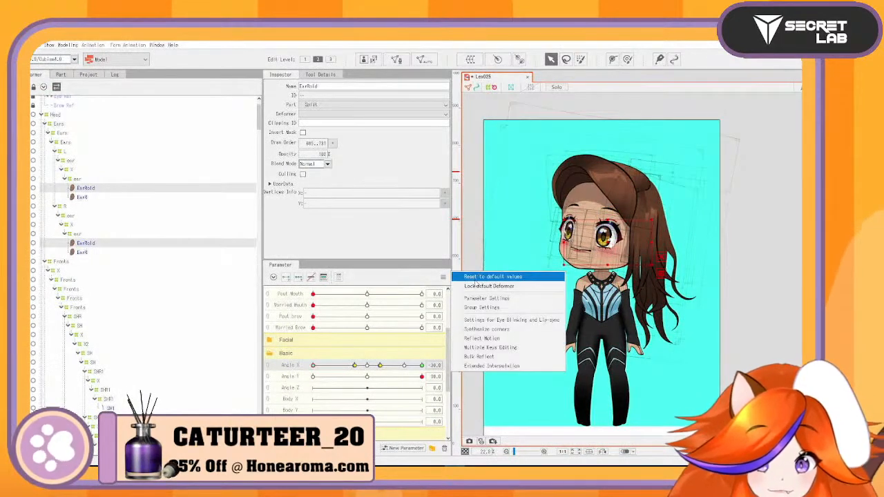
click(478, 277)
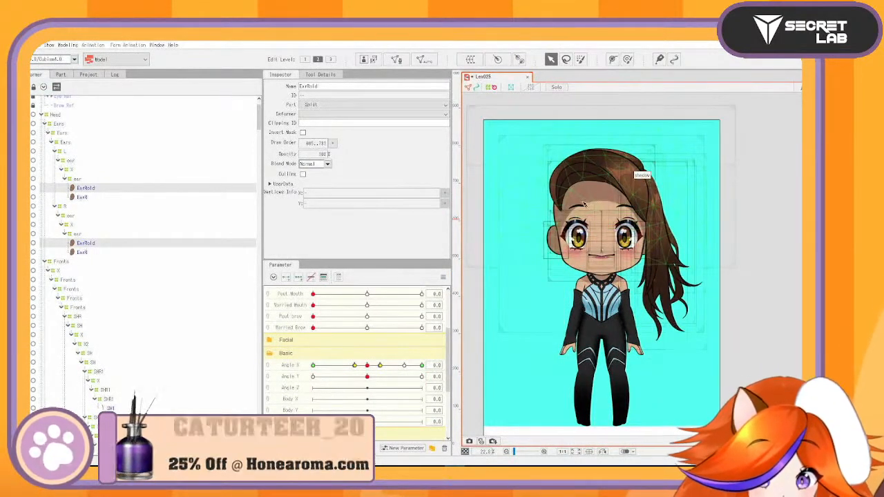
scroll(600, 199, up, 5)
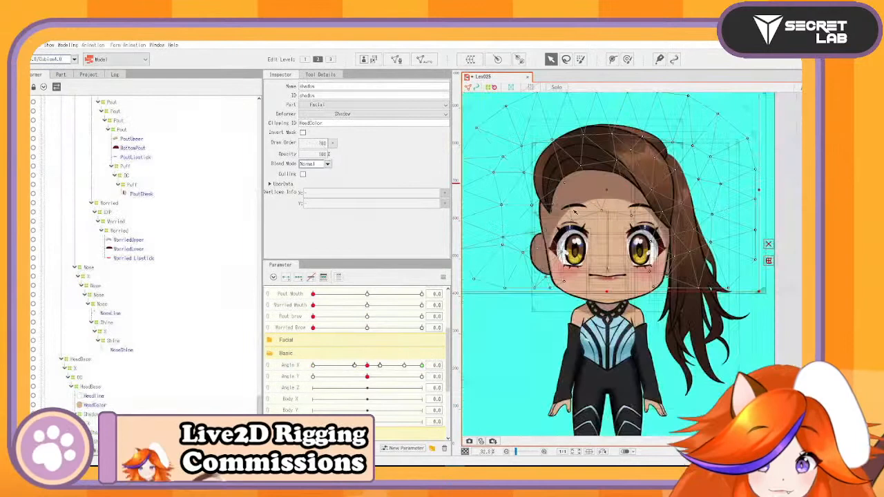
scroll(575, 211, down, 3)
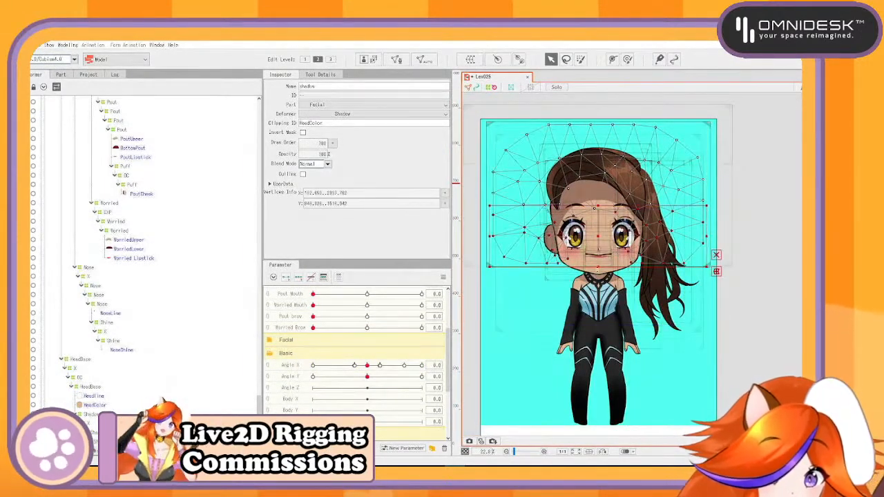
Try to stretch the lower half of the shadow mesh downward and slightly wider, and undo both changes
drag(599, 267, 600, 316)
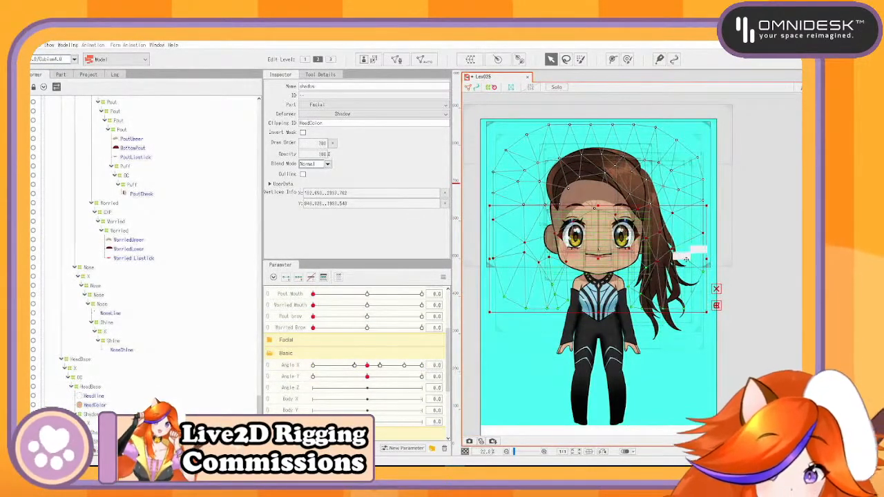
drag(707, 260, 714, 260)
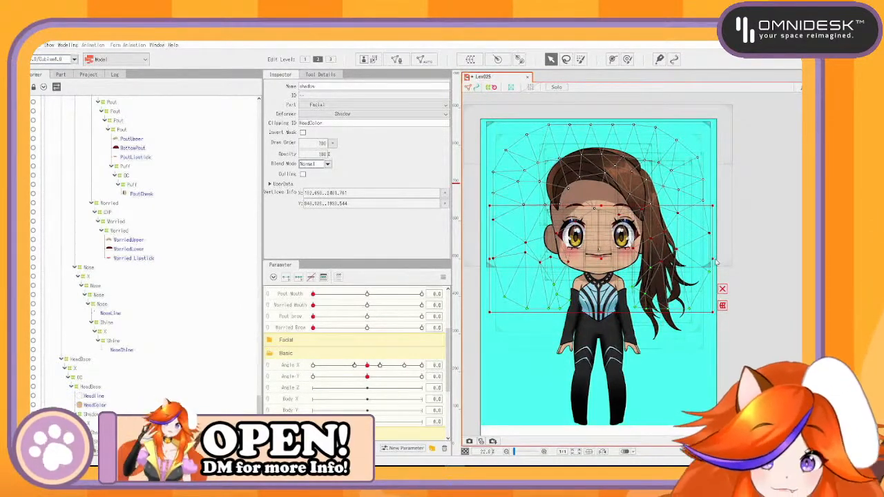
key(ctrl+z)
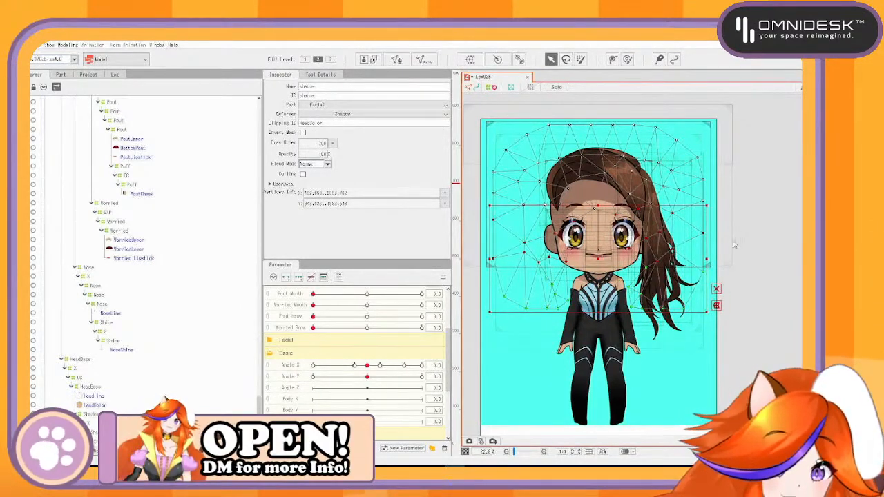
key(ctrl+z)
Select the bottom rows of the shadow mesh, stretch them down to hand level, and widen them slightly
drag(732, 327, 468, 233)
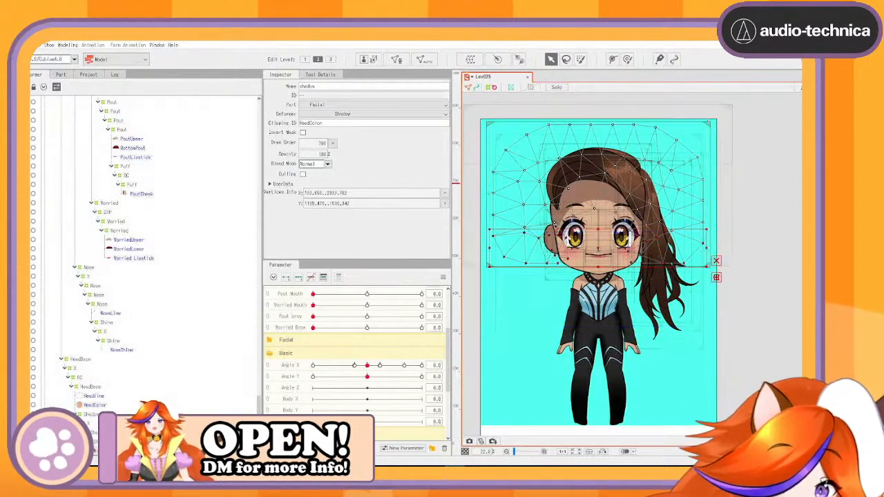
drag(599, 268, 606, 348)
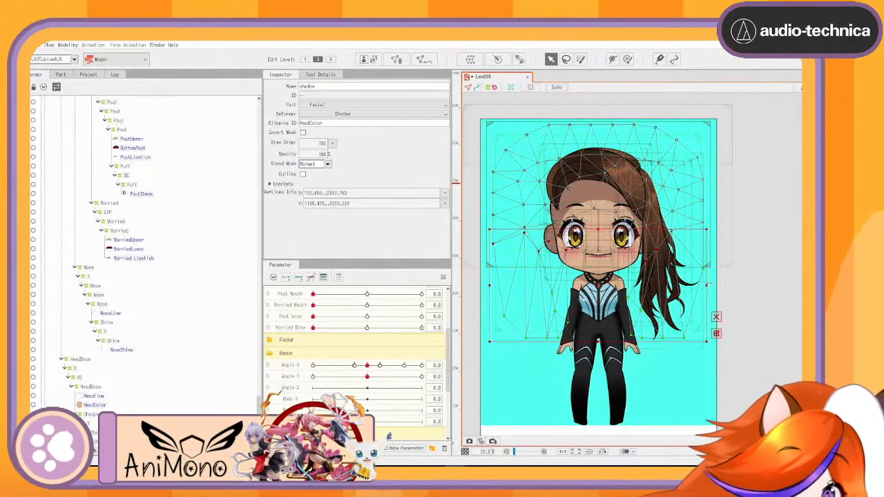
drag(714, 280, 713, 285)
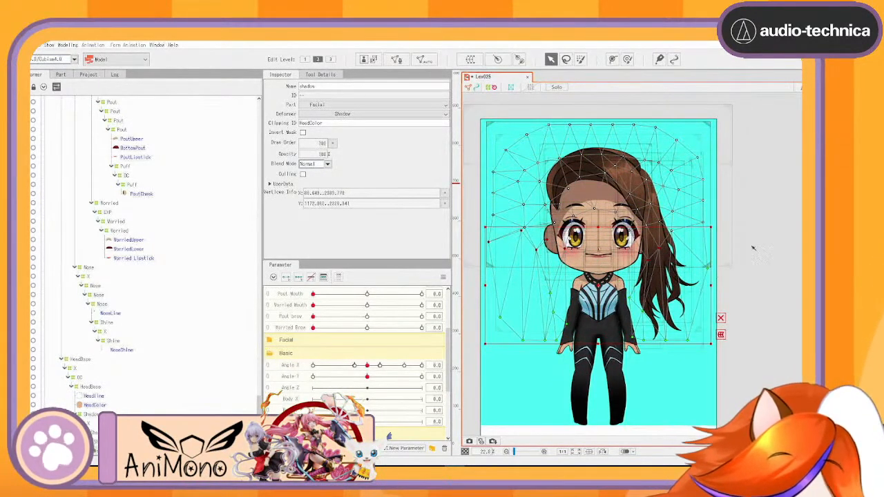
Check the stretched shadow on the face at Angle X -30 and Angle Y 30, with the mesh deselected
drag(360, 365, 313, 365)
drag(366, 377, 446, 370)
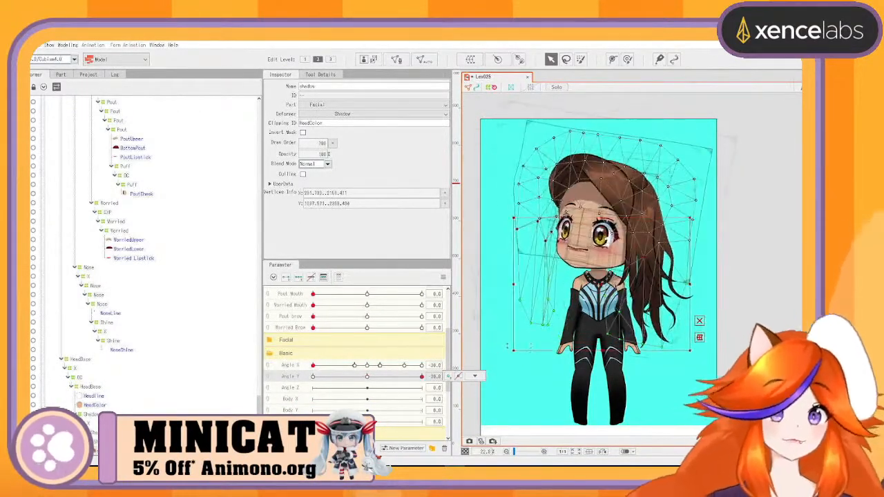
click(759, 235)
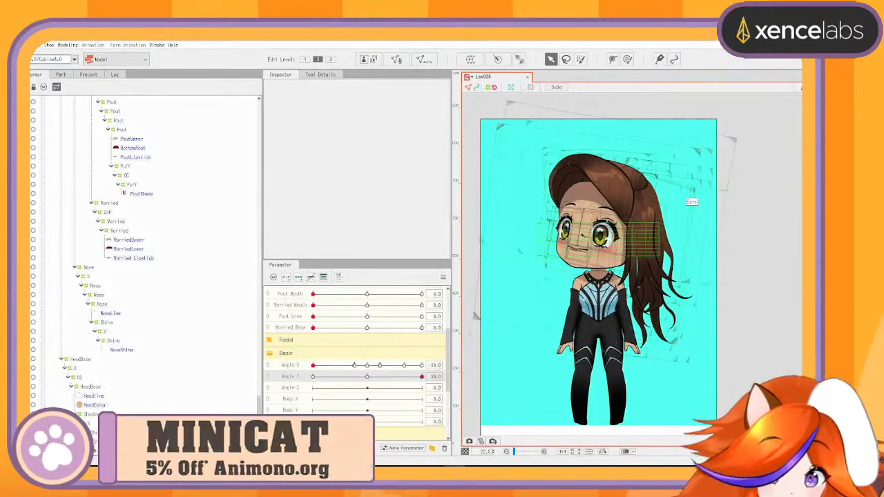
drag(325, 373, 300, 361)
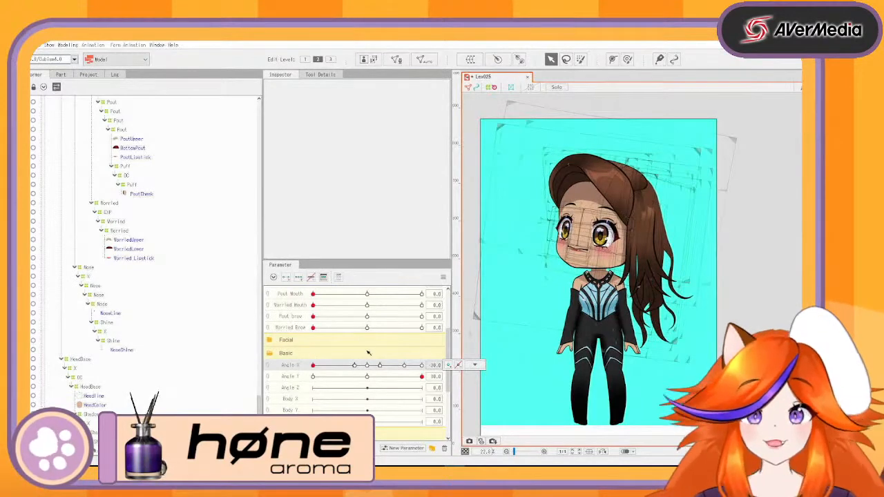
Reset all model parameters to their default values
click(443, 277)
click(492, 277)
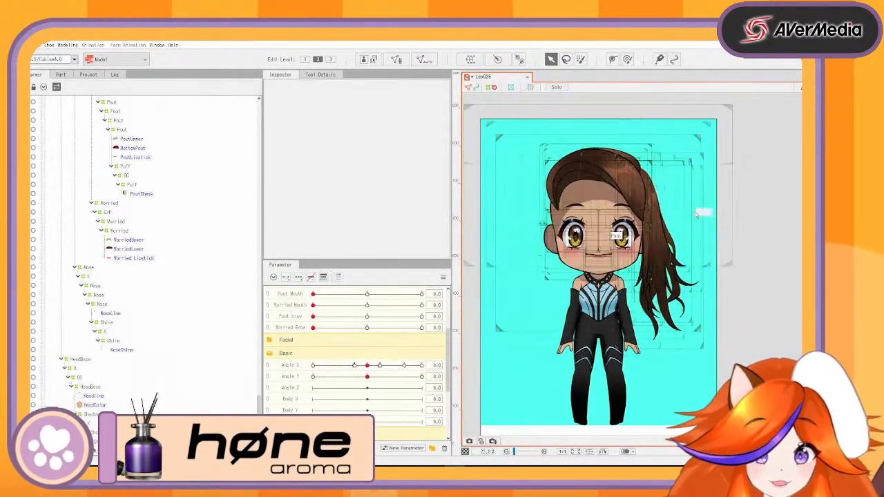
mouse_move(368, 366)
mouse_down()
mouse_move(302, 375)
mouse_move(449, 357)
mouse_move(348, 368)
mouse_move(368, 367)
mouse_up()
Select the second-level warp deformers of the five ponytail strands, WHR1 to WHR5, and rename them X
click(626, 312)
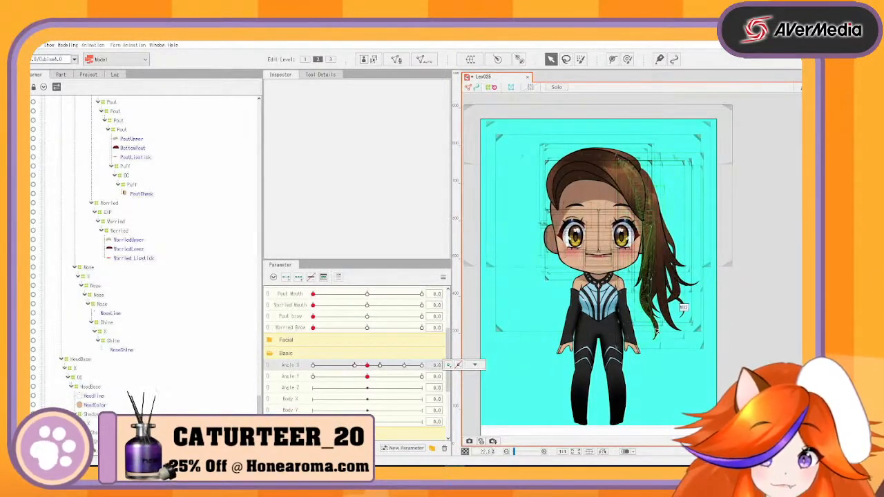
scroll(105, 202, up, 3)
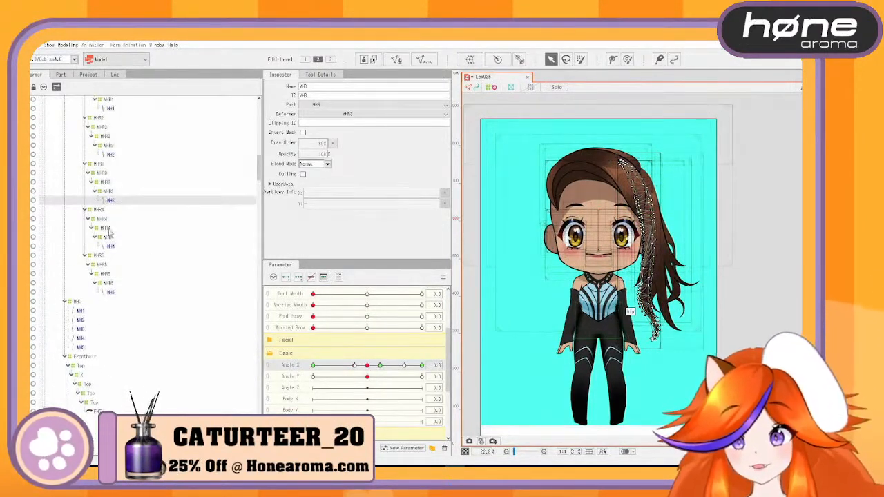
click(101, 220)
ctrl+click(107, 266)
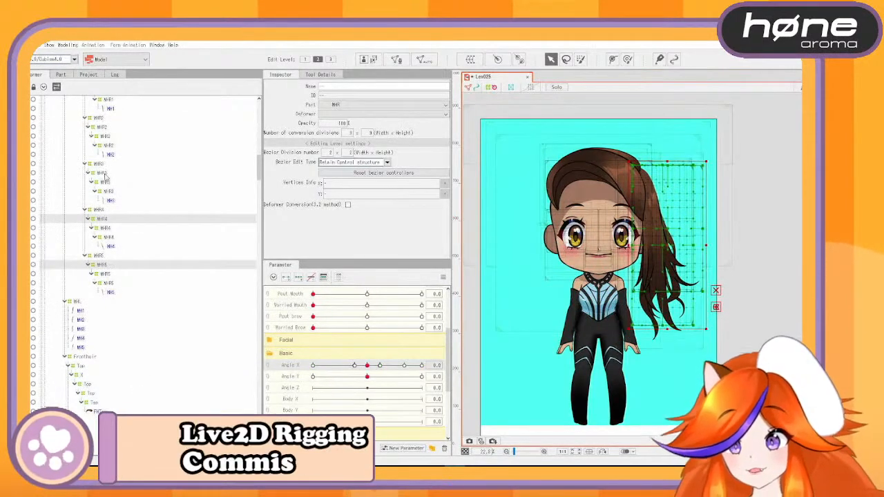
ctrl+click(105, 128)
scroll(104, 176, up, 3)
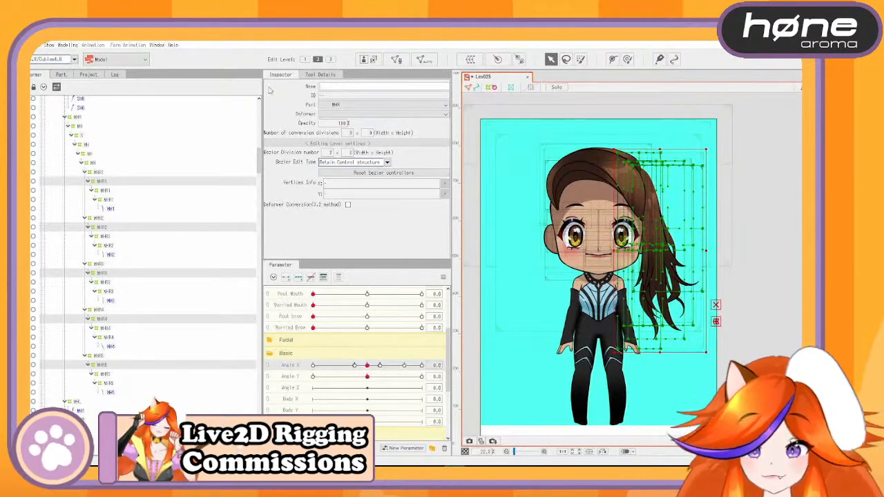
key(Return)
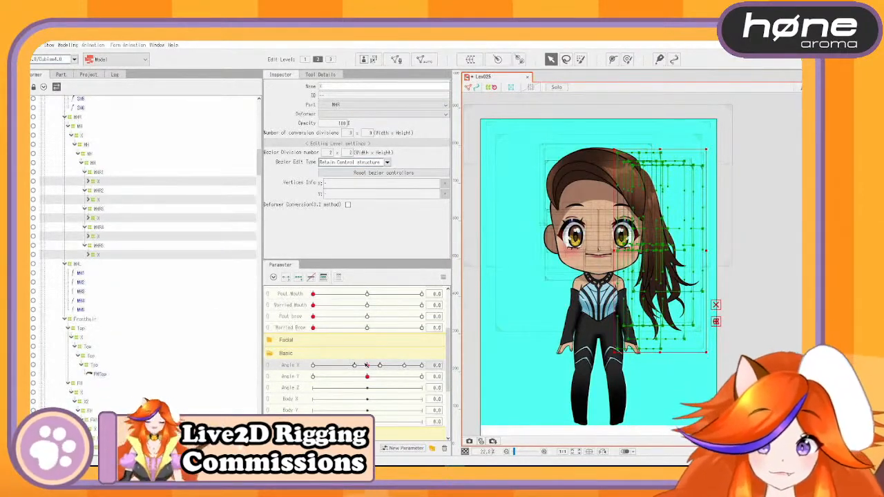
Check the Angle X -30 head turn and add Angle X keys at -30, 0 and 30 to the five X deformers
mouse_move(368, 365)
mouse_down()
mouse_move(313, 368)
mouse_move(456, 369)
mouse_move(364, 376)
mouse_move(432, 362)
mouse_move(367, 379)
mouse_up()
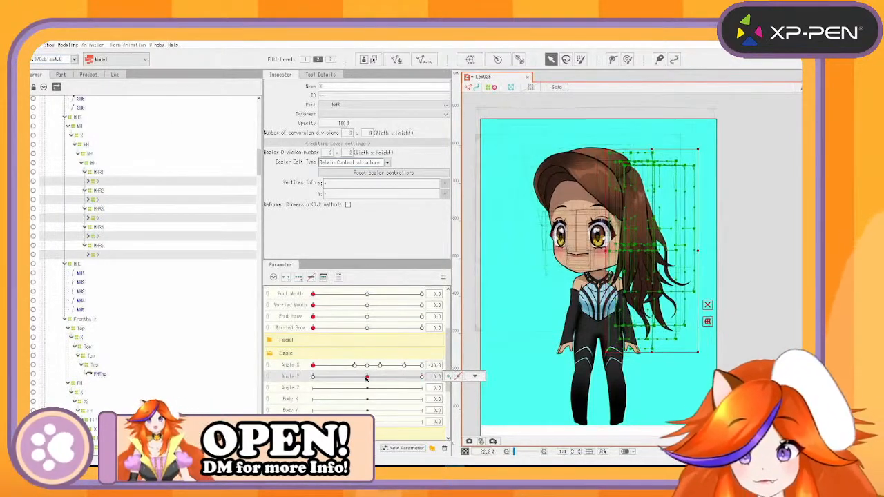
click(371, 366)
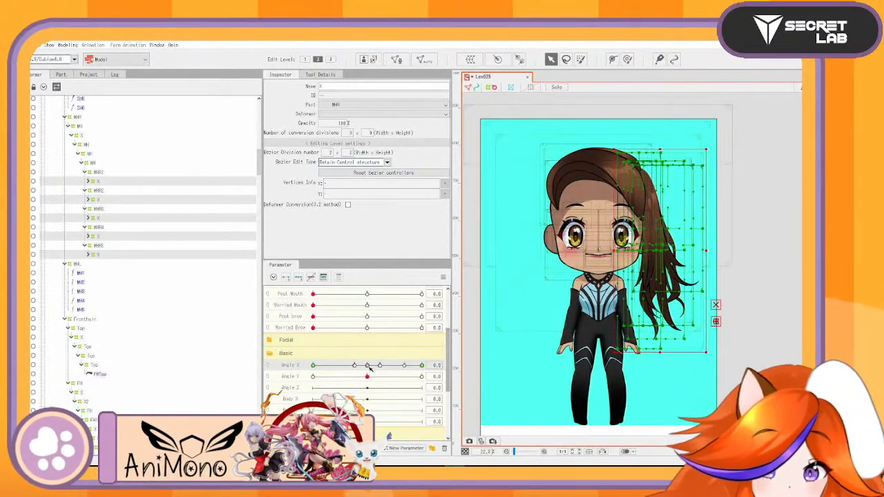
At Angle X -30, shift the X deformer under WHR1 slightly toward the face
drag(368, 366, 311, 372)
scroll(481, 317, up, 4)
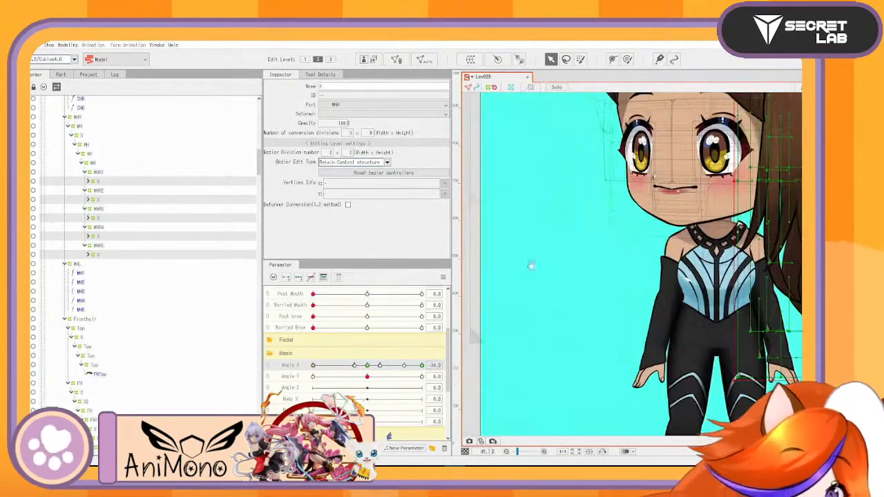
drag(531, 266, 464, 341)
scroll(563, 266, down, 3)
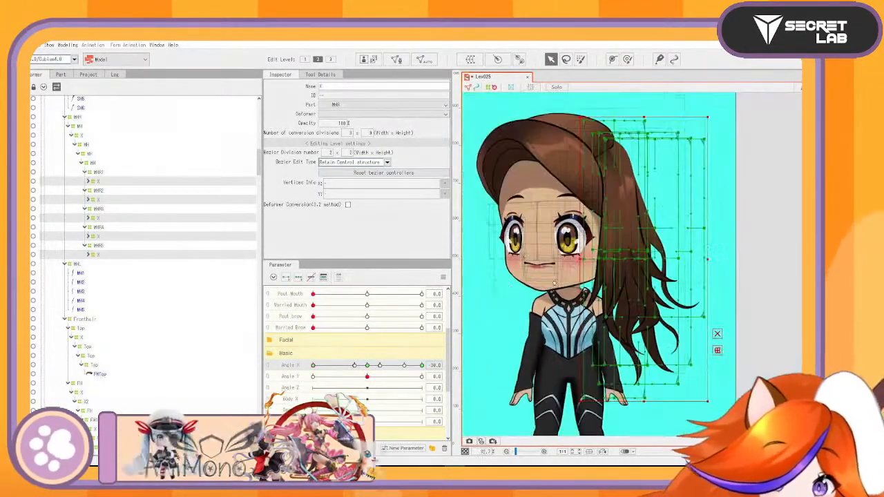
click(126, 182)
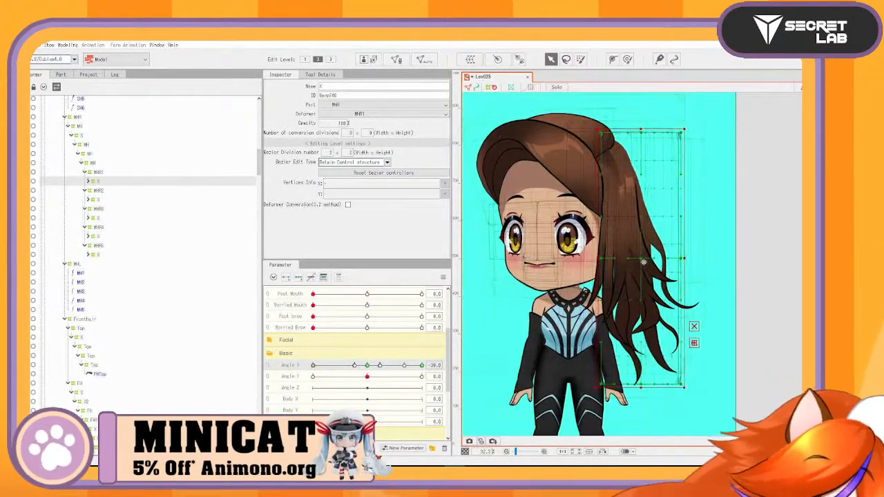
drag(644, 262, 631, 265)
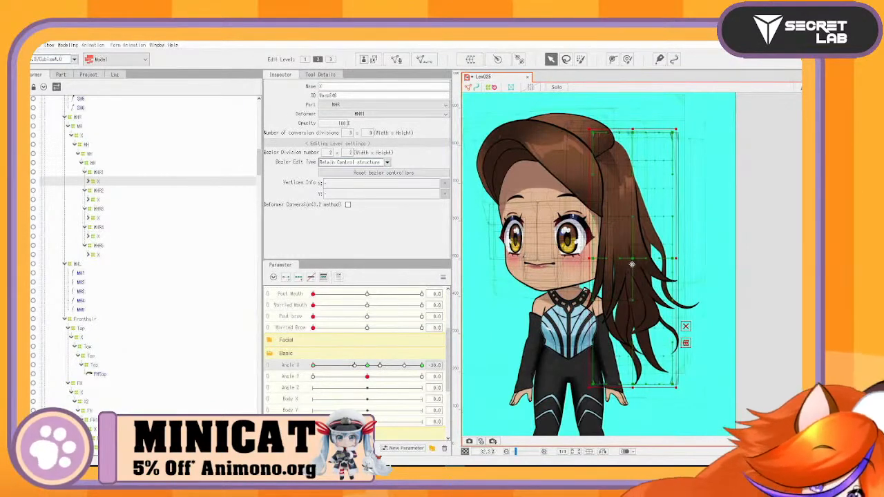
At Angle X -30, nudge the X deformer of the third ponytail strand slightly toward the face
click(102, 200)
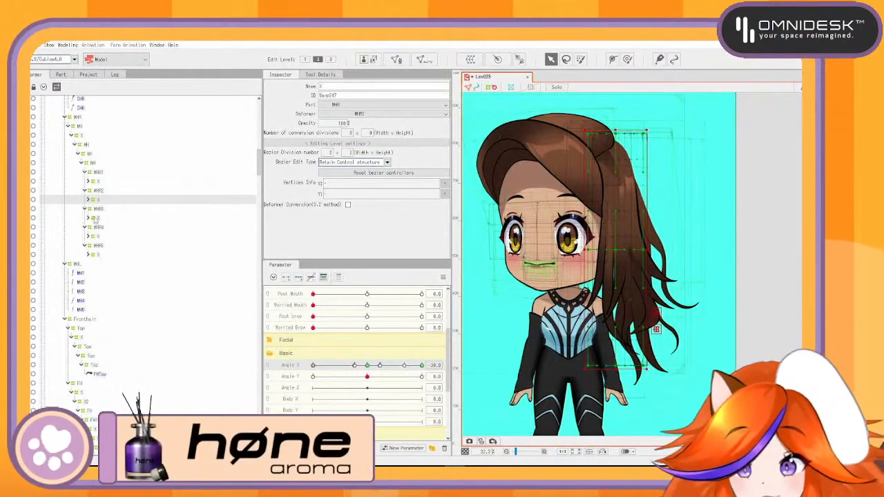
click(249, 219)
drag(617, 261, 612, 261)
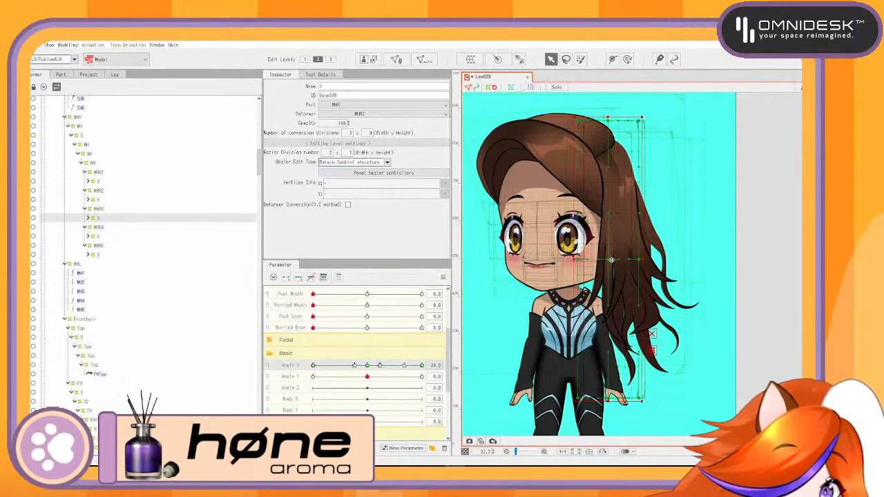
At Angle X -30, nudge the X deformers of the fourth and fifth strands slightly away from the face and preview the turn
click(100, 237)
drag(659, 228, 660, 229)
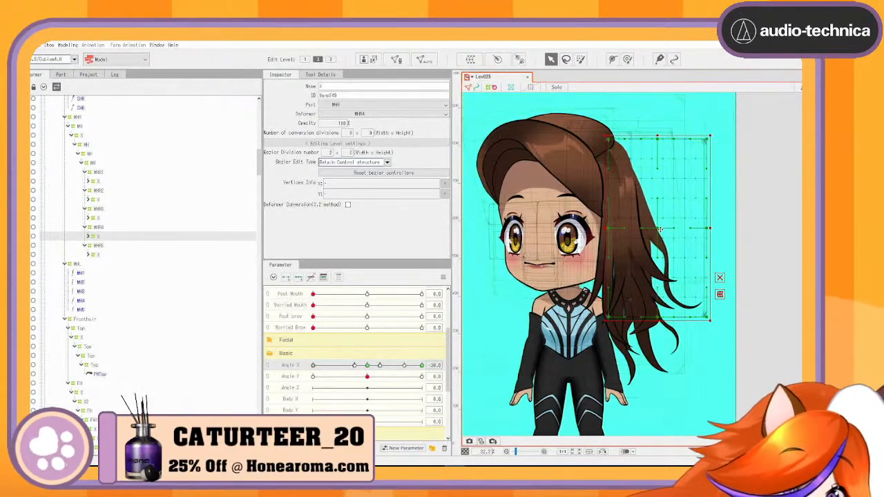
click(93, 255)
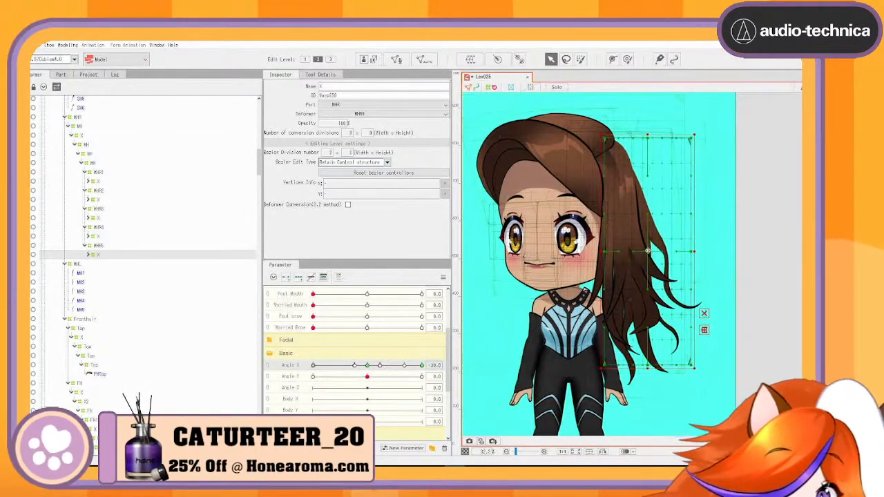
drag(648, 251, 652, 252)
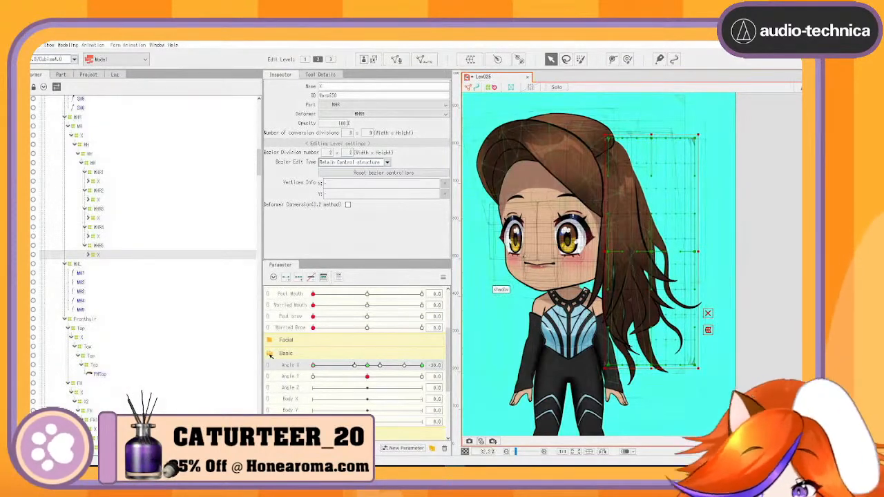
drag(312, 366, 284, 390)
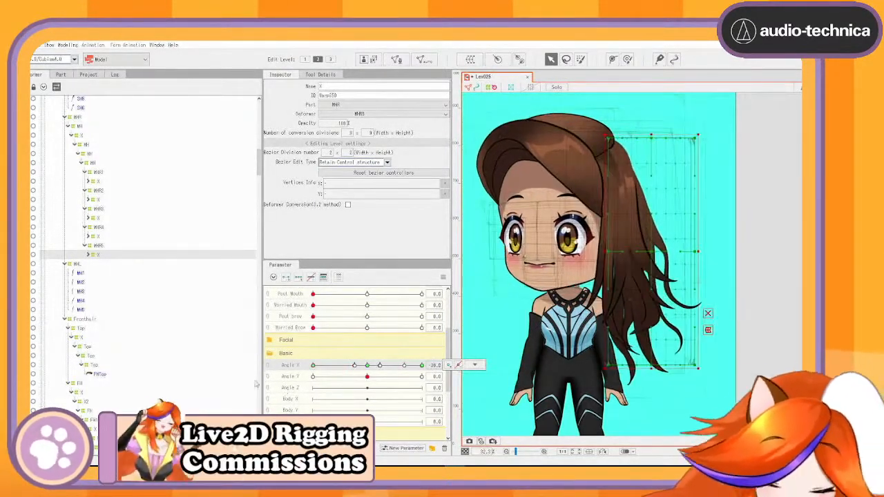
Nudge the WHR1 strand's X deformer slightly outward at Angle X -30 and preview the head turn
click(97, 200)
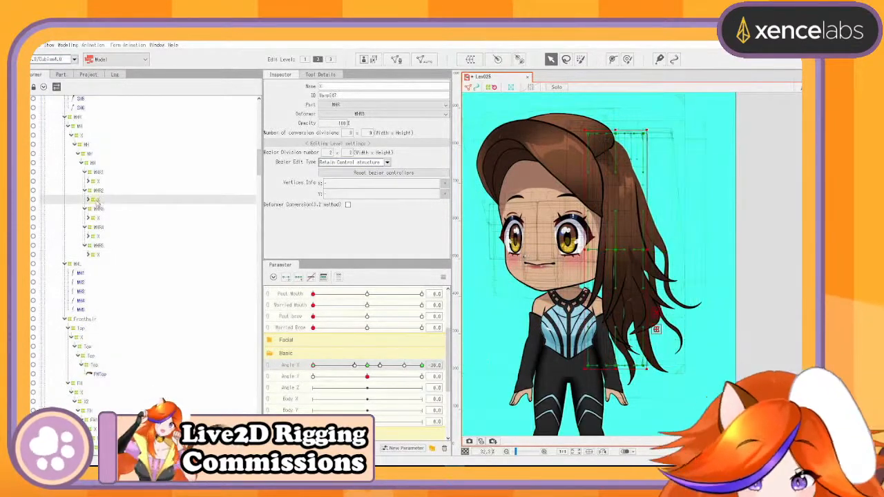
click(98, 182)
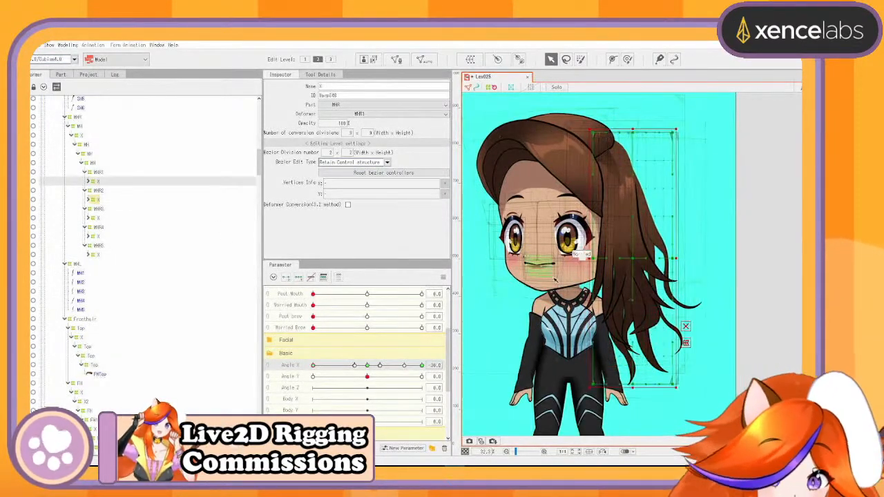
drag(632, 264, 635, 261)
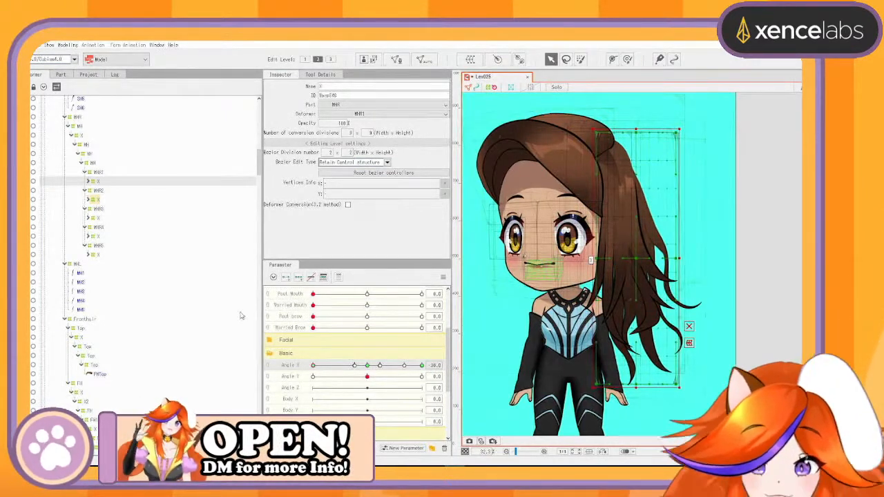
drag(315, 365, 343, 374)
Select the whole ponytail's parent X deformer, set Angle X to 0, and add Angle Y keys at -30, 0 and 30
click(88, 136)
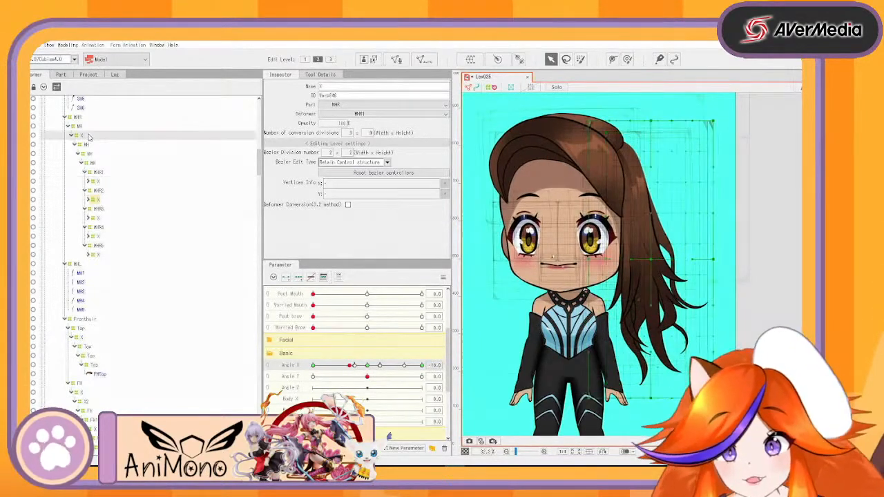
click(368, 365)
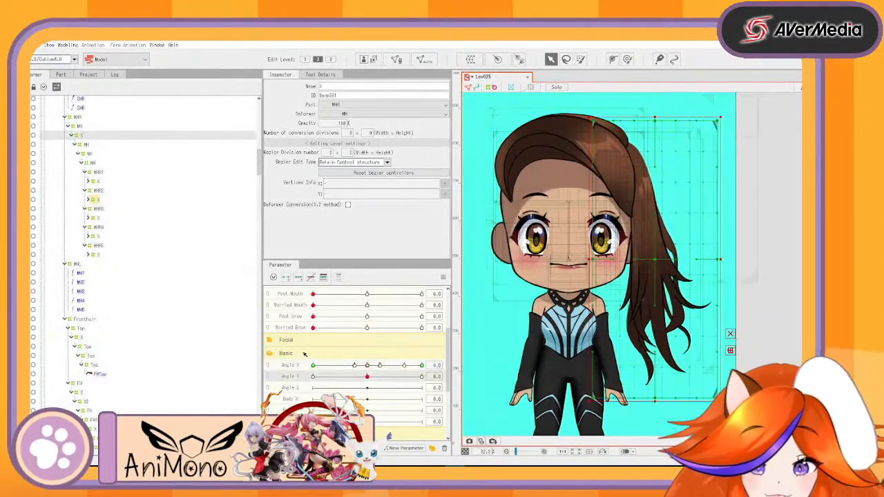
drag(339, 386, 265, 405)
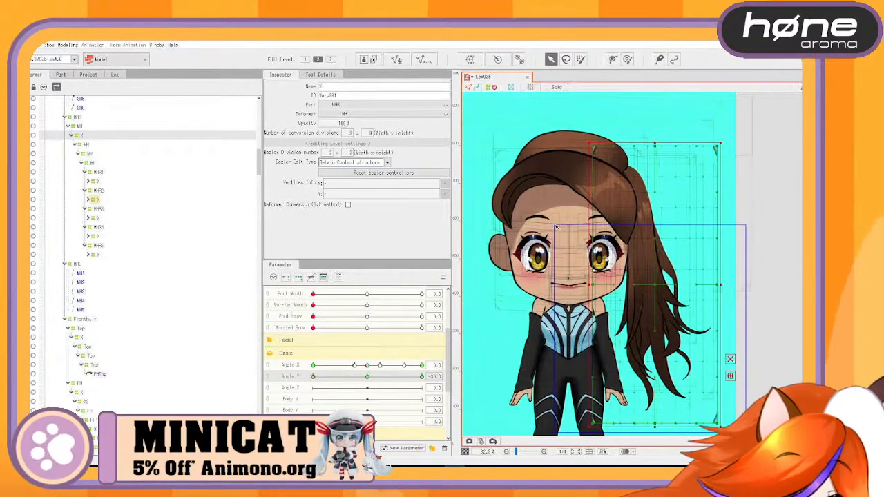
At Angle Y -30, compress the lower rows of the ponytail's X deformer upward to shorten the hair, checking the tilt
click(655, 431)
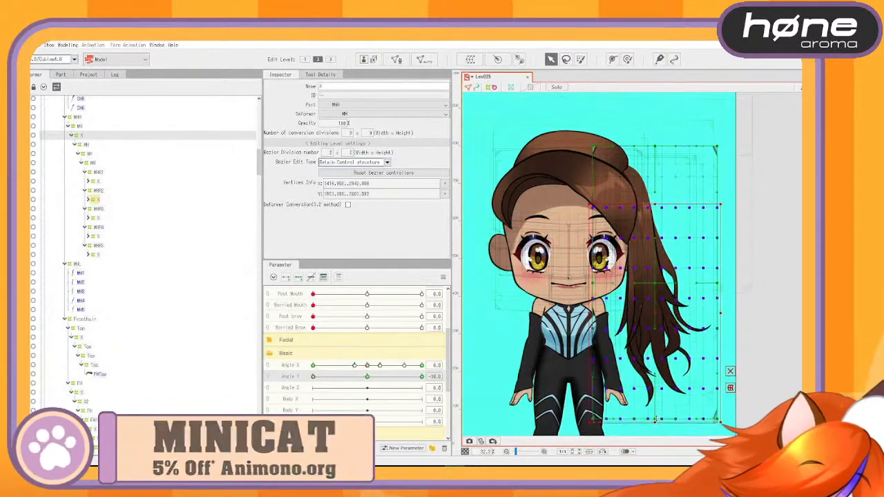
drag(655, 427, 652, 412)
drag(314, 377, 310, 396)
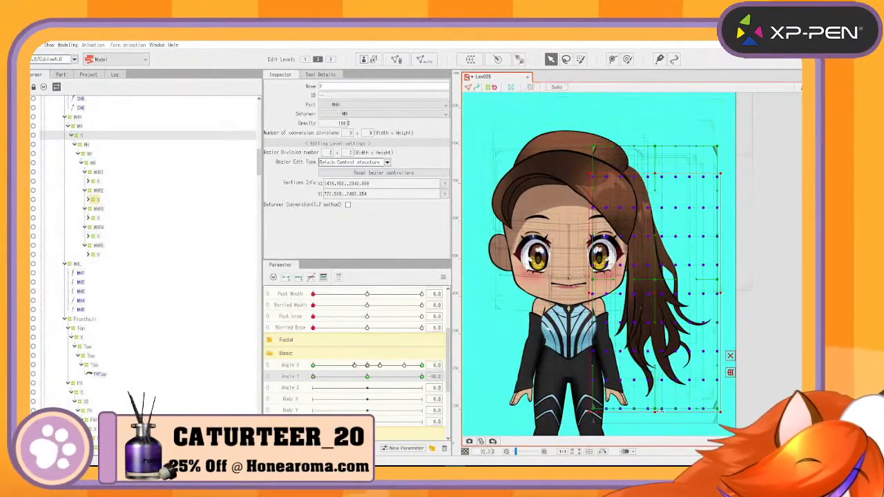
drag(656, 412, 656, 408)
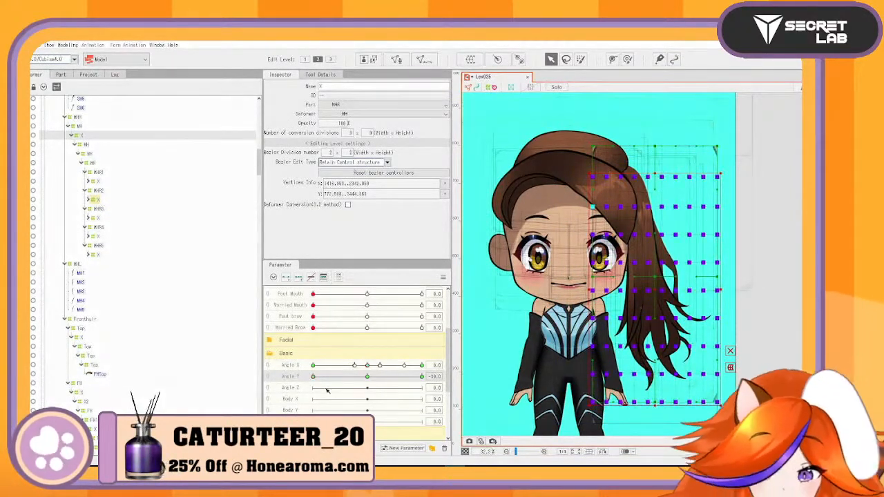
At Angle Y 30, stretch the lower rows of the ponytail's X deformer downward, then return Angle Y to -30
drag(328, 392, 515, 351)
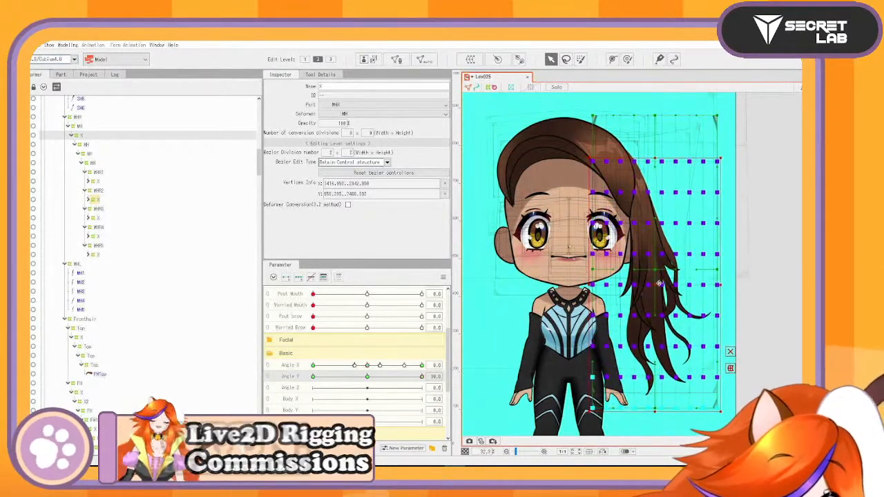
drag(420, 377, 402, 364)
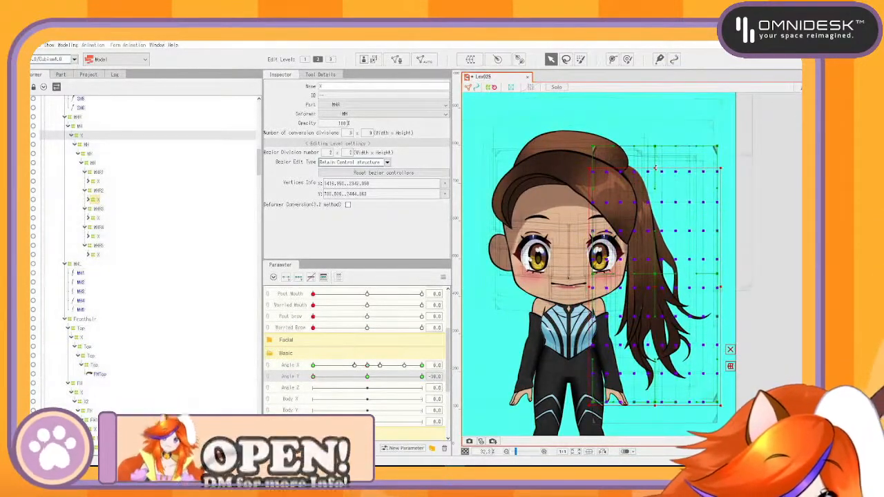
At Angle Y -30, extend the top edge of the ponytail's X deformer upward and preview the vertical tilt
click(661, 147)
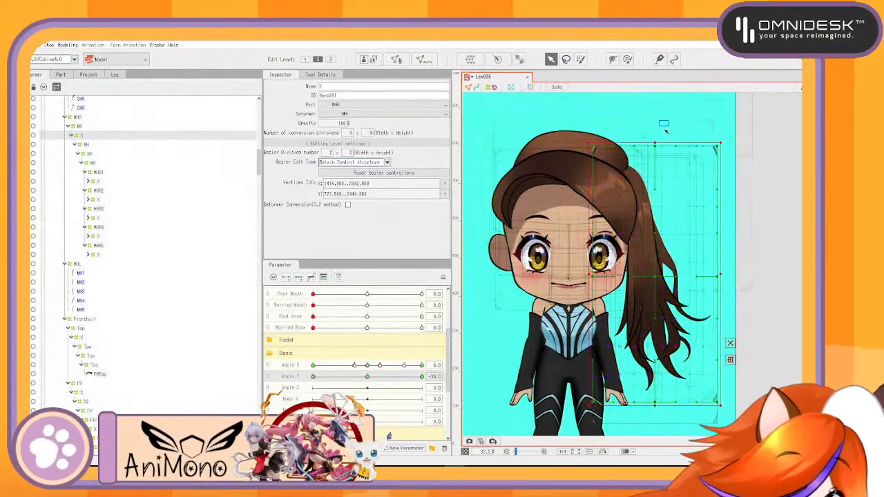
click(656, 143)
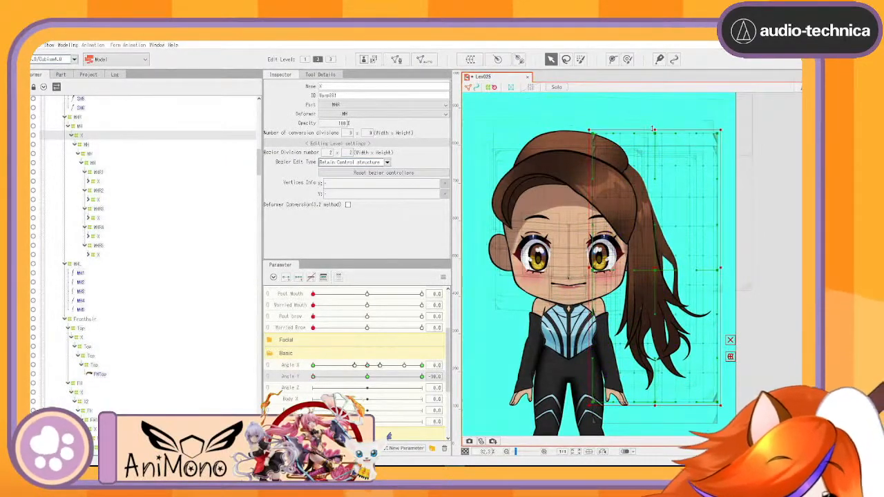
drag(316, 378, 283, 389)
Check the ponytail with Angle X and Angle Y both at -30, and return both parameters to 0
click(367, 377)
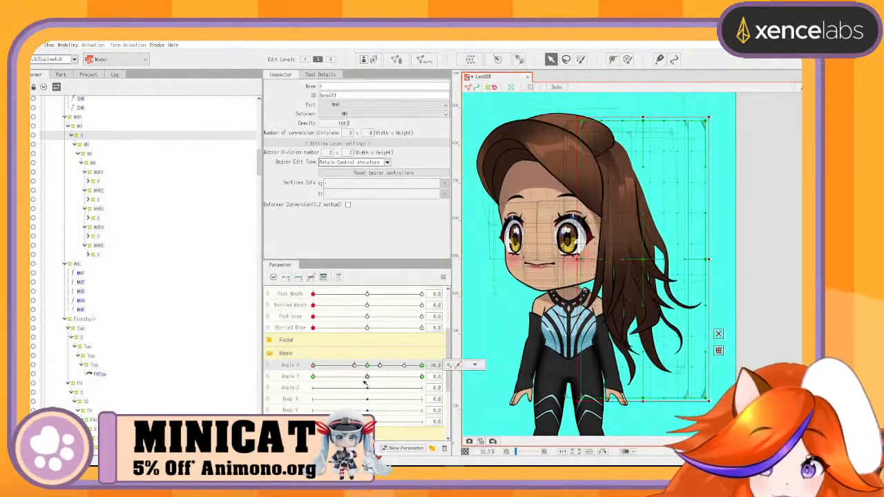
drag(367, 377, 283, 406)
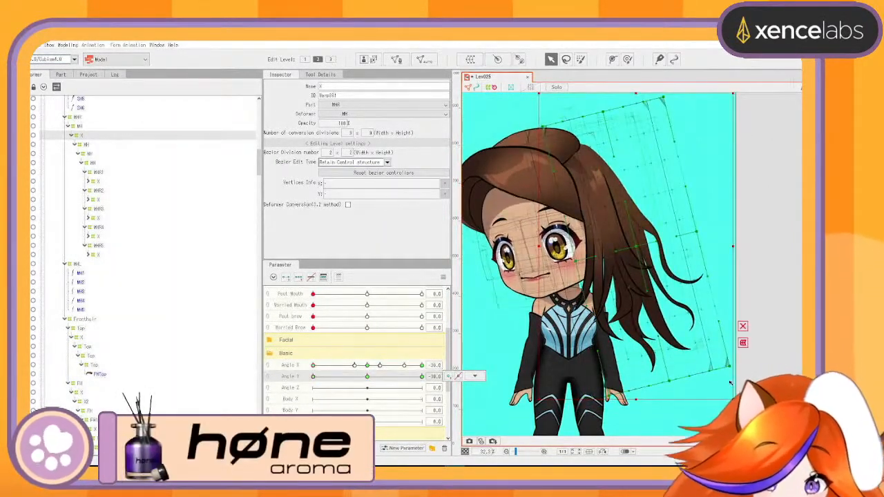
click(367, 364)
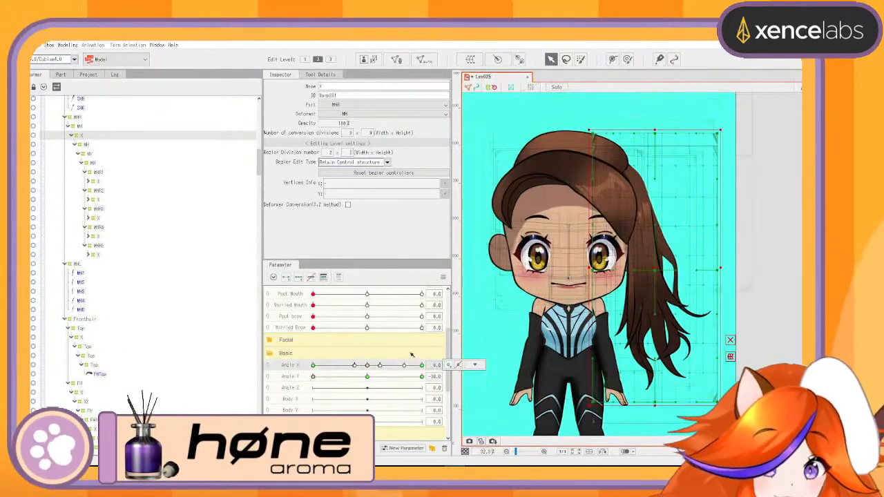
click(367, 377)
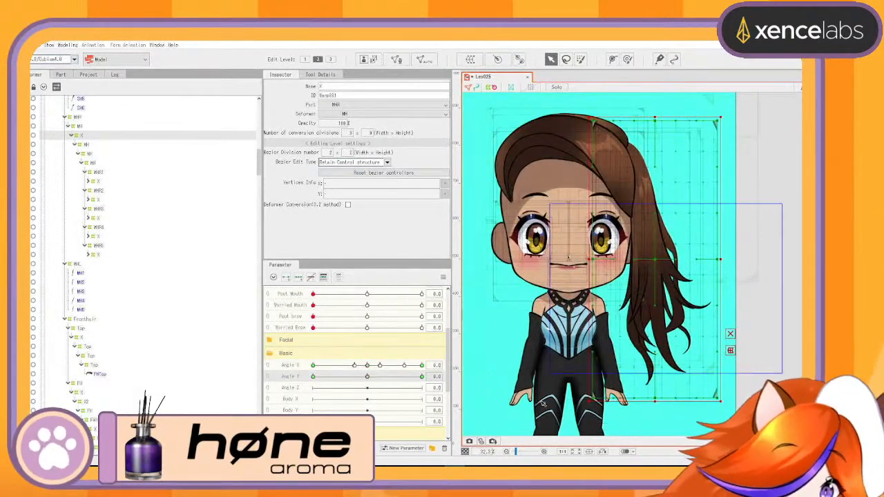
Set Angle X and Angle Y to -30 and rotate the lower rows of the ponytail's X deformer toward the body
drag(543, 404, 540, 408)
drag(367, 366, 227, 387)
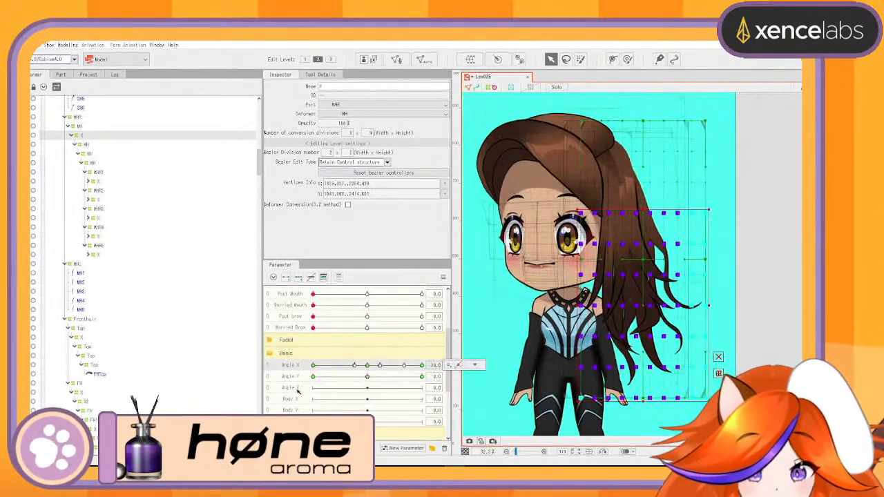
drag(367, 378, 281, 389)
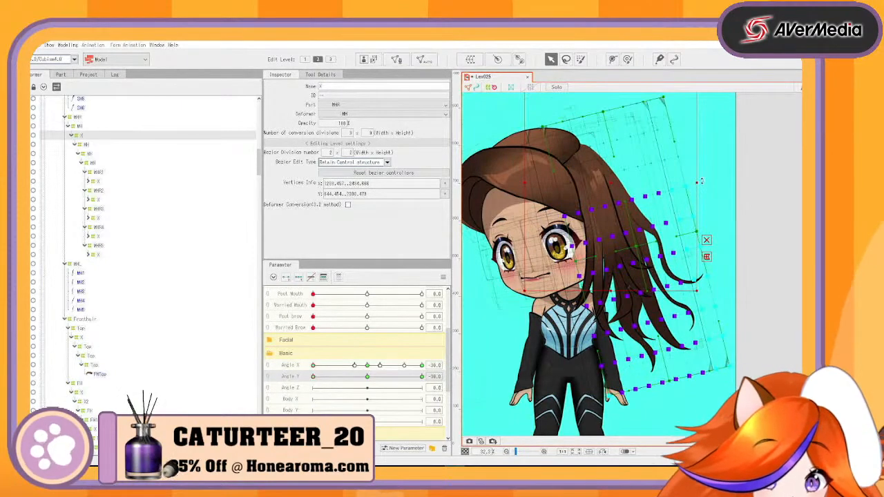
drag(702, 181, 697, 192)
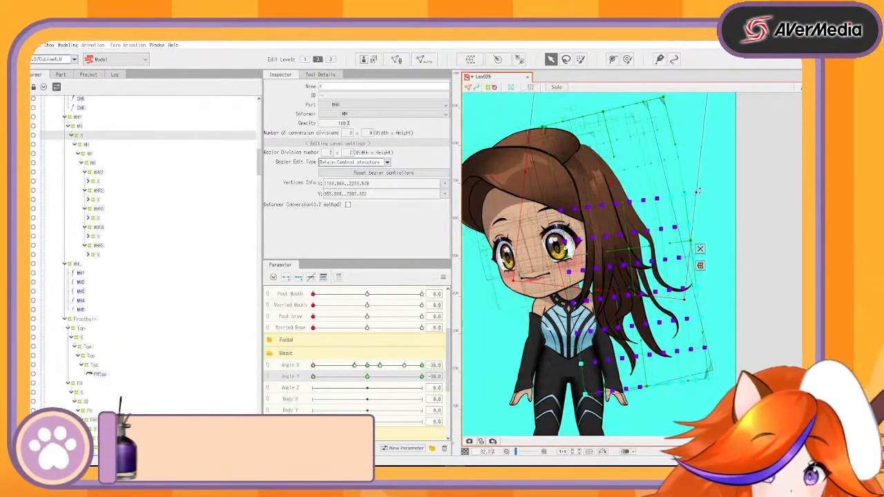
At Angle X -30 and Angle Y -30, pull the bottom points of the ponytail's X deformer inward, checking the vertical tilt
drag(648, 386, 642, 389)
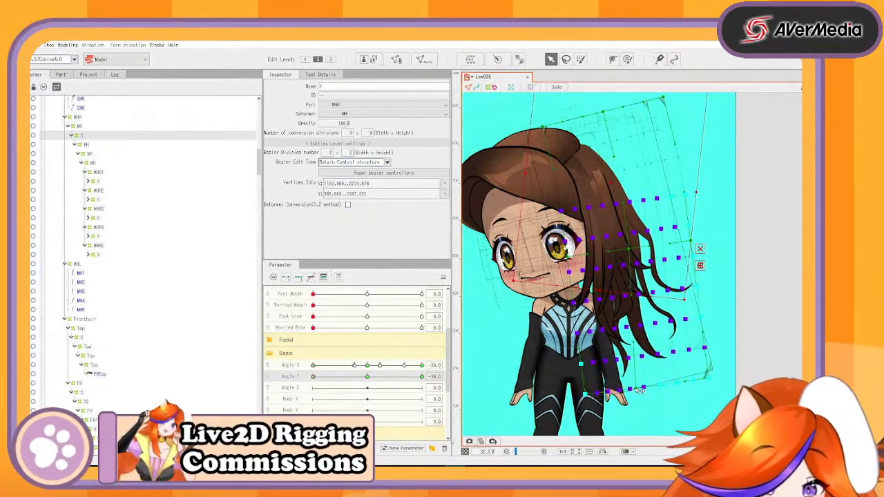
drag(585, 394, 556, 390)
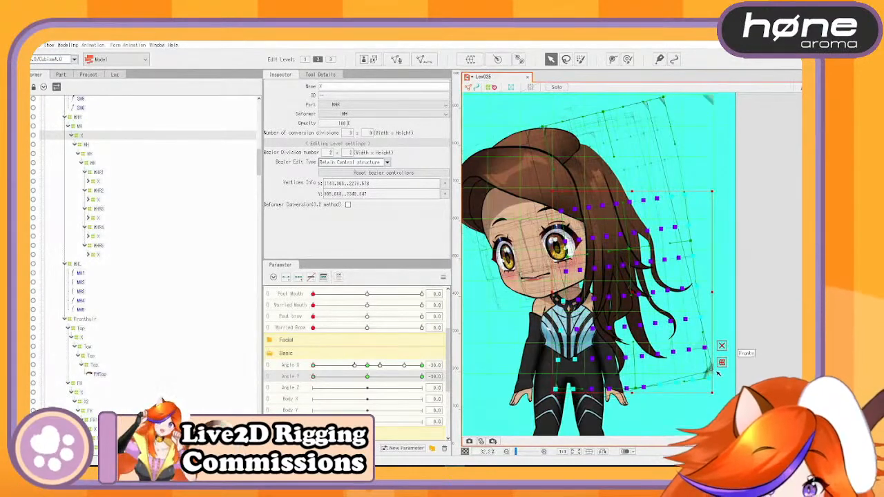
drag(709, 379, 702, 378)
drag(629, 253, 627, 254)
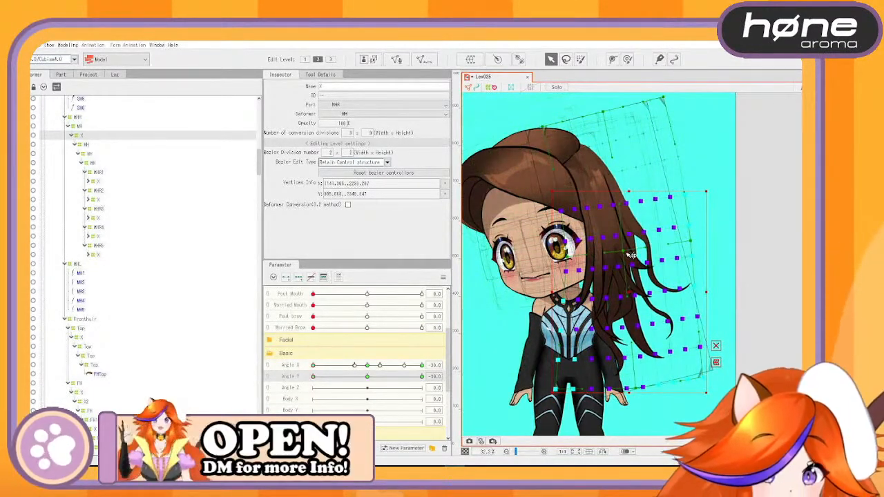
mouse_move(313, 378)
mouse_down()
mouse_move(343, 391)
mouse_move(290, 396)
mouse_move(366, 388)
mouse_move(308, 387)
mouse_up()
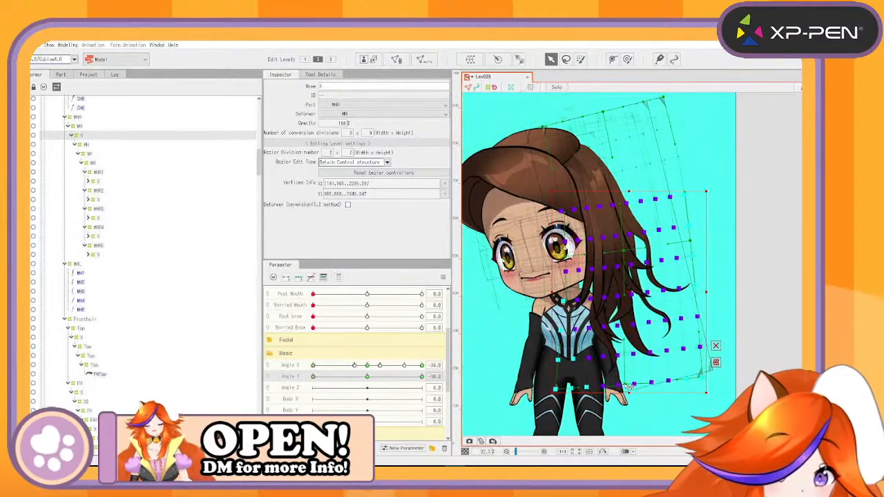
drag(702, 373, 696, 377)
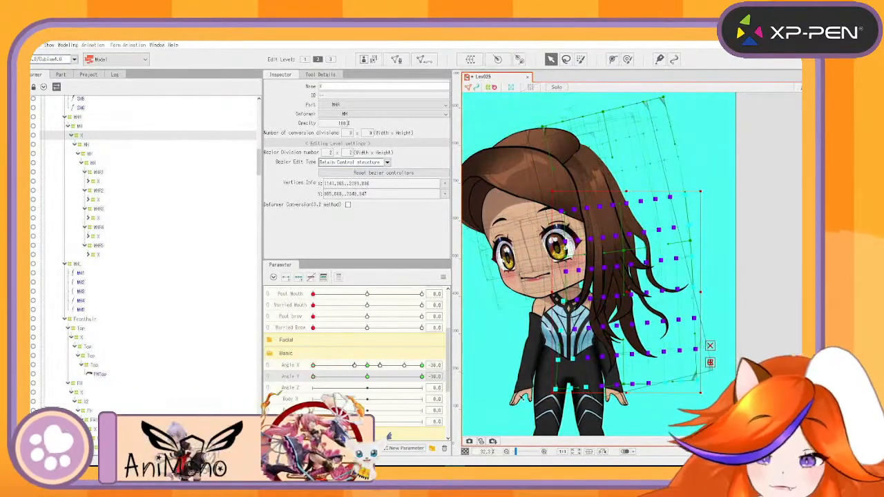
mouse_move(313, 376)
mouse_down()
mouse_move(342, 378)
mouse_move(311, 382)
mouse_up()
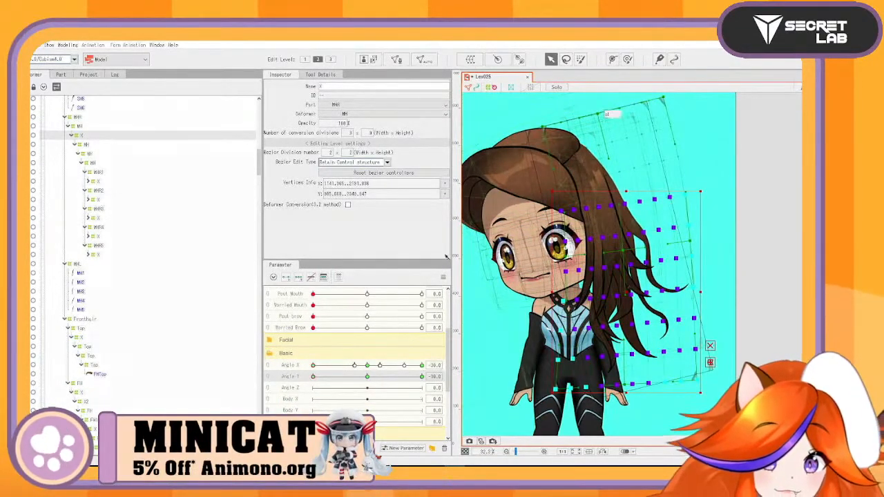
At Angle X -30 and Angle Y 30, rotate the ponytail X deformer's lower rows outward about a raised pivot and preview both angles
drag(314, 381, 432, 378)
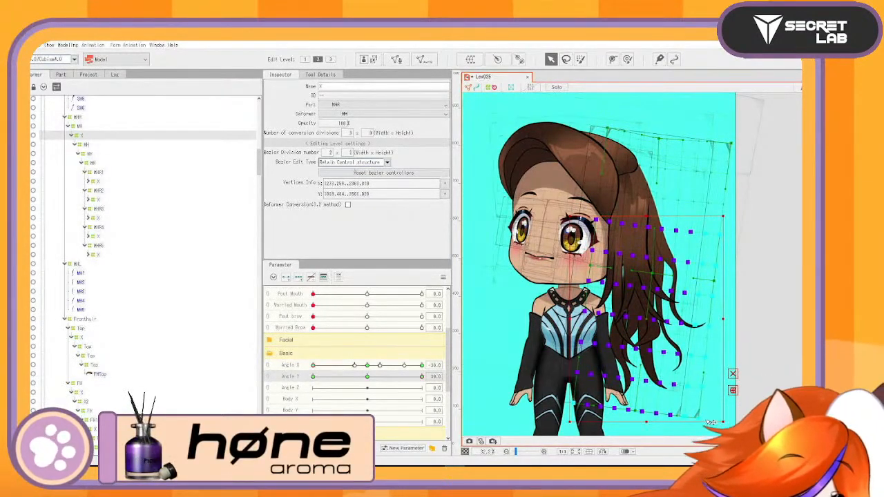
click(733, 391)
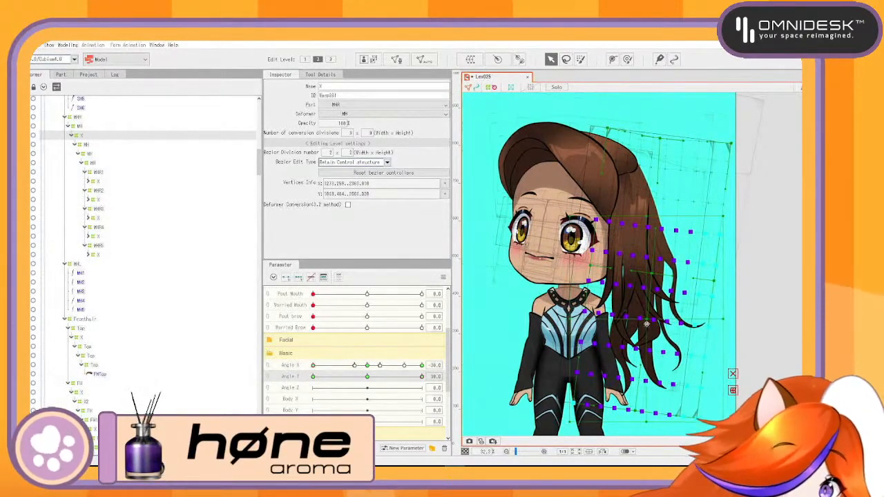
drag(647, 324, 653, 216)
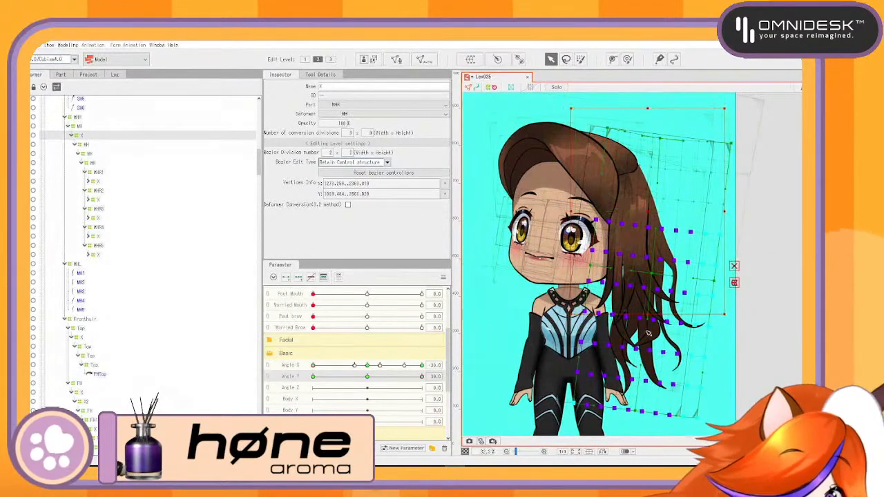
key(ctrl+z)
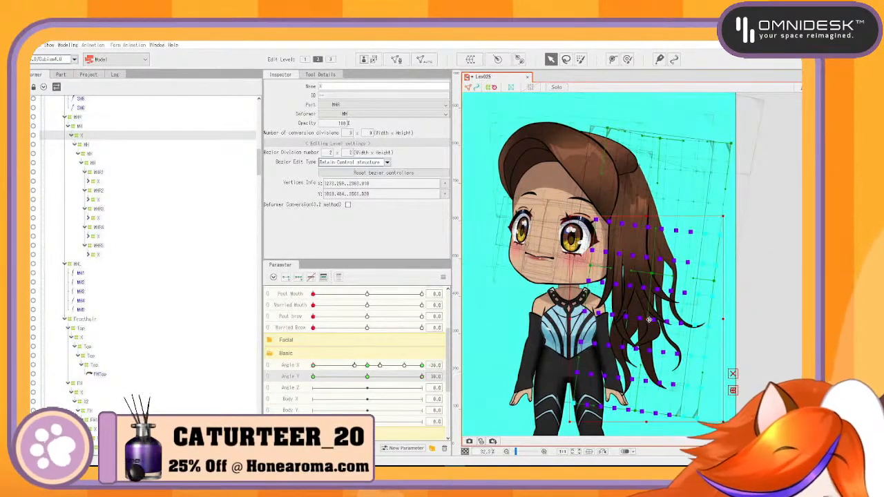
drag(649, 322, 642, 244)
key(ctrl+z)
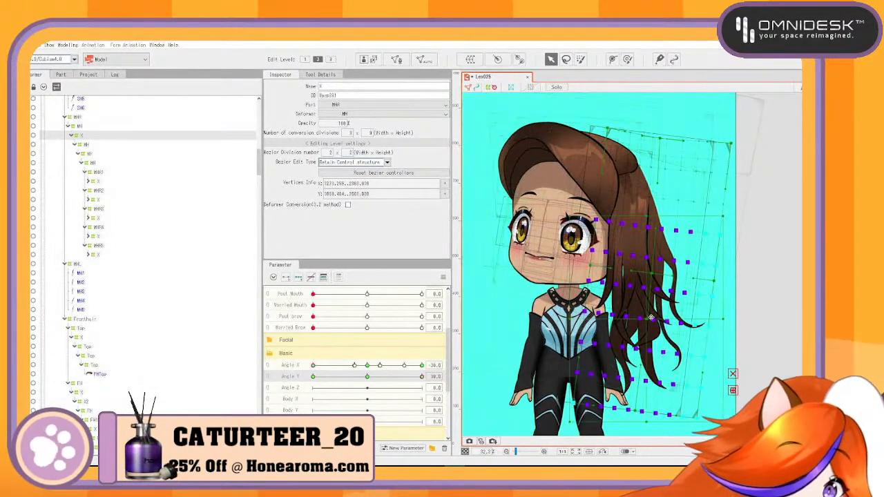
drag(651, 317, 652, 212)
key(ctrl+z)
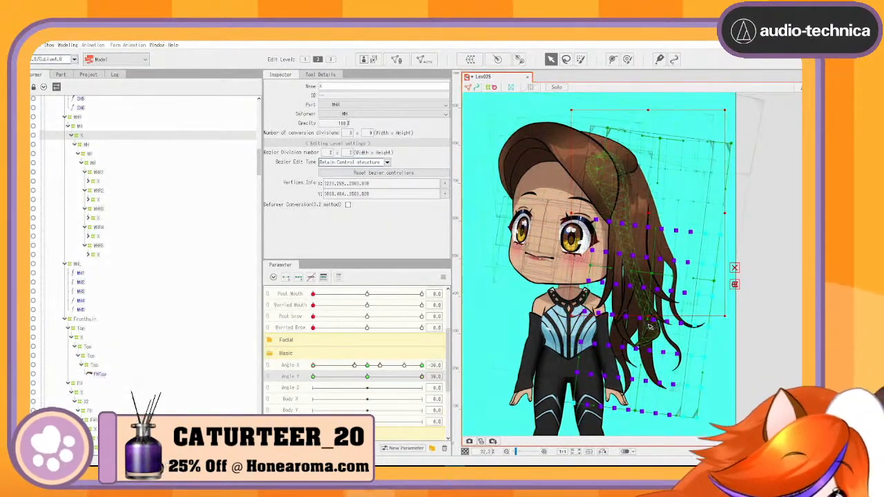
drag(649, 325, 661, 327)
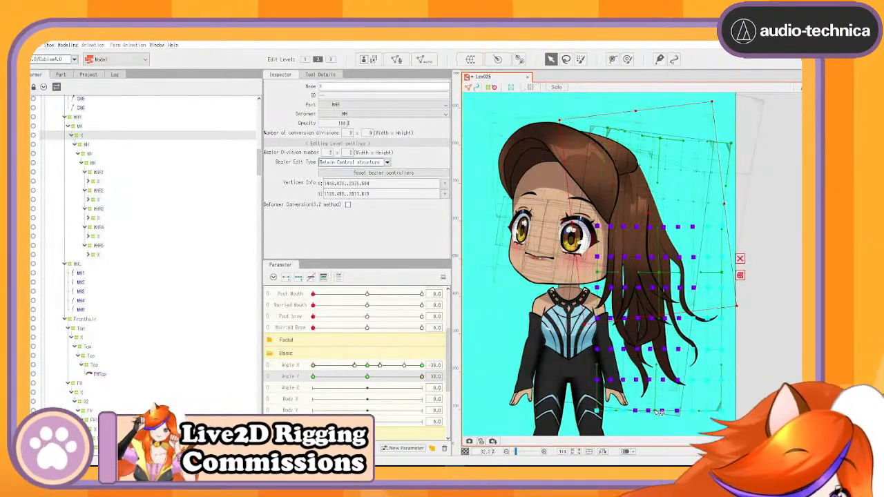
drag(424, 377, 438, 360)
drag(314, 364, 310, 384)
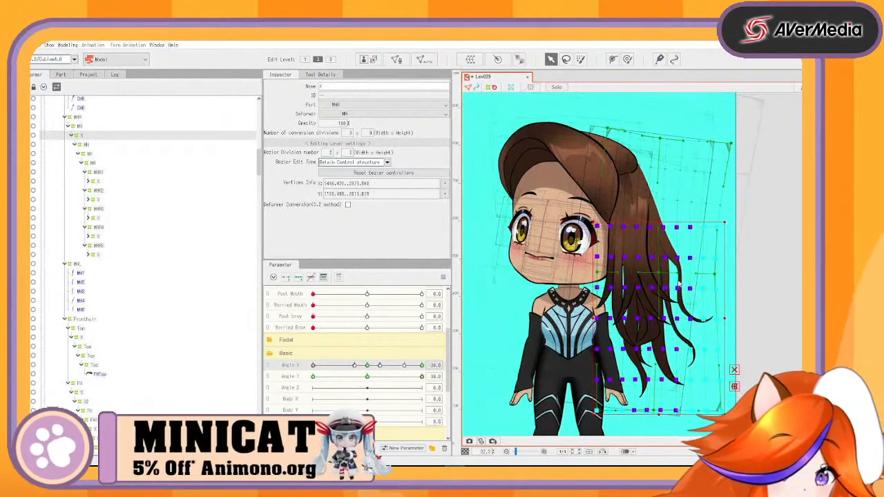
click(725, 271)
drag(727, 278, 715, 279)
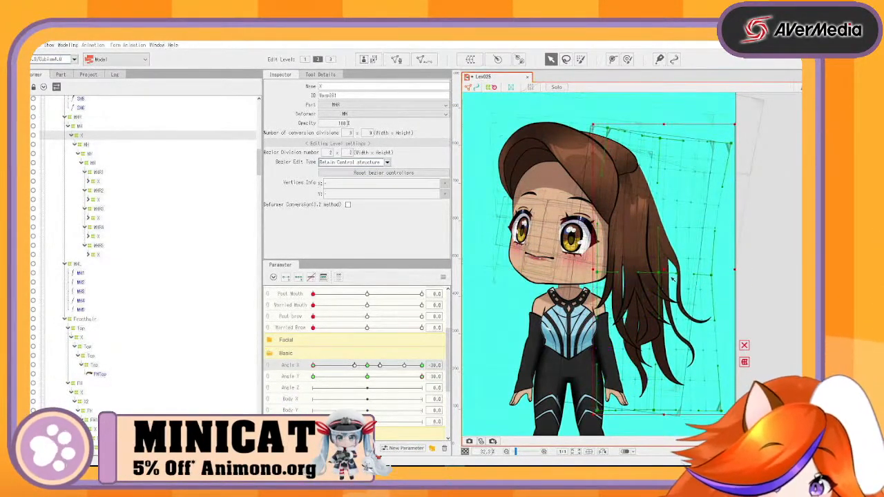
key(ctrl+z)
key(ctrl+z)
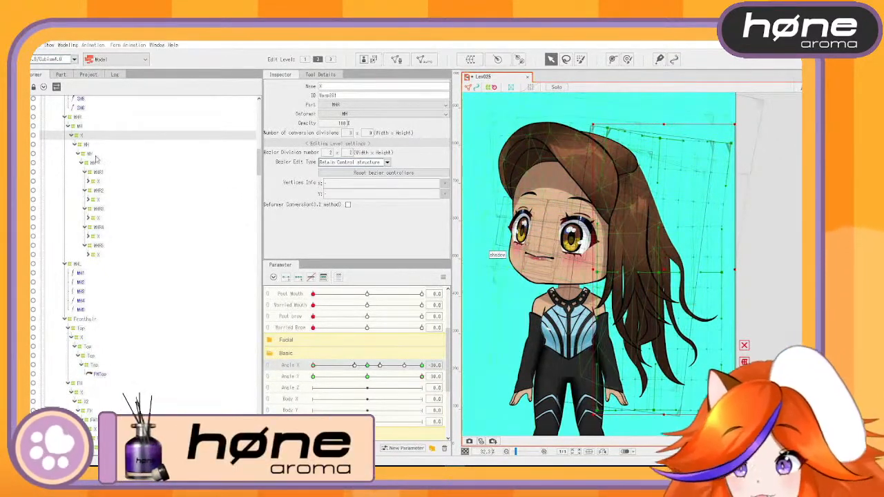
Add three Angle Y keys to the X deformers of all five strands, WHR1 to WHR5
click(96, 181)
ctrl+click(97, 199)
ctrl+click(97, 217)
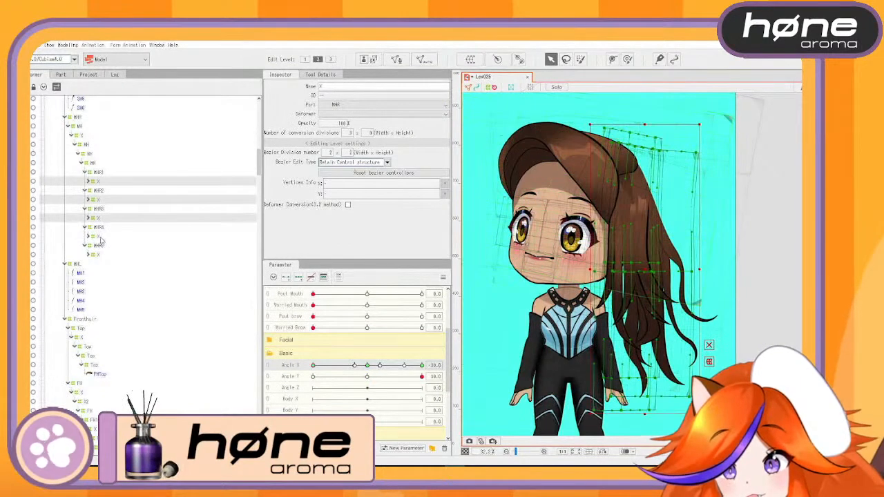
ctrl+click(97, 236)
ctrl+click(96, 255)
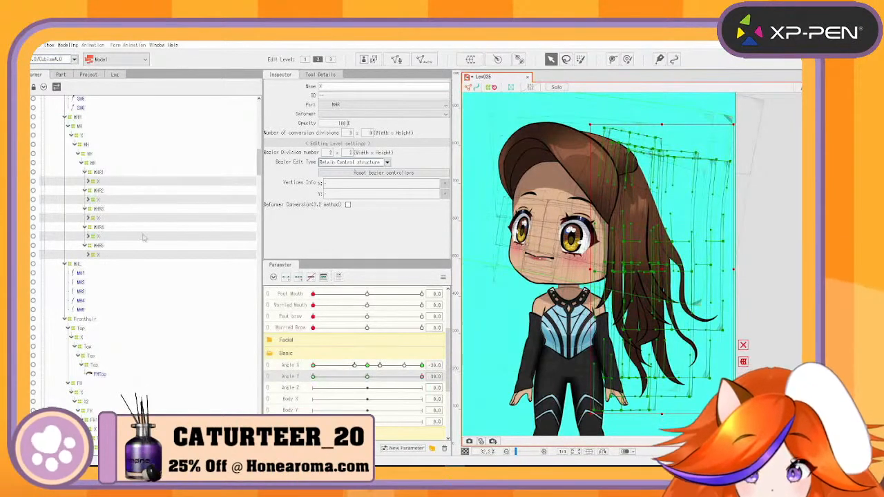
At Angle X -30 and Angle Y 30, narrow the X deformers of strands WHR5 and WHR4 from their outer side
click(101, 254)
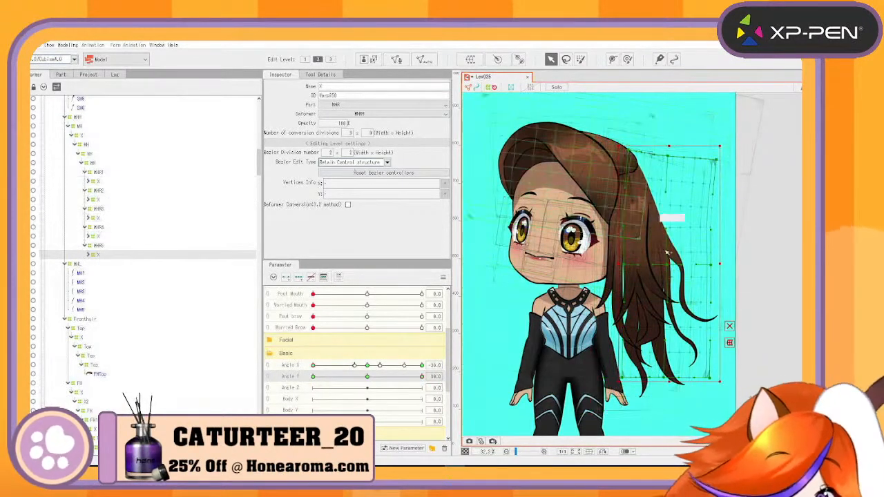
drag(722, 263, 712, 265)
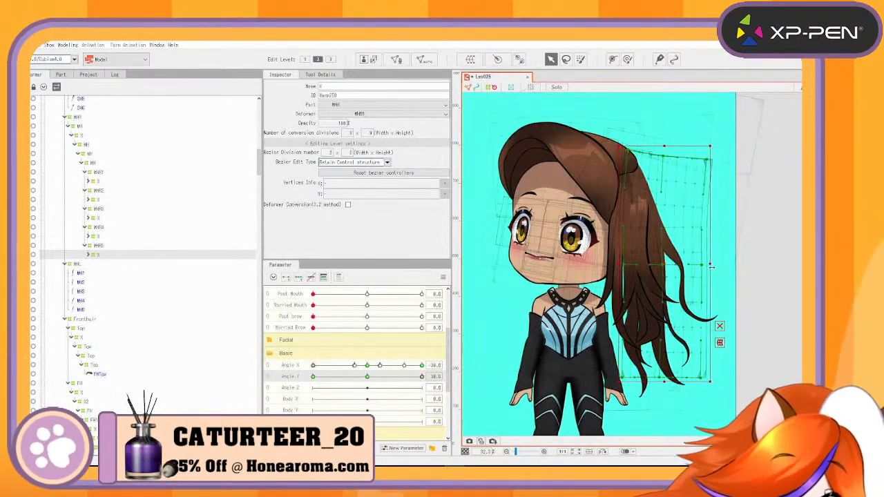
click(95, 236)
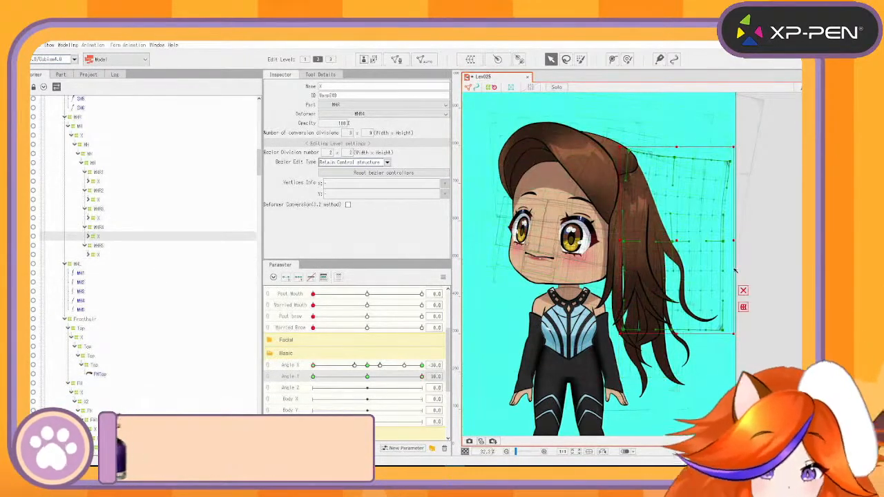
drag(736, 240, 721, 240)
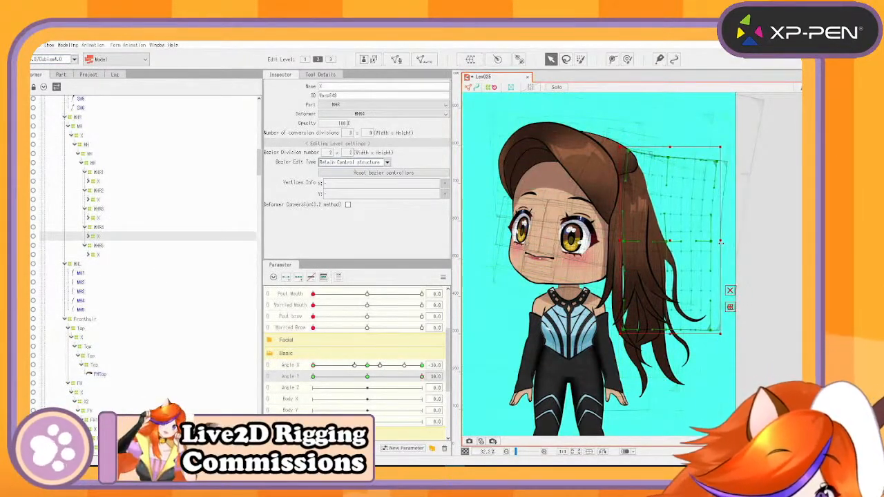
At Angle X 30 and Angle Y 30, try to narrow the X deformer of strand WHR4
drag(421, 376, 447, 374)
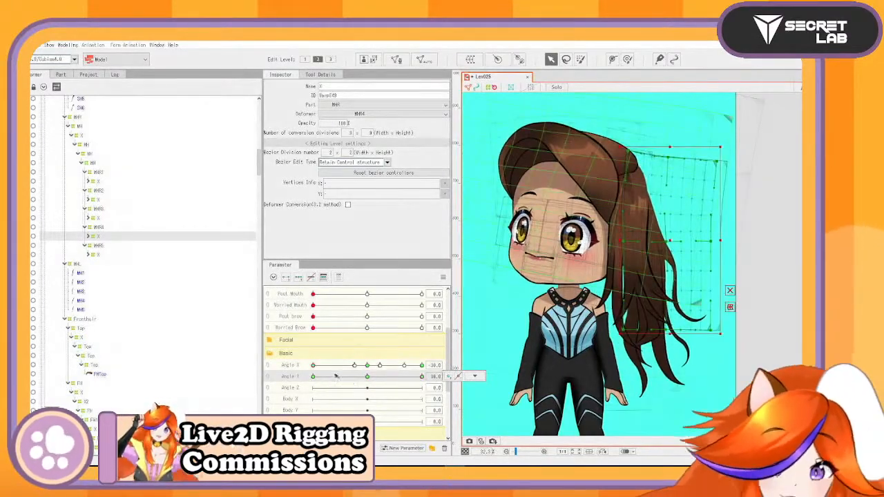
drag(313, 365, 457, 365)
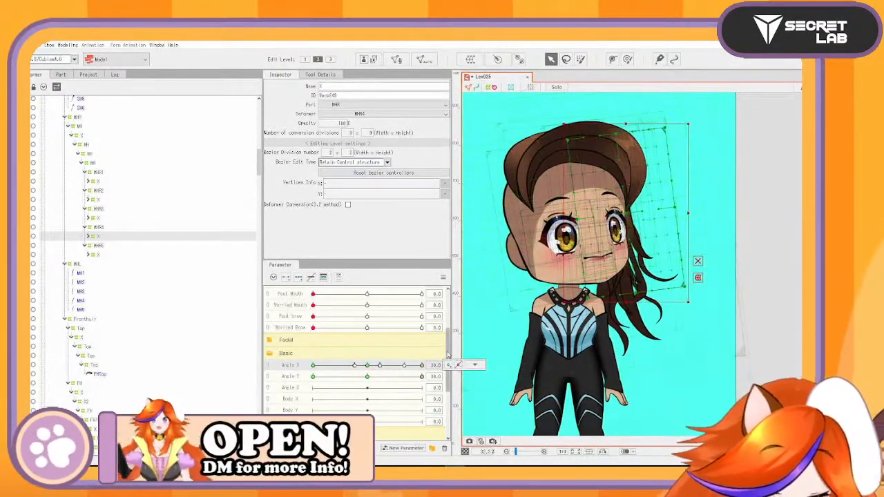
drag(688, 213, 676, 216)
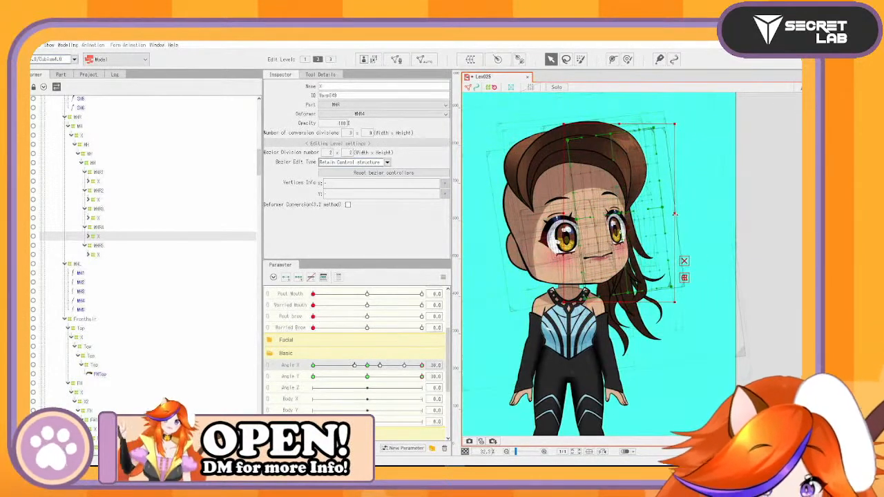
key(ctrl+z)
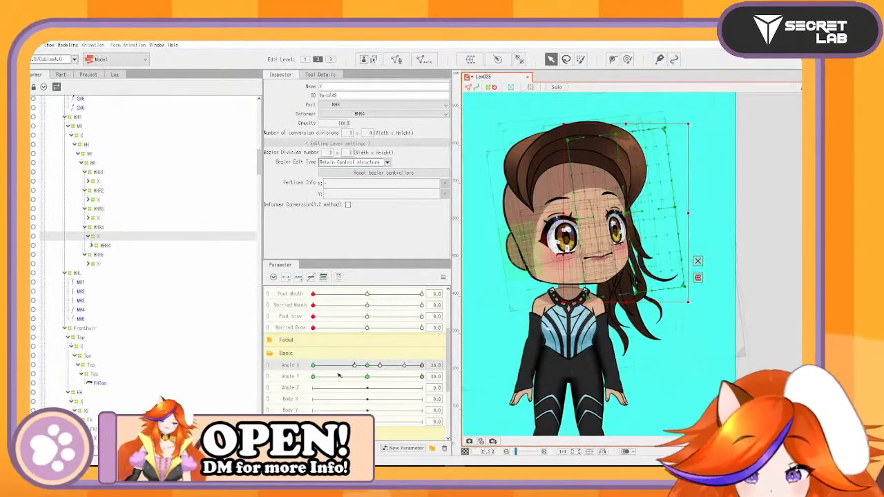
Set Angle Y to 0 and Angle X to 30, and remove the Angle Y keys from the X deformers of WHR1 to WHR3
click(368, 377)
drag(368, 367, 424, 374)
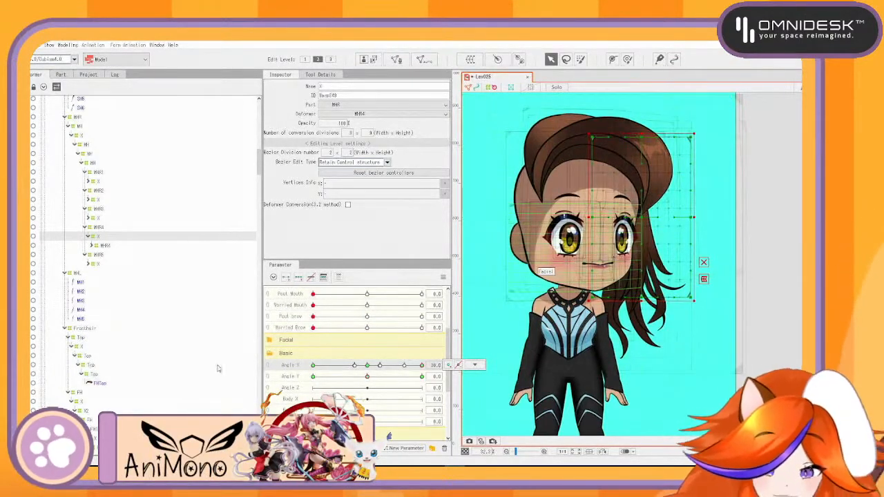
click(98, 219)
ctrl+click(97, 200)
ctrl+click(97, 182)
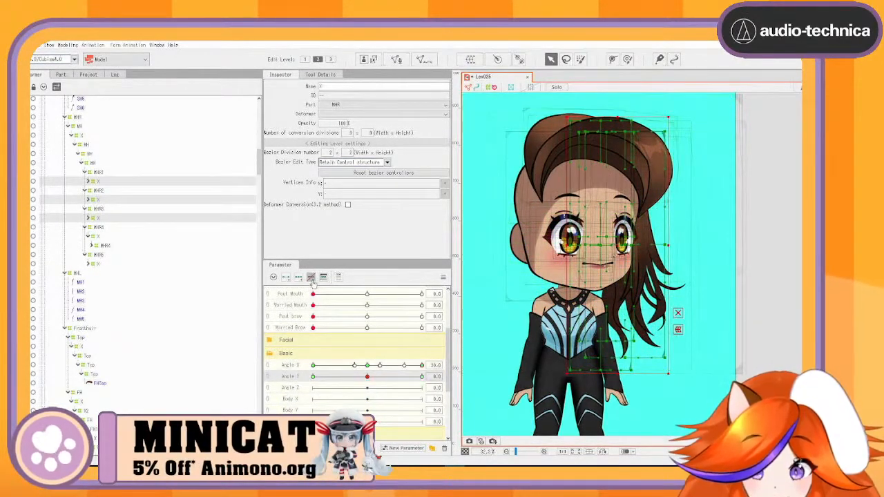
Narrow and shift WHR4's X deformer inward at Angle X 30, and remove the Angle Y keys from the X deformers of WHR4 and WHR5
click(100, 237)
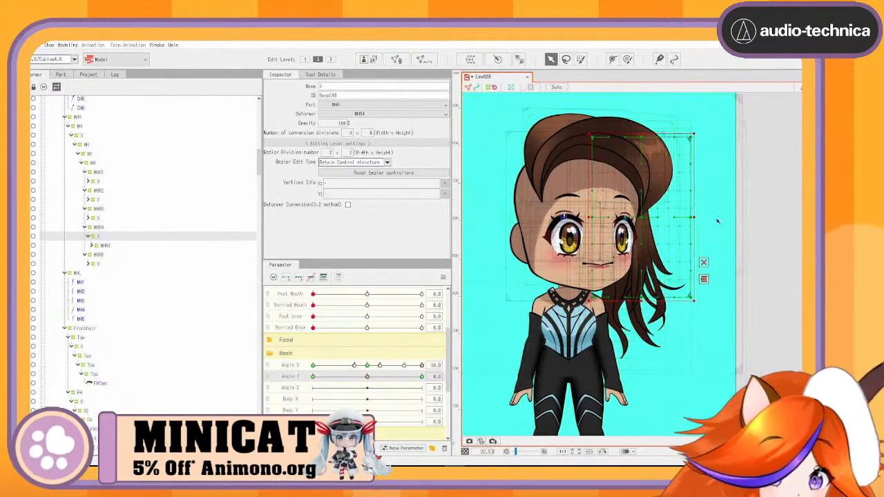
drag(693, 219, 630, 219)
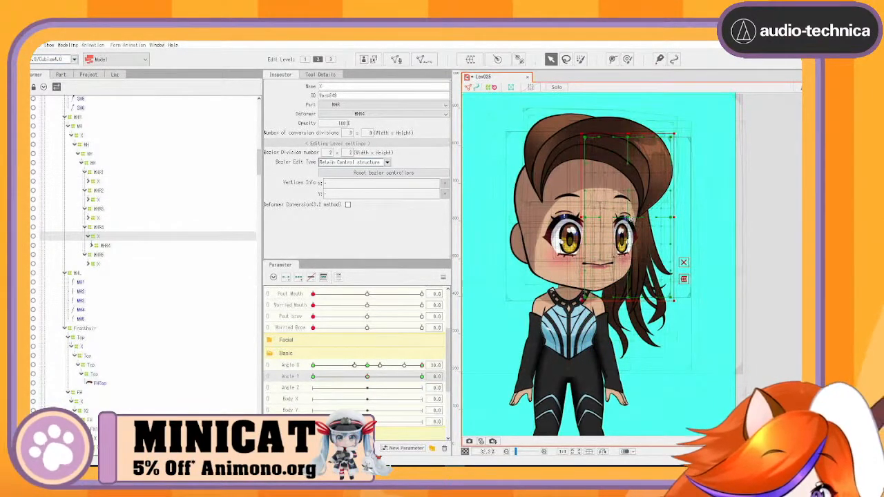
click(98, 264)
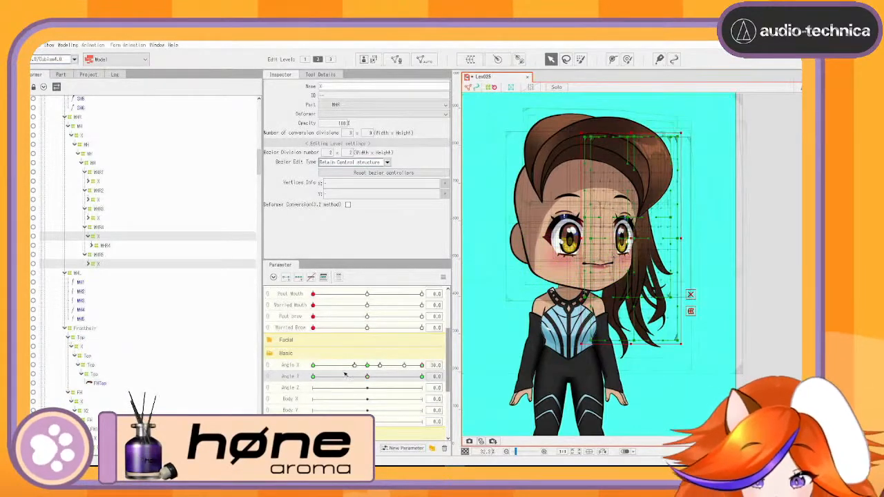
click(298, 277)
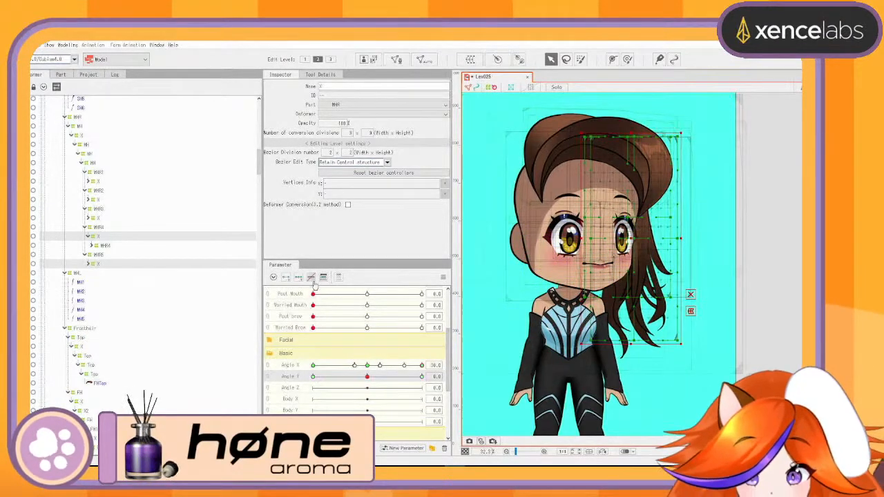
At Angle X 30, nudge the outer edge of WHR4's X deformer and narrow WHR5's X deformer from its outer side
click(107, 237)
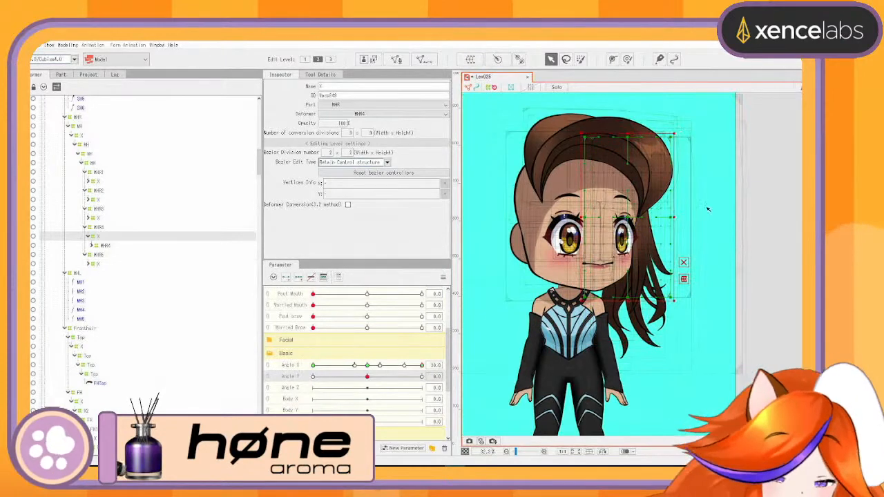
mouse_move(670, 219)
mouse_down()
mouse_move(661, 222)
mouse_move(675, 226)
mouse_up()
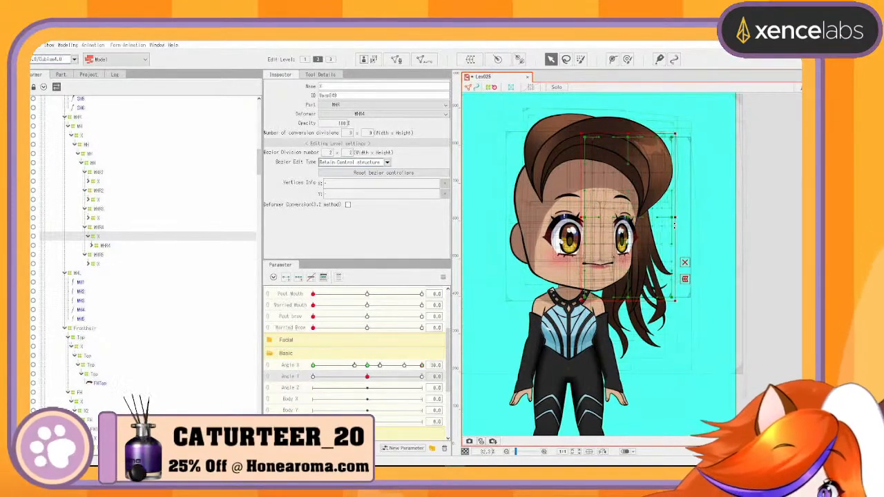
click(101, 265)
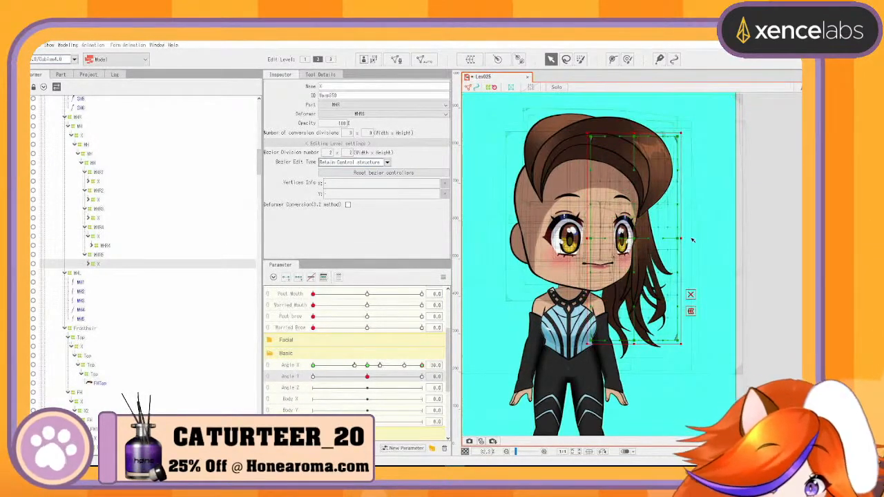
drag(681, 238, 669, 239)
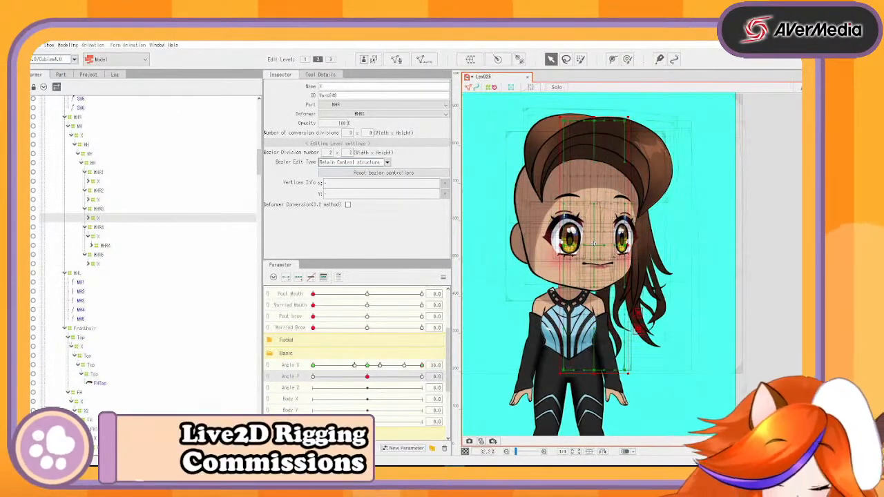
Shift strand WHR1's X deformer slightly inward toward the face at Angle X 30
click(103, 200)
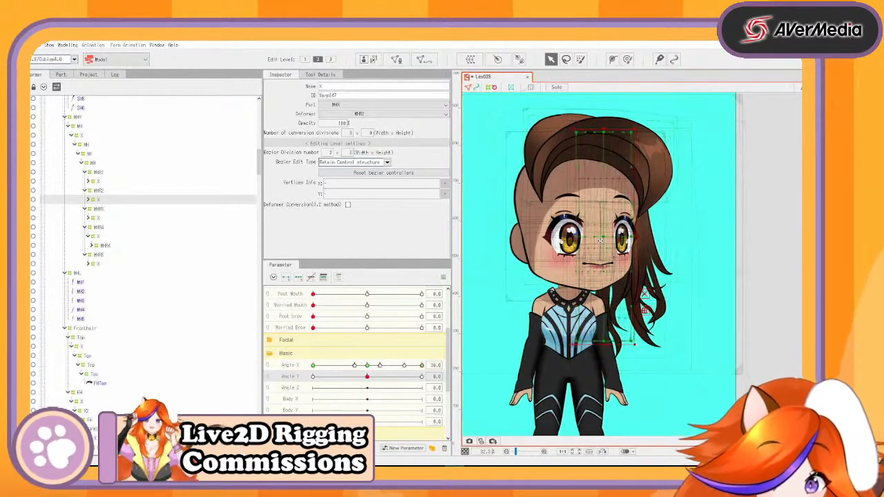
click(94, 181)
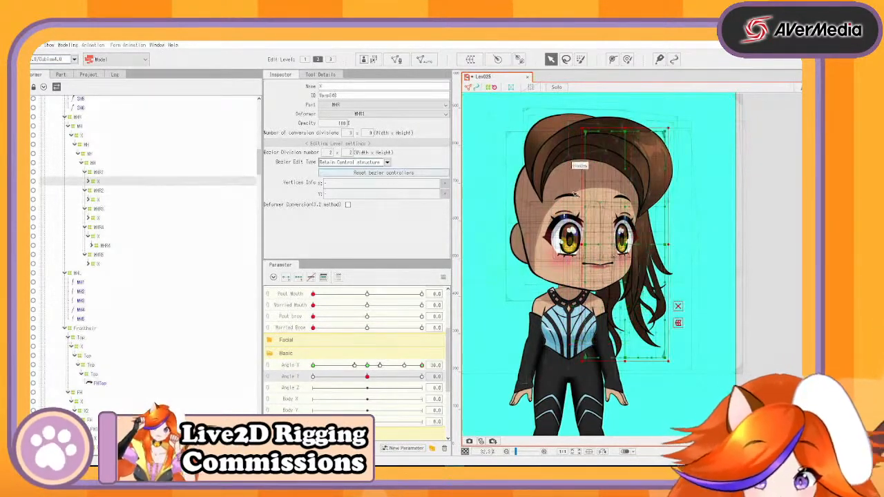
drag(621, 246, 618, 247)
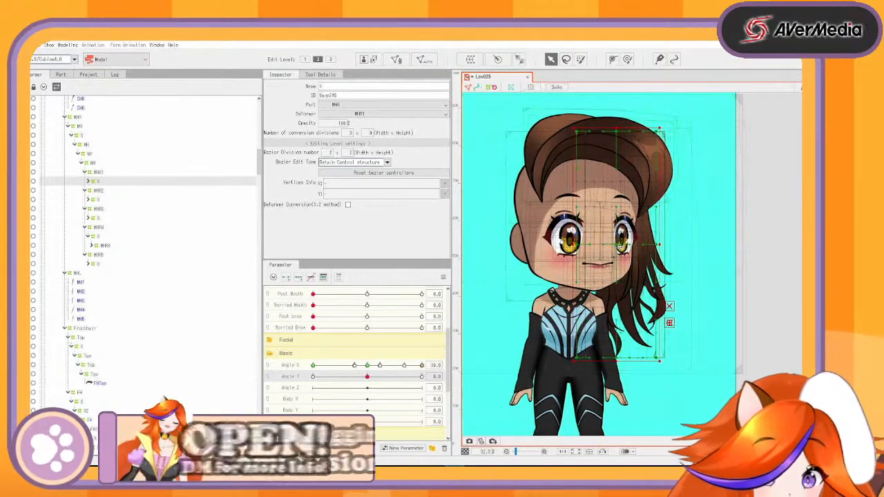
Set Angle X to -30 and Angle Y to 30, and narrow WHR4's X deformer from its outer side
drag(422, 366, 288, 374)
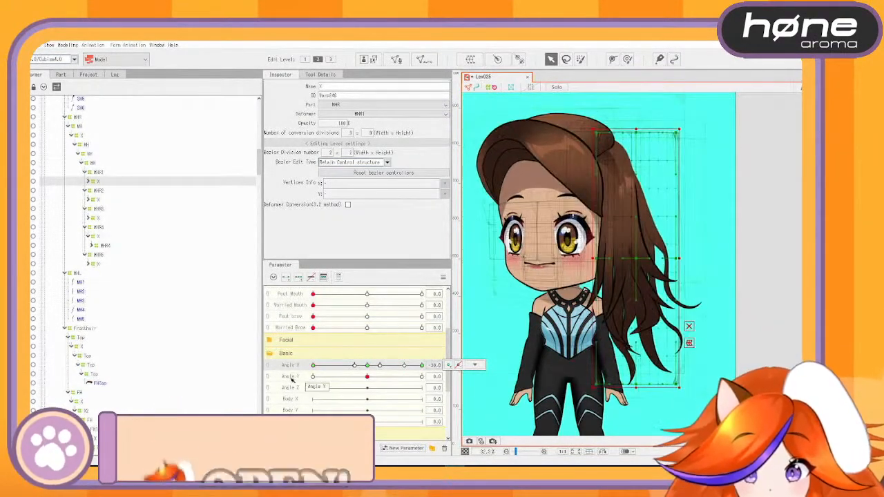
click(291, 378)
drag(367, 379, 432, 378)
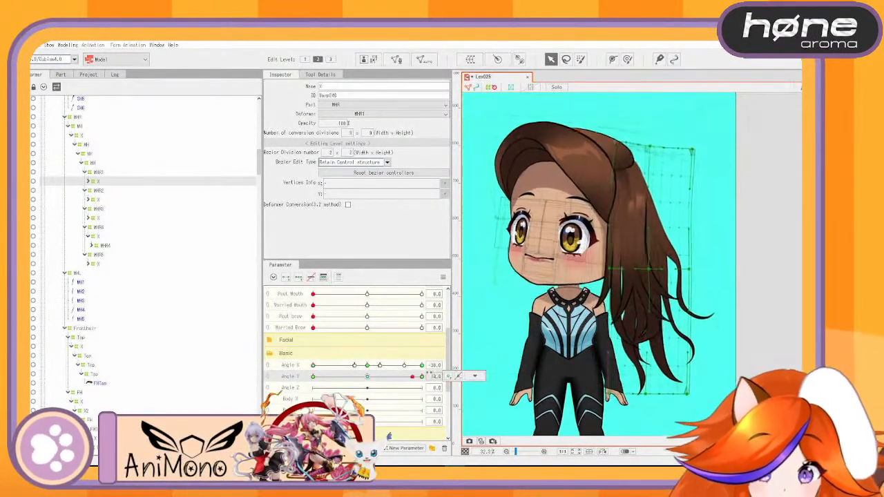
click(100, 237)
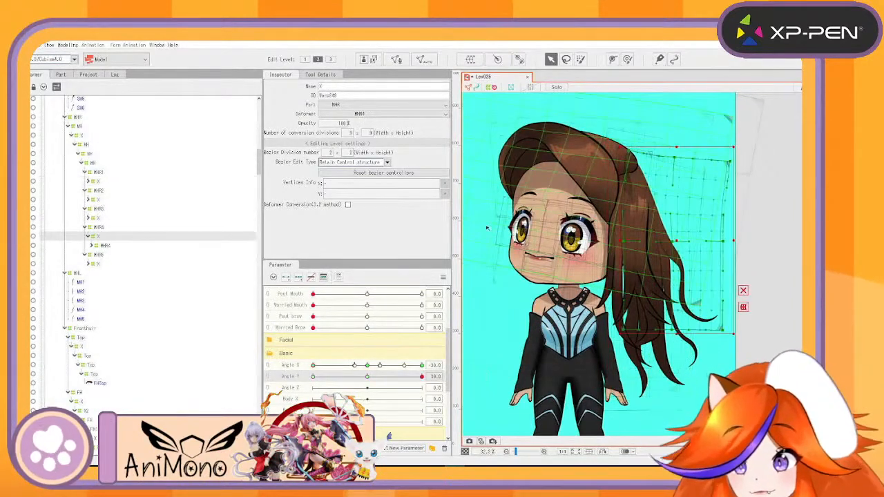
drag(734, 242, 722, 242)
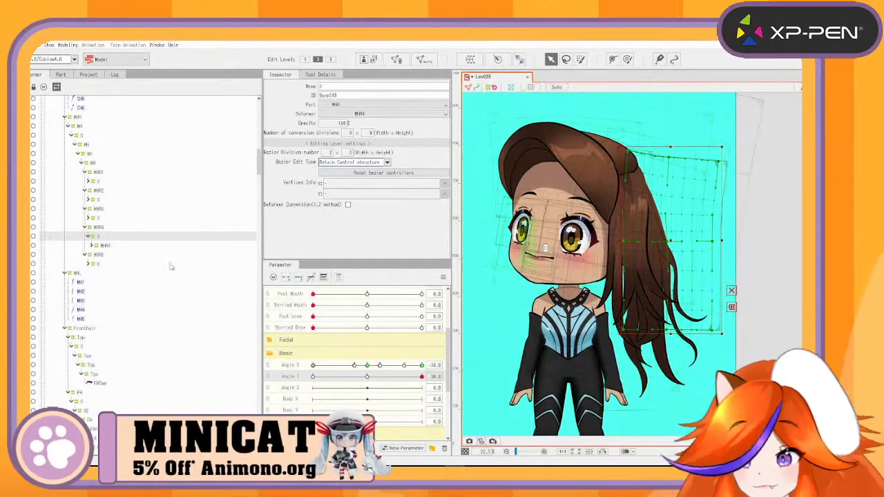
Add three Angle Y keys to WHR5's X deformer and narrow it from its outer side at Angle X -30, Angle Y 30
click(97, 266)
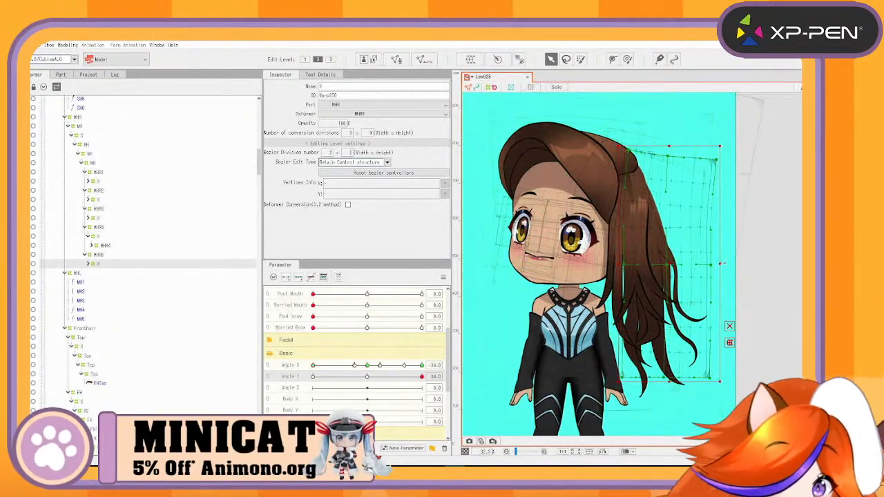
drag(723, 263, 708, 263)
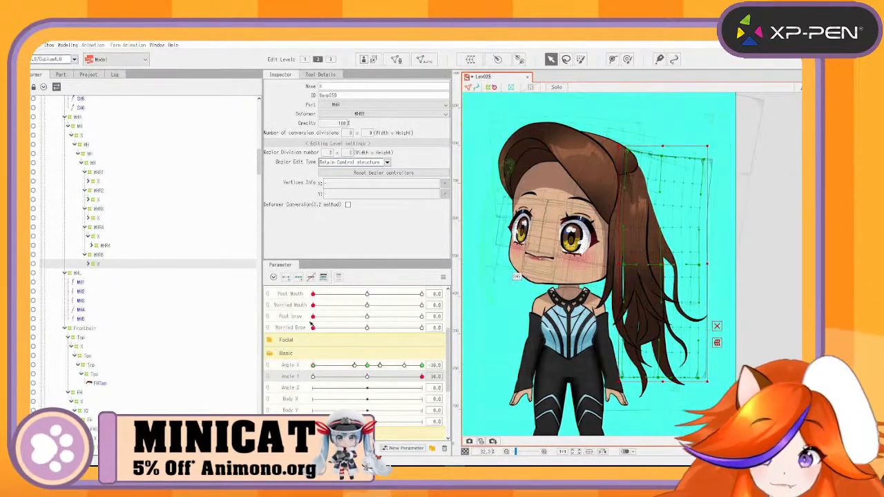
key(ctrl+z)
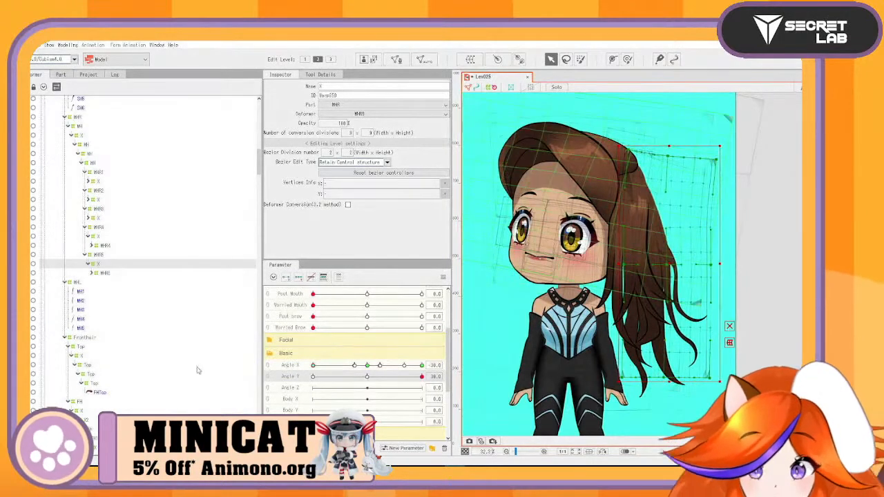
click(299, 278)
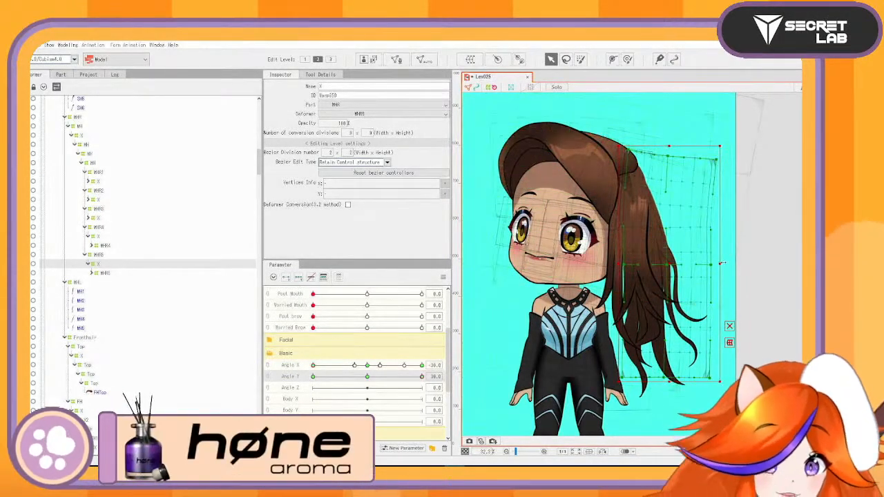
drag(721, 264, 704, 265)
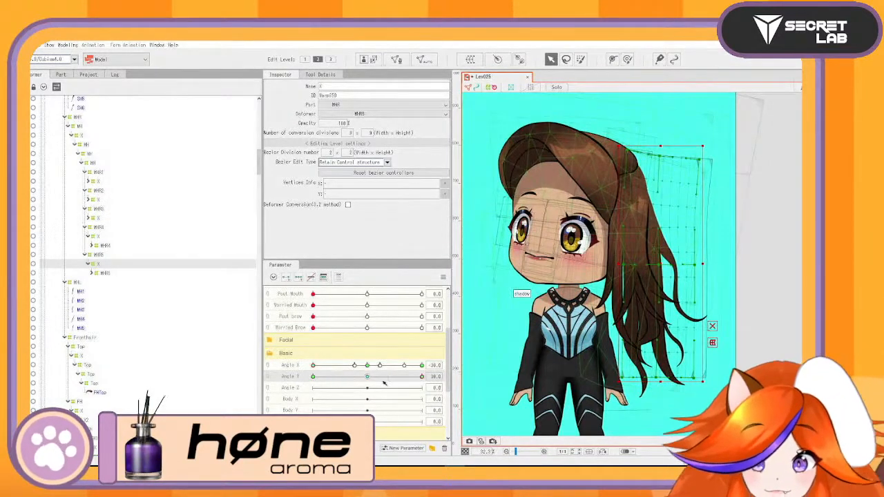
Shorten WHR5's X deformer slightly from its lower edge at Angle X -30 and Angle Y 30, comparing the pose along Angle Y
mouse_move(413, 378)
mouse_down()
mouse_move(355, 384)
mouse_move(430, 379)
mouse_up()
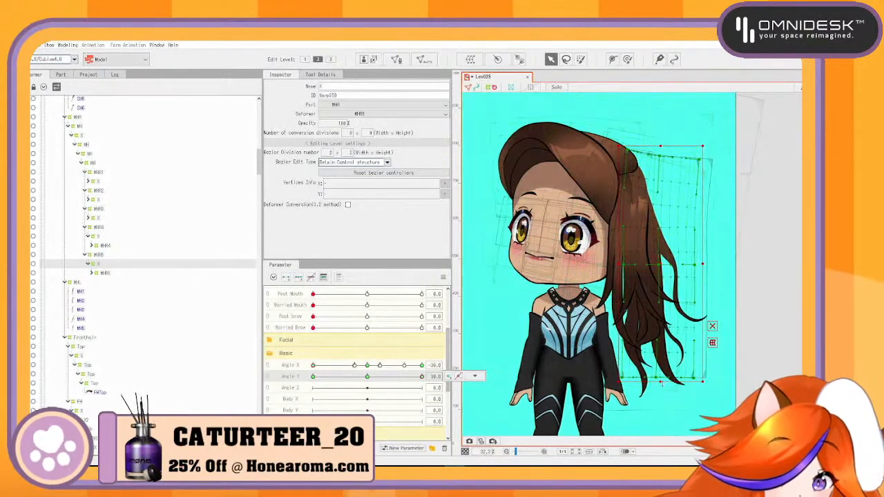
drag(662, 383, 662, 375)
drag(423, 378, 443, 383)
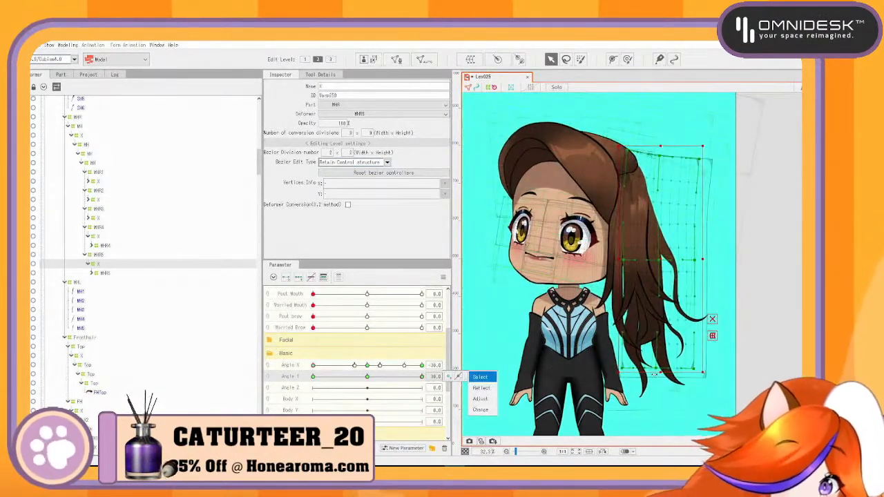
drag(661, 372, 660, 379)
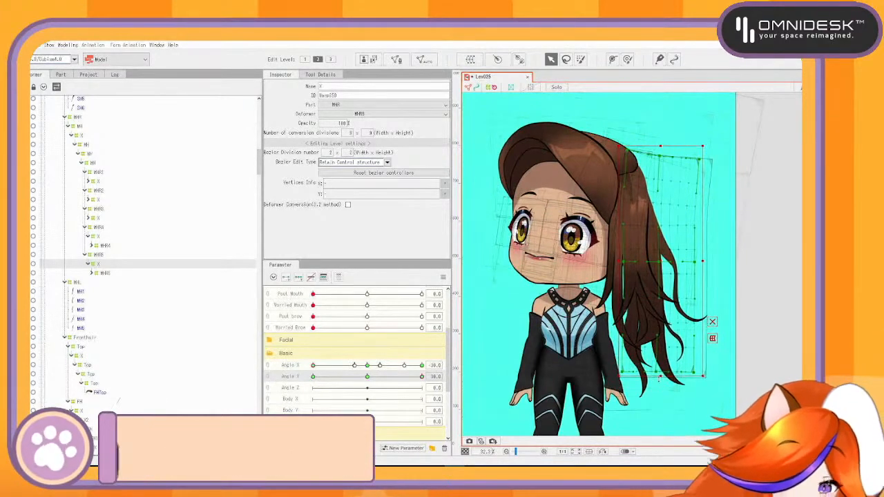
mouse_move(421, 377)
mouse_down()
mouse_move(361, 385)
mouse_move(435, 381)
mouse_up()
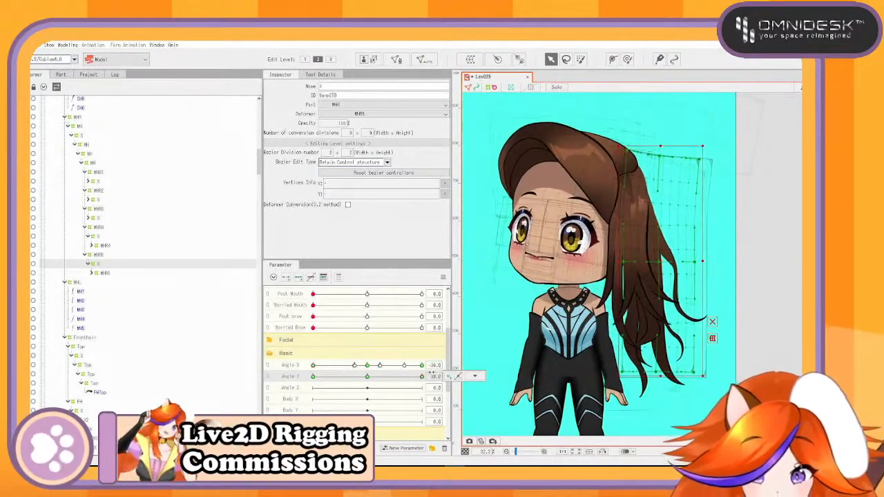
Raise the lower edge of WHR4's X deformer slightly at Angle X -30 and Angle Y 30
drag(315, 368, 295, 382)
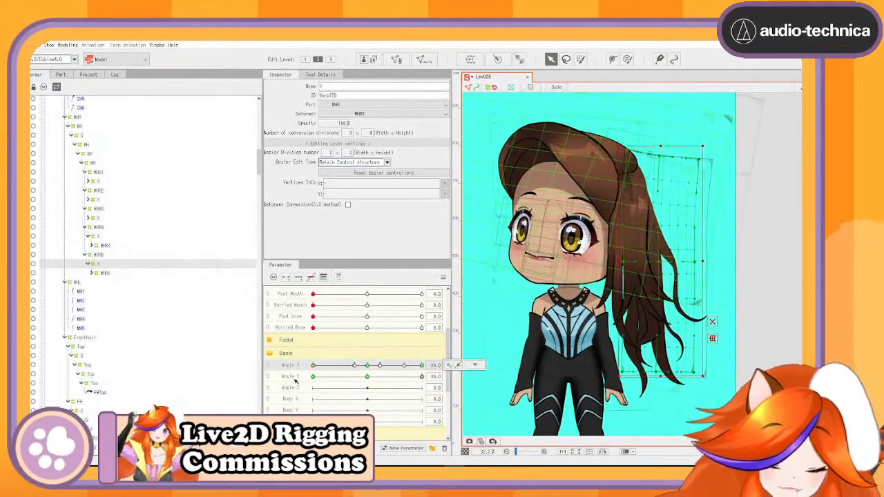
click(96, 236)
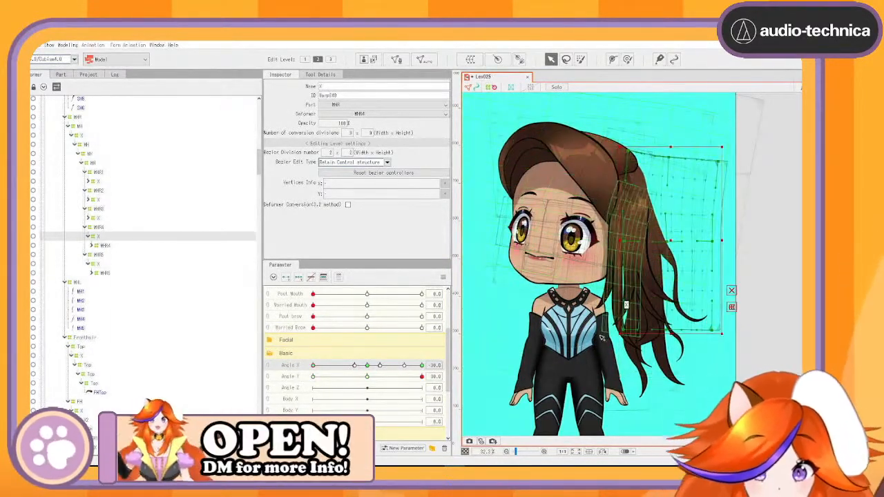
drag(669, 334, 669, 329)
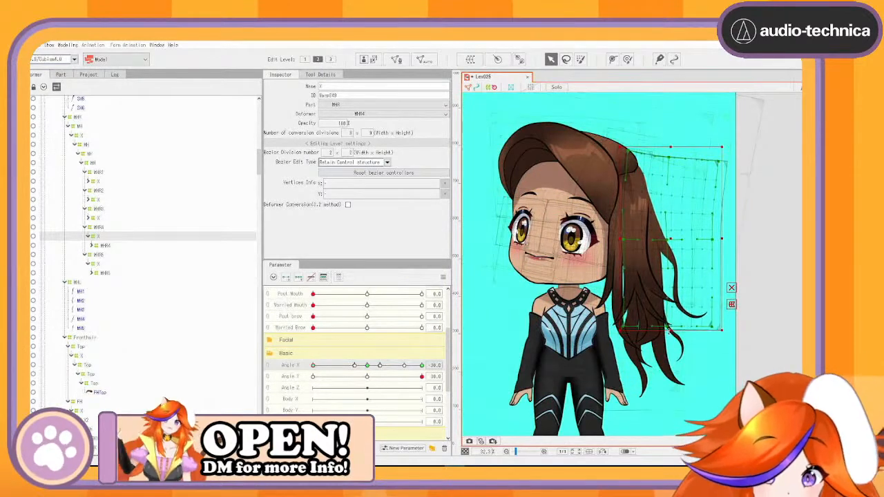
Raise the lower edge of WHR1's X deformer at Angle X -30 and Angle Y 30, and check the strand's motion along Angle Y
click(96, 218)
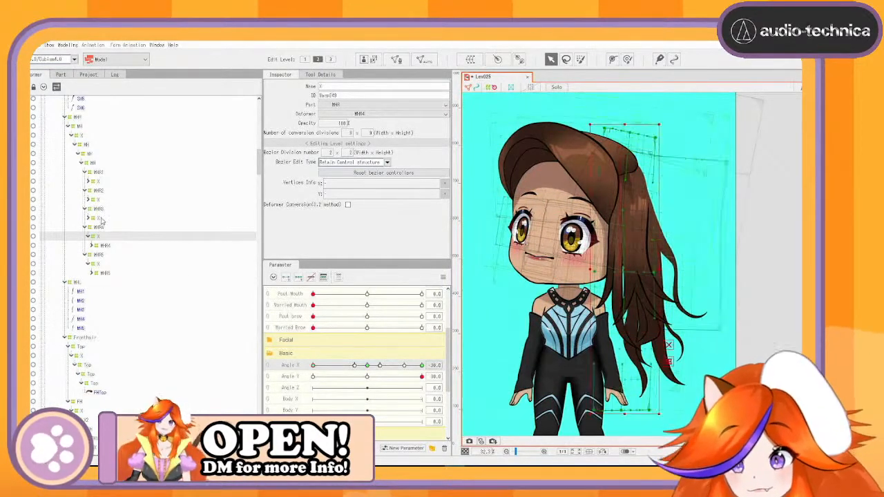
click(97, 200)
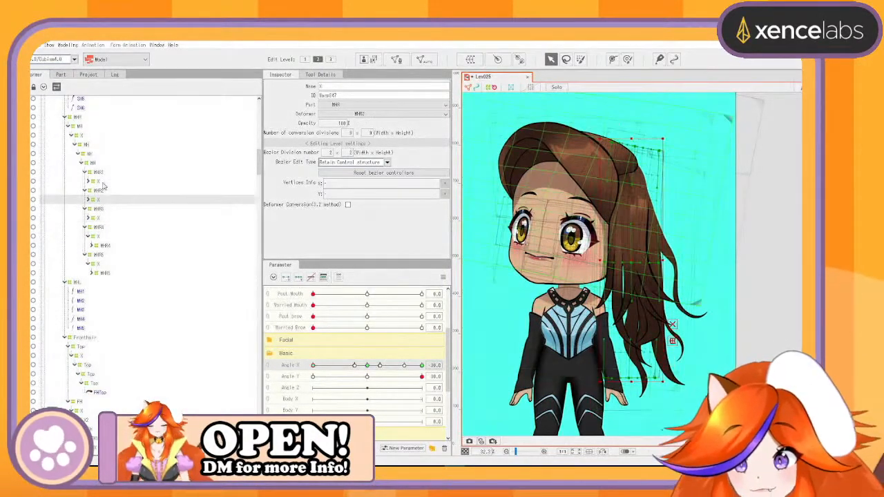
click(102, 182)
drag(653, 399, 653, 392)
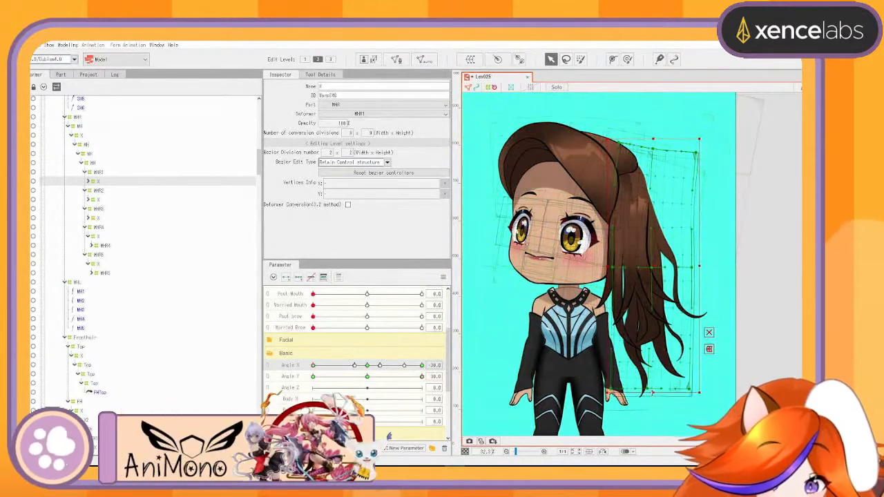
click(420, 376)
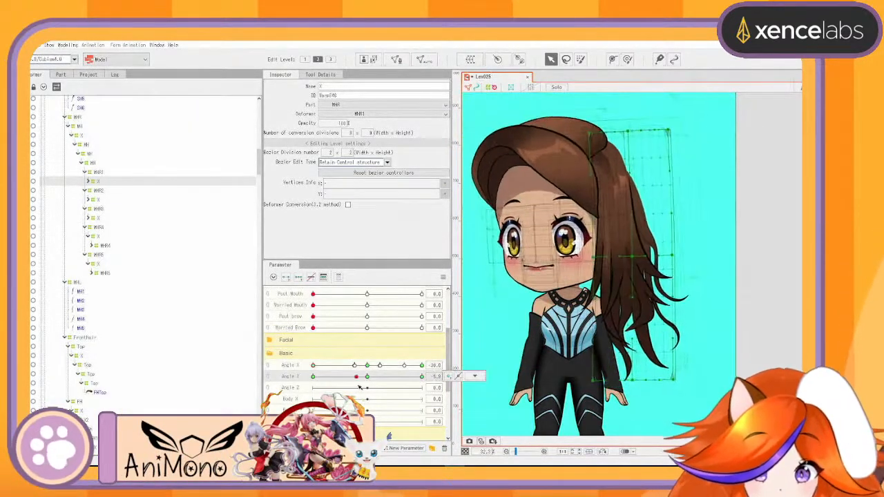
Raise the lower edge of WHR1's X deformer at Angle X 0 and Angle Y 30, and check the hair in the other head poses
click(367, 365)
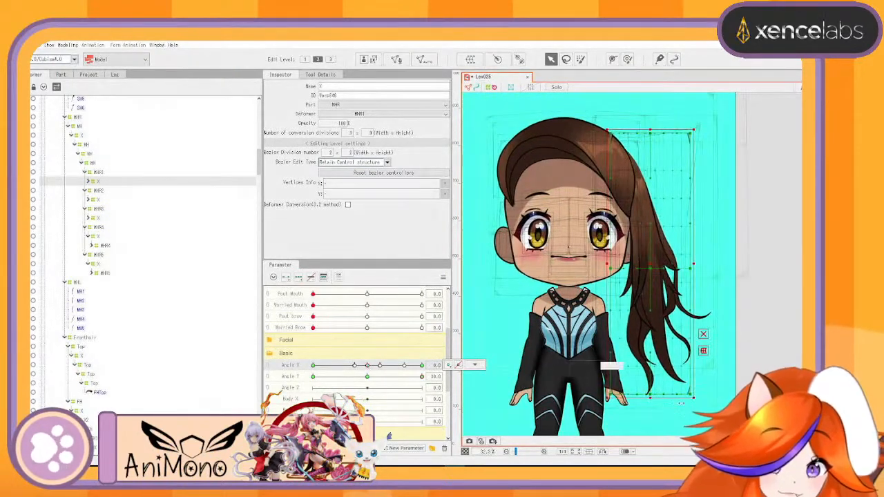
drag(650, 397, 650, 391)
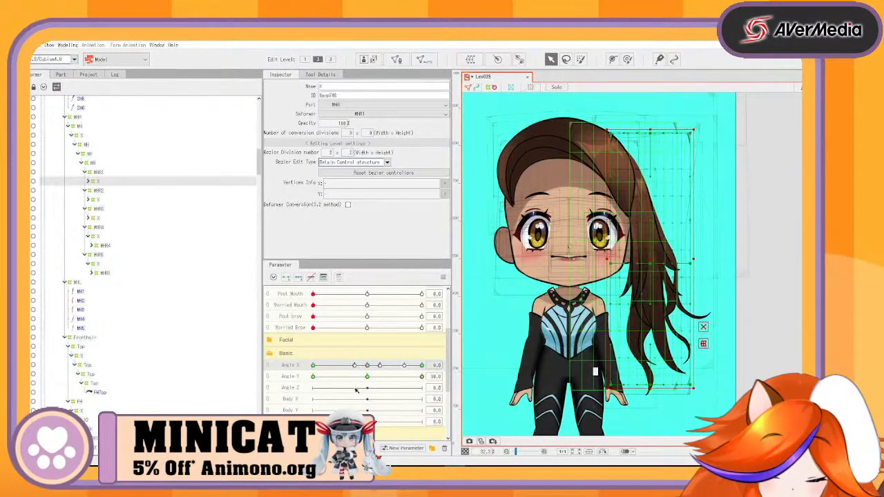
click(421, 365)
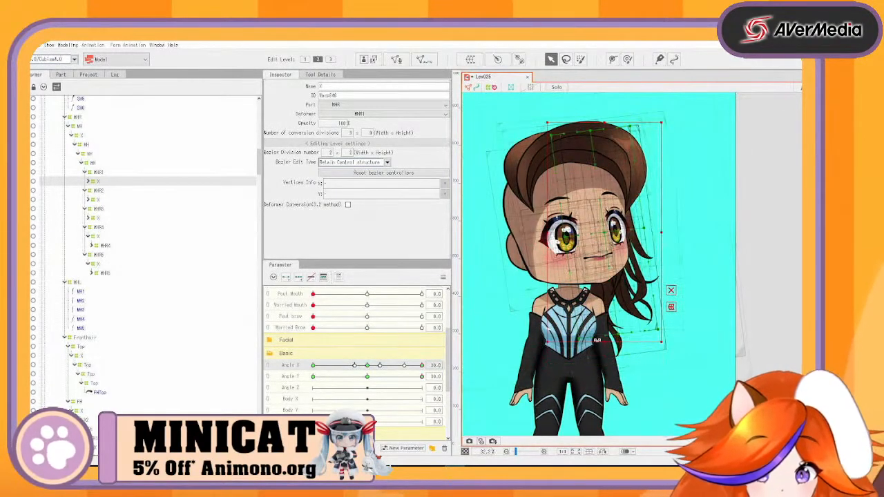
drag(421, 365, 313, 418)
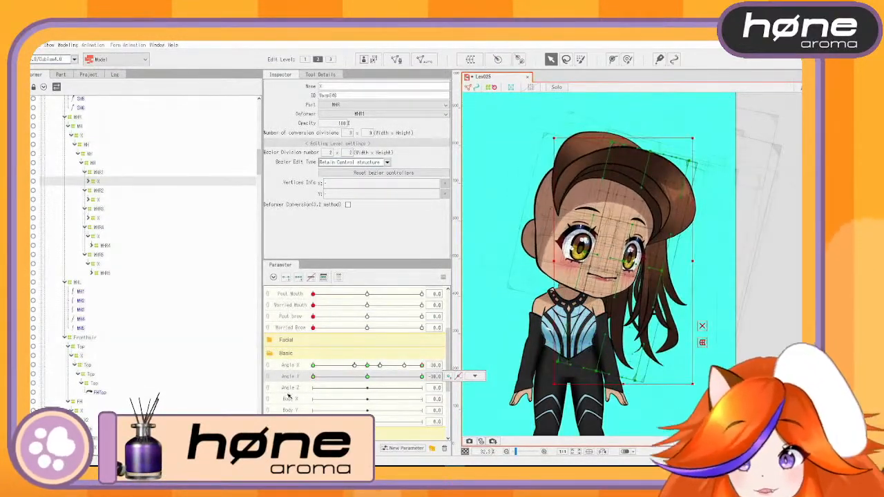
Rotate the lower control points of the ponytail's X deformer under WH toward vertical at Angle X 30 and Angle Y -30, and adjust its lower edge
click(79, 136)
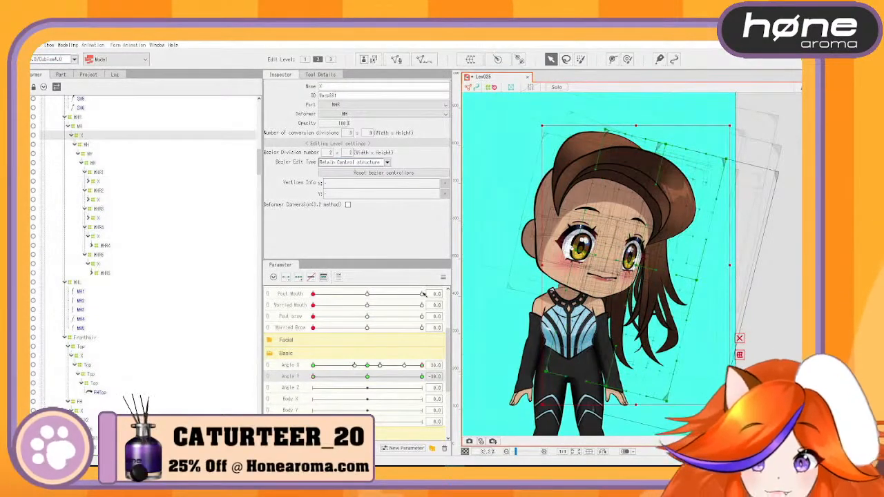
click(368, 365)
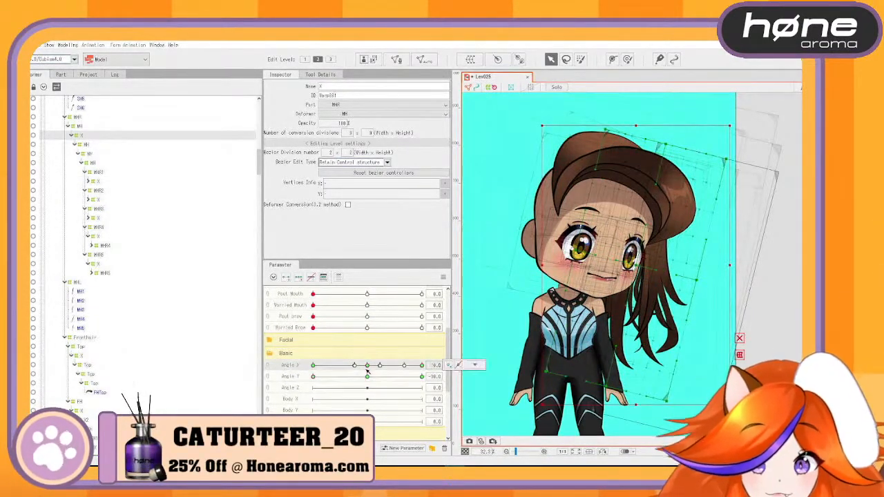
click(368, 377)
drag(367, 366, 423, 366)
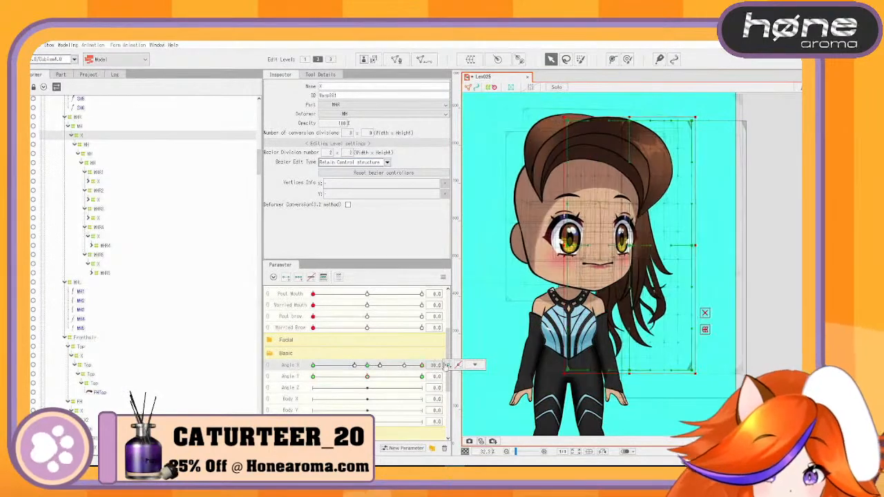
click(695, 209)
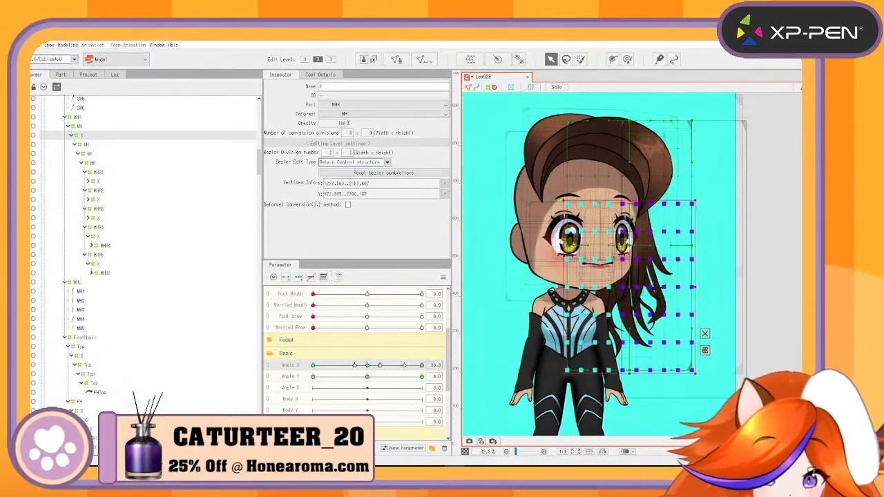
drag(368, 378, 311, 376)
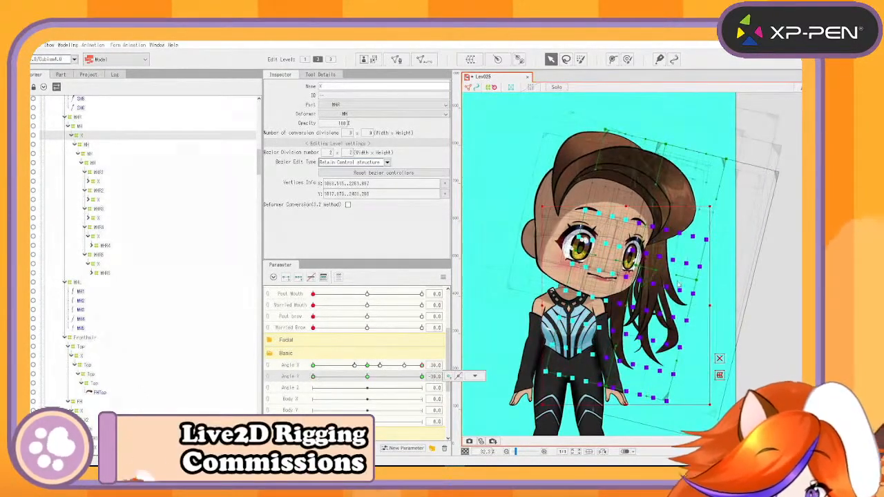
drag(620, 407, 672, 314)
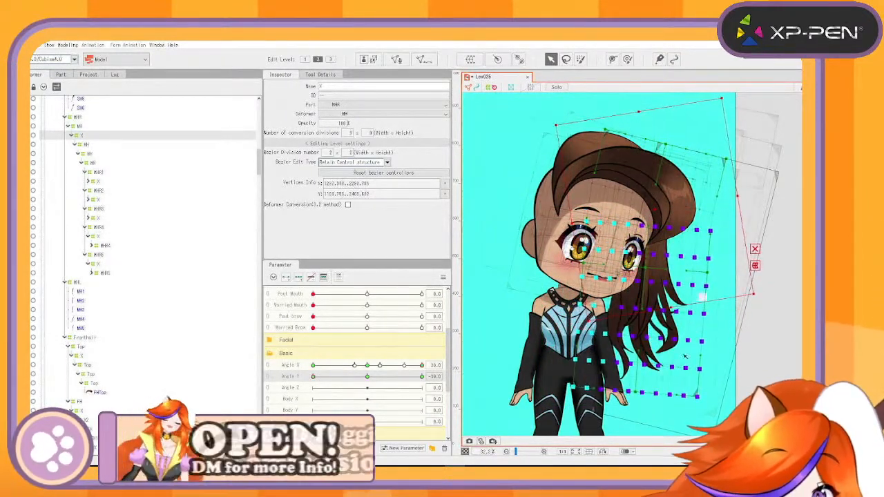
click(703, 402)
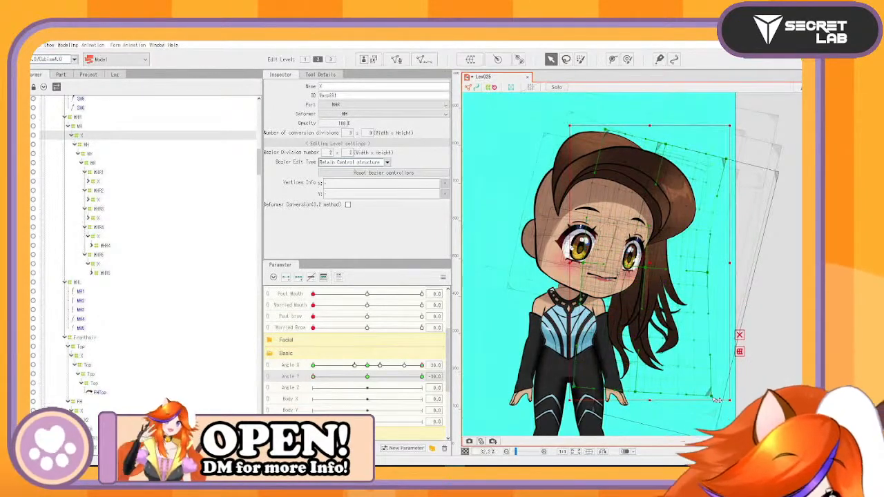
drag(637, 389, 651, 390)
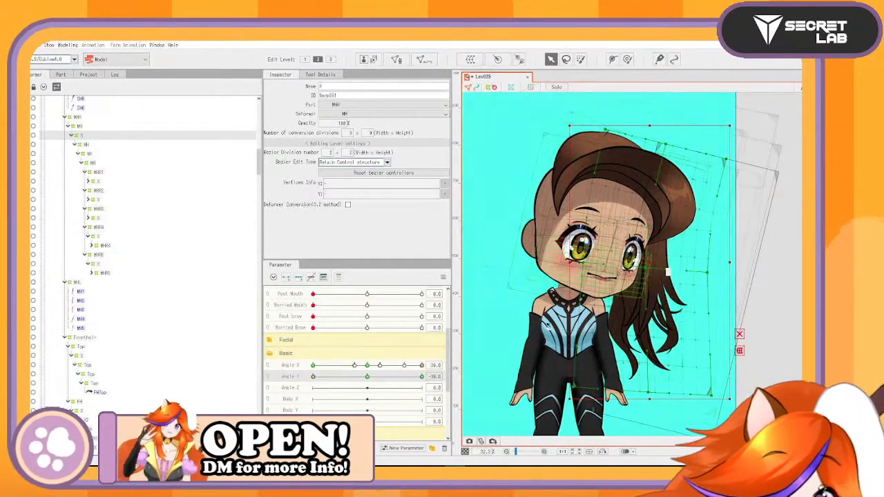
Rotate the lower control points of the ponytail's X deformer inward at Angle X 30 and Angle Y 30, and return both angles to 0
drag(318, 376, 457, 377)
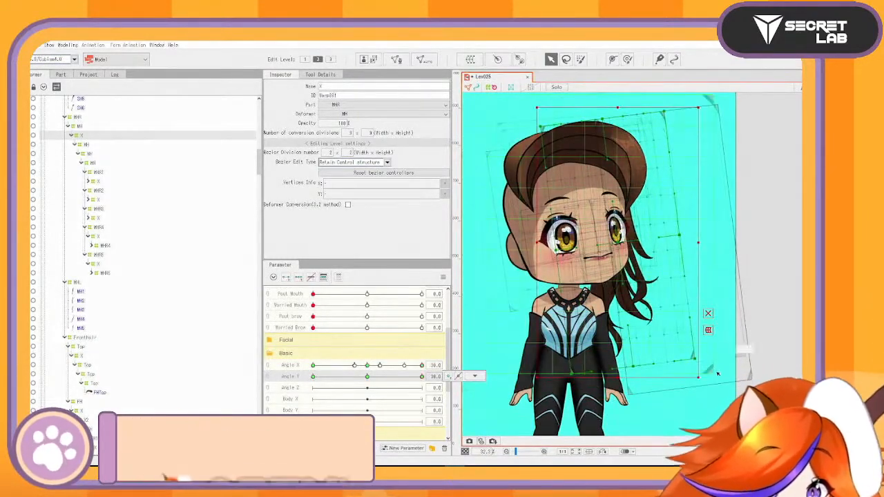
click(369, 365)
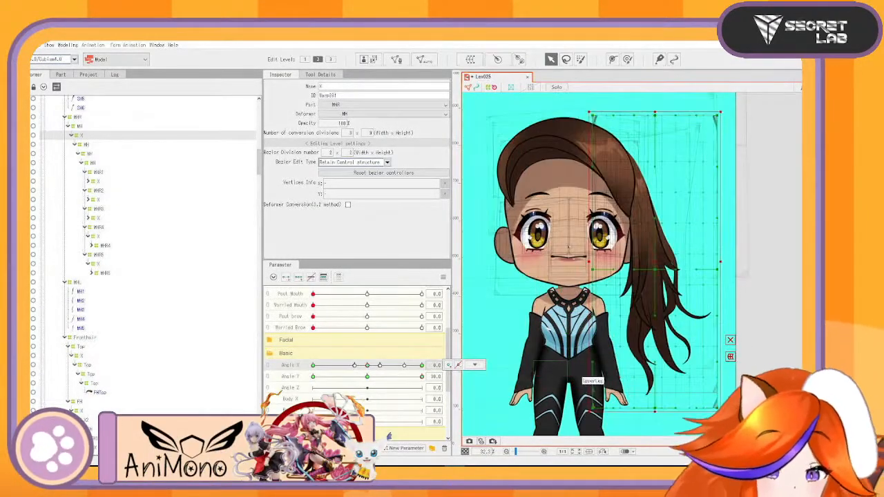
click(422, 365)
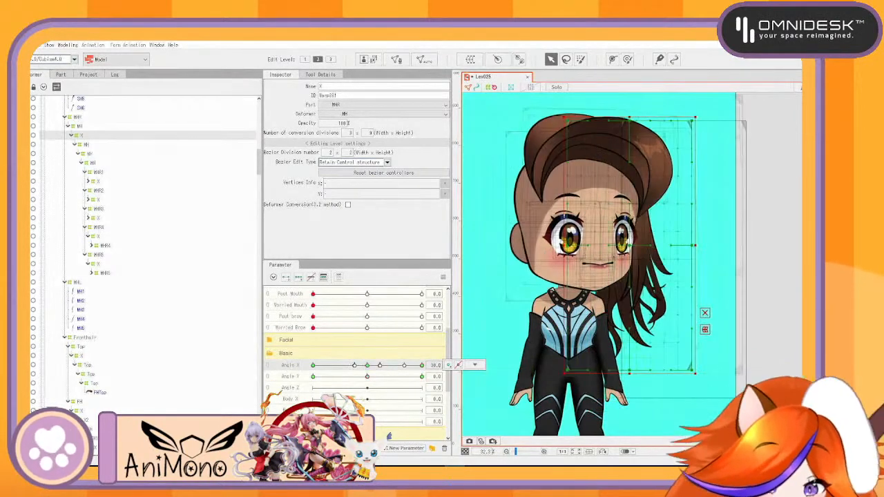
drag(518, 178, 489, 192)
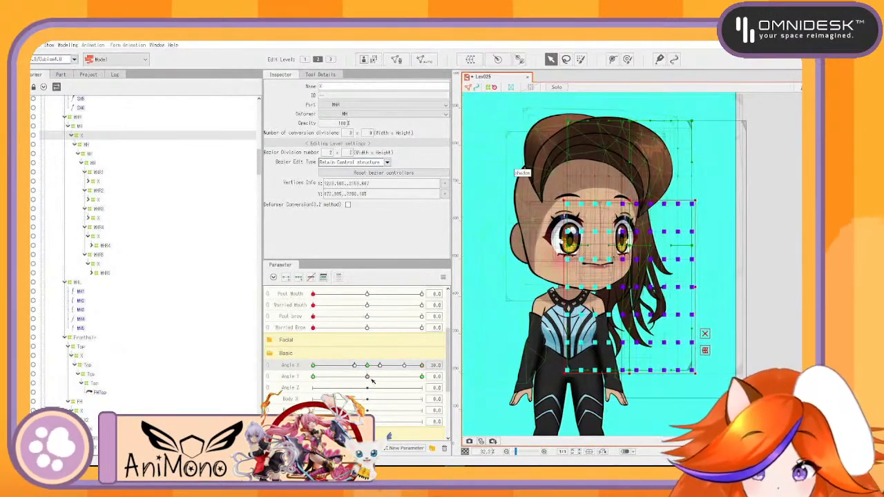
click(421, 377)
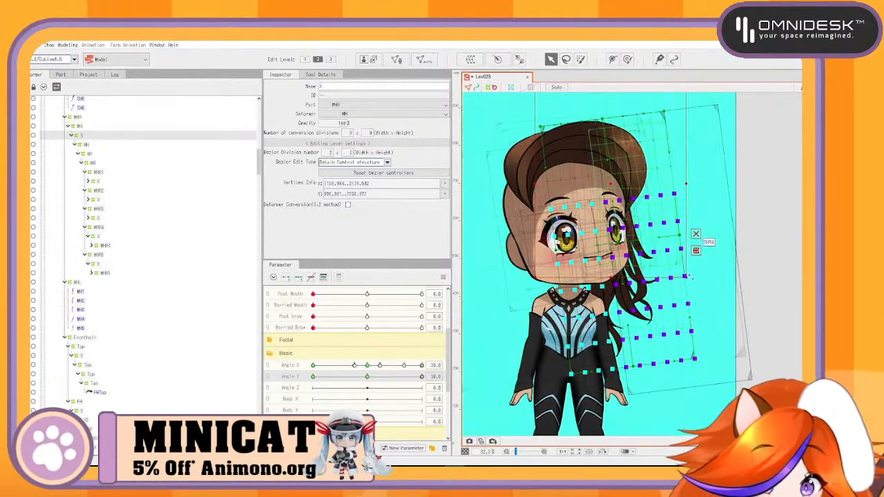
drag(691, 280, 678, 288)
click(728, 315)
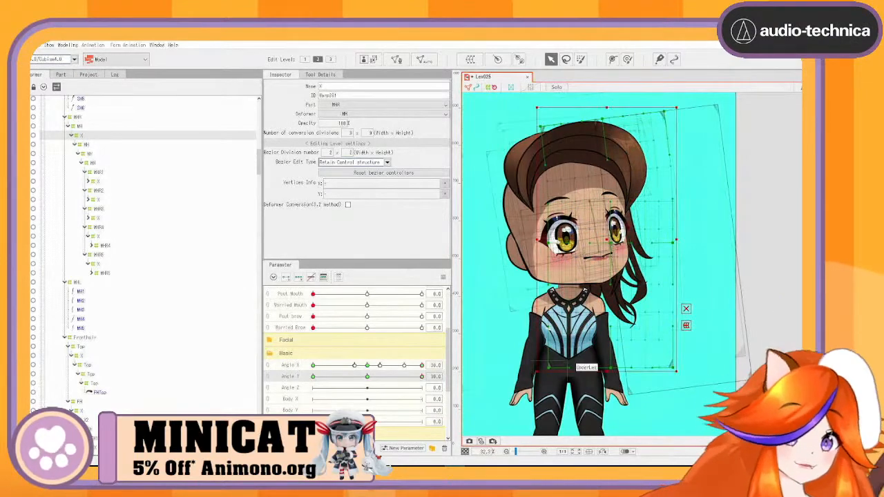
drag(422, 380, 451, 376)
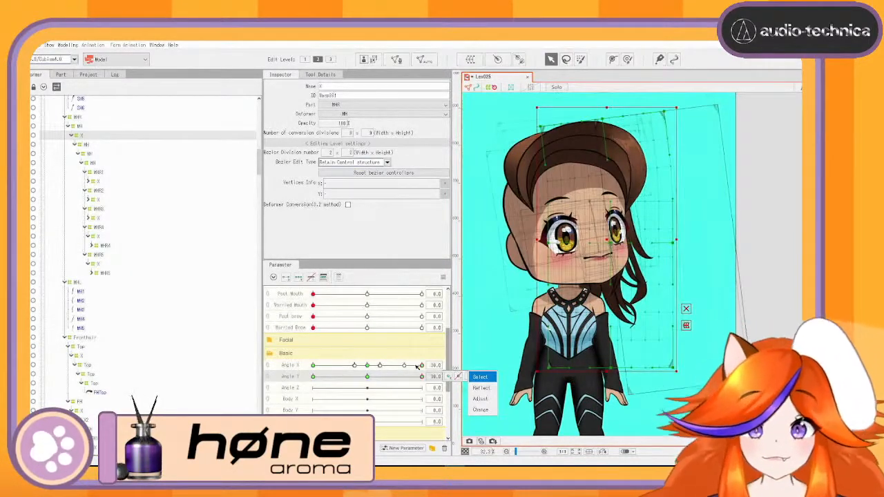
click(368, 377)
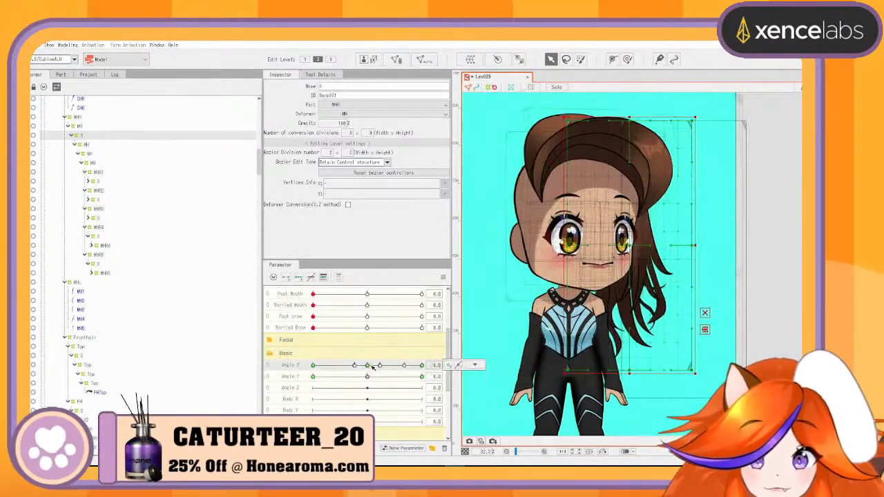
click(369, 366)
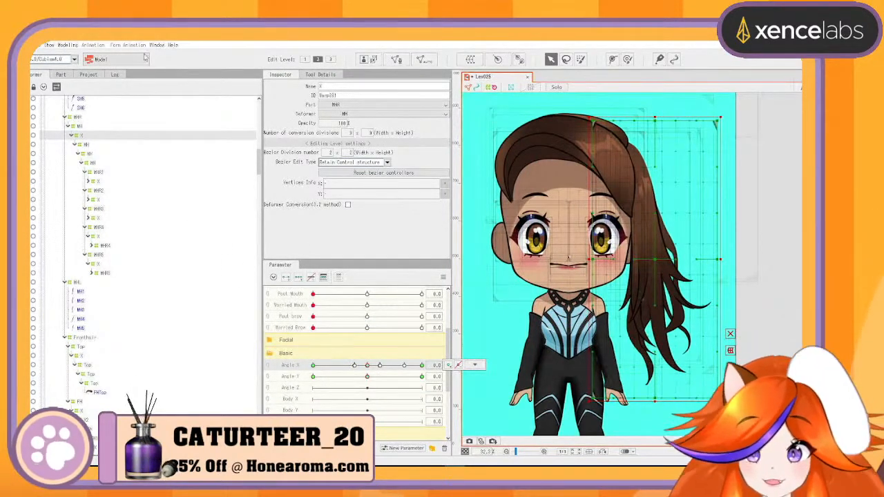
Open the physics settings and swing the character's head around in the preview to examine how the ponytail follows
click(66, 47)
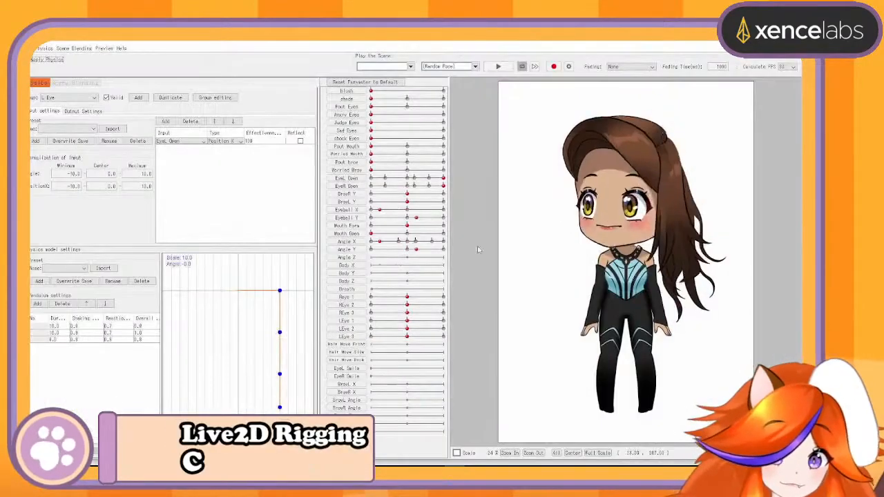
drag(479, 249, 527, 367)
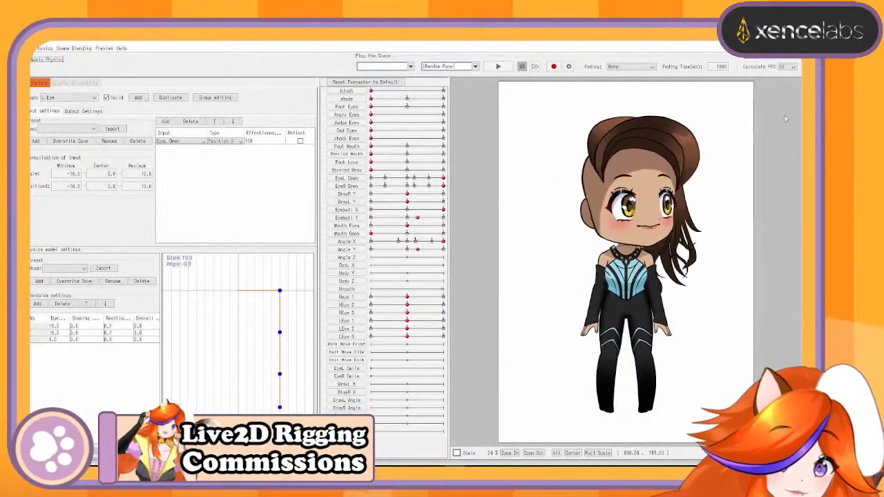
drag(785, 118, 731, 124)
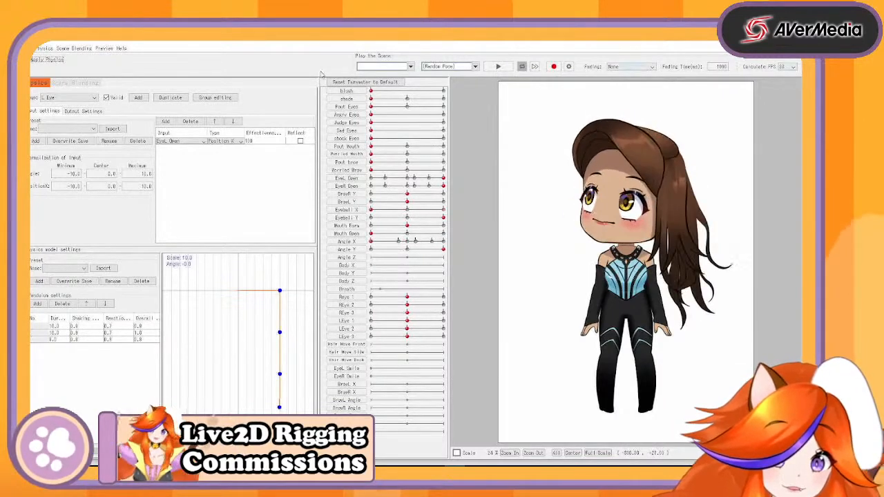
drag(264, 344, 351, 46)
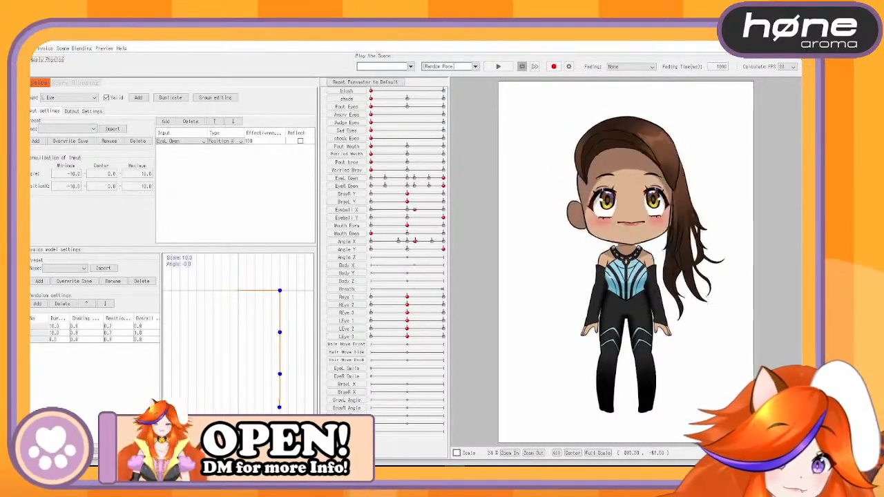
drag(582, 77, 517, 86)
drag(458, 92, 455, 163)
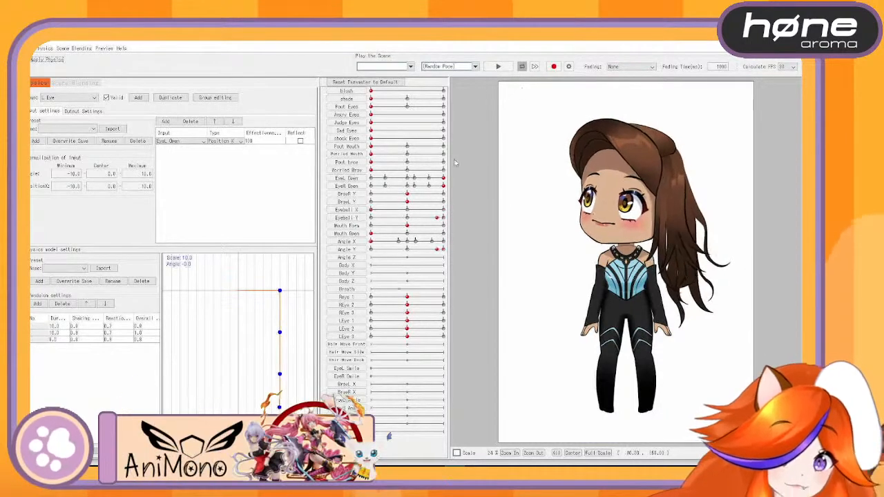
drag(342, 387, 377, 118)
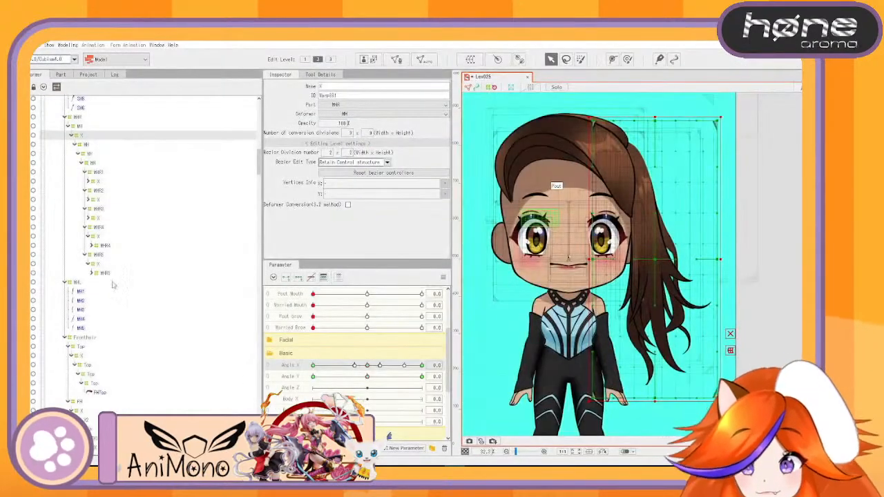
Raise the lower edge and narrow the outer side of WHR4's X deformer at Angle X -30 and Angle Y 30, comparing the pose along Angle X
click(104, 237)
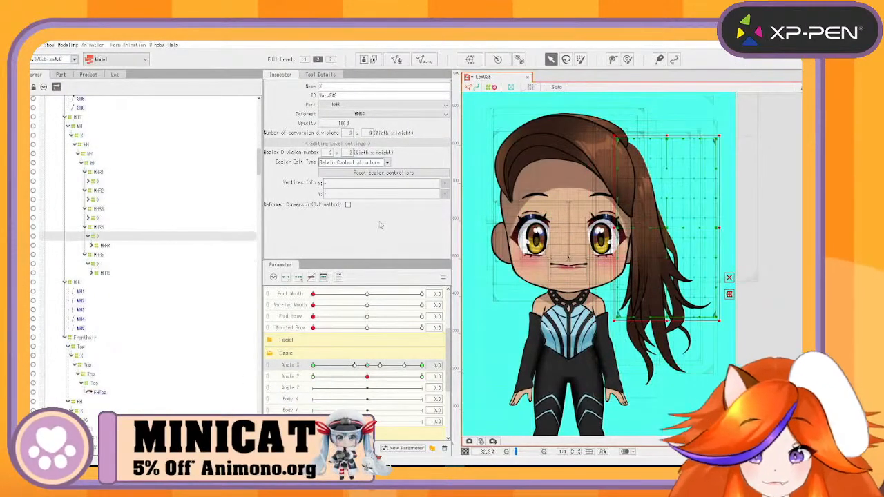
drag(368, 366, 307, 371)
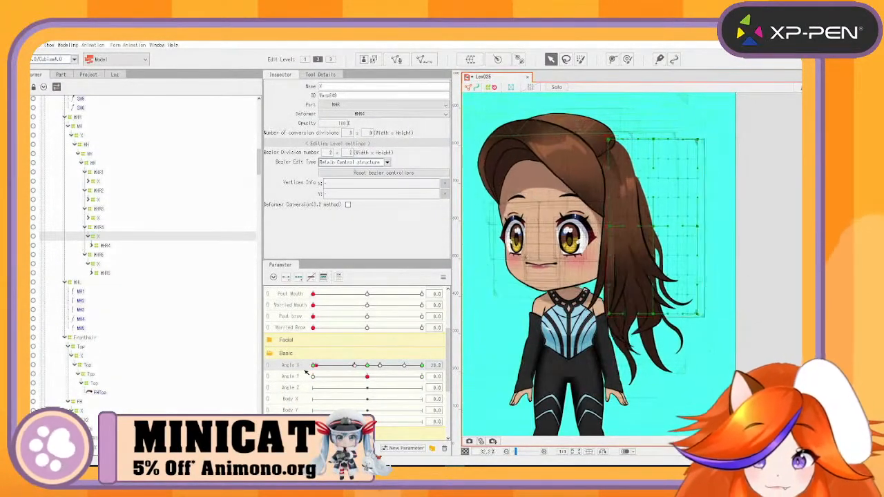
drag(368, 378, 424, 378)
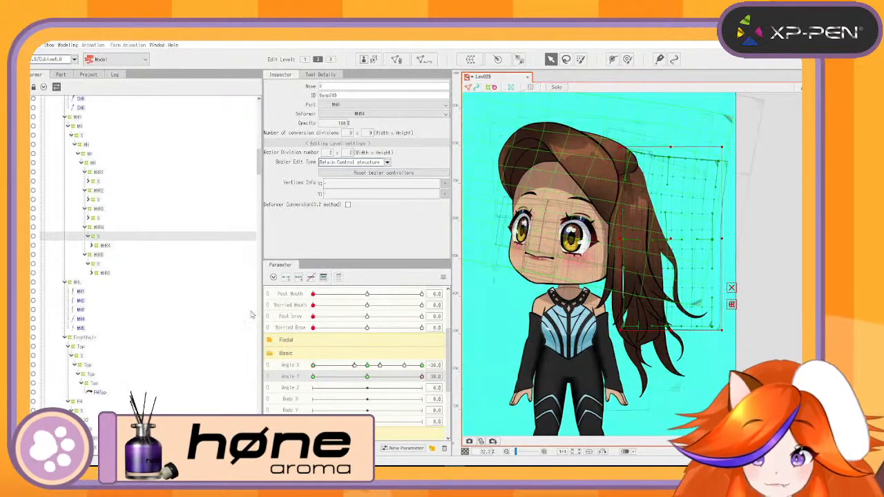
click(99, 265)
click(97, 237)
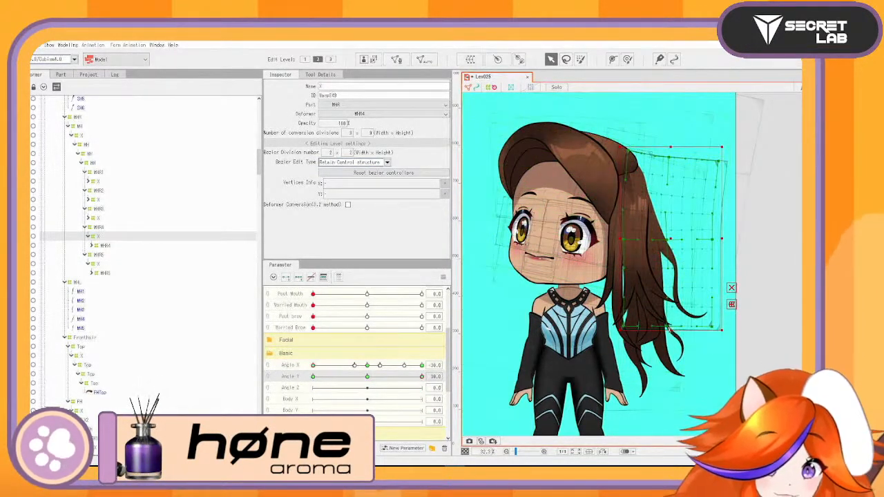
drag(669, 330, 669, 319)
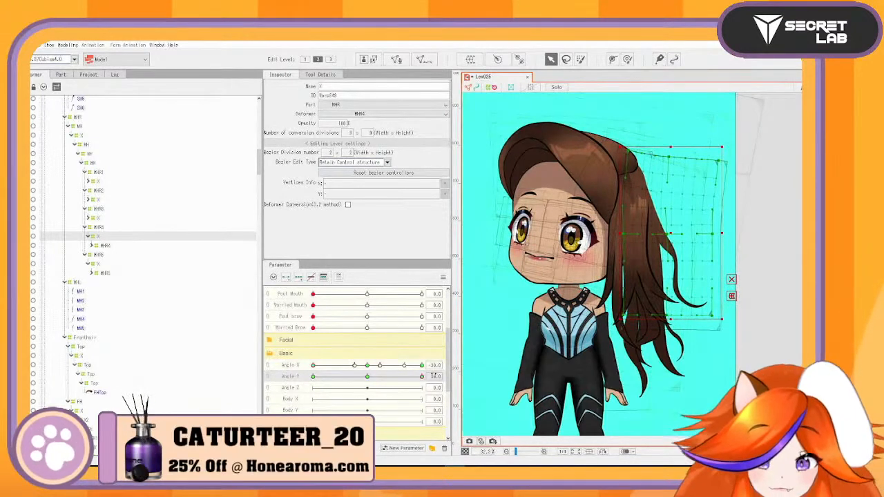
mouse_move(423, 378)
mouse_down()
mouse_move(357, 384)
mouse_move(432, 375)
mouse_up()
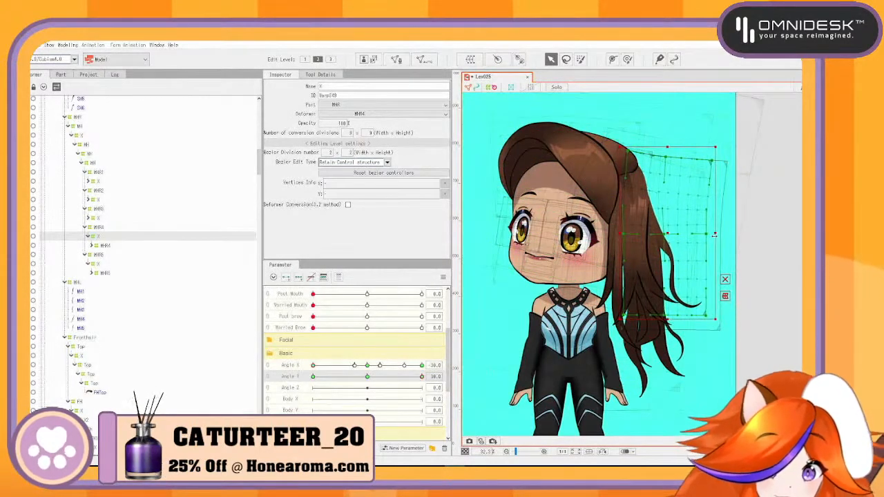
drag(313, 365, 366, 394)
drag(317, 367, 428, 379)
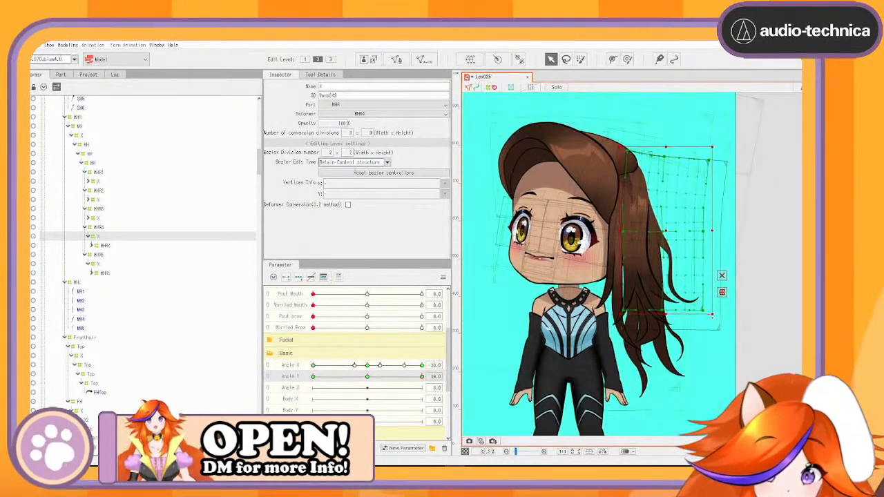
Shrink WHR4's X deformer from its lower outer corner at Angle X 0 and Angle Y 30
drag(315, 368, 369, 365)
drag(718, 331, 704, 317)
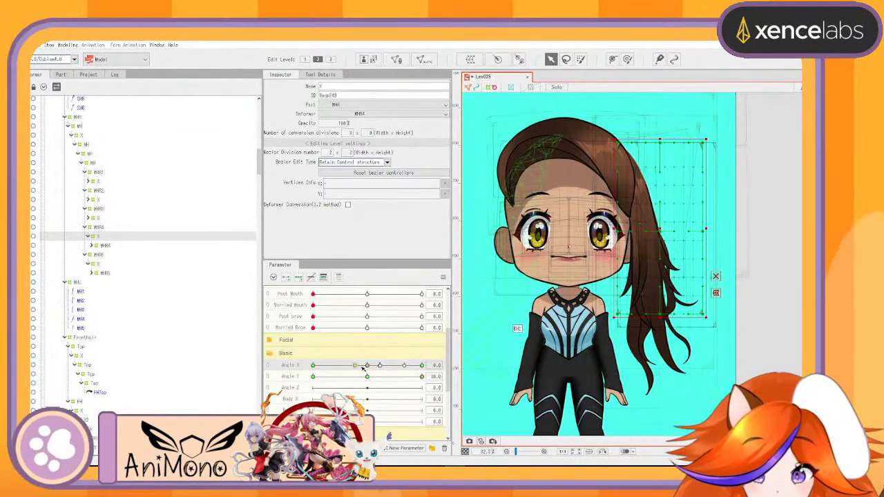
mouse_move(366, 366)
mouse_down()
mouse_move(314, 367)
mouse_move(383, 363)
mouse_move(371, 367)
mouse_up()
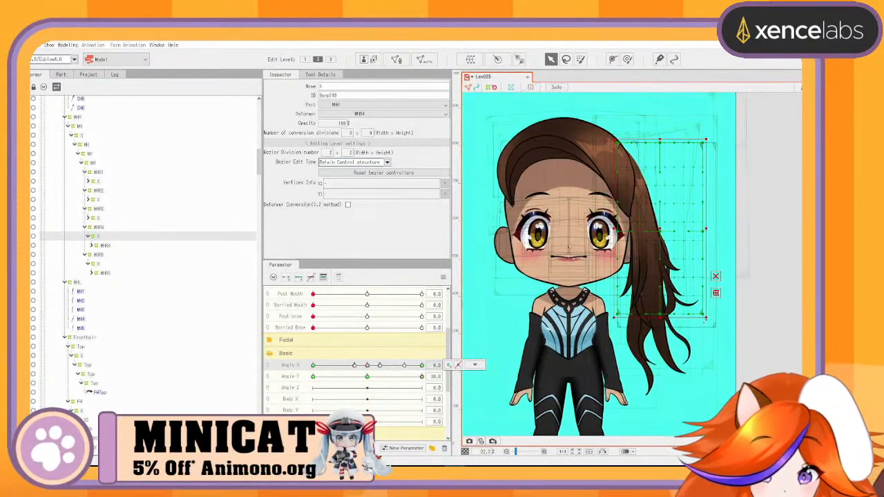
drag(708, 318, 703, 310)
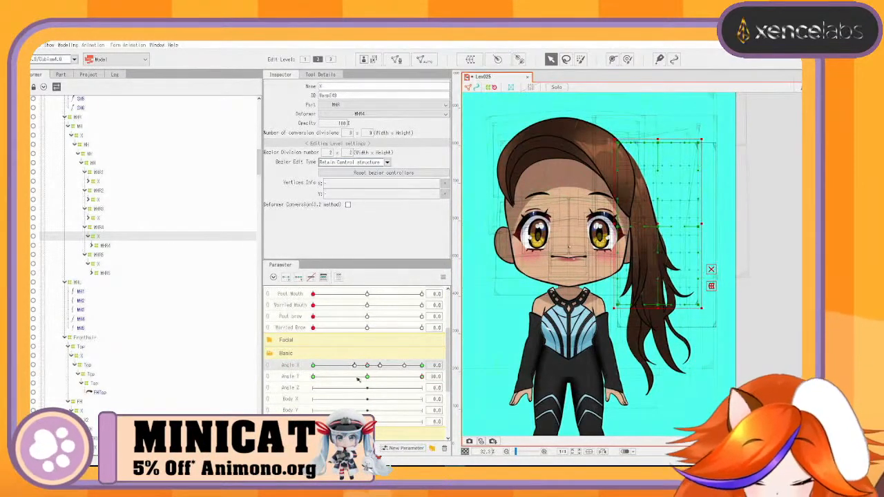
Enlarge WHR4's X deformer slightly from its lower outer corner at Angle X -30 and Angle Y 30
drag(367, 366, 281, 380)
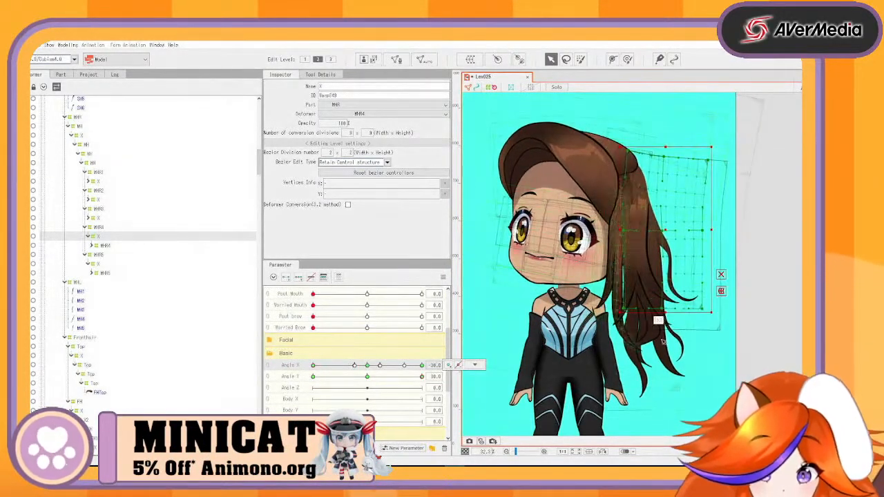
drag(713, 314, 718, 319)
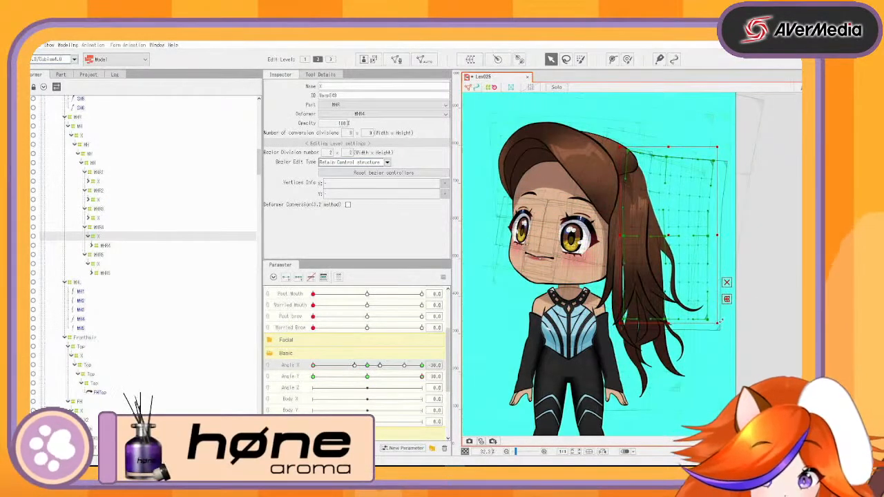
Shrink WHR4's X deformer from its lower outer corner at Angle X 30 and Angle Y 30, comparing the pose at Angle X -30
drag(313, 365, 442, 352)
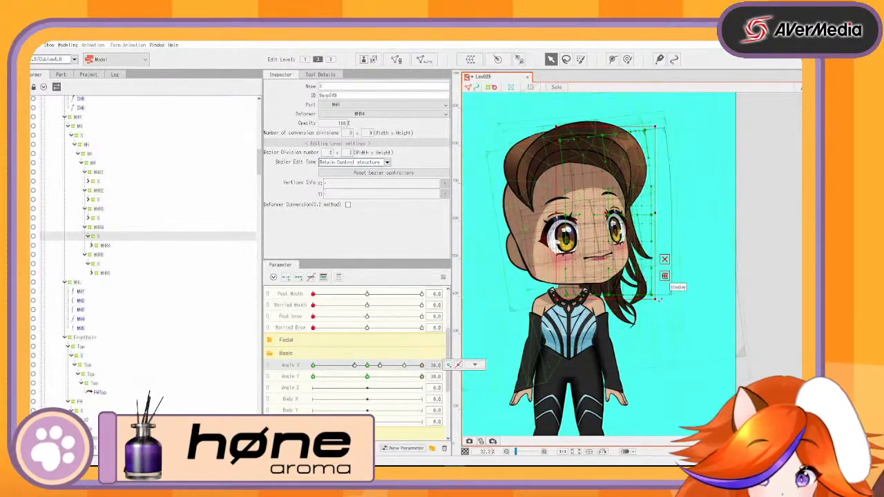
drag(655, 299, 632, 284)
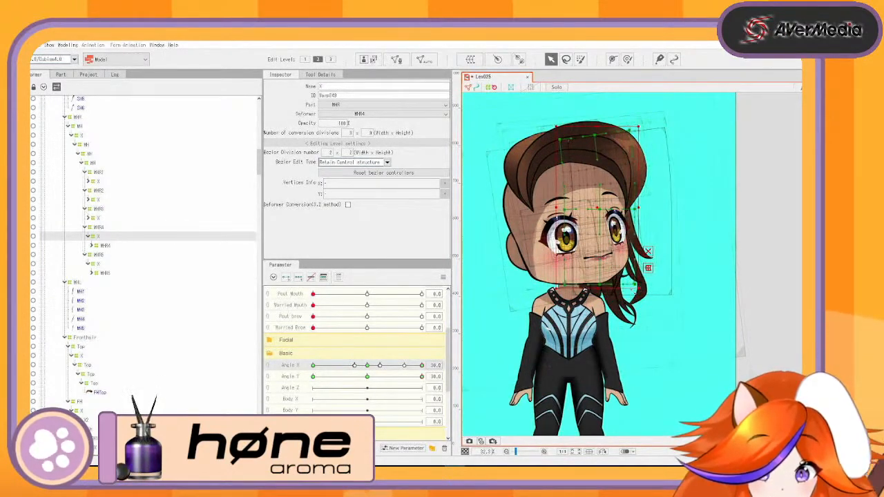
drag(419, 367, 293, 373)
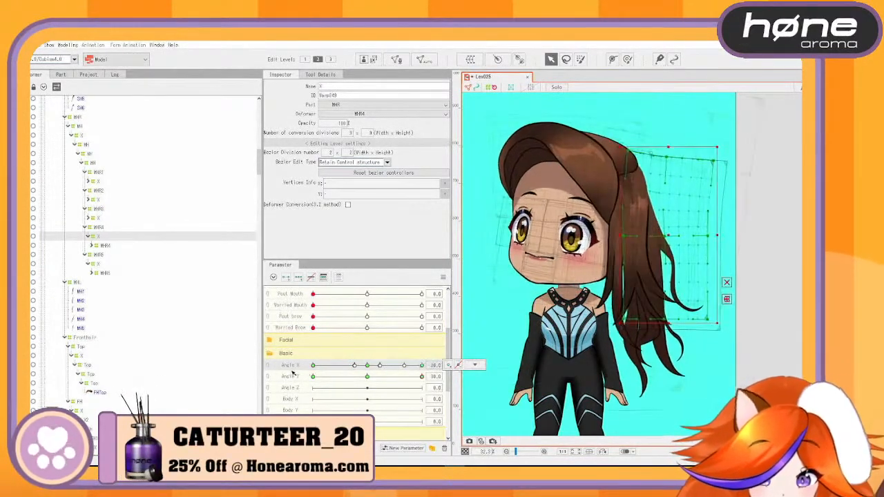
Shrink WHR4's X deformer slightly from its lower outer corner at Angle X 30 and Angle Y -30, checking the hair in the physics preview
drag(420, 377, 447, 353)
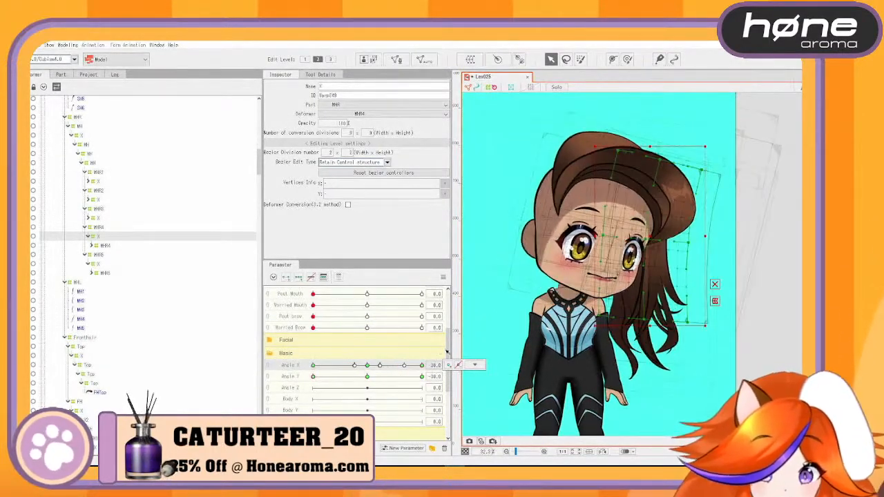
drag(705, 326, 693, 318)
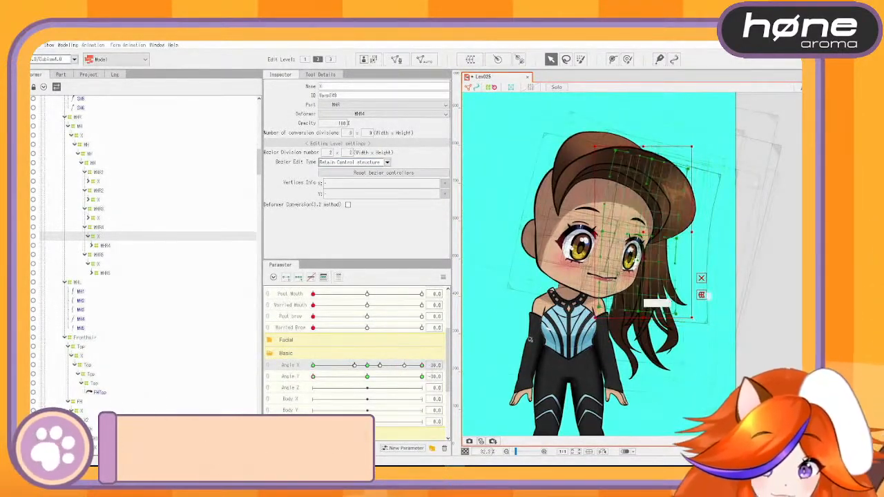
click(332, 387)
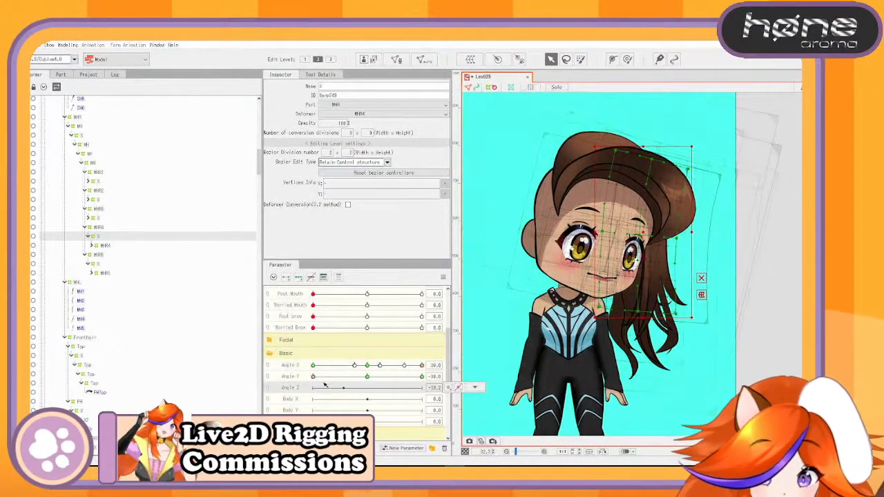
drag(315, 378, 461, 375)
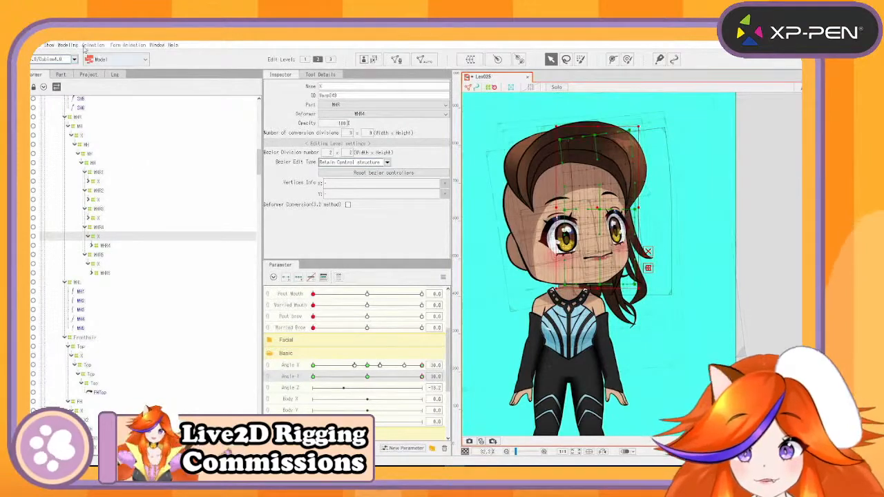
click(68, 45)
click(104, 206)
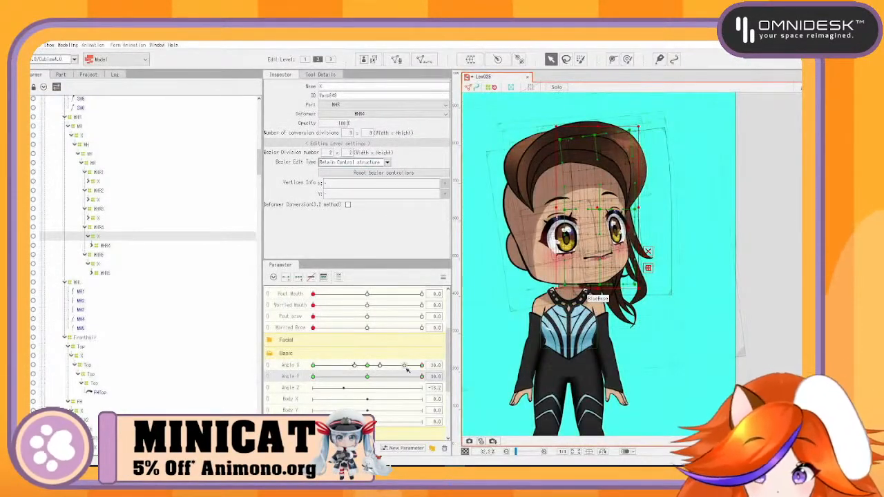
Raise the lower edge of WHR1's X deformer at Angle X -30 and Angle Y 30, and check the hair in the physics preview
drag(407, 368, 313, 368)
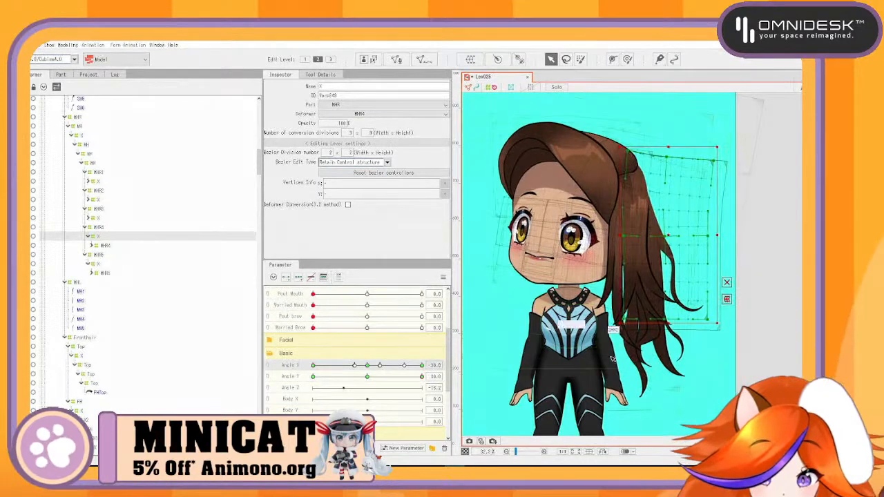
click(673, 373)
click(98, 182)
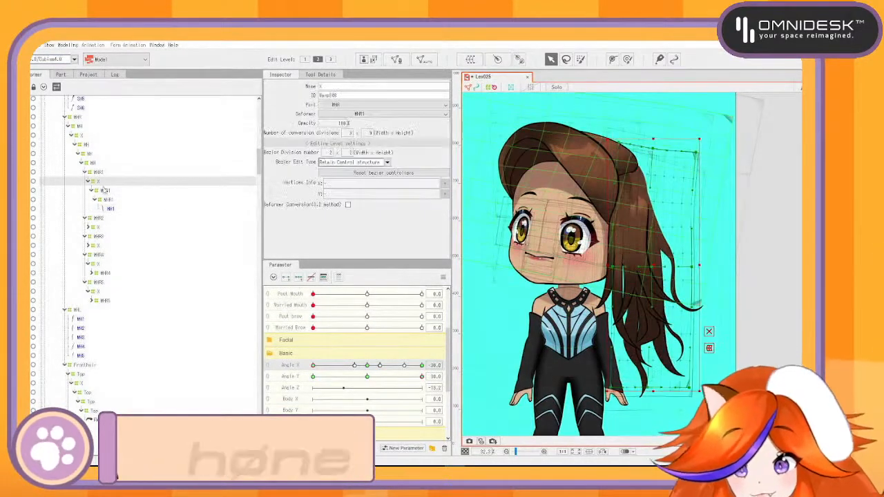
drag(654, 391, 654, 385)
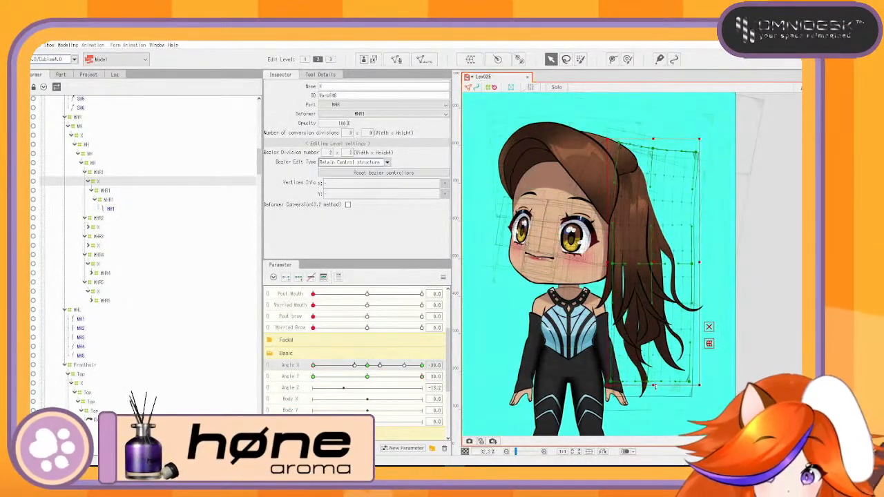
click(68, 45)
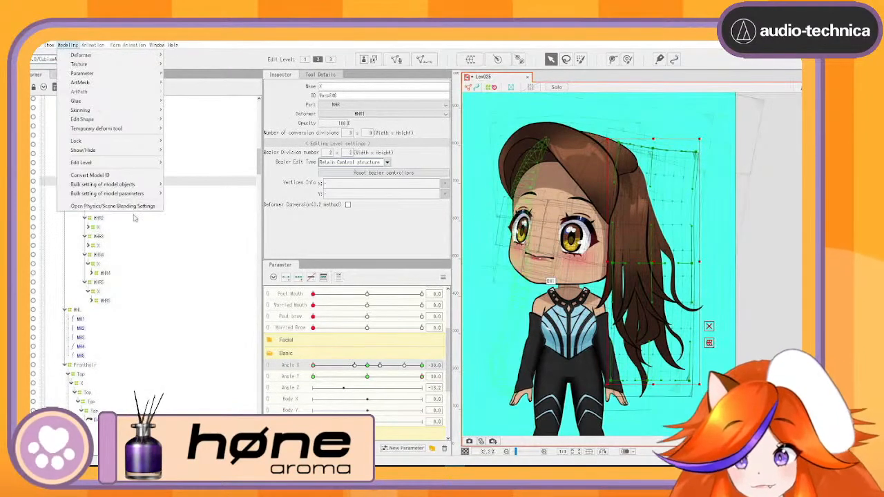
click(110, 205)
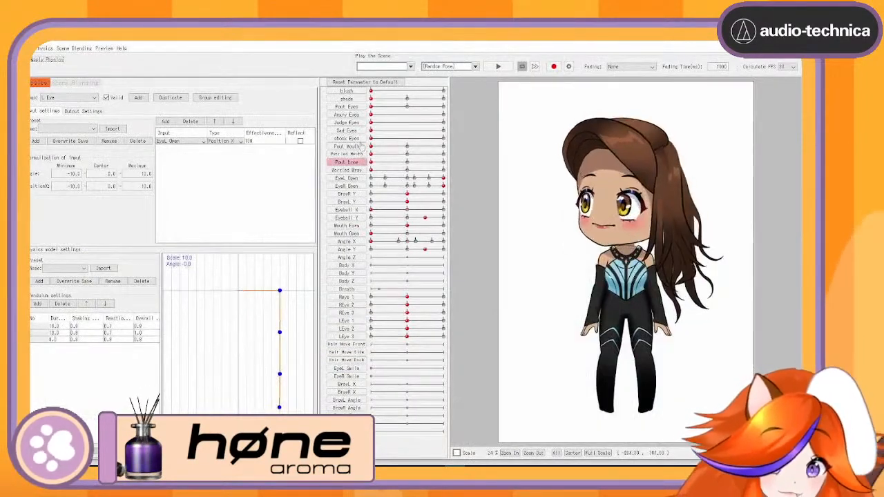
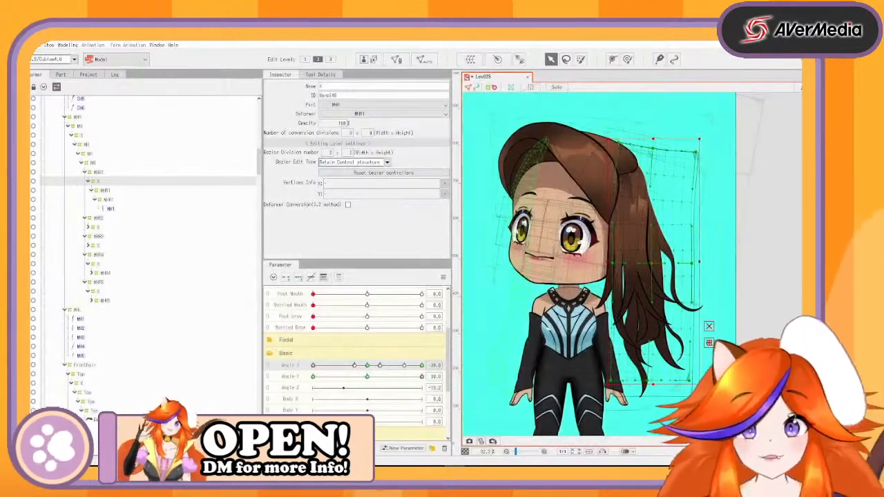
Save the model as Lex026.cmo3 and reset the parameters to their default values
key(ctrl+shift+s)
text(Lex026.cmo3)
key(Return)
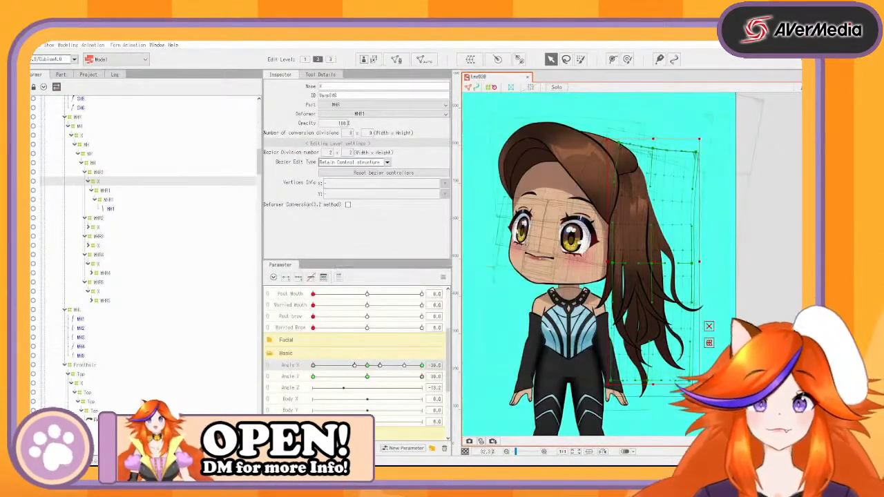
click(444, 278)
click(474, 278)
scroll(474, 278, down, 3)
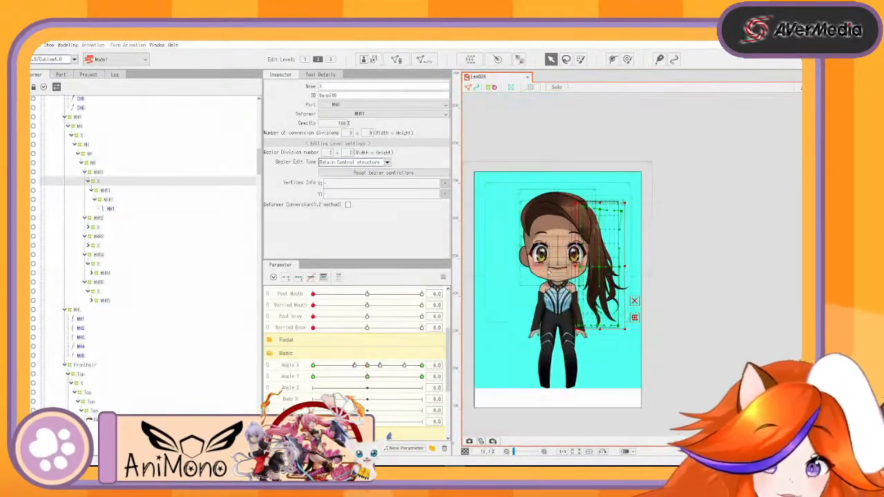
Duplicate the WHR deformer together with its whole hierarchy of strand deformers and meshes
click(44, 88)
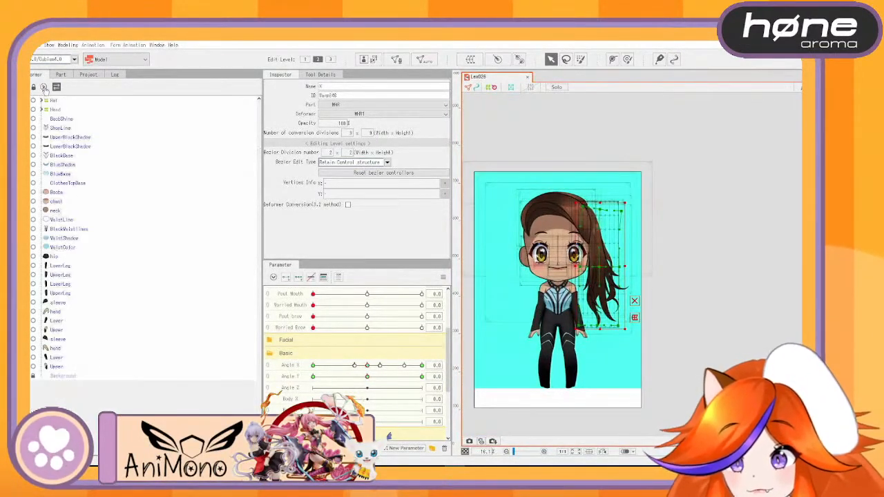
click(44, 88)
scroll(136, 225, down, 5)
click(88, 255)
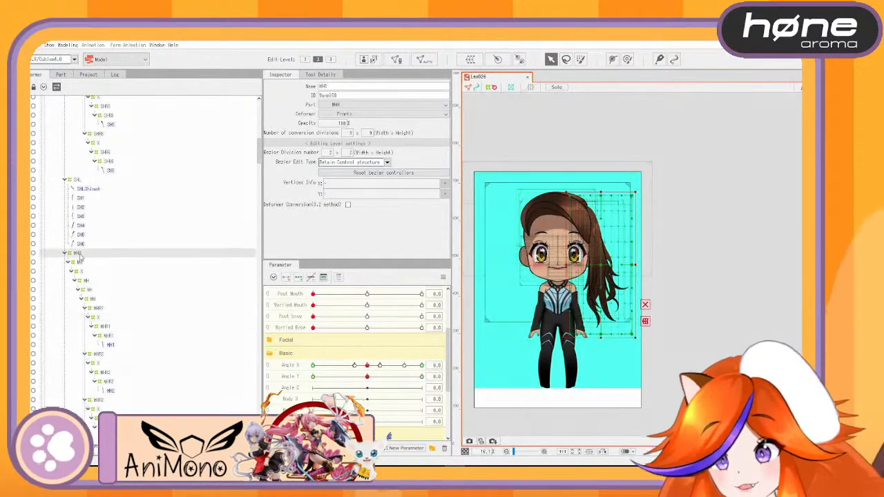
scroll(104, 297, down, 5)
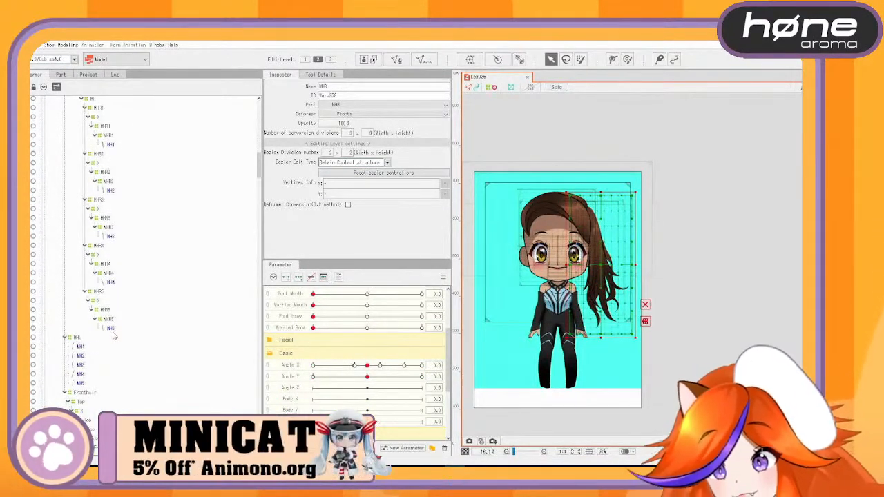
scroll(114, 324, down, 1)
shift+click(117, 298)
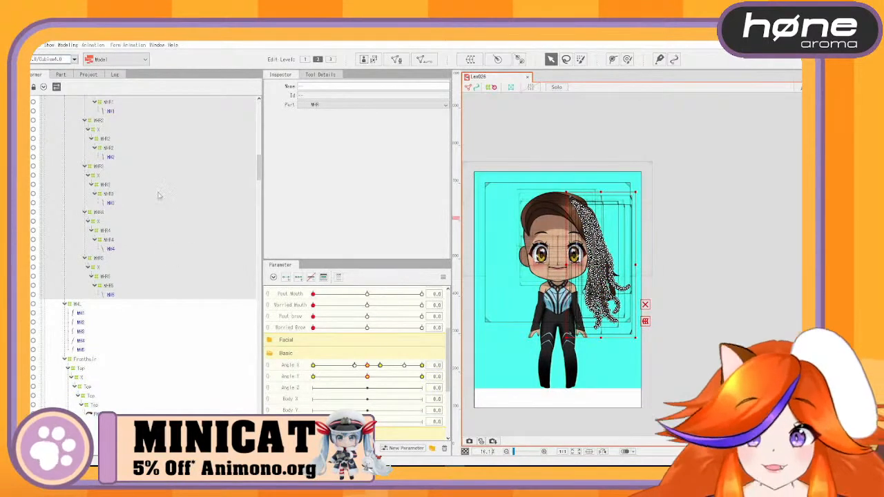
scroll(158, 195, up, 2)
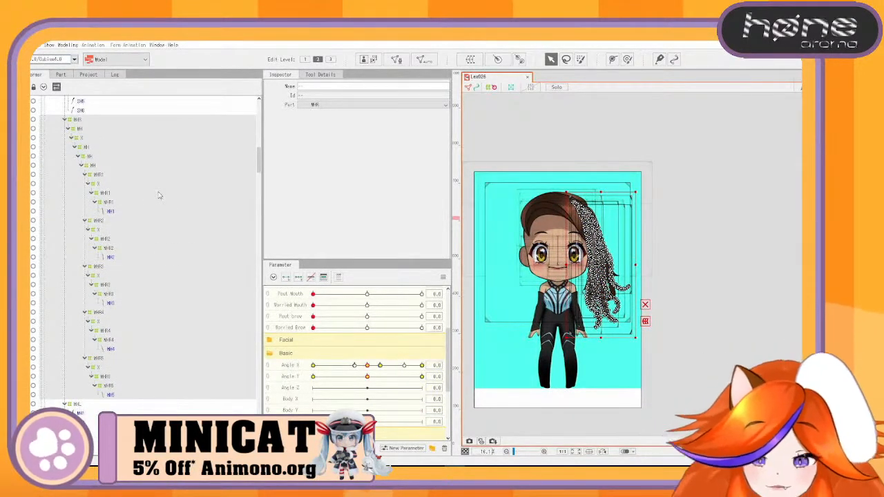
key(ctrl+v)
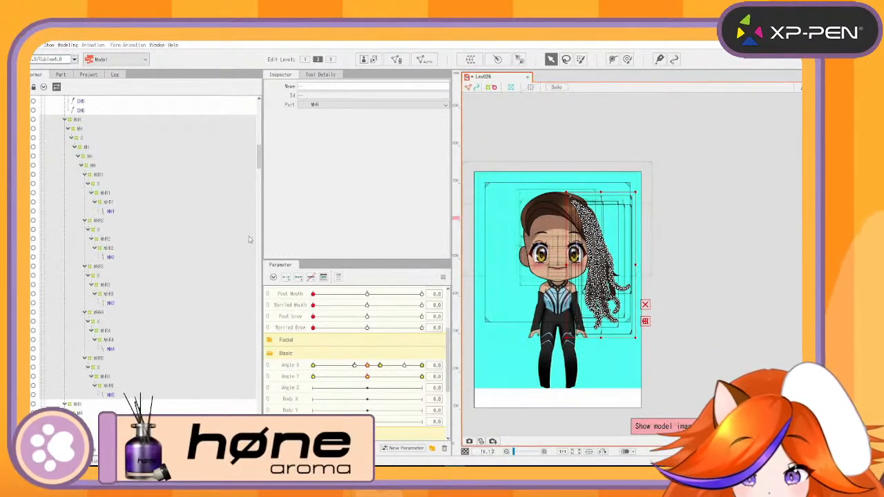
Reflect the Angle X keyforms of the duplicated hair hierarchy and return Angle X to 0
click(422, 365)
click(475, 366)
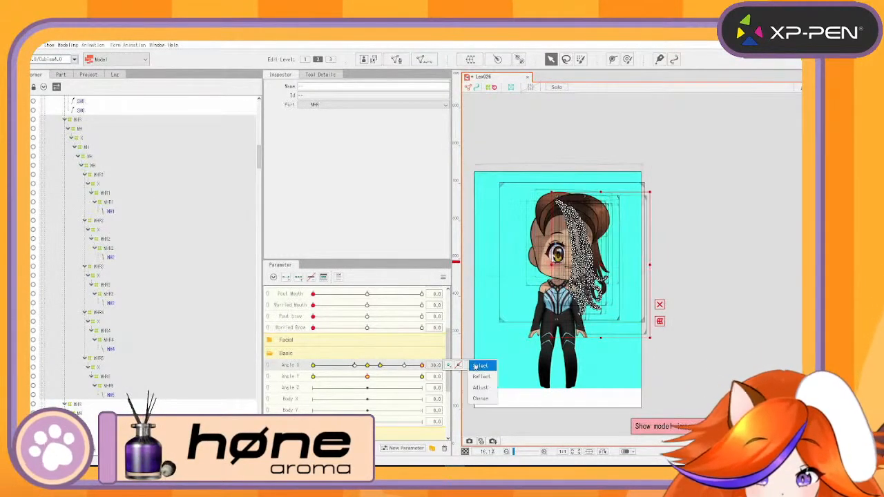
click(480, 377)
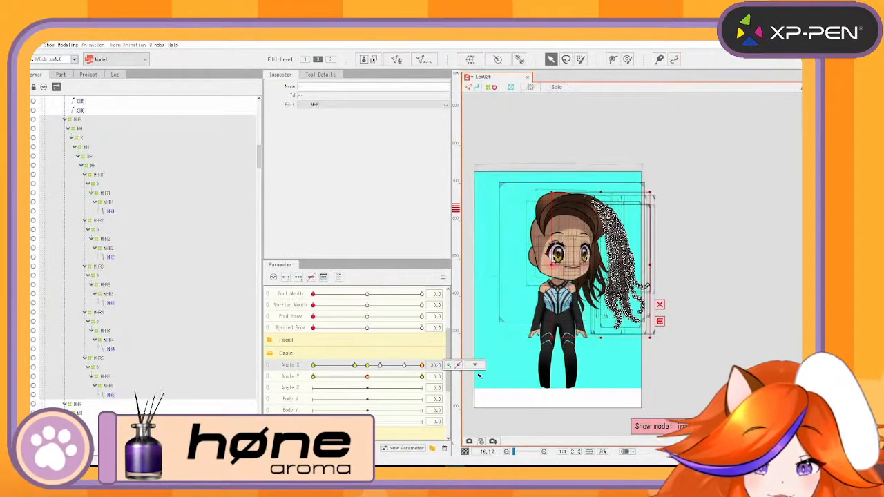
click(367, 366)
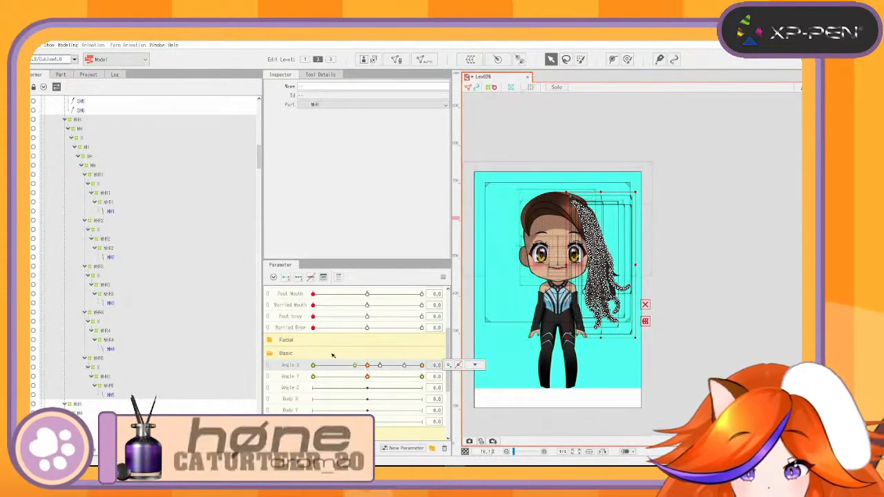
Rename the duplicated hierarchy's top deformer to WHL
click(77, 121)
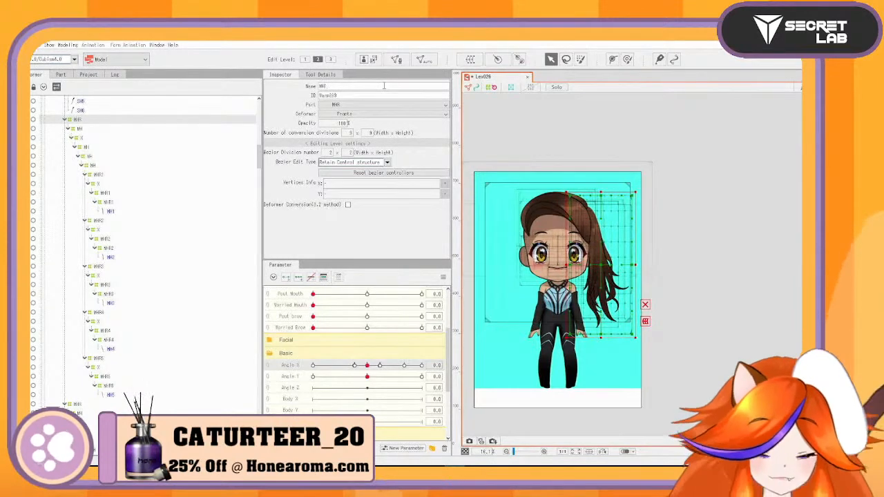
key(BackSpace)
text(L)
key(Return)
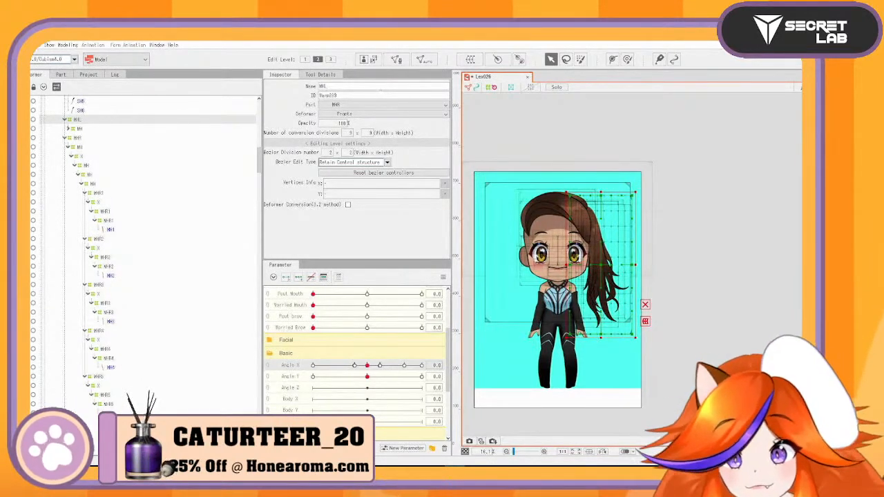
Reflect the new WHL deformer horizontally with Reflect Settings to mirror its hair onto the opposite side of the head
click(67, 45)
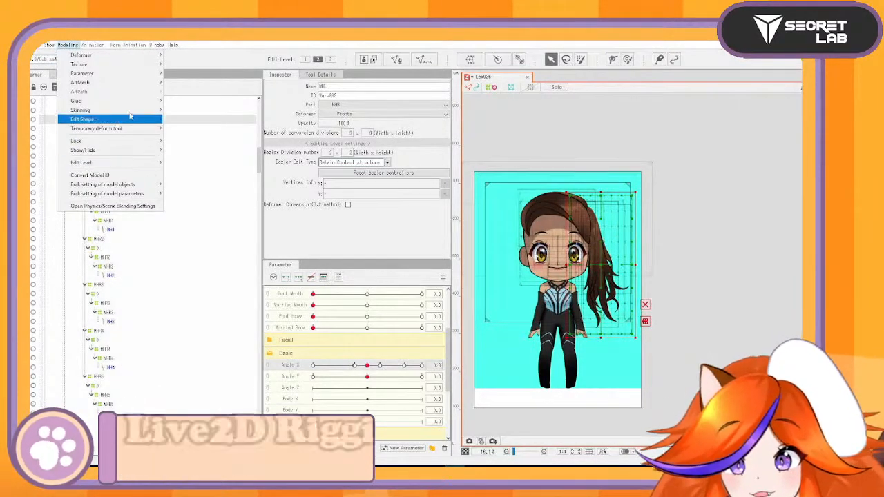
mouse_move(128, 119)
click(176, 119)
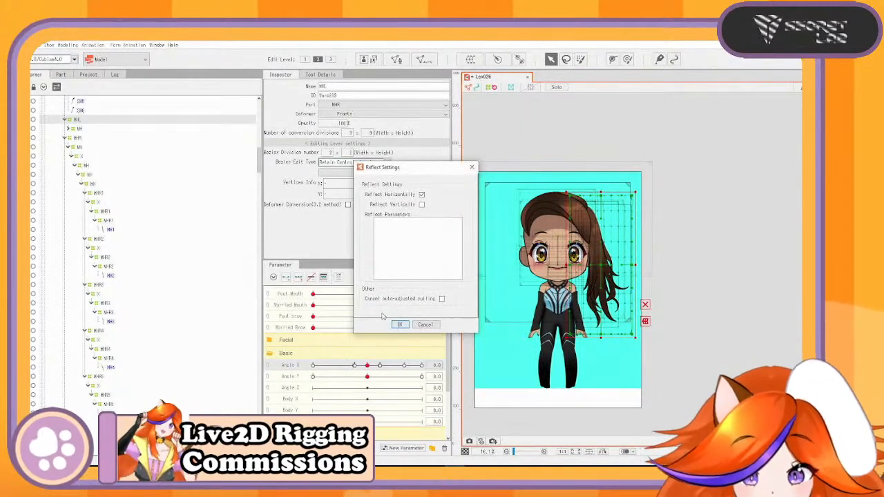
click(401, 325)
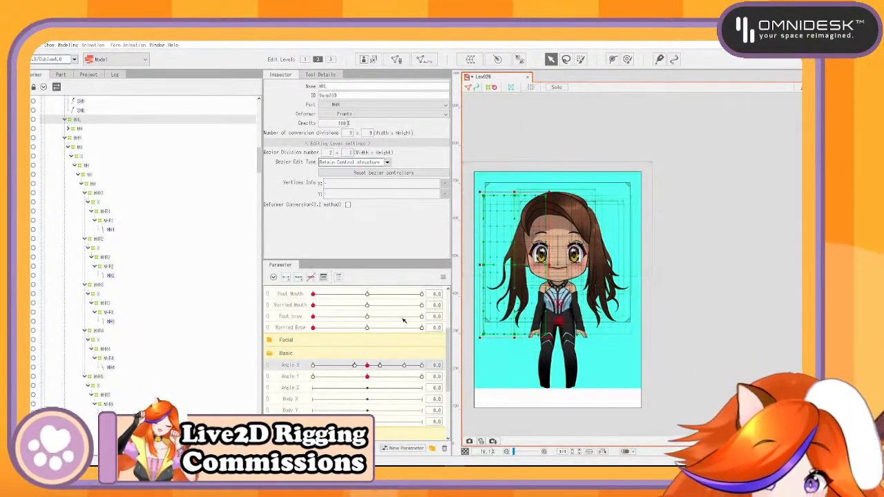
Set the old WHL deformer's opacity to 100% and delete it together with its unrigged strand meshes
click(65, 120)
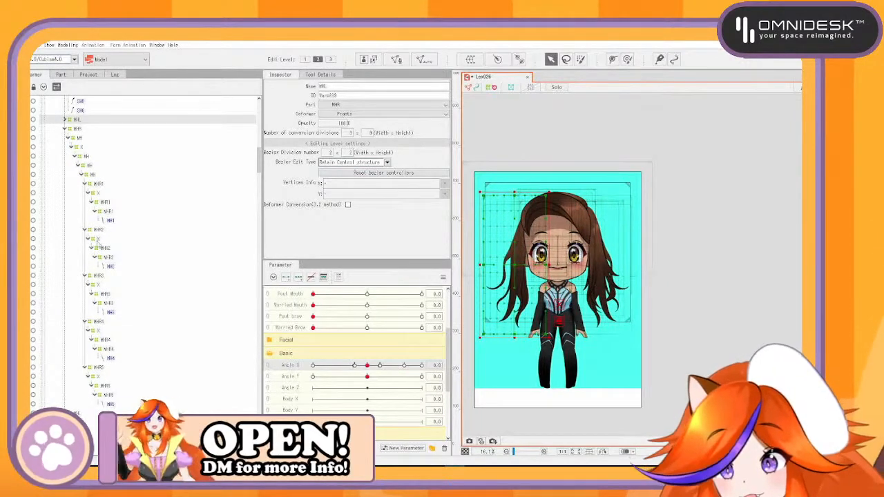
scroll(152, 364, down, 3)
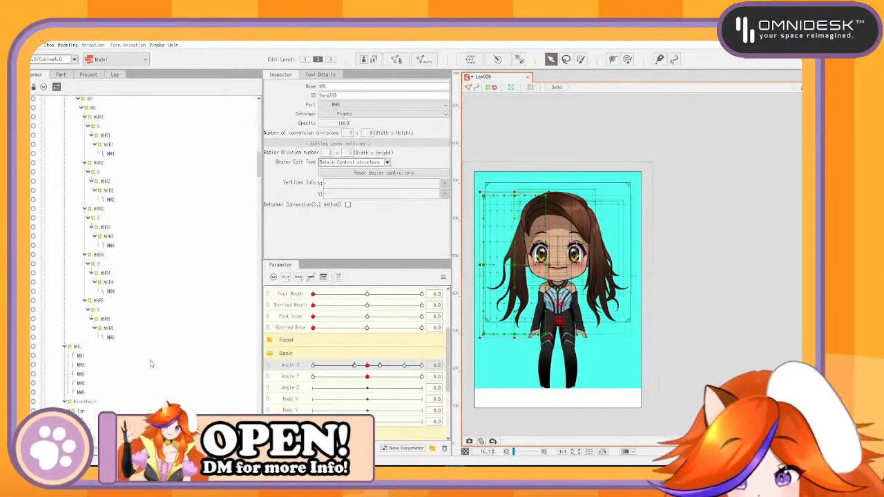
click(80, 347)
click(337, 125)
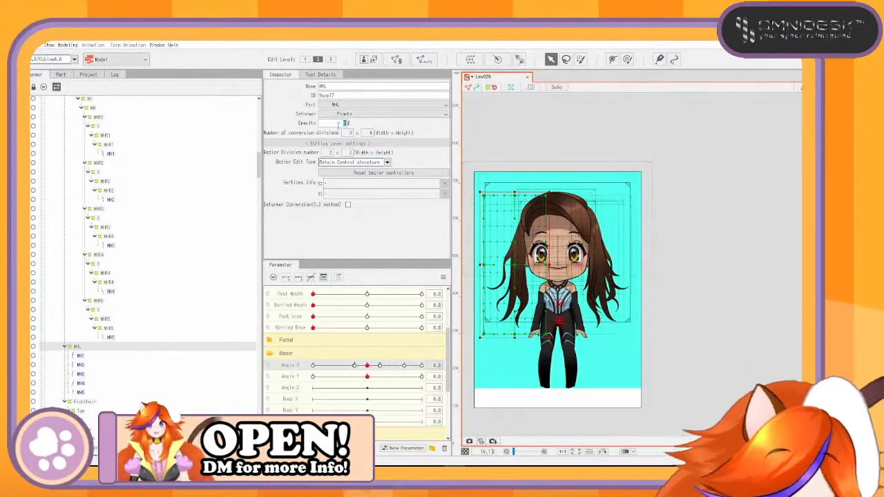
text(100)
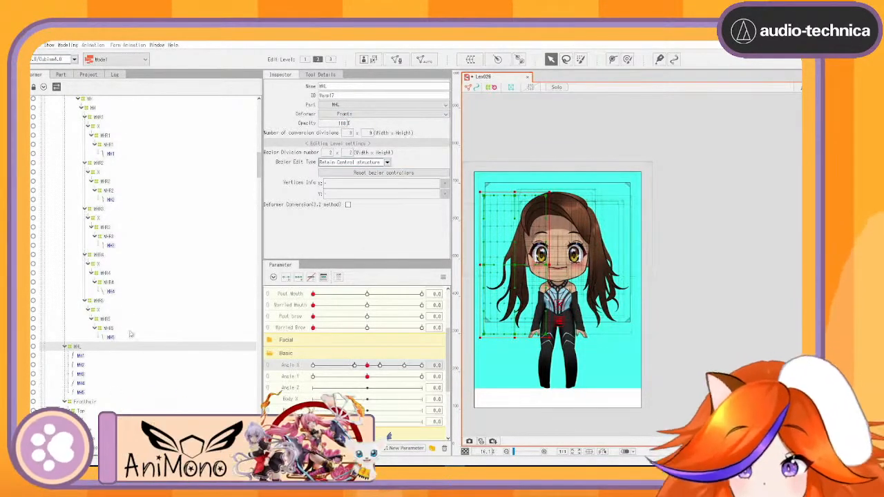
shift+click(88, 394)
key(Delete)
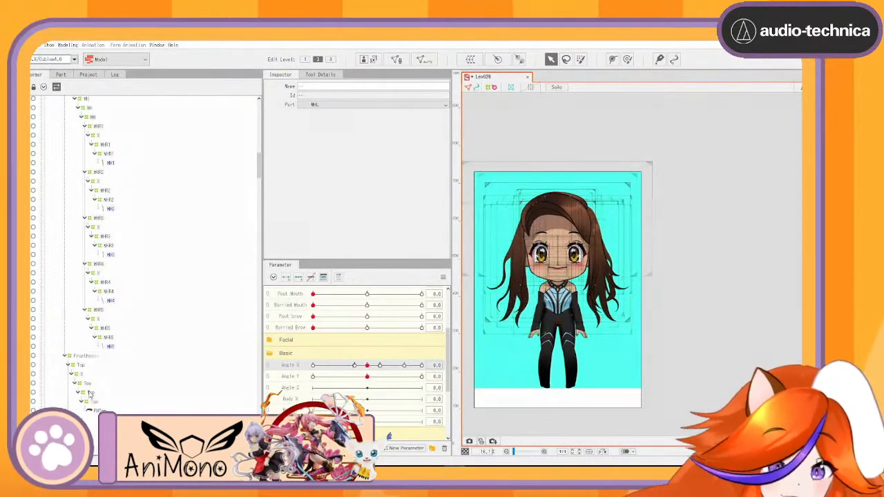
Duplicate the SHR deformer together with all its child deformers and strand meshes
scroll(93, 397, up, 6)
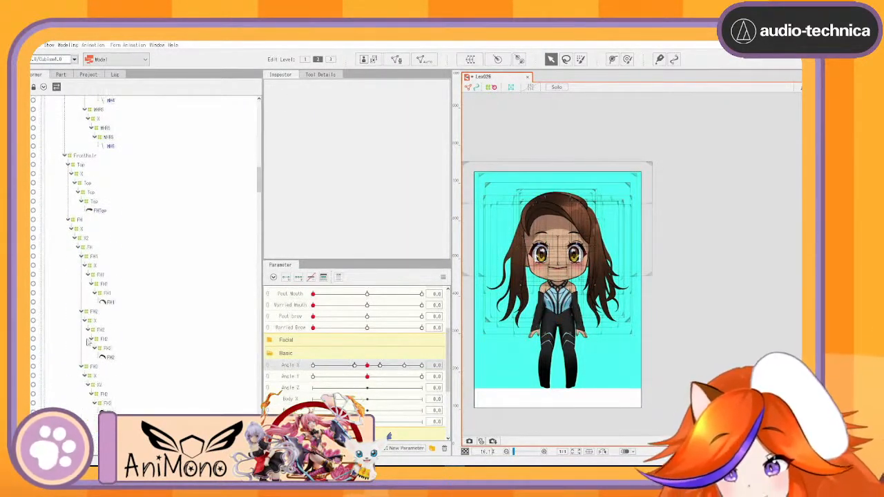
scroll(90, 332, up, 6)
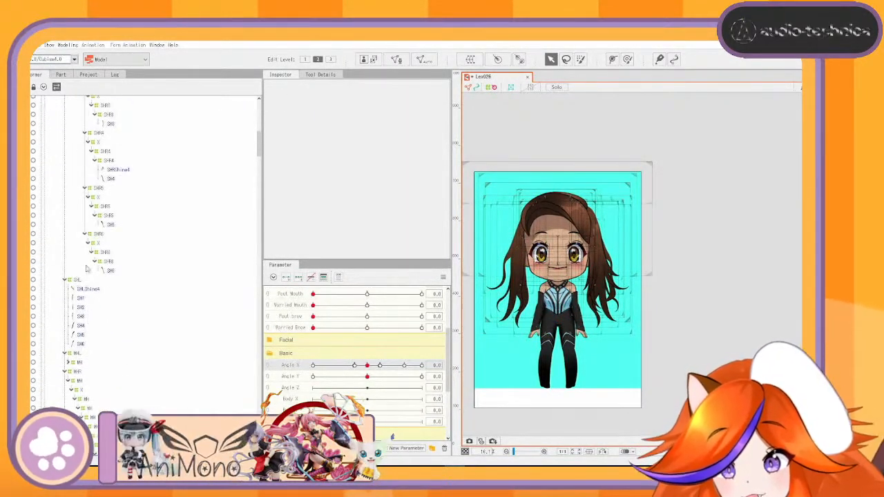
click(112, 338)
scroll(119, 323, up, 5)
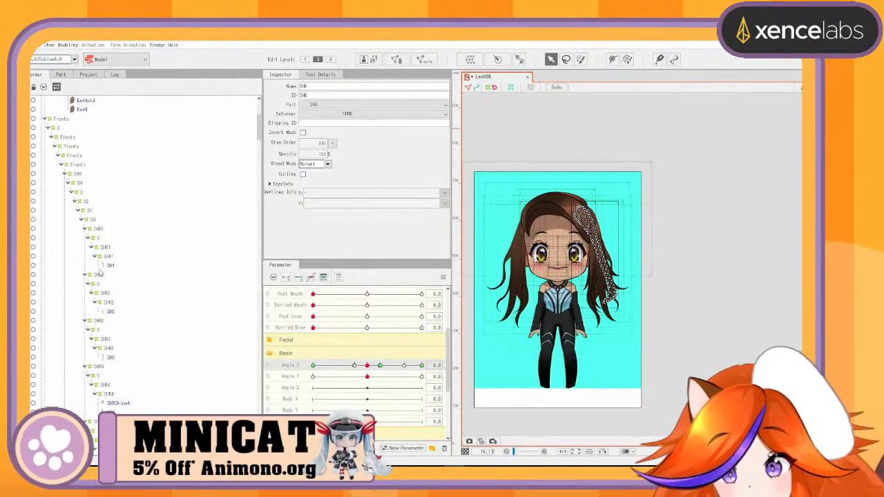
click(78, 176)
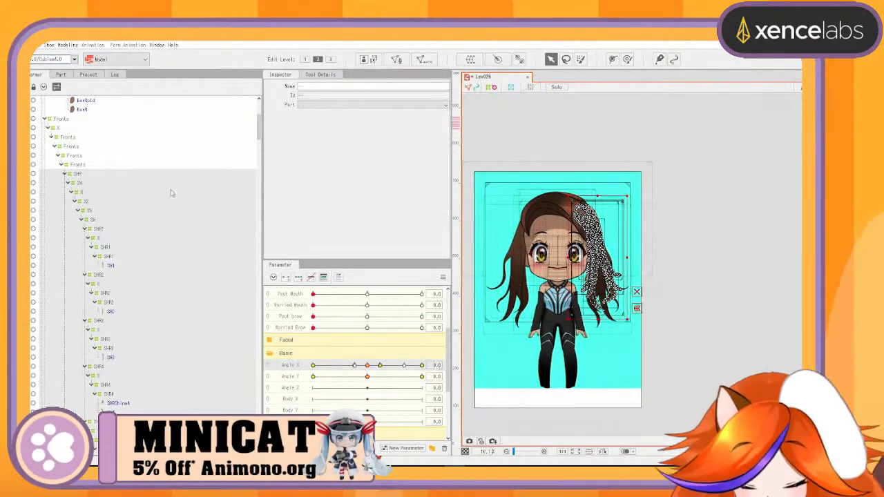
scroll(172, 194, down, 3)
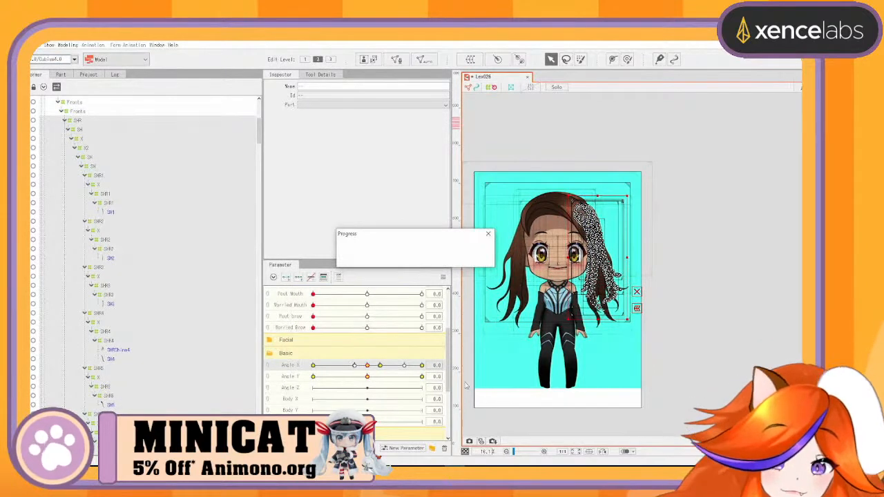
Reflect the Angle X keyforms of the duplicated SHR hierarchy from 30 and return Angle X to 0
click(423, 366)
click(476, 365)
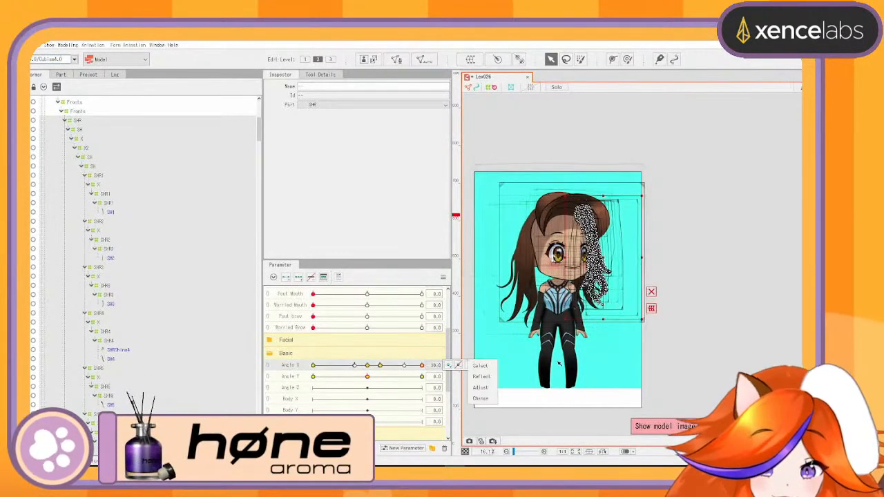
click(488, 378)
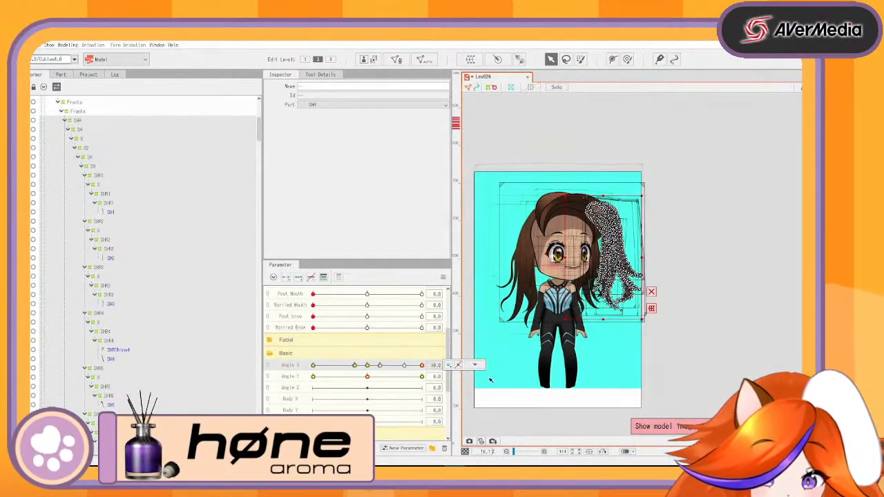
click(367, 365)
Rename the duplicated hierarchy's top deformer to SHL and reflect it horizontally onto the opposite side of the head
click(77, 120)
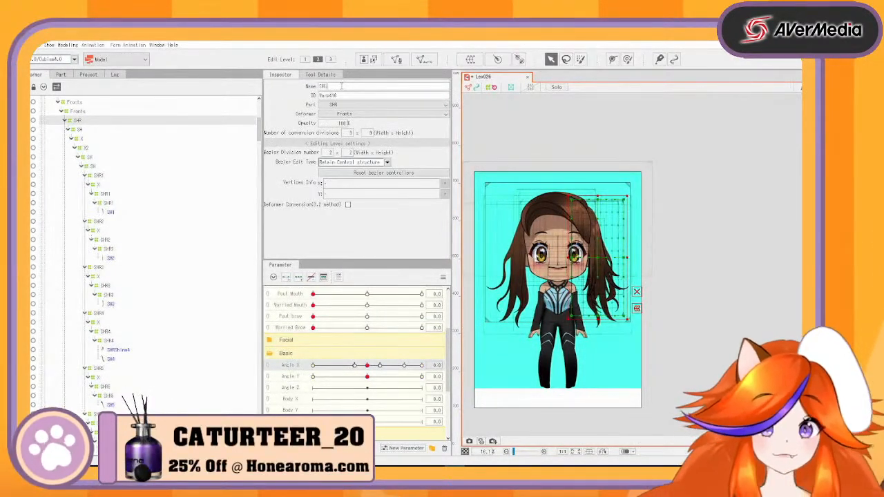
key(Return)
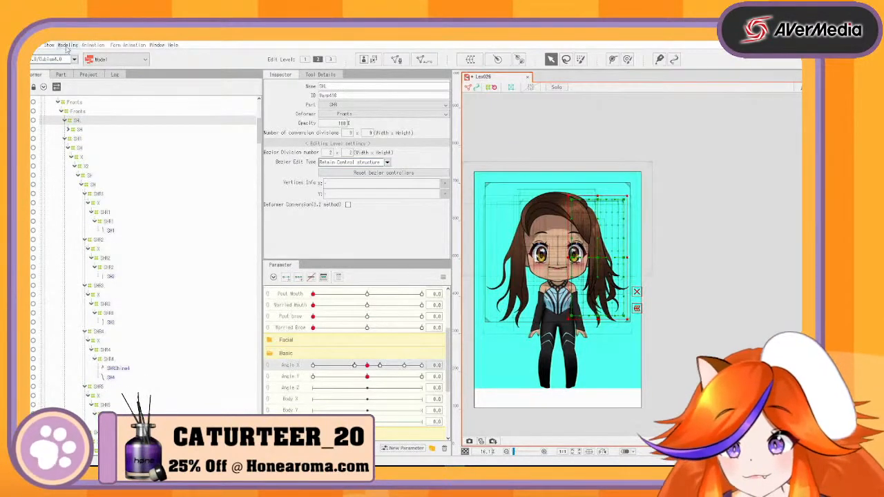
click(67, 45)
mouse_move(124, 119)
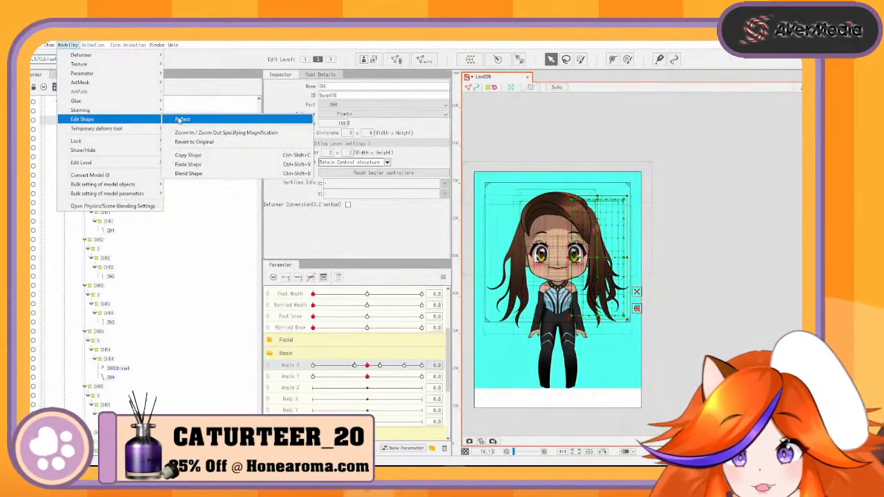
click(179, 120)
click(401, 324)
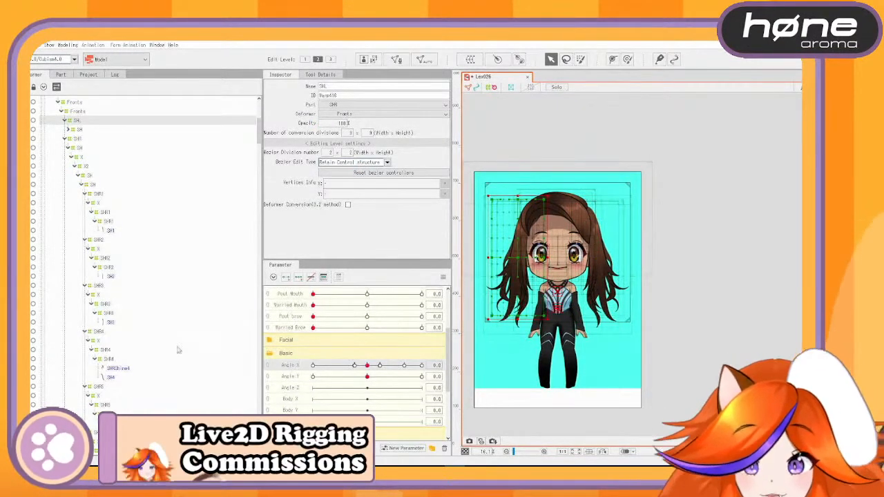
Compare the old SHL deformer's placement and opacity with the mirrored SHL deformer, looking closely at the hair beside the face
scroll(89, 363, down, 5)
click(77, 346)
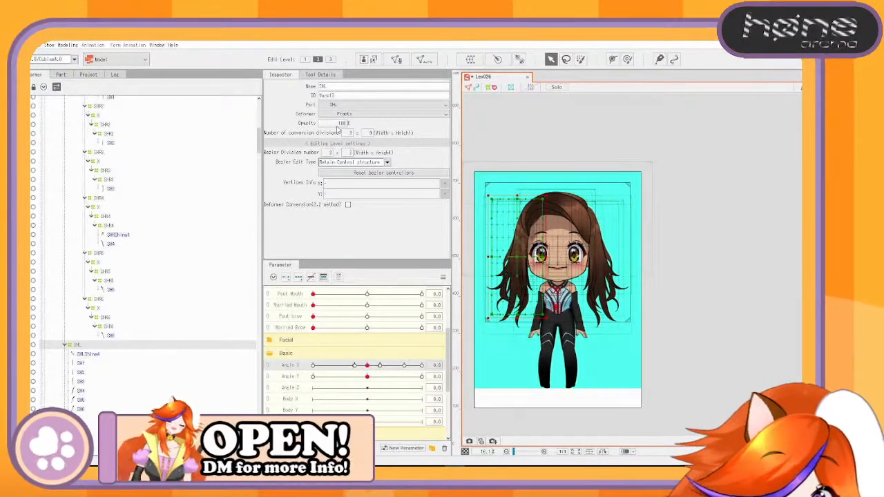
scroll(173, 155, up, 6)
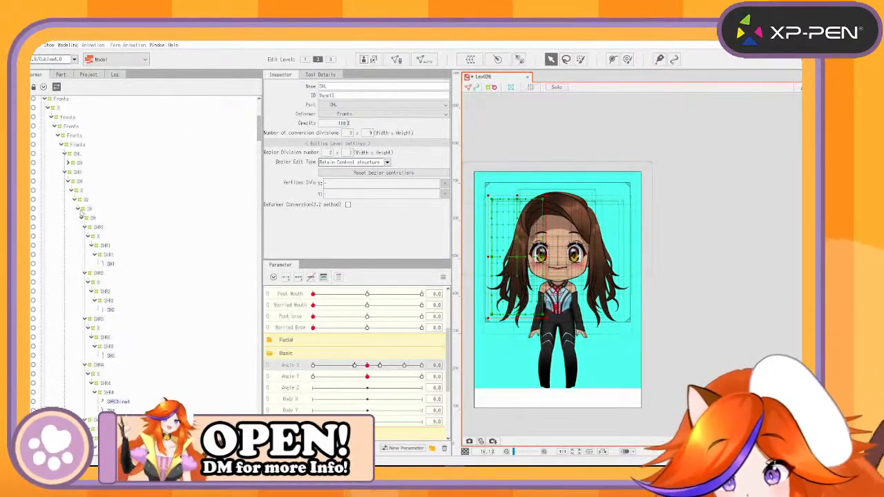
click(78, 155)
scroll(572, 228, up, 4)
drag(543, 254, 636, 243)
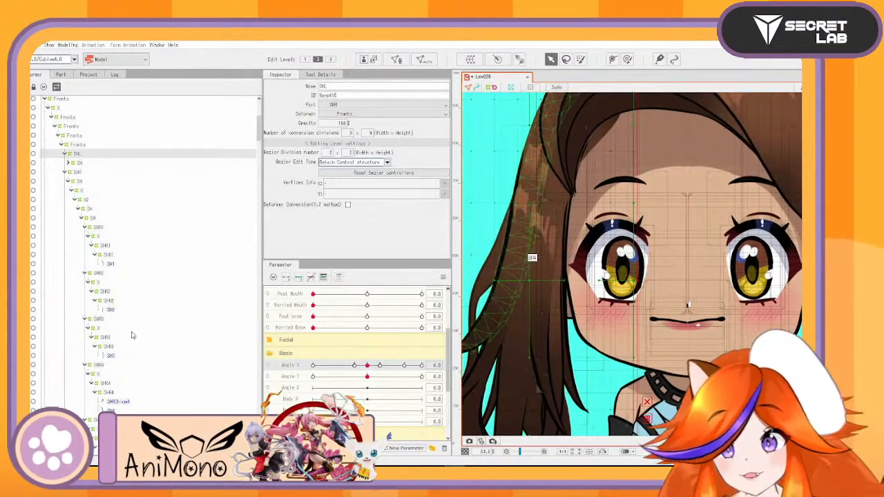
Compare the old SHLShine4 highlight with the original SHRShine4 mesh and check the latter's Angle X keyforms
scroll(181, 307, down, 6)
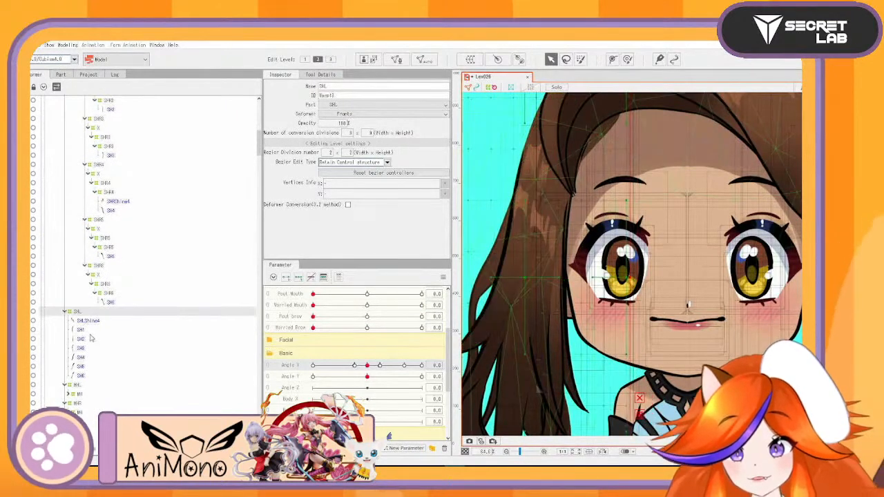
click(96, 323)
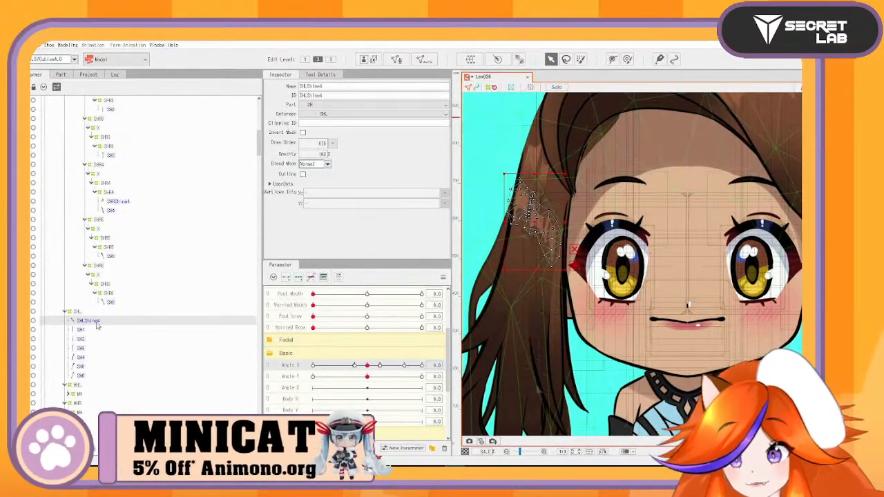
click(124, 202)
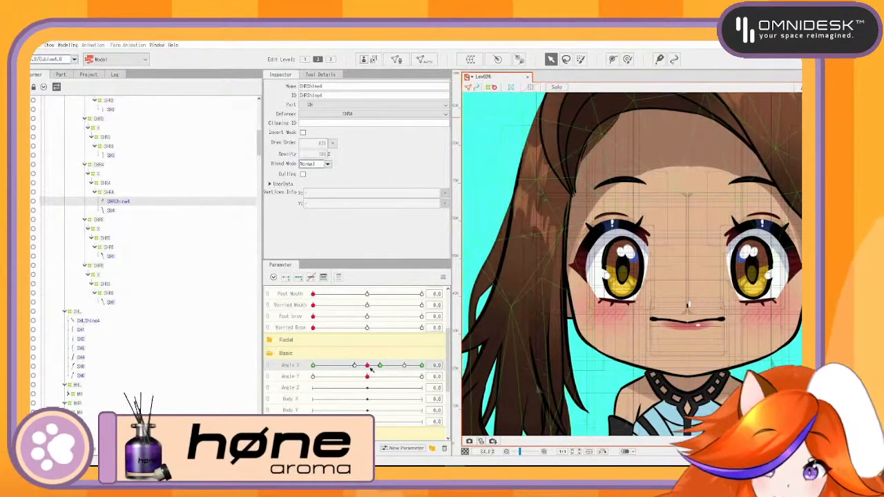
mouse_move(368, 366)
mouse_down()
mouse_move(359, 366)
mouse_move(386, 367)
mouse_move(368, 366)
mouse_up()
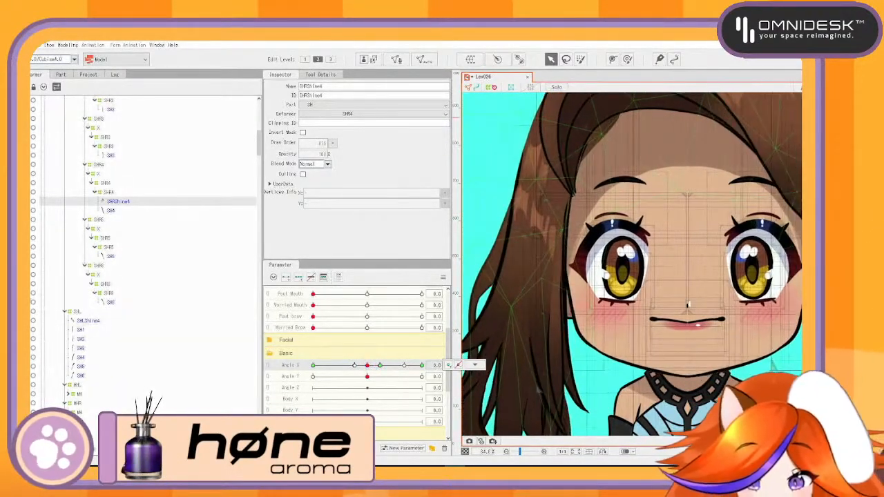
scroll(122, 282, up, 6)
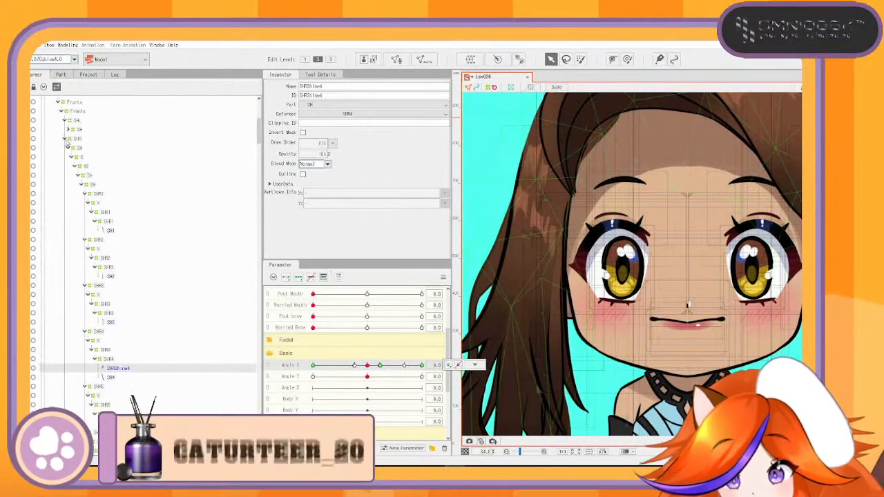
Collapse the original SHR hierarchy, expand the mirrored SHL hierarchy down through SHR4, and select its SHRShine4 mesh
click(66, 140)
click(69, 130)
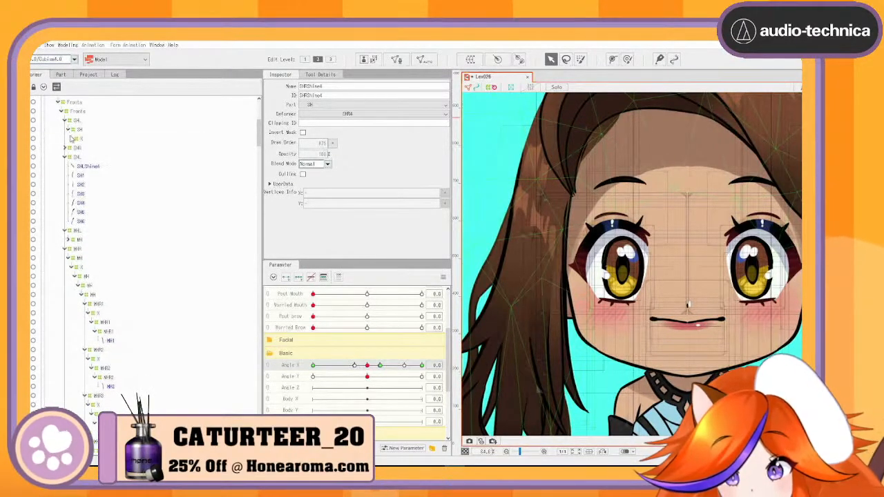
click(72, 139)
click(75, 147)
click(78, 158)
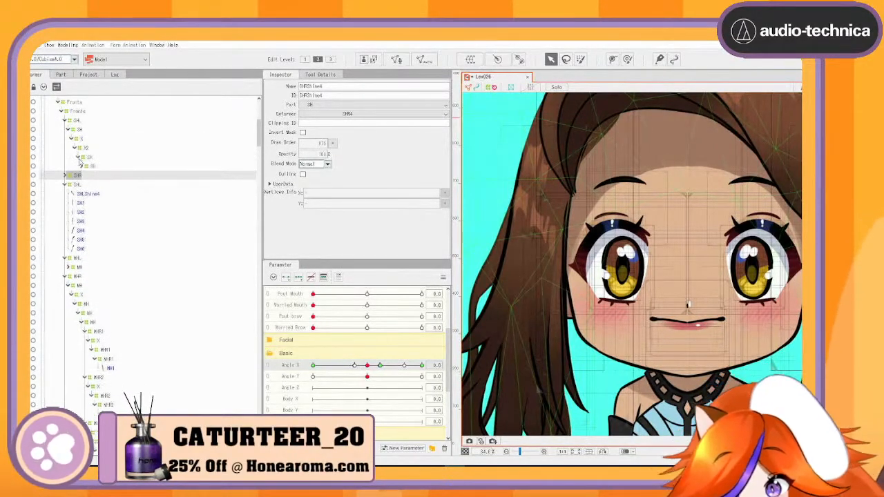
click(83, 166)
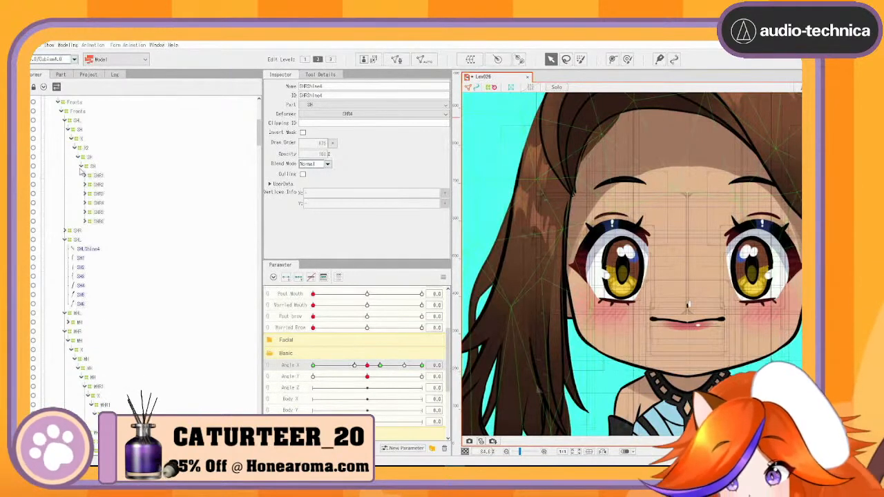
click(88, 203)
click(89, 212)
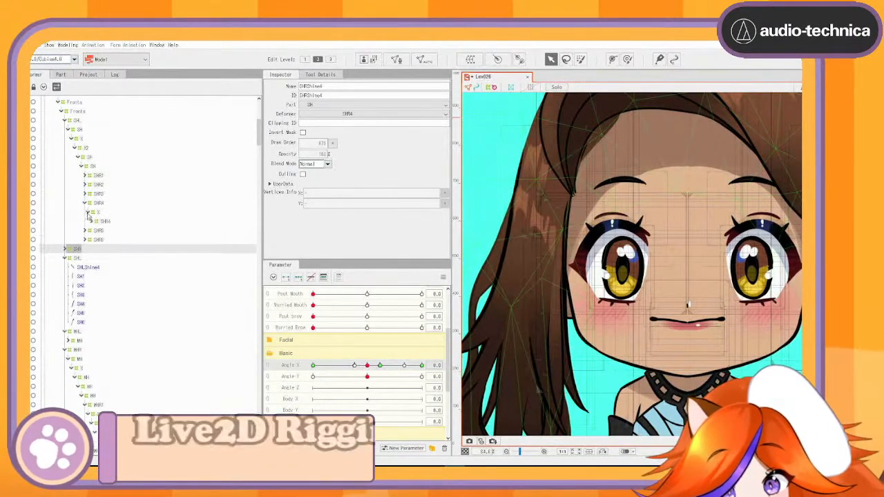
click(91, 221)
click(95, 230)
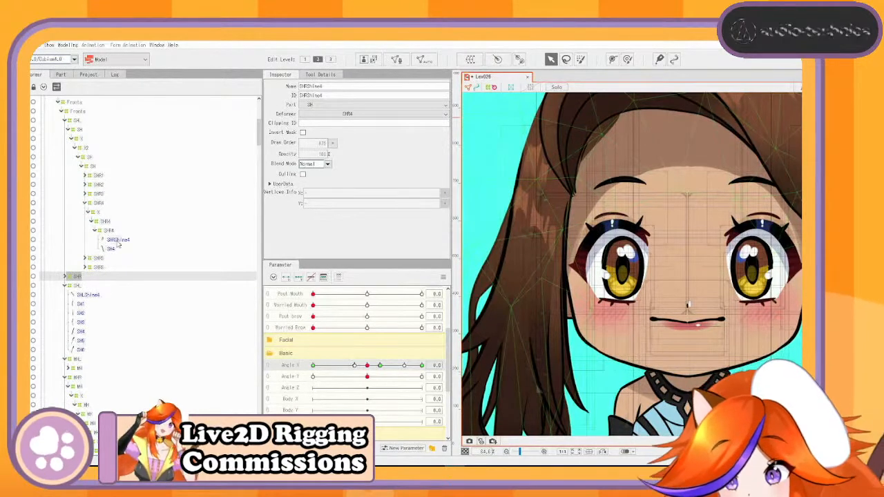
click(116, 240)
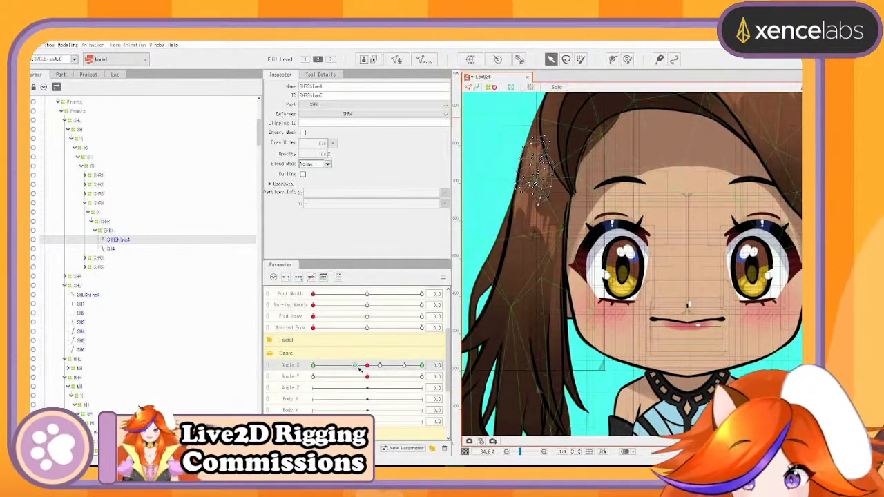
Add an Angle X keyform at -7.1 to the old SHLShine4 mesh, using the mirrored SHRShine4's keyforms as reference
click(90, 295)
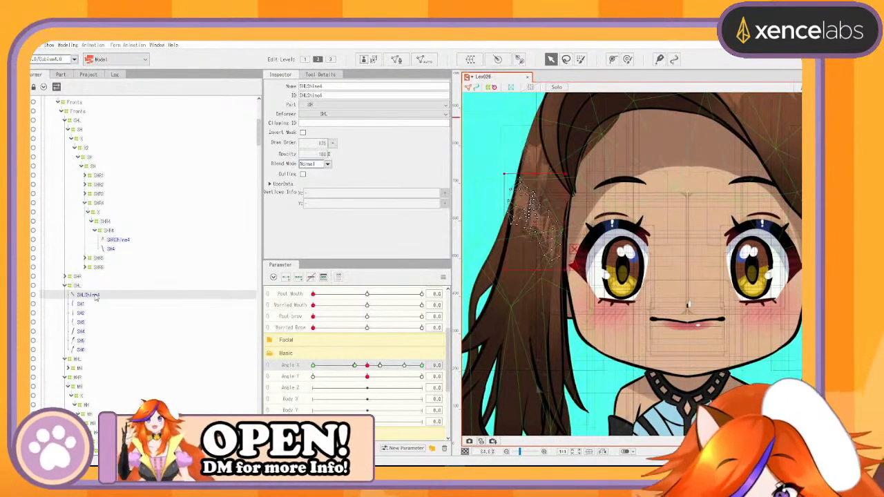
click(354, 367)
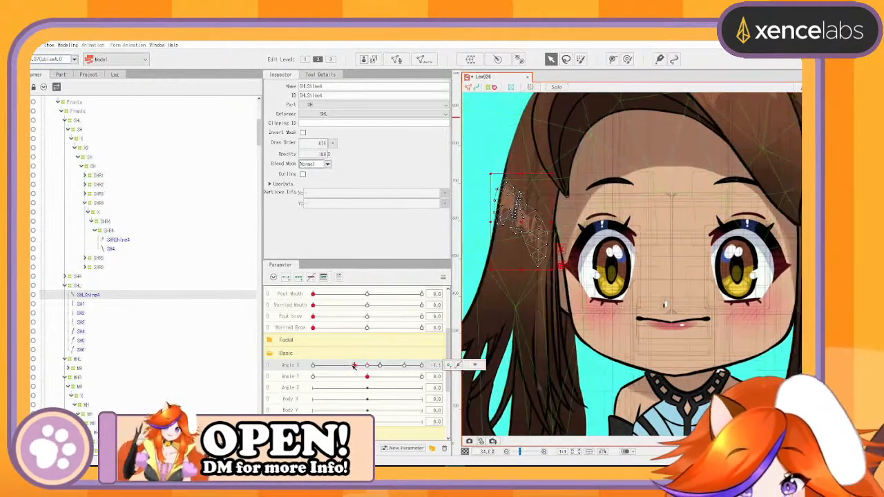
click(125, 240)
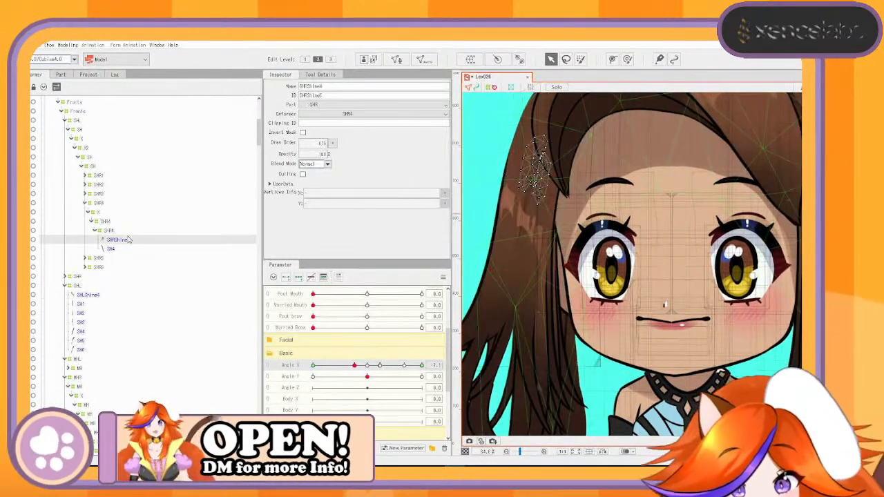
click(92, 295)
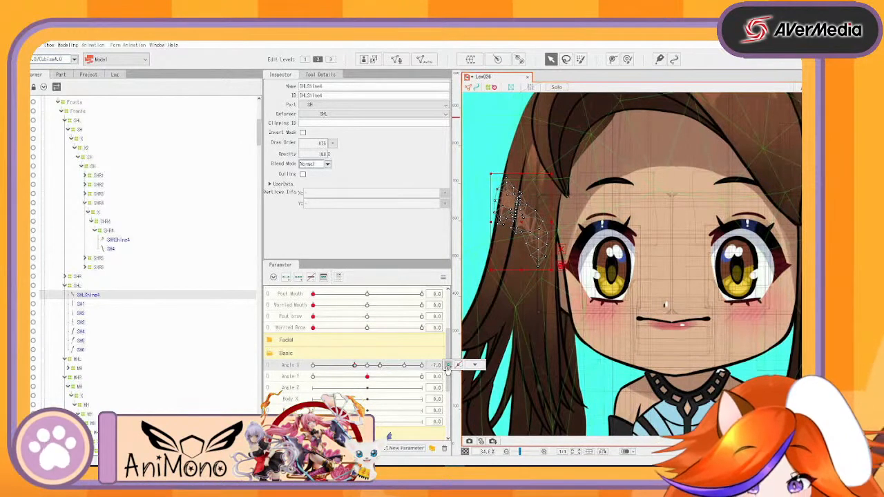
click(355, 370)
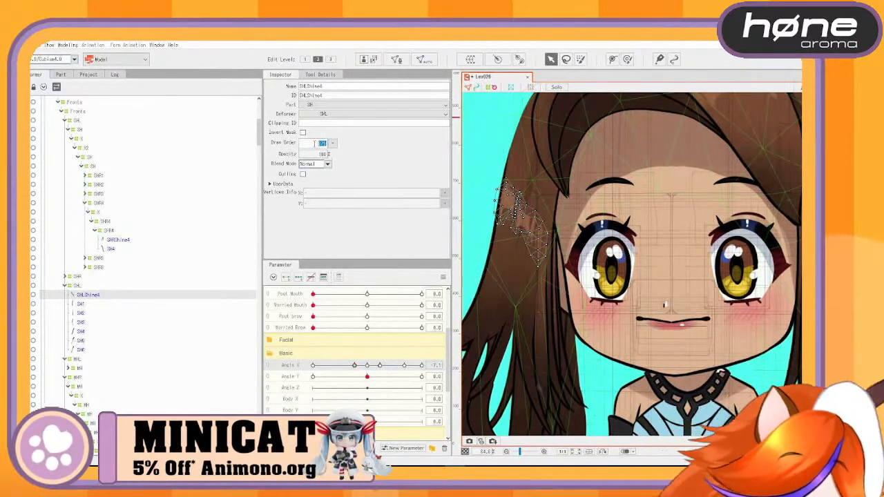
Set SHLShine4's Draw Order to 618 at the -7.1 key and add keyforms at both ends of Angle X
click(314, 144)
text(618)
key(Return)
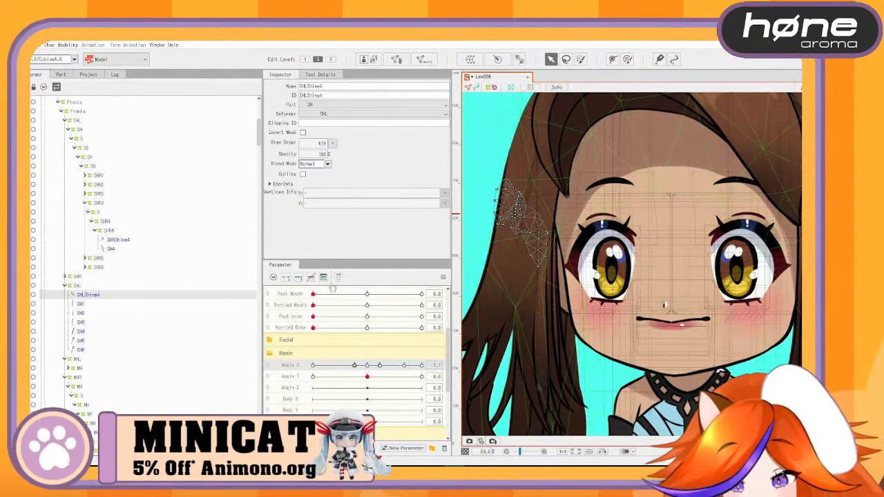
click(287, 279)
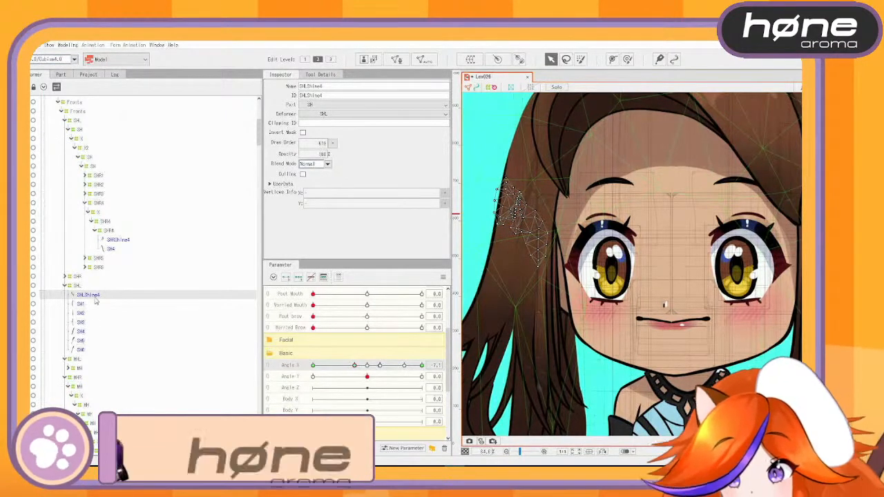
Move SHLShine4 under the mirrored hierarchy's inner SHR4 deformer and delete the duplicated SHRShine4 mesh there
drag(93, 297, 128, 241)
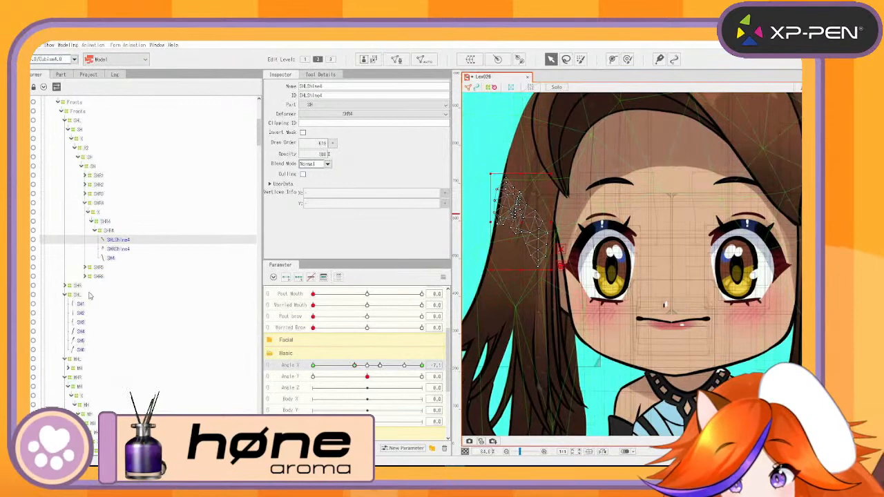
click(118, 249)
key(Delete)
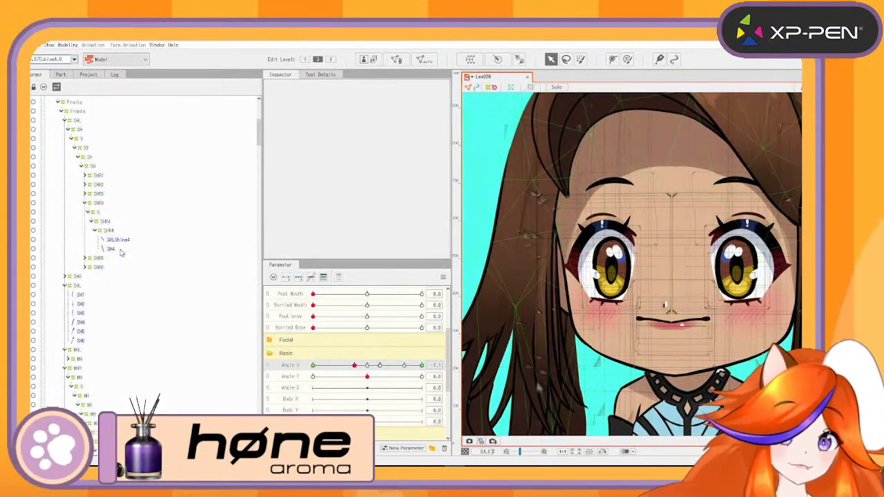
Delete the old side-hair meshes SH1 to SH6 under SHL and check the hair by sweeping Angle X
click(80, 295)
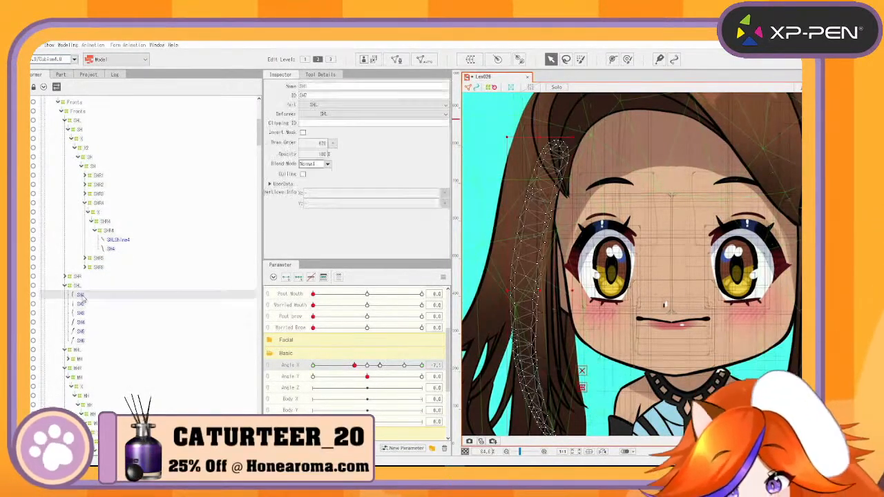
shift+click(84, 342)
key(Delete)
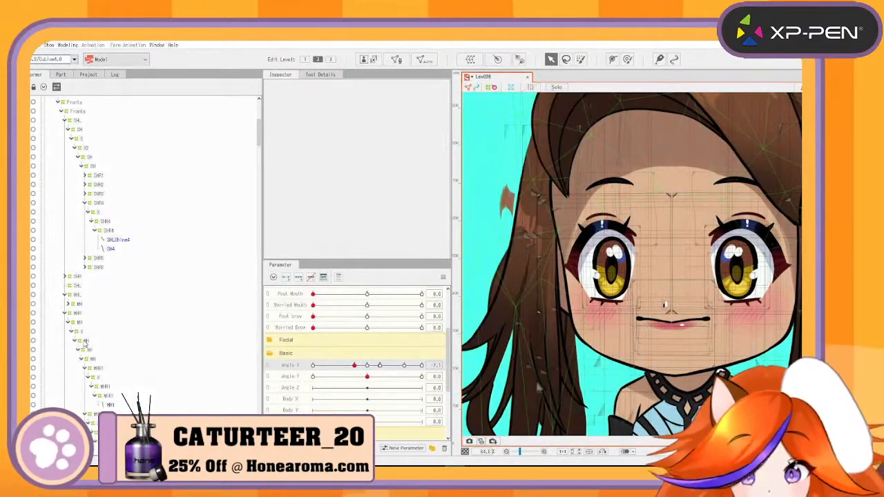
mouse_move(351, 369)
mouse_down()
mouse_move(390, 373)
mouse_move(317, 375)
mouse_move(358, 380)
mouse_up()
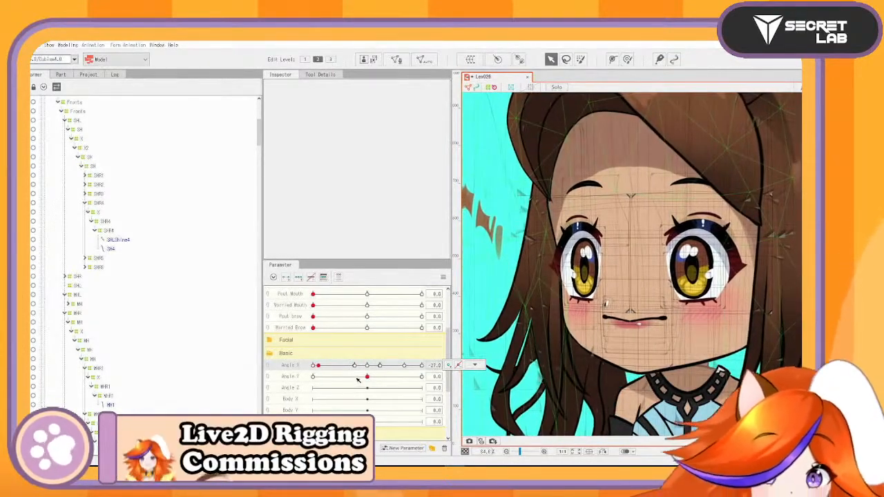
Undo the deletions of the old SHL meshes and the mirrored SHRShine4, and SHLShine4's move out of the old SHL deformer
key(ctrl+z)
key(ctrl+z)
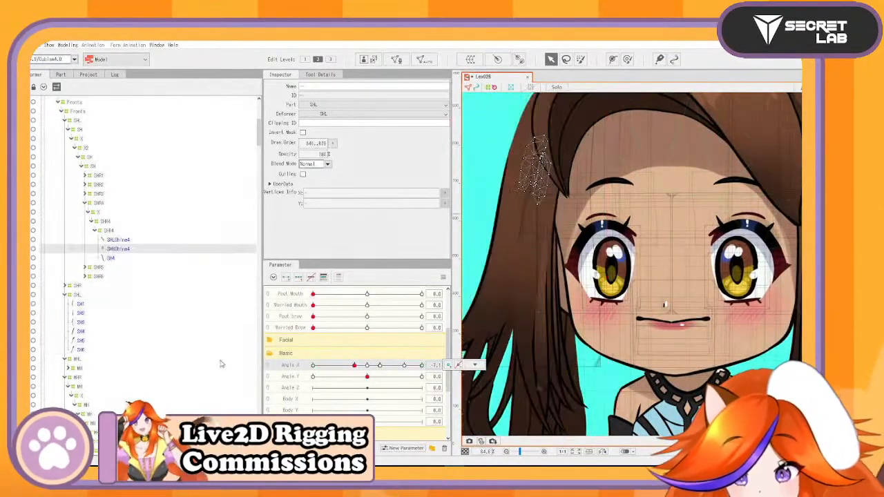
key(ctrl+z)
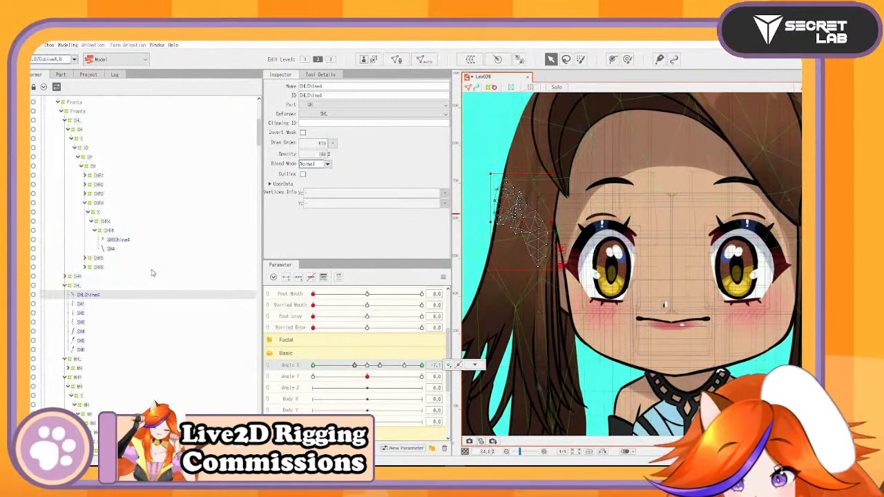
Try moving SHLShine4 under the mirrored inner SHR4 deformer with Angle X at 0, and compare its placement at 0 and -7
click(369, 365)
drag(87, 297, 118, 246)
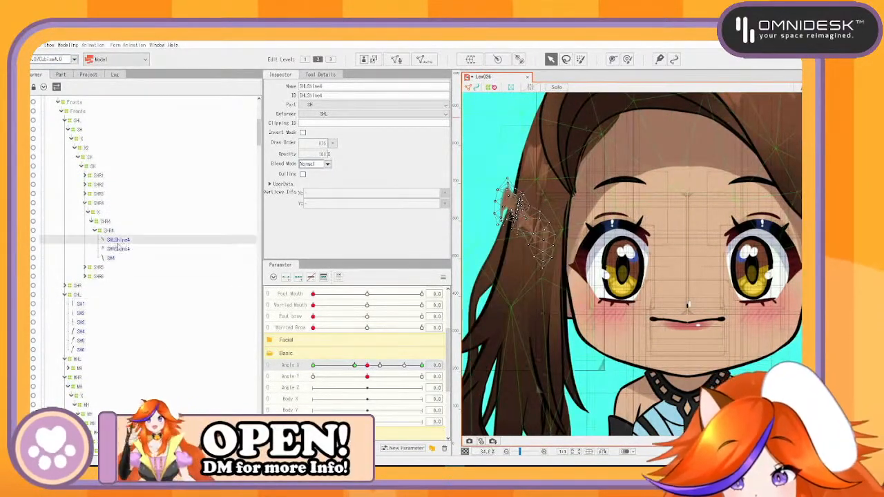
click(78, 295)
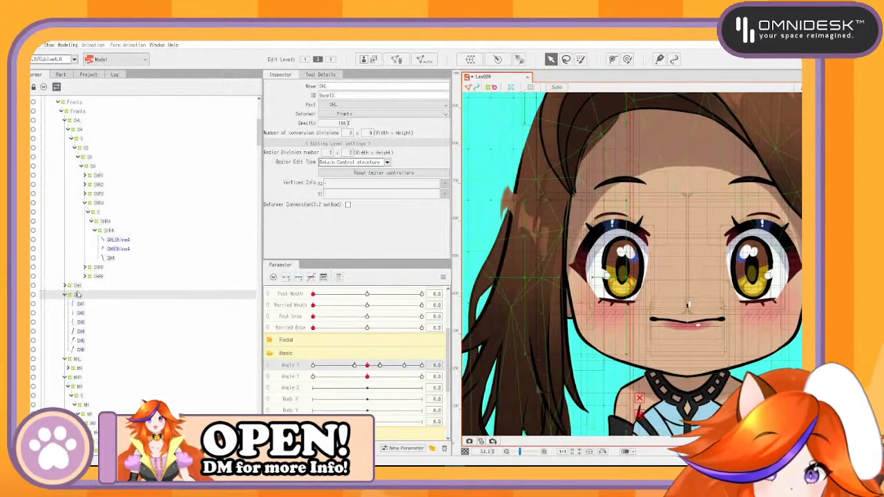
click(115, 260)
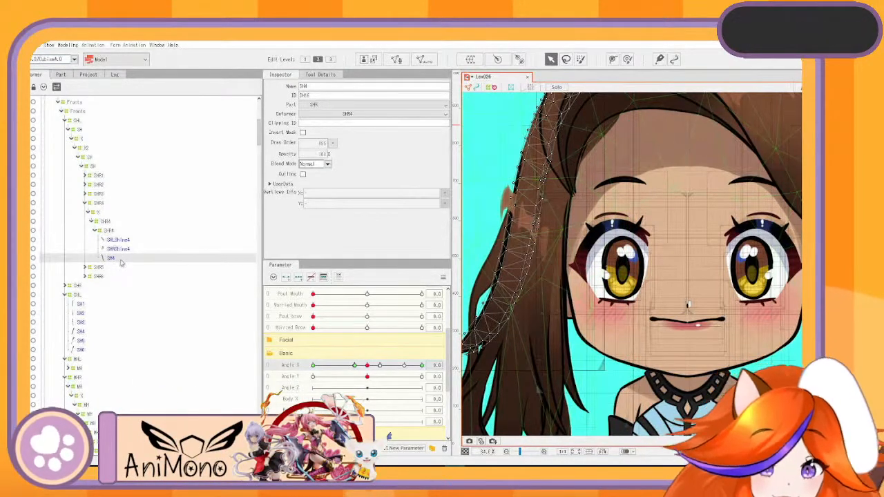
click(122, 249)
click(119, 240)
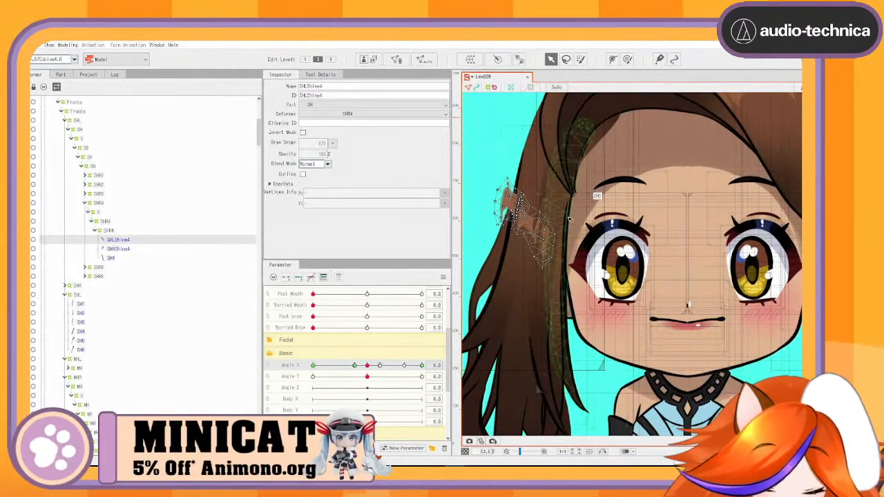
drag(367, 365, 354, 365)
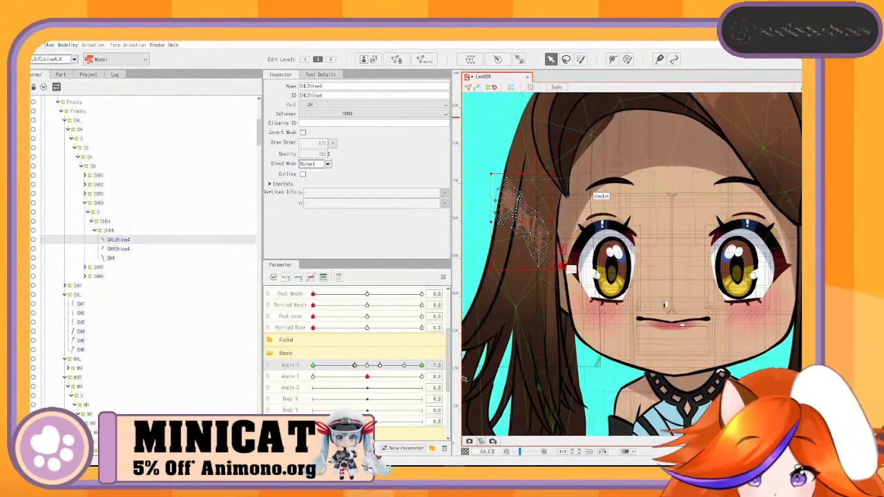
click(368, 366)
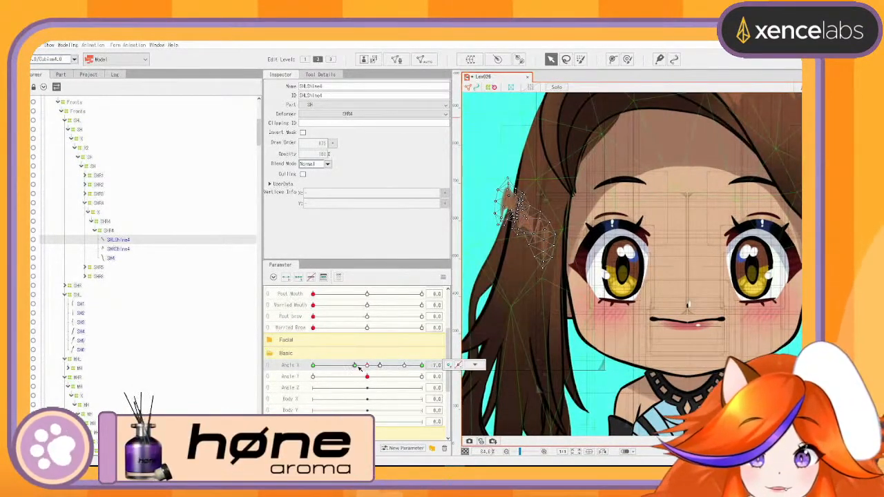
click(359, 366)
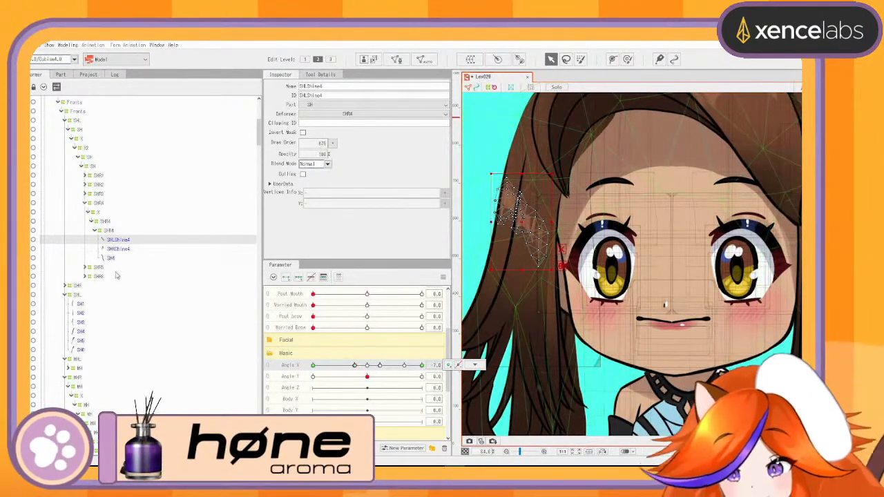
Remove SHLShine4's Angle X keyforms while it sits under the old SHL, and move it under the mirrored inner SHR4 deformer
drag(116, 276, 116, 279)
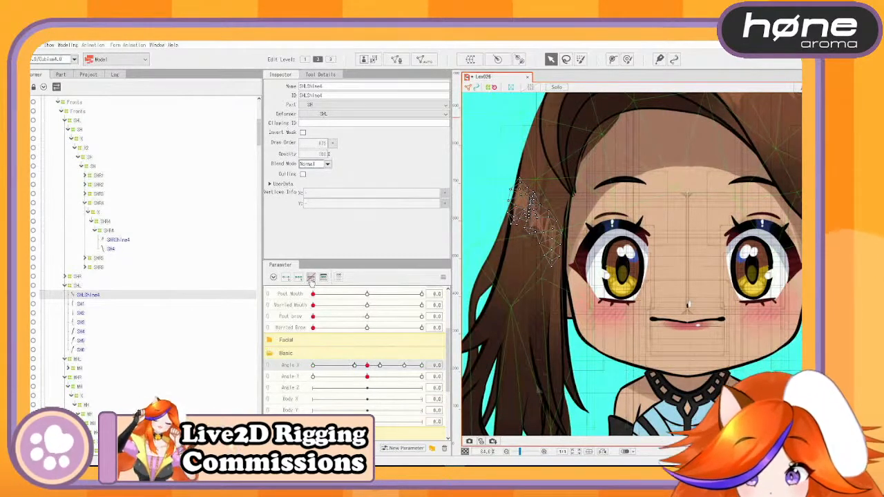
drag(94, 297, 128, 248)
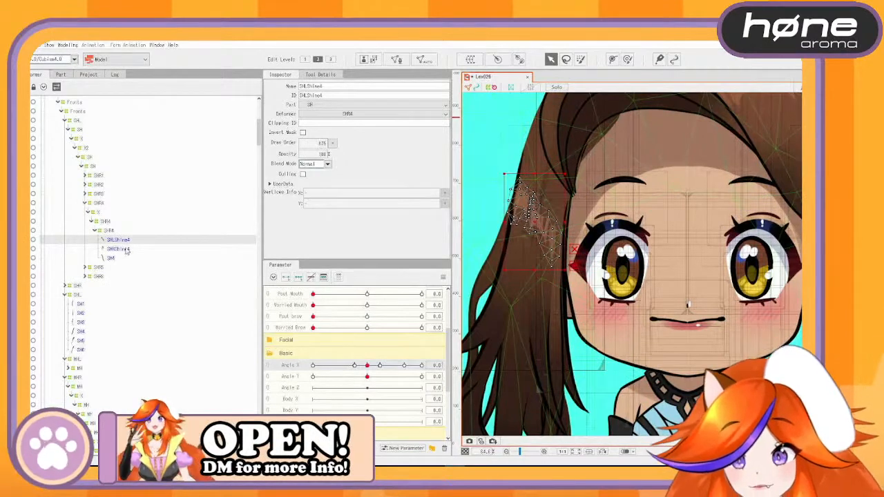
Try adding an Angle X keyform at -7.0 to SHLShine4
drag(360, 367, 379, 366)
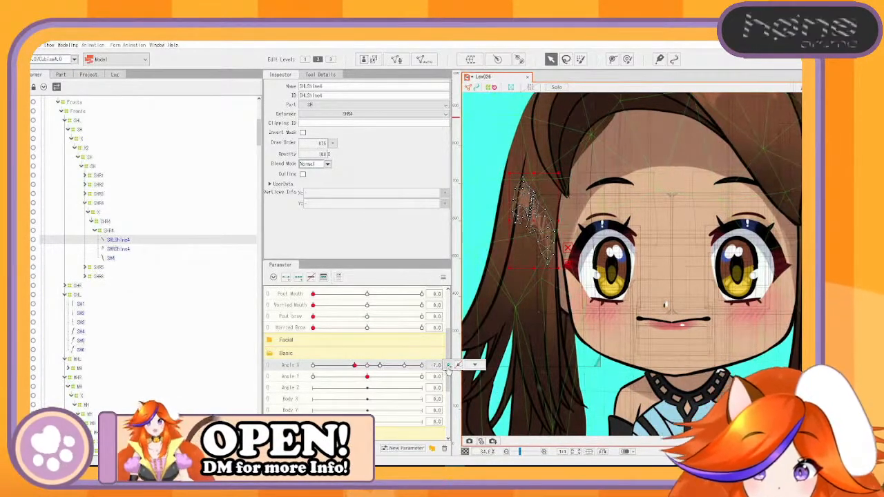
click(449, 367)
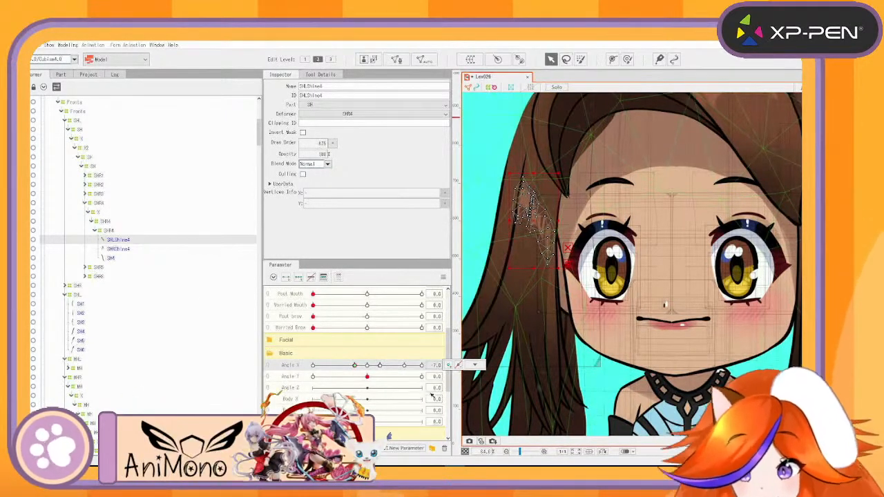
click(355, 366)
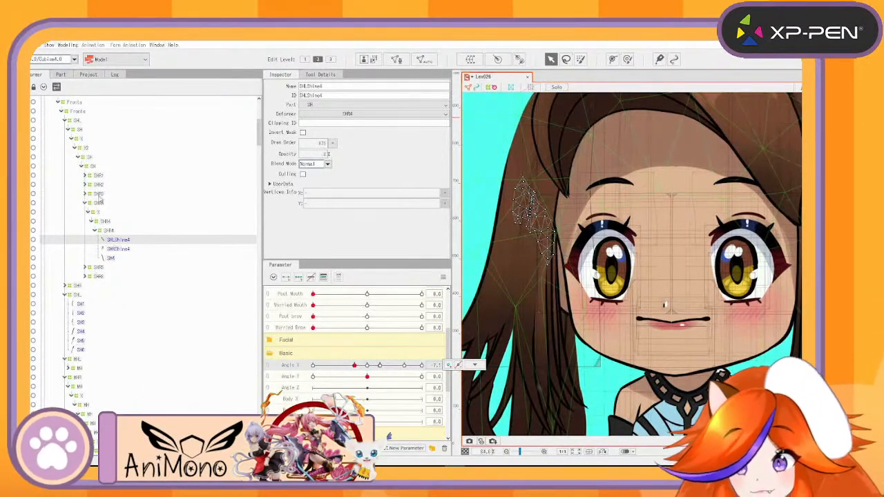
Add Angle X keyforms to SHLShine4 at -7.1 and both ends, and lower its Draw Order at the -7.1 key
click(128, 251)
click(125, 240)
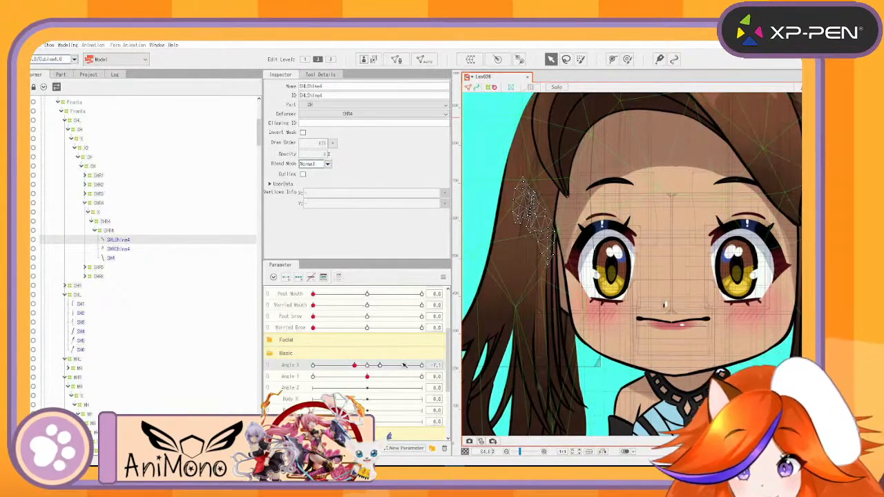
double_click(436, 365)
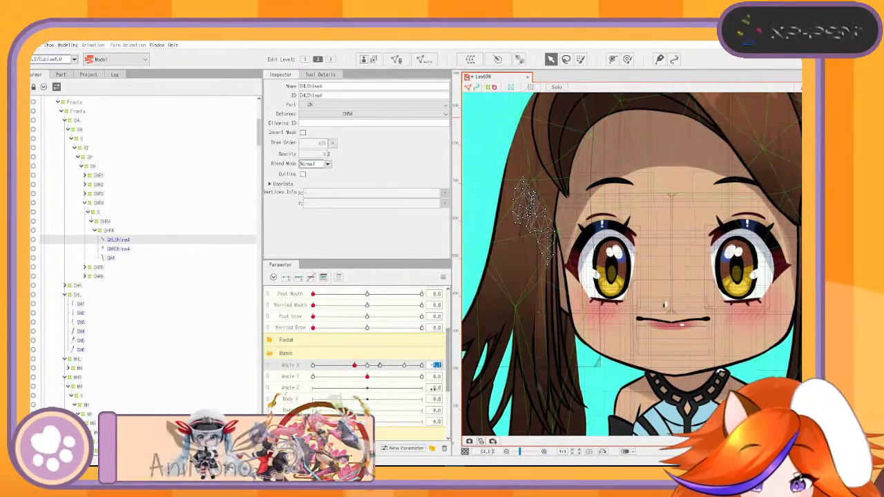
double_click(441, 366)
click(451, 365)
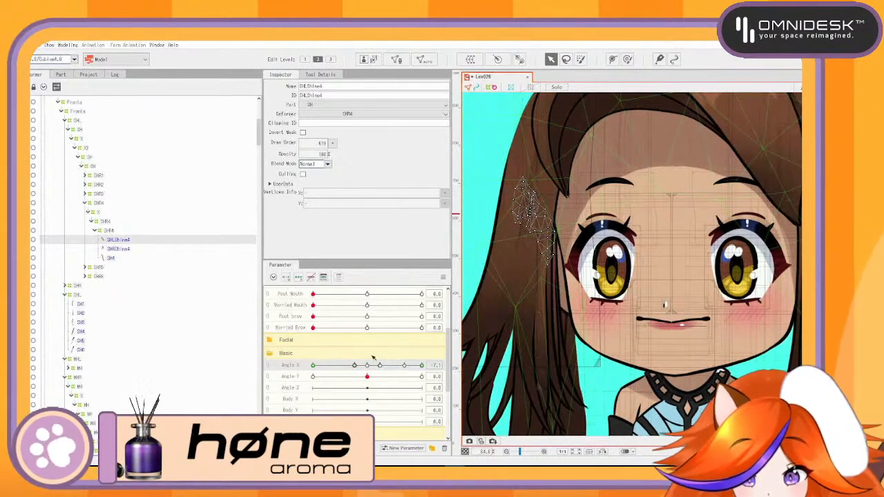
Check the shine at Angle X -30 and delete the old SHL deformer together with its meshes SH1 to SH6
drag(356, 365, 294, 401)
scroll(612, 313, down, 5)
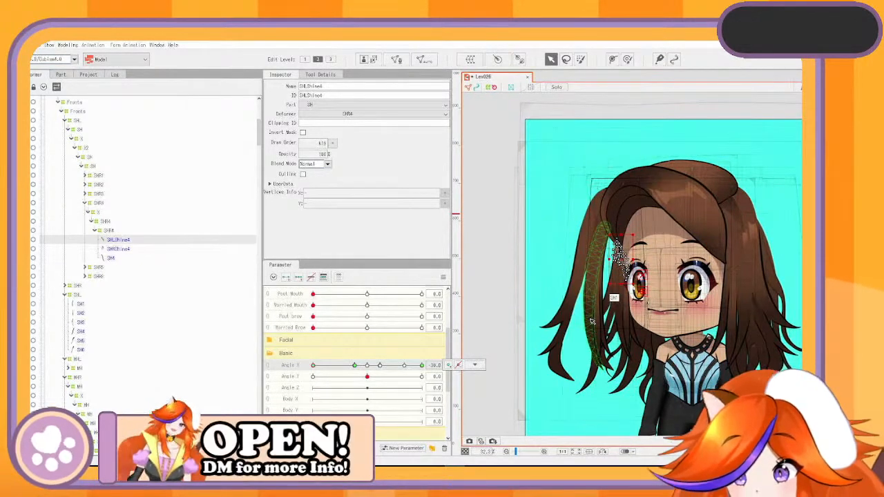
click(91, 297)
shift+click(89, 350)
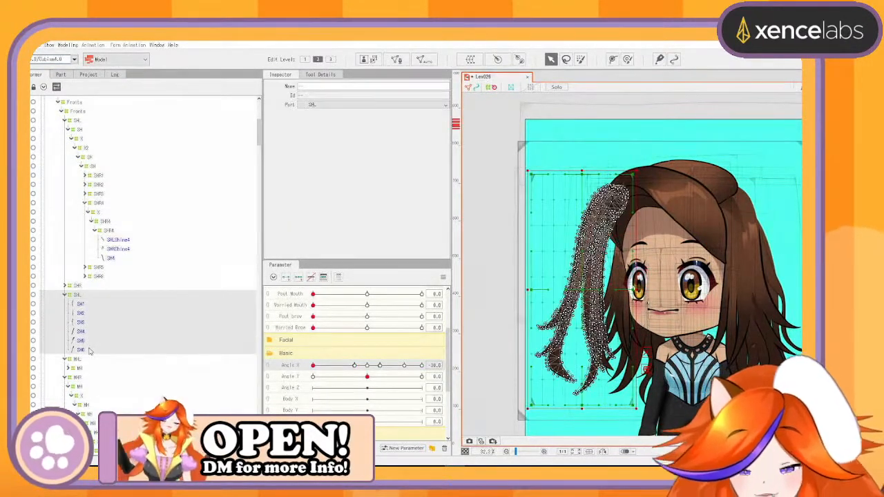
key(Delete)
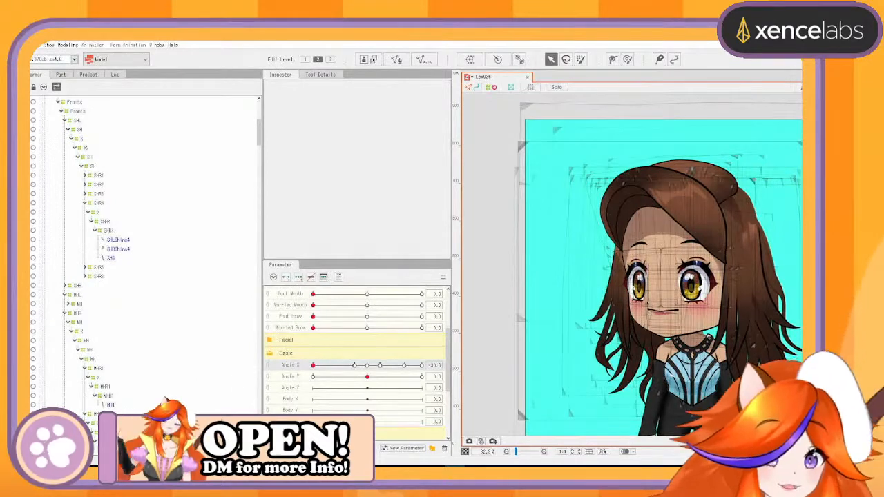
At Angle X 0, pull the inner upper corner of the mirrored SHR6's X deformer up and outward toward the hair outline
drag(316, 367, 368, 378)
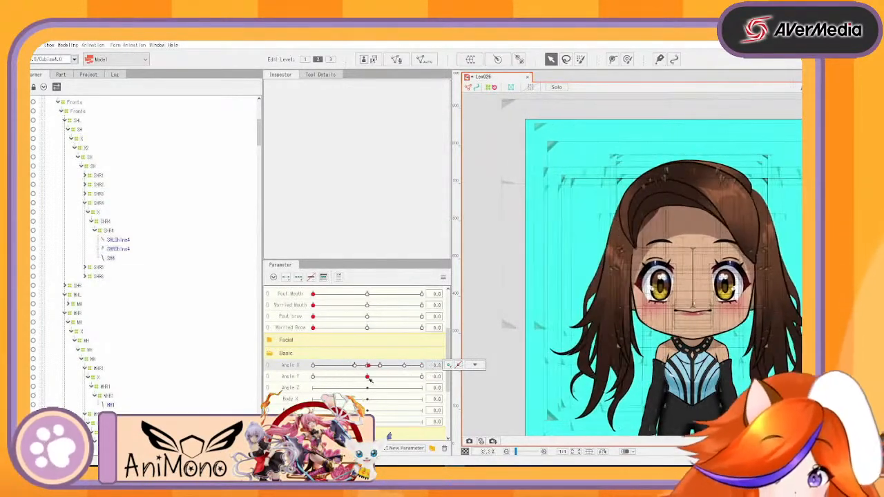
click(651, 219)
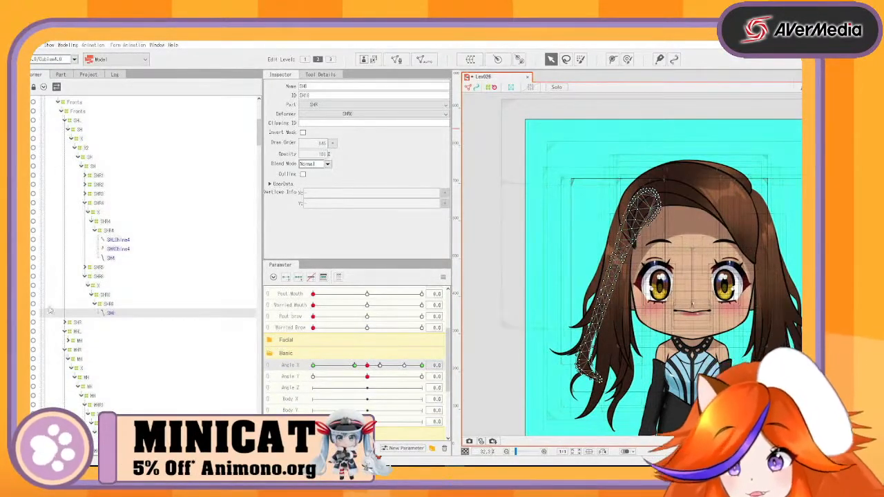
click(98, 286)
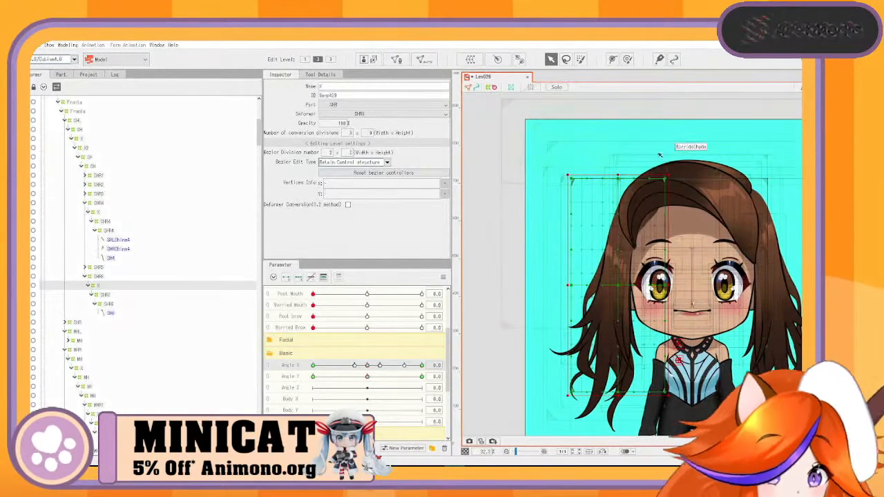
scroll(667, 194, up, 3)
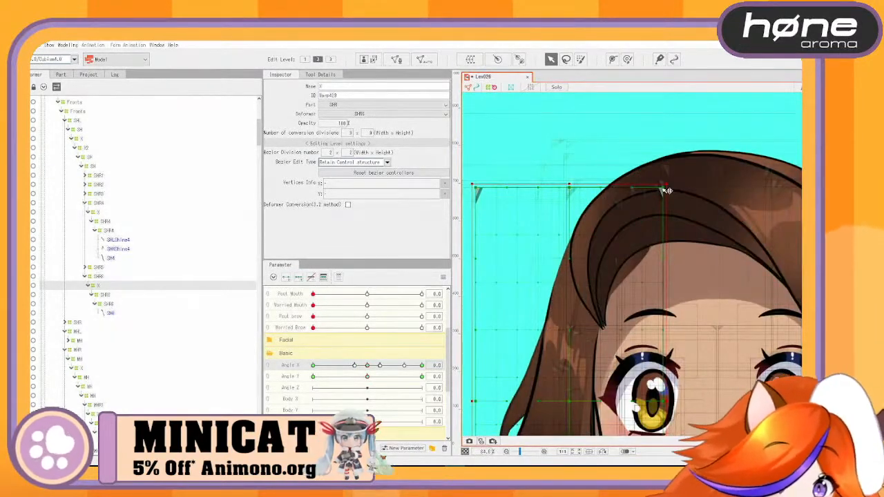
drag(655, 186, 637, 168)
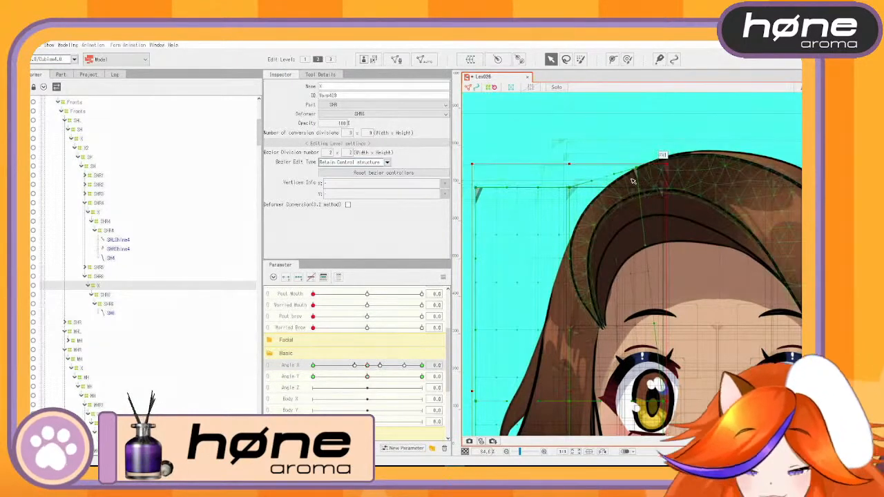
Nudge the inner upper corner of the mirrored SHR1's X deformer slightly outward and up at Angle X 0
click(612, 296)
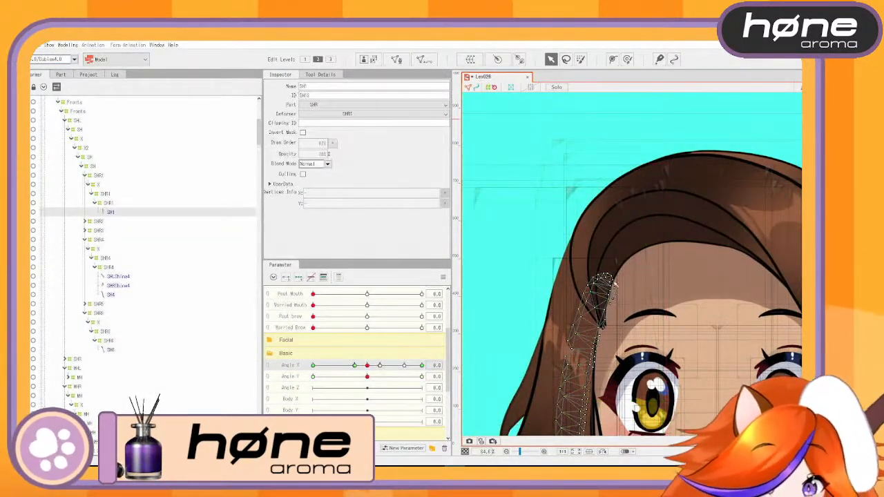
click(99, 184)
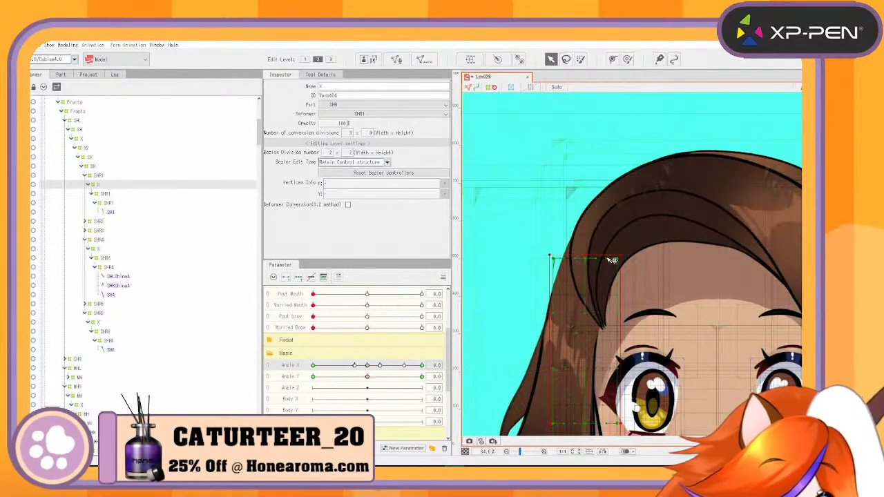
drag(616, 260, 611, 257)
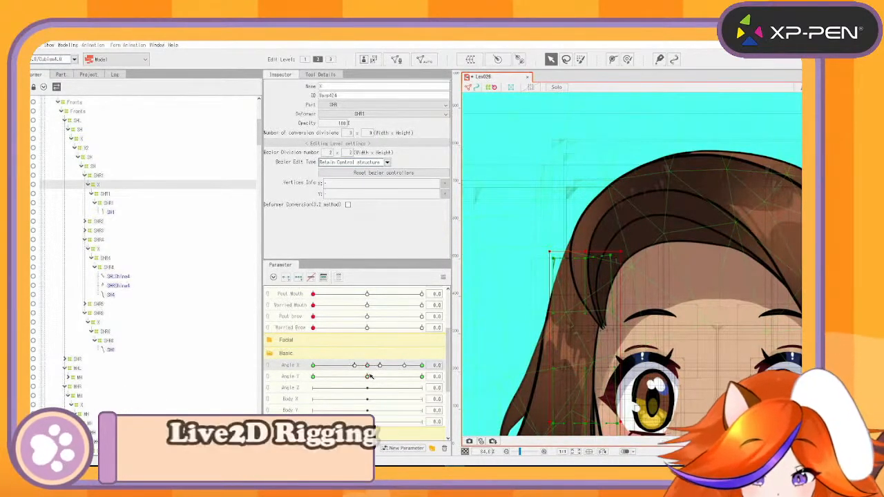
Examine the mirrored hierarchy's parent X and X2 deformers, sweeping Angle X between 0 and its nearest negative key with X2 selected
click(80, 139)
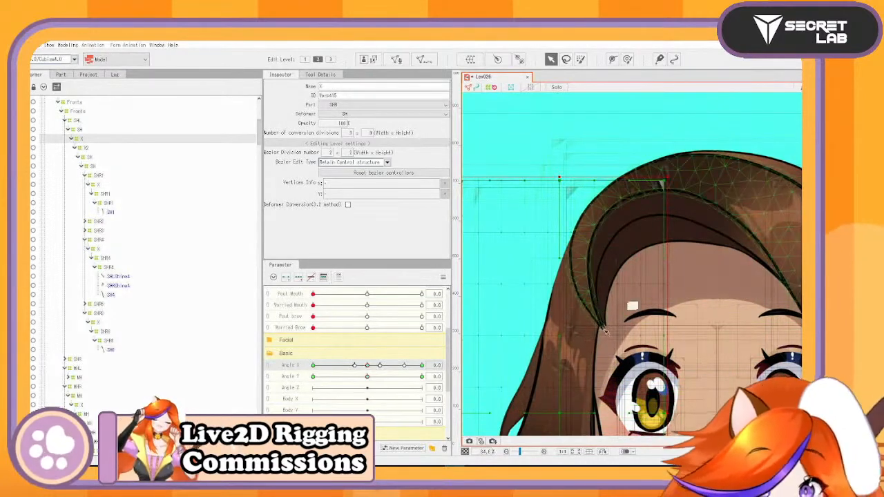
click(85, 149)
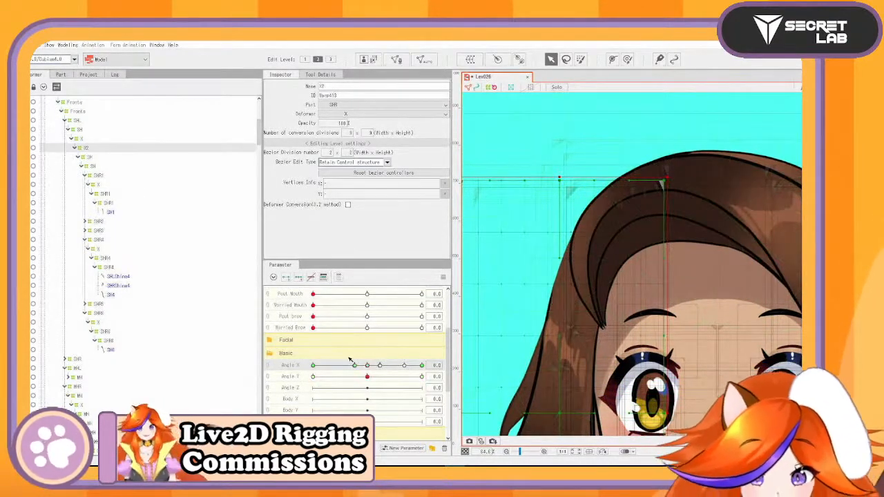
drag(367, 365, 352, 366)
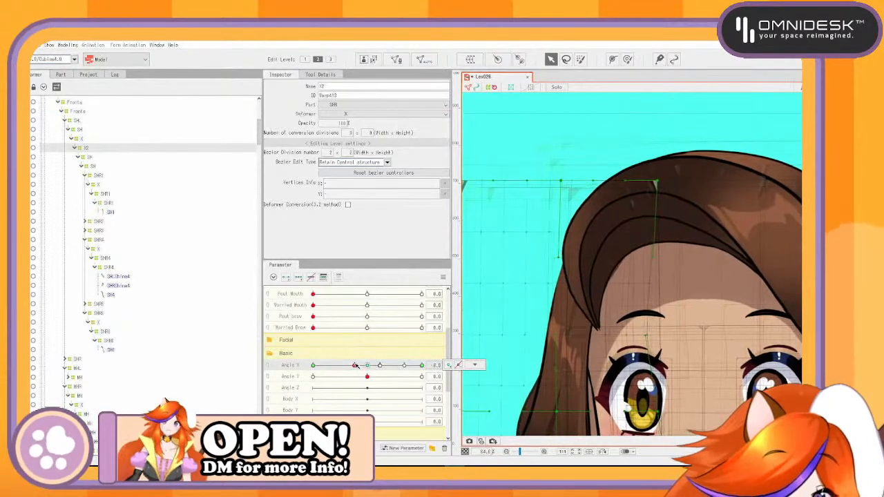
drag(355, 366, 356, 366)
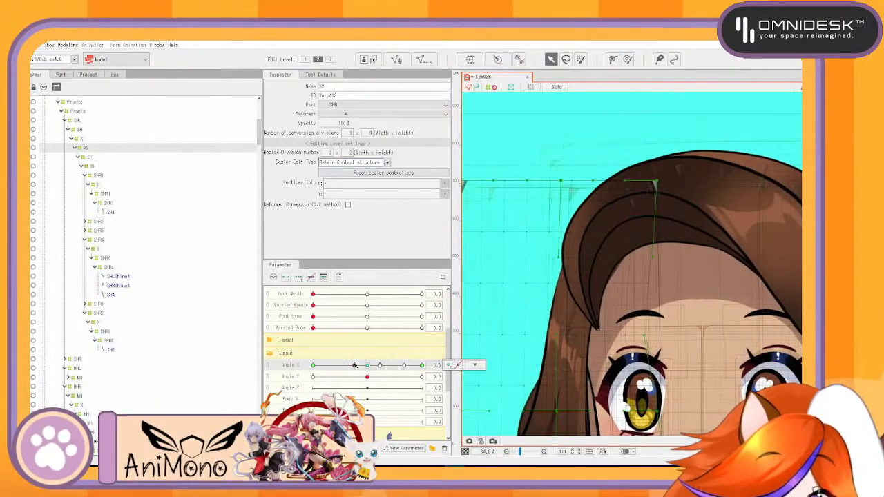
Examine the mirrored side hair with X2 selected, sweeping Angle X repeatedly between 0 and -30
drag(698, 342, 566, 258)
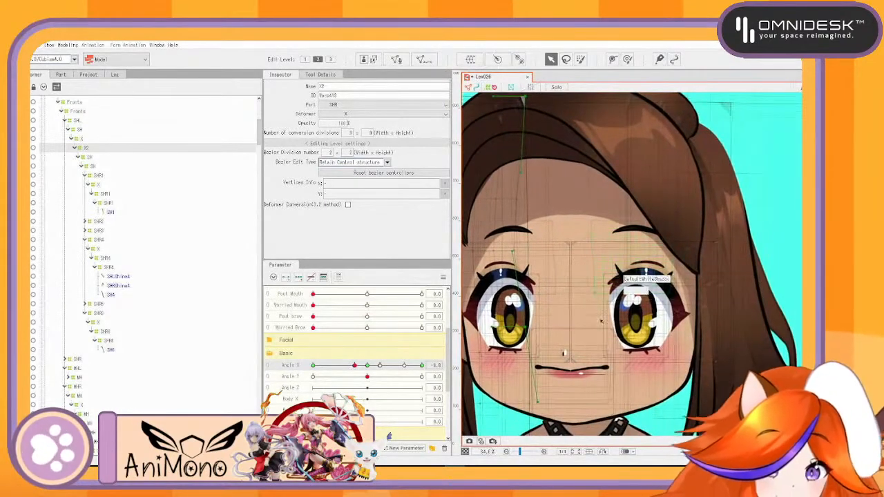
drag(601, 321, 733, 331)
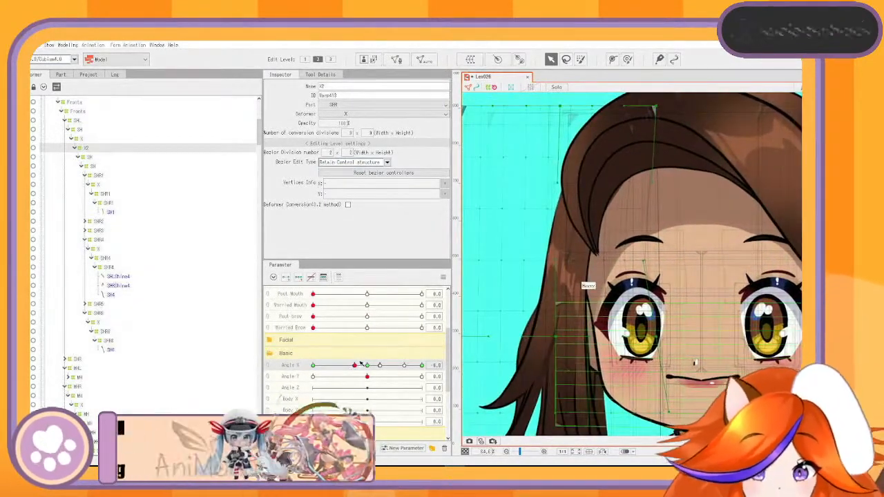
mouse_move(360, 365)
mouse_down()
mouse_move(316, 367)
mouse_move(354, 361)
mouse_up()
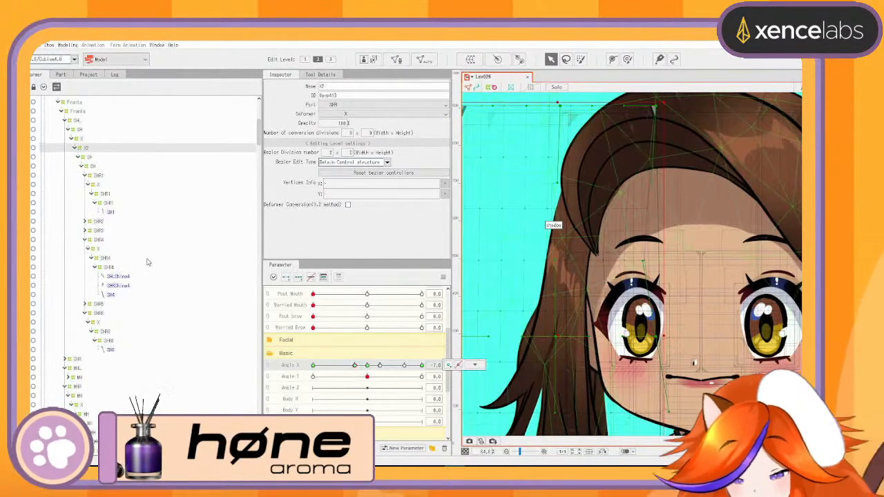
scroll(615, 259, down, 3)
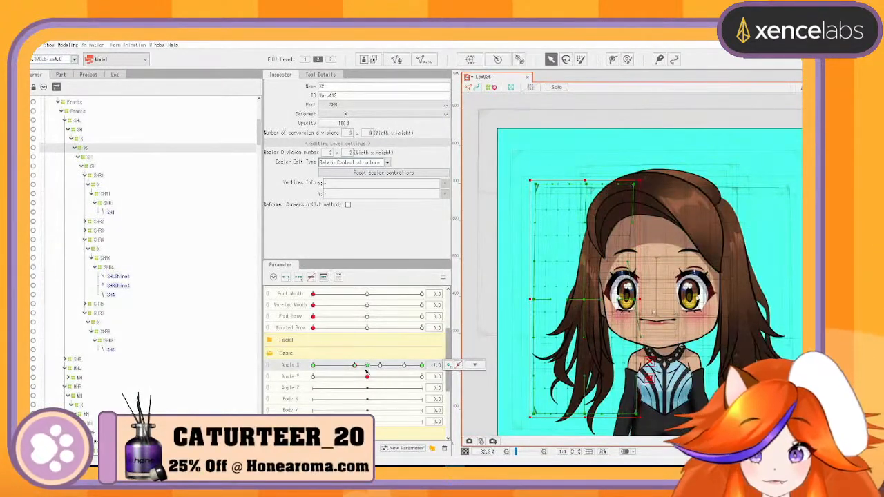
drag(356, 366, 367, 366)
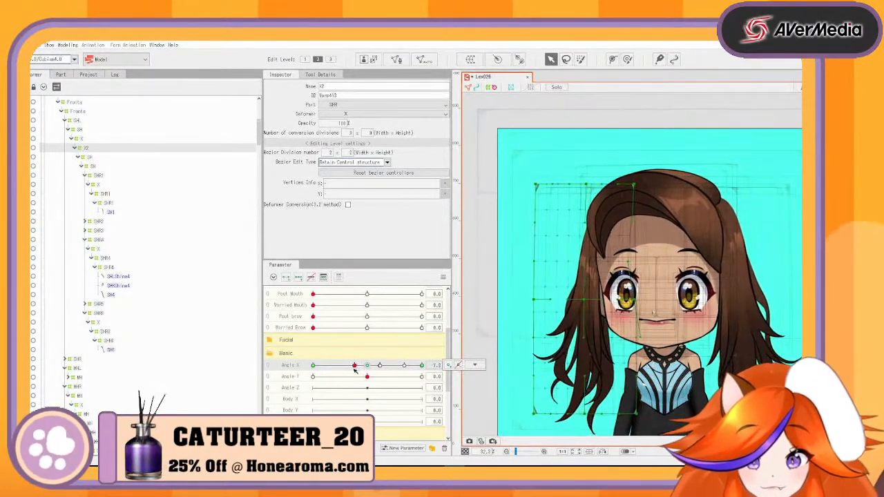
drag(355, 371, 358, 367)
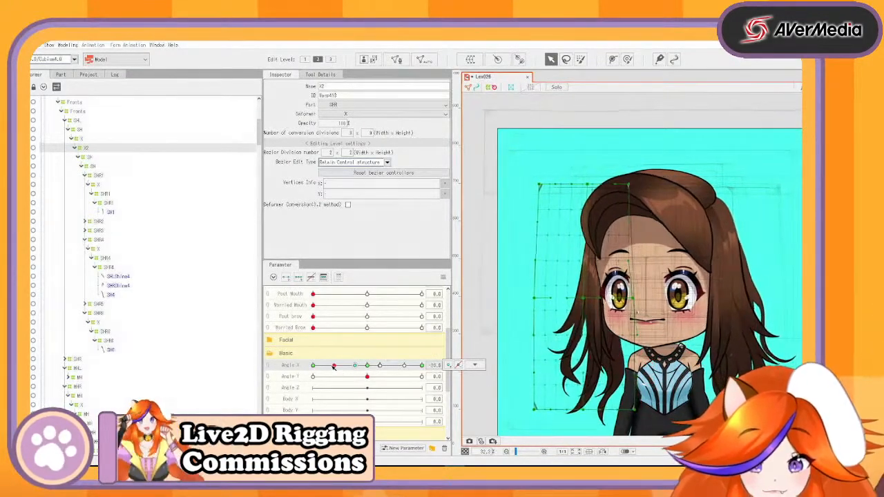
drag(333, 367, 356, 376)
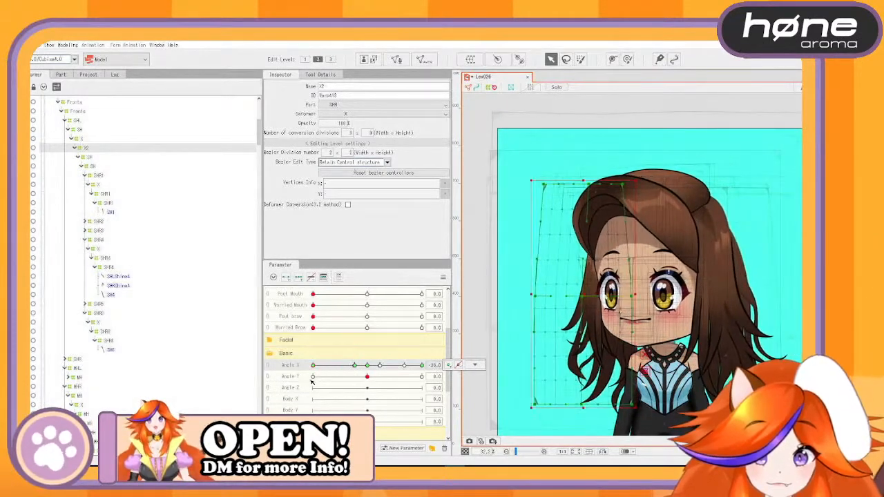
drag(312, 382, 346, 380)
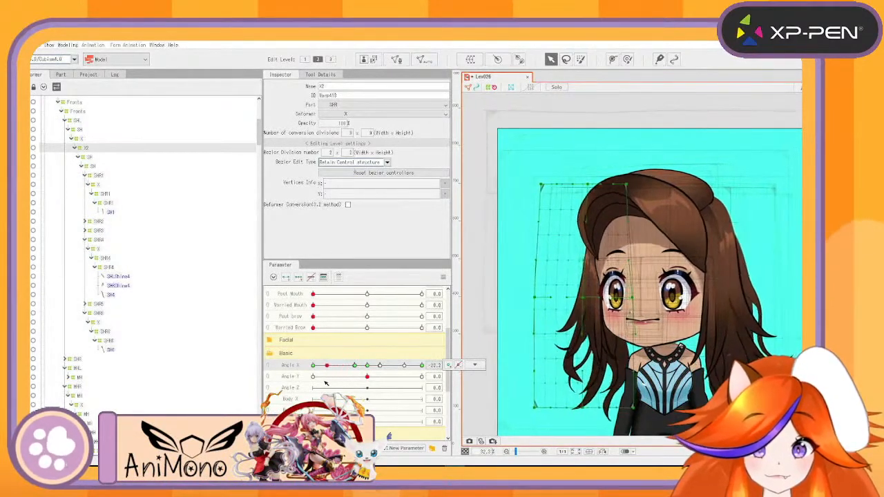
drag(318, 384, 366, 378)
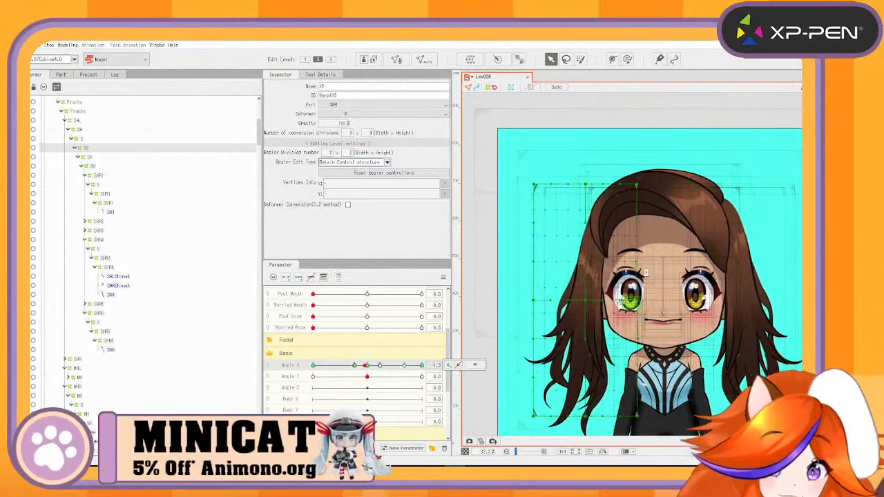
Select the SHR part's hair meshes SH1 to SH6 together and set Angle X to -7
click(590, 334)
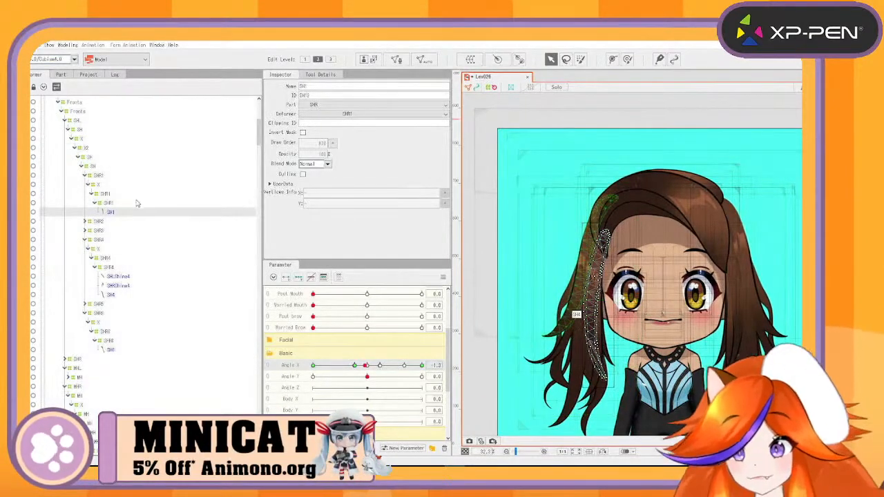
click(44, 88)
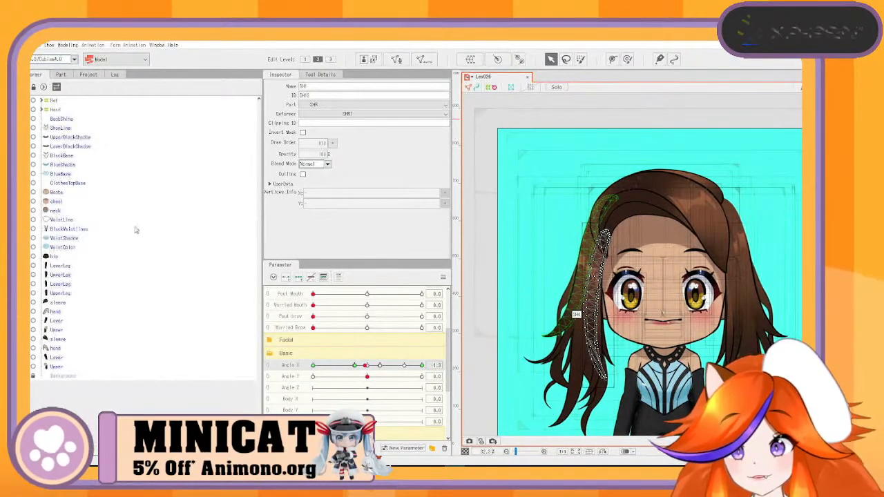
click(61, 74)
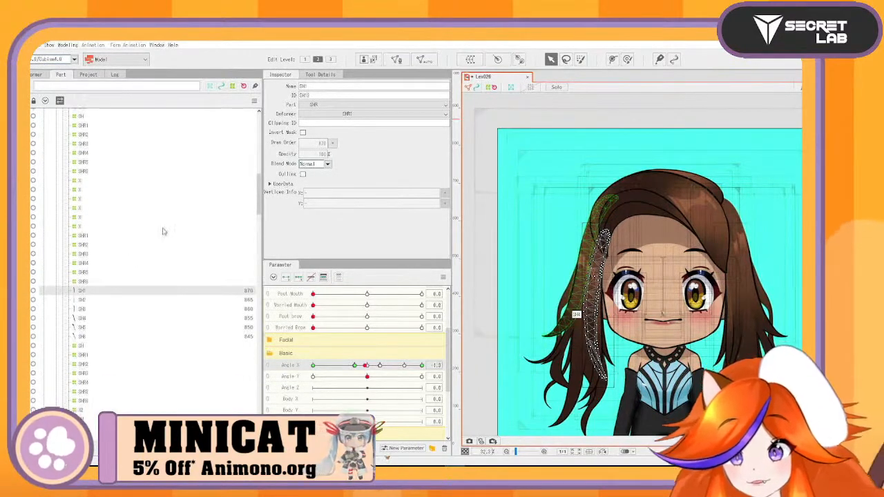
shift+click(94, 204)
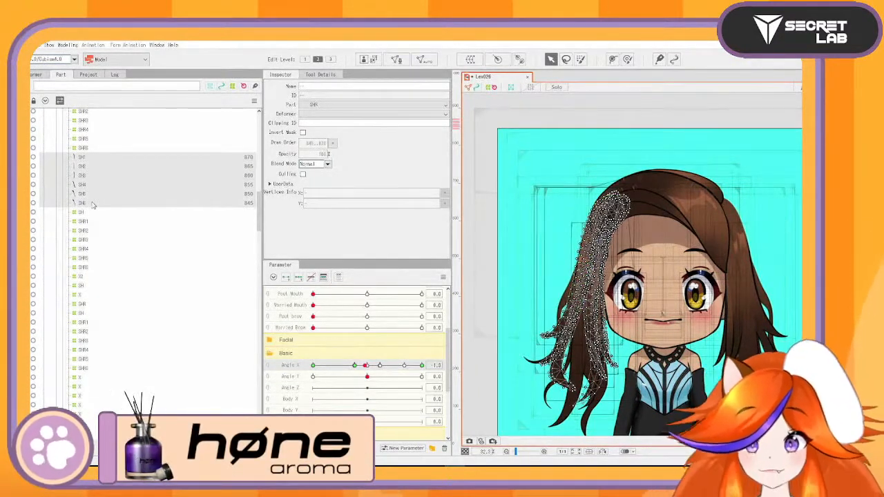
mouse_move(367, 365)
mouse_down()
mouse_move(313, 366)
mouse_move(366, 361)
mouse_move(356, 365)
mouse_up()
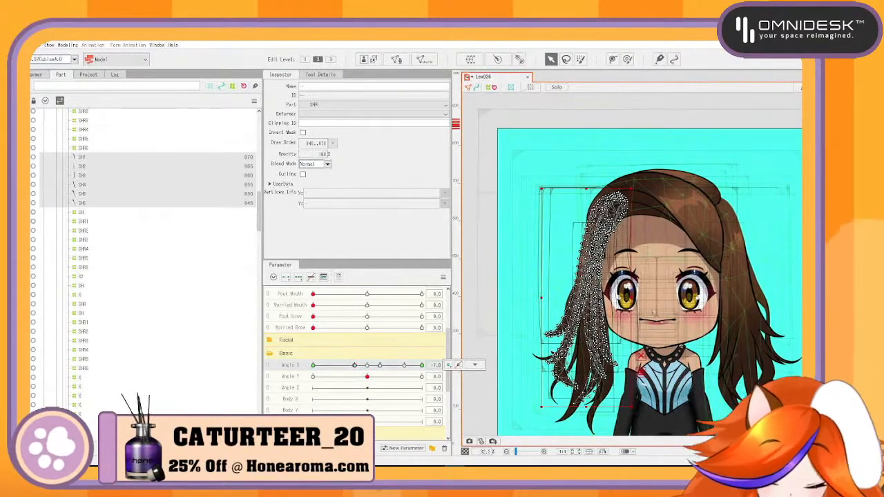
click(475, 365)
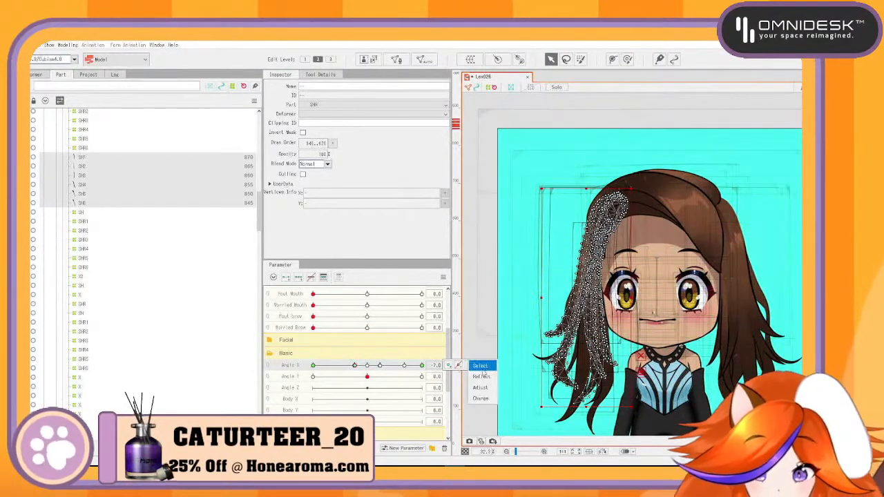
click(490, 399)
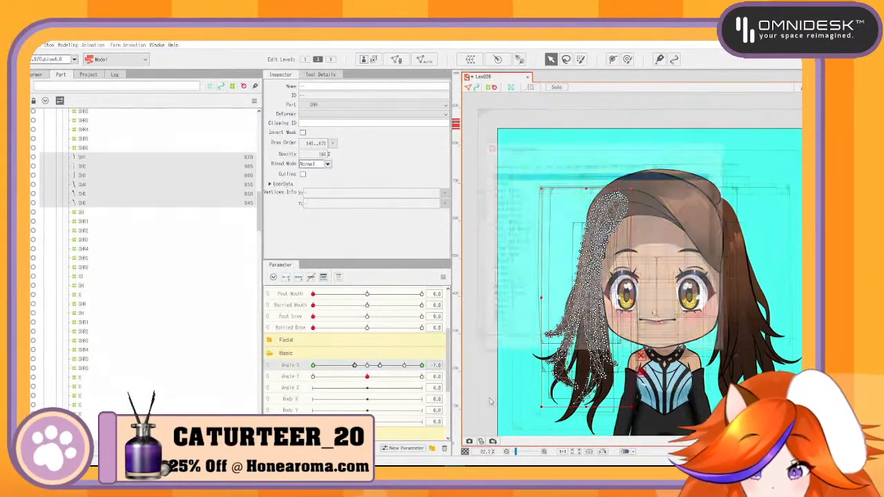
click(615, 346)
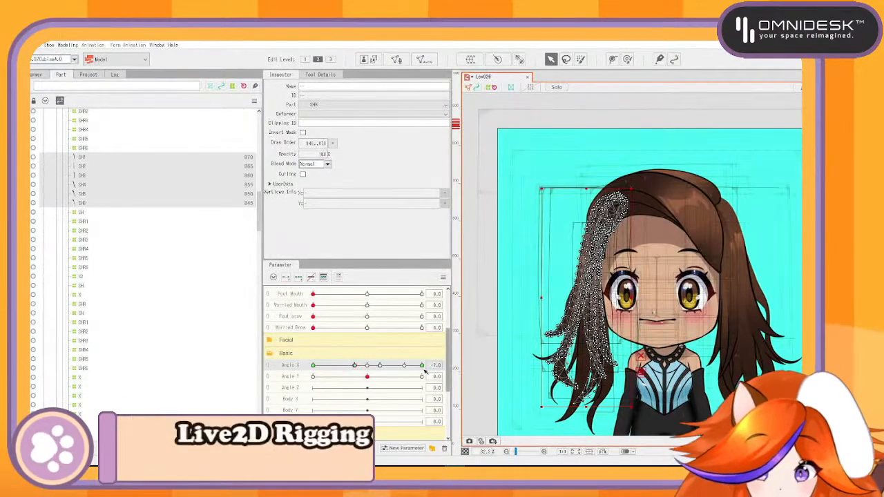
Check the layering of meshes SH1 to SH6 at Angle X 30 and, close up near the forehead, from about -21 to -23
click(422, 366)
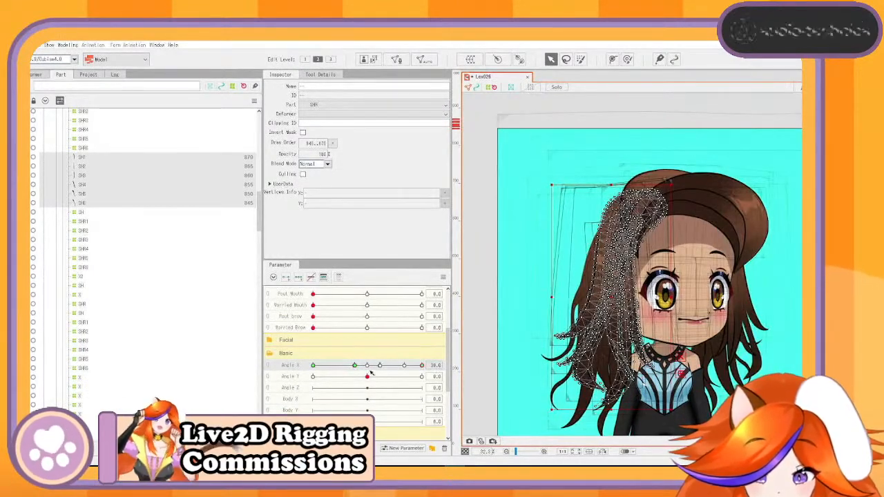
drag(422, 366, 330, 368)
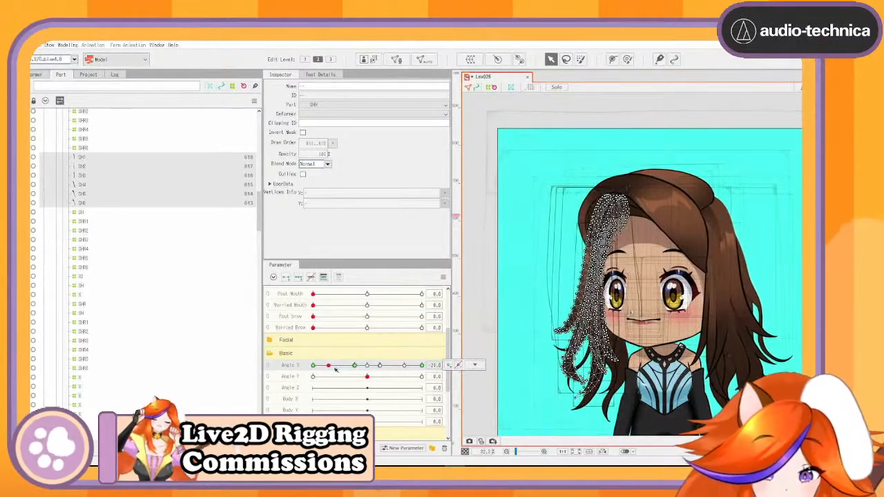
scroll(698, 239, up, 7)
drag(564, 292, 820, 192)
scroll(663, 292, down, 3)
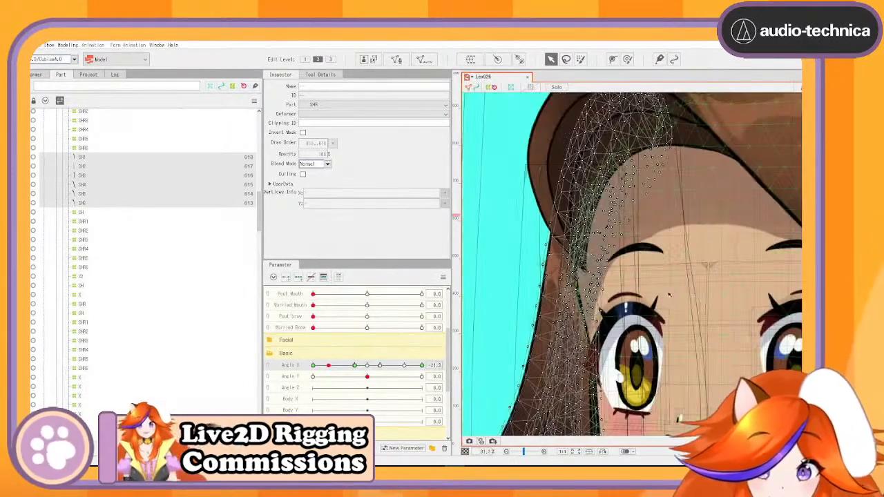
mouse_move(330, 367)
mouse_down()
mouse_move(289, 378)
mouse_move(326, 376)
mouse_up()
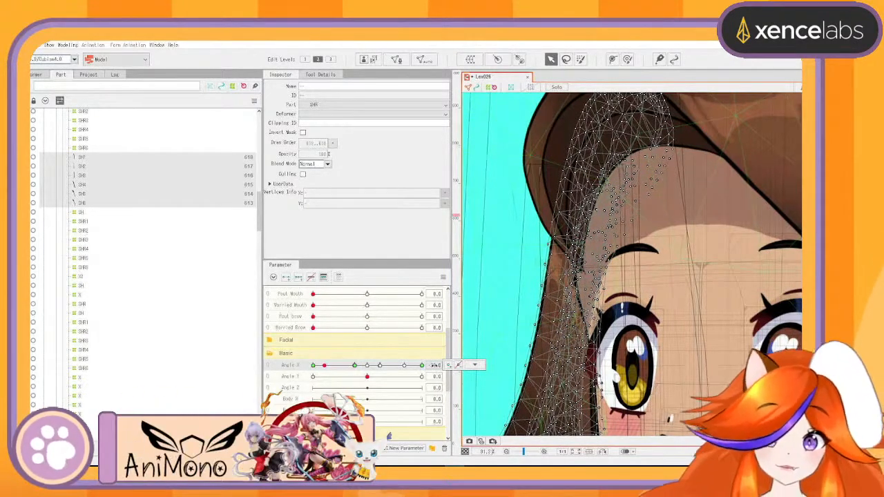
Try to adjust the Angle X keys of SH1 to SH6, moving the -7.1 key to -23.0 and the -7.0 key to -23.1
click(458, 365)
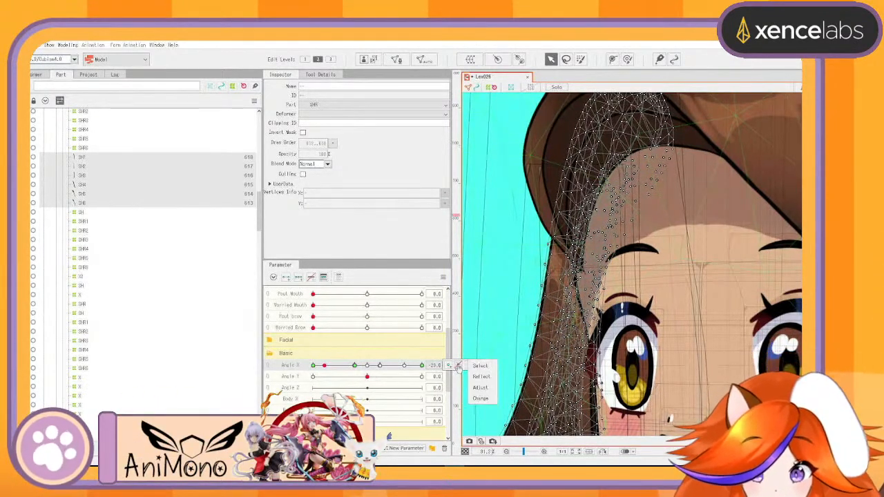
click(487, 399)
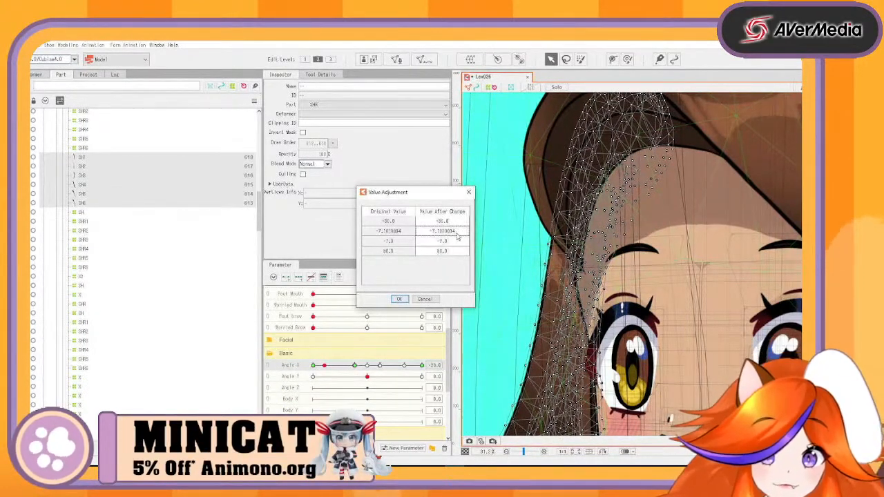
double_click(430, 233)
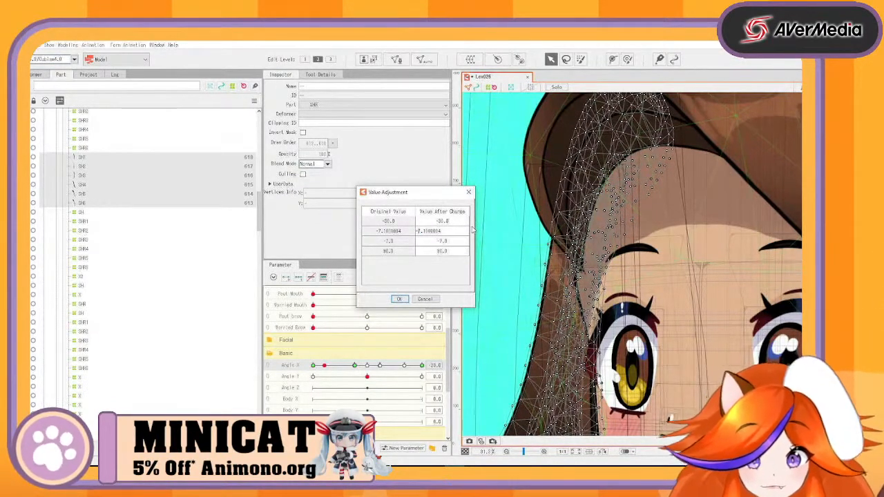
key(Right)
key(Right)
key(Right)
key(Right)
key(Right)
key(Right)
key(Right)
key(Right)
key(BackSpace)
key(BackSpace)
key(BackSpace)
key(BackSpace)
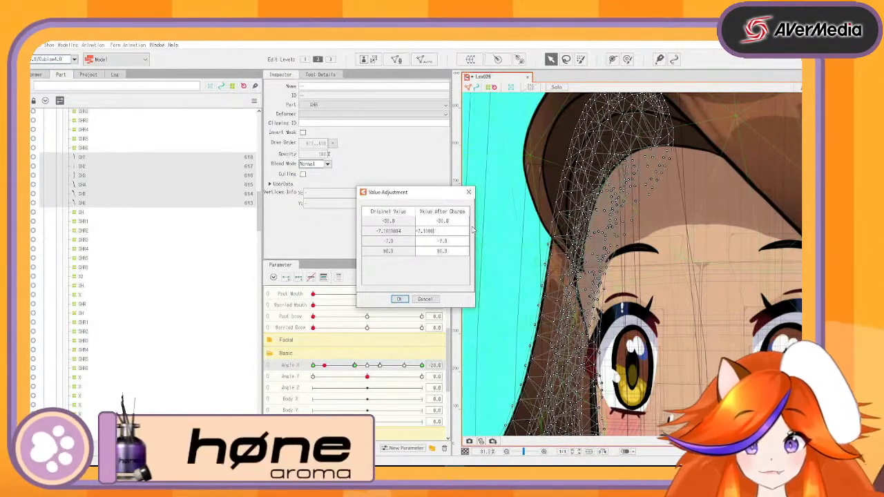
key(BackSpace)
key(BackSpace)
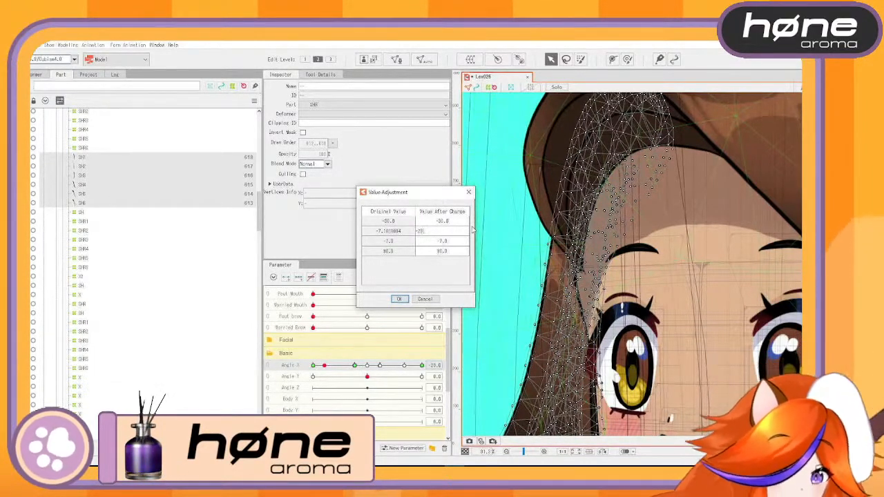
key(Return)
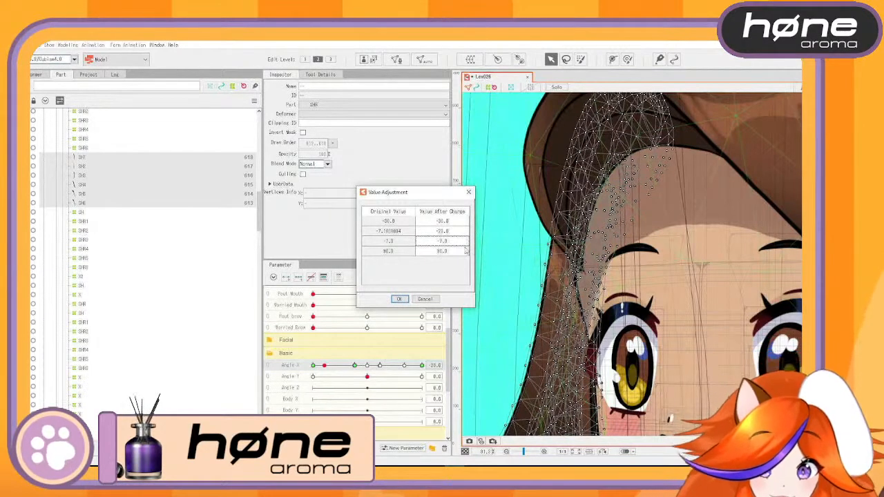
double_click(451, 243)
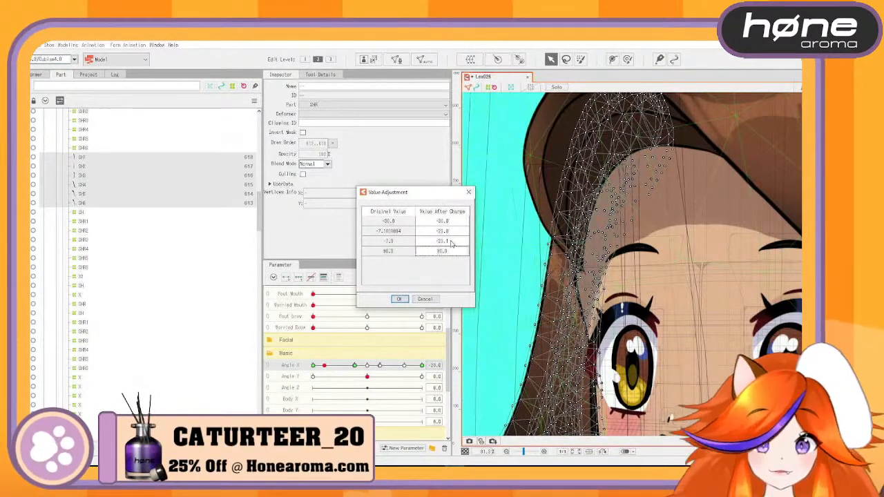
click(399, 299)
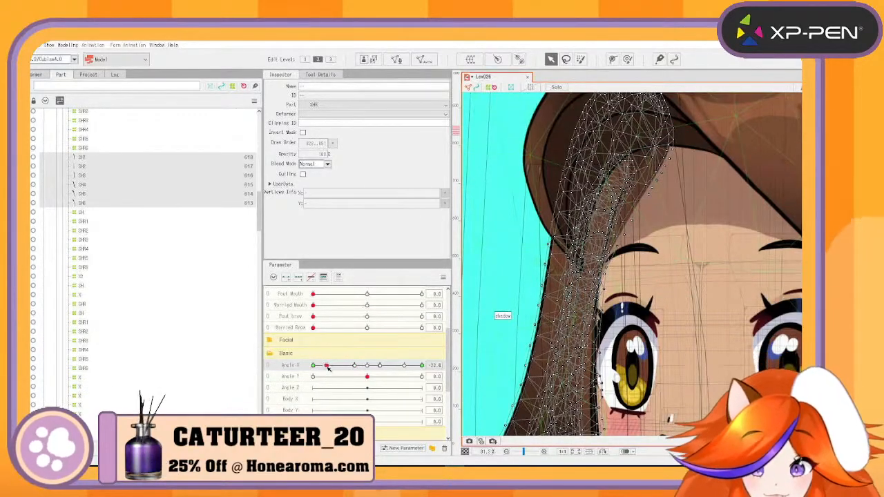
Sweep Angle X from about -23 up to 30 and back to check where the hair meshes' draw order switches
mouse_move(328, 367)
mouse_down()
mouse_move(358, 369)
mouse_move(317, 374)
mouse_move(368, 378)
mouse_move(332, 389)
mouse_move(386, 385)
mouse_move(363, 382)
mouse_up()
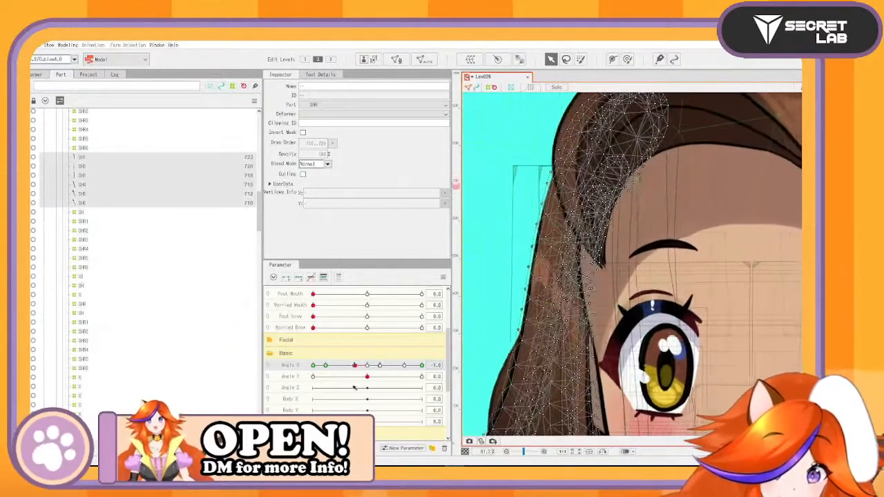
drag(357, 390, 448, 401)
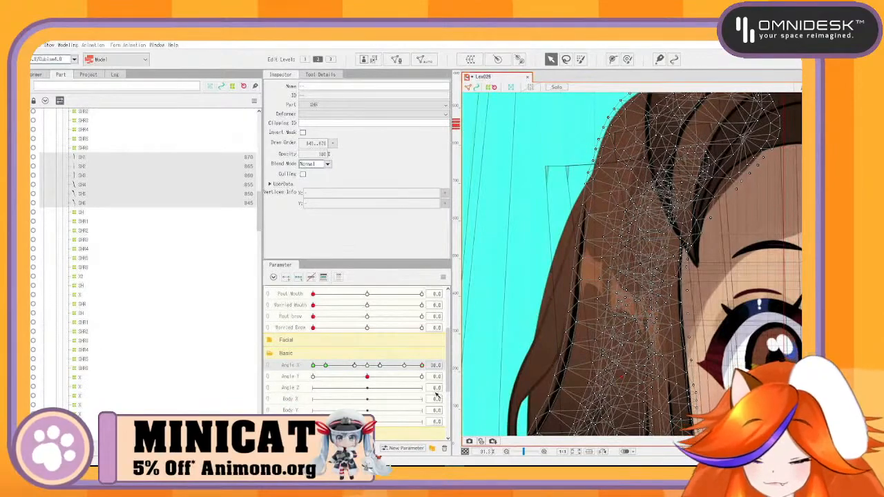
click(327, 366)
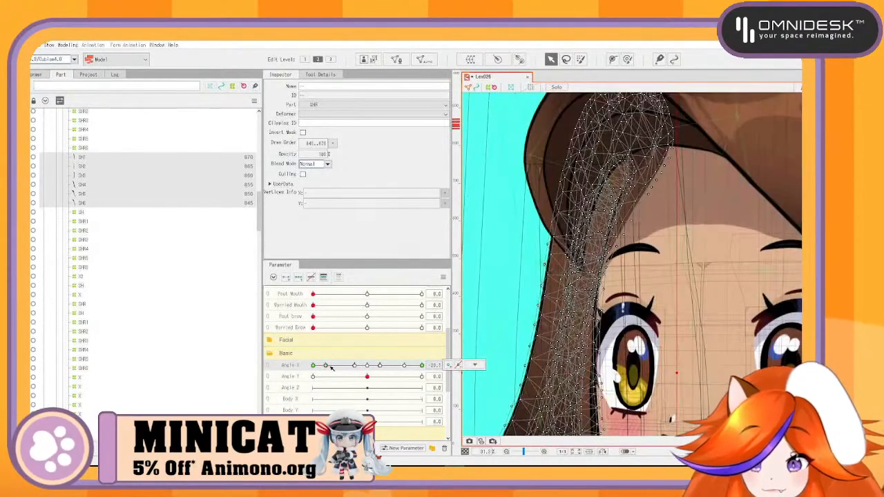
mouse_move(328, 373)
mouse_down()
mouse_move(382, 377)
mouse_move(345, 370)
mouse_up()
click(379, 378)
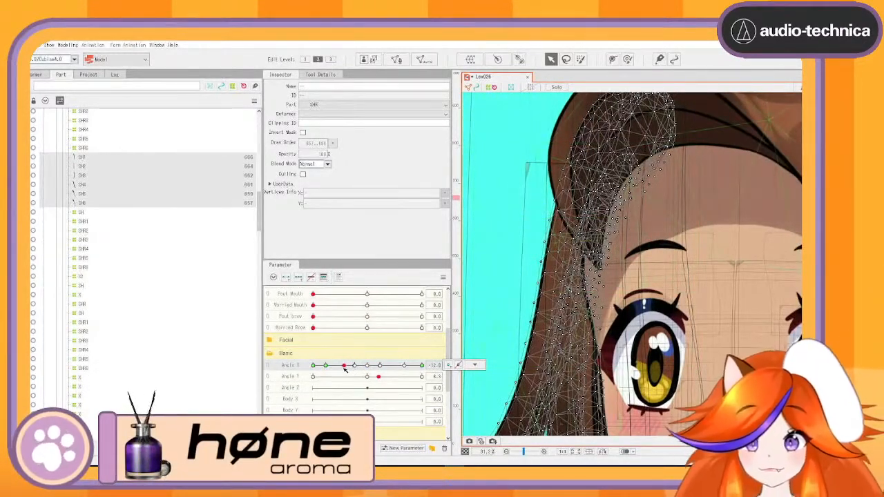
Undo the Angle X key adjustment on SH1 to SH6 and recheck their layering across Angle X
key(ctrl+z)
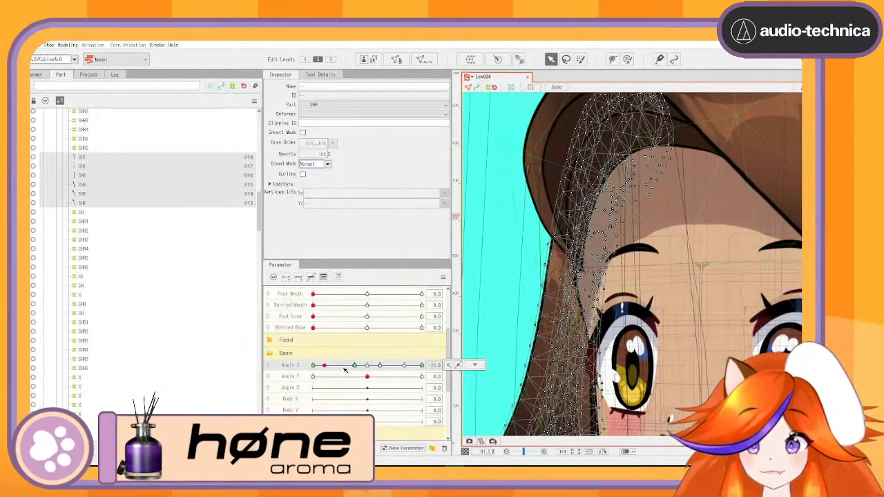
drag(353, 365, 380, 370)
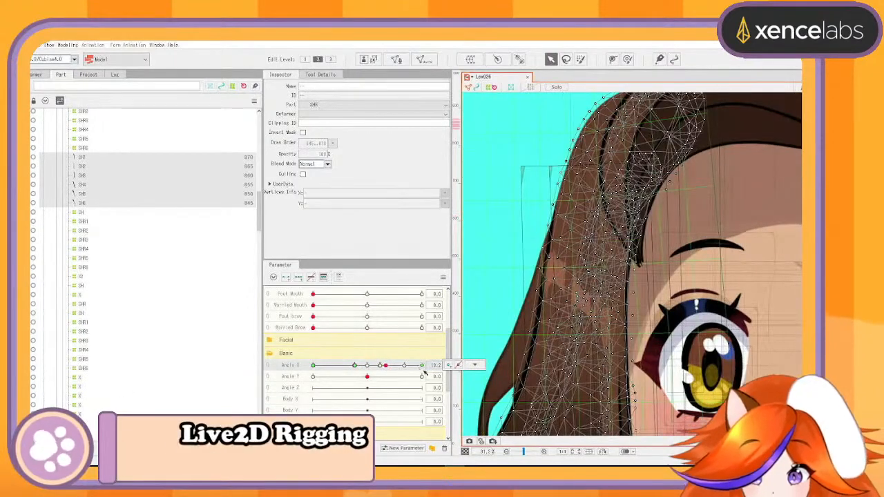
Check where the draw order of hair meshes SH1 to SH6 switches between about Angle X -7 and -8
click(360, 369)
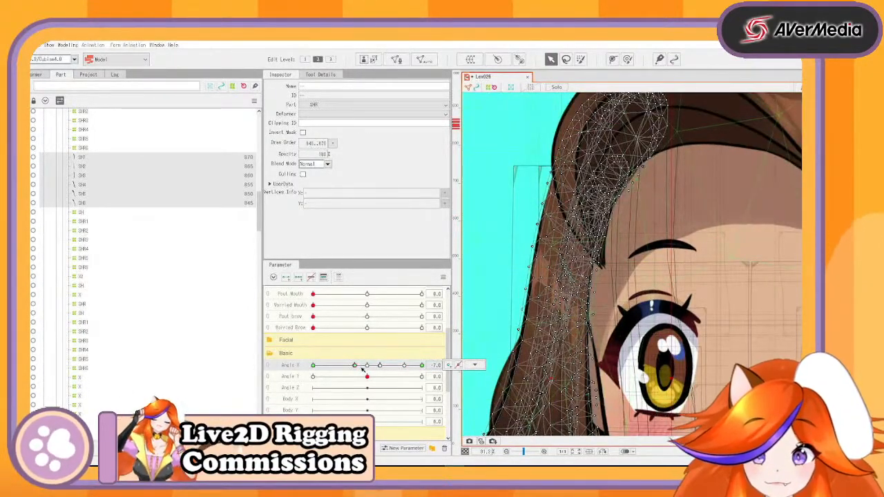
mouse_move(360, 367)
mouse_down()
mouse_move(345, 367)
mouse_move(353, 371)
mouse_up()
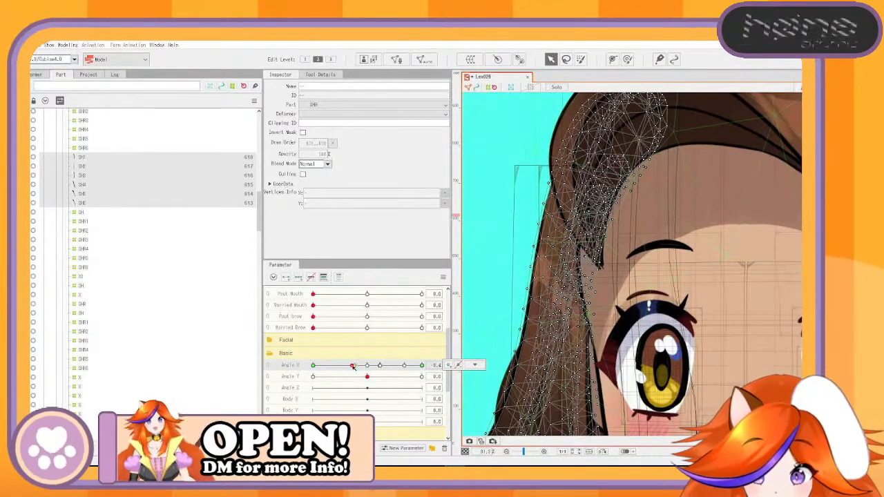
mouse_move(353, 365)
mouse_down()
mouse_move(372, 362)
mouse_move(352, 362)
mouse_up()
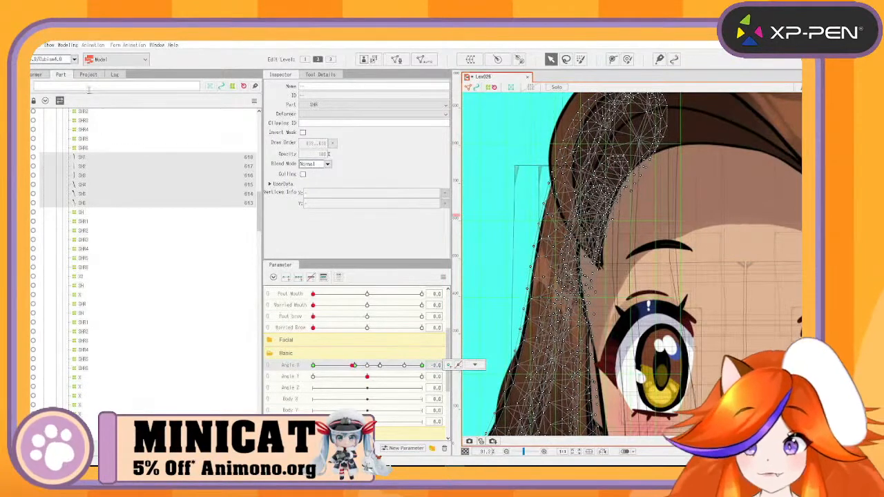
Remove the Angle X keys from hair meshes SH1 to SH6, including the upper shine mesh of strand 4 in the selection
click(37, 75)
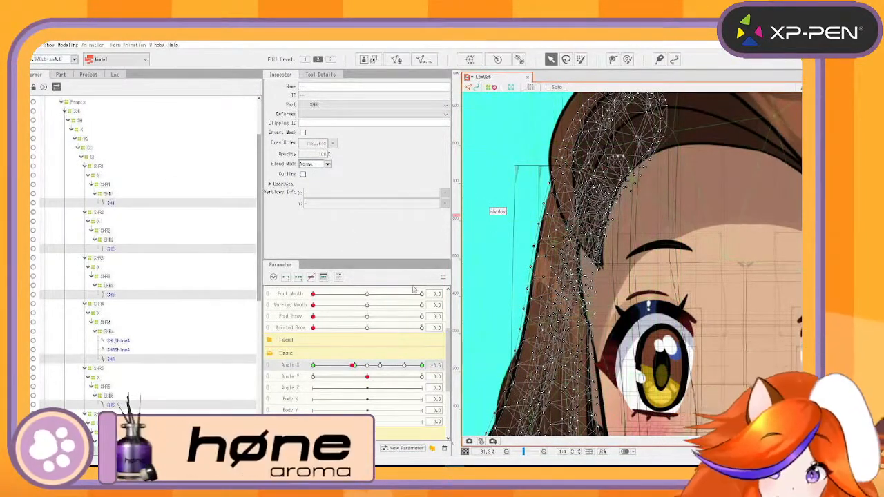
click(366, 365)
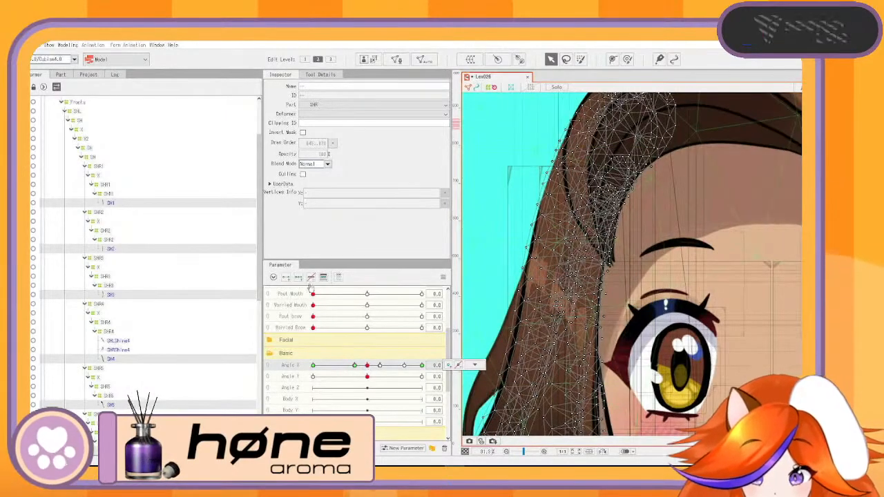
mouse_move(367, 367)
mouse_down()
mouse_move(317, 369)
mouse_move(367, 366)
mouse_up()
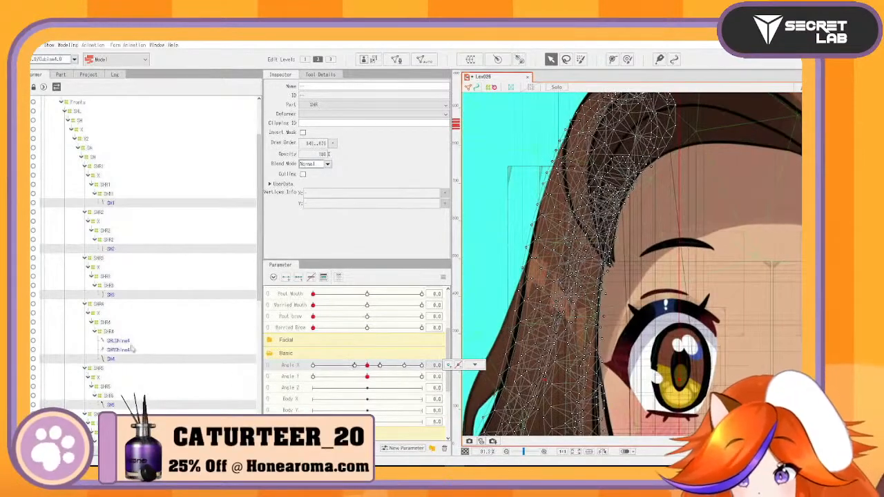
click(123, 342)
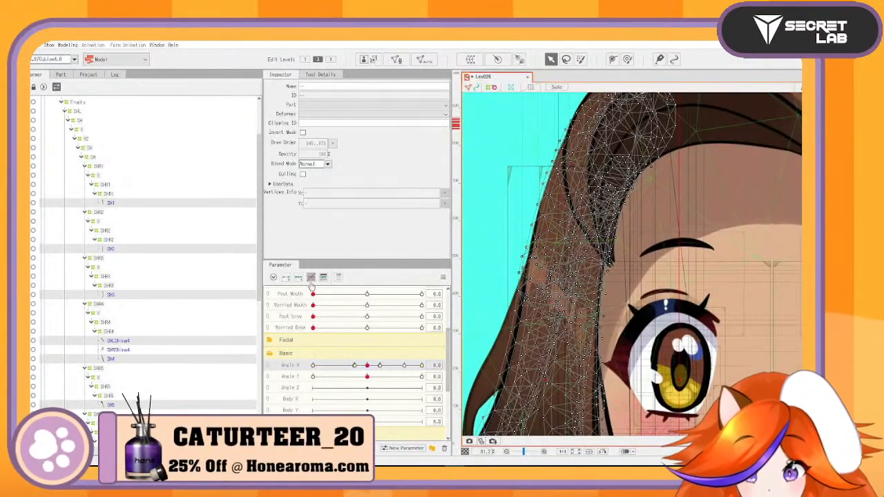
drag(376, 371, 359, 381)
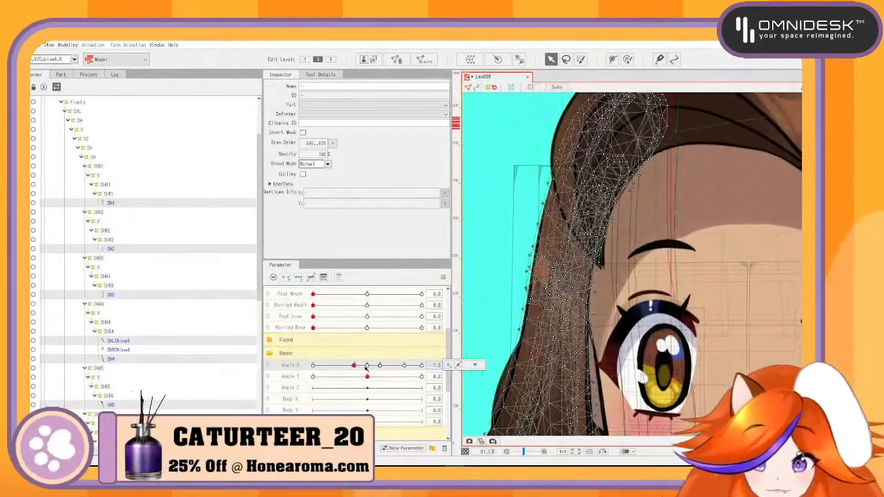
click(367, 367)
scroll(556, 254, down, 4)
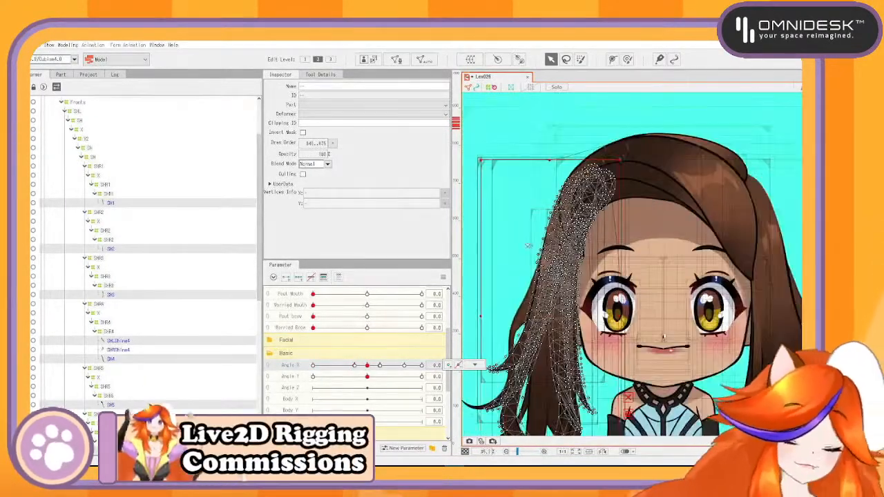
Add an Angle X key at about -18 to the X2 warp deformer of the side hair
click(89, 131)
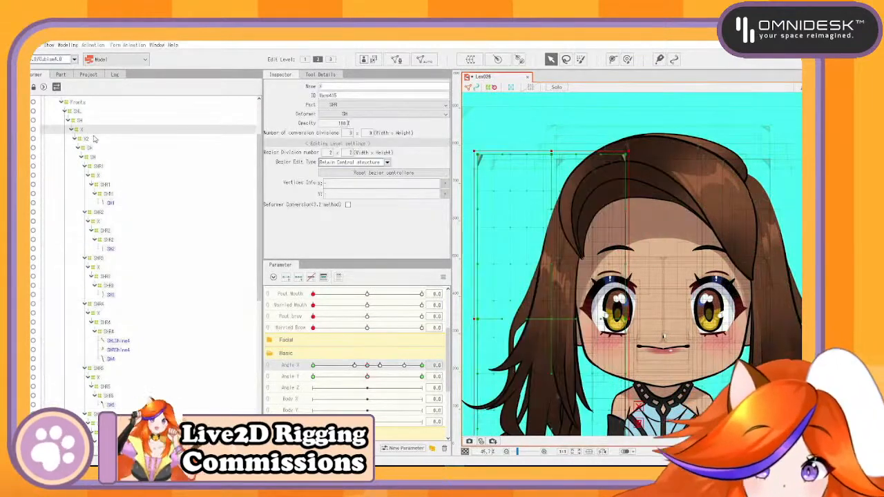
click(94, 139)
scroll(527, 285, up, 2)
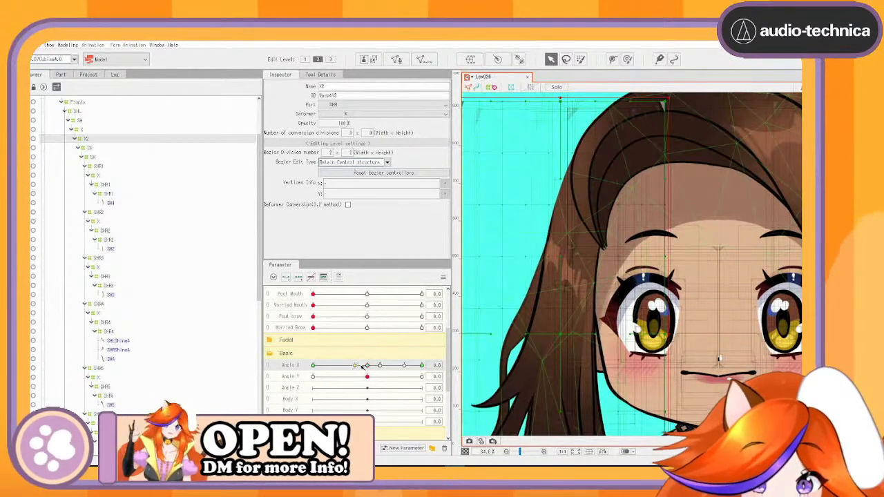
drag(361, 367, 334, 368)
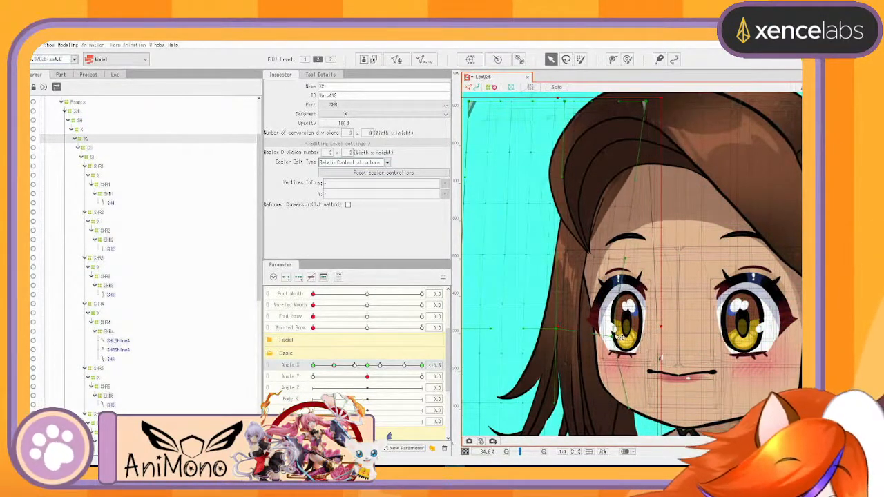
Key the X2 warp deformer at Angle X -25 and shift it slightly outward, away from the face
mouse_move(339, 367)
mouse_down()
mouse_move(358, 368)
mouse_move(318, 374)
mouse_move(322, 367)
mouse_up()
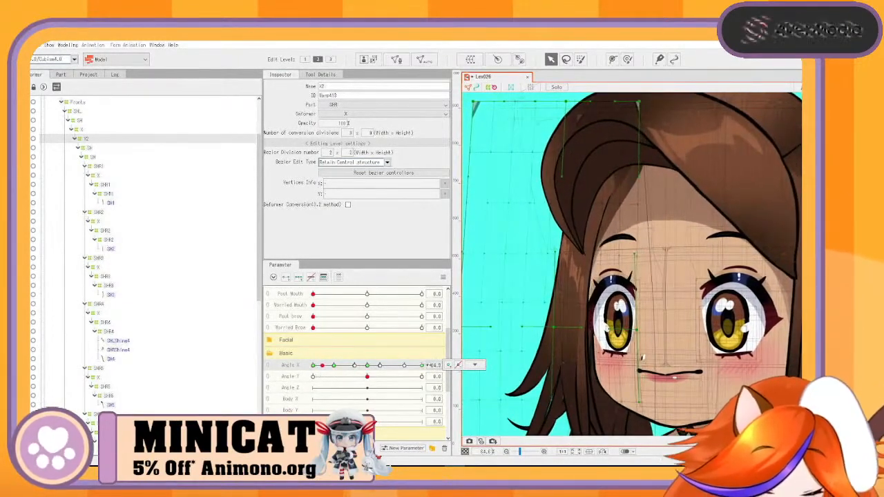
click(436, 367)
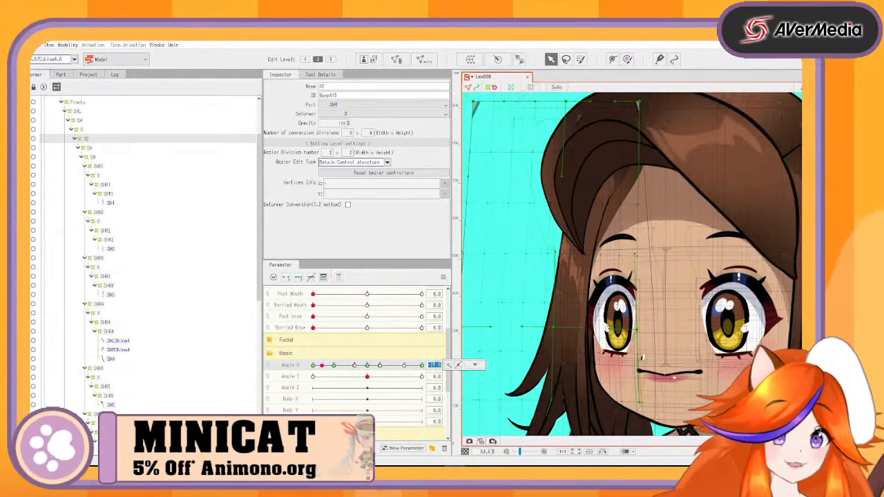
text(25)
key(Return)
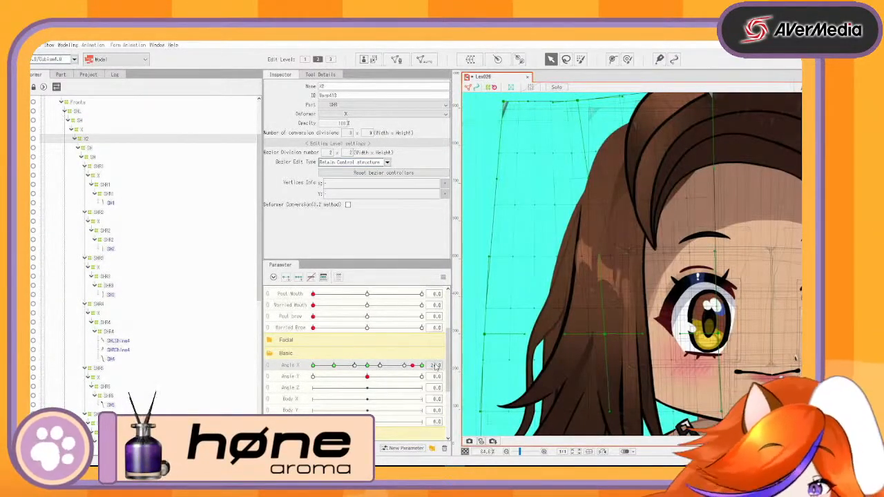
key(Return)
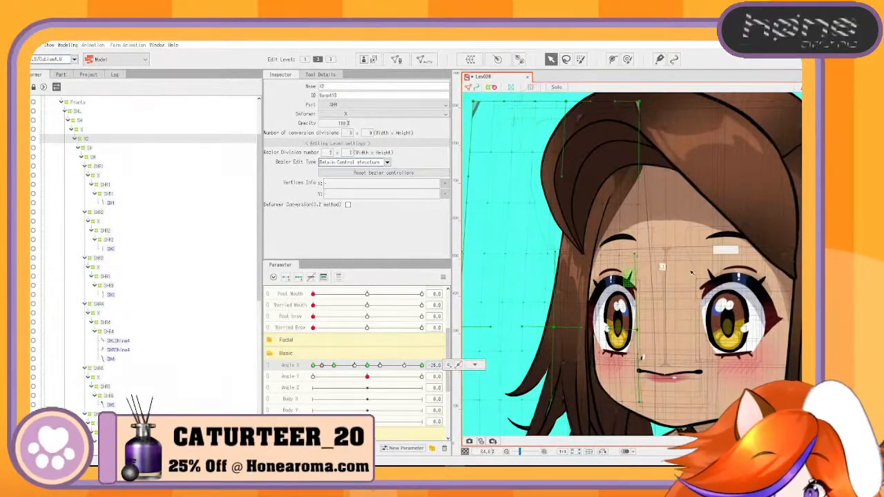
mouse_move(655, 324)
mouse_down()
mouse_move(635, 325)
mouse_move(644, 326)
mouse_up()
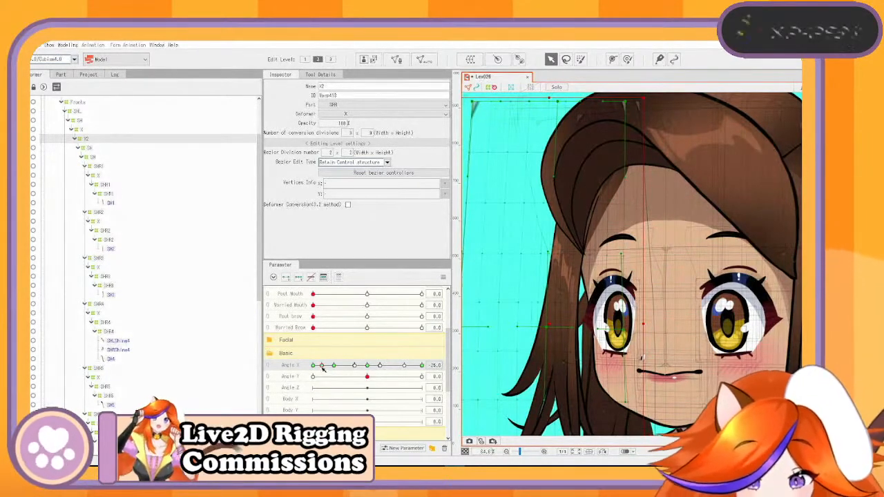
Check how strands SH3 and SH4 overlap beside the face from about Angle X -12 to -30
drag(322, 366, 344, 366)
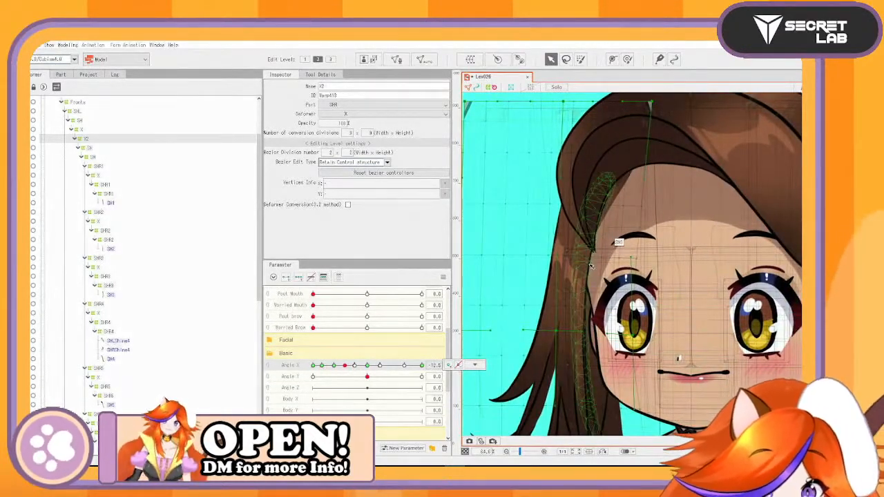
click(576, 246)
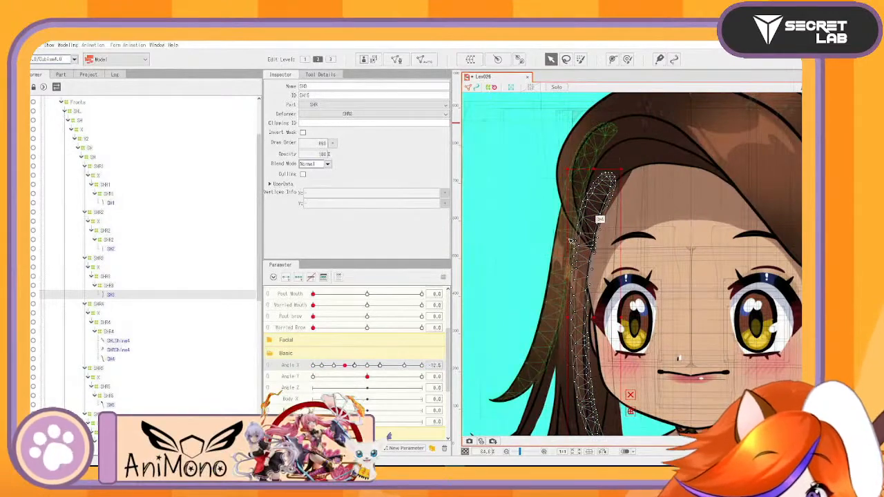
ctrl+click(491, 399)
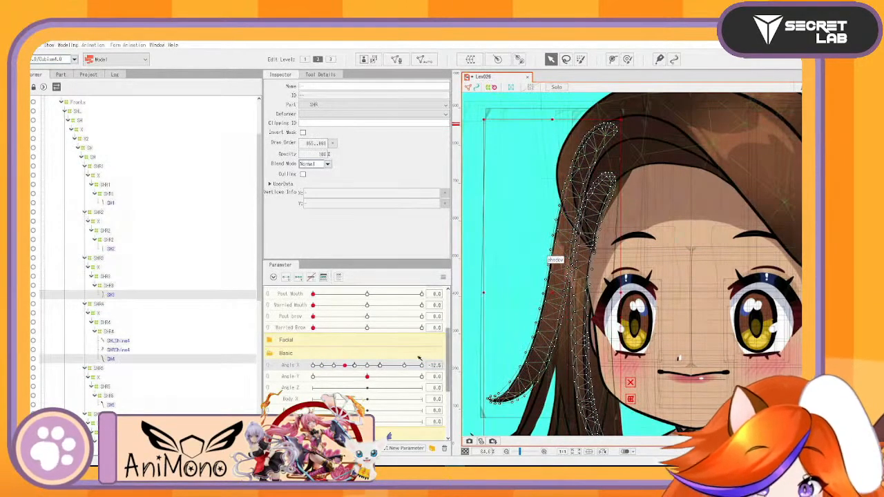
mouse_move(344, 366)
mouse_down()
mouse_move(298, 373)
mouse_move(346, 372)
mouse_up()
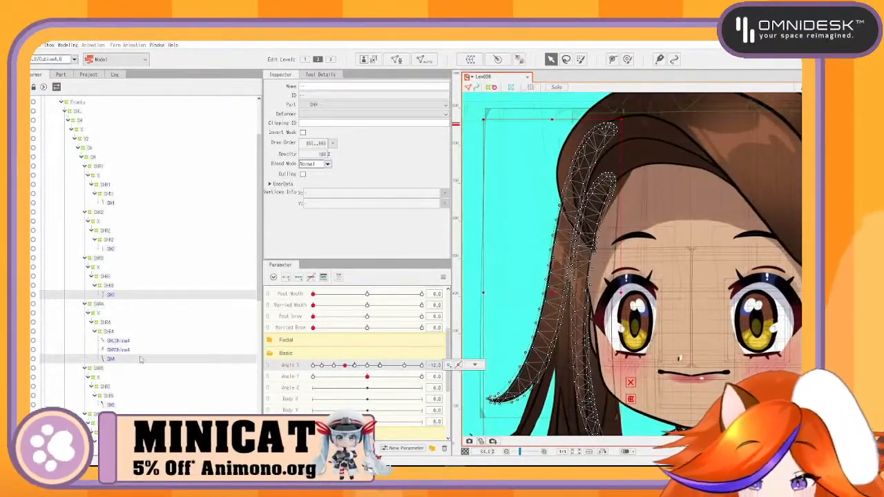
click(112, 295)
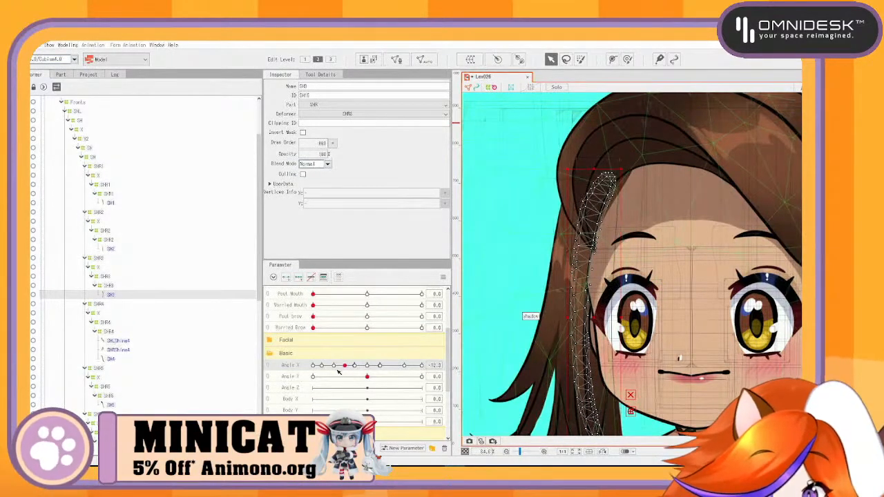
drag(332, 373, 302, 375)
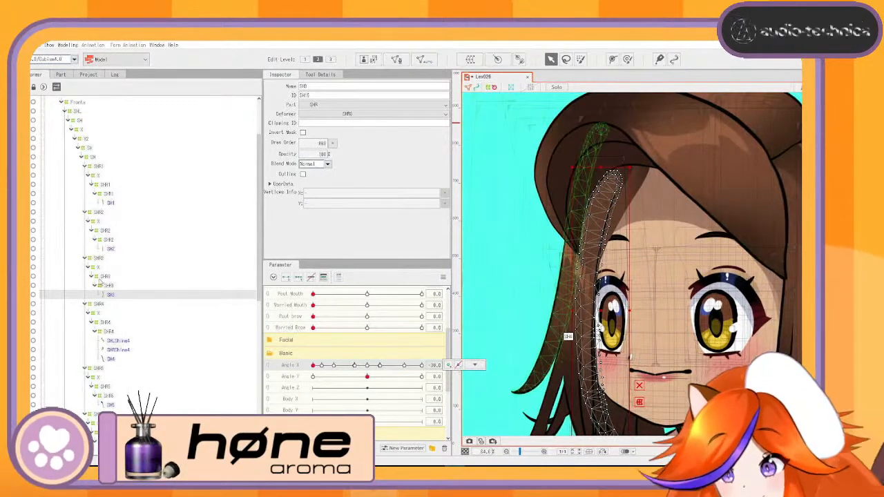
Try to adjust strand 3 along the cheek at Angle X -30 using its X warp deformer and mesh SH3
click(256, 268)
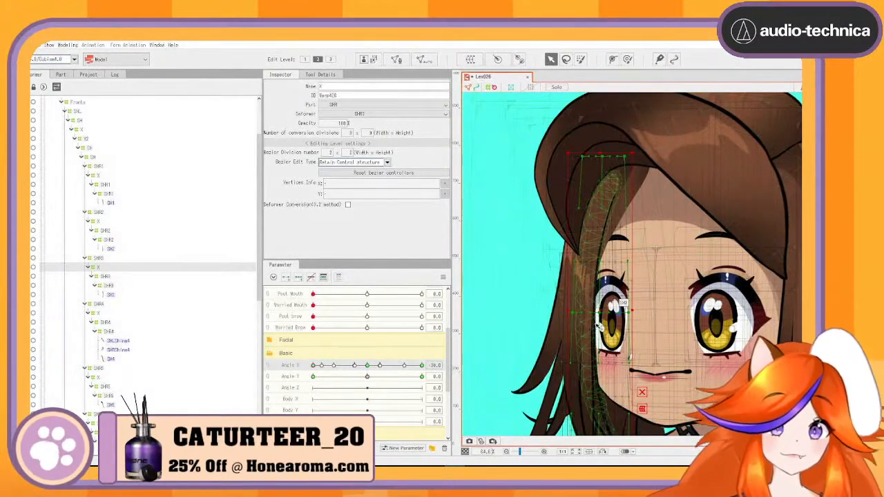
mouse_move(595, 313)
mouse_down()
mouse_move(574, 315)
mouse_move(603, 319)
mouse_up()
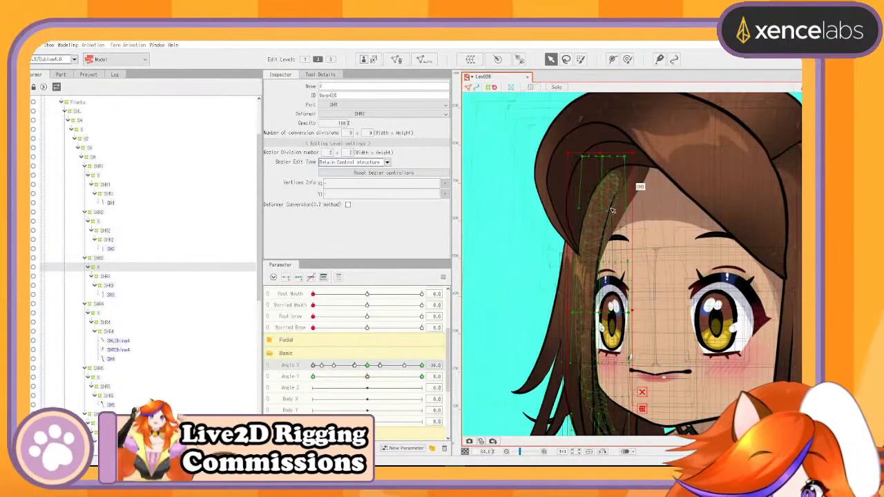
click(607, 316)
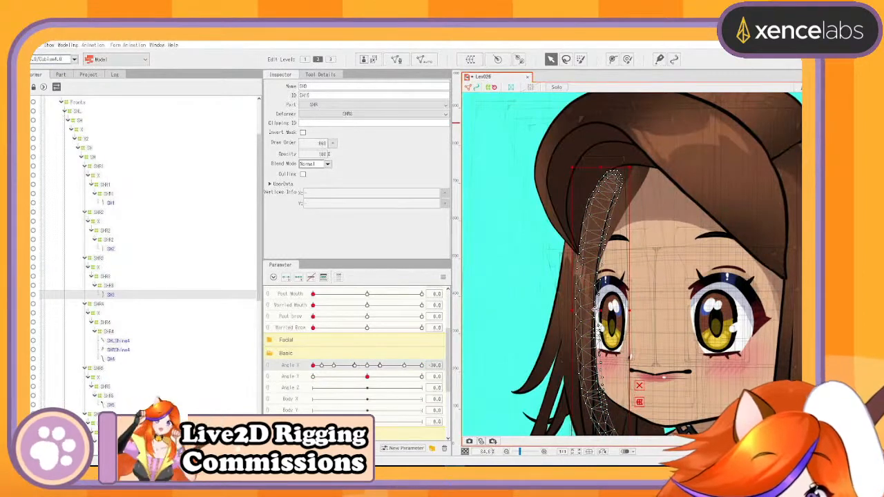
mouse_move(599, 311)
mouse_down()
mouse_move(612, 311)
mouse_move(587, 311)
mouse_move(597, 311)
mouse_up()
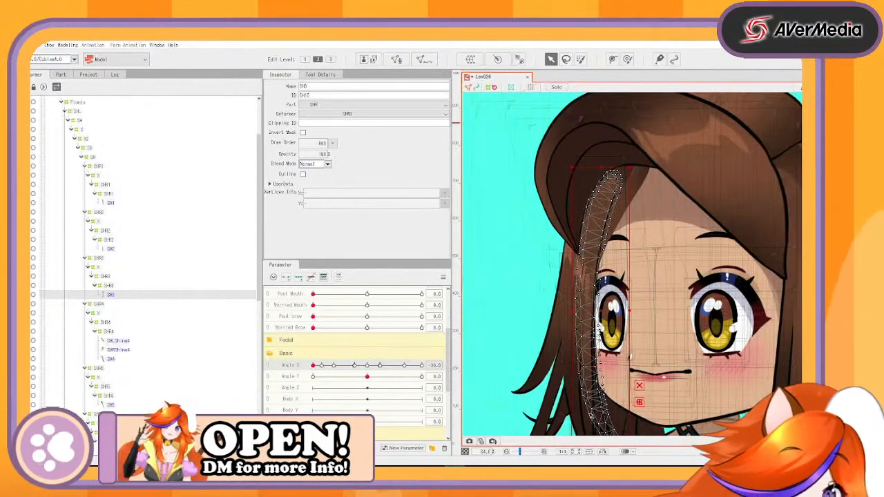
Try to narrow meshes SH1, SH2 and SH3 from the face side at Angle X -30, and undo it
drag(601, 433, 614, 321)
shift+click(605, 325)
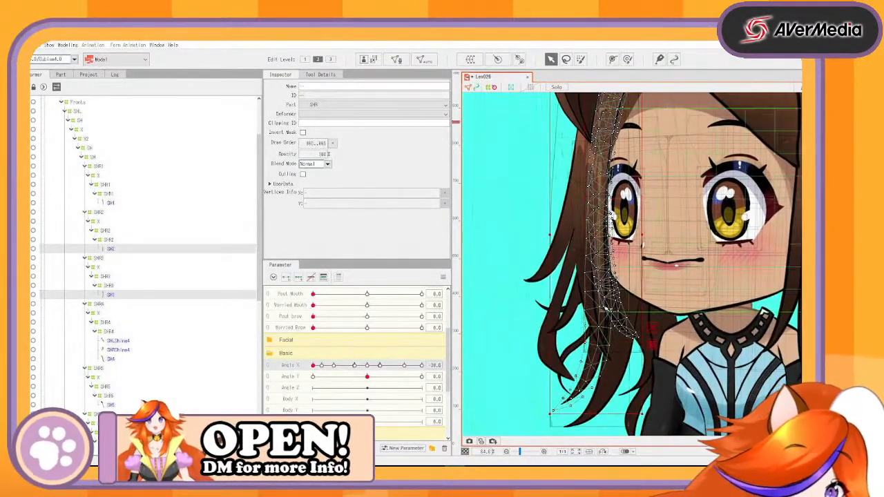
shift+click(587, 272)
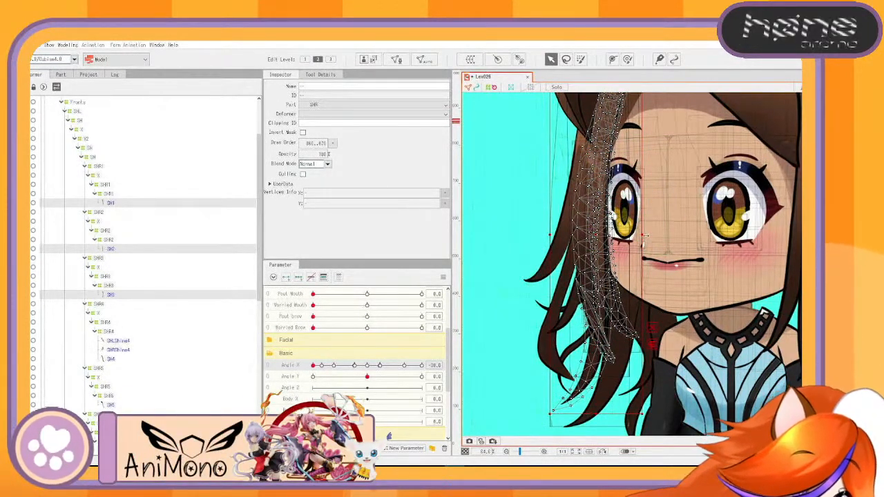
mouse_move(641, 236)
mouse_down()
mouse_move(630, 238)
mouse_move(639, 239)
mouse_up()
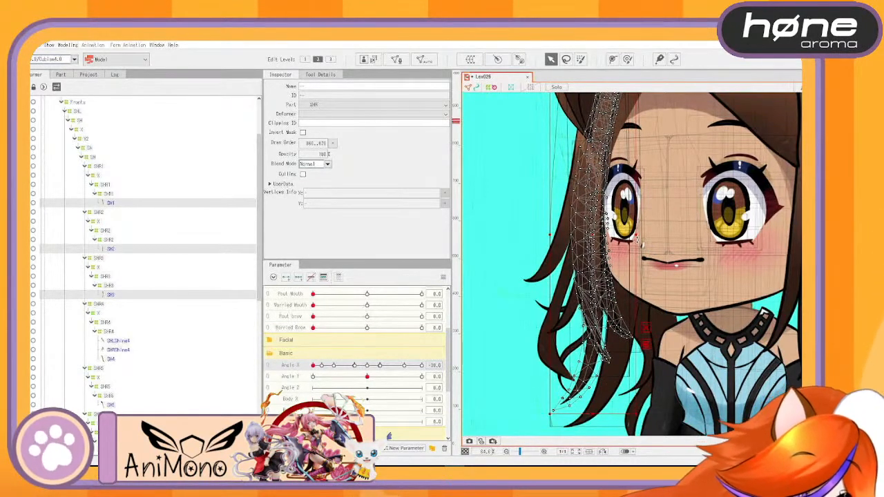
key(ctrl+z)
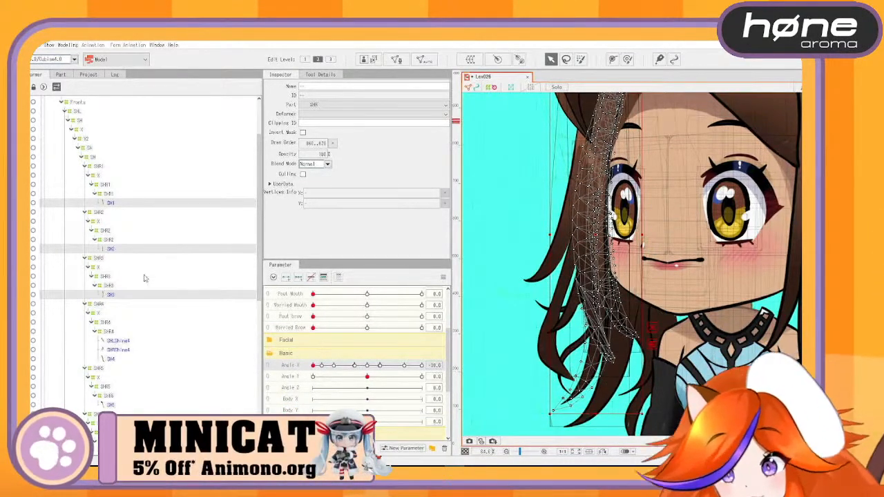
Add parent warp deformers named X2 around the SHR1, SHR2 and SHR3 deformers, inside their X deformers
click(106, 267)
ctrl+click(103, 221)
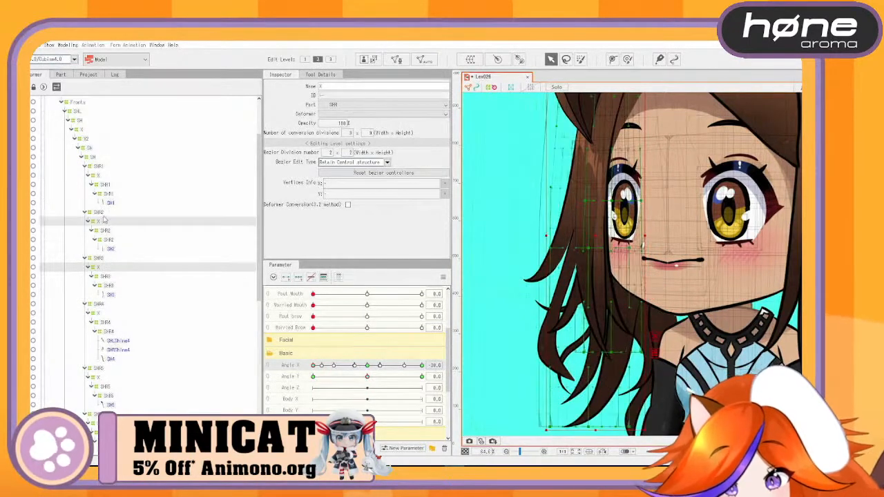
ctrl+click(100, 176)
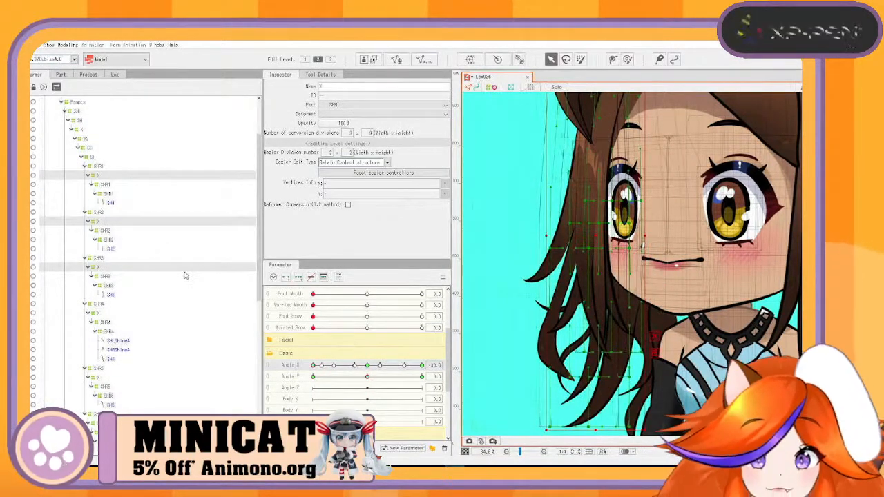
click(106, 185)
ctrl+click(105, 230)
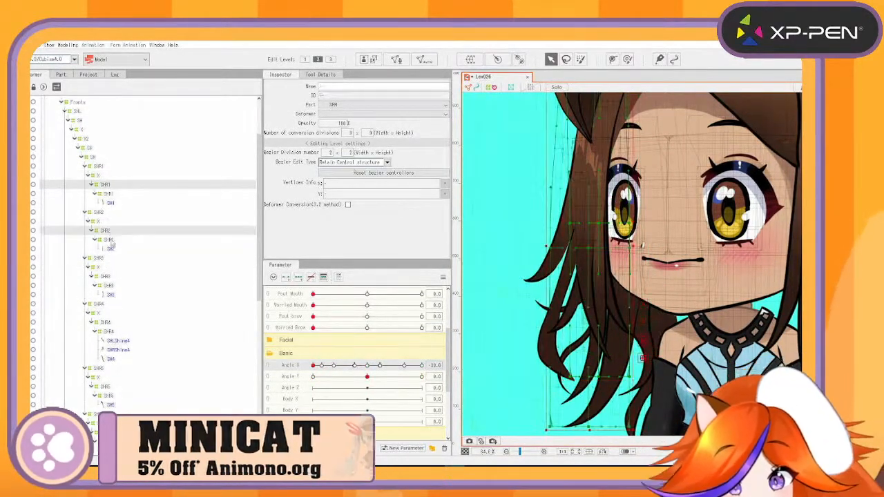
ctrl+click(109, 277)
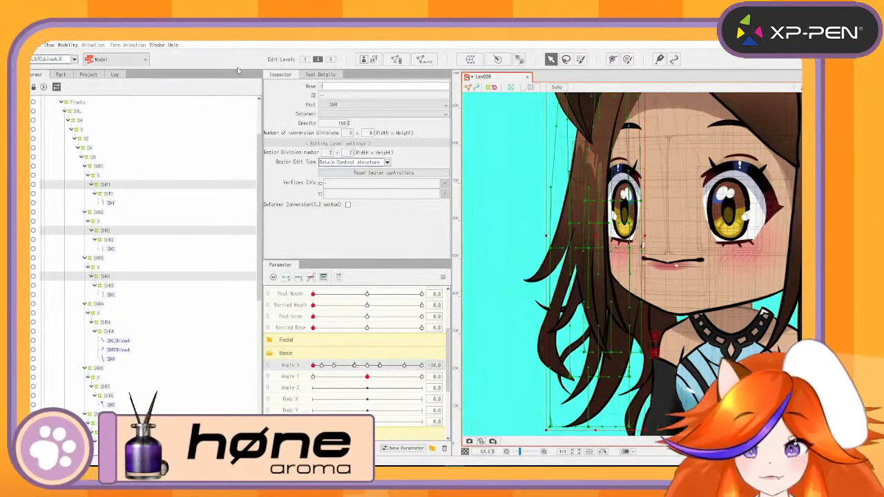
key(Return)
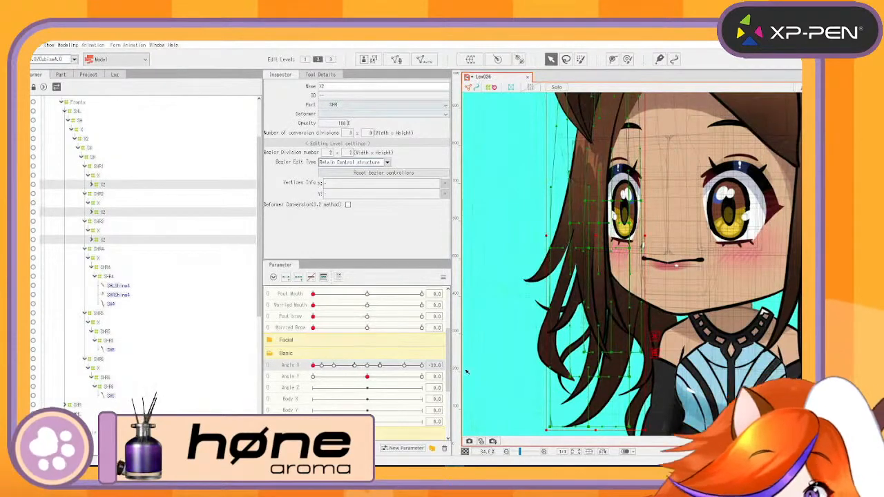
Key the three new X2 warp deformers at Angle X -18.5 and at -25
click(334, 365)
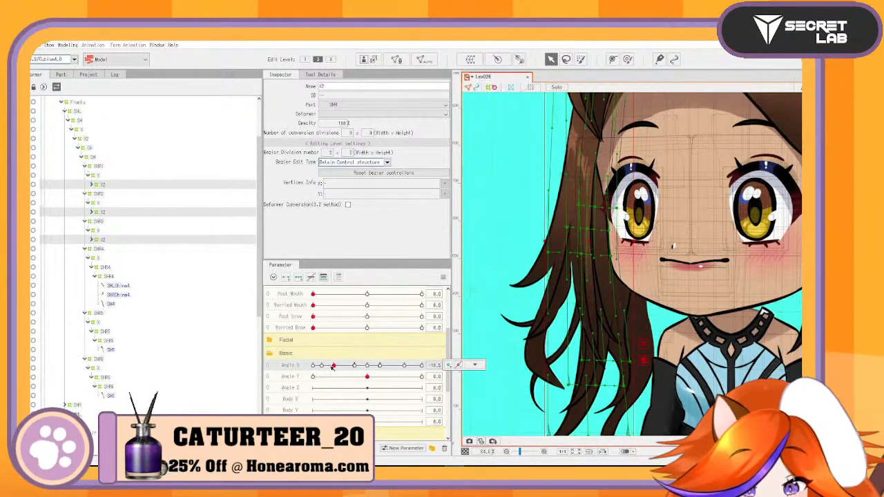
click(449, 367)
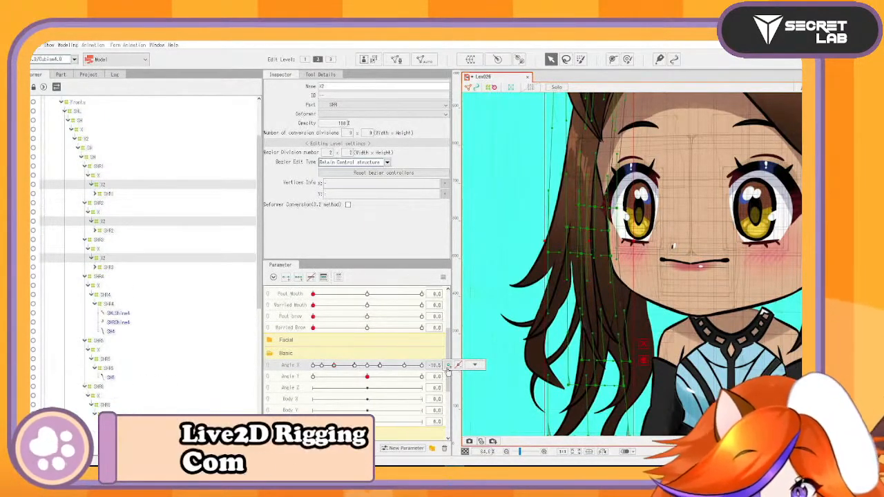
click(467, 367)
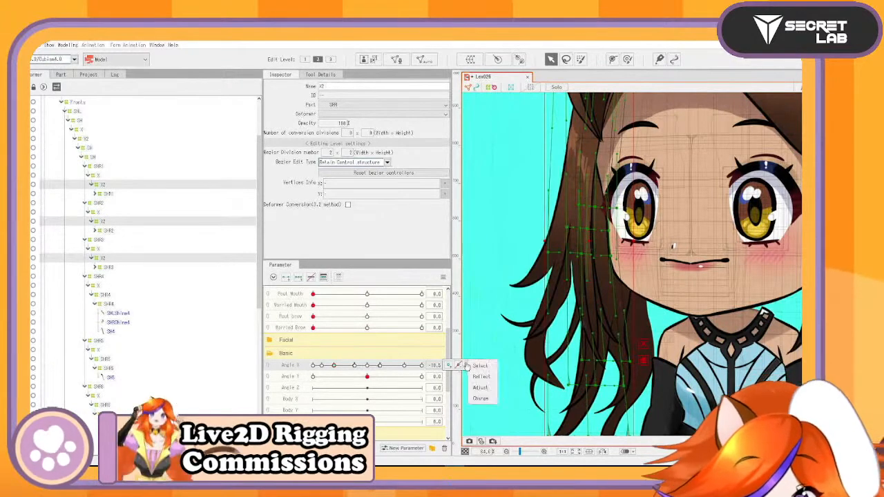
click(323, 366)
click(323, 365)
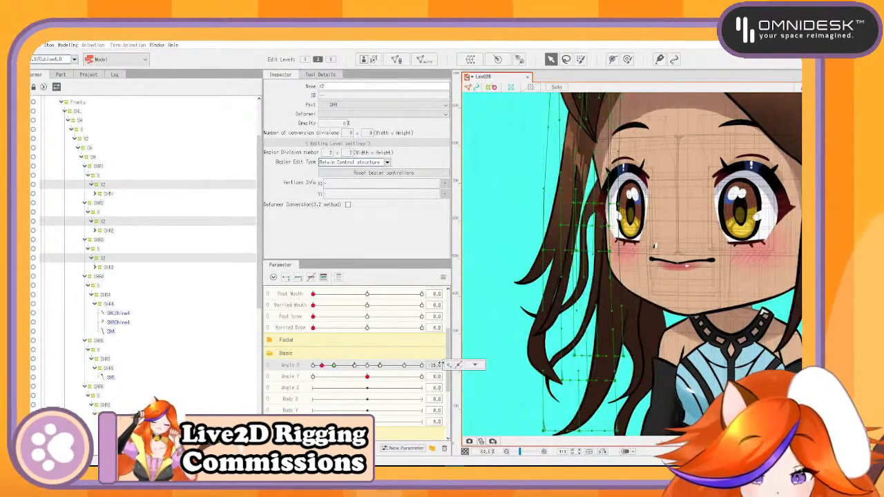
click(450, 367)
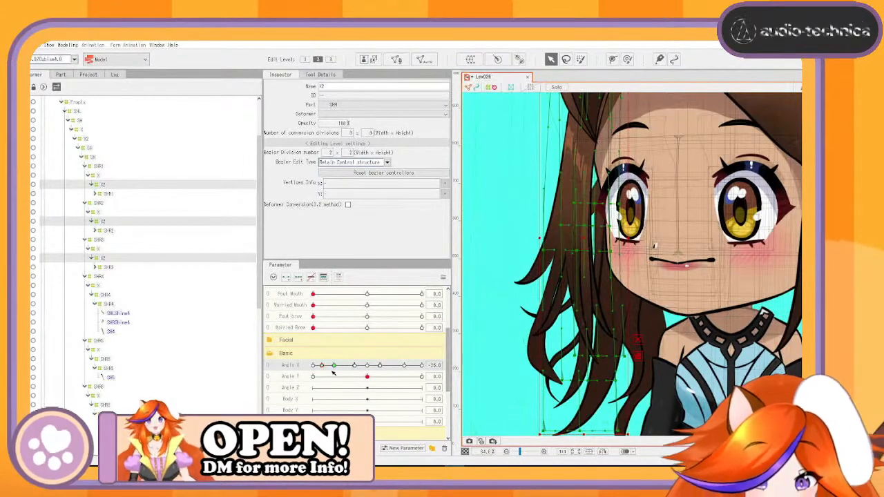
Narrow the three X2 deformers from the face side at Angle X -30 and check the strands at Angle X -25
drag(333, 367, 304, 367)
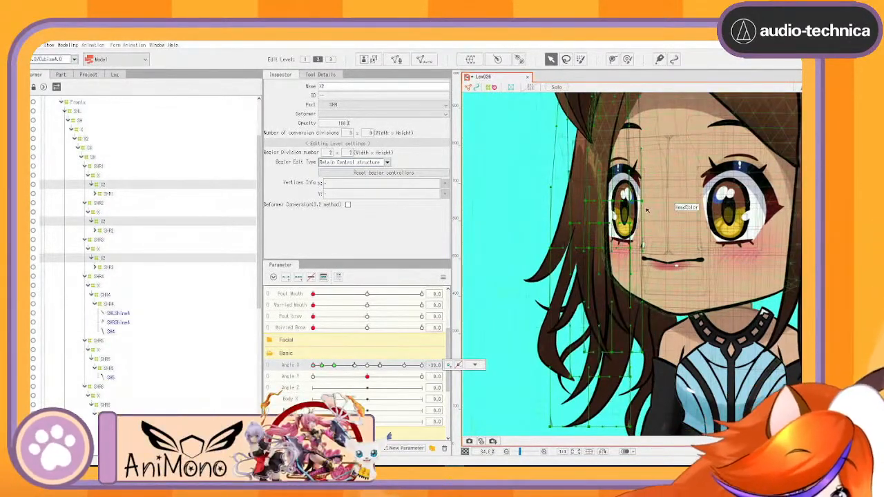
drag(646, 237, 615, 239)
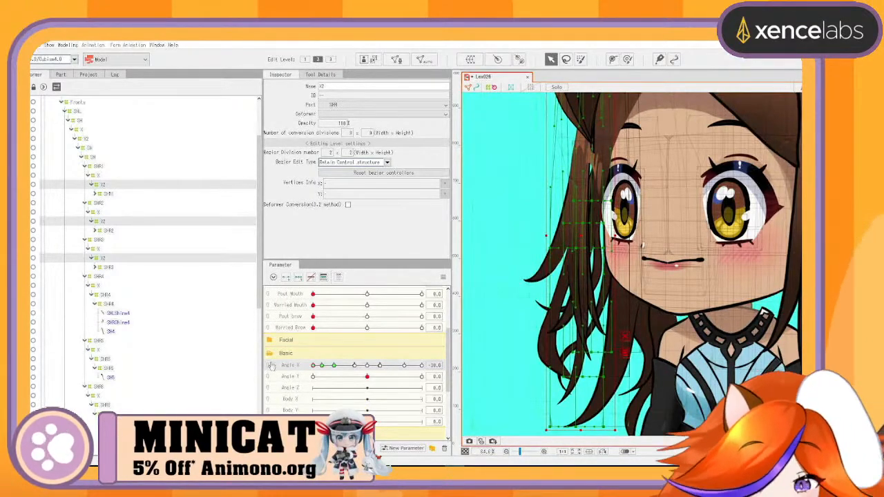
mouse_move(313, 366)
mouse_down()
mouse_move(332, 366)
mouse_move(303, 364)
mouse_move(321, 362)
mouse_up()
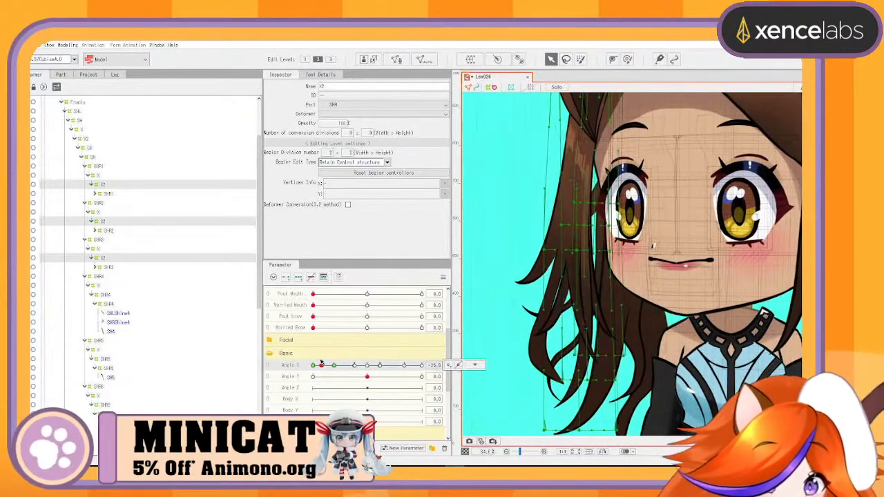
scroll(647, 223, up, 4)
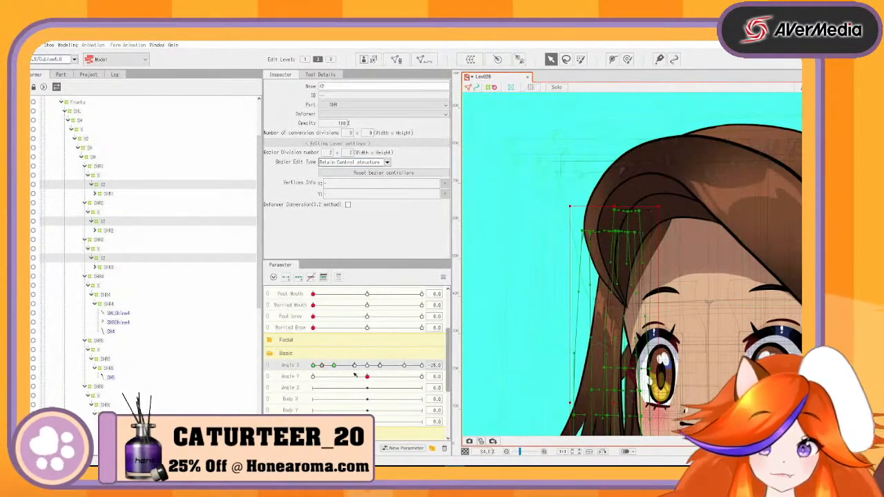
Key the three X2 deformers at Angle X 30 and shift them slightly toward the face
drag(330, 366, 461, 364)
scroll(684, 348, down, 1)
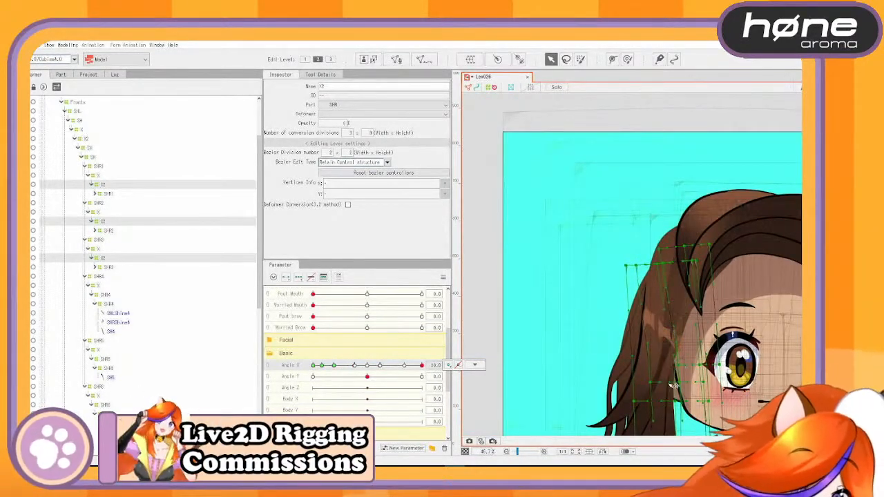
click(475, 365)
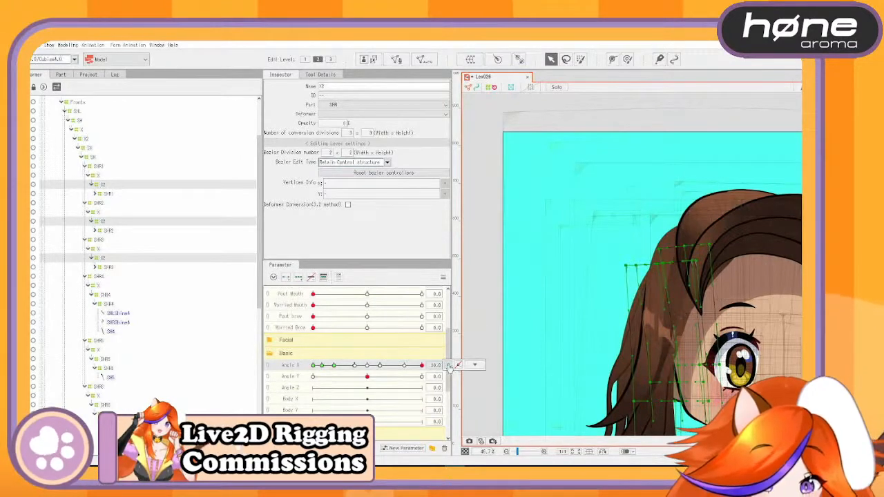
drag(663, 332, 625, 281)
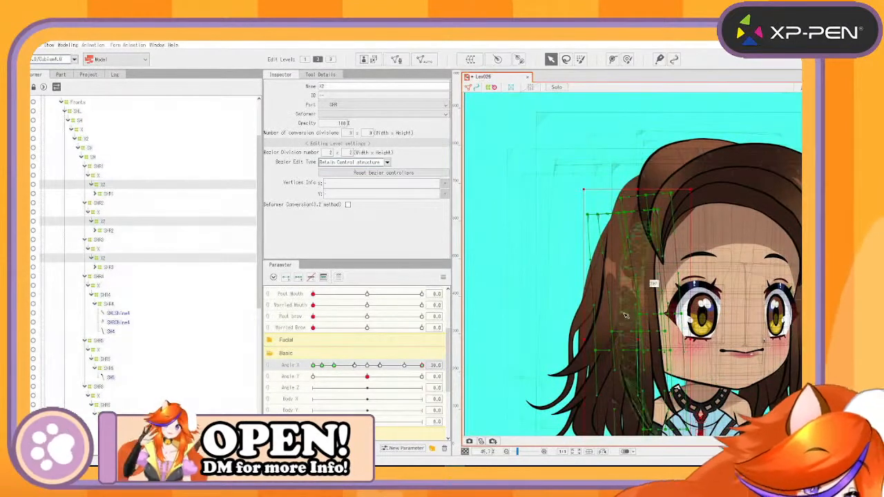
drag(640, 340, 647, 337)
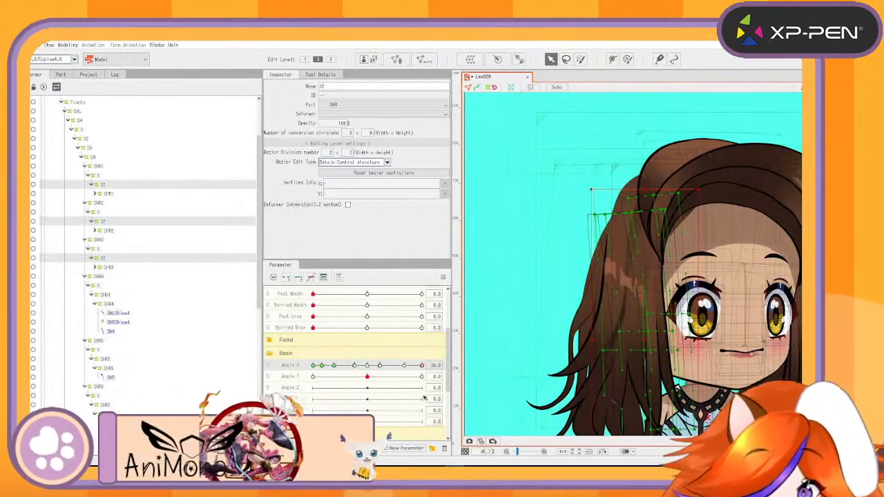
drag(421, 365, 458, 382)
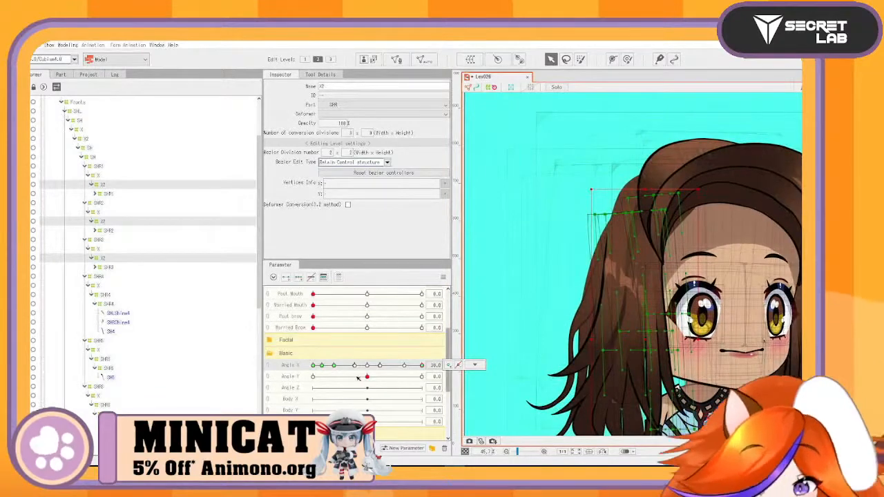
Add three Angle Y keys to the X2 deformers, then shift them slightly outward and narrow their upper face-side corner at Angle X 30, Angle Y -30
drag(358, 378, 295, 410)
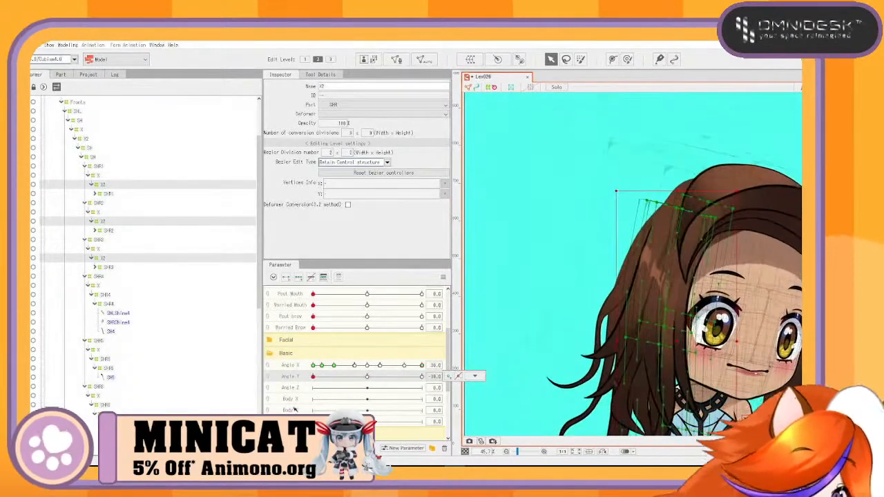
click(299, 277)
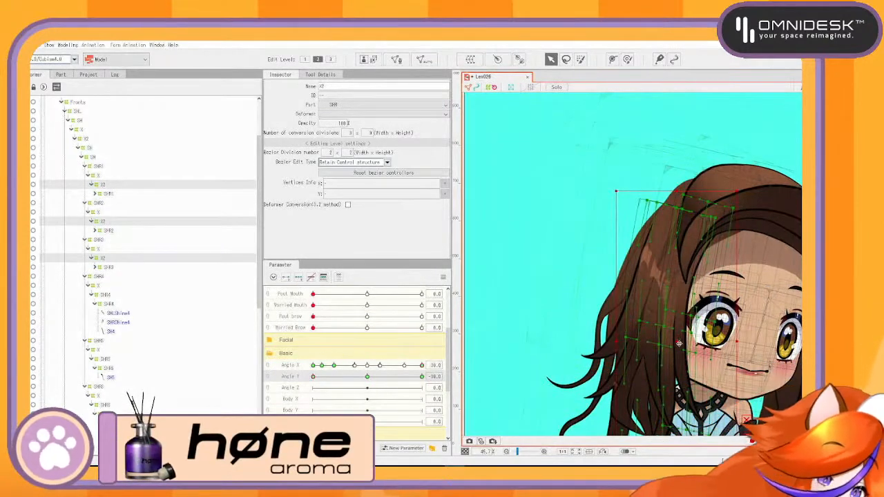
drag(678, 344, 672, 340)
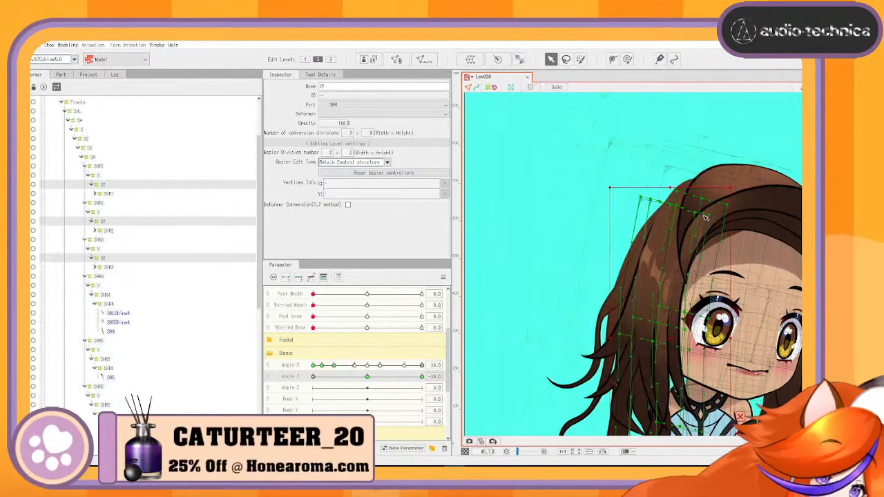
drag(731, 205, 708, 201)
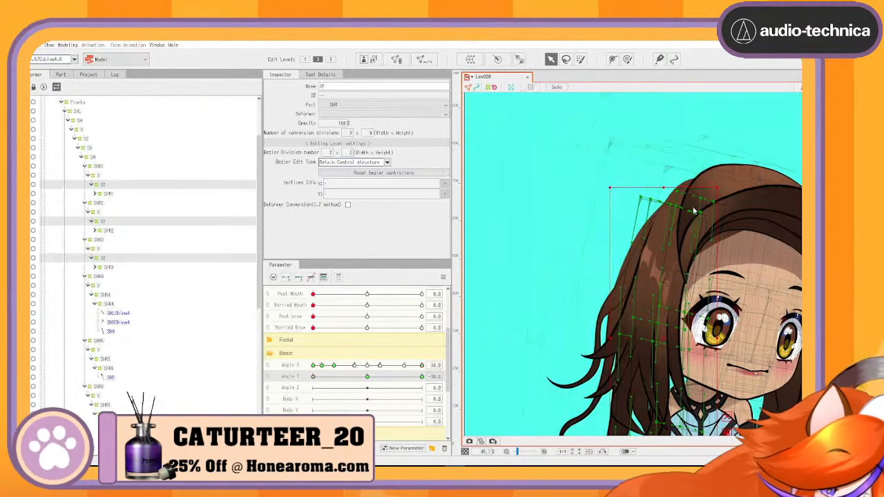
Check the individual X2 deformers of strands 1 and 2 along the hairline at Angle X 30, Angle Y -30
click(103, 185)
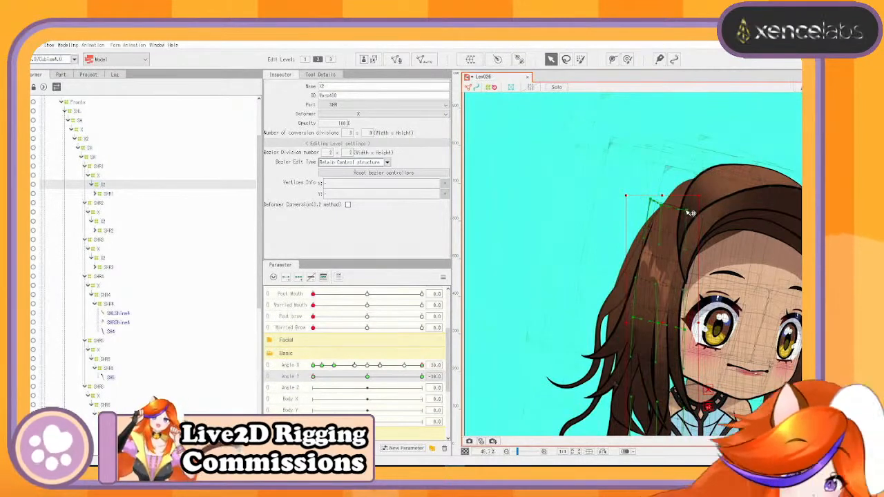
click(103, 222)
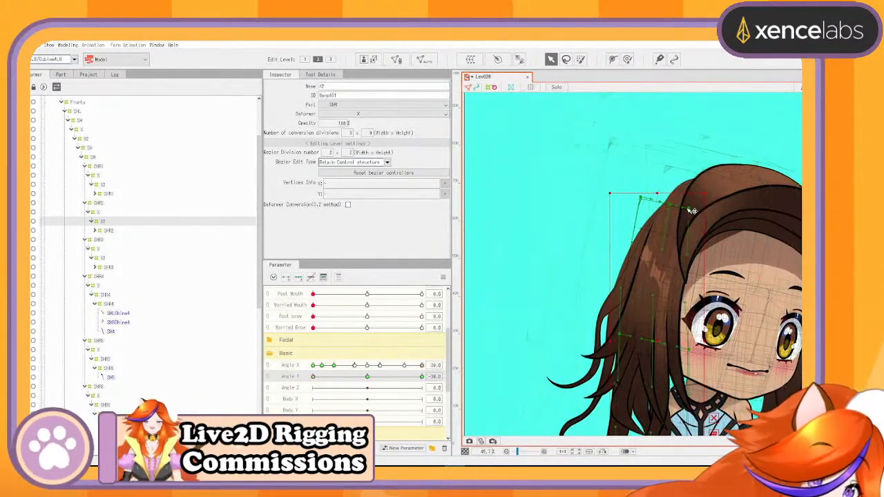
scroll(664, 221, up, 3)
scroll(613, 236, up, 2)
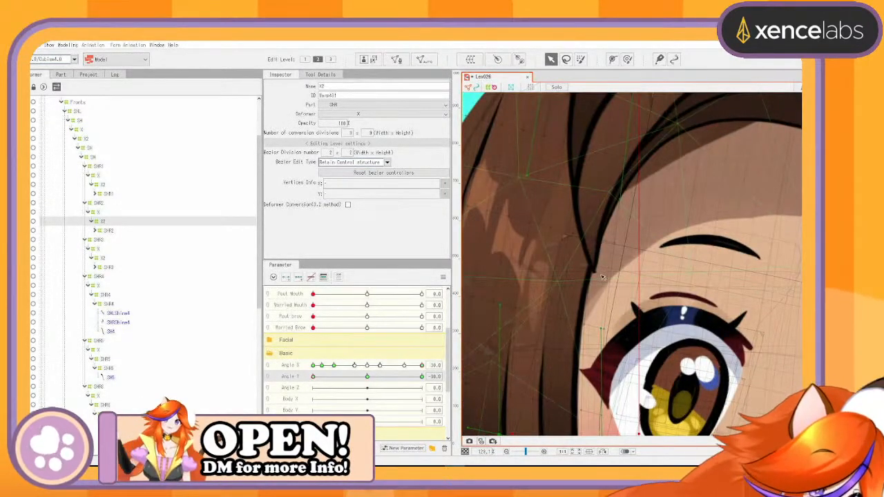
scroll(603, 277, down, 2)
mouse_move(314, 377)
mouse_down()
mouse_move(391, 376)
mouse_move(313, 384)
mouse_up()
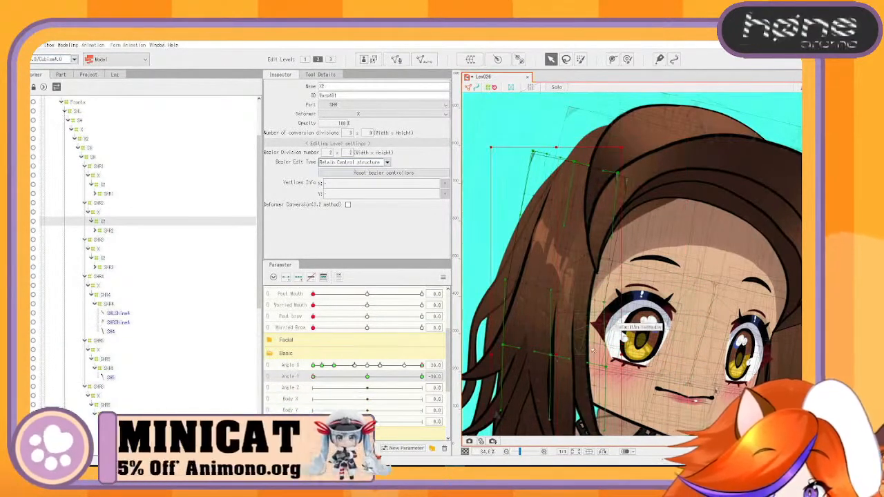
scroll(587, 284, down, 3)
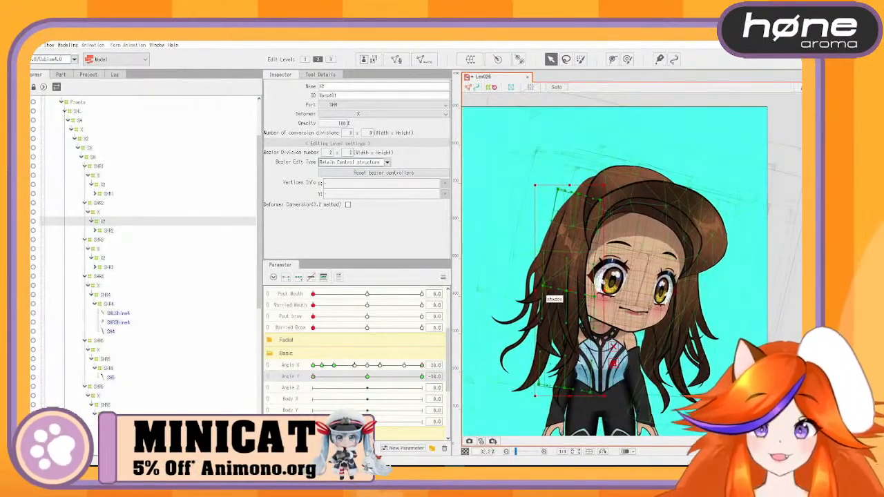
Pull the lower face-side corner of strand 3's X2 deformer toward the face at Angle X 30, Angle Y -30
click(104, 258)
scroll(634, 260, up, 2)
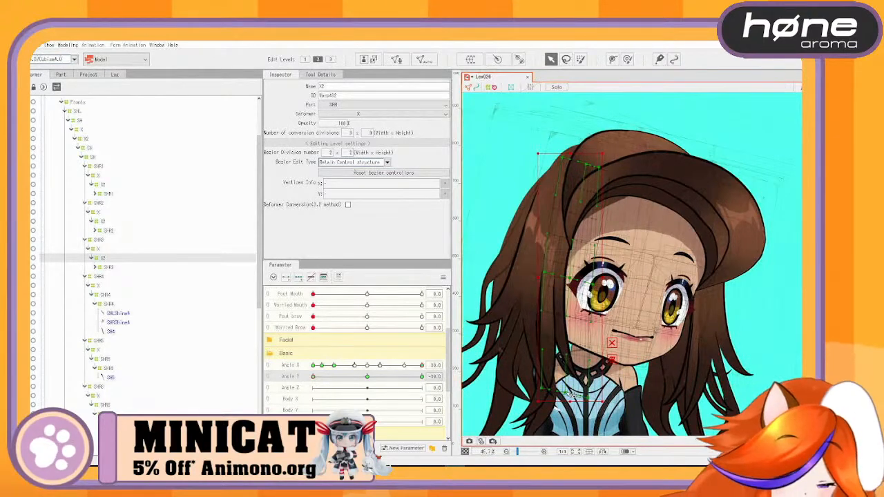
drag(588, 398, 600, 393)
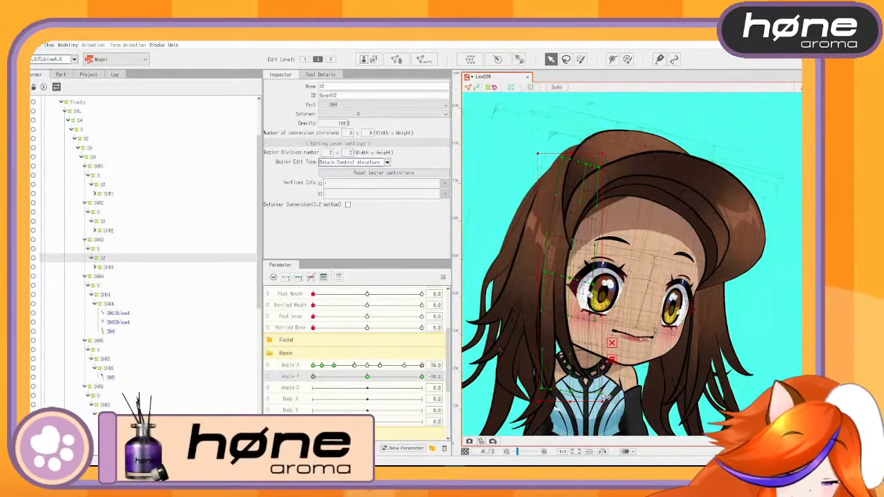
drag(318, 377, 299, 389)
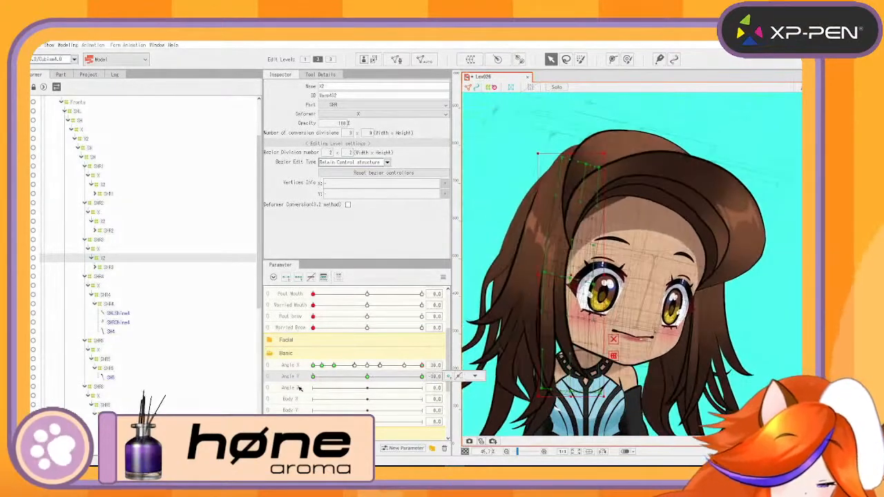
Pose the head at Angle X -30, Angle Y -30 to work on strand 3's X2 deformer beside the face
drag(422, 365, 312, 379)
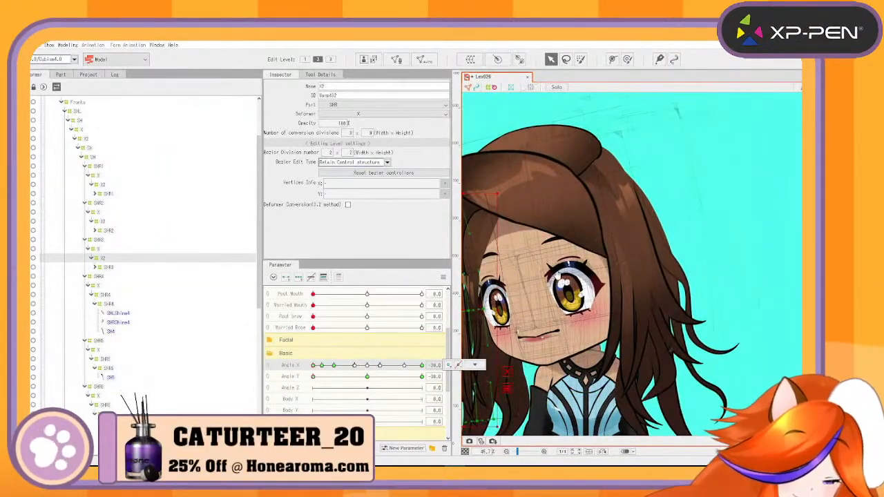
drag(570, 275, 715, 229)
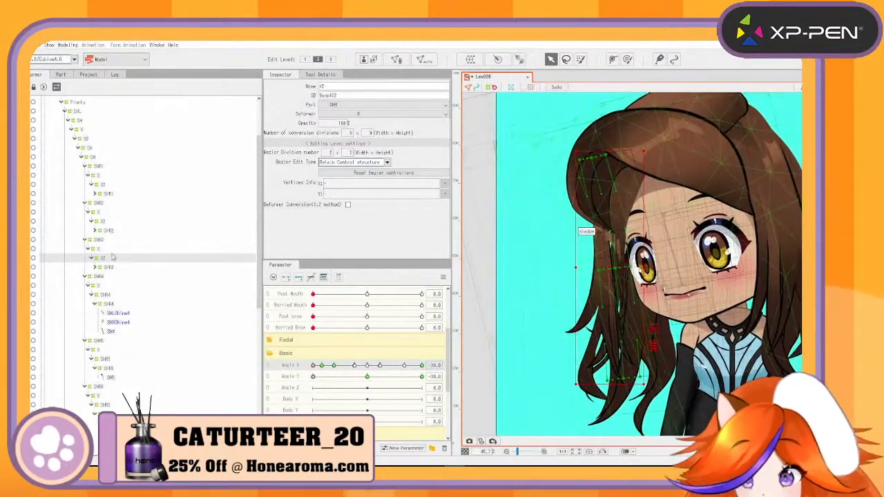
Select the X2 deformers of strands SHR1 to SHR3 and shift them toward the face at the three lowest Angle X keys, with Angle Y at -30
ctrl+click(101, 222)
ctrl+click(101, 184)
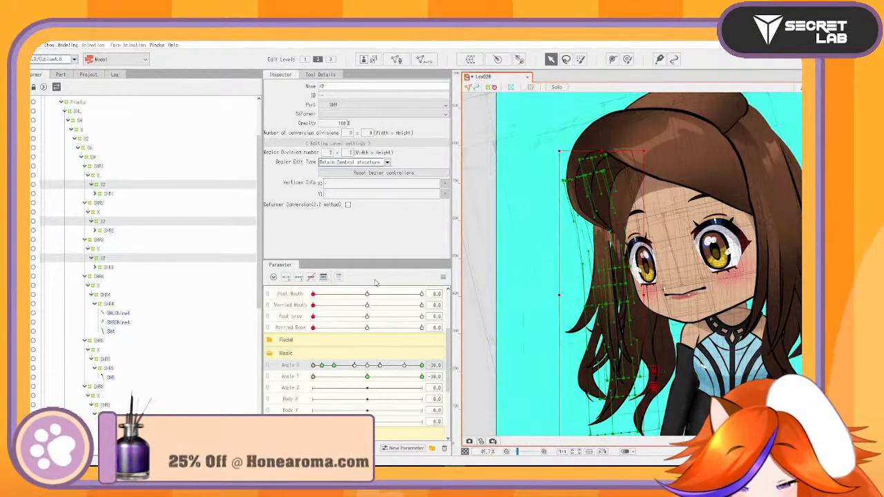
scroll(642, 201, up, 2)
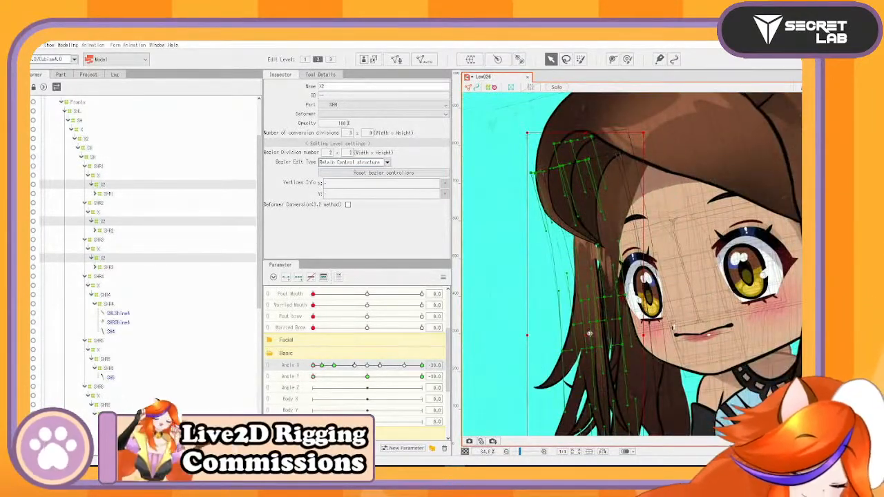
drag(589, 334, 599, 334)
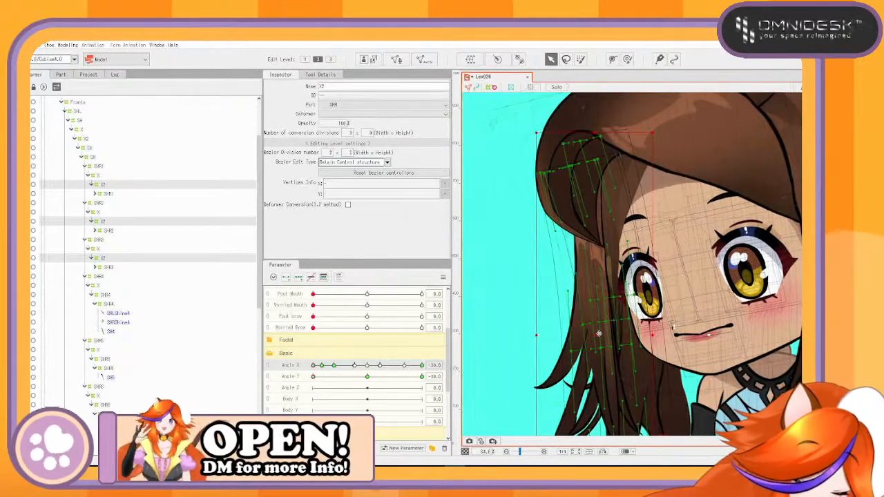
click(322, 366)
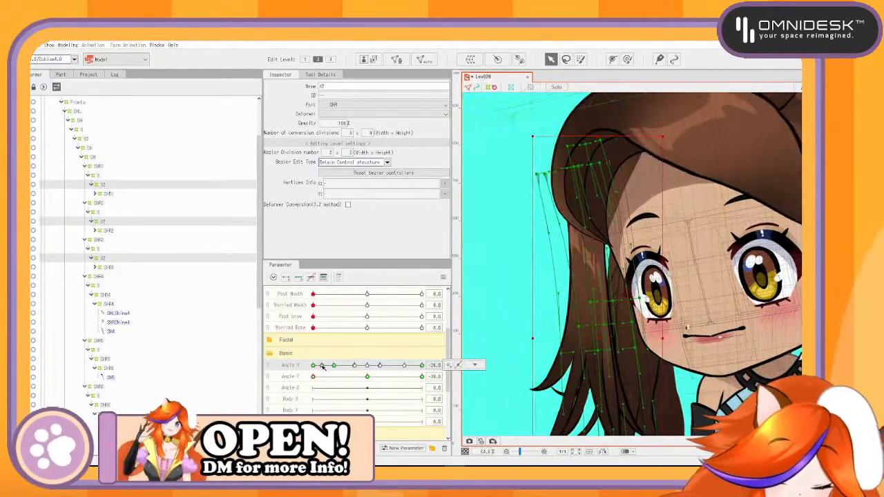
drag(603, 337, 610, 336)
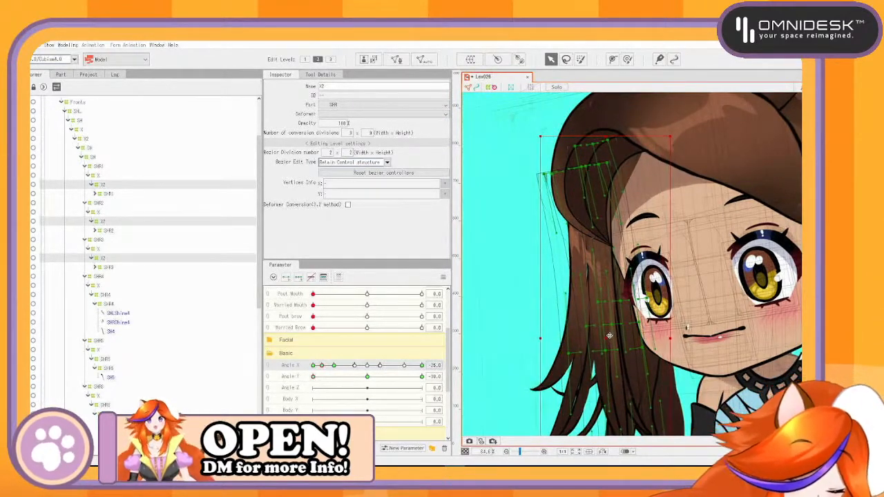
click(334, 366)
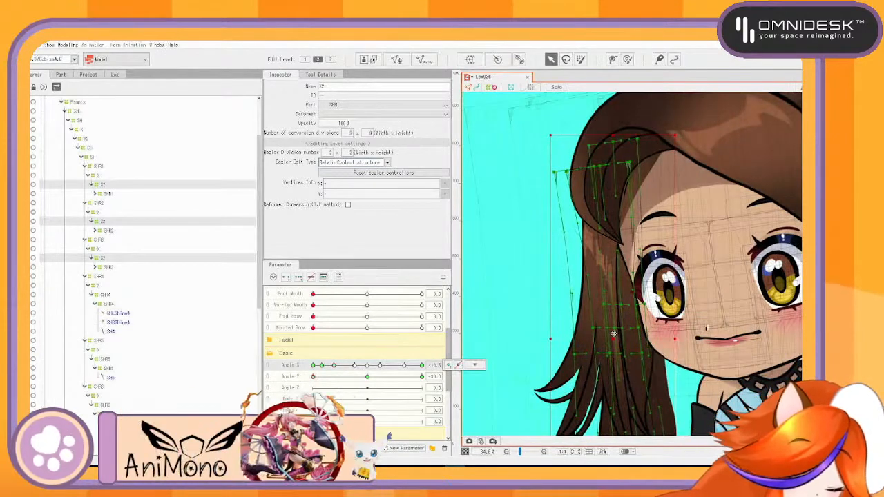
drag(613, 335, 622, 334)
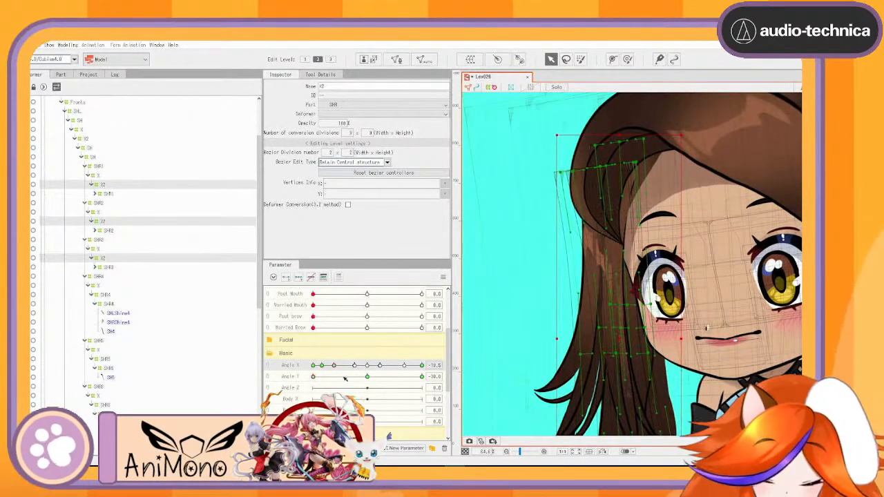
Set Angle Y to 30 and shift the three X2 deformers away from the face at the Angle X -25 and -30 keys
drag(315, 378, 426, 371)
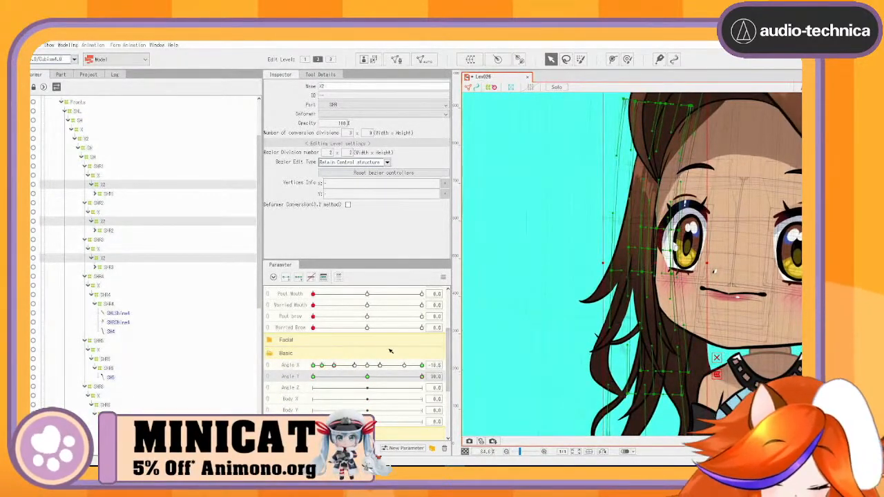
click(322, 366)
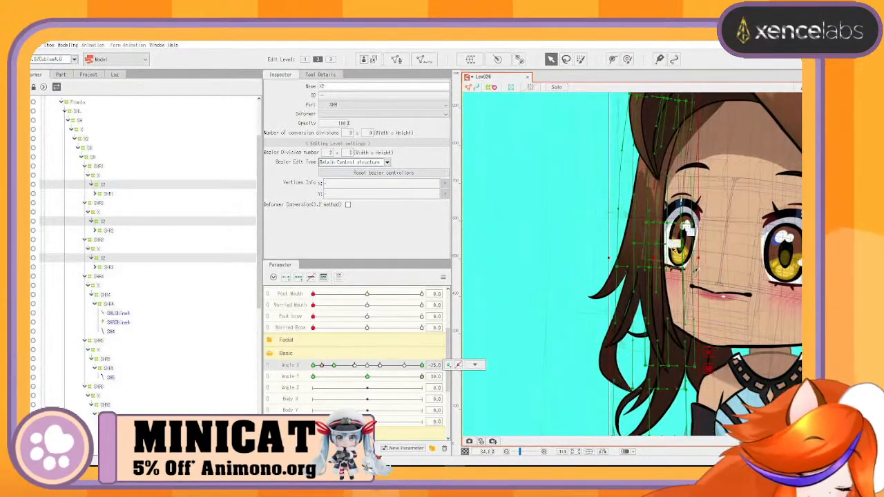
drag(655, 258, 647, 257)
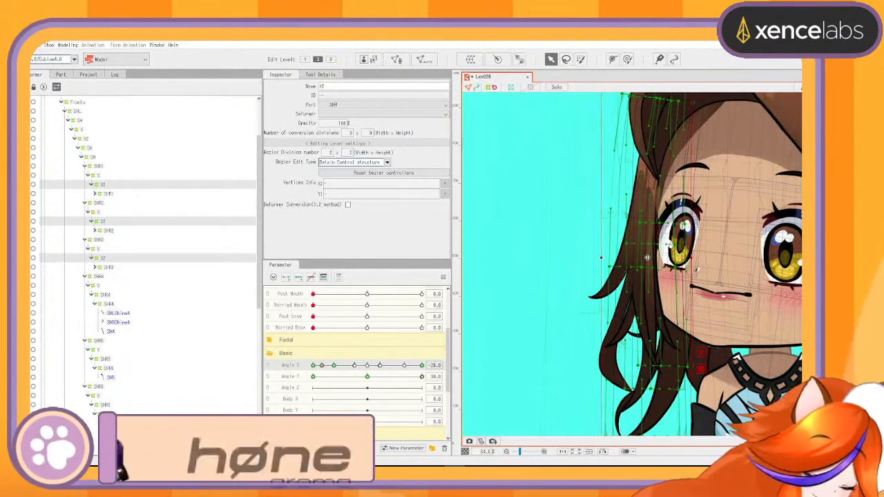
click(315, 366)
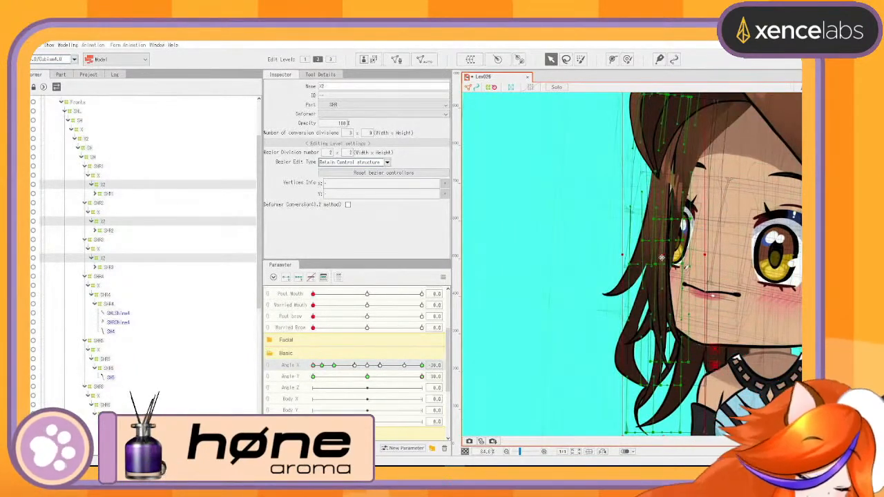
drag(661, 258, 652, 256)
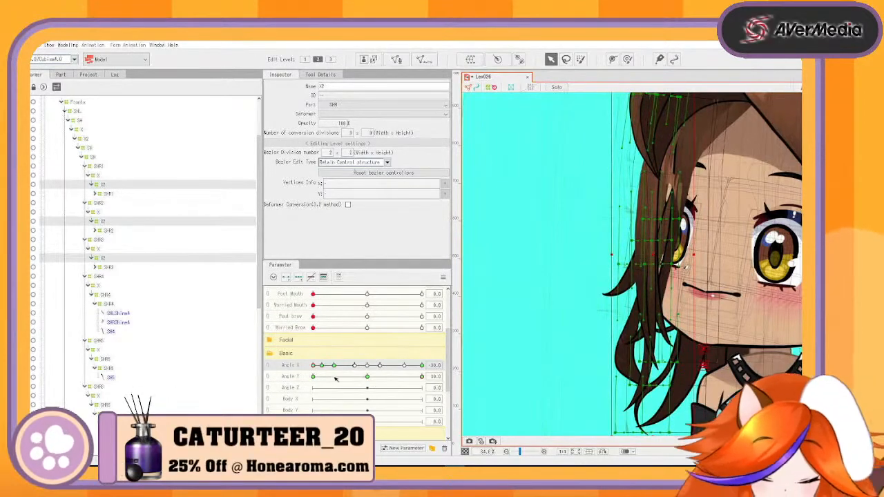
Preview the corrected hair strands by sweeping Angle Y from 30 to -30 with Angle X at -30
mouse_move(319, 366)
mouse_down()
mouse_move(439, 365)
mouse_move(313, 365)
mouse_up()
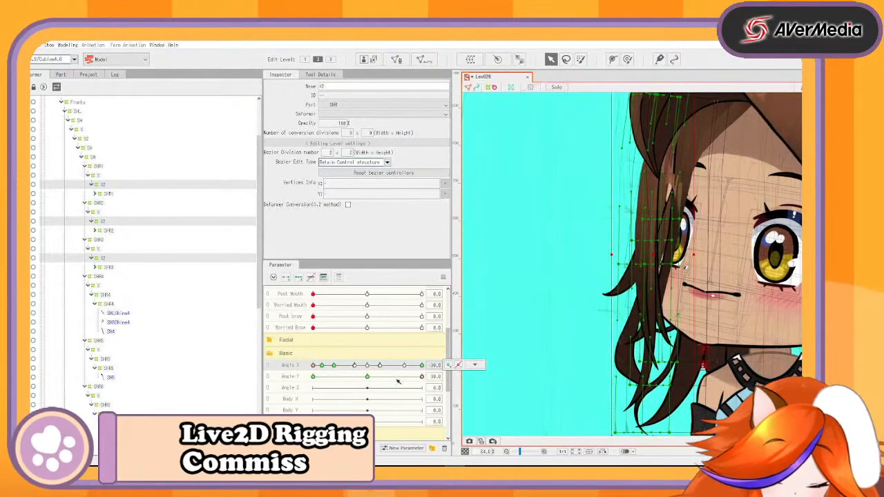
drag(421, 377, 478, 357)
drag(423, 376, 304, 407)
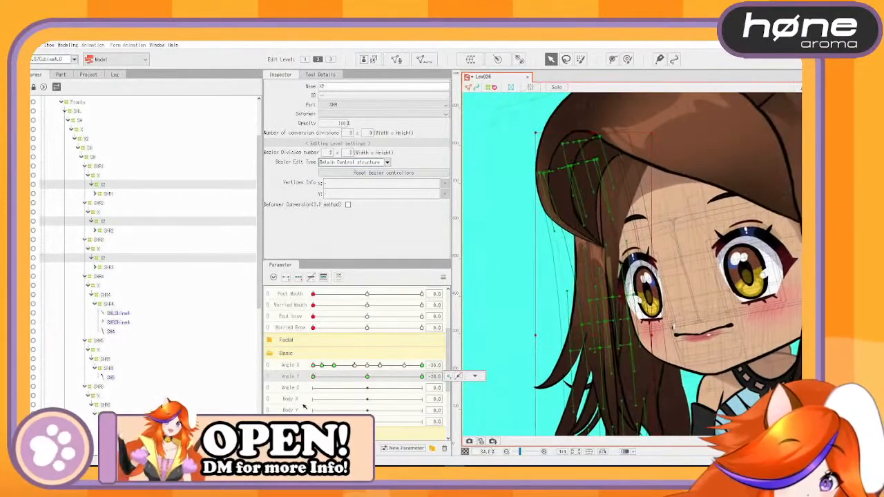
Select the SH5 and SH6 hair meshes and add Angle X keys at -30, 0, 30 and -7.1
click(617, 181)
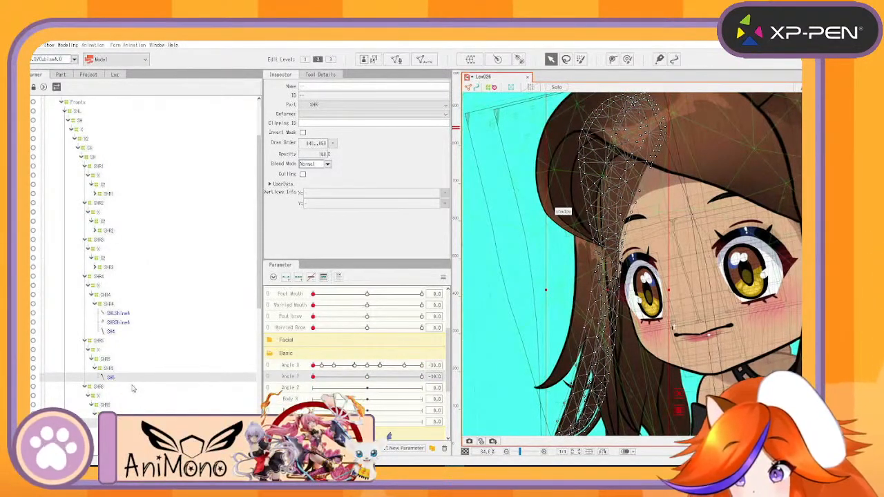
click(366, 366)
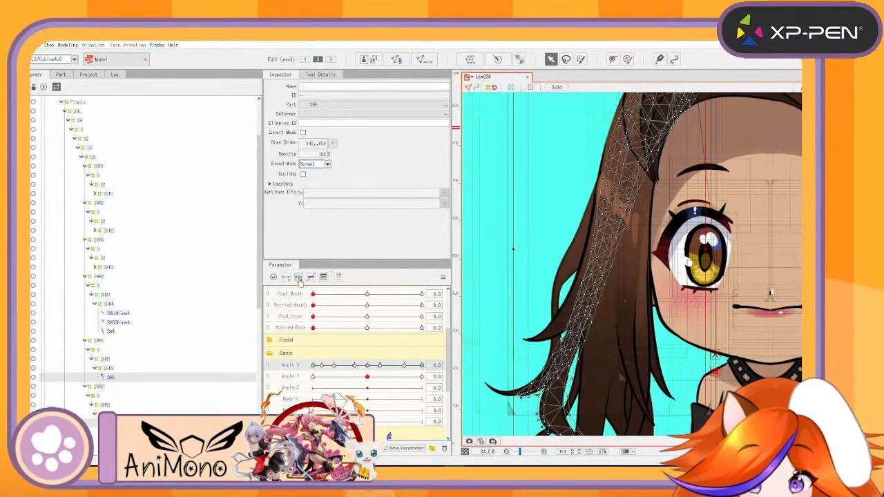
click(354, 365)
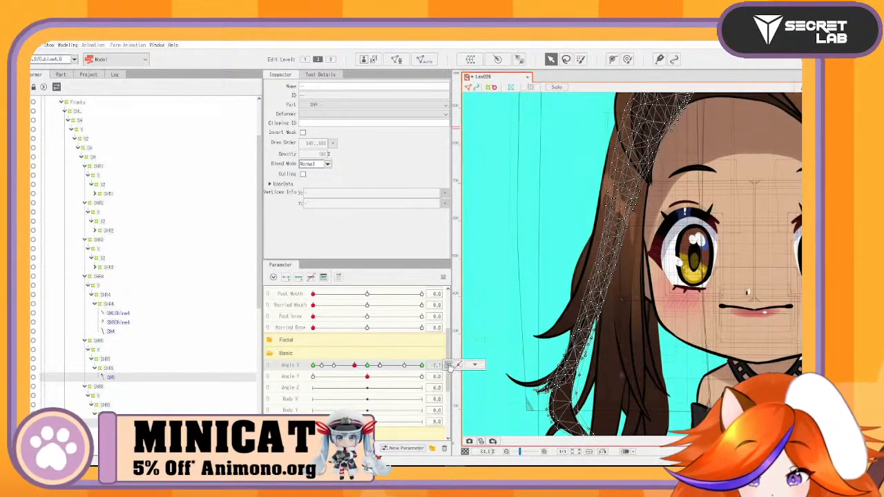
Examine the SHLShine4, SH6 and SH5 meshes in the deformer tree, ending with SH5 and SH6 selected together
scroll(116, 363, down, 3)
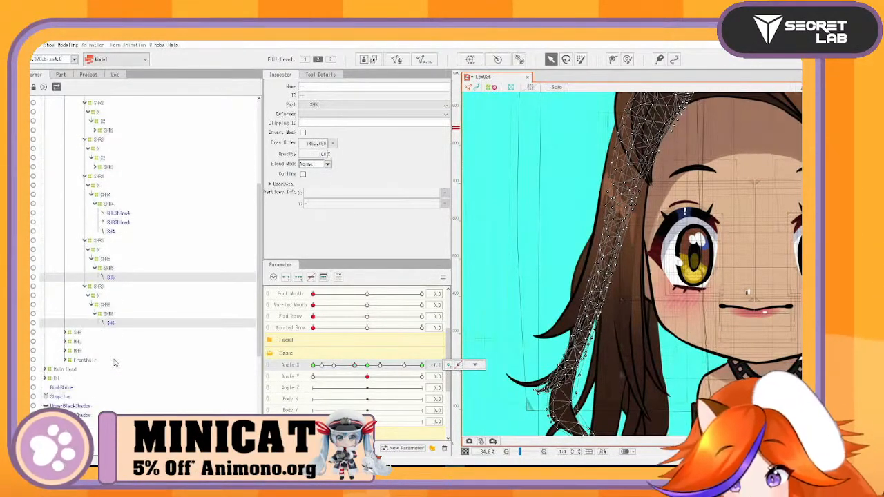
click(123, 214)
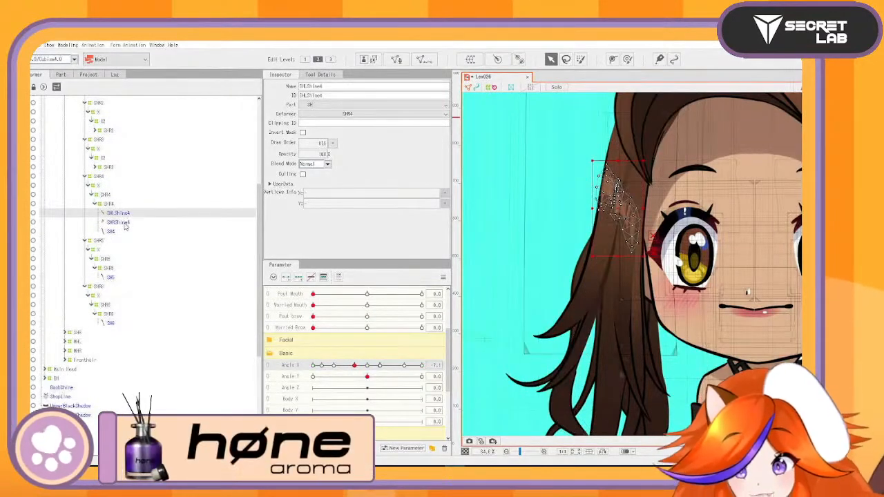
click(110, 324)
click(112, 279)
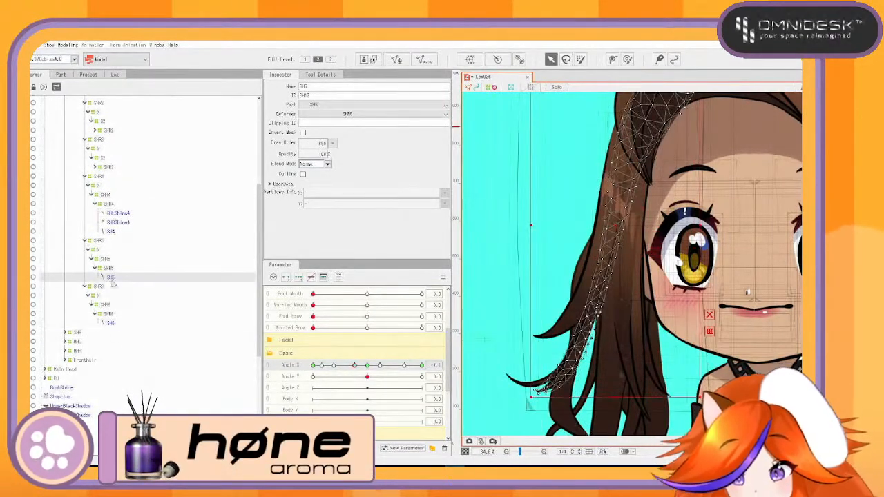
ctrl+click(117, 324)
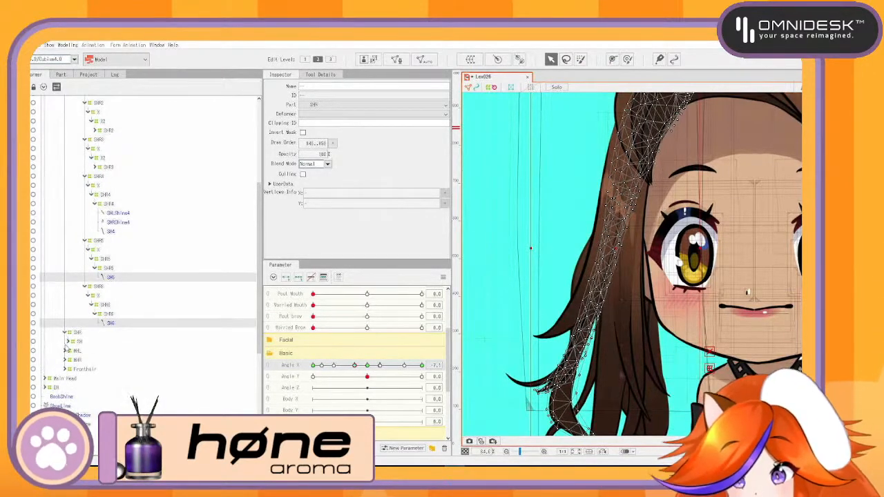
Expand the opposite side-hair group down to its SH6 mesh and examine that mesh's draw order at Angle X -7.1 and 7.1
click(68, 342)
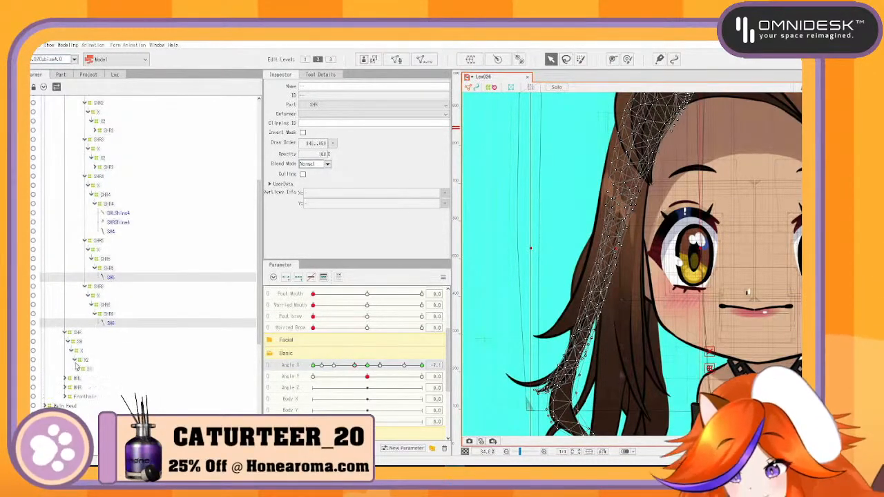
scroll(759, 335, down, 4)
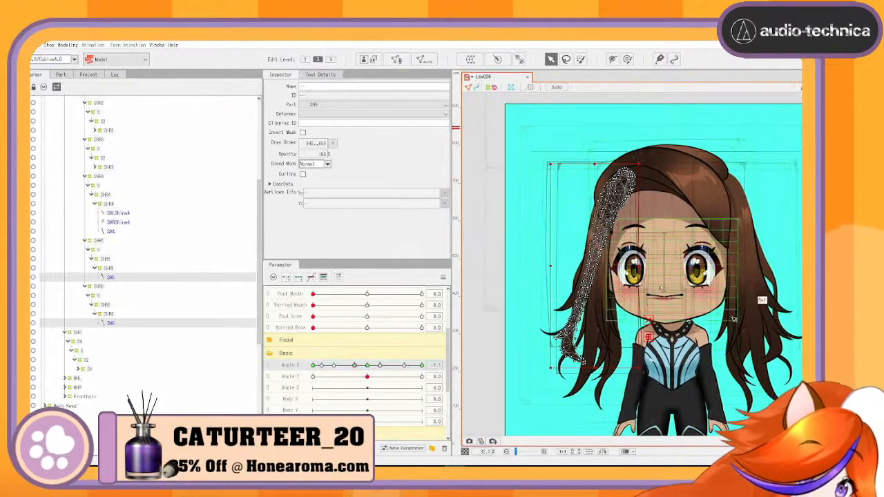
click(734, 319)
scroll(113, 375, down, 5)
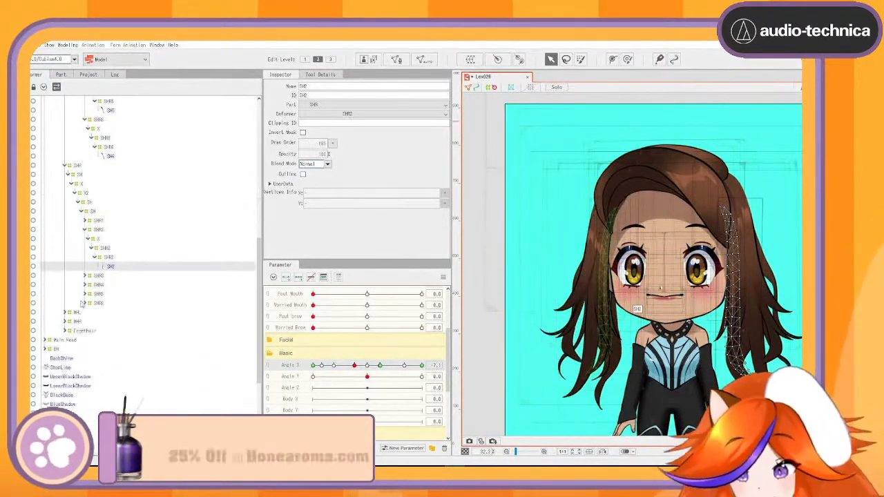
click(86, 278)
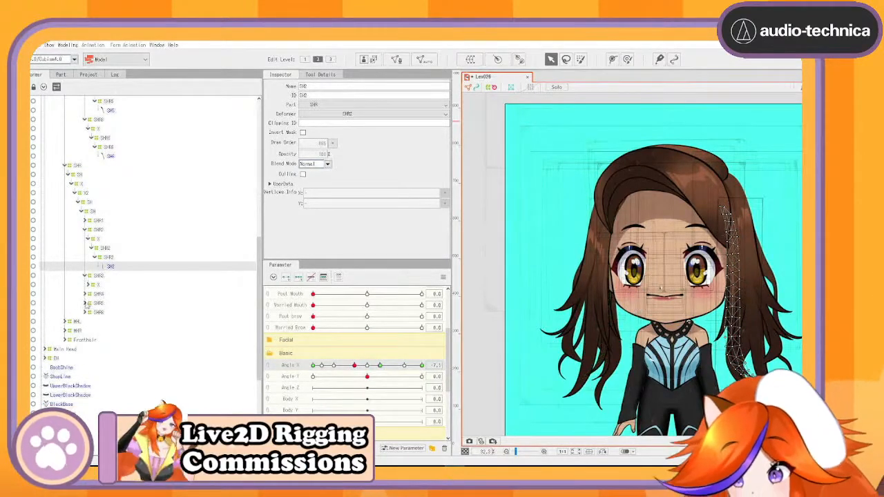
click(85, 303)
click(89, 313)
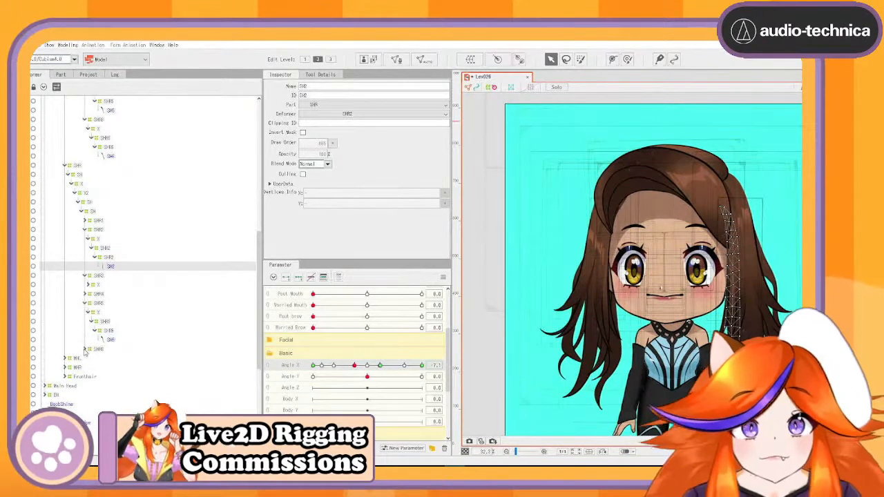
click(87, 357)
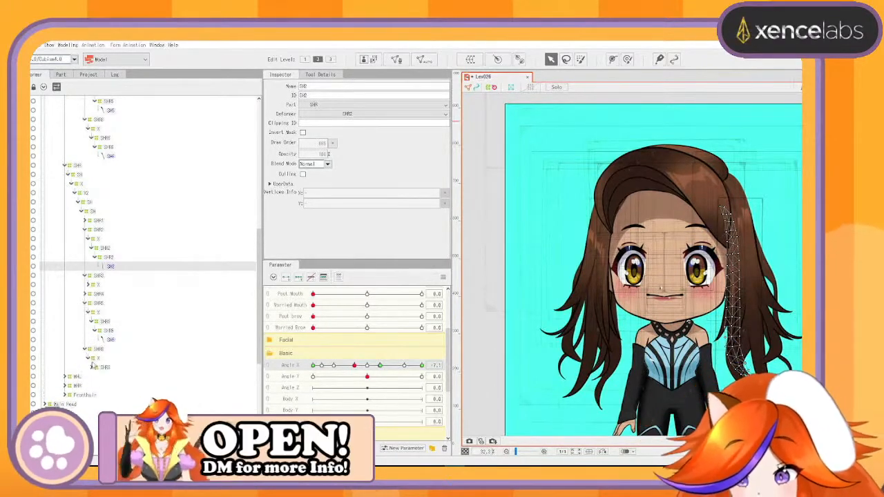
click(91, 368)
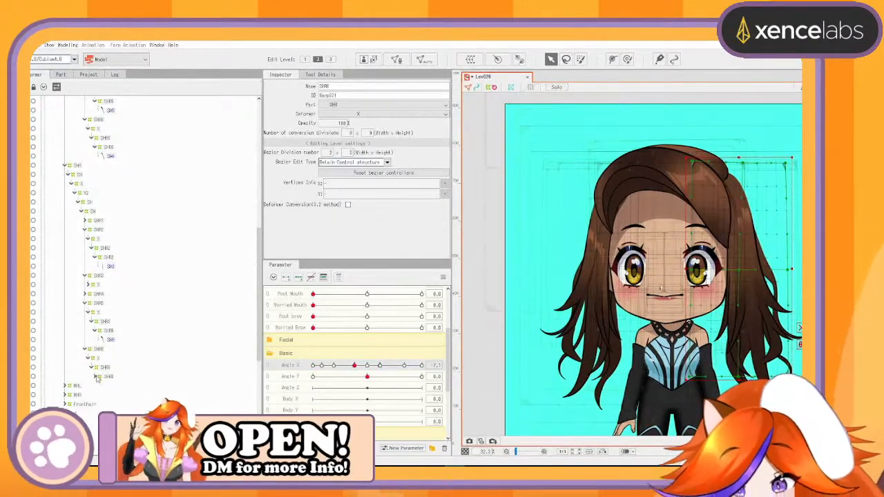
click(96, 377)
click(109, 386)
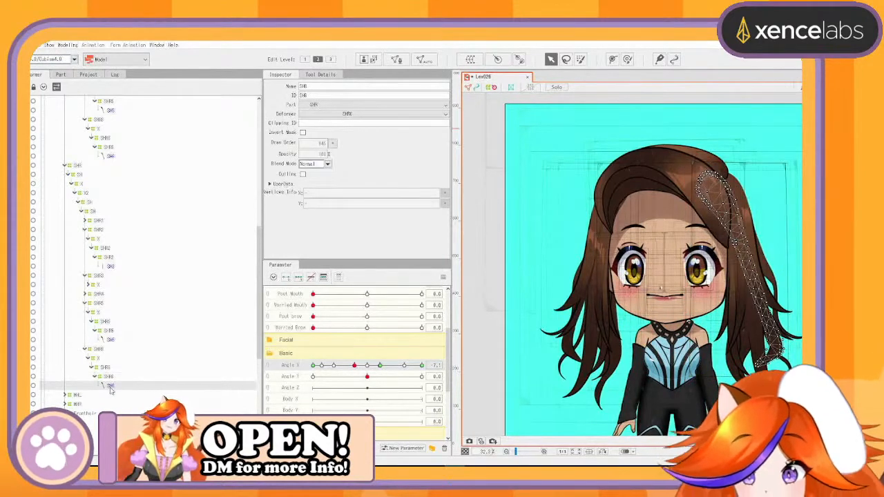
click(386, 371)
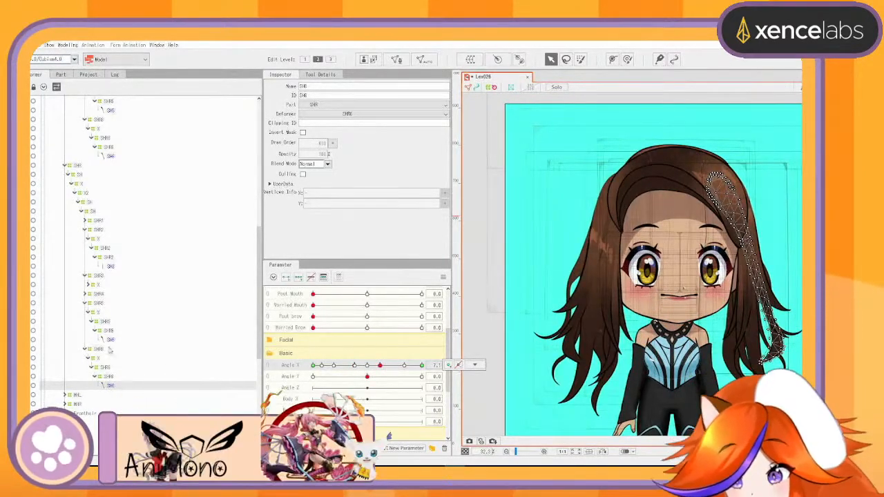
Examine the draw order of the near side-hair SH6 and SH5 meshes at Angle X -7.1 and -30
click(111, 156)
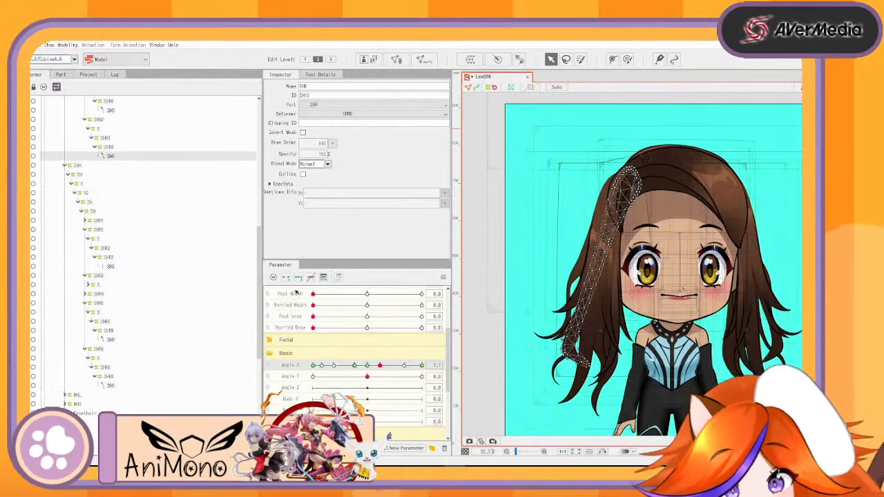
click(355, 366)
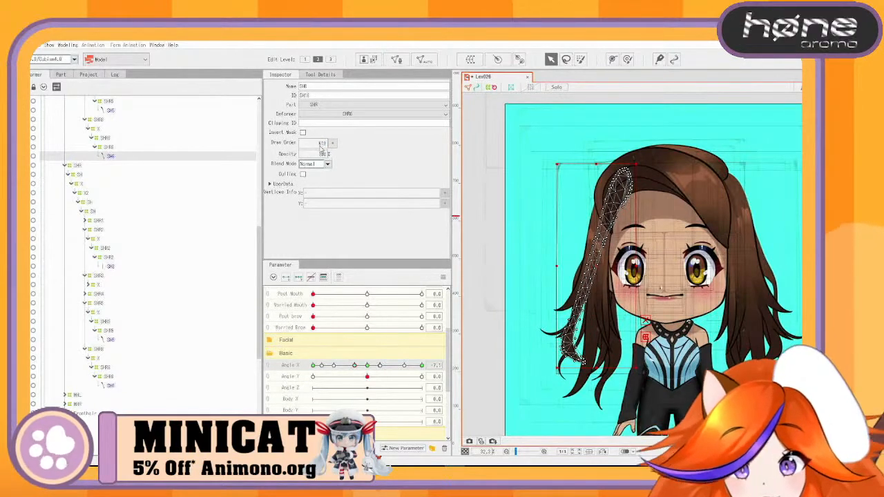
click(114, 111)
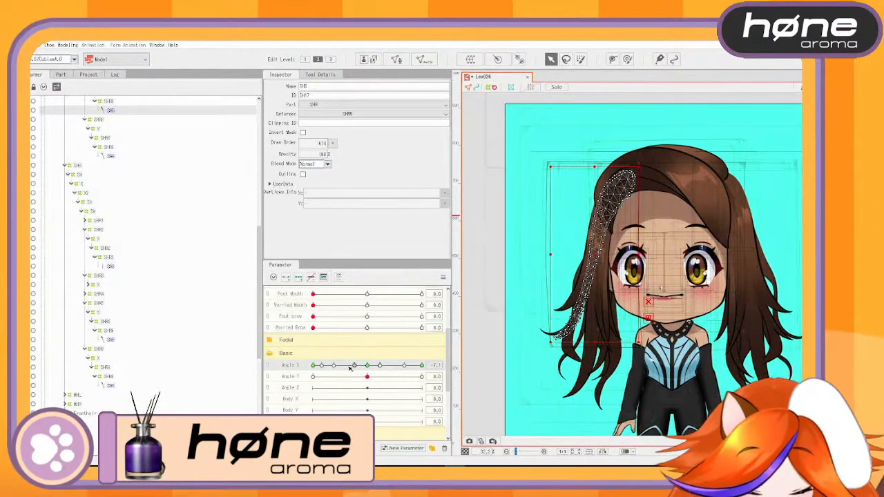
ctrl+click(111, 156)
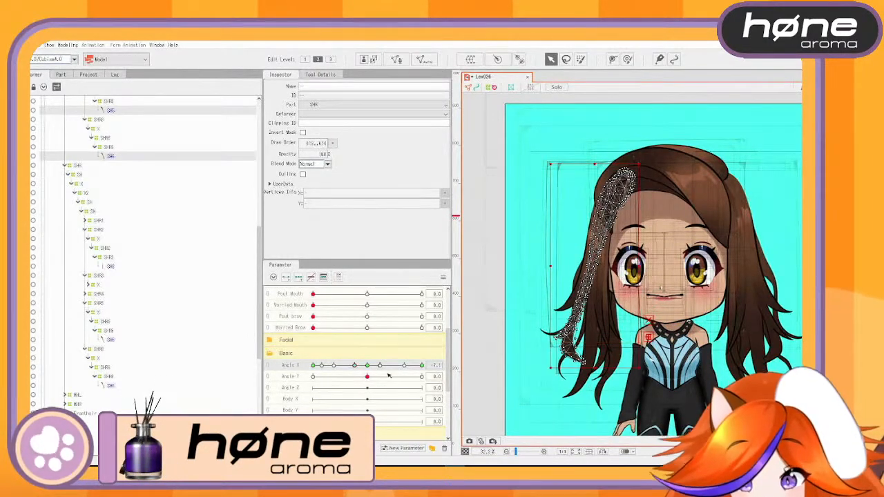
click(315, 367)
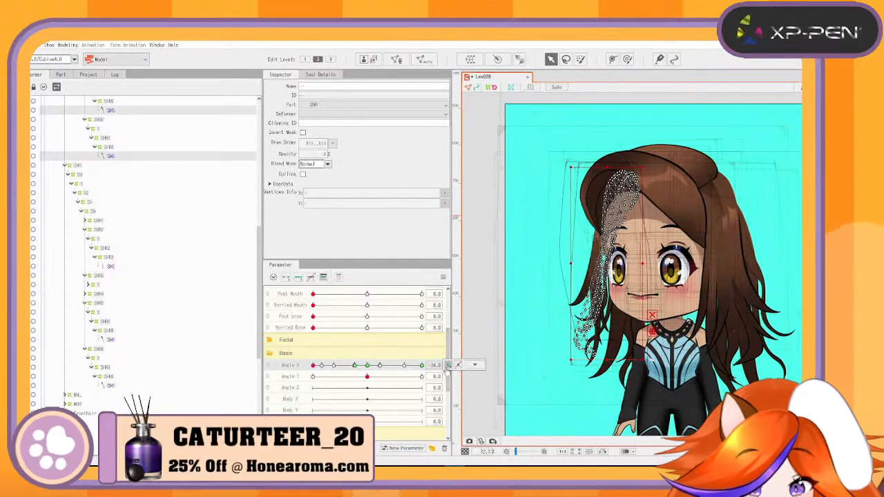
click(601, 117)
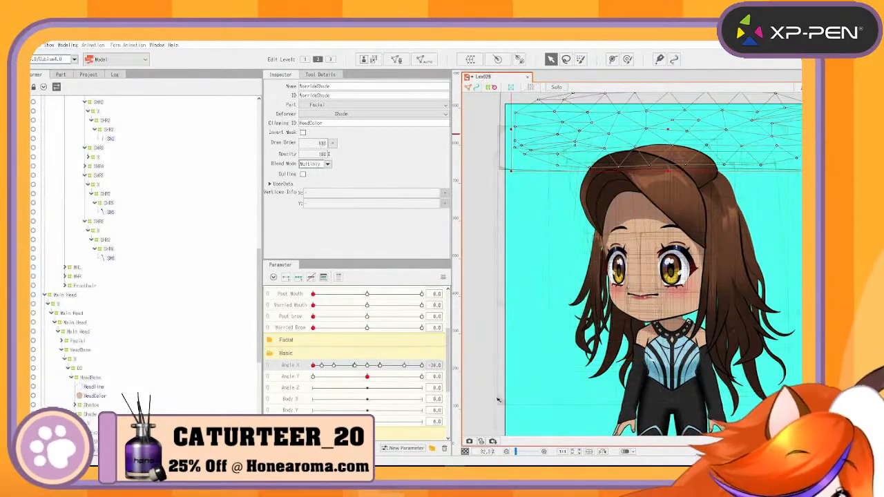
drag(320, 367, 303, 390)
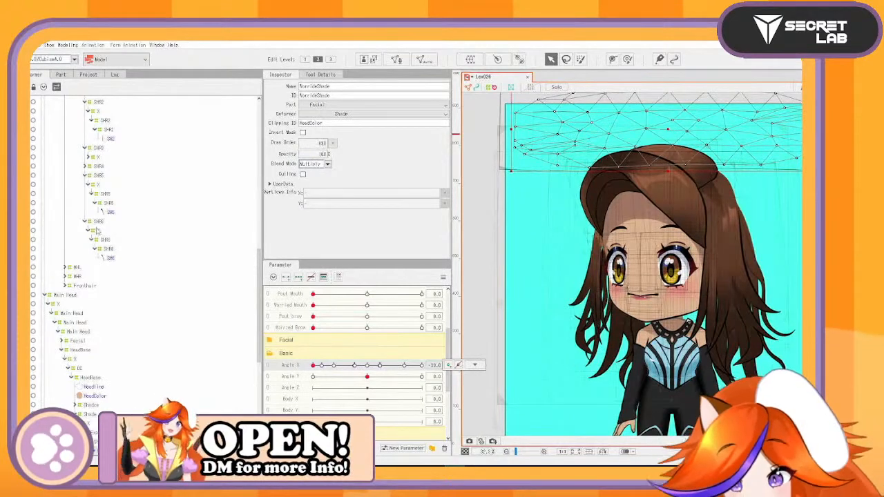
click(105, 239)
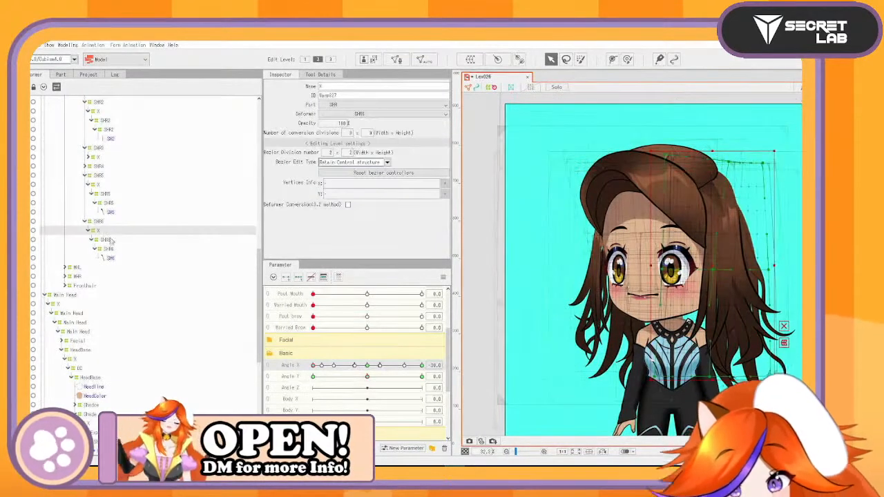
click(101, 185)
ctrl+click(97, 230)
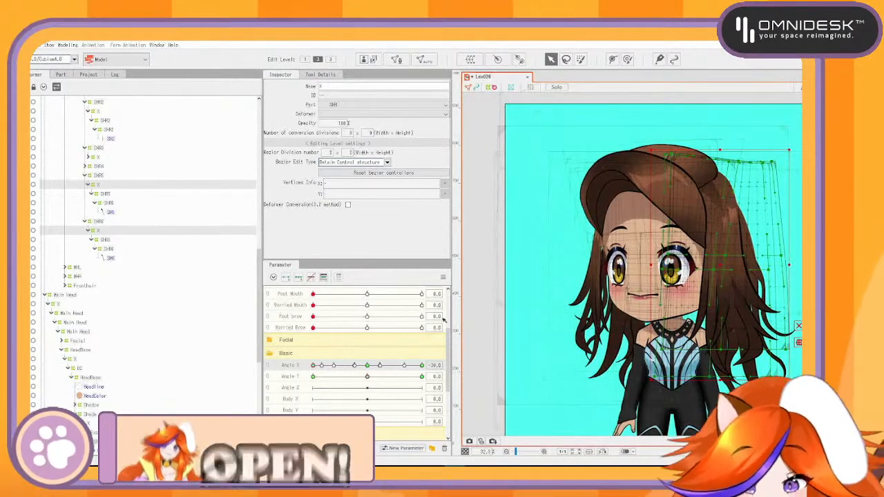
Stretch the X deformers above the far-side SH5 and SH6 strands slightly outward at Angle X -30, and preview along Angle Y and Angle X
scroll(598, 280, up, 2)
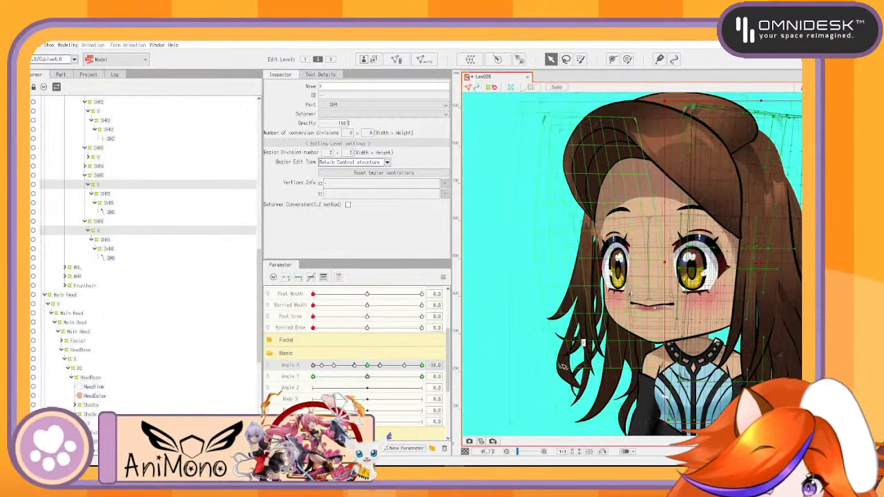
click(581, 322)
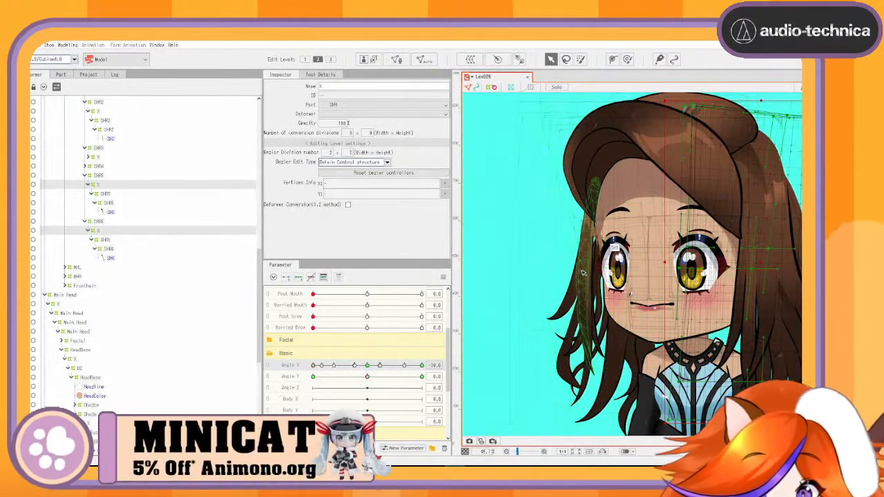
scroll(103, 241, up, 2)
scroll(107, 290, up, 2)
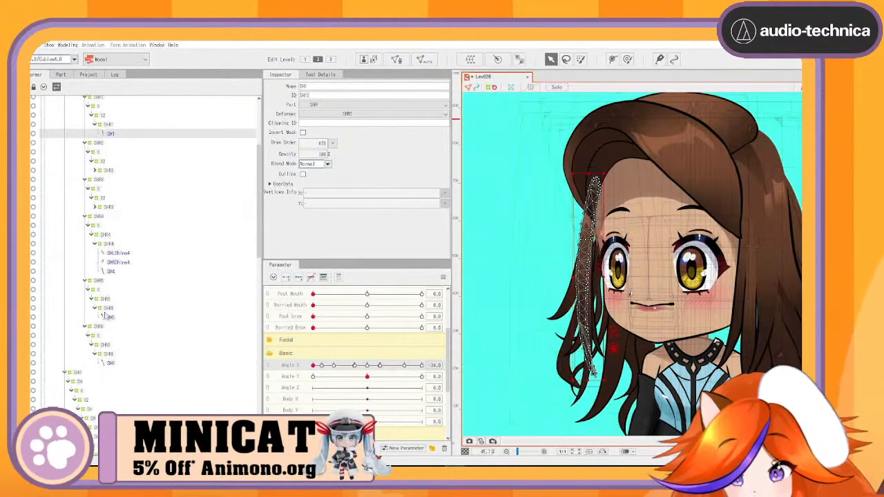
click(97, 336)
ctrl+click(103, 294)
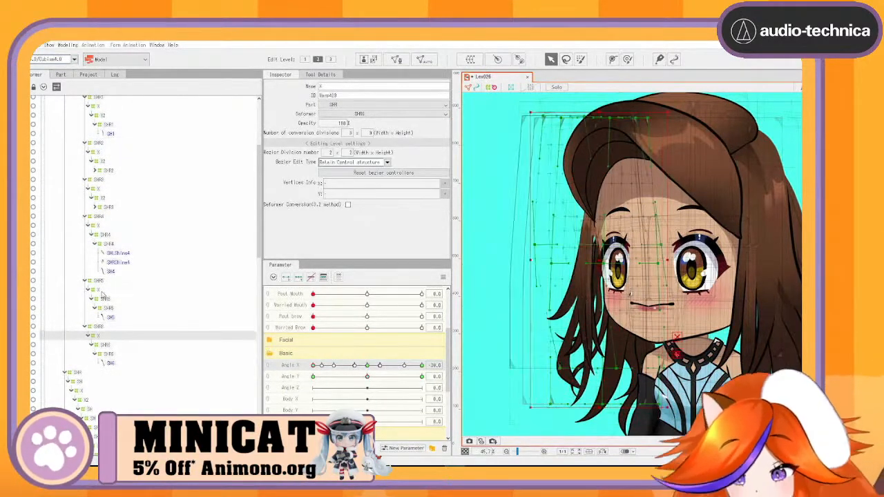
drag(530, 259, 525, 262)
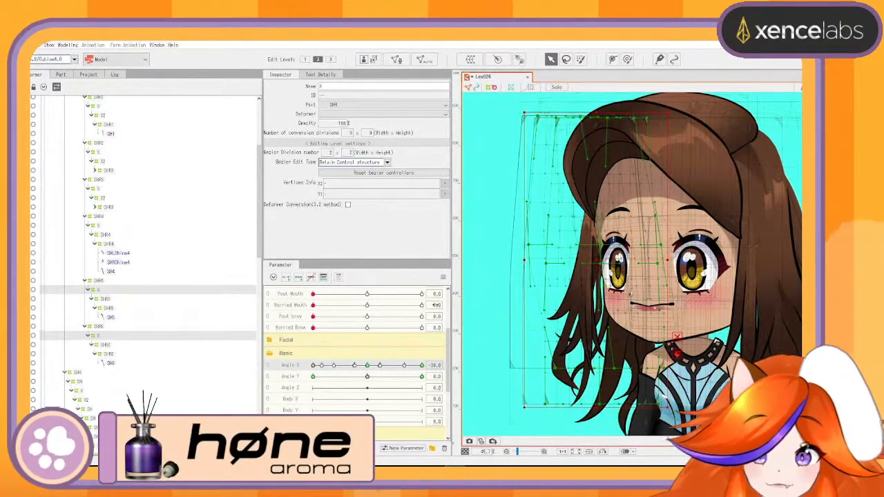
drag(367, 378, 403, 379)
click(368, 376)
drag(316, 365, 303, 404)
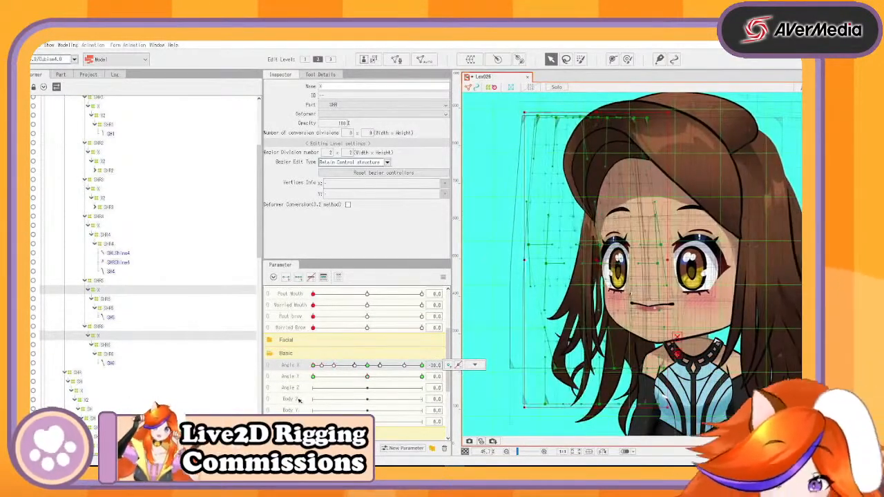
Create a warp deformer named Shine as parent of the SHLShine4 mesh and paste two copies of it
click(586, 222)
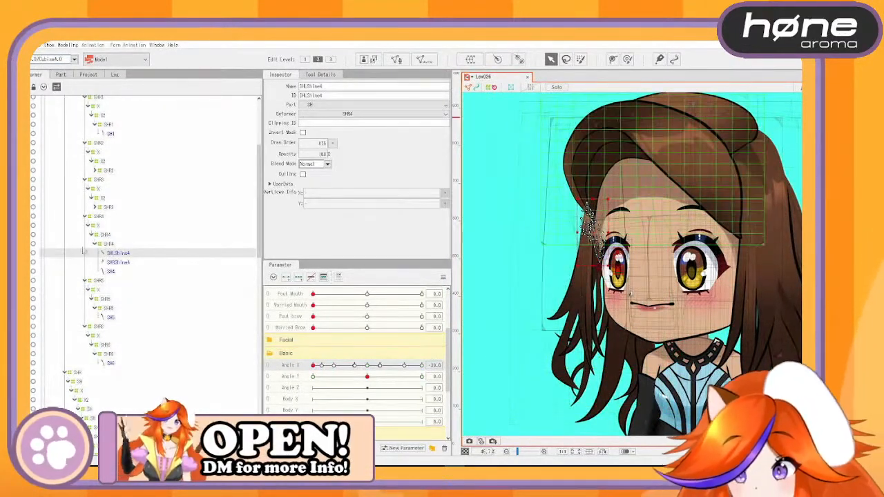
click(470, 60)
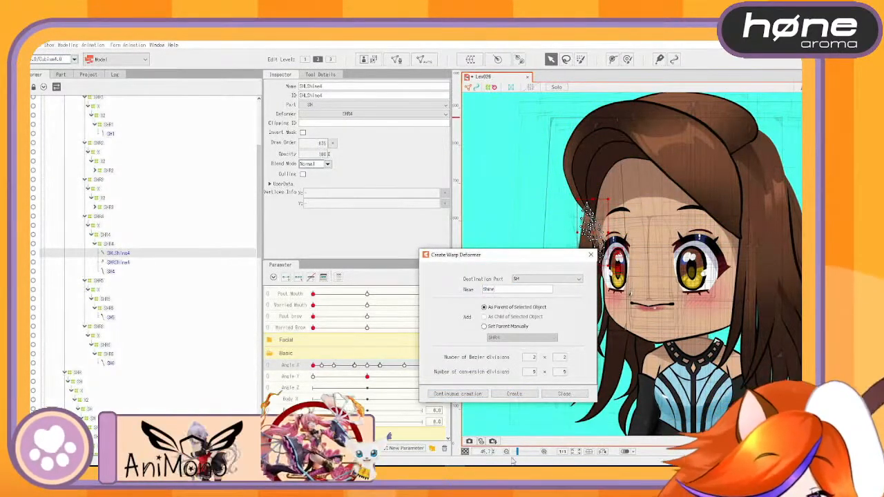
click(467, 396)
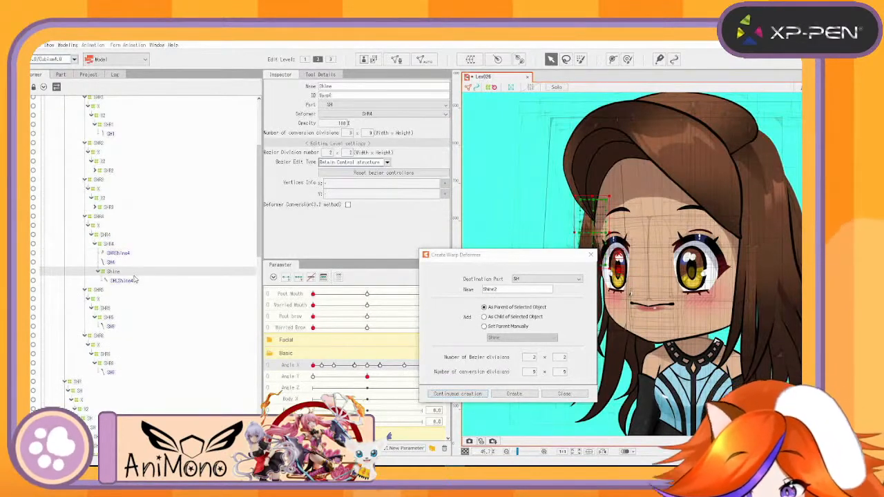
key(ctrl+v)
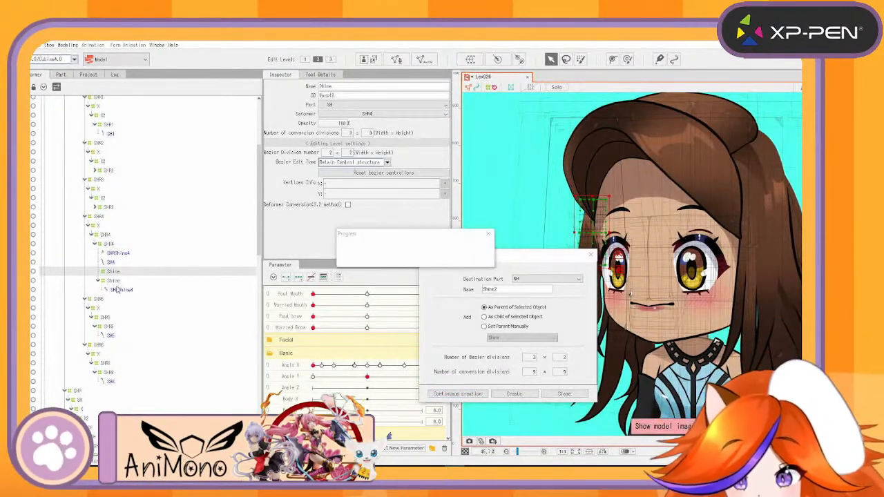
click(120, 293)
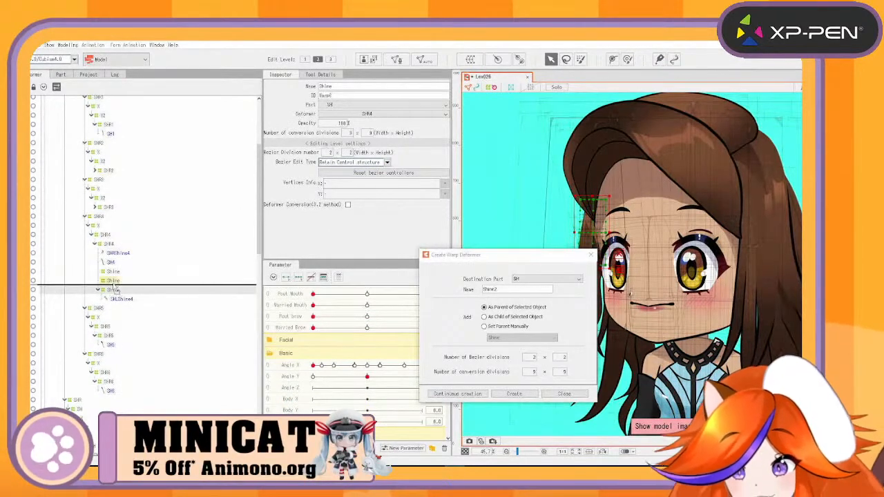
Nest the Shine deformers inside one another above SHLShine4, rename the middle one X, and finish creating deformers
drag(114, 290, 120, 285)
drag(343, 87, 210, 84)
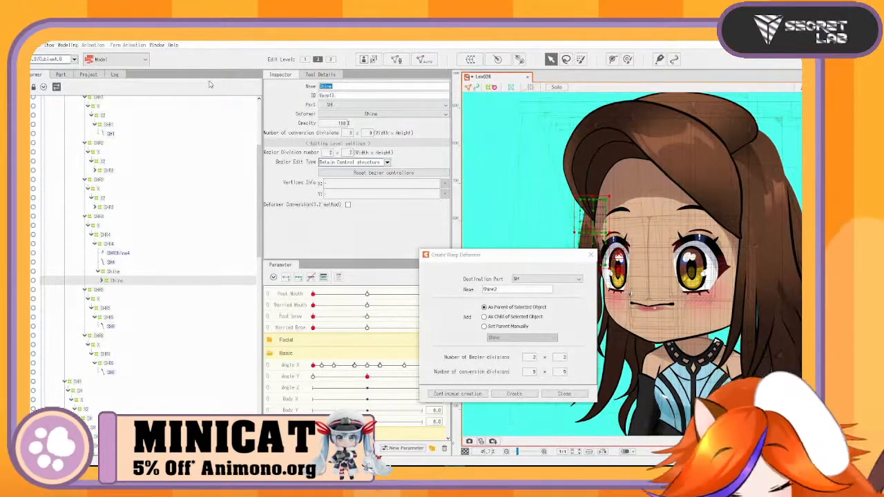
key(Return)
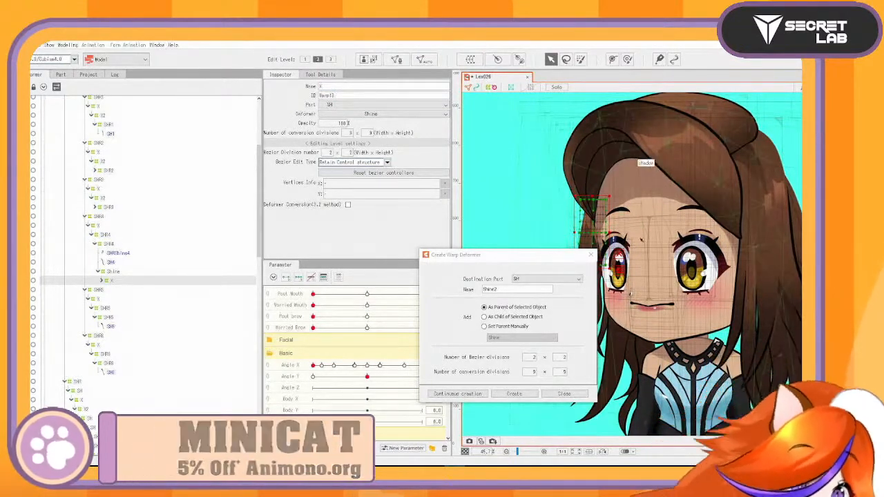
click(595, 256)
click(594, 256)
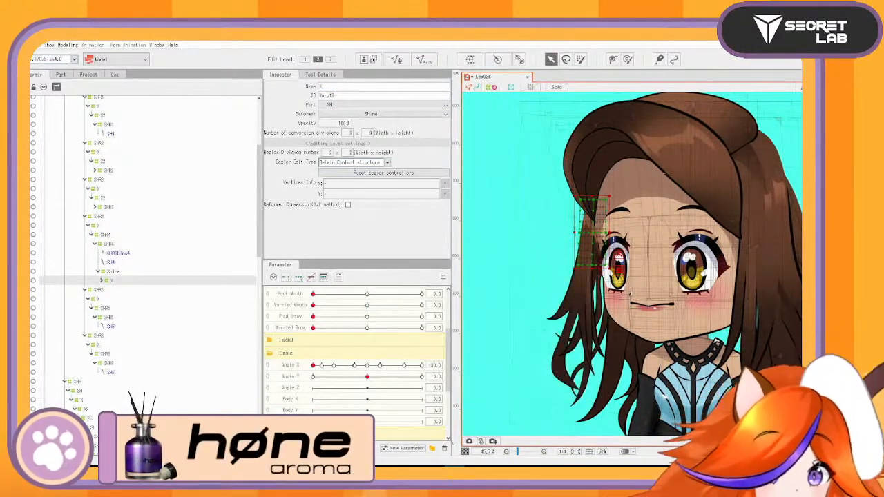
Try to narrow the hair shine's X deformer at Angle X -30, and check the nested Shine deformers
scroll(628, 246, up, 3)
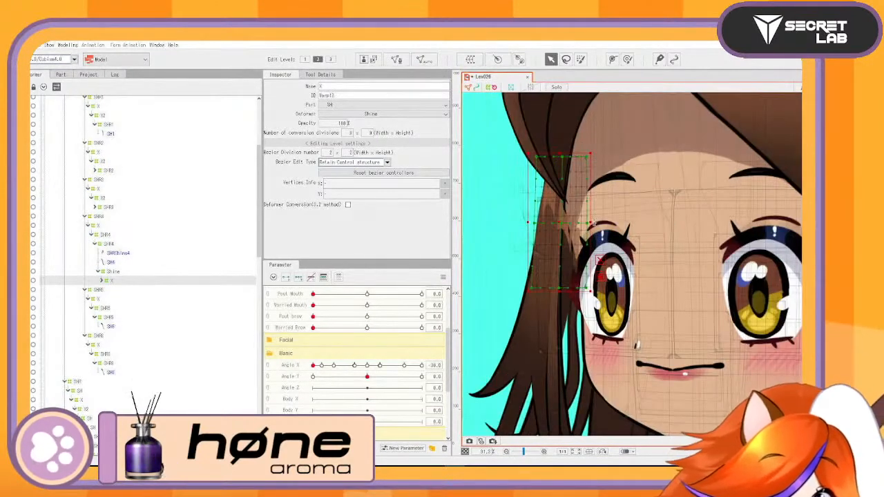
drag(593, 223, 538, 223)
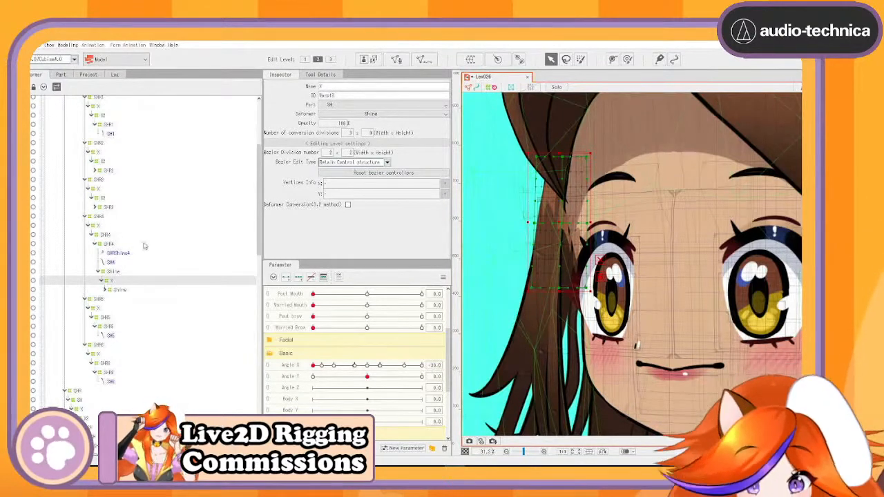
click(127, 261)
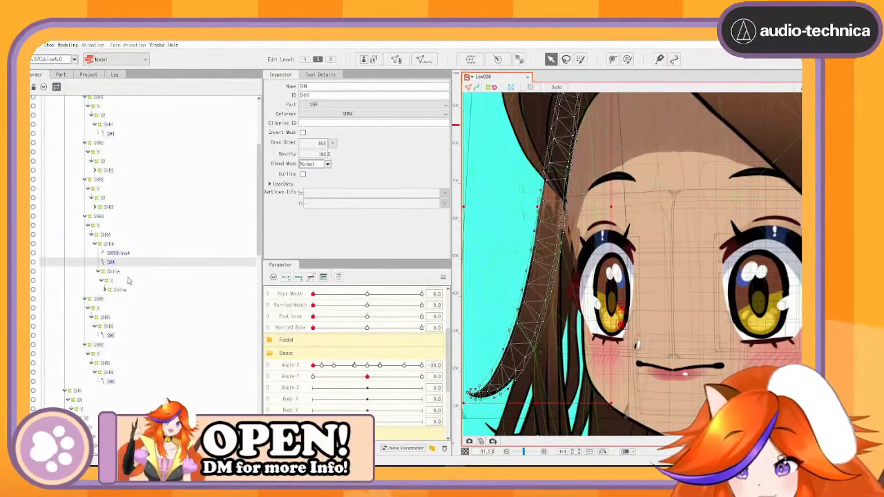
click(127, 279)
click(121, 274)
shift+click(125, 292)
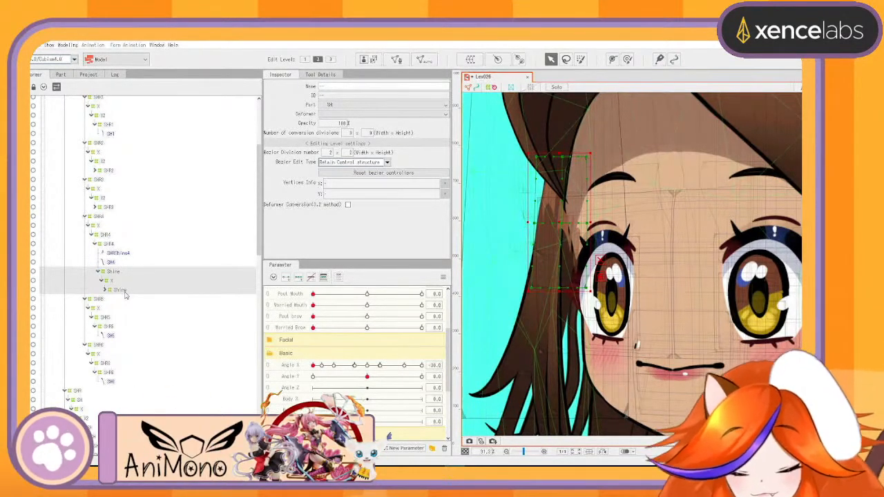
Add Angle X keys at -30, 0 and 30 to the hair shine's X deformer and set Angle X to -30
click(118, 282)
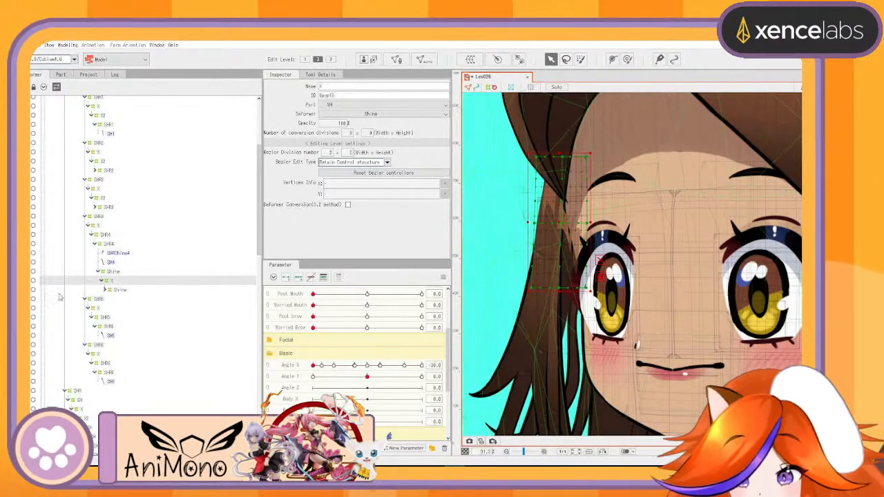
click(299, 362)
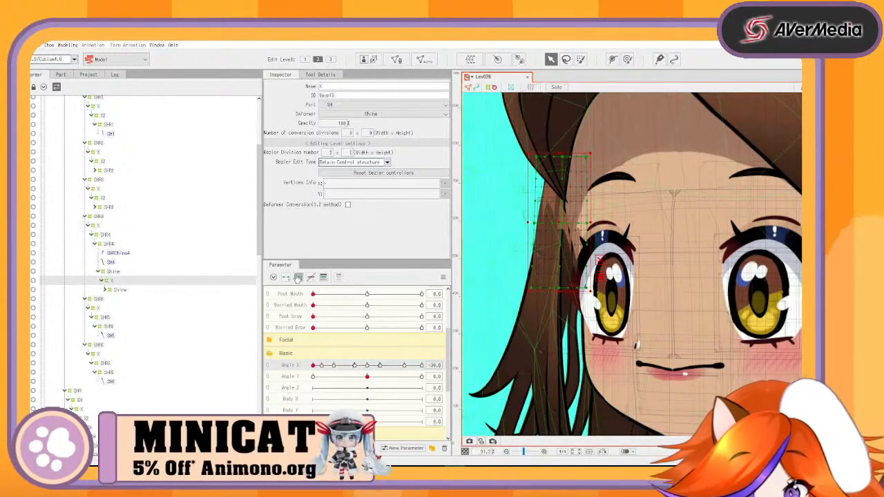
drag(367, 368, 295, 370)
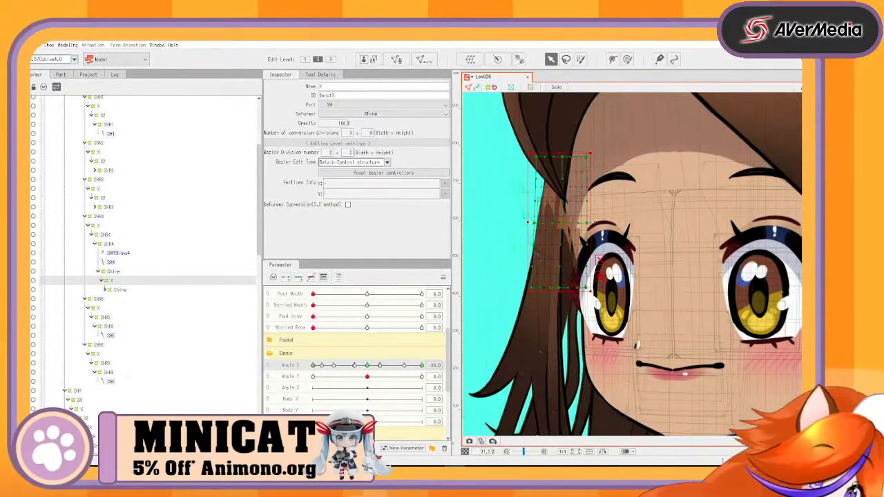
Narrow the shine's X deformer onto the hair strand at Angle X -30, shift its upper end toward the face, and preview along Angle X
drag(591, 222, 557, 223)
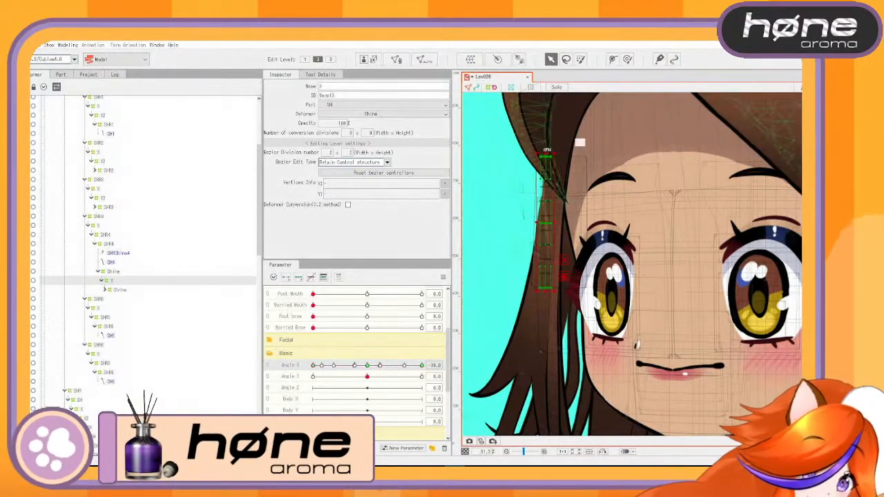
scroll(546, 150, up, 4)
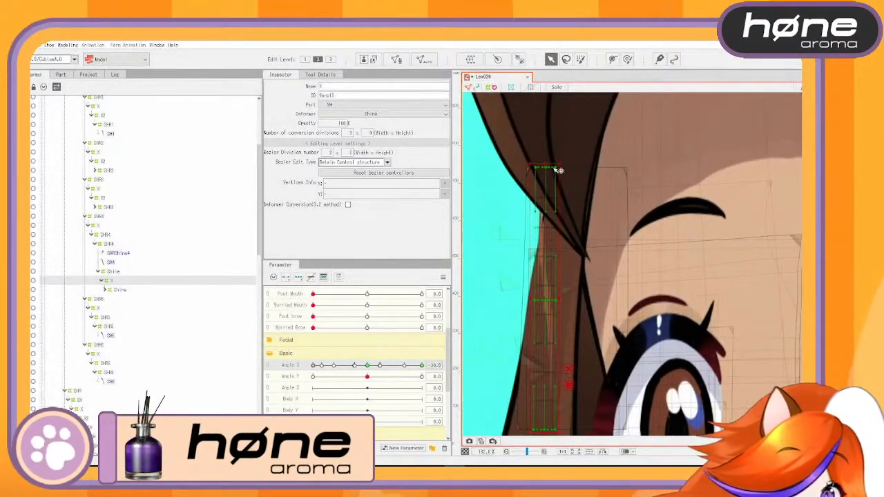
drag(558, 170, 543, 170)
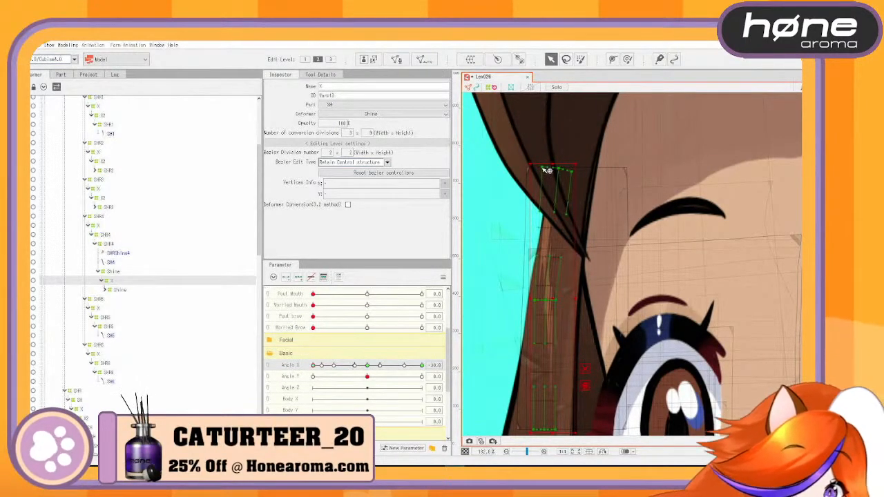
scroll(614, 235, down, 4)
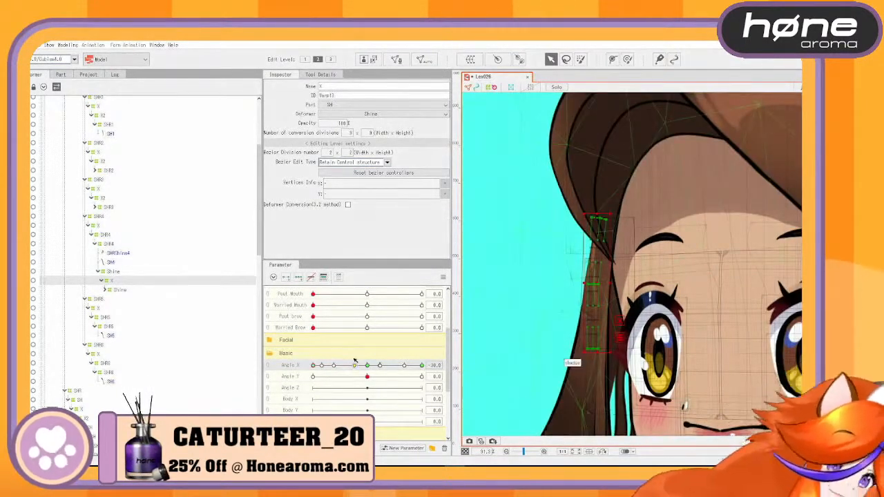
drag(313, 371, 332, 373)
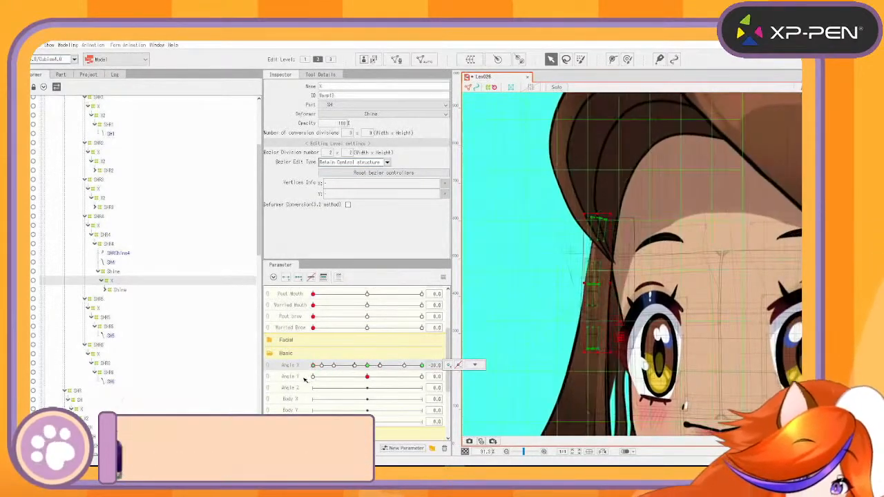
Key the SH4 hair mesh at Angle X about -7 and change its draw order there
click(475, 364)
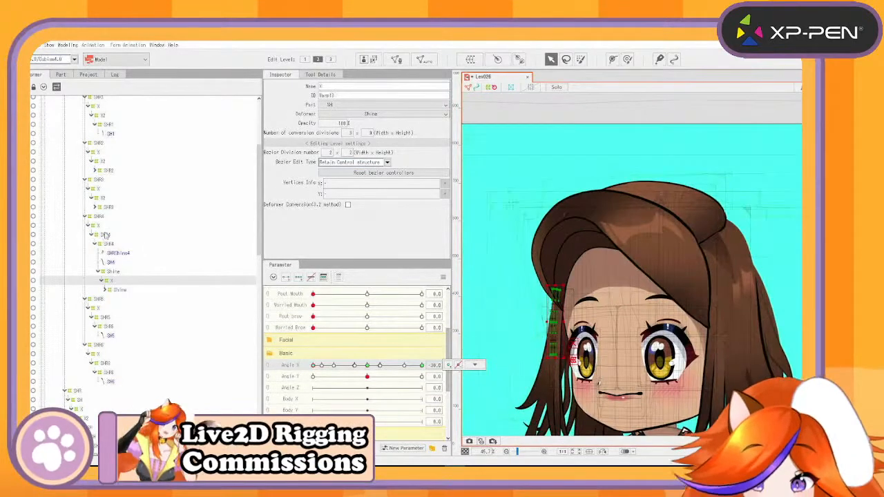
click(98, 225)
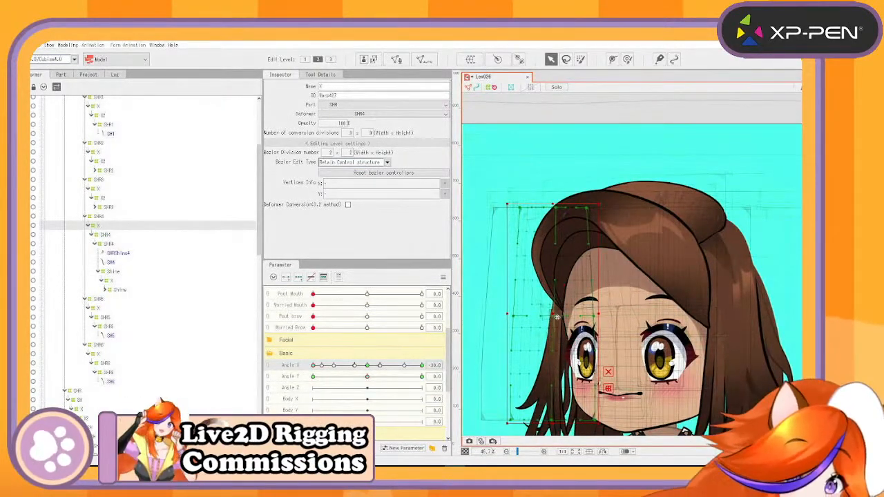
key(shift+Left)
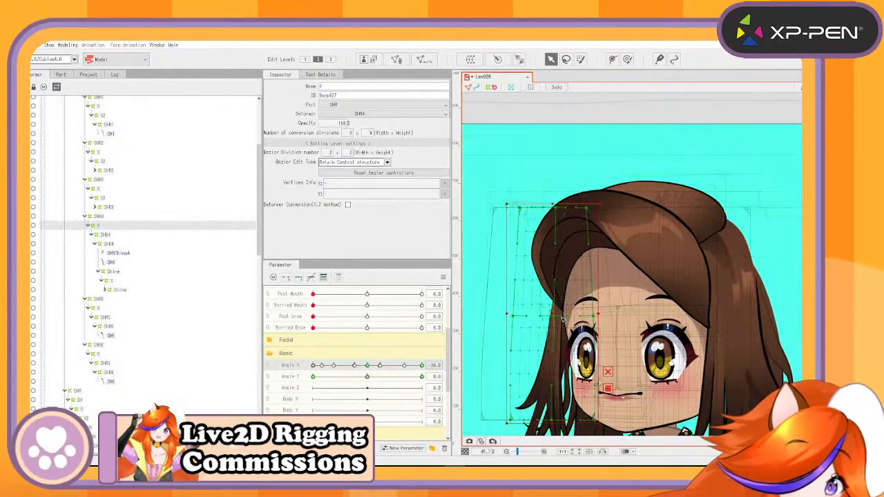
click(106, 236)
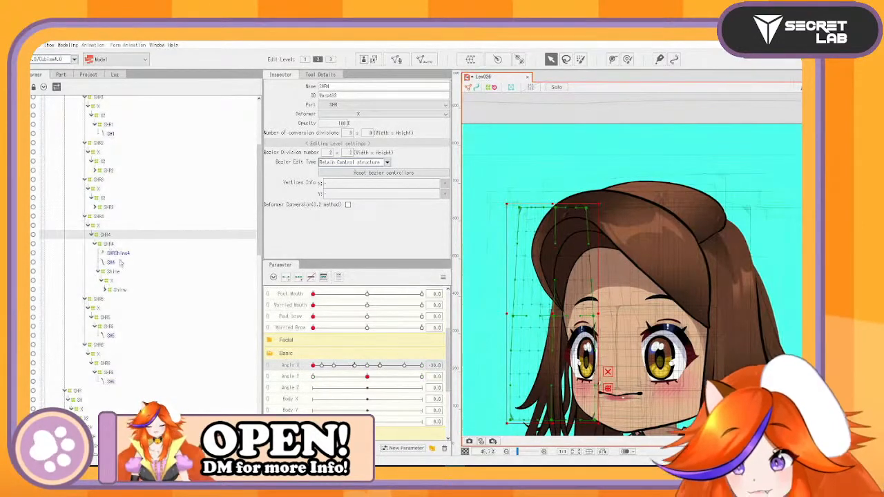
click(119, 263)
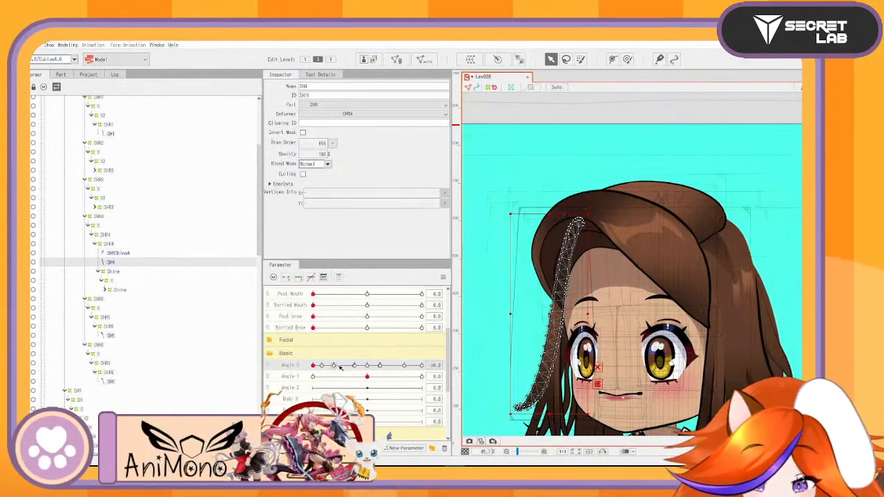
drag(340, 368, 358, 367)
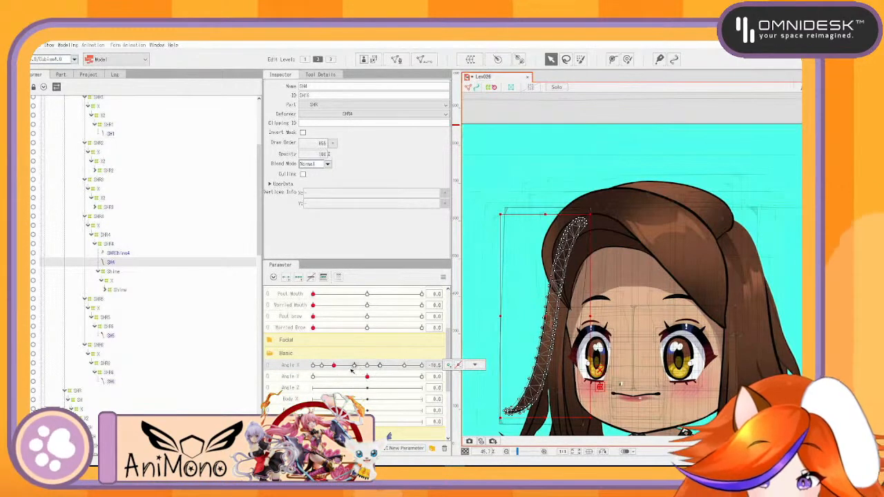
click(356, 367)
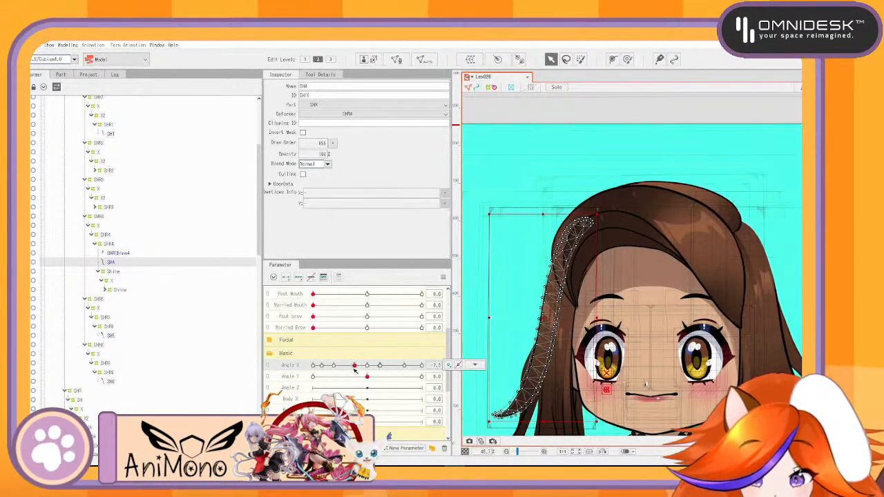
click(450, 365)
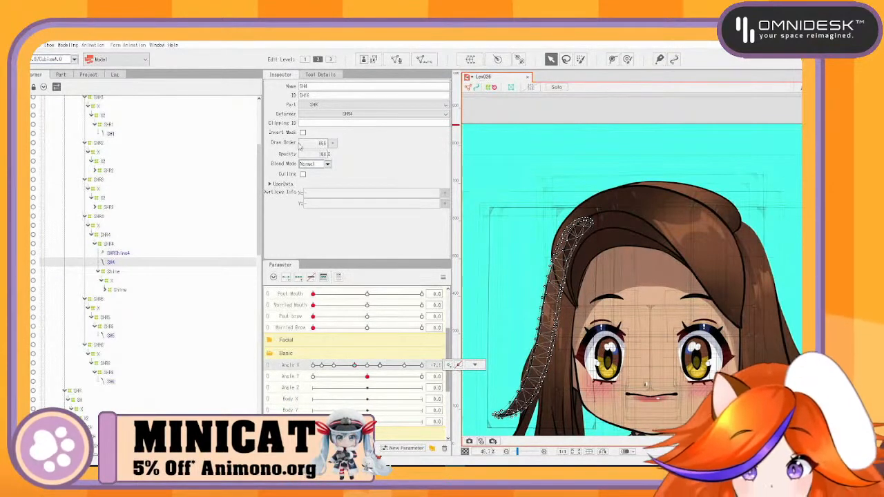
click(308, 144)
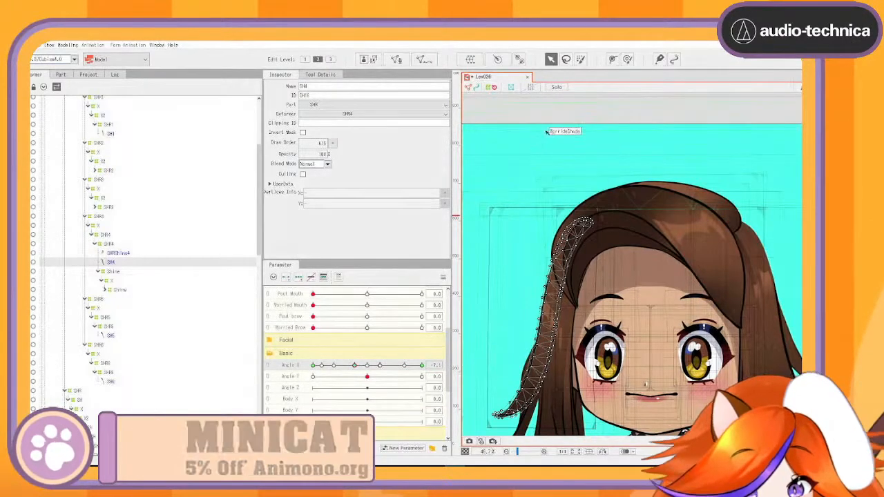
click(527, 115)
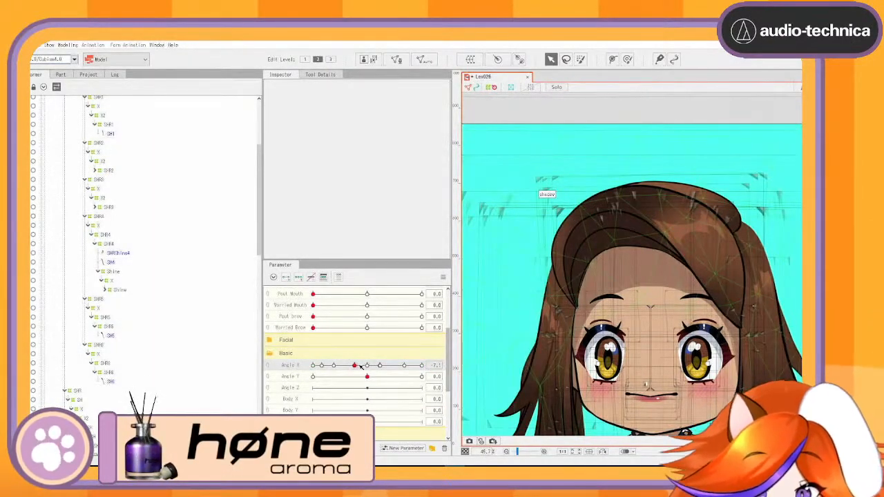
At Angle X about -18, narrow the upper ends of the X2 deformers of the SHR3, SHR2 and SHR1 strands
drag(360, 367, 334, 393)
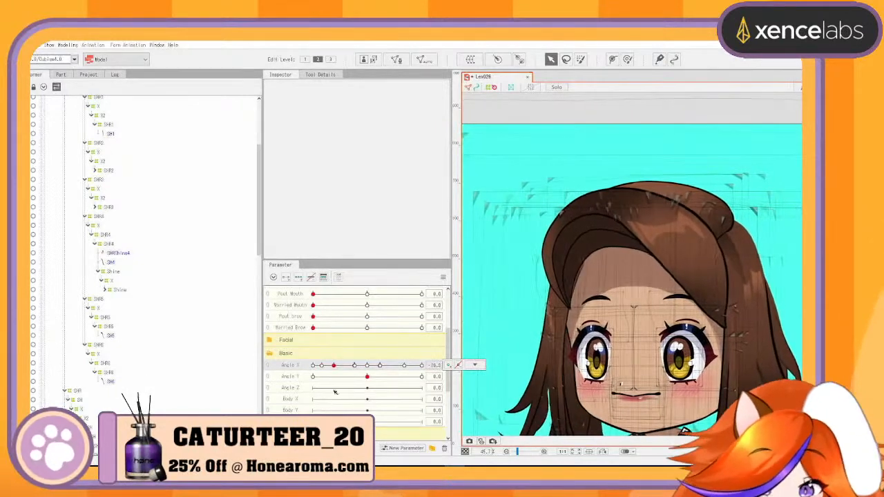
click(335, 369)
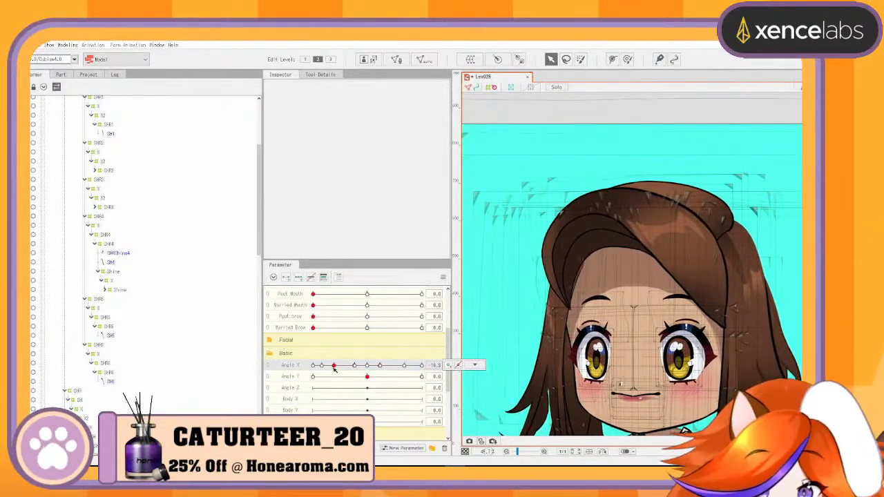
click(585, 258)
click(101, 197)
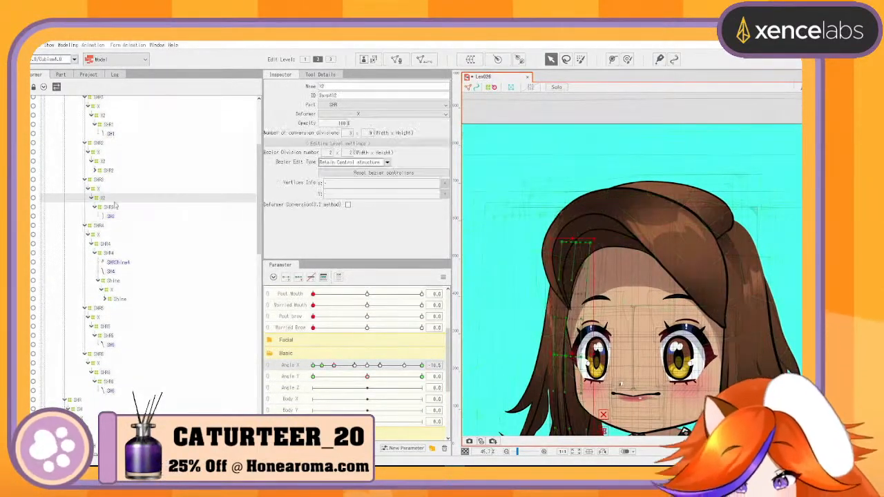
scroll(532, 335, up, 2)
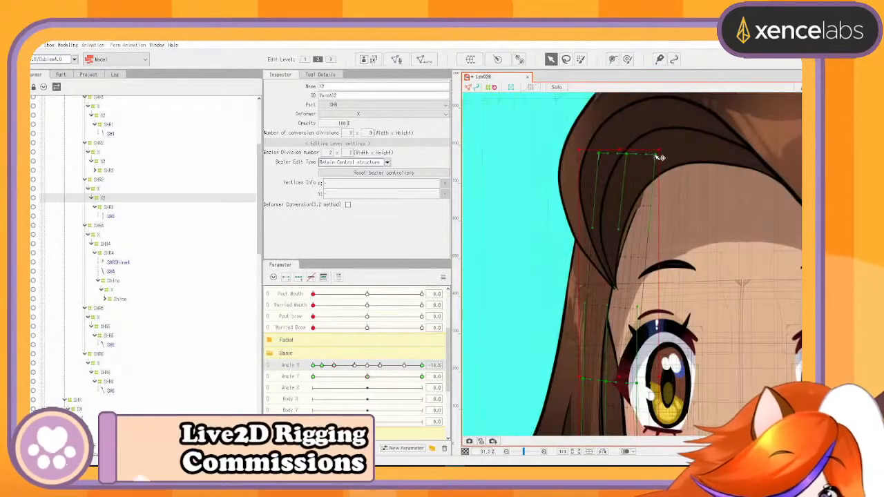
drag(627, 155, 624, 155)
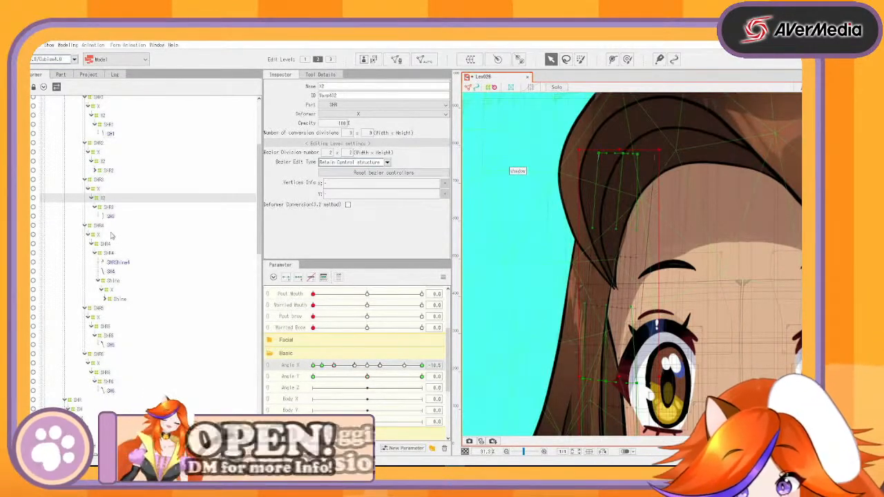
click(104, 161)
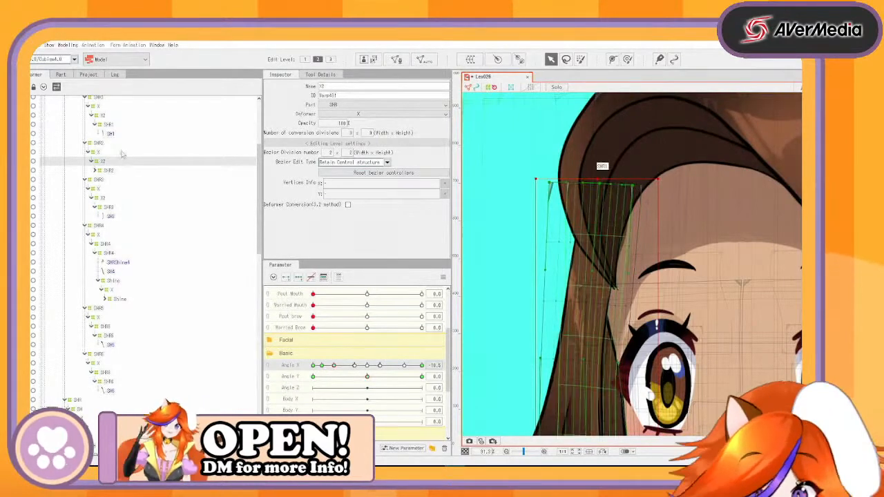
click(652, 181)
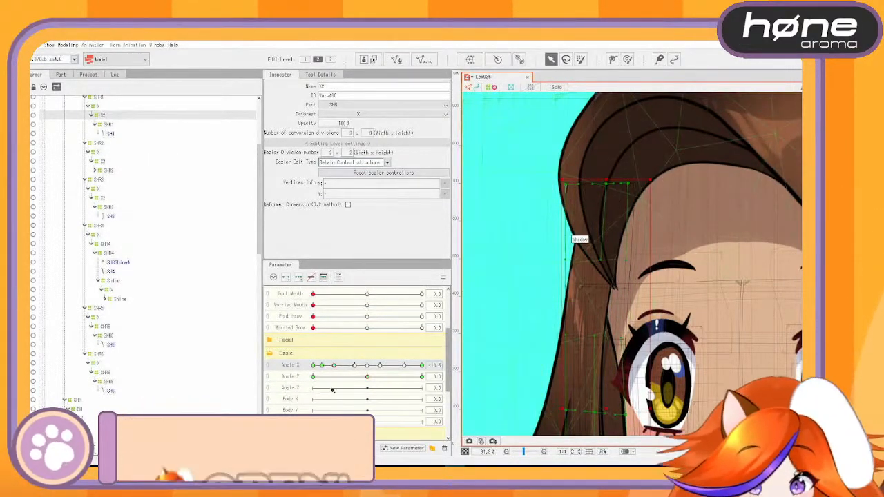
Compare the X2 deformers of SHR1, SHR2 and SHR3 together at Angle X 0 and -7
drag(338, 365, 368, 369)
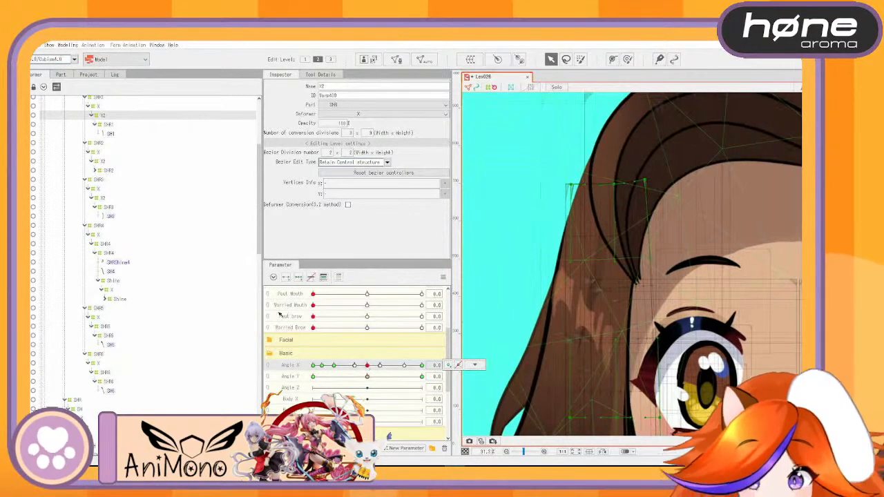
ctrl+click(104, 199)
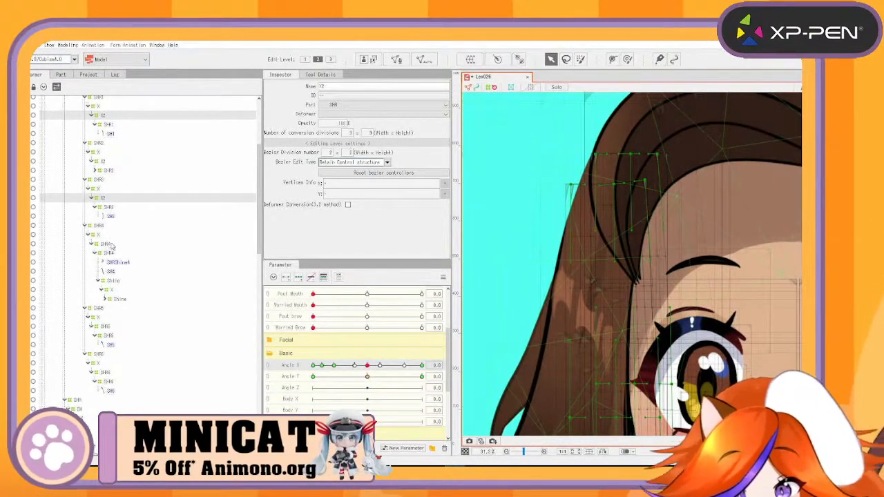
scroll(93, 136, up, 1)
ctrl+click(107, 197)
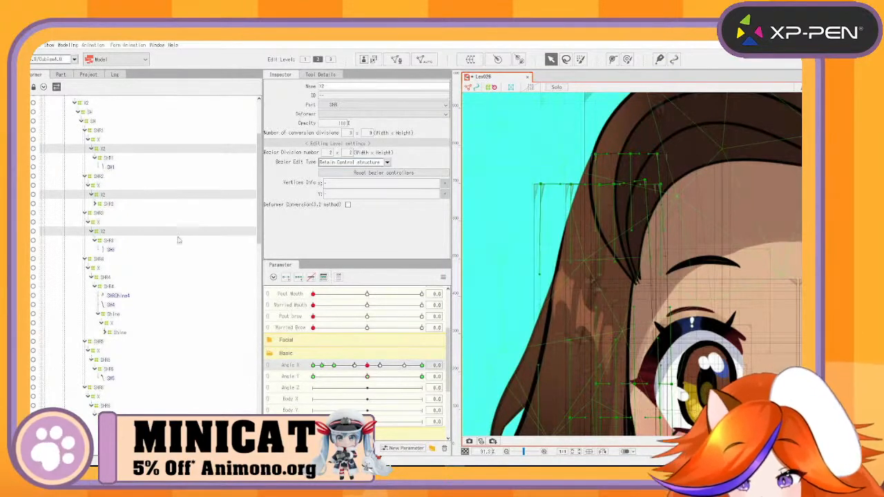
mouse_move(367, 366)
mouse_down()
mouse_move(347, 366)
mouse_move(360, 366)
mouse_up()
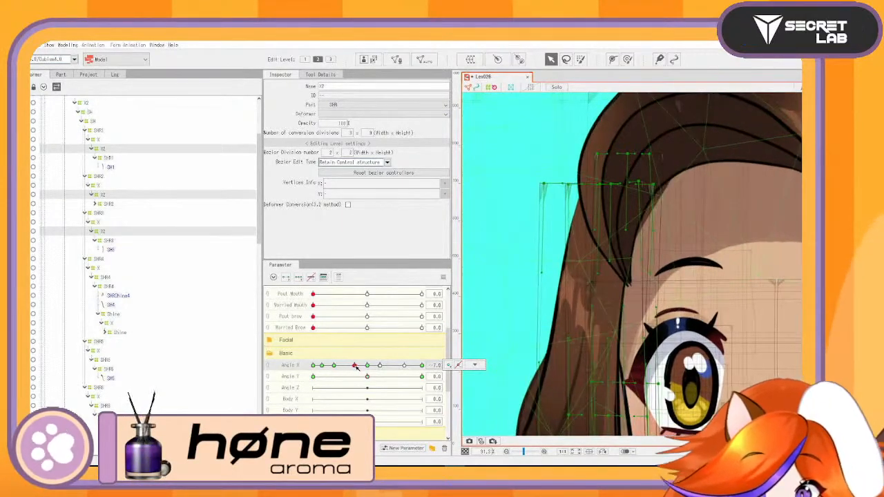
click(662, 192)
Check the SHR5 strand's X deformer against the hairline at Angle X 0 and -7
click(101, 351)
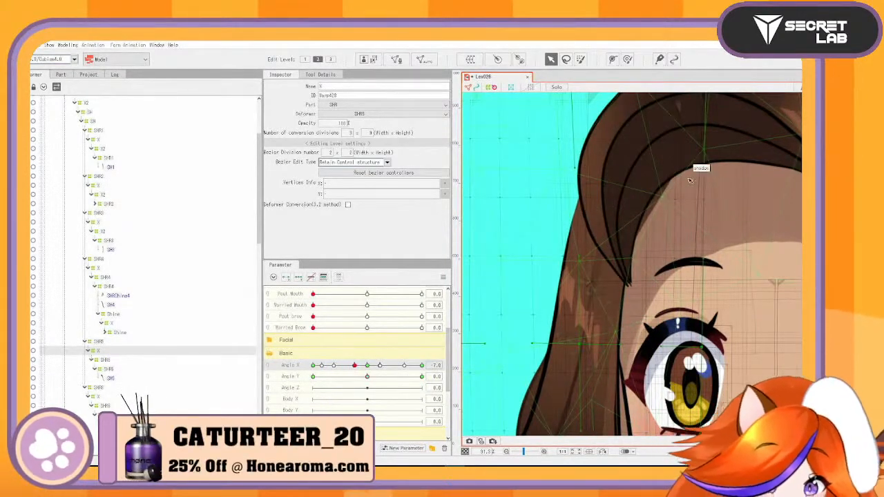
click(369, 367)
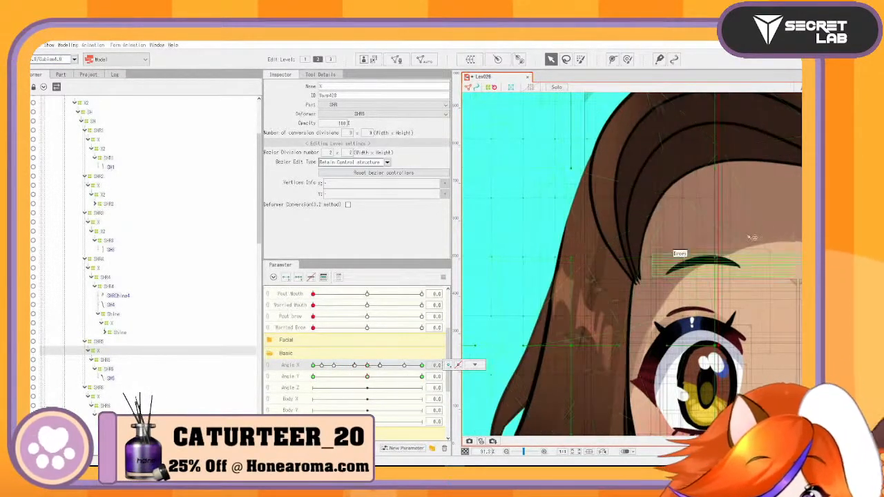
drag(627, 266, 658, 389)
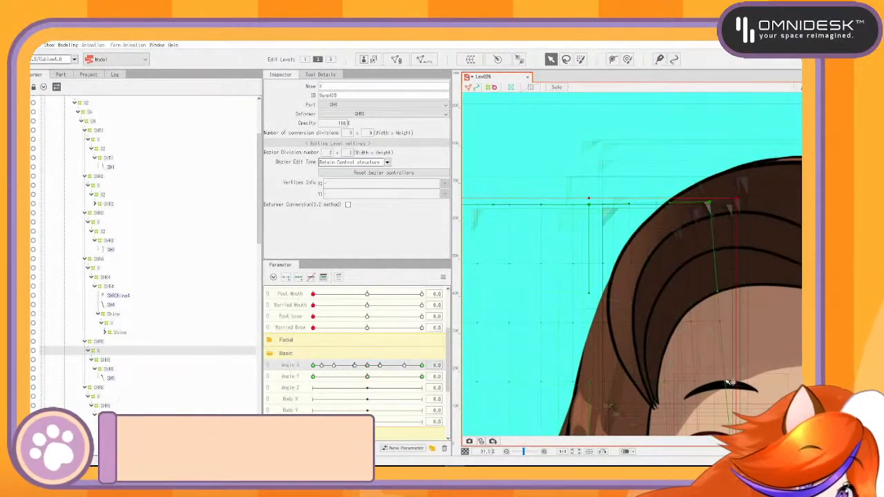
drag(683, 372, 649, 278)
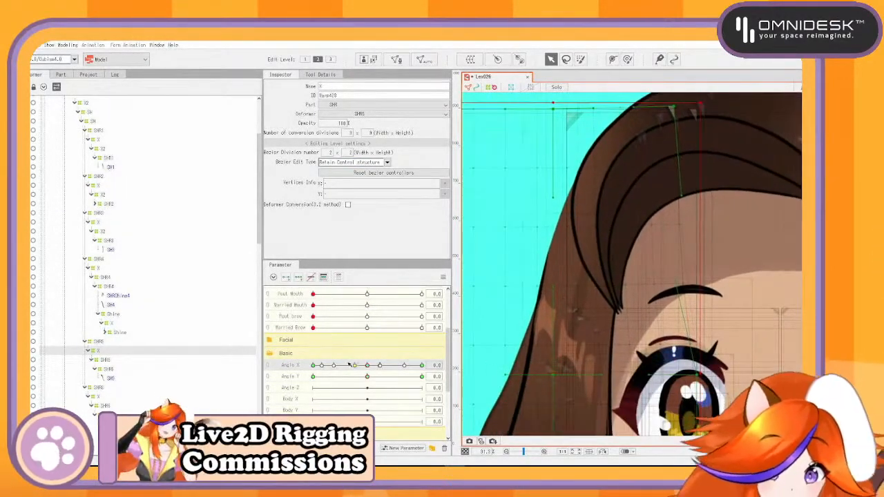
drag(368, 369, 353, 366)
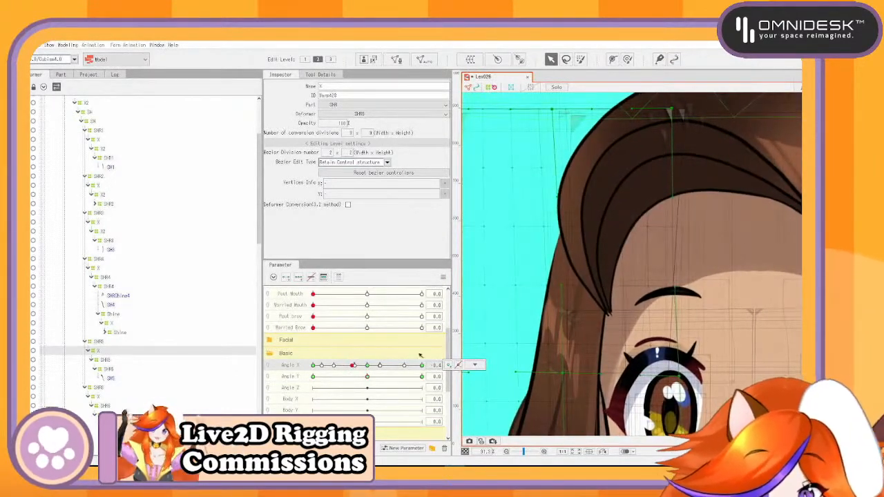
click(356, 367)
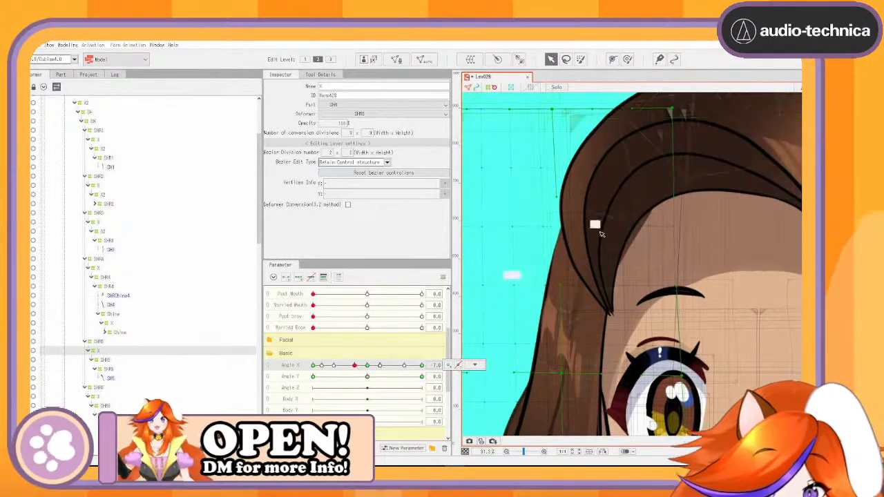
click(636, 242)
Check the SHR6 strand's X deformer at Angle X 0 and preview the turn to Angle X -30
click(124, 394)
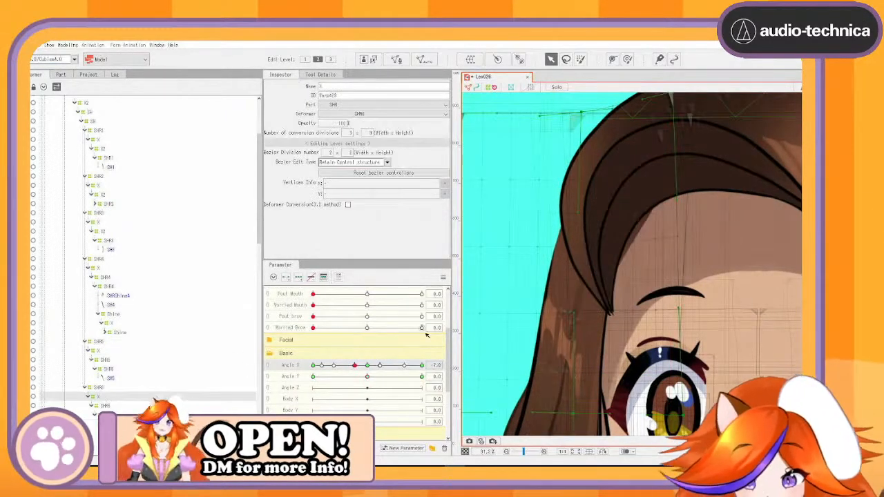
click(369, 366)
scroll(681, 153, down, 3)
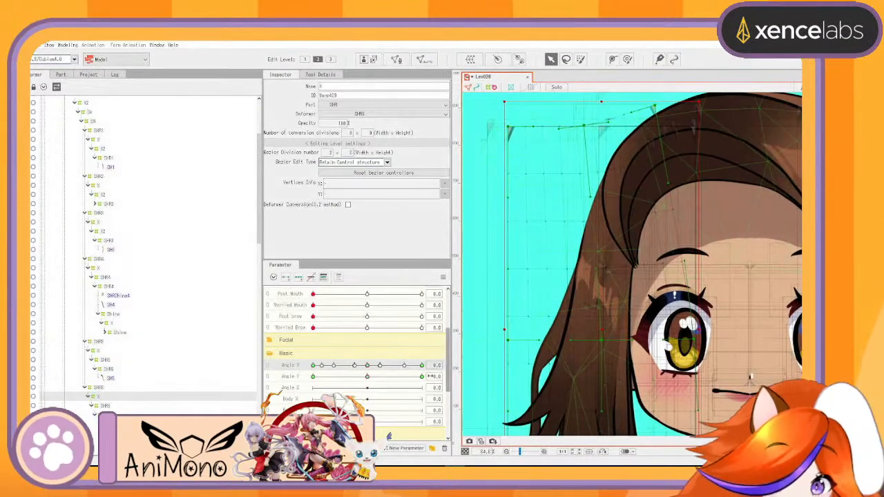
drag(367, 366, 311, 358)
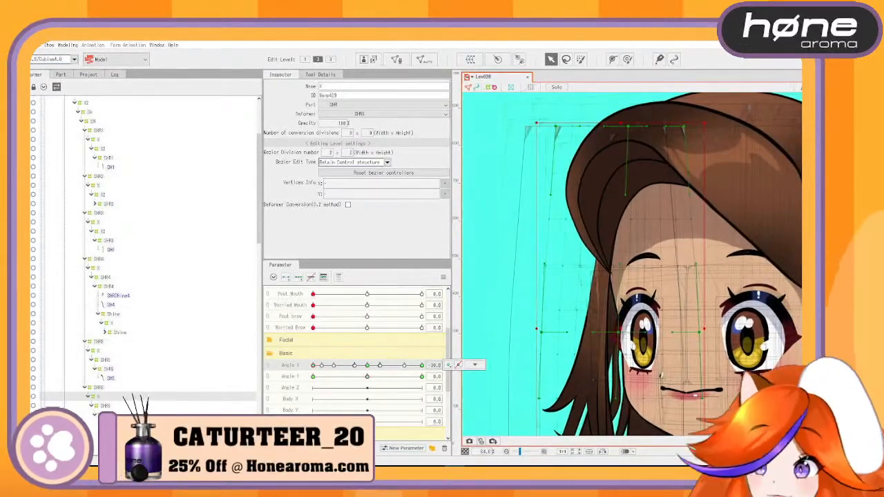
Open the physics settings, preview the hair by making the character's head follow the pointer around, and return to the model
click(77, 45)
click(135, 208)
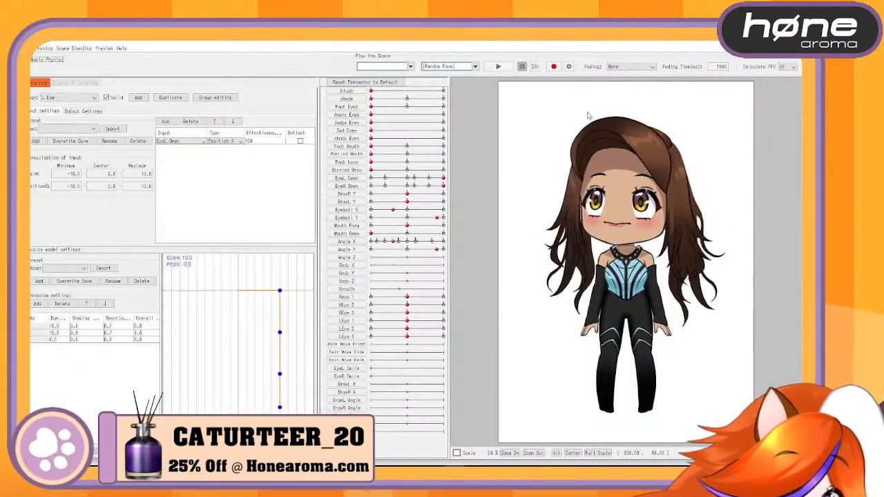
drag(613, 110, 708, 92)
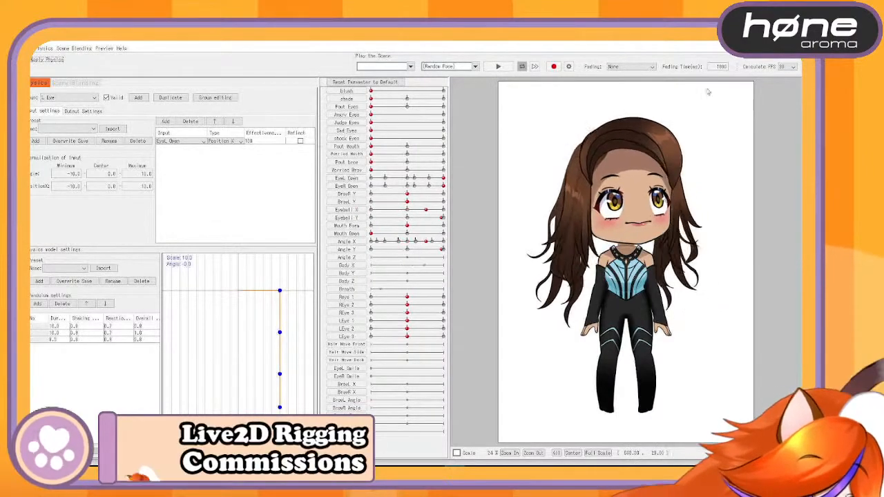
drag(739, 387, 577, 418)
drag(581, 452, 629, 461)
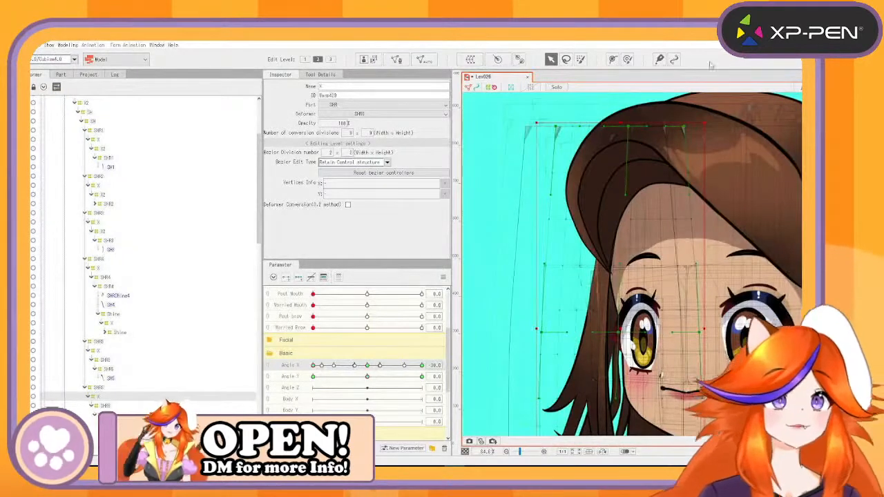
Reset the parameters to their defaults and check the SHR1 strand's X2 deformer at Angle X 30 and Angle Y 30
click(444, 280)
click(479, 278)
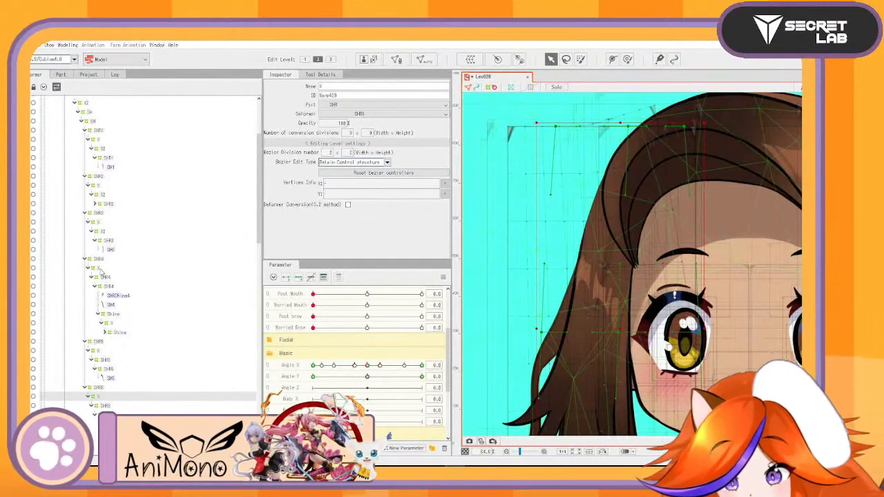
click(98, 147)
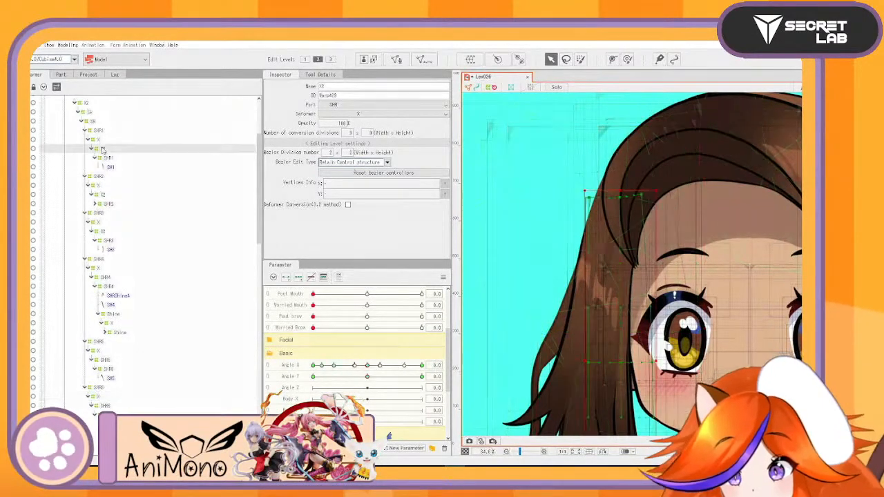
drag(392, 369, 474, 366)
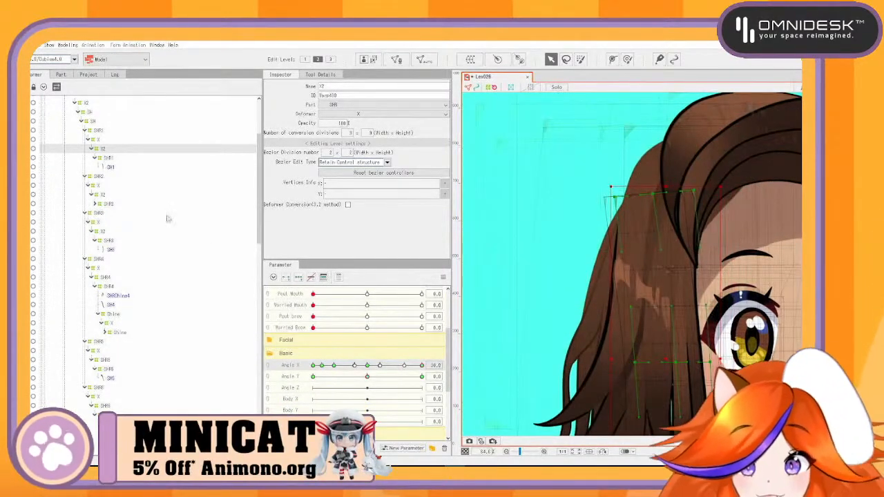
drag(385, 376, 460, 376)
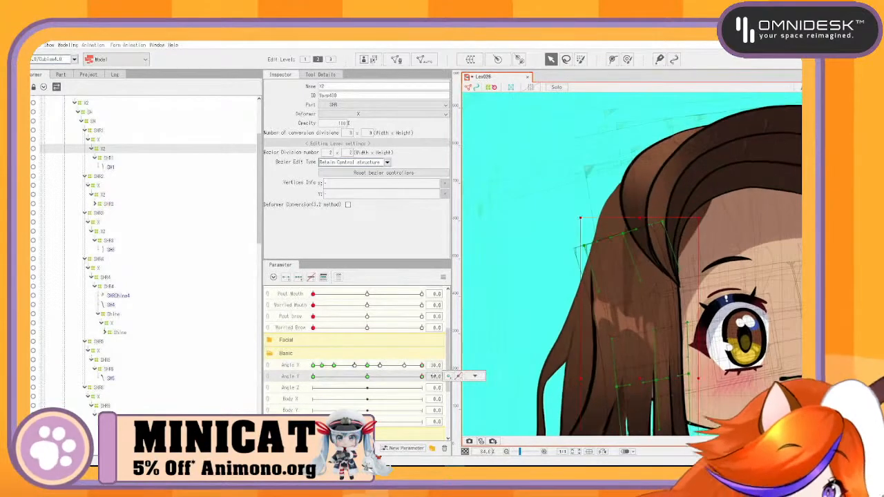
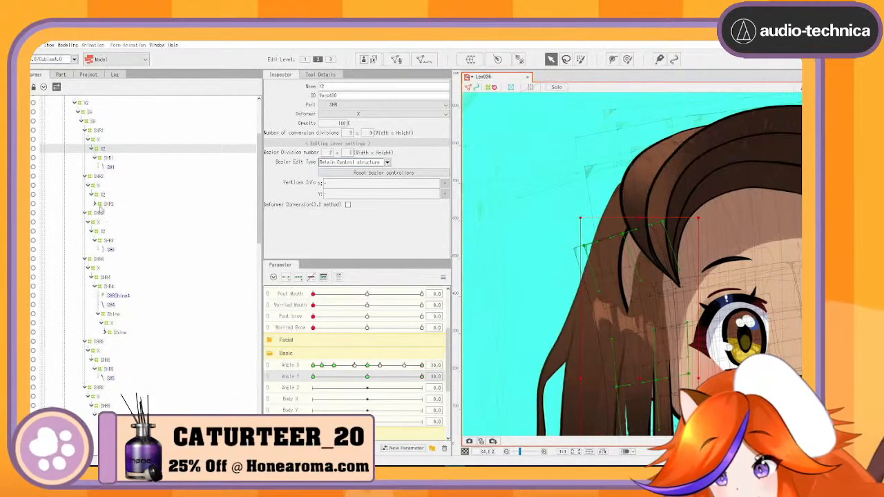
Expand SHR2, reselect SHR1's X2 deformer and check it along the Angle X keys from 0 to the negative side at Angle Y 30
click(94, 204)
click(103, 149)
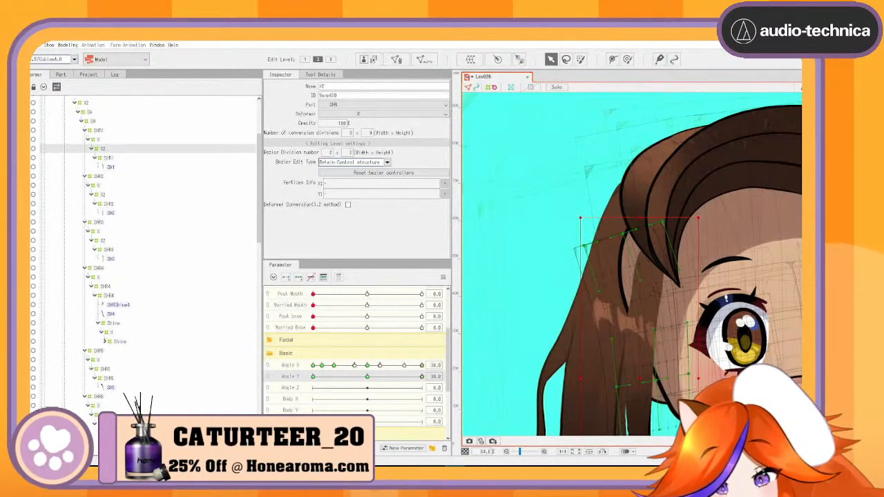
scroll(681, 395, down, 2)
drag(683, 395, 632, 291)
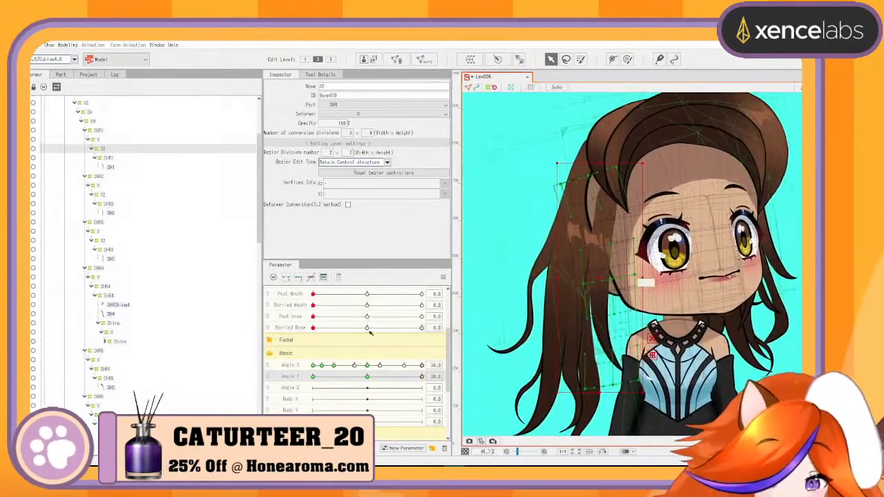
drag(421, 366, 351, 378)
click(367, 366)
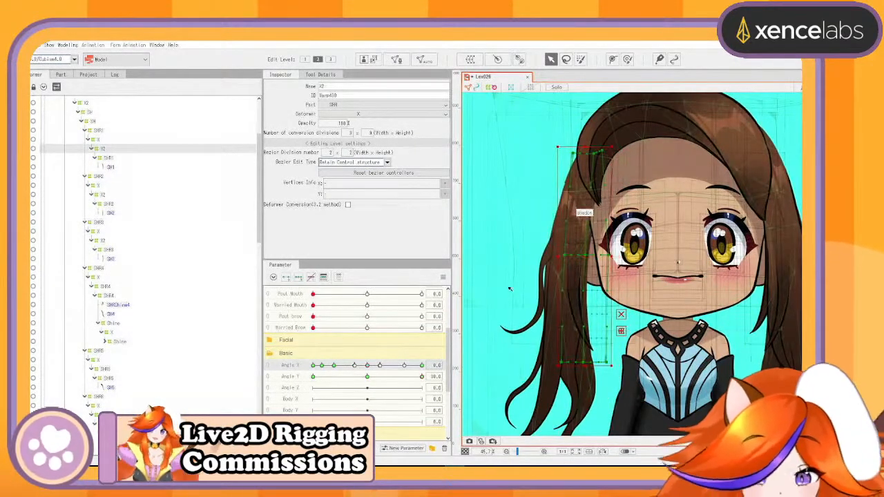
click(335, 366)
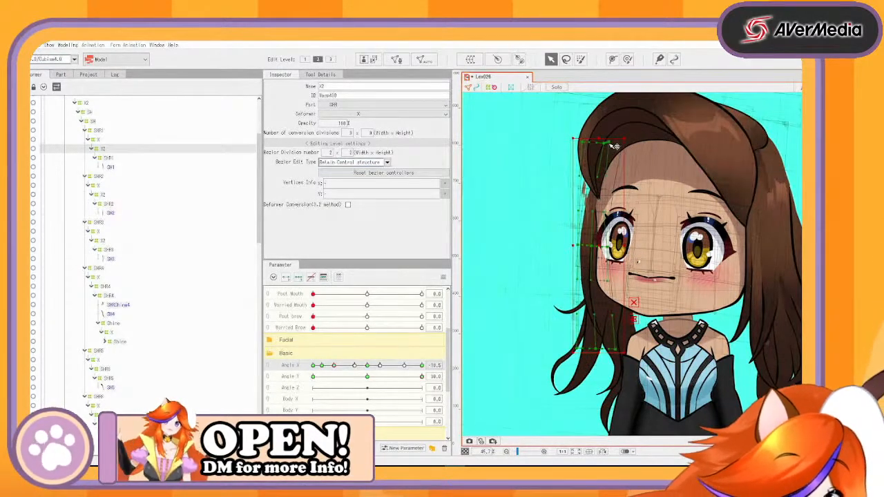
click(324, 368)
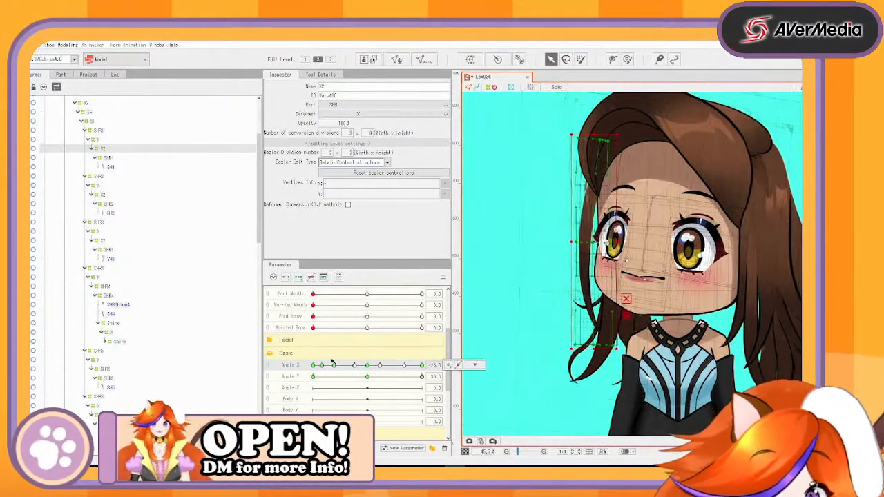
drag(322, 369, 436, 399)
Check SHR1's X2 deformer at Angle Y -30 for Angle X 0, the intermediate negative key and -30
click(424, 376)
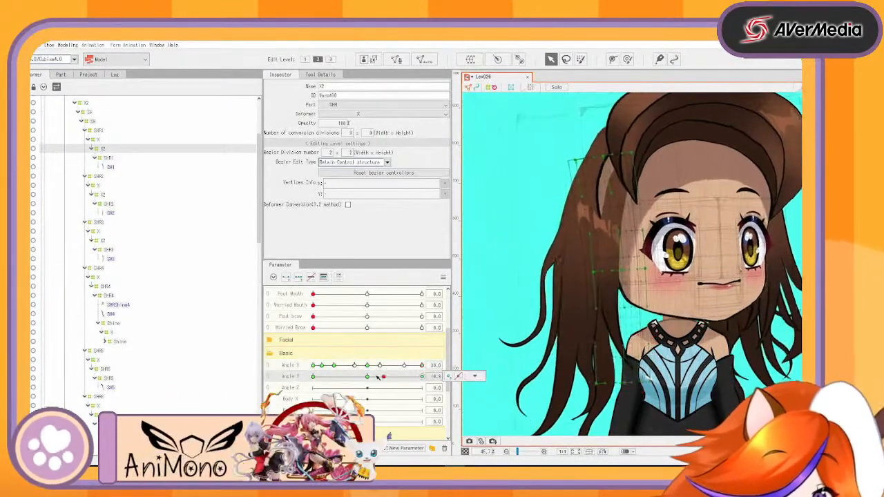
drag(413, 365, 367, 366)
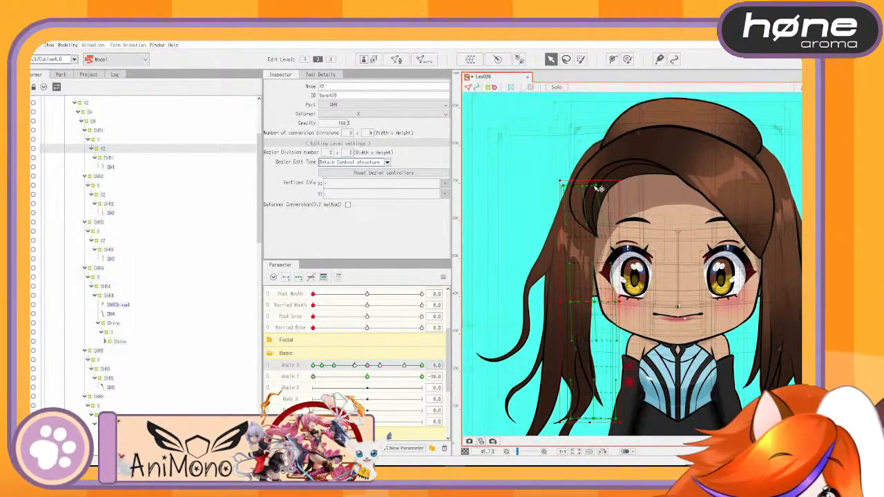
click(336, 368)
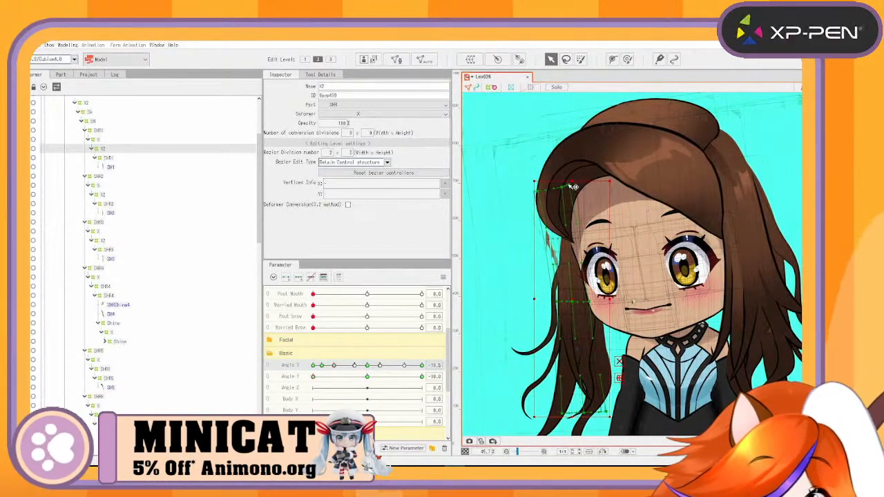
drag(330, 368, 314, 370)
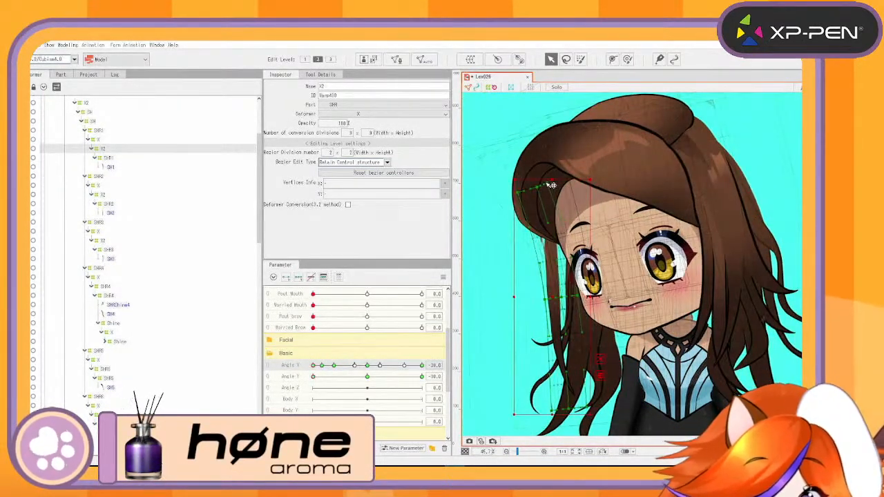
Preview the SHR1 strand by sweeping Angle X between -30 and 30 and moving Angle Y through 0, 30 and -30
click(367, 376)
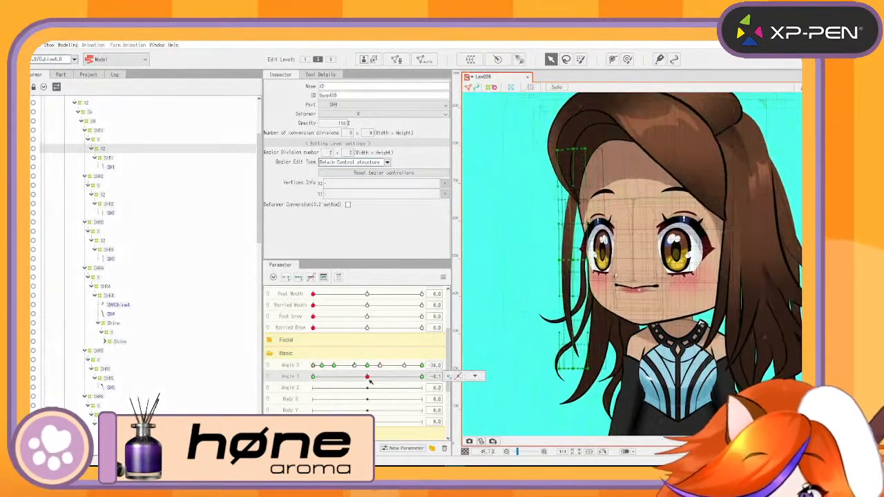
drag(315, 365, 431, 388)
drag(367, 377, 297, 372)
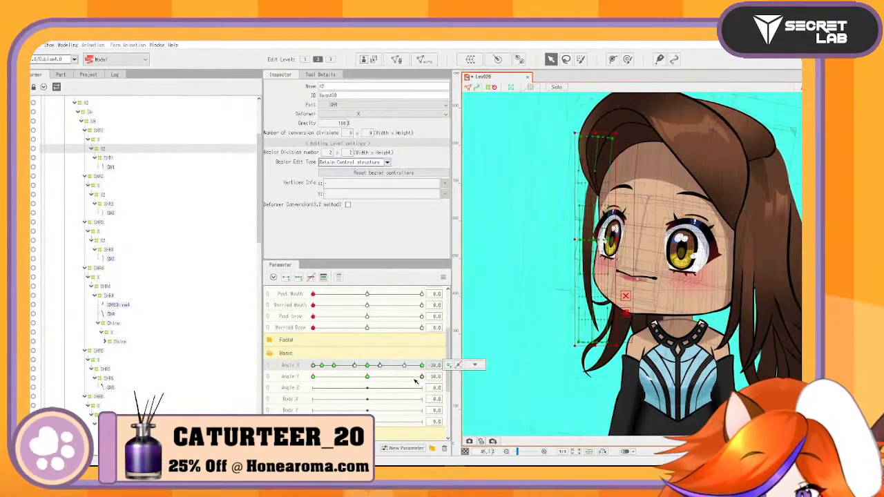
drag(420, 377, 331, 377)
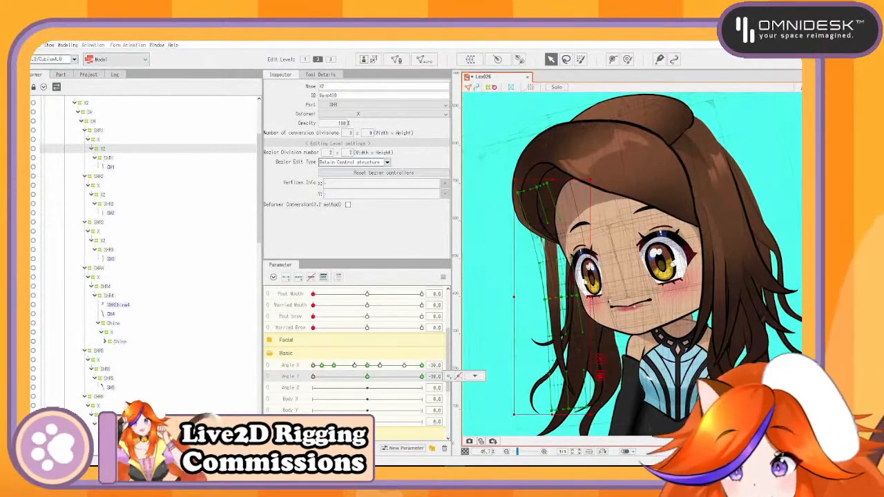
Toggle the SH1 strand's visibility and preview the head at the Angle X and Angle Y extremes, ending at -30 on both
click(33, 167)
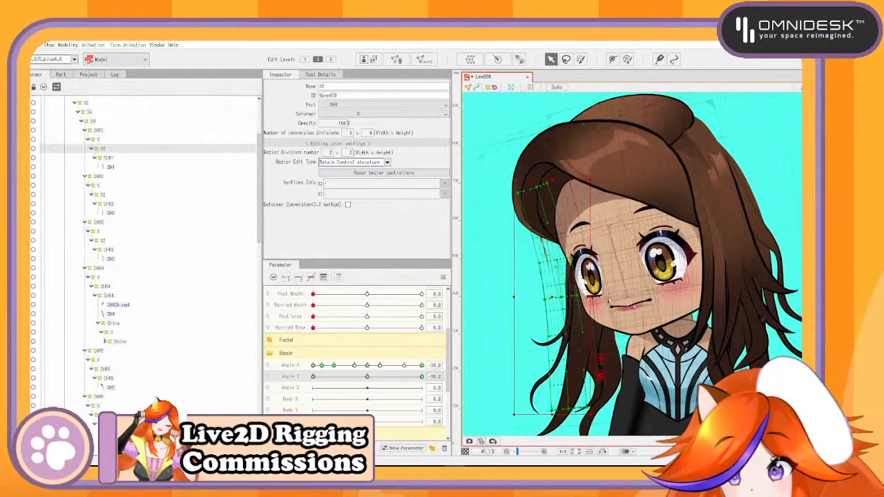
drag(314, 377, 439, 400)
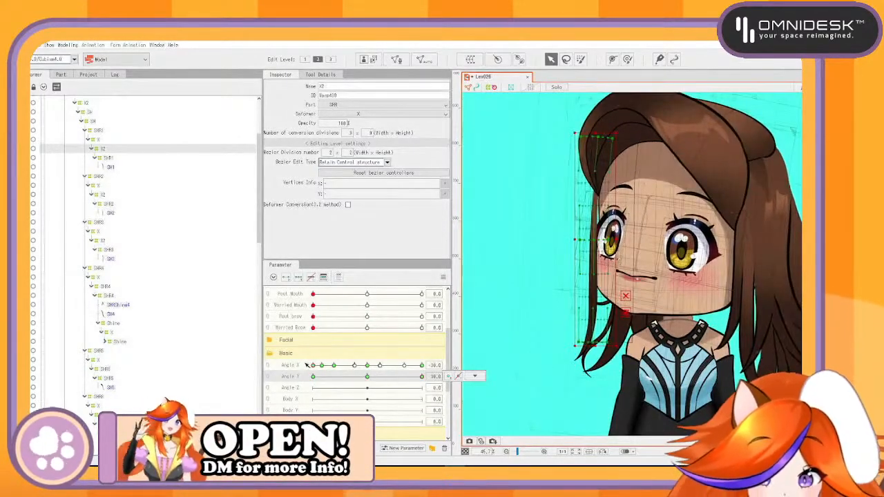
drag(311, 365, 443, 407)
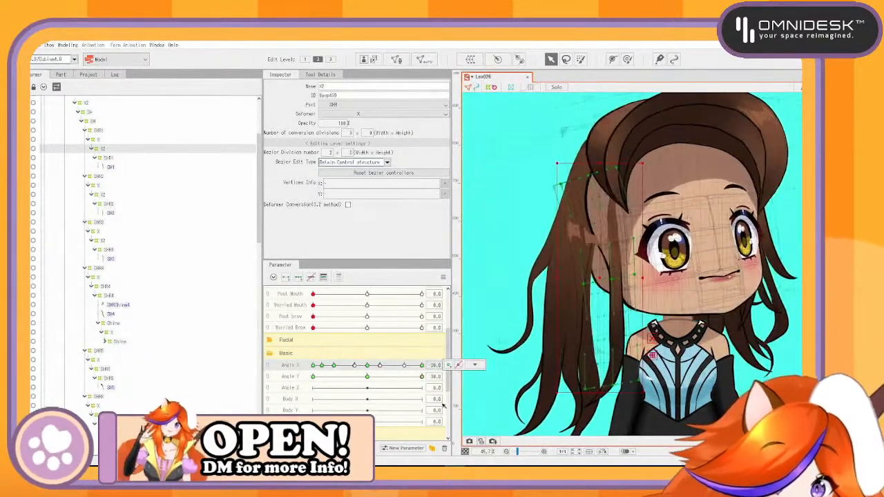
drag(415, 376, 286, 393)
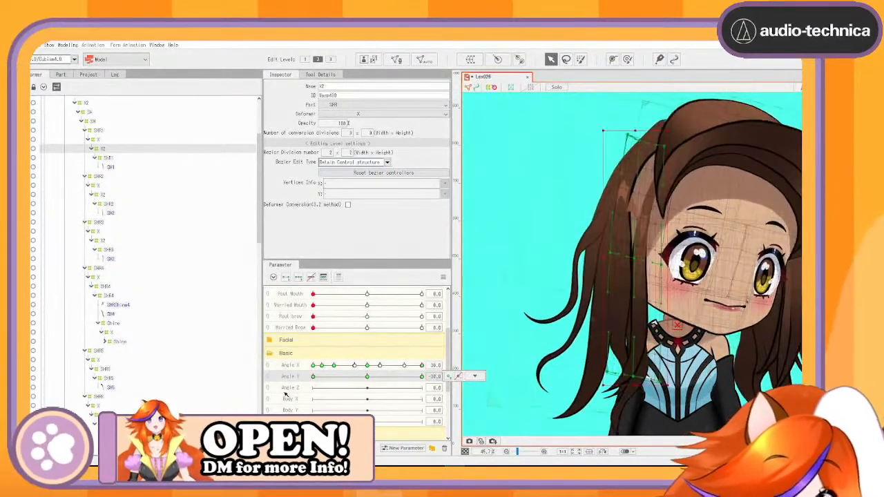
drag(393, 367, 299, 376)
right_click(371, 380)
click(367, 376)
drag(366, 377, 304, 381)
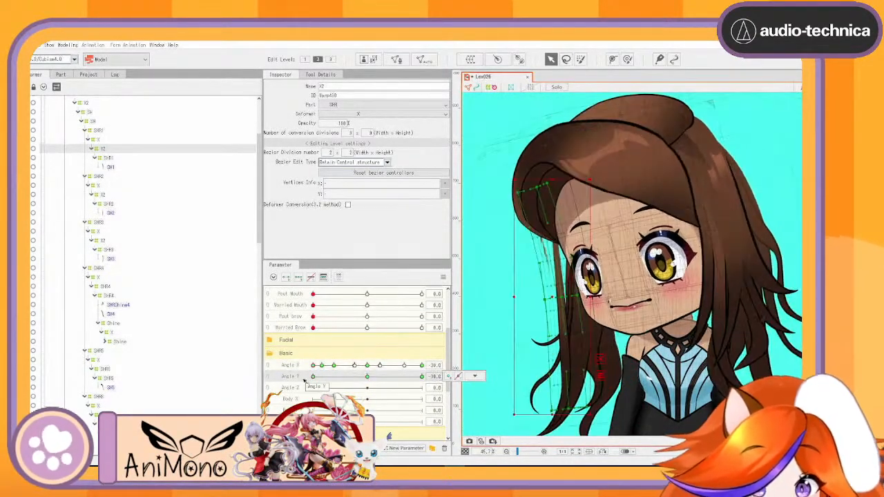
click(334, 366)
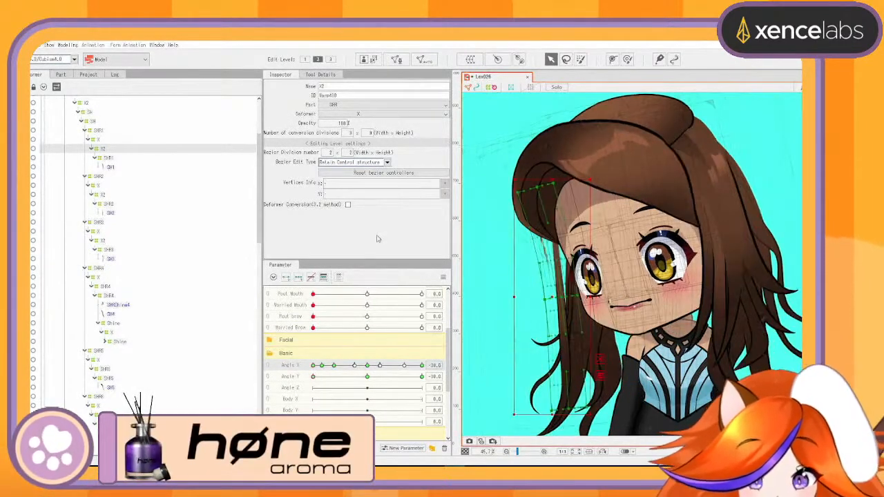
Check the SHR2 strand's X2 deformer along the negative Angle X keys at Angle Y -30 and 0, and return Angle X to 0
click(103, 196)
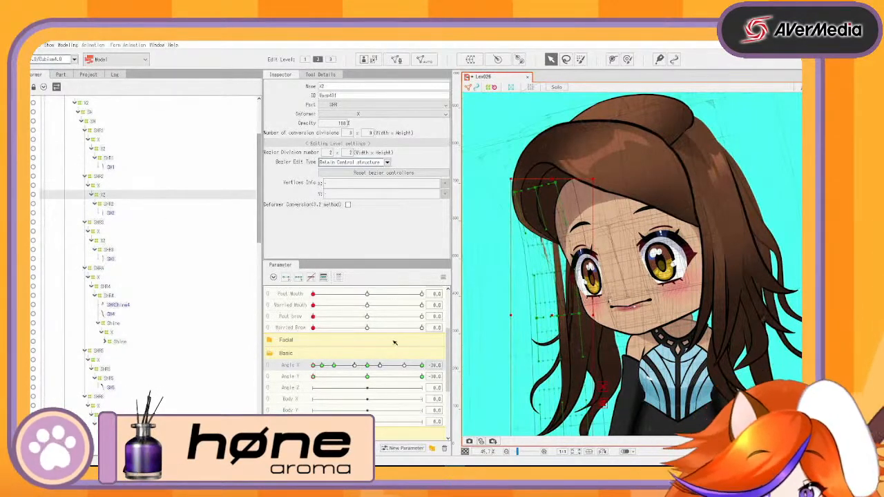
click(322, 365)
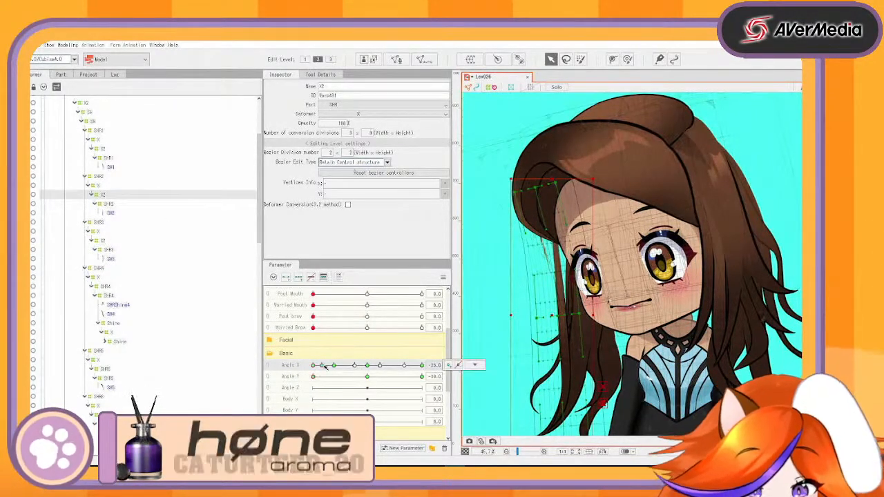
click(335, 367)
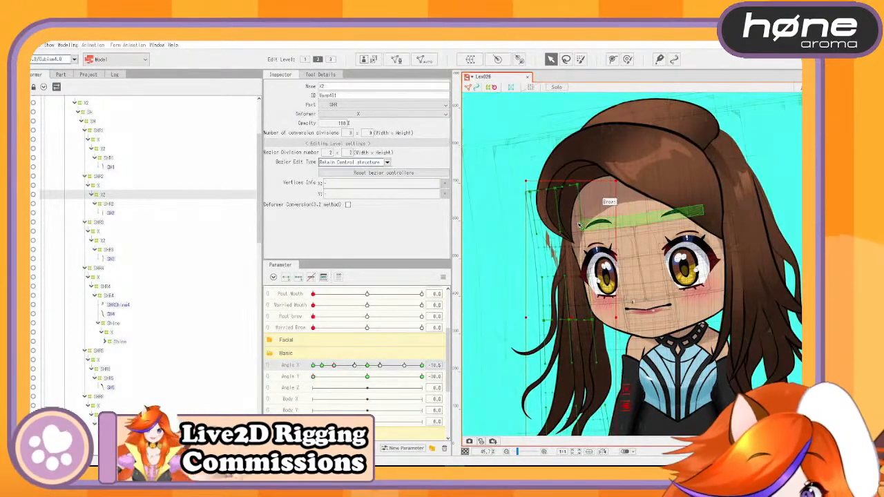
click(353, 365)
drag(355, 370, 372, 373)
click(367, 374)
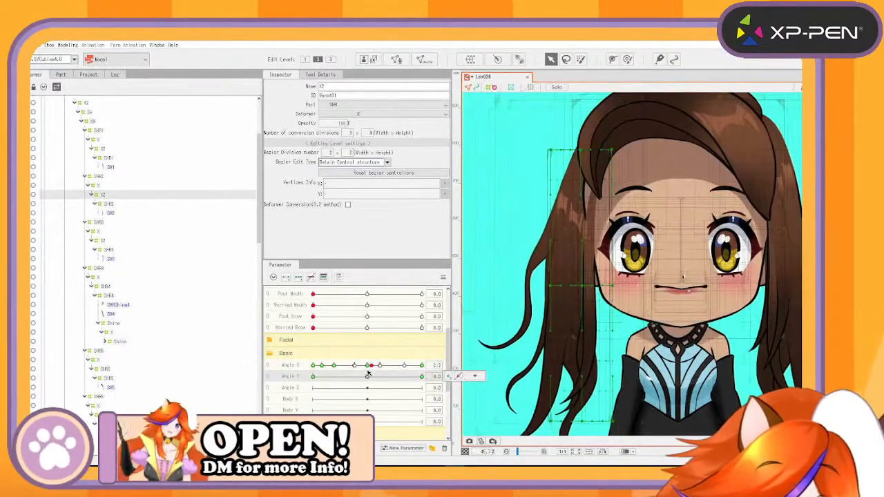
click(366, 366)
drag(366, 370, 304, 387)
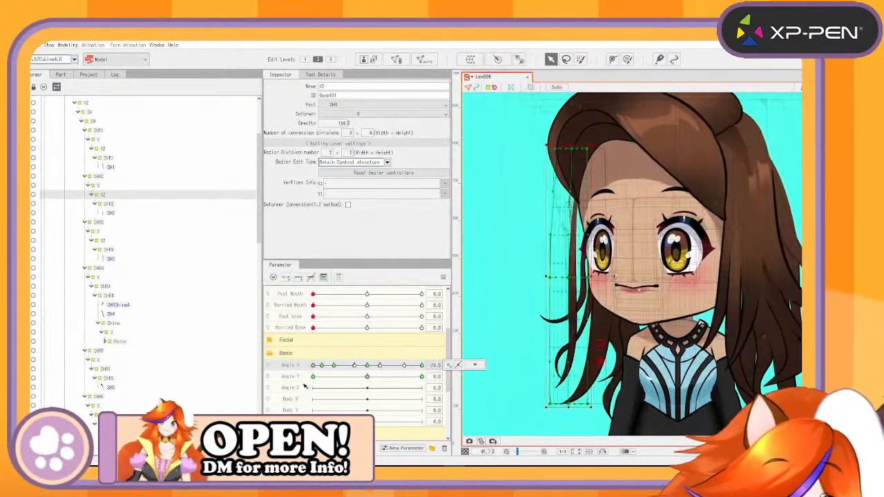
click(368, 366)
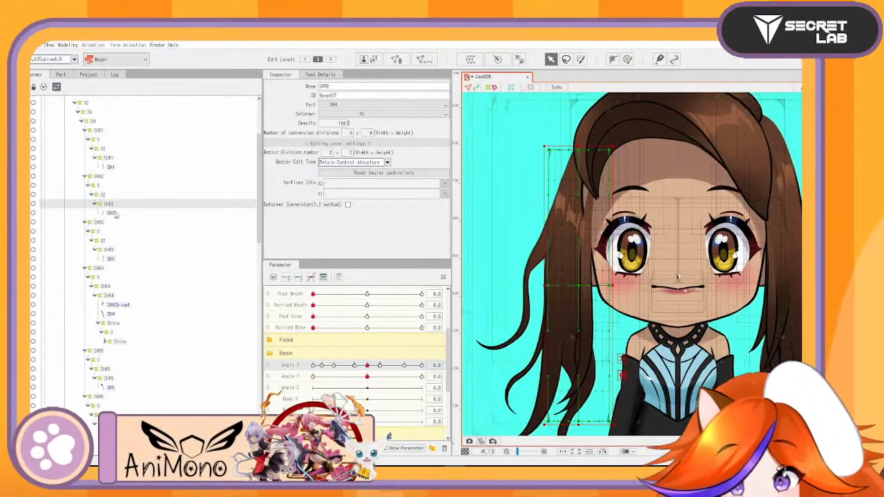
Check SHR3's X2 deformer at Angle X 30, along the negative Angle X keys at Angle Y 30, and at -30 on both
click(108, 250)
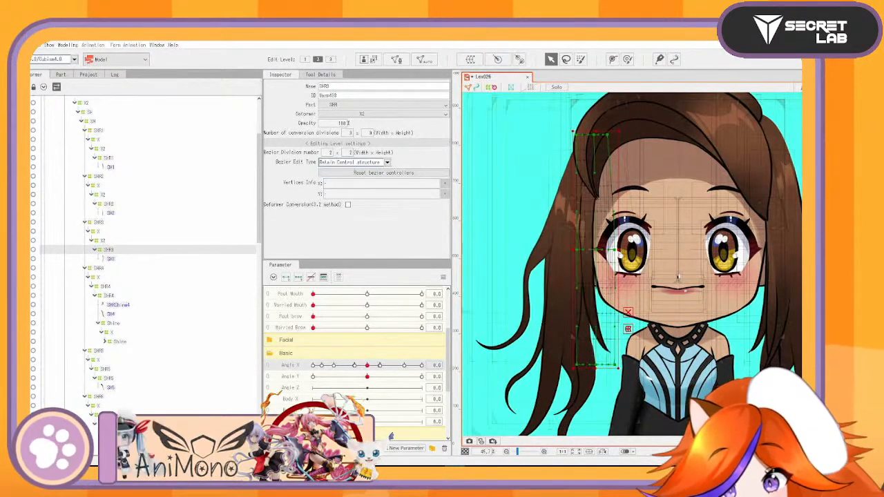
click(103, 240)
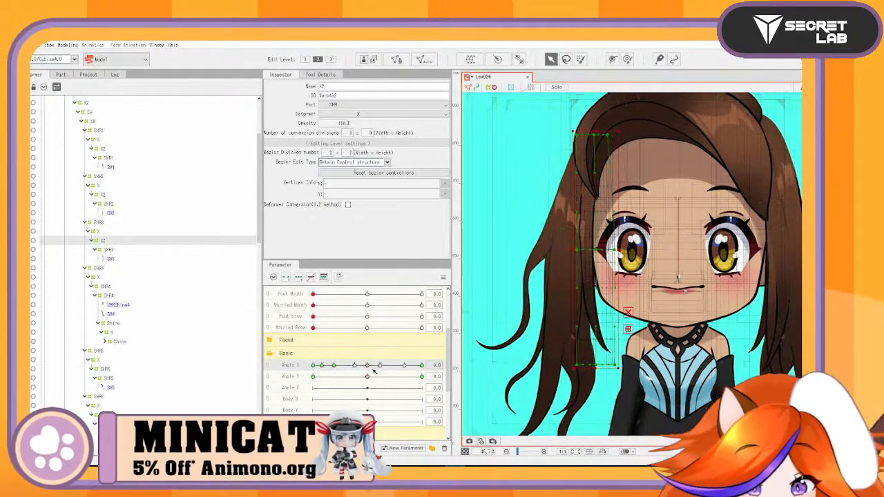
drag(367, 366, 423, 365)
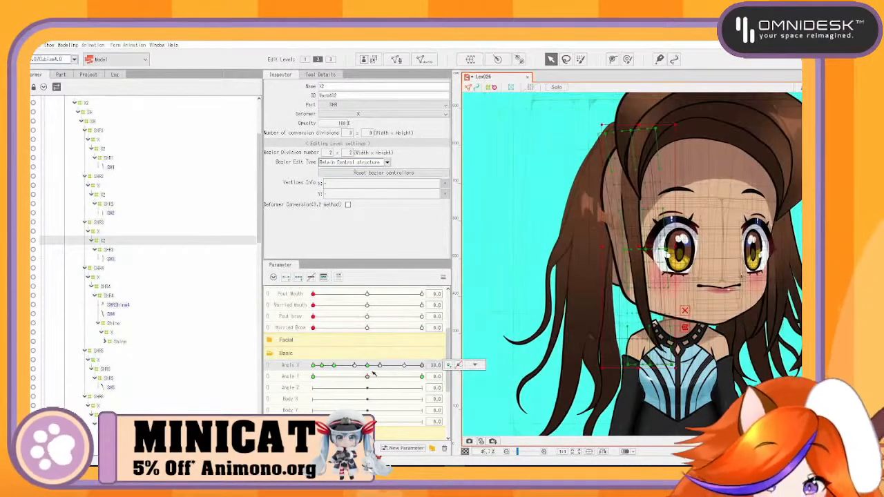
mouse_move(371, 375)
mouse_down()
mouse_move(421, 377)
mouse_move(359, 369)
mouse_move(369, 368)
mouse_up()
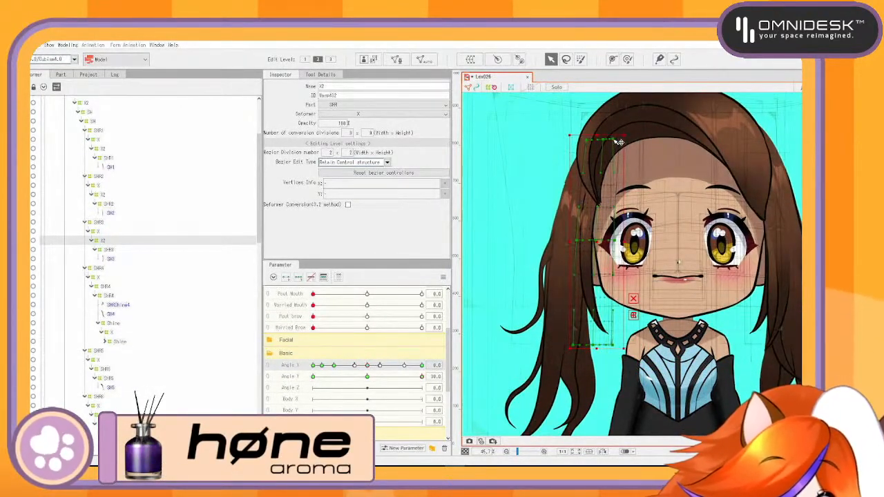
drag(367, 366, 334, 366)
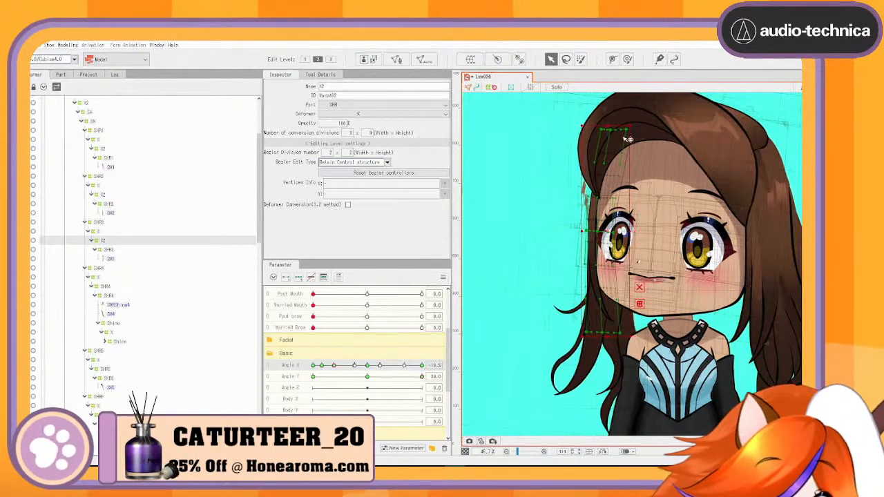
click(322, 365)
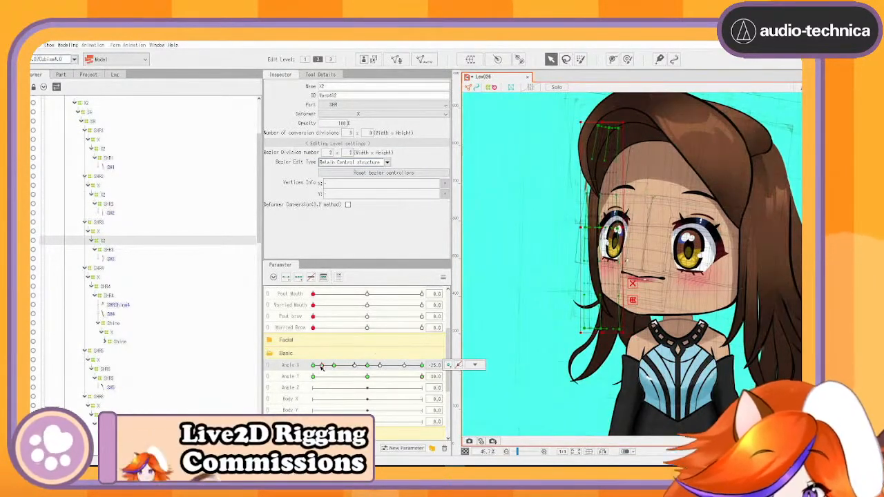
drag(323, 366, 306, 371)
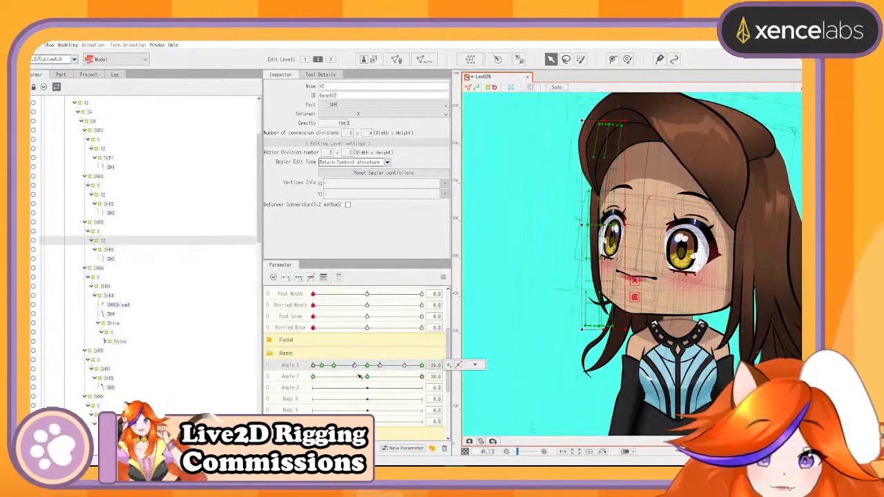
drag(422, 376, 311, 387)
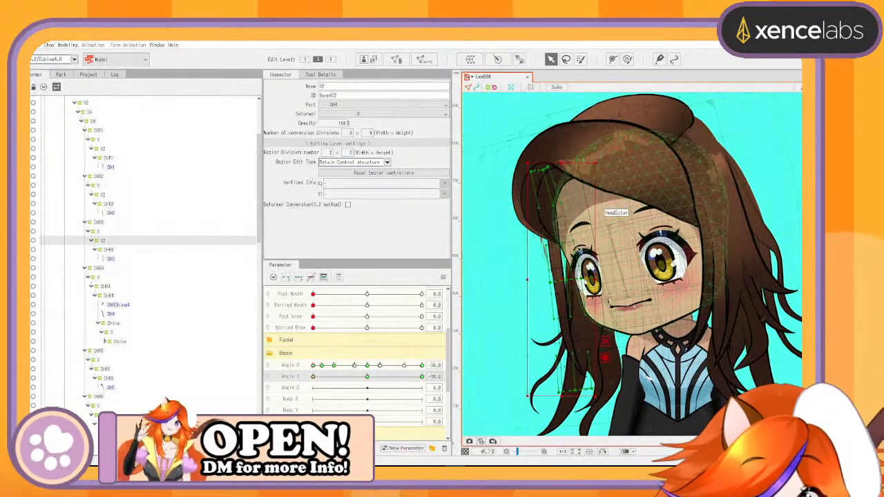
At Angle Y -30, pull the top points of SHR3's X2 deformer toward its outer edge on the two intermediate negative Angle X keys
scroll(555, 168, up, 4)
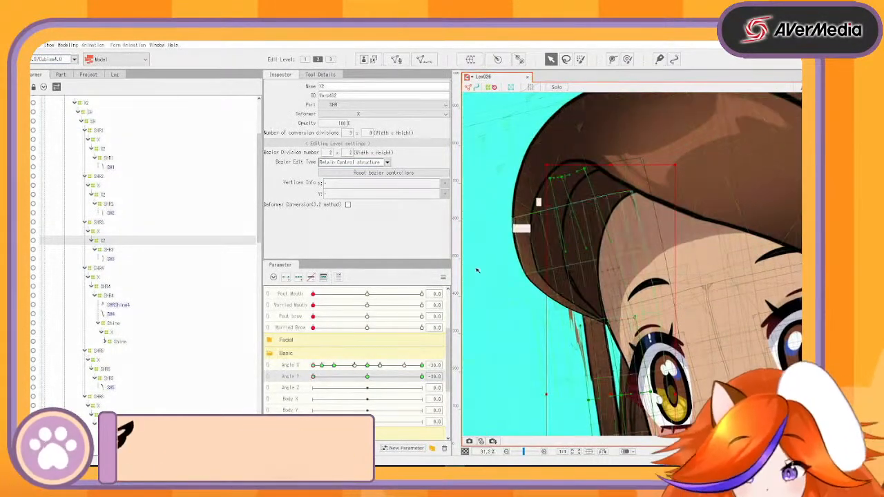
click(322, 366)
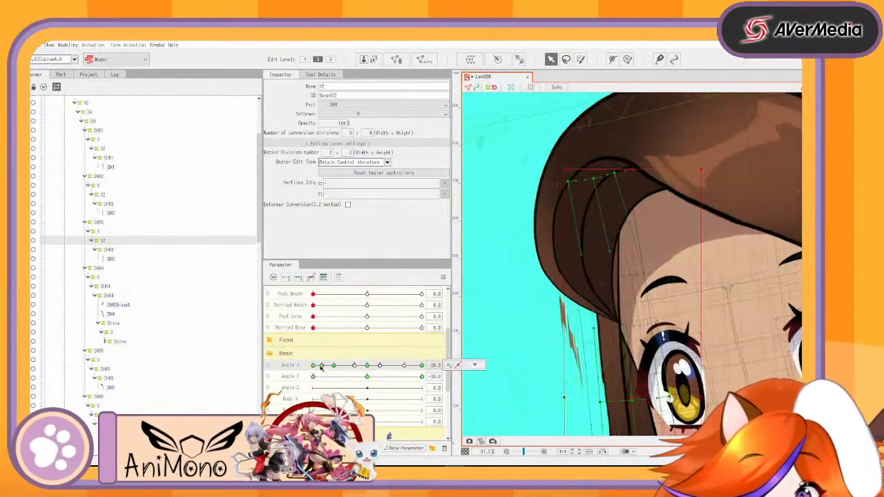
mouse_move(592, 180)
mouse_down()
mouse_move(583, 180)
mouse_move(610, 174)
mouse_up()
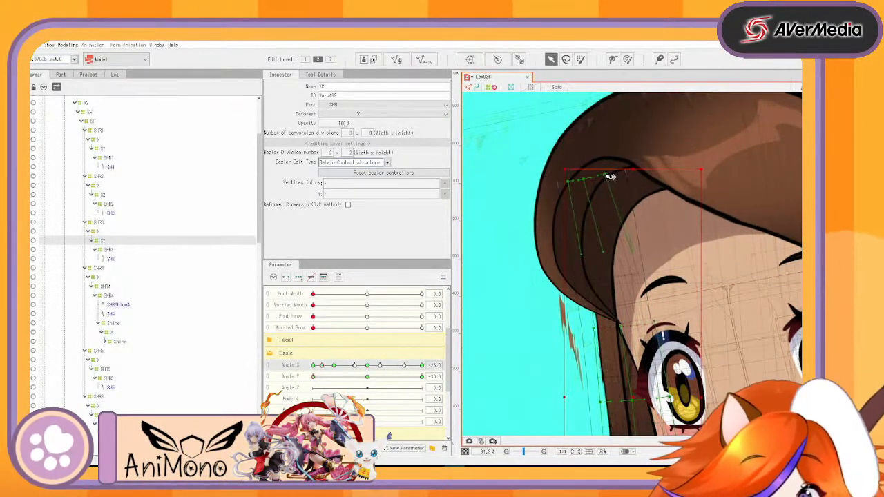
click(334, 366)
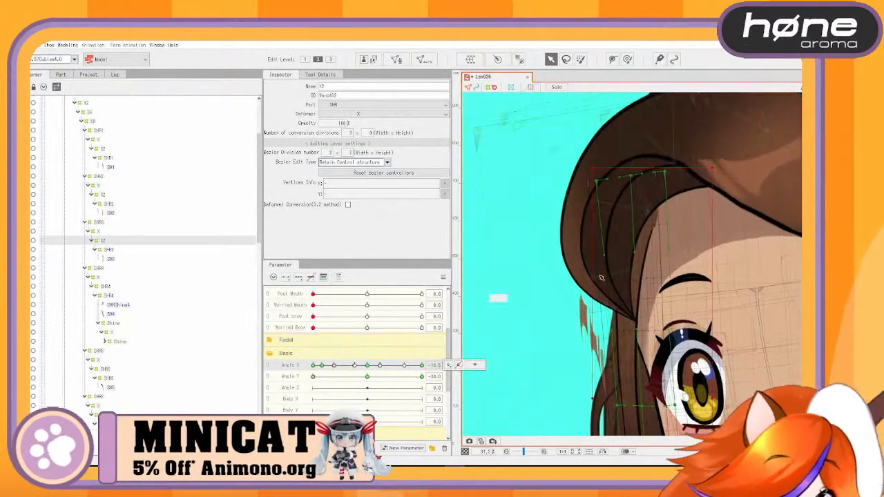
mouse_move(631, 176)
mouse_down()
mouse_move(617, 181)
mouse_move(649, 175)
mouse_move(636, 177)
mouse_up()
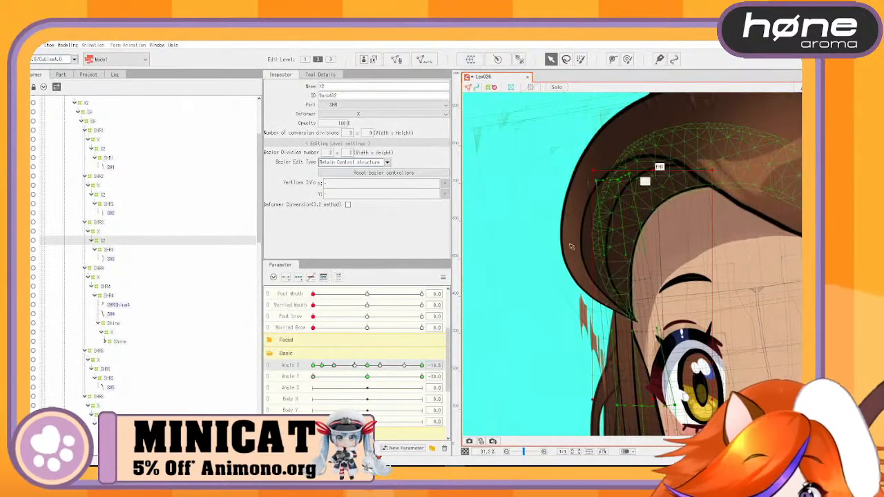
Pull the top points of SHR3's X2 deformer toward its outer edge at Angle X 0, Angle Y -30
click(350, 366)
drag(352, 369, 356, 367)
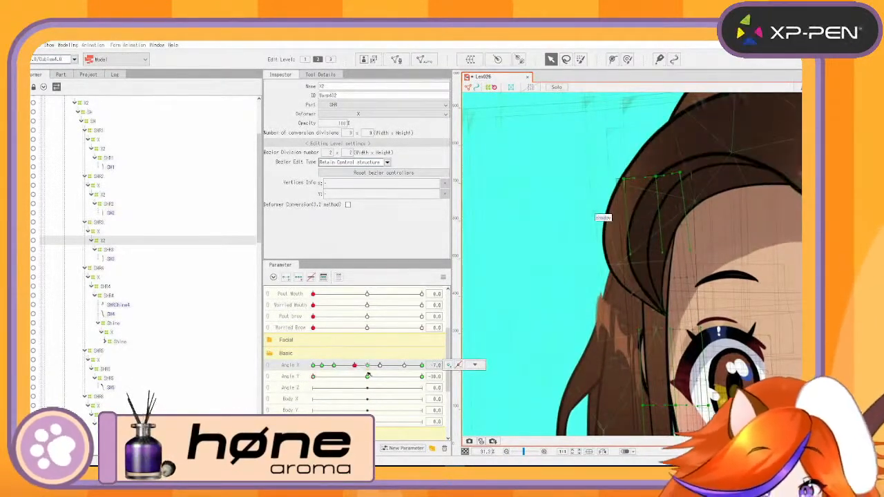
click(367, 368)
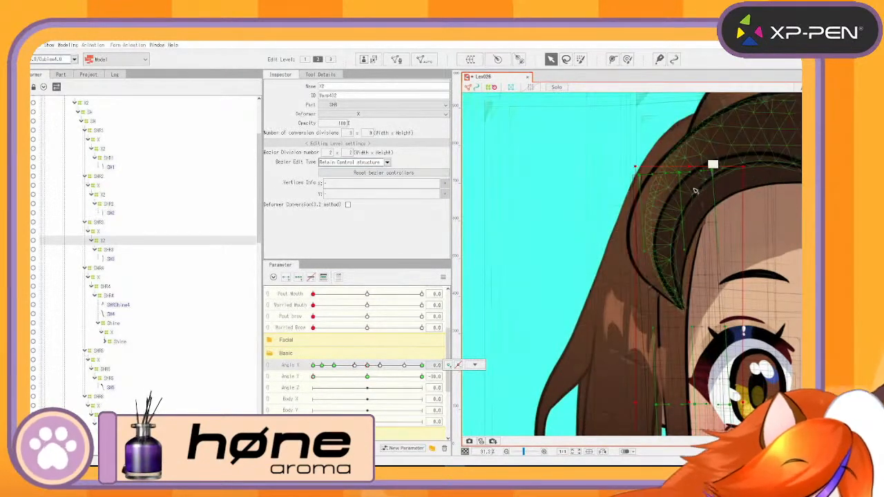
mouse_move(681, 173)
mouse_down()
mouse_move(667, 173)
mouse_move(696, 173)
mouse_move(665, 175)
mouse_up()
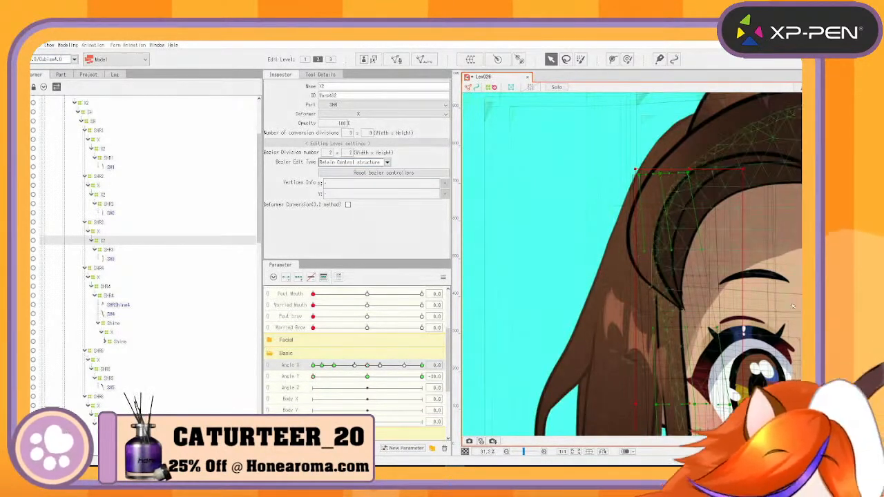
Preview the SHR3 strand by sweeping Angle X between 30 and -30 and moving Angle Y, ending at 0 on both
scroll(789, 304, down, 4)
drag(375, 365, 432, 366)
drag(793, 326, 598, 298)
scroll(599, 297, up, 2)
drag(421, 366, 296, 377)
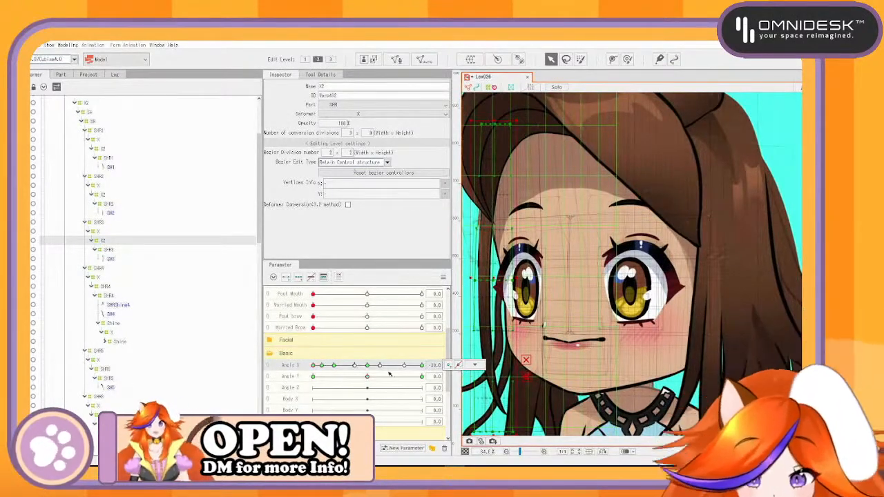
click(365, 370)
drag(366, 377, 384, 376)
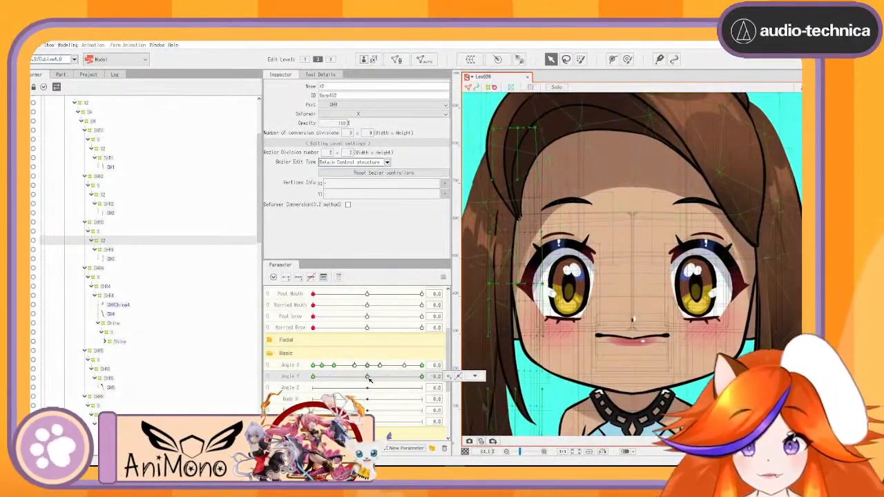
click(367, 377)
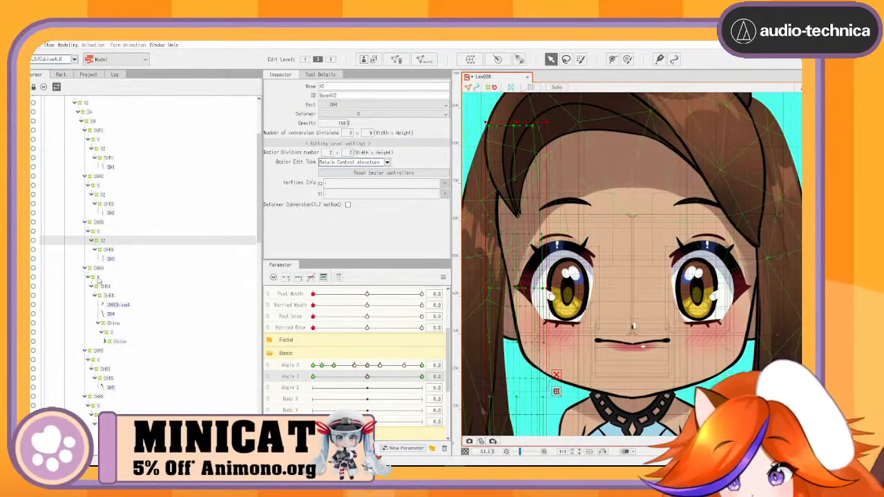
Check SHR4's X deformer at Angle Y -30 while moving Angle X, and return both angles to 0
click(98, 279)
scroll(535, 283, down, 5)
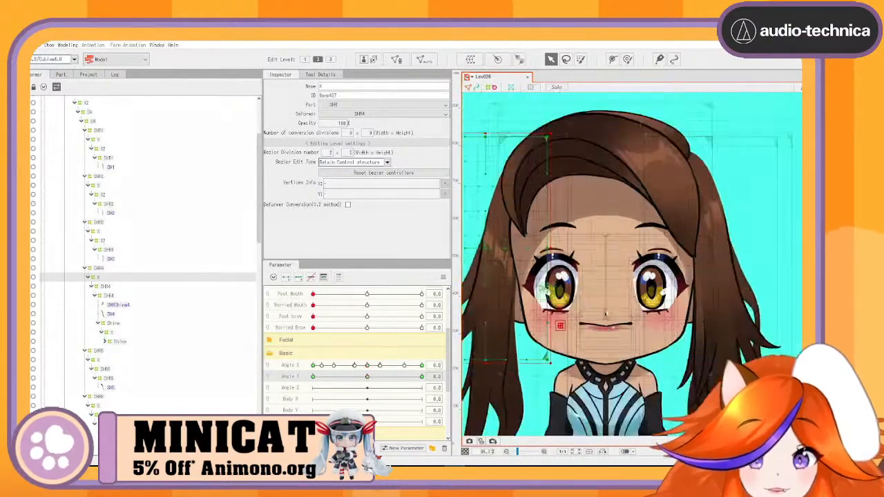
drag(371, 369, 288, 407)
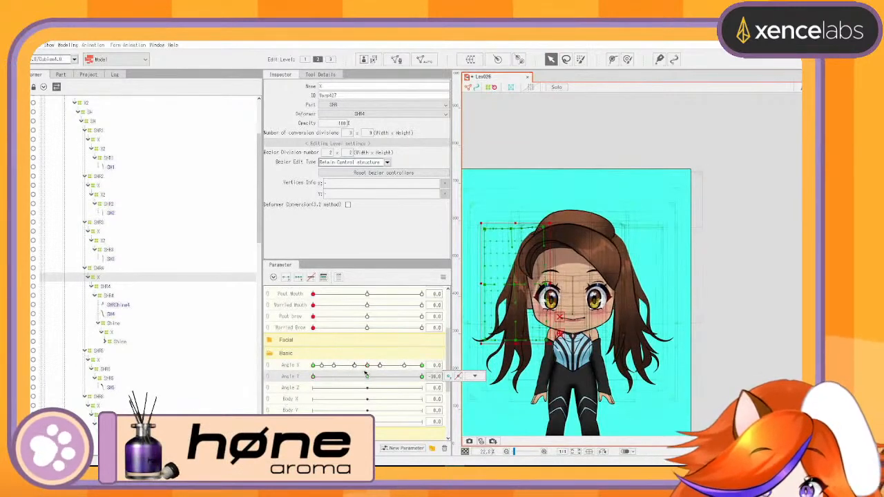
mouse_move(366, 375)
mouse_down()
mouse_move(428, 376)
mouse_move(379, 371)
mouse_up()
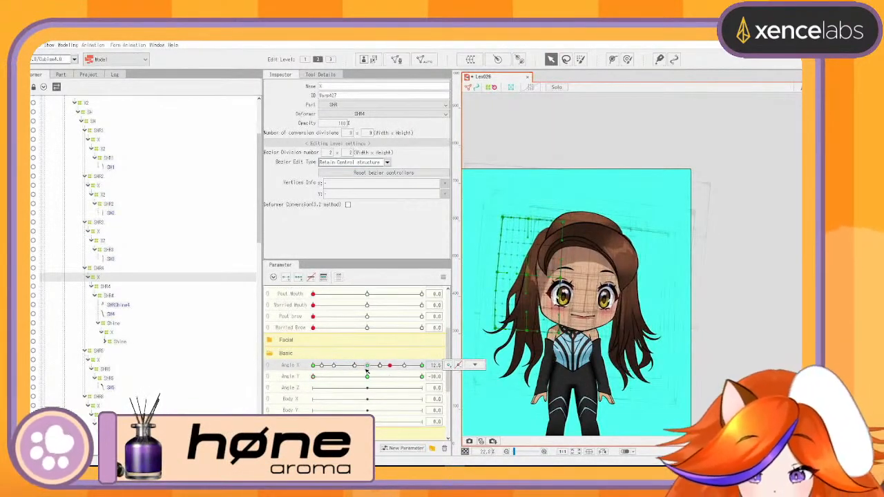
click(367, 367)
click(367, 378)
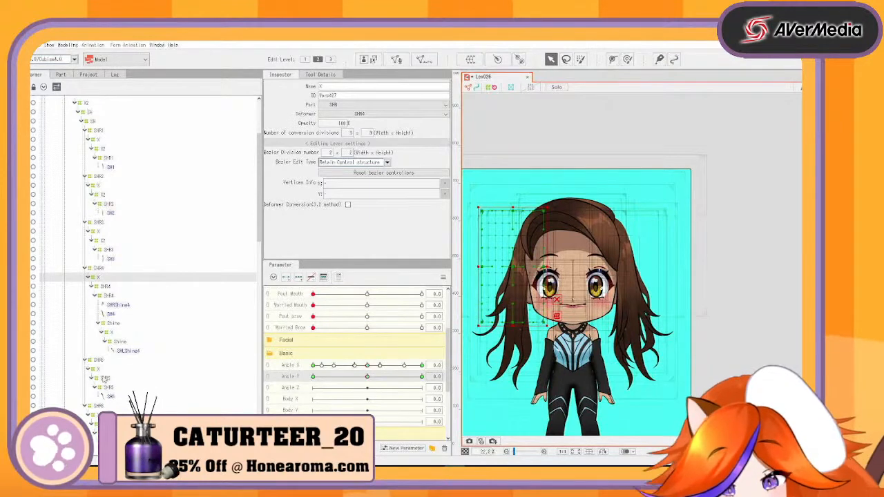
Save the model, duplicate the SHR5 and SHR6 deformers directly under X, and nest each original inside its copy
click(105, 379)
ctrl+click(107, 424)
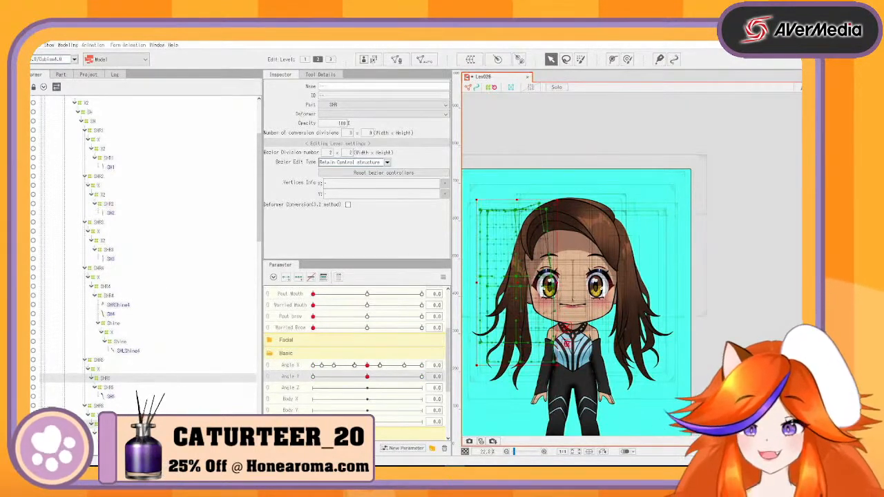
key(ctrl+s)
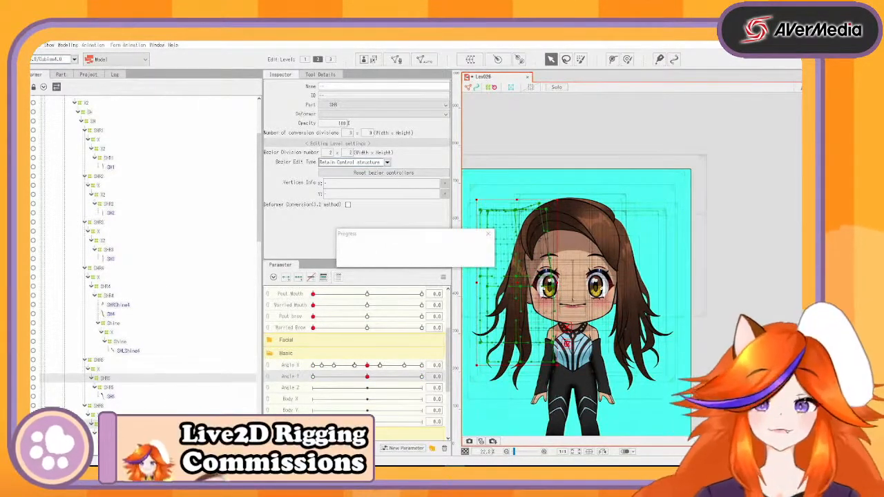
click(106, 433)
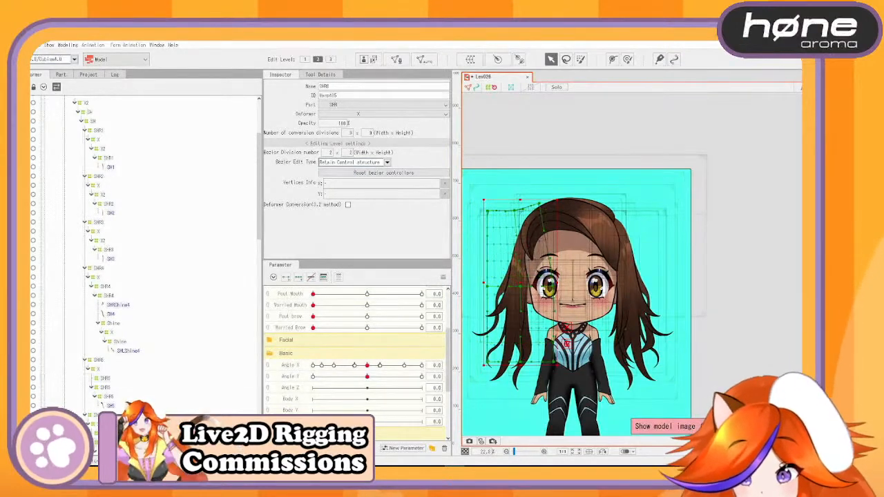
click(109, 388)
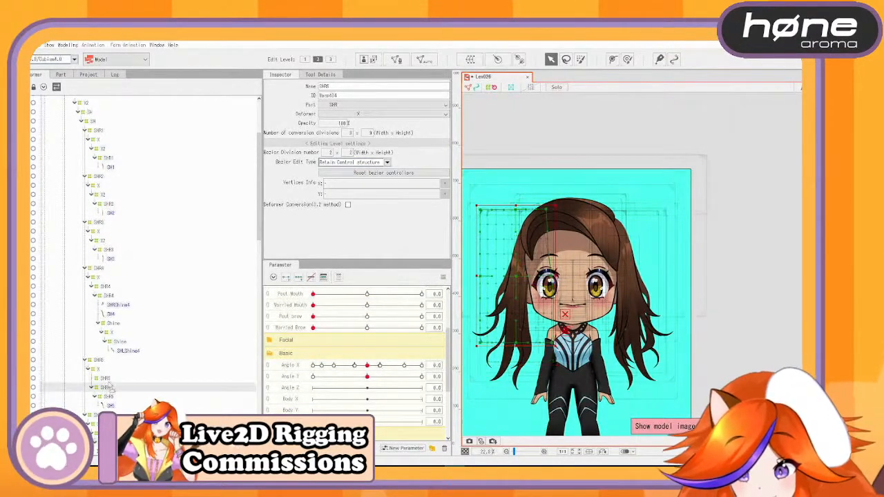
click(107, 379)
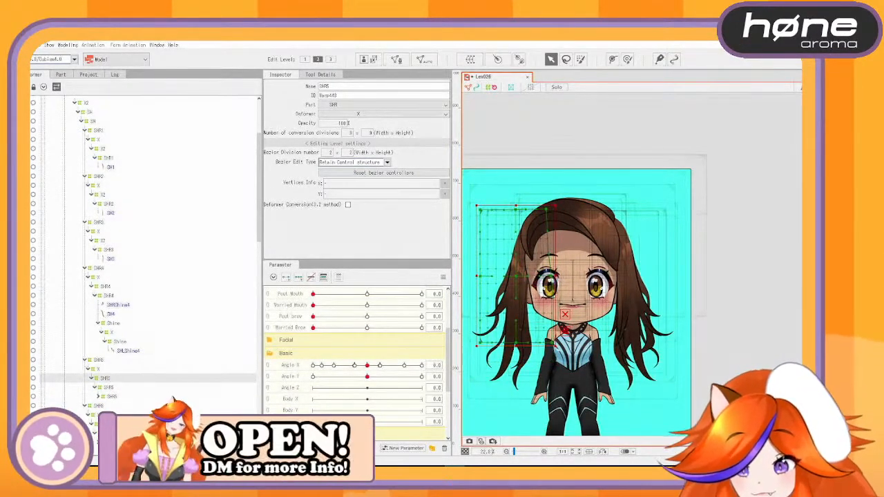
Select the X deformers of SHR5 and SHR6 and examine the SHR5 strand with Angle X turned toward -30
click(101, 414)
click(98, 370)
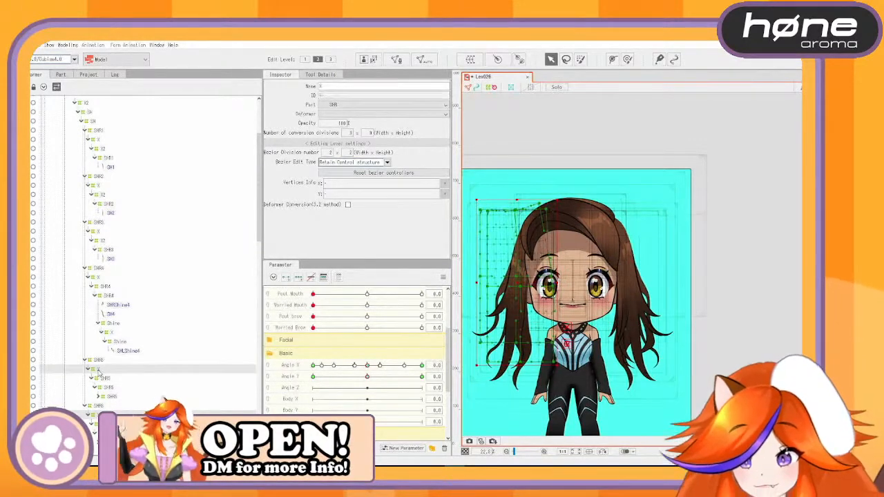
click(366, 365)
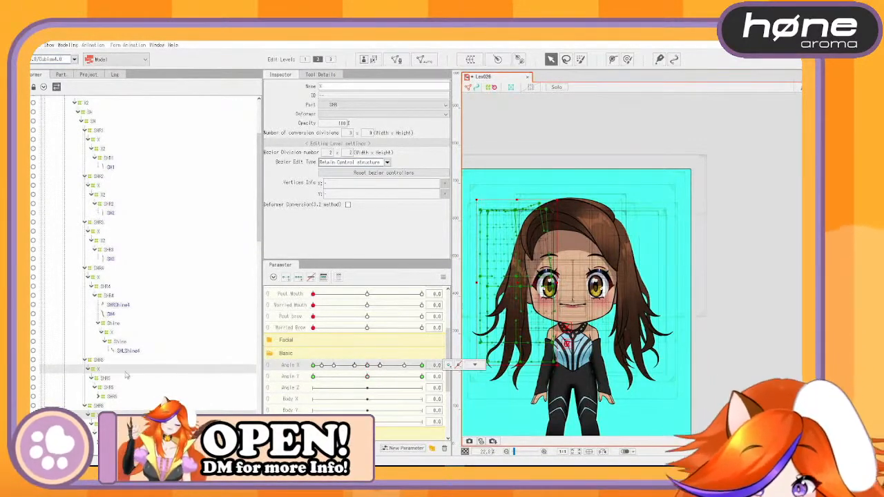
drag(367, 366, 315, 367)
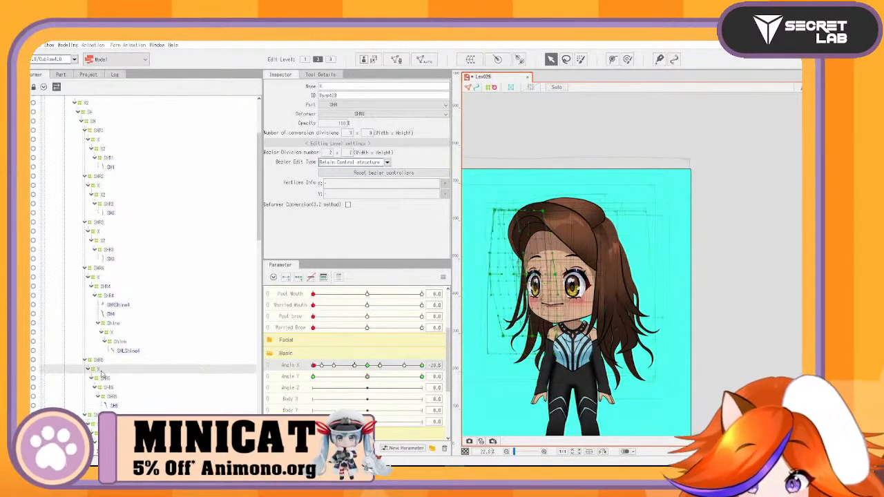
scroll(566, 323, up, 3)
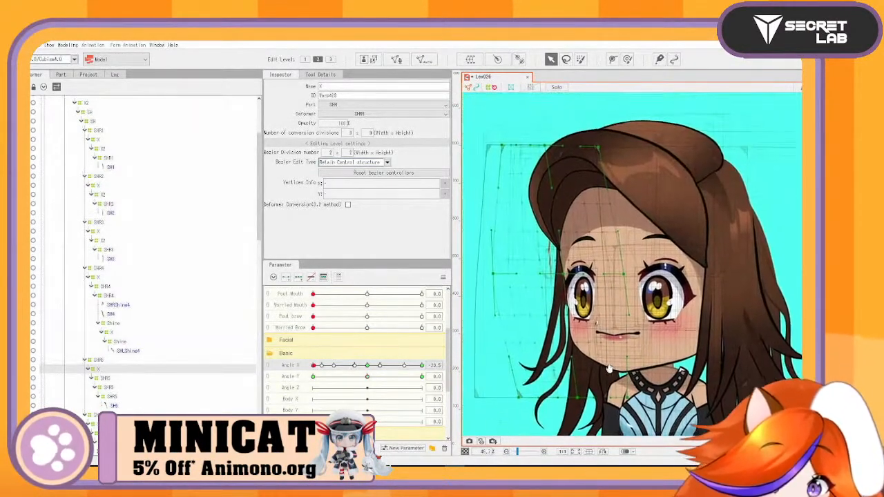
With Angle X at 30 and Angle Y at -30, pull the inner upper corner of SHR6's X deformer inward and slightly up
drag(314, 366, 305, 401)
drag(368, 377, 408, 370)
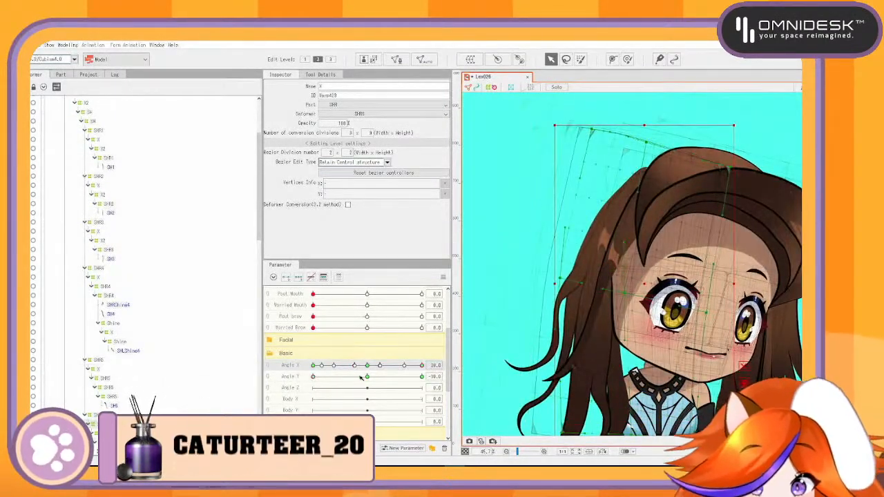
scroll(79, 394, down, 3)
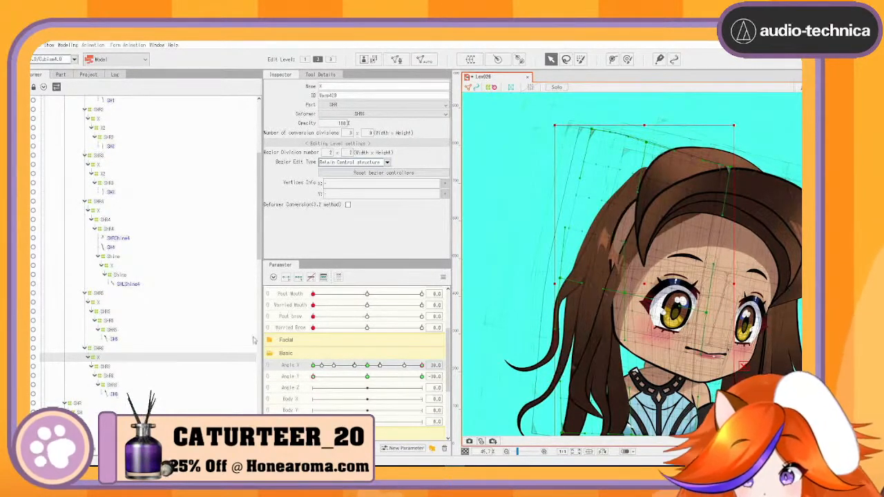
drag(417, 367, 422, 365)
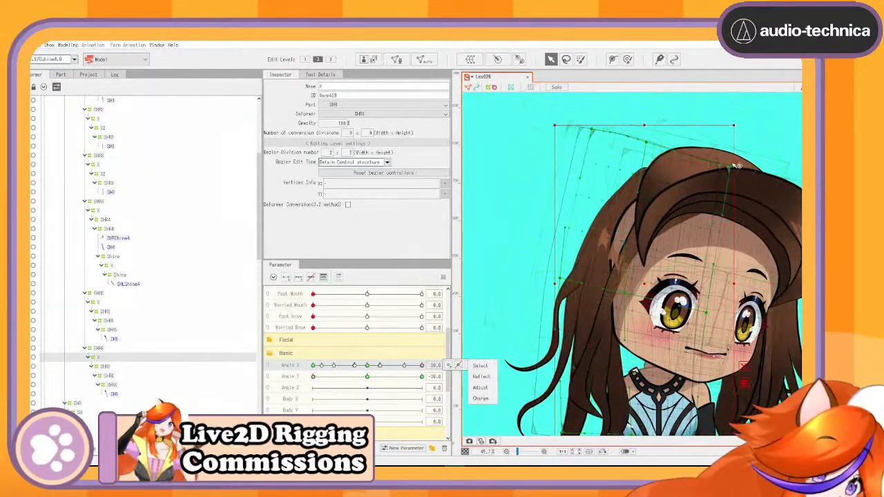
drag(730, 167, 704, 146)
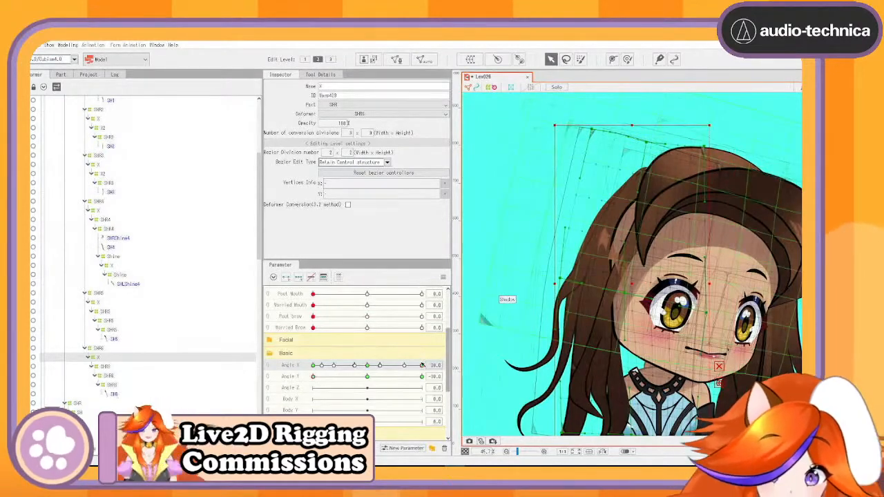
At Angle X 0, reshape the inner upper corner of SHR6's X deformer at Angle Y -30 and at Angle Y 30
drag(423, 366, 372, 369)
drag(620, 179, 616, 236)
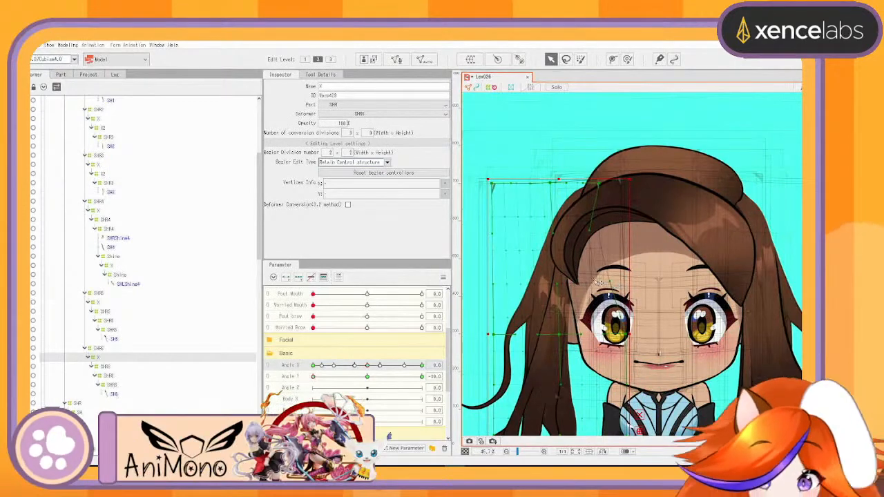
drag(366, 366, 422, 376)
click(366, 376)
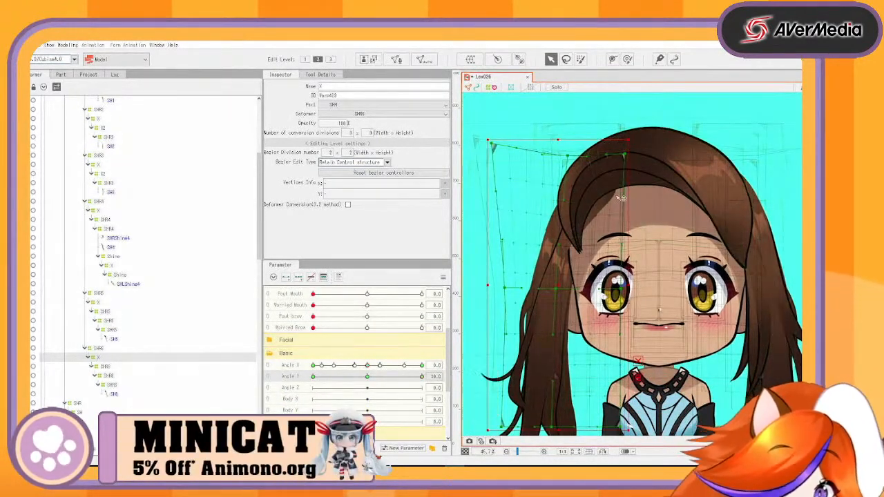
click(601, 233)
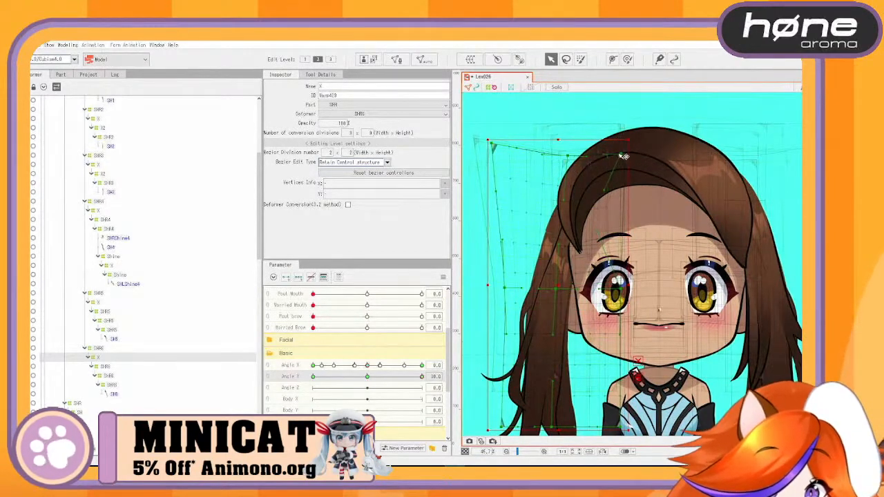
Reshape SHR6's inner upper corner at Angle X 30 and Angle Y 30, and check the opposite turns at Angle X -30 and Angle Y -30
drag(368, 365, 422, 366)
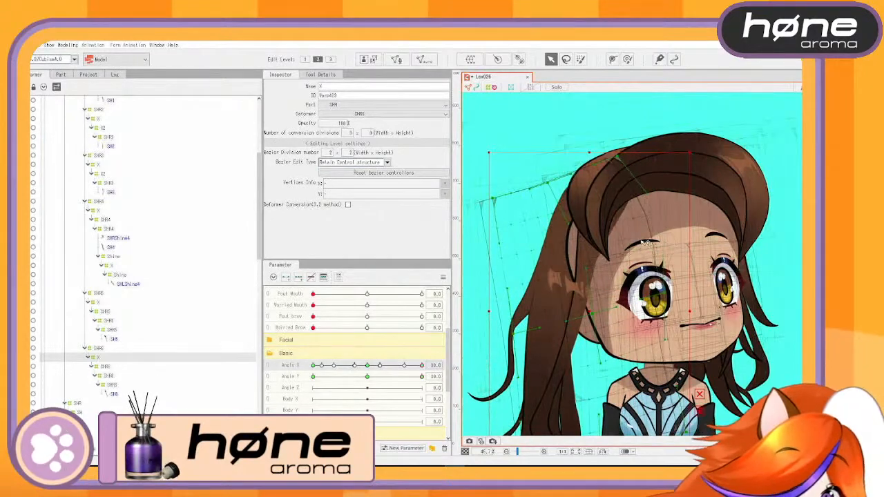
click(636, 190)
click(654, 193)
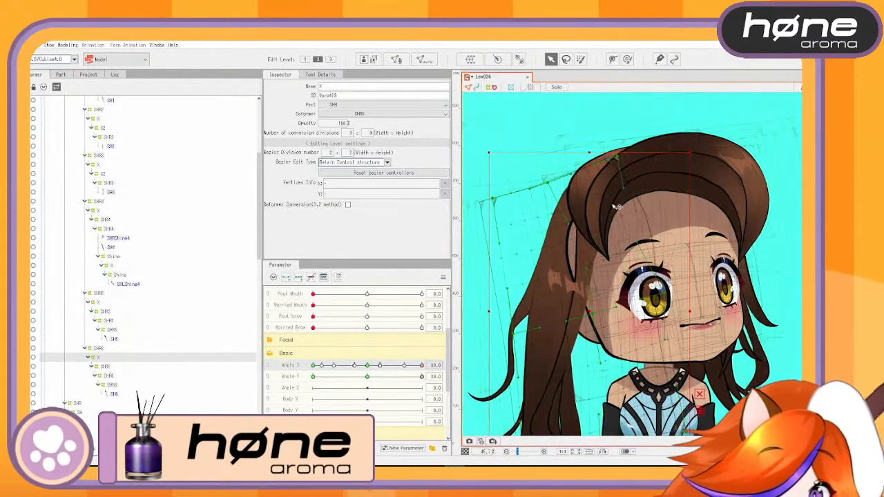
drag(422, 365, 295, 366)
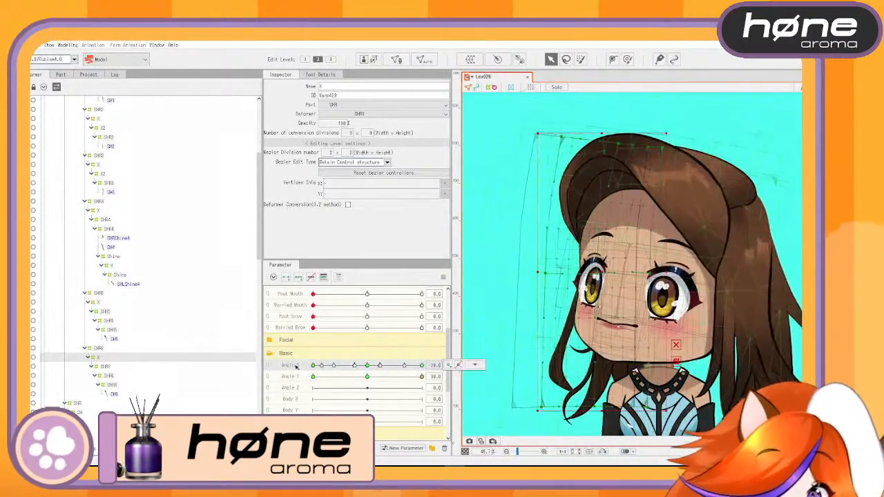
mouse_move(422, 377)
mouse_down()
mouse_move(373, 390)
mouse_move(349, 380)
mouse_move(422, 379)
mouse_move(338, 399)
mouse_move(328, 390)
mouse_move(362, 365)
mouse_move(423, 365)
mouse_up()
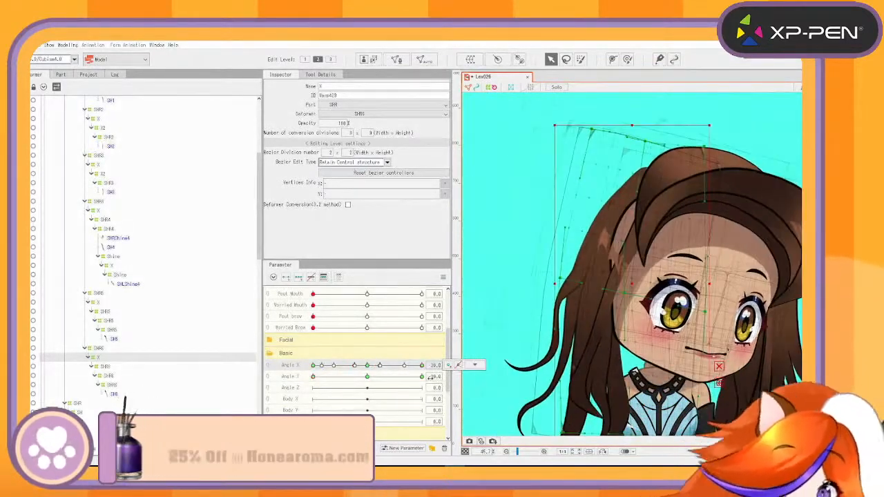
Select the SHR5 strand's mesh and preview the hair motion in the Physics/Scene Blending settings
click(114, 338)
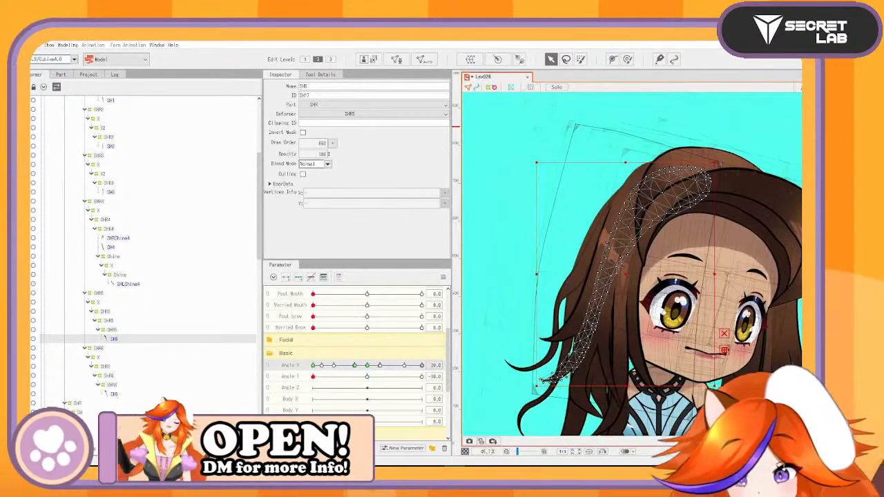
click(68, 45)
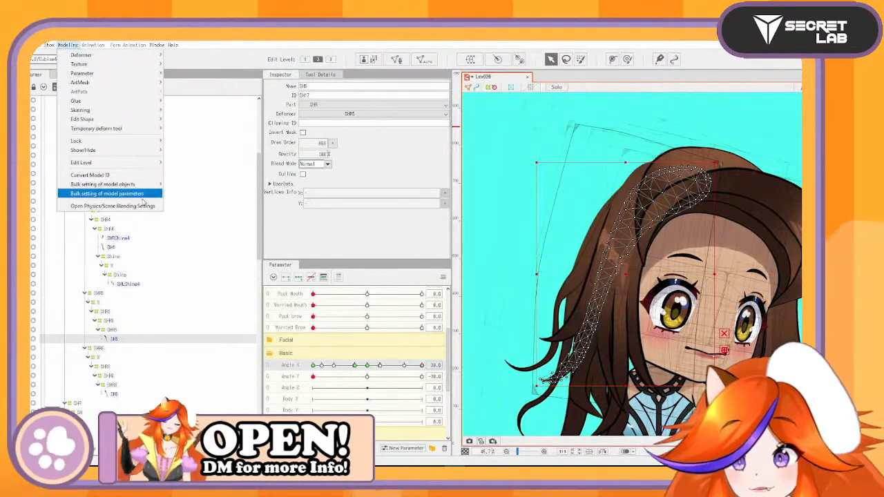
click(104, 206)
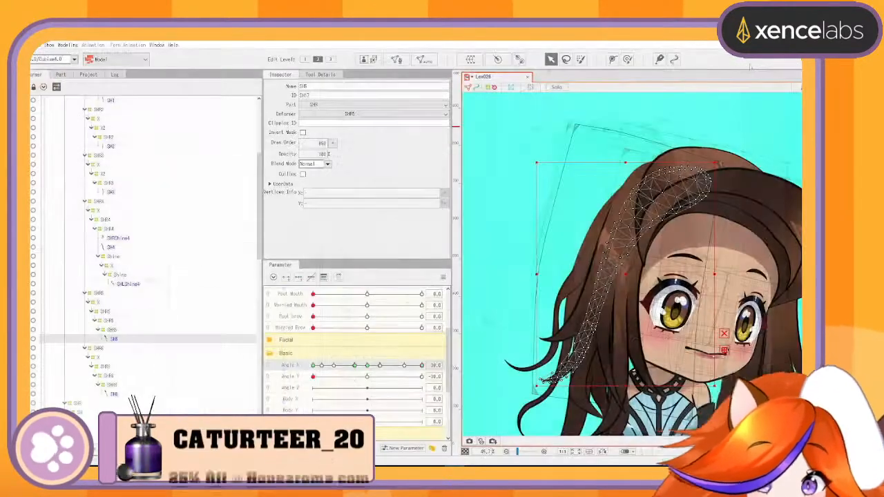
Save the model as a new version named Lex027 and reset all parameters to their default values
key(ctrl+shift+s)
key(Return)
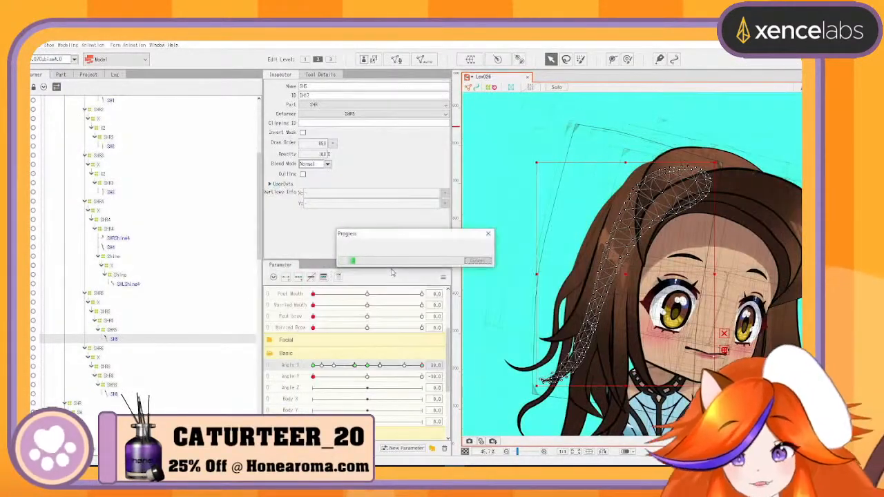
click(442, 279)
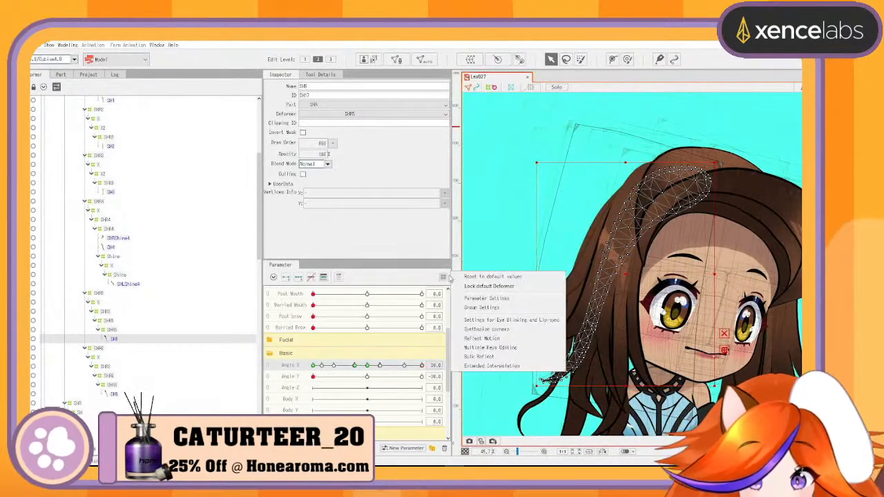
click(484, 275)
Collapse the SHL and SHR hair groups and select the X deformer under MH in the MHL group
scroll(192, 318, down, 4)
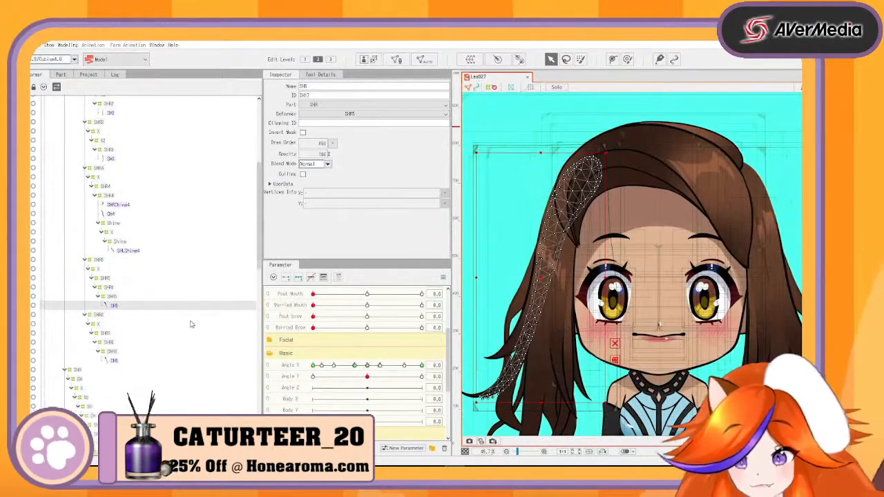
scroll(66, 257, up, 4)
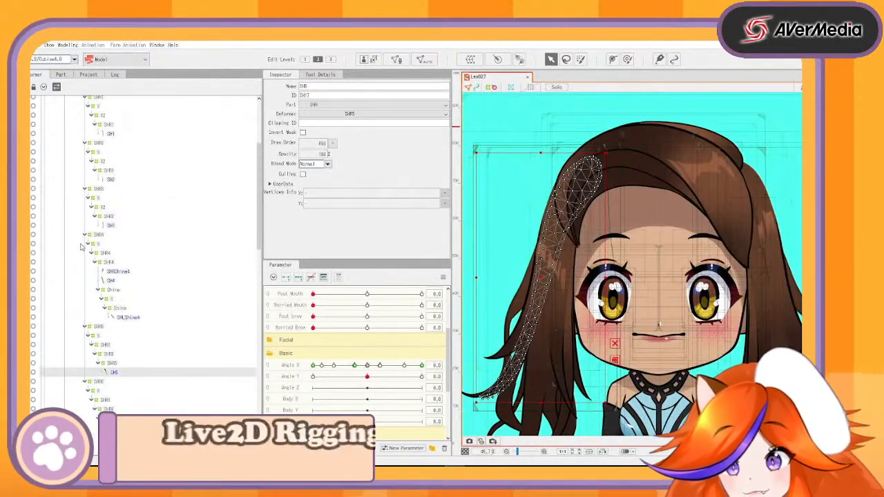
click(64, 176)
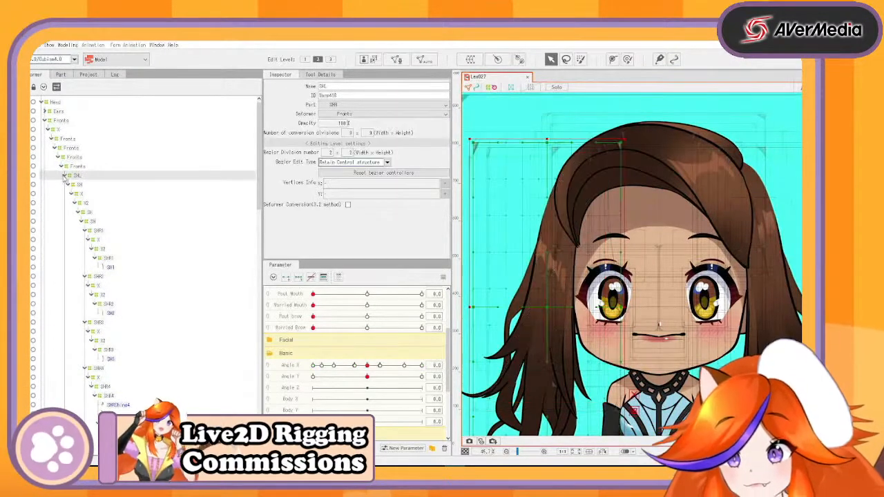
click(66, 185)
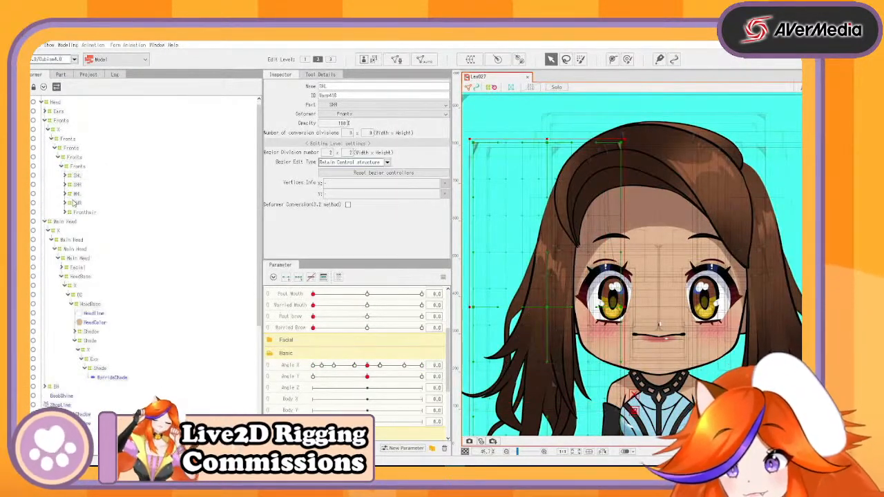
click(65, 194)
click(68, 204)
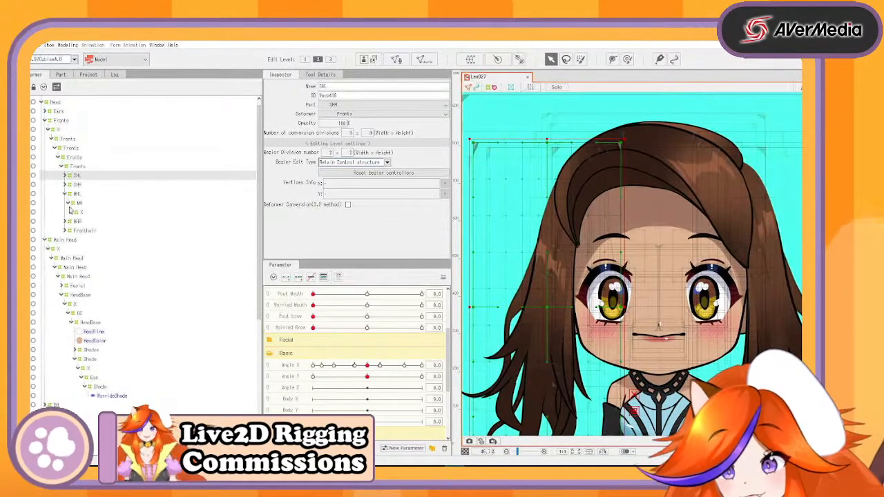
click(78, 212)
At Angle X -30, widen MH's X deformer by stretching its outer side edge away from the face
drag(367, 365, 312, 374)
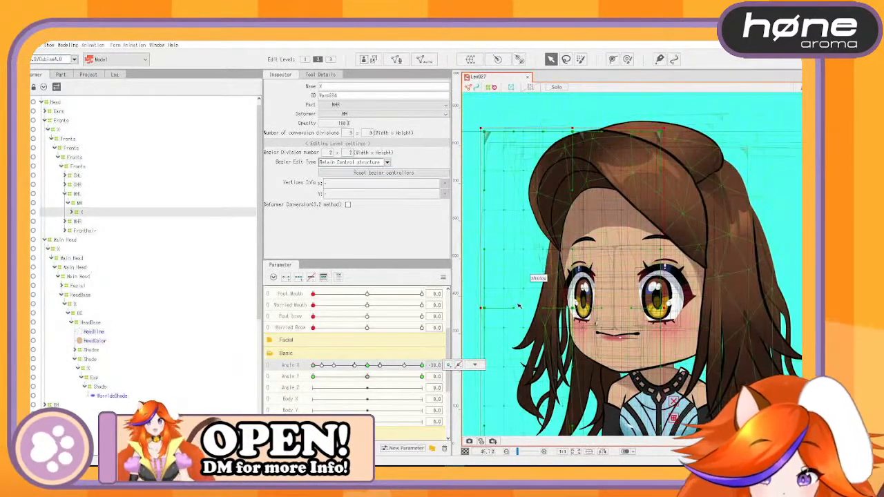
drag(481, 311, 459, 316)
scroll(553, 294, down, 3)
drag(553, 294, 549, 261)
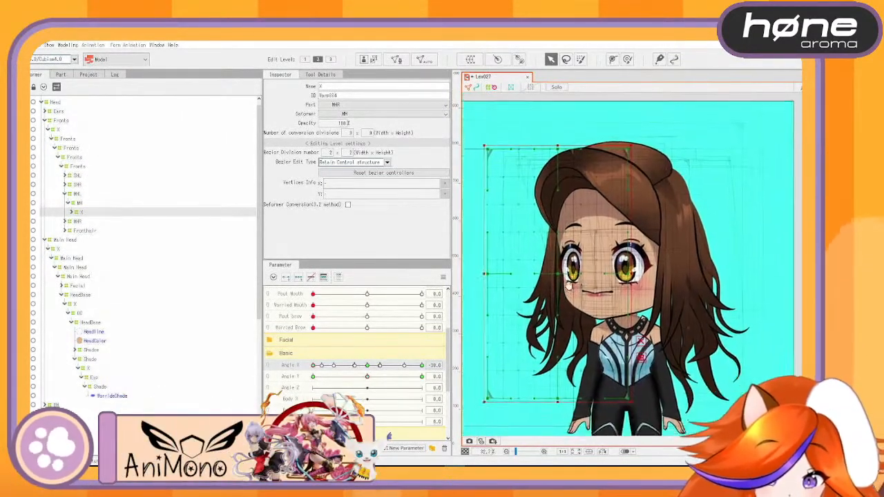
At Angle X -30 and Angle Y 30, widen MH's X deformer outward, raise its lower edge slightly, and check it at Angle Y -30
mouse_move(313, 367)
mouse_down()
mouse_move(364, 372)
mouse_move(298, 373)
mouse_up()
drag(367, 377, 421, 376)
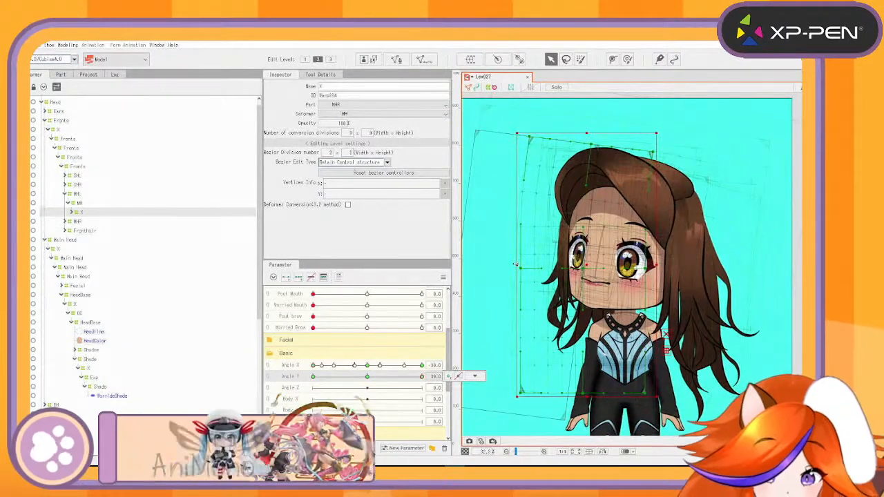
drag(518, 266, 506, 267)
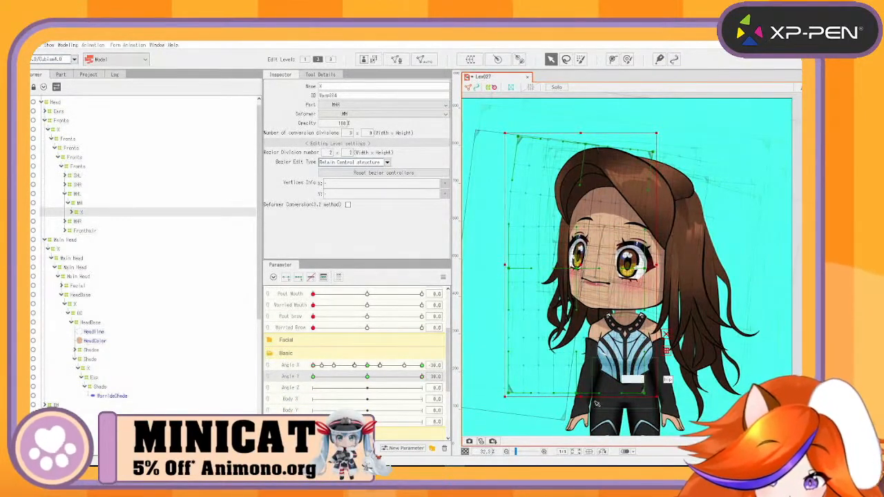
drag(582, 397, 581, 391)
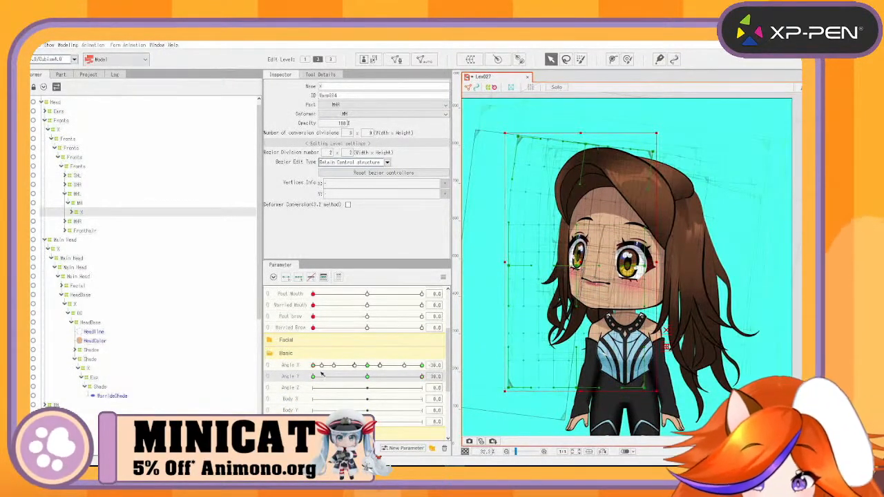
mouse_move(313, 367)
mouse_down()
mouse_move(354, 373)
mouse_move(302, 373)
mouse_up()
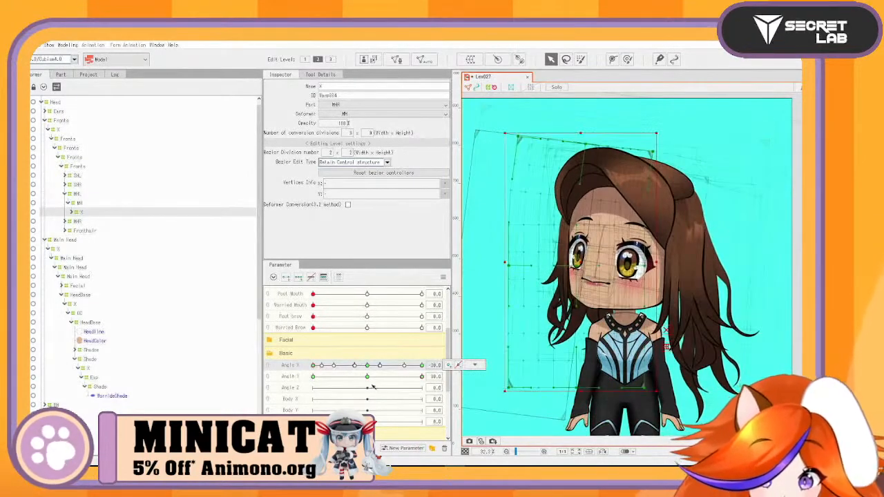
drag(418, 377, 313, 398)
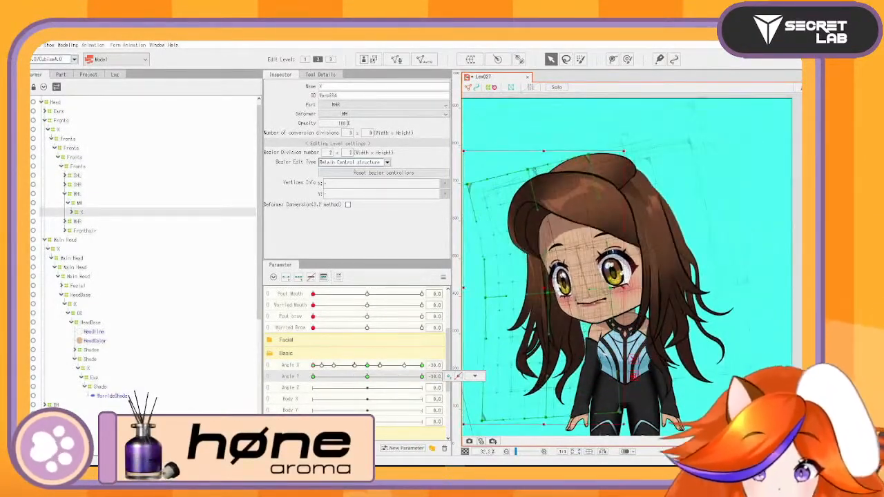
Preview the hair in the Physics/Scene Blending settings, return to the model, and reset all parameters to their default values
click(67, 44)
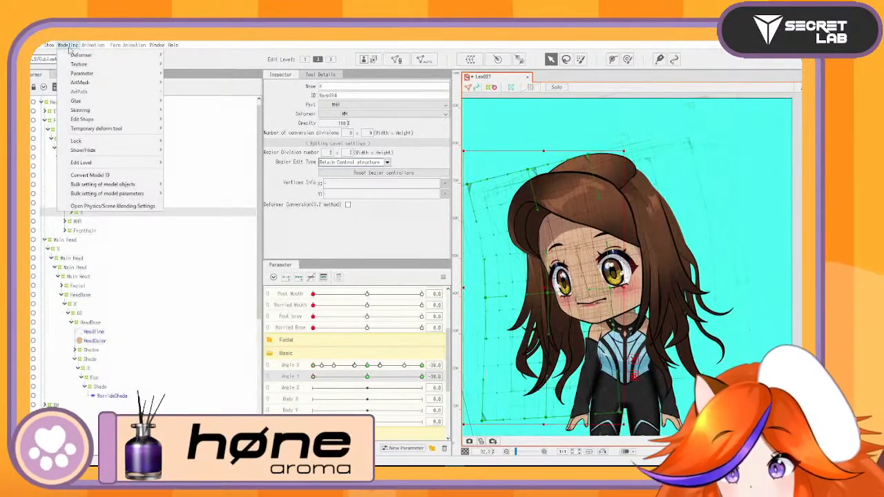
click(111, 206)
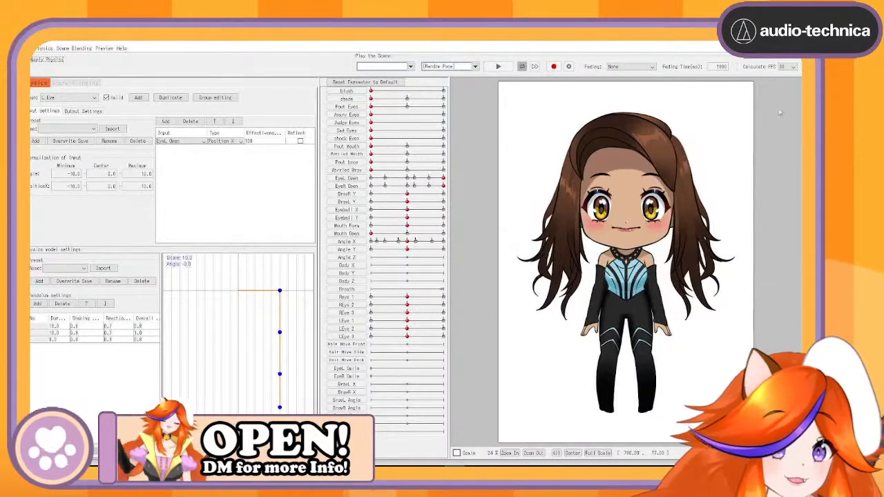
key(alt+Tab)
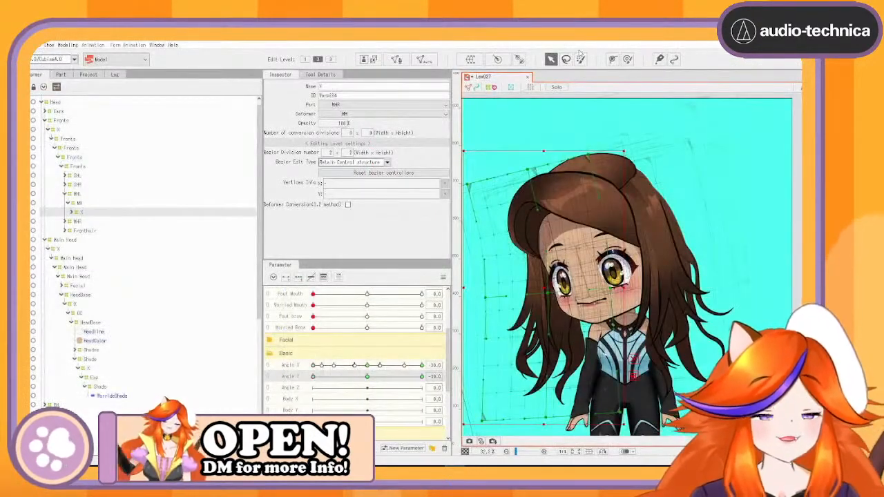
click(443, 277)
click(467, 277)
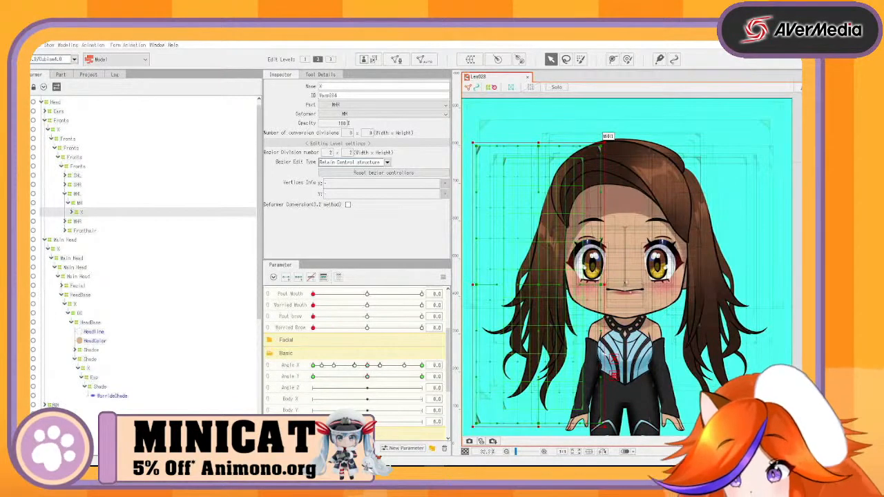
Paste copies of the BHR deformer in the BH back-hair group and nest the original BHR inside them
click(54, 405)
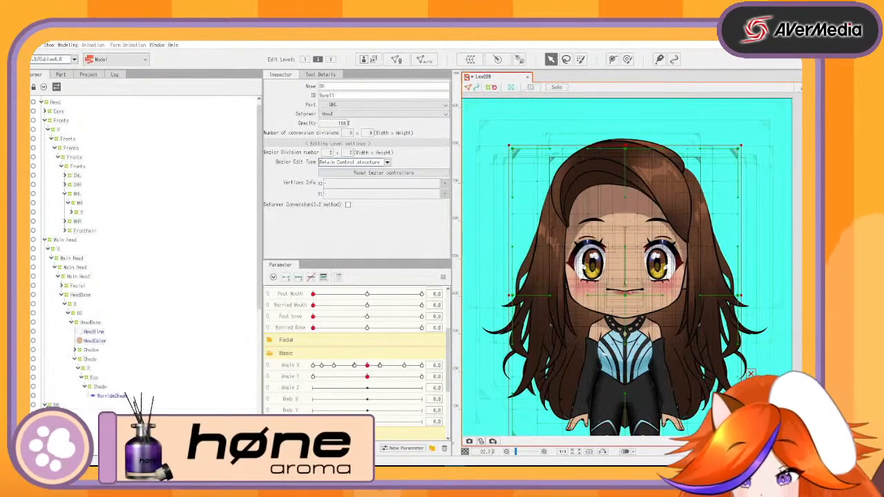
scroll(66, 349, down, 3)
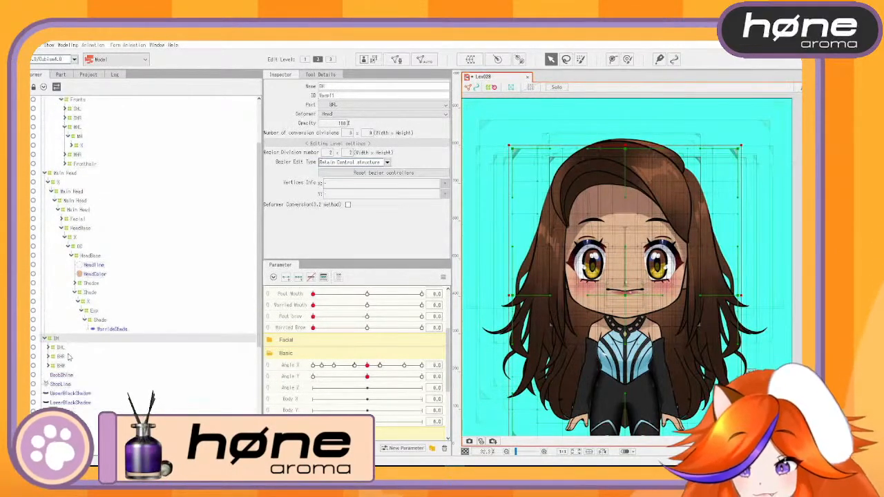
click(65, 347)
click(62, 356)
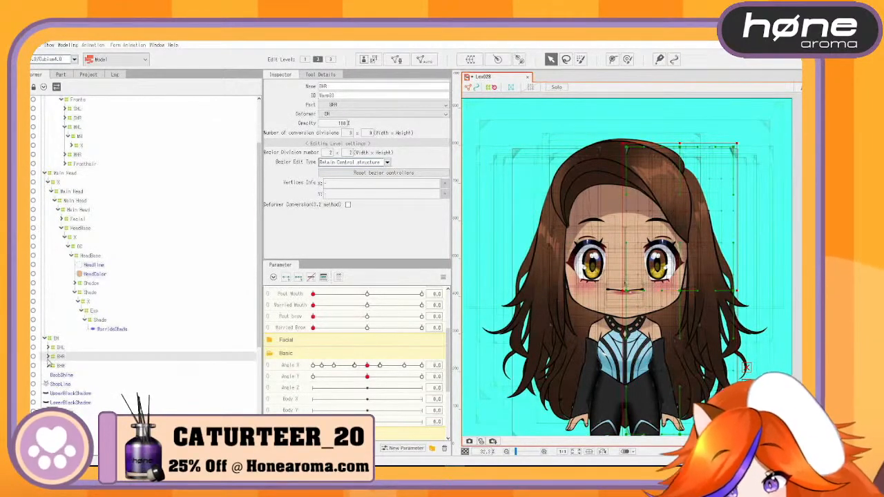
click(47, 357)
click(55, 365)
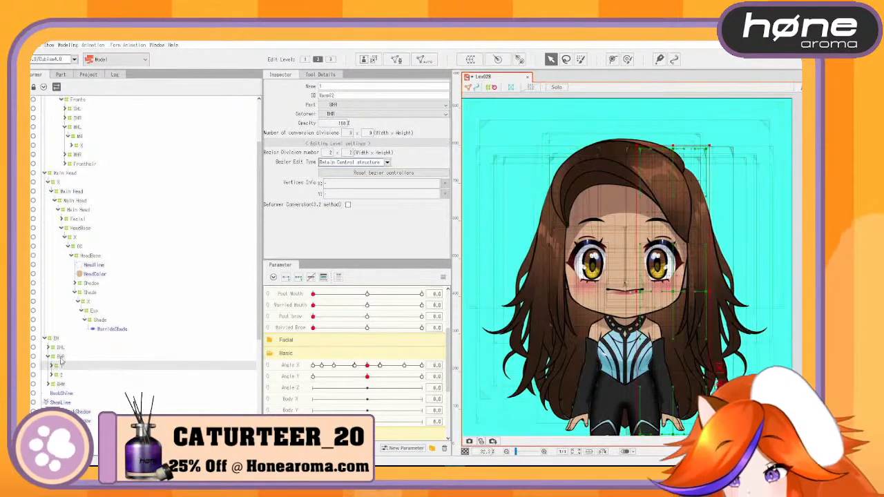
click(59, 357)
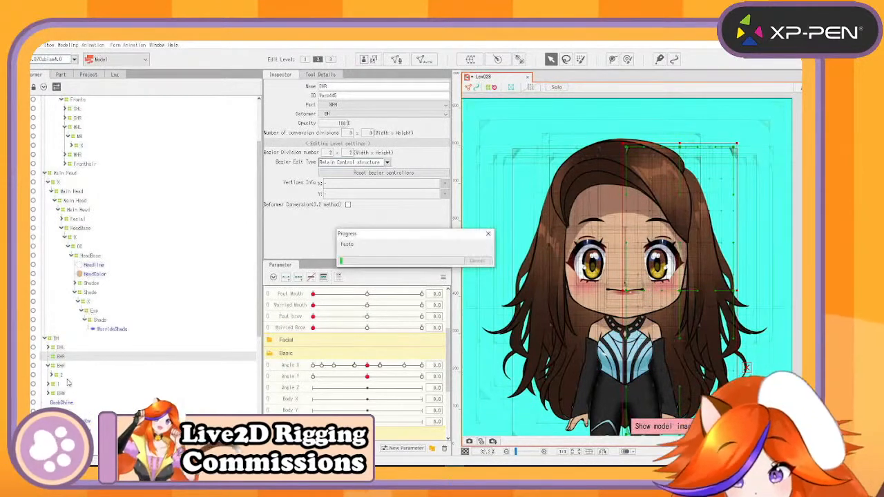
drag(64, 377, 68, 366)
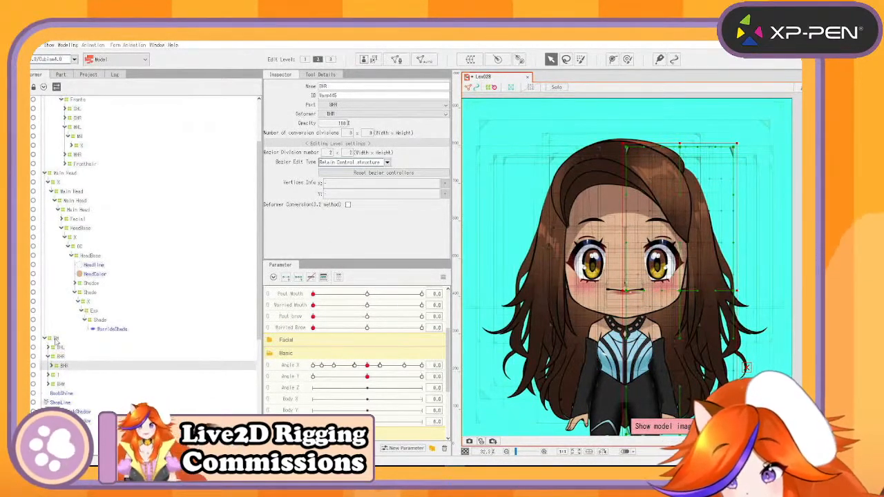
Test deformer 1 in the BH group by moving it outward on the canvas, and undo the move
click(48, 384)
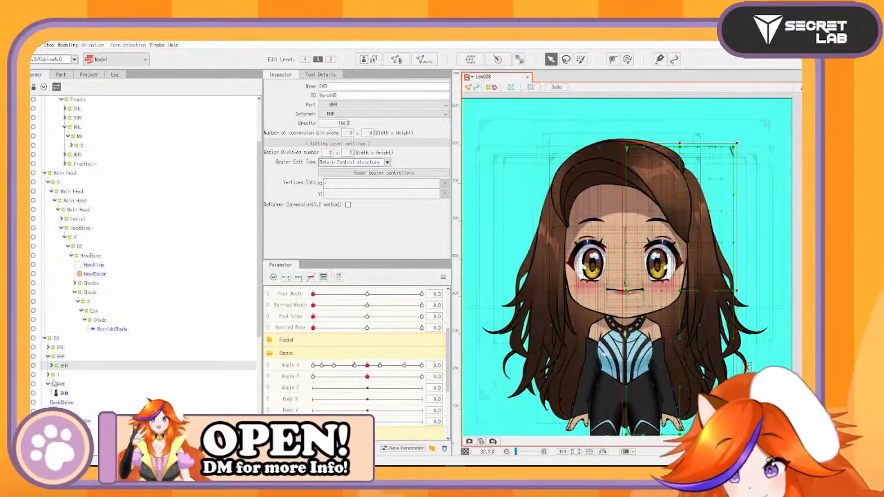
click(55, 376)
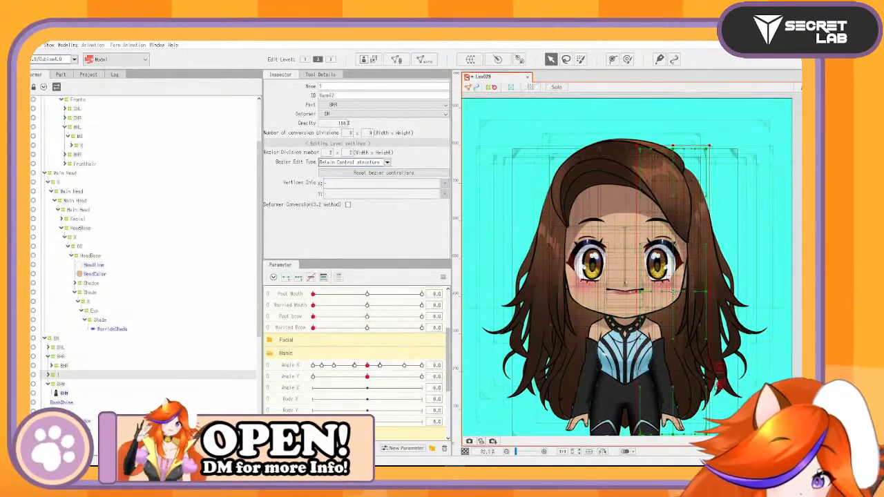
drag(674, 292, 711, 298)
key(ctrl+z)
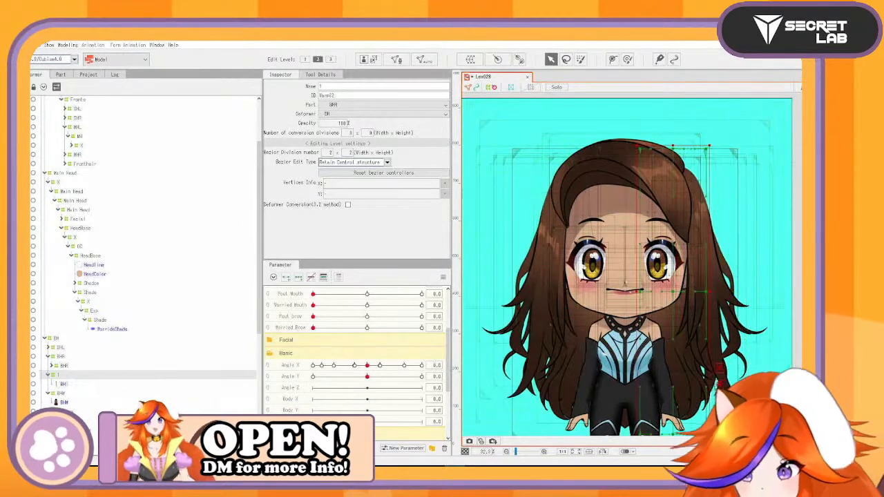
Move deformer 1 into the innermost BHR beside deformer 2 and paste copies of both
click(52, 366)
click(57, 376)
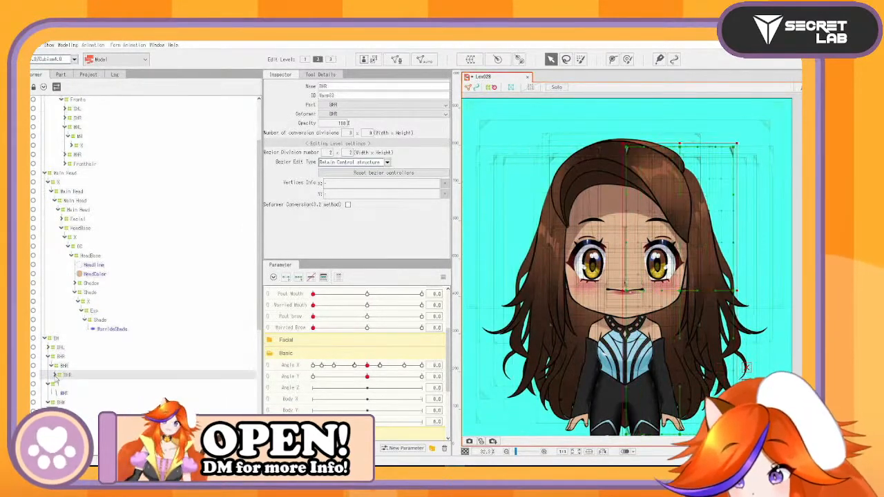
drag(57, 394, 74, 385)
ctrl+click(68, 393)
key(ctrl+v)
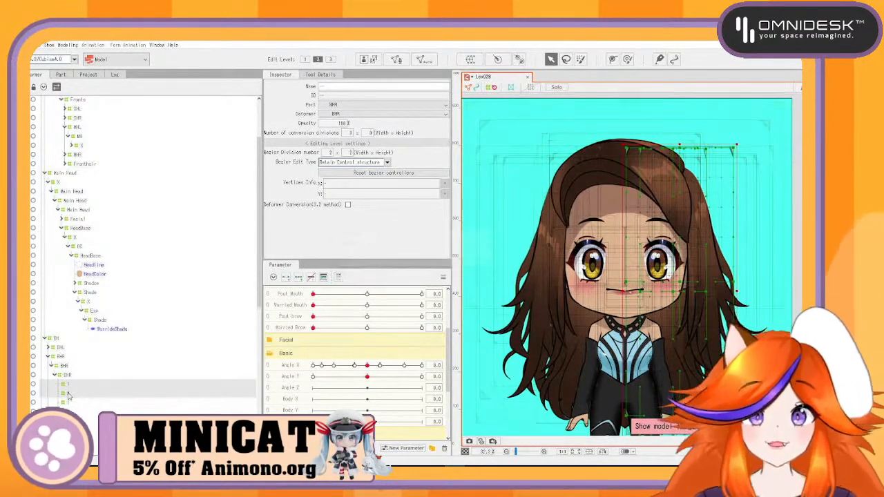
Nest the original deformers 1 and 2 inside their matching copies under BHR
scroll(101, 411, down, 4)
drag(67, 339, 68, 321)
drag(68, 321, 71, 292)
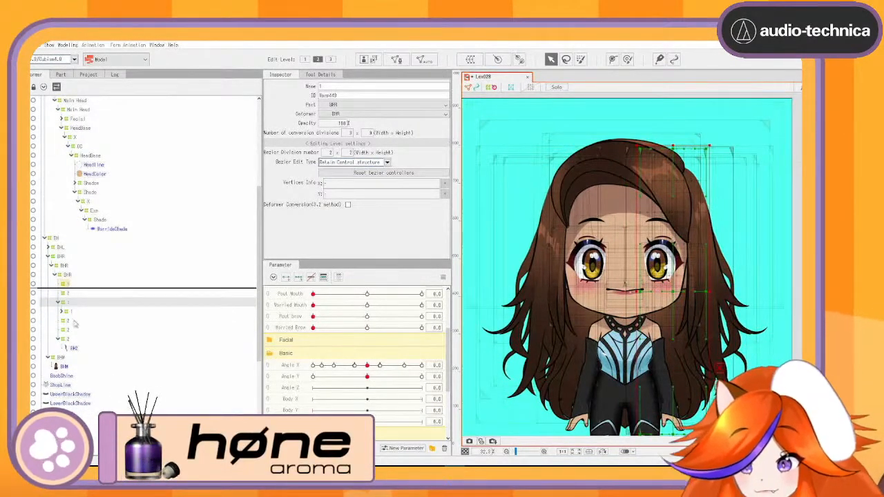
drag(67, 330, 67, 309)
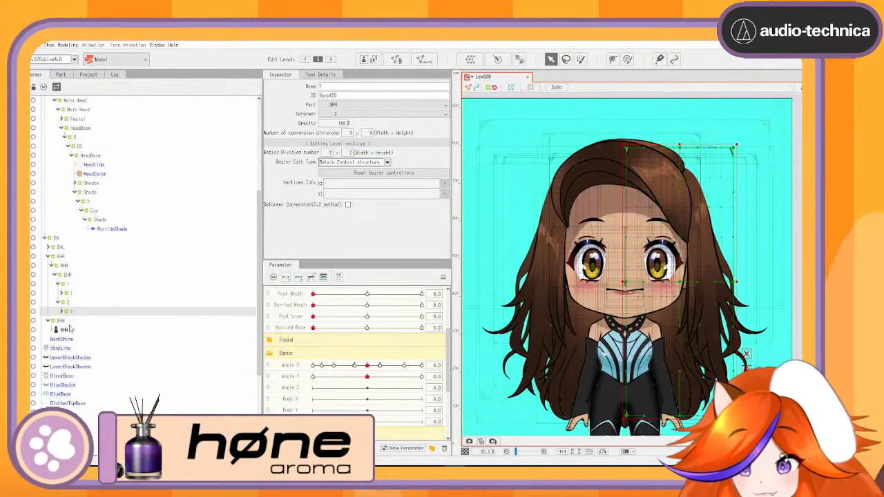
Nest BHM inside a pasted copy, and add copies of BH around the back hair, naming the nested one X
click(63, 321)
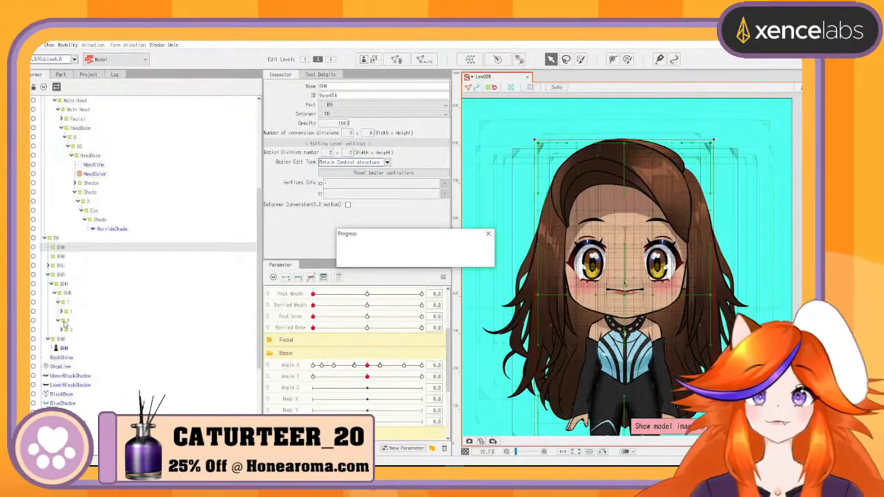
drag(60, 349, 61, 250)
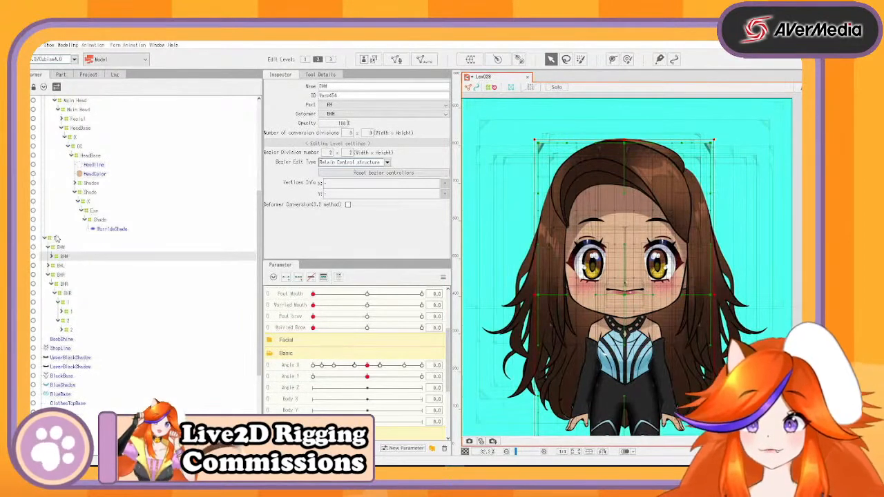
click(60, 240)
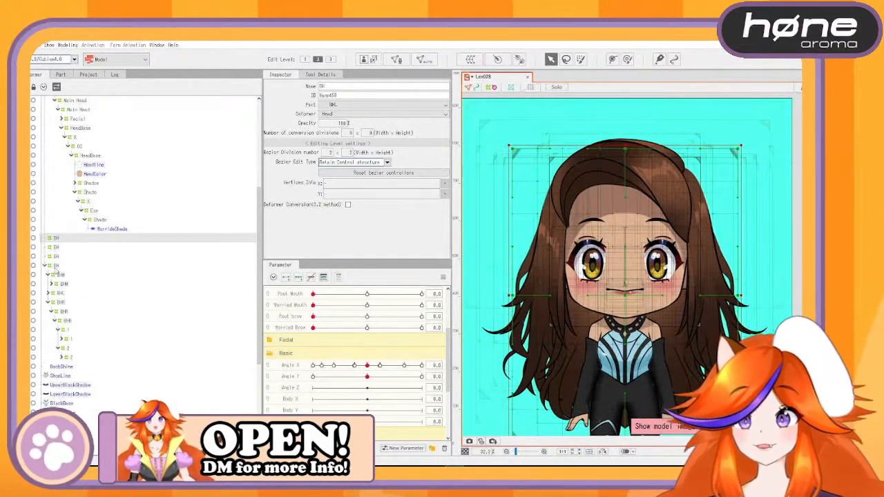
drag(57, 267, 59, 251)
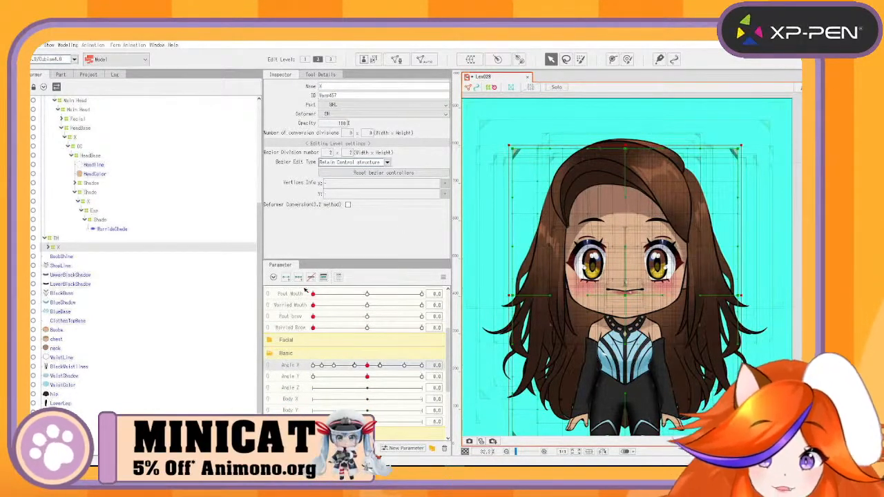
At Angle X -30, shift BH's X deformer toward the back of the head and pull its face-side edge inward
drag(370, 372, 279, 375)
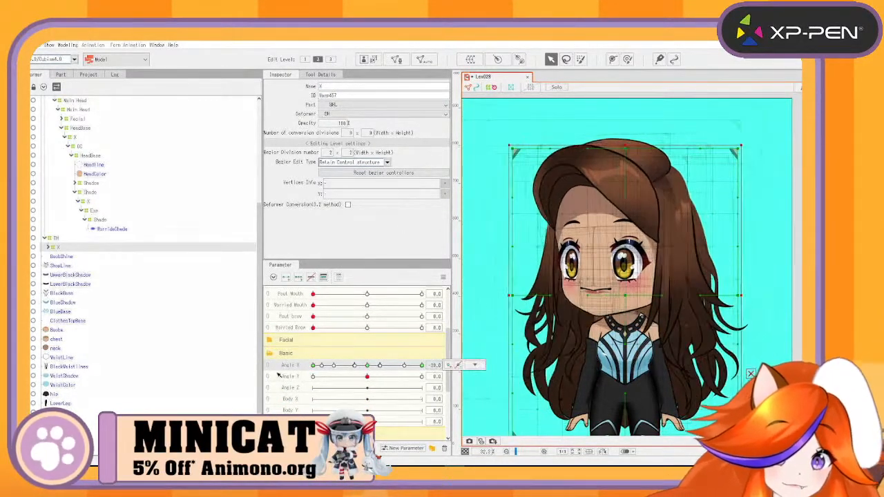
drag(629, 292, 648, 291)
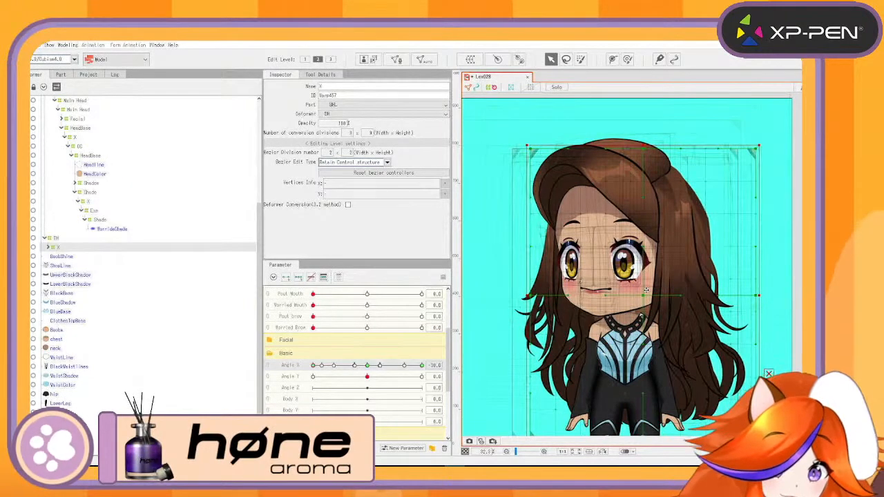
drag(527, 296, 534, 294)
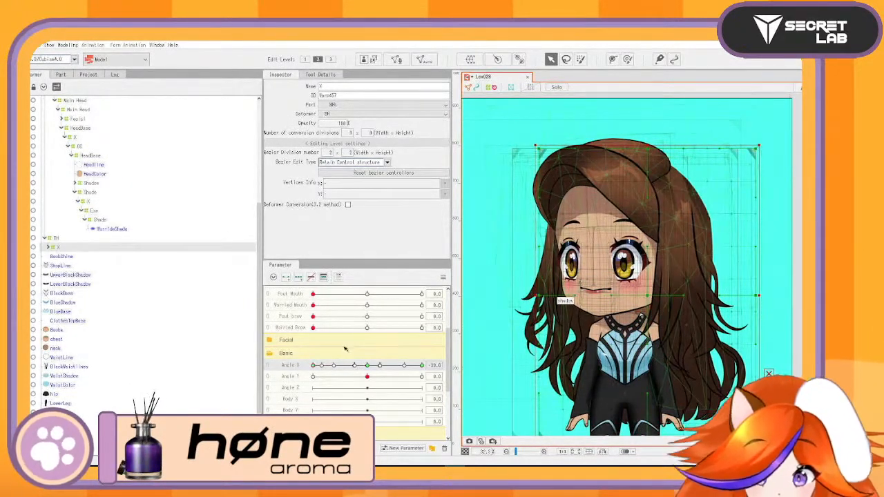
drag(321, 365, 299, 364)
drag(560, 434, 545, 386)
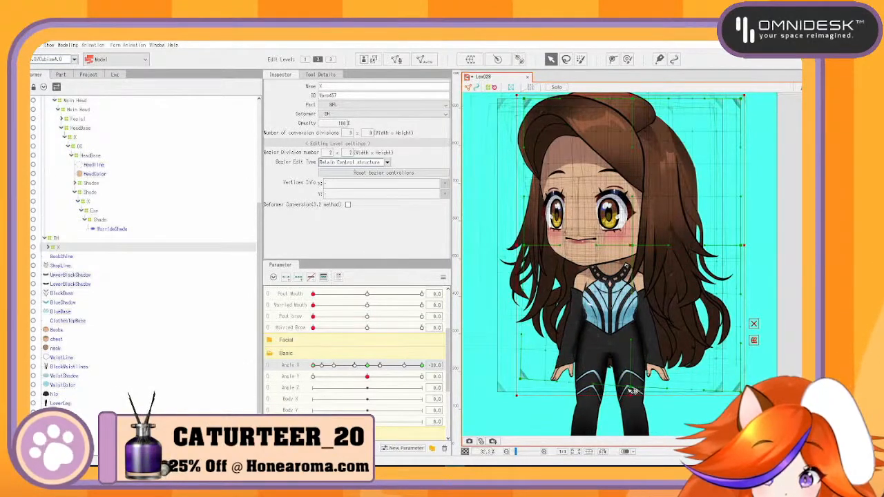
Extend the X deformer's face-side edge slightly outward, reflect the Angle X -30 shape horizontally, and check it at Angle X 30
drag(321, 365, 296, 373)
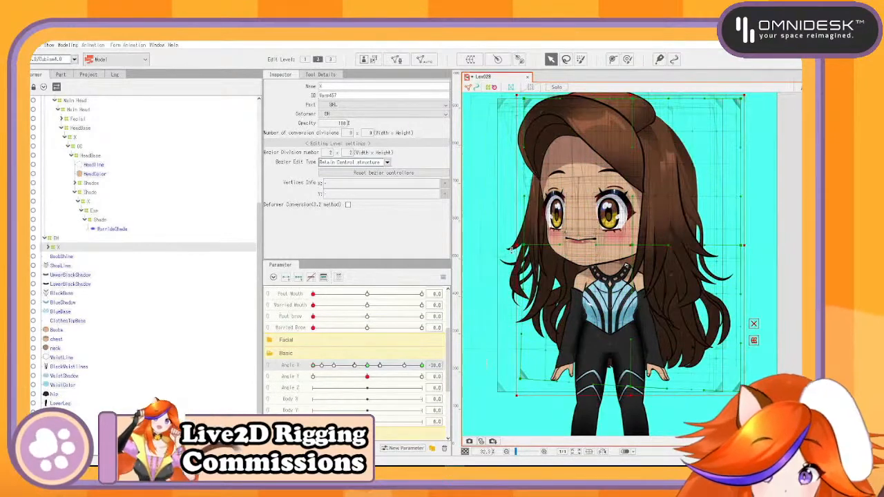
click(525, 256)
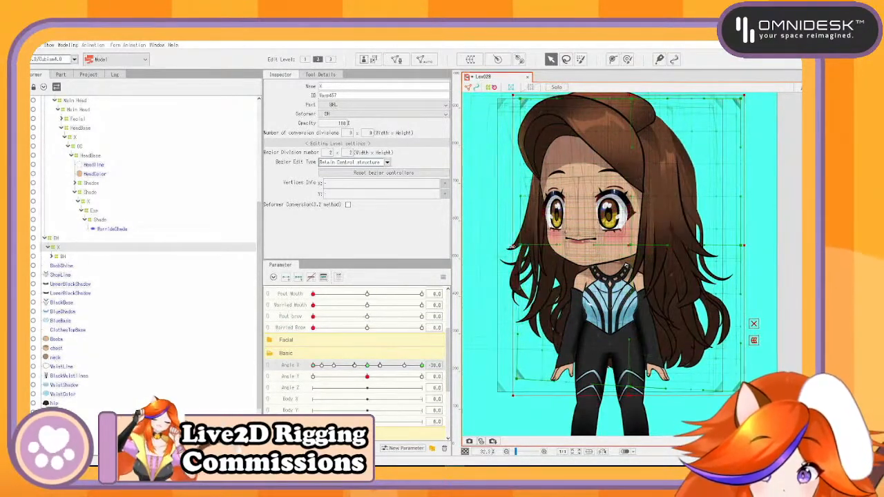
mouse_move(315, 366)
mouse_down()
mouse_move(351, 371)
mouse_move(310, 369)
mouse_up()
click(444, 278)
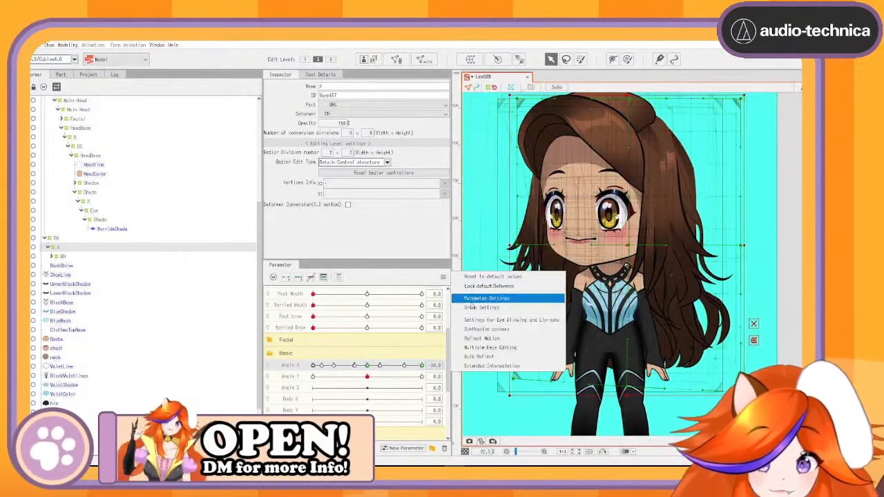
click(493, 339)
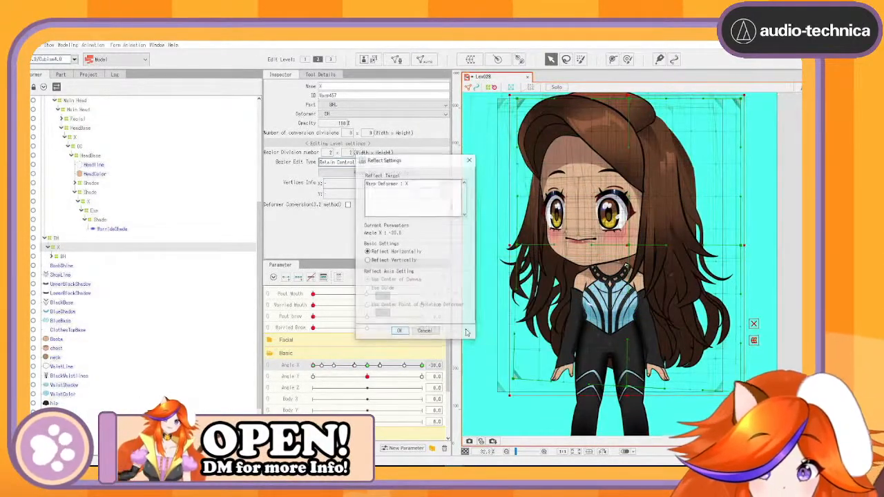
click(403, 334)
drag(318, 368, 422, 366)
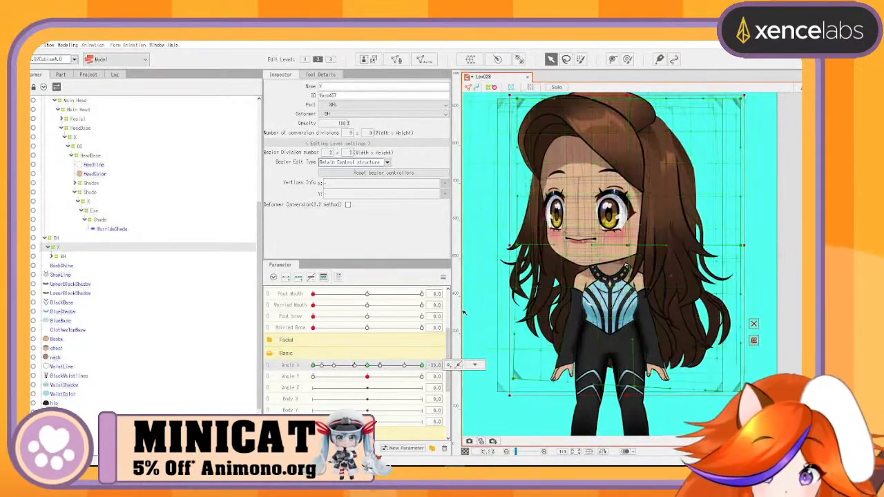
Reflect the adjusted Angle X -30 shape of BH's X deformer horizontally again and check the head turn across Angle X
click(443, 280)
click(484, 338)
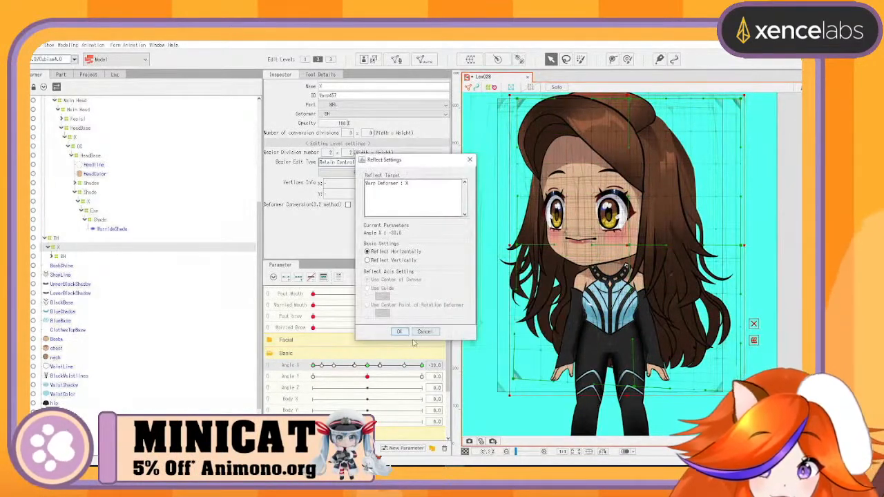
click(401, 332)
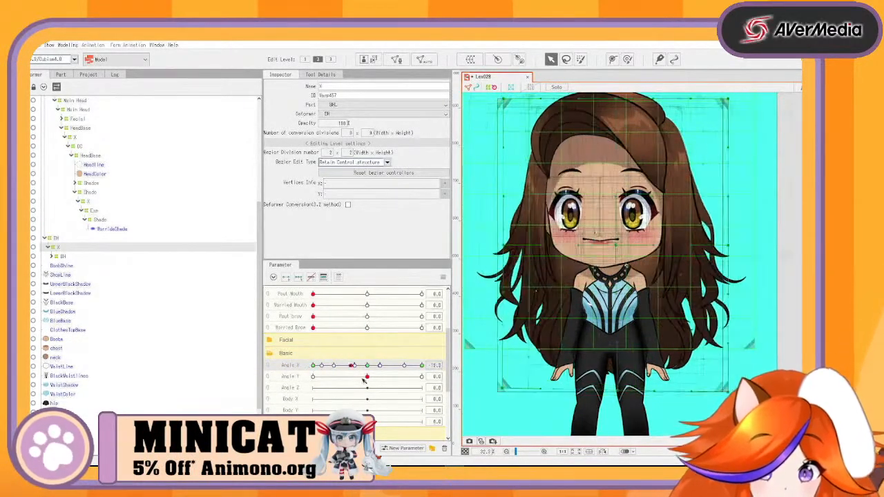
drag(429, 400, 306, 376)
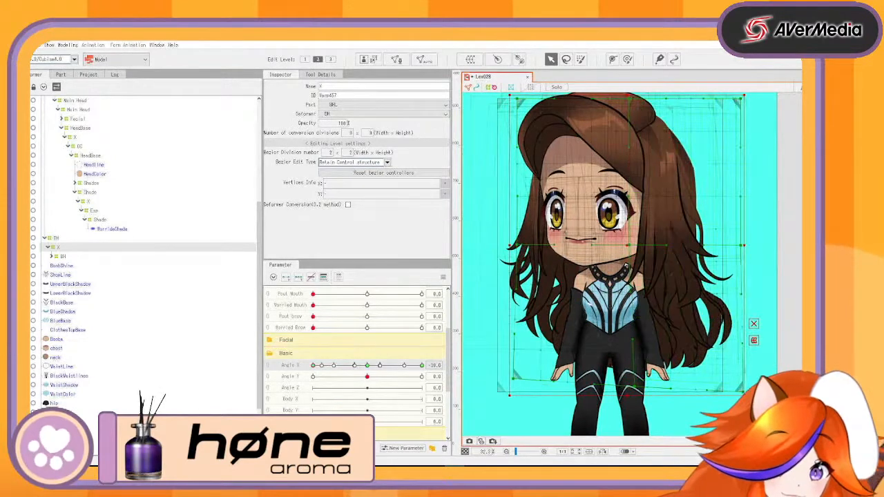
At Angle X -30, stretch the X deformer's outer back edge away from the head, reflect it horizontally, and check Angle X 30
drag(743, 246, 754, 246)
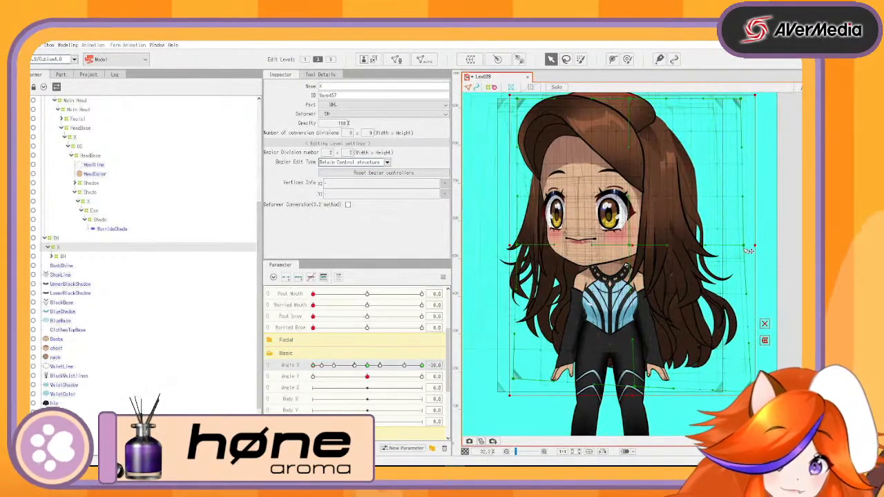
click(443, 277)
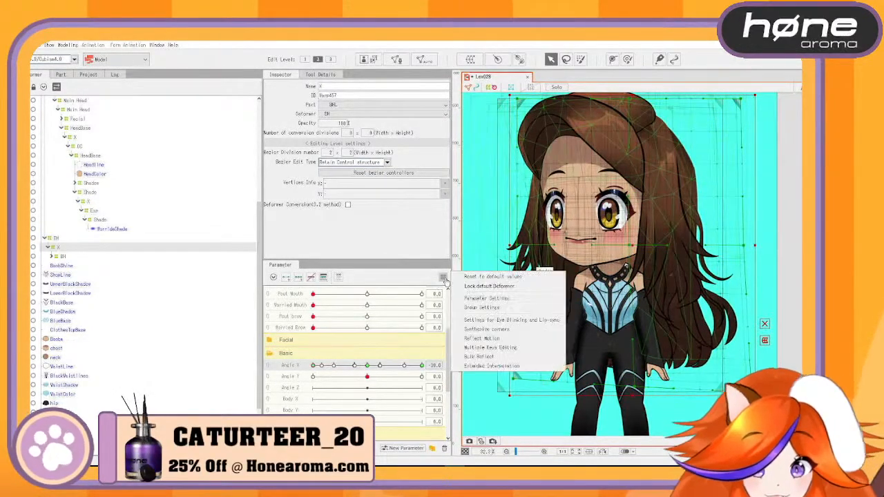
click(482, 339)
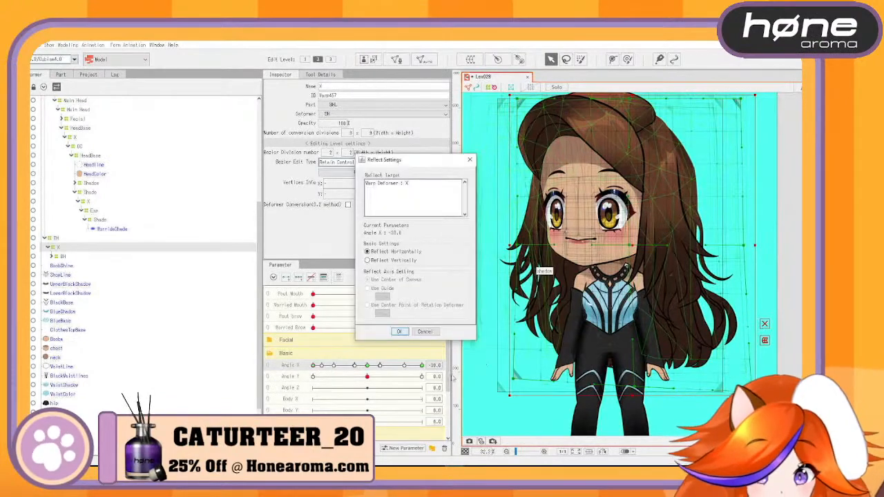
click(399, 331)
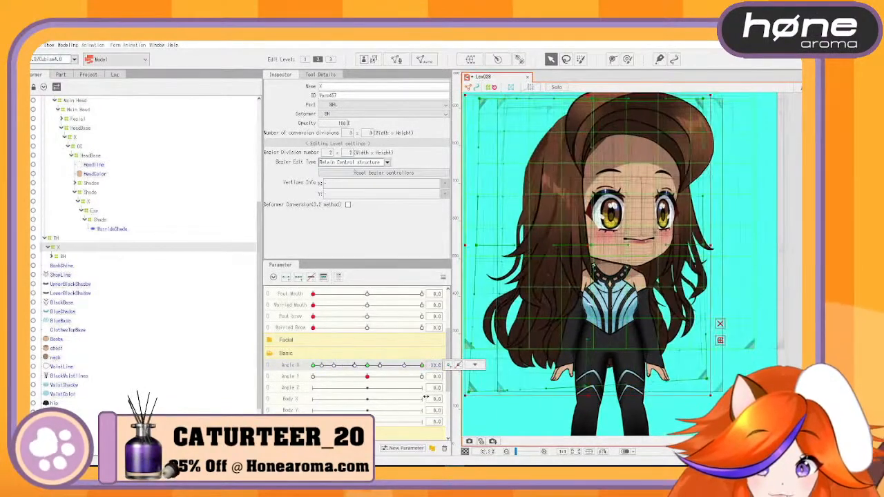
drag(426, 397, 280, 378)
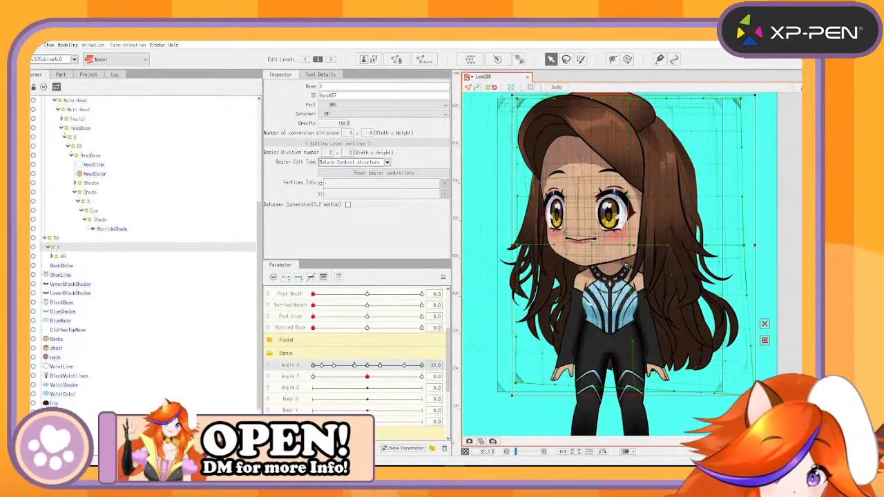
Stretch the lower back corner of BH's X deformer slightly outward, reflect the Angle X -30 shape horizontally, and return Angle X to 0
drag(755, 396, 758, 399)
drag(313, 365, 292, 362)
click(443, 277)
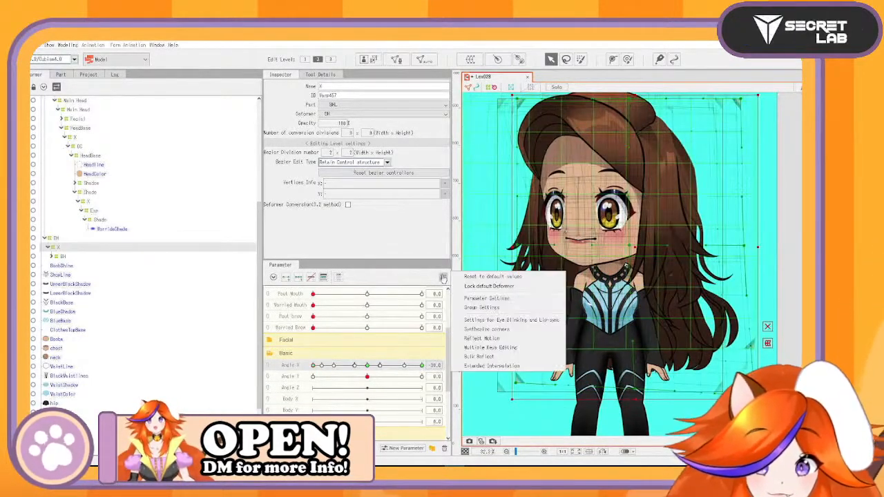
click(495, 340)
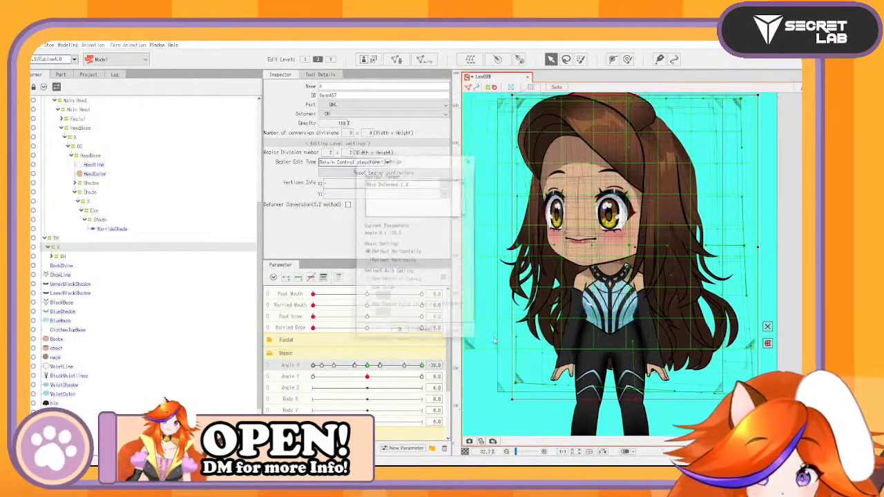
click(400, 332)
click(368, 365)
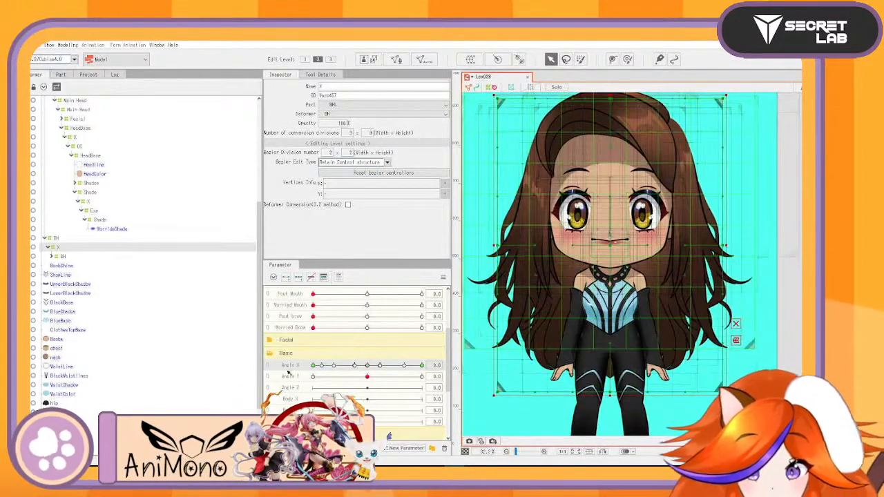
With Angle X at 0, shift the X deformer downward at Angle Y 30 and raise its lower edge at Angle Y -30
drag(368, 377, 422, 378)
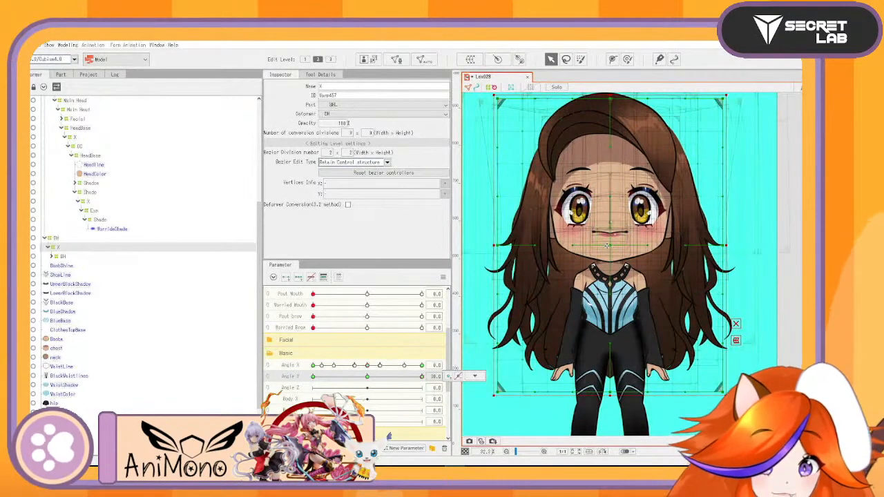
drag(608, 246, 614, 262)
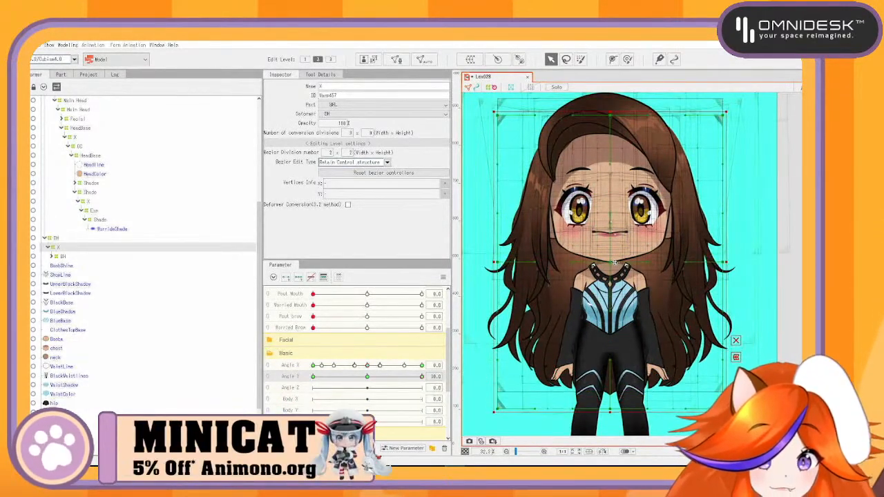
drag(422, 378, 311, 391)
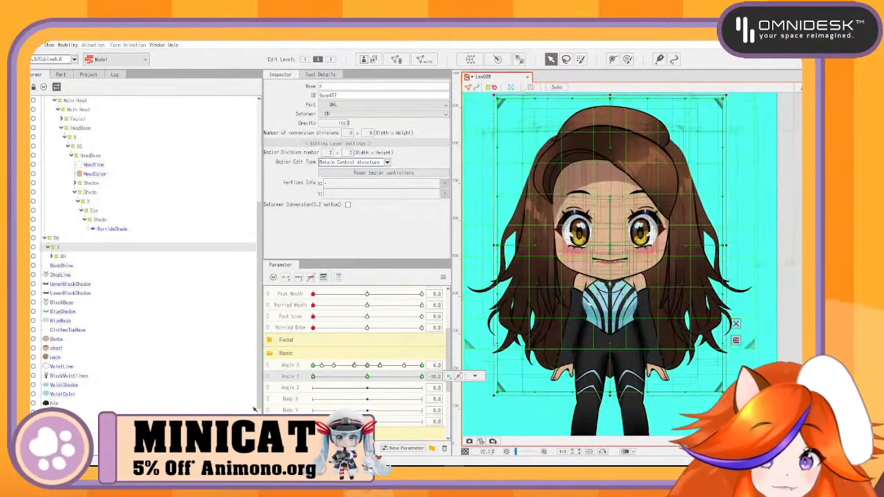
drag(610, 397, 610, 372)
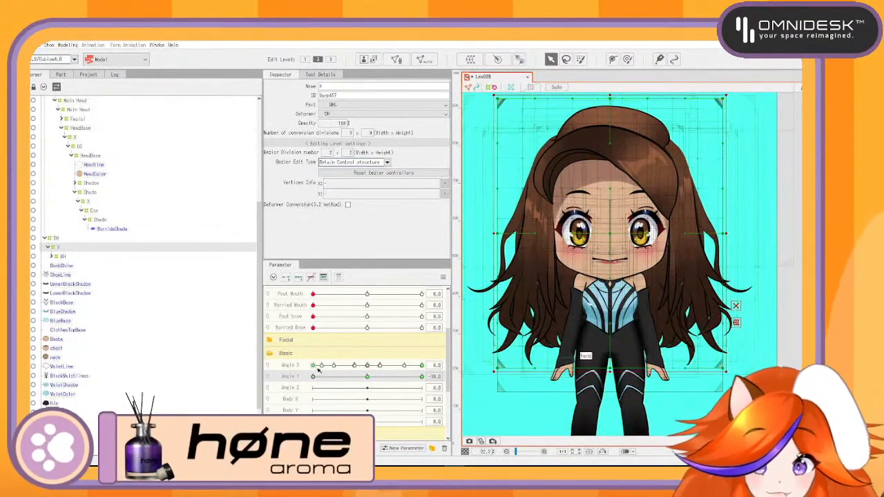
drag(314, 377, 271, 354)
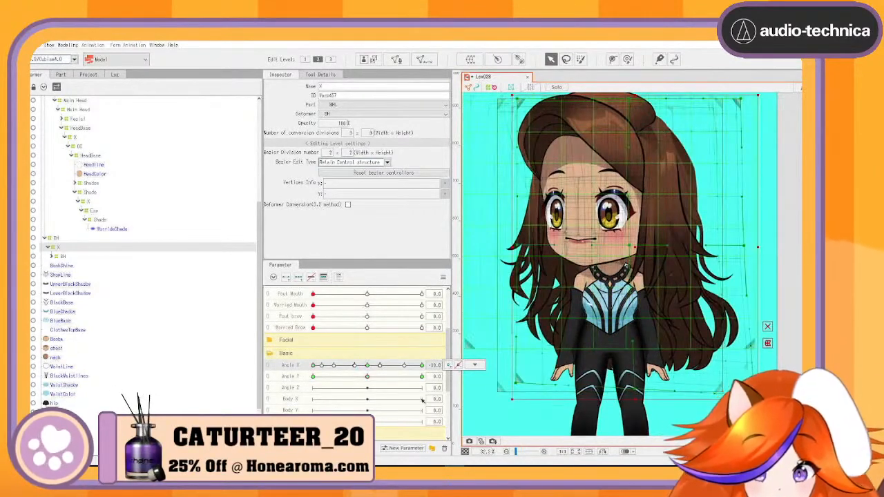
At Angle X -30 and Angle Y -30, rotate the X deformer counterclockwise and shift it slightly toward the face side
drag(366, 376, 313, 377)
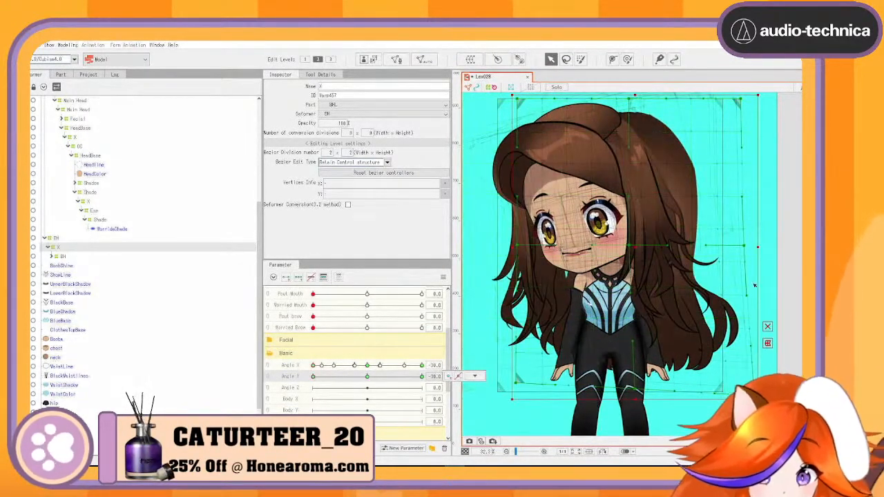
drag(763, 247, 751, 222)
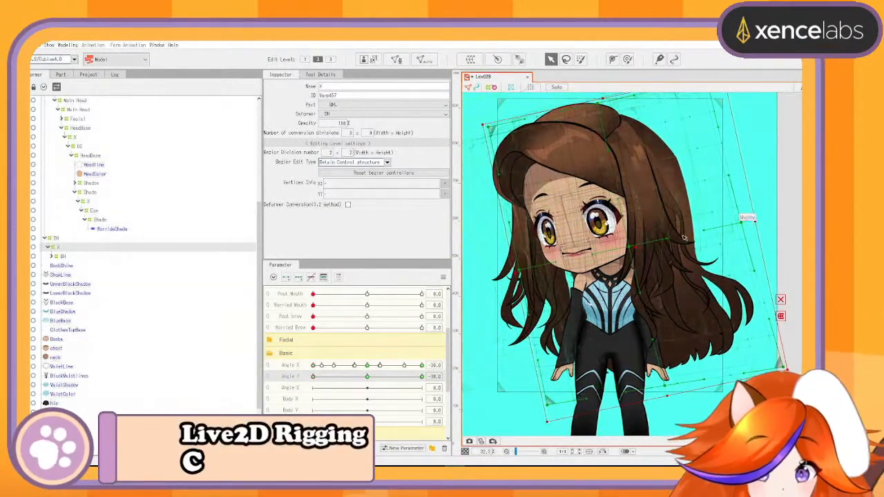
mouse_move(638, 246)
mouse_down()
mouse_move(630, 231)
mouse_move(630, 242)
mouse_up()
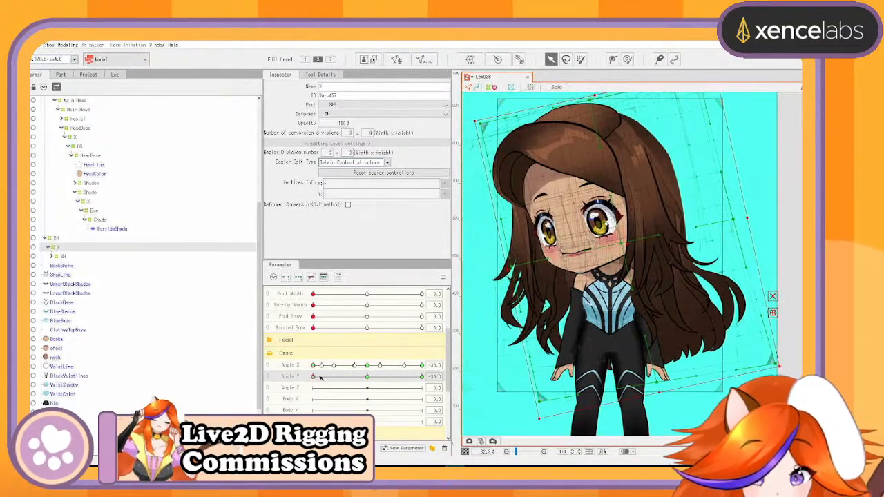
drag(315, 377, 289, 389)
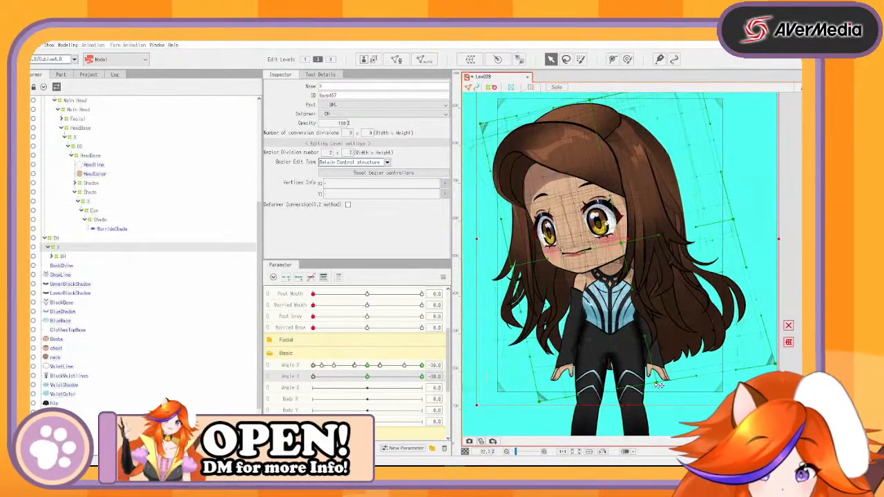
Pull the lower middle and lower back points of the X deformer inward at Angle X -30, Angle Y -30, and check the tilt
drag(656, 384, 633, 380)
drag(779, 364, 762, 365)
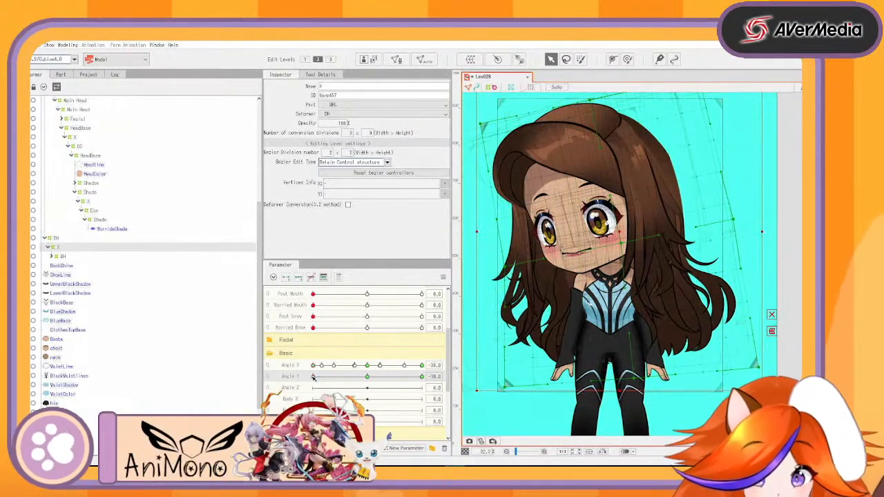
mouse_move(313, 376)
mouse_down()
mouse_move(337, 389)
mouse_move(311, 389)
mouse_up()
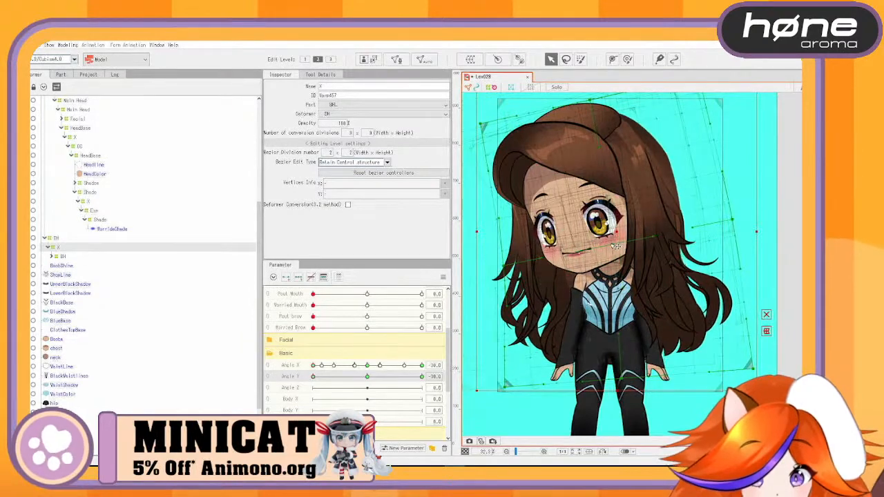
drag(313, 377, 286, 369)
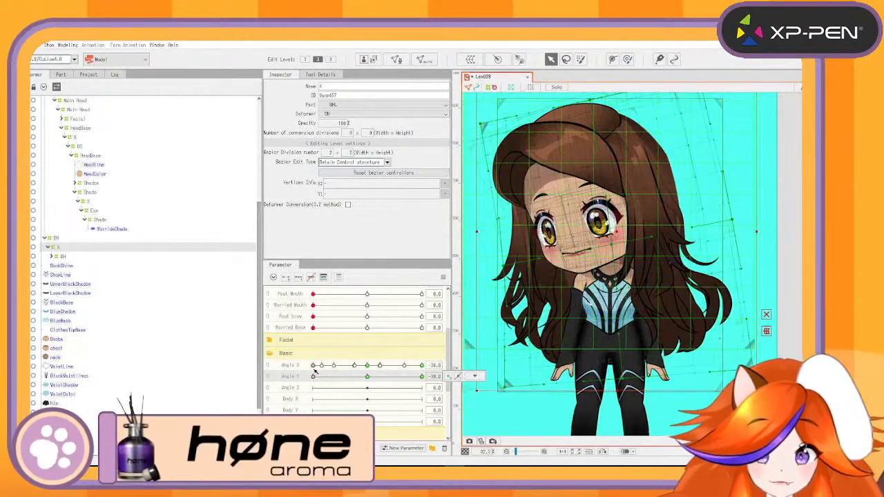
At Angle X -30 and Angle Y 30, rotate the X deformer clockwise, shift it downward, and check the motion along Angle Y
drag(315, 377, 442, 390)
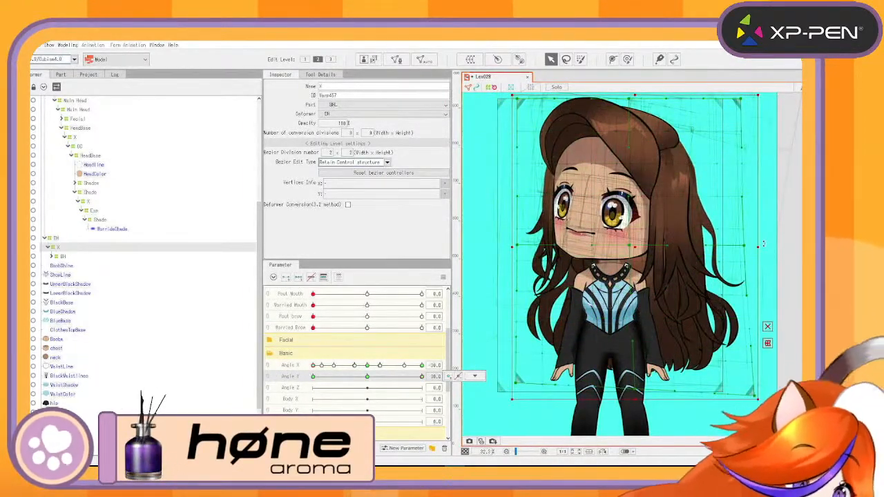
drag(763, 244, 773, 264)
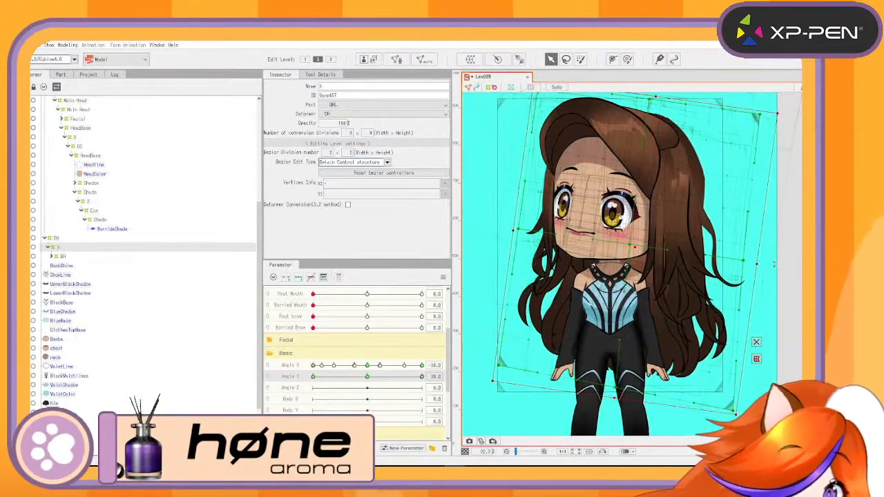
drag(633, 249, 632, 260)
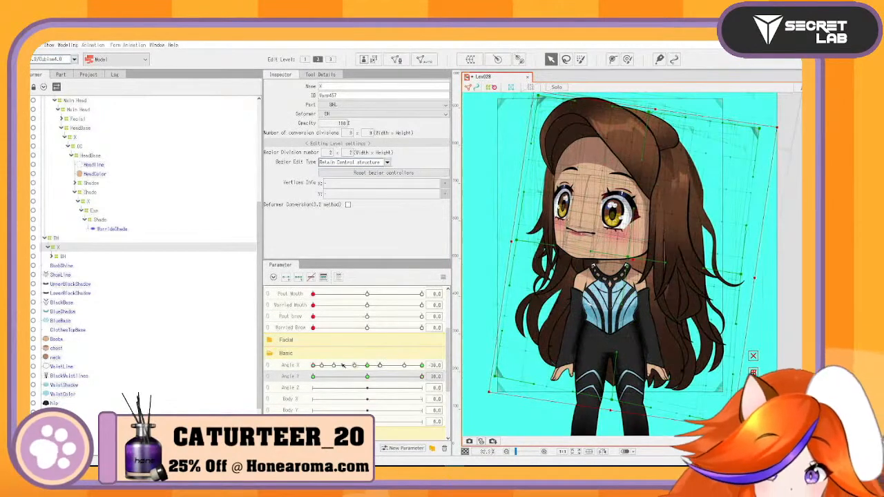
drag(422, 378, 398, 378)
Move the X deformer's middle column toward the back of the head and pull its lower face-side points inward at Angle Y 30
drag(529, 412, 657, 413)
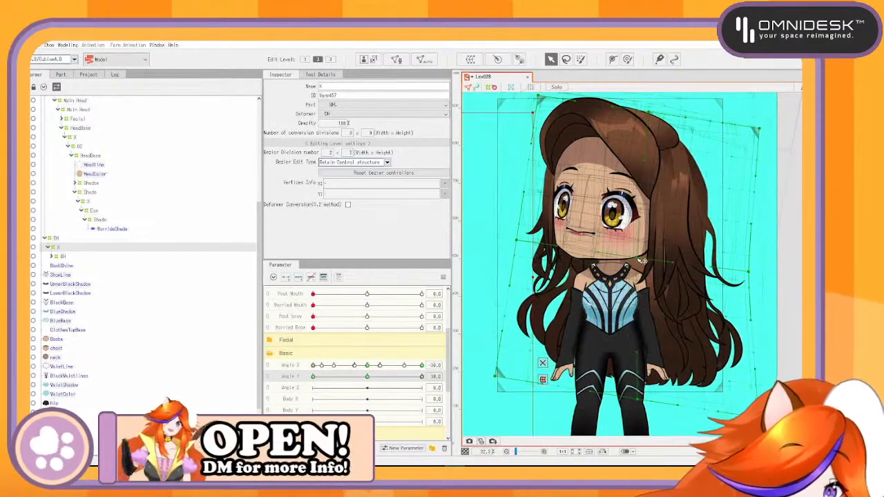
drag(500, 378, 531, 381)
drag(519, 242, 544, 251)
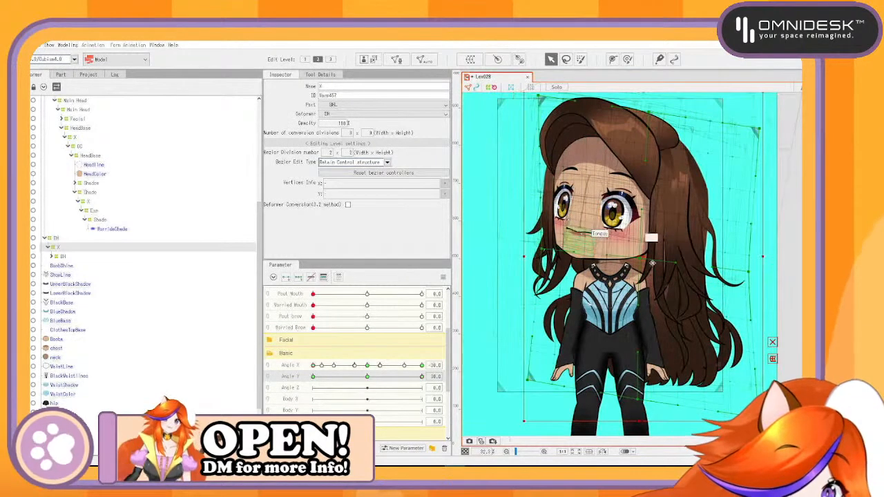
drag(757, 275, 758, 275)
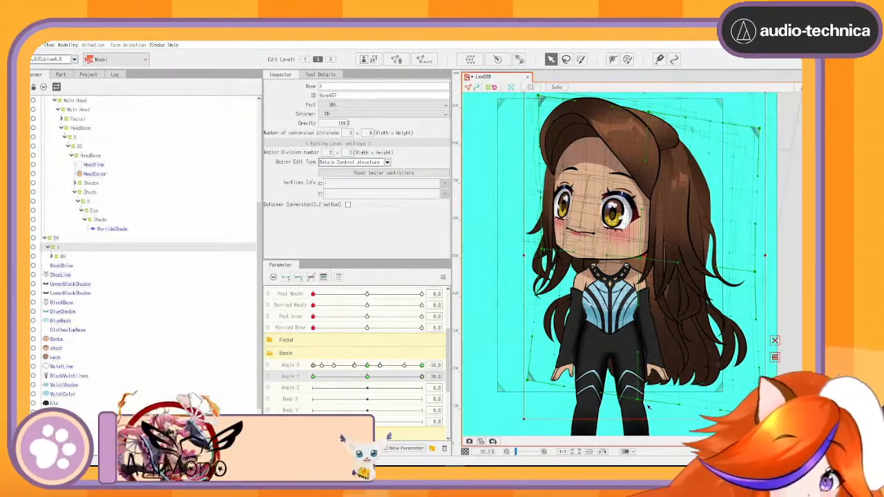
Fine-tune the X deformer's center and lower middle points at Angle X -30, Angle Y 30, checking the movement along Angle Y
mouse_move(421, 377)
mouse_down()
mouse_move(330, 377)
mouse_move(433, 377)
mouse_up()
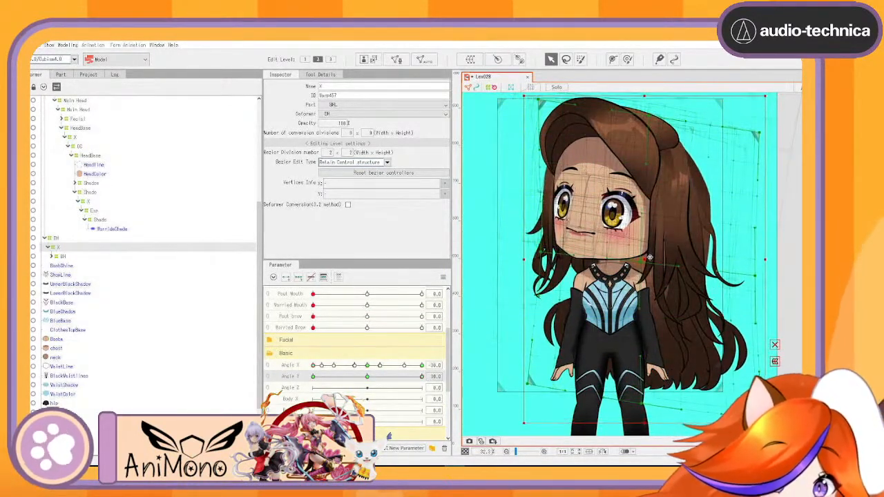
mouse_move(420, 377)
mouse_down()
mouse_move(367, 376)
mouse_move(434, 375)
mouse_move(299, 364)
mouse_move(316, 357)
mouse_move(430, 361)
mouse_move(290, 352)
mouse_move(384, 360)
mouse_move(440, 373)
mouse_move(396, 375)
mouse_move(437, 377)
mouse_up()
click(475, 377)
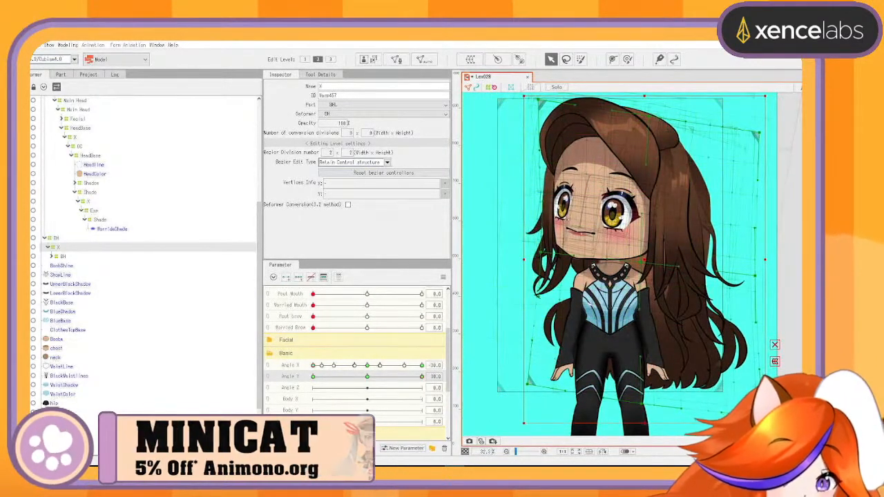
drag(644, 406, 644, 403)
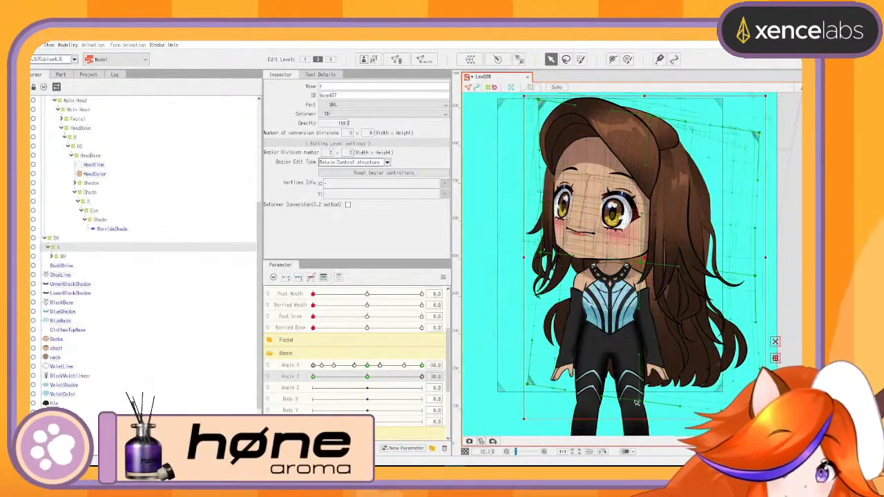
drag(422, 378, 431, 453)
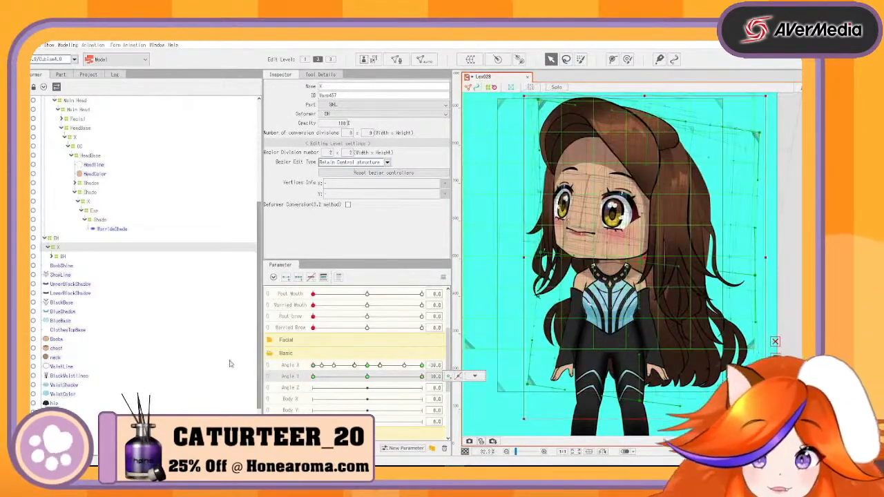
Reflect the X deformer's Angle X -30 shape horizontally to the opposite side while Angle Y is at 30
click(291, 366)
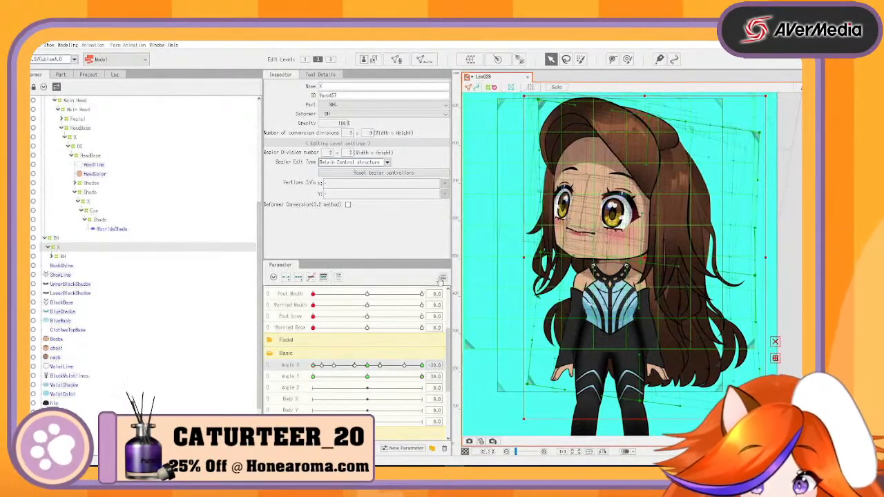
click(442, 278)
click(495, 339)
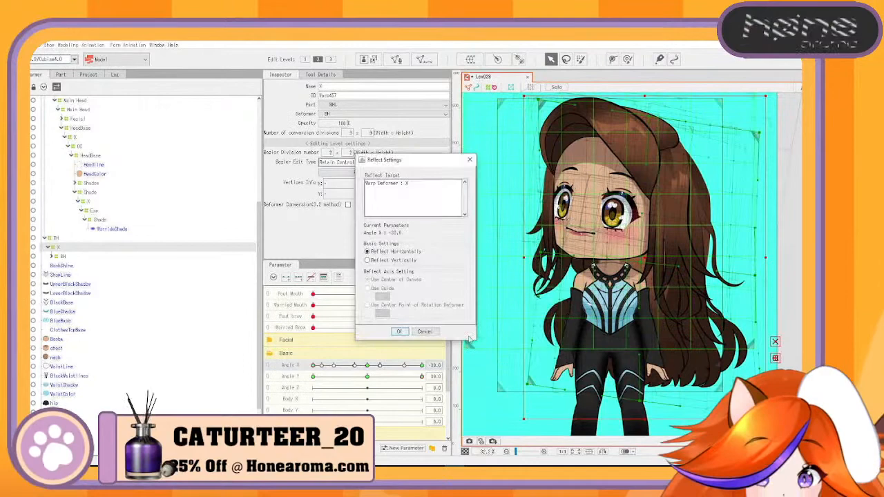
click(400, 332)
click(422, 364)
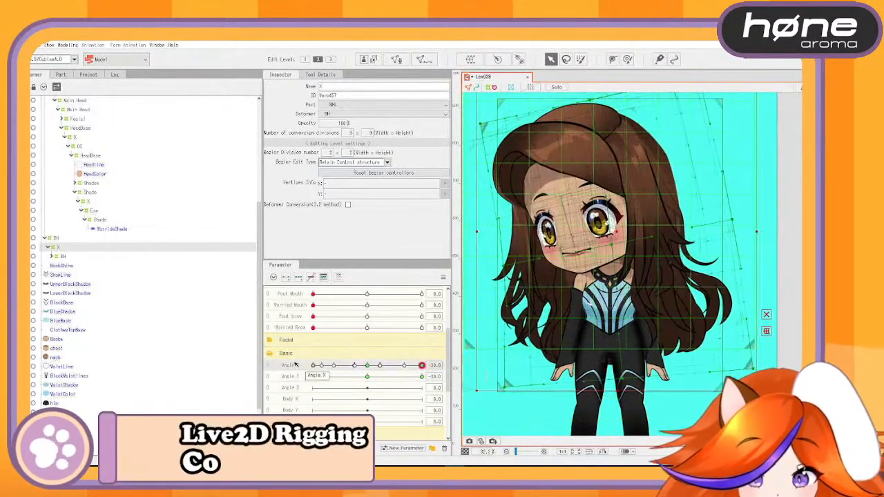
Reflect the X deformer's Angle X -30 shape horizontally at Angle Y -30, and preview the motion in the Physics/Scene Blending Settings
click(444, 277)
click(479, 341)
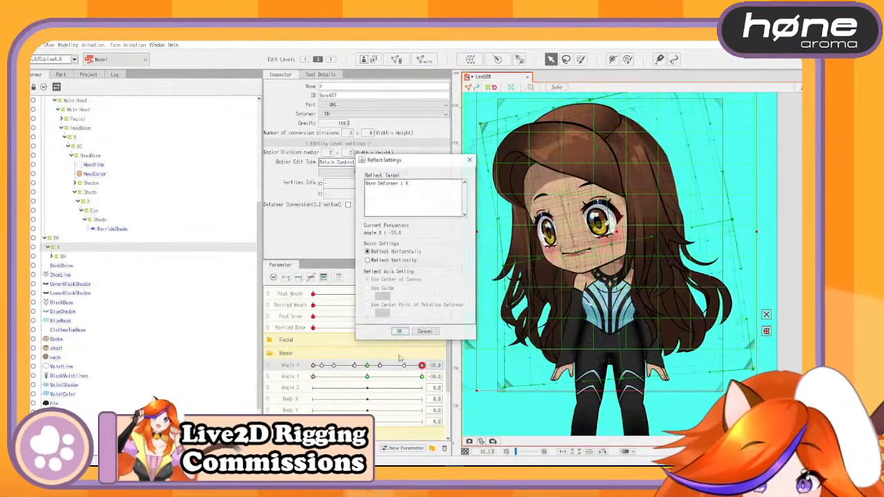
click(400, 332)
drag(315, 377, 522, 416)
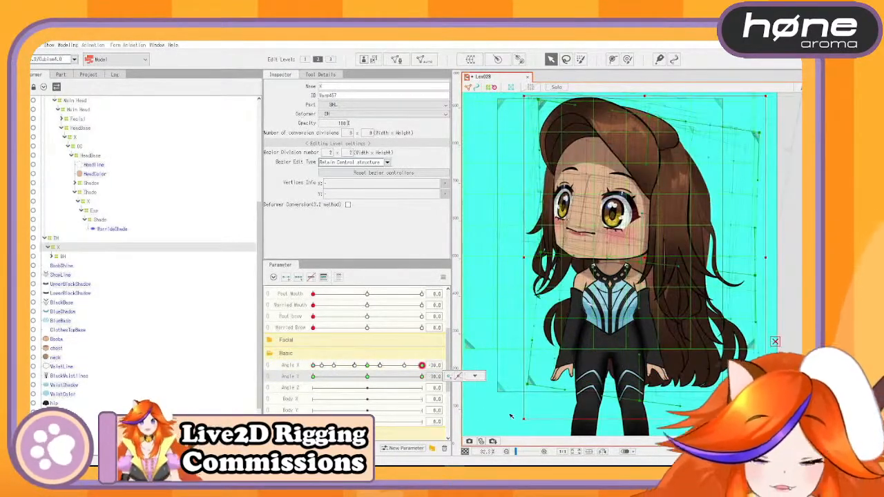
click(67, 45)
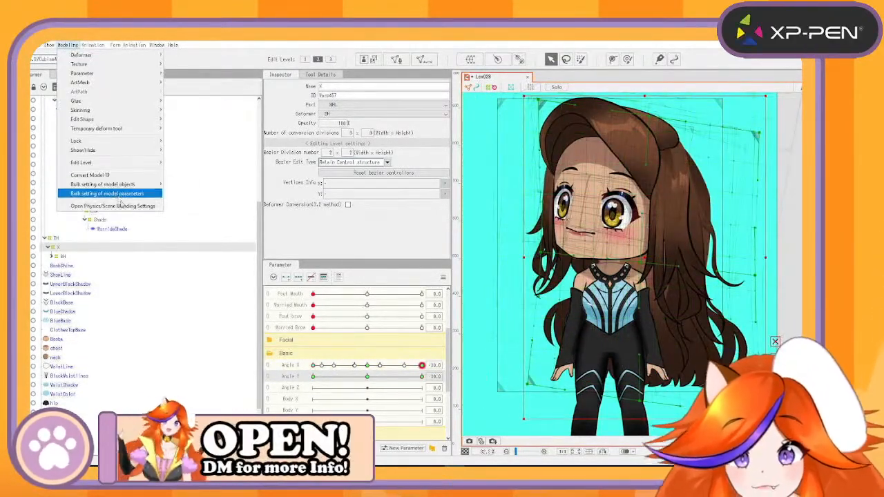
click(166, 205)
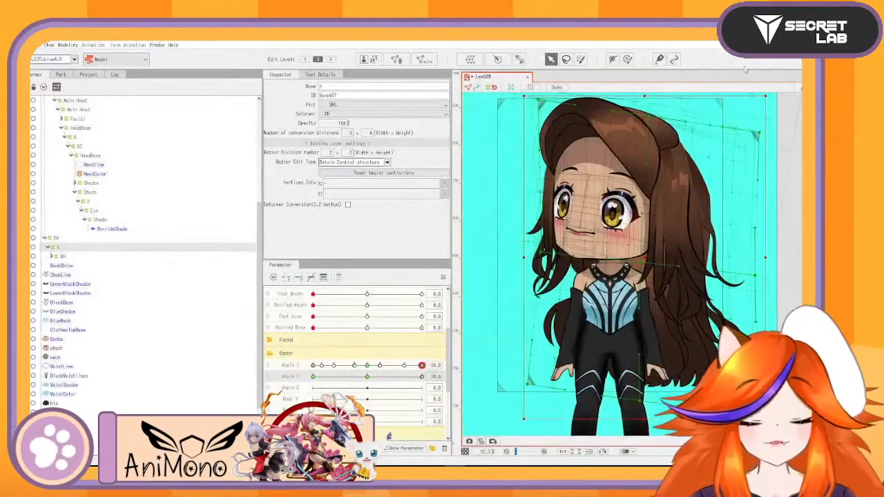
At Angle X 0 and Angle Y -30, extend the X deformer's lower edge slightly downward and preview the physics motion again
click(368, 365)
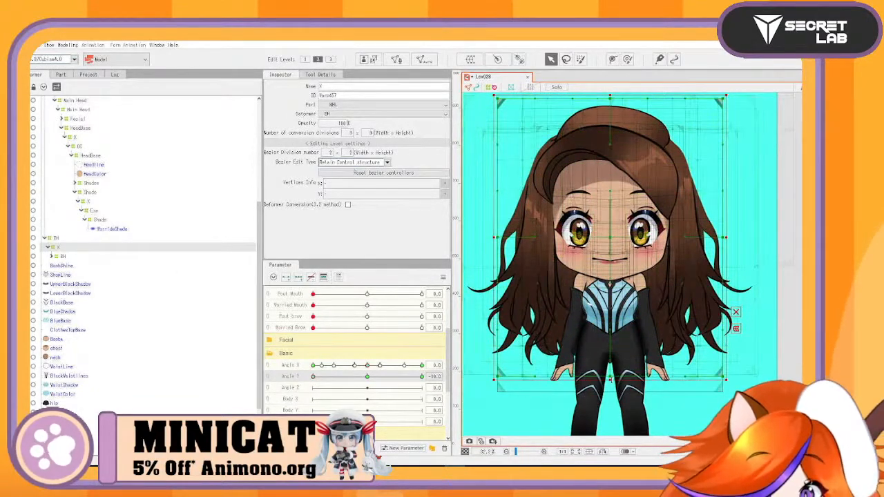
click(68, 45)
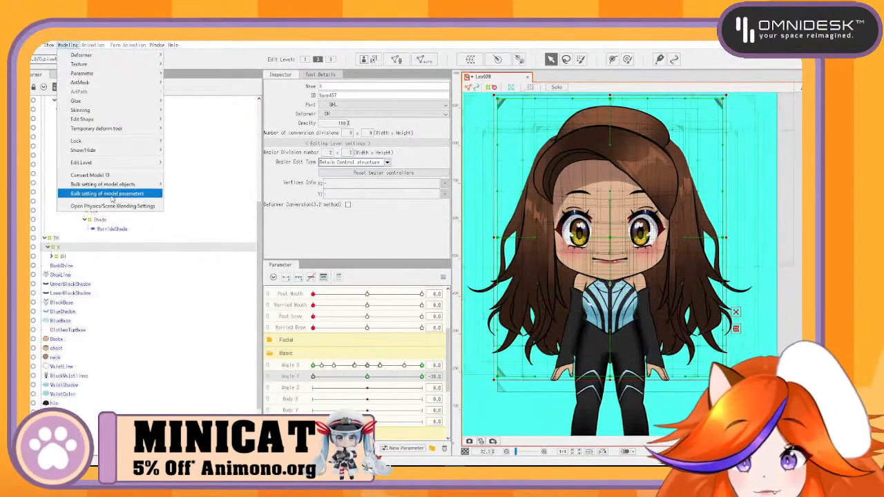
click(110, 206)
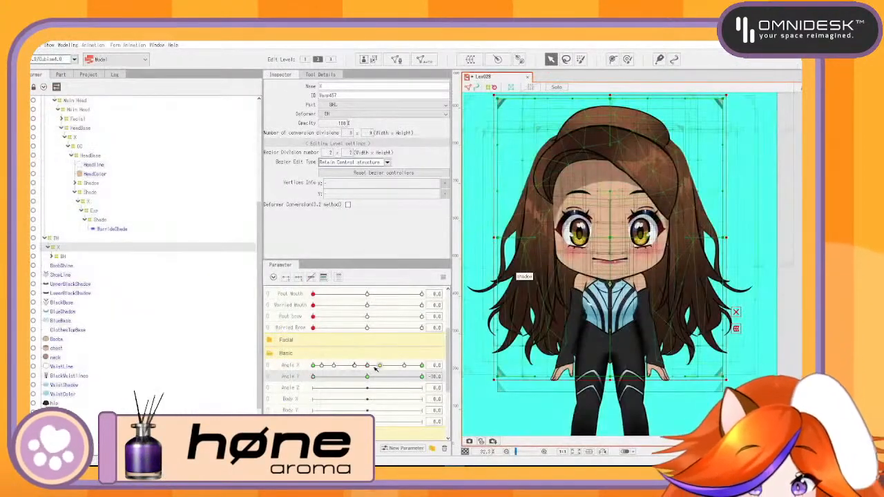
Nudge the X deformer's lower corner and reflect its Angle X -30 shape horizontally at Angle Y -30, previewing the physics motion
drag(373, 367, 305, 373)
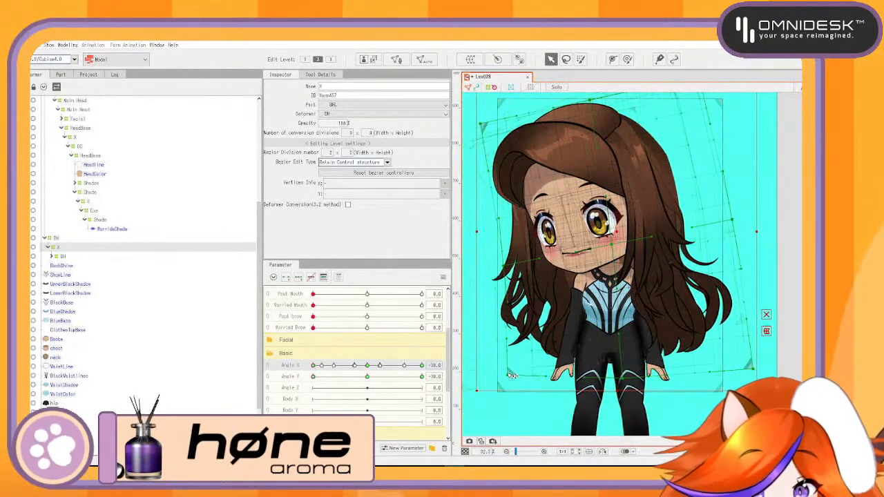
drag(512, 376, 510, 374)
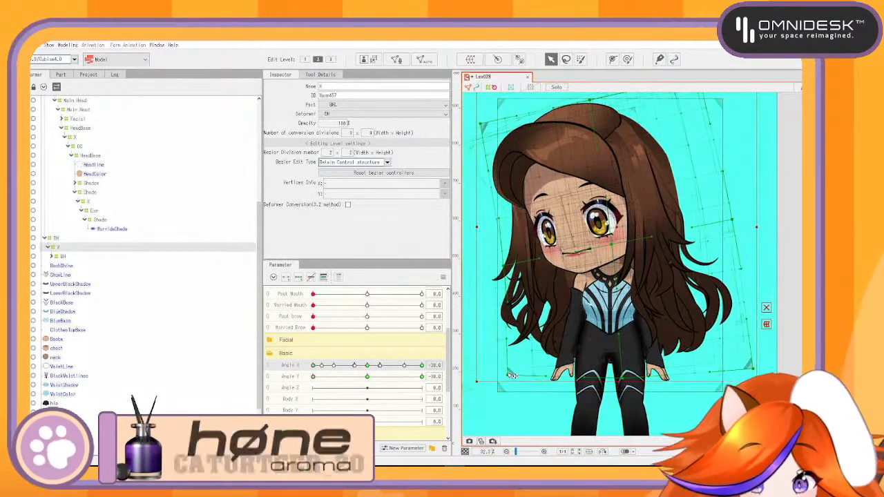
click(444, 278)
click(492, 339)
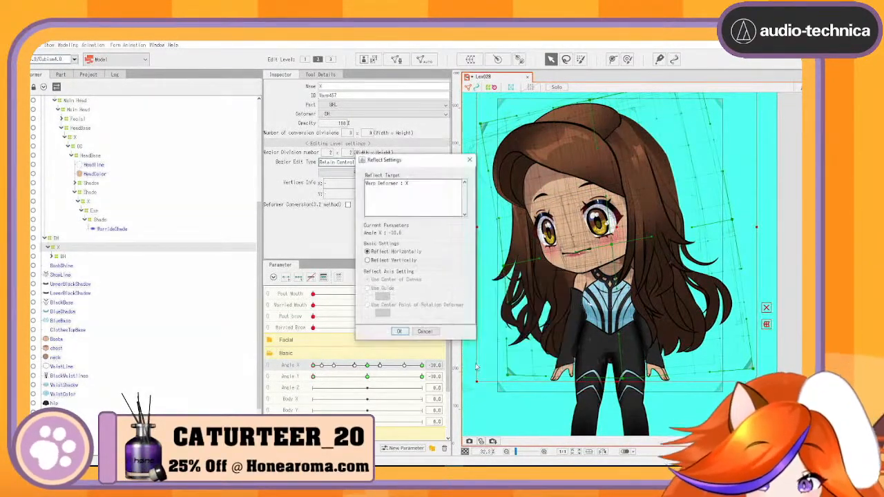
click(400, 331)
click(64, 45)
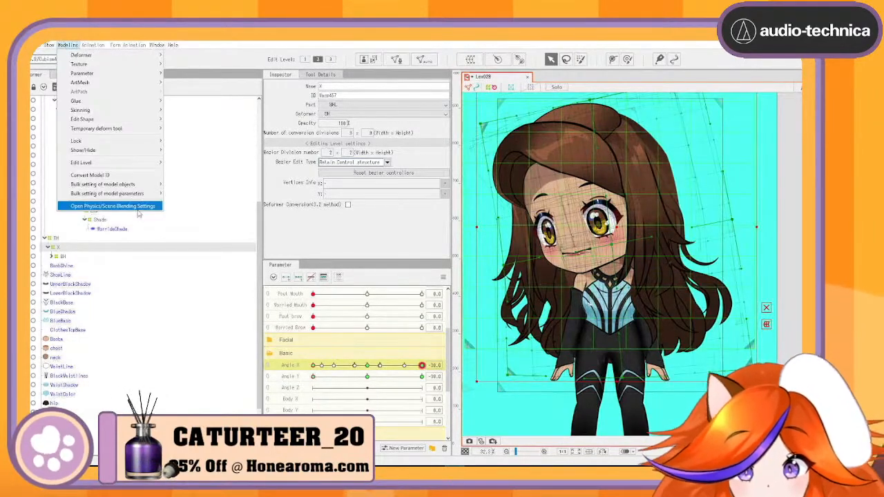
click(110, 205)
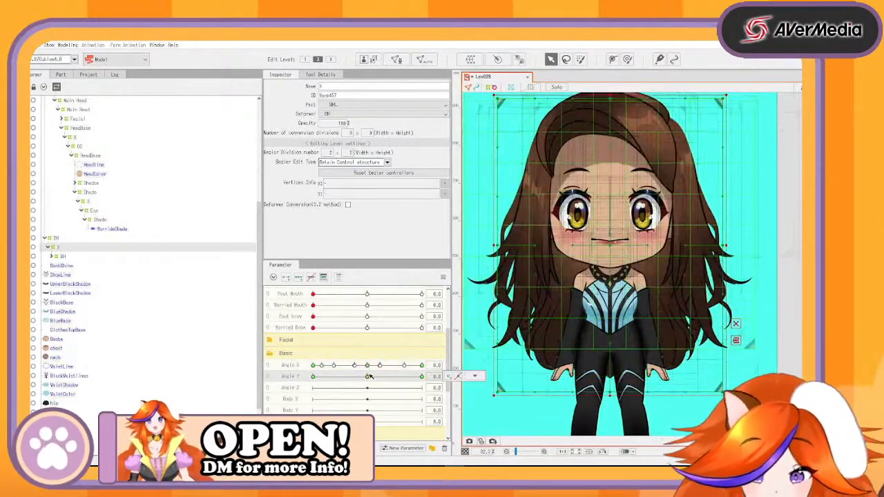
Expand BH's child hierarchy and rename the warp deformer nested directly under BHR as X
click(51, 257)
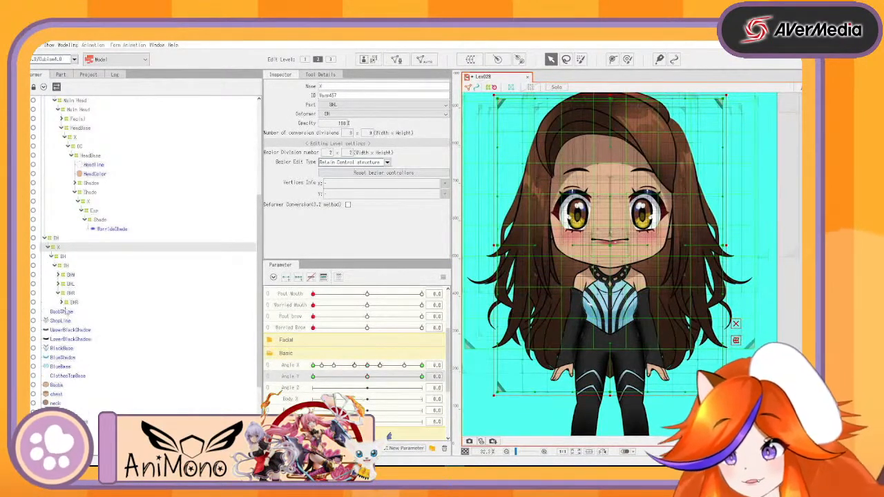
click(62, 303)
click(77, 311)
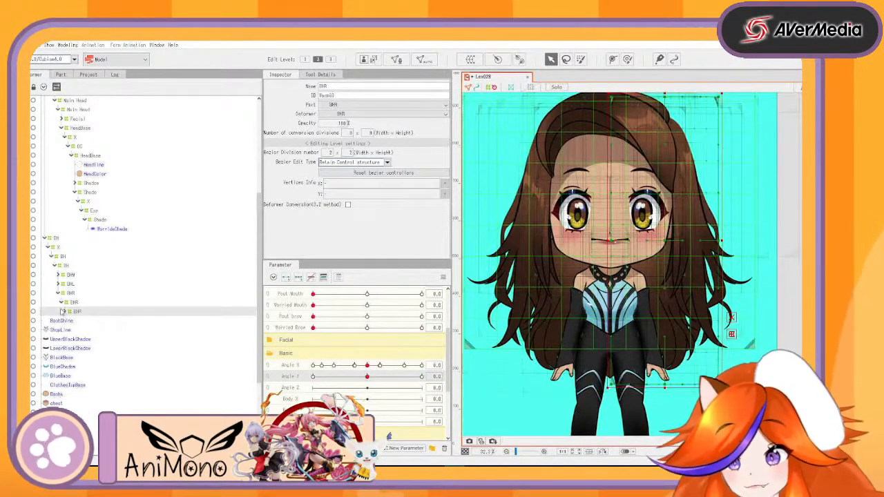
click(74, 303)
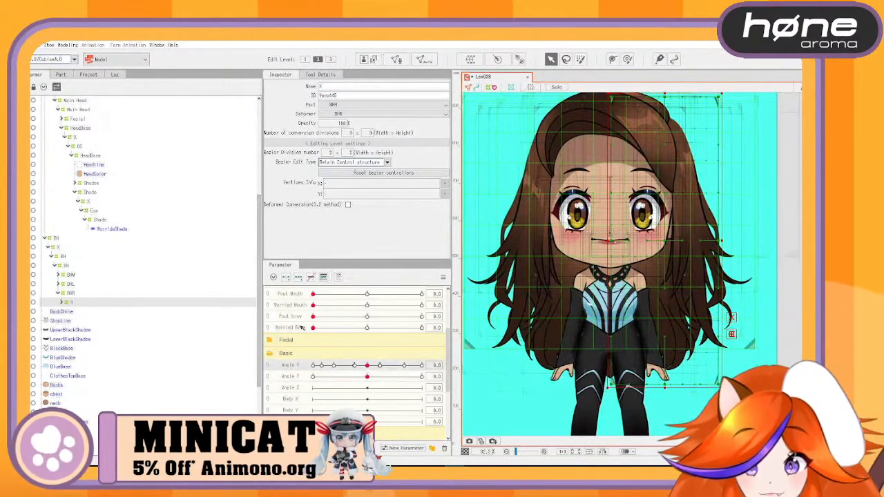
Try to shift the X deformer directly under BHR slightly outward at Angle X -30 and 30, undoing the changes
drag(369, 366, 293, 364)
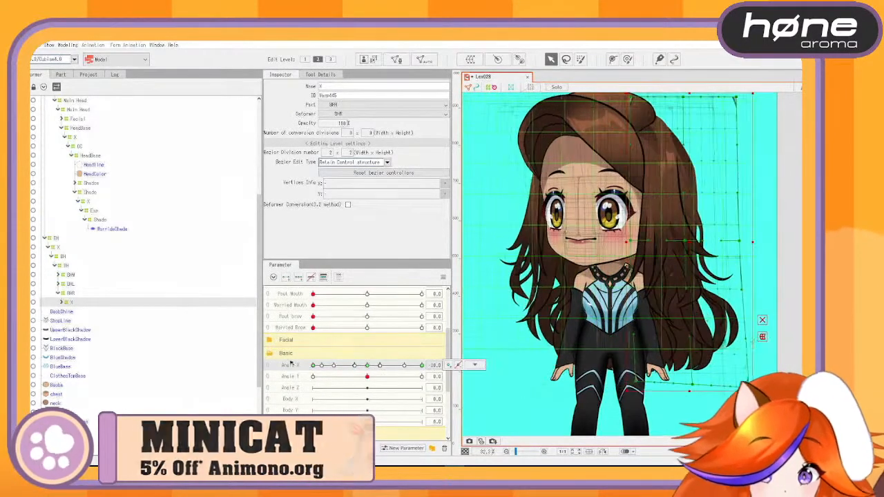
drag(688, 239, 693, 239)
drag(316, 365, 443, 383)
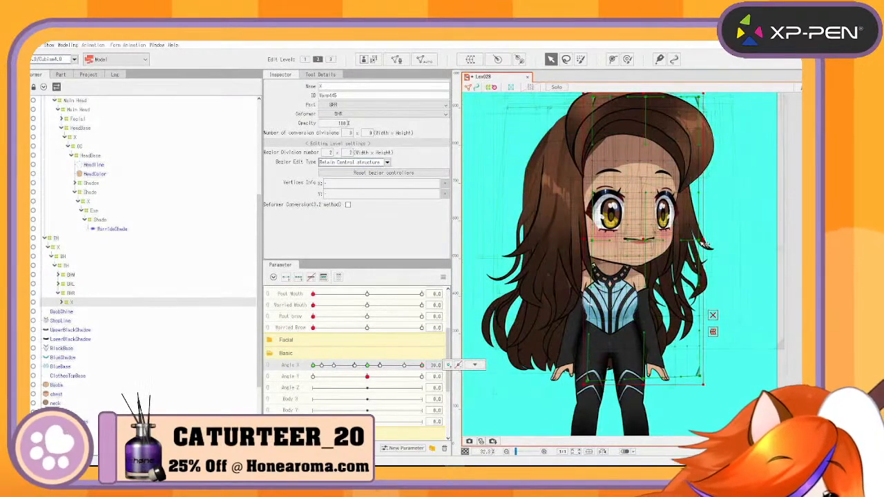
drag(702, 240, 712, 240)
key(ctrl+z)
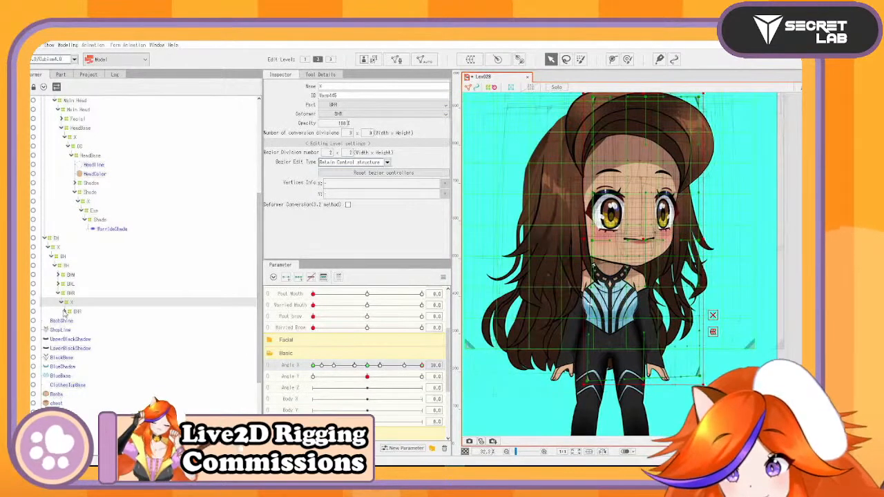
Expand BHR's nested groups 1 and 2, and shift group 1's X deformer slightly outward at Angle X 30
click(64, 311)
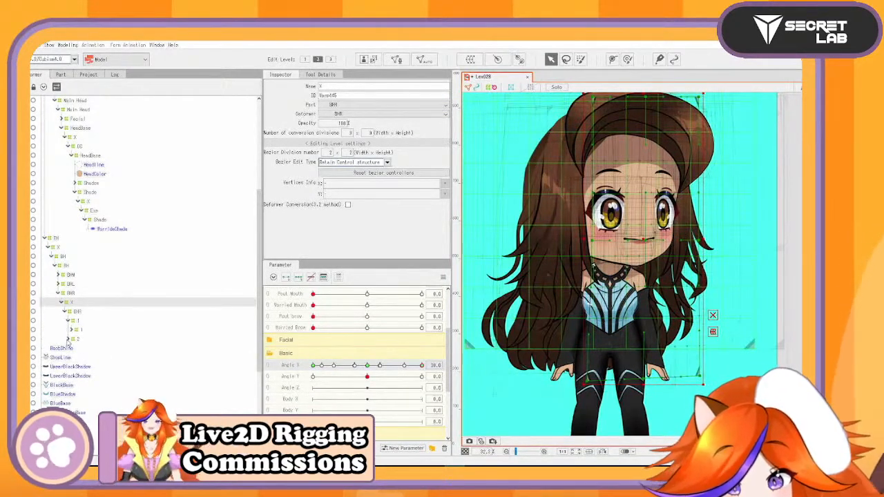
click(68, 340)
click(79, 331)
ctrl+click(81, 349)
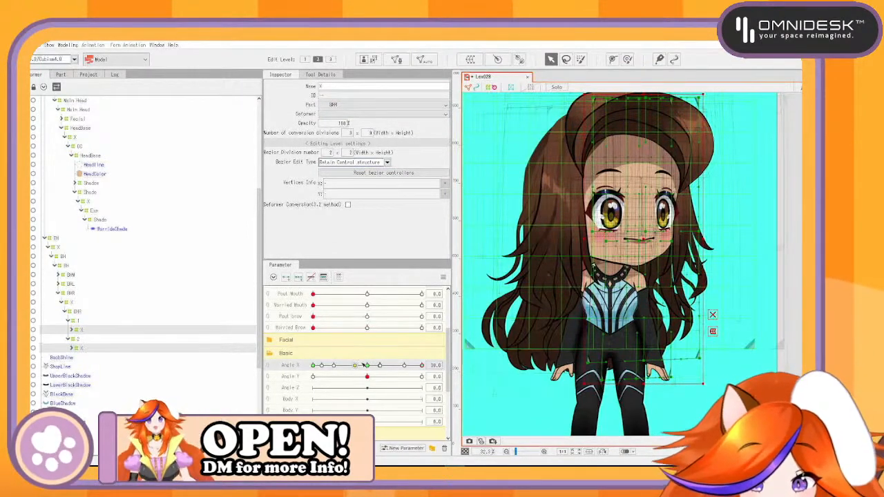
drag(368, 365, 443, 382)
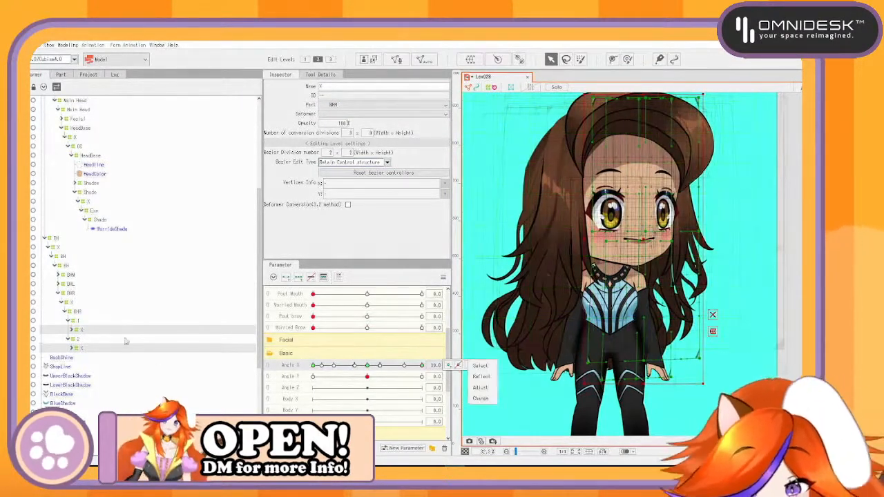
click(92, 331)
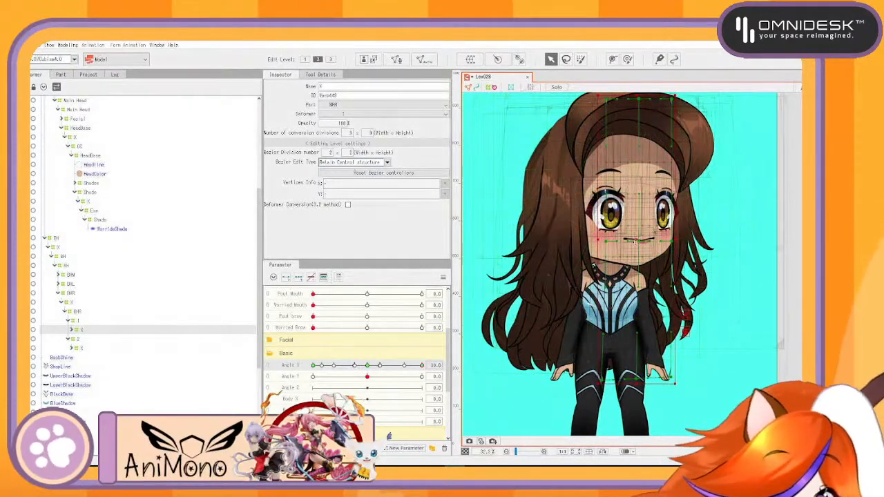
drag(634, 242, 647, 246)
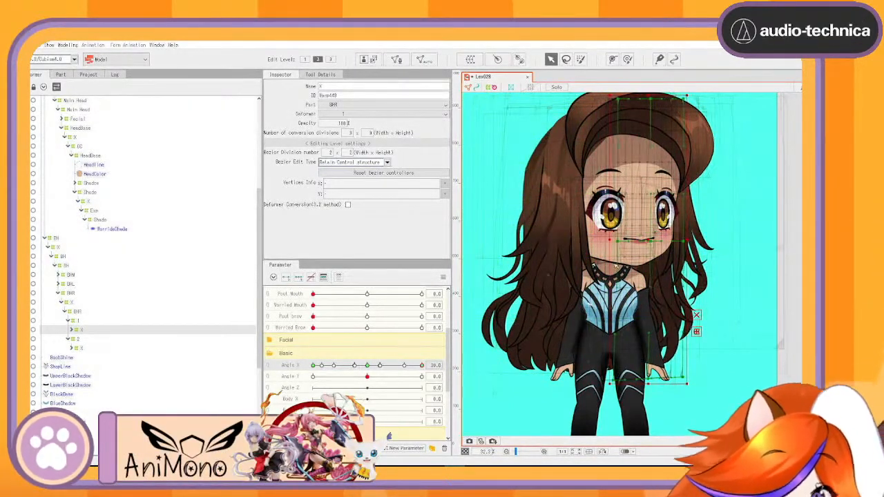
Reposition group 2's X deformer slightly inward, toward the face, at Angle X 30
click(80, 349)
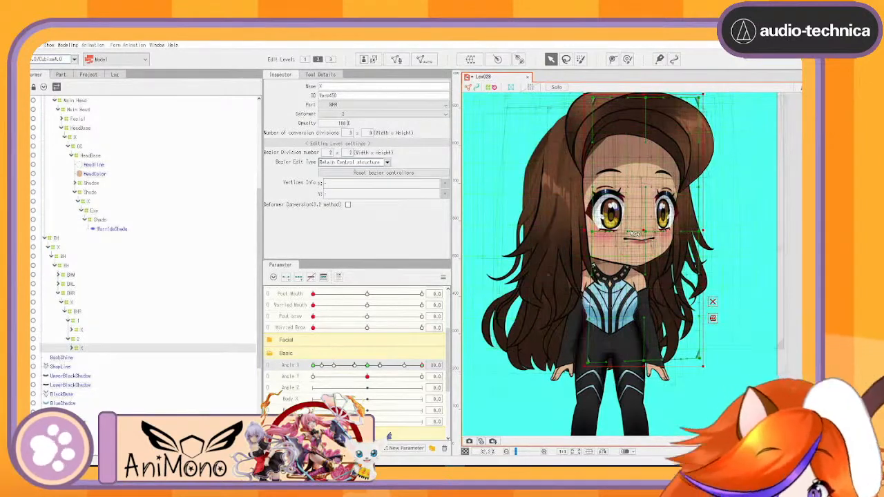
drag(644, 228, 653, 229)
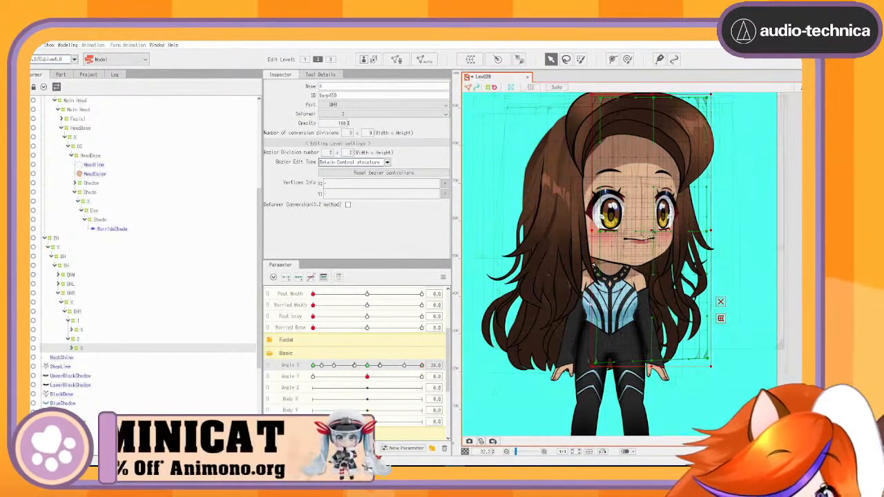
click(421, 366)
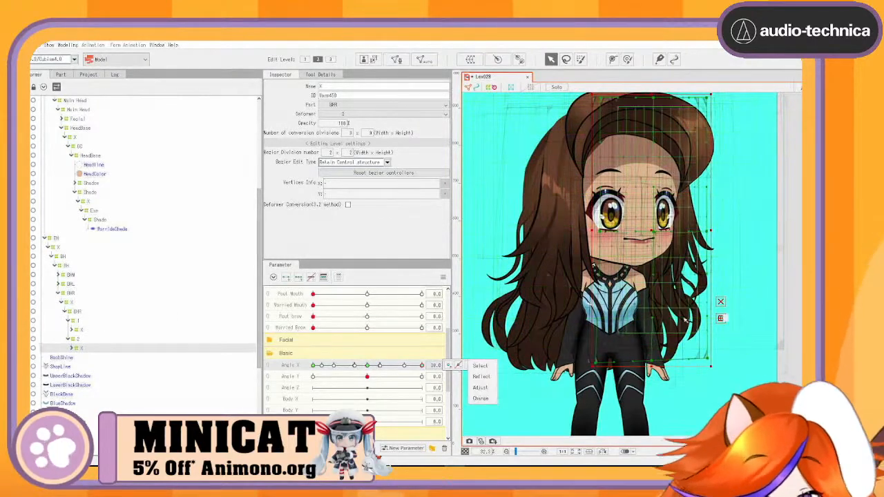
drag(647, 242, 628, 242)
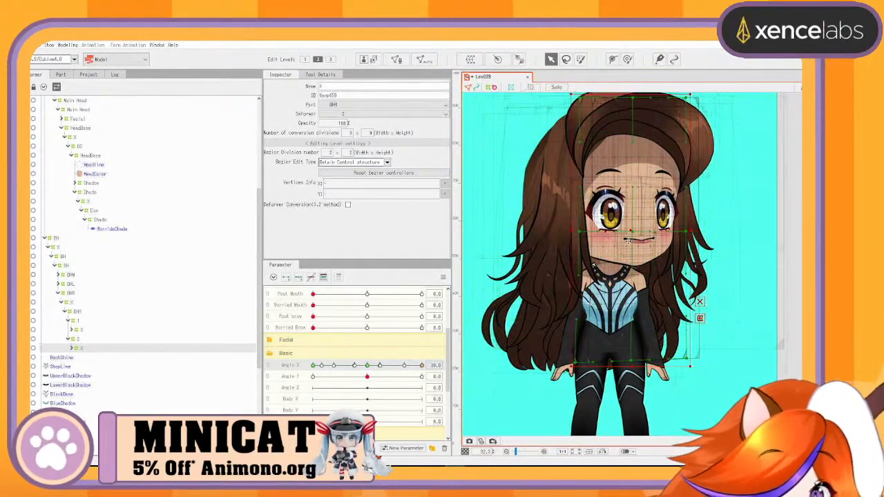
Try to shift group 2's X deformer slightly outward at Angle X -30, undoing the move
drag(367, 376, 291, 392)
click(355, 366)
click(367, 377)
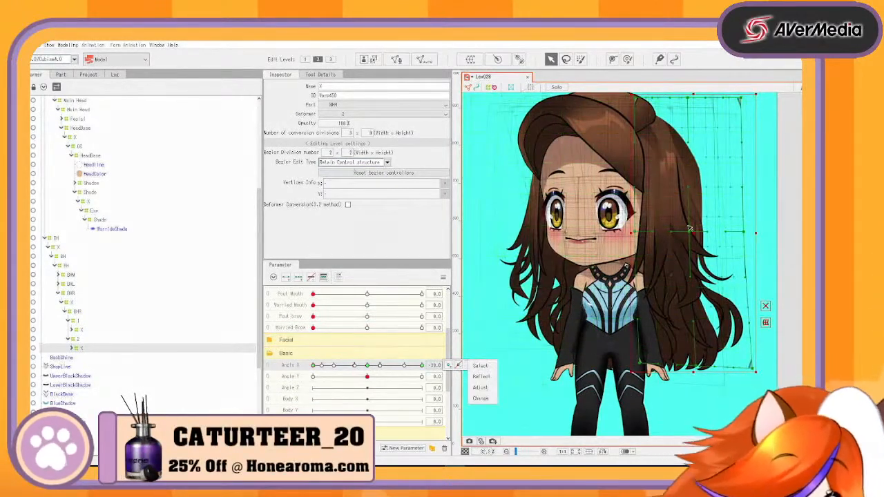
drag(686, 232, 691, 233)
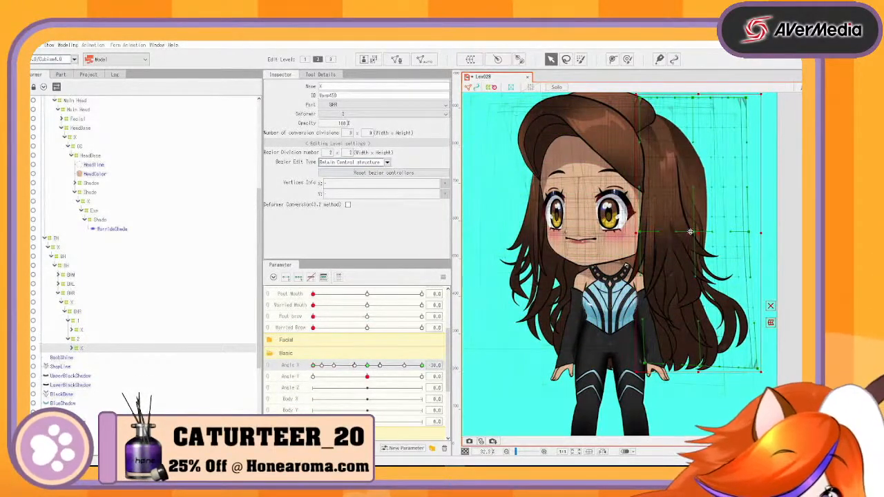
key(ctrl+z)
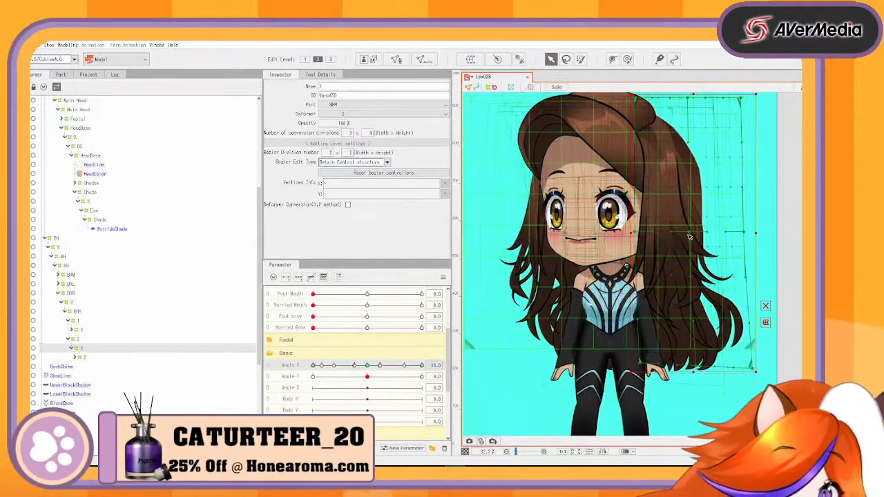
Shift group 1's X deformer slightly outward at Angle X -30 and check the hair's movement along Angle X
click(78, 330)
drag(690, 239, 697, 239)
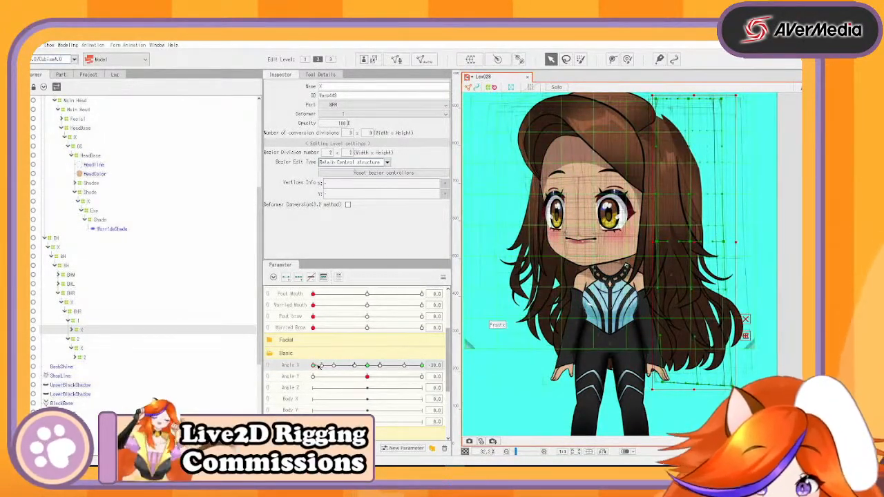
drag(317, 366, 292, 380)
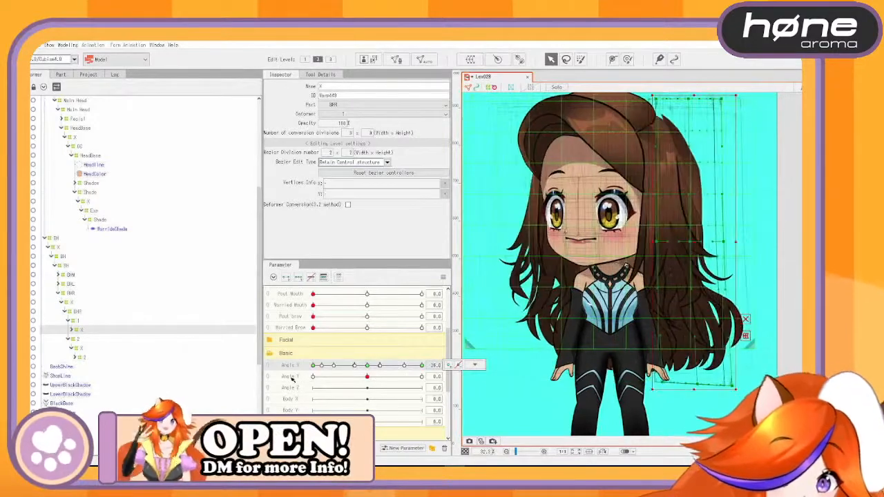
mouse_move(367, 376)
mouse_down()
mouse_move(291, 392)
mouse_move(440, 401)
mouse_move(343, 402)
mouse_move(430, 408)
mouse_move(354, 405)
mouse_move(359, 379)
mouse_up()
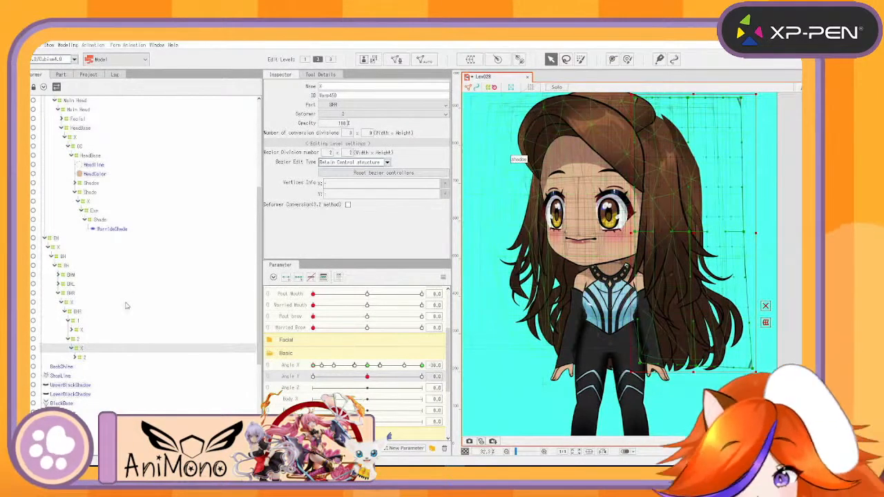
Widen the upper inner corner of group 1's X deformer at Angle X -30, and preview the motion in the Physics/Scene Blending Settings
click(84, 331)
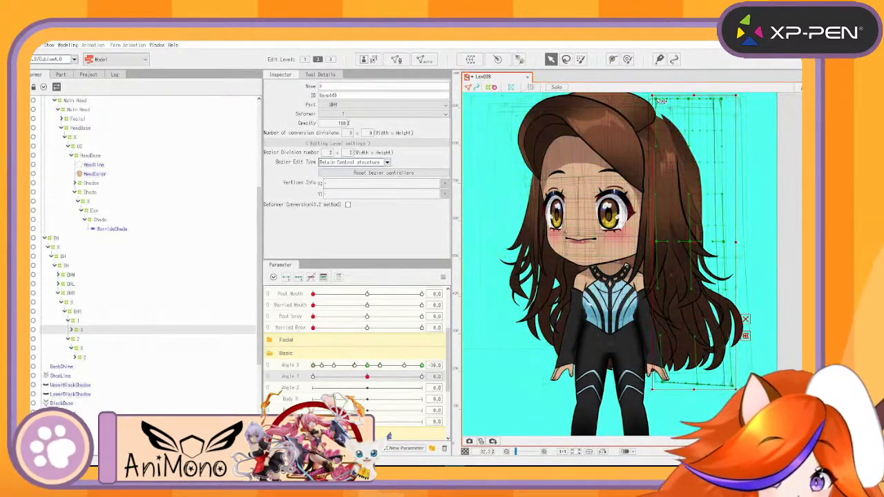
click(333, 365)
drag(342, 376, 294, 378)
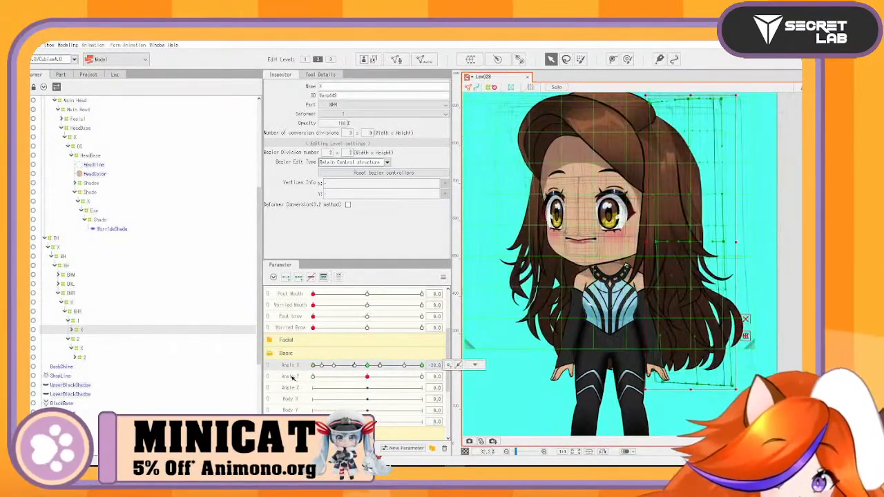
click(68, 44)
click(112, 207)
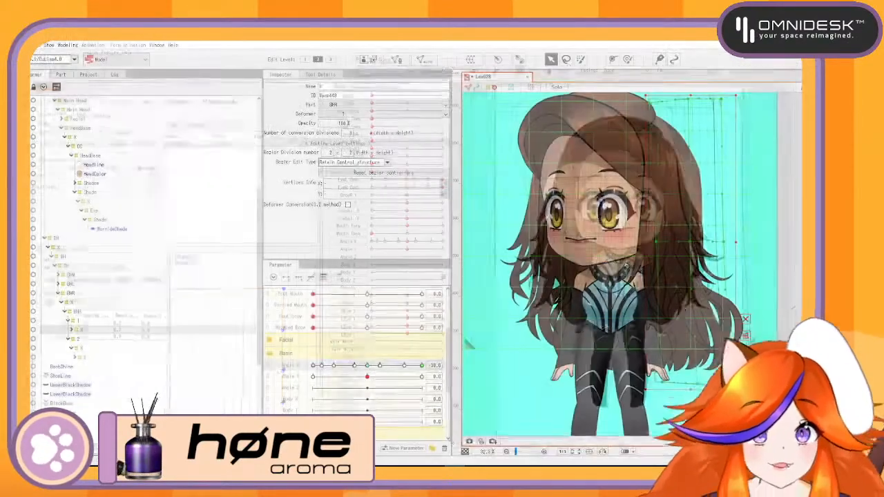
Expand the deformer tree, duplicate BHR with all its nested deformers and hair meshes, and return Angle X to 0
click(70, 293)
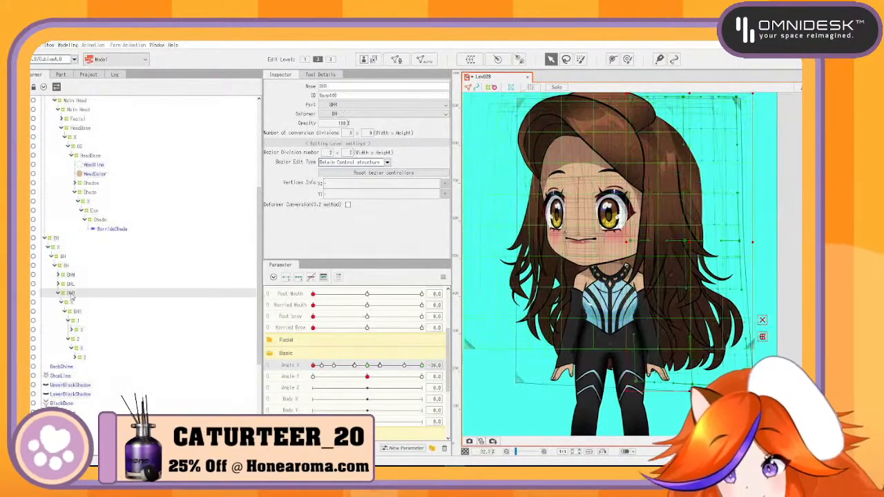
click(45, 87)
click(44, 87)
scroll(134, 318, down, 8)
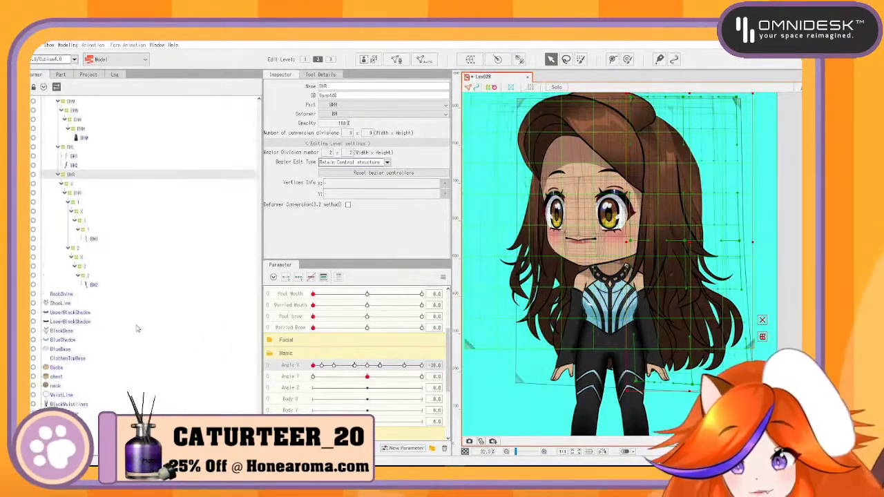
scroll(137, 329, up, 1)
click(95, 319)
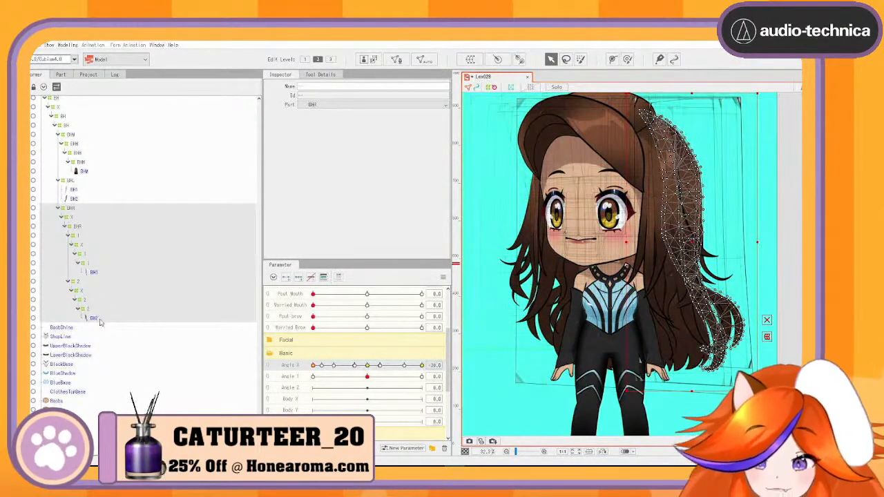
key(ctrl+c)
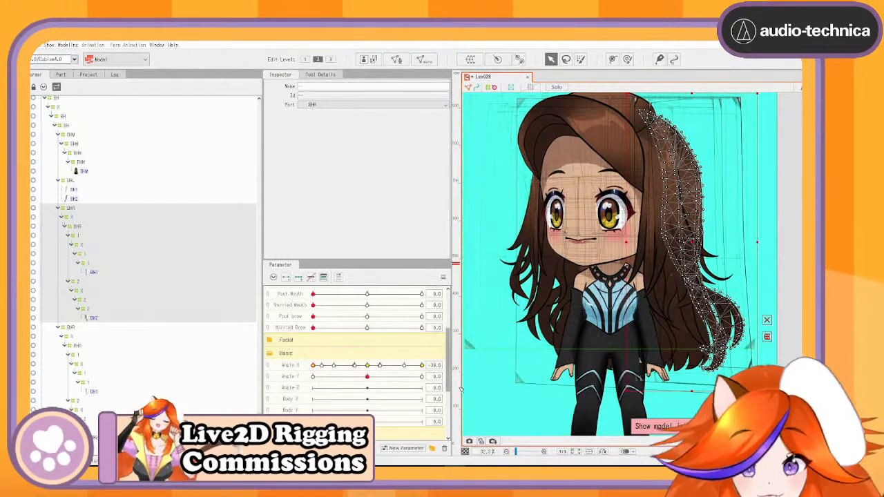
click(422, 366)
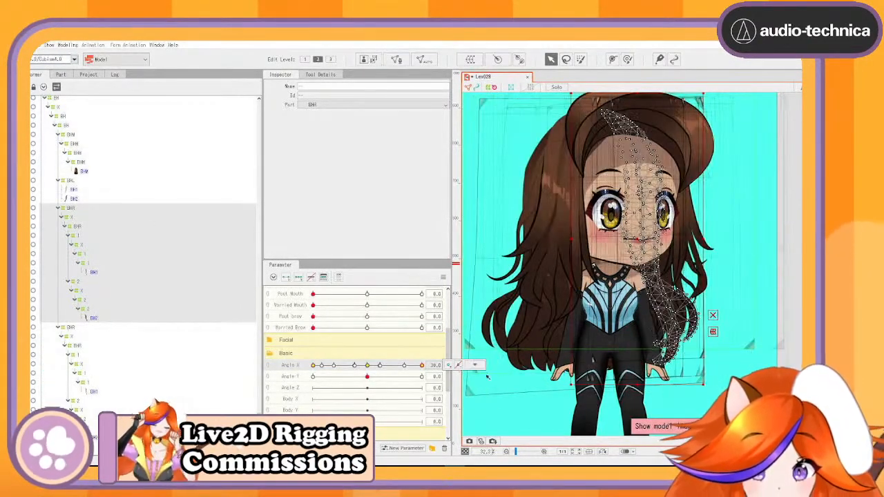
click(367, 365)
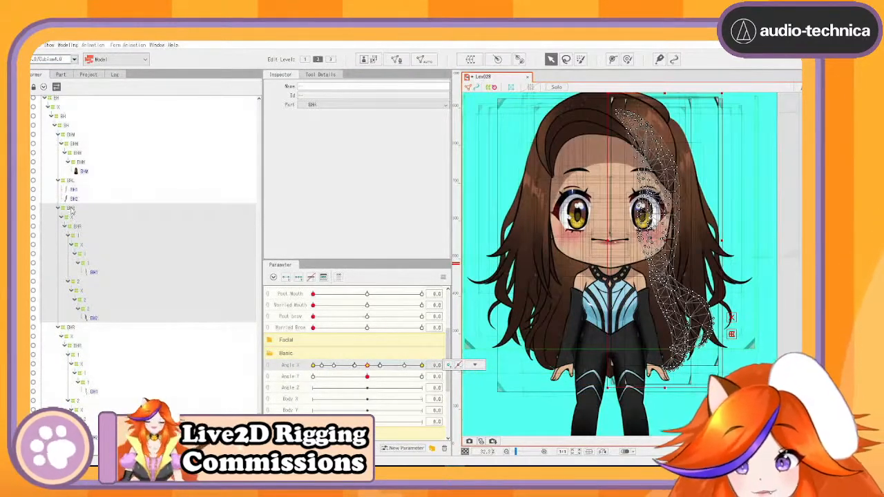
Rename the duplicated BHR deformer to BHL and reflect its shape horizontally onto the opposite side of the head
click(70, 209)
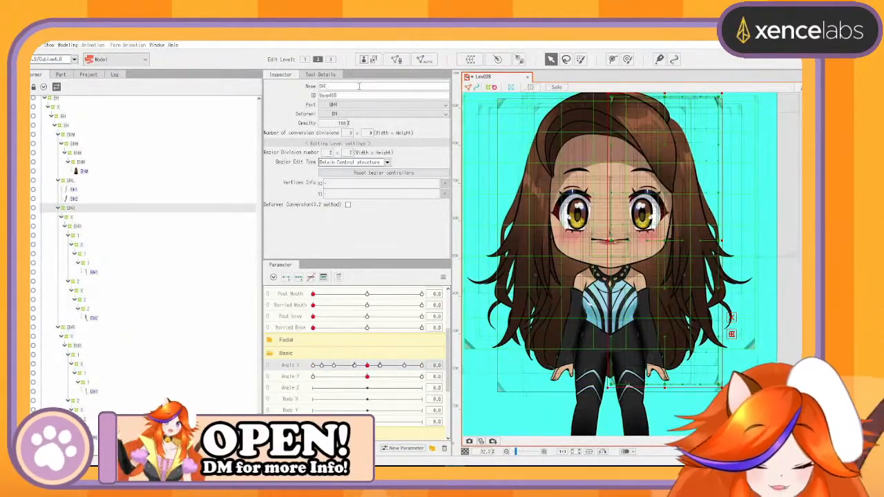
key(Return)
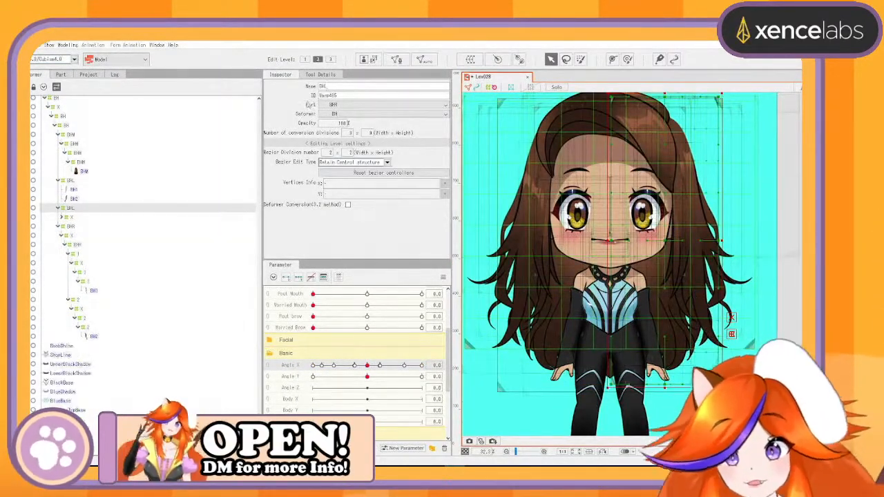
click(65, 44)
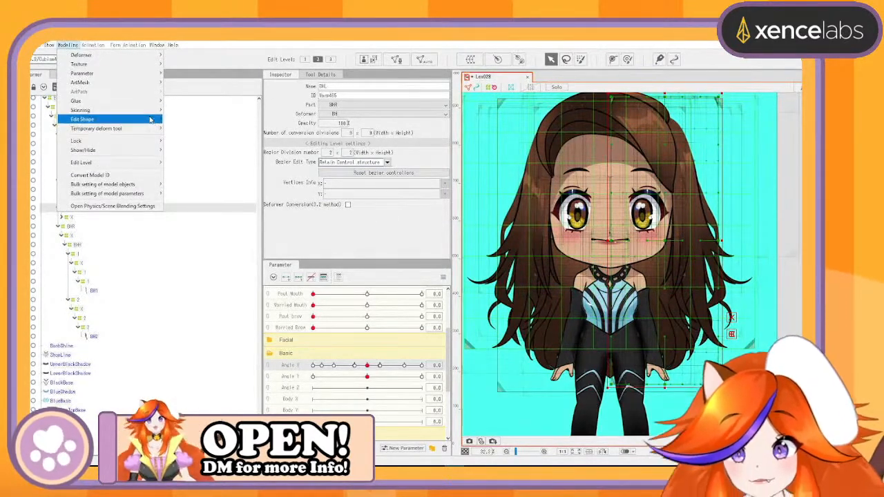
mouse_move(150, 120)
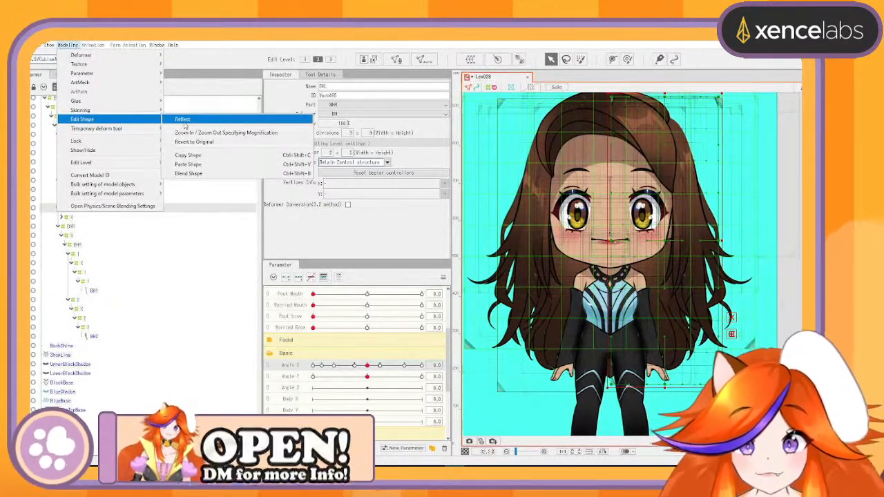
click(183, 119)
click(400, 325)
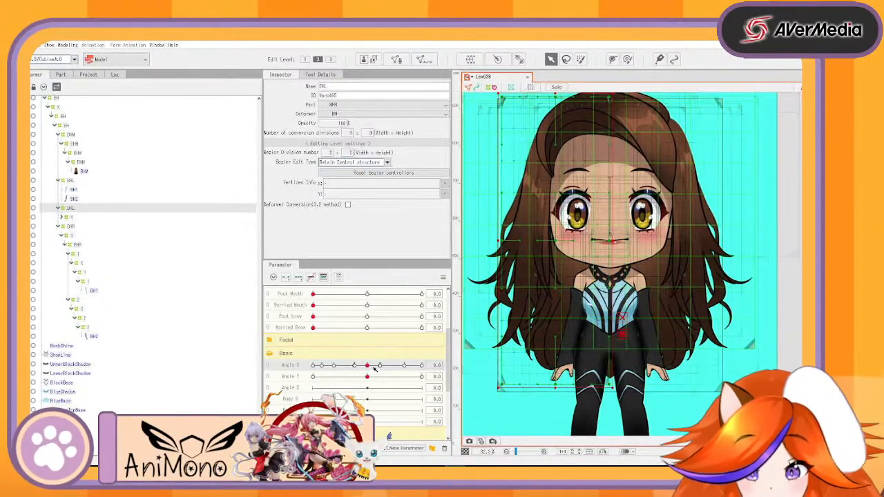
Delete the old BHL deformer with its two hair meshes, check the reflected hair along Angle X, and return Angle X to 0
mouse_move(368, 366)
mouse_down()
mouse_move(443, 371)
mouse_move(385, 365)
mouse_up()
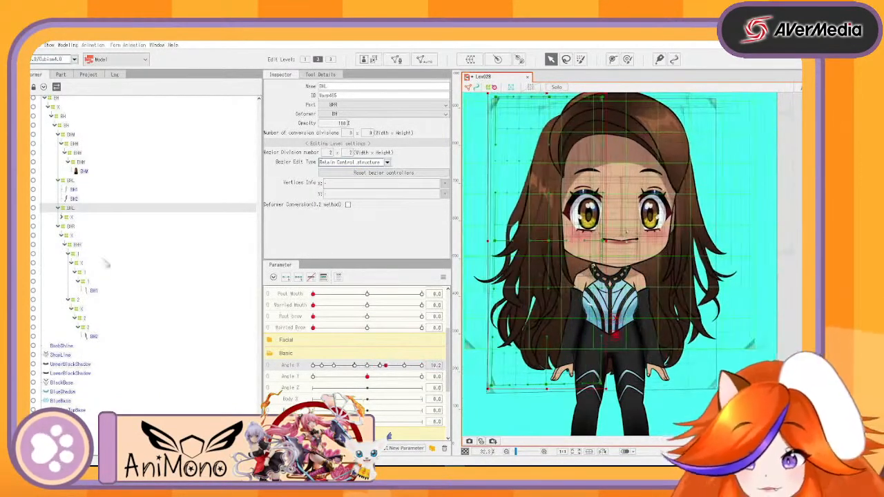
click(79, 199)
shift+click(74, 182)
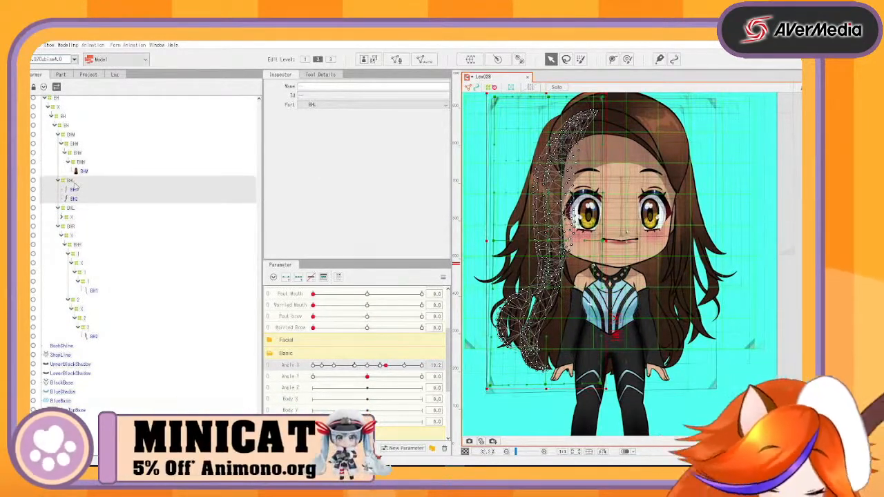
key(Delete)
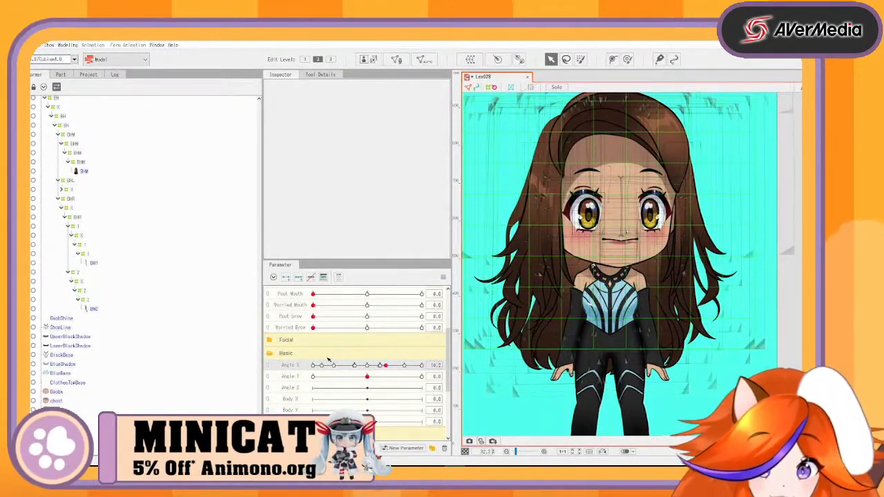
drag(381, 365, 307, 424)
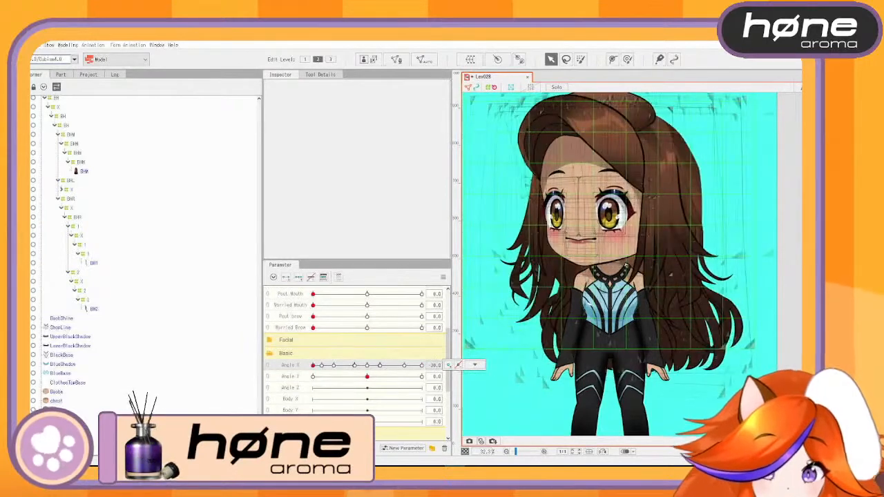
click(368, 366)
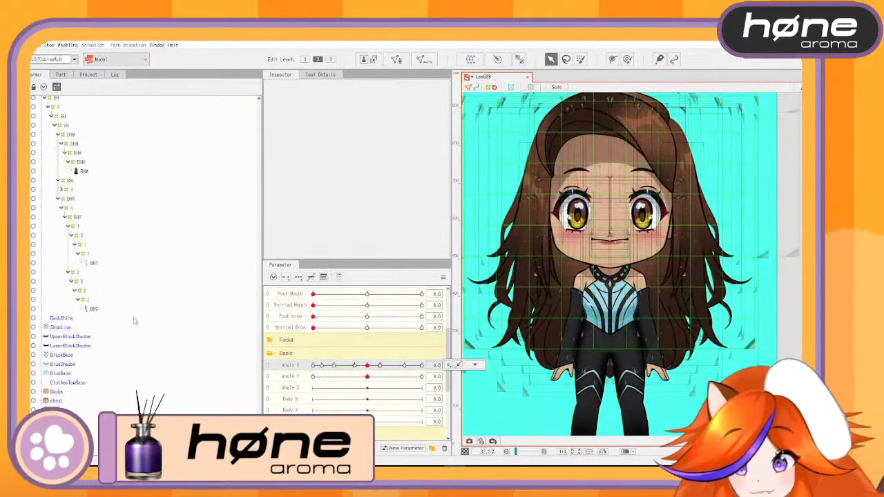
Rename the warp deformer nested directly in BHM to X and shift its middle control points toward the back hair at Angle X -30
click(58, 199)
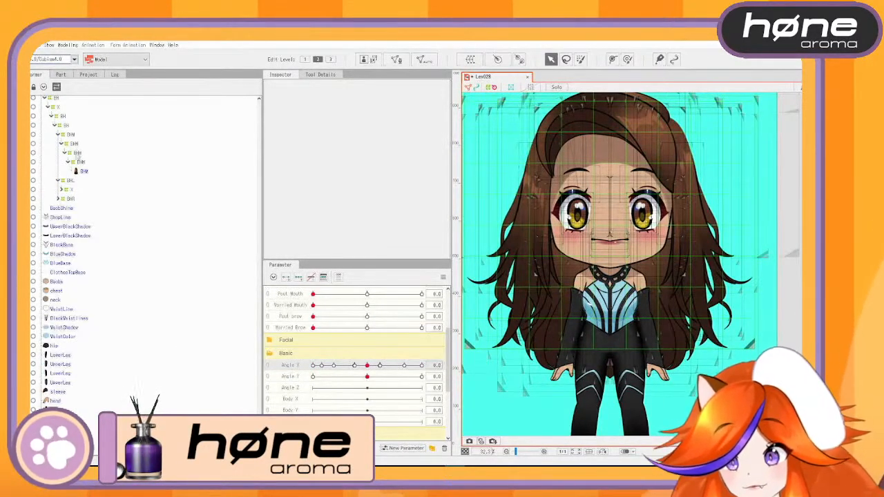
click(74, 144)
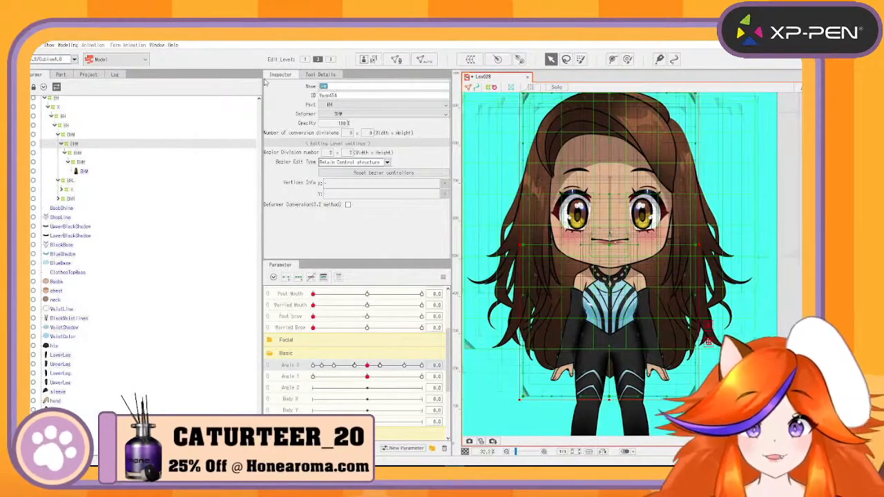
key(Return)
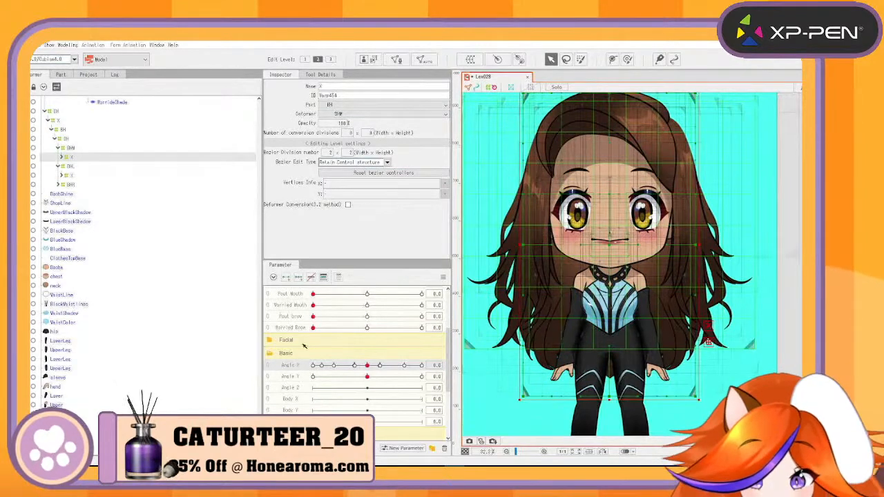
drag(367, 365, 312, 366)
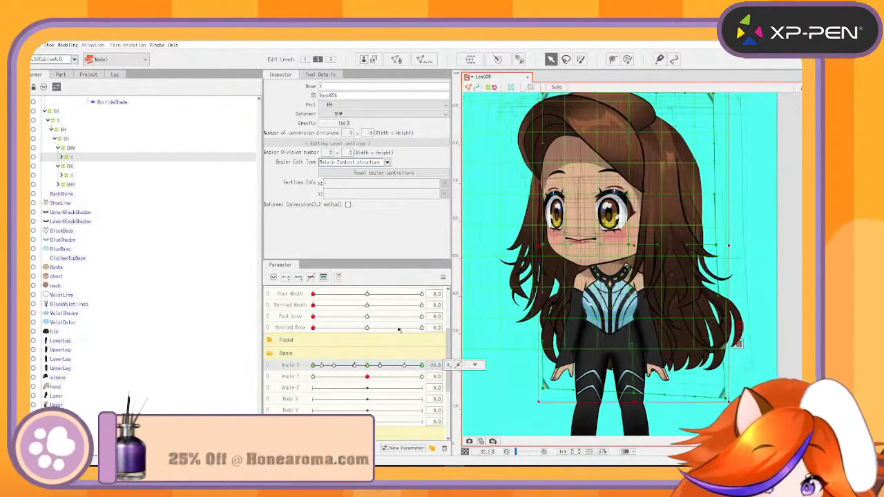
click(632, 247)
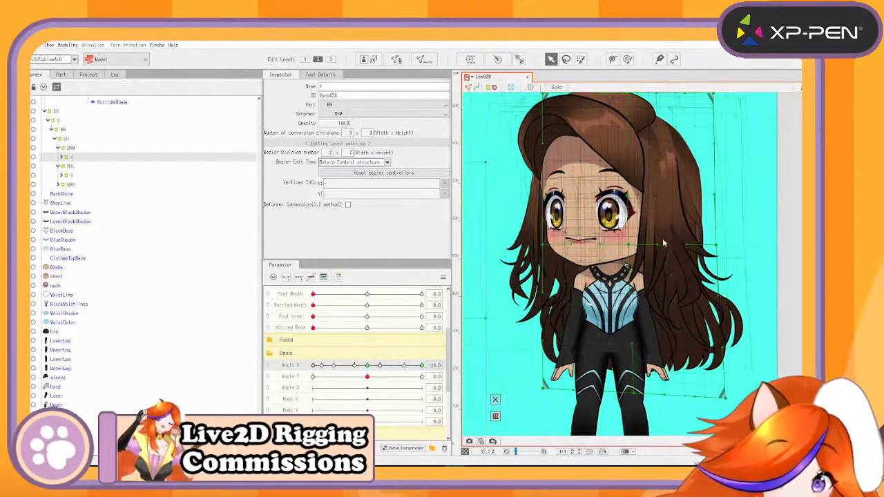
drag(642, 247, 646, 247)
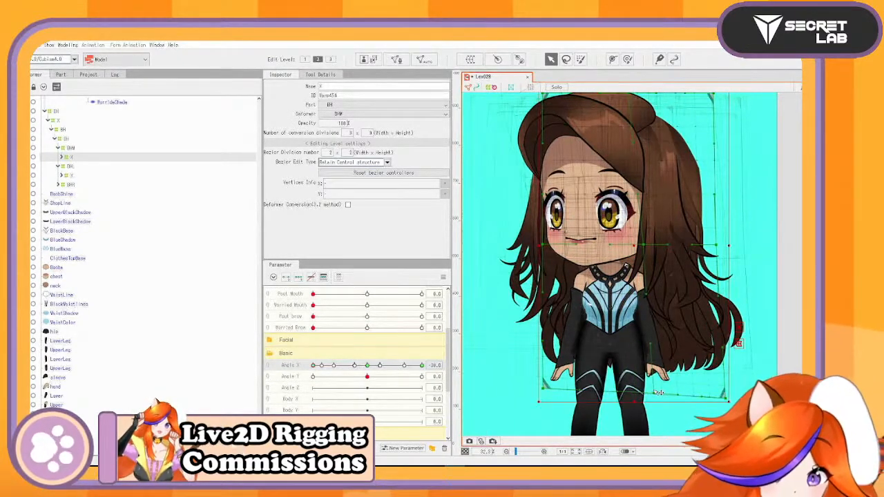
Reflect the motion of BHM's X deformer horizontally along Angle X, check the head turn, and return Angle X to 0
click(442, 277)
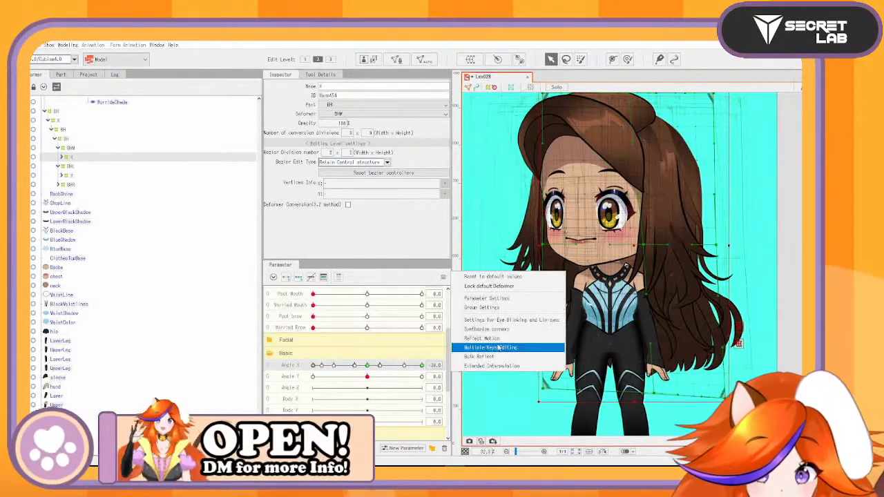
click(498, 339)
click(440, 242)
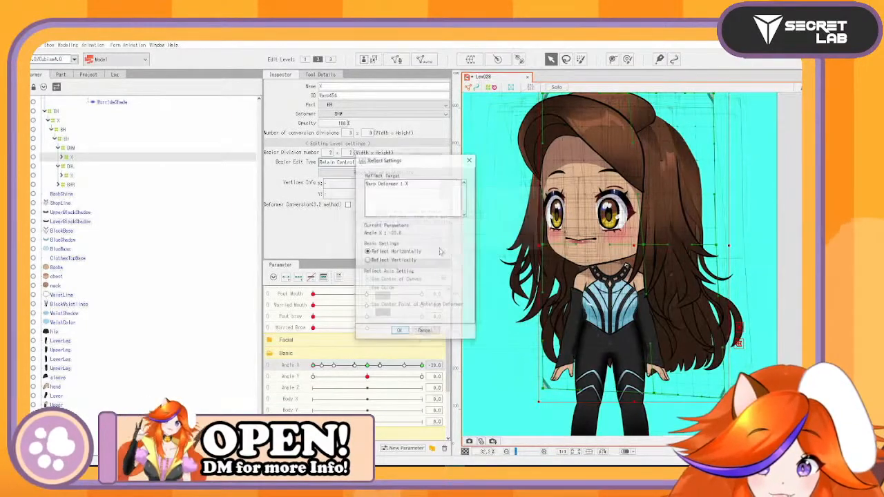
click(403, 332)
drag(320, 369, 314, 392)
click(367, 370)
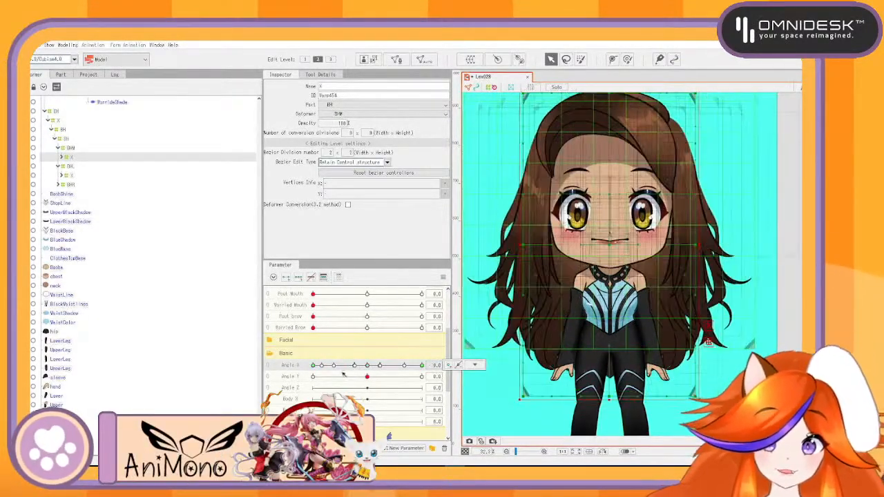
Add three Angle Y keys to BHM's X deformer and try raising its bottom edge's center at Angle Y 30, undoing the adjustment
click(298, 376)
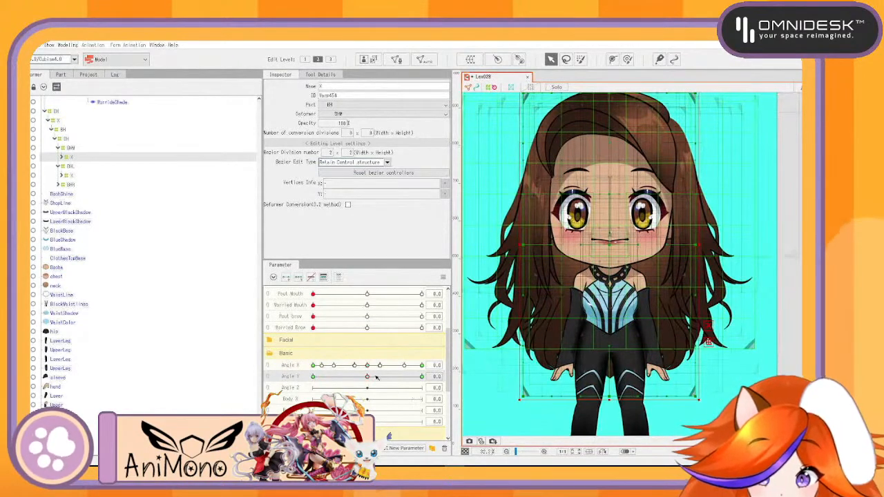
drag(377, 377, 423, 377)
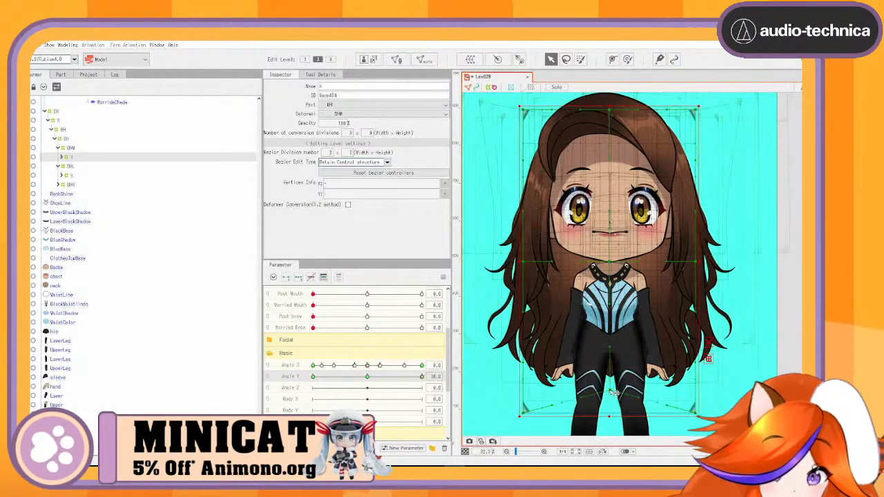
drag(402, 387, 470, 387)
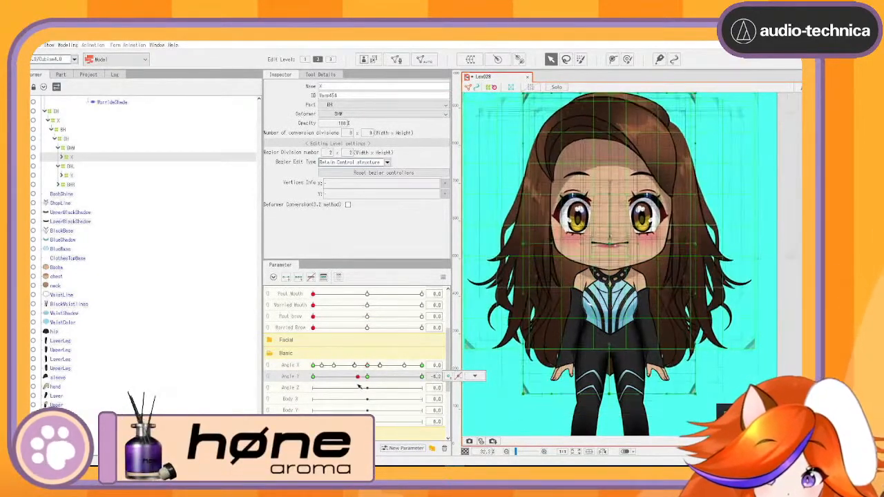
key(ctrl+z)
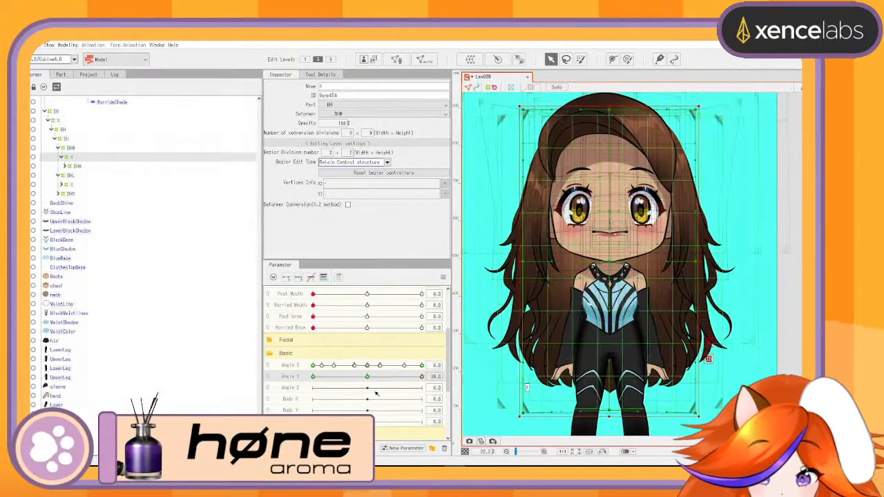
Adjust the bottom edge of BHM's X deformer at Angle Y -30 and at the Angle X -30 corners with Angle Y -30 and 30
drag(422, 378, 286, 408)
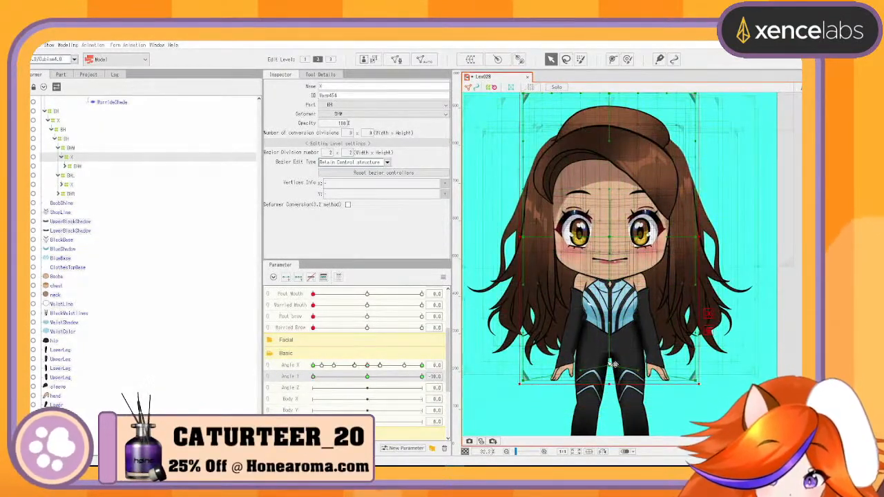
drag(314, 377, 289, 396)
drag(368, 366, 276, 384)
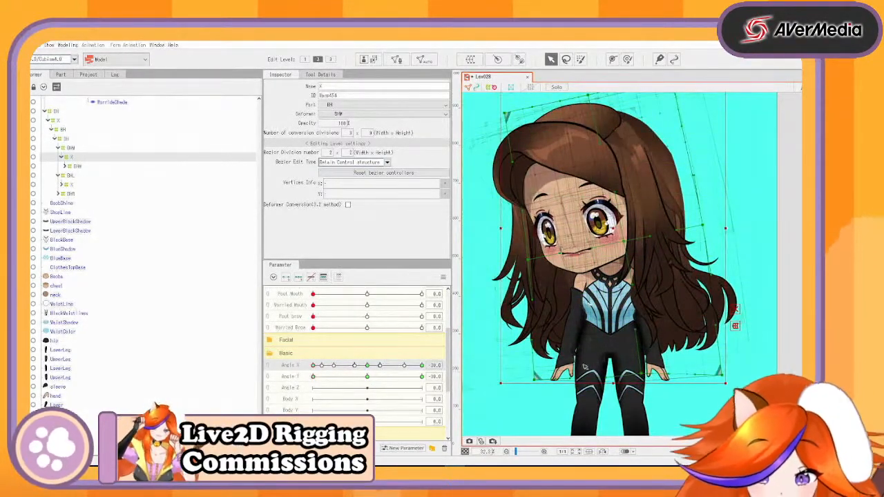
drag(341, 374, 465, 374)
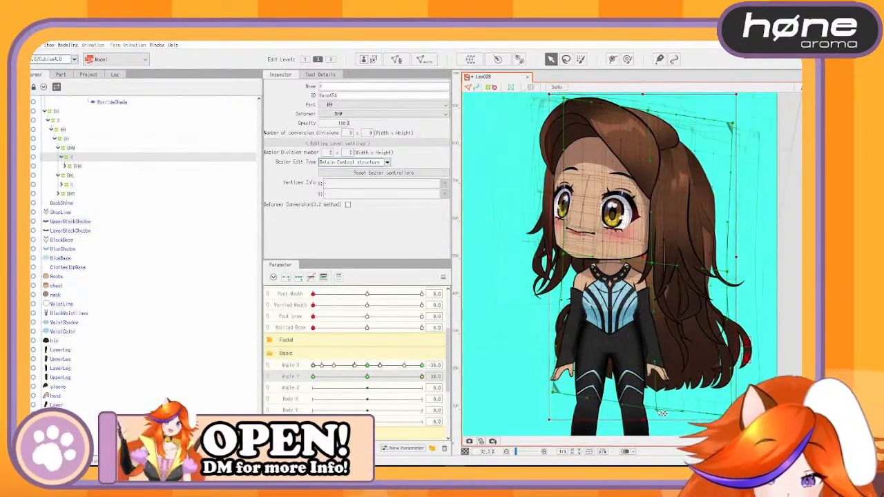
Reflect the Angle X motion of BHM's X deformer horizontally from Angle X -30 at Angle Y 30
click(290, 368)
click(443, 277)
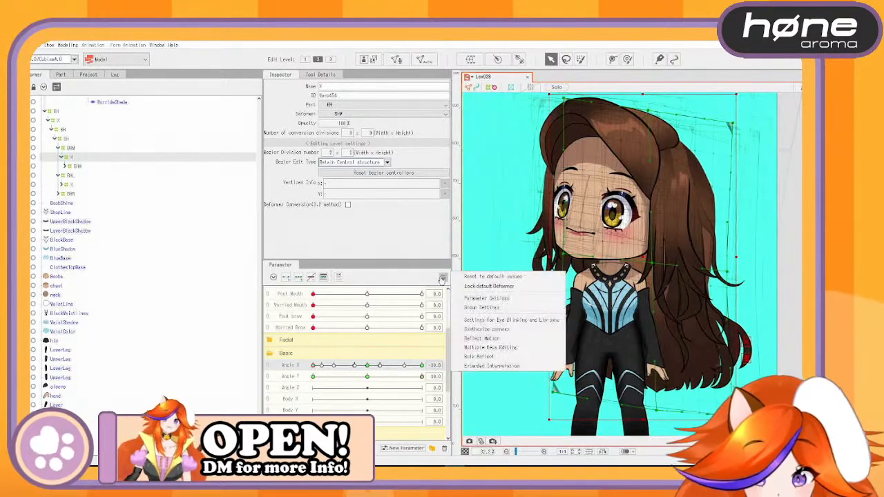
click(495, 339)
click(441, 243)
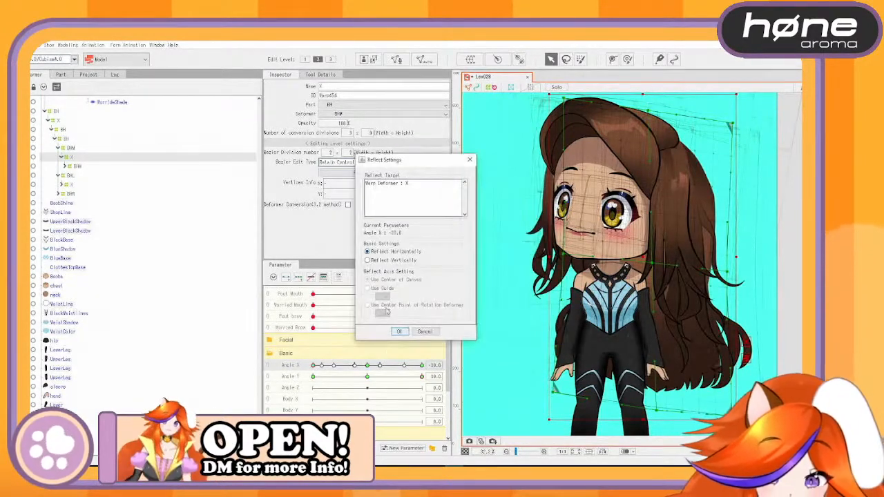
click(414, 331)
Reflect the Angle X motion of BHM's X deformer horizontally from Angle X -30 at Angle Y -30
click(303, 378)
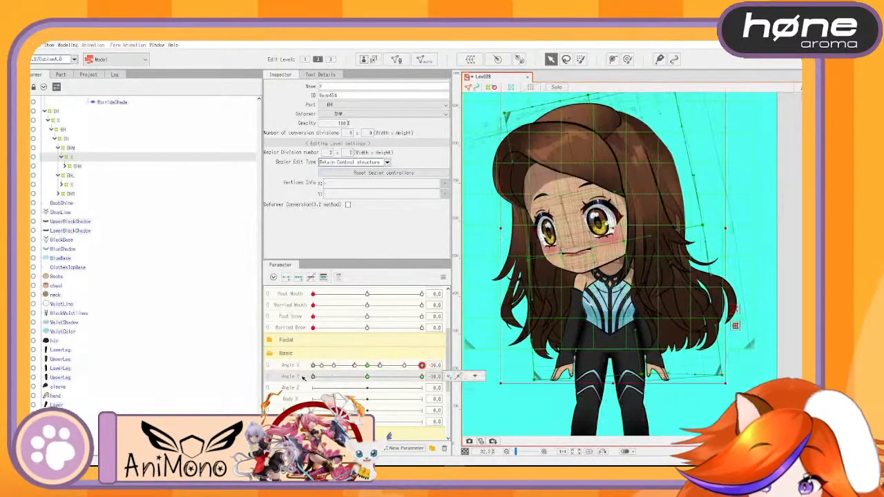
click(298, 365)
click(443, 277)
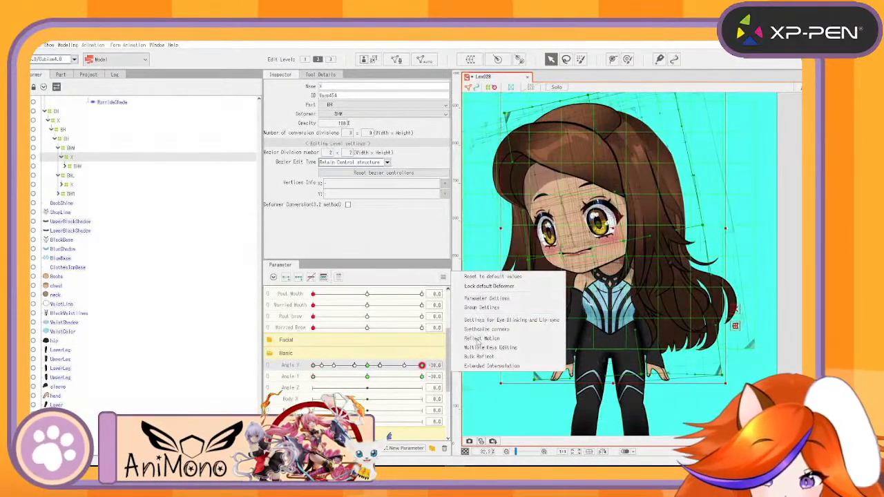
click(488, 342)
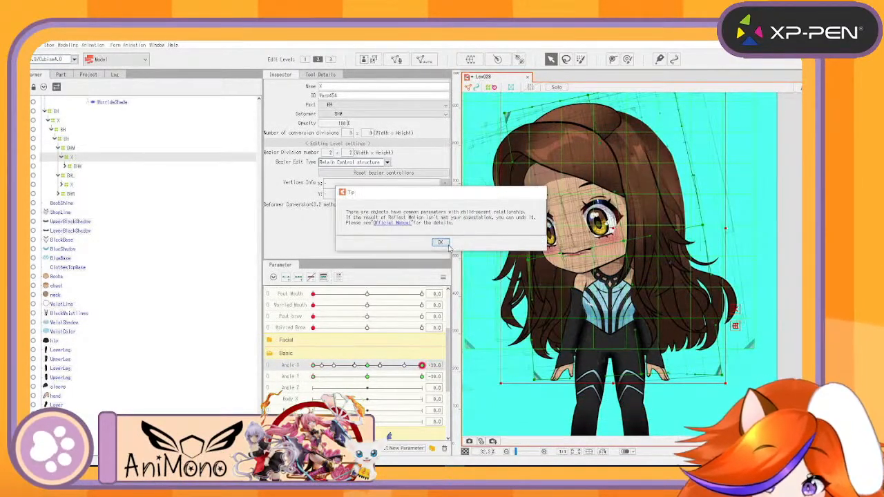
click(445, 242)
click(398, 332)
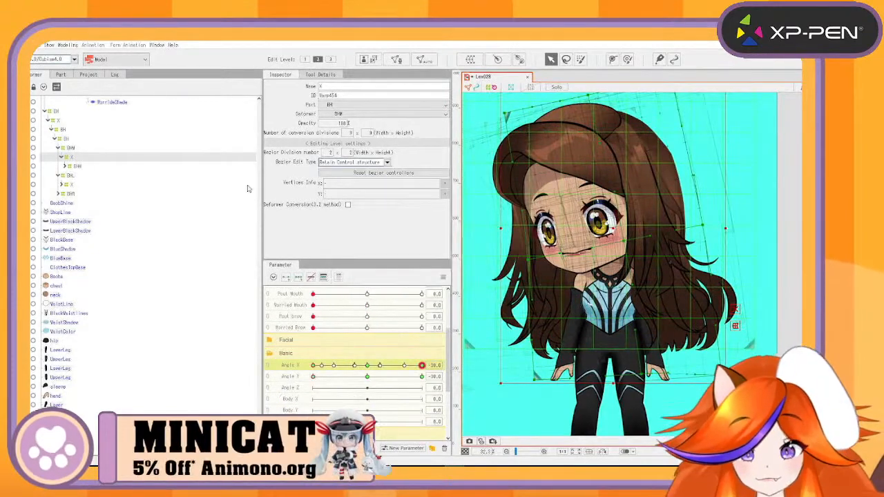
Preview the motion in the Physics/Scene Blending Settings, check Angle Y at Angle X 30, and select the long hair strand beside the face
click(67, 45)
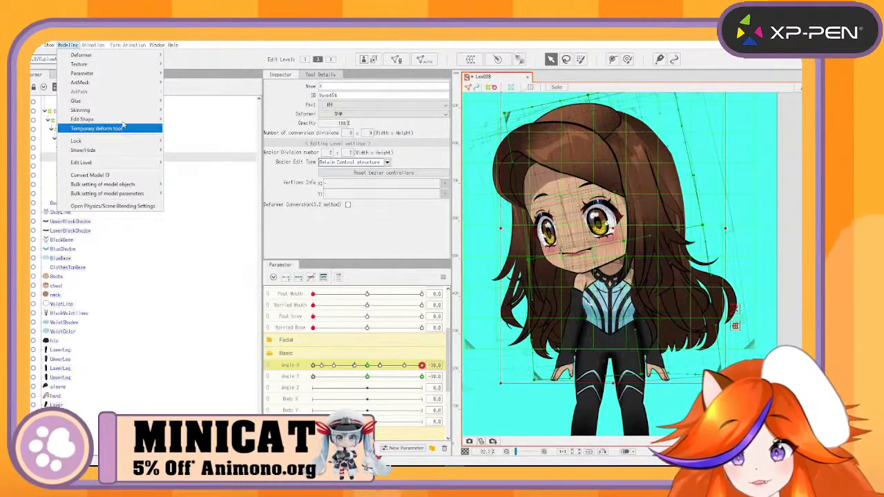
mouse_move(118, 120)
click(112, 206)
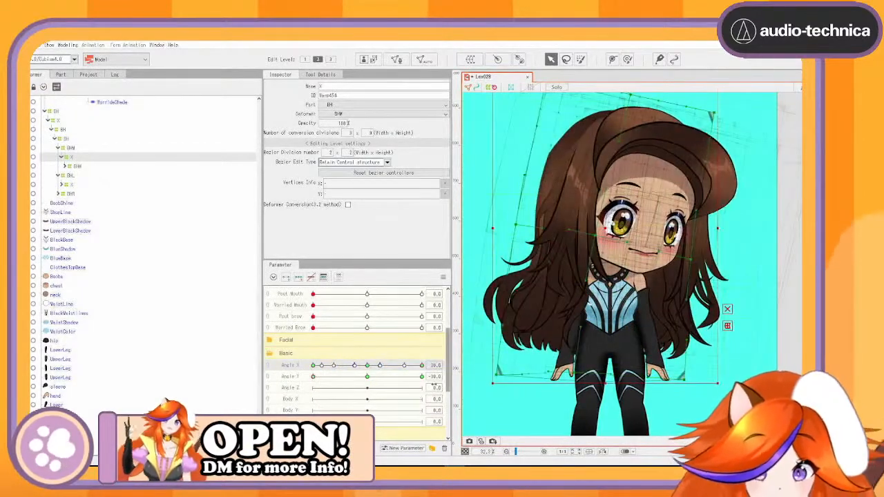
drag(314, 378, 354, 387)
click(604, 150)
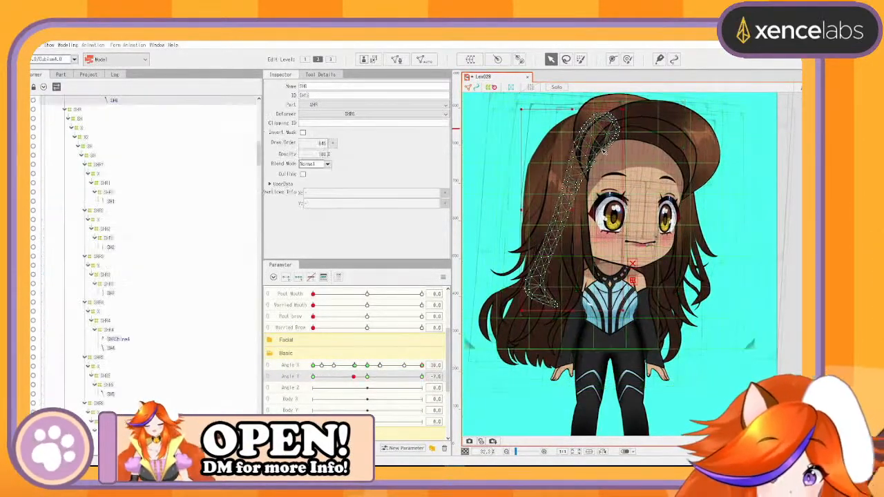
Select the selected hair strand's X deformer, check Angle Y down to -30 at Angle X 30, and preview the motion in the Physics/Scene Blending Settings
scroll(88, 144, up, 2)
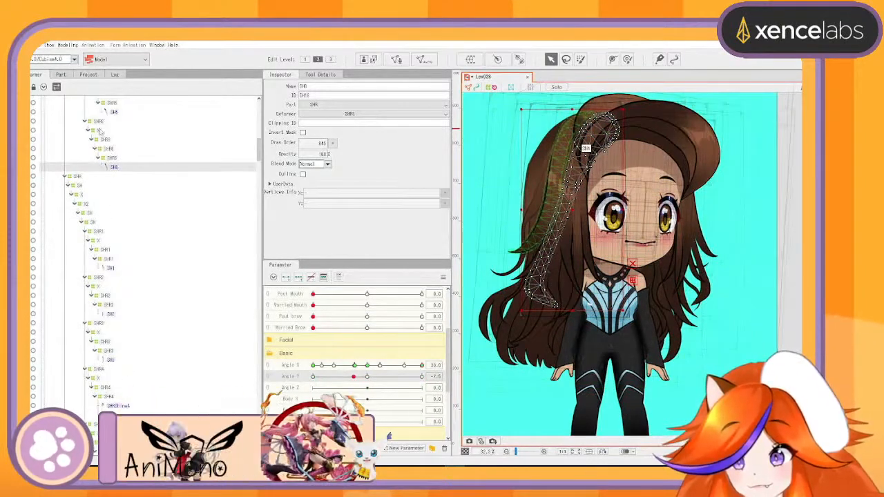
click(99, 130)
click(367, 377)
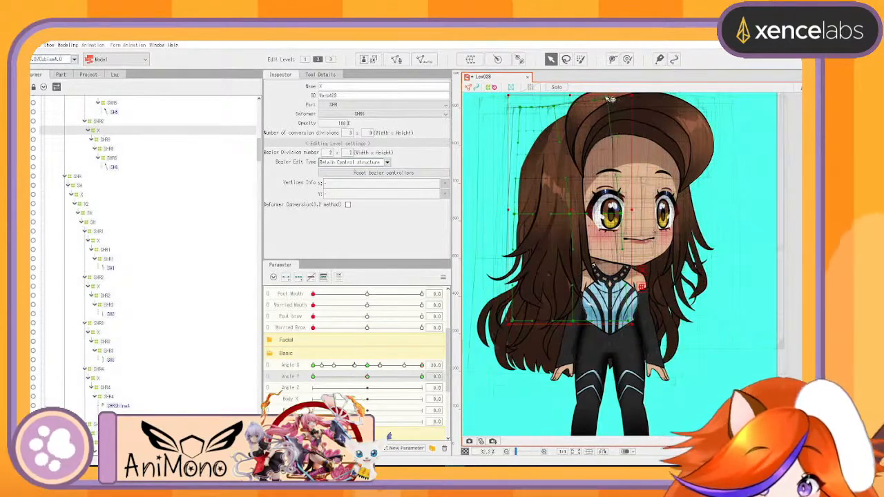
drag(368, 377, 293, 407)
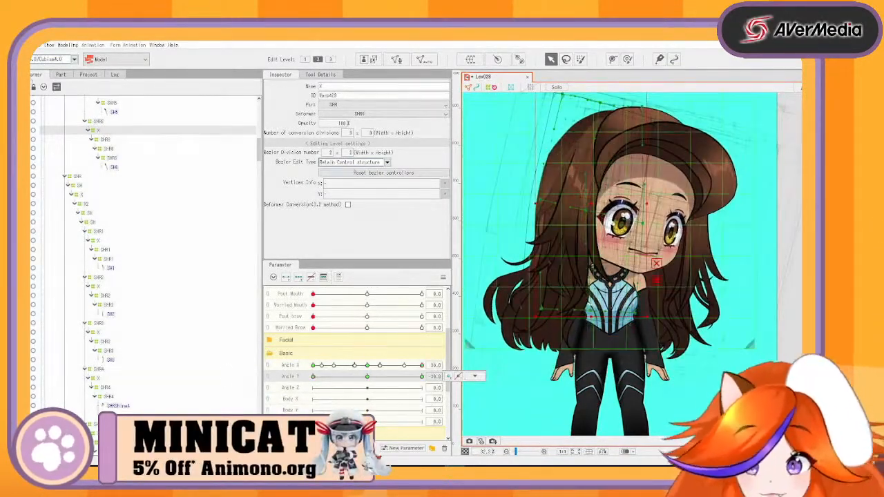
click(68, 45)
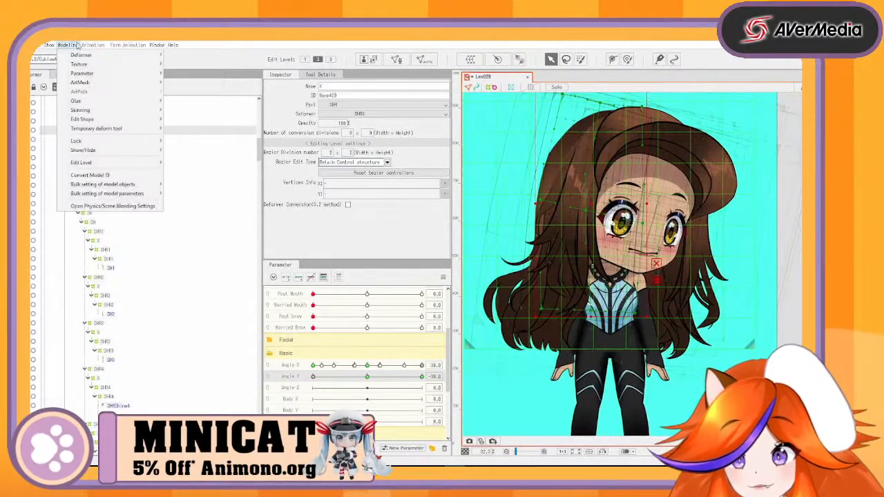
click(119, 206)
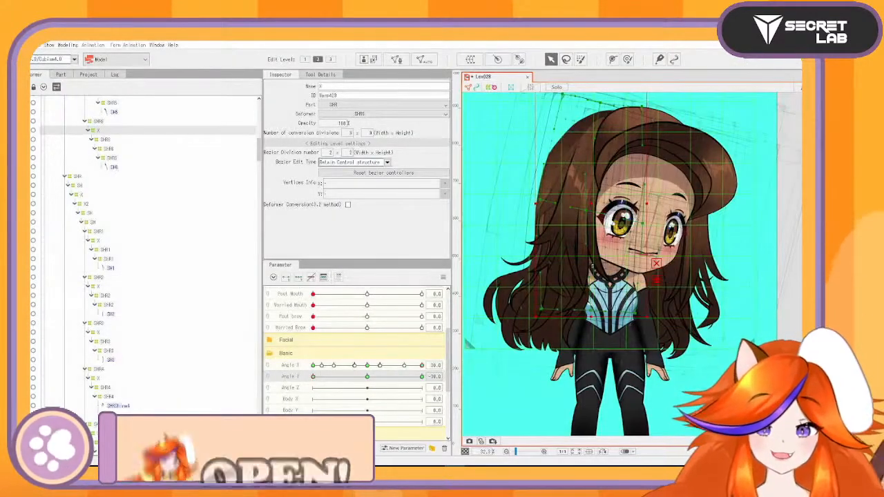
Save the current model file and save a new version of it as Lex030
key(ctrl+shift+s)
key(Return)
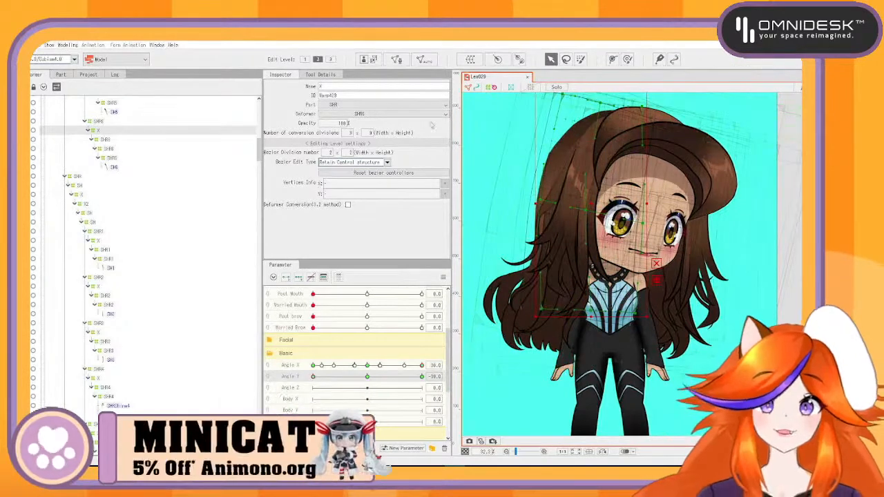
key(ctrl+shift+s)
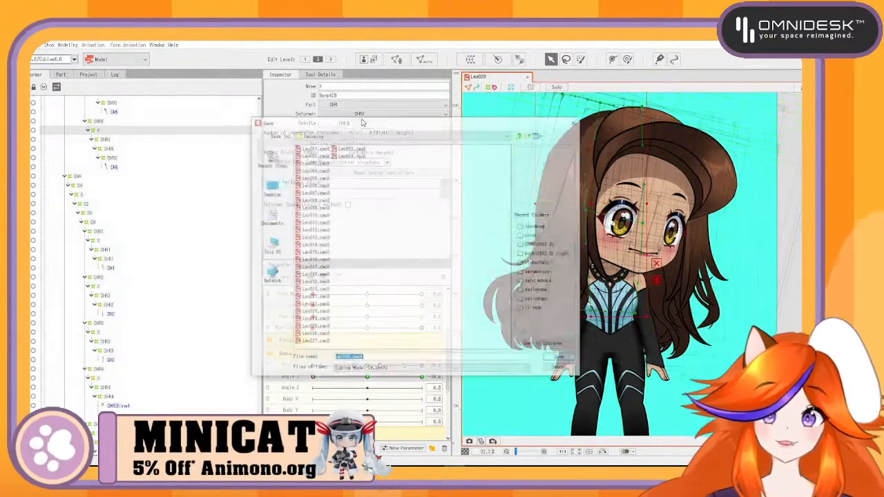
key(Return)
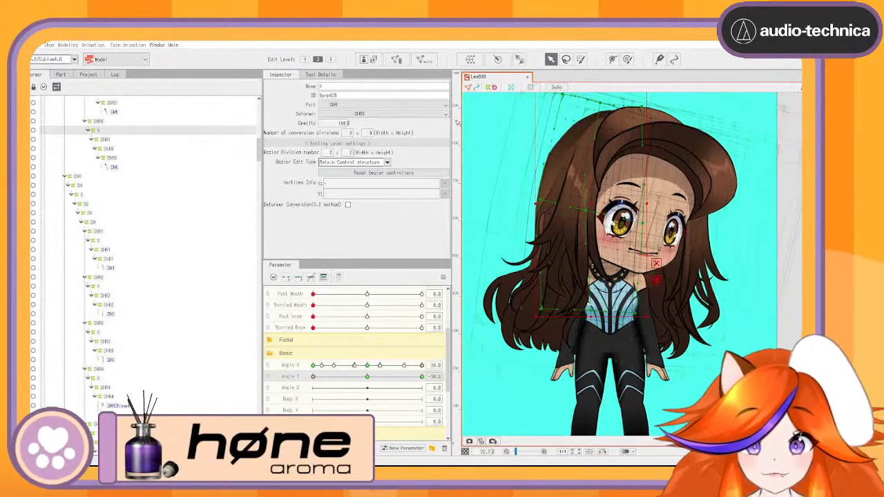
Reset the model's parameters to their default values so the head faces forward
right_click(456, 270)
click(467, 277)
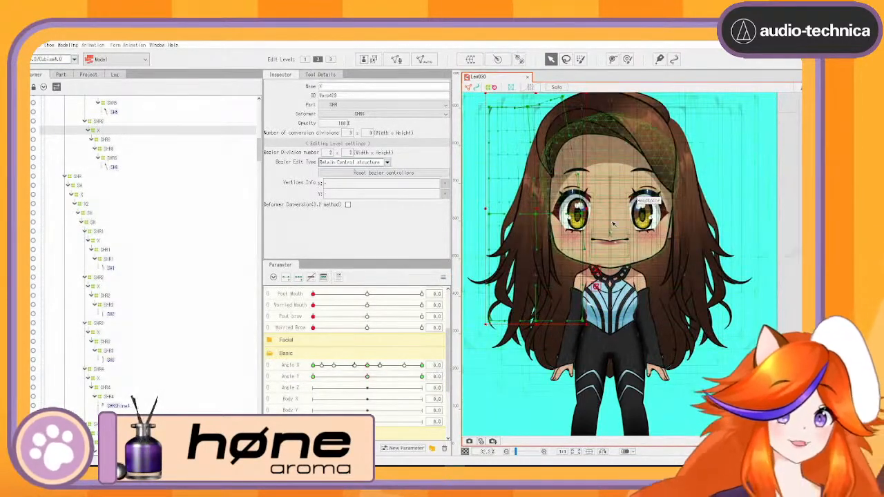